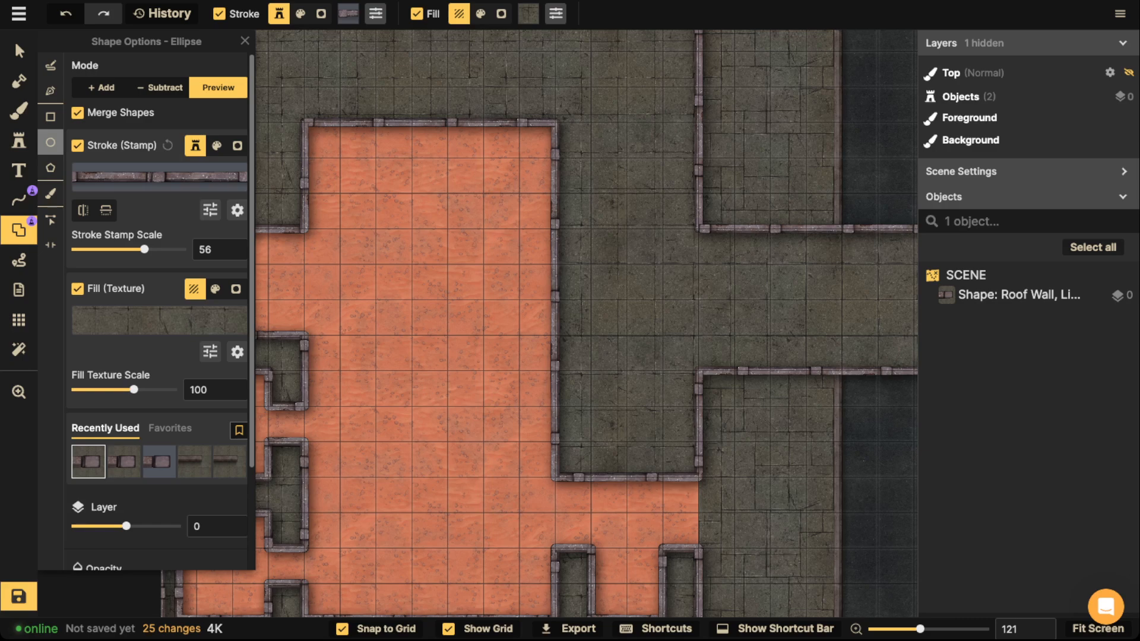
# Add a circle about four grid squares across, centred on the large orange room's east wall, to the merged wall shape.
pyautogui.moveTo(483, 229); pyautogui.dragTo(649, 386)
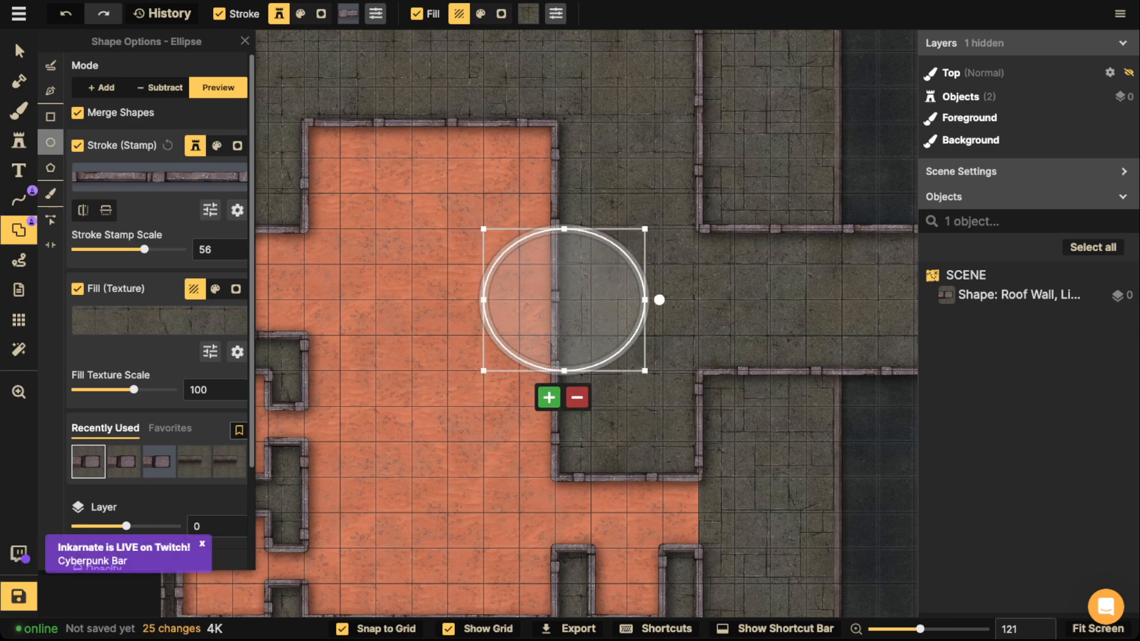
pyautogui.moveTo(645, 300); pyautogui.dragTo(627, 300)
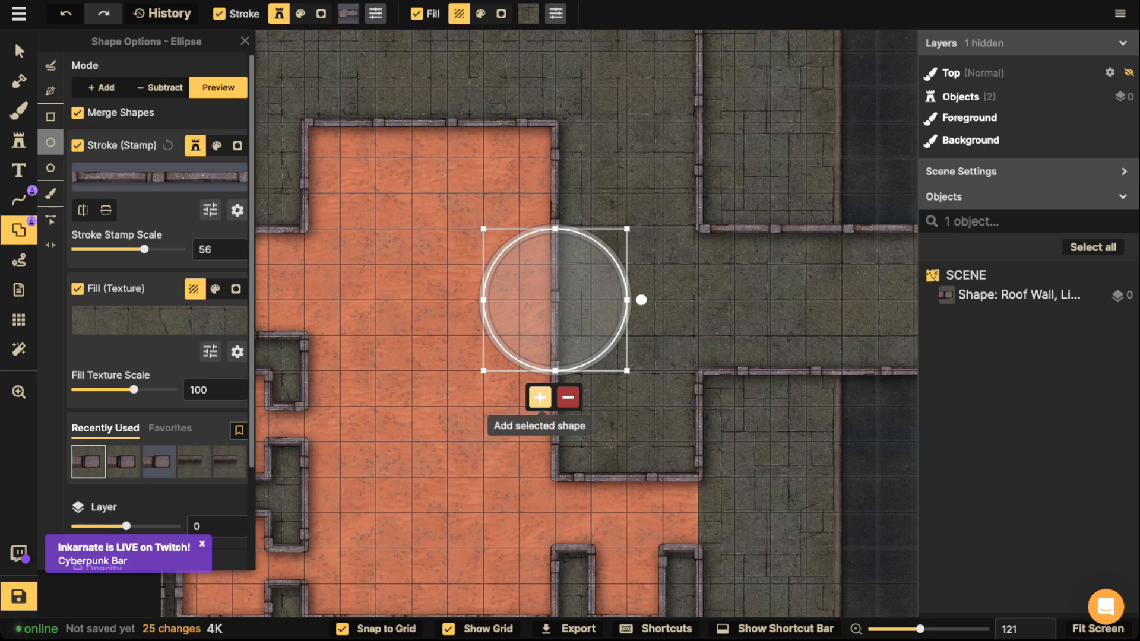
pyautogui.click(539, 397)
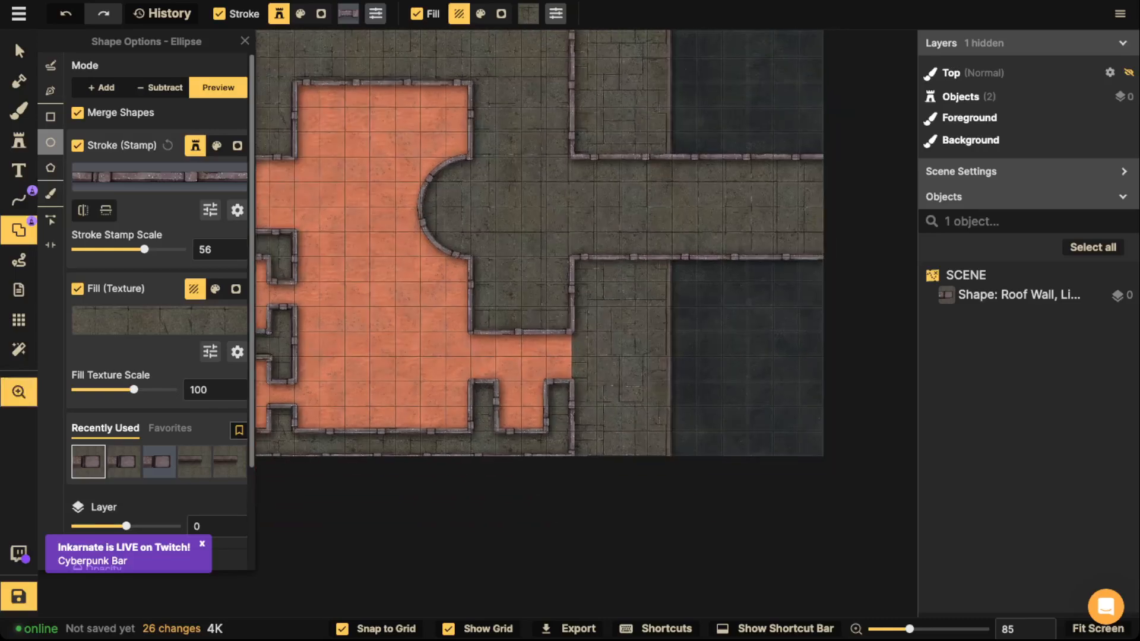
# Try to subtract a one-square circle from the stone floor just above the orange room's west alcove.
pyautogui.scroll(2, 529, 370)
pyautogui.moveTo(528, 369); pyautogui.dragTo(523, 457)
pyautogui.scroll(2, 521, 350)
pyautogui.moveTo(521, 351); pyautogui.dragTo(519, 479)
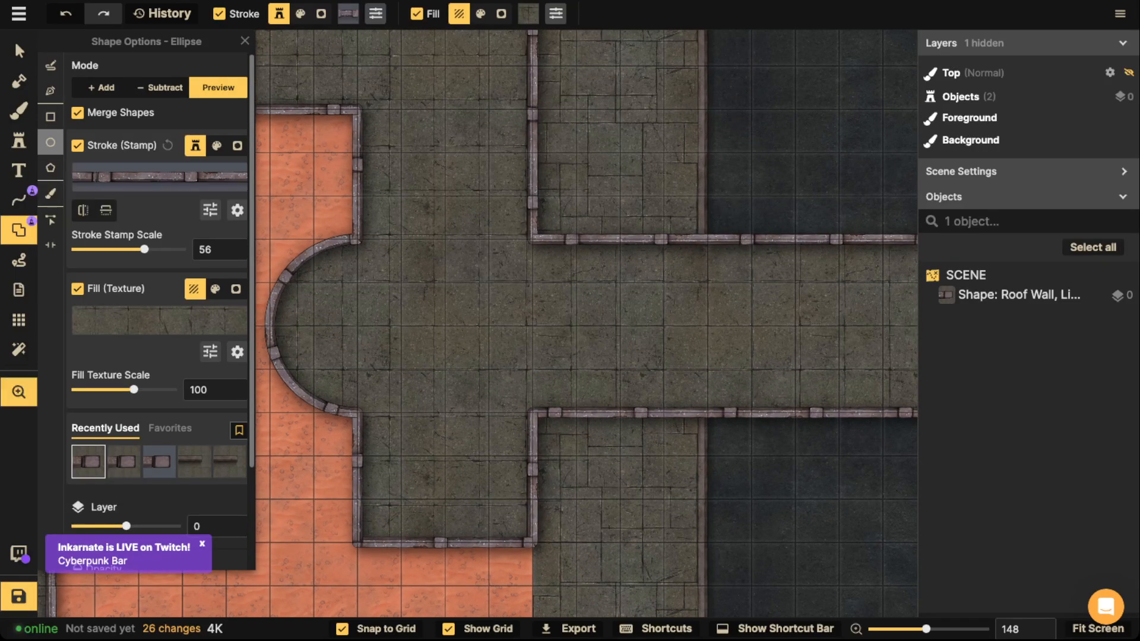
pyautogui.moveTo(380, 356); pyautogui.dragTo(825, 318)
pyautogui.moveTo(411, 196); pyautogui.dragTo(417, 230)
pyautogui.scroll(3, 417, 230)
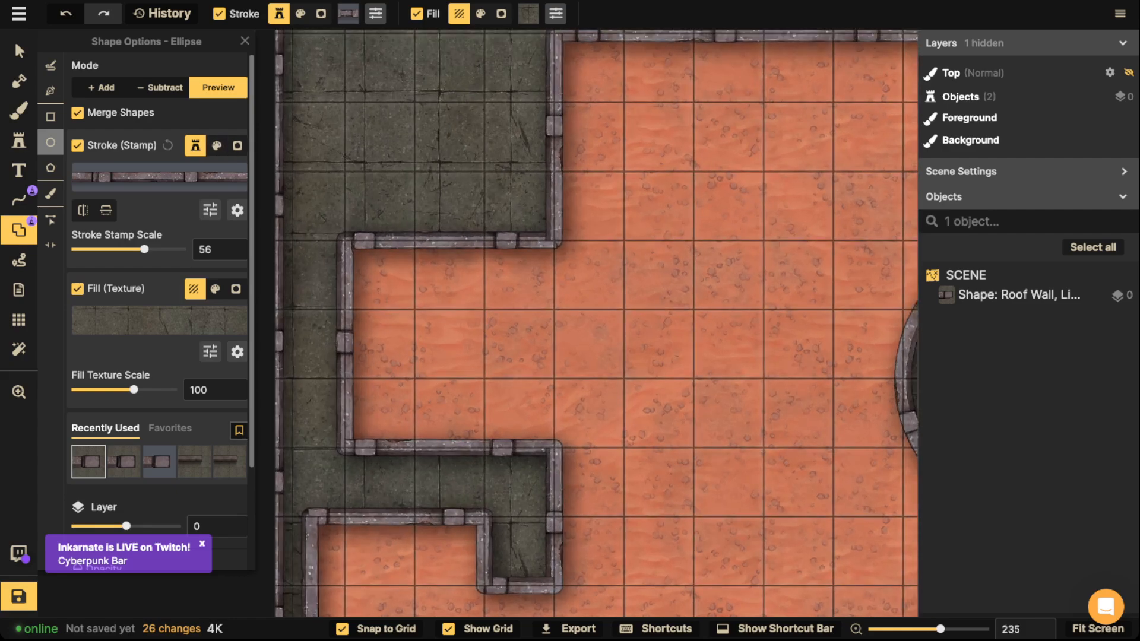
pyautogui.click(160, 88)
pyautogui.moveTo(414, 171); pyautogui.dragTo(483, 241)
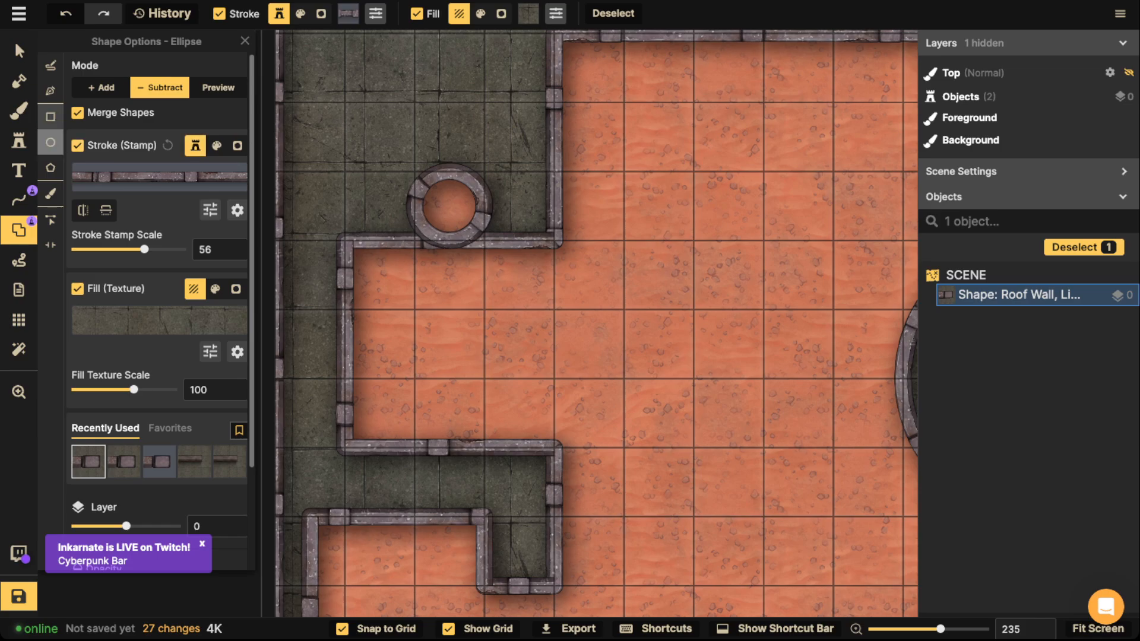
pyautogui.click(50, 117)
pyautogui.hotkey('ctrl', 'z')
# Deselect the shape and subtract a one-square rectangle from the wall above the orange room's west alcove.
pyautogui.click(20, 52)
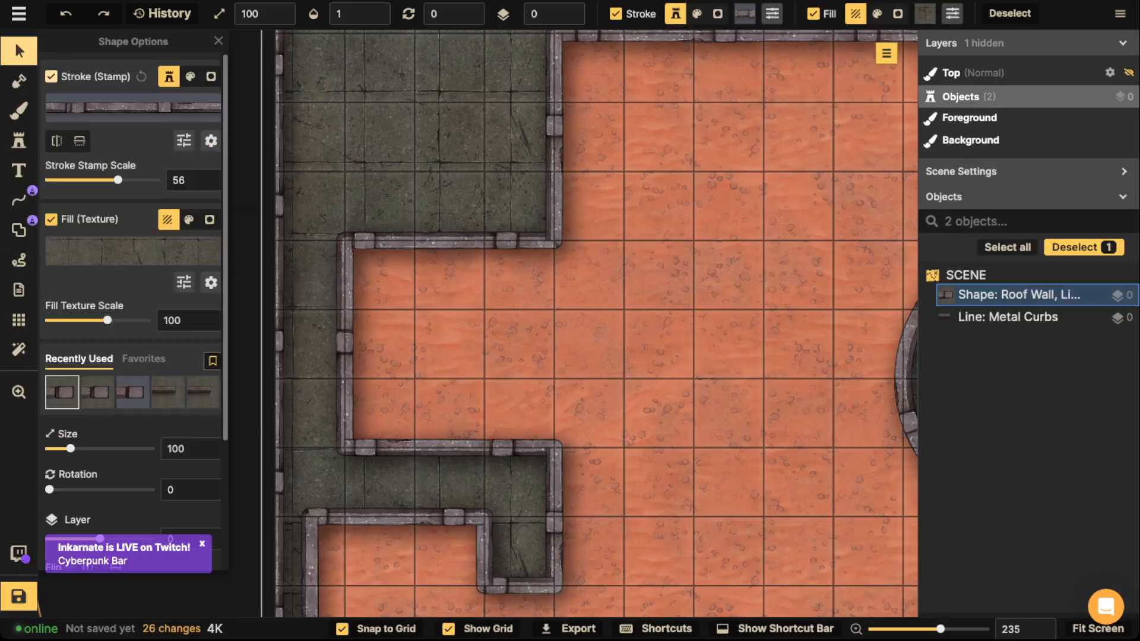
pyautogui.click(391, 184)
pyautogui.click(391, 184)
pyautogui.click(392, 184)
pyautogui.click(20, 230)
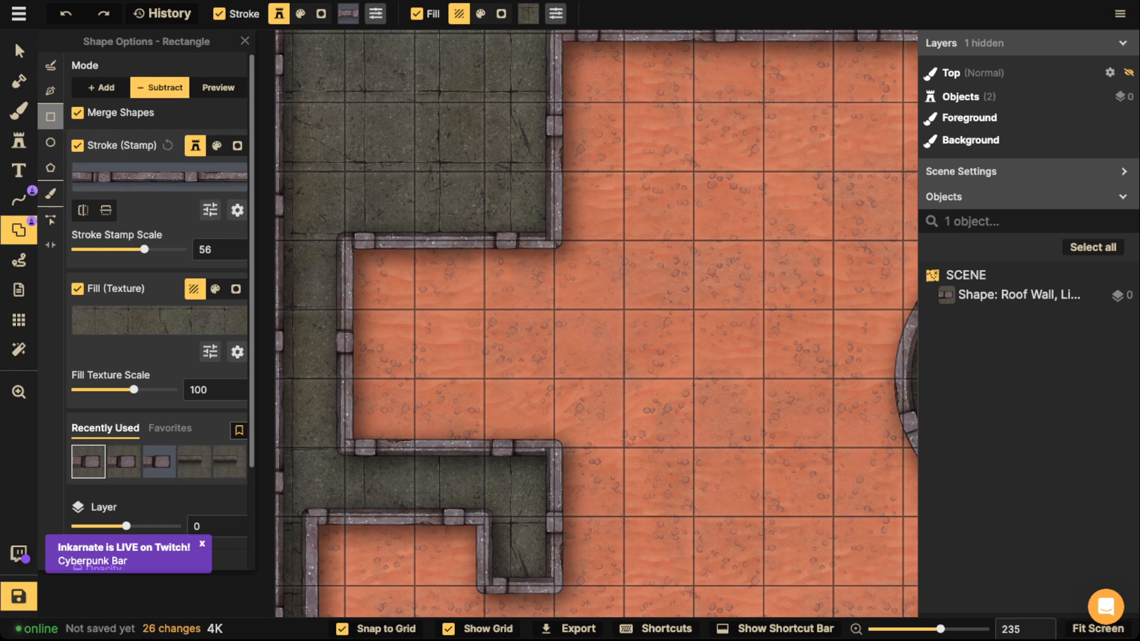
pyautogui.moveTo(414, 162); pyautogui.dragTo(485, 238)
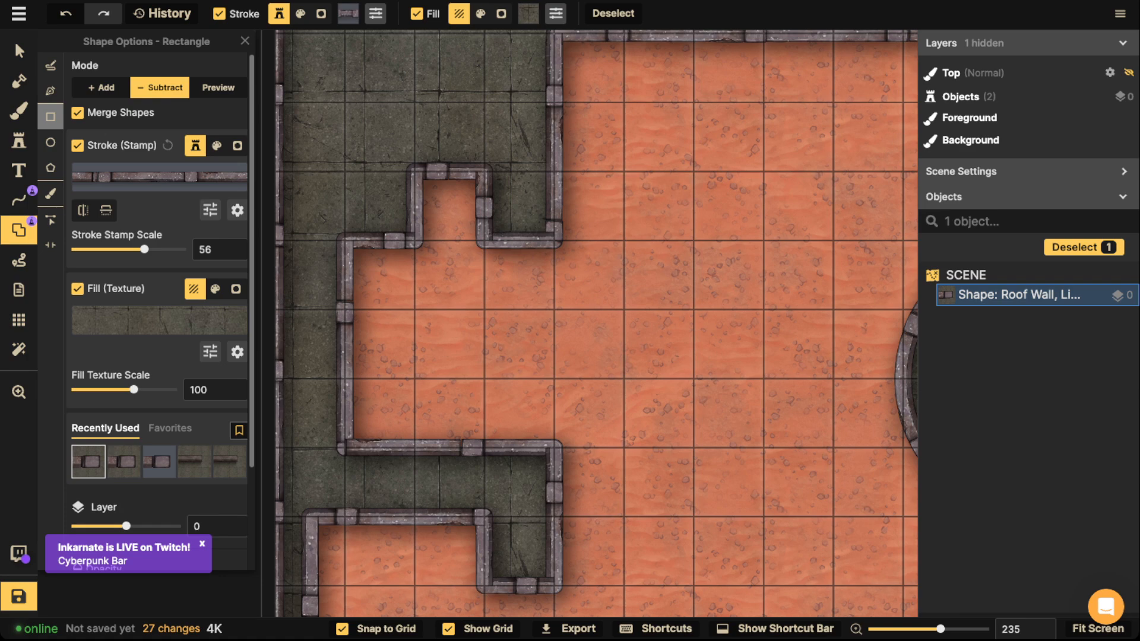
# Subtract further rectangles to widen the recess above the west alcove to two grid squares.
pyautogui.scroll(-2, 476, 173)
pyautogui.scroll(3, 398, 208)
pyautogui.moveTo(477, 172)
pyautogui.mouseDown()
pyautogui.moveTo(399, 207)
pyautogui.moveTo(485, 190)
pyautogui.mouseUp()
pyautogui.moveTo(340, 191); pyautogui.dragTo(449, 277)
pyautogui.moveTo(293, 262); pyautogui.dragTo(415, 496)
# Set the brightness of the background brush's stone tile texture to 82.
pyautogui.scroll(-2, 439, 262)
pyautogui.moveTo(440, 368); pyautogui.dragTo(444, 287)
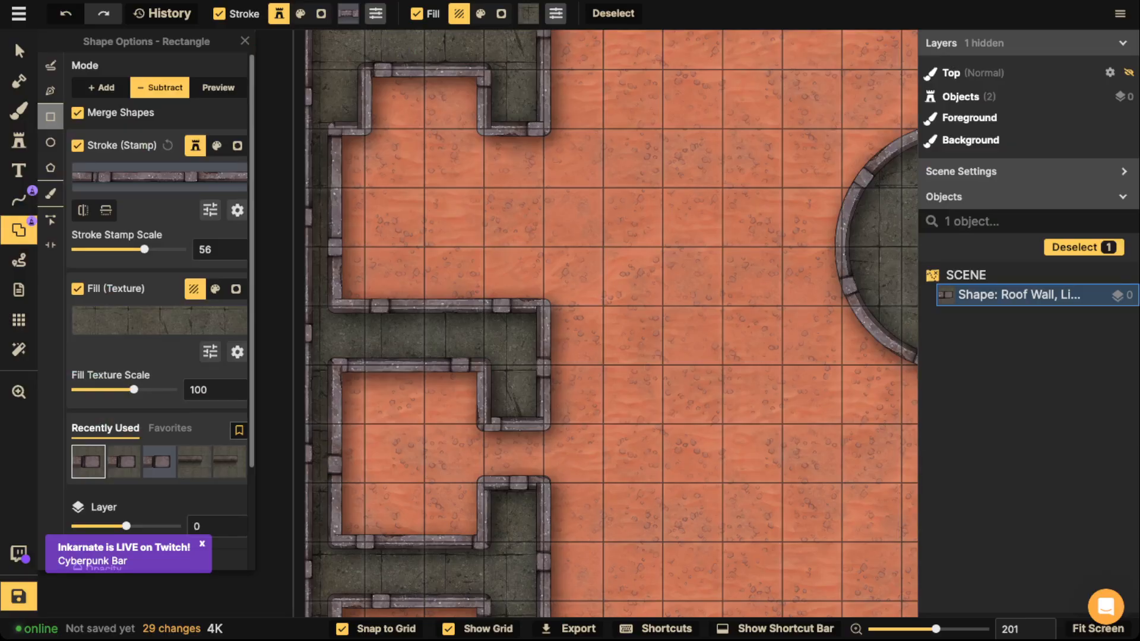
pyautogui.moveTo(517, 338); pyautogui.dragTo(445, 207)
pyautogui.scroll(-5, 445, 207)
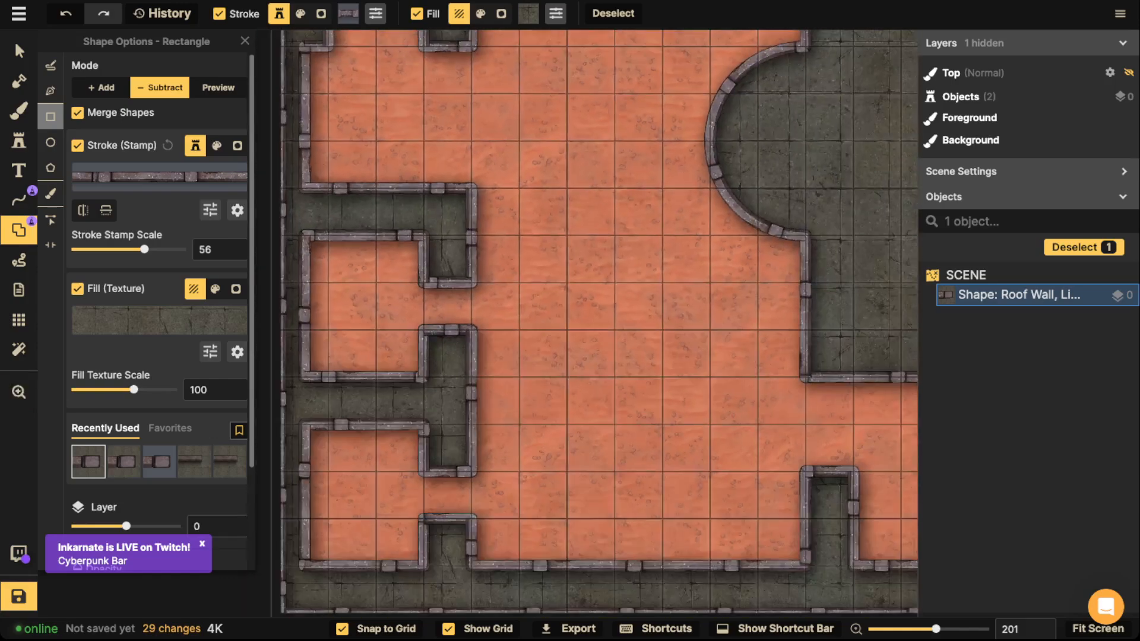
pyautogui.moveTo(623, 238); pyautogui.dragTo(285, 421)
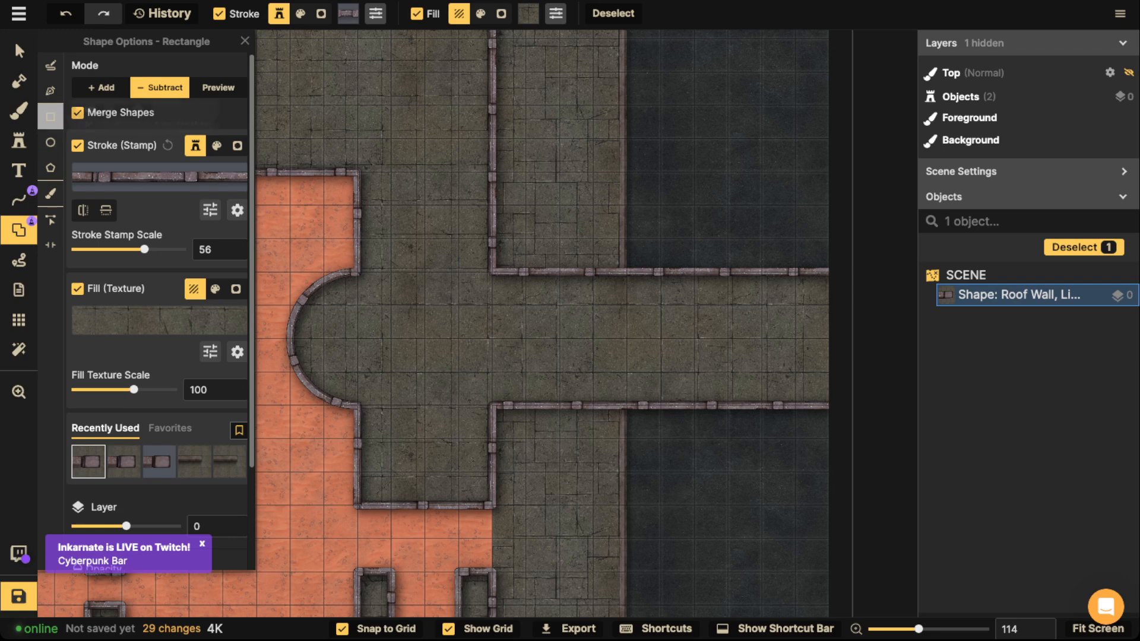
pyautogui.click(19, 110)
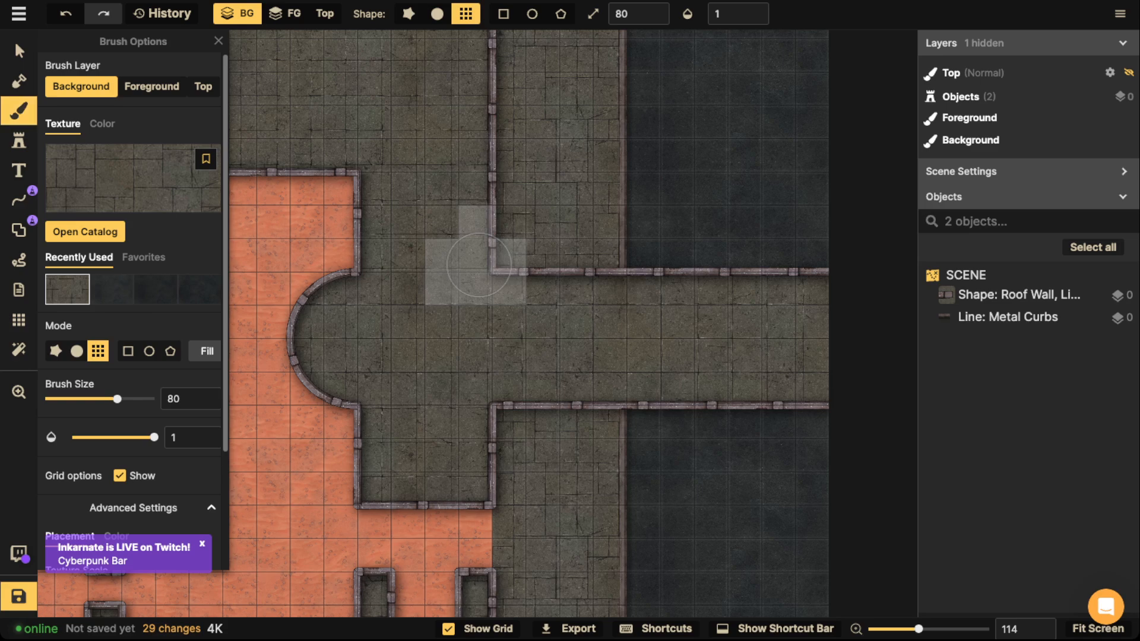
pyautogui.scroll(-5, 130, 297)
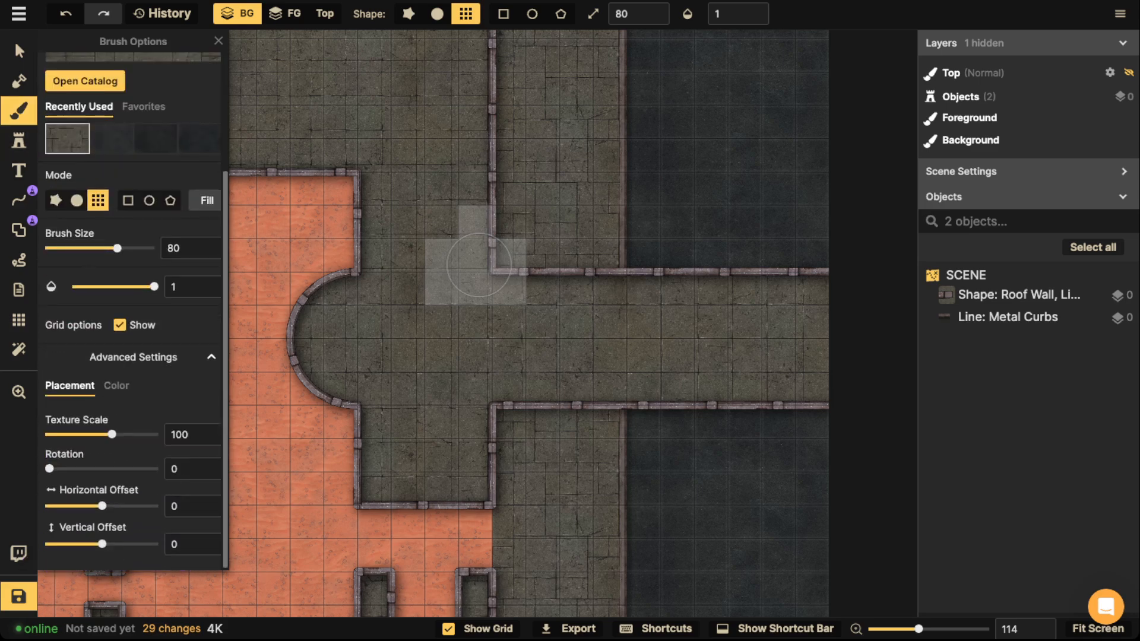
pyautogui.click(116, 384)
pyautogui.moveTo(103, 506); pyautogui.dragTo(93, 506)
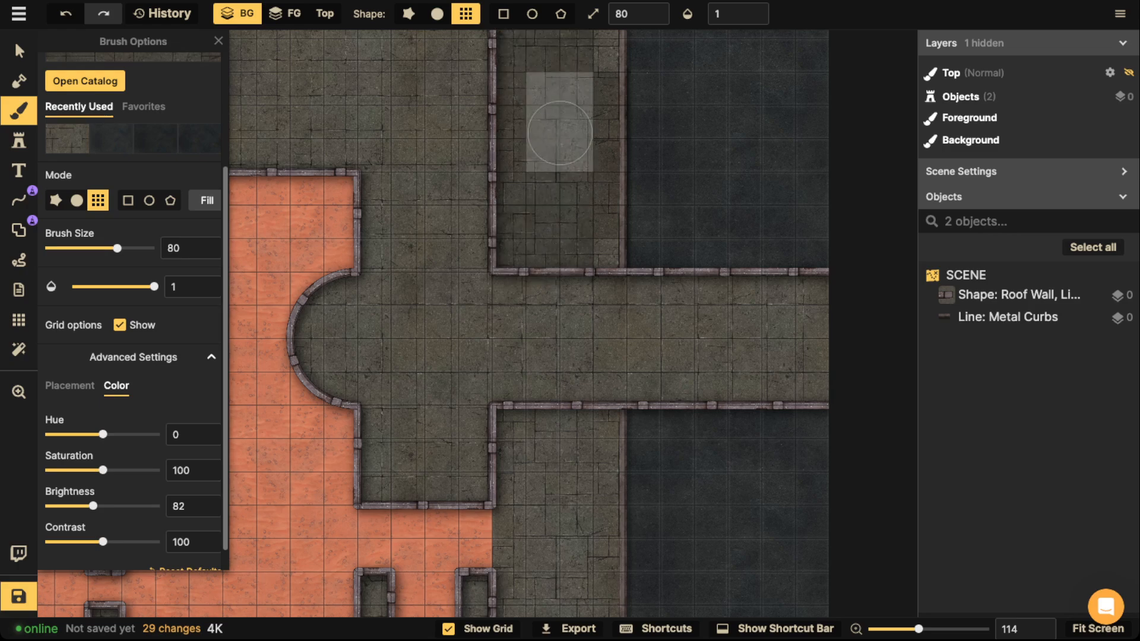
# Paint the stone tile strips east of the building, on both sides of the corridor, with the darkened background texture.
pyautogui.moveTo(574, 421)
pyautogui.mouseDown()
pyautogui.moveTo(545, 458)
pyautogui.moveTo(558, 522)
pyautogui.mouseUp()
pyautogui.scroll(-3, 558, 522)
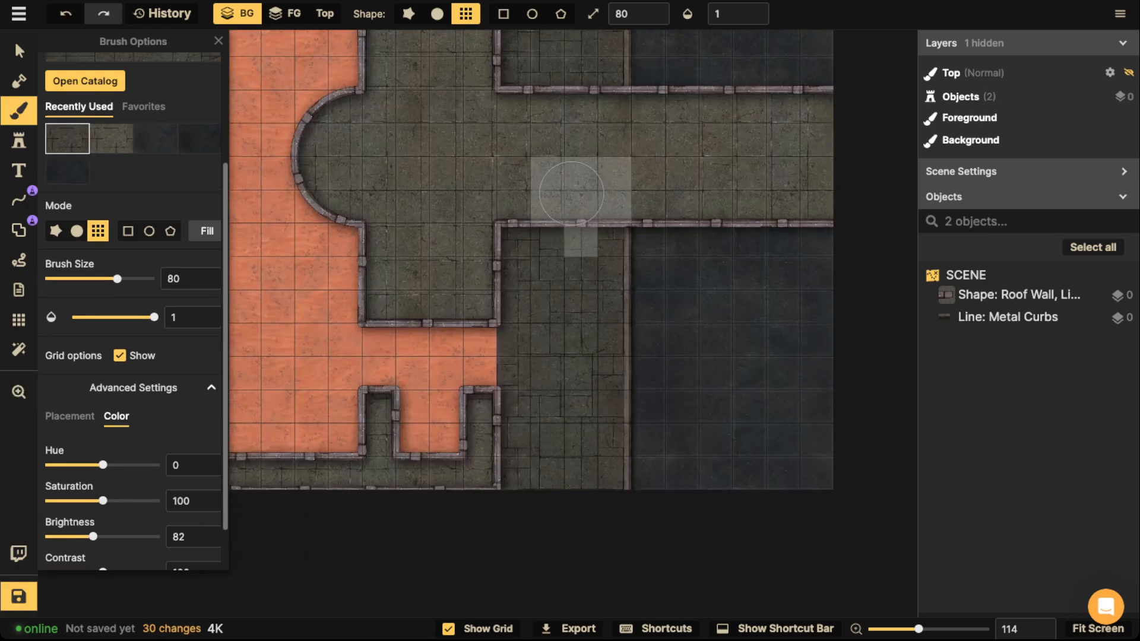
pyautogui.scroll(4, 561, 320)
pyautogui.click(545, 175)
pyautogui.press('v')
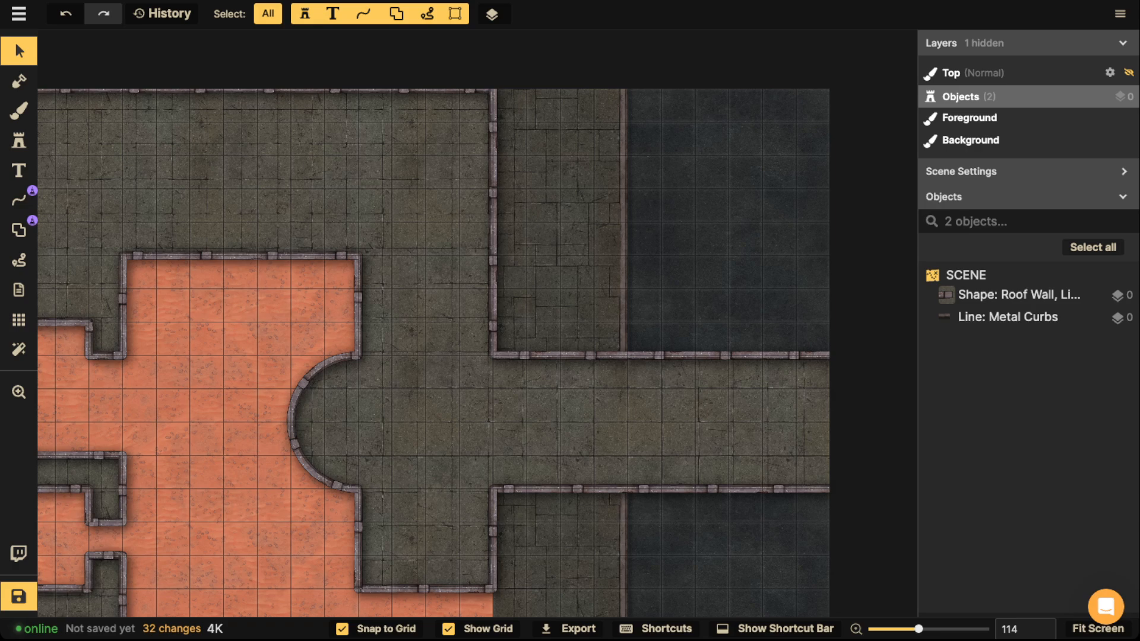
pyautogui.click(1019, 295)
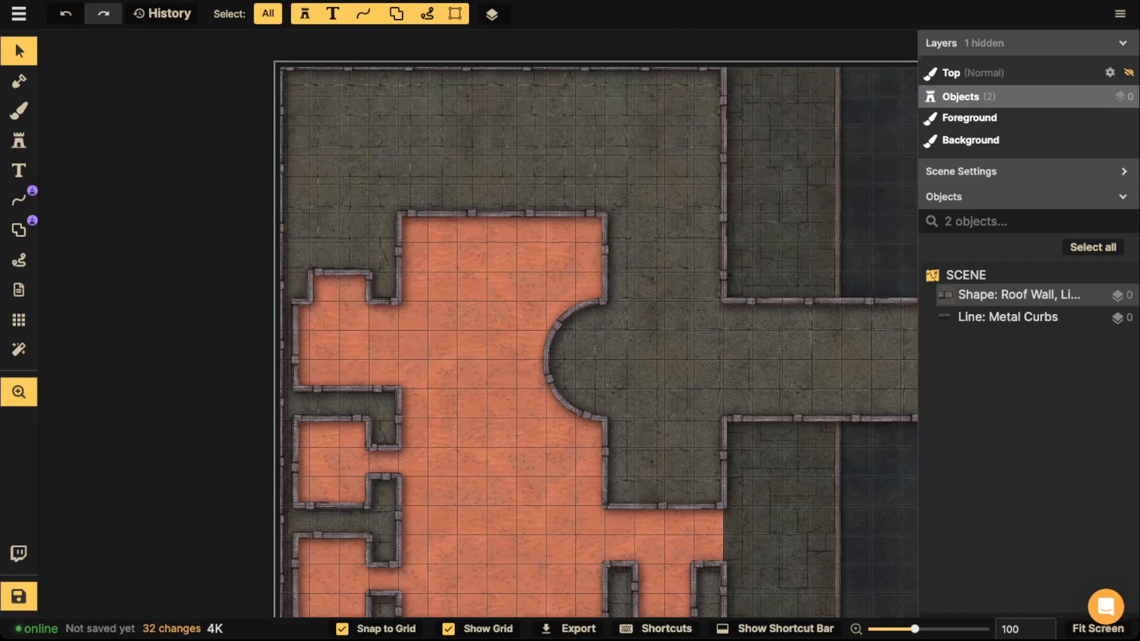
pyautogui.press('z')
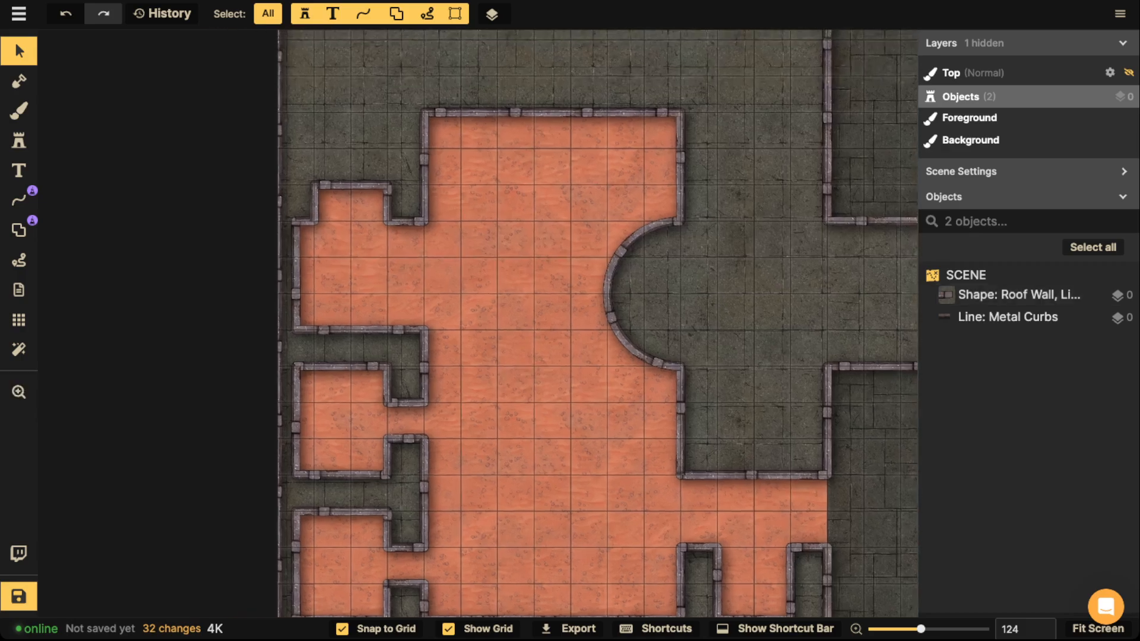
pyautogui.click(19, 140)
pyautogui.click(89, 106)
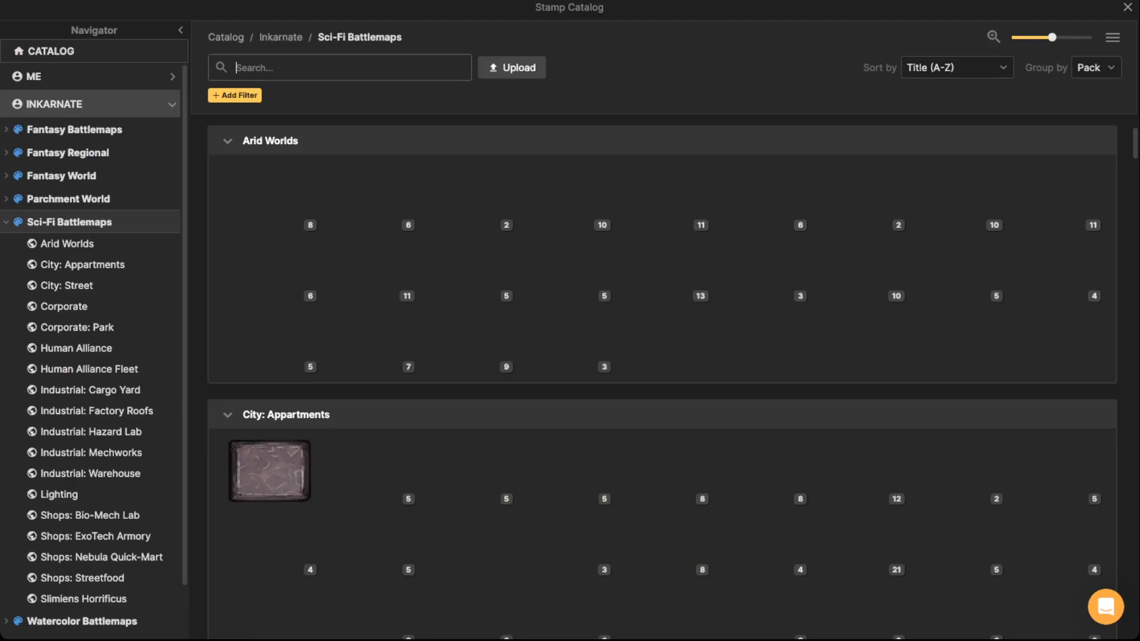
pyautogui.press('Escape')
# Add a portal of width 1 in the middle of the north wall of the recess above the west alcove.
pyautogui.click(19, 230)
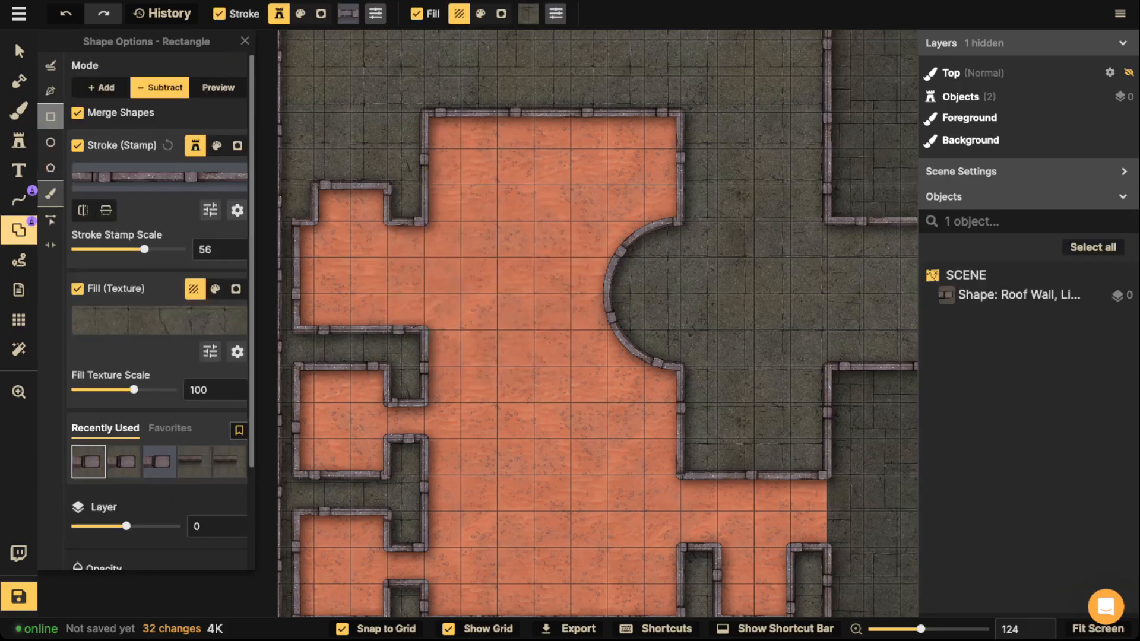
pyautogui.click(50, 220)
pyautogui.click(51, 245)
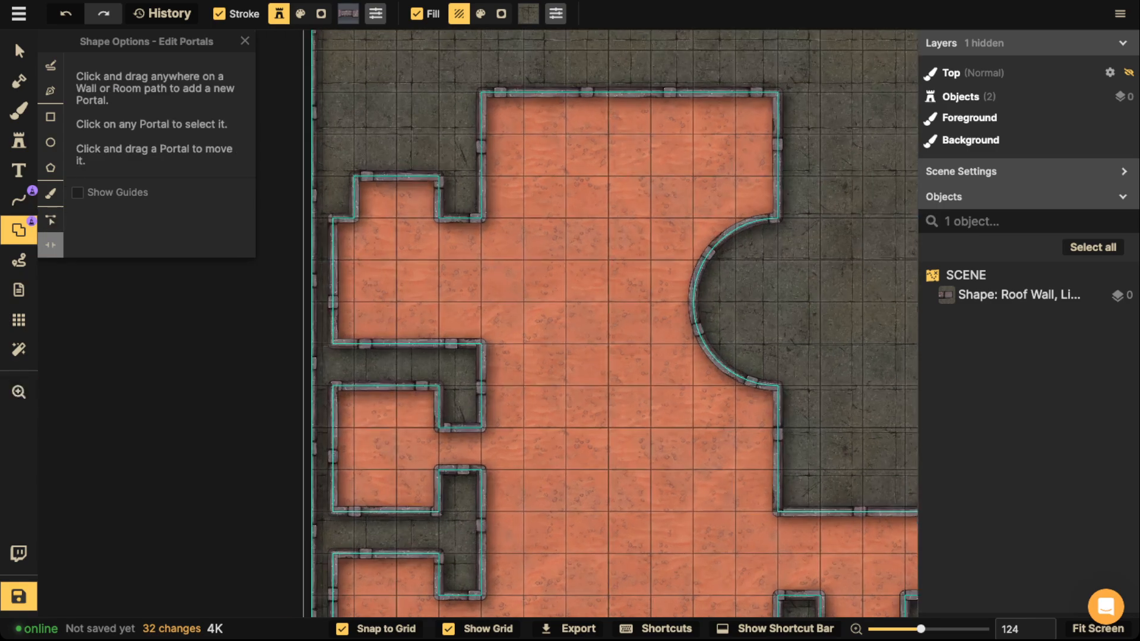
pyautogui.click(397, 176)
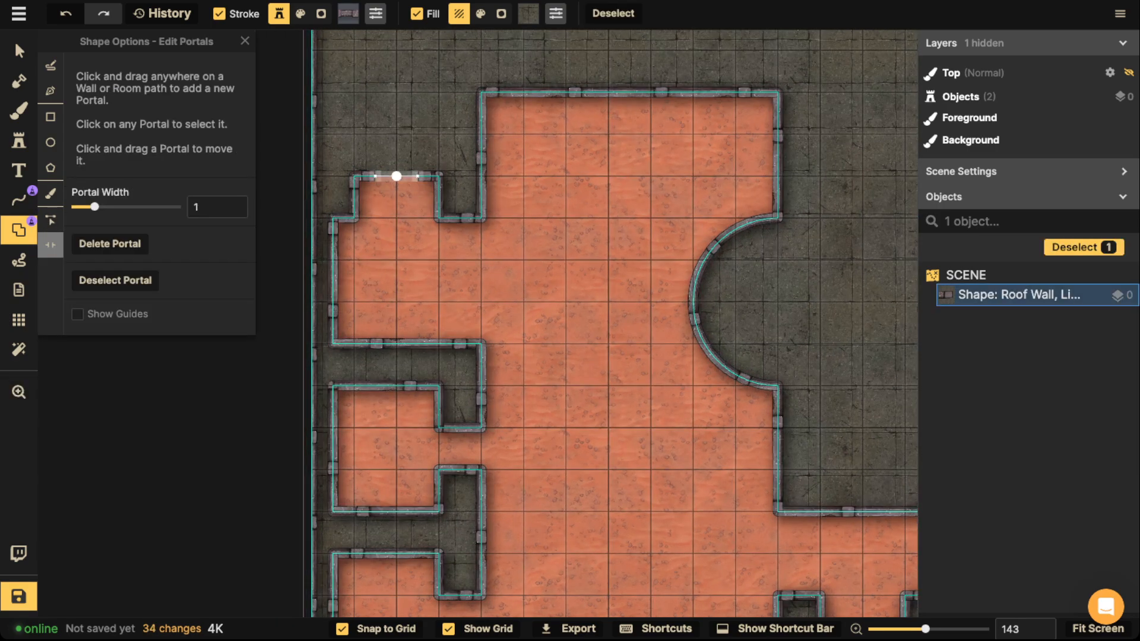
# Add a portal of width 1 in the east wall between the stone hall and the tiled strip, just south of the corridor.
pyautogui.moveTo(683, 439); pyautogui.dragTo(349, 152)
pyautogui.moveTo(604, 157)
pyautogui.mouseDown()
pyautogui.moveTo(518, 227)
pyautogui.moveTo(475, 336)
pyautogui.mouseUp()
pyautogui.scroll(2, 475, 336)
pyautogui.click(488, 341)
pyautogui.scroll(-4, 418, 268)
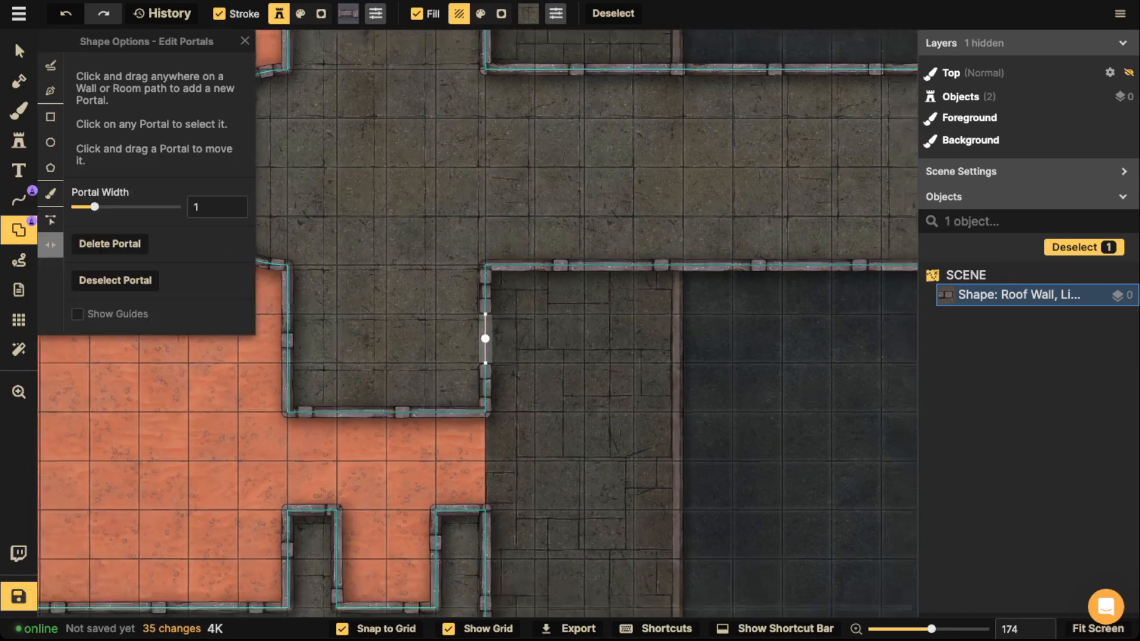
pyautogui.click(418, 268)
pyautogui.moveTo(419, 268); pyautogui.dragTo(514, 367)
pyautogui.press('s')
pyautogui.scroll(-2, 415, 314)
pyautogui.scroll(2, 478, 275)
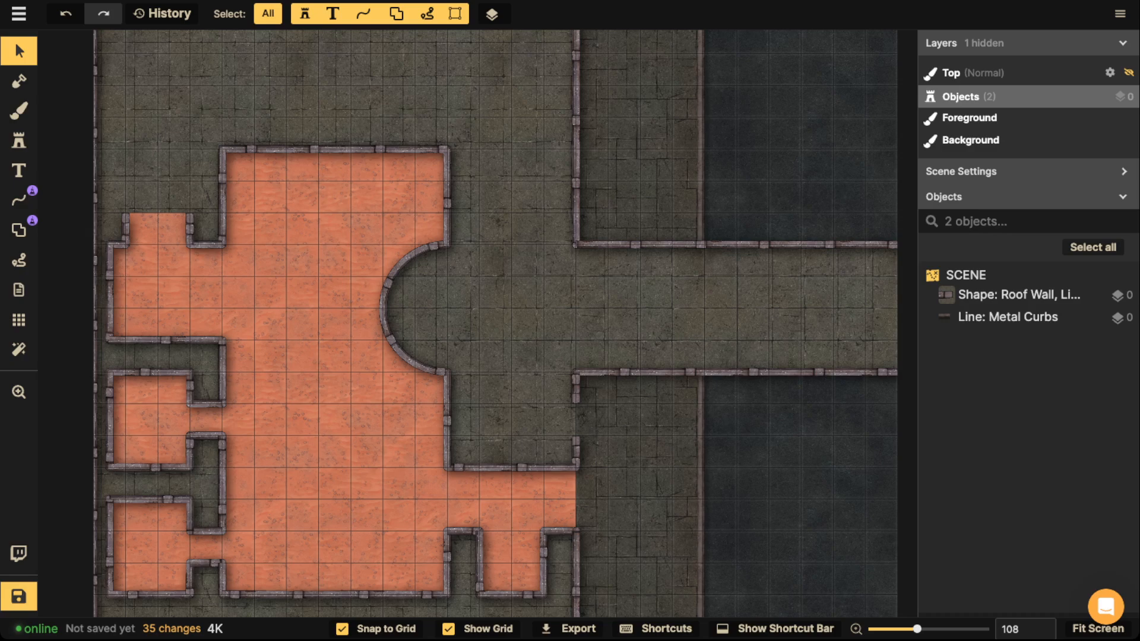
# Clear the texture catalog search and choose the dark green checkered grass from Corporate: Park as the background brush texture.
pyautogui.moveTo(297, 320); pyautogui.dragTo(410, 263)
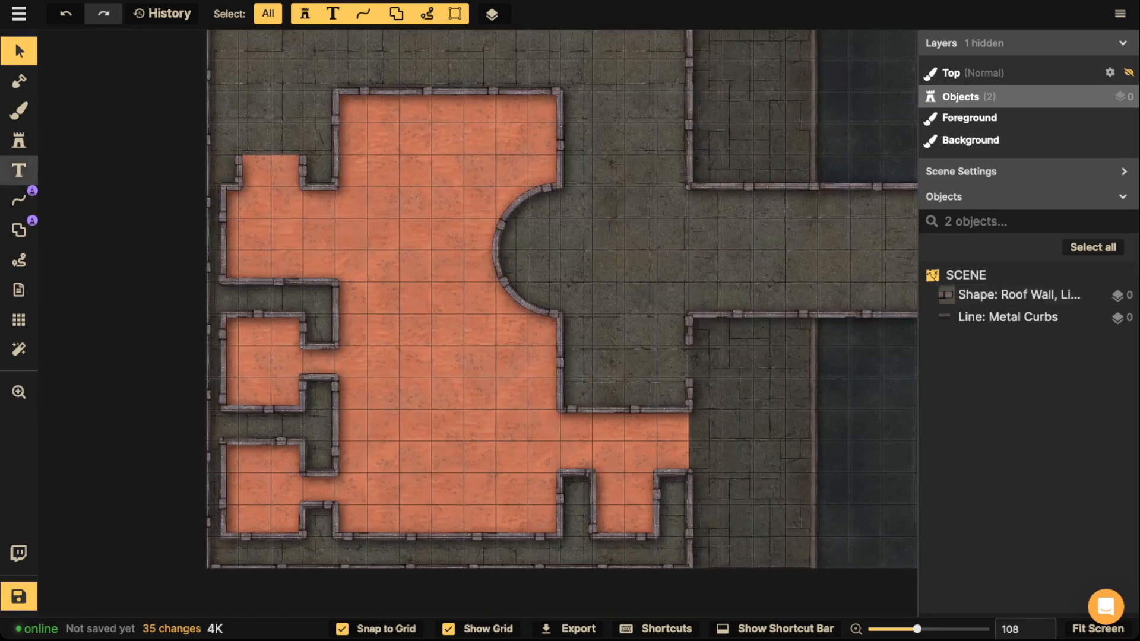
pyautogui.click(19, 111)
pyautogui.click(123, 186)
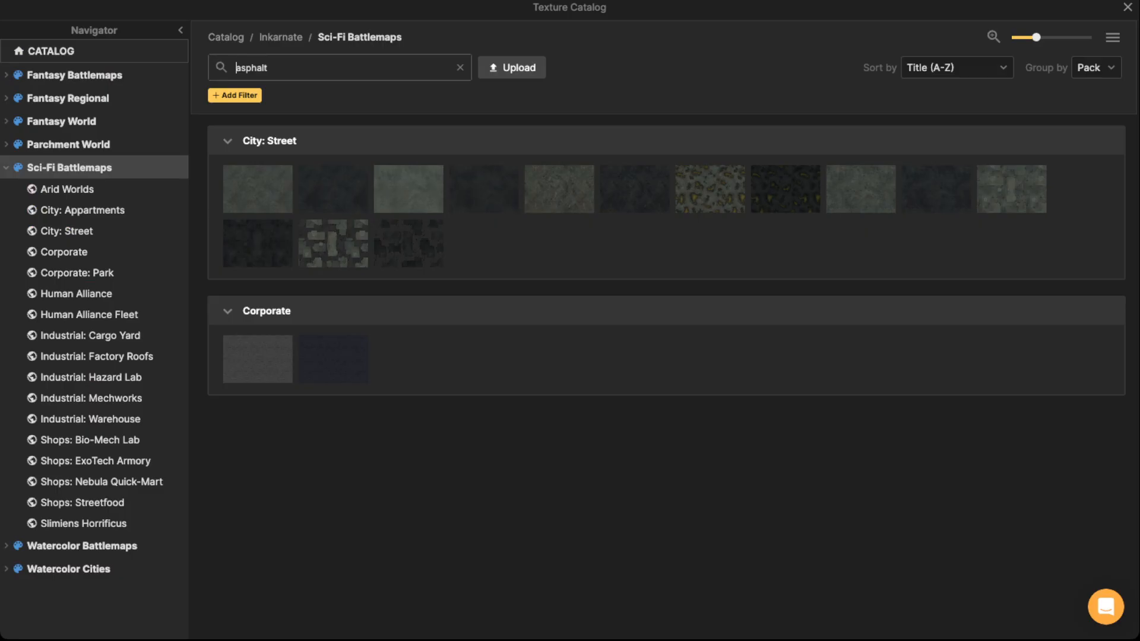
pyautogui.press('BackSpace')
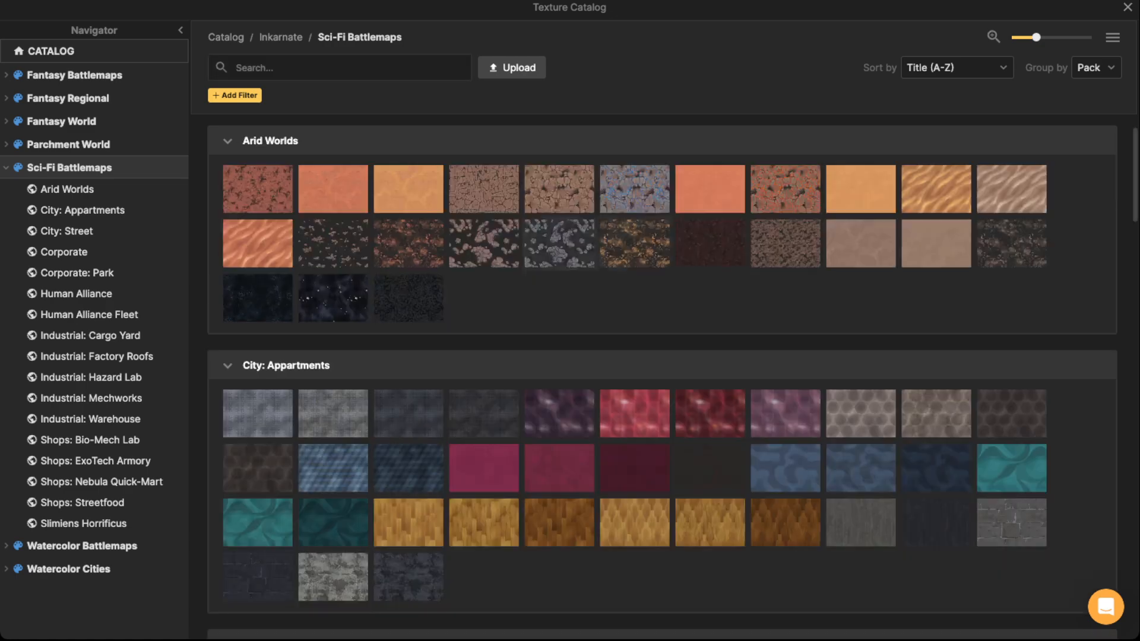
pyautogui.scroll(-15, 665, 380)
pyautogui.scroll(-20, 662, 380)
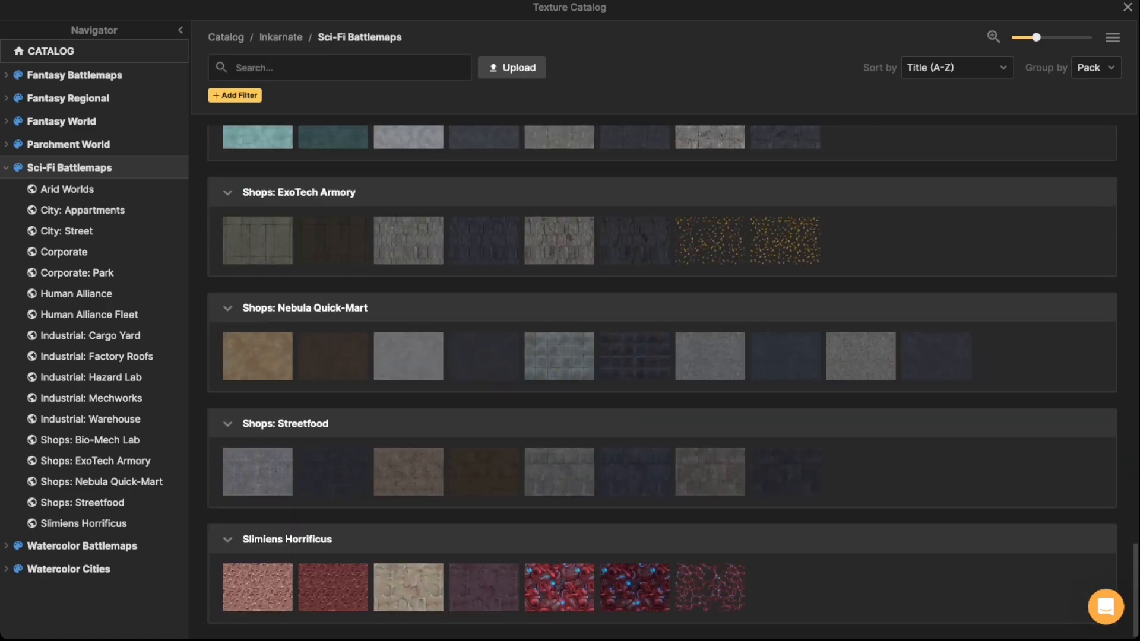
pyautogui.scroll(10, 662, 380)
pyautogui.scroll(-6, 662, 380)
pyautogui.scroll(1, 661, 380)
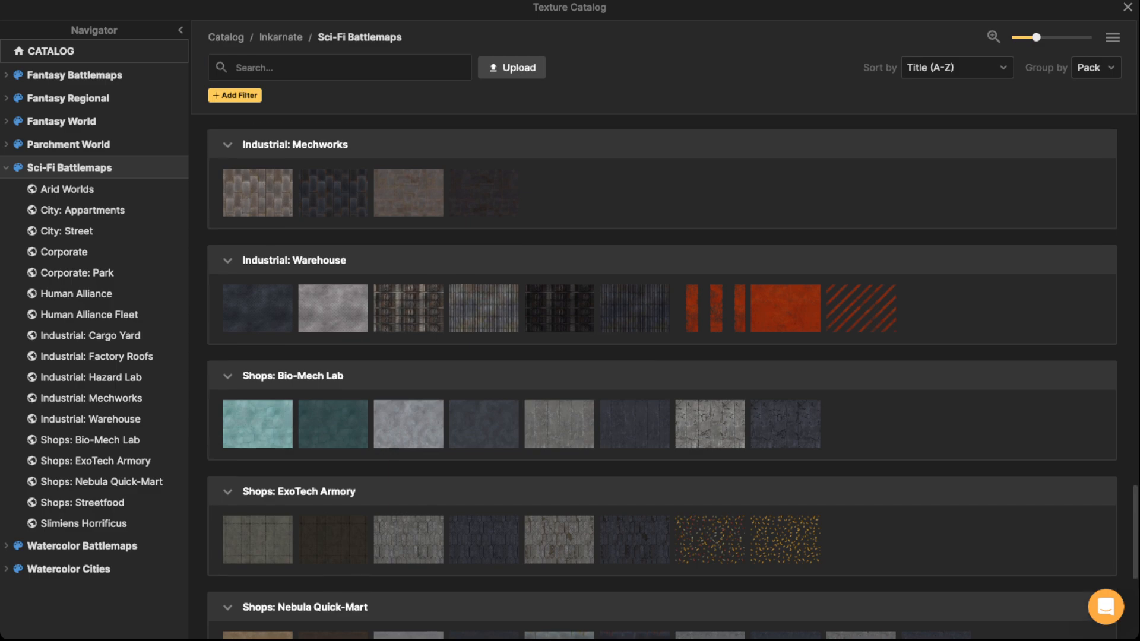
pyautogui.scroll(10, 662, 379)
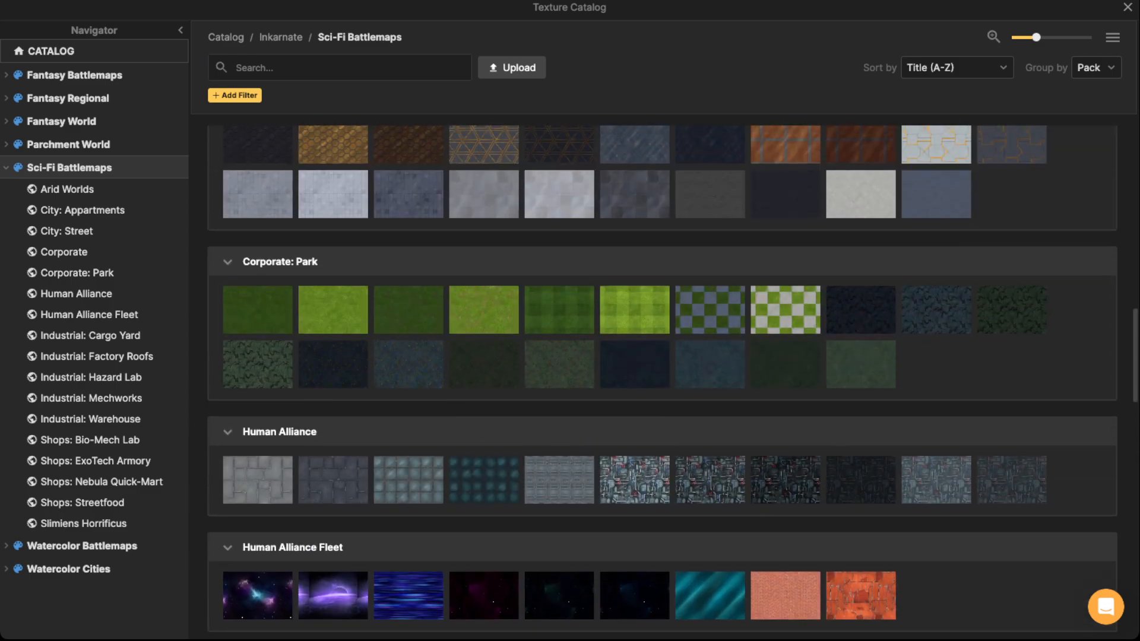
pyautogui.click(559, 309)
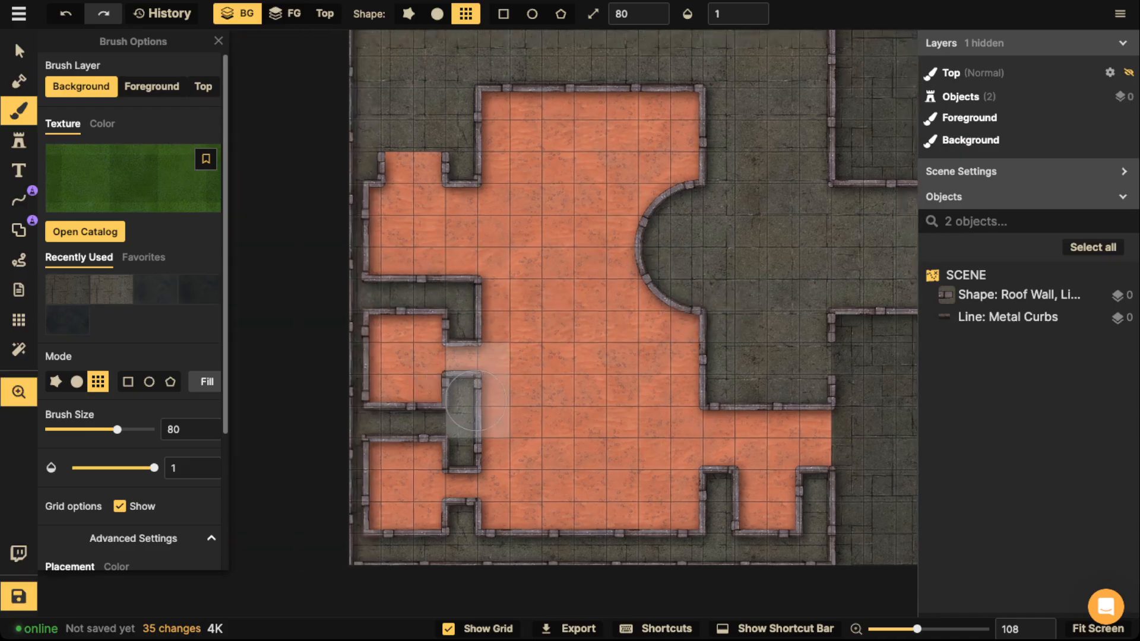
# Recolour the grass brush to hue -85 and saturation 174, and paint the whole main hall, its east passage and the northwest alcove.
pyautogui.moveTo(476, 400); pyautogui.dragTo(494, 394)
pyautogui.scroll(-3, 117, 564)
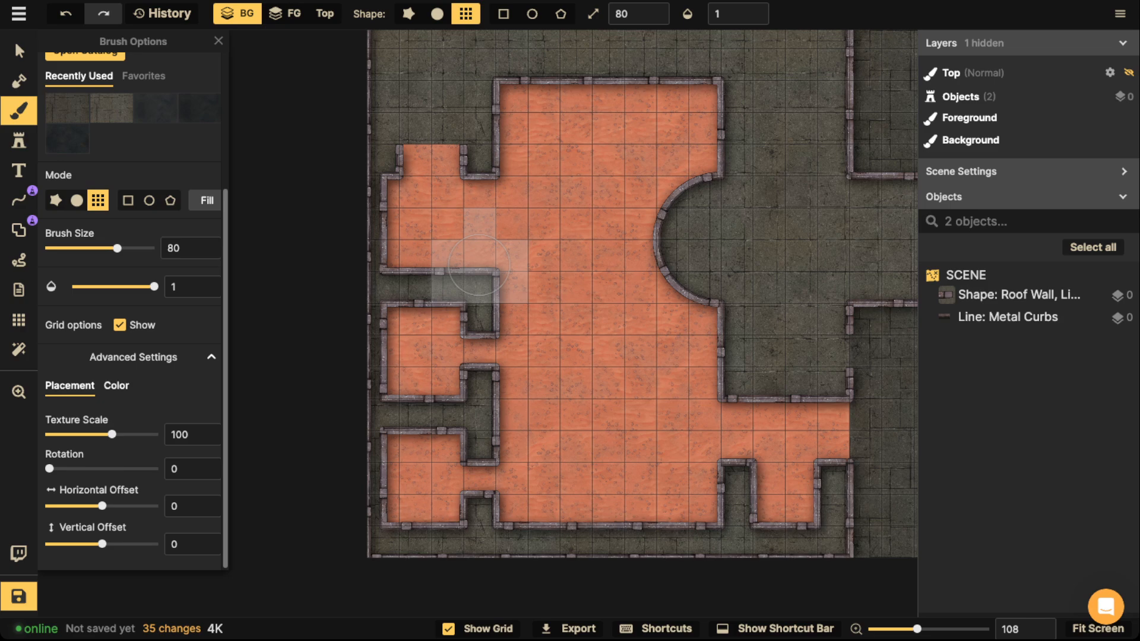
pyautogui.click(117, 386)
pyautogui.moveTo(102, 435)
pyautogui.mouseDown()
pyautogui.moveTo(116, 434)
pyautogui.moveTo(77, 435)
pyautogui.mouseUp()
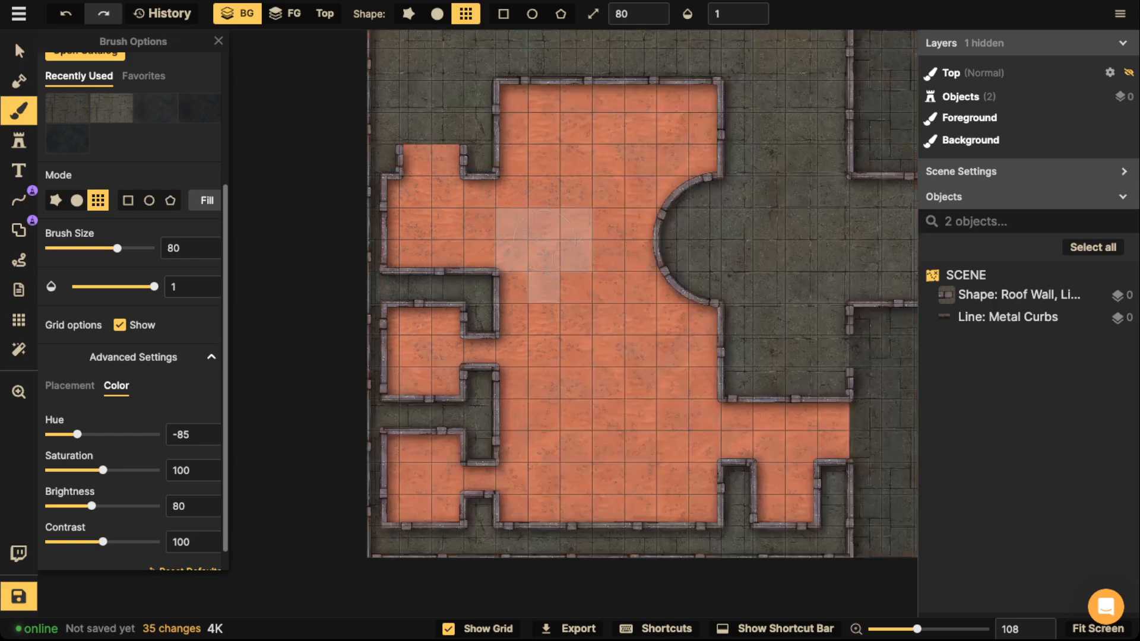
pyautogui.moveTo(543, 255)
pyautogui.mouseDown()
pyautogui.moveTo(560, 215)
pyautogui.moveTo(552, 117)
pyautogui.moveTo(664, 121)
pyautogui.moveTo(667, 153)
pyautogui.moveTo(639, 208)
pyautogui.mouseUp()
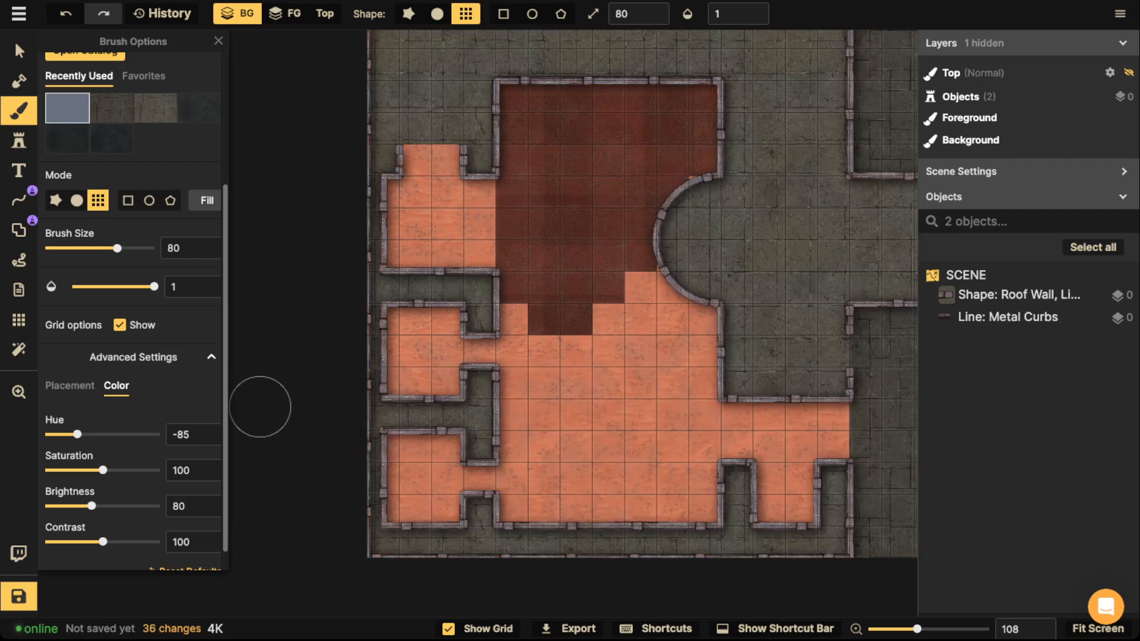
pyautogui.moveTo(103, 470); pyautogui.dragTo(142, 470)
pyautogui.moveTo(479, 267)
pyautogui.mouseDown()
pyautogui.moveTo(506, 195)
pyautogui.moveTo(579, 179)
pyautogui.moveTo(567, 233)
pyautogui.moveTo(561, 120)
pyautogui.moveTo(543, 243)
pyautogui.moveTo(590, 191)
pyautogui.moveTo(679, 187)
pyautogui.moveTo(666, 122)
pyautogui.moveTo(598, 187)
pyautogui.moveTo(629, 271)
pyautogui.moveTo(580, 316)
pyautogui.moveTo(563, 306)
pyautogui.moveTo(541, 318)
pyautogui.moveTo(537, 488)
pyautogui.moveTo(569, 507)
pyautogui.moveTo(712, 410)
pyautogui.moveTo(737, 470)
pyautogui.moveTo(777, 417)
pyautogui.moveTo(791, 467)
pyautogui.moveTo(685, 418)
pyautogui.moveTo(605, 217)
pyautogui.moveTo(420, 217)
pyautogui.moveTo(432, 175)
pyautogui.moveTo(396, 232)
pyautogui.mouseUp()
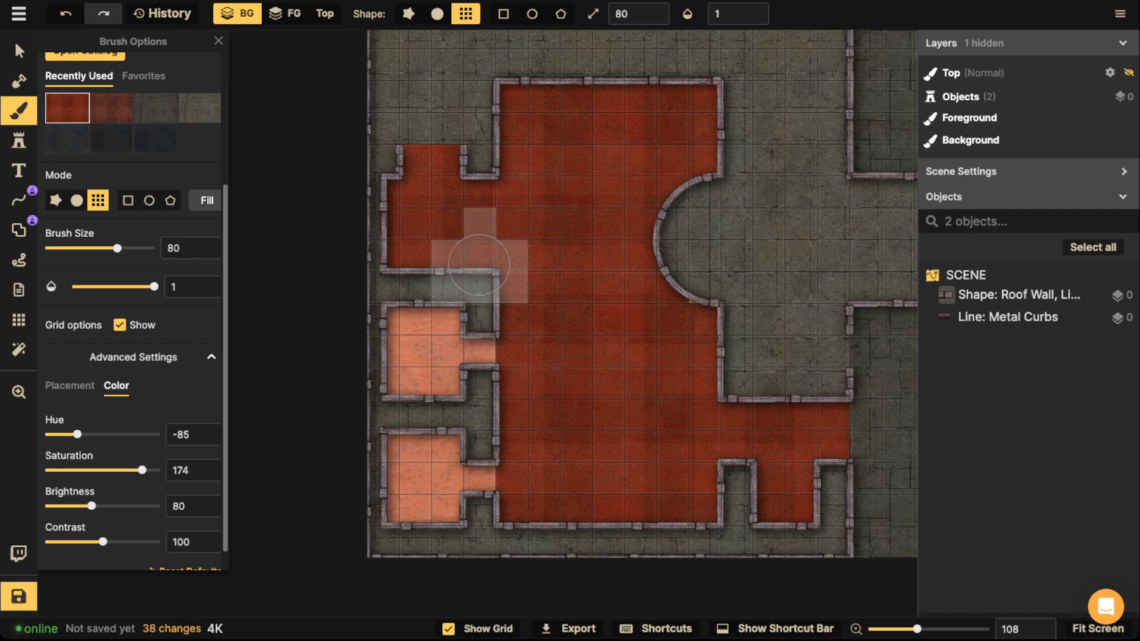
# Paint the floors of the two small west rooms with the darkened stone tile texture.
pyautogui.moveTo(412, 330)
pyautogui.mouseDown()
pyautogui.moveTo(423, 351)
pyautogui.moveTo(434, 352)
pyautogui.moveTo(412, 344)
pyautogui.mouseUp()
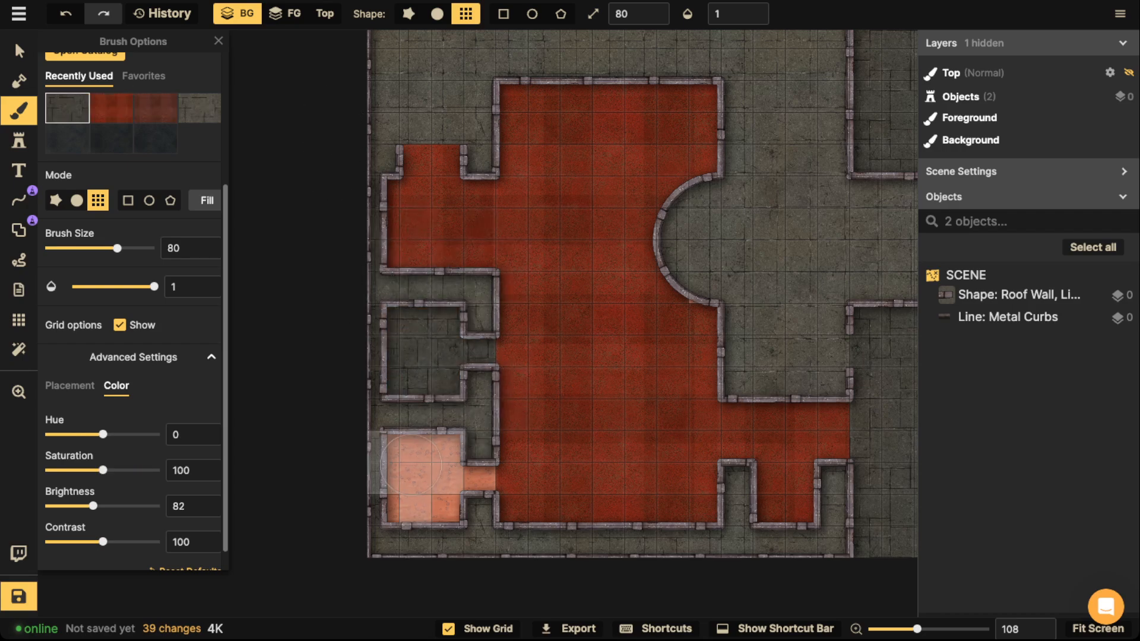
pyautogui.moveTo(419, 461)
pyautogui.mouseDown()
pyautogui.moveTo(421, 492)
pyautogui.moveTo(424, 475)
pyautogui.mouseUp()
pyautogui.scroll(-2, 333, 145)
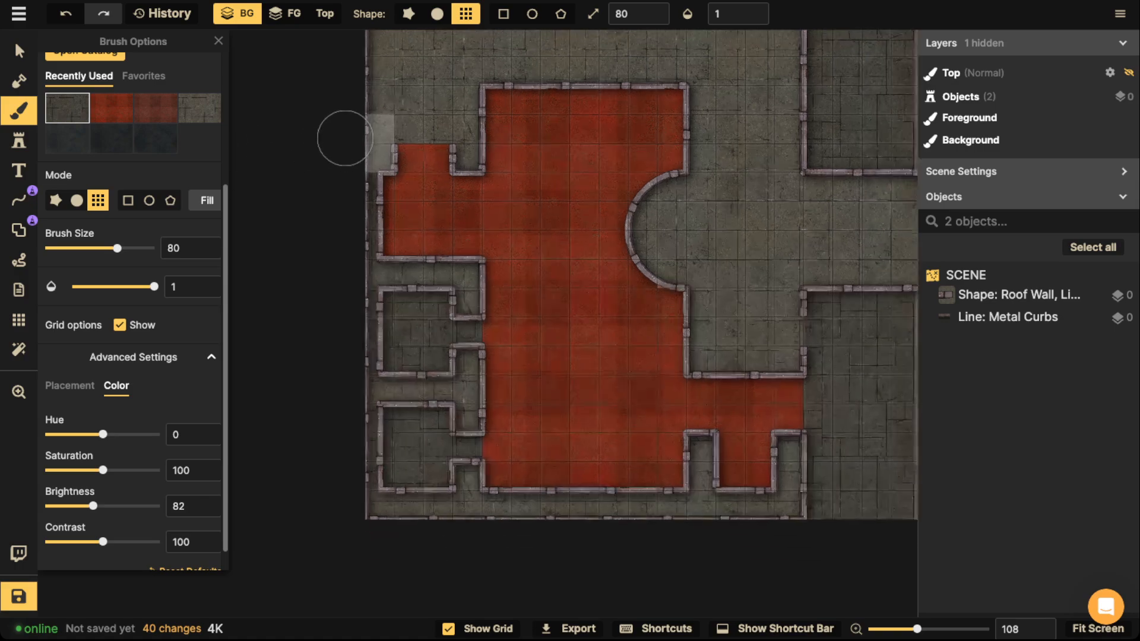
# Choose the Dark Pavement texture from Industrial: Cargo Yard and paint the floors of both small west rooms with it.
pyautogui.scroll(3, 130, 238)
pyautogui.click(119, 182)
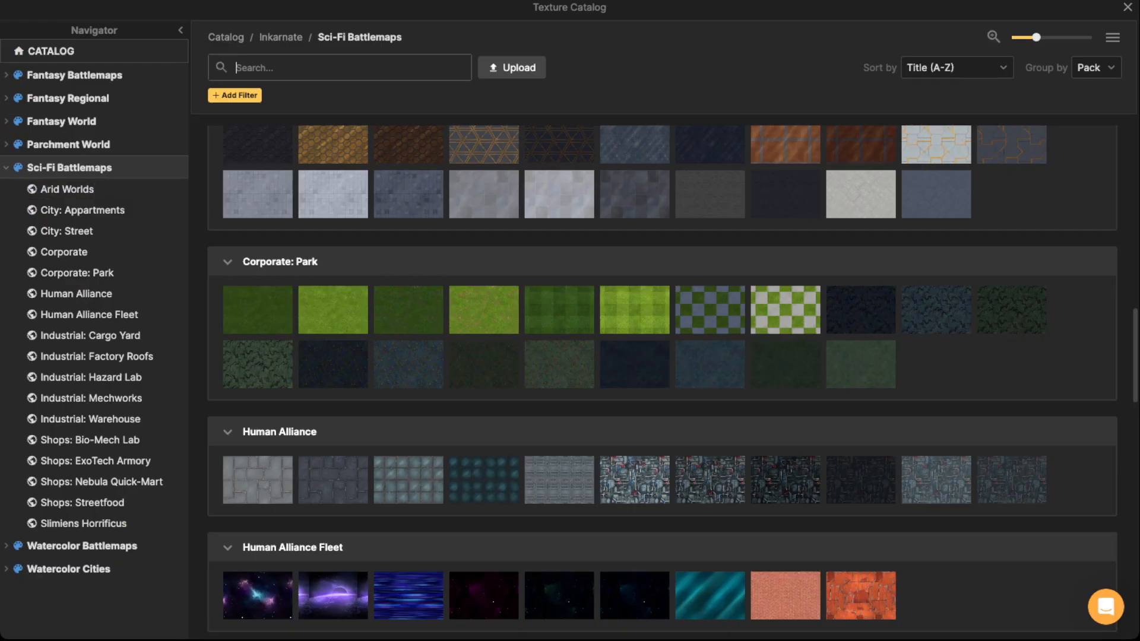
pyautogui.scroll(-5, 662, 374)
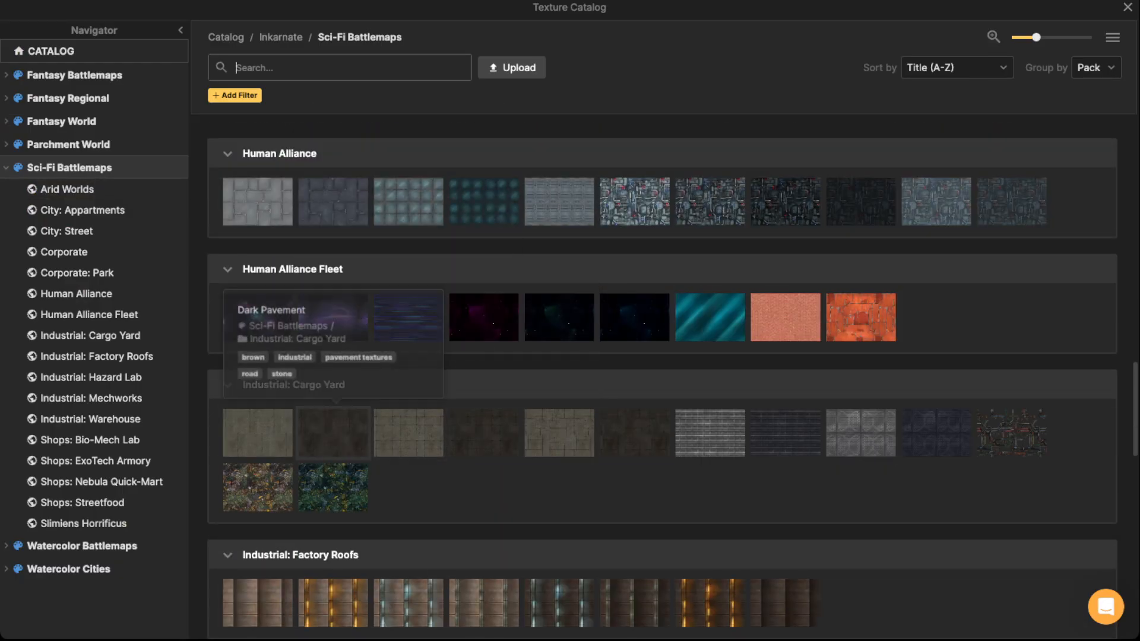
pyautogui.click(350, 433)
pyautogui.moveTo(397, 428); pyautogui.dragTo(421, 466)
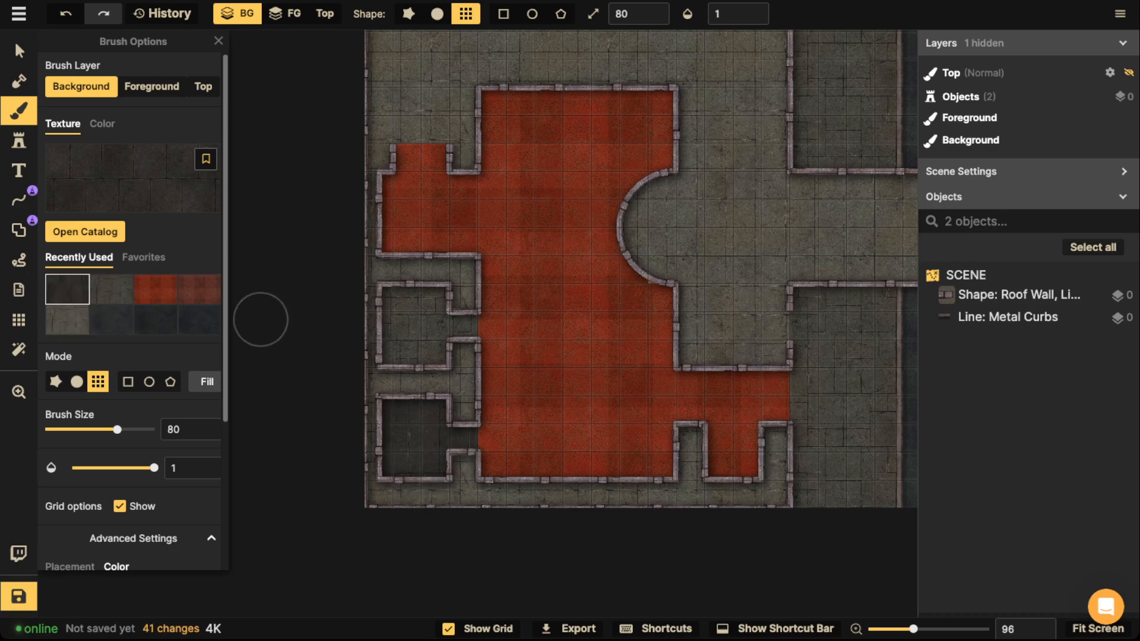
pyautogui.moveTo(418, 331)
pyautogui.mouseDown()
pyautogui.moveTo(417, 354)
pyautogui.moveTo(435, 348)
pyautogui.moveTo(417, 330)
pyautogui.moveTo(378, 352)
pyautogui.moveTo(392, 332)
pyautogui.mouseUp()
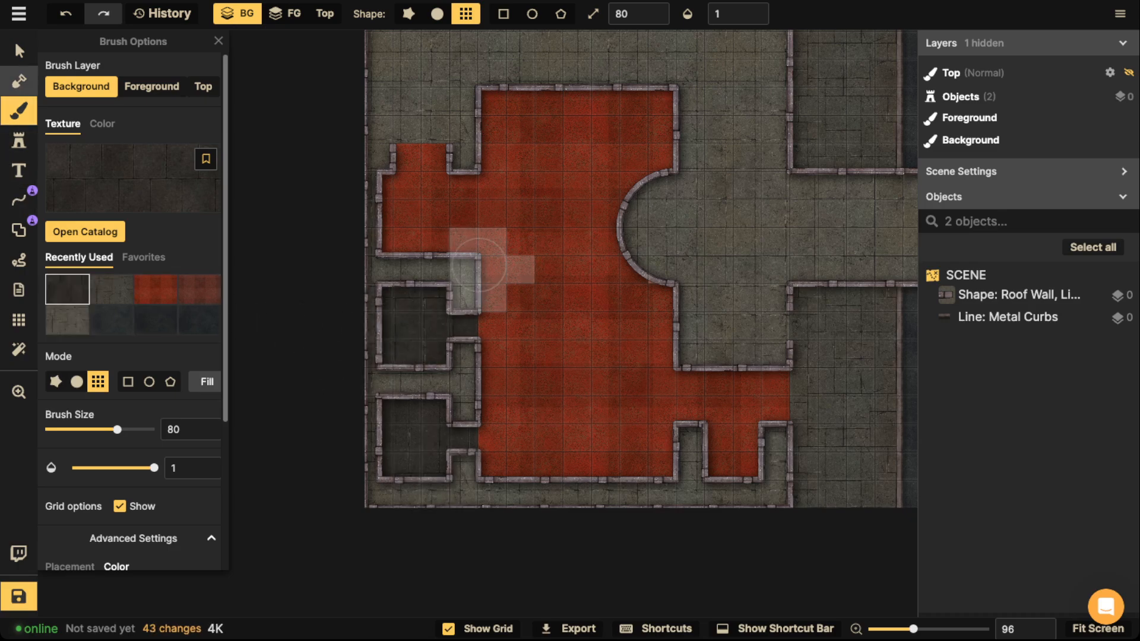
# Save the map under the name Cyberpunk Bar.
pyautogui.click(19, 50)
pyautogui.scroll(-2, 475, 337)
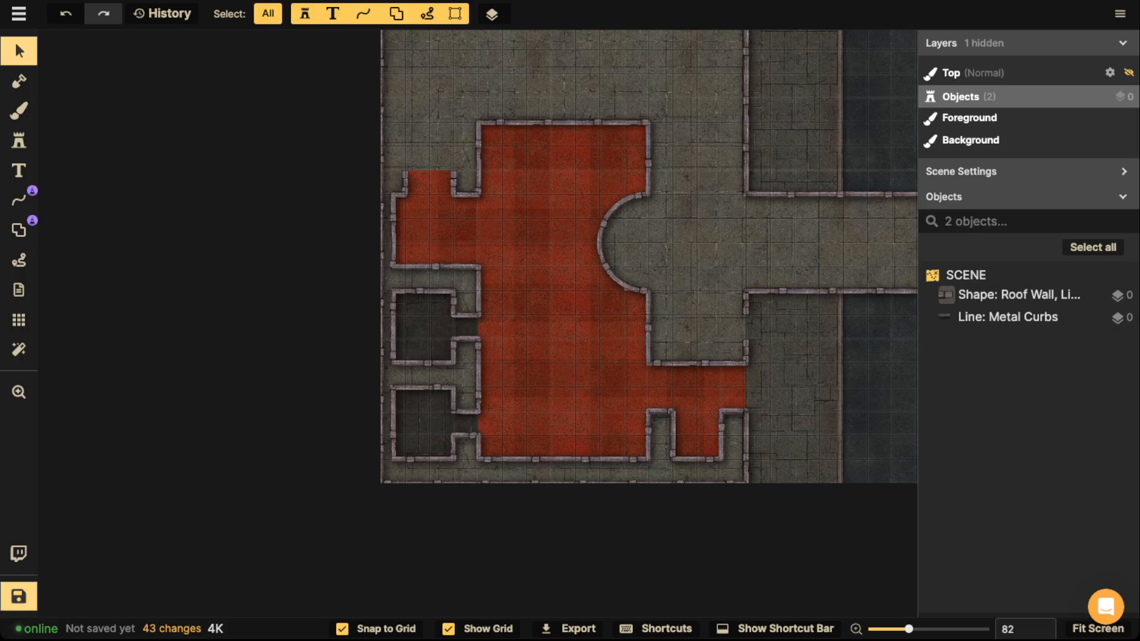
pyautogui.hotkey('ctrl', 's')
pyautogui.click(484, 314)
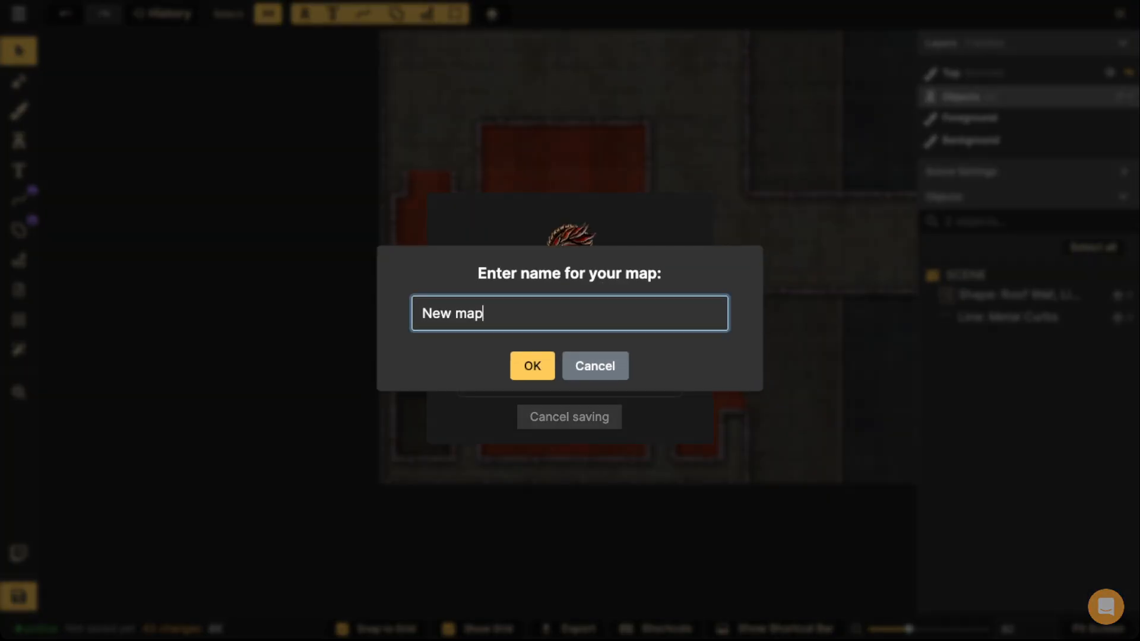
pyautogui.write('Cyberpunk Bar')
pyautogui.press('Return')
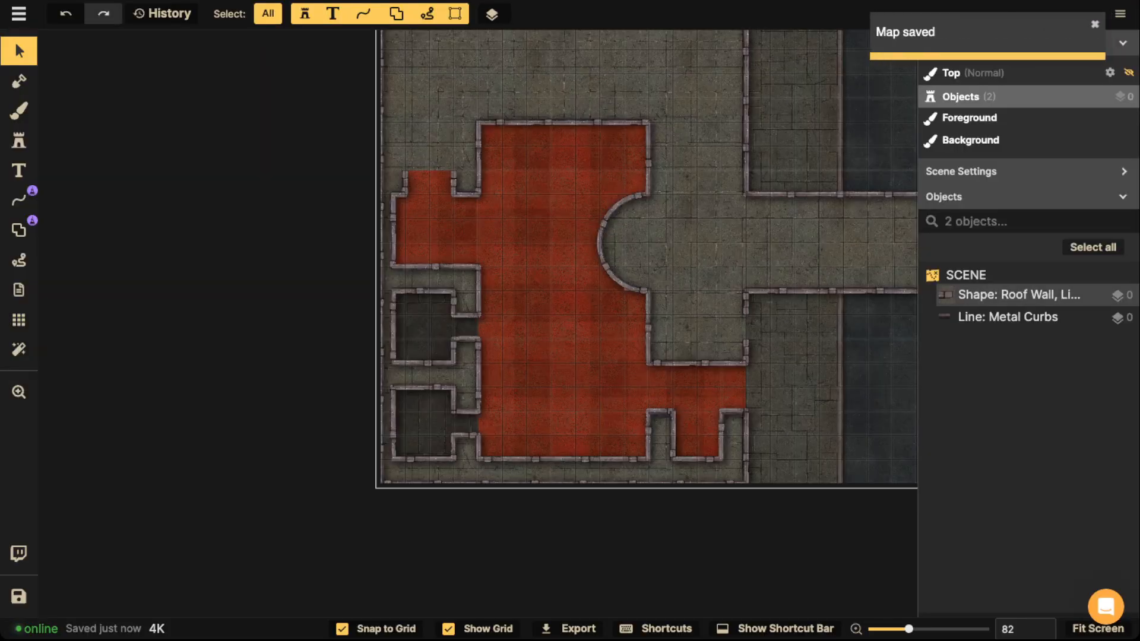
# Paint the floor of the red hall's east entrance with the darkened stone tile background texture.
pyautogui.scroll(-3, 560, 351)
pyautogui.moveTo(560, 351); pyautogui.dragTo(551, 358)
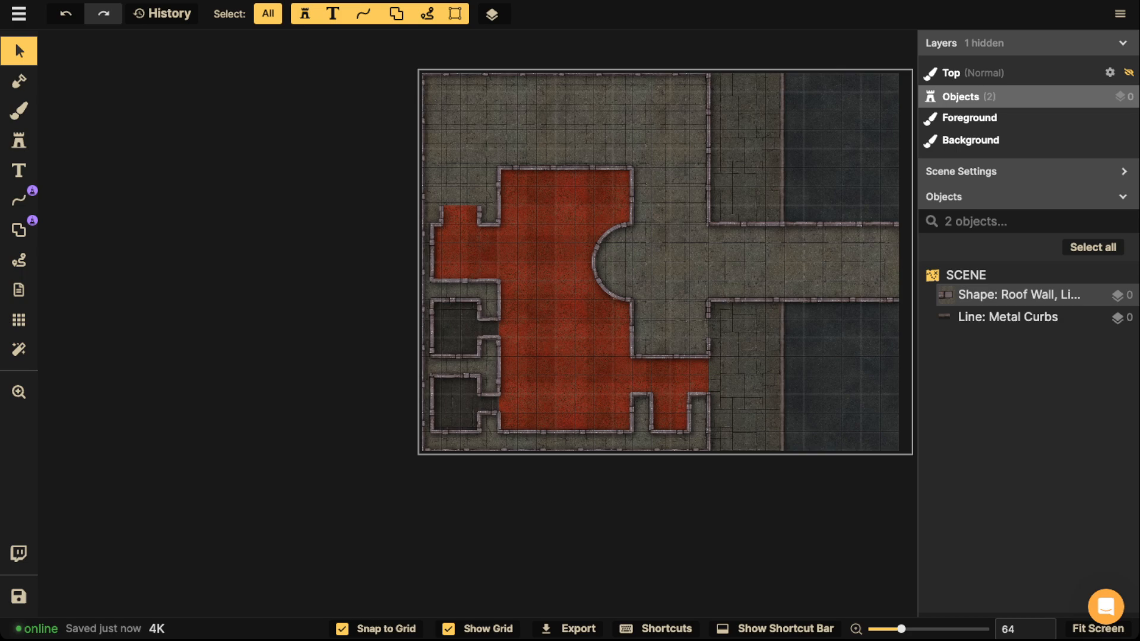
pyautogui.scroll(5, 732, 347)
pyautogui.moveTo(733, 347); pyautogui.dragTo(667, 309)
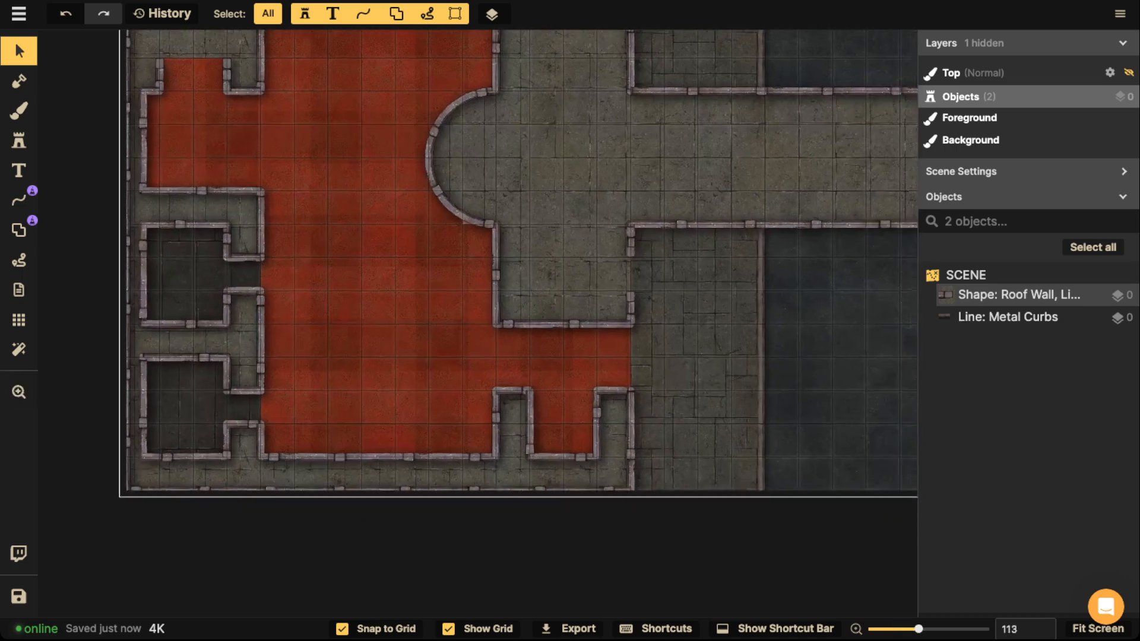
pyautogui.scroll(3, 630, 332)
pyautogui.scroll(3, 576, 304)
pyautogui.click(19, 82)
pyautogui.click(19, 111)
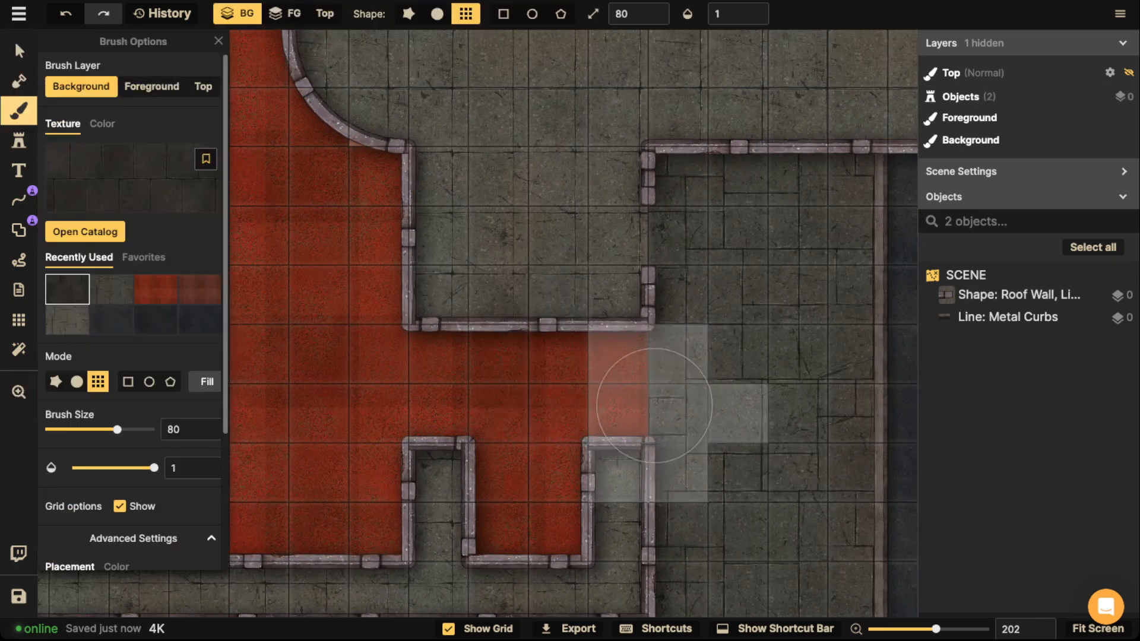
pyautogui.click(111, 289)
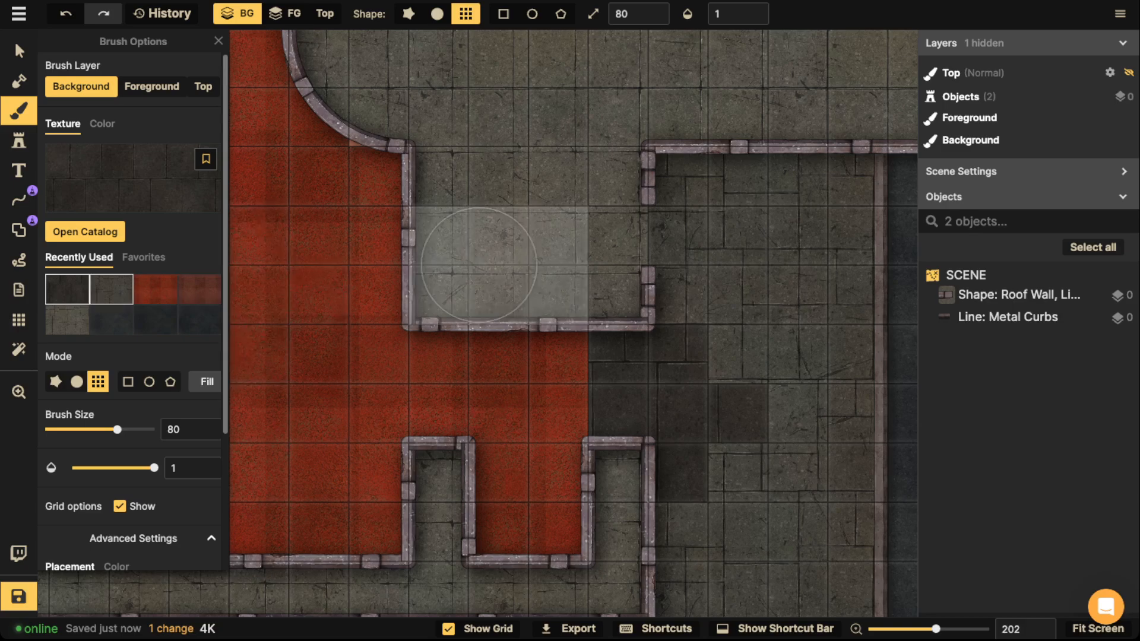
pyautogui.click(675, 408)
# Find the Concrete Stairs stamp in Industrial: Cargo Yard and place its second variant, rotated 90°, in the red hall's east entrance.
pyautogui.click(19, 141)
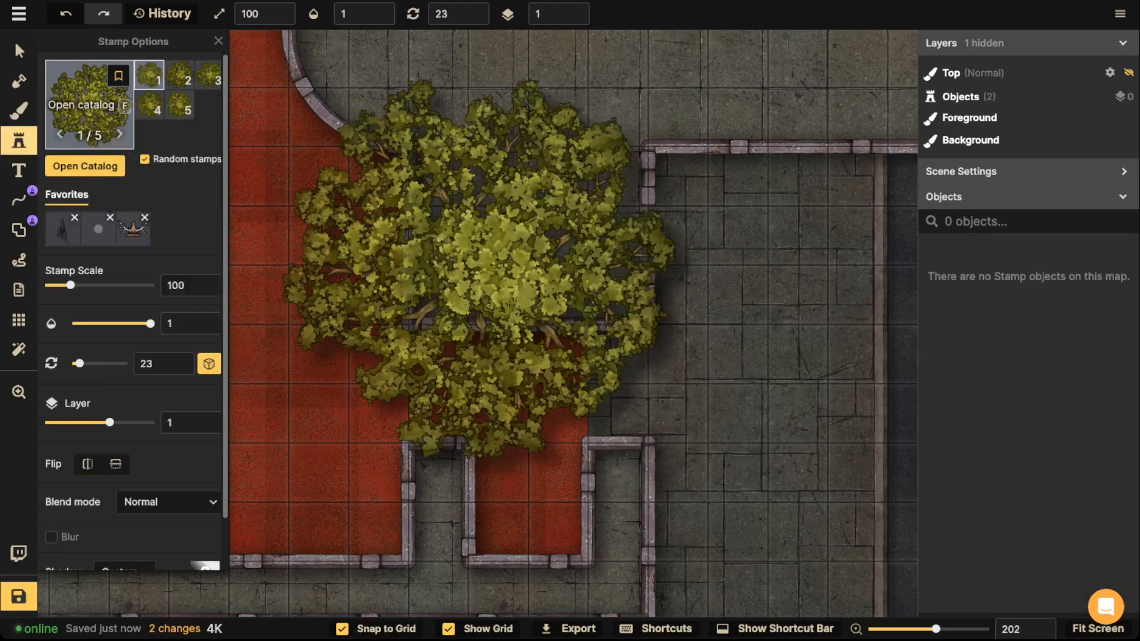
pyautogui.click(86, 109)
pyautogui.write('stair')
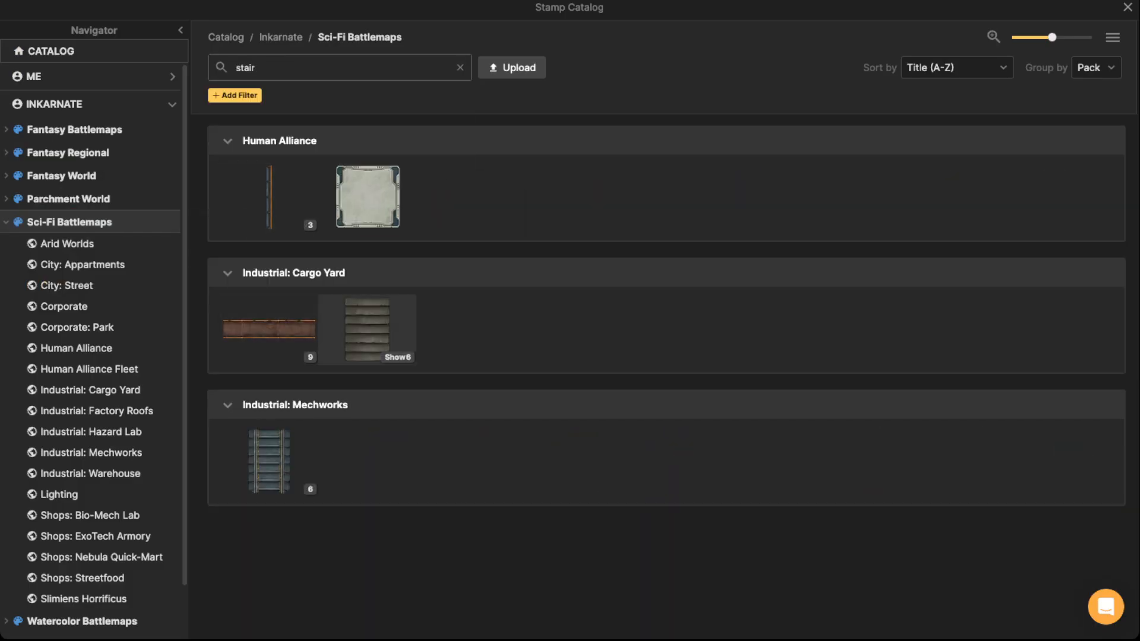
pyautogui.click(367, 330)
pyautogui.scroll(2, 332, 173)
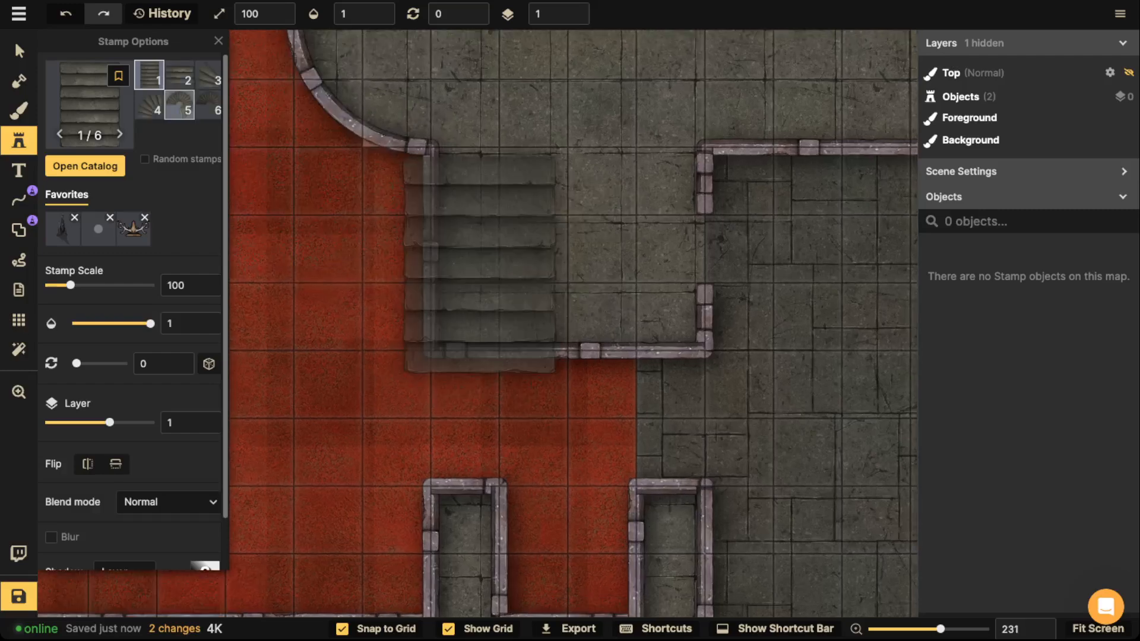
pyautogui.click(180, 77)
pyautogui.press('r')
pyautogui.press('r')
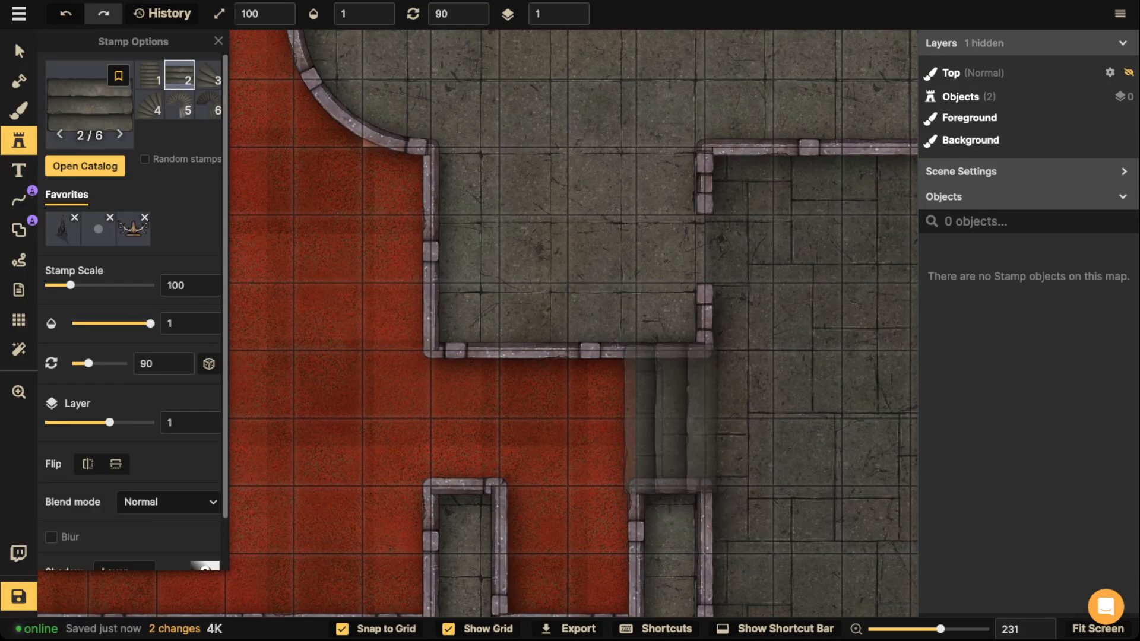
pyautogui.click(670, 419)
# Put the stairs on layer -5 and scale them down to 80 so they fit between the entrance walls.
pyautogui.click(575, 18)
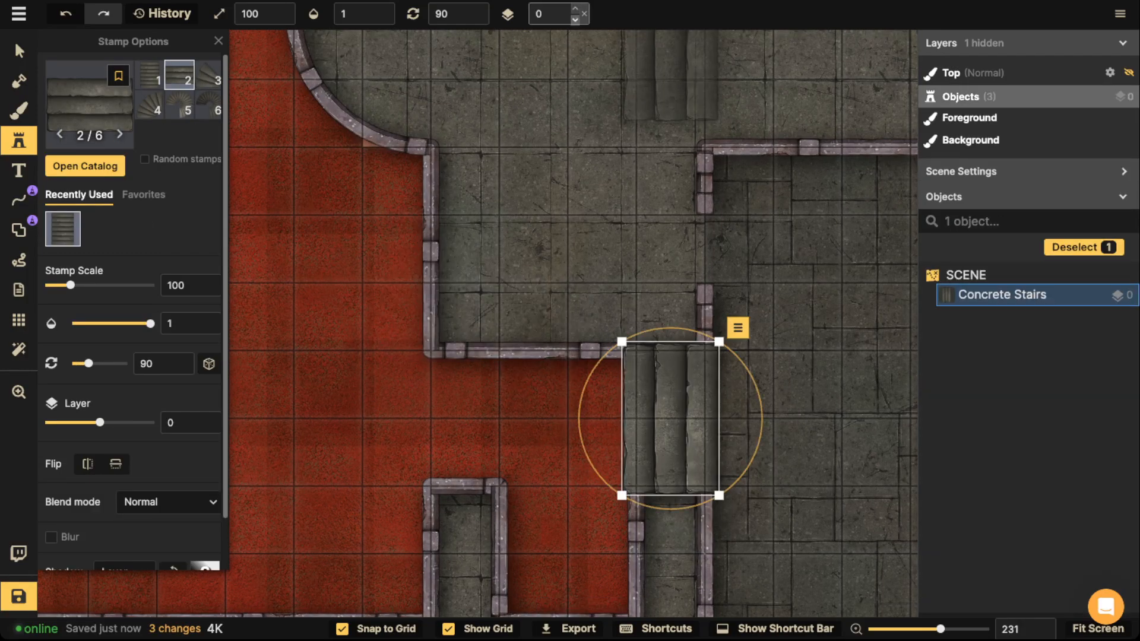
pyautogui.click(19, 51)
pyautogui.scroll(3, 663, 417)
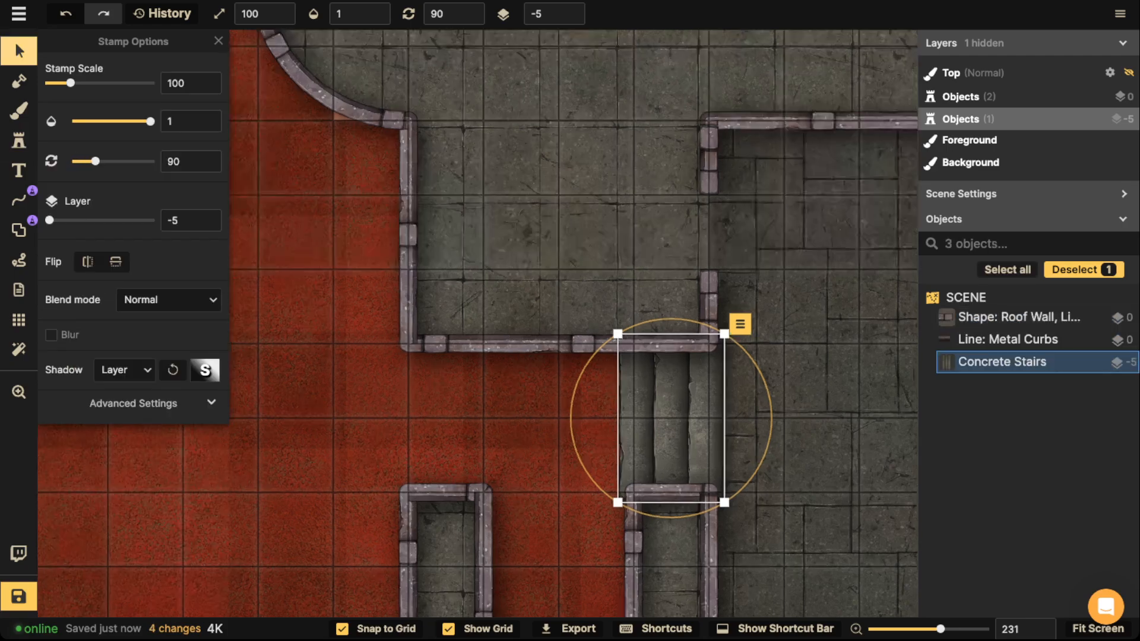
pyautogui.moveTo(730, 510); pyautogui.dragTo(718, 492)
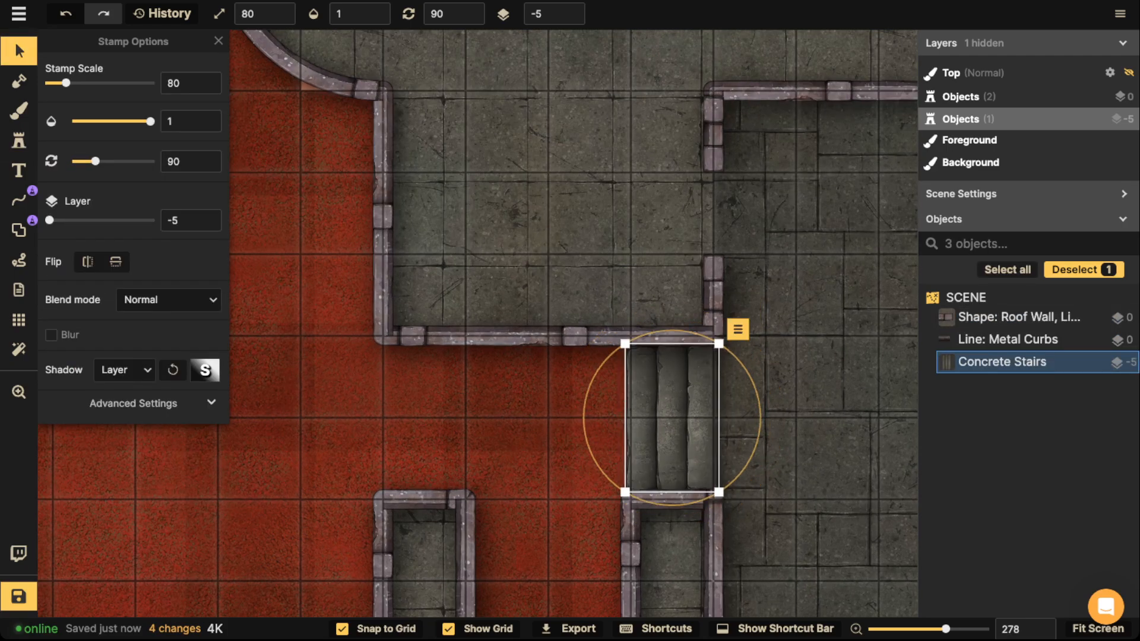
pyautogui.click(671, 418)
# Set the stairs' shadow to None and their brightness to 76, and deselect them.
pyautogui.click(124, 370)
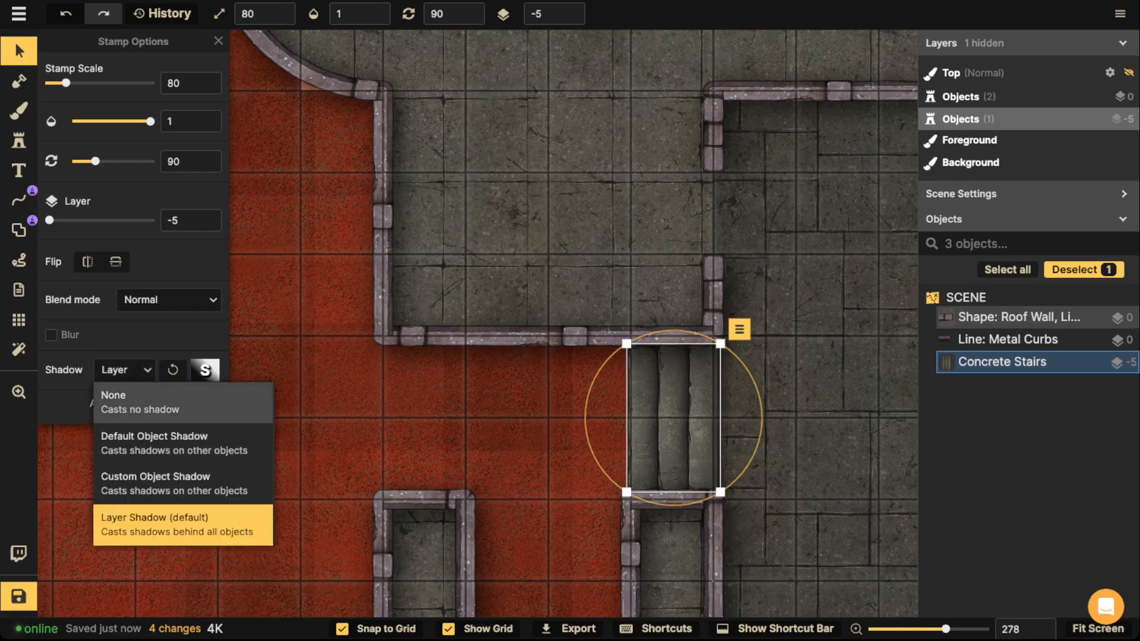
pyautogui.click(136, 402)
pyautogui.click(134, 403)
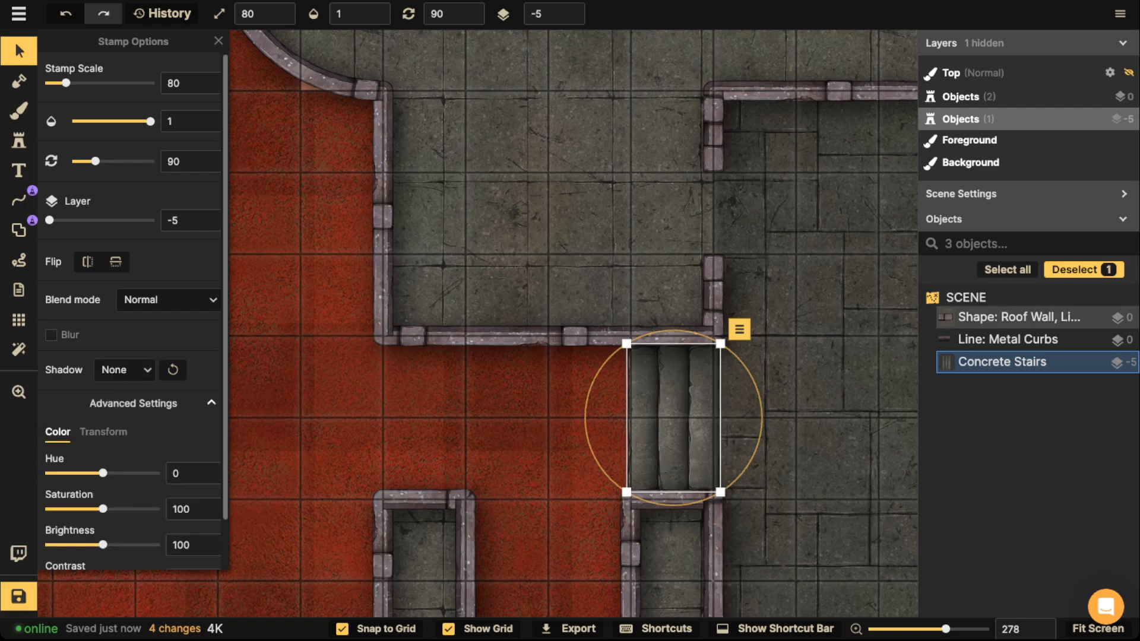
pyautogui.moveTo(103, 545); pyautogui.dragTo(94, 544)
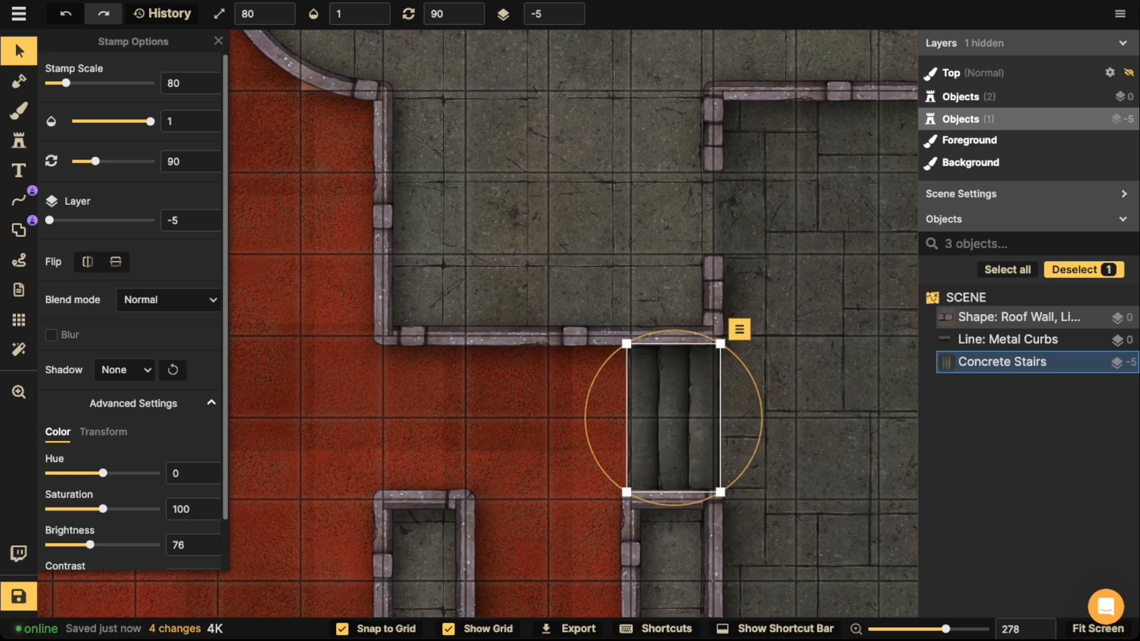
pyautogui.scroll(-5, 490, 442)
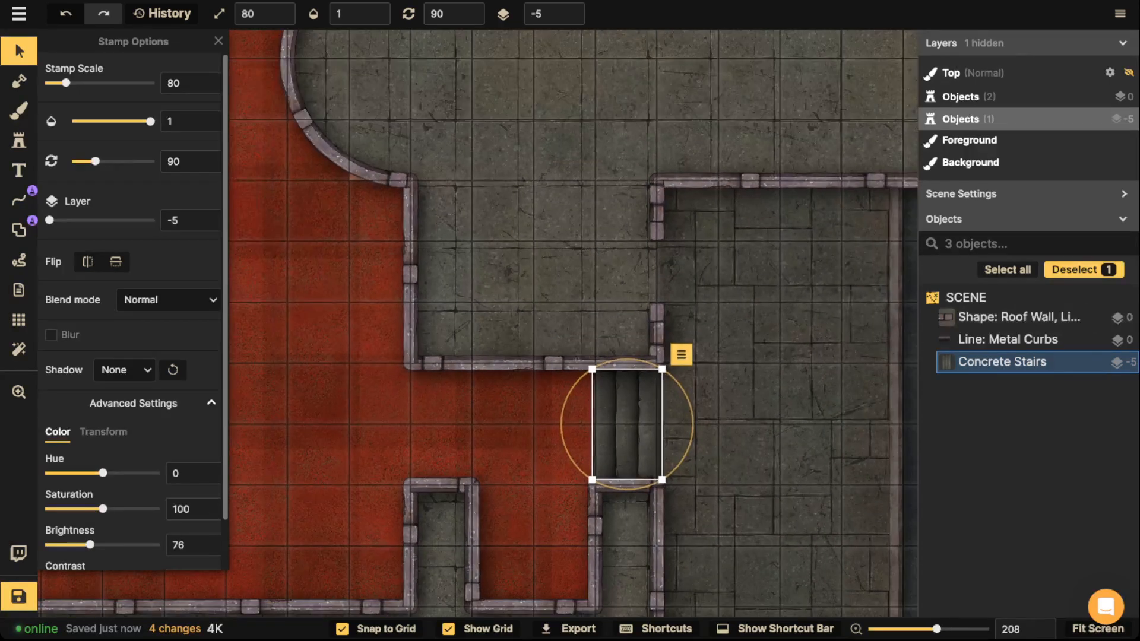
pyautogui.press('Escape')
pyautogui.scroll(-3, 627, 428)
pyautogui.moveTo(627, 426); pyautogui.dragTo(550, 421)
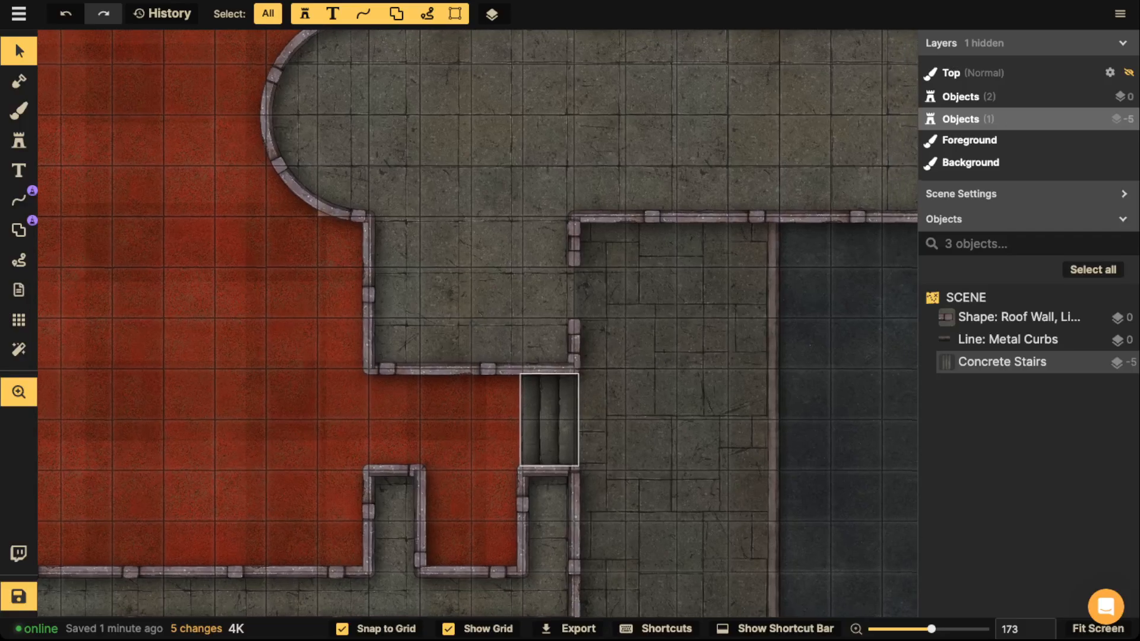
# Search the Sci-Fi Battlemaps stamps for "door" and pick the Red Doors stamp from the Corporate pack.
pyautogui.click(19, 141)
pyautogui.click(87, 105)
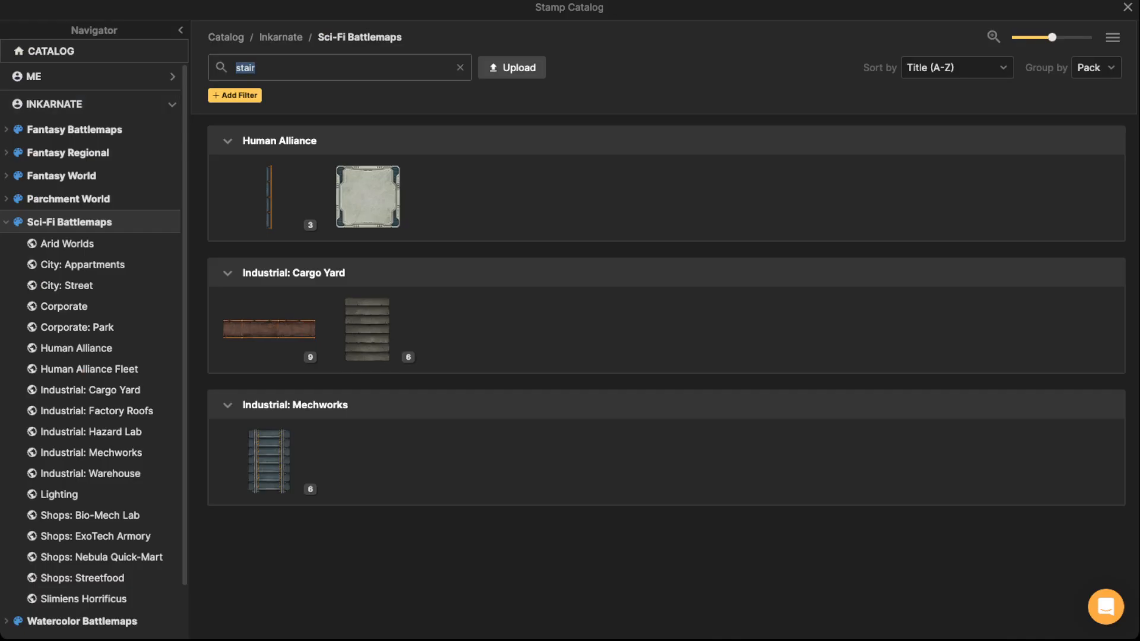
pyautogui.write('door')
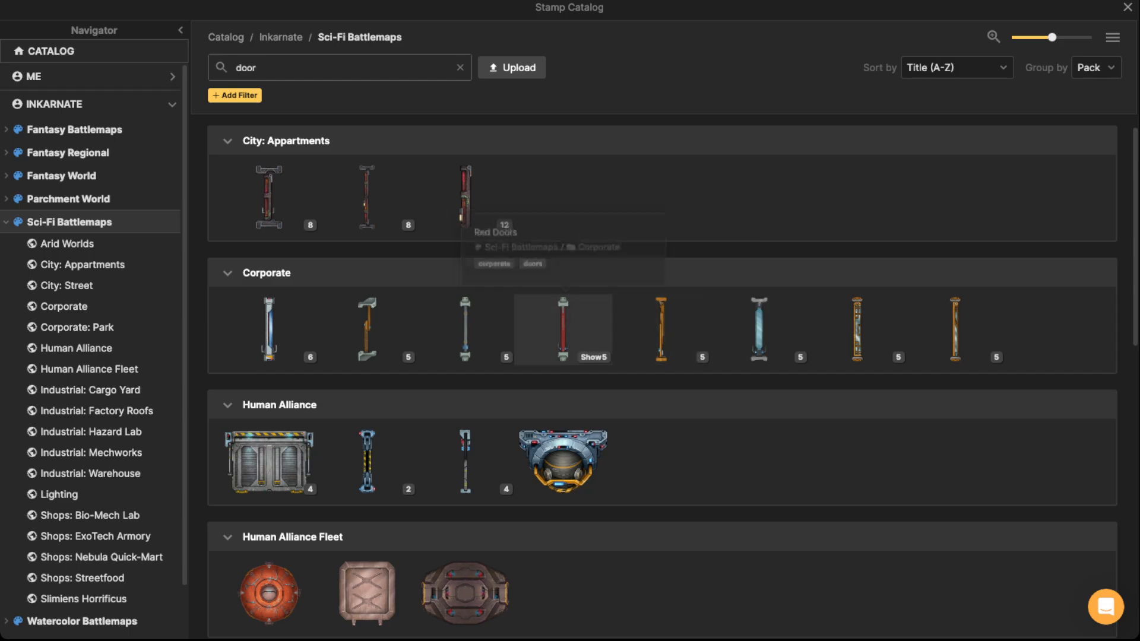
pyautogui.click(562, 330)
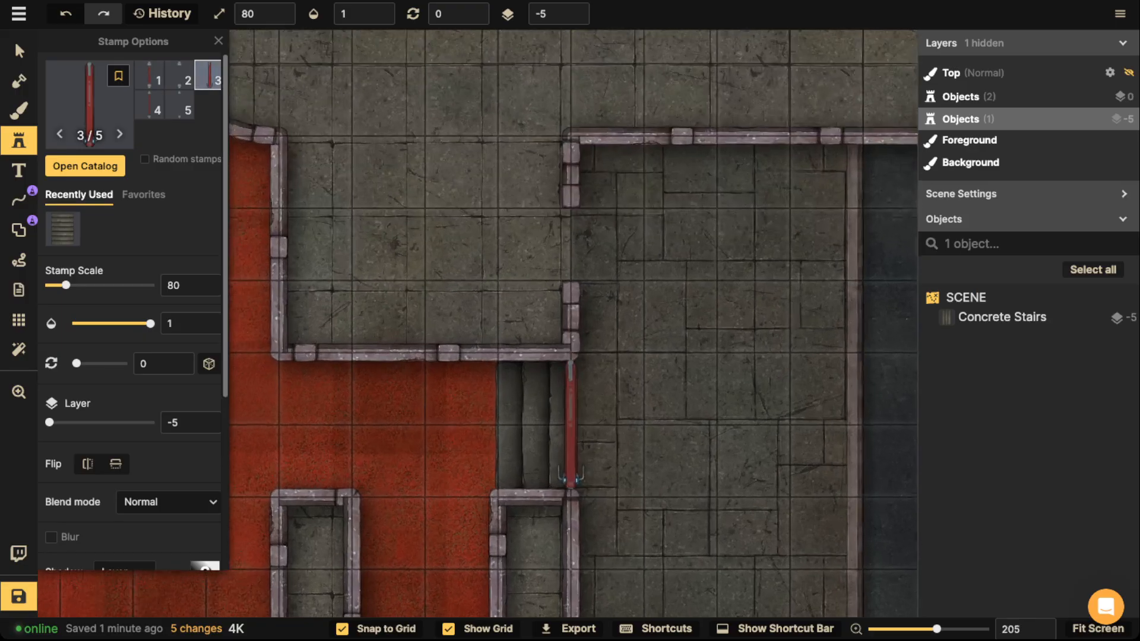
# Place the fourth variant, the double red door, at scale 30 on the wall line at the outer edge of the entrance stairs.
pyautogui.press('Right')
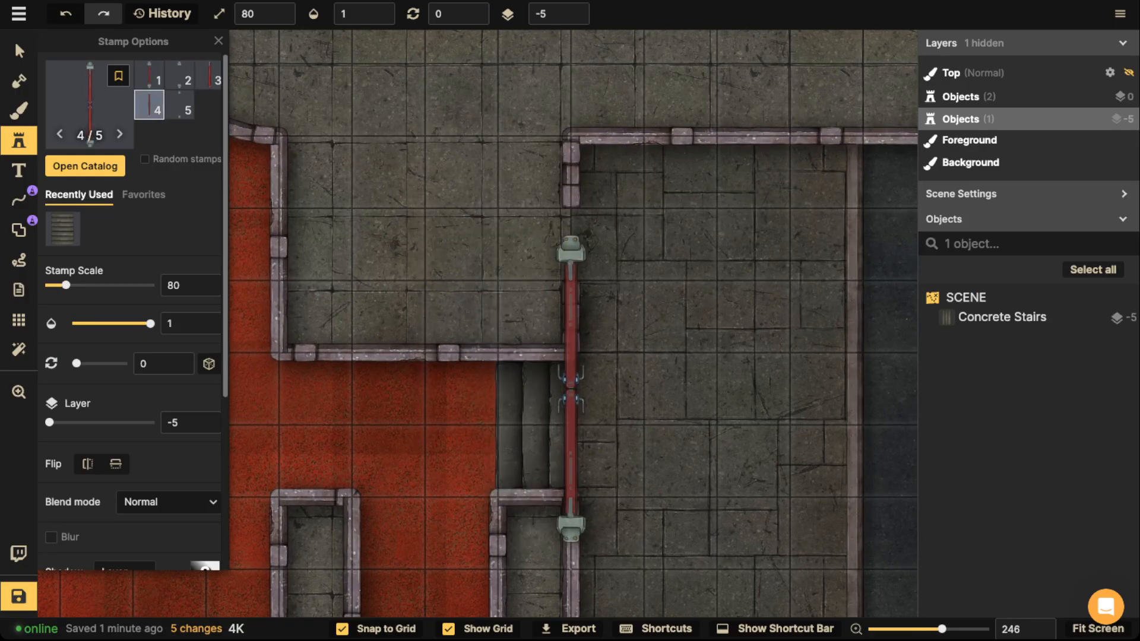
pyautogui.press('Left')
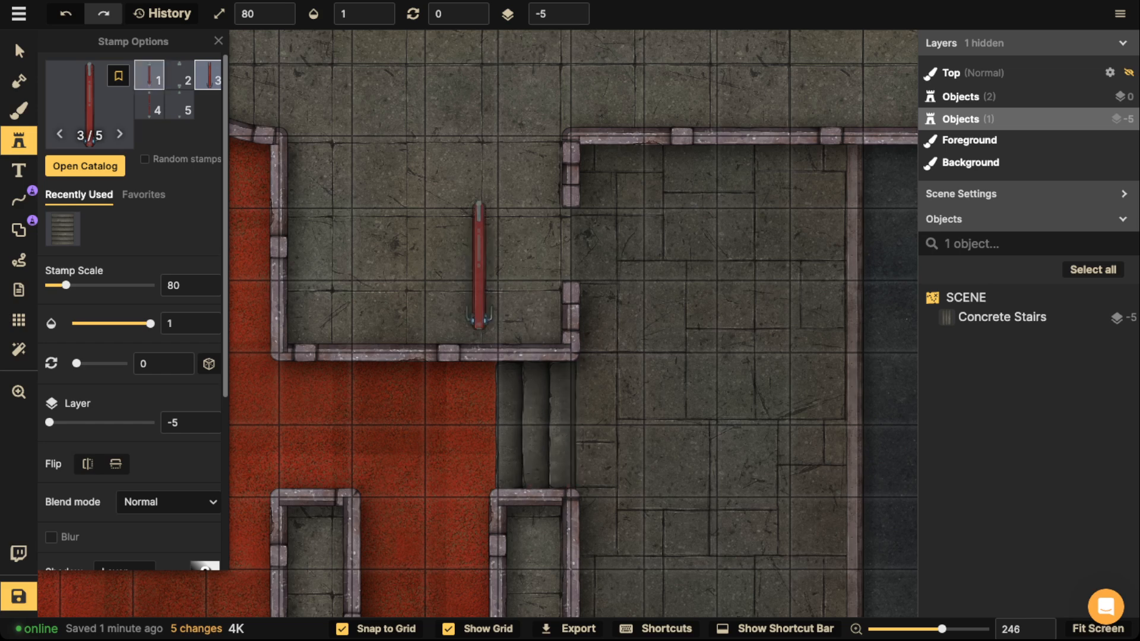
pyautogui.press('Right')
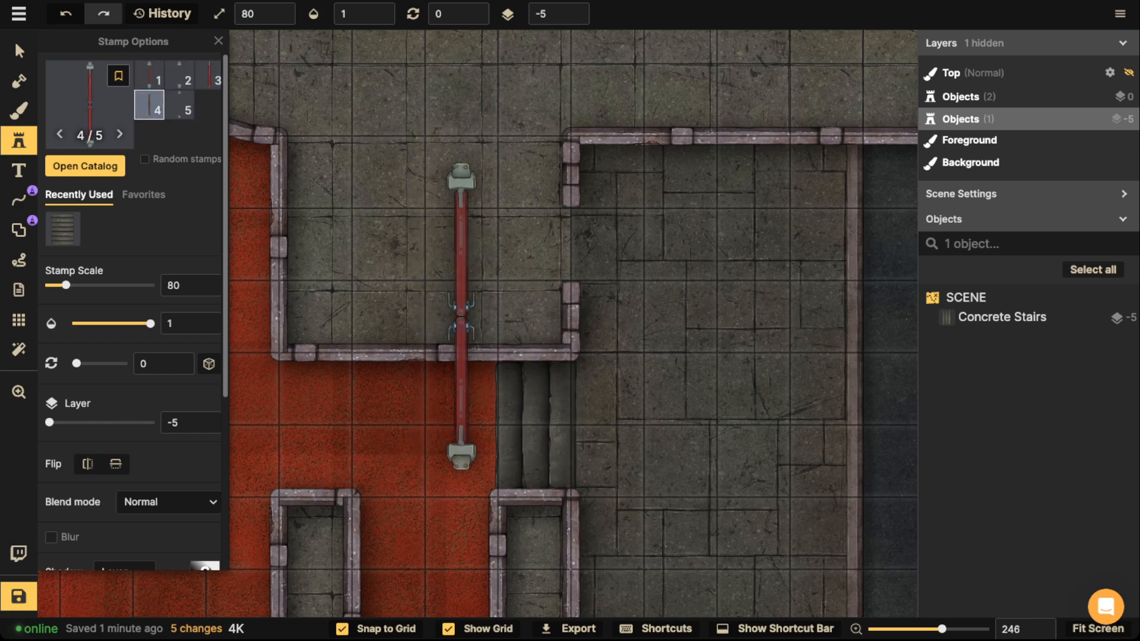
pyautogui.scroll(-4, 498, 316)
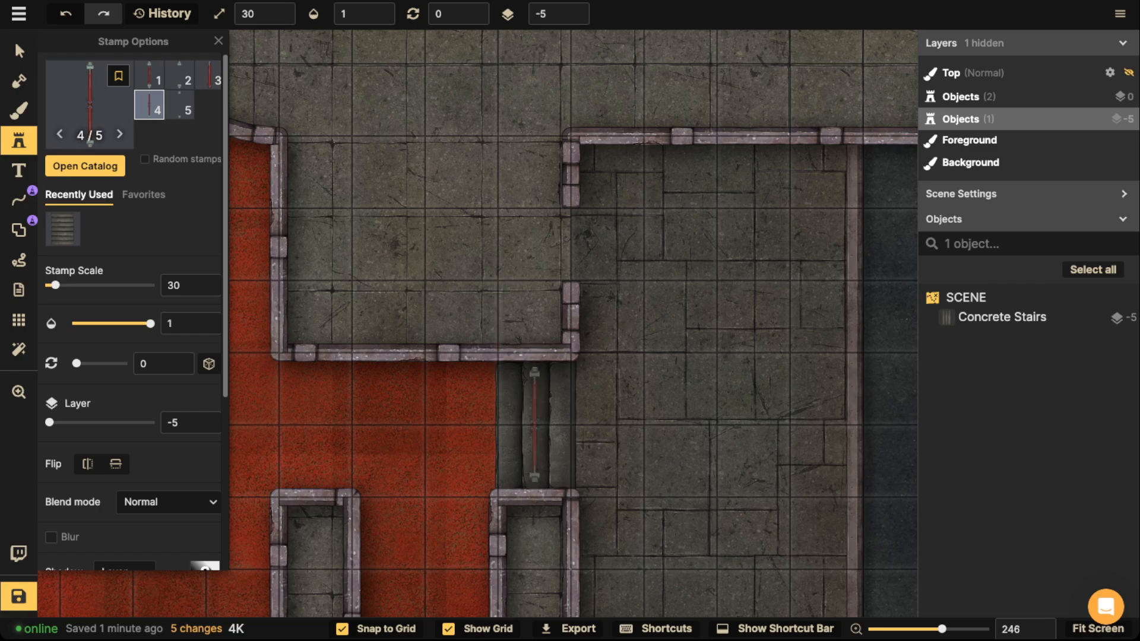
pyautogui.click(571, 424)
# Scale the double red door to 36 and widen it to 159 so it fits between the entrance walls.
pyautogui.scroll(2, 545, 311)
pyautogui.scroll(7, 581, 359)
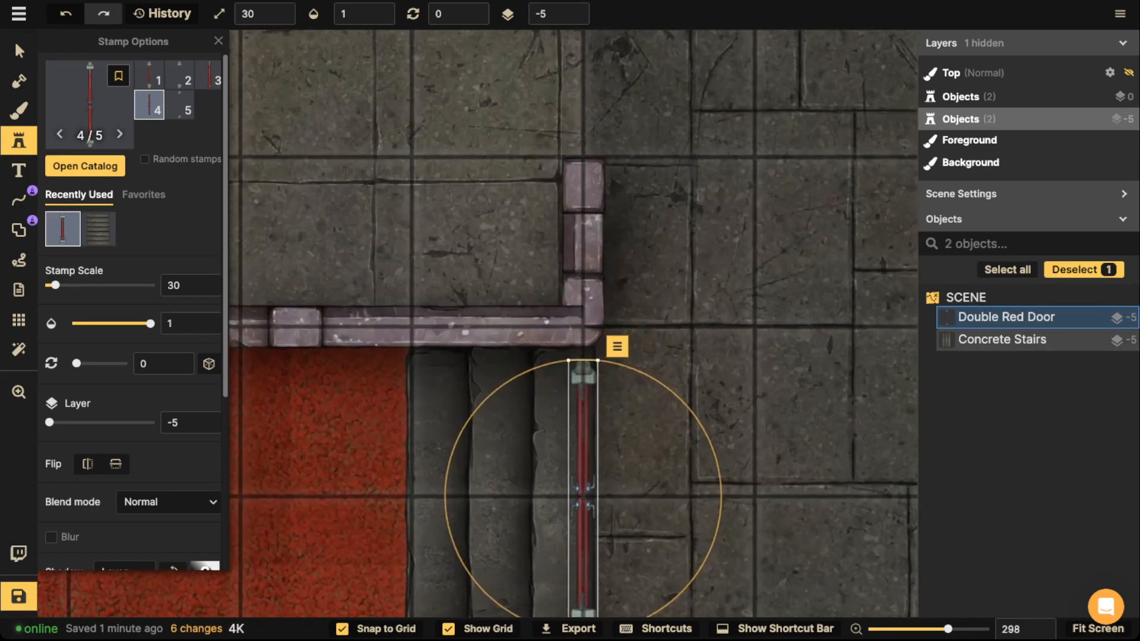
pyautogui.press('v')
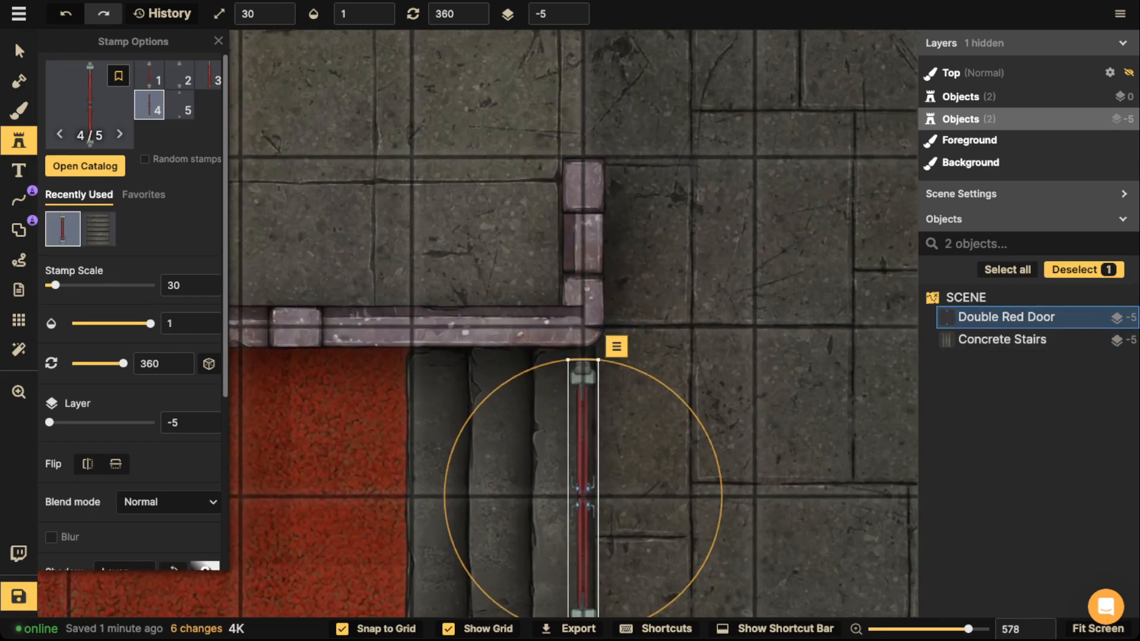
pyautogui.scroll(2, 582, 428)
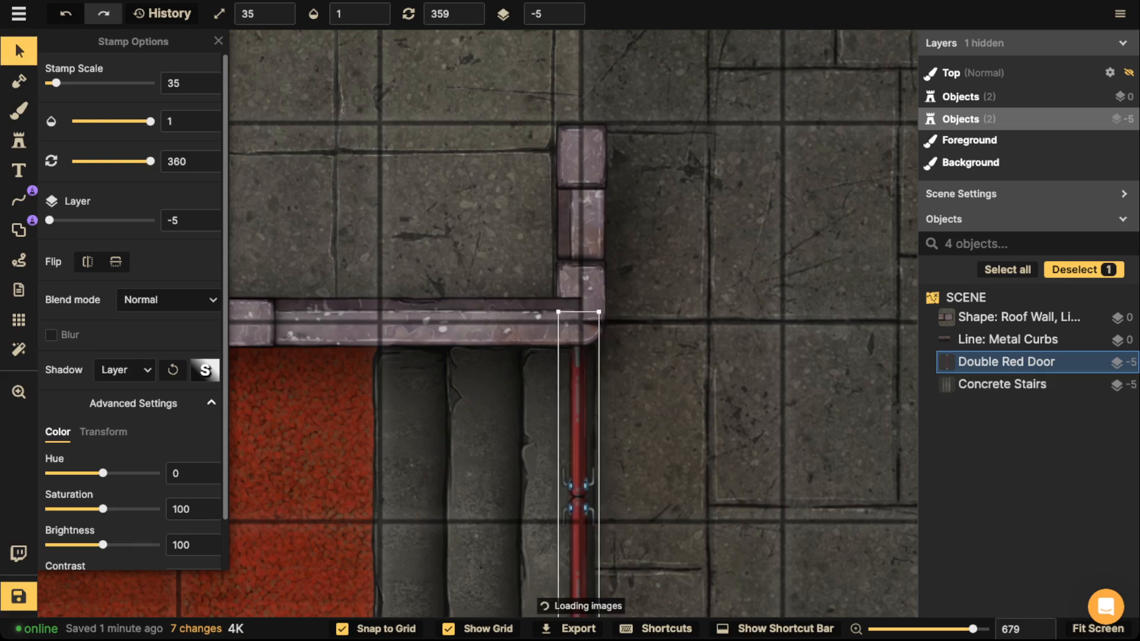
pyautogui.scroll(-3, 573, 324)
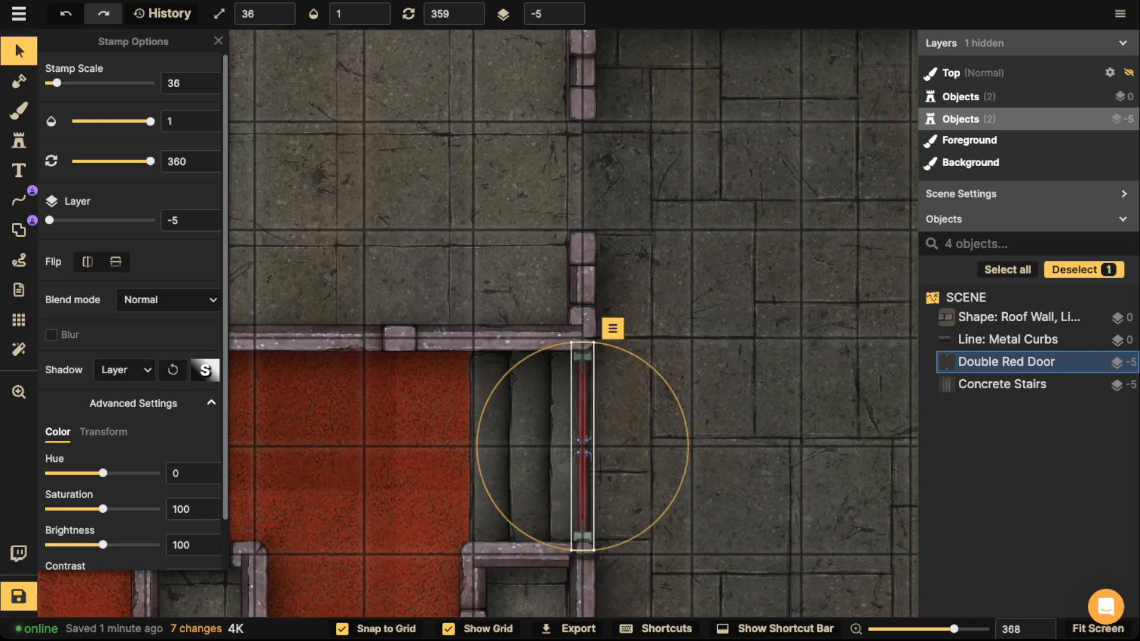
pyautogui.click(103, 431)
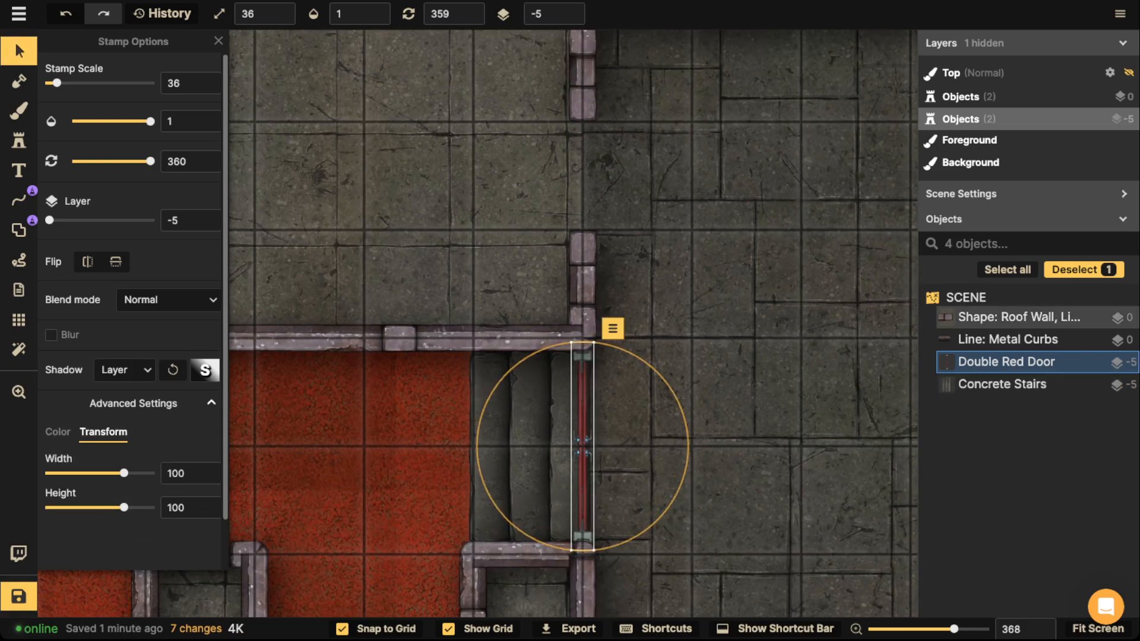
pyautogui.moveTo(123, 473); pyautogui.dragTo(132, 473)
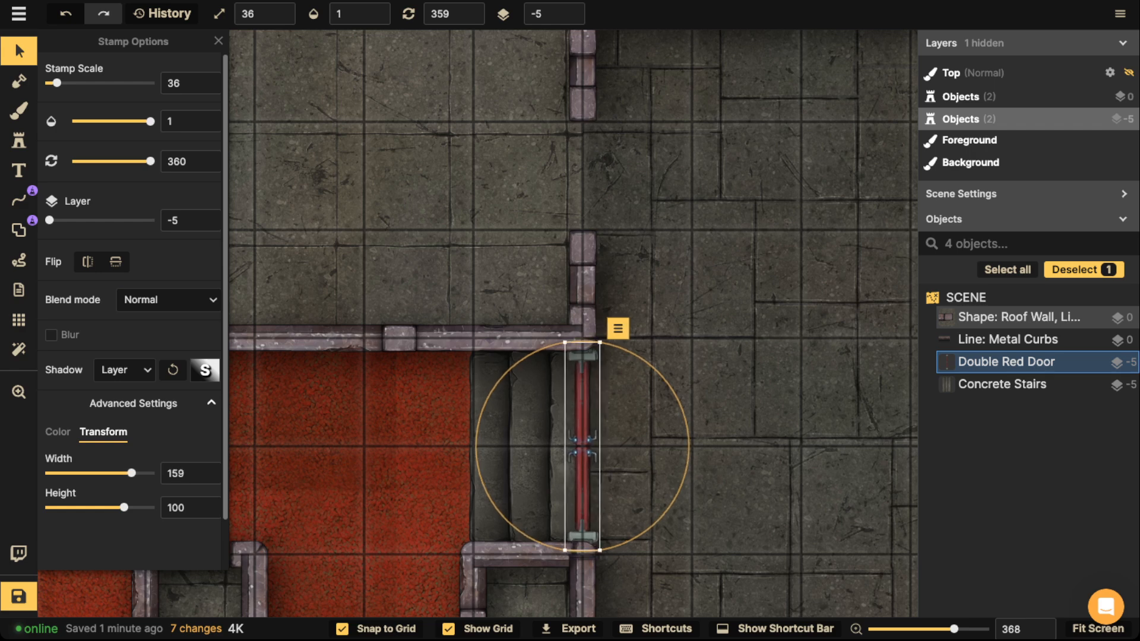
# Place the first red door variant in the wall opening just north of the stairs and raise it to layer 1.
pyautogui.press('s')
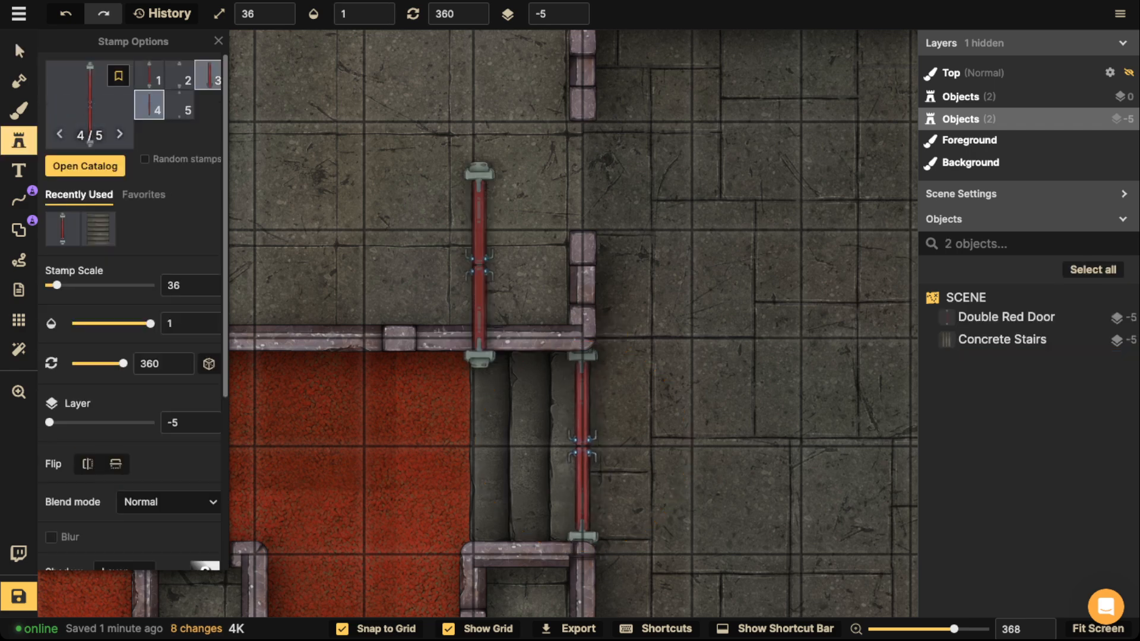
pyautogui.click(582, 175)
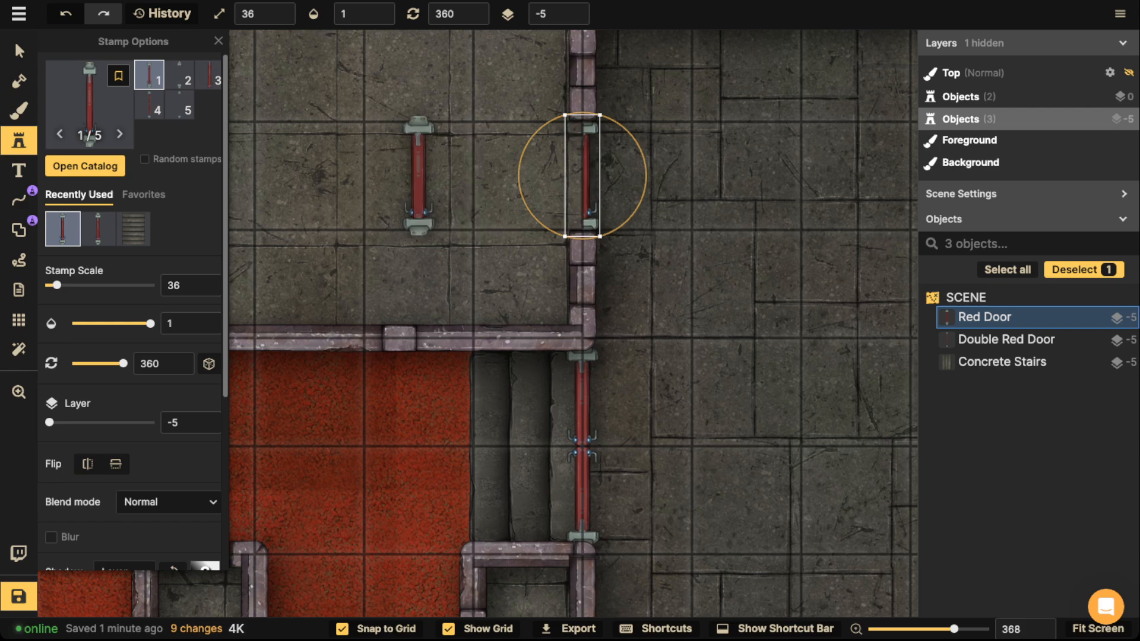
pyautogui.press('super+Up')
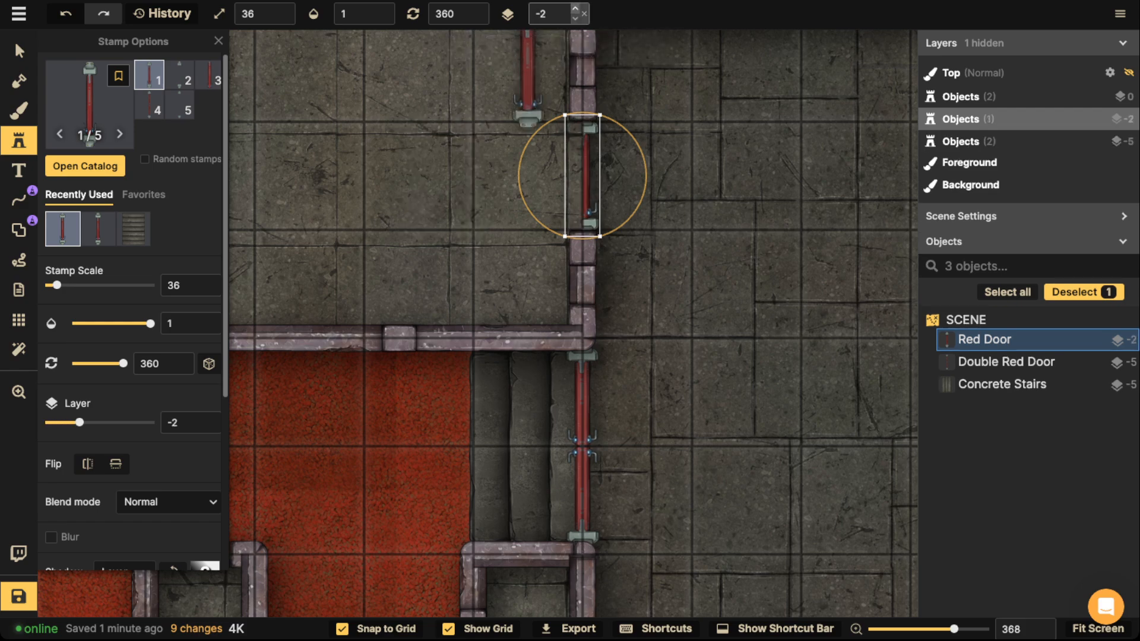
pyautogui.press('super+Up')
pyautogui.press('super+Up')
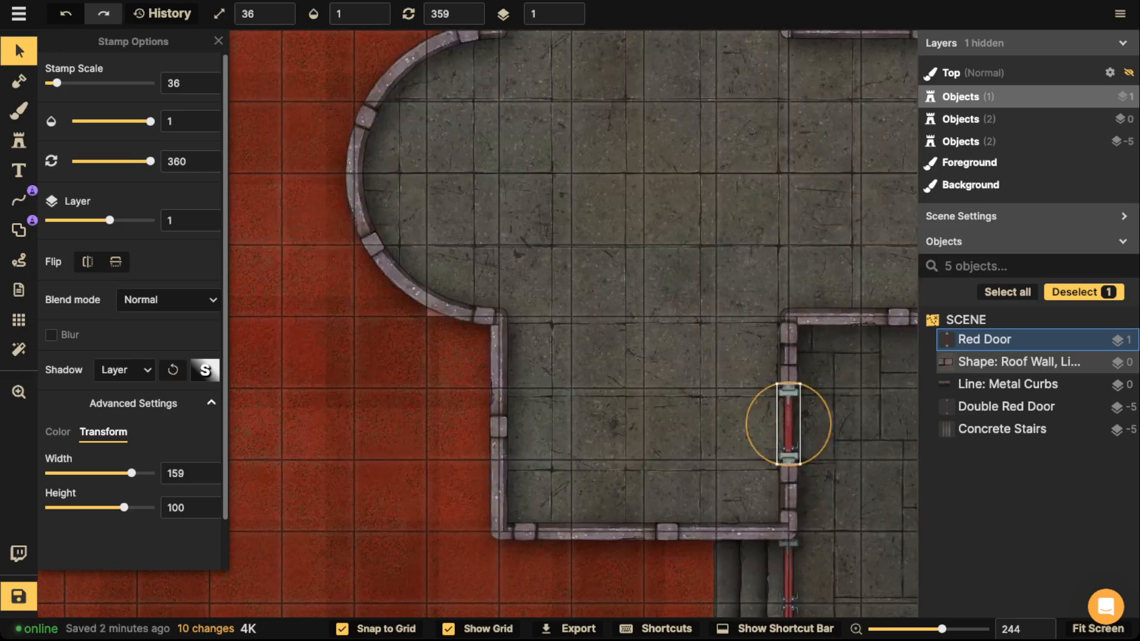
# Check the layer offset in the advanced fill options of the roof wall shape.
pyautogui.click(1018, 362)
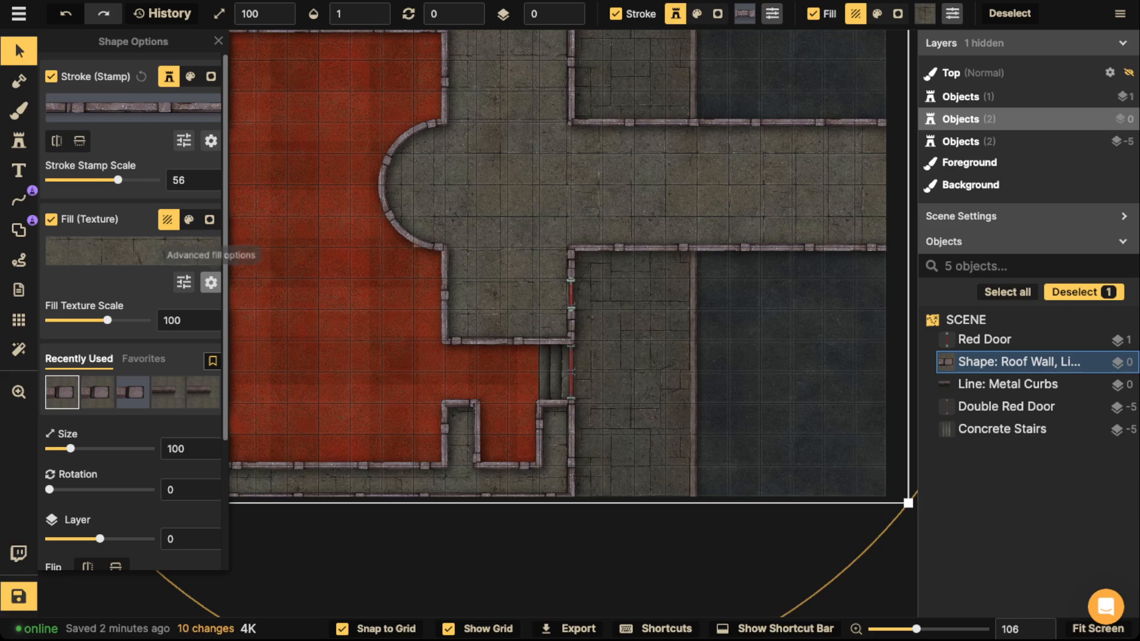
pyautogui.click(211, 282)
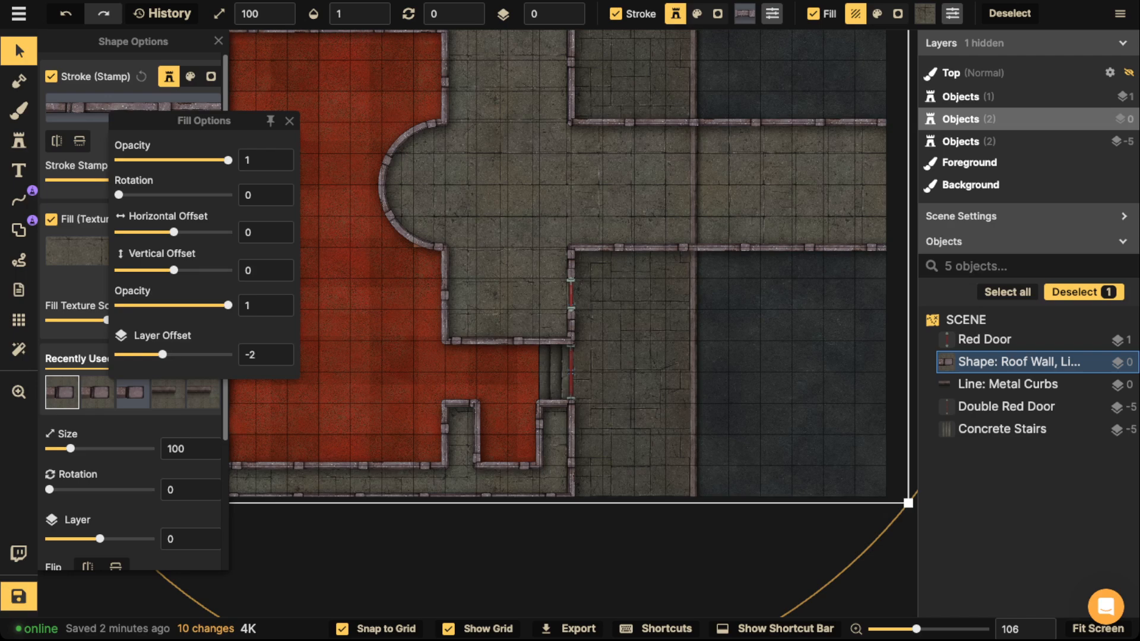
pyautogui.click(571, 294)
# Put the single red door on layer -2 and deselect it.
pyautogui.scroll(5, 599, 278)
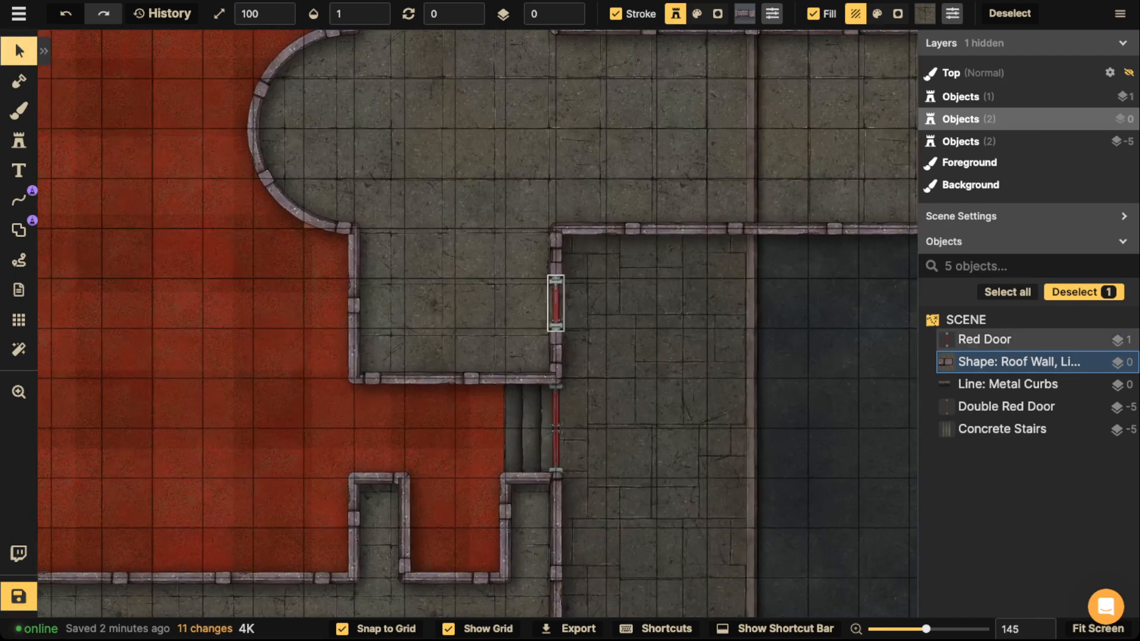
pyautogui.click(556, 303)
pyautogui.write('-5')
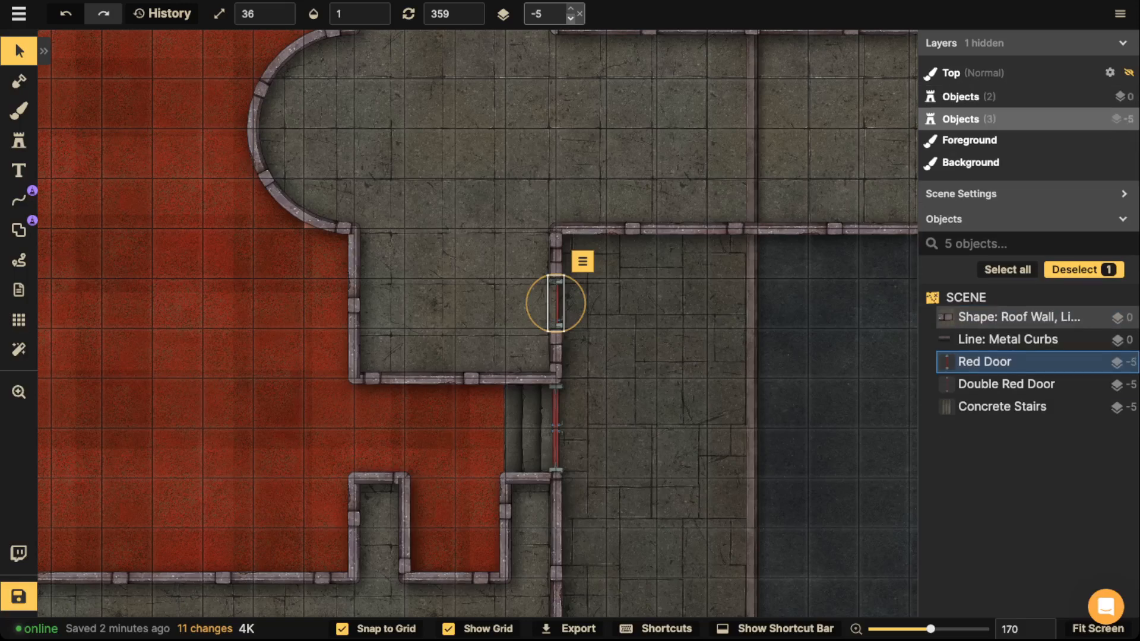
pyautogui.press('Up')
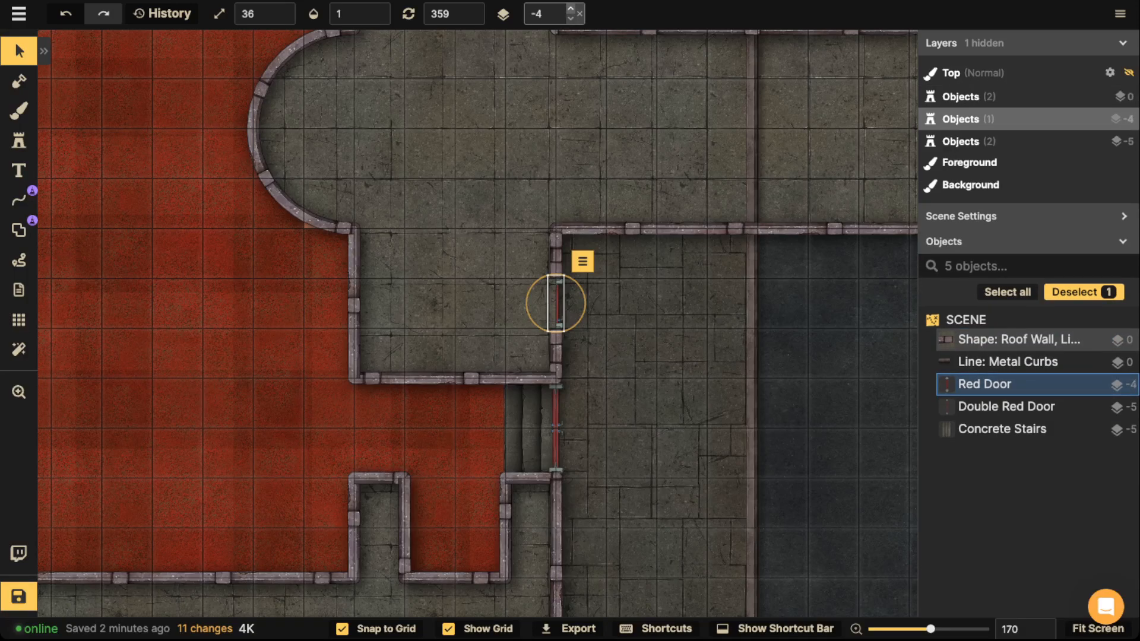
pyautogui.scroll(5, 555, 297)
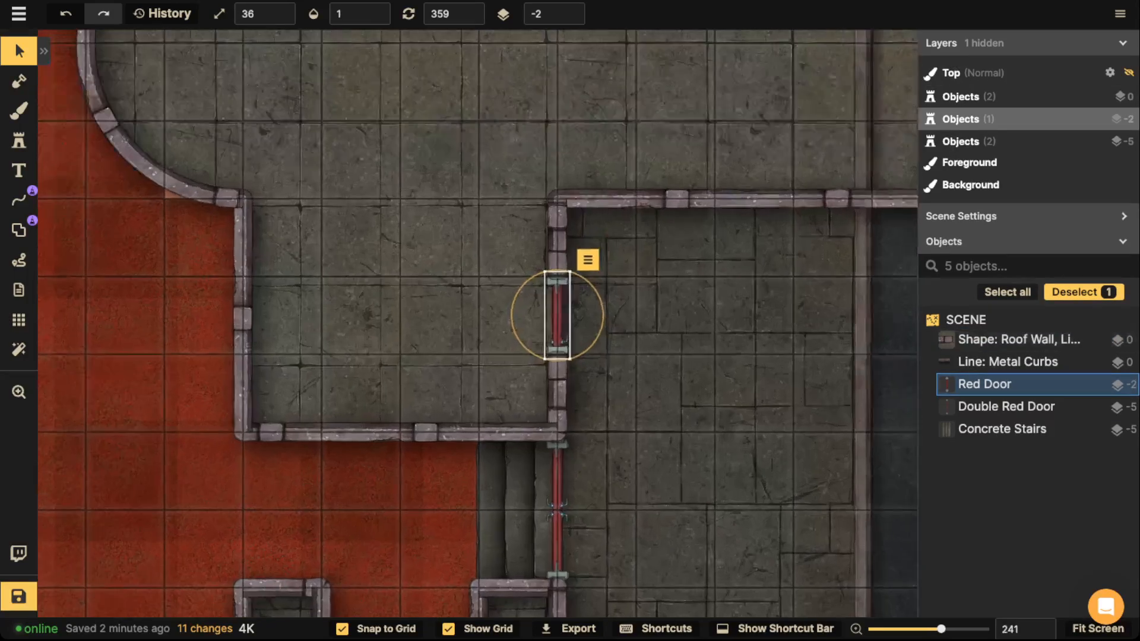
pyautogui.press('Escape')
# Copy the single red door into the doorways of the two small dark rooms on the hall's west side.
pyautogui.scroll(-6, 456, 252)
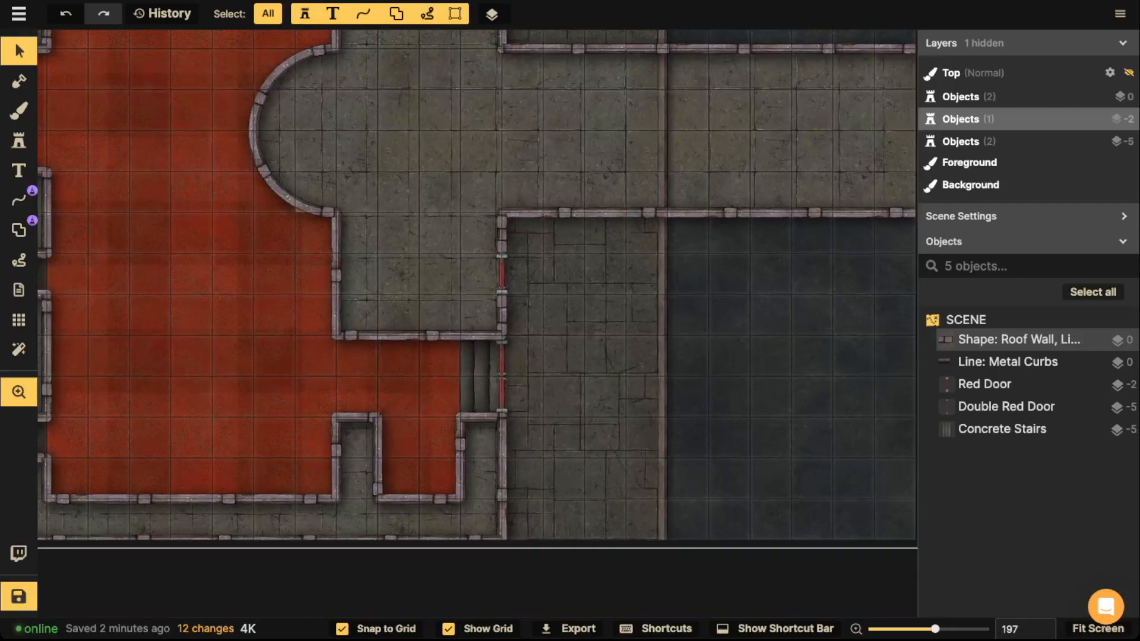
pyautogui.moveTo(456, 252)
pyautogui.mouseDown()
pyautogui.moveTo(458, 203)
pyautogui.moveTo(468, 285)
pyautogui.moveTo(468, 267)
pyautogui.mouseUp()
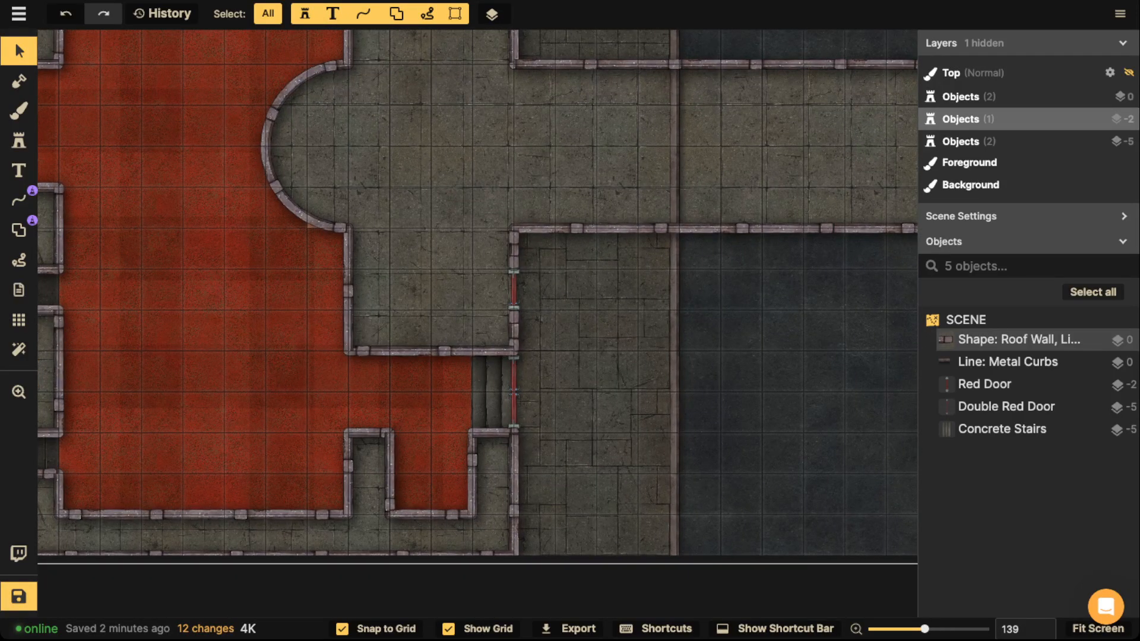
pyautogui.scroll(-2, 333, 306)
pyautogui.moveTo(332, 305); pyautogui.dragTo(544, 289)
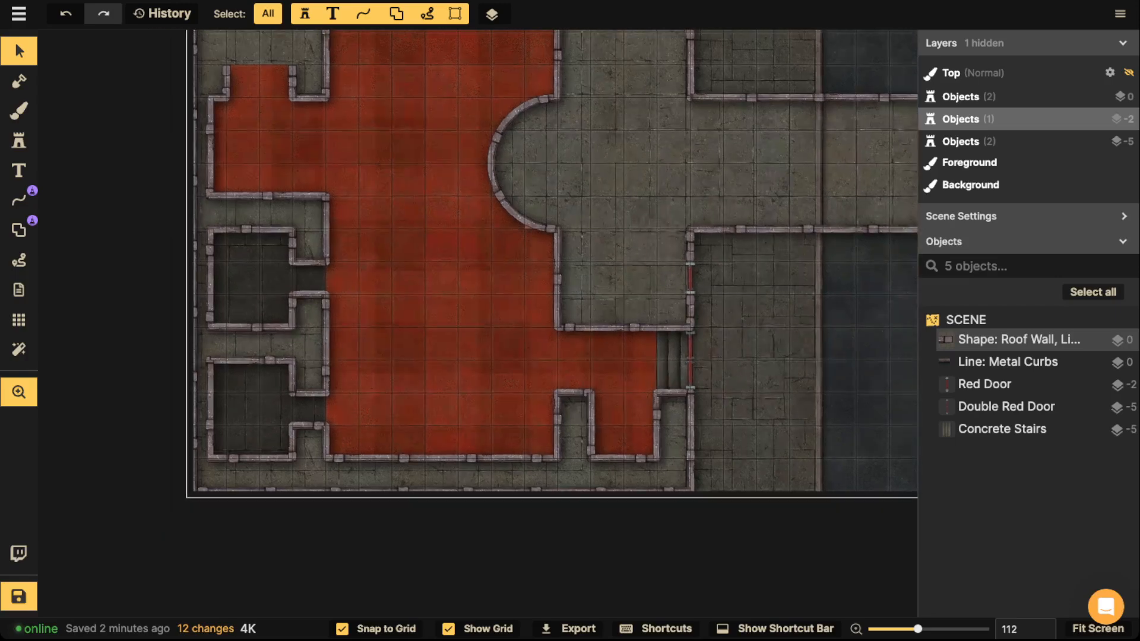
pyautogui.click(690, 279)
pyautogui.scroll(1, 704, 266)
pyautogui.moveTo(704, 266); pyautogui.dragTo(876, 285)
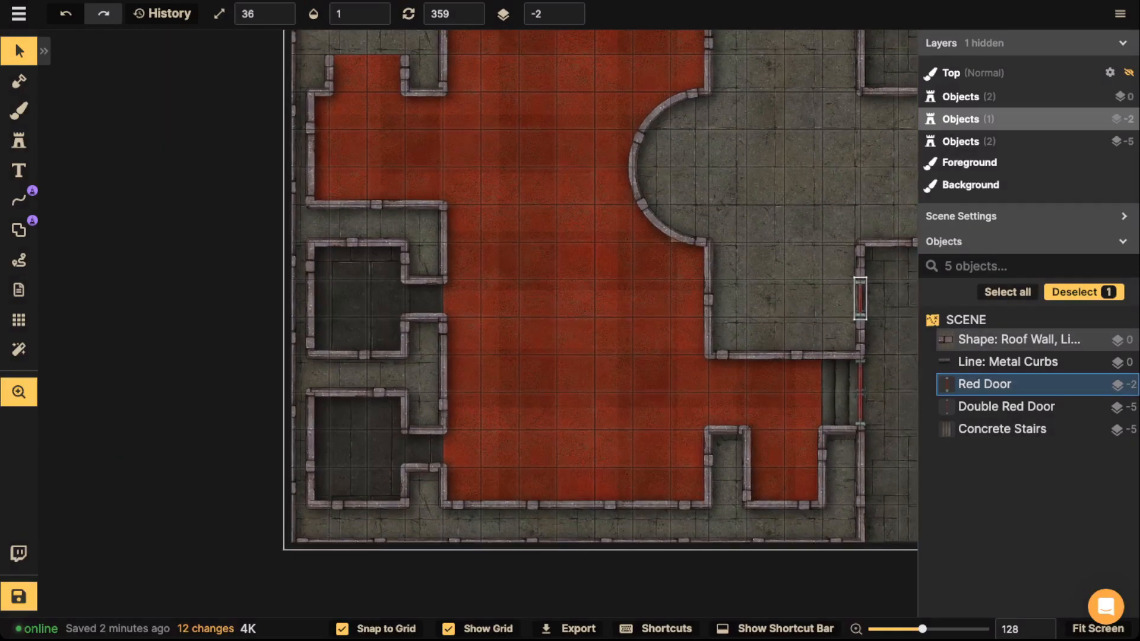
pyautogui.scroll(5, 454, 309)
pyautogui.hotkey('ctrl', 'v')
pyautogui.moveTo(434, 297); pyautogui.dragTo(434, 292)
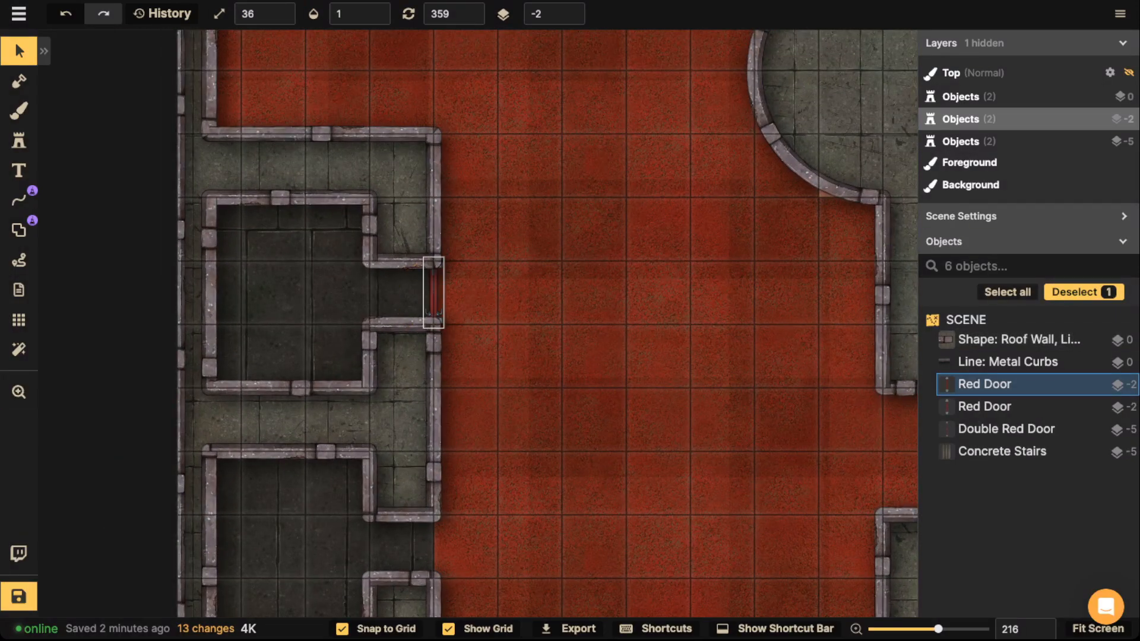
pyautogui.hotkey('ctrl', 'v')
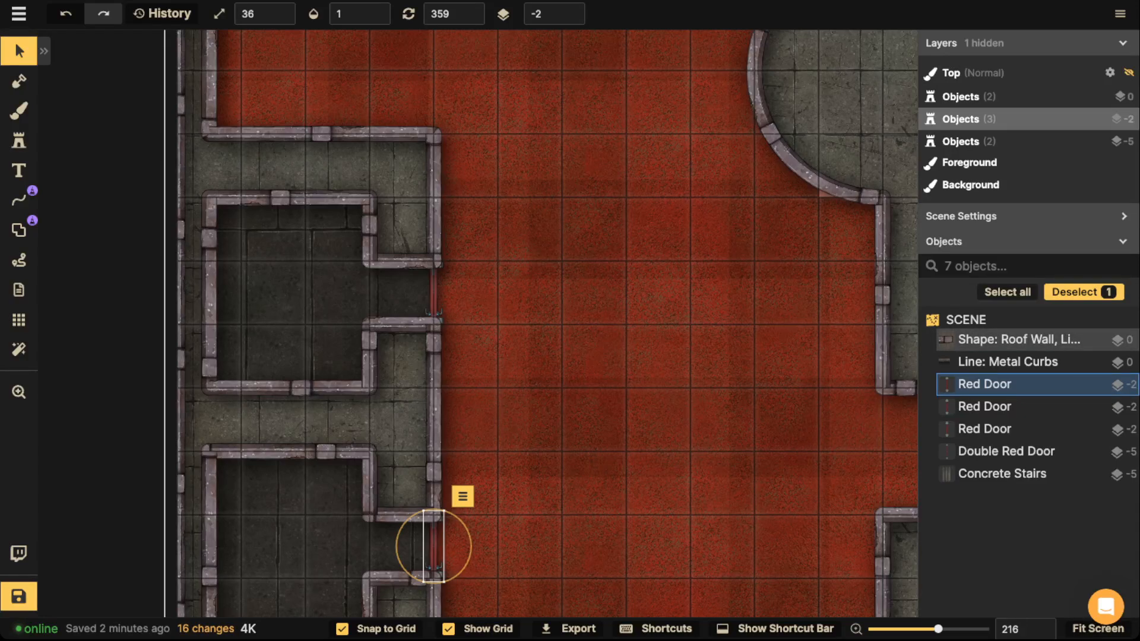
# Try rotating the upper small room's red door to 285° to stand open, and undo it.
pyautogui.moveTo(434, 292); pyautogui.dragTo(668, 256)
pyautogui.moveTo(658, 292); pyautogui.dragTo(467, 263)
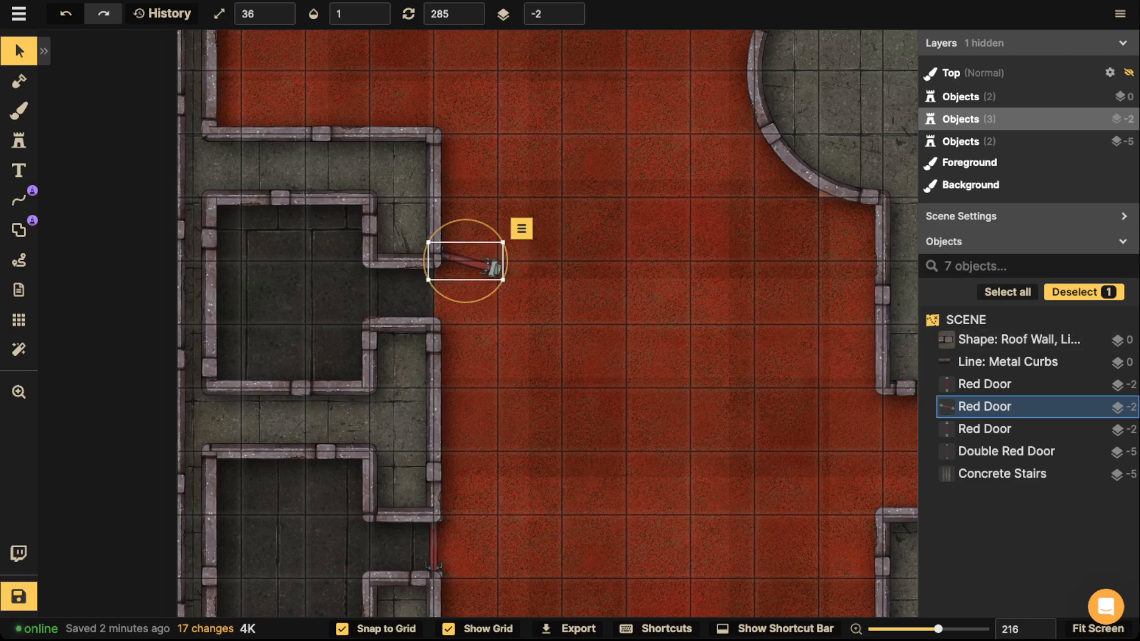
pyautogui.hotkey('ctrl', 'z')
pyautogui.press('Escape')
# Copy the Concrete Stairs from the east entrance to the red hall's northwest entrance.
pyautogui.scroll(-4, 429, 289)
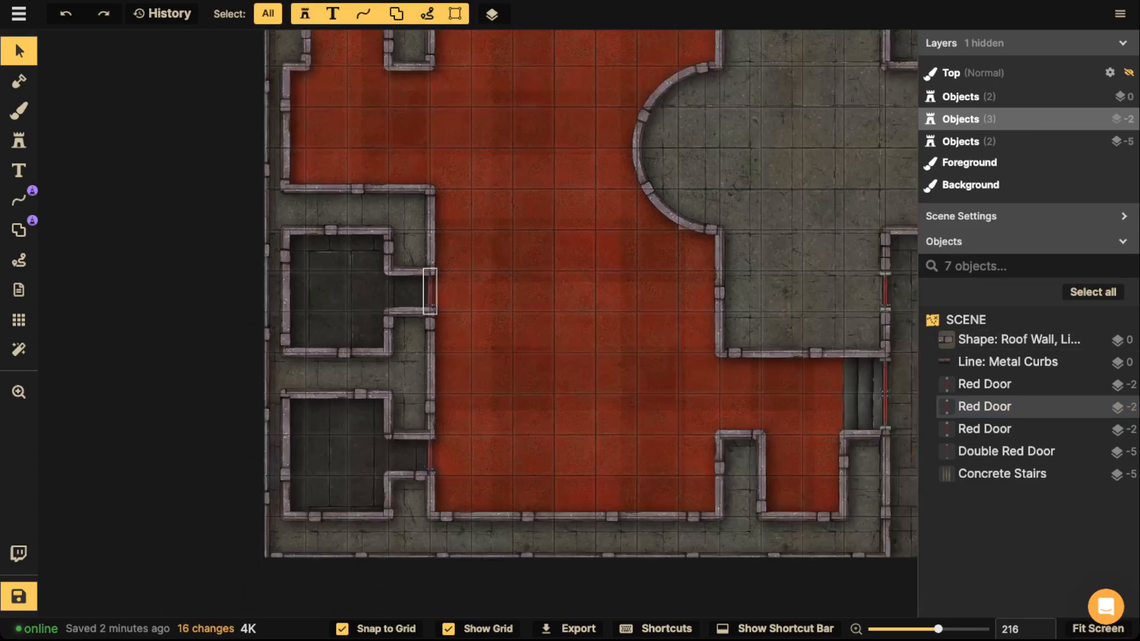
pyautogui.moveTo(445, 291); pyautogui.dragTo(520, 206)
pyautogui.scroll(-1, 513, 255)
pyautogui.moveTo(513, 255); pyautogui.dragTo(423, 410)
pyautogui.scroll(-2, 416, 359)
pyautogui.click(1002, 473)
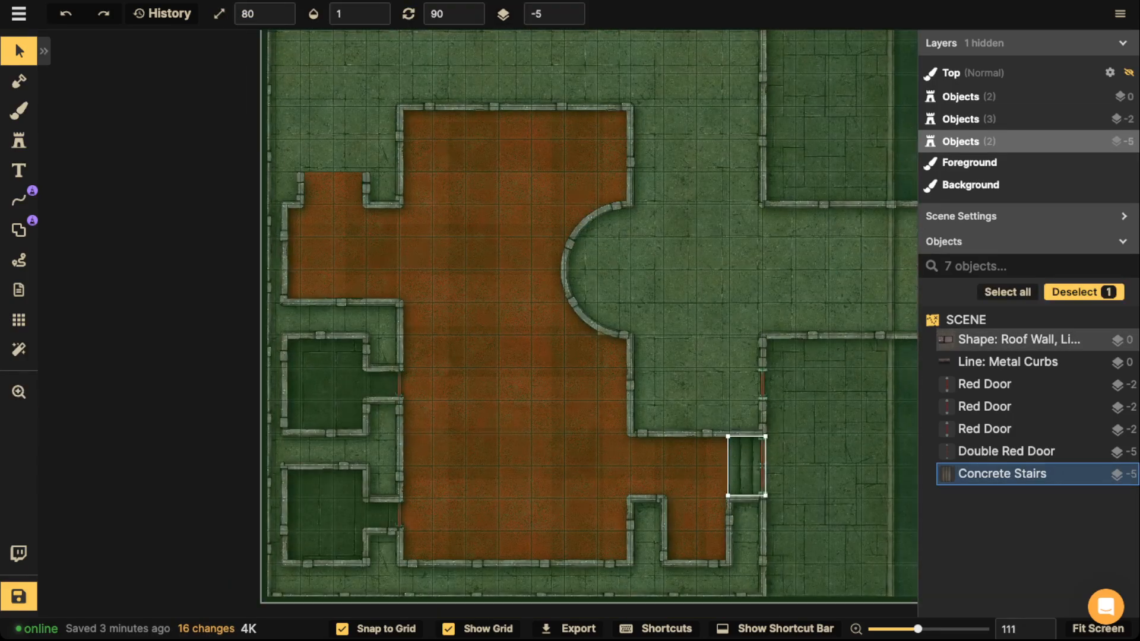
pyautogui.hotkey('ctrl', 'v')
pyautogui.scroll(3, 354, 195)
pyautogui.scroll(-5, 355, 195)
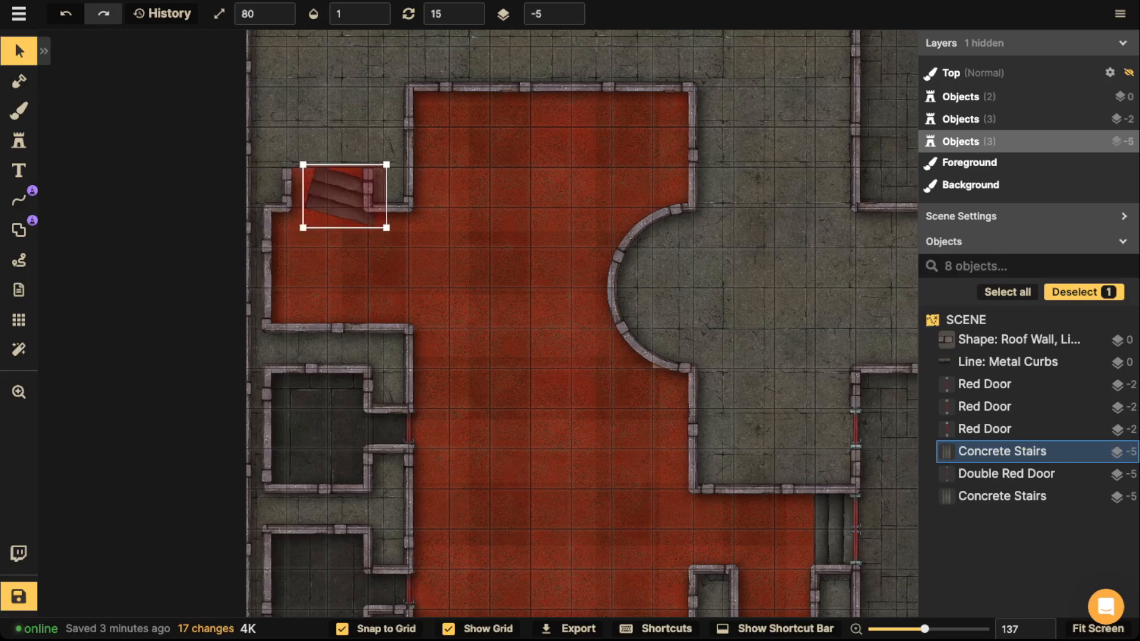
# Rotate the copied stairs to 0° and fit them between the northwest entrance walls.
pyautogui.scroll(-1, 345, 196)
pyautogui.moveTo(344, 196); pyautogui.dragTo(378, 194)
pyautogui.scroll(-1, 297, 157)
pyautogui.press('Escape')
# Set the blend mode of the concrete stairs at the red hall's northwest entrance to Luminosity.
pyautogui.click(378, 195)
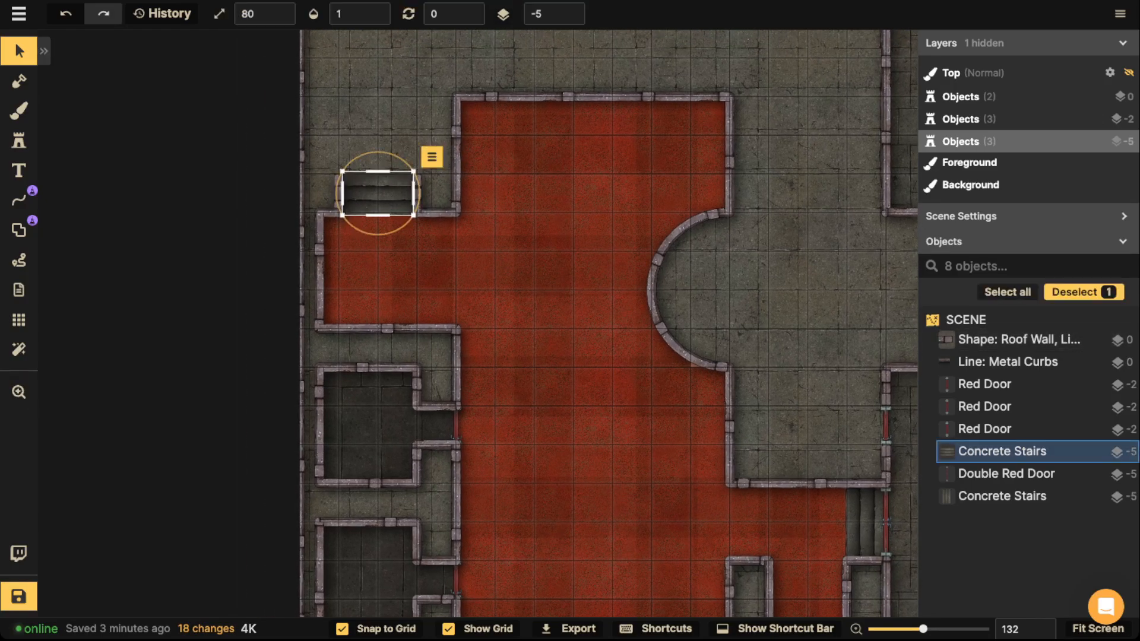
pyautogui.click(431, 156)
pyautogui.scroll(-2, 412, 214)
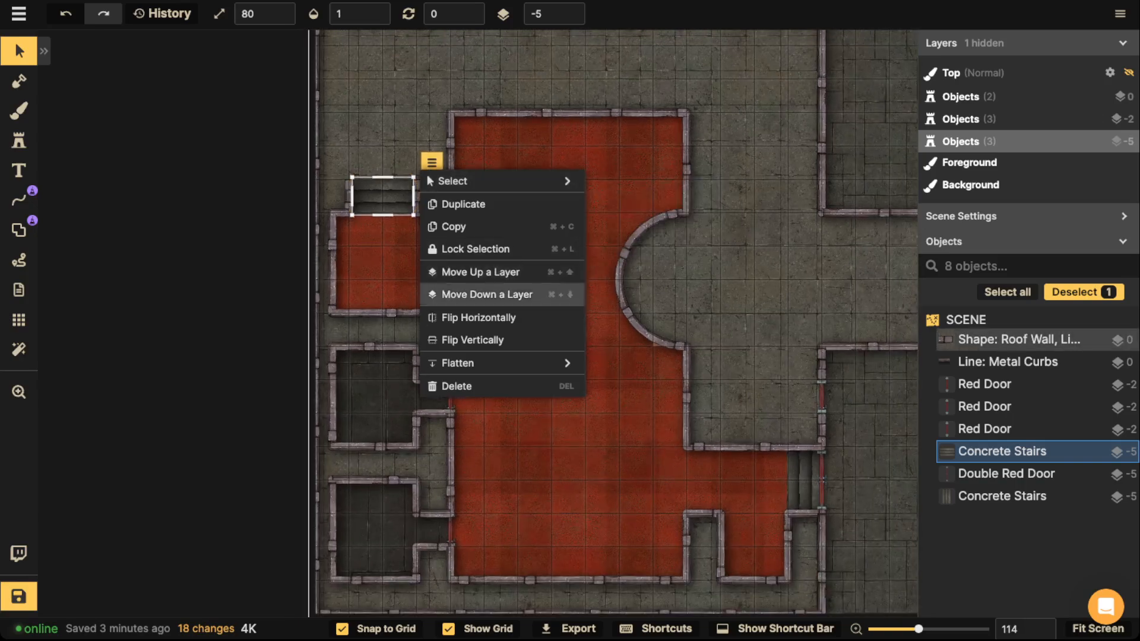
pyautogui.click(43, 51)
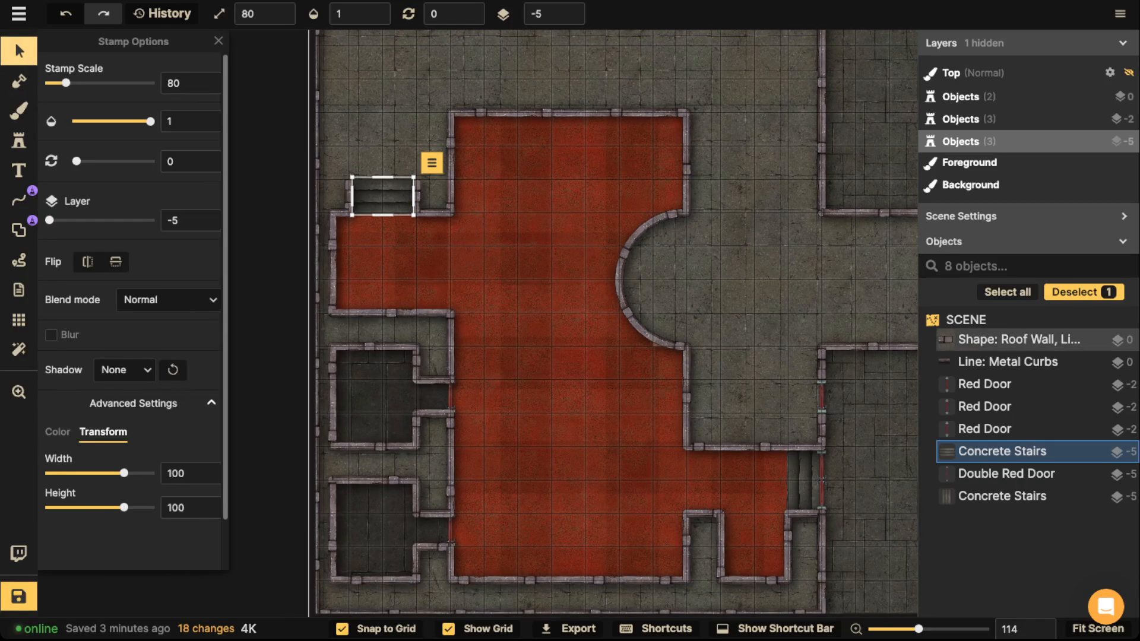
pyautogui.scroll(-1, 167, 281)
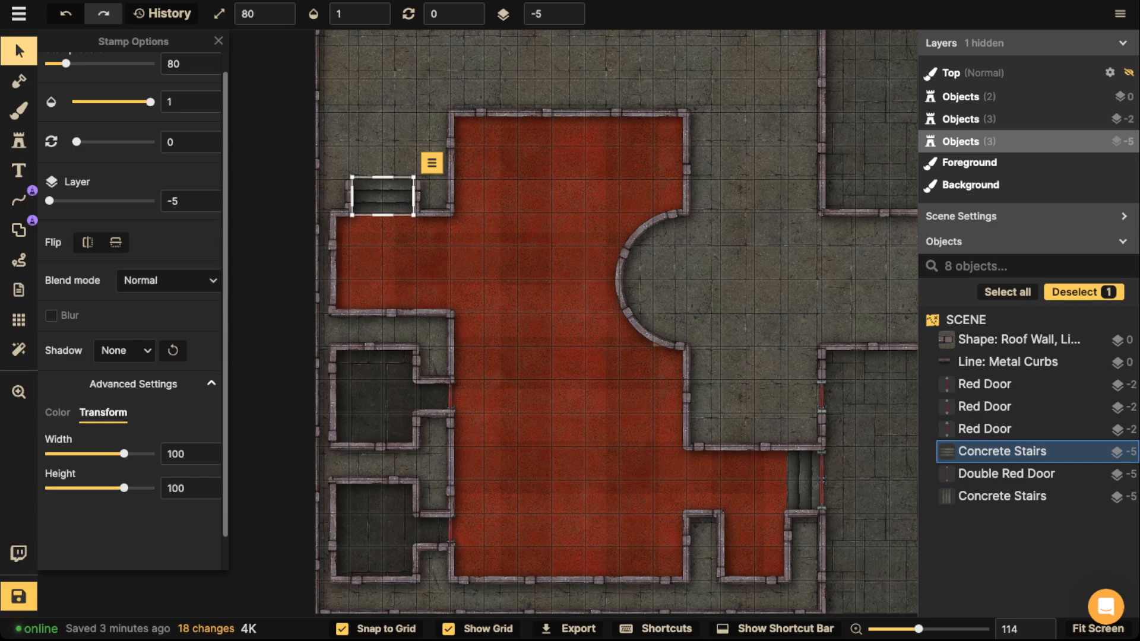
pyautogui.click(124, 350)
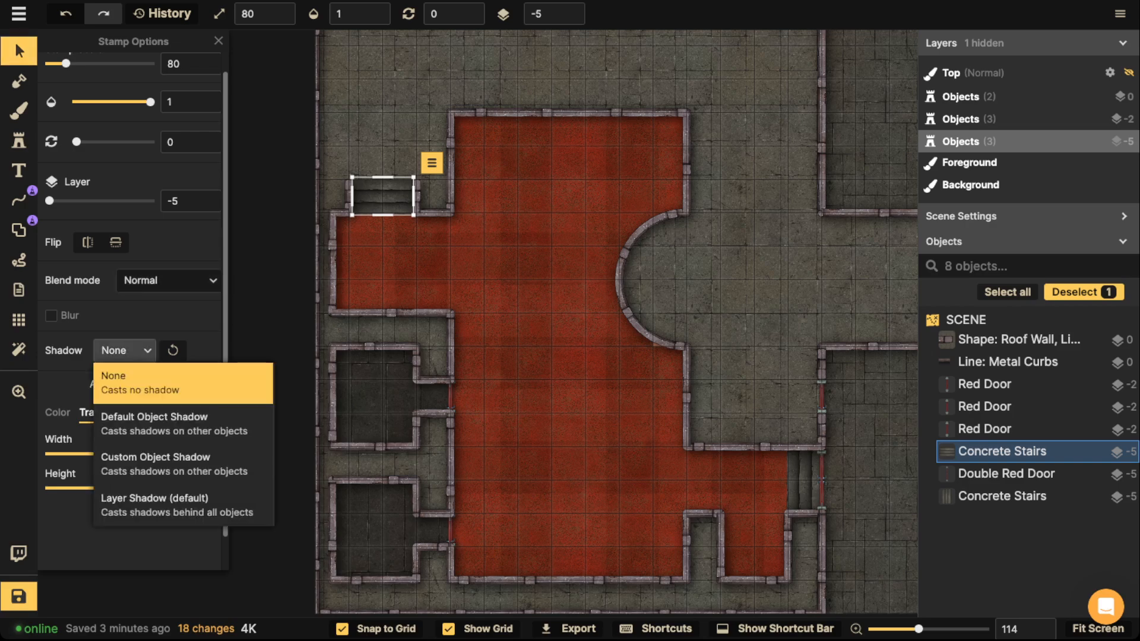
pyautogui.click(168, 280)
pyautogui.scroll(-3, 137, 414)
pyautogui.scroll(-1, 136, 414)
pyautogui.click(137, 515)
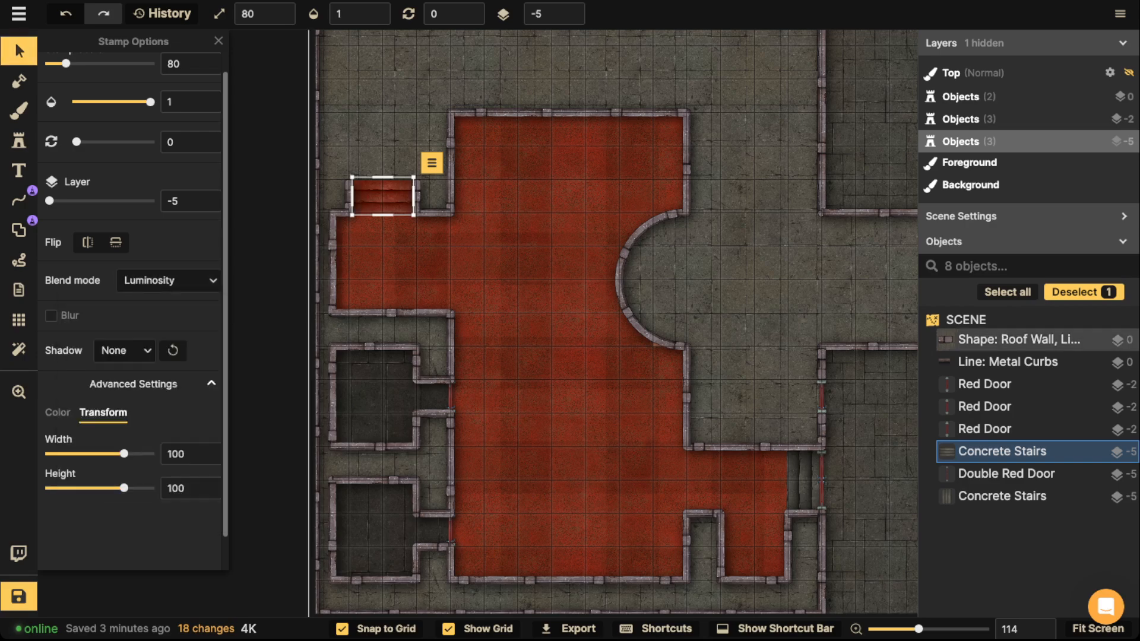
# Lower the brightness of the northwest entrance stairs slightly so they look darker than the red floor.
pyautogui.scroll(5, 389, 218)
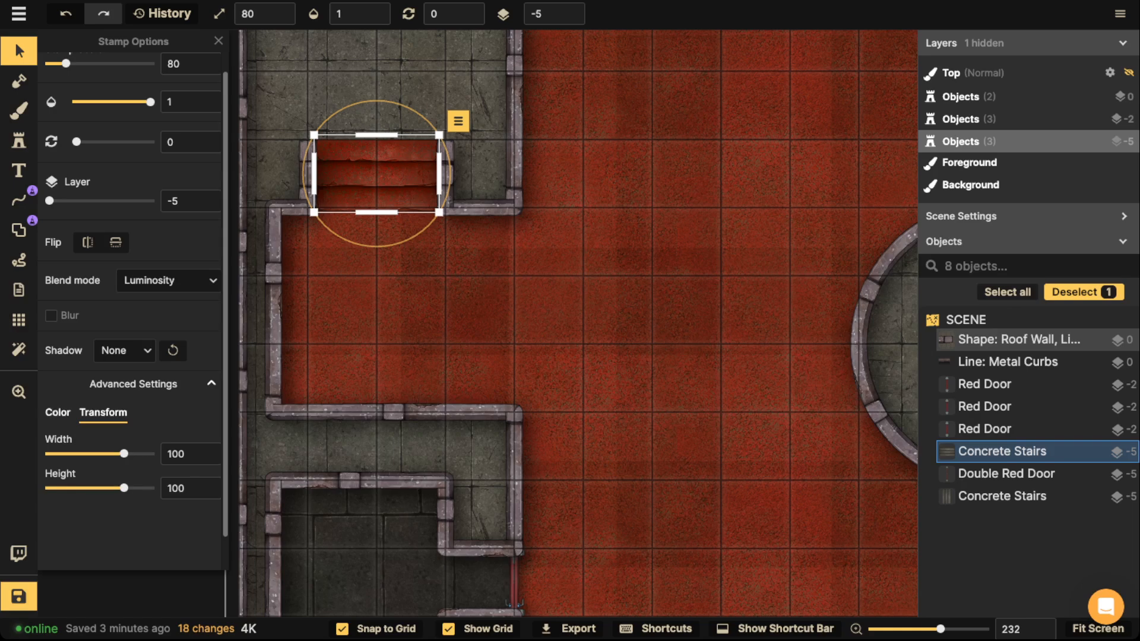
pyautogui.click(57, 413)
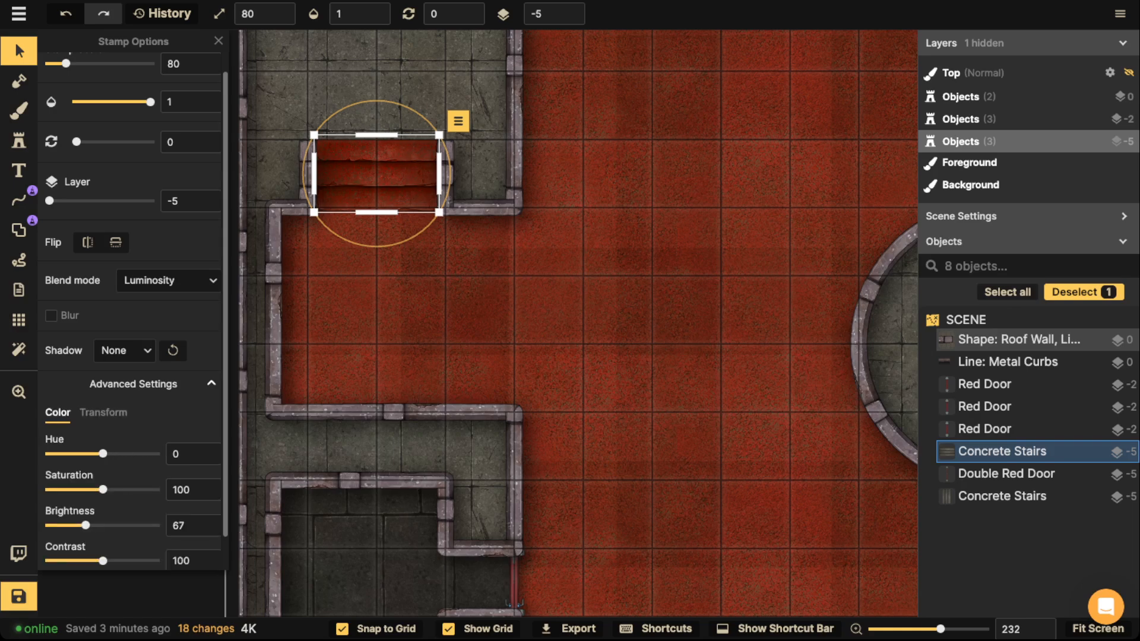
pyautogui.moveTo(82, 526); pyautogui.dragTo(81, 525)
pyautogui.click(356, 279)
pyautogui.scroll(-5, 416, 186)
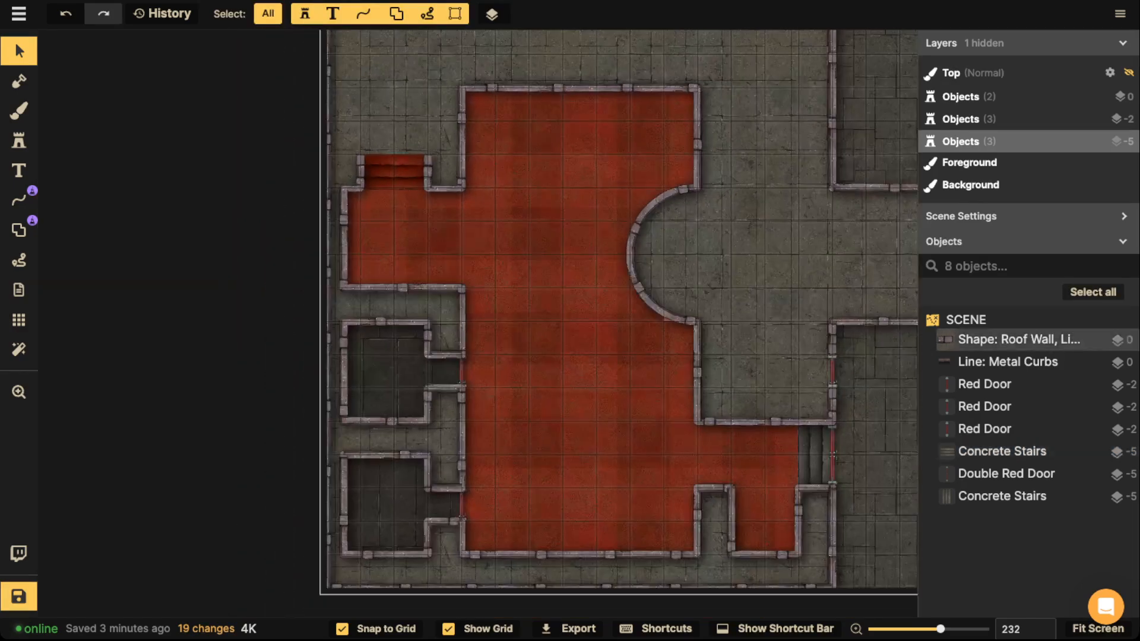
# Examine the map from the red hall's northwest stairs across to the eastern sidewalk and road.
pyautogui.press('space')
pyautogui.moveTo(416, 186); pyautogui.dragTo(408, 195)
pyautogui.press('space')
pyautogui.moveTo(475, 238); pyautogui.dragTo(468, 374)
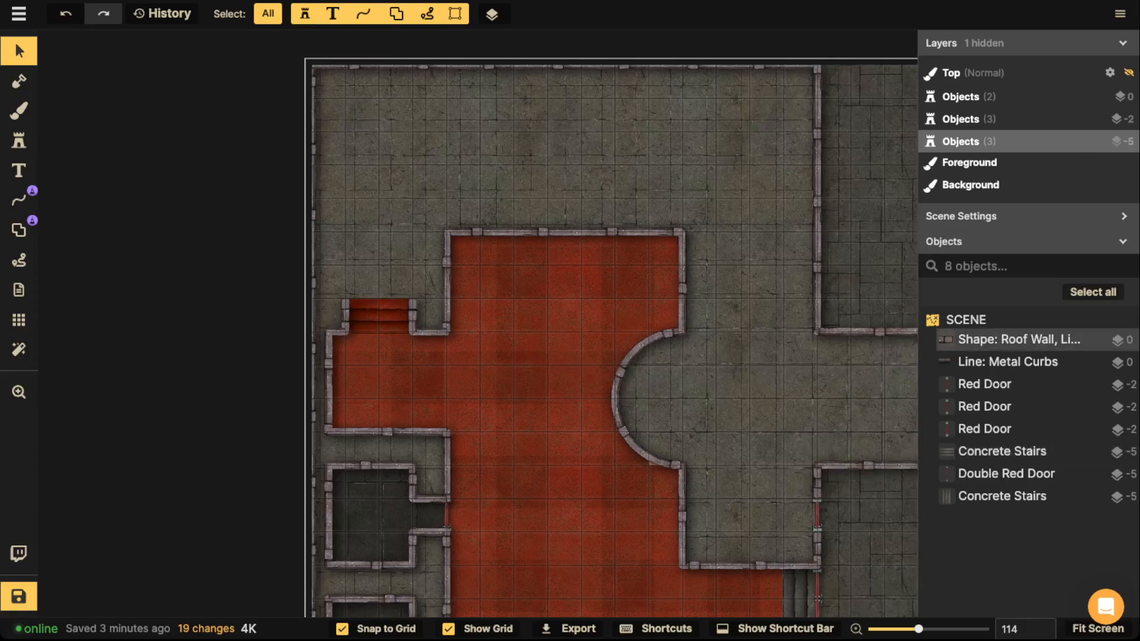
pyautogui.press('space')
pyautogui.moveTo(468, 332); pyautogui.dragTo(447, 361)
pyautogui.press('space')
pyautogui.moveTo(558, 357); pyautogui.dragTo(396, 269)
pyautogui.scroll(1, 463, 303)
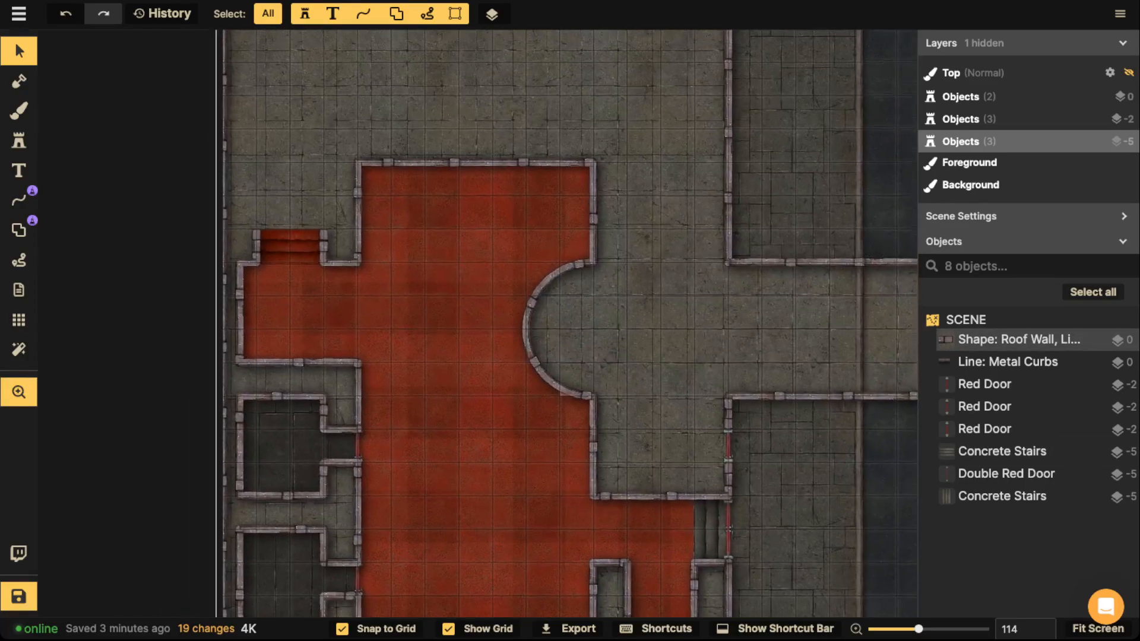
pyautogui.scroll(-3, 463, 303)
pyautogui.scroll(-2, 463, 302)
pyautogui.moveTo(682, 184); pyautogui.dragTo(537, 294)
pyautogui.scroll(-1, 647, 189)
pyautogui.scroll(2, 538, 294)
pyautogui.scroll(4, 571, 282)
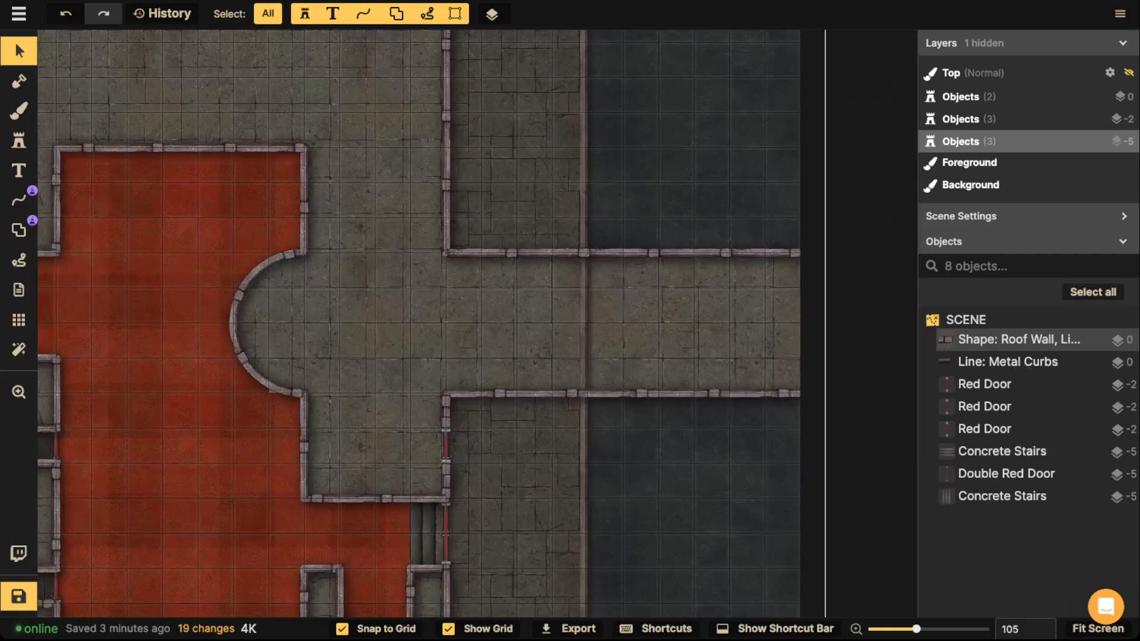
# Lower the Metal Curbs line between the eastern sidewalk and road to layer -2, beneath the walled walkway.
pyautogui.click(573, 282)
pyautogui.press('super+Down')
pyautogui.press('super+Down')
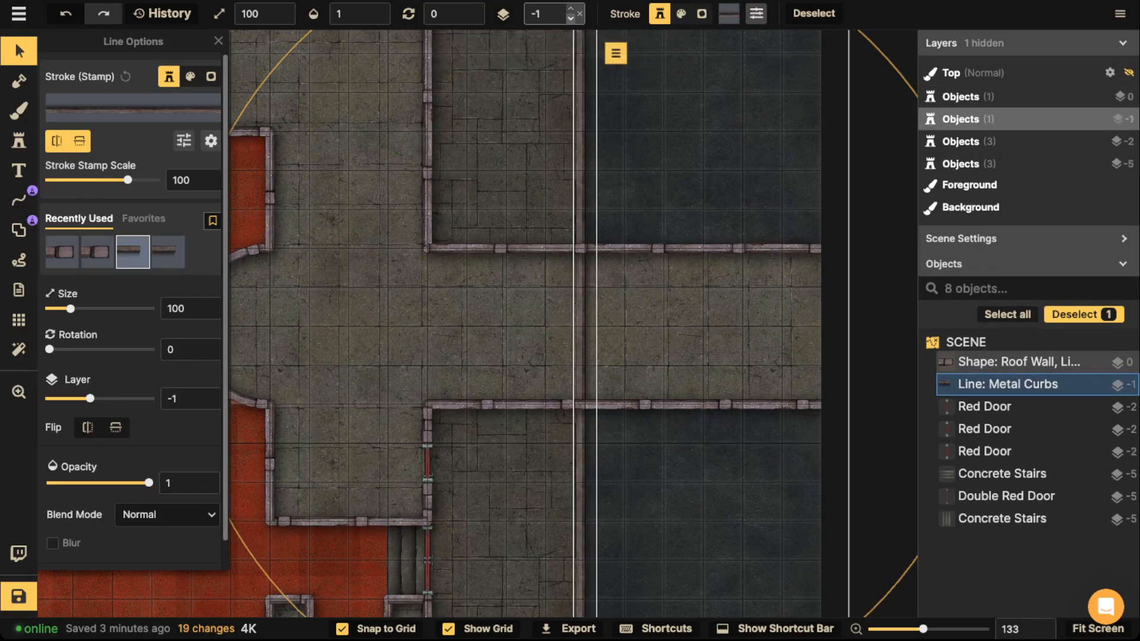
pyautogui.press('Escape')
pyautogui.click(581, 157)
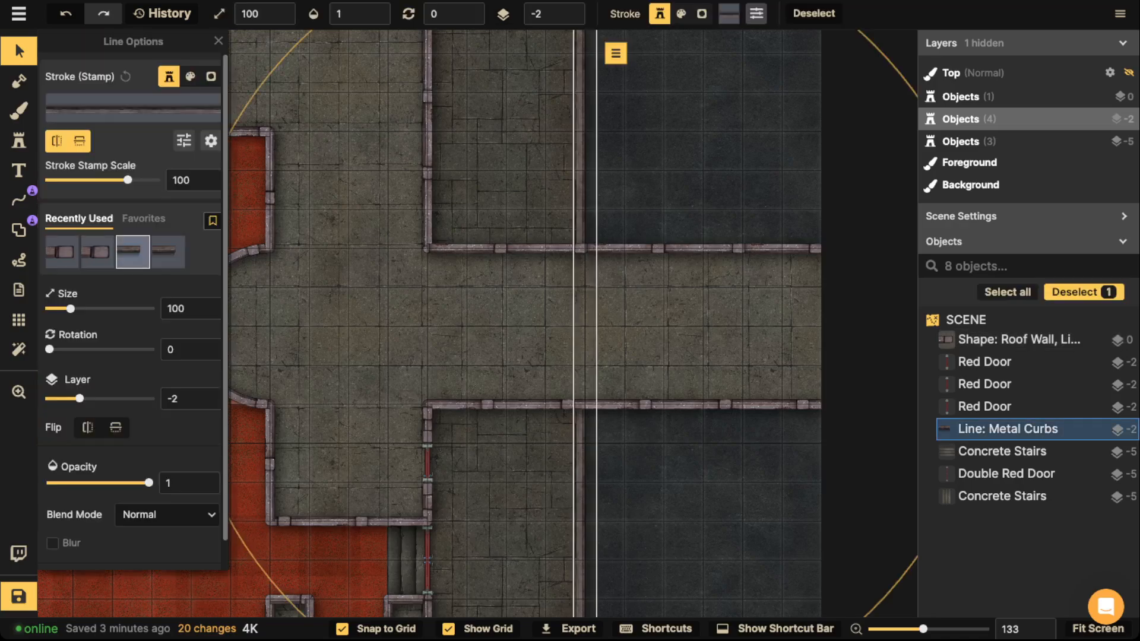
# Reduce the Metal Curbs line's stroke brightness to 75 and deselect the line.
pyautogui.scroll(-1, 581, 156)
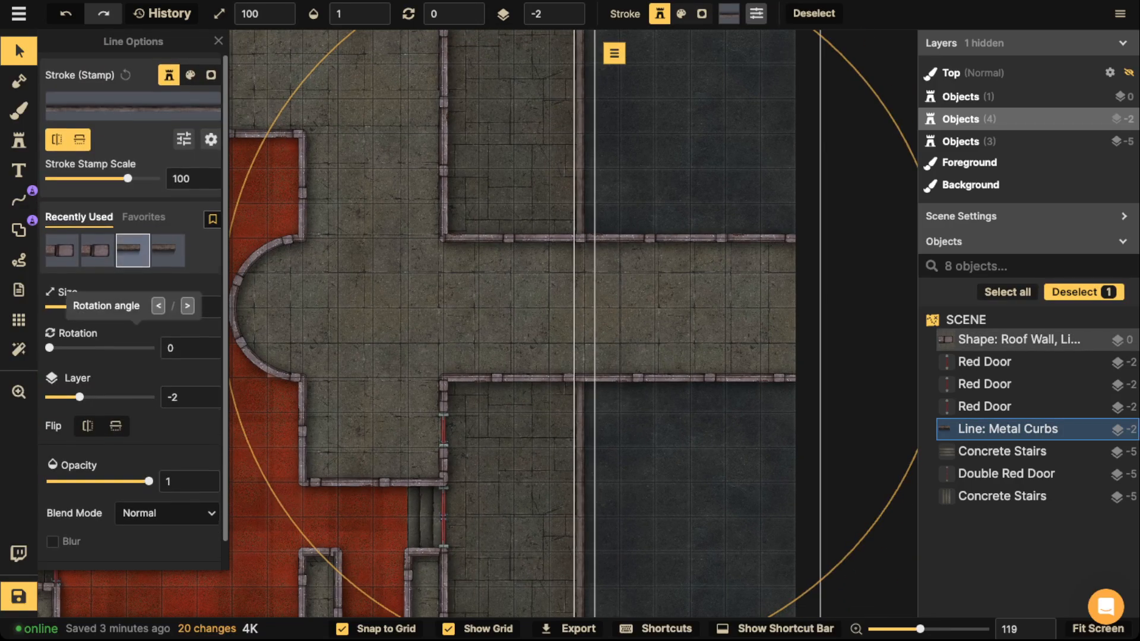
pyautogui.scroll(-1, 101, 308)
pyautogui.click(183, 111)
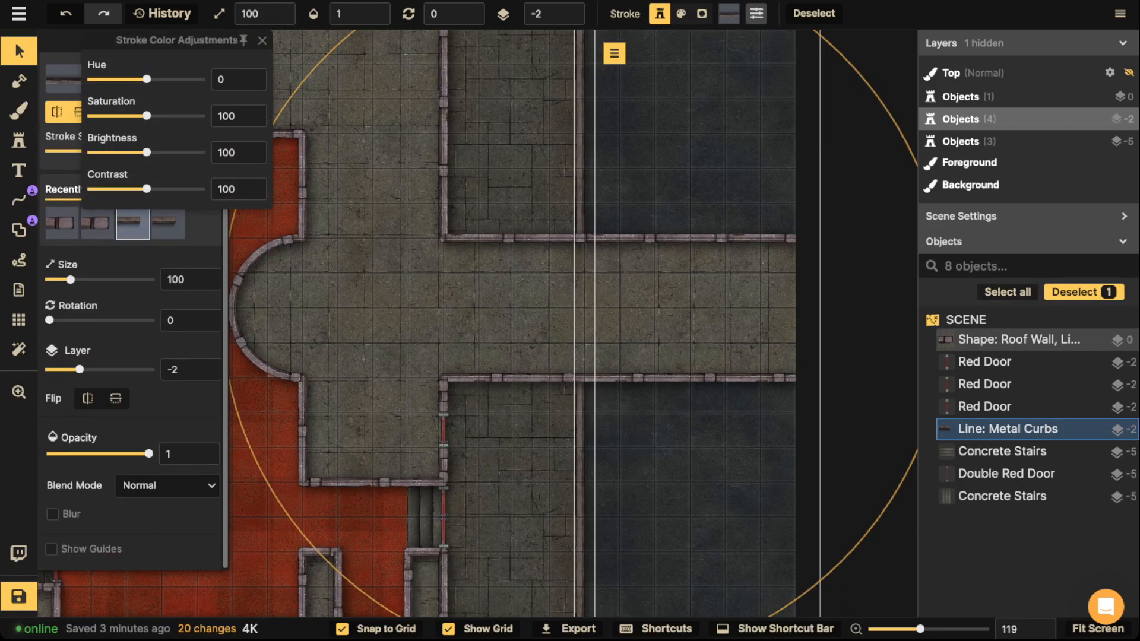
pyautogui.moveTo(147, 152); pyautogui.dragTo(136, 152)
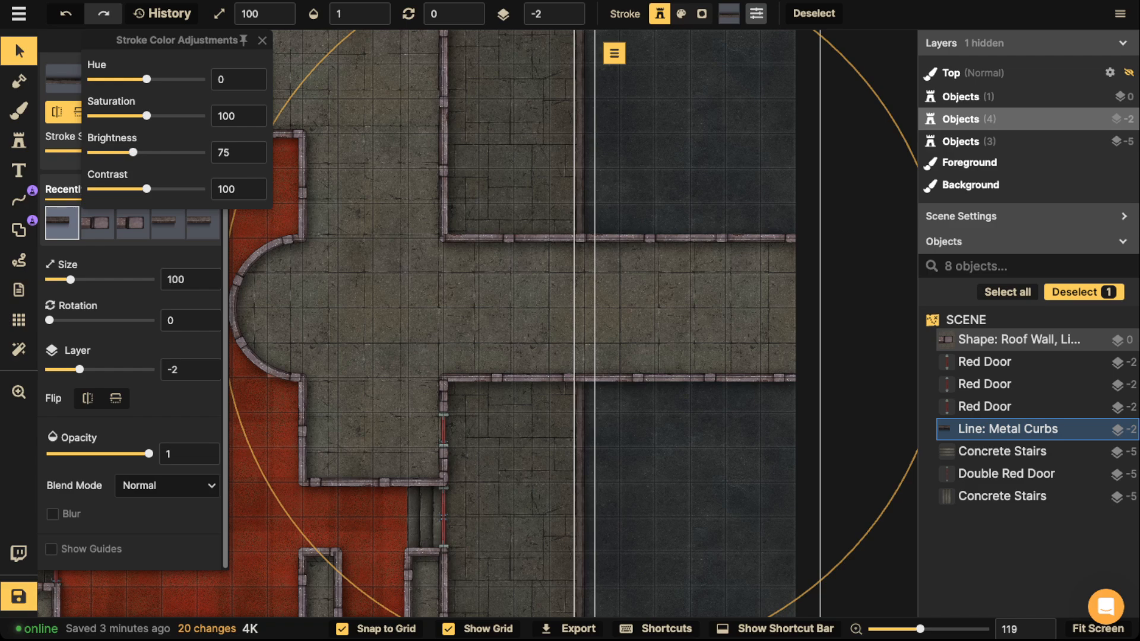
pyautogui.click(517, 207)
pyautogui.scroll(-6, 517, 207)
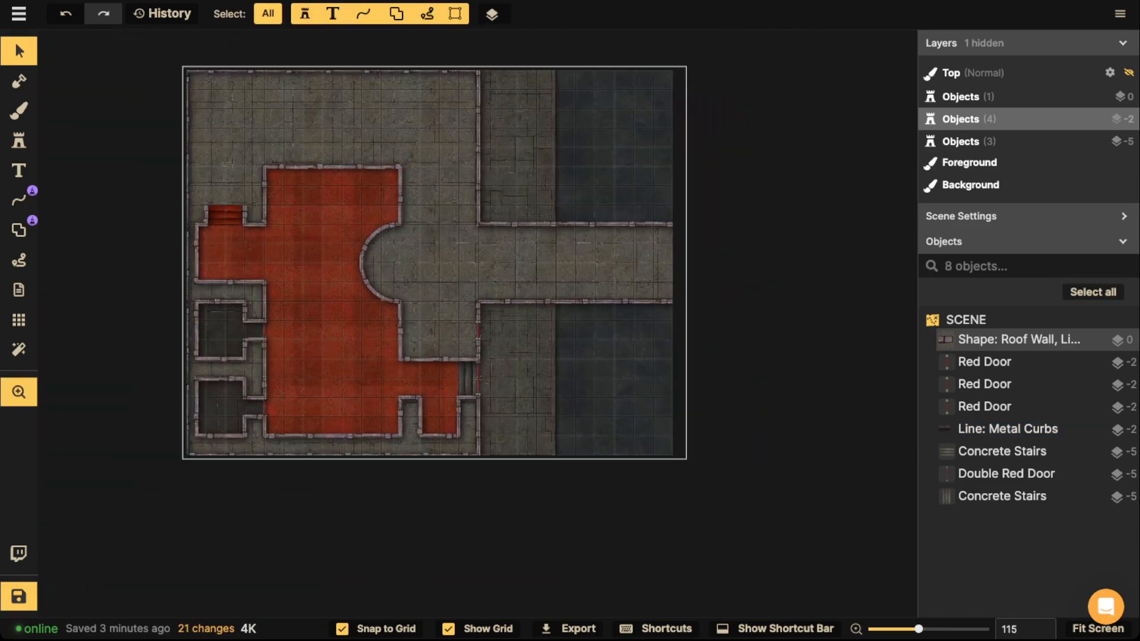
# Set up the Line Pen with the Yellow Vertical Dash Line from the Sci-Fi Battlemaps City: Street paths.
pyautogui.moveTo(516, 208); pyautogui.dragTo(437, 272)
pyautogui.scroll(3, 437, 272)
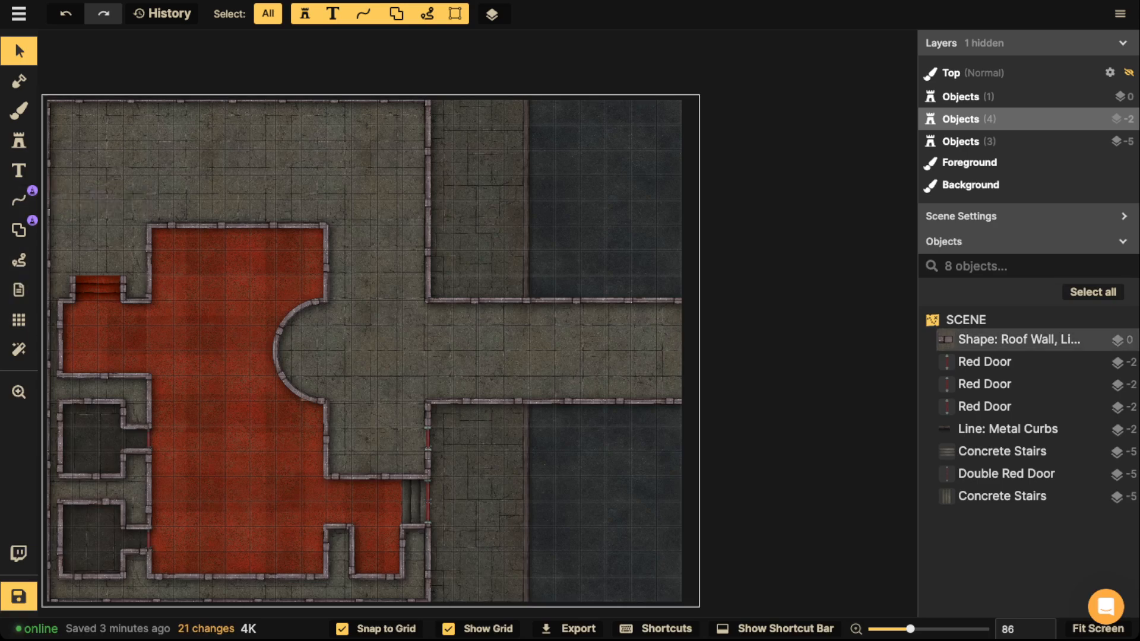
pyautogui.click(19, 200)
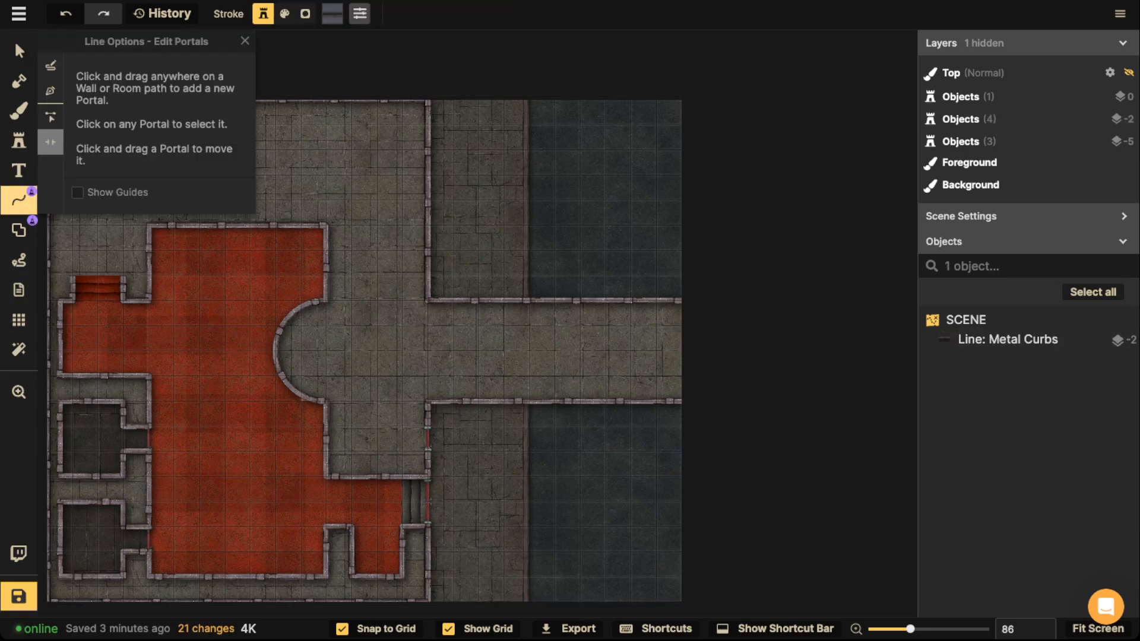
pyautogui.click(51, 90)
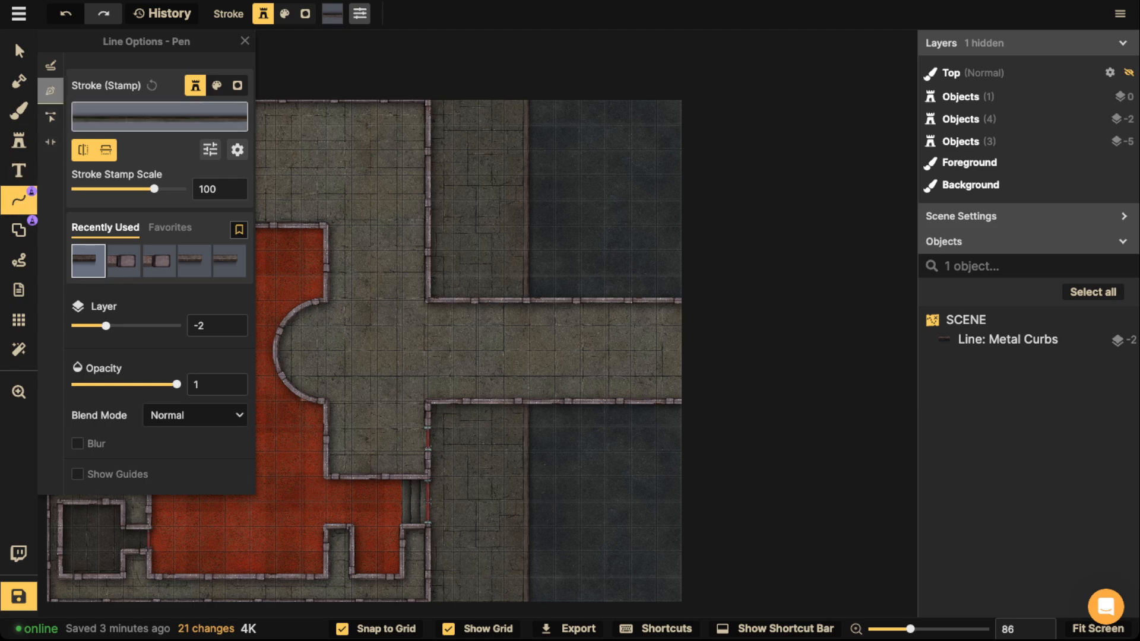
pyautogui.click(159, 116)
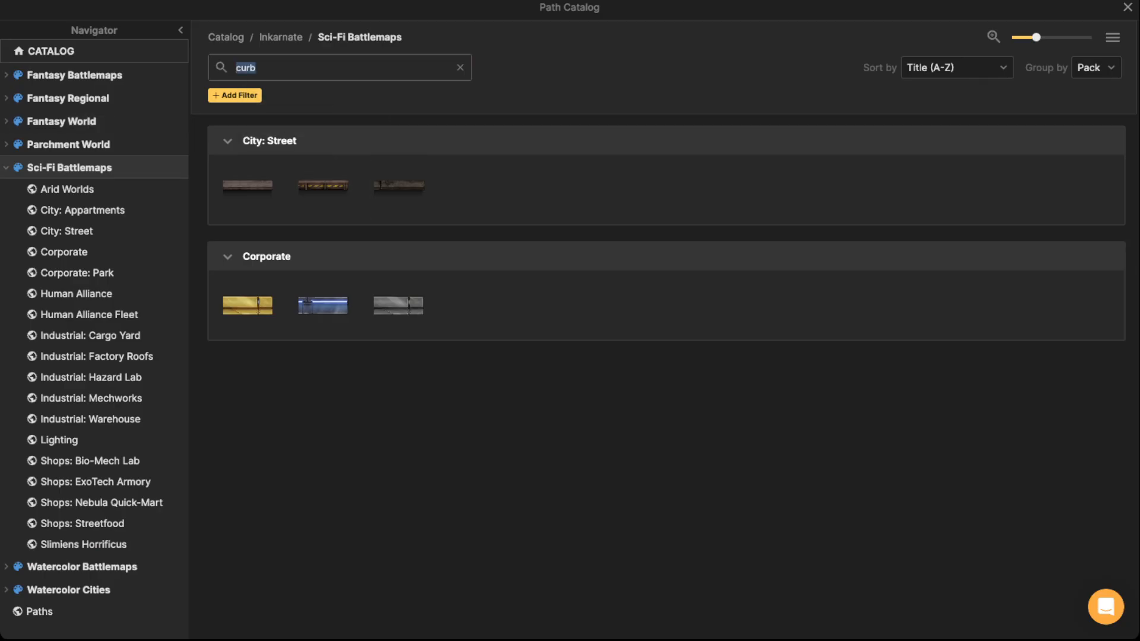
pyautogui.press('BackSpace')
pyautogui.scroll(-5, 258, 175)
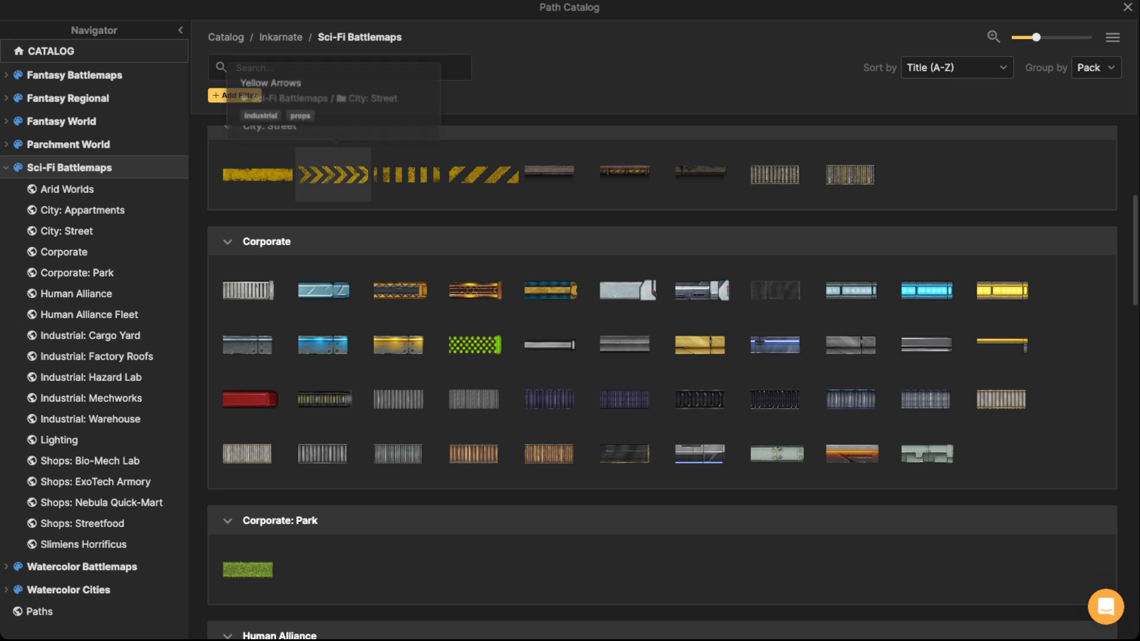
pyautogui.moveTo(258, 175)
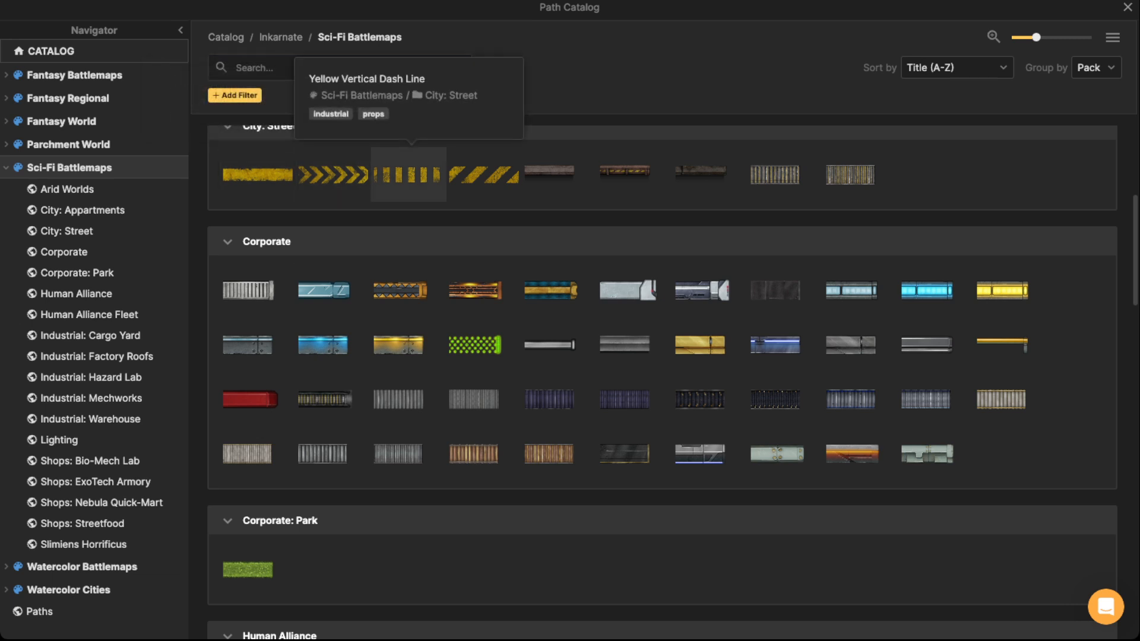
pyautogui.click(409, 174)
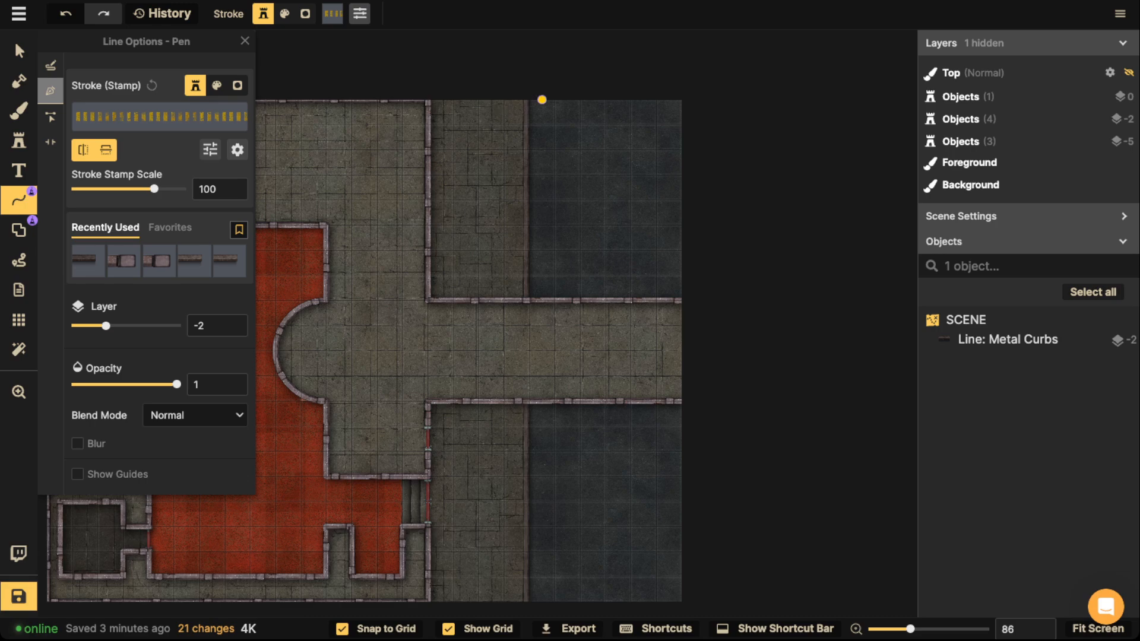
# Draw a straight vertical yellow dash line beside the curb, from the map's top edge to its bottom edge.
pyautogui.click(542, 99)
pyautogui.scroll(-3, 548, 380)
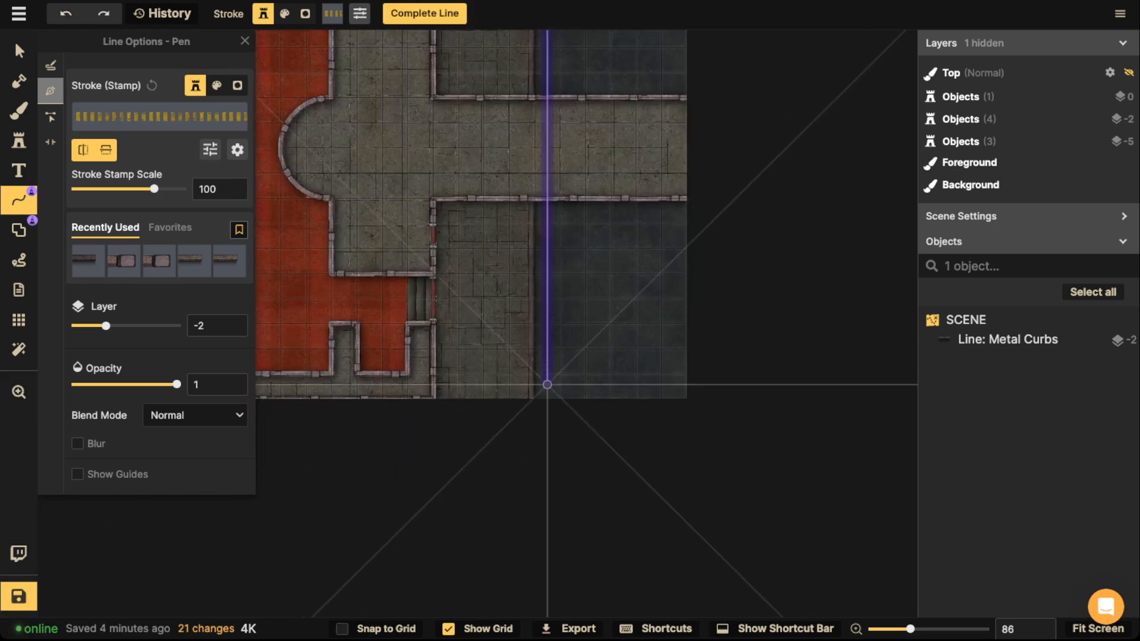
pyautogui.keyDown('shift'); pyautogui.click(548, 399); pyautogui.keyUp('shift')
pyautogui.press('Return')
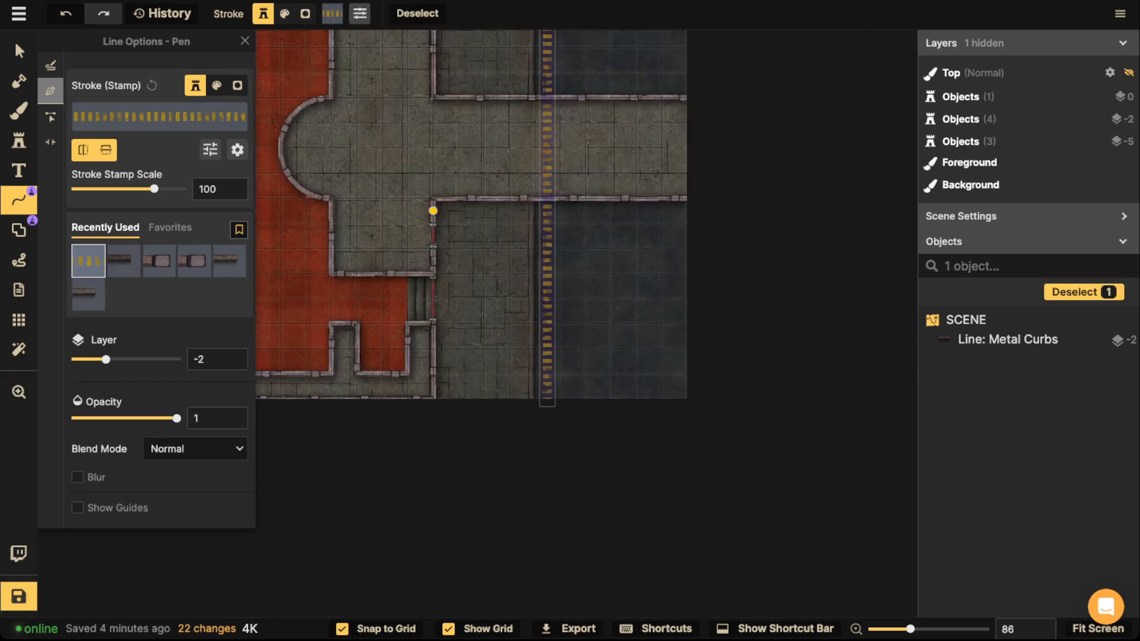
# Move the yellow dash line down to layer -5 so it runs beneath the walled walkway.
pyautogui.click(19, 51)
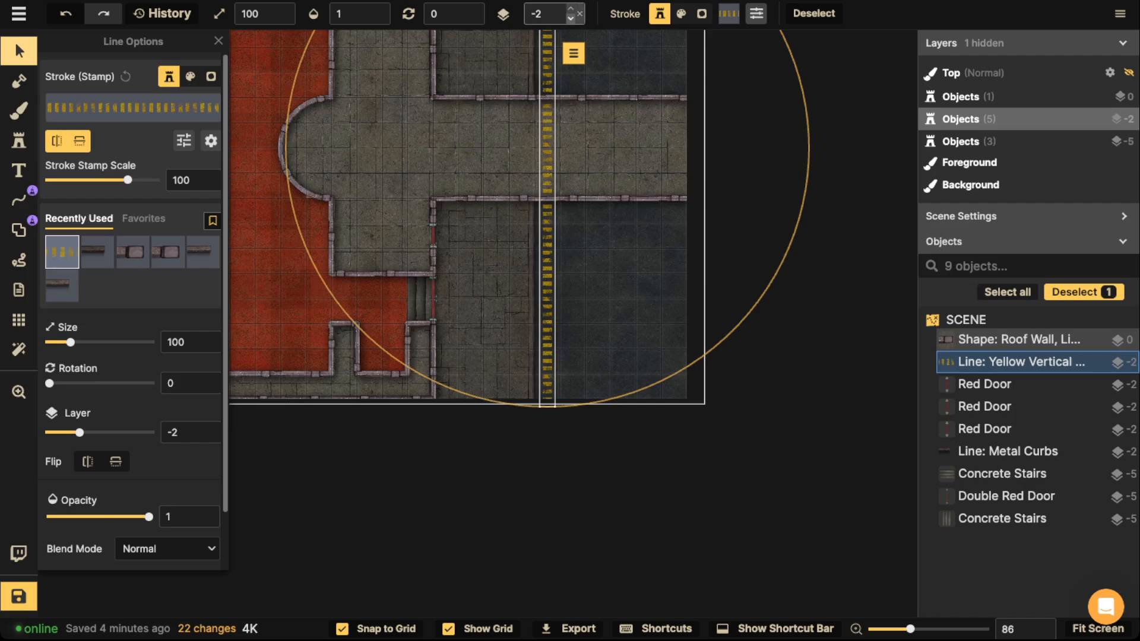
pyautogui.click(572, 18)
pyautogui.click(571, 19)
pyautogui.click(571, 18)
# Duplicate the yellow dash line, change the copy's stroke to the Gritty Yellow line, and place it along the dashes' road side.
pyautogui.hotkey('ctrl', 'c')
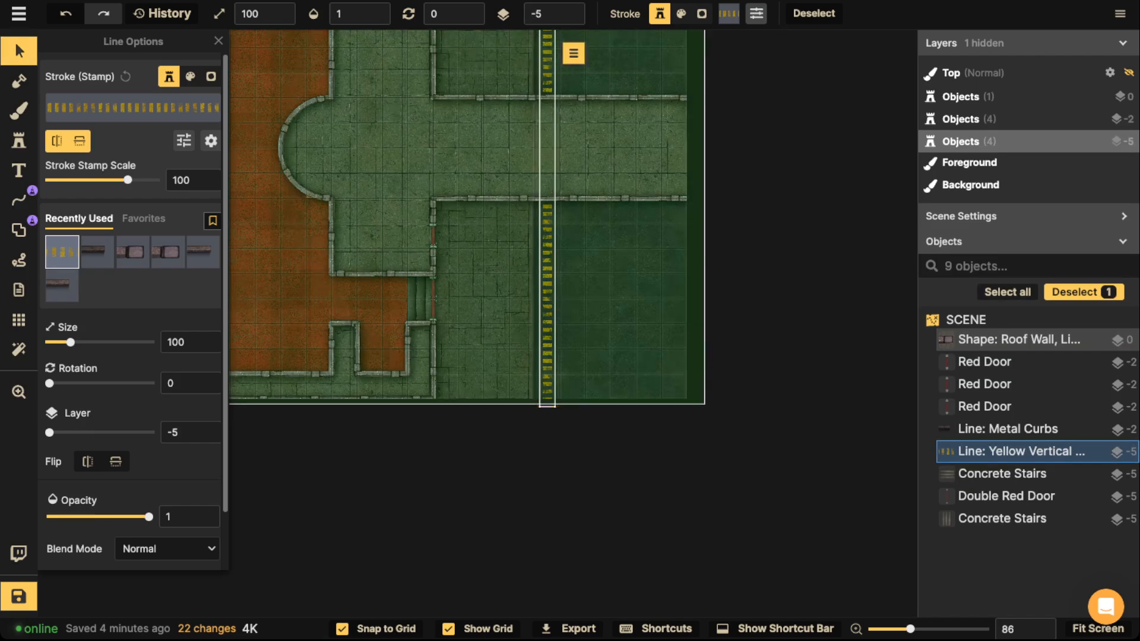
pyautogui.hotkey('ctrl', 'v')
pyautogui.click(132, 108)
pyautogui.click(257, 174)
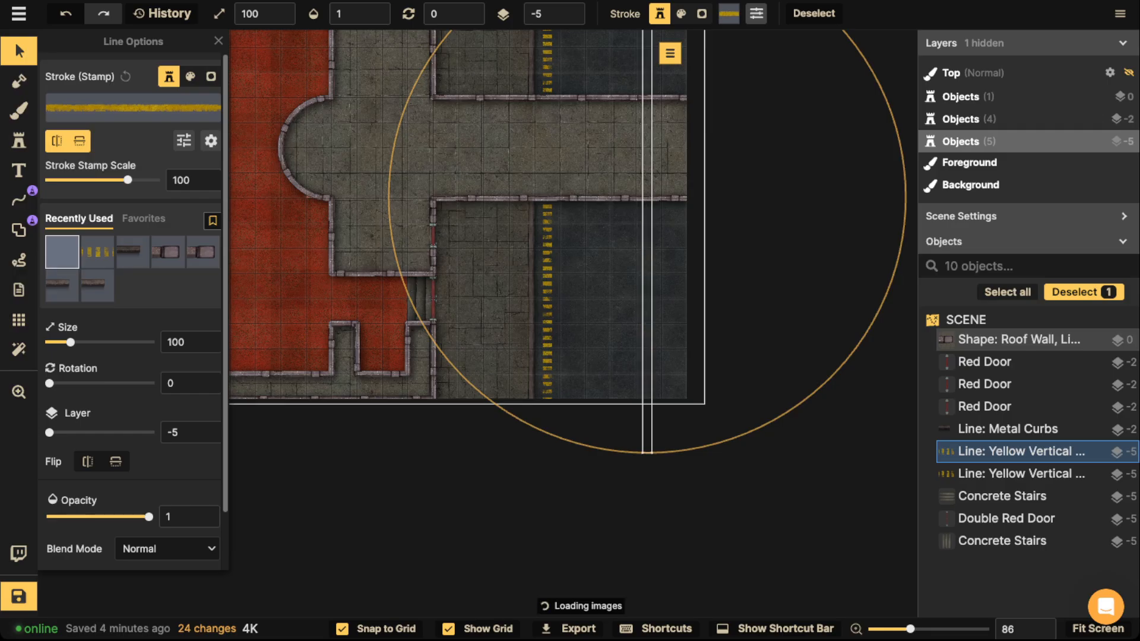
pyautogui.moveTo(644, 368); pyautogui.dragTo(567, 336)
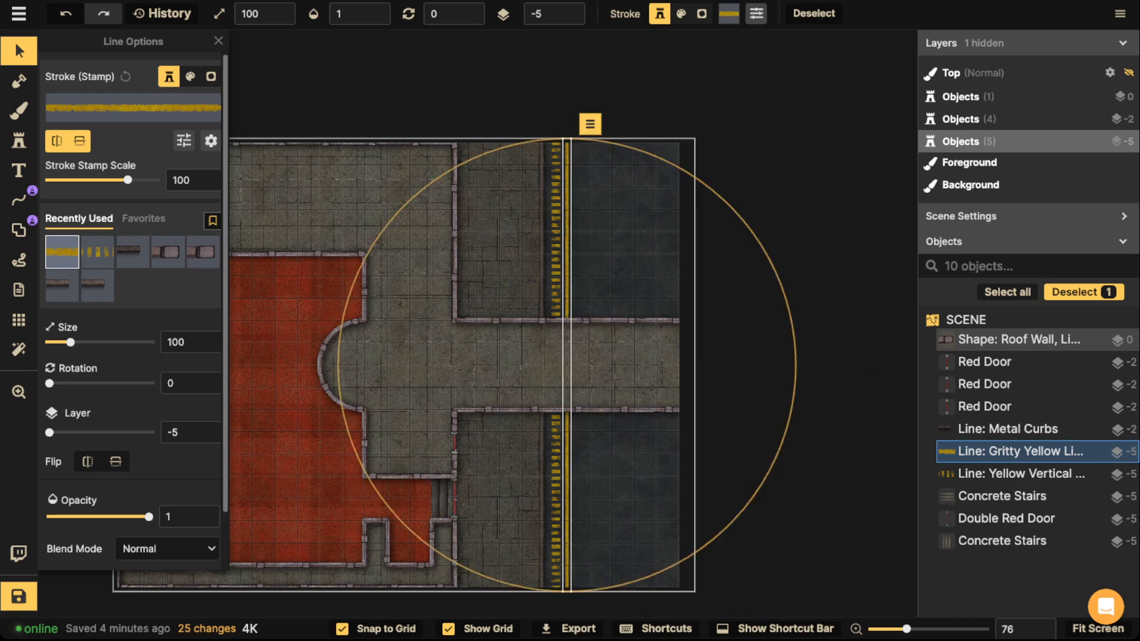
pyautogui.click(409, 128)
# Select both yellow road lines and reduce their opacity to 0.49.
pyautogui.scroll(-3, 405, 127)
pyautogui.click(537, 226)
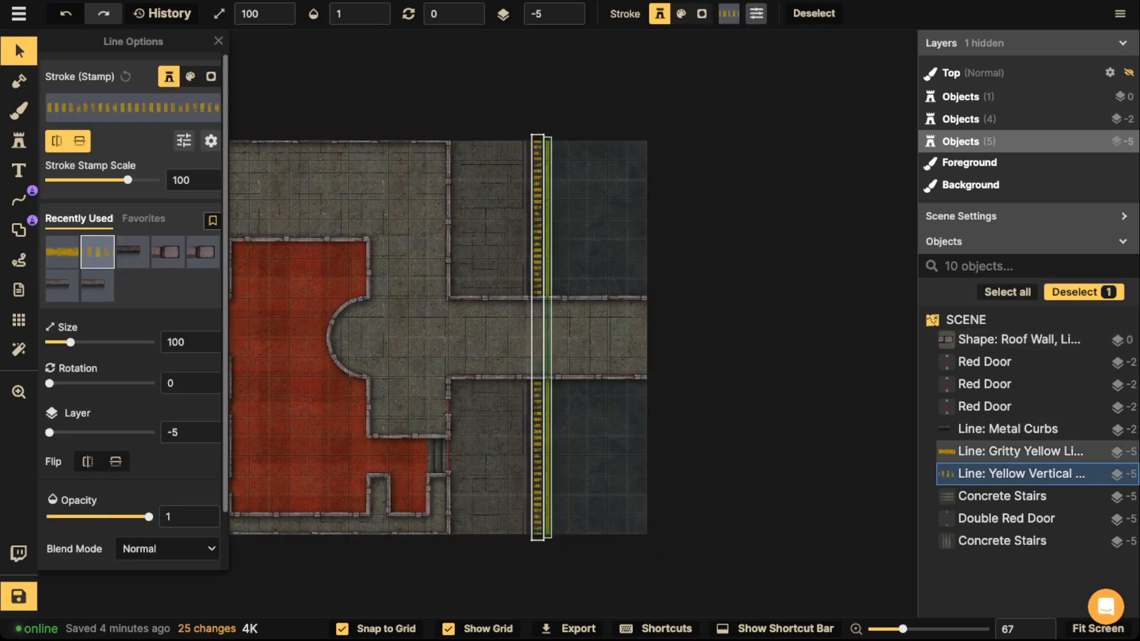
pyautogui.keyDown('shift'); pyautogui.click(547, 225); pyautogui.keyUp('shift')
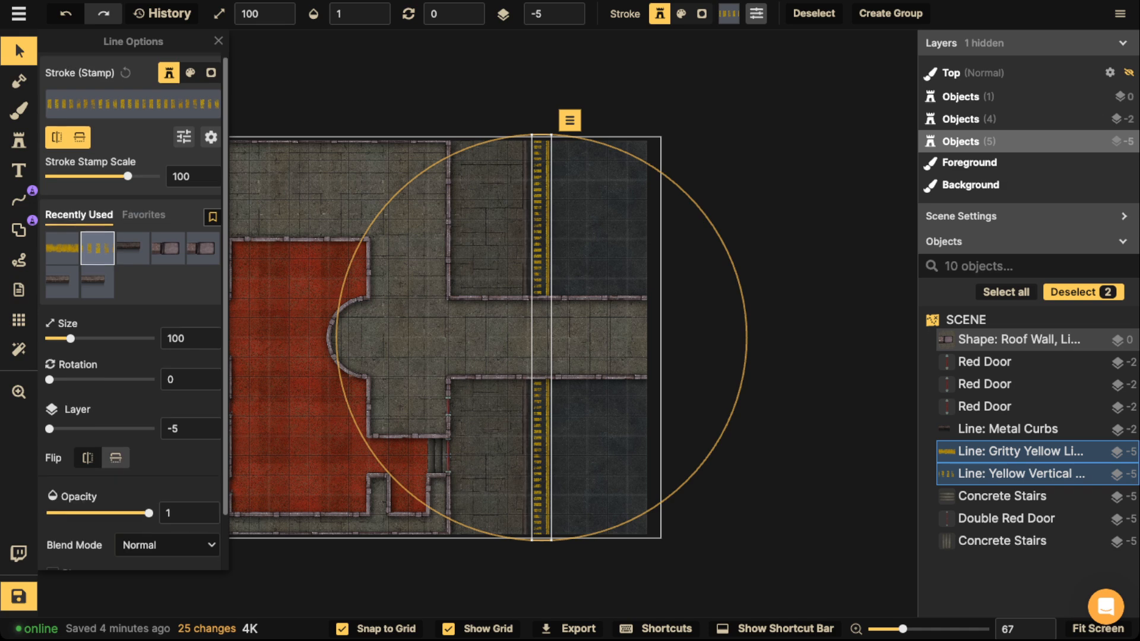
pyautogui.scroll(-2, 102, 459)
pyautogui.click(92, 454)
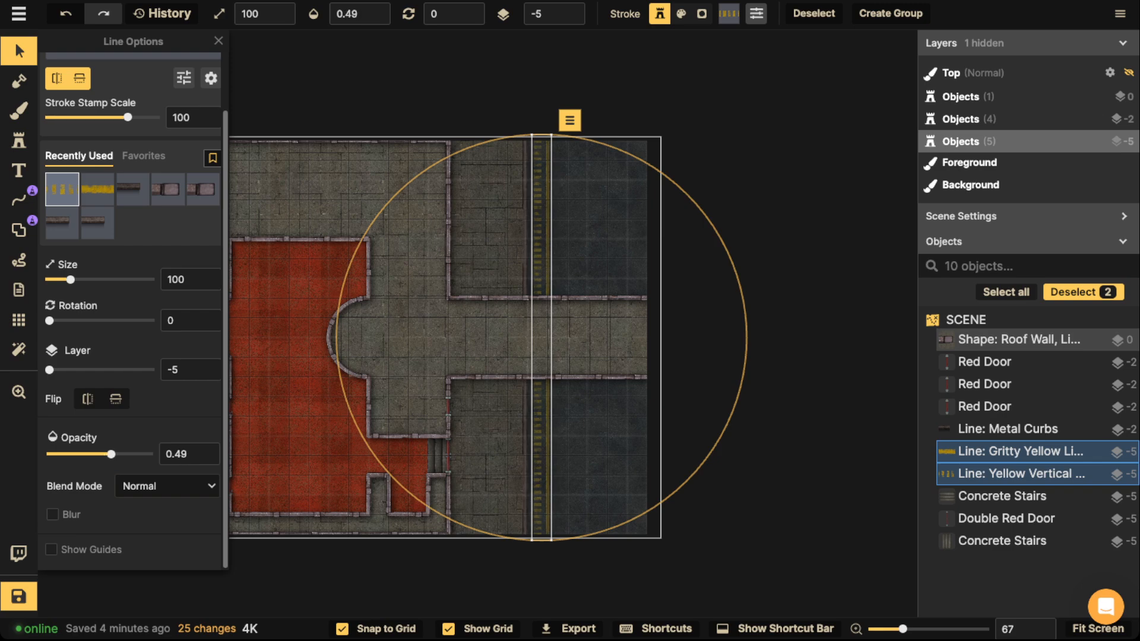
pyautogui.click(585, 255)
pyautogui.click(584, 255)
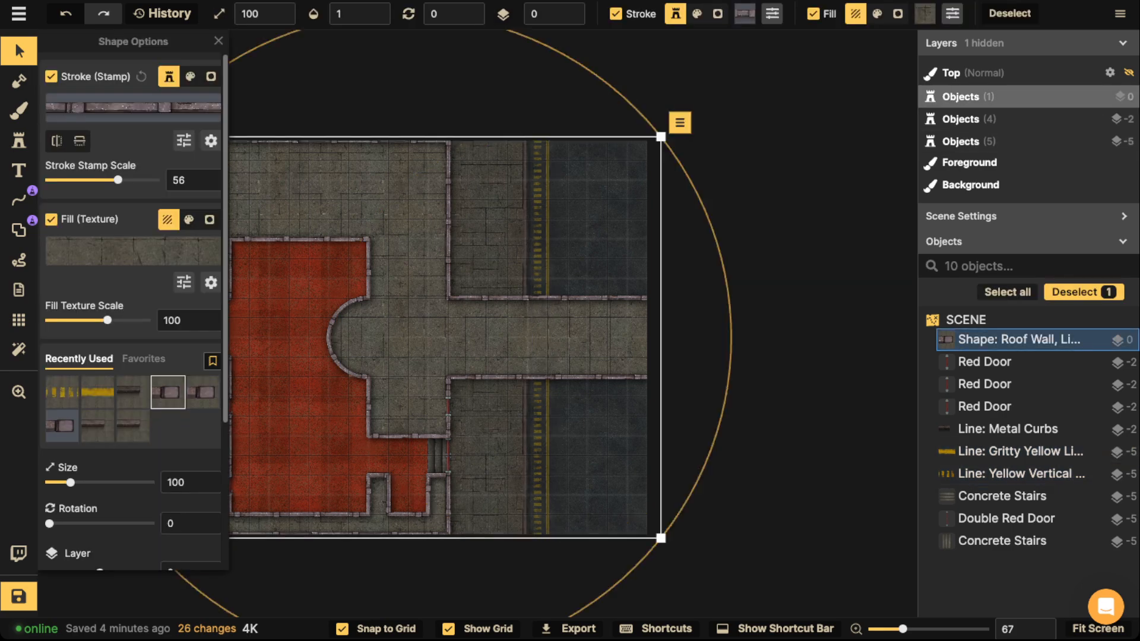
# Find a traffic lights stamp by searching the catalog for "lights", and place it at 80 scale, rotated 180, on the road above the walled walkway.
pyautogui.click(538, 255)
pyautogui.press('Escape')
pyautogui.scroll(-2, 466, 356)
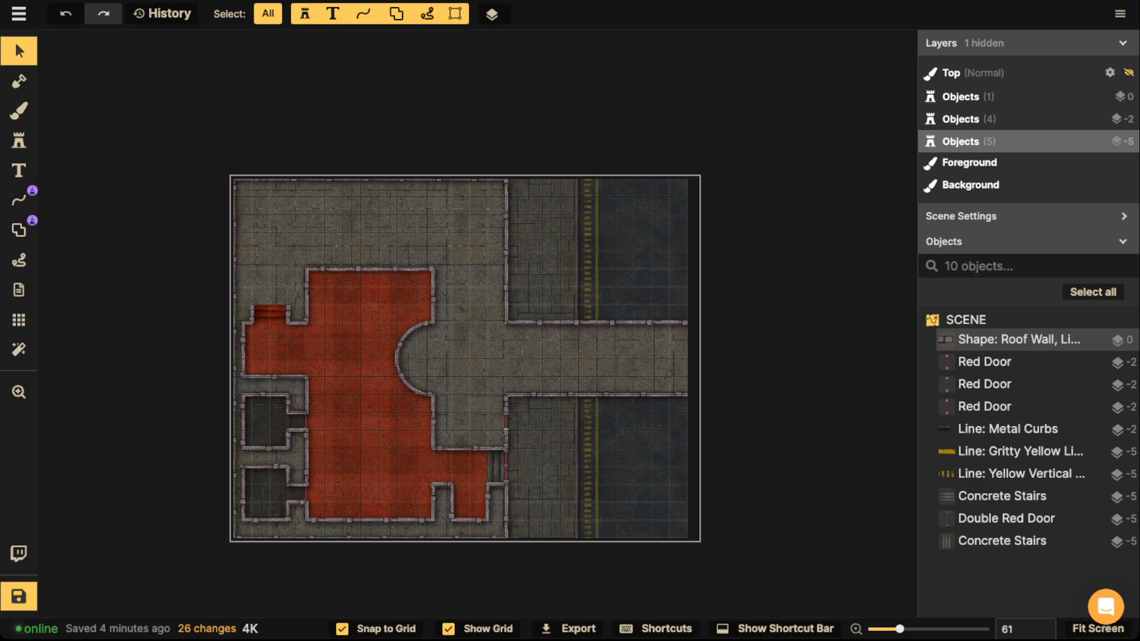
pyautogui.scroll(2, 466, 356)
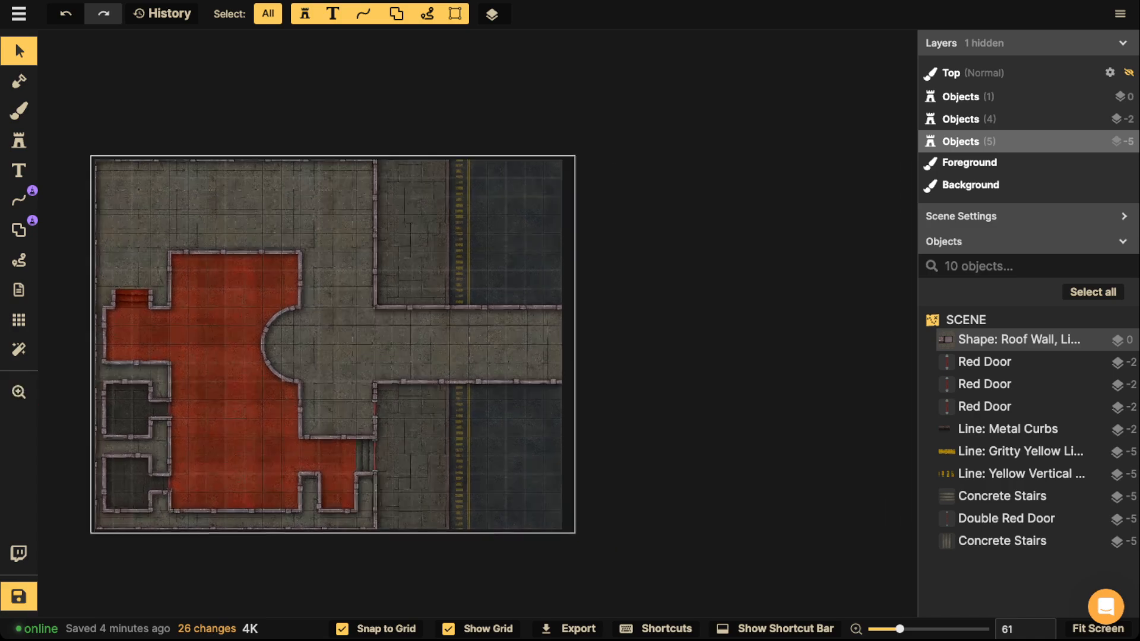
pyautogui.scroll(4, 466, 356)
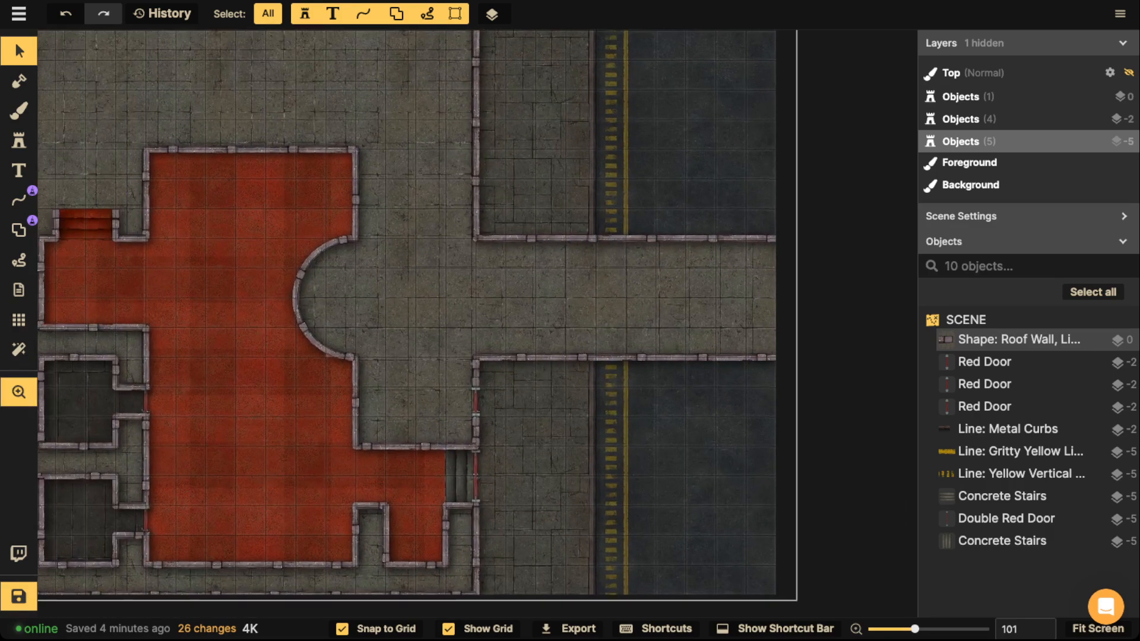
pyautogui.scroll(2, 339, 323)
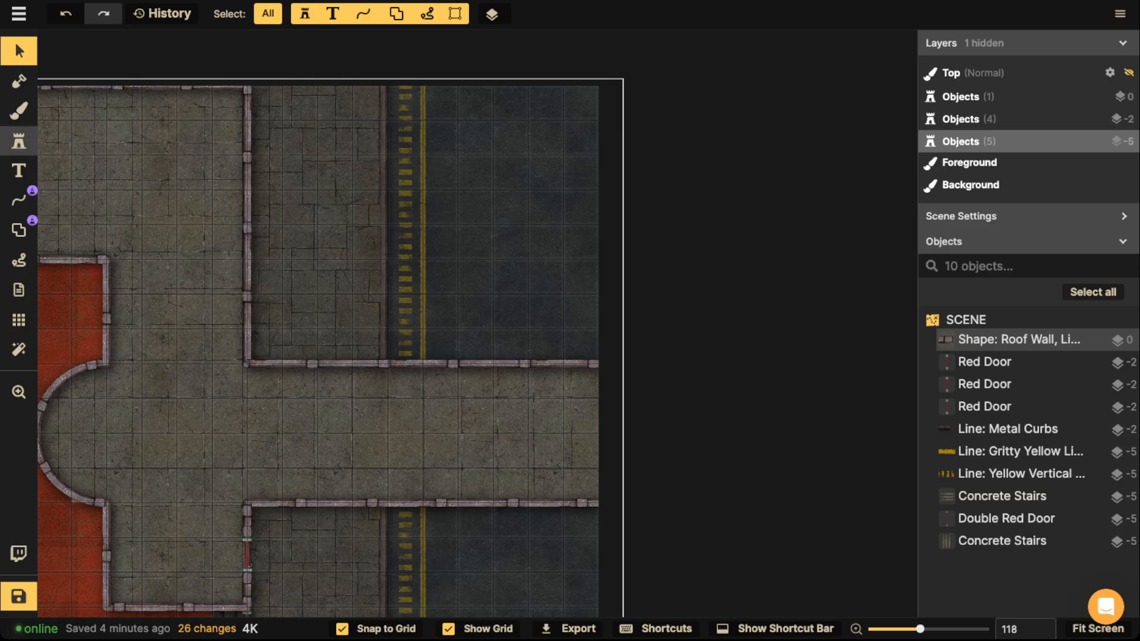
pyautogui.click(19, 141)
pyautogui.click(76, 80)
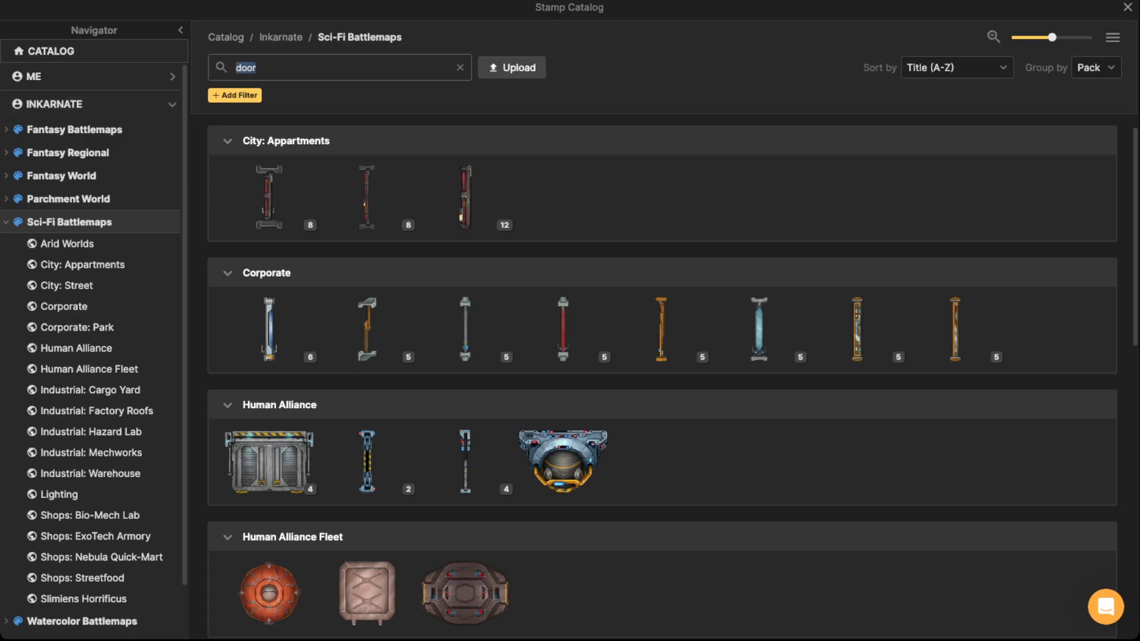
pyautogui.write('lights')
pyautogui.press('Return')
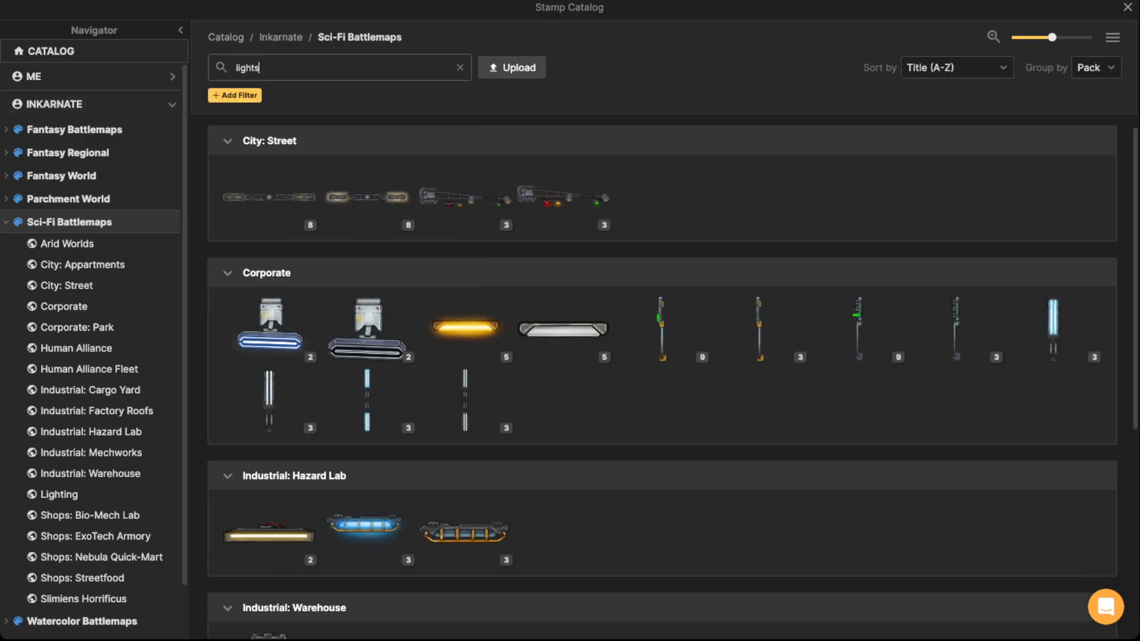
pyautogui.click(563, 198)
pyautogui.scroll(-8, 513, 294)
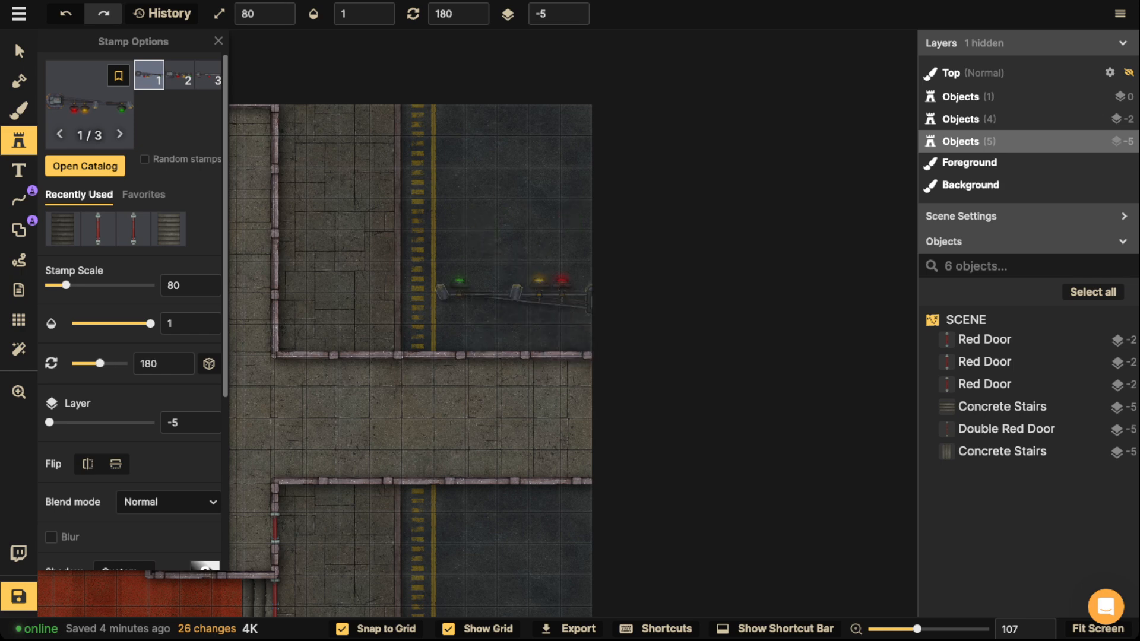
pyautogui.click(528, 340)
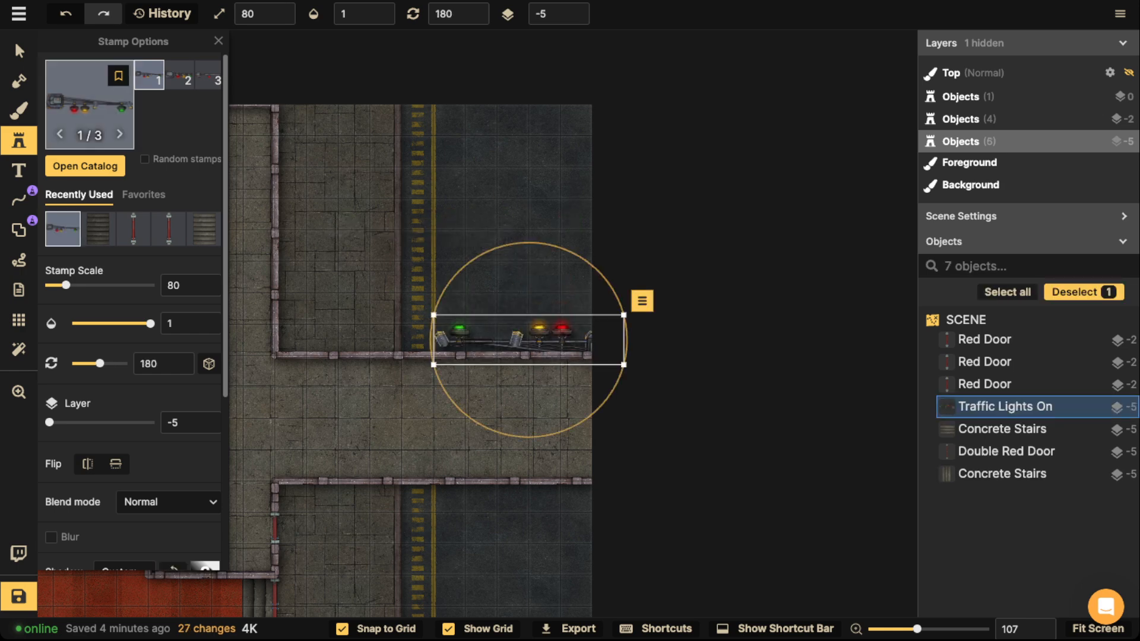
# Nudge the traffic lights down so their pole tucks under the walkway's upper wall.
pyautogui.press('v')
pyautogui.press('Down')
pyautogui.press('Down')
pyautogui.press('Down')
pyautogui.press('Down')
pyautogui.press('Down')
pyautogui.press('Down')
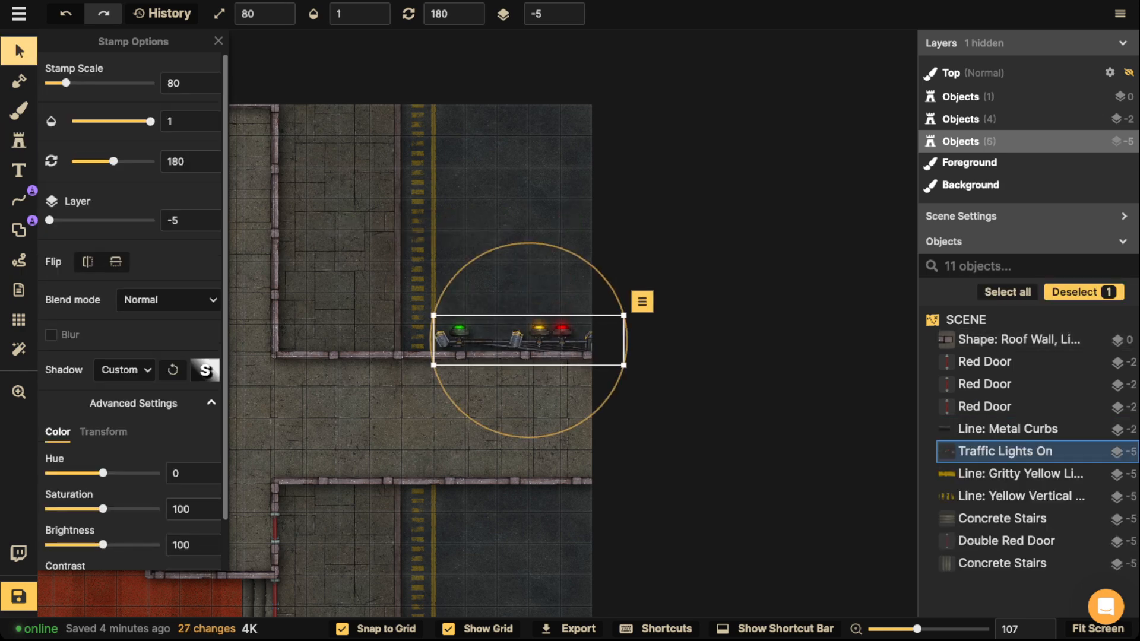
pyautogui.press('Down')
pyautogui.press('Down')
pyautogui.press('Down')
pyautogui.press('Down')
pyautogui.press('Down')
pyautogui.press('Down')
pyautogui.press('Down')
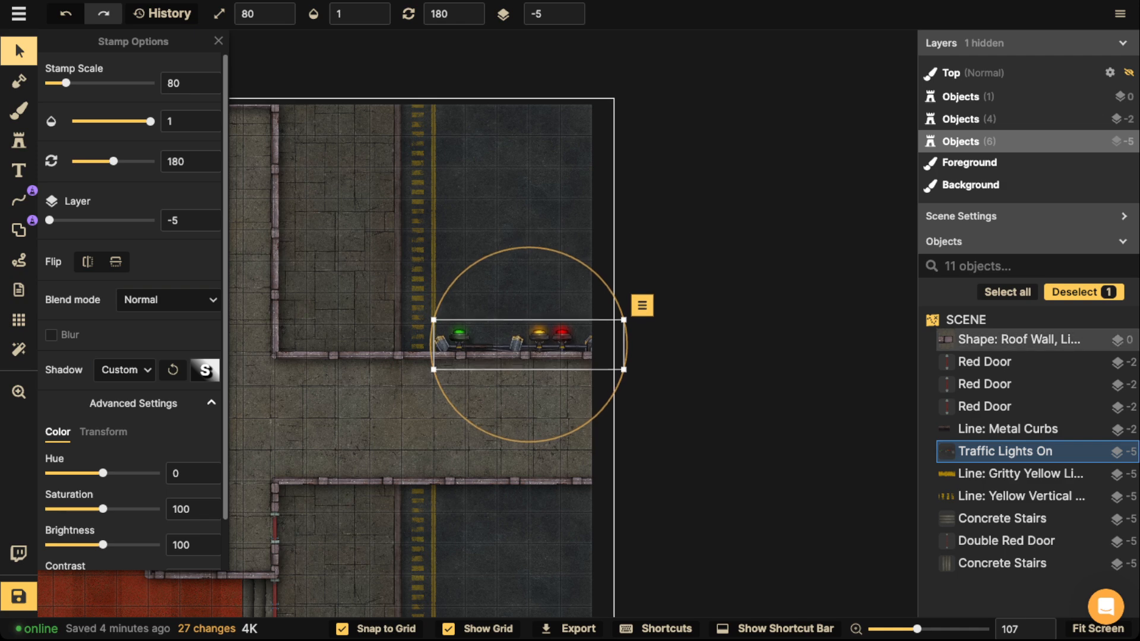
# Shift the traffic lights sideways along the walkway wall toward the map's right edge.
pyautogui.hotkey('shift', 'Right')
pyautogui.hotkey('shift', 'Right')
pyautogui.hotkey('shift', 'Right')
pyautogui.hotkey('shift', 'Right')
pyautogui.hotkey('shift', 'Right')
pyautogui.hotkey('shift', 'Right')
pyautogui.hotkey('shift', 'Right')
pyautogui.hotkey('shift', 'Right')
pyautogui.hotkey('shift', 'Right')
pyautogui.hotkey('shift', 'Right')
pyautogui.hotkey('shift', 'Right')
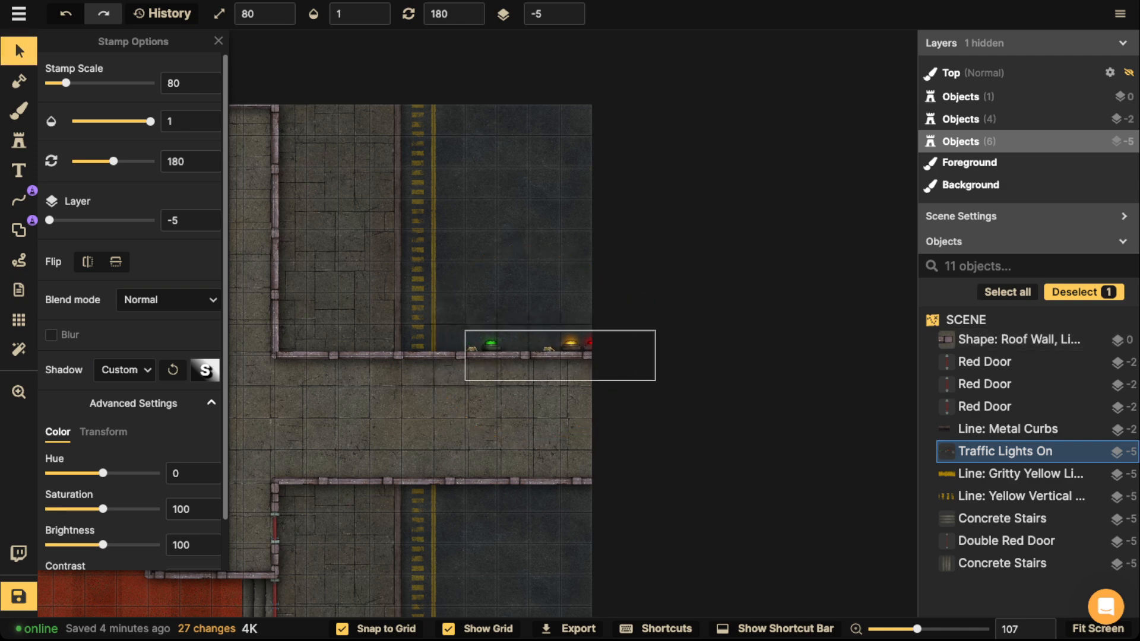
pyautogui.hotkey('shift', 'Left')
pyautogui.hotkey('shift', 'Left')
pyautogui.hotkey('shift', 'Left')
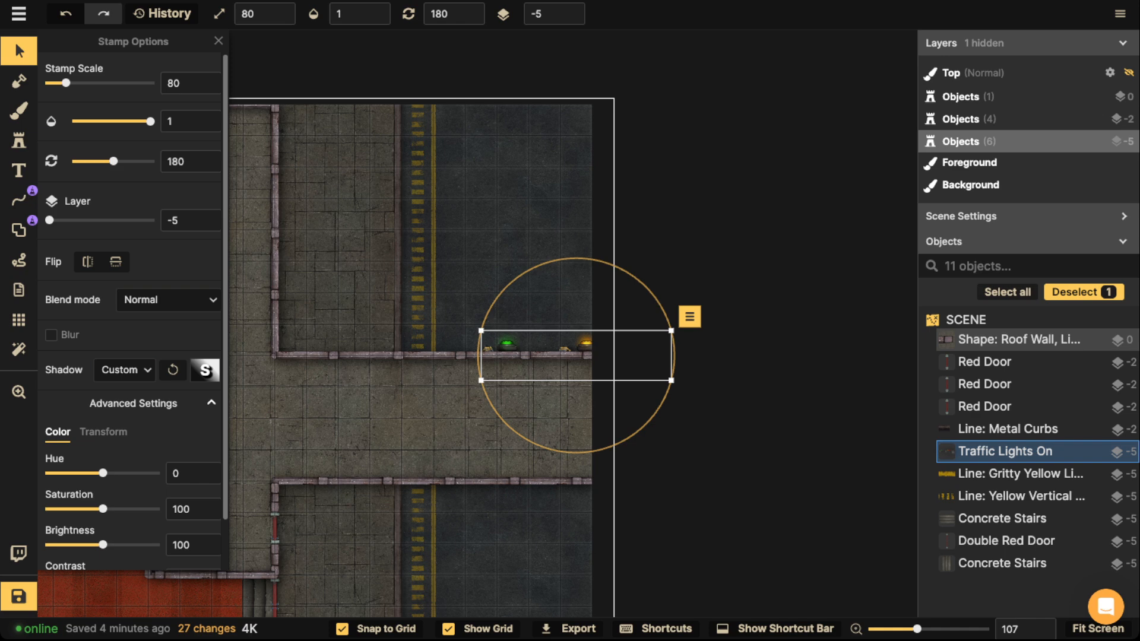
# Set the traffic lights' layer to -3.
pyautogui.click(570, 9)
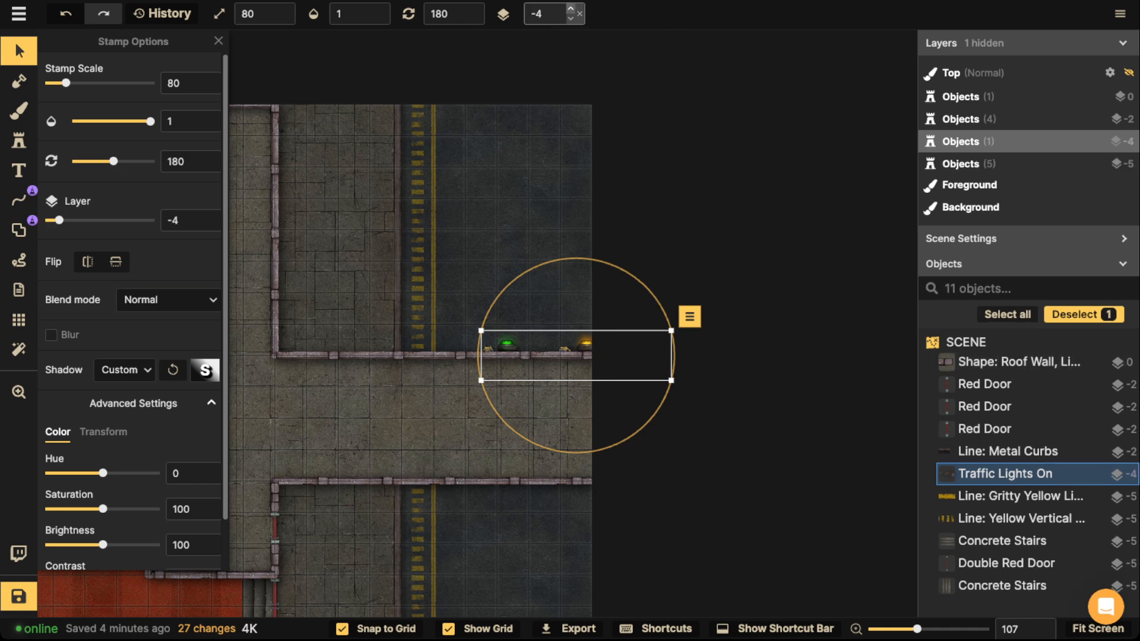
pyautogui.click(570, 9)
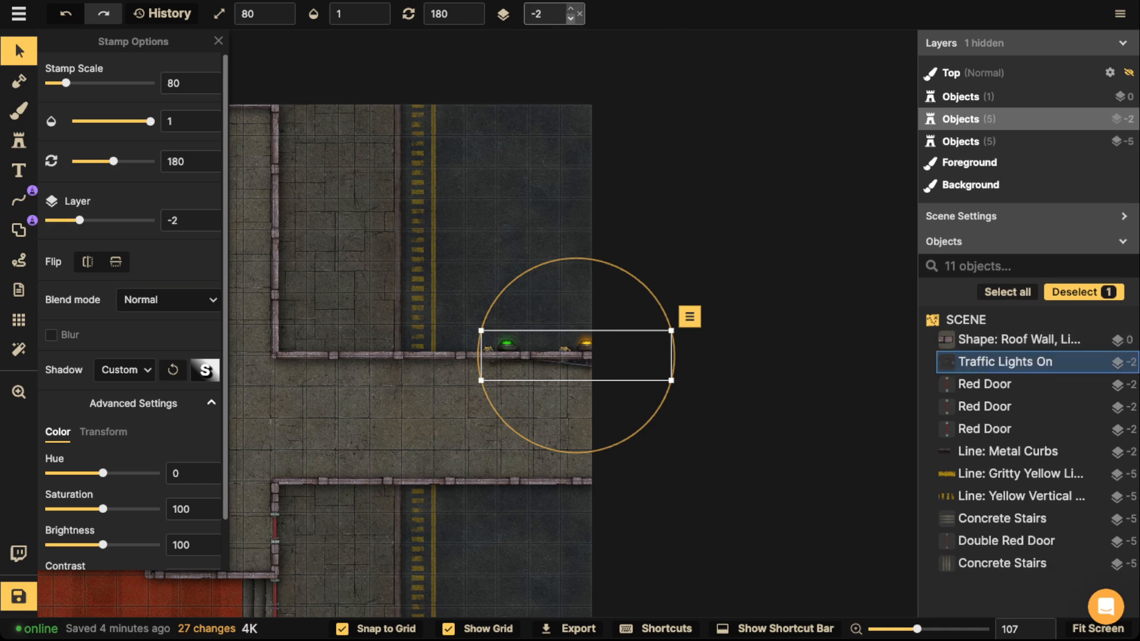
pyautogui.click(571, 19)
# Find the Taxi On stamp by searching for "car", place it at 90 scale on the upper road, and put it on layer -5.
pyautogui.click(19, 141)
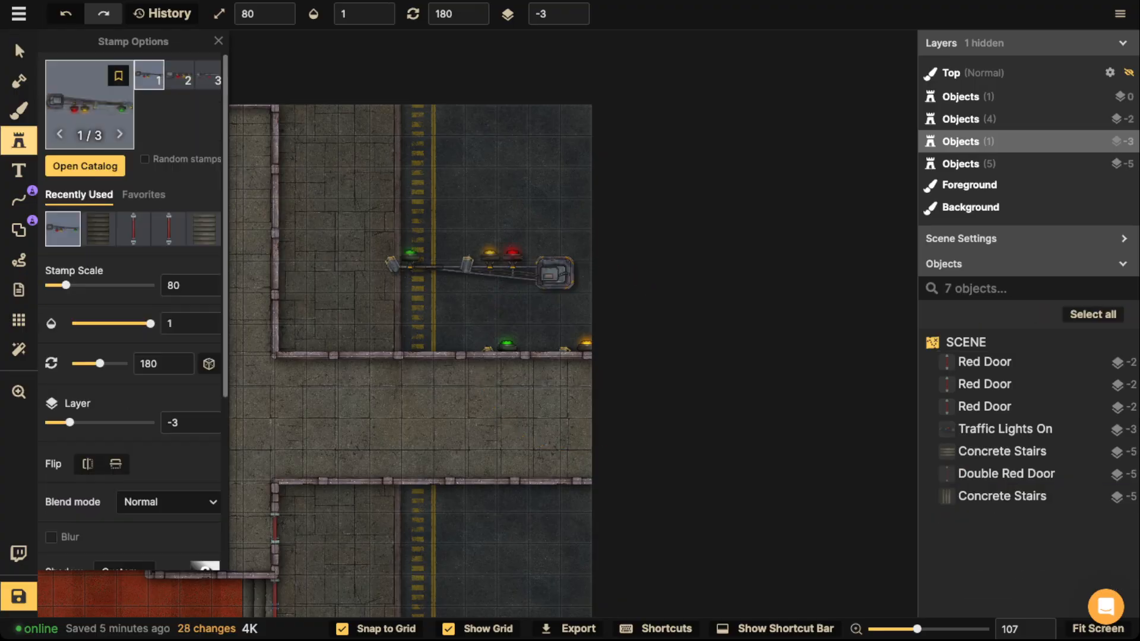
pyautogui.click(80, 206)
pyautogui.write('car')
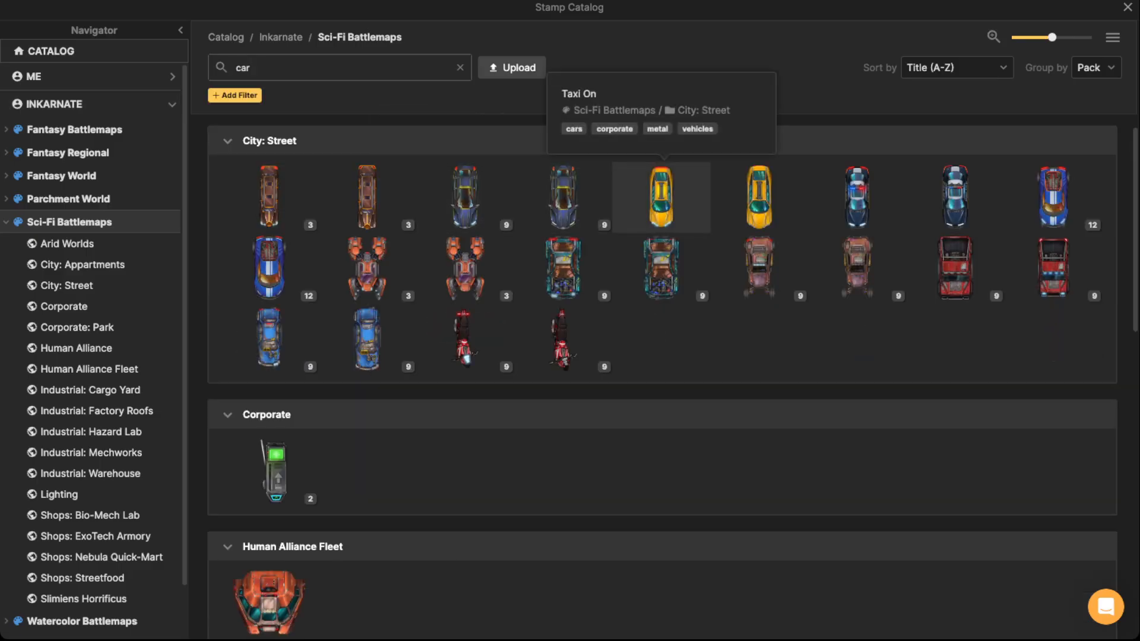
pyautogui.click(660, 196)
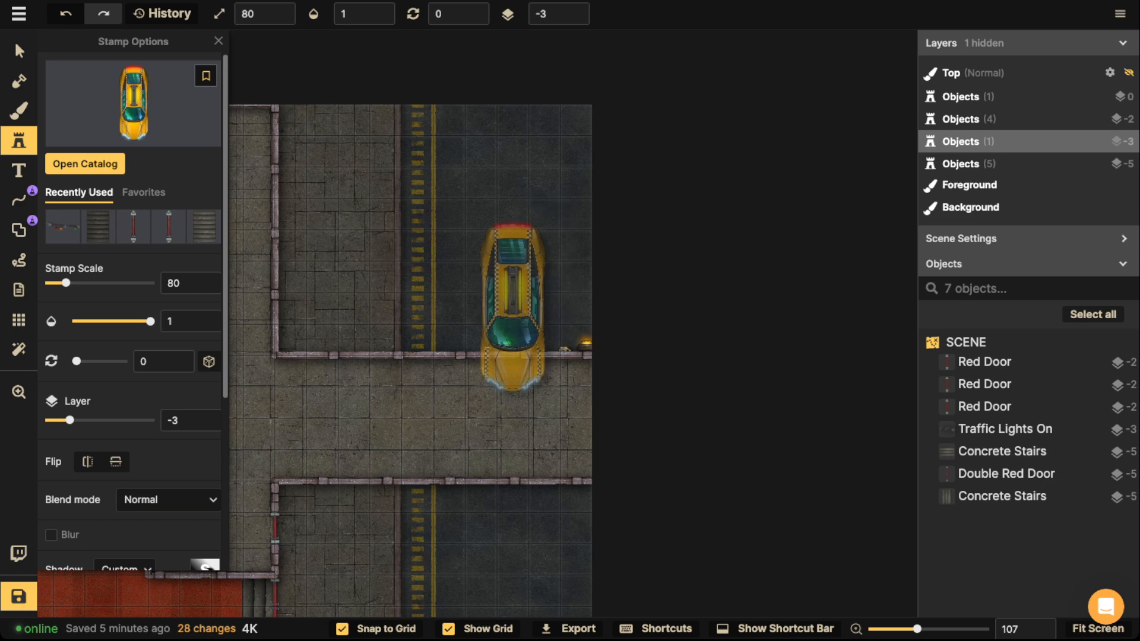
pyautogui.scroll(1, 513, 306)
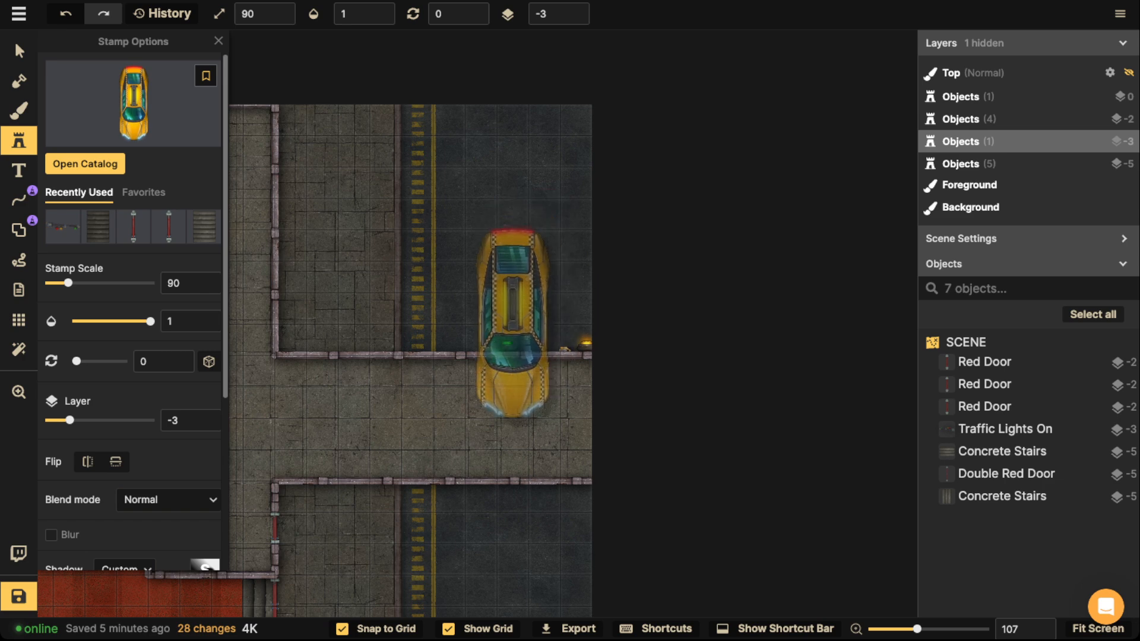
pyautogui.click(513, 323)
pyautogui.click(575, 18)
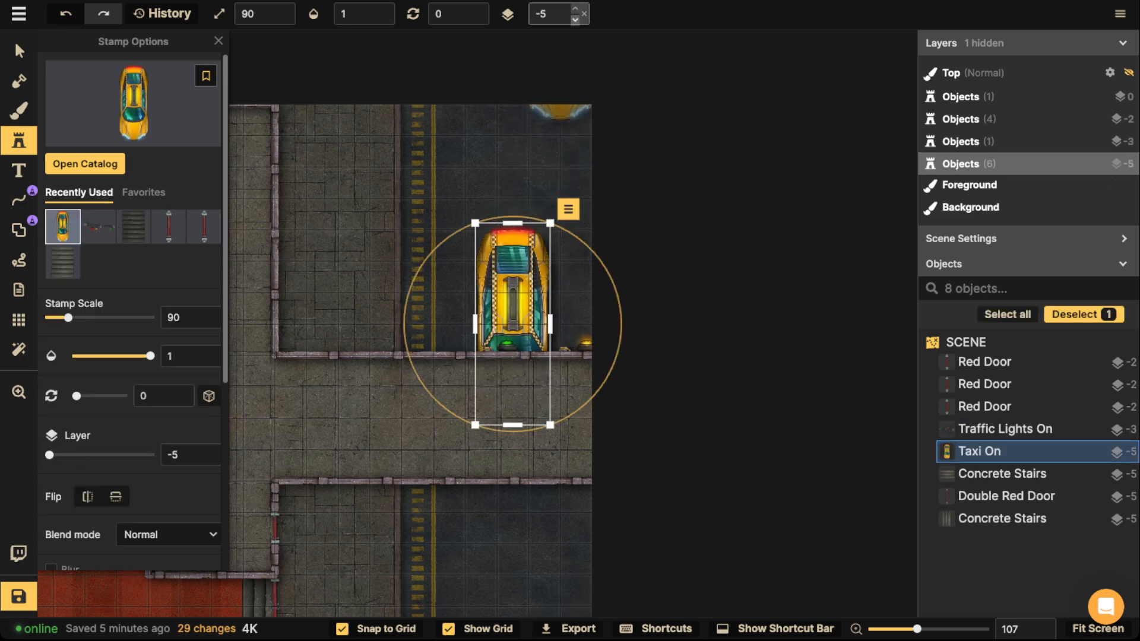
pyautogui.press('Left')
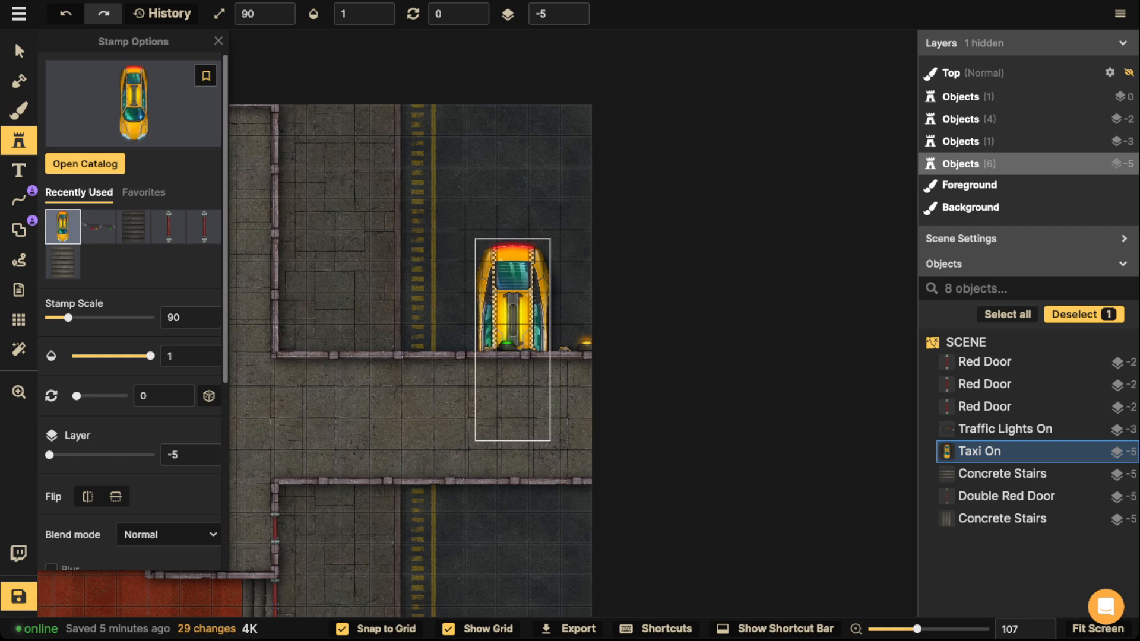
pyautogui.press('Down')
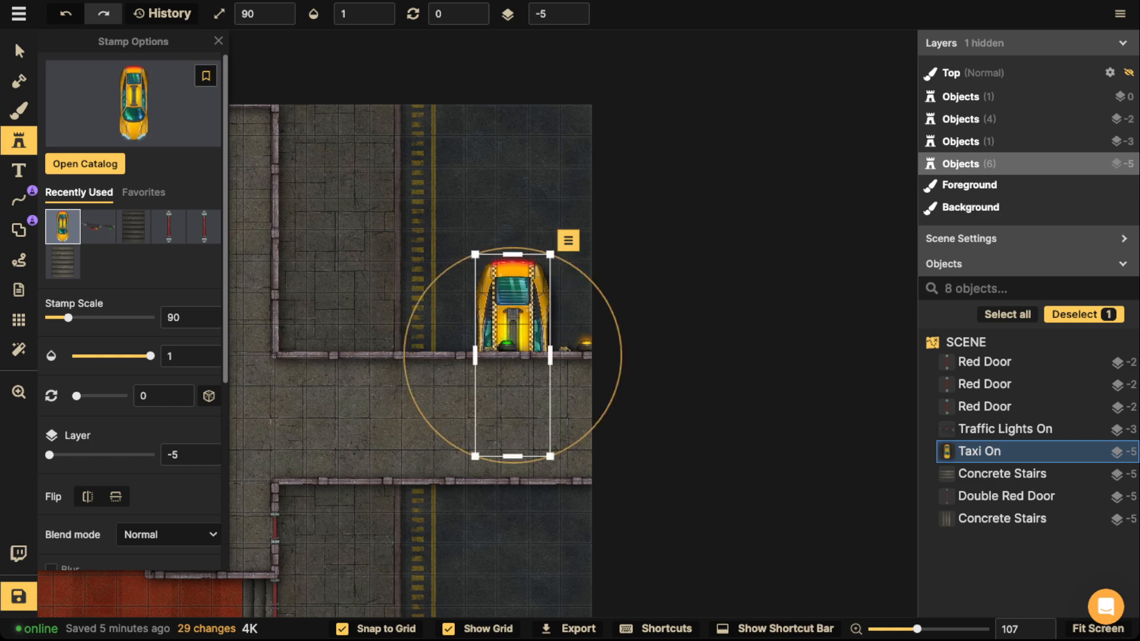
pyautogui.press('Escape')
# Move the taxi to the road below the walkway, with only its front half sticking out from under the wall.
pyautogui.scroll(-4, 510, 285)
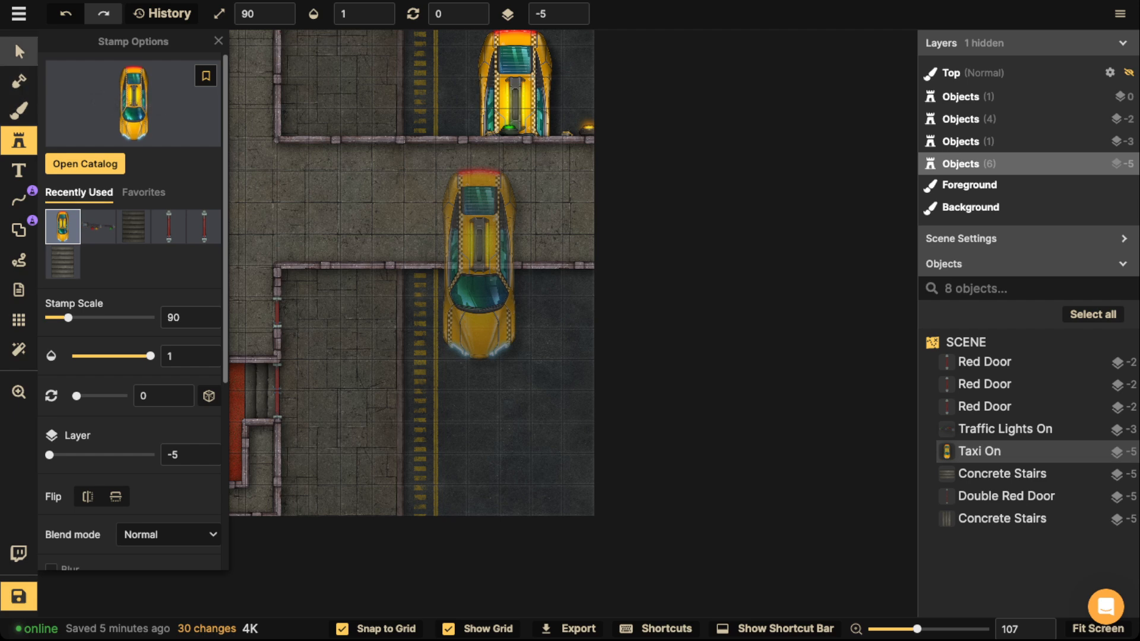
pyautogui.click(19, 50)
pyautogui.moveTo(514, 84); pyautogui.dragTo(562, 352)
pyautogui.scroll(-2, 515, 257)
pyautogui.press('space')
pyautogui.moveTo(562, 390); pyautogui.dragTo(557, 333)
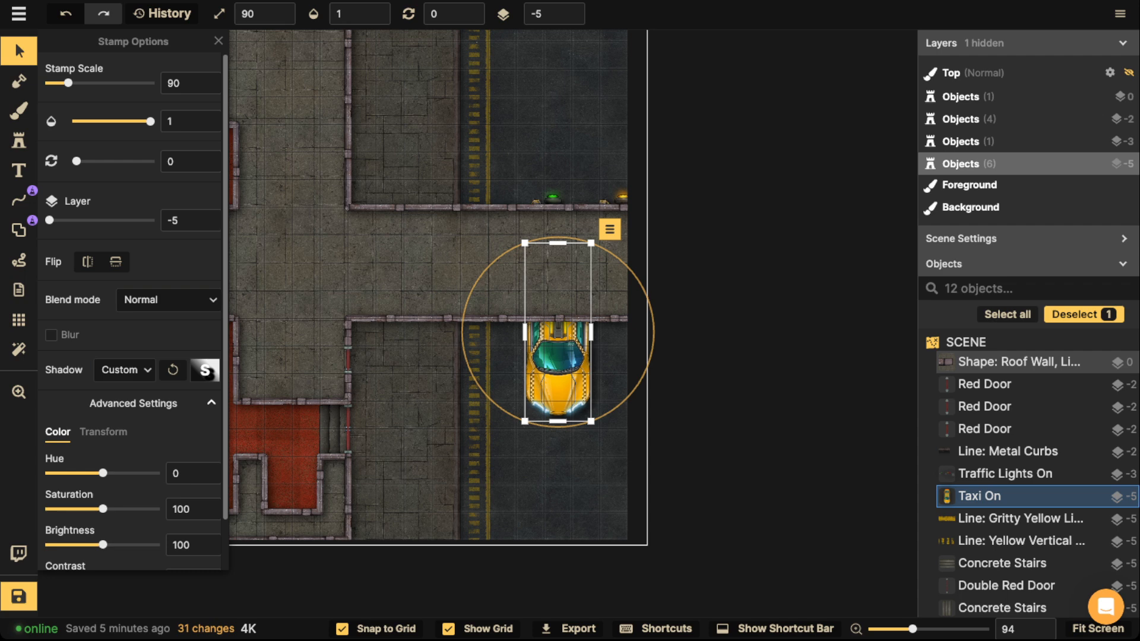
# Reduce the taxi's brightness to 77.
pyautogui.moveTo(103, 545); pyautogui.dragTo(90, 545)
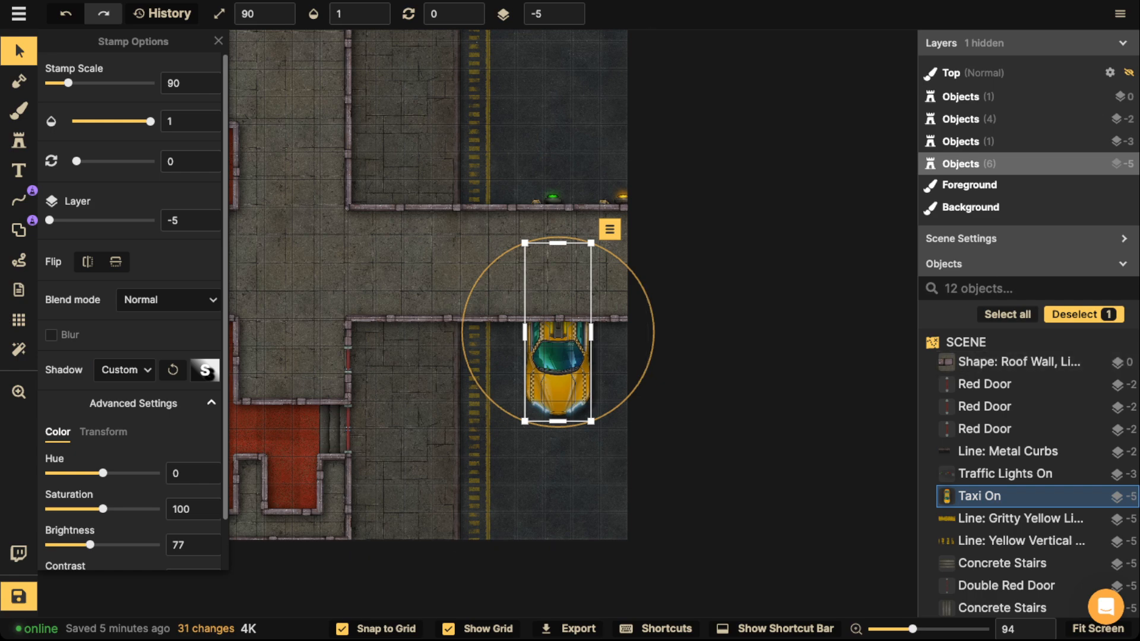
pyautogui.scroll(2, 347, 273)
pyautogui.moveTo(347, 273); pyautogui.dragTo(526, 247)
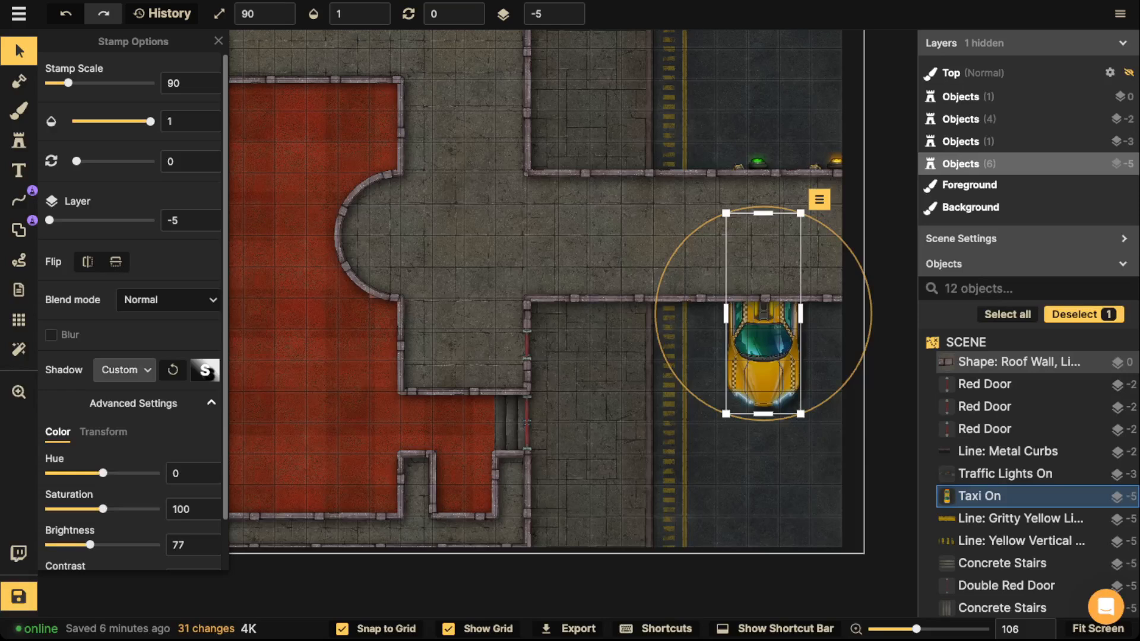
# Review the taxi's shadow type and its custom shadow settings.
pyautogui.click(126, 371)
pyautogui.click(174, 443)
pyautogui.click(126, 370)
pyautogui.click(177, 483)
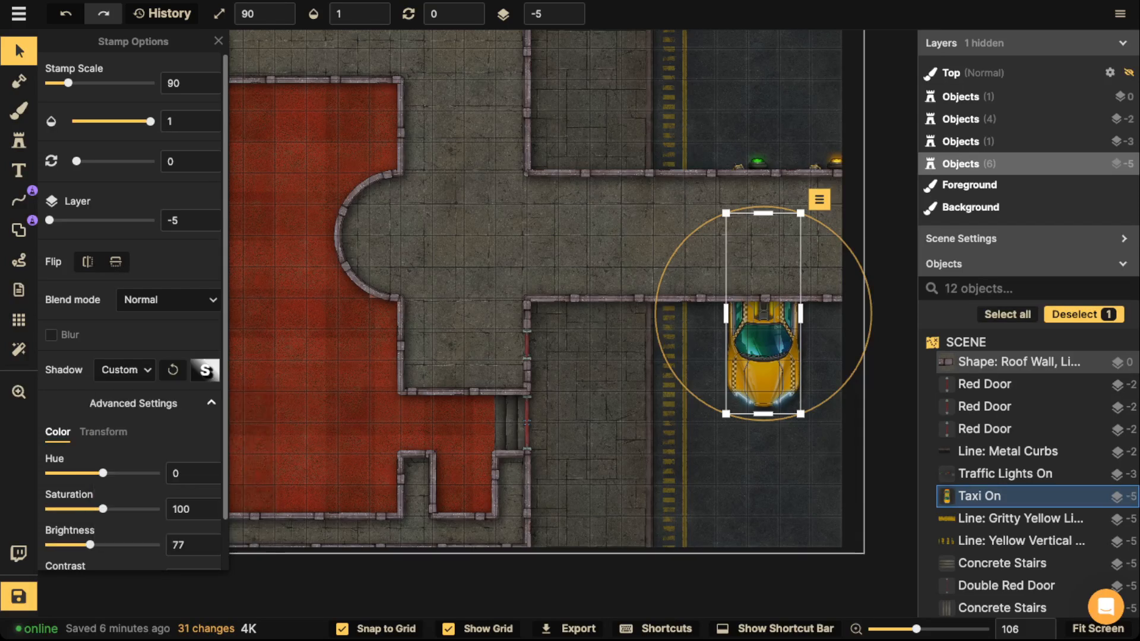
pyautogui.click(205, 370)
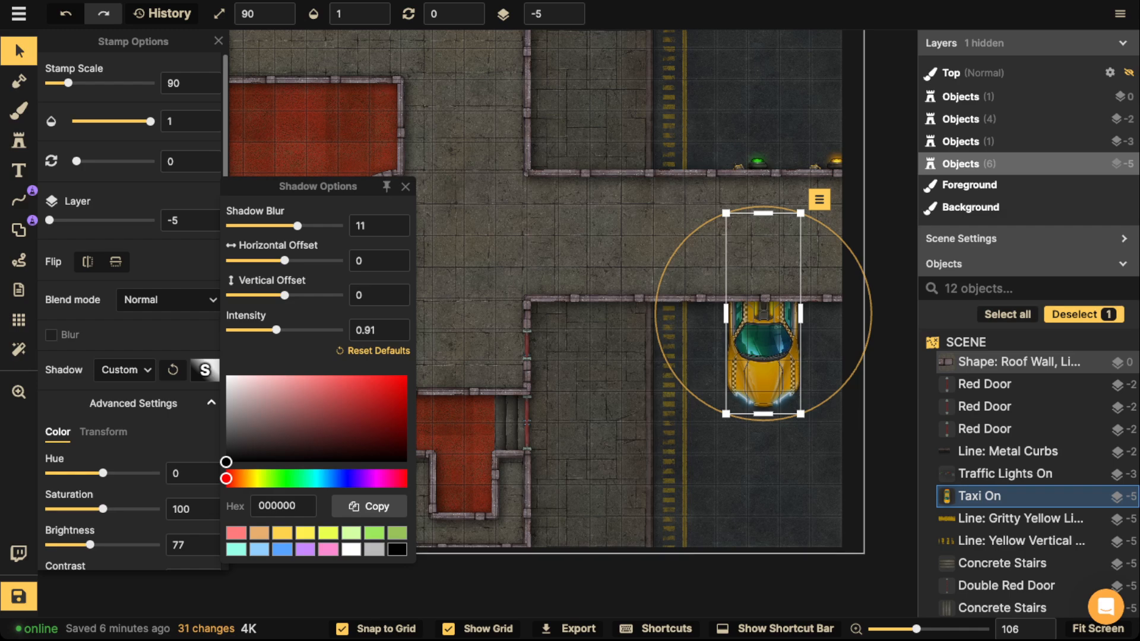
pyautogui.click(405, 187)
# Brush the red floor texture onto the background of the bar floor beside the curved wall.
pyautogui.press('space')
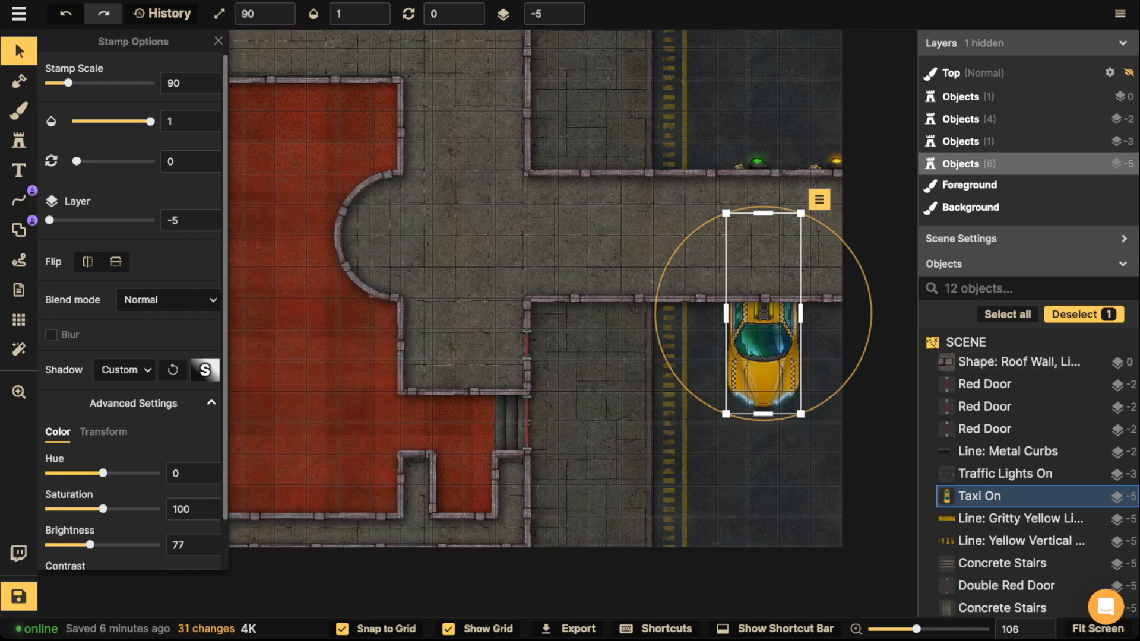
pyautogui.scroll(-1, 471, 276)
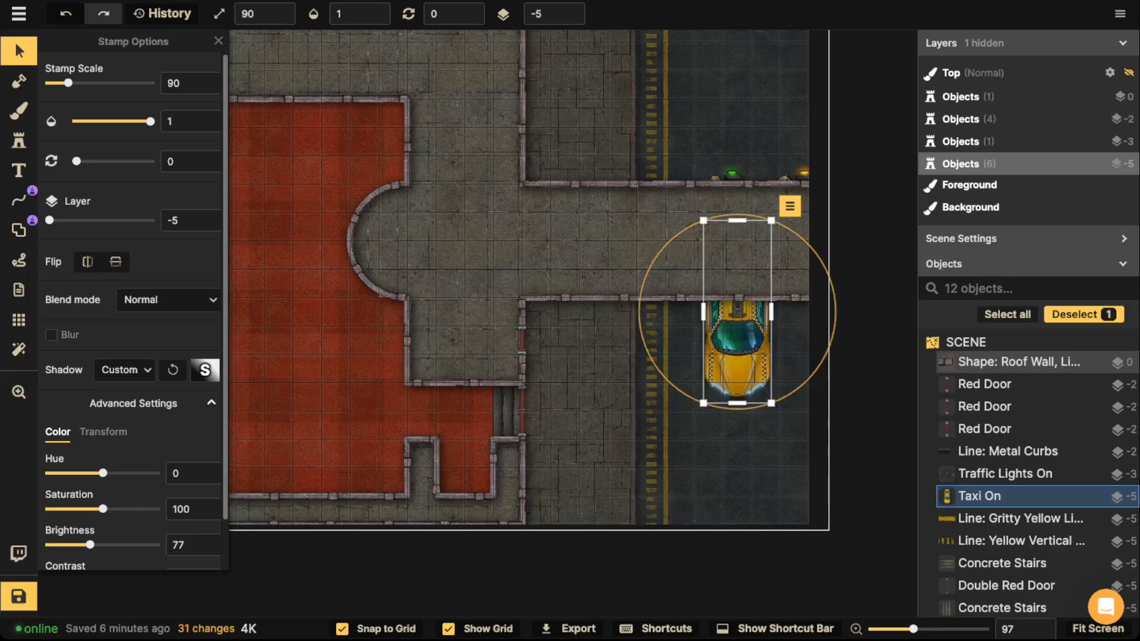
pyautogui.press('b')
pyautogui.scroll(1, 320, 297)
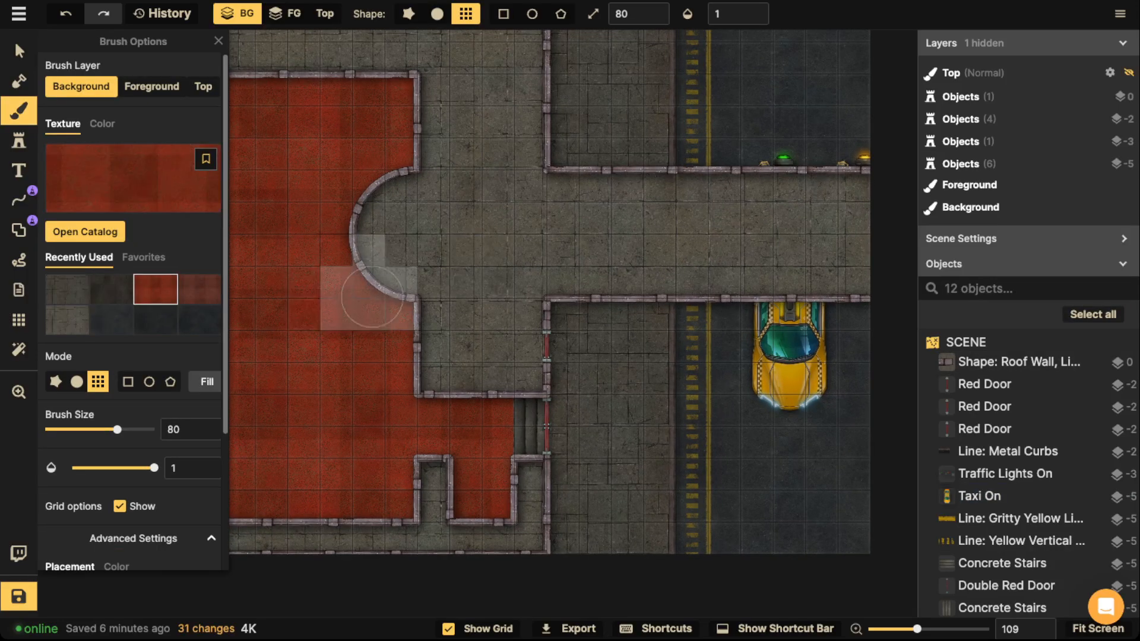
pyautogui.moveTo(372, 297)
pyautogui.mouseDown()
pyautogui.moveTo(378, 283)
pyautogui.moveTo(362, 302)
pyautogui.mouseUp()
pyautogui.press('space')
pyautogui.moveTo(349, 342); pyautogui.dragTo(614, 321)
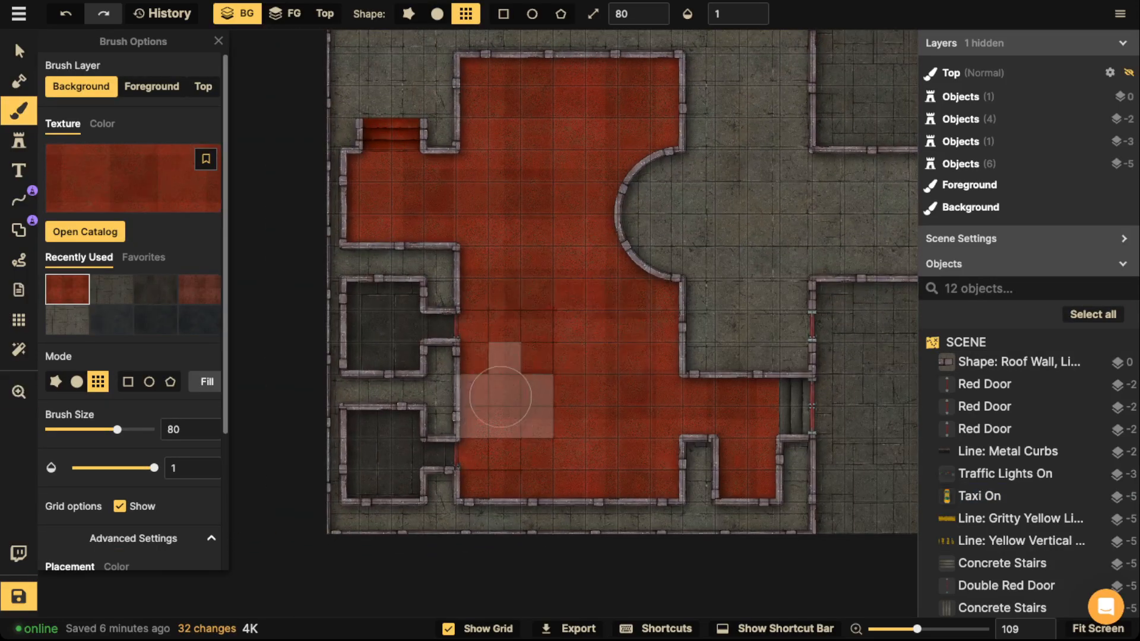
pyautogui.press('space')
pyautogui.moveTo(562, 135)
pyautogui.mouseDown()
pyautogui.moveTo(579, 158)
pyautogui.moveTo(553, 372)
pyautogui.moveTo(428, 300)
pyautogui.moveTo(459, 292)
pyautogui.moveTo(561, 365)
pyautogui.moveTo(440, 287)
pyautogui.moveTo(461, 303)
pyautogui.mouseUp()
pyautogui.scroll(-2, 461, 300)
pyautogui.press('space')
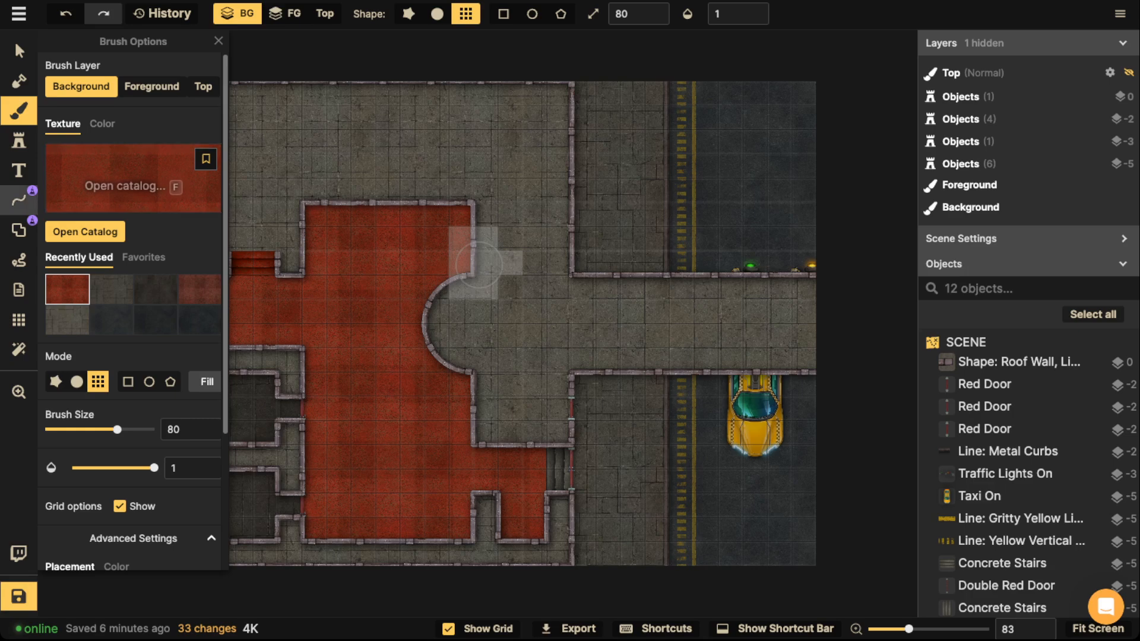
# Subtract an ellipse spanning the upper end of the bar room from the roof wall shape to round off that wall.
pyautogui.click(19, 230)
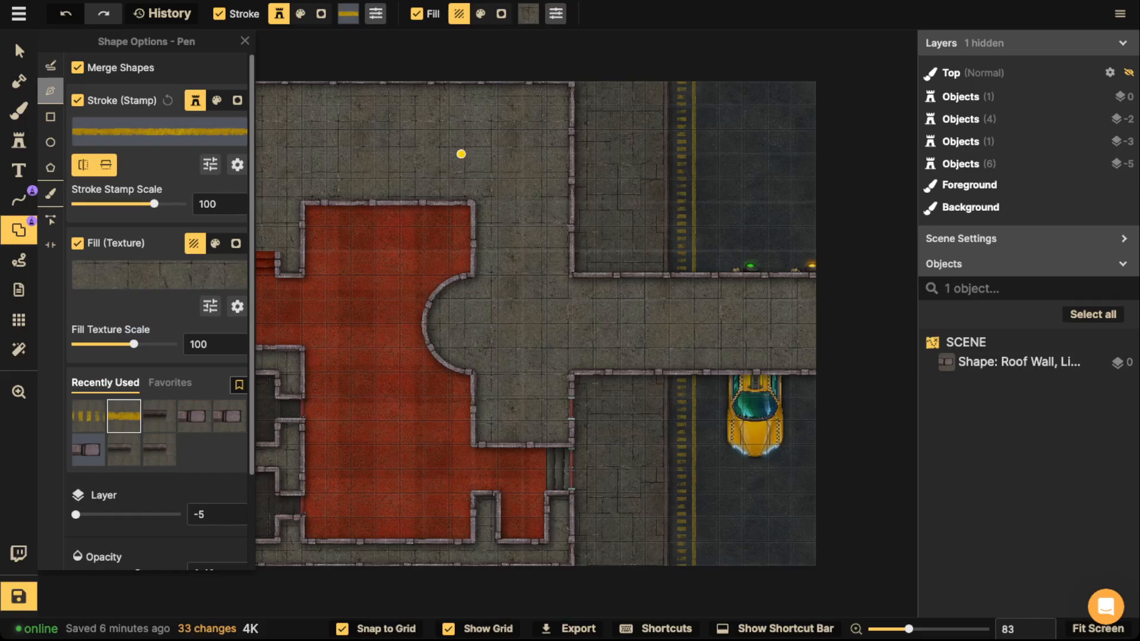
pyautogui.scroll(5, 460, 153)
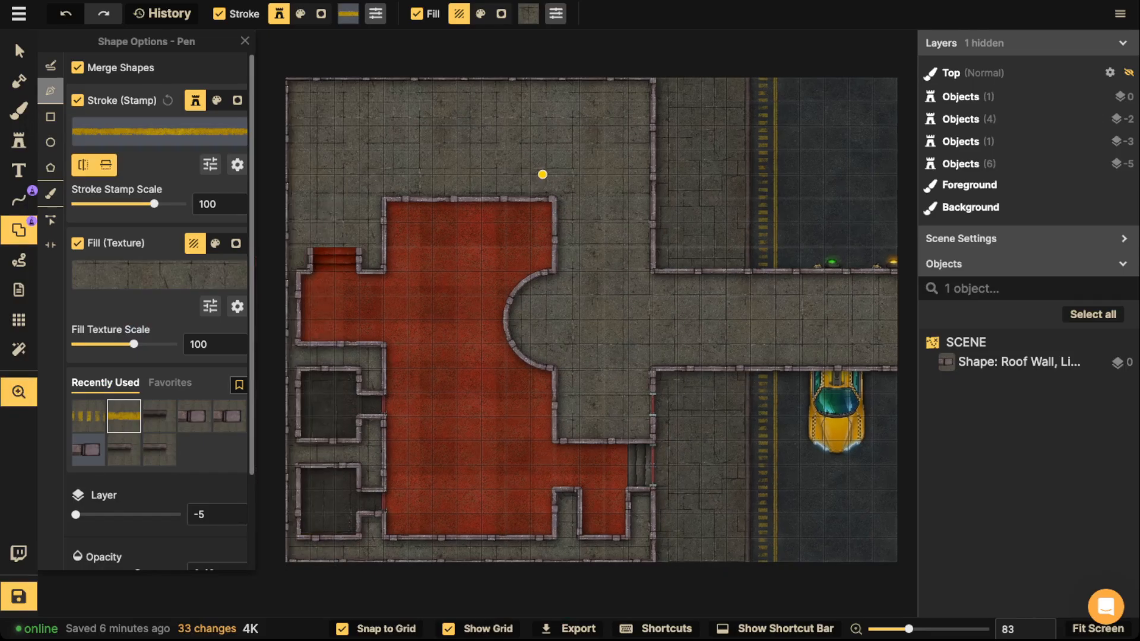
pyautogui.scroll(2, 489, 208)
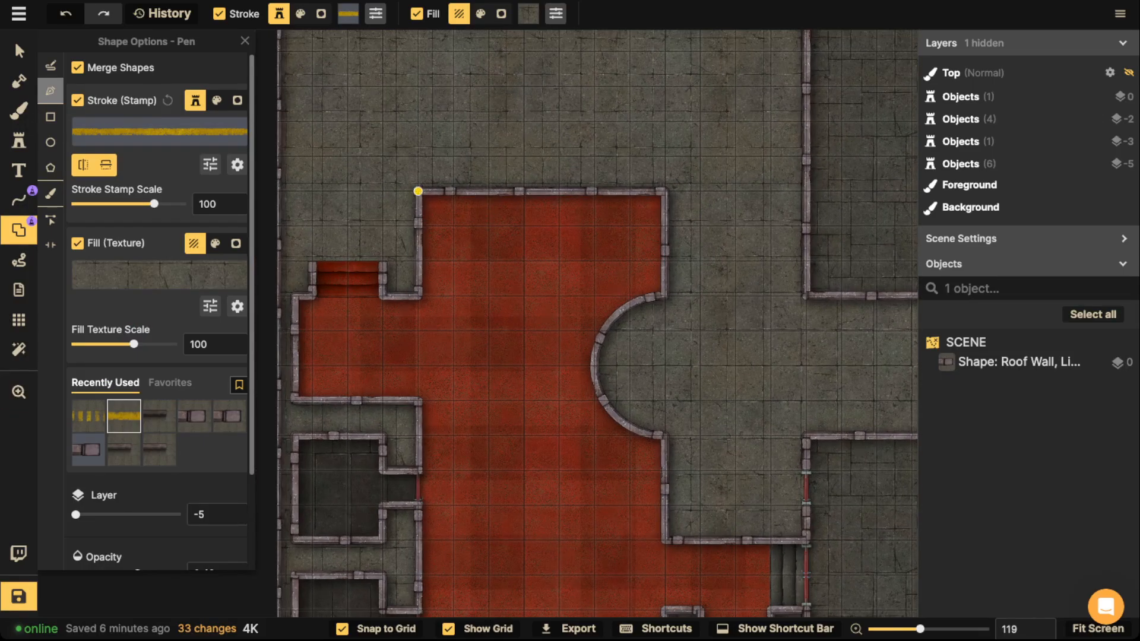
pyautogui.moveTo(488, 174); pyautogui.dragTo(475, 263)
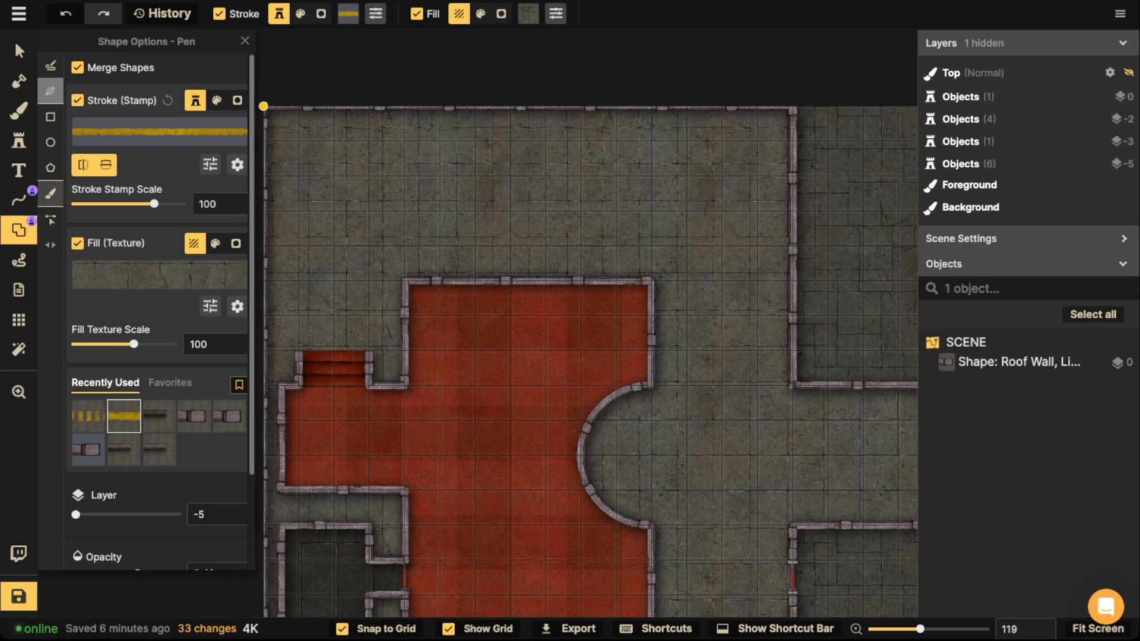
pyautogui.click(51, 141)
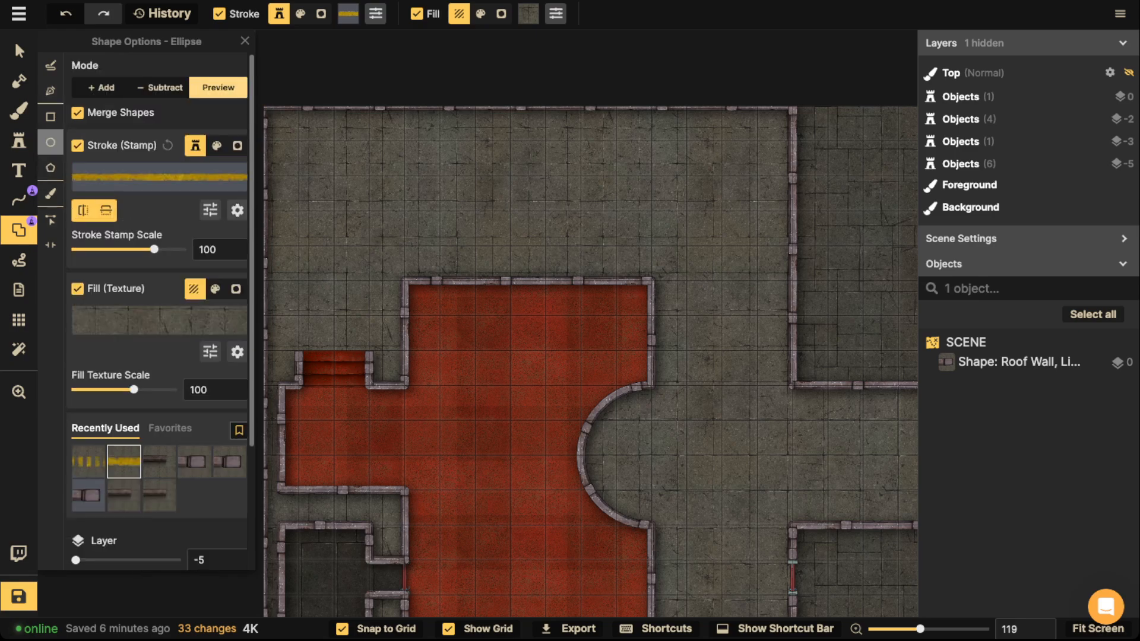
pyautogui.click(19, 52)
pyautogui.click(356, 196)
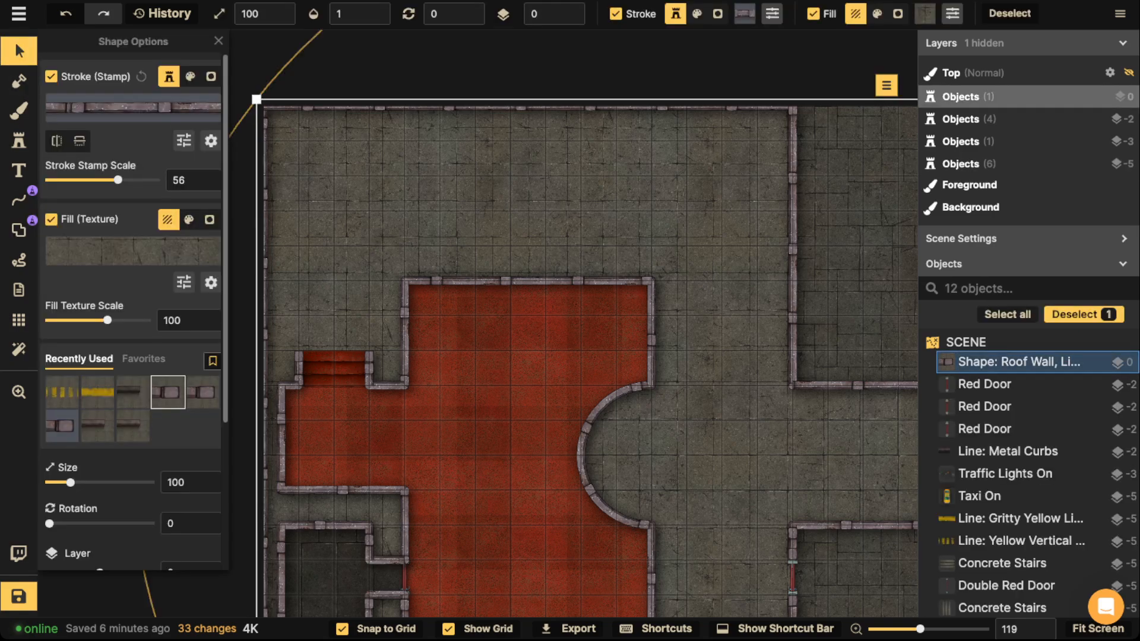
pyautogui.click(19, 230)
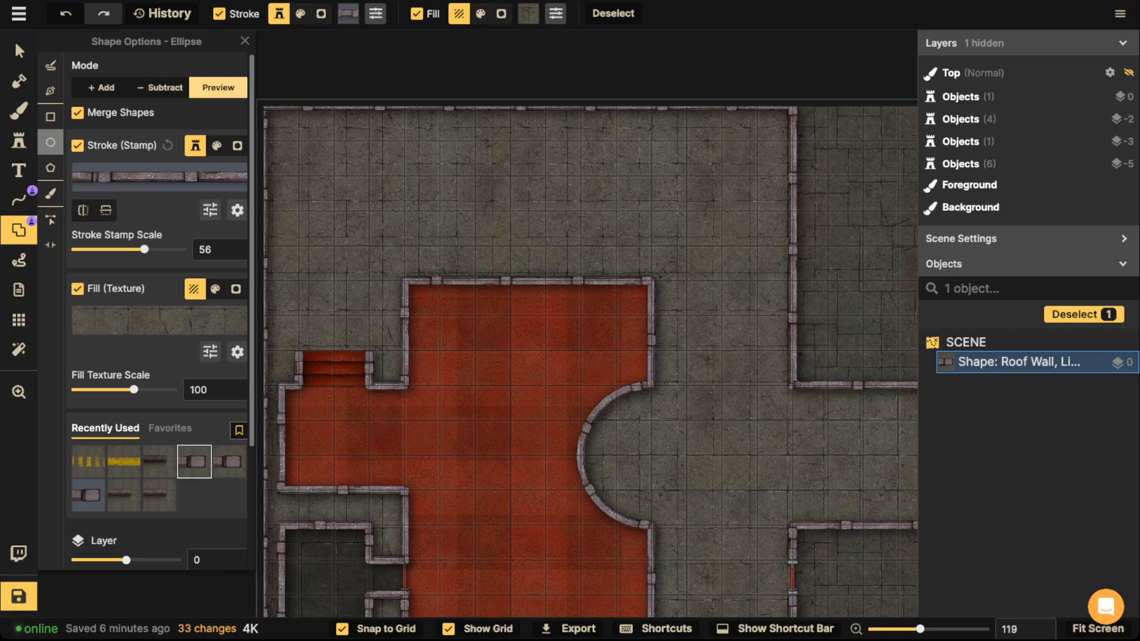
pyautogui.moveTo(404, 246); pyautogui.dragTo(651, 315)
pyautogui.moveTo(528, 246); pyautogui.dragTo(527, 228)
pyautogui.click(540, 342)
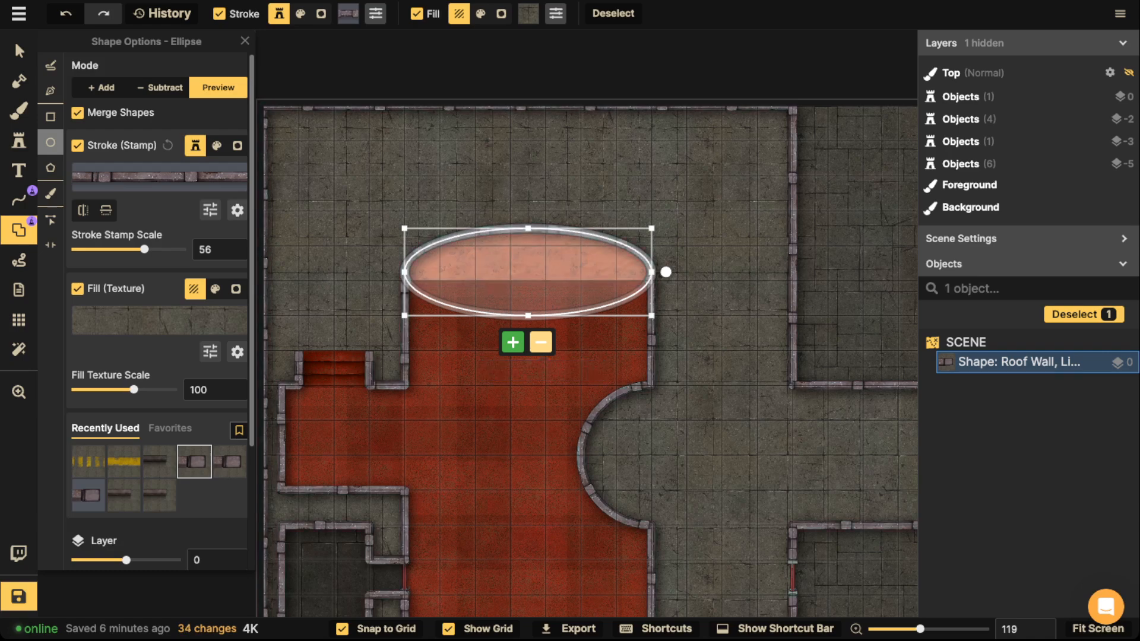
# Brush the red floor texture onto the background inside the rounded upper end of the bar room.
pyautogui.click(19, 111)
pyautogui.moveTo(457, 264)
pyautogui.mouseDown()
pyautogui.moveTo(586, 264)
pyautogui.moveTo(624, 276)
pyautogui.mouseUp()
pyautogui.moveTo(635, 326); pyautogui.dragTo(634, 328)
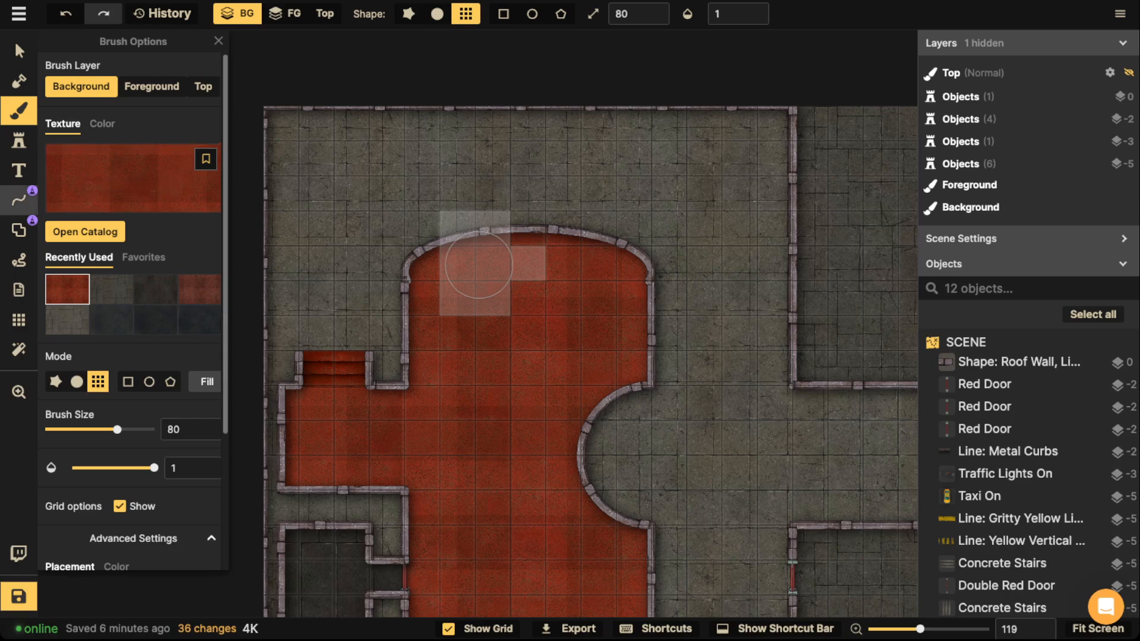
# Subtract a narrow rectangle over the crown of the rounded wall to form a flat-topped recess.
pyautogui.click(19, 230)
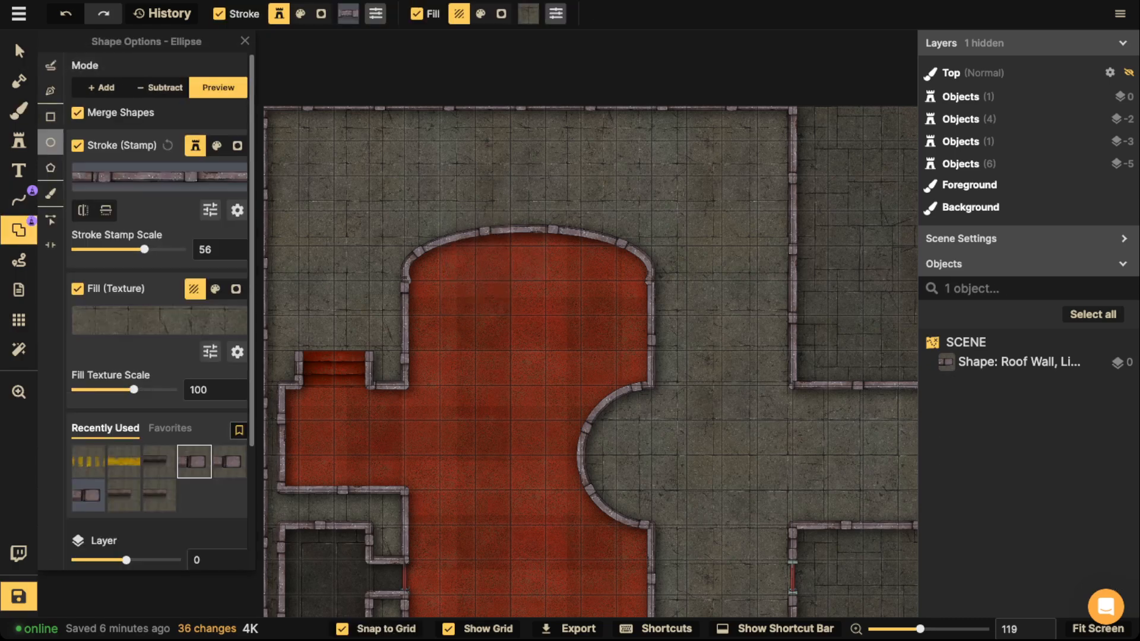
pyautogui.moveTo(439, 210); pyautogui.dragTo(616, 228)
pyautogui.click(51, 116)
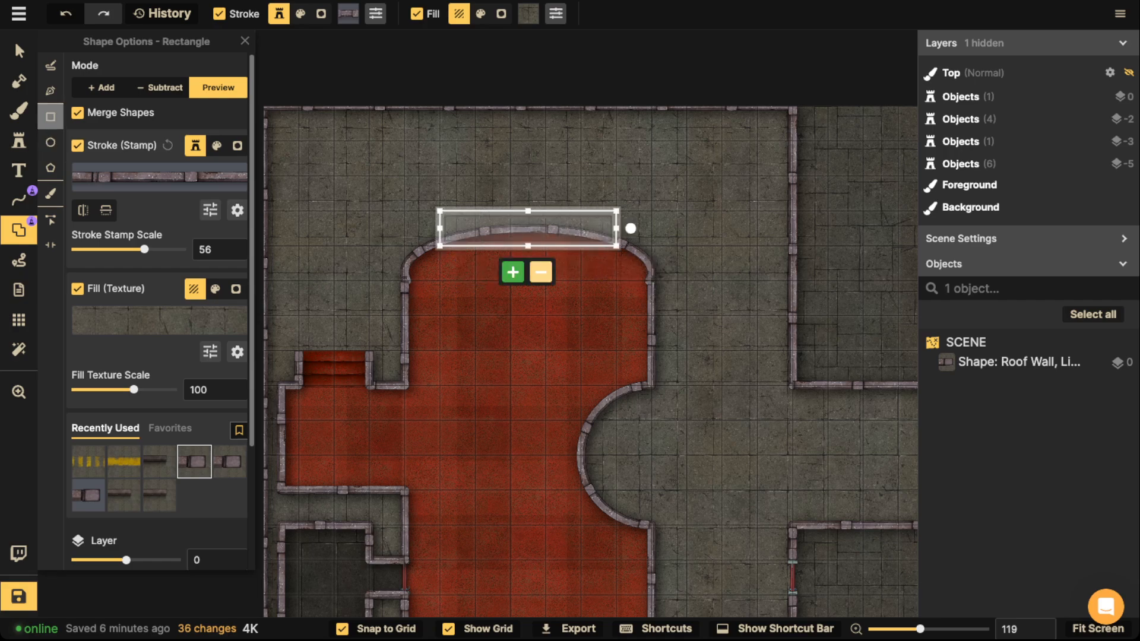
pyautogui.click(540, 272)
# Examine the reshaped bar walls and the surrounding layout up close and as a whole.
pyautogui.scroll(-2, 540, 272)
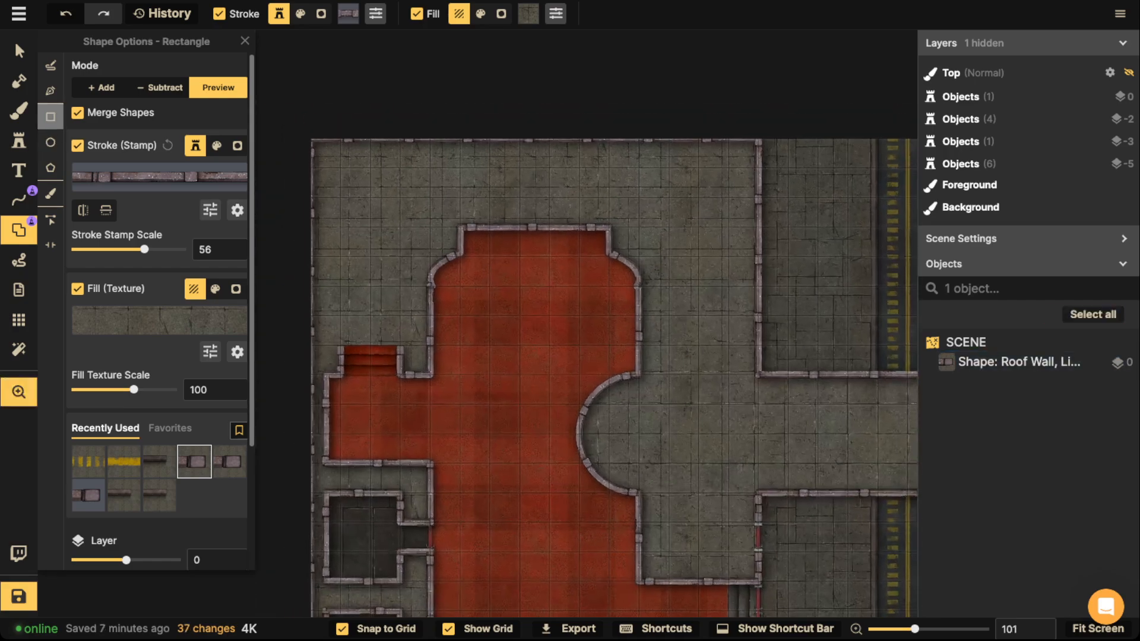
pyautogui.moveTo(540, 297); pyautogui.dragTo(528, 327)
pyautogui.moveTo(535, 386); pyautogui.dragTo(473, 206)
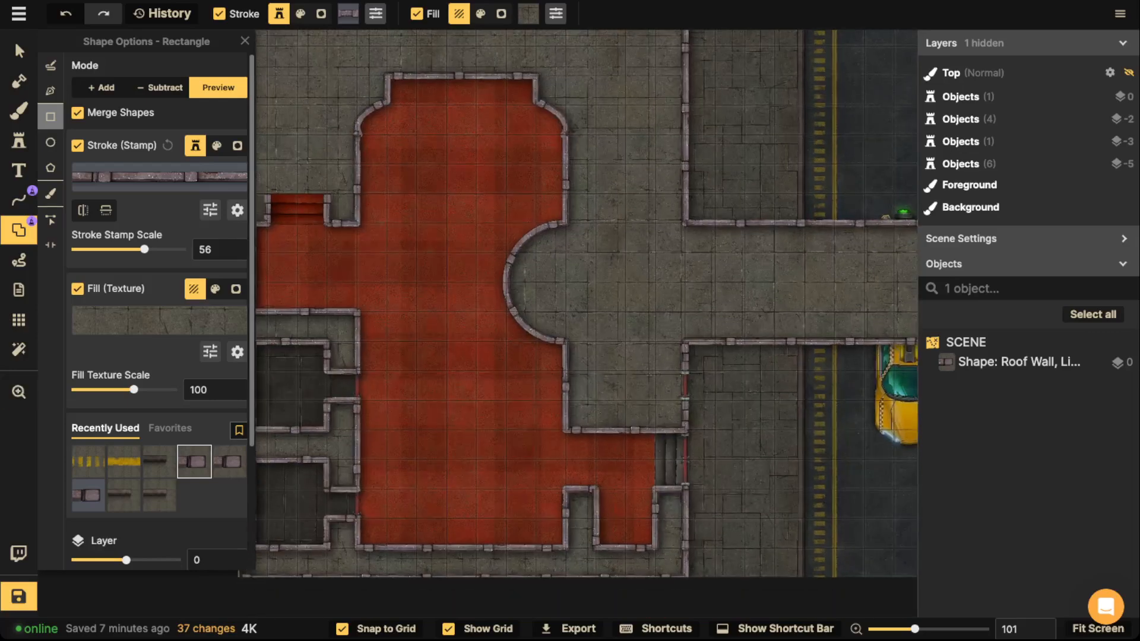
pyautogui.click(19, 141)
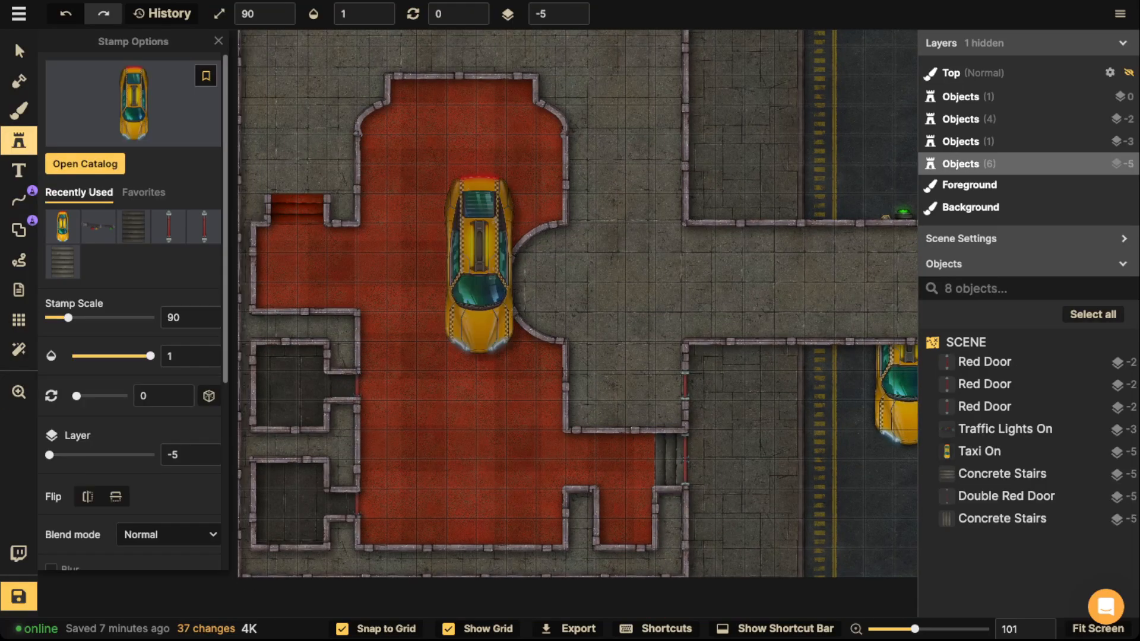
pyautogui.moveTo(297, 118); pyautogui.dragTo(367, 249)
pyautogui.click(19, 51)
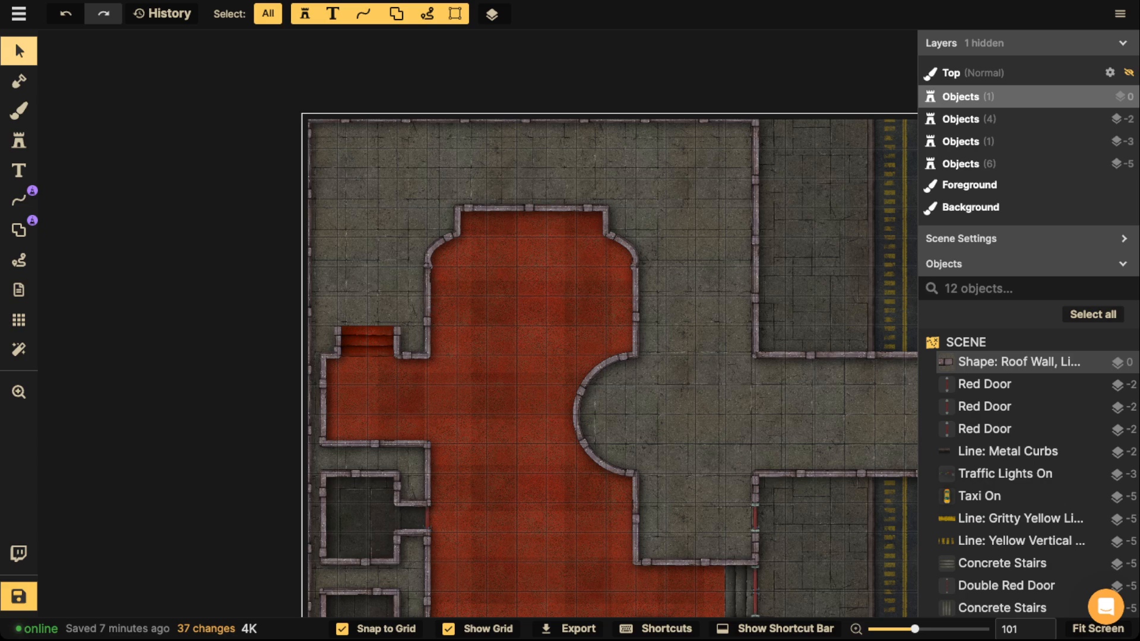
pyautogui.scroll(8, 390, 168)
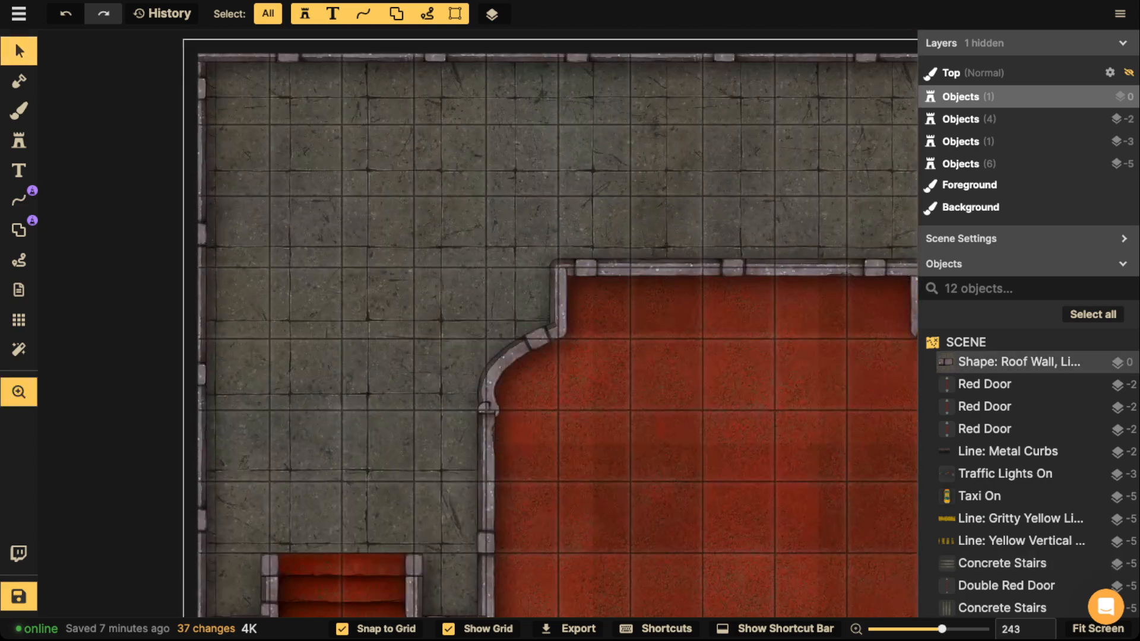
pyautogui.moveTo(390, 169); pyautogui.dragTo(95, 342)
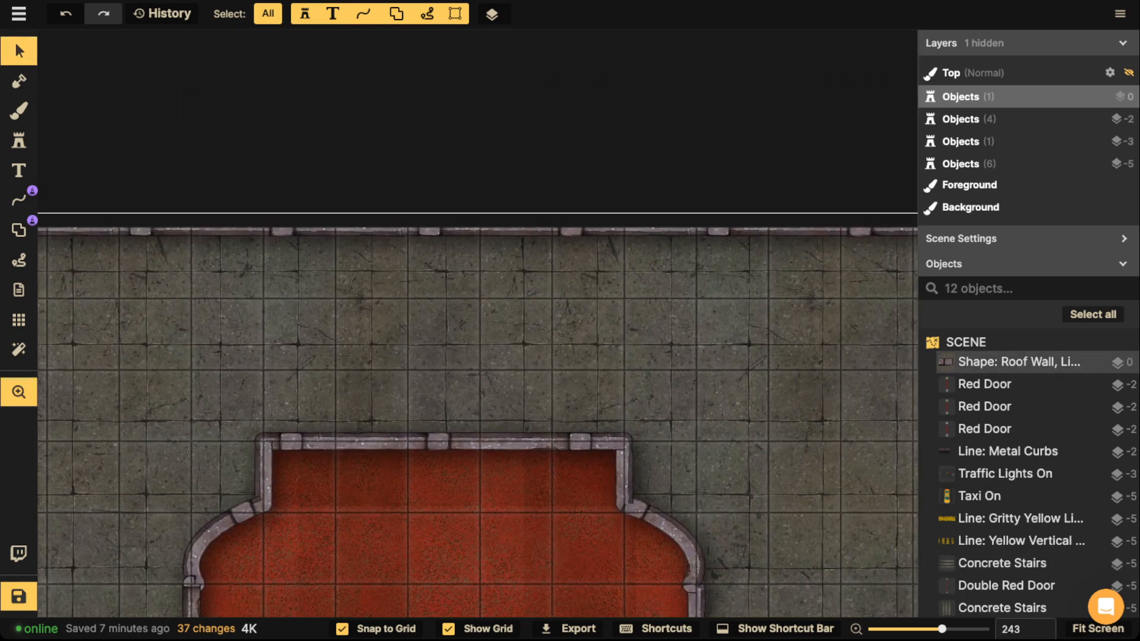
pyautogui.moveTo(712, 535); pyautogui.dragTo(443, 220)
pyautogui.scroll(-7, 606, 453)
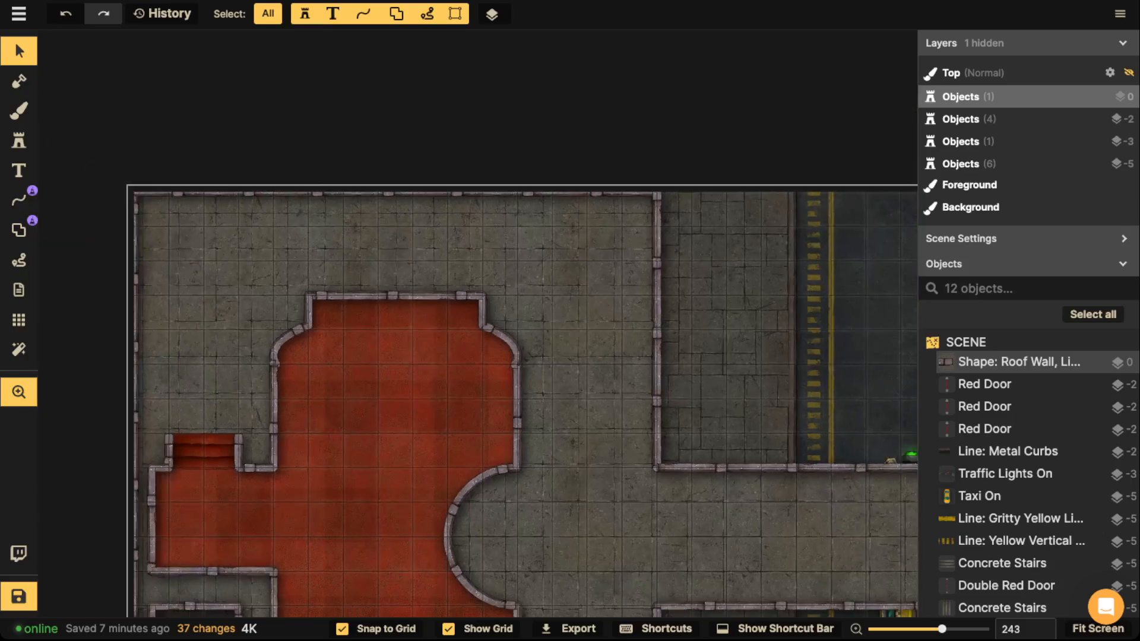
pyautogui.scroll(-5, 605, 453)
pyautogui.moveTo(605, 453); pyautogui.dragTo(596, 316)
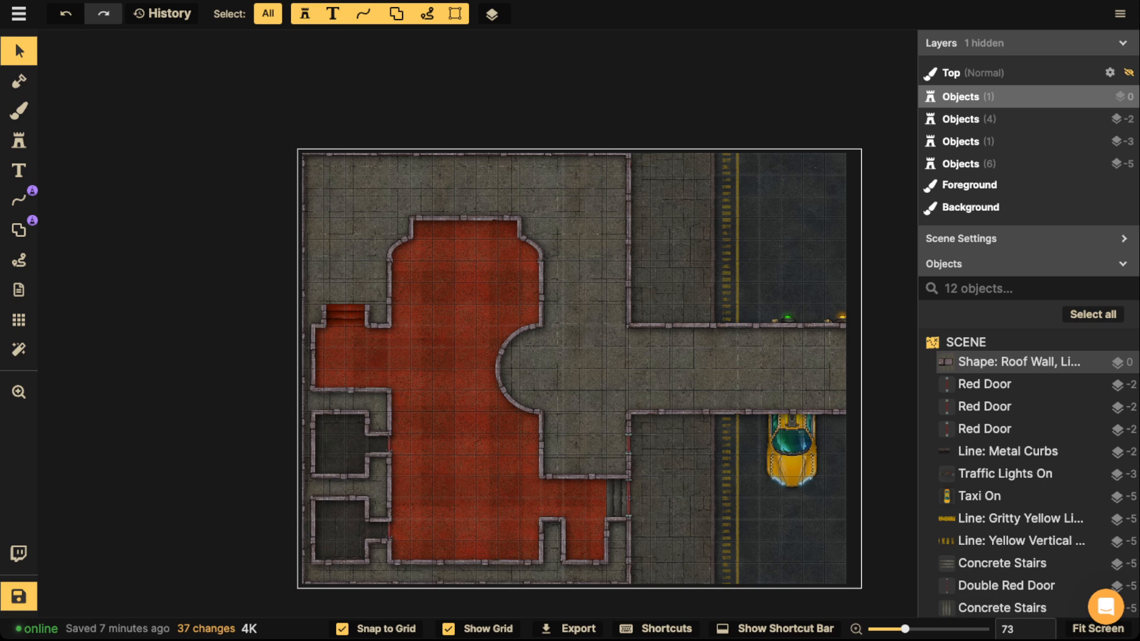
pyautogui.scroll(2, 607, 348)
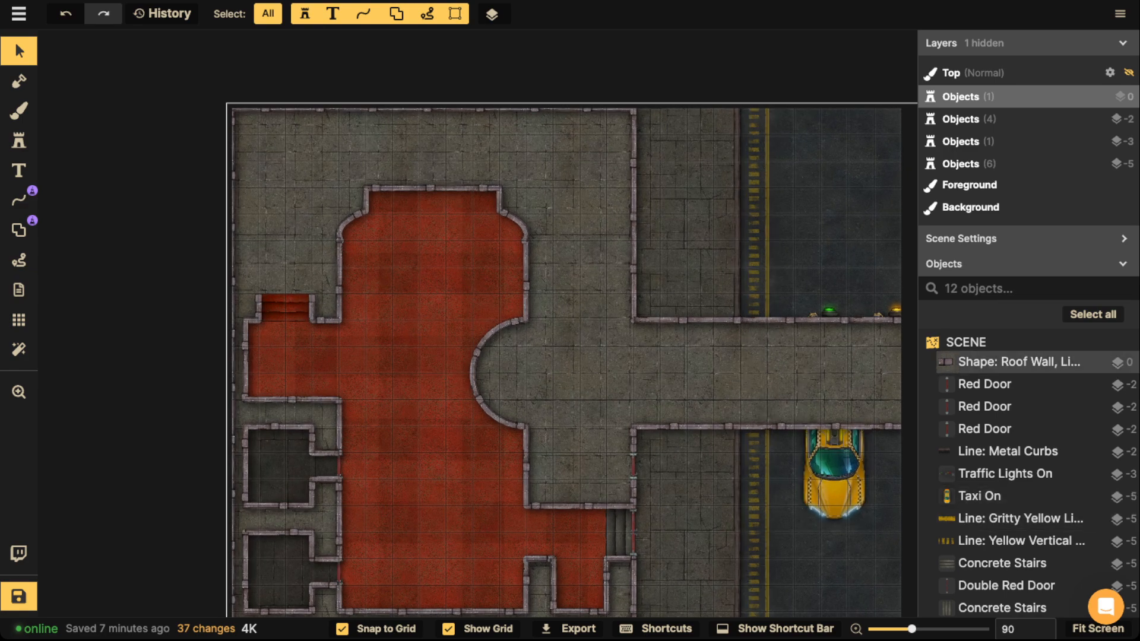
# Place a copy of the entrance's concrete stairs above the bar room's recess, rotated 90 degrees, and put it on layer 1.
pyautogui.click(1002, 608)
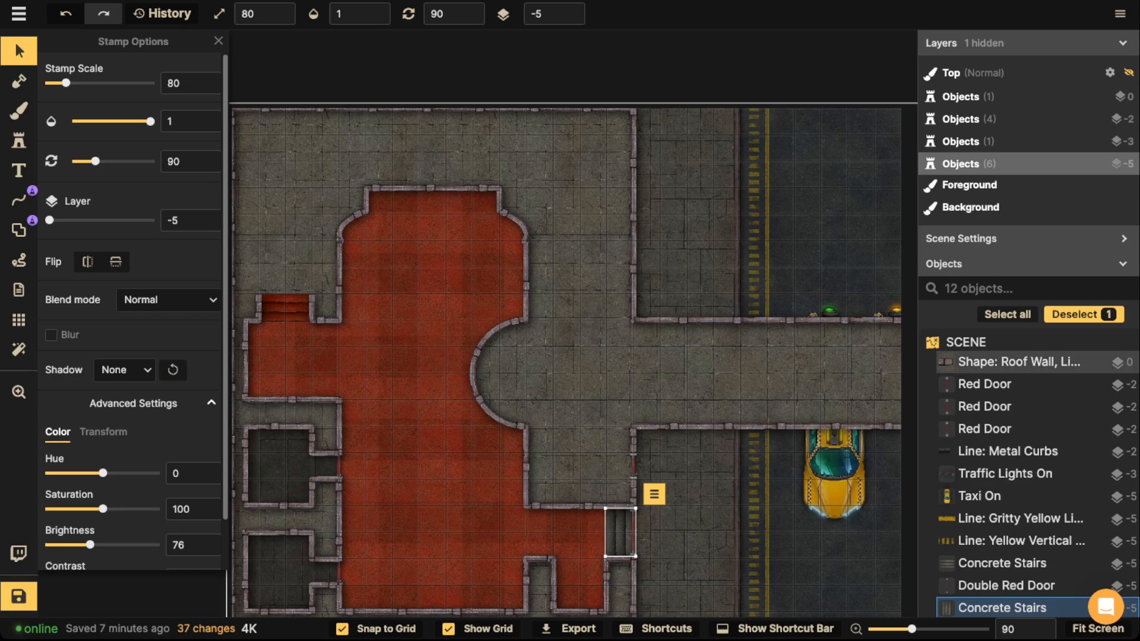
pyautogui.press('s')
pyautogui.scroll(2, 382, 151)
pyautogui.scroll(6, 423, 147)
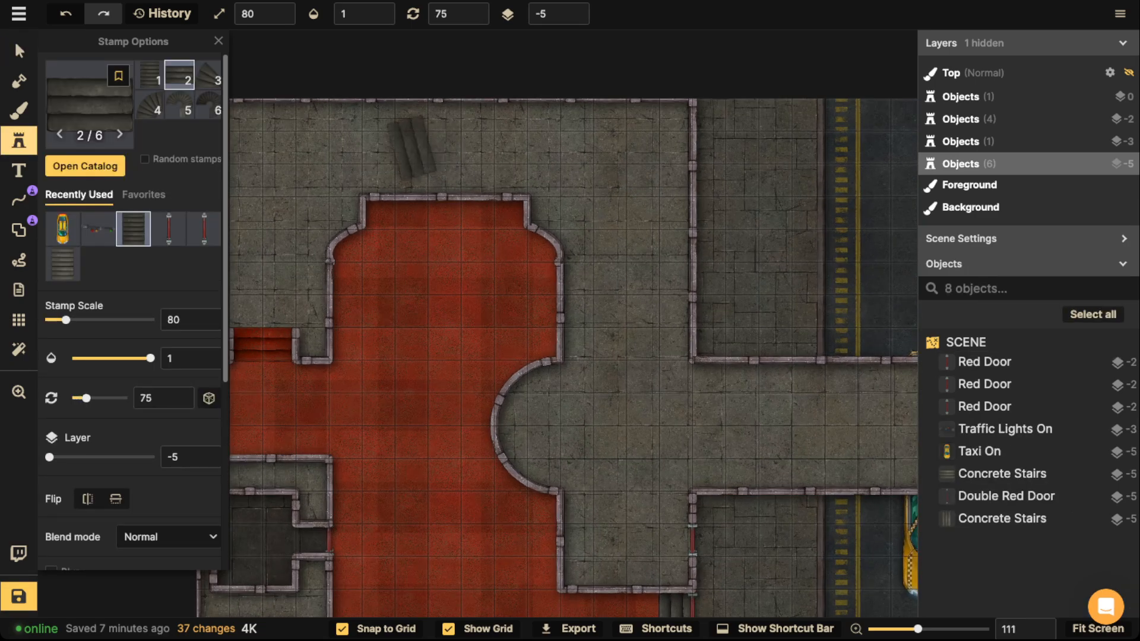
pyautogui.click(395, 147)
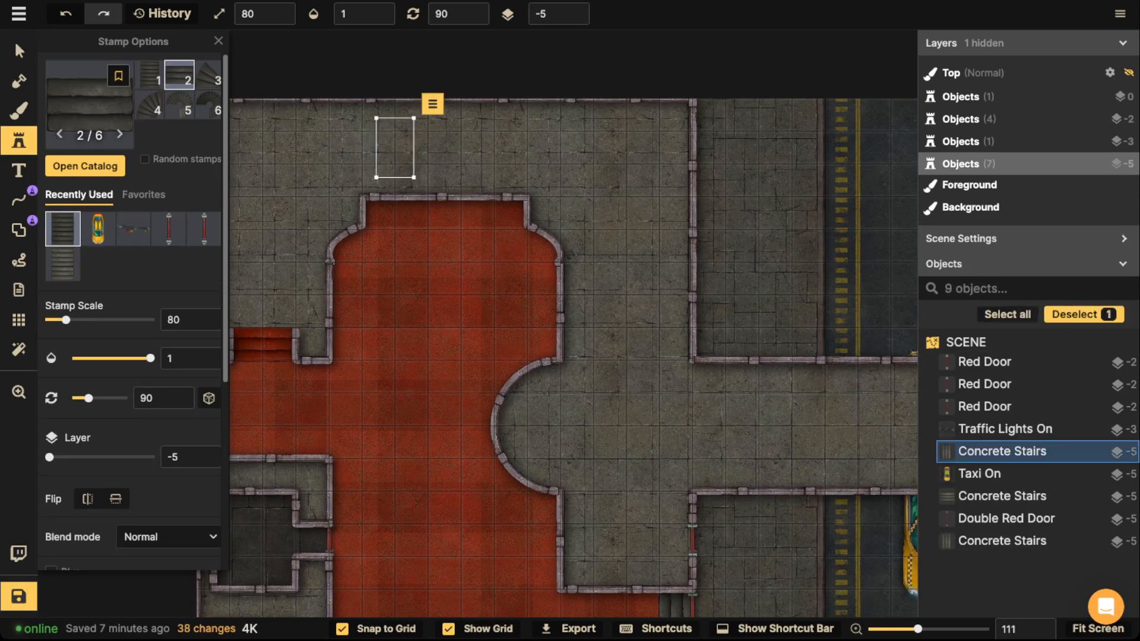
pyautogui.click(584, 13)
pyautogui.click(575, 8)
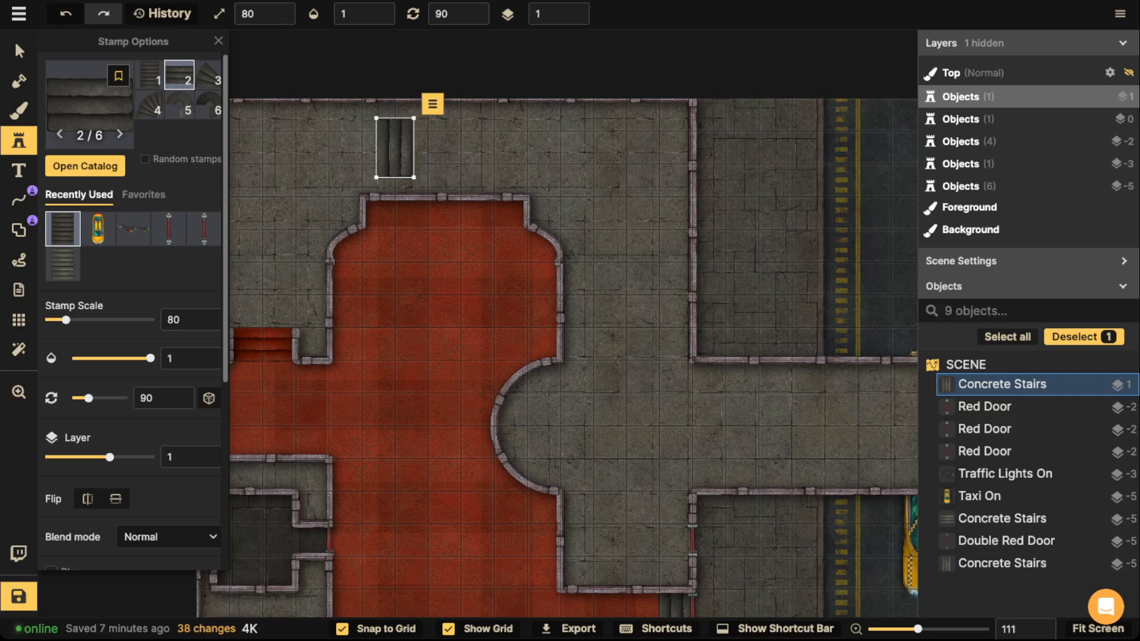
# Set the new stairs' brightness to 97 and layer to -1, and stretch them across the gap between the recess and outer wall.
pyautogui.click(19, 51)
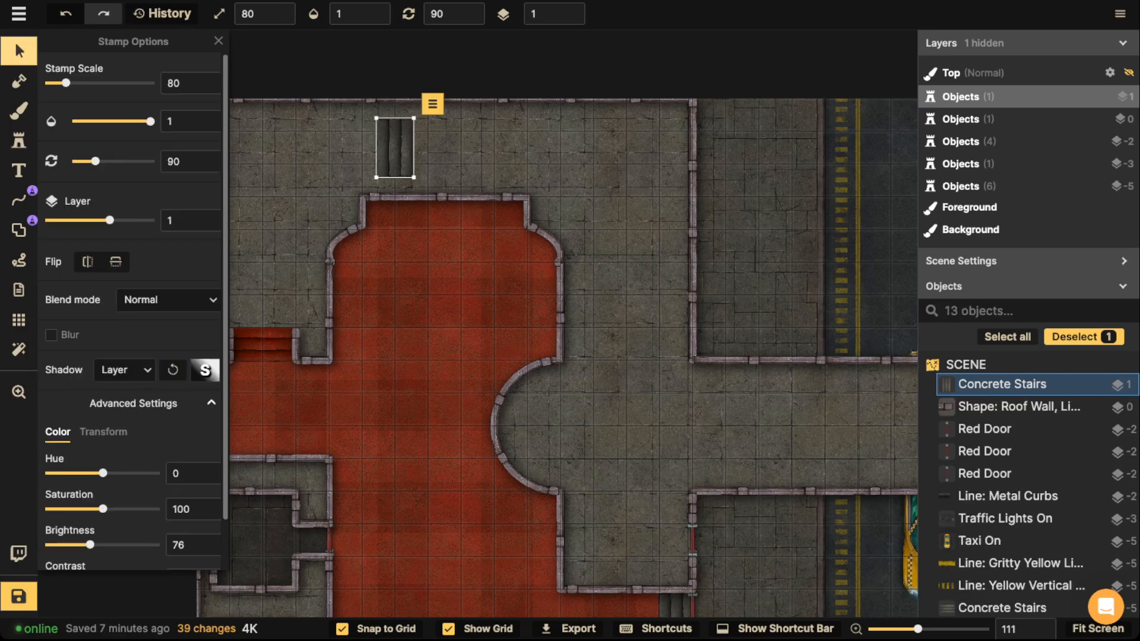
pyautogui.click(470, 9)
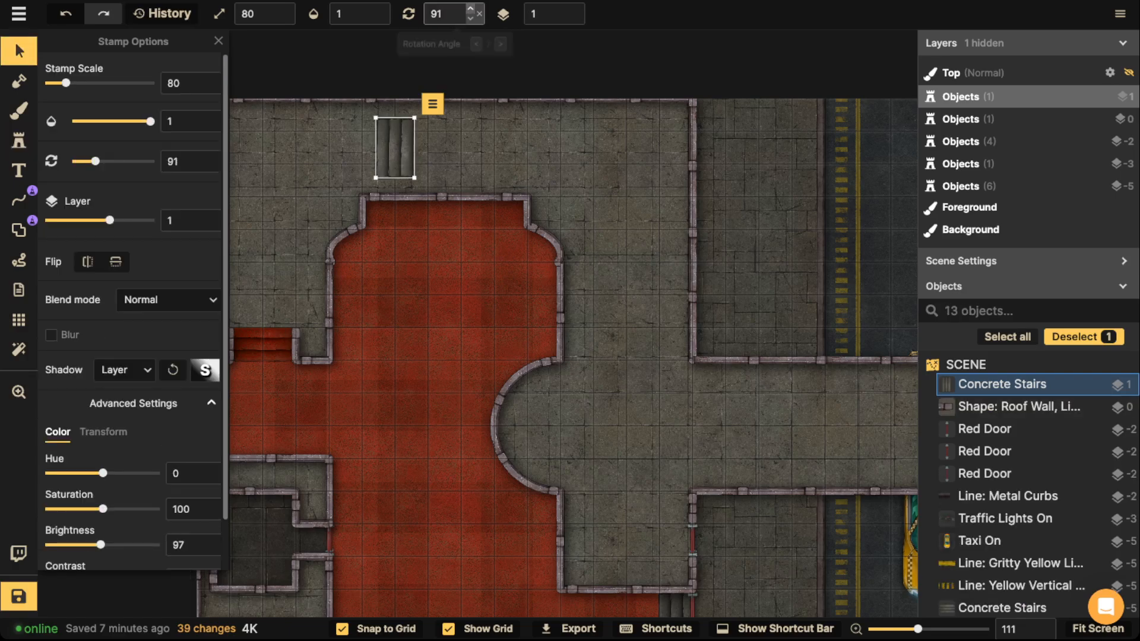
pyautogui.click(479, 13)
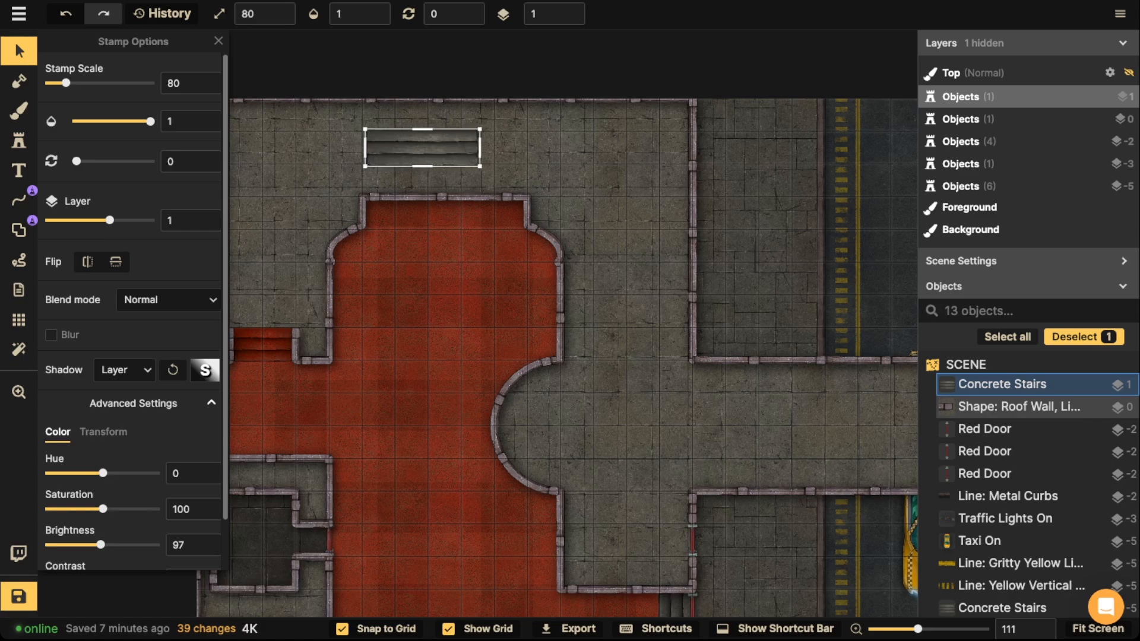
pyautogui.moveTo(492, 149); pyautogui.dragTo(426, 213)
pyautogui.moveTo(427, 160); pyautogui.dragTo(411, 161)
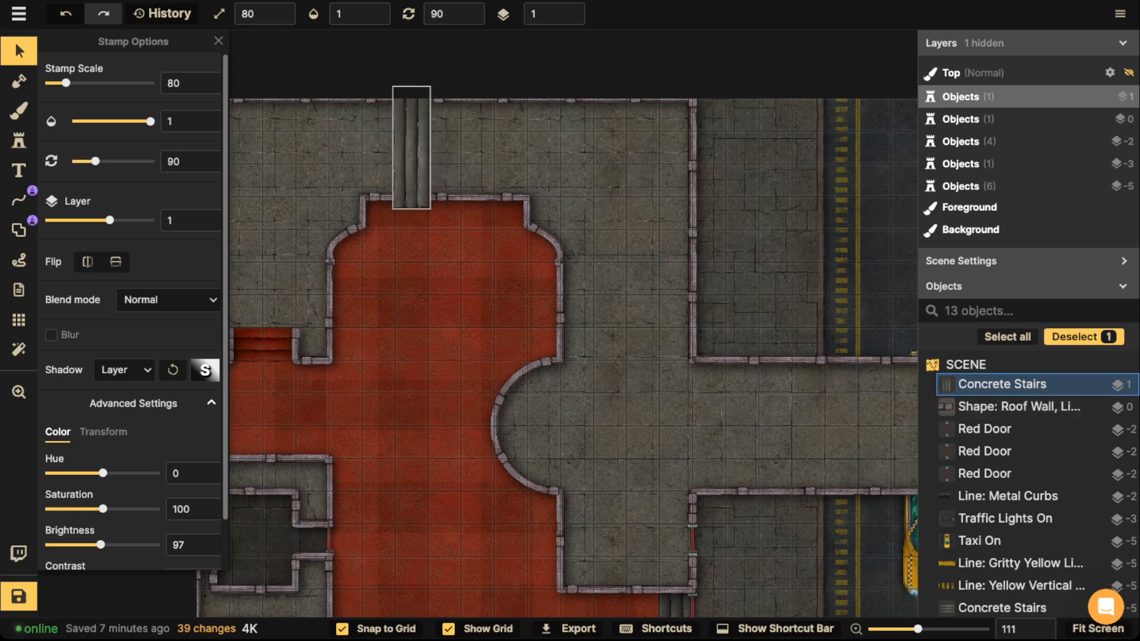
pyautogui.click(570, 18)
pyautogui.click(571, 18)
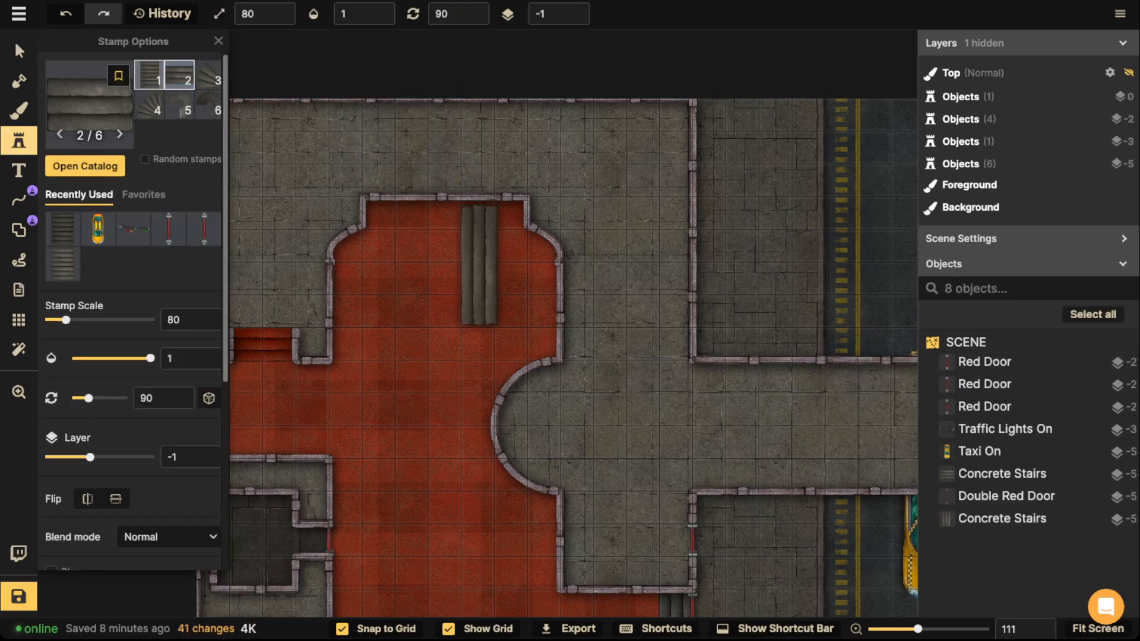
# Place the first concrete stairs variant between the recess and the outer wall, and fine-tune its position with grid snapping off.
pyautogui.press('Left')
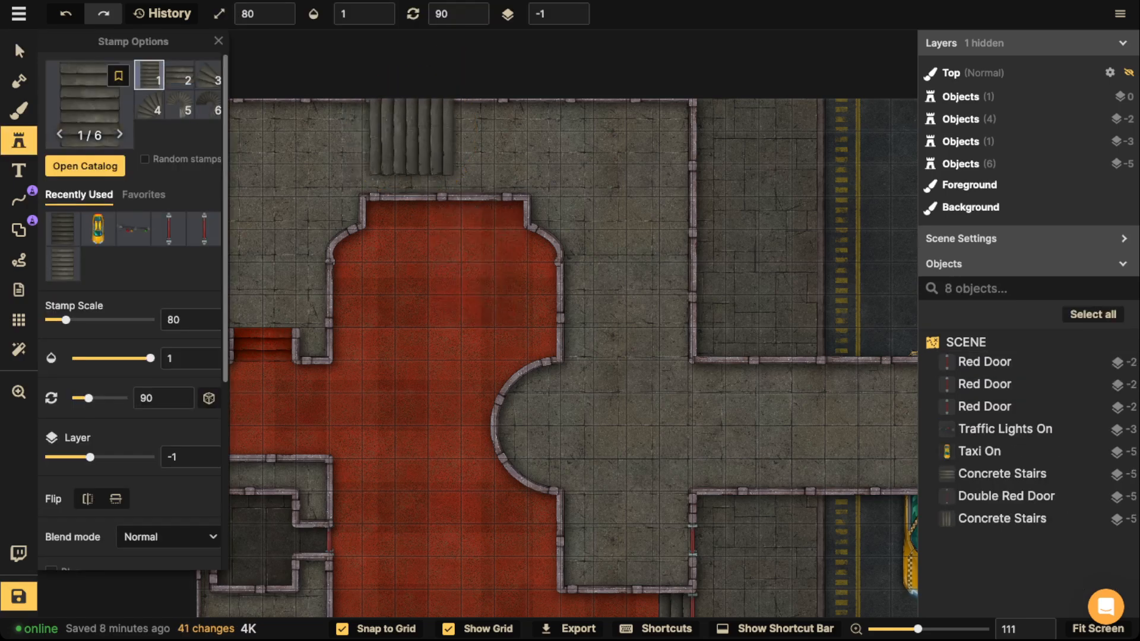
pyautogui.click(412, 149)
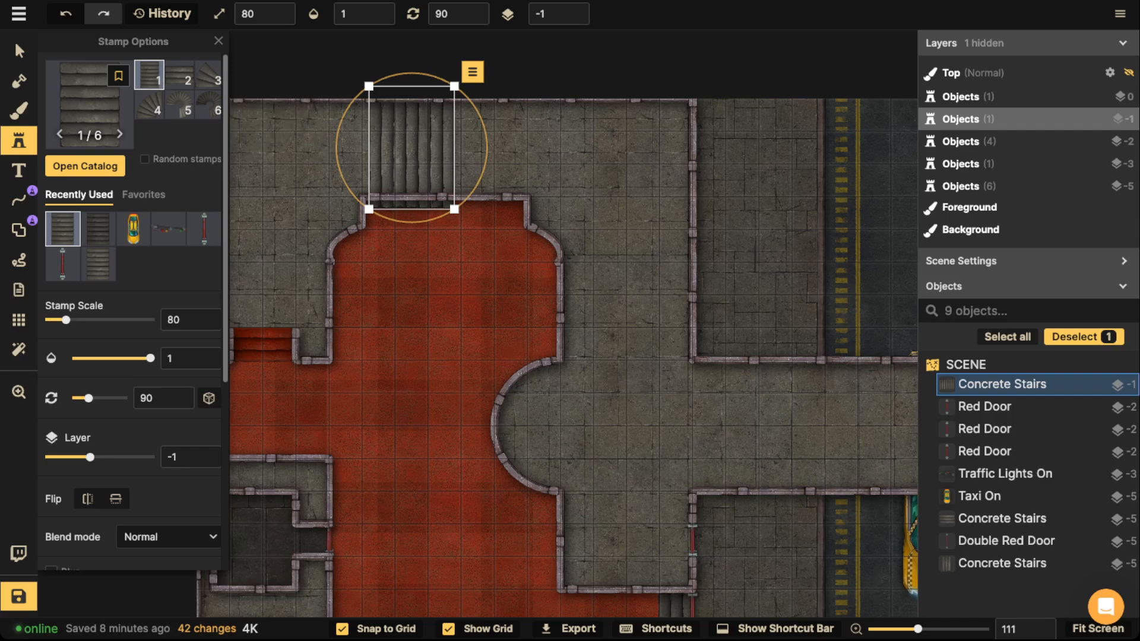
pyautogui.click(19, 51)
pyautogui.press('Up')
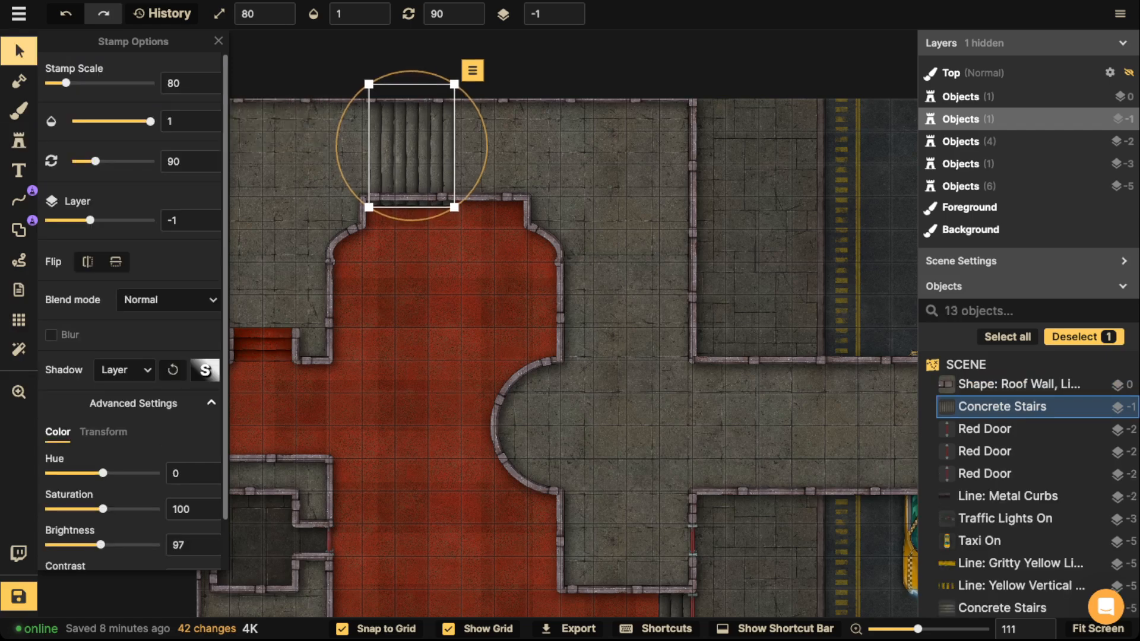
pyautogui.press('Down')
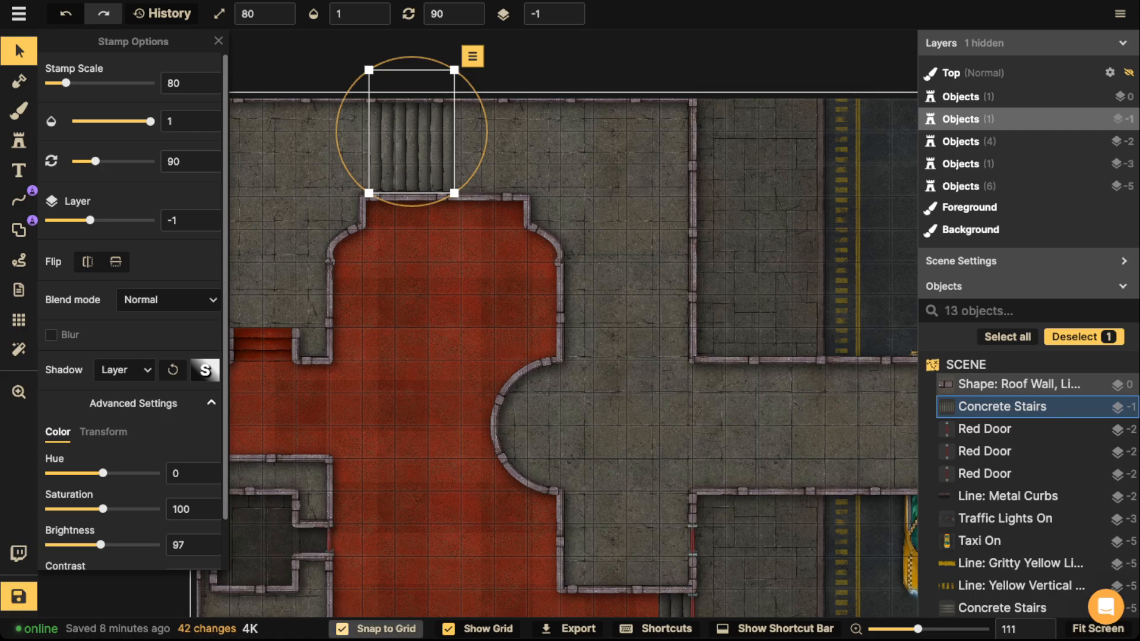
pyautogui.click(376, 629)
pyautogui.scroll(5, 430, 126)
pyautogui.moveTo(430, 126); pyautogui.dragTo(430, 132)
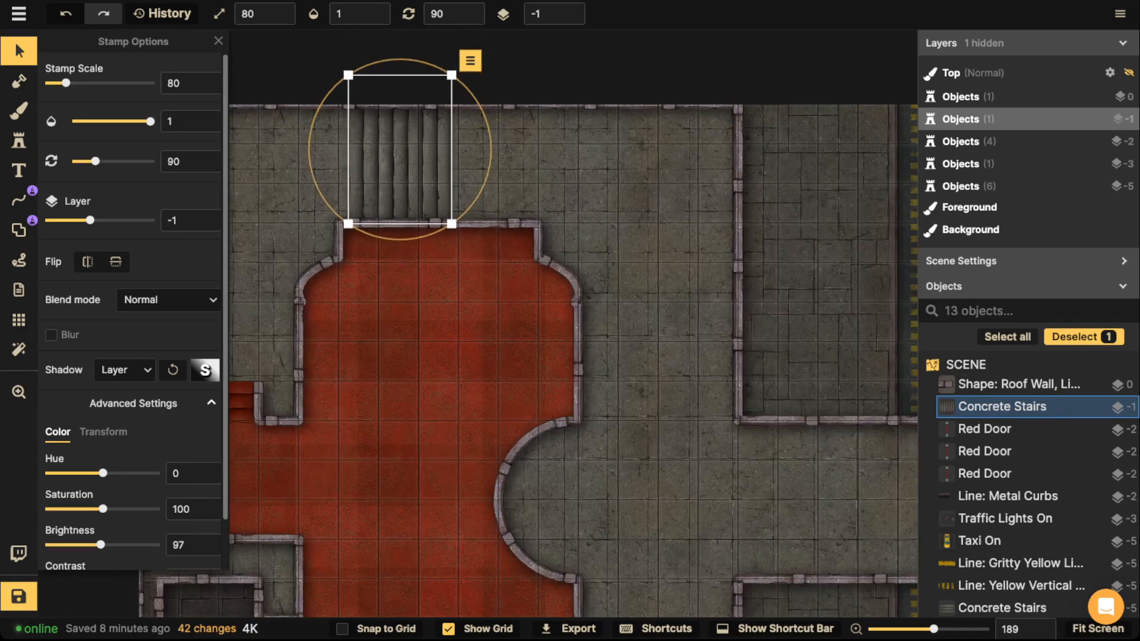
# Place a copy of the concrete stairs between the bar room's east wall and the outer wall, rotated 180 degrees and widened to 237.
pyautogui.hotkey('ctrl', 'v')
pyautogui.press('r')
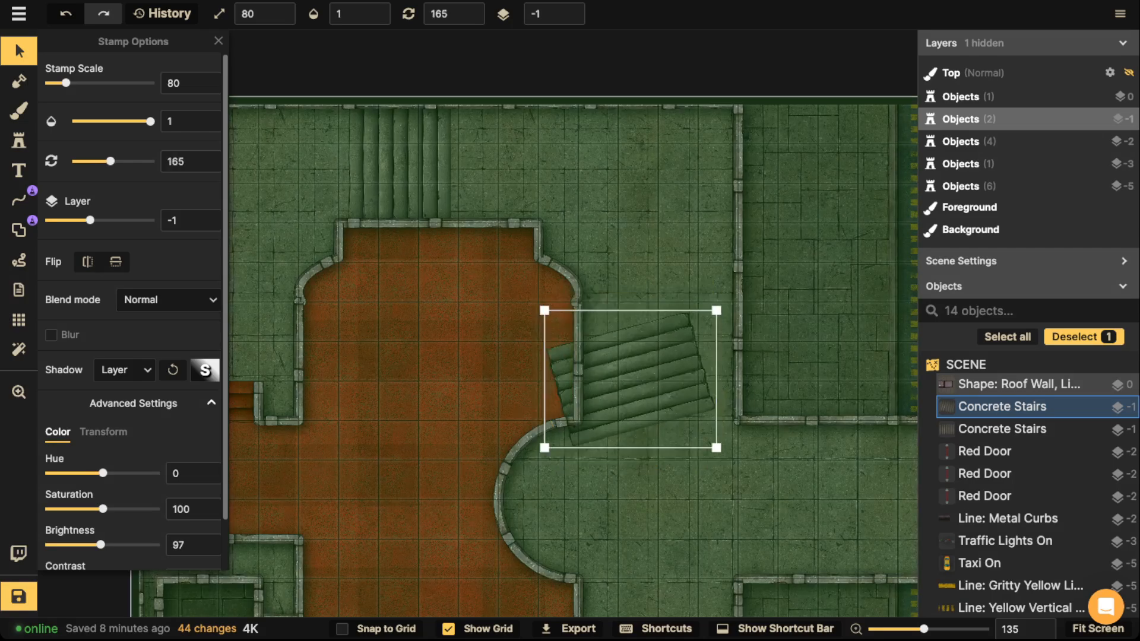
pyautogui.moveTo(630, 379); pyautogui.dragTo(658, 376)
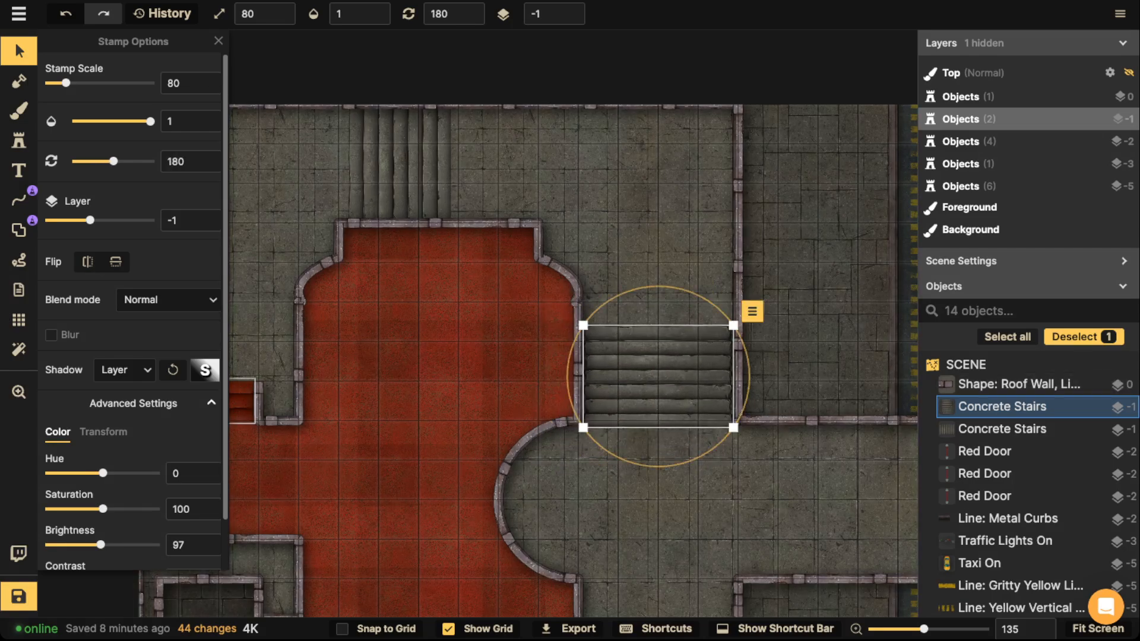
pyautogui.click(103, 432)
pyautogui.moveTo(136, 473); pyautogui.dragTo(139, 473)
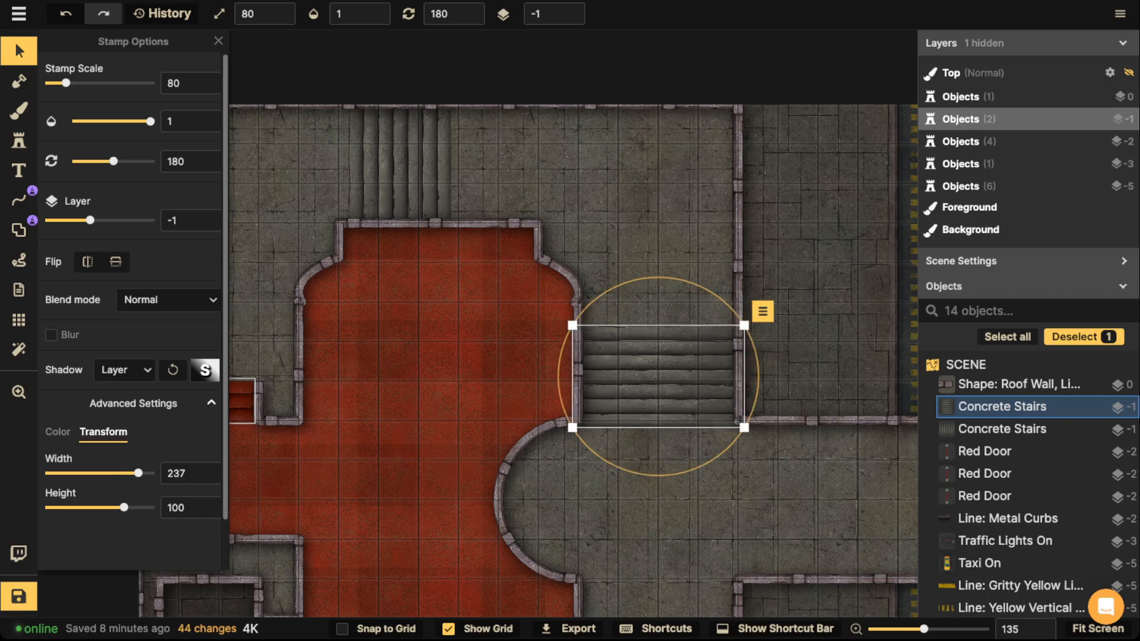
pyautogui.press('Up')
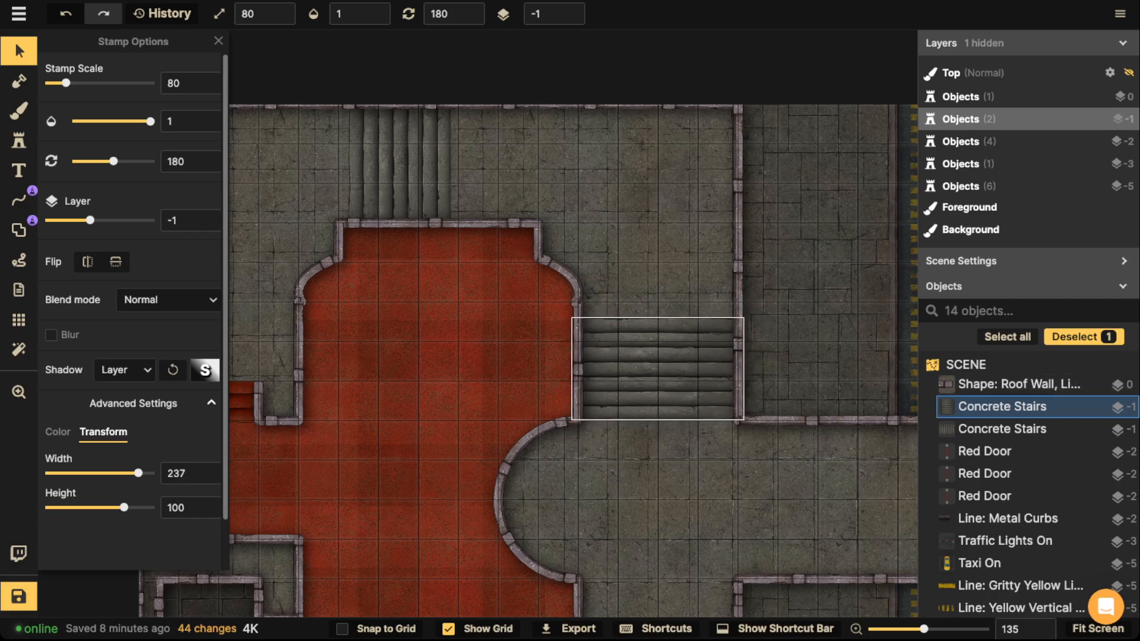
pyautogui.press('Escape')
# Examine both new concrete stairs and the overall layout of the bar and street.
pyautogui.scroll(-2, 570, 357)
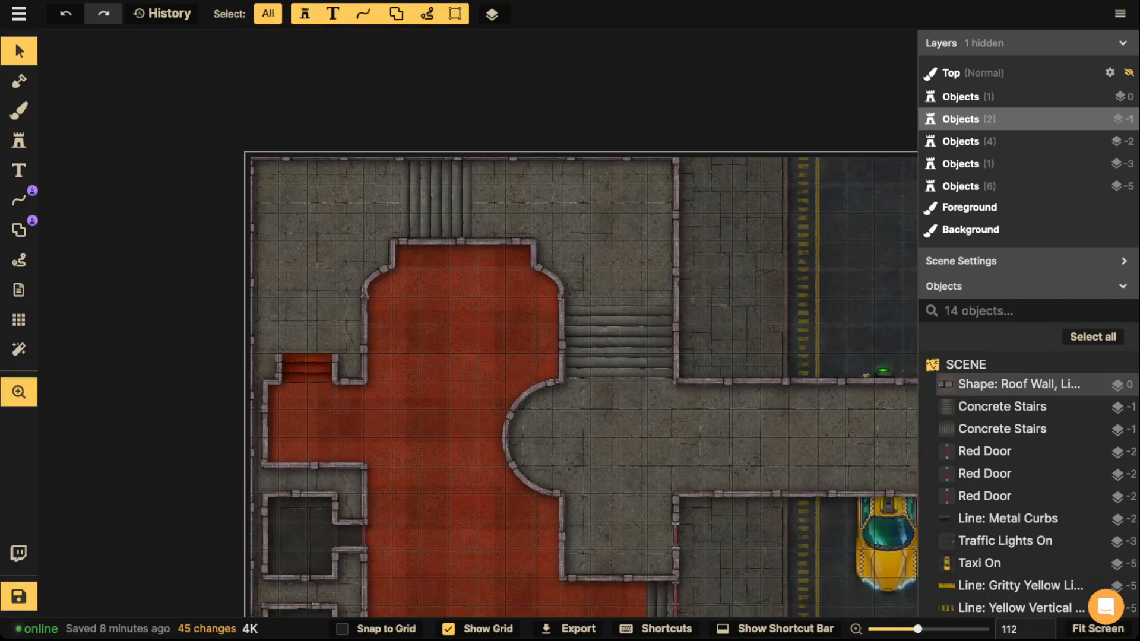
pyautogui.scroll(-1, 570, 356)
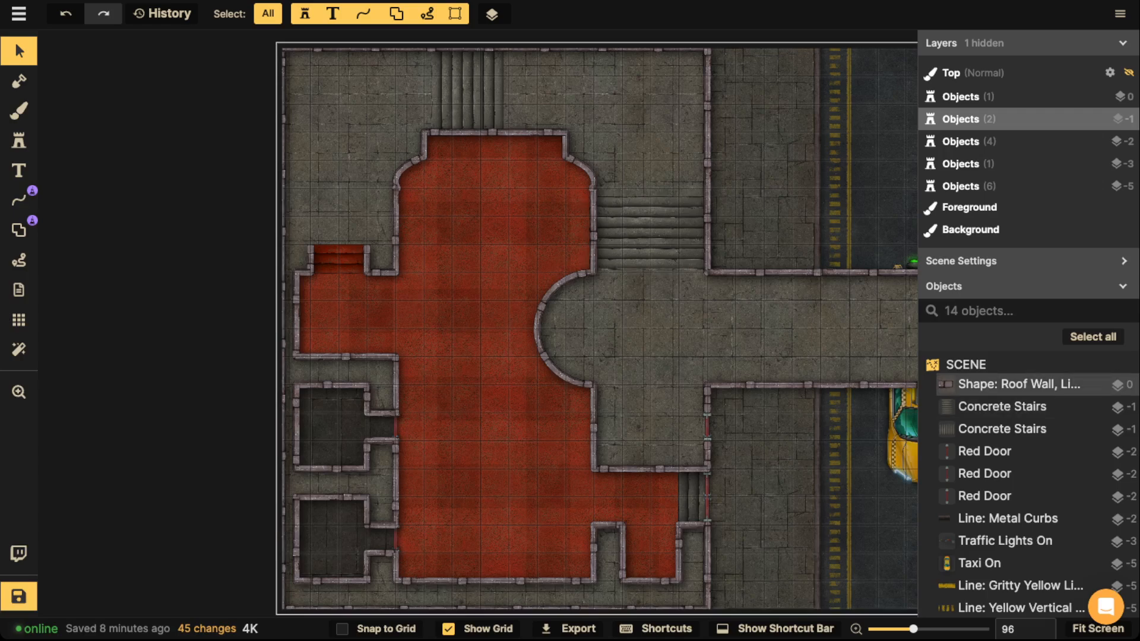
pyautogui.hscroll(4, 570, 356)
pyautogui.scroll(1, 570, 356)
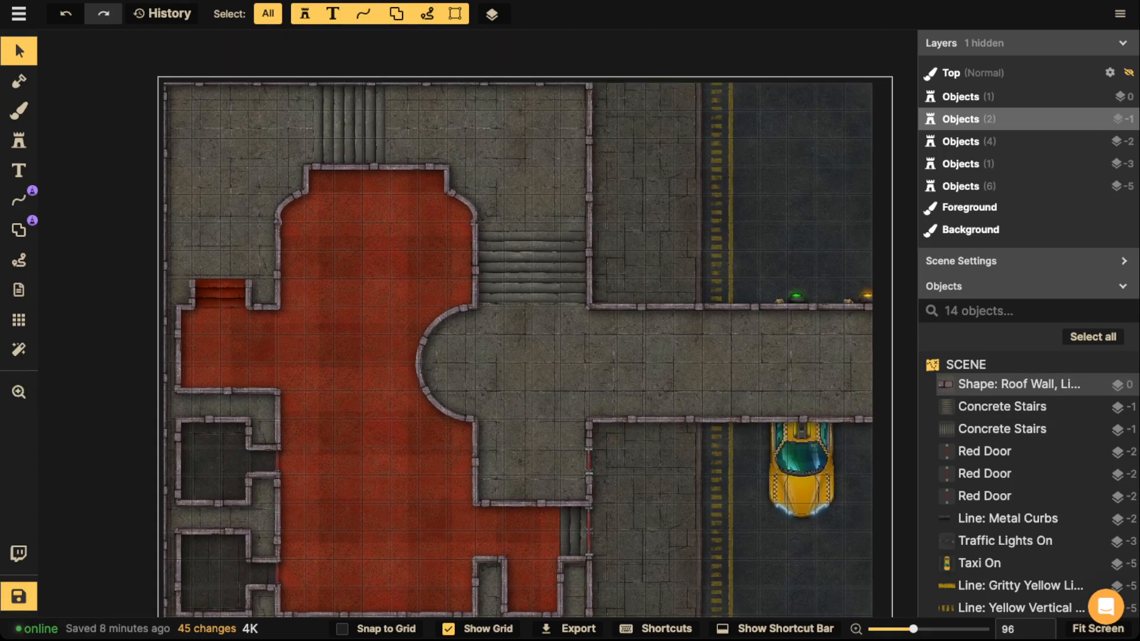
pyautogui.press('Escape')
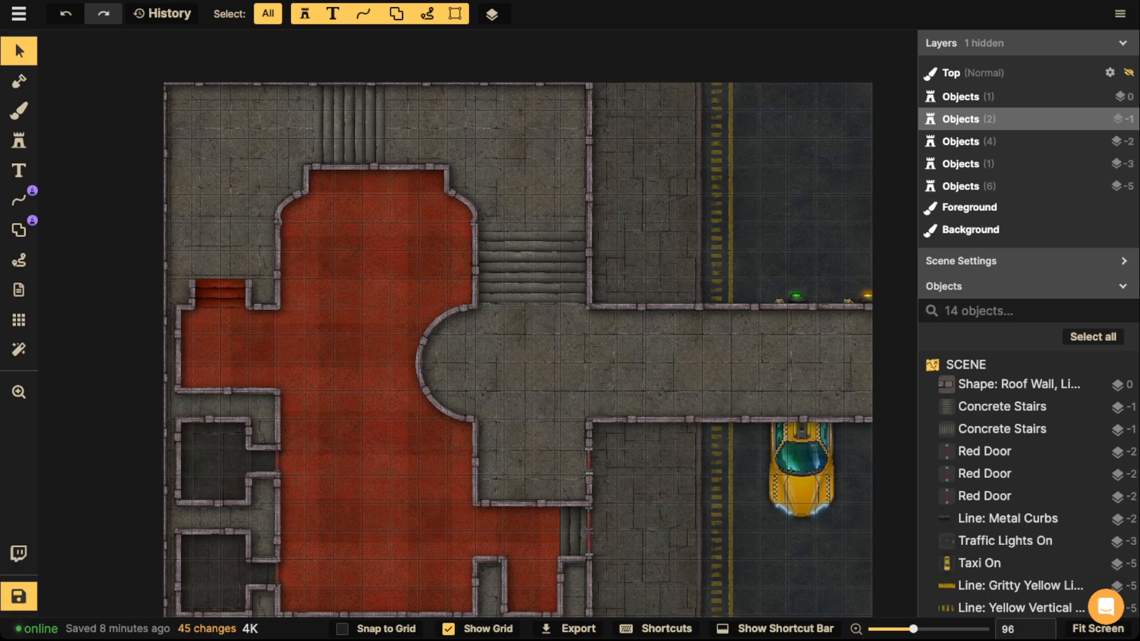
pyautogui.click(570, 356)
pyautogui.scroll(-1, 570, 356)
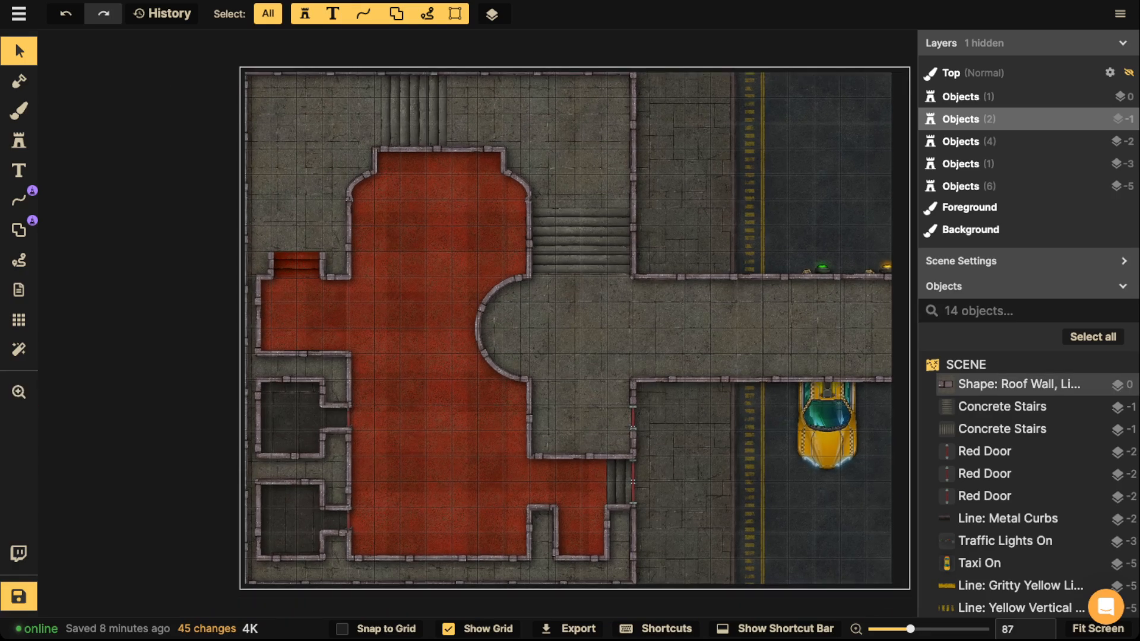
pyautogui.scroll(2, 748, 386)
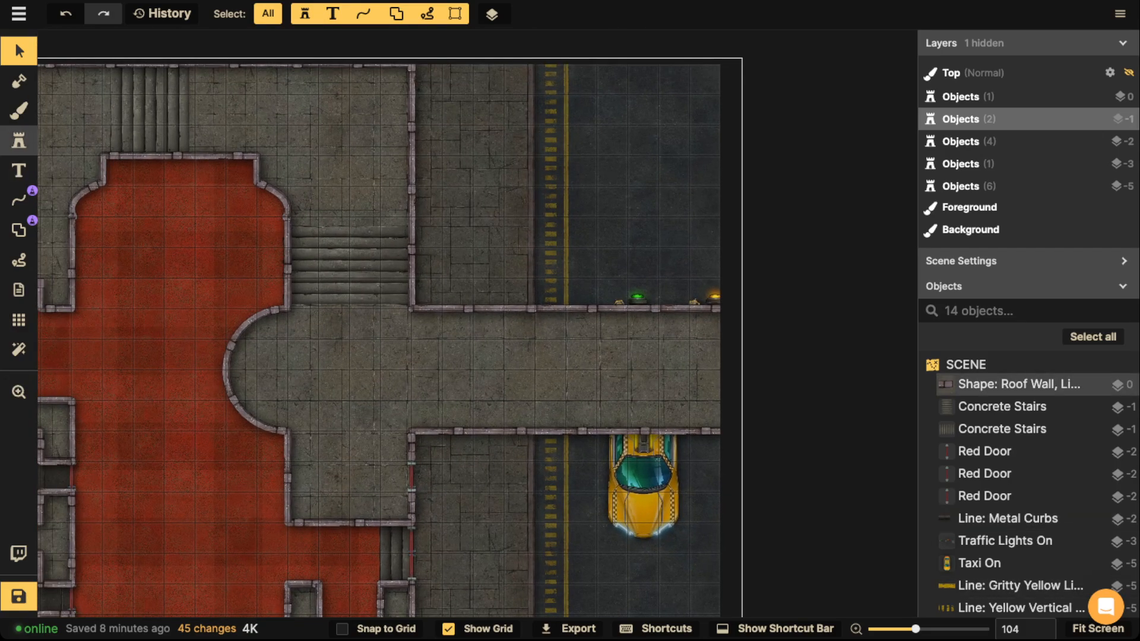
# Search the Sci-Fi Battlemaps stamp catalog for "light" and browse the matching stamps.
pyautogui.click(19, 141)
pyautogui.click(89, 104)
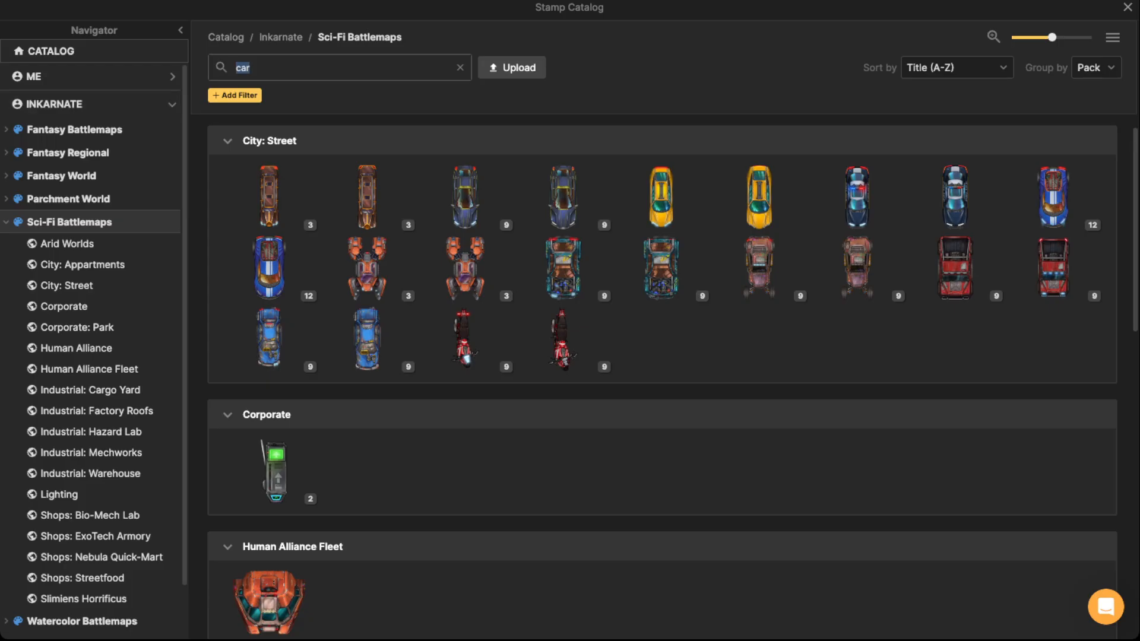
pyautogui.write('light')
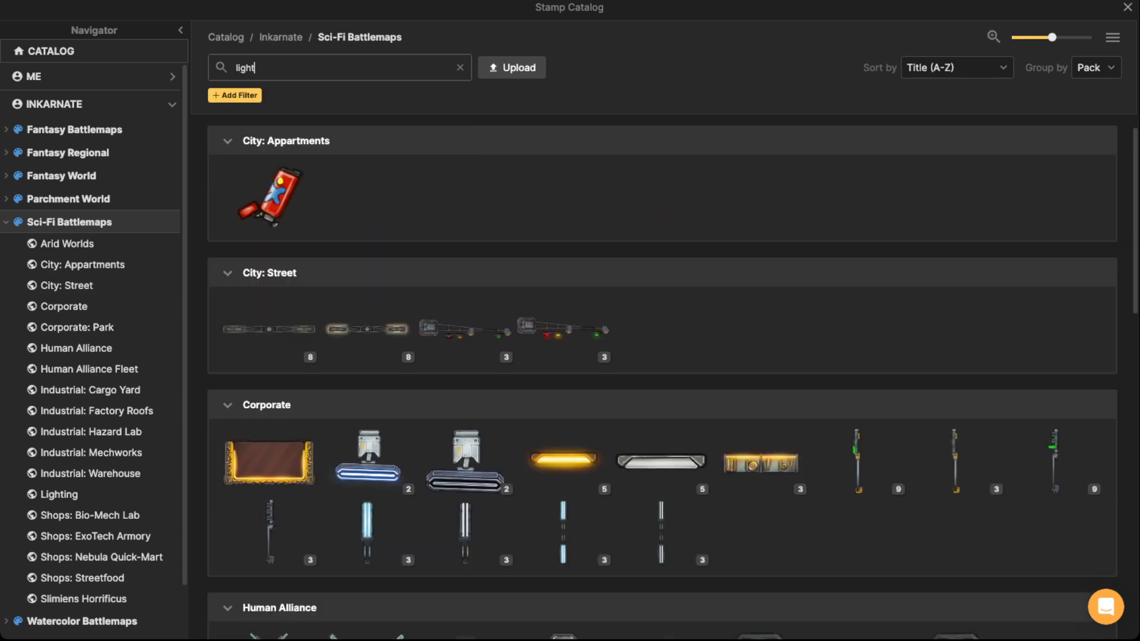
pyautogui.scroll(-15, 464, 330)
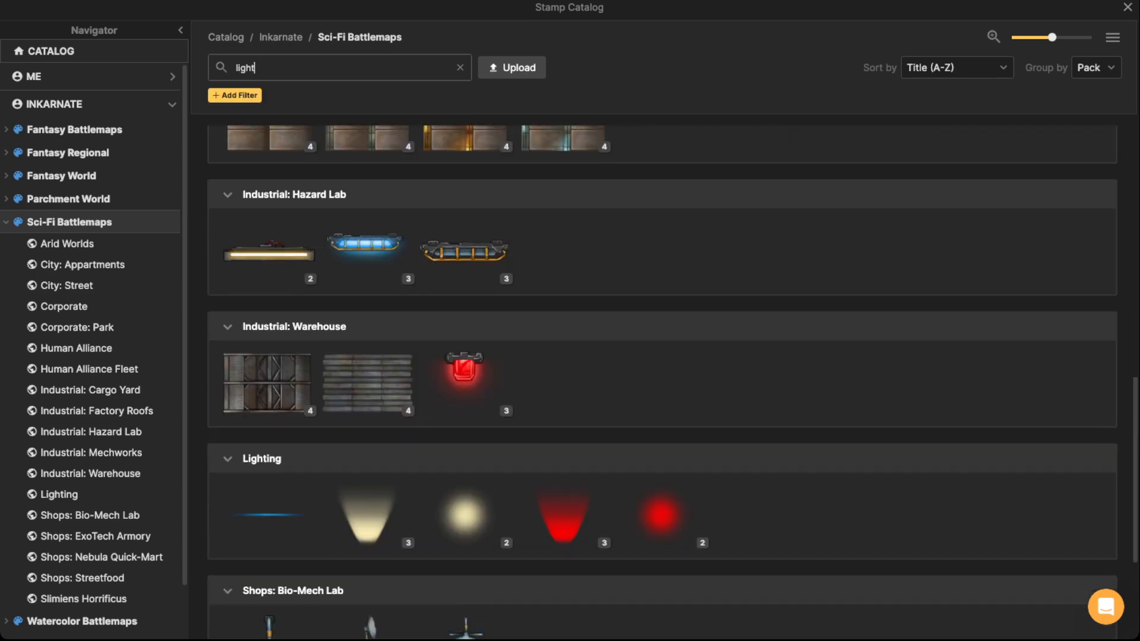
# Search the stamp catalog for "street" and expand all assets to compare the street light variants.
pyautogui.press('BackSpace')
pyautogui.press('BackSpace')
pyautogui.press('BackSpace')
pyautogui.press('BackSpace')
pyautogui.press('BackSpace')
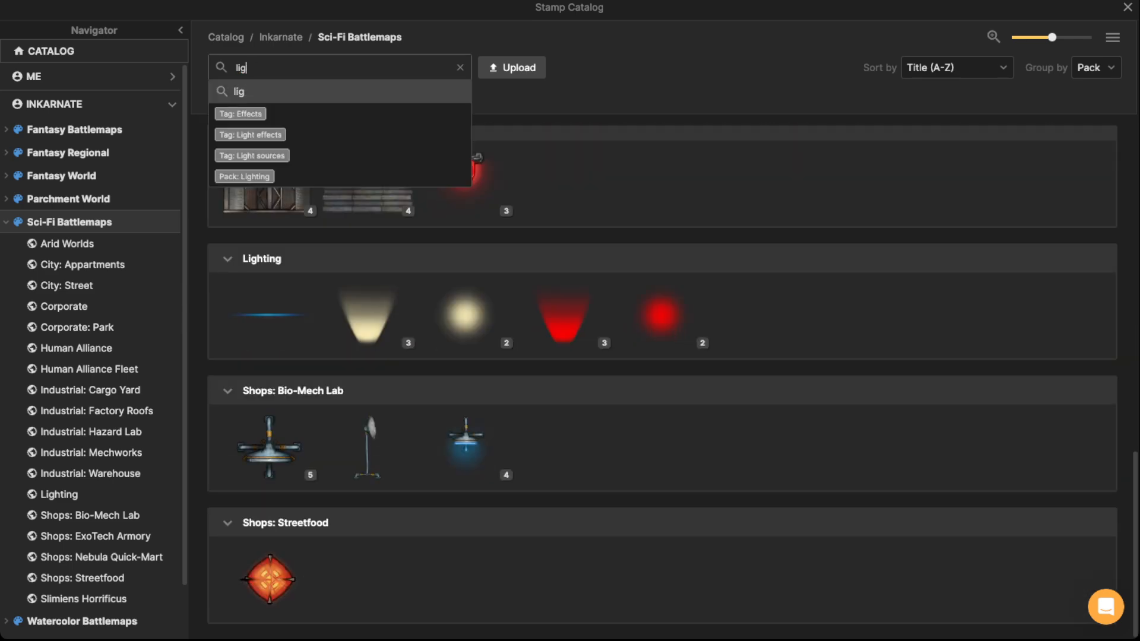
pyautogui.write('street')
pyautogui.press('Return')
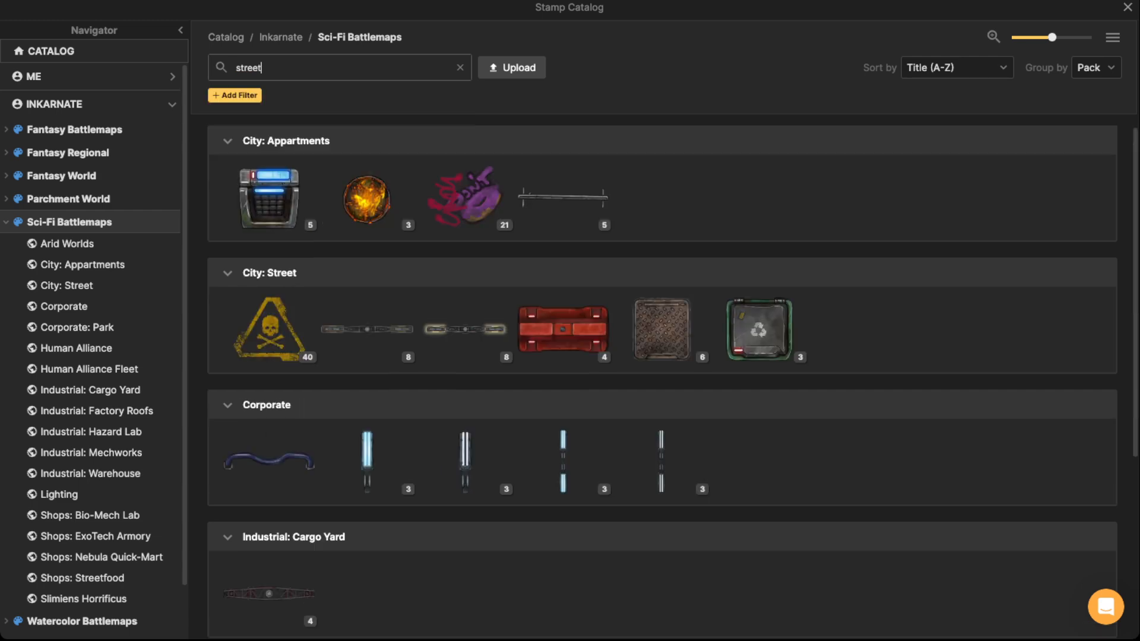
pyautogui.scroll(-5, 661, 383)
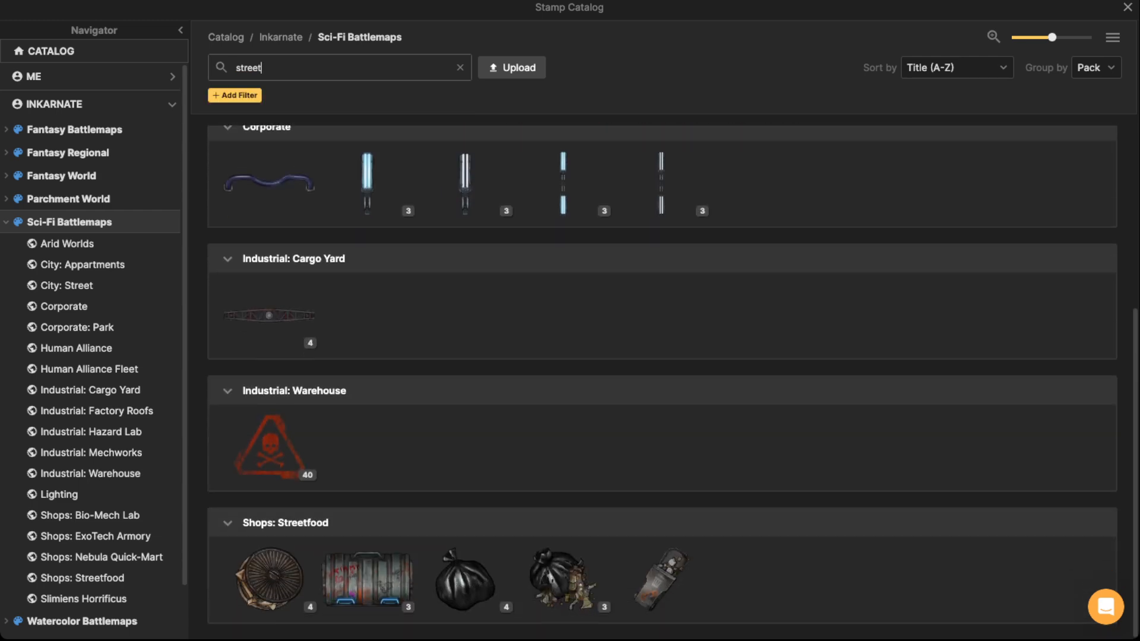
pyautogui.scroll(4, 661, 384)
pyautogui.scroll(1, 661, 384)
pyautogui.click(1112, 38)
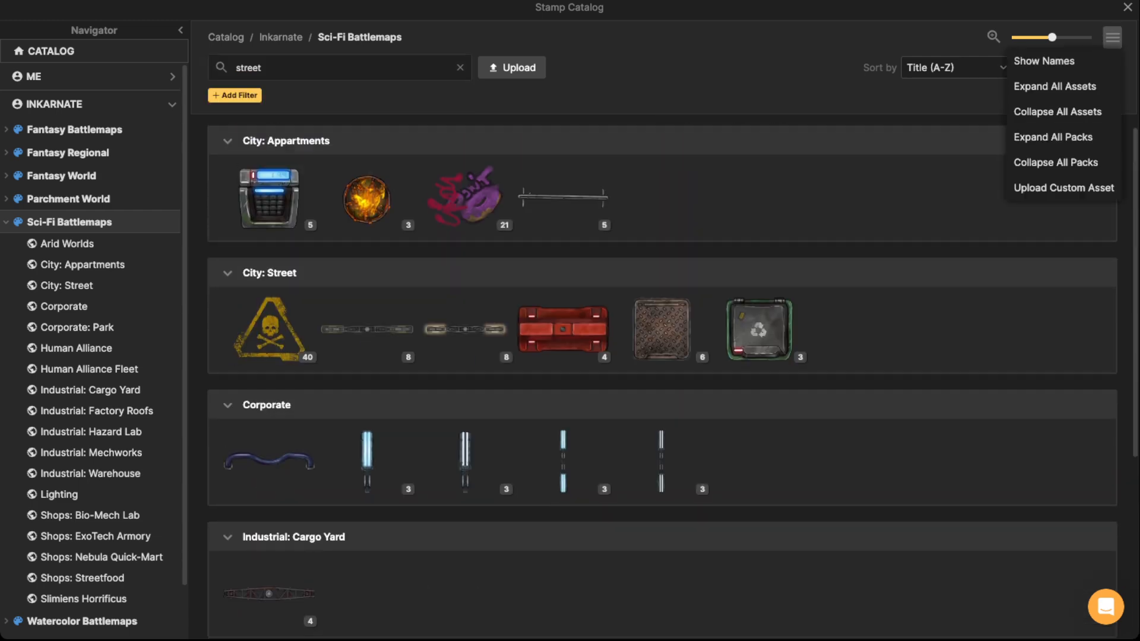
pyautogui.click(1054, 86)
pyautogui.scroll(-12, 662, 384)
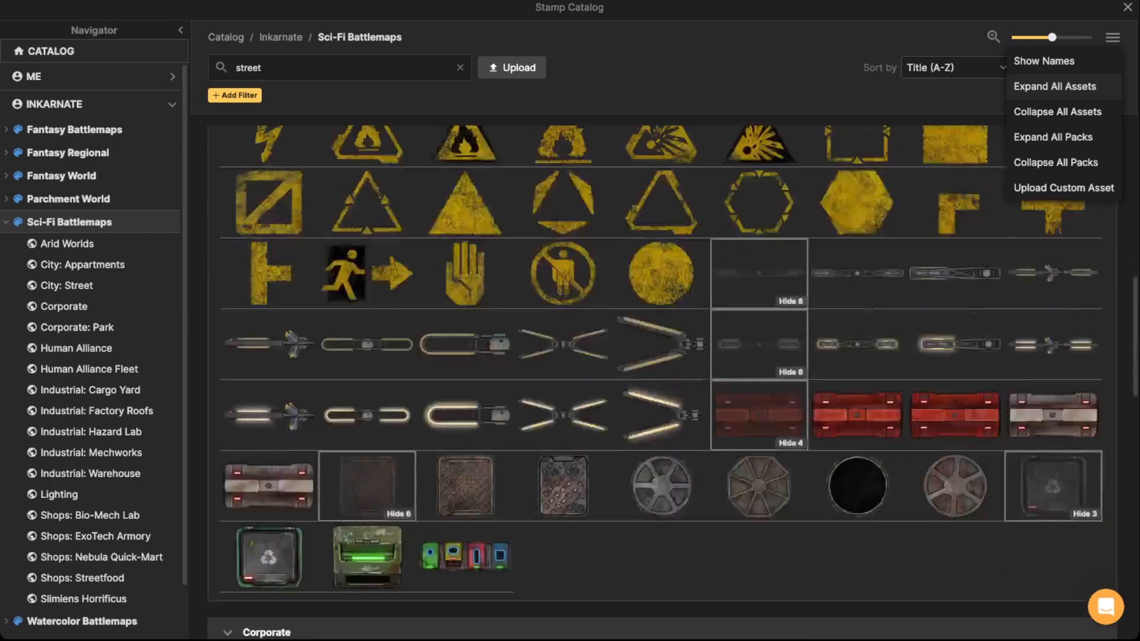
pyautogui.scroll(8, 662, 384)
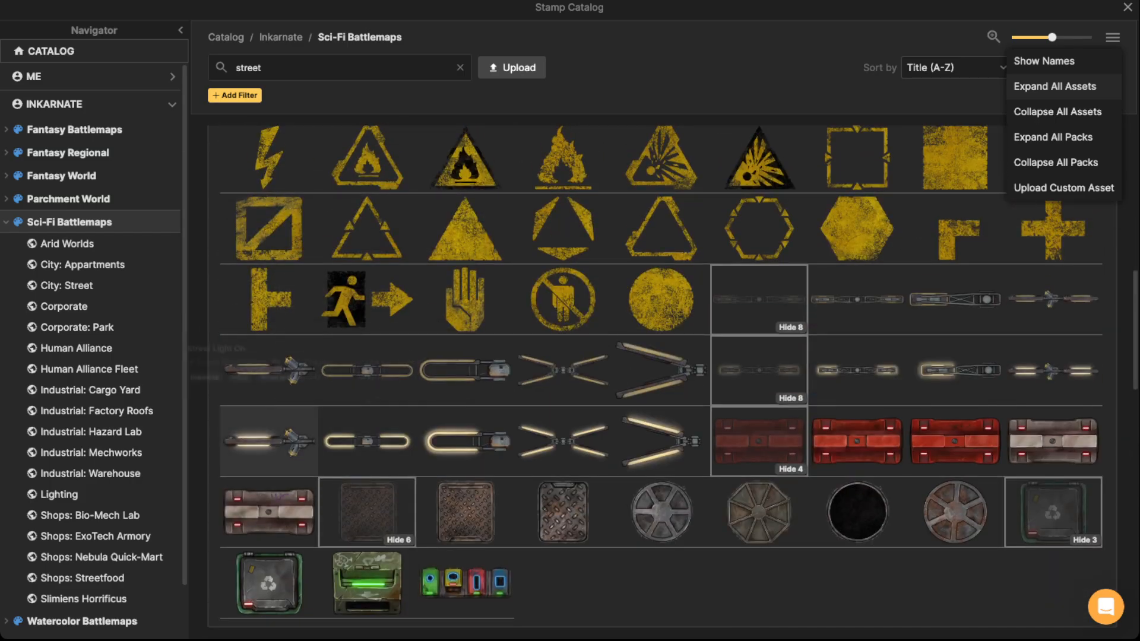
# Place the fourth Street Light On variant across the curb at the street's north end, with scale 120 and rotation 180.
pyautogui.click(269, 442)
pyautogui.press('space')
pyautogui.moveTo(586, 222); pyautogui.dragTo(583, 368)
pyautogui.press(']')
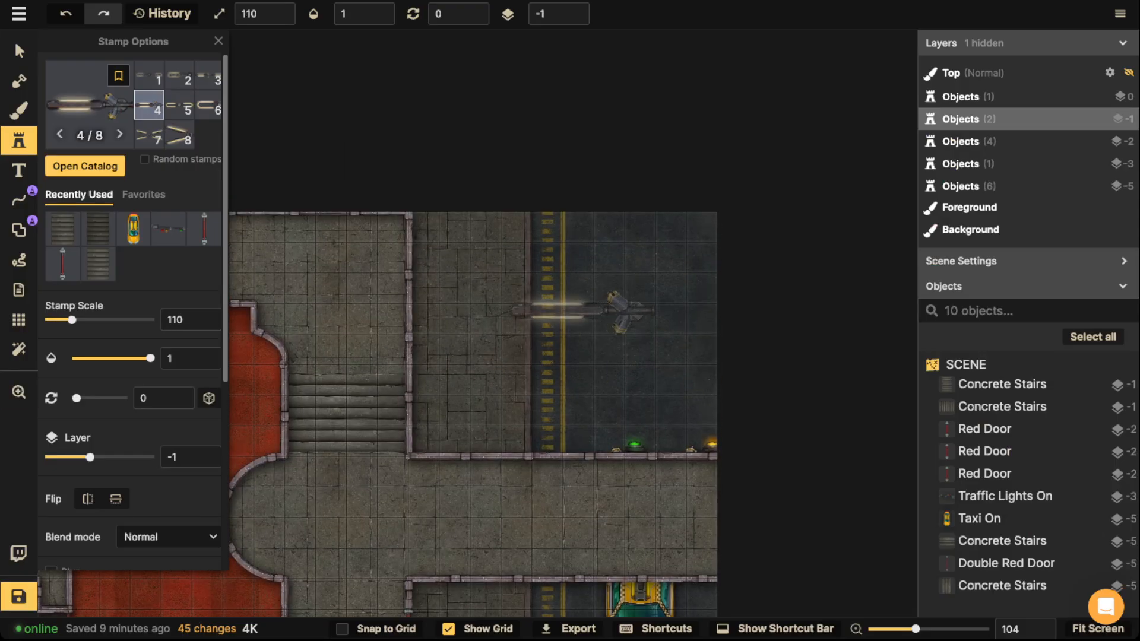
pyautogui.scroll(-12, 584, 310)
pyautogui.scroll(1, 578, 275)
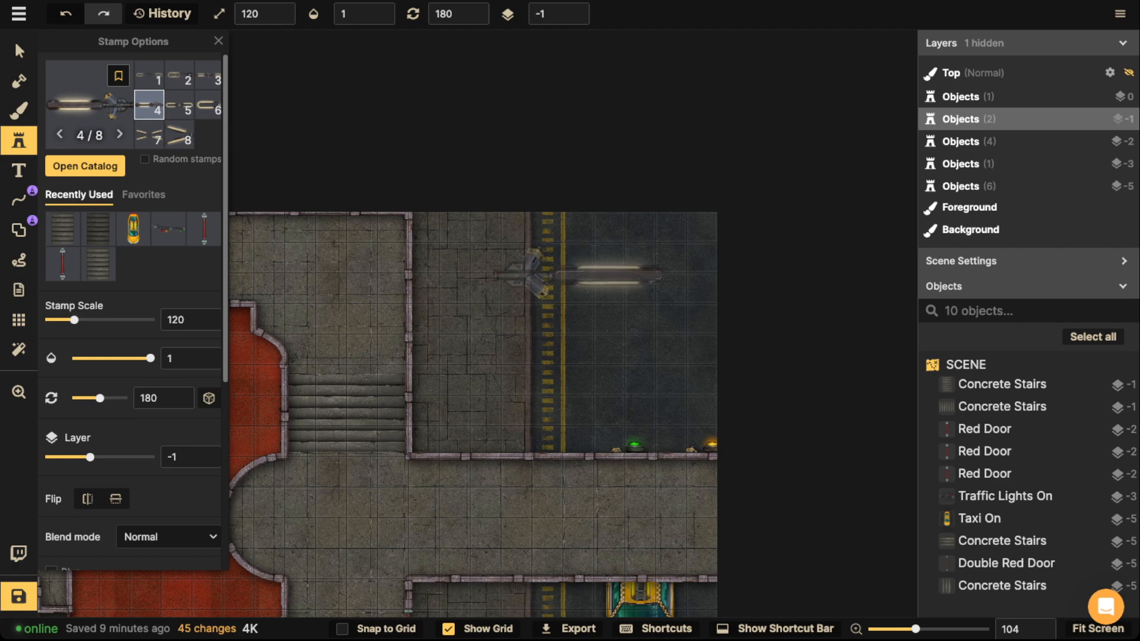
pyautogui.click(586, 273)
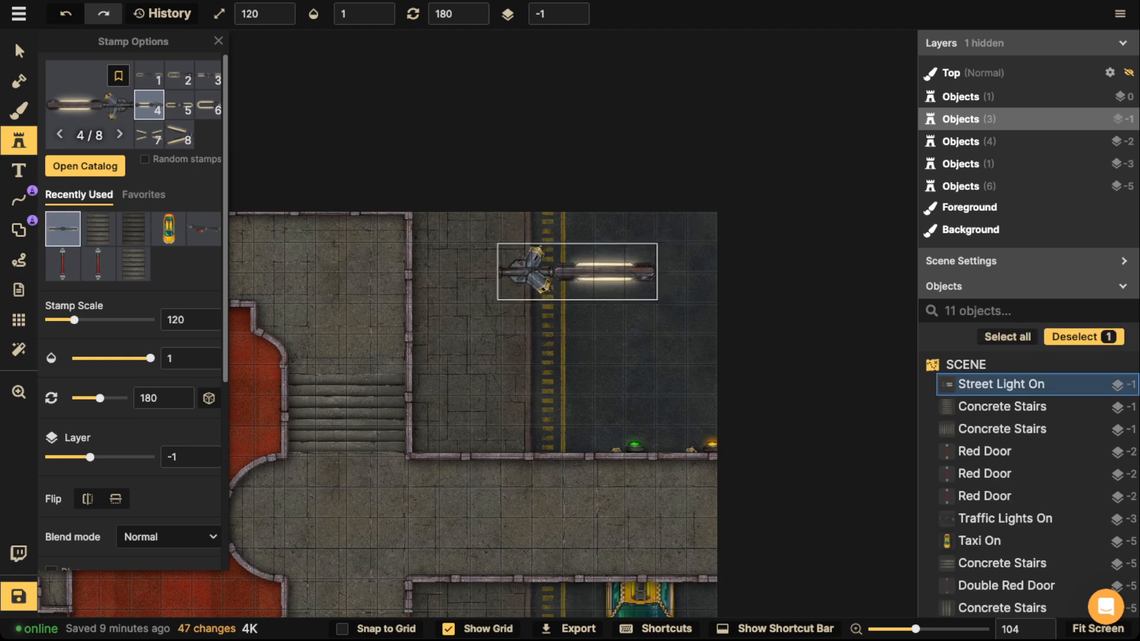
# Place a second identical street light across the curb at the street's south end, below the taxi.
pyautogui.press('space')
pyautogui.moveTo(582, 451); pyautogui.dragTo(612, 120)
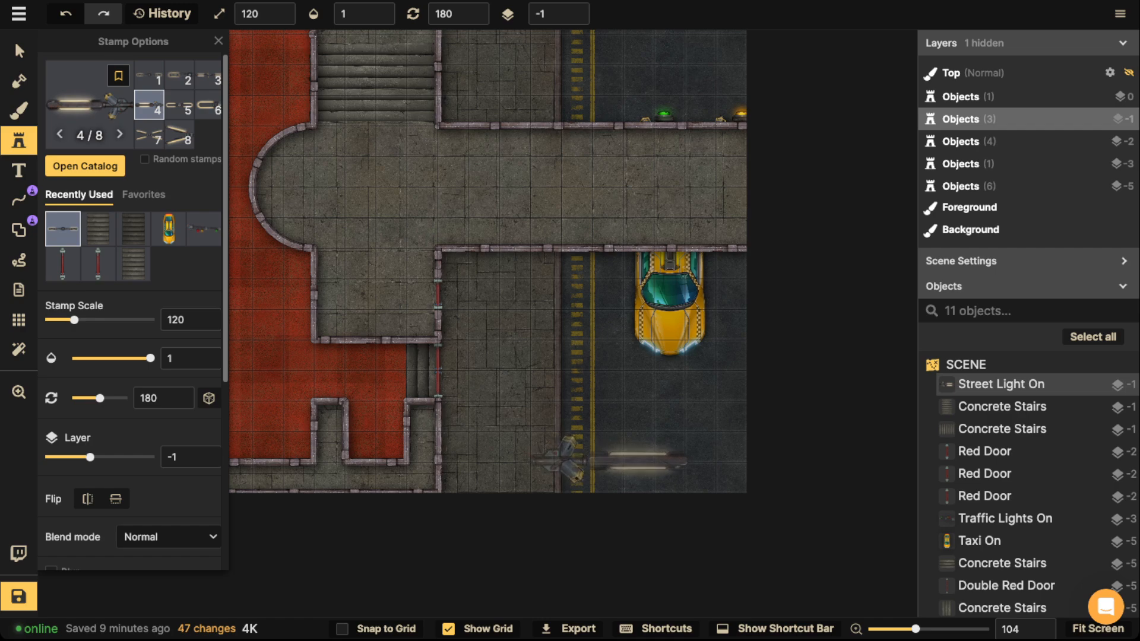
pyautogui.click(617, 460)
pyautogui.scroll(-5, 594, 416)
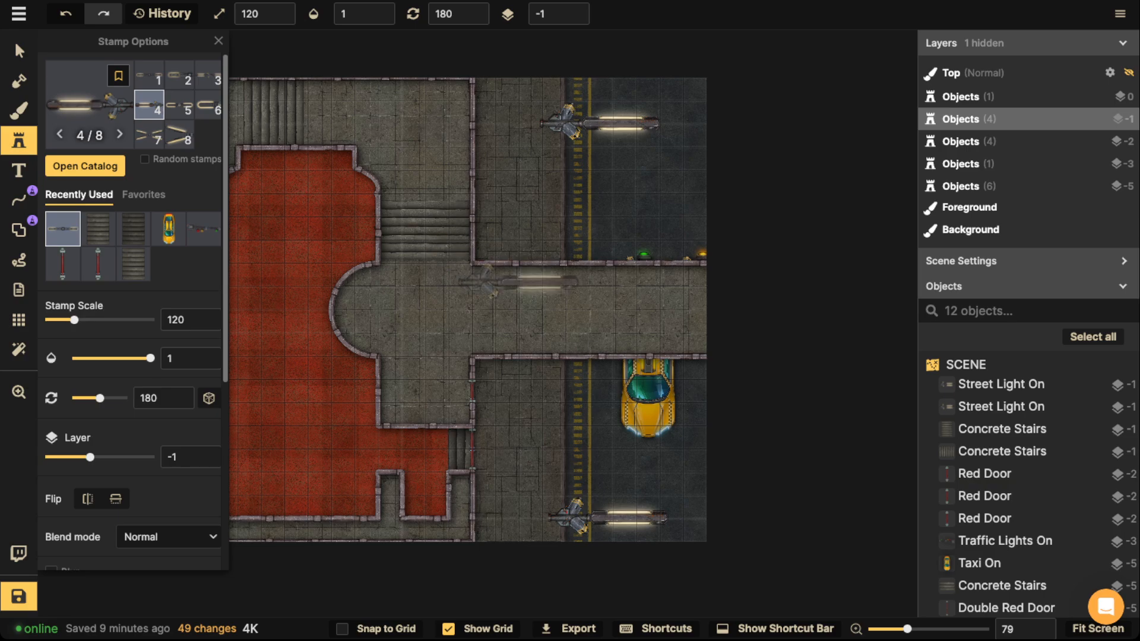
# Find "vending" in the stamp catalog and place the pink vending machine on the sidewalk against the outer wall, rotated 270 degrees.
pyautogui.scroll(2, 420, 335)
pyautogui.write('f')
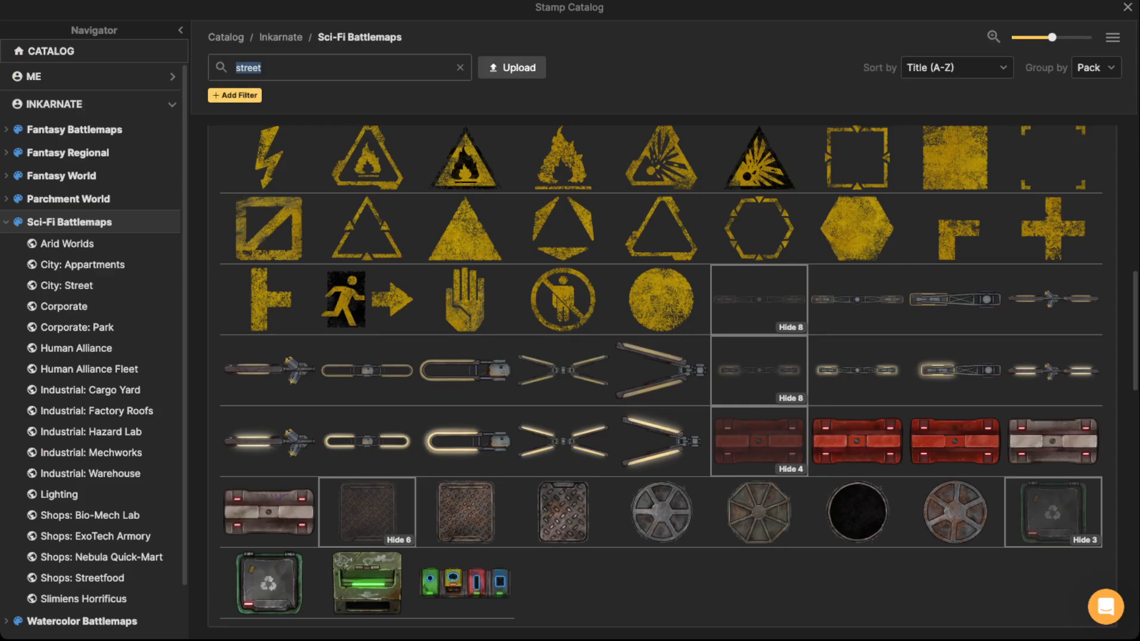
pyautogui.write('vending')
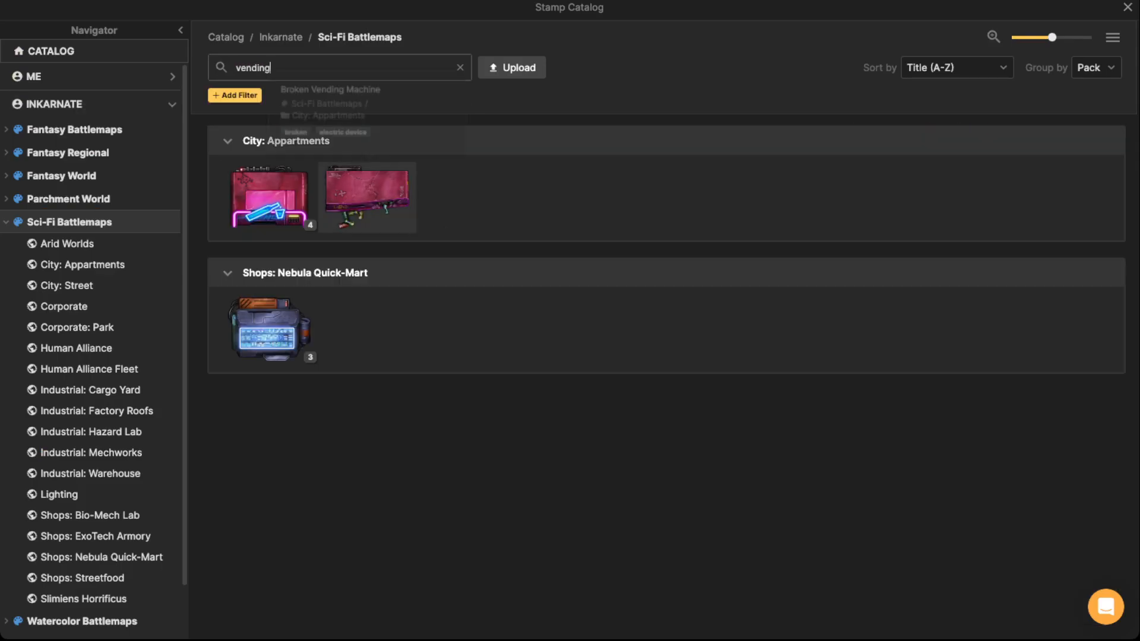
pyautogui.click(269, 196)
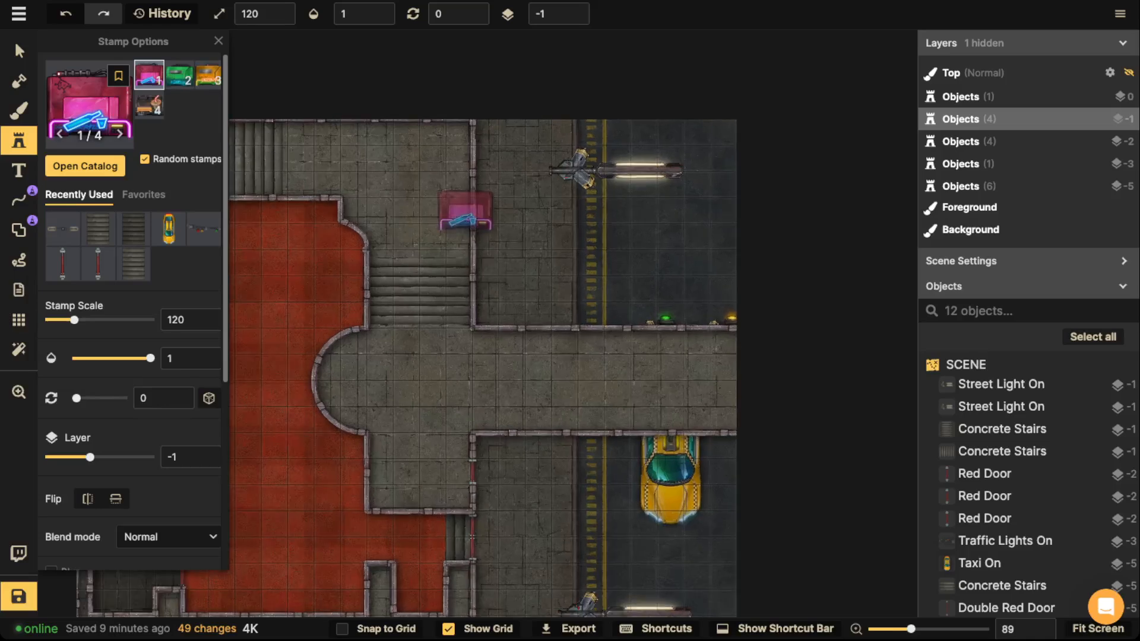
pyautogui.click(494, 211)
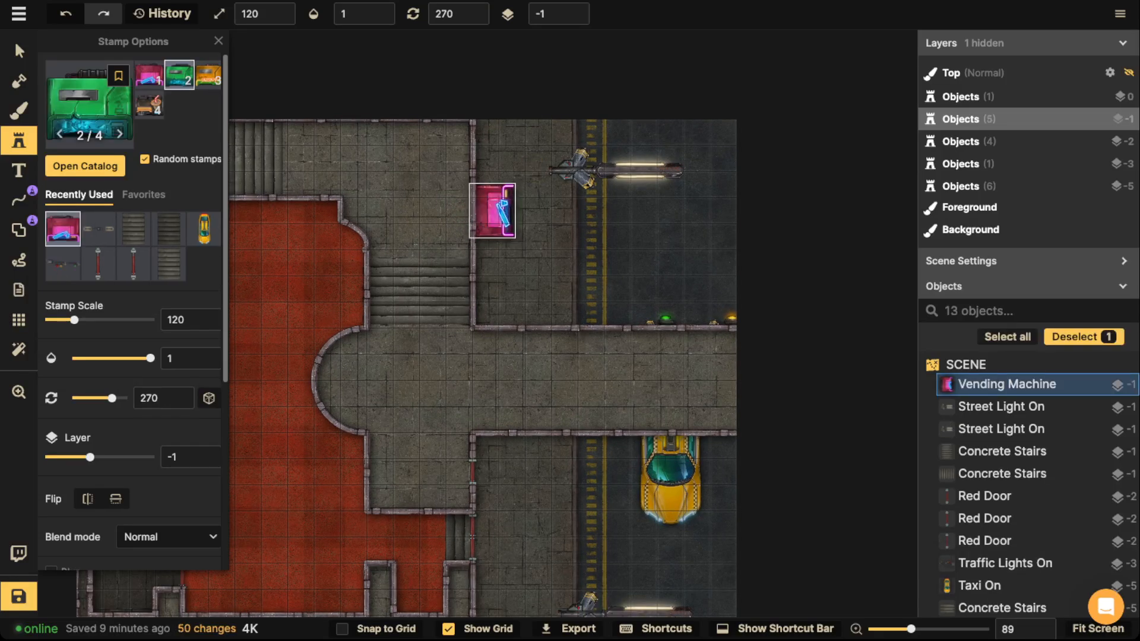
# Move the vending machine to the sidewalk's north end, flush against the outer wall.
pyautogui.scroll(6, 495, 212)
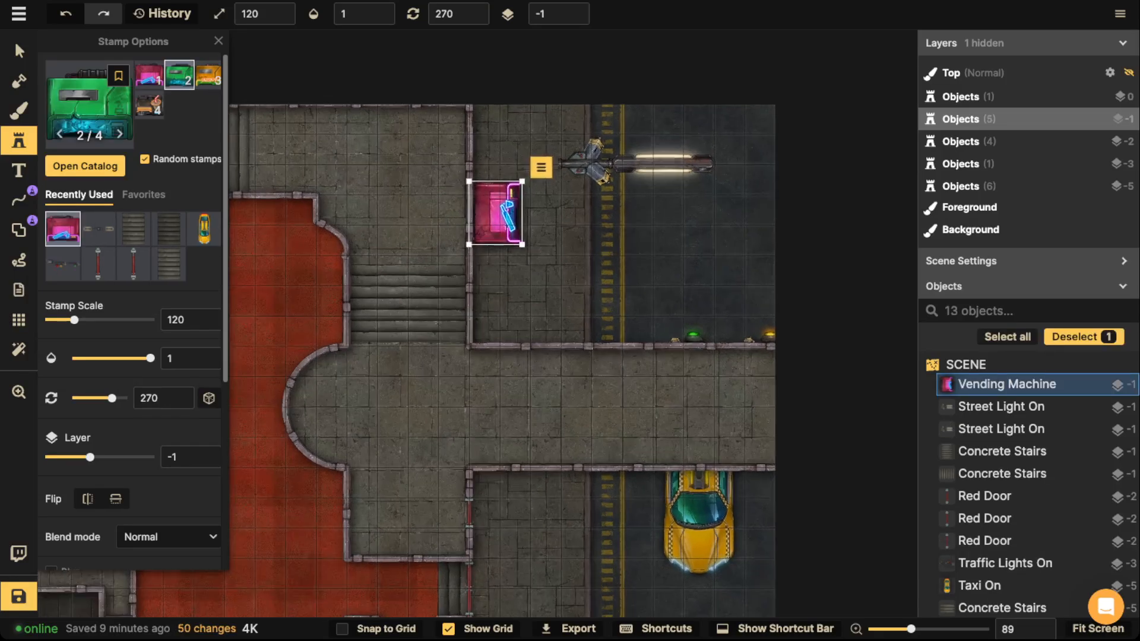
pyautogui.moveTo(495, 212); pyautogui.dragTo(511, 119)
pyautogui.scroll(3, 511, 120)
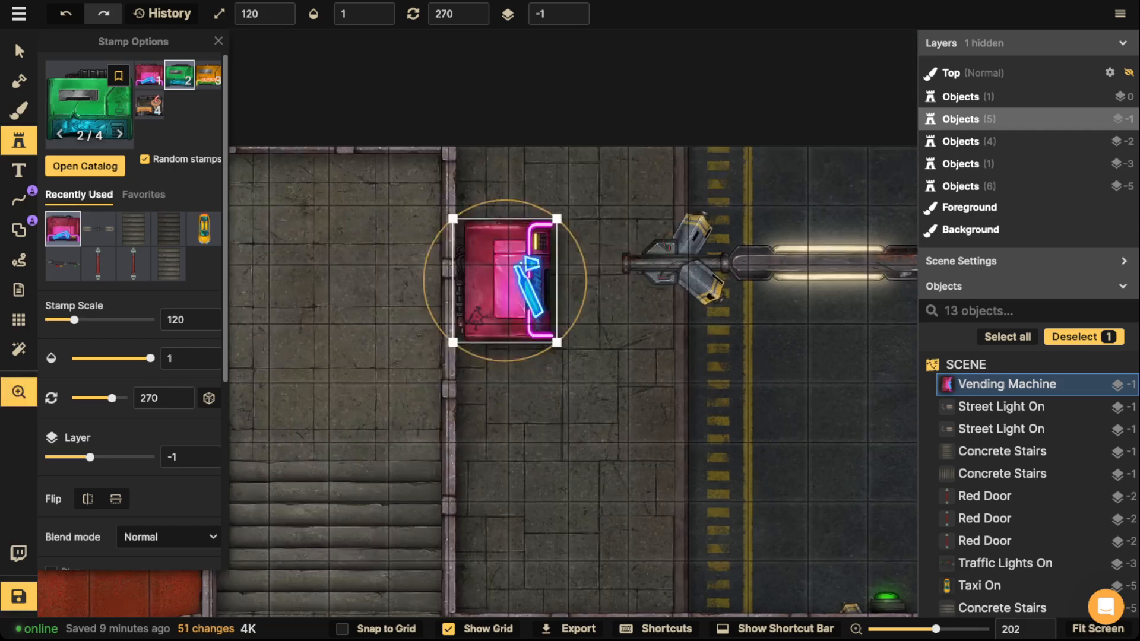
pyautogui.moveTo(505, 299); pyautogui.dragTo(490, 230)
# Move the northern street light a little farther south along the curb, away from the vending machine.
pyautogui.click(19, 51)
pyautogui.click(771, 282)
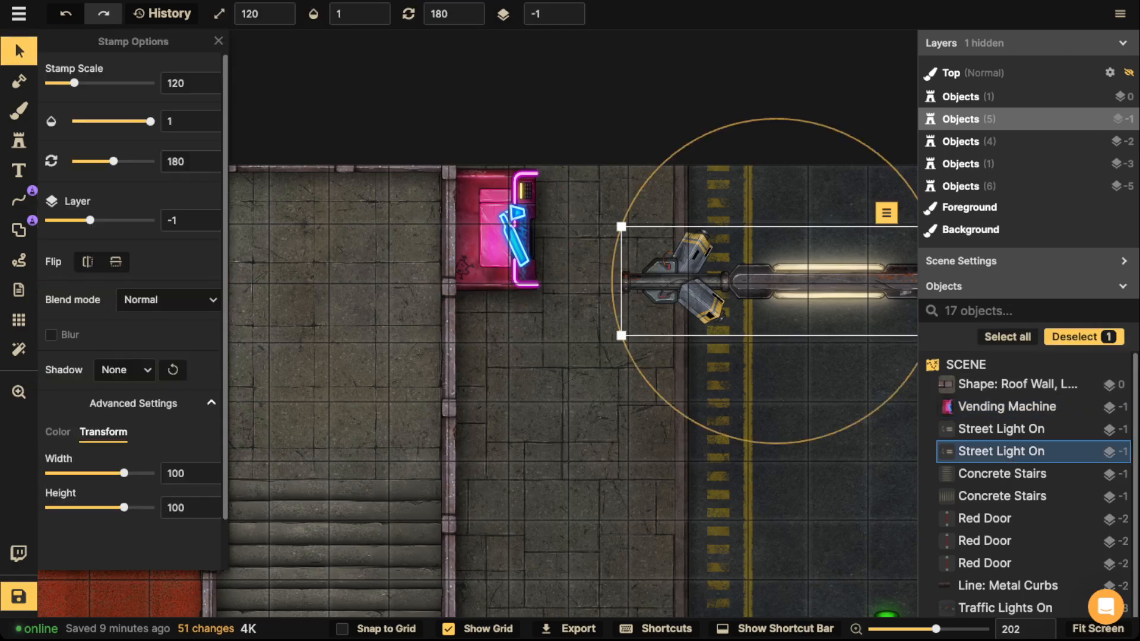
pyautogui.moveTo(772, 282); pyautogui.dragTo(767, 375)
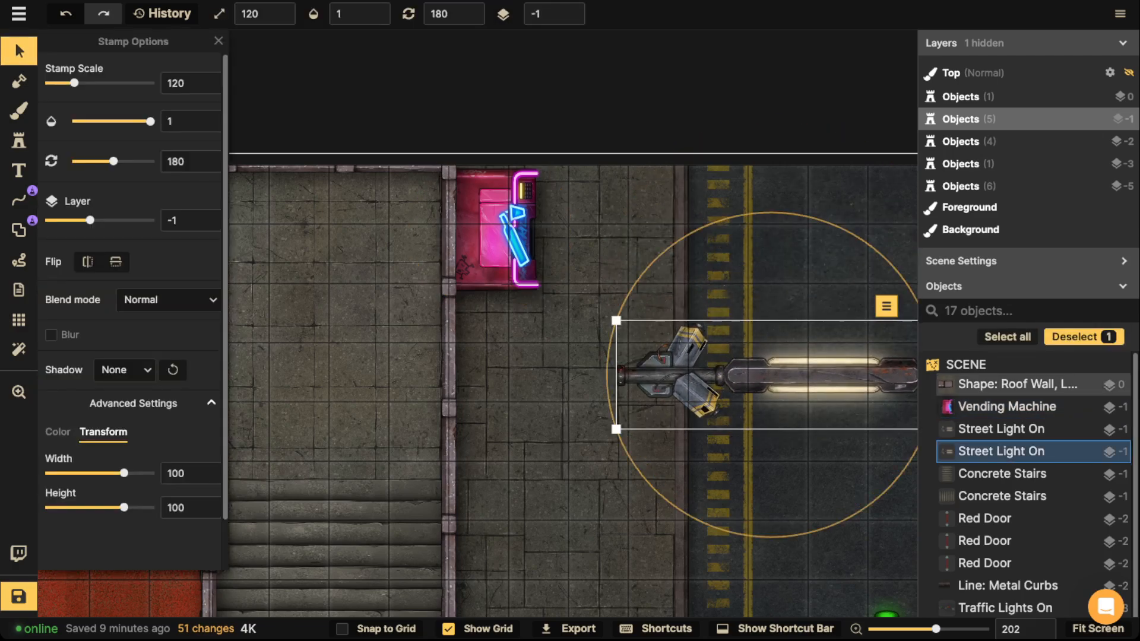
pyautogui.click(585, 279)
pyautogui.click(484, 243)
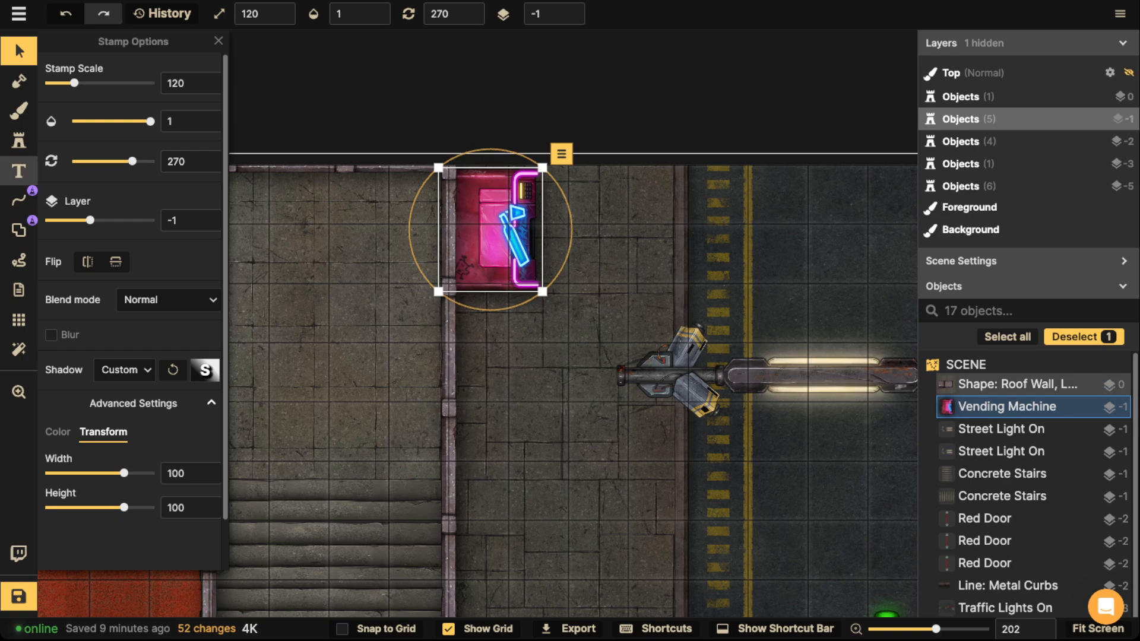
pyautogui.click(19, 171)
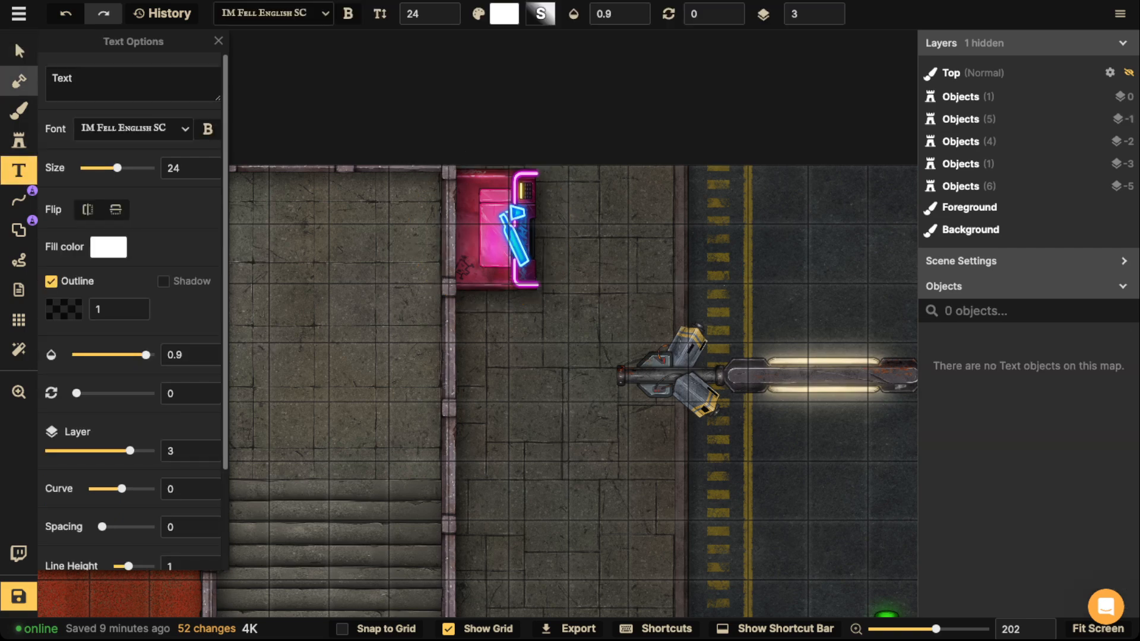
pyautogui.click(461, 184)
pyautogui.click(19, 51)
pyautogui.click(487, 237)
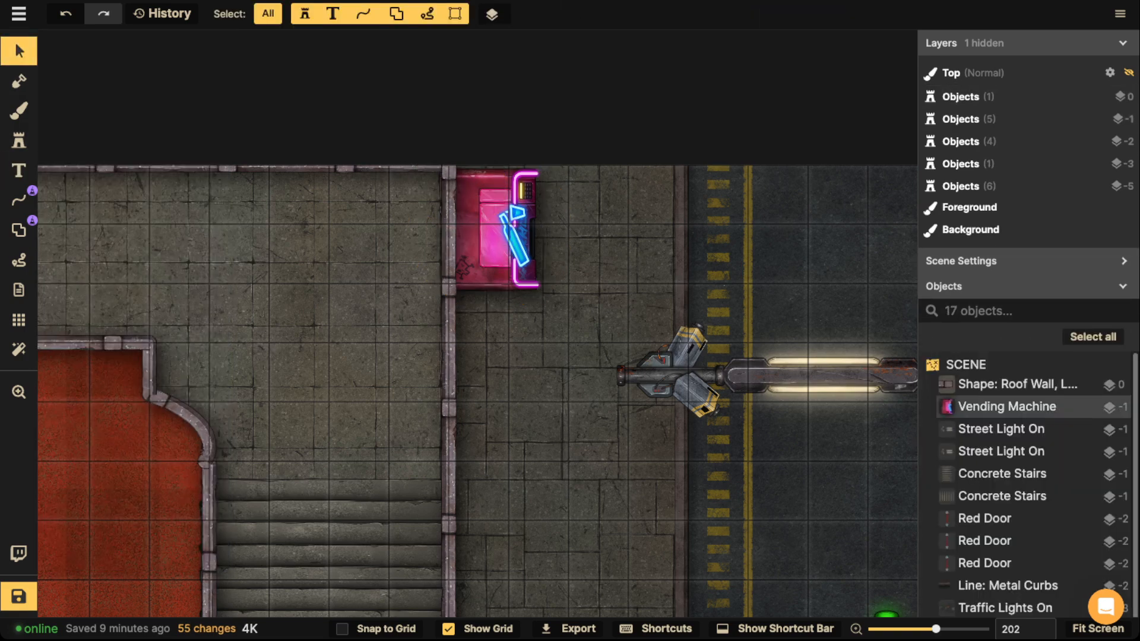
# Delete the pink vending machine and place the orange drinks variant on the sidewalk against the outer wall instead.
pyautogui.press('Delete')
pyautogui.click(19, 141)
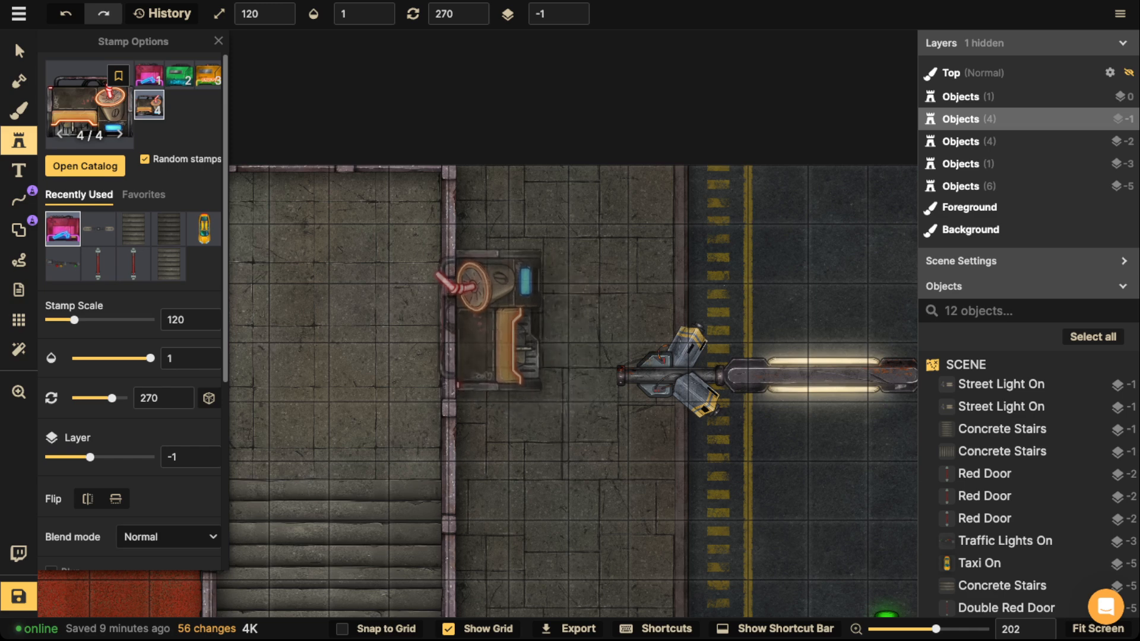
pyautogui.click(496, 312)
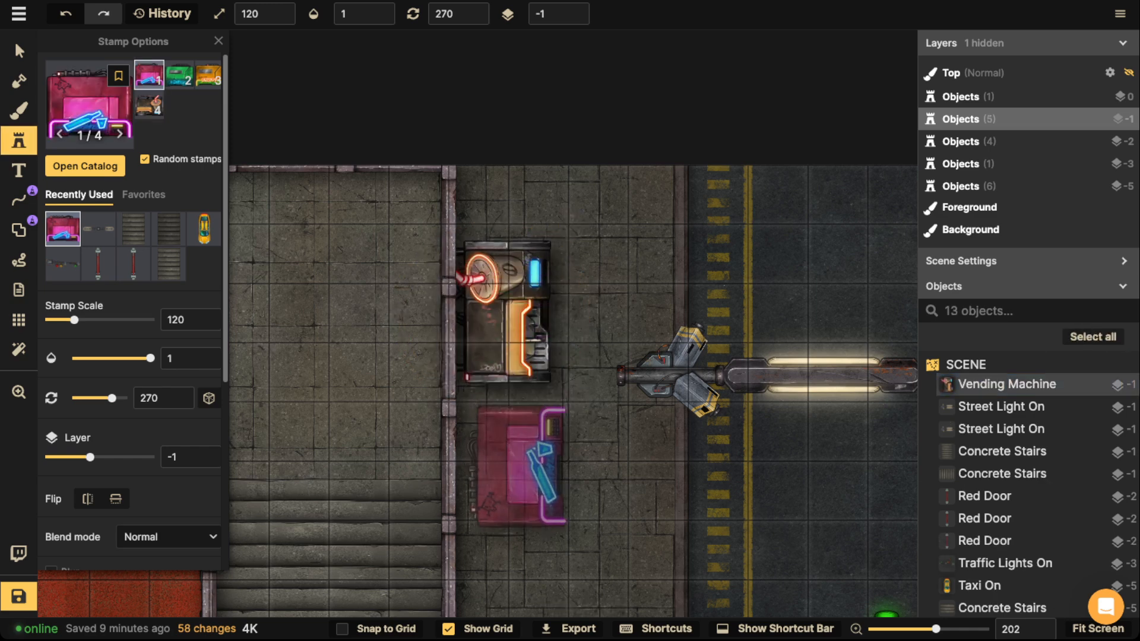
# Place the pink broken vending machine on the sidewalk just south of the orange one, rotated 195 degrees.
pyautogui.press('Left')
pyautogui.press('Left')
pyautogui.press('Left')
pyautogui.press('Left')
pyautogui.press('Left')
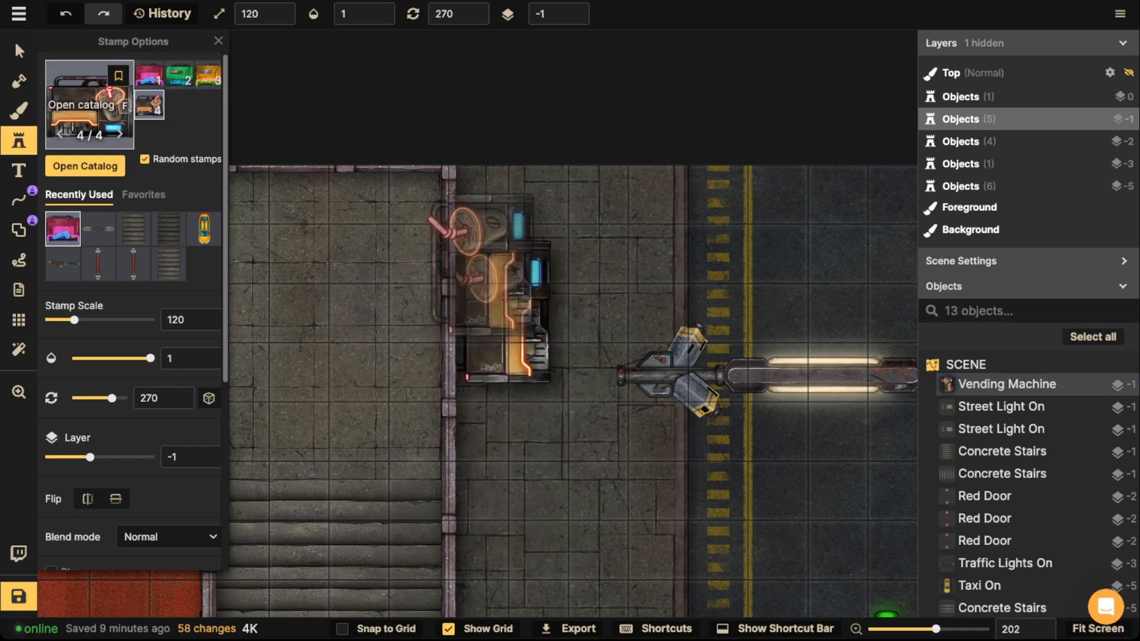
pyautogui.click(89, 107)
pyautogui.click(369, 199)
pyautogui.press('space')
pyautogui.moveTo(560, 379); pyautogui.dragTo(558, 230)
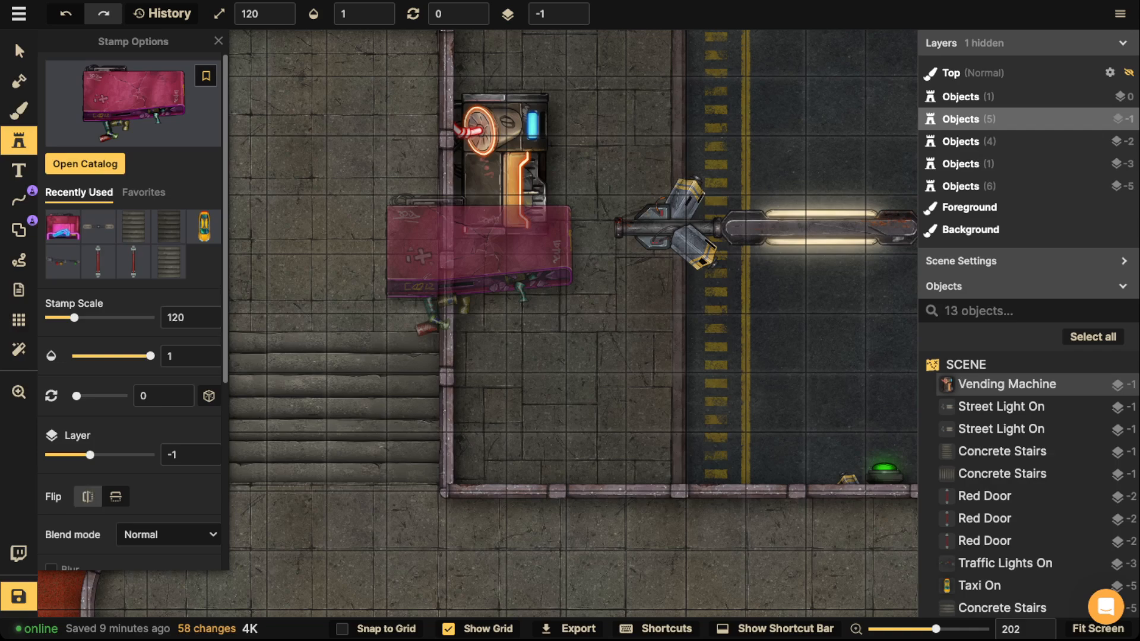
pyautogui.scroll(-12, 543, 336)
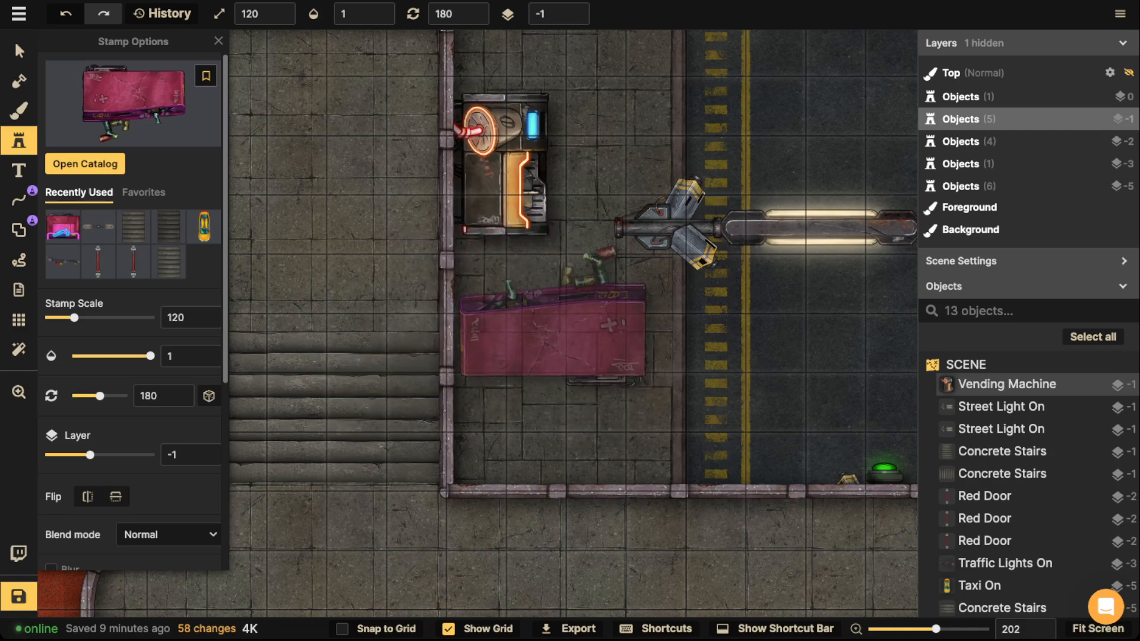
pyautogui.click(552, 323)
pyautogui.scroll(1, 552, 324)
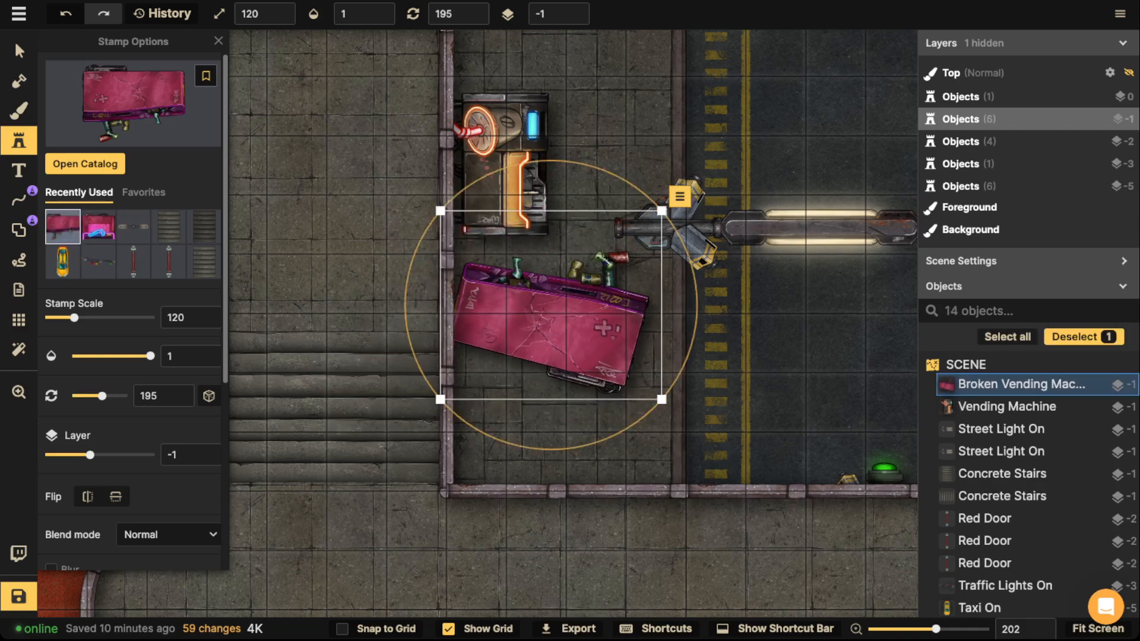
# Move the northern street light farther north along the curb, level with the orange vending machine.
pyautogui.click(19, 51)
pyautogui.press('space')
pyautogui.moveTo(505, 170); pyautogui.dragTo(500, 265)
pyautogui.click(500, 265)
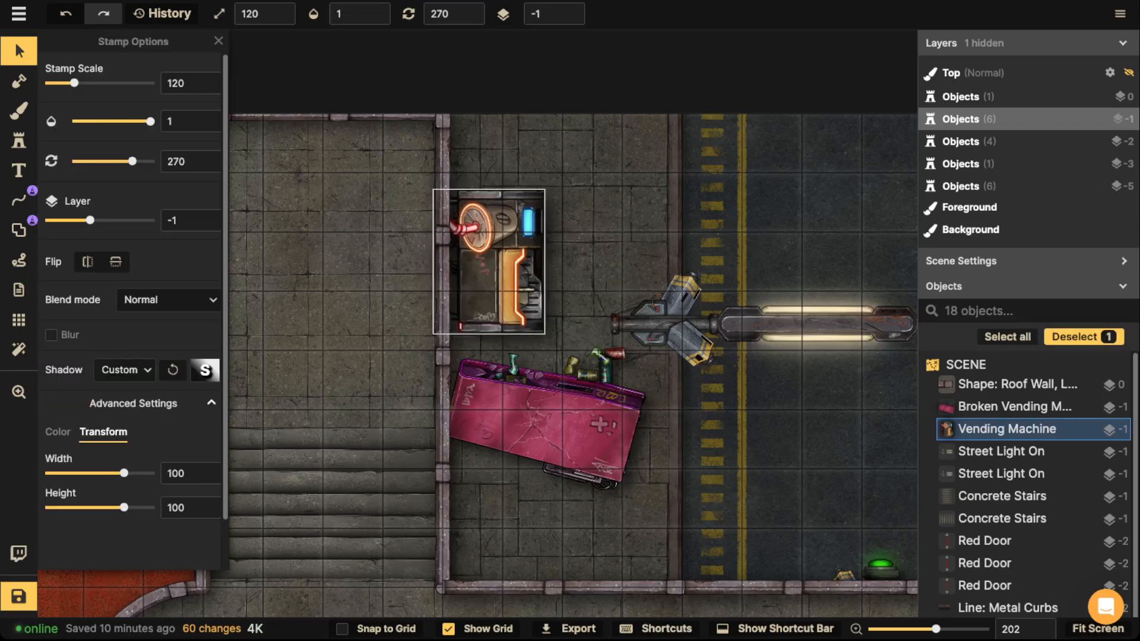
pyautogui.click(594, 285)
pyautogui.moveTo(670, 324); pyautogui.dragTo(671, 182)
pyautogui.click(593, 270)
# Try placing a second taxi, copied from the existing one at 0 degrees rotation, at the street's south end.
pyautogui.scroll(-5, 587, 267)
pyautogui.press('space')
pyautogui.moveTo(585, 267); pyautogui.dragTo(543, 98)
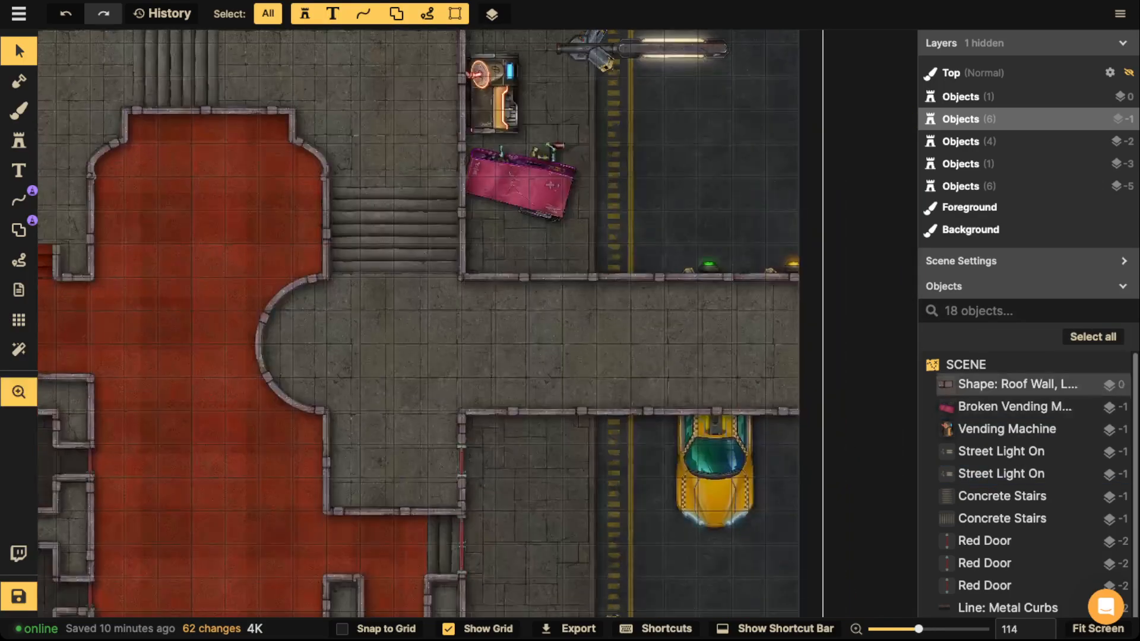
pyautogui.moveTo(706, 475); pyautogui.dragTo(670, 346)
pyautogui.click(679, 350)
pyautogui.click(19, 141)
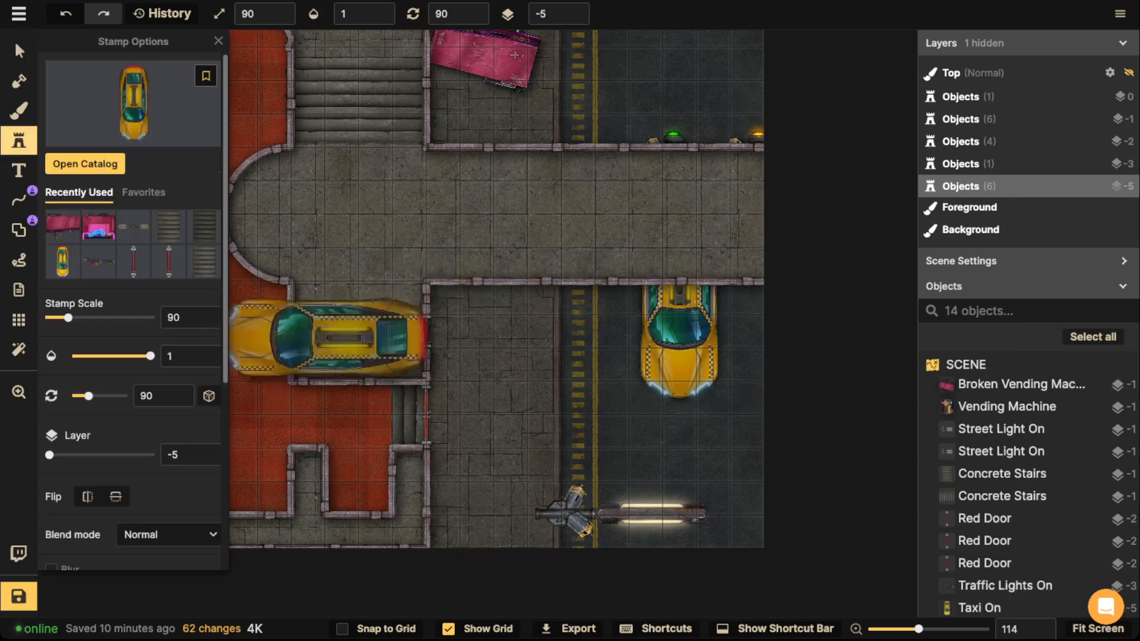
pyautogui.scroll(4, 683, 537)
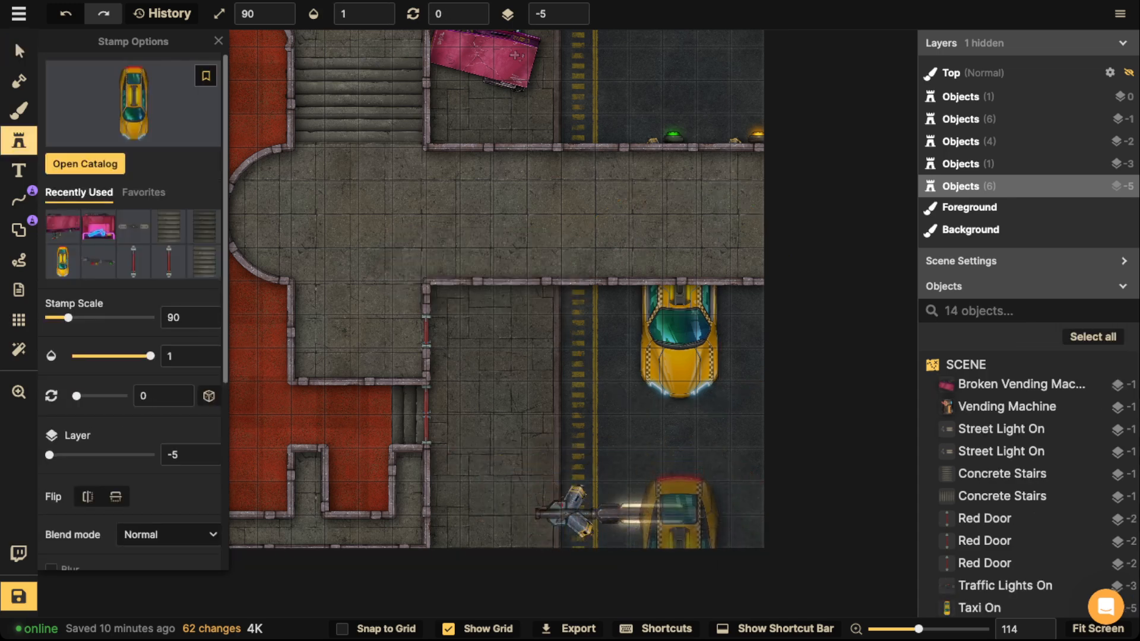
pyautogui.click(681, 543)
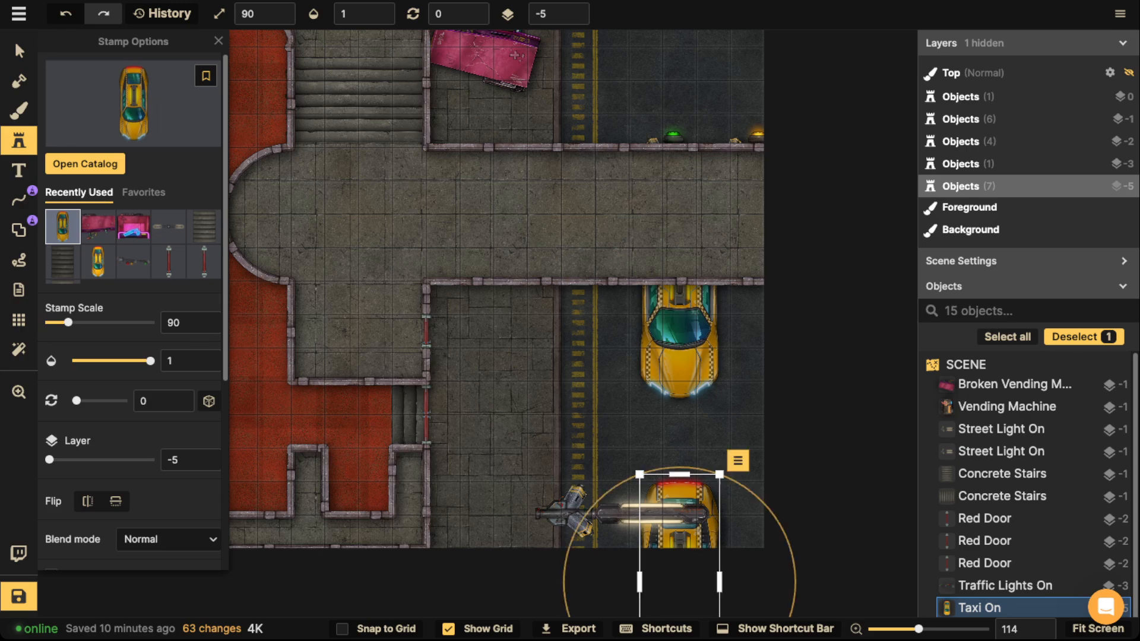
# Find "car" in the stamp catalog and place the blue sports car at scale 70 at the street's south end.
pyautogui.click(95, 103)
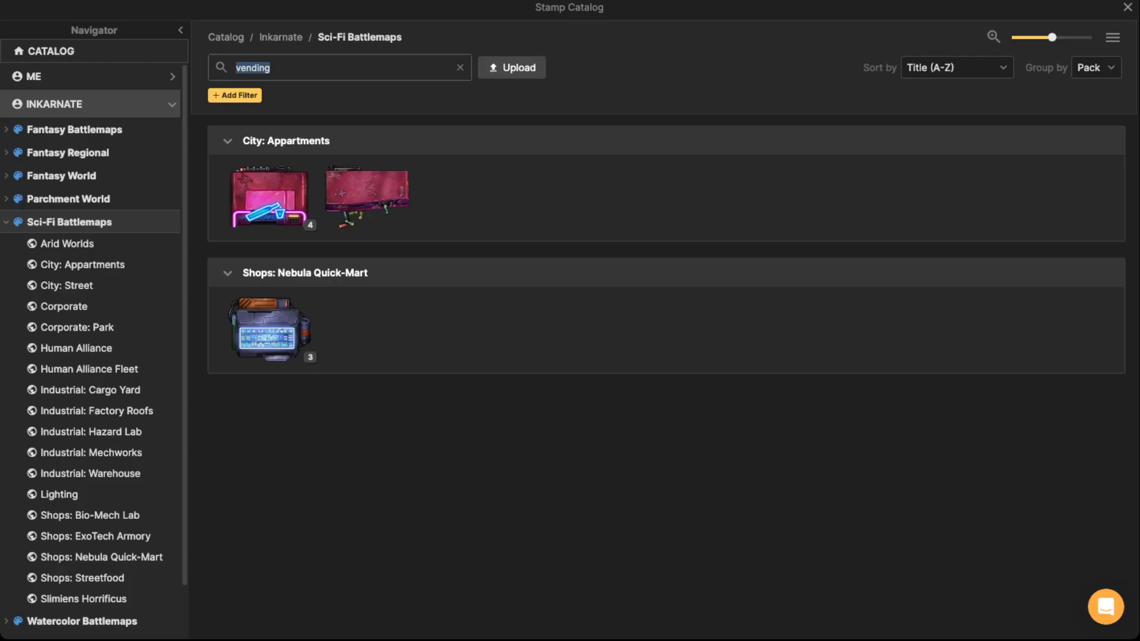
pyautogui.write('car')
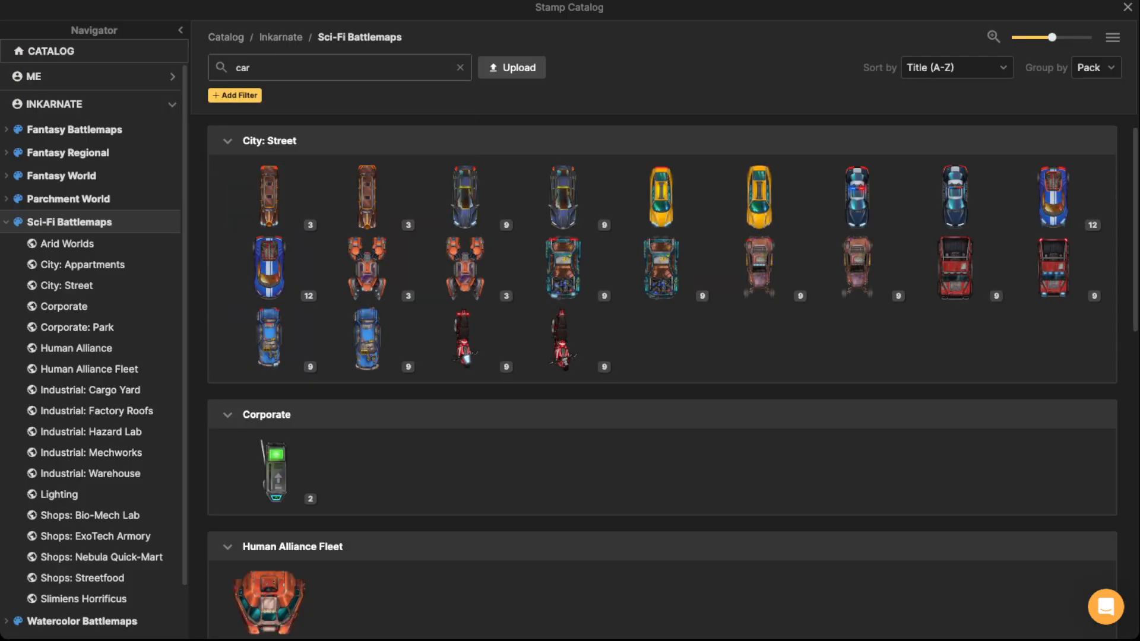
pyautogui.click(269, 267)
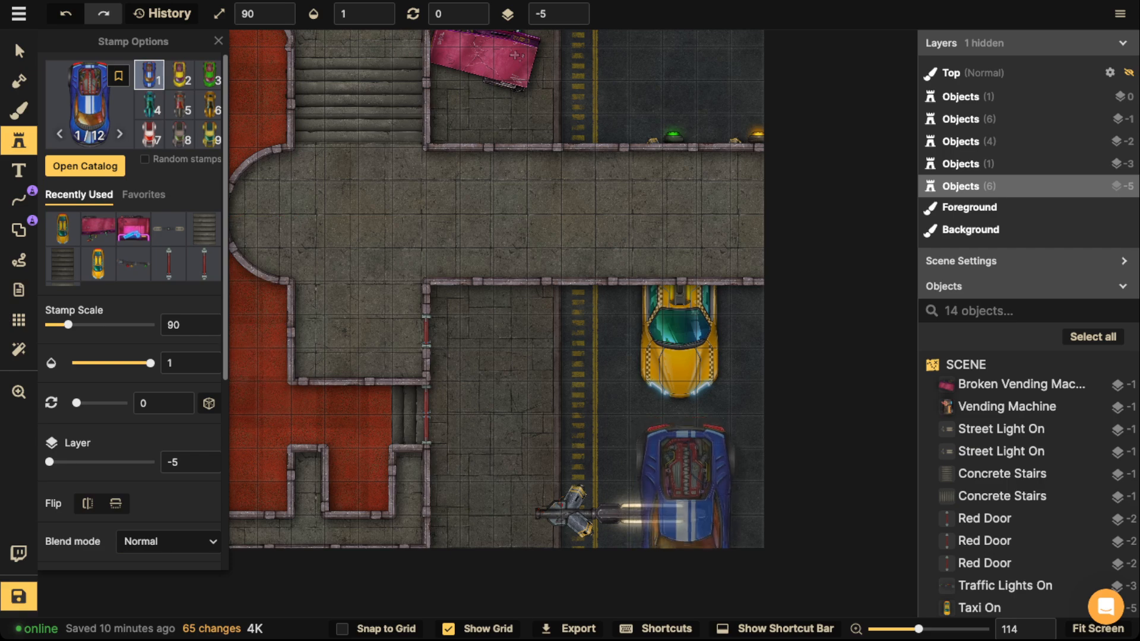
pyautogui.scroll(-2, 682, 539)
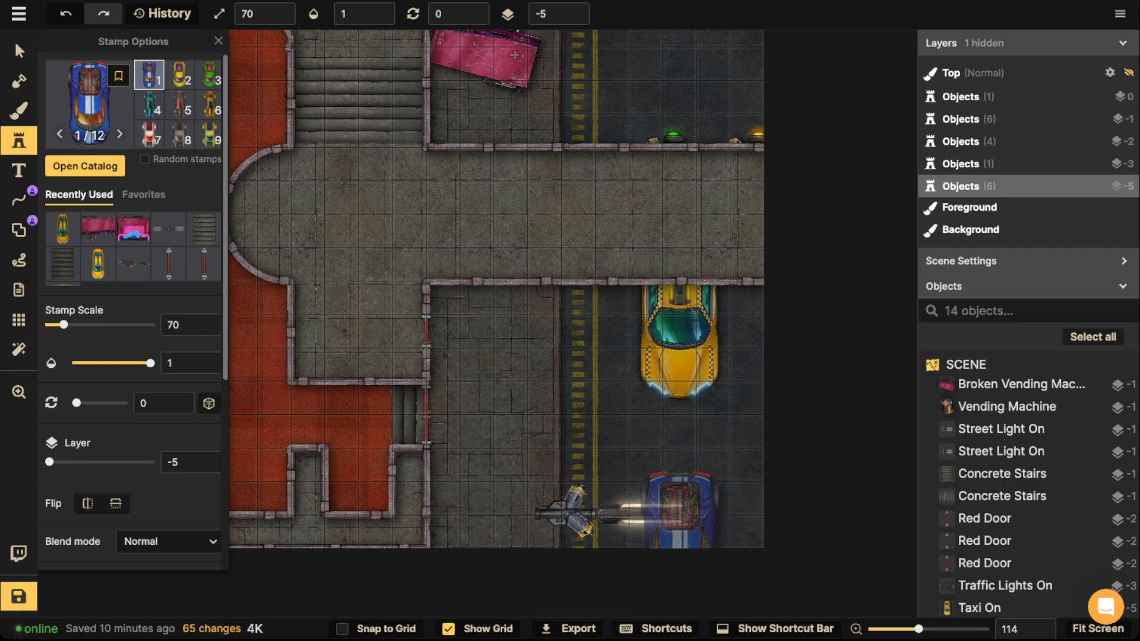
pyautogui.click(682, 511)
# Try placing the red-and-white sports car variant at the street's north end, then remove it.
pyautogui.scroll(4, 675, 356)
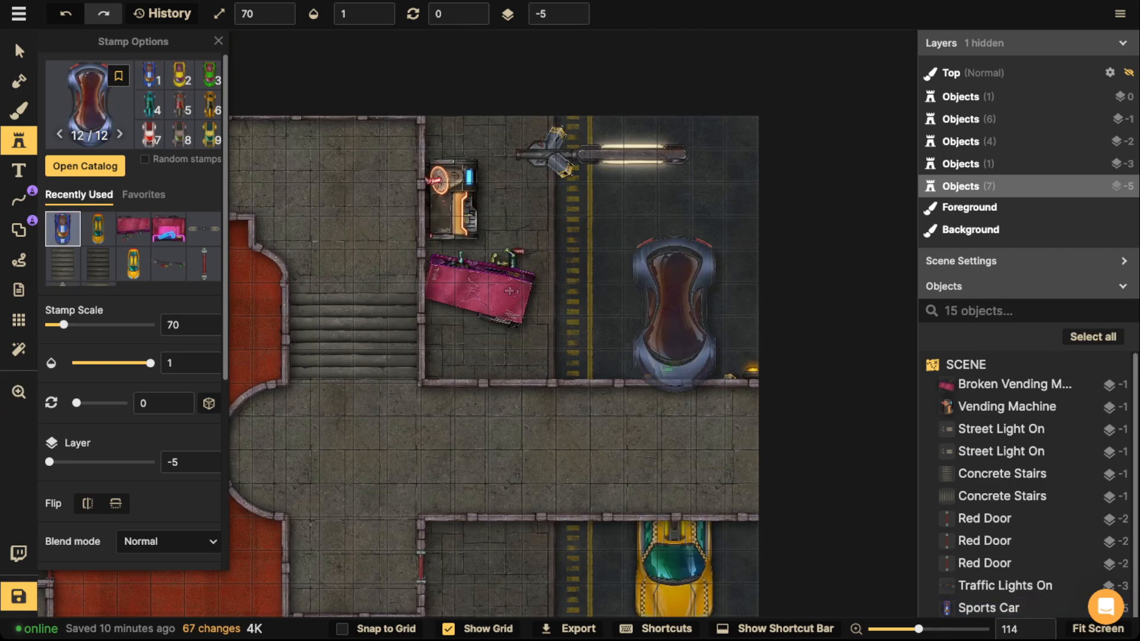
pyautogui.press('Left')
pyautogui.click(682, 131)
pyautogui.moveTo(683, 130); pyautogui.dragTo(677, 126)
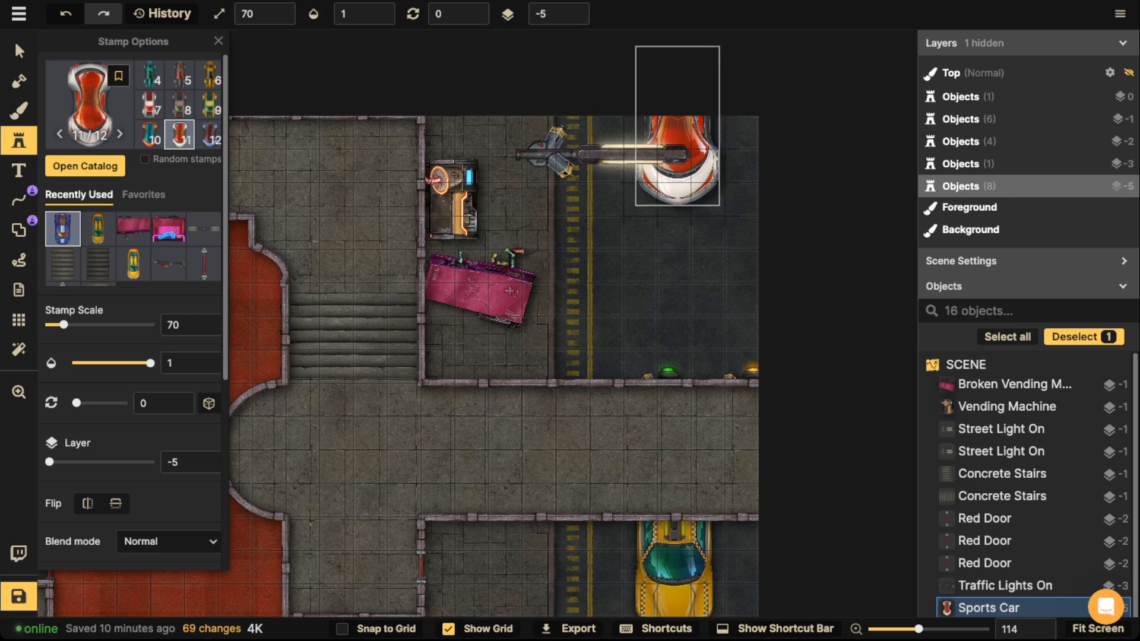
pyautogui.press('Delete')
# Compare the sports car variants and place the red-and-white one at the street's north end, partly beyond the map edge.
pyautogui.press('Left')
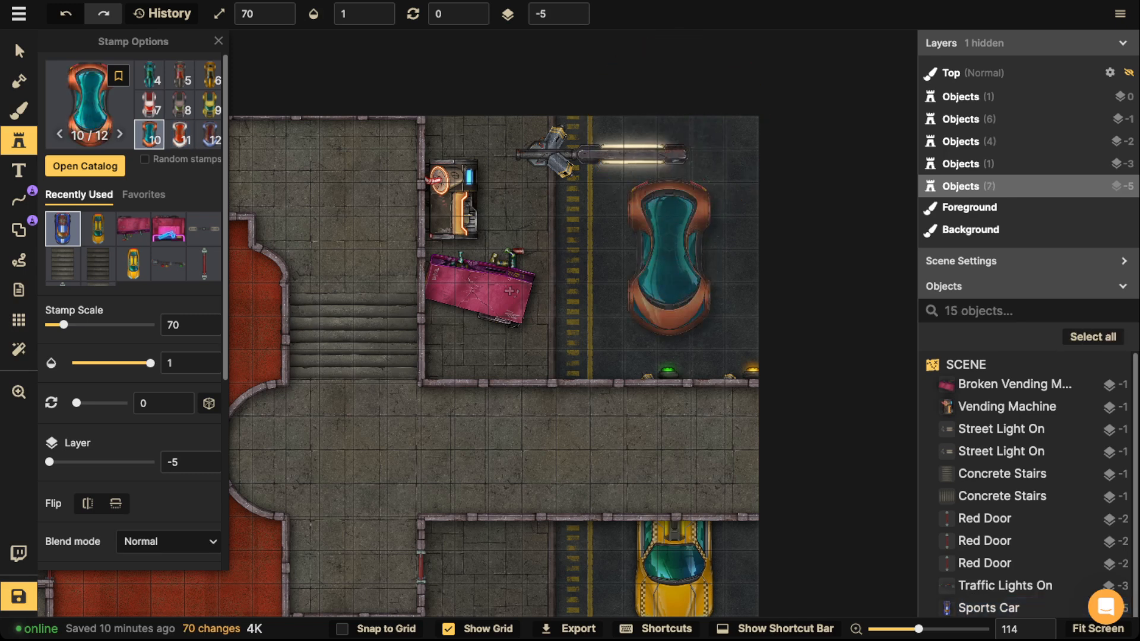
pyautogui.press('Left')
pyautogui.press('Left')
pyautogui.press('Left')
pyautogui.press('Left')
pyautogui.press('Left')
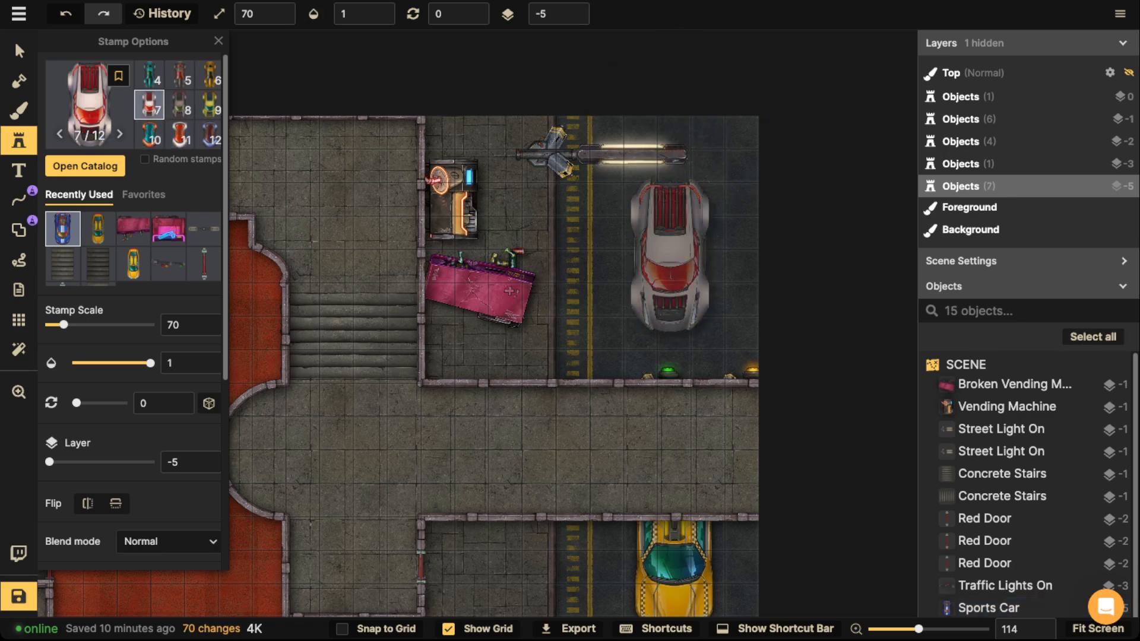
pyautogui.press('Left')
pyautogui.press('Left')
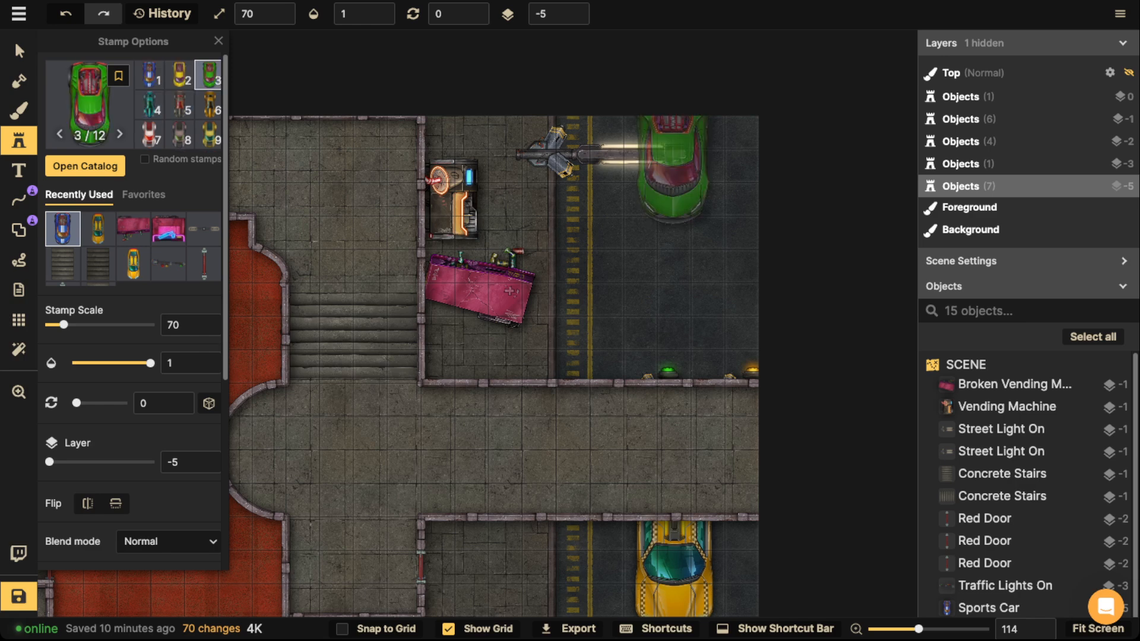
pyautogui.press('Left')
pyautogui.press('Left')
pyautogui.press('Left')
pyautogui.press('Left')
pyautogui.press('Left')
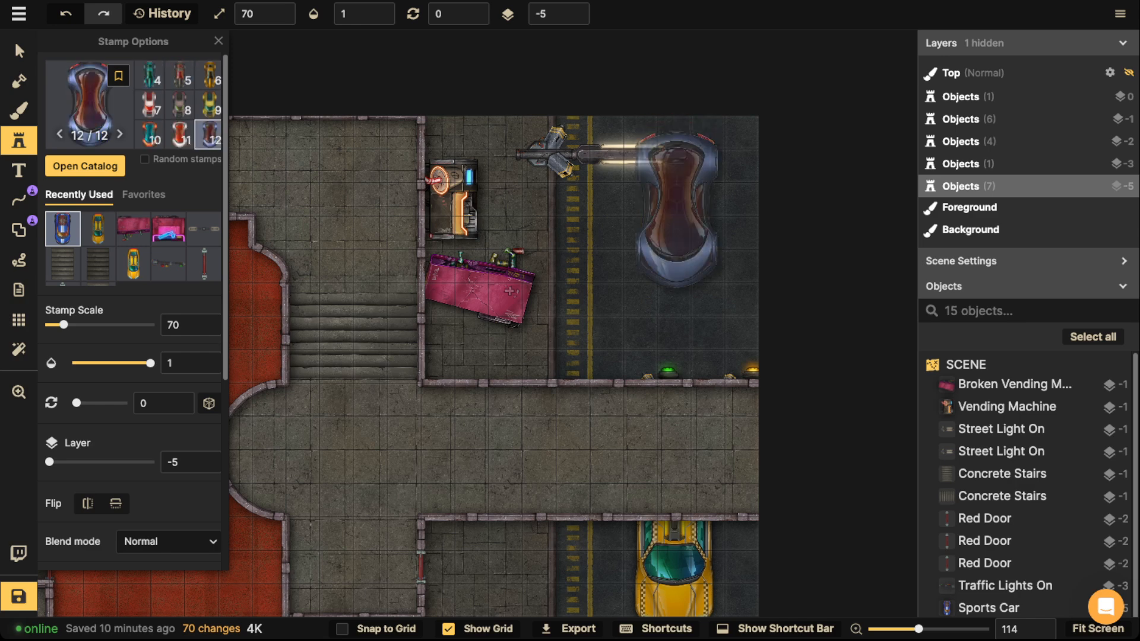
pyautogui.press('Left')
pyautogui.press('Left')
pyautogui.press('Left')
pyautogui.press('Left')
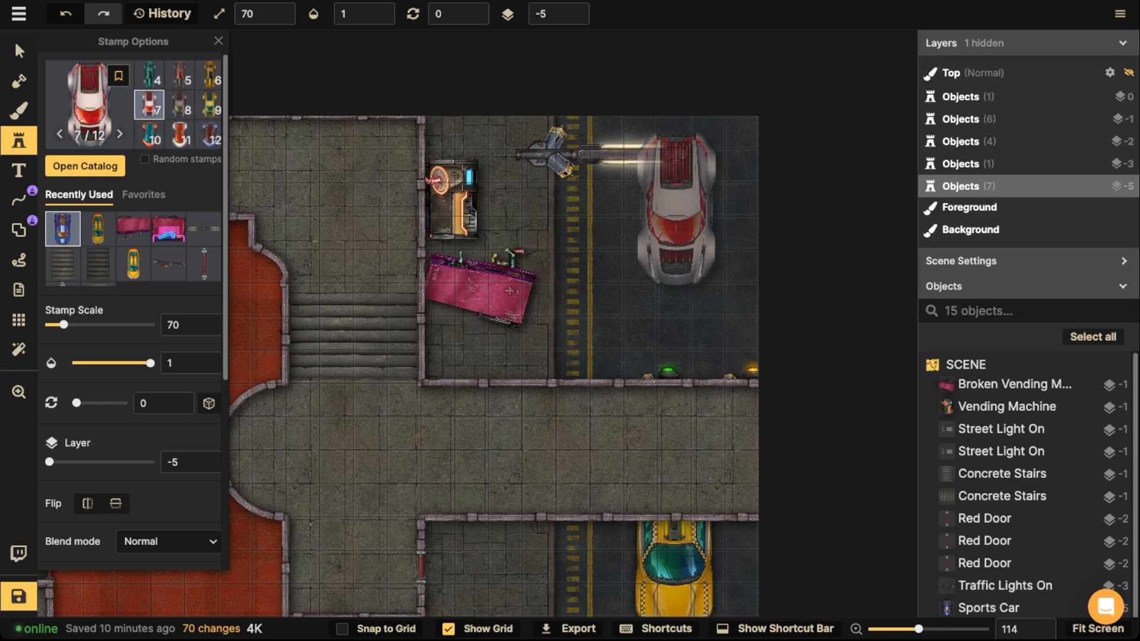
pyautogui.press('Left')
pyautogui.press('Left')
pyautogui.press('Left')
pyautogui.press('Left')
pyautogui.press('Left')
pyautogui.press('Left')
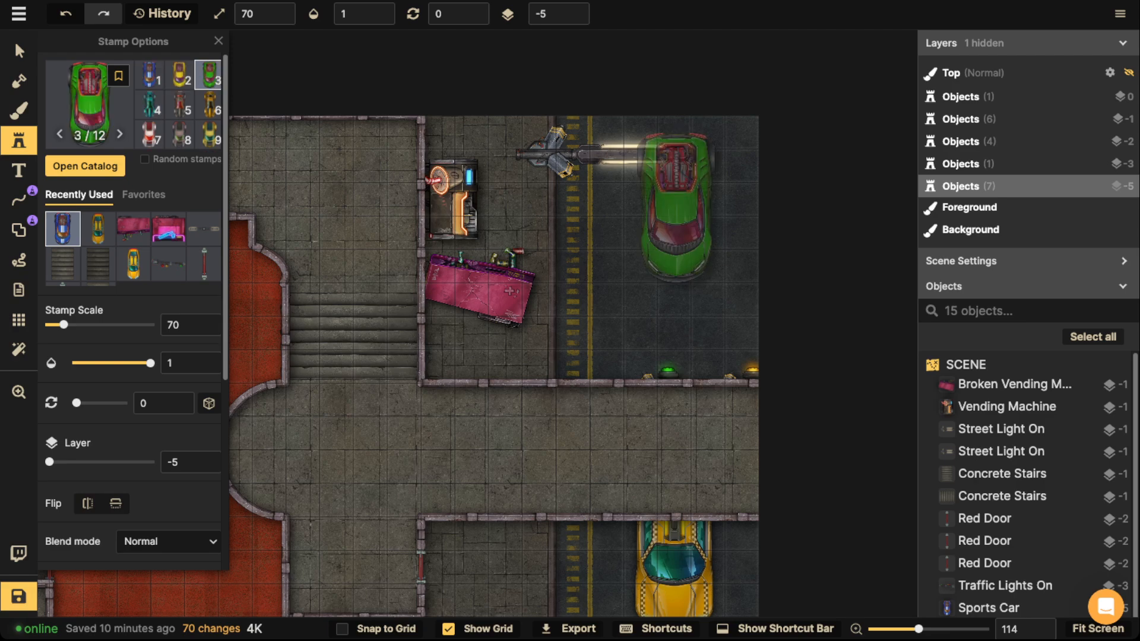
pyautogui.press('Left')
pyautogui.click(679, 157)
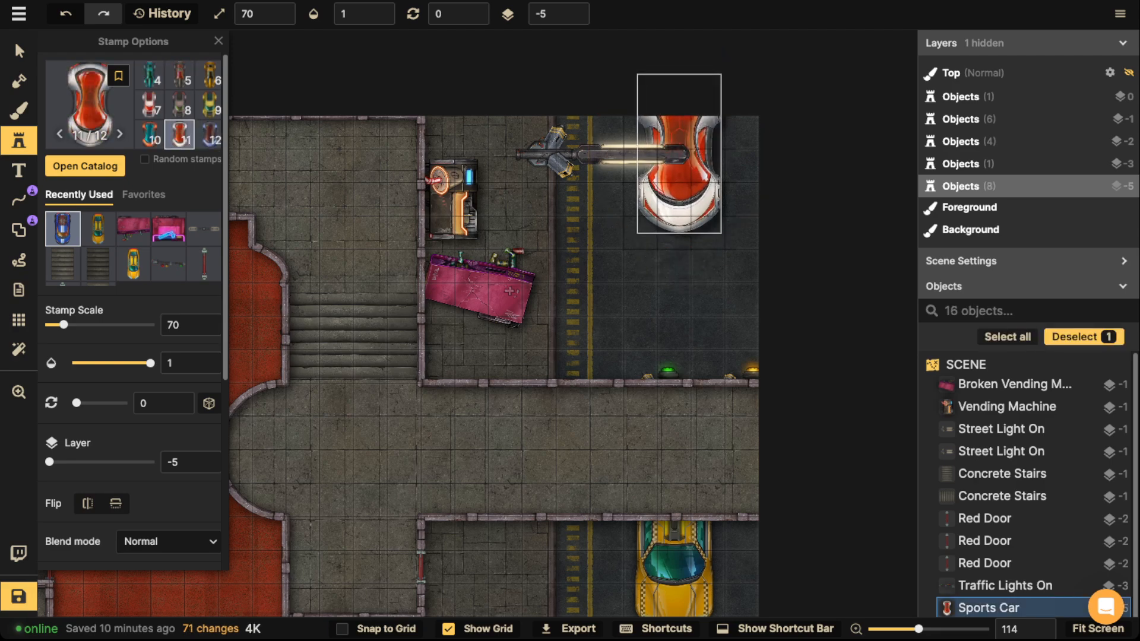
pyautogui.moveTo(679, 154); pyautogui.dragTo(676, 138)
# Lower the brightness of the red-and-white sports car to 80 and of the blue sports car to 87.
pyautogui.click(612, 234)
pyautogui.scroll(-5, 555, 277)
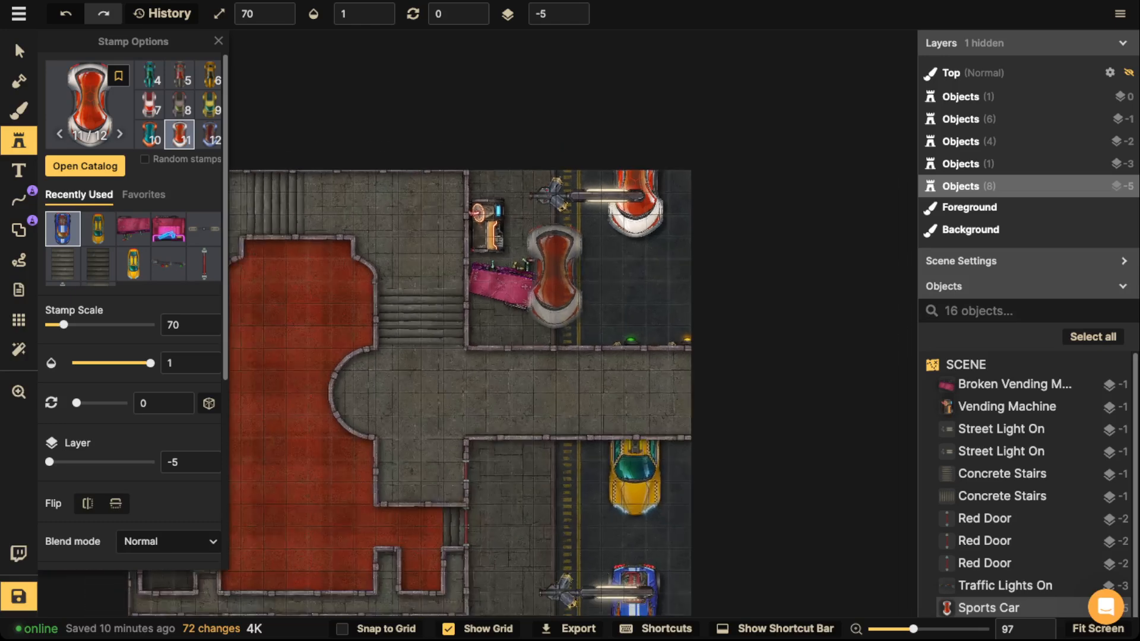
pyautogui.scroll(-3, 555, 277)
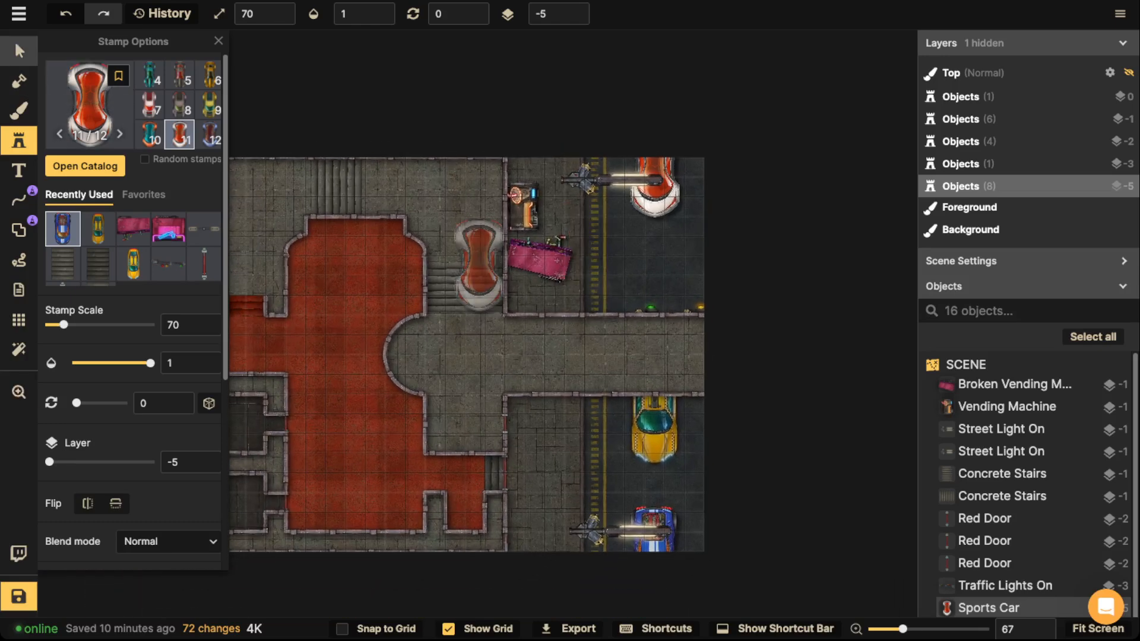
pyautogui.click(19, 51)
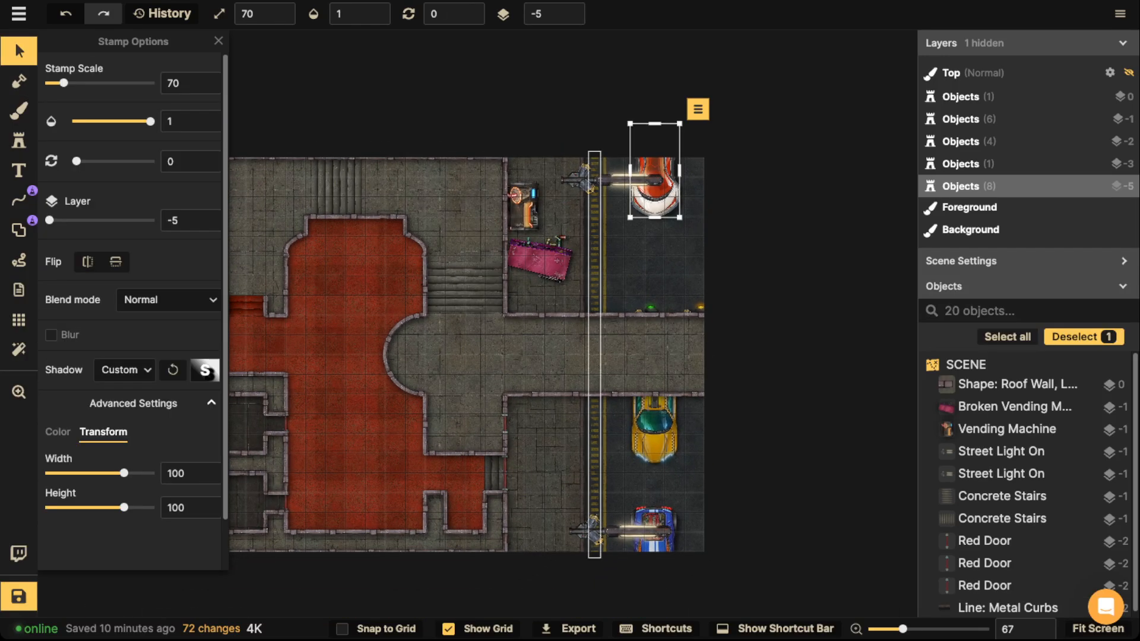
pyautogui.click(475, 228)
pyautogui.scroll(-1, 465, 225)
pyautogui.click(640, 199)
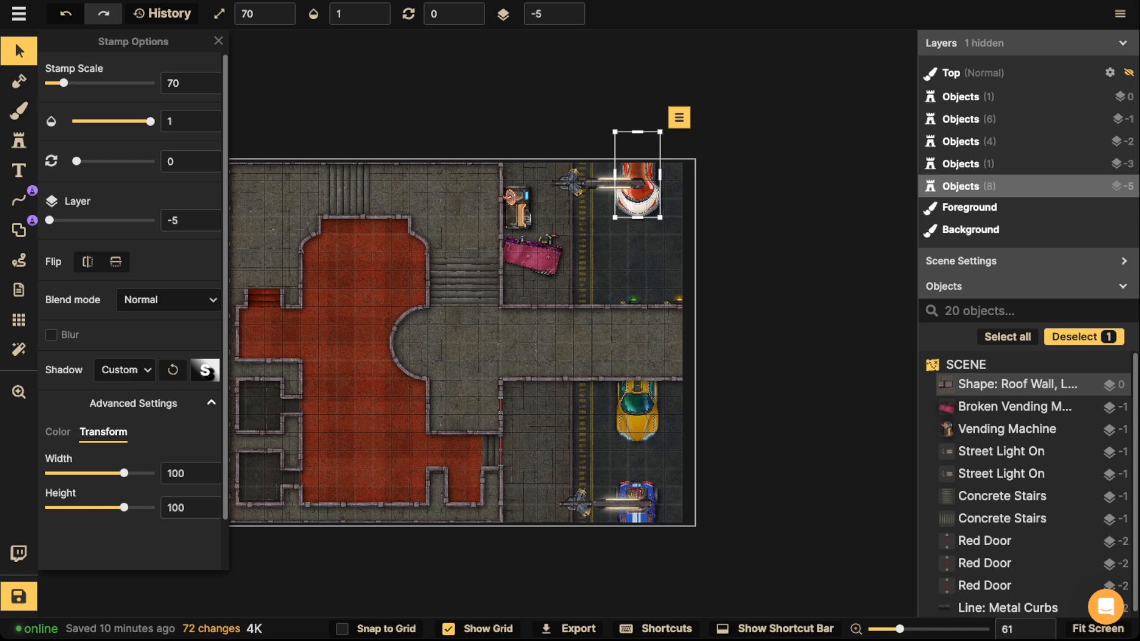
pyautogui.click(57, 432)
pyautogui.click(91, 545)
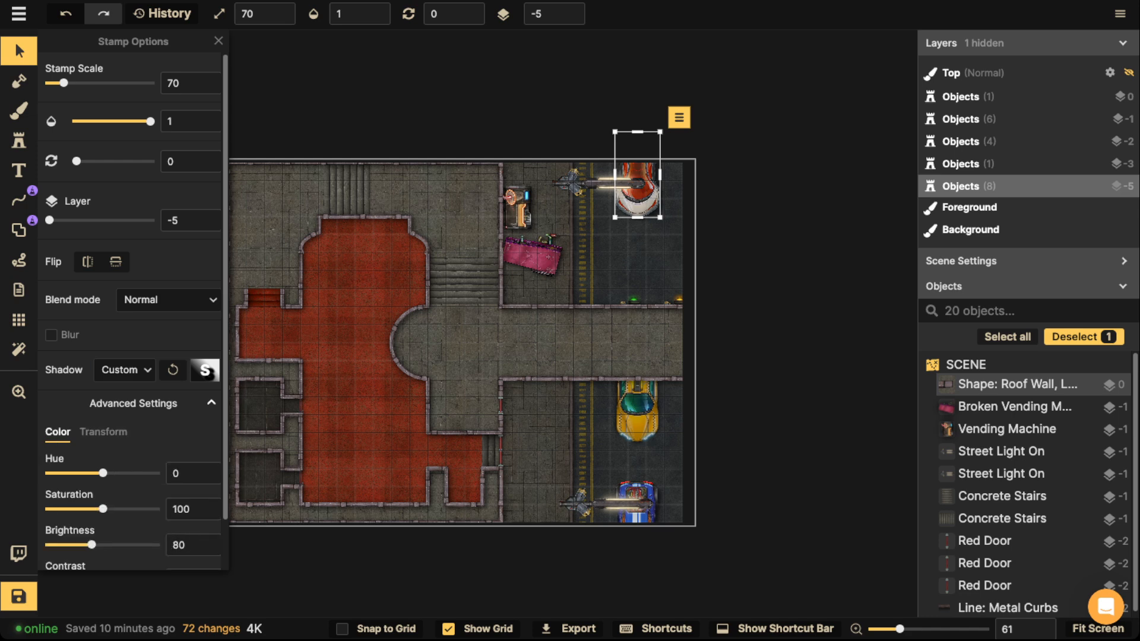
pyautogui.click(637, 504)
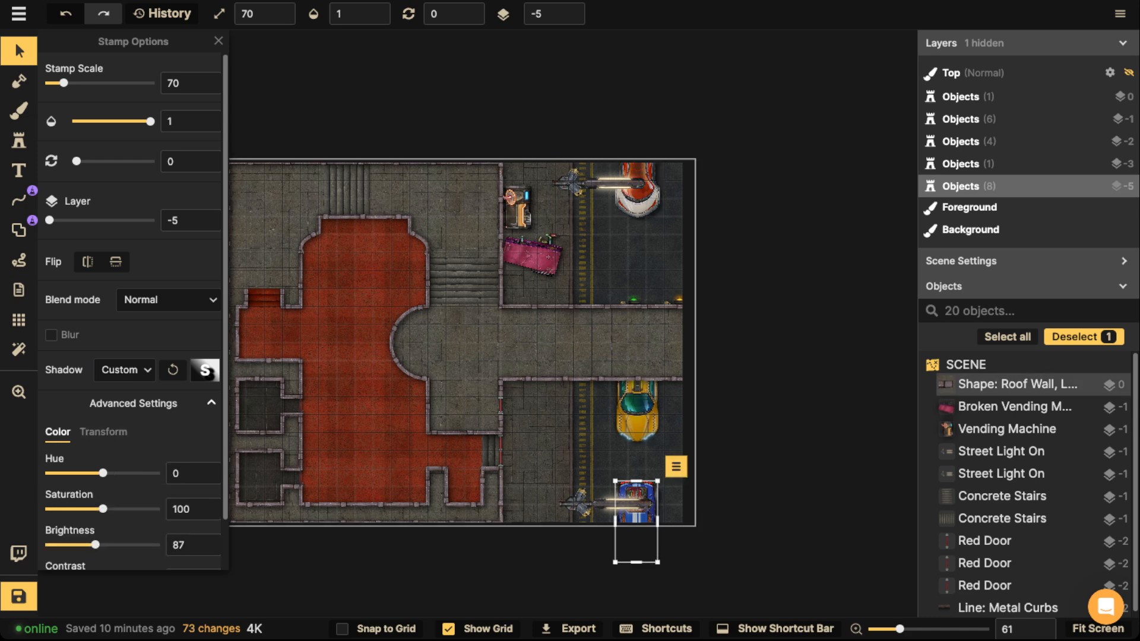
pyautogui.click(539, 304)
# Try the street without the red-and-white sports car by deleting it, then undo the deletion.
pyautogui.scroll(-1, 539, 304)
pyautogui.moveTo(539, 304); pyautogui.dragTo(646, 289)
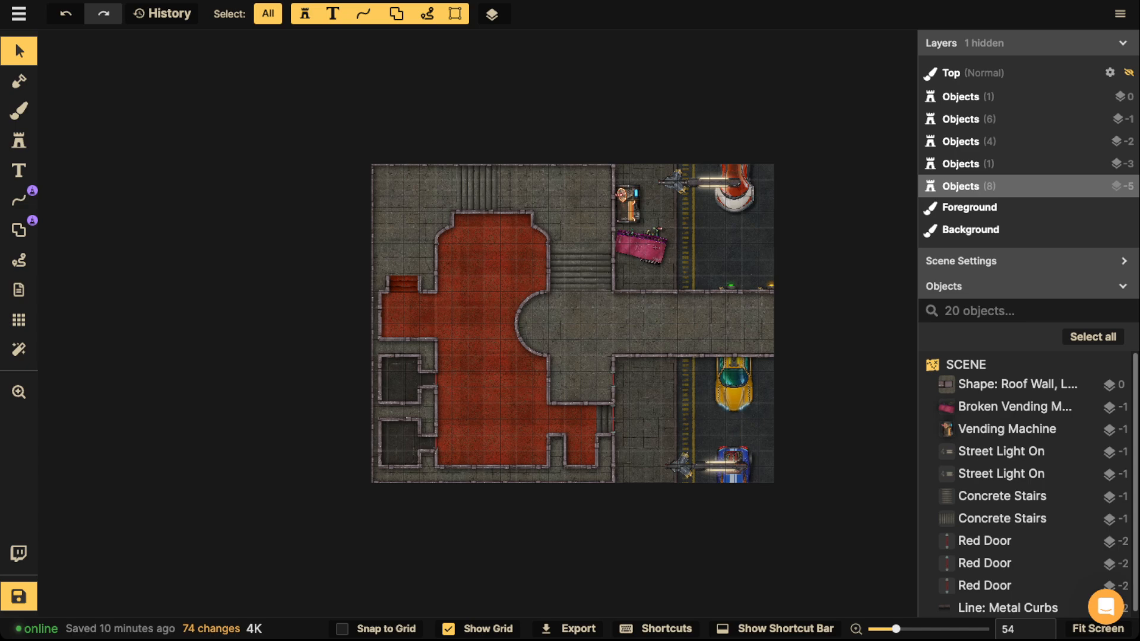
pyautogui.click(735, 189)
pyautogui.press('Delete')
pyautogui.scroll(3, 669, 270)
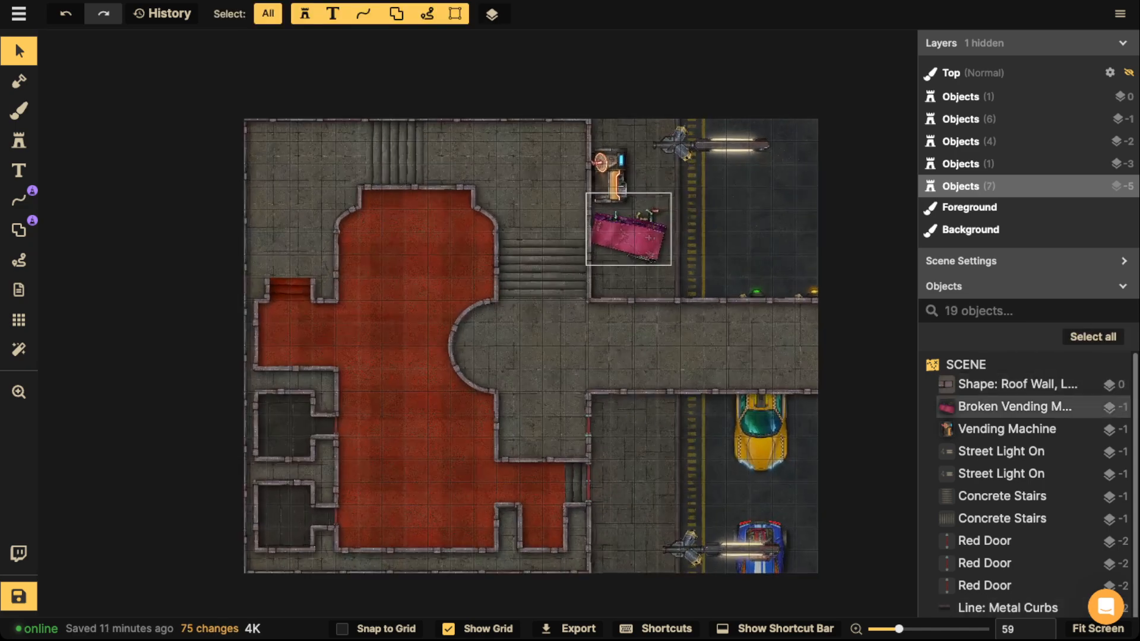
pyautogui.hotkey('ctrl', 'z')
# Duplicate the dashed yellow road line and align the copy along the street's east edge, spanning the full map height.
pyautogui.moveTo(624, 274); pyautogui.dragTo(510, 259)
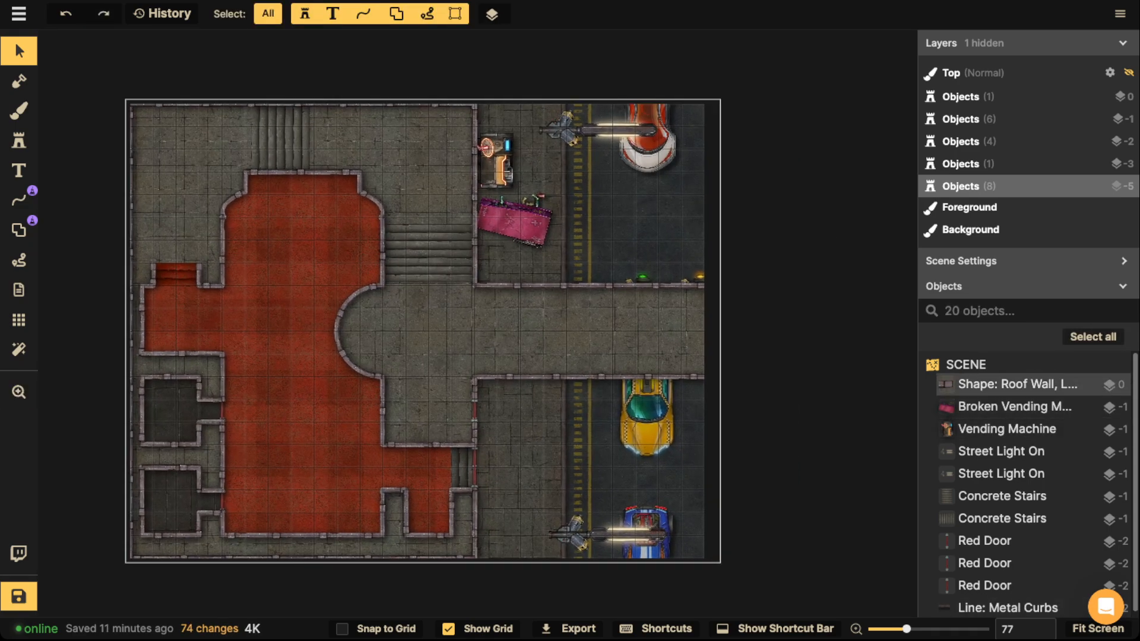
pyautogui.click(577, 252)
pyautogui.hotkey('ctrl', 'c')
pyautogui.hotkey('ctrl', 'v')
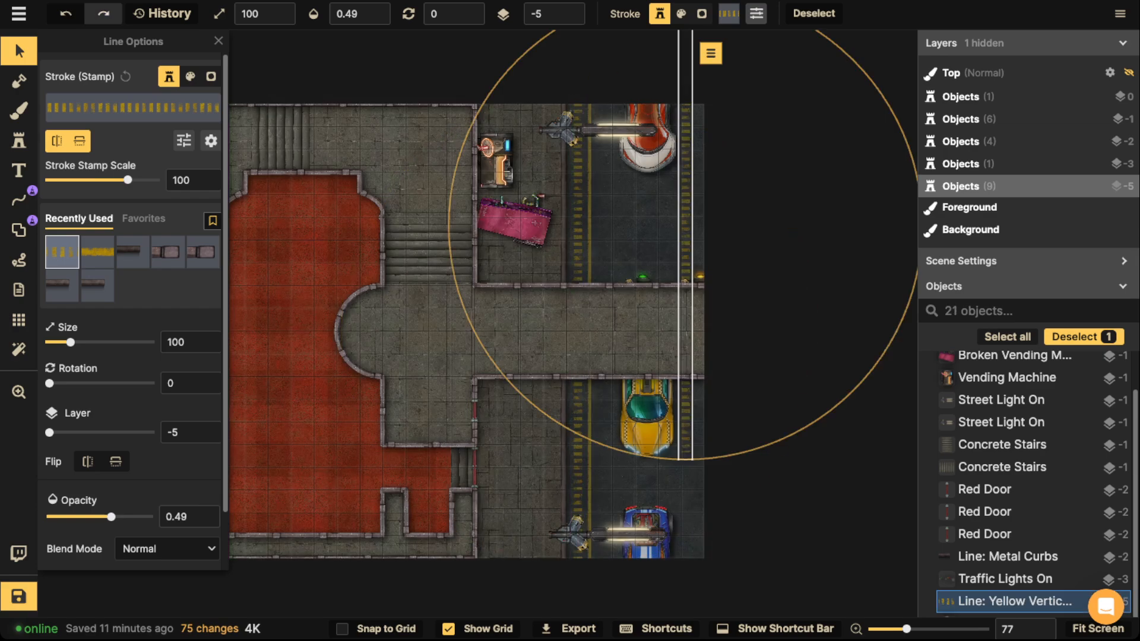
pyautogui.moveTo(685, 225); pyautogui.dragTo(692, 331)
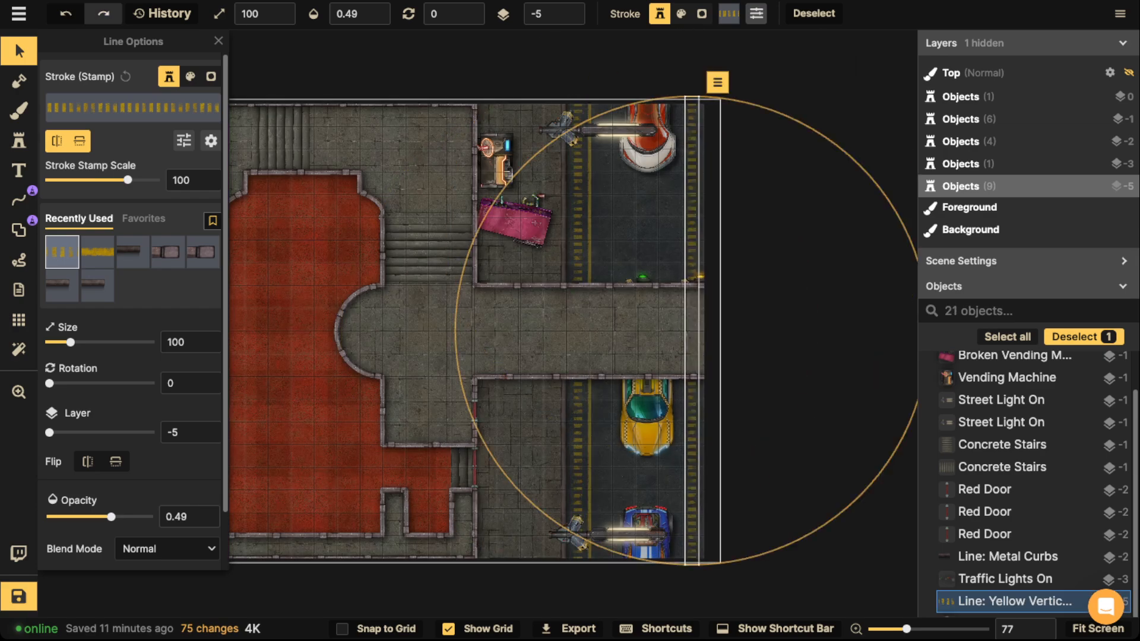
# Change the stroke of the dashed line copy at the street's east edge to the solid gritty yellow line.
pyautogui.click(97, 251)
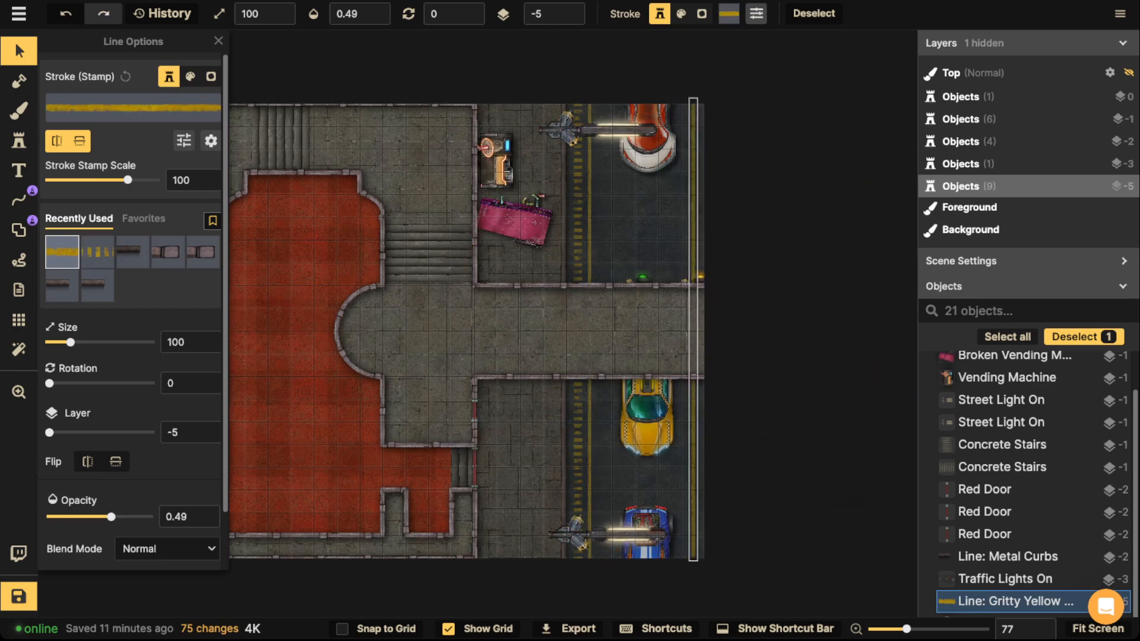
pyautogui.click(646, 362)
pyautogui.moveTo(646, 368); pyautogui.dragTo(631, 234)
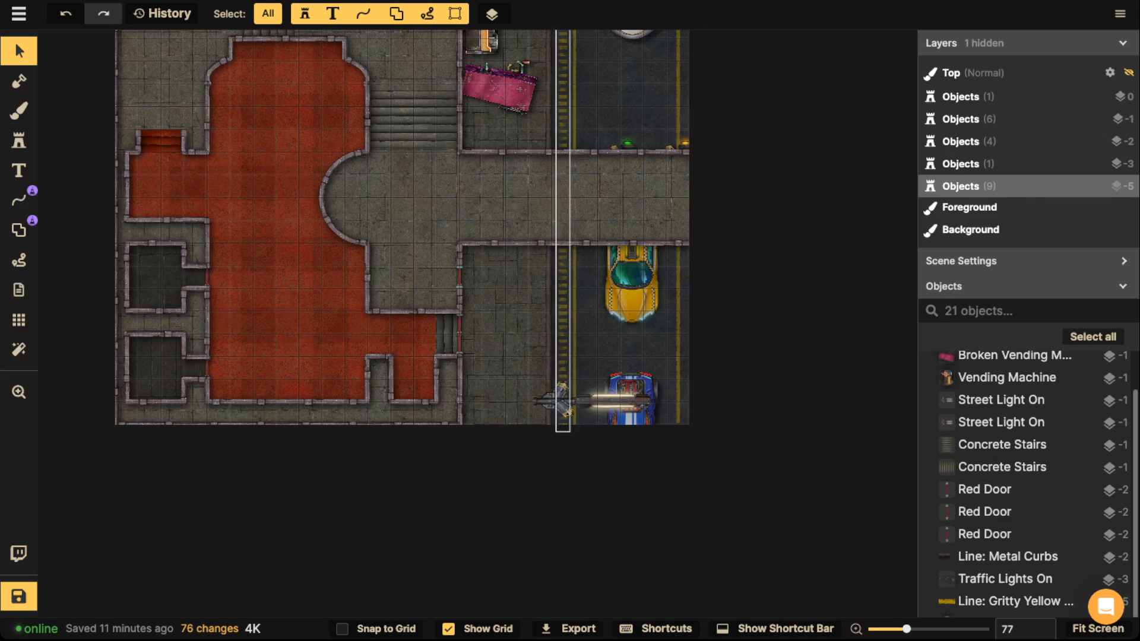
# Shift the yellow taxi slightly north so more of its rear is hidden beneath the walkway.
pyautogui.click(563, 231)
pyautogui.scroll(3, 588, 296)
pyautogui.click(596, 312)
pyautogui.moveTo(617, 323); pyautogui.dragTo(503, 280)
pyautogui.scroll(3, 460, 304)
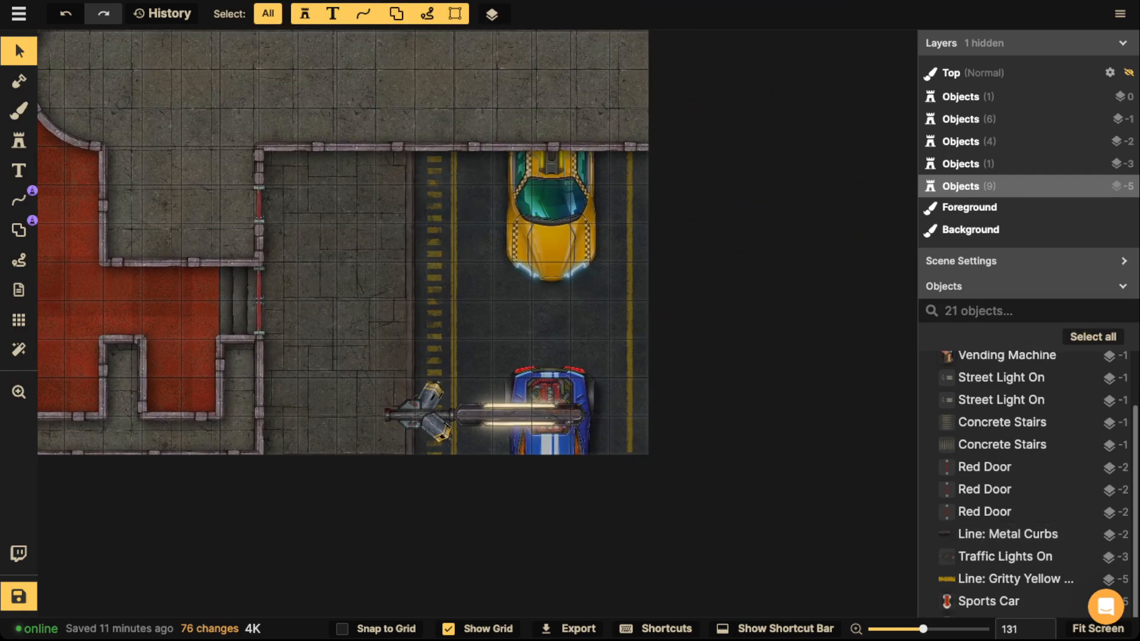
pyautogui.moveTo(553, 226); pyautogui.dragTo(552, 208)
pyautogui.press('Escape')
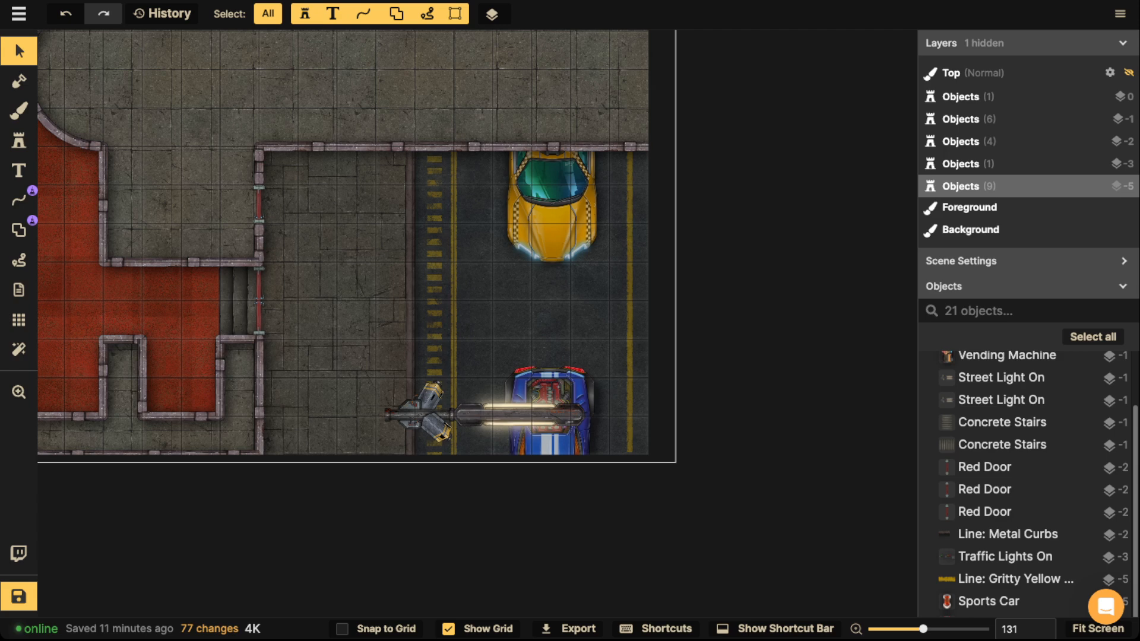
# With the Line tool's Pen mode, draw a straight dashed line across the street between the yellow taxi and the blue car, past the map edge.
pyautogui.click(20, 201)
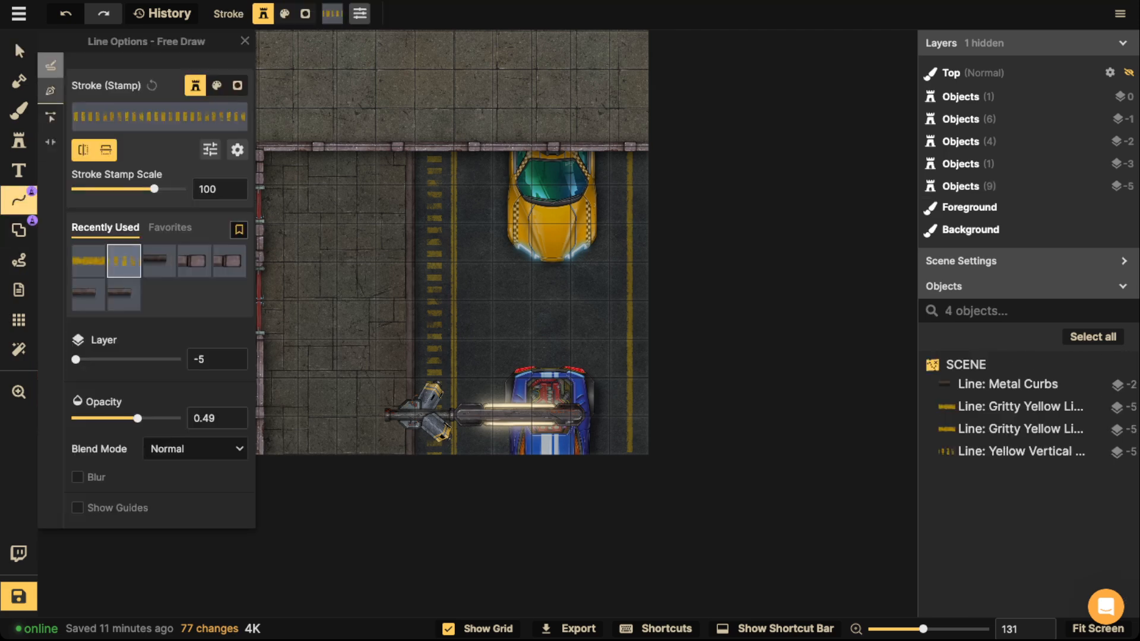
pyautogui.click(50, 90)
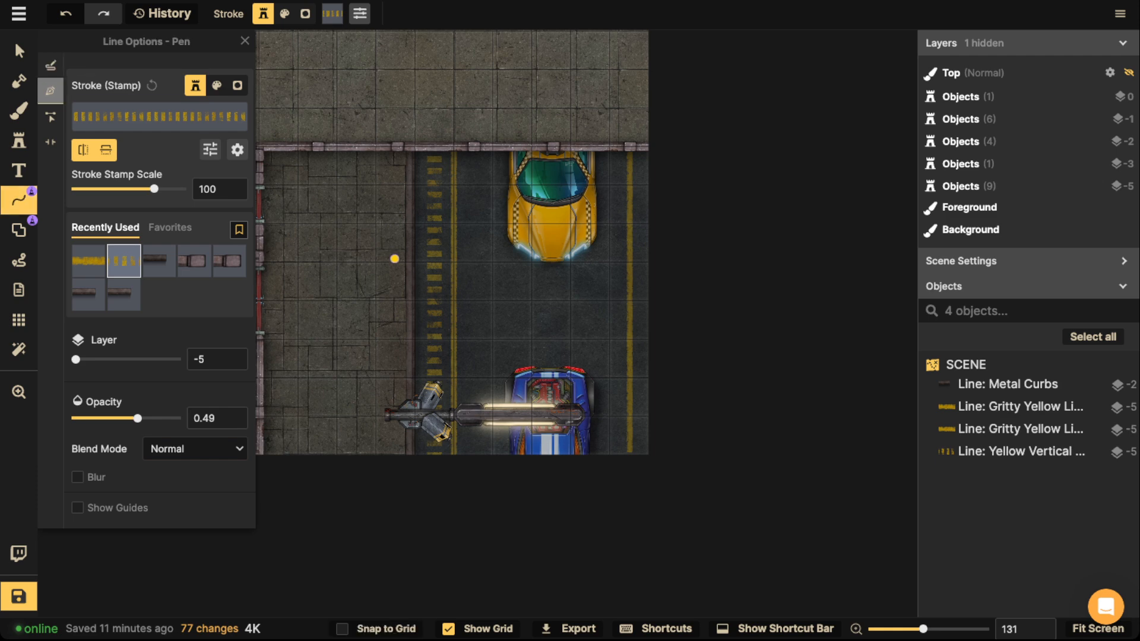
pyautogui.click(429, 310)
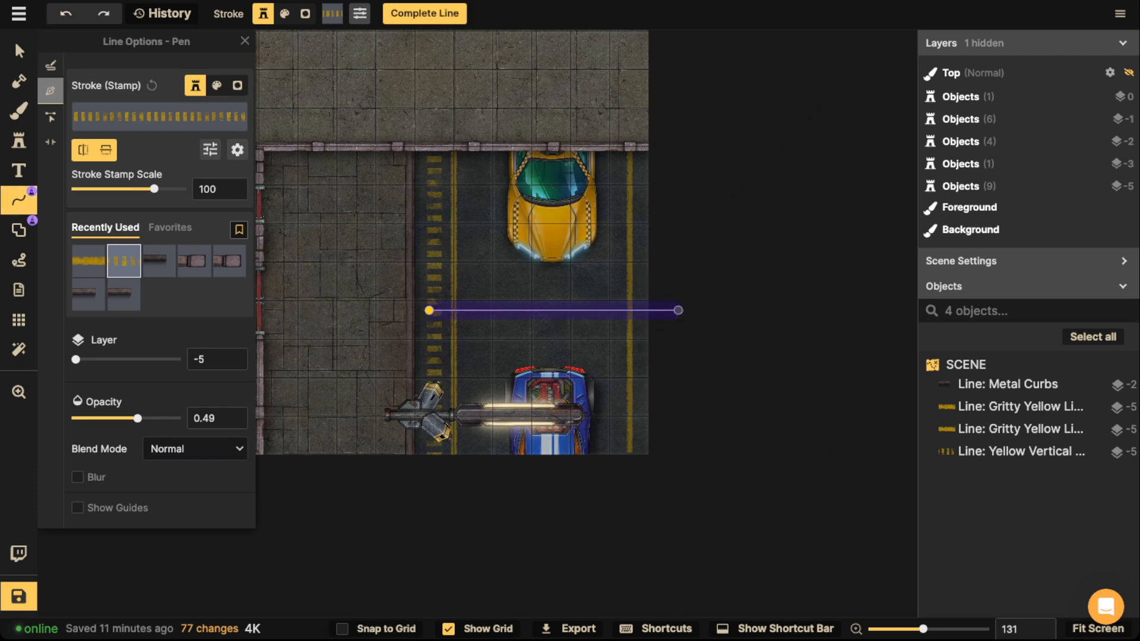
pyautogui.doubleClick(677, 308)
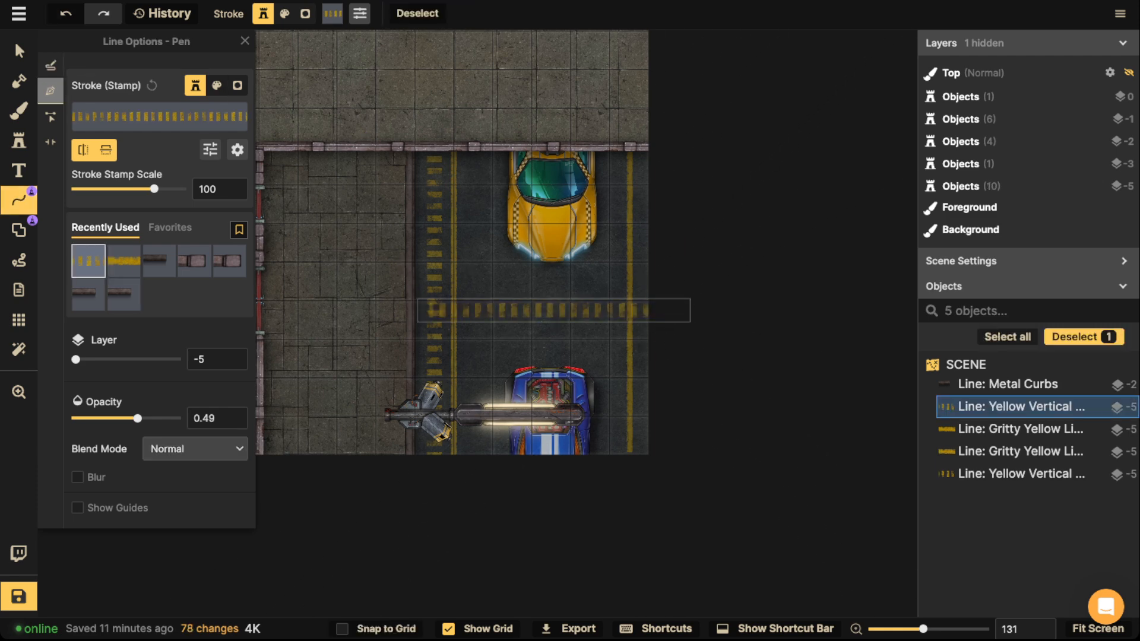
# Turn the new dashed line into a white crosswalk by setting its saturation to 0 and its stroke stamp scale to 500.
pyautogui.click(210, 150)
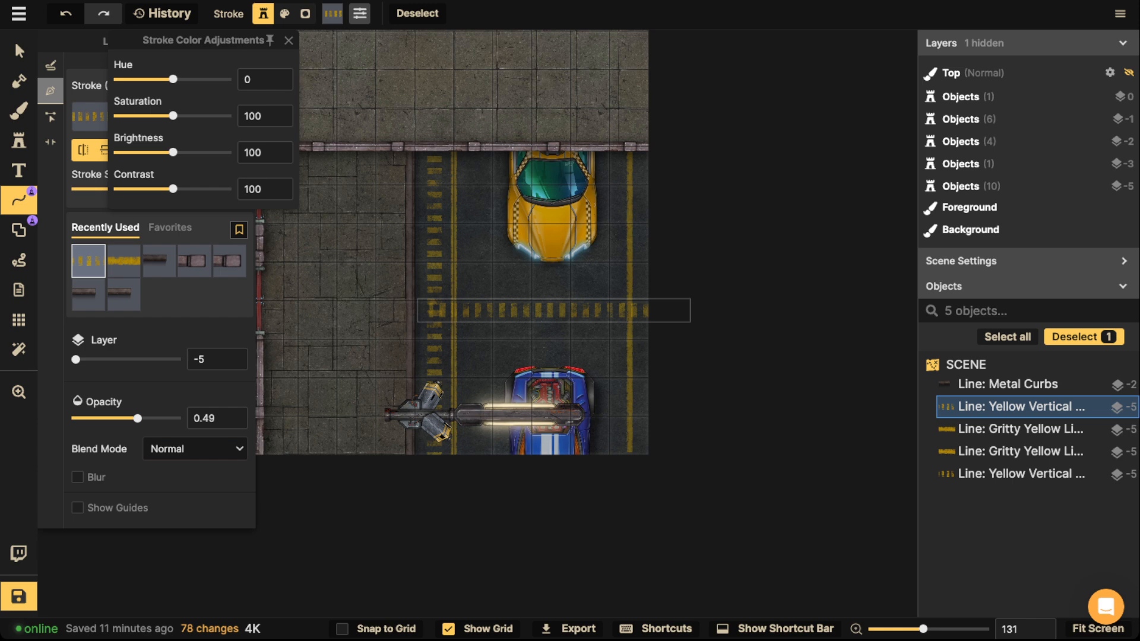
pyautogui.moveTo(173, 116); pyautogui.dragTo(117, 116)
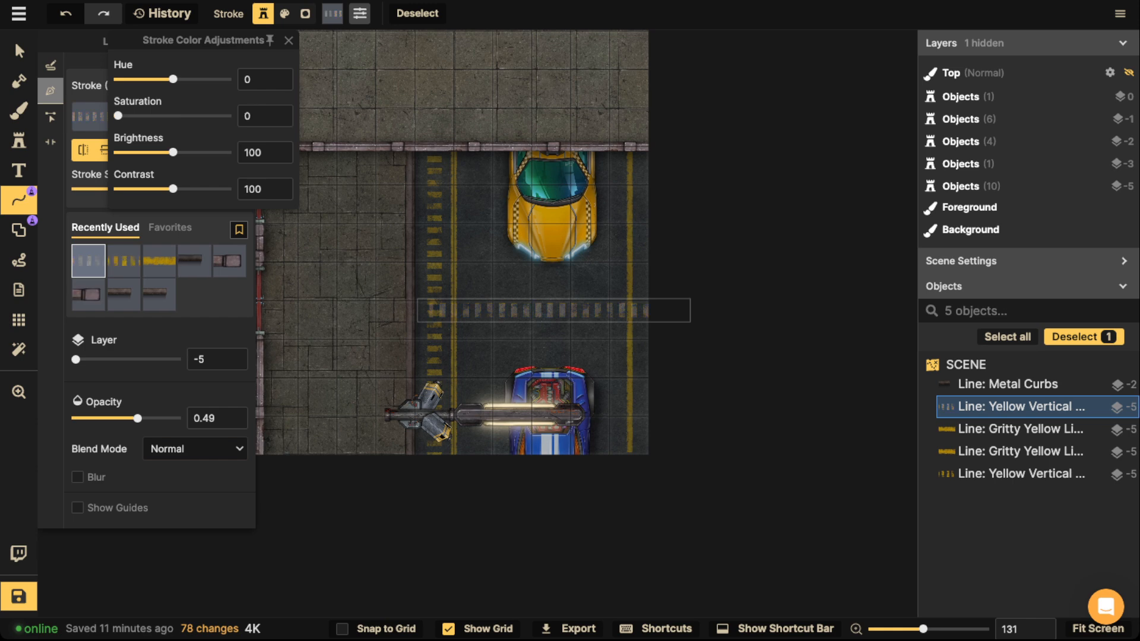
pyautogui.scroll(8, 637, 299)
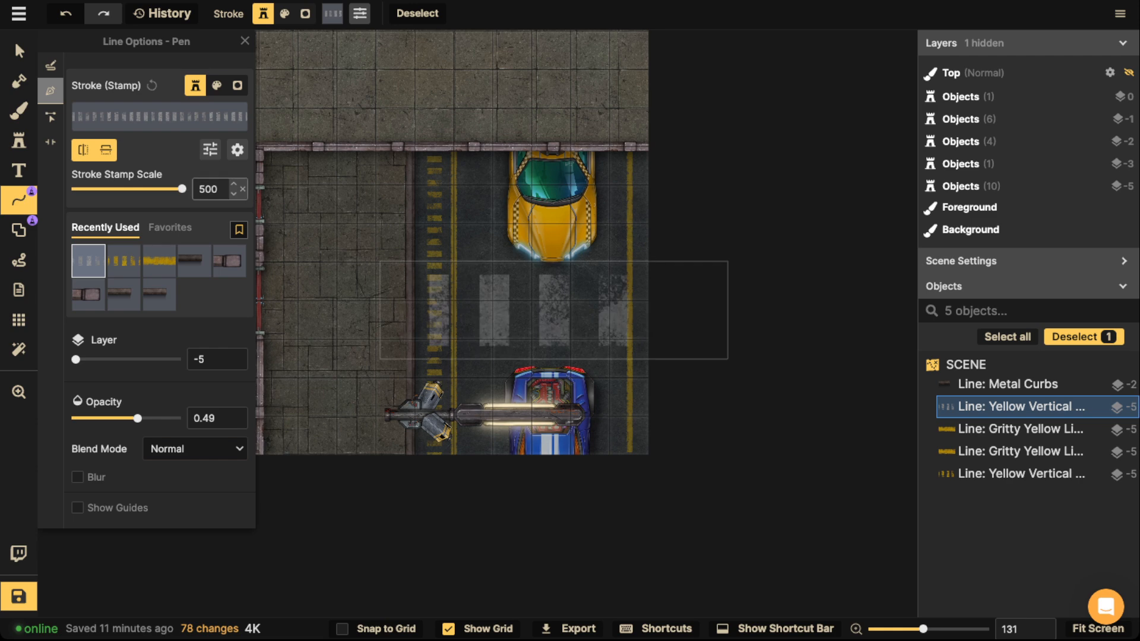
# Move the crosswalk slightly northwest to fit between the two cars.
pyautogui.click(603, 301)
pyautogui.click(542, 309)
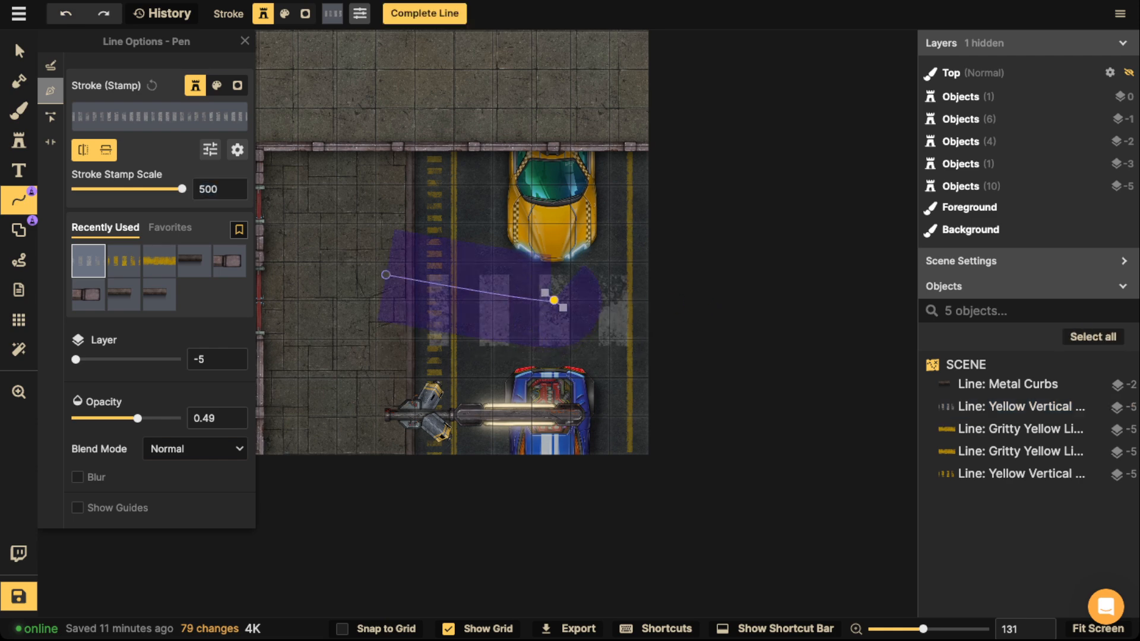
pyautogui.press('Escape')
pyautogui.press('v')
pyautogui.click(556, 309)
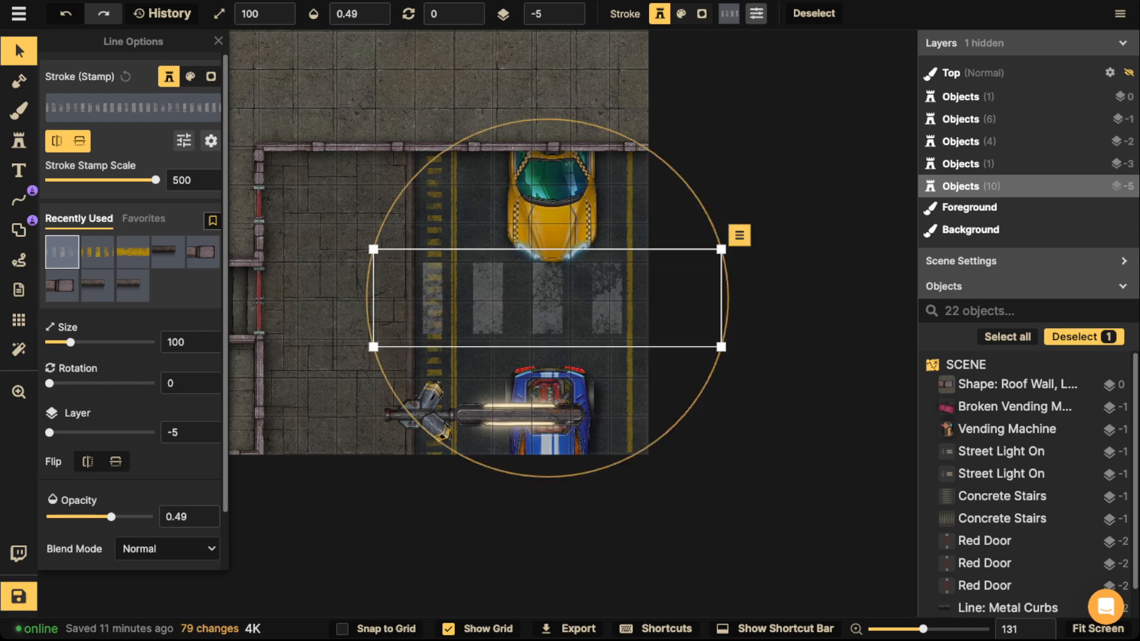
pyautogui.press('Escape')
pyautogui.scroll(3, 230, 269)
# Cut a portal gap 78.3 wide in the western dashed yellow line where the crosswalk passes over it.
pyautogui.press('l')
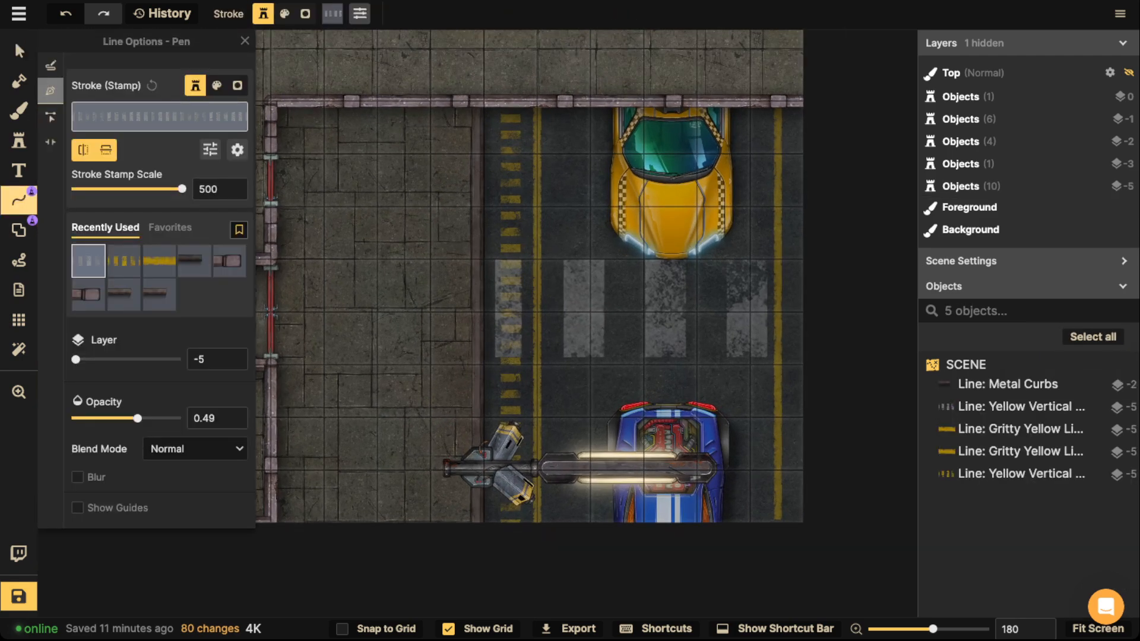
pyautogui.press('p')
pyautogui.click(515, 308)
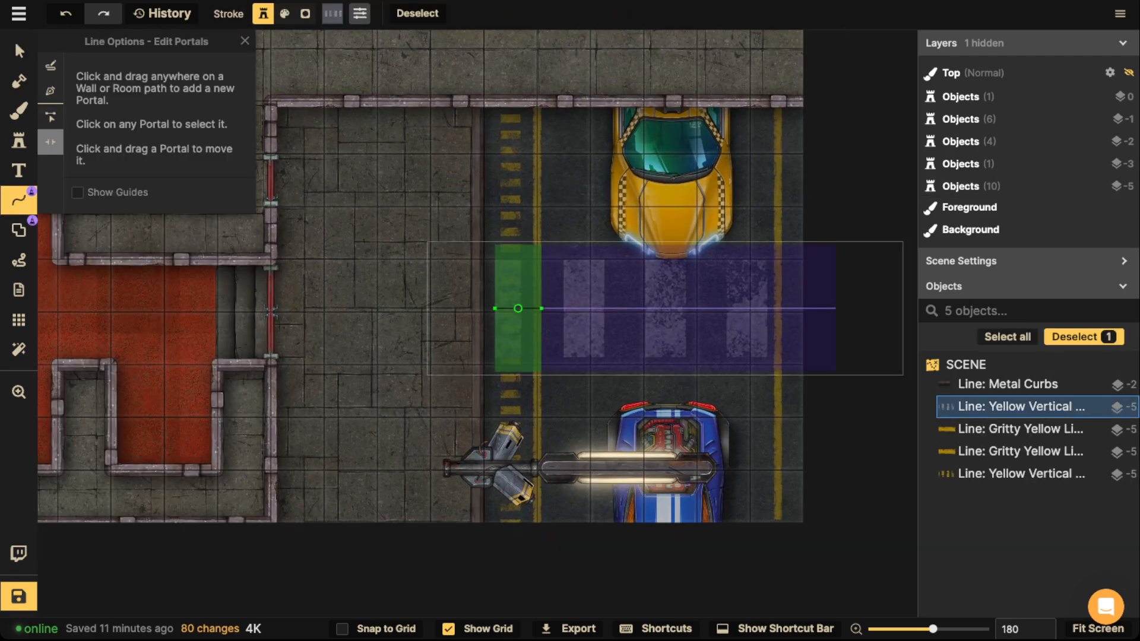
pyautogui.press('Escape')
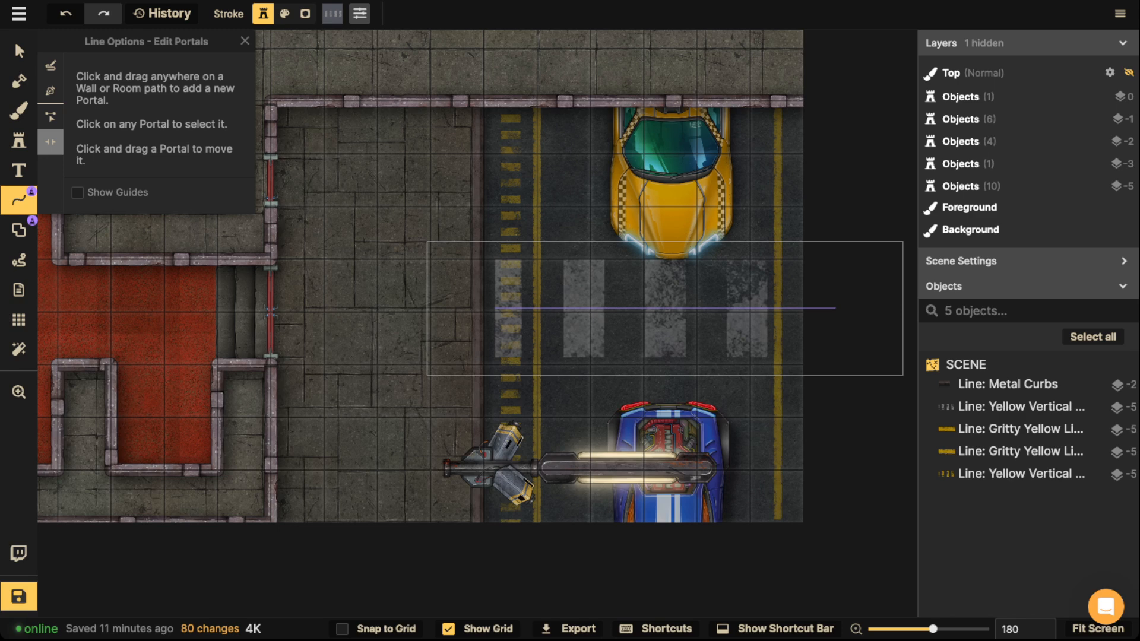
pyautogui.click(510, 298)
pyautogui.click(511, 313)
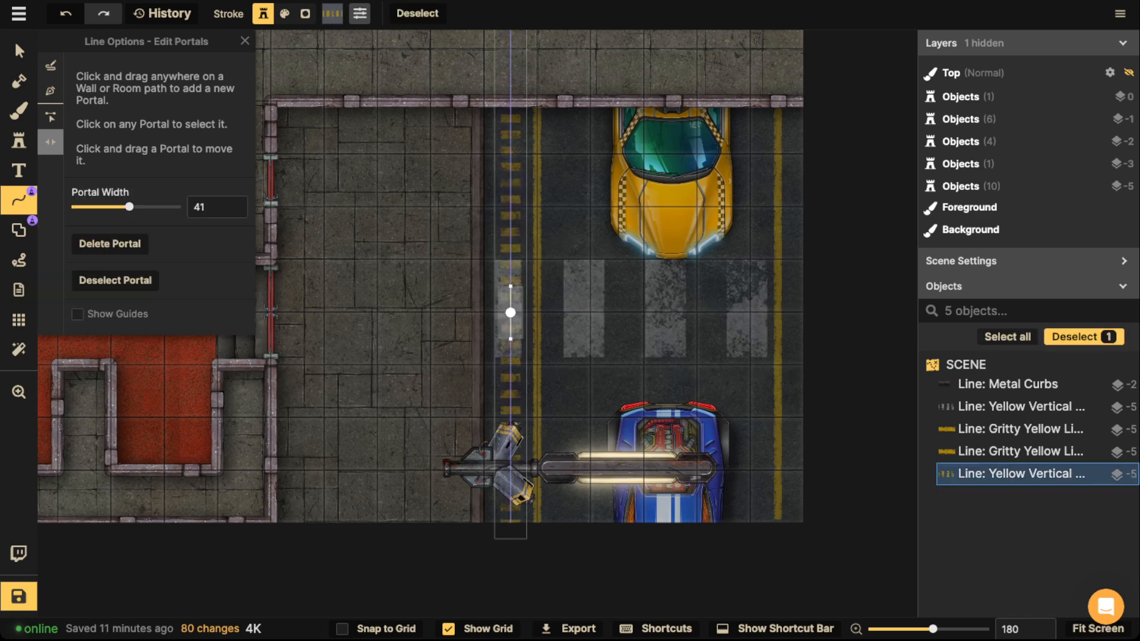
pyautogui.moveTo(510, 339); pyautogui.dragTo(510, 370)
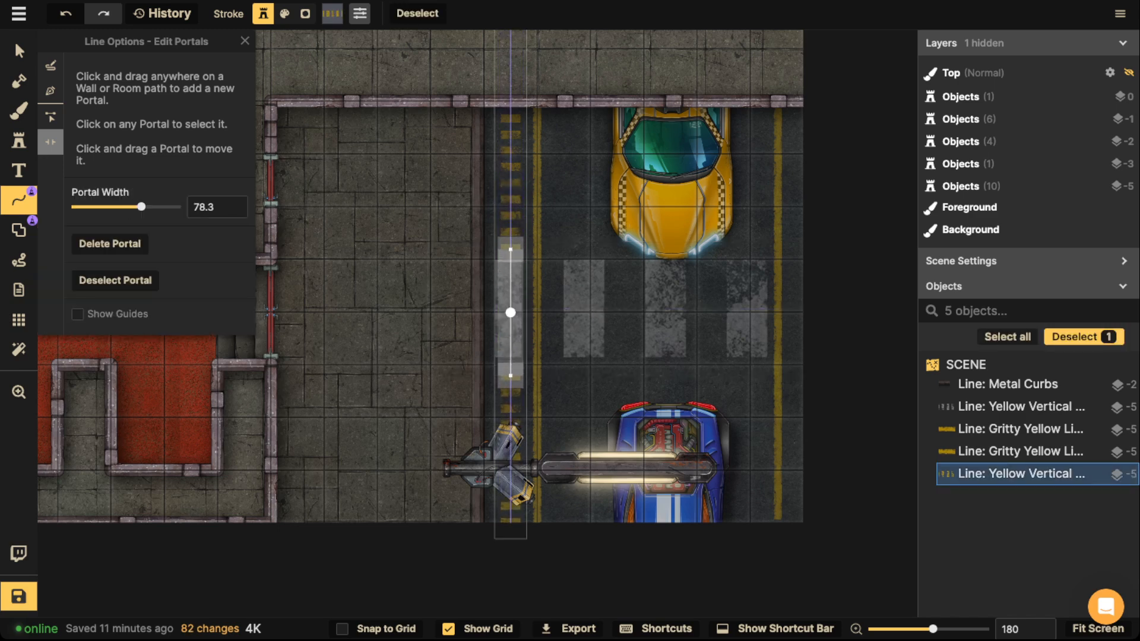
pyautogui.press('Escape')
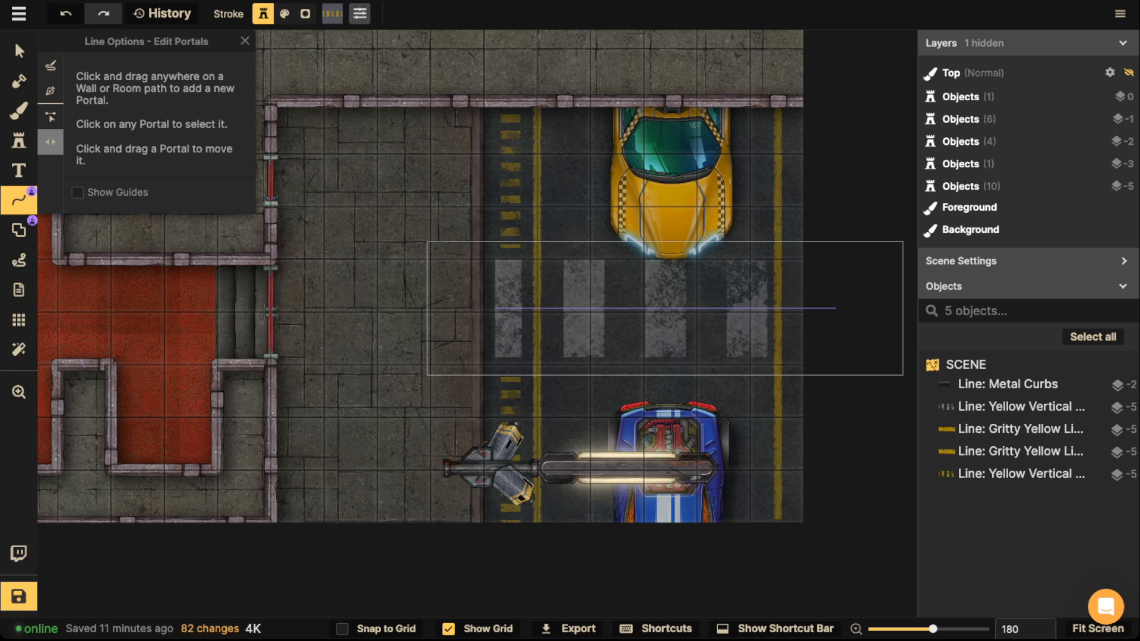
# Cut portal gaps at the crosswalk in the two solid yellow lines, 77 wide in the western one and 88.5 wide in the eastern one.
pyautogui.click(538, 308)
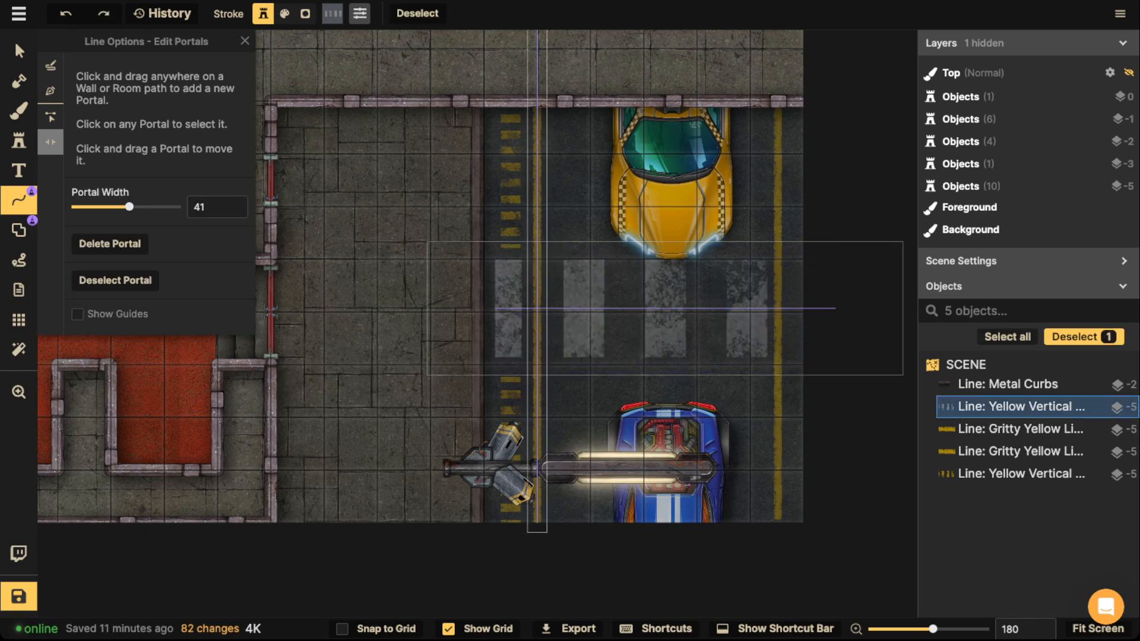
pyautogui.hotkey('ctrl', 'z')
pyautogui.click(537, 312)
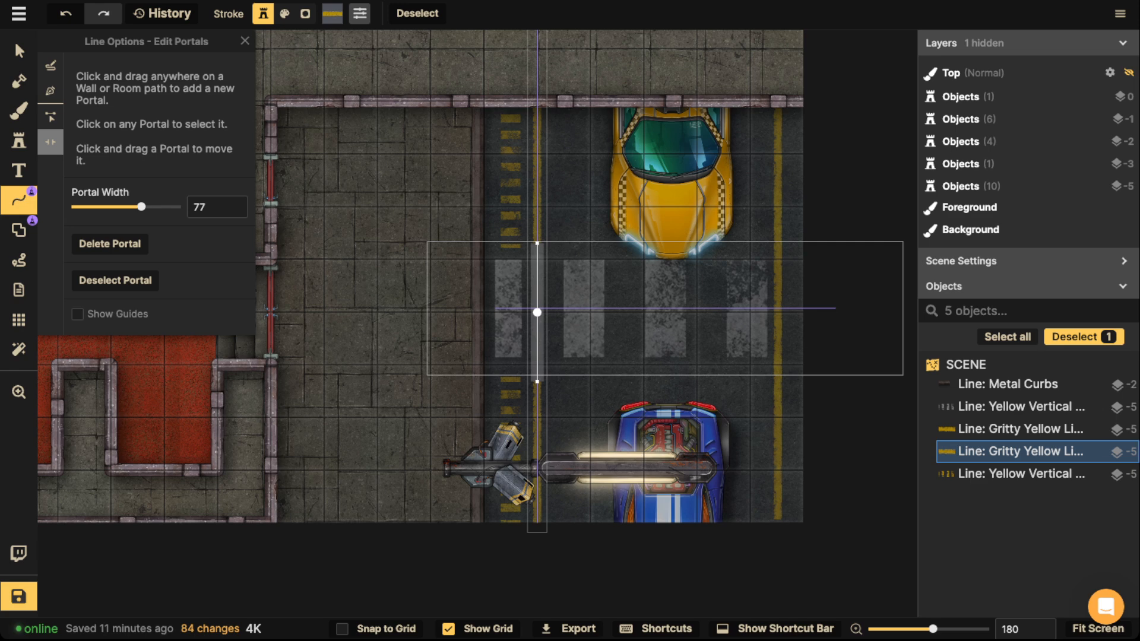
pyautogui.click(774, 310)
pyautogui.click(778, 239)
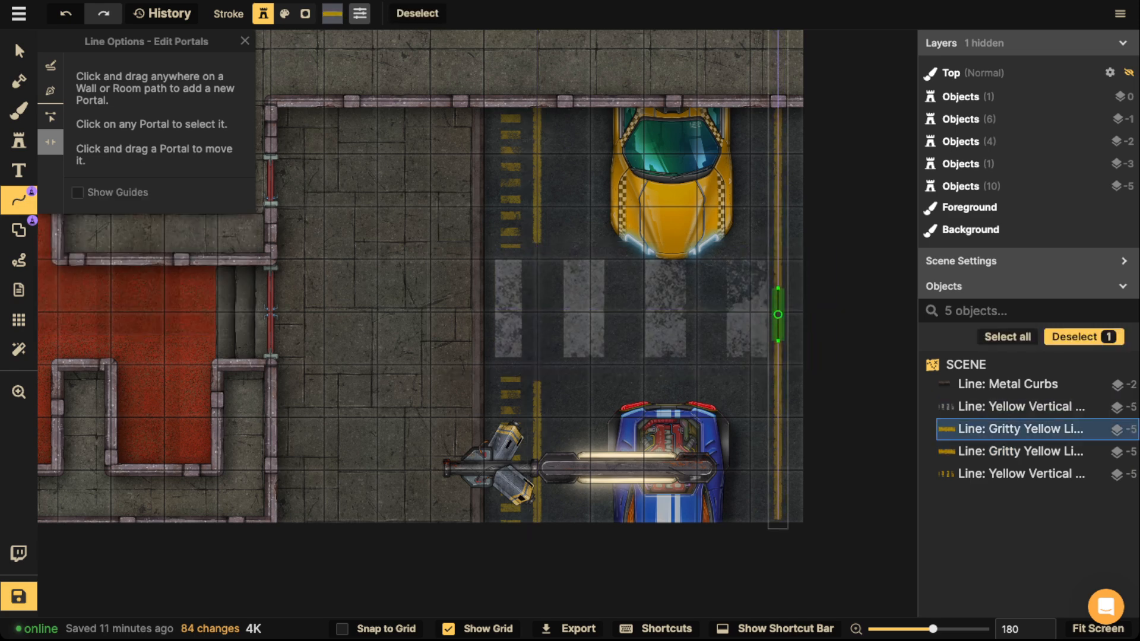
pyautogui.click(778, 311)
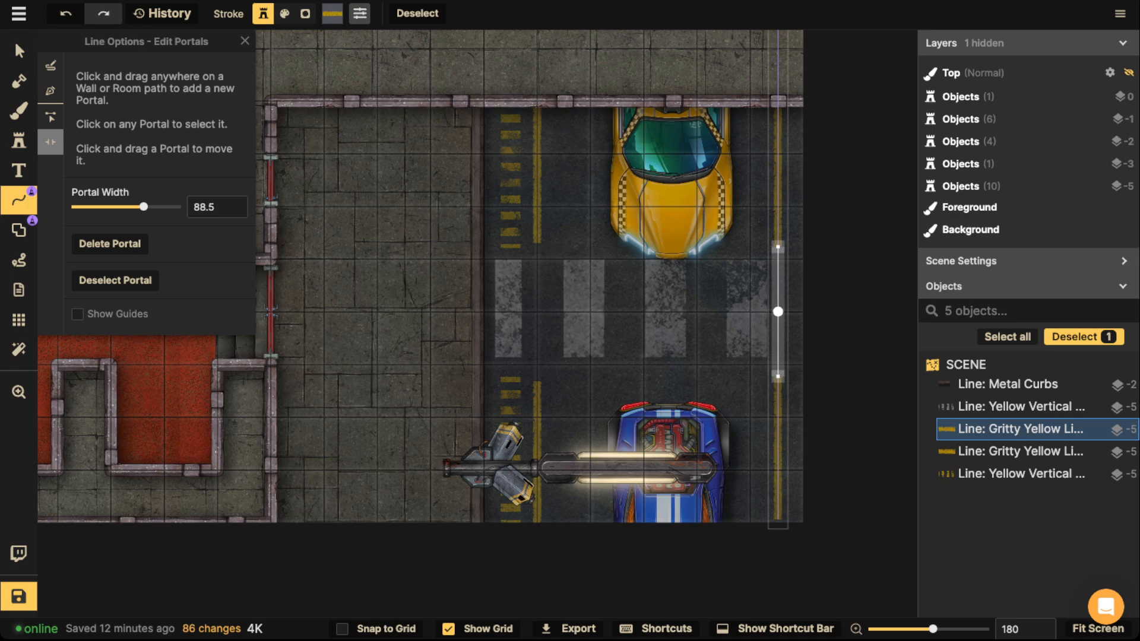
# Nudge the crosswalk slightly southeast to centre it within the line gaps, and save the map.
pyautogui.click(19, 52)
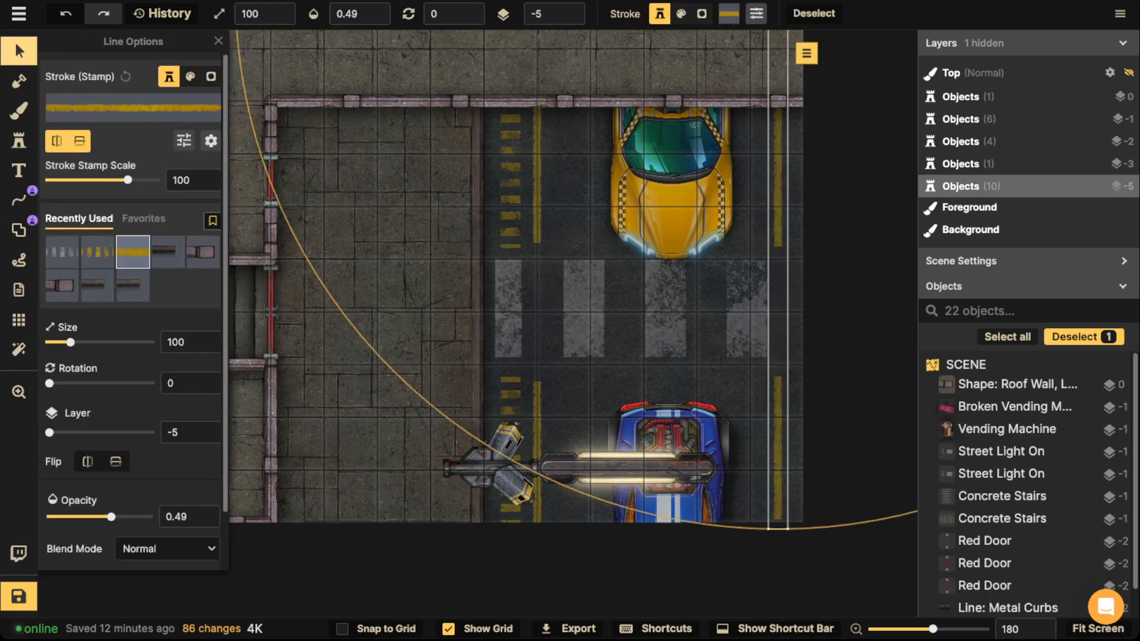
pyautogui.click(445, 206)
pyautogui.scroll(-5, 446, 206)
pyautogui.scroll(-2, 450, 205)
pyautogui.moveTo(526, 264); pyautogui.dragTo(529, 269)
pyautogui.click(377, 232)
pyautogui.scroll(-2, 376, 232)
pyautogui.moveTo(377, 232); pyautogui.dragTo(454, 492)
pyautogui.scroll(-2, 365, 289)
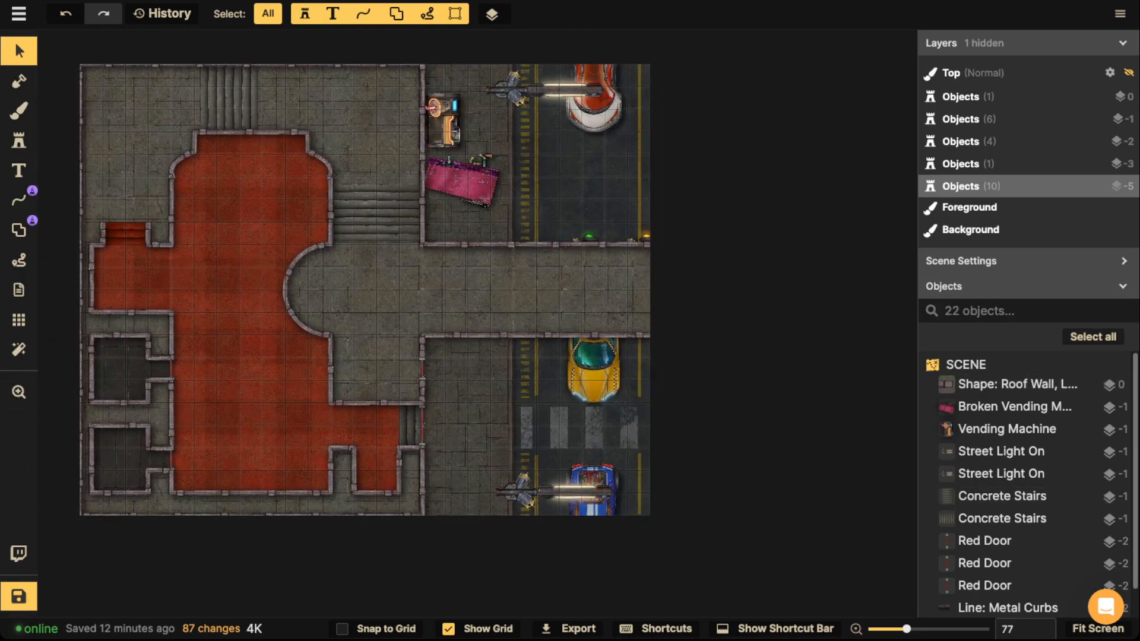
pyautogui.hotkey('ctrl', 's')
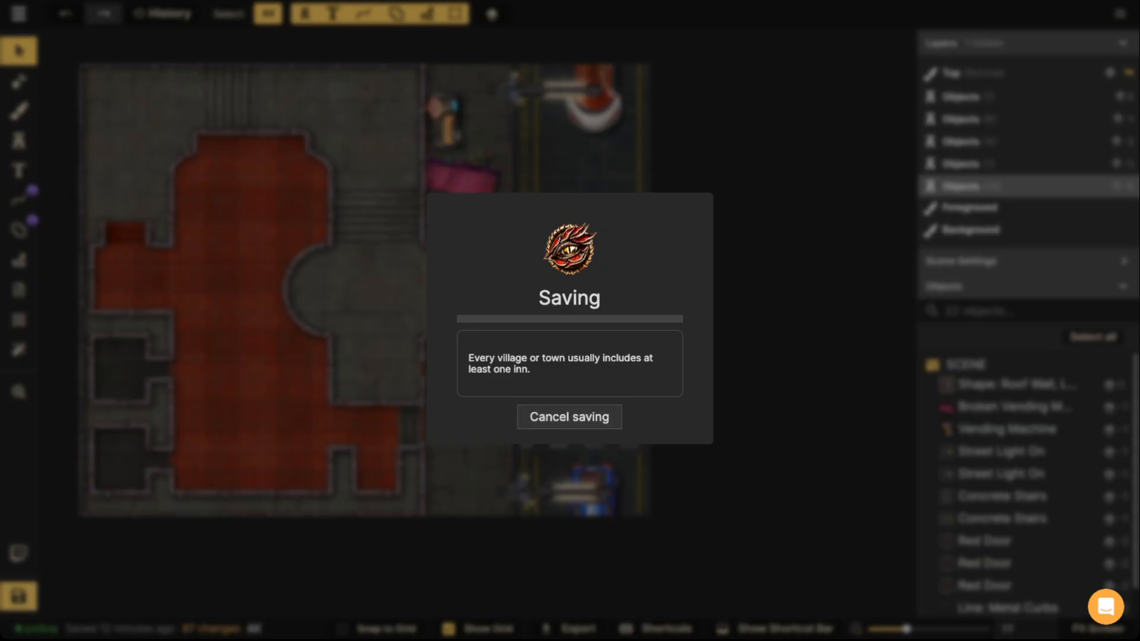
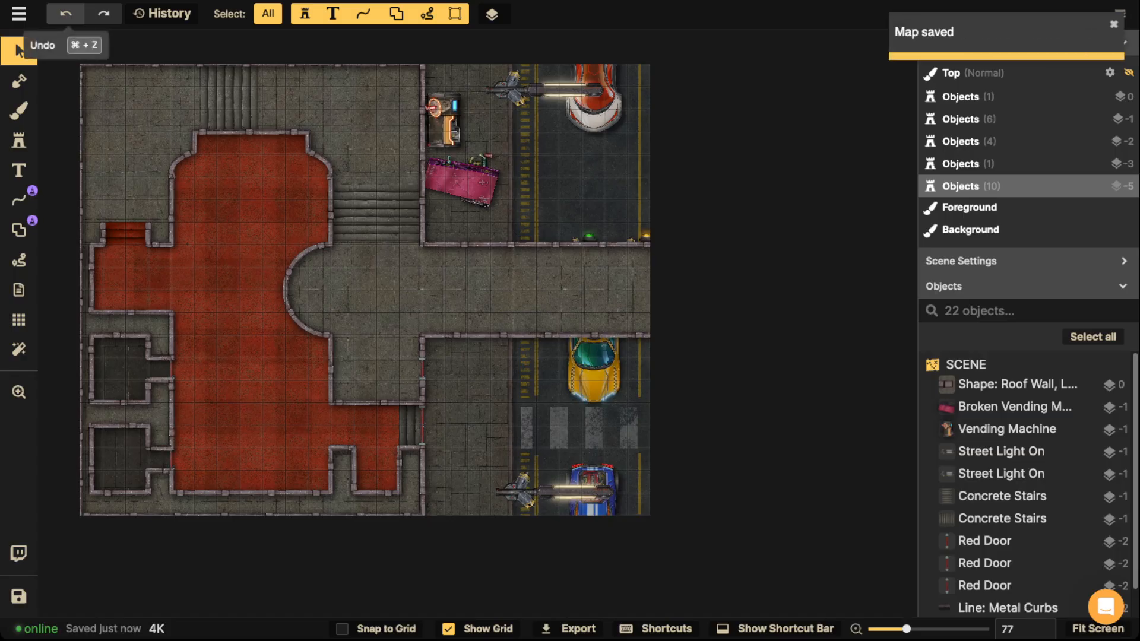
pyautogui.scroll(5, 368, 338)
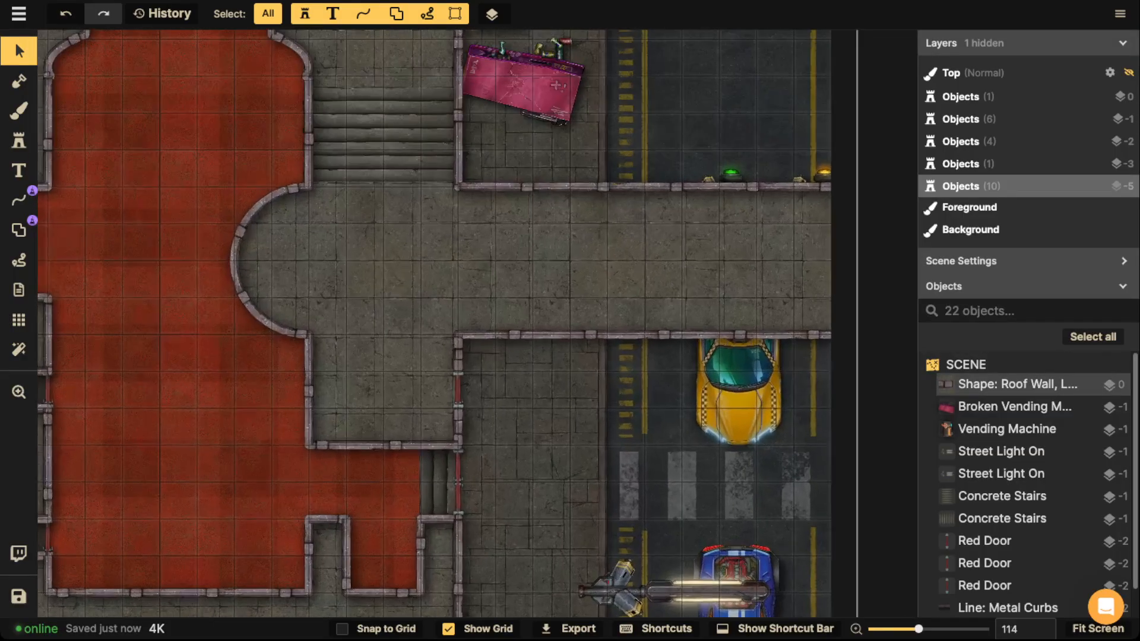
pyautogui.scroll(5, 367, 338)
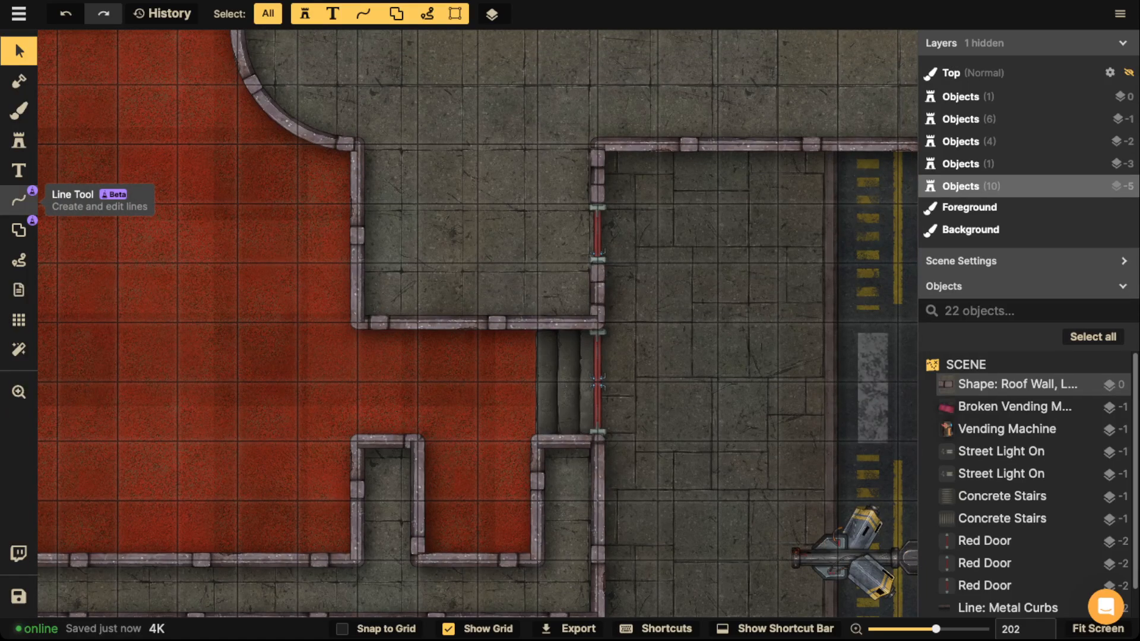
pyautogui.click(19, 140)
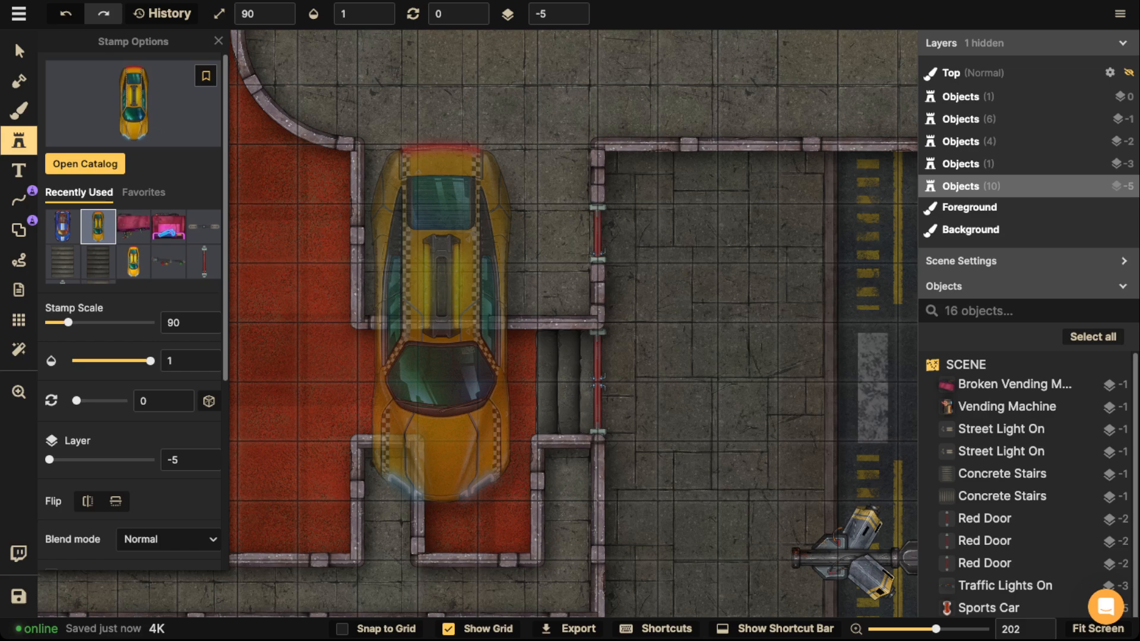
pyautogui.scroll(-5, 560, 312)
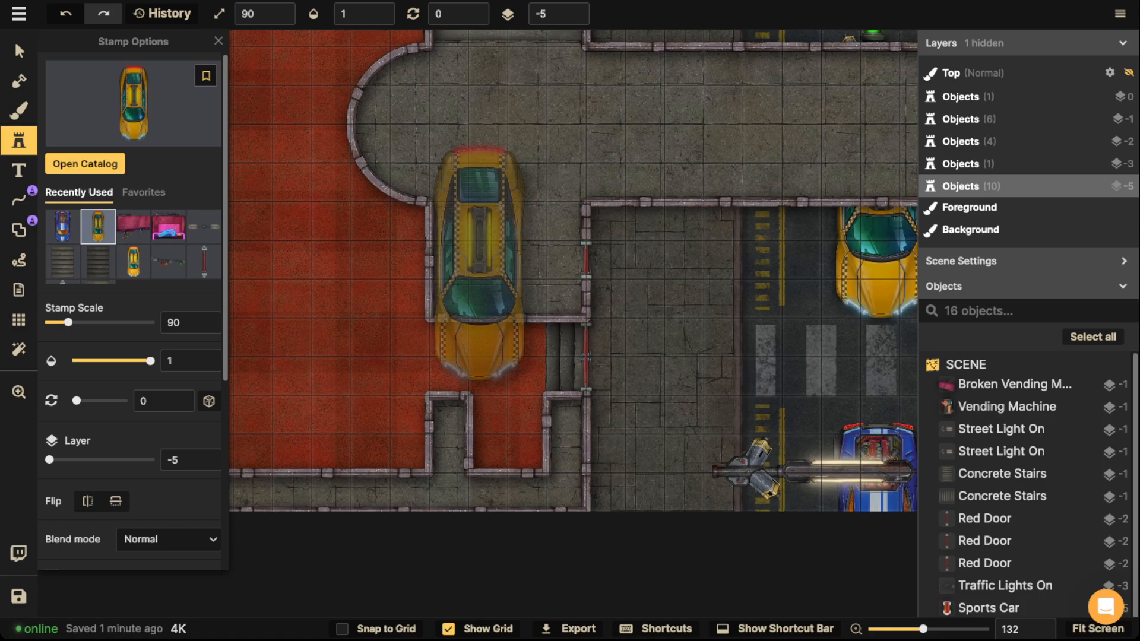
pyautogui.click(134, 102)
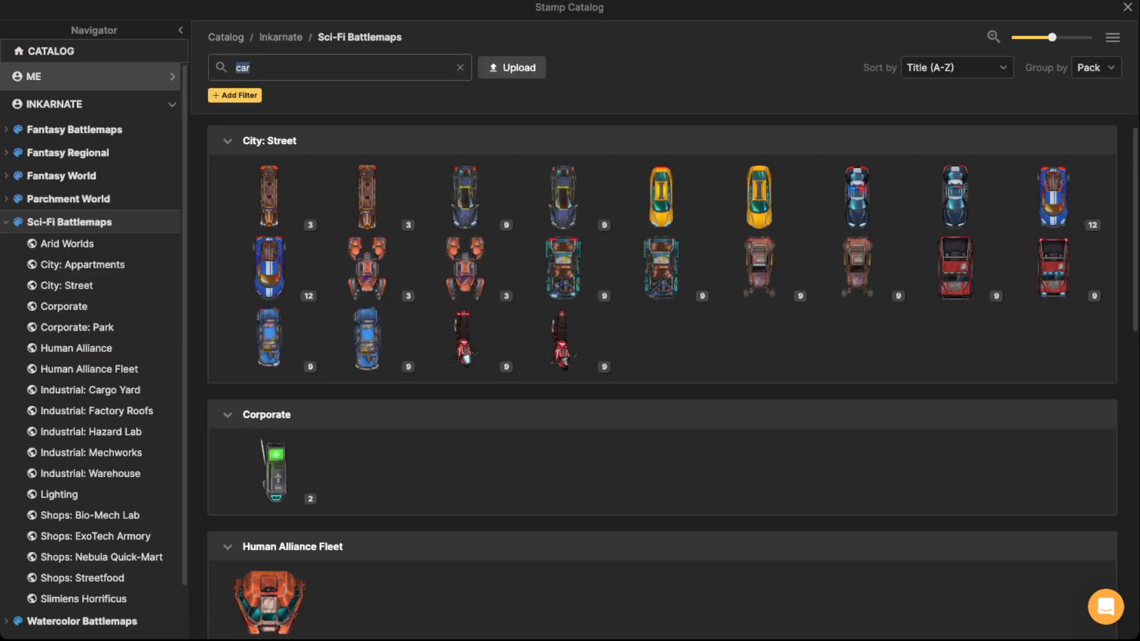
pyautogui.press('Escape')
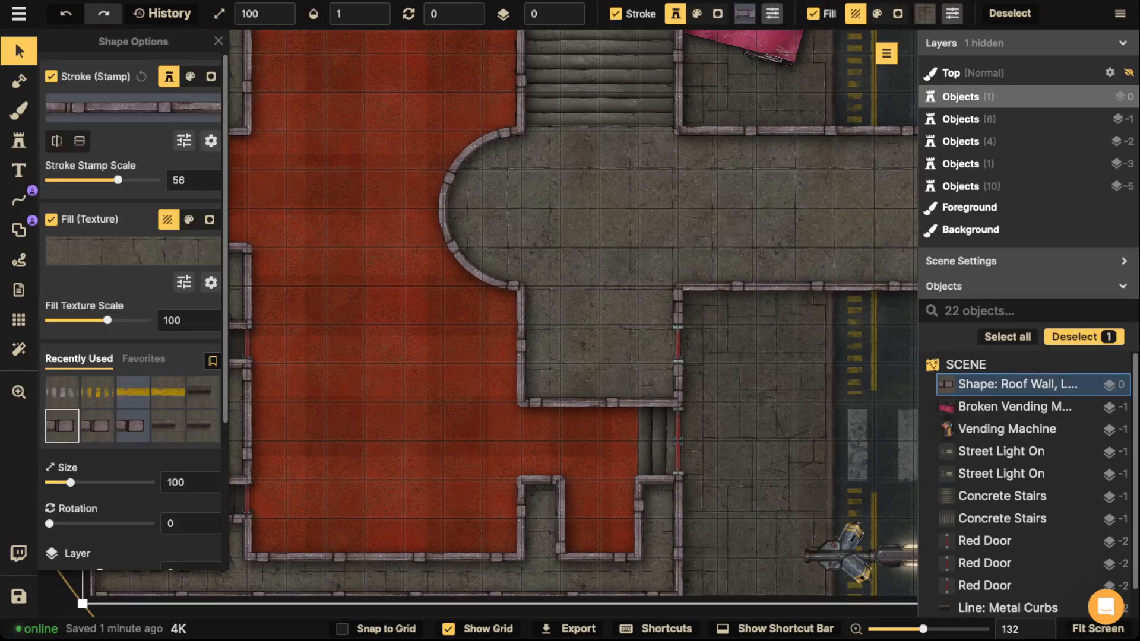
# Search the stamp catalog for "table" and place the long rounded beige table at scale 60 across the red-floored nook by the entrance stairs.
pyautogui.scroll(5, 573, 323)
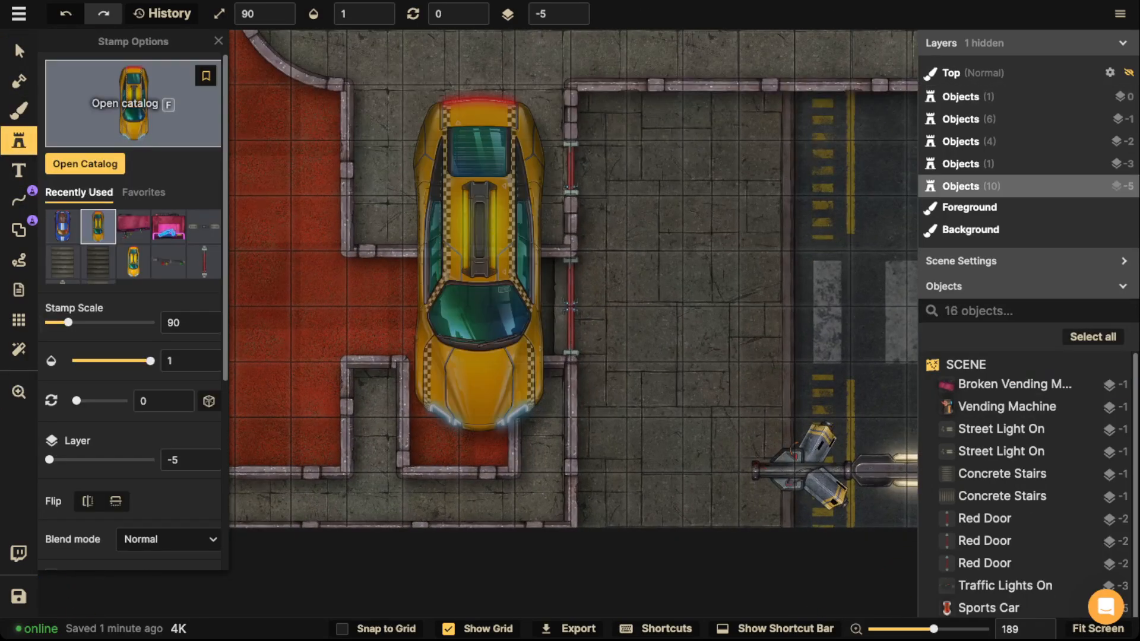
pyautogui.write('f')
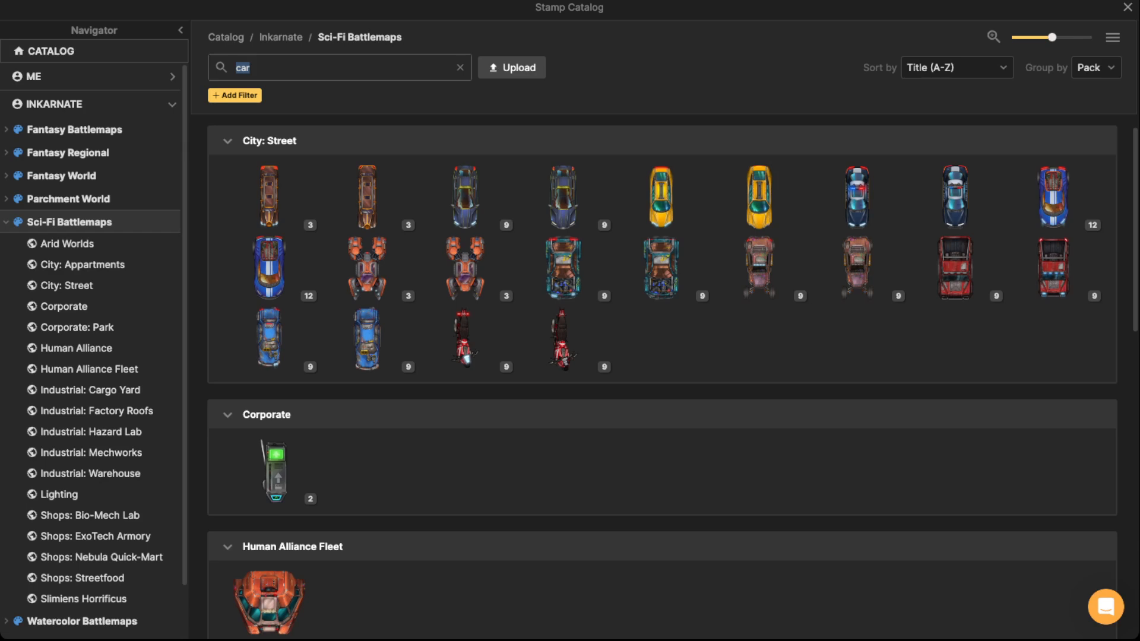
pyautogui.write('table')
pyautogui.press('Return')
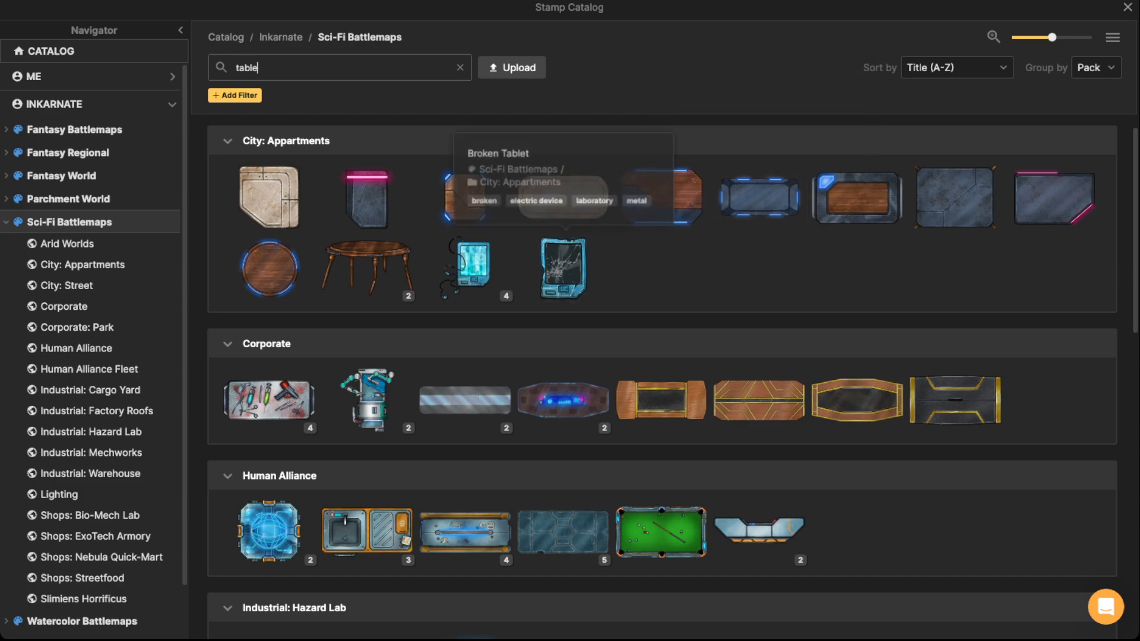
pyautogui.click(562, 197)
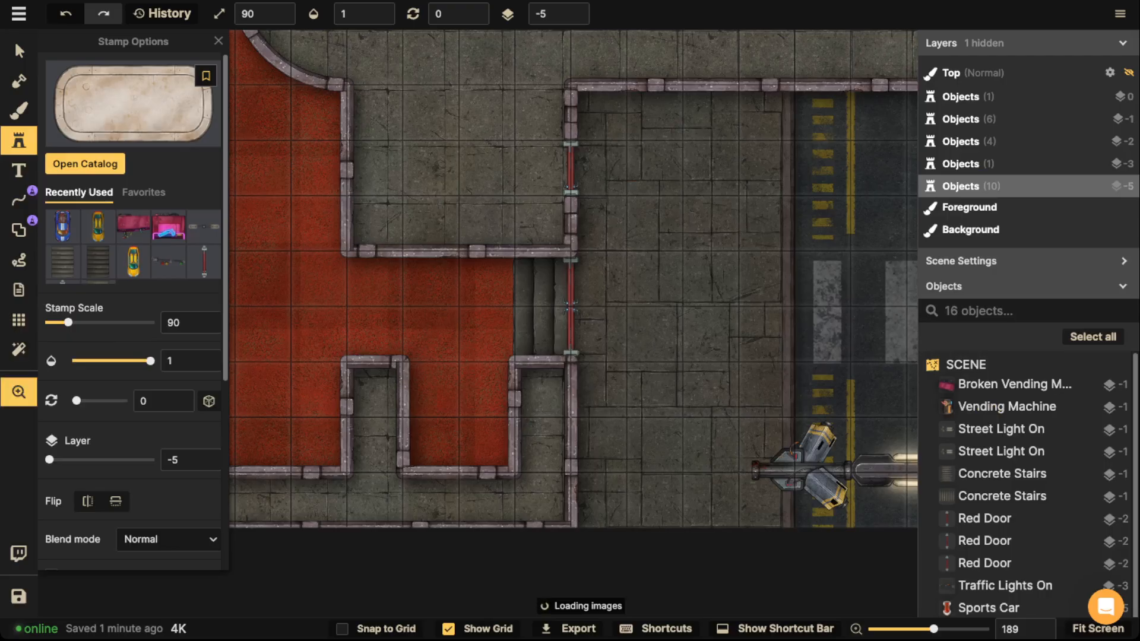
pyautogui.scroll(-6, 498, 383)
pyautogui.click(527, 378)
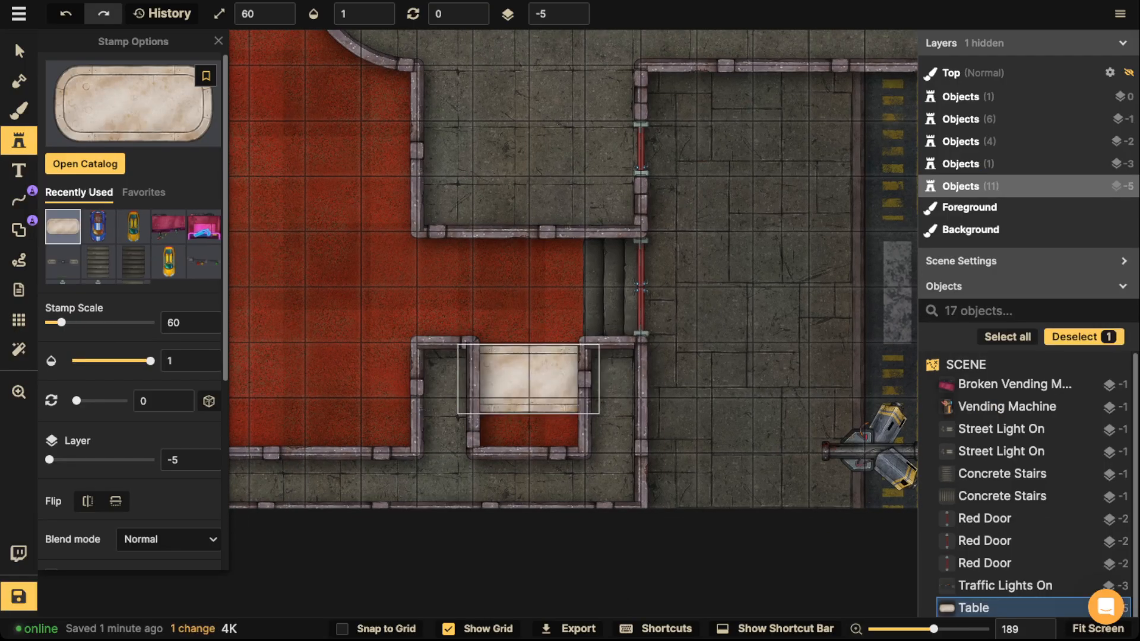
# Squash the table into a narrow counter along the nook's northern opening and lower its brightness to 67.
pyautogui.moveTo(527, 378)
pyautogui.mouseDown()
pyautogui.moveTo(528, 416)
pyautogui.moveTo(529, 366)
pyautogui.mouseUp()
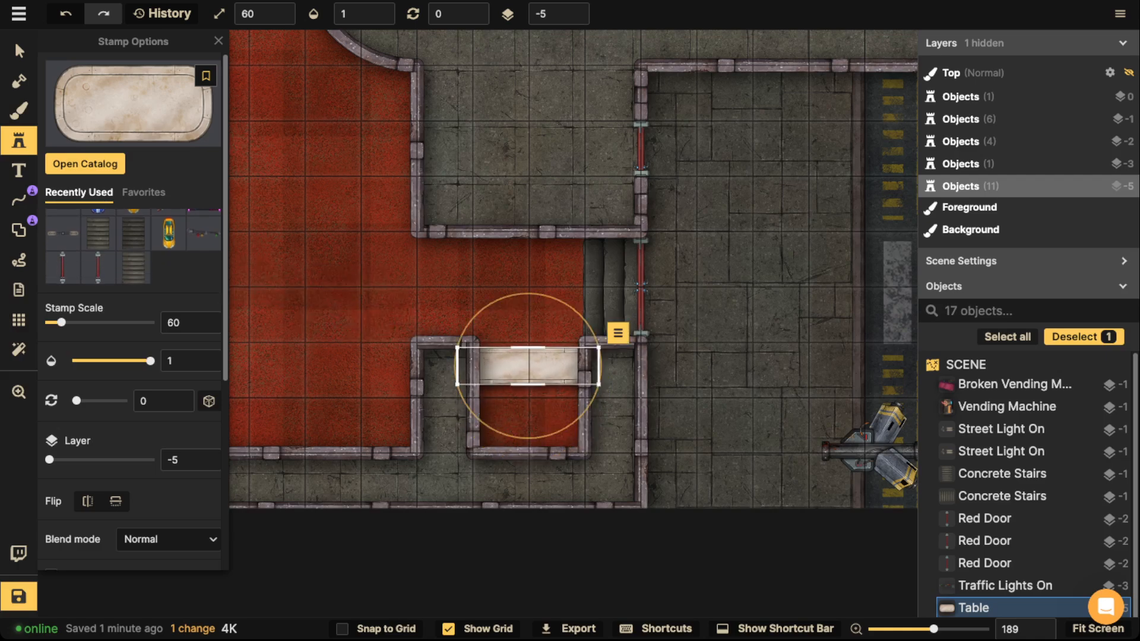
pyautogui.scroll(-5, 131, 297)
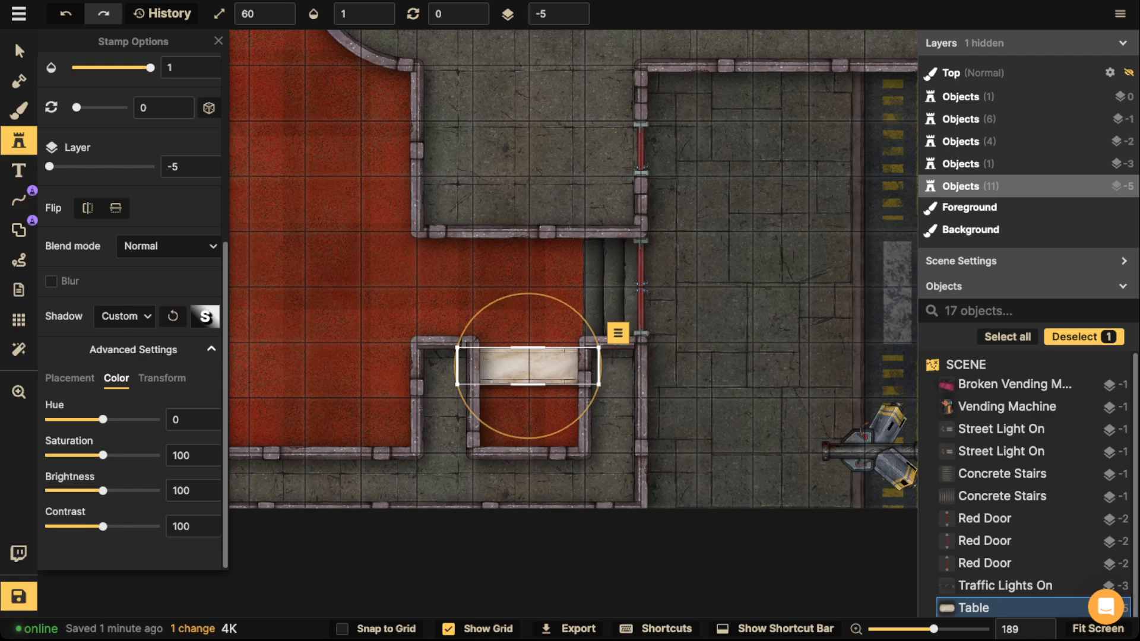
pyautogui.moveTo(102, 491); pyautogui.dragTo(86, 491)
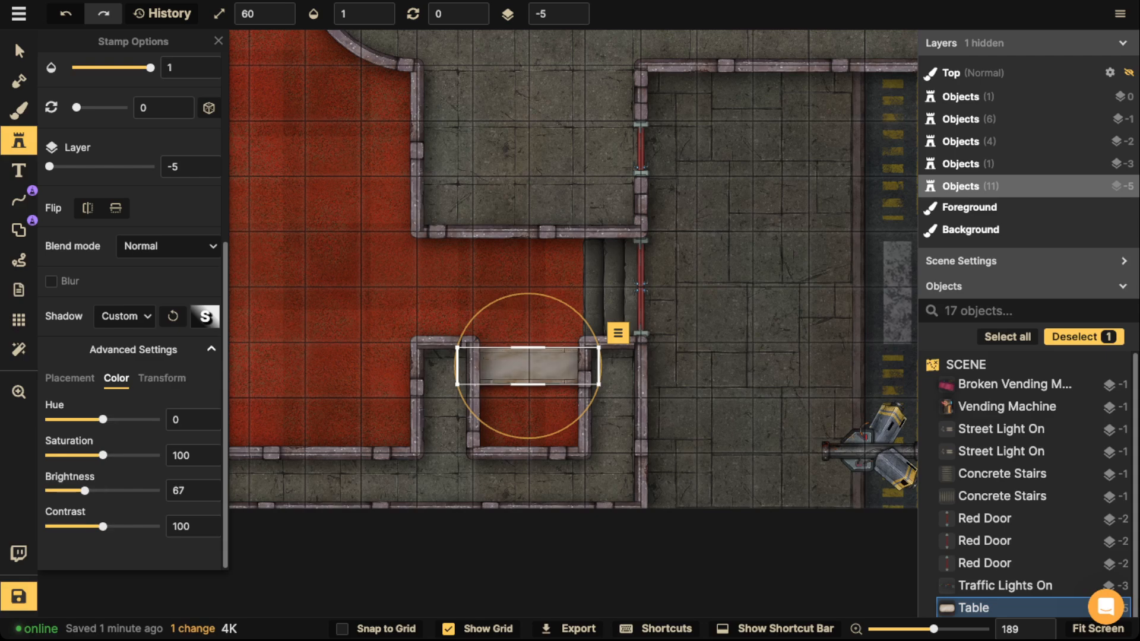
# Search the stamp catalog for "cash" and place the Nebula Quick-Mart cash register at scale 80 on the eastern half of the counter.
pyautogui.click(19, 141)
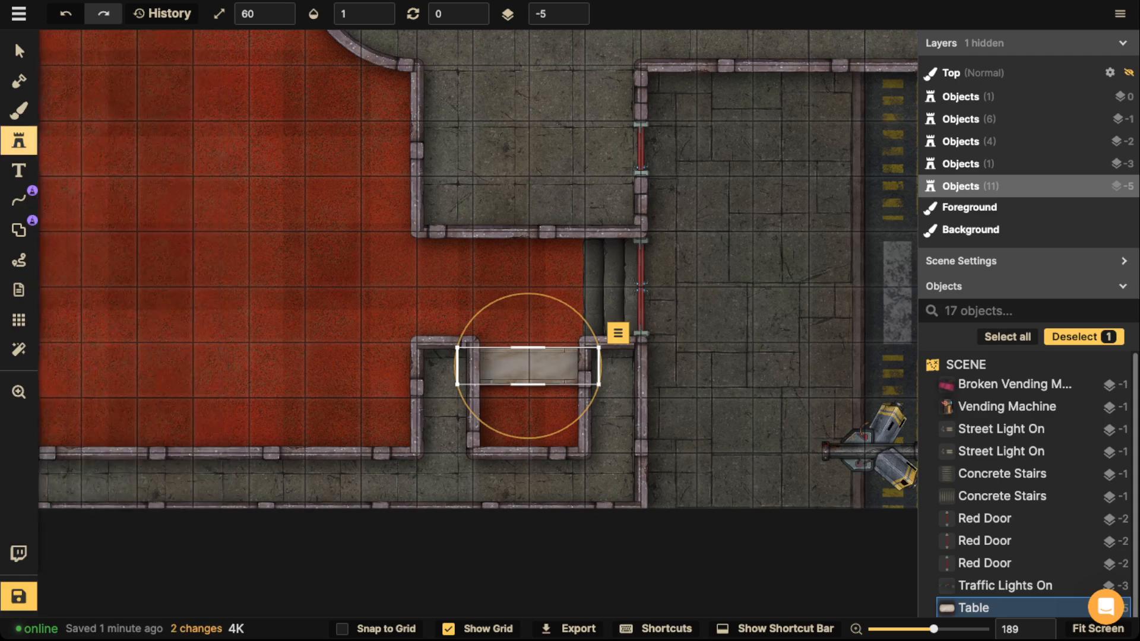
pyautogui.click(19, 141)
pyautogui.click(118, 106)
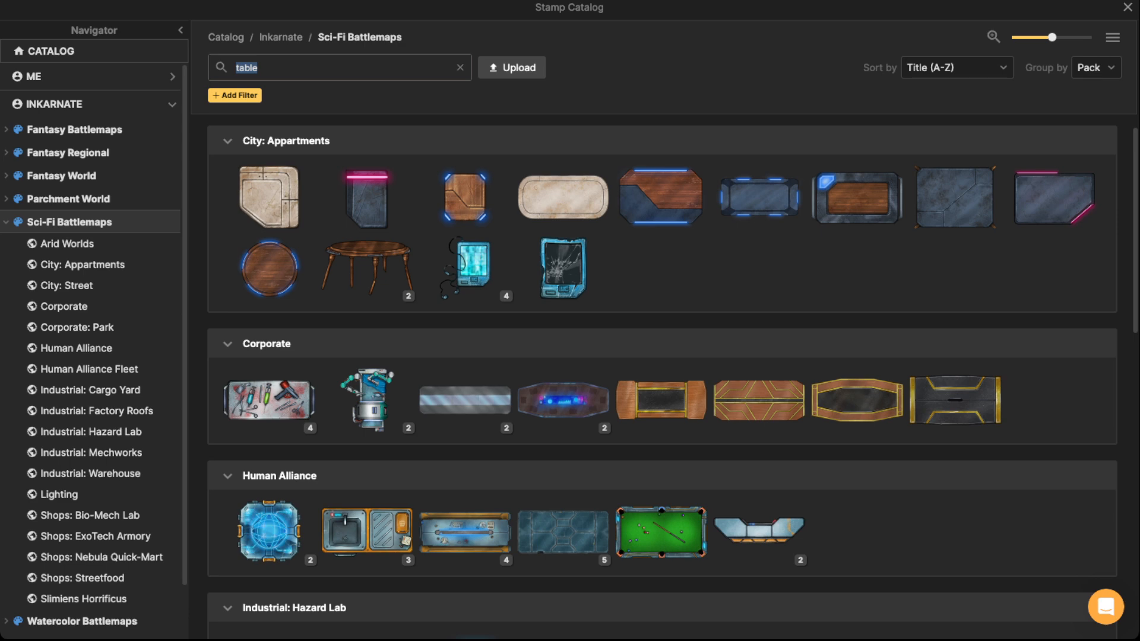
pyautogui.write('cashier')
pyautogui.press('Return')
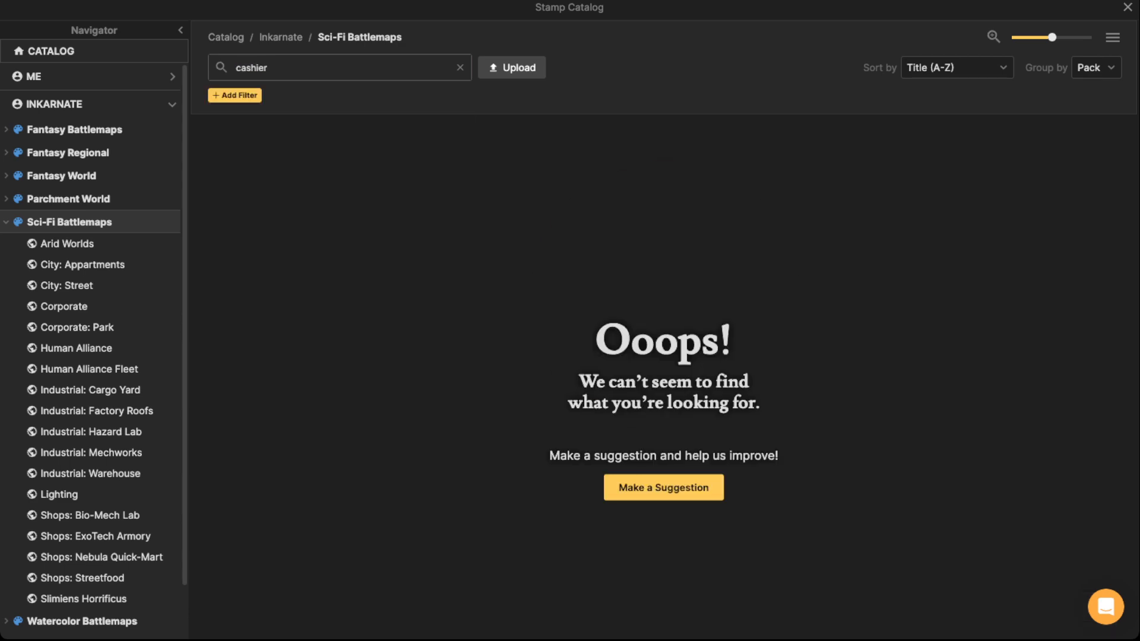
pyautogui.press('BackSpace')
pyautogui.press('Return')
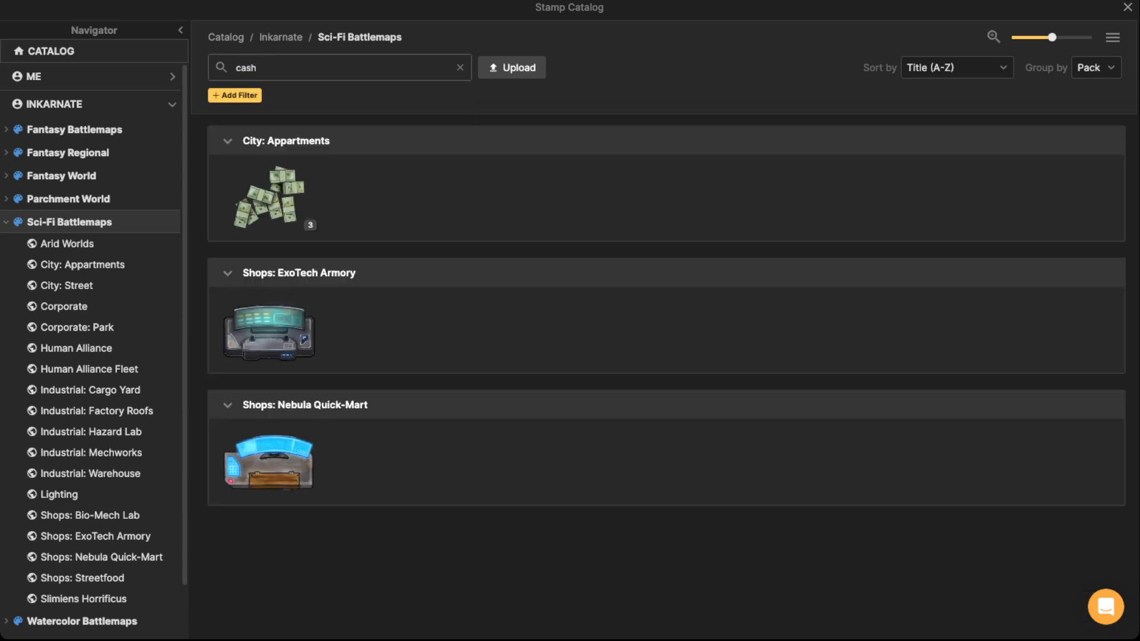
pyautogui.click(268, 461)
pyautogui.scroll(3, 517, 363)
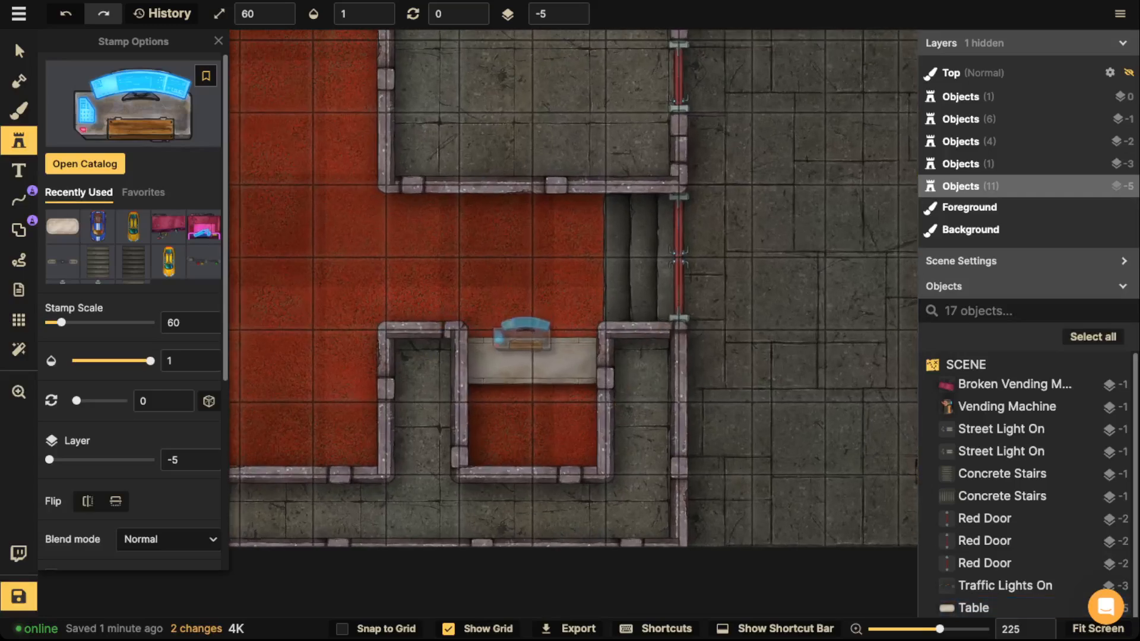
pyautogui.press(']')
pyautogui.press(']')
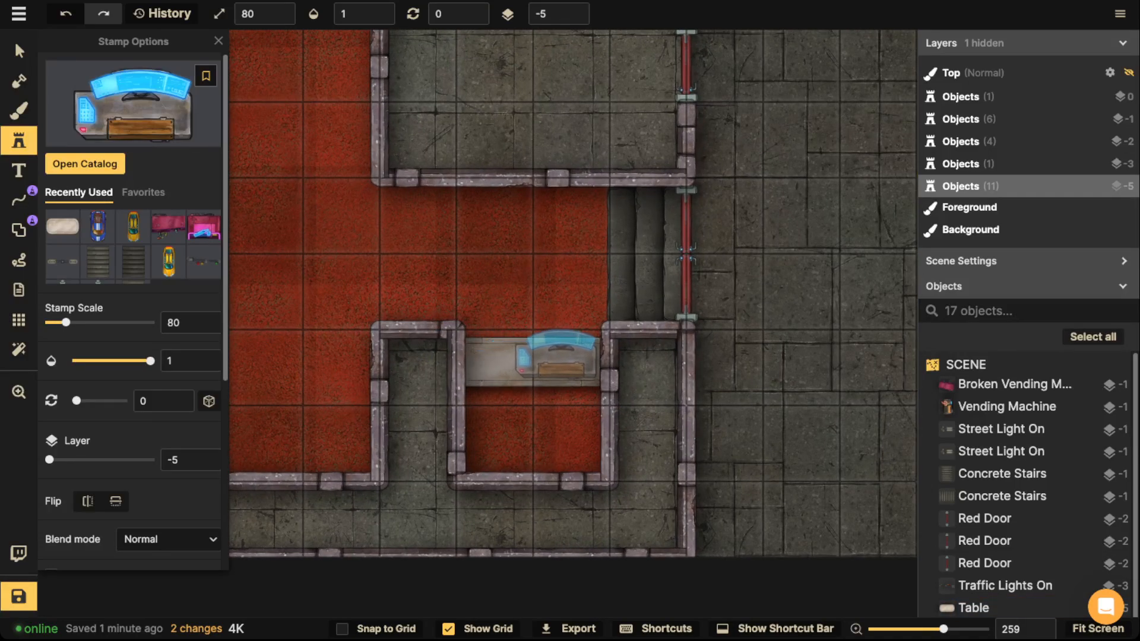
pyautogui.click(559, 356)
# Search the stamp catalog for "gate", clear the search and browse the Sci-Fi packs for an entrance barrier.
pyautogui.write('f')
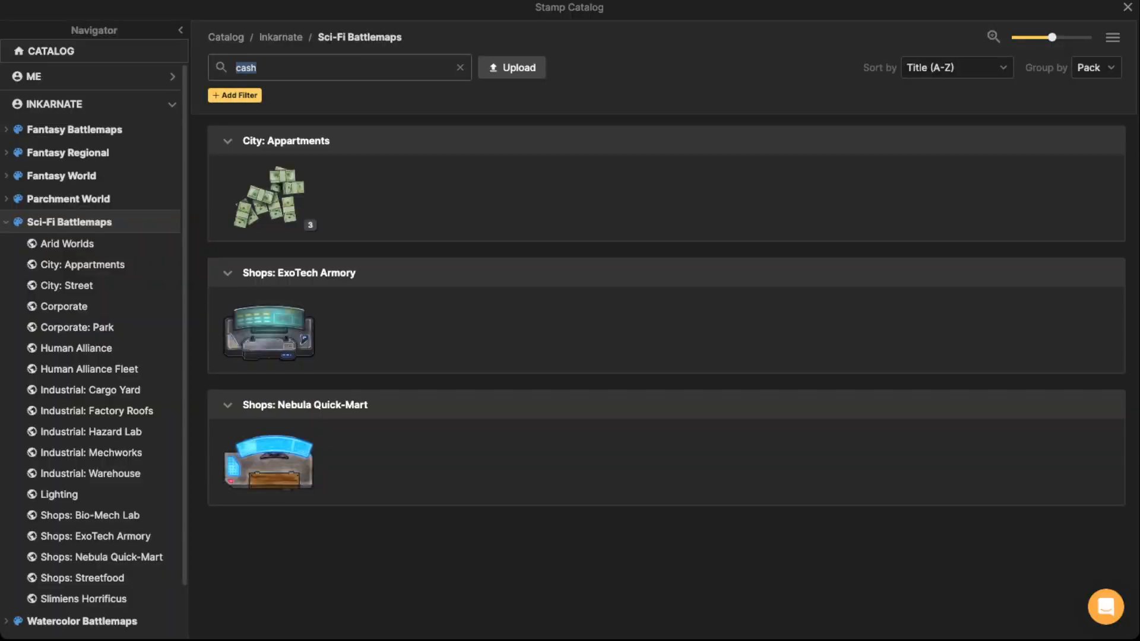
pyautogui.write('gate')
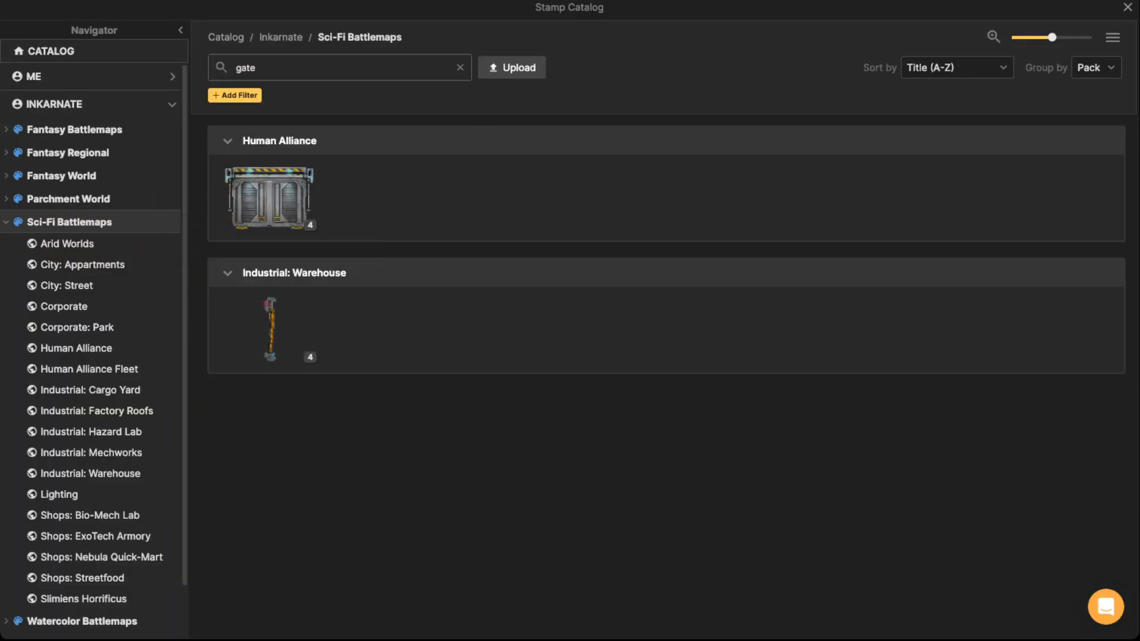
pyautogui.click(460, 68)
pyautogui.scroll(-15, 464, 196)
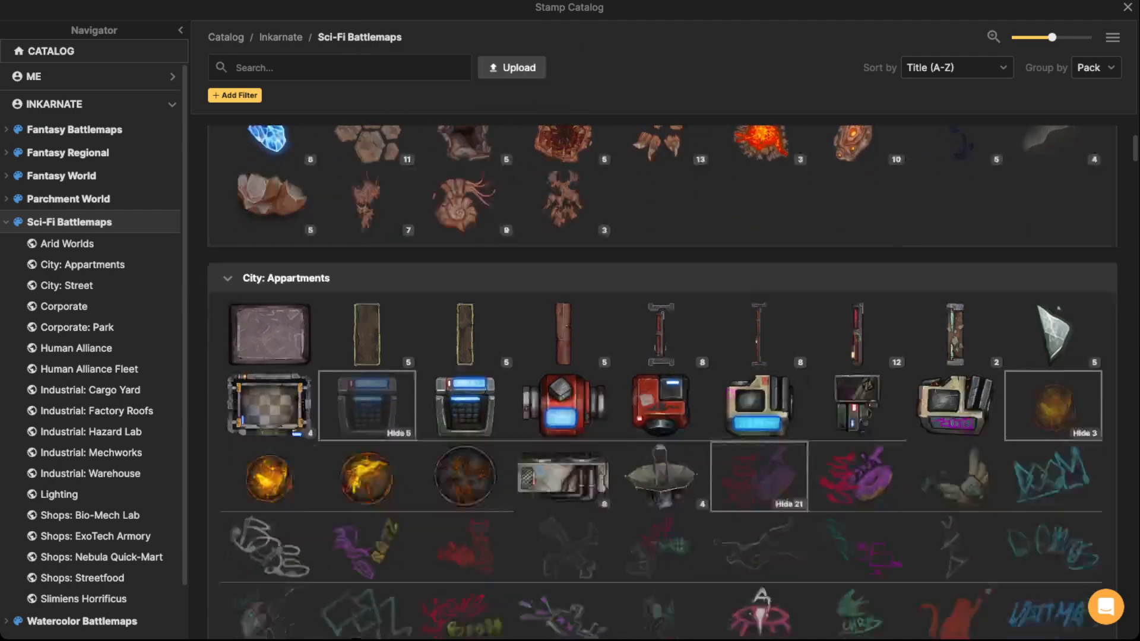
pyautogui.scroll(-15, 466, 297)
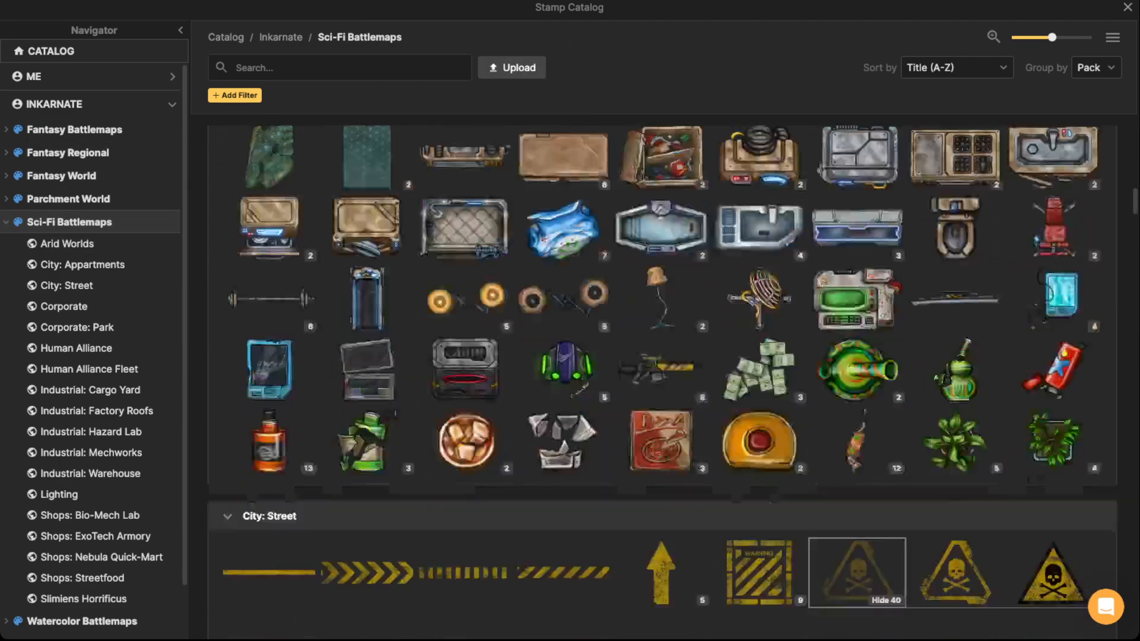
pyautogui.scroll(-5, 466, 273)
pyautogui.scroll(7, 466, 274)
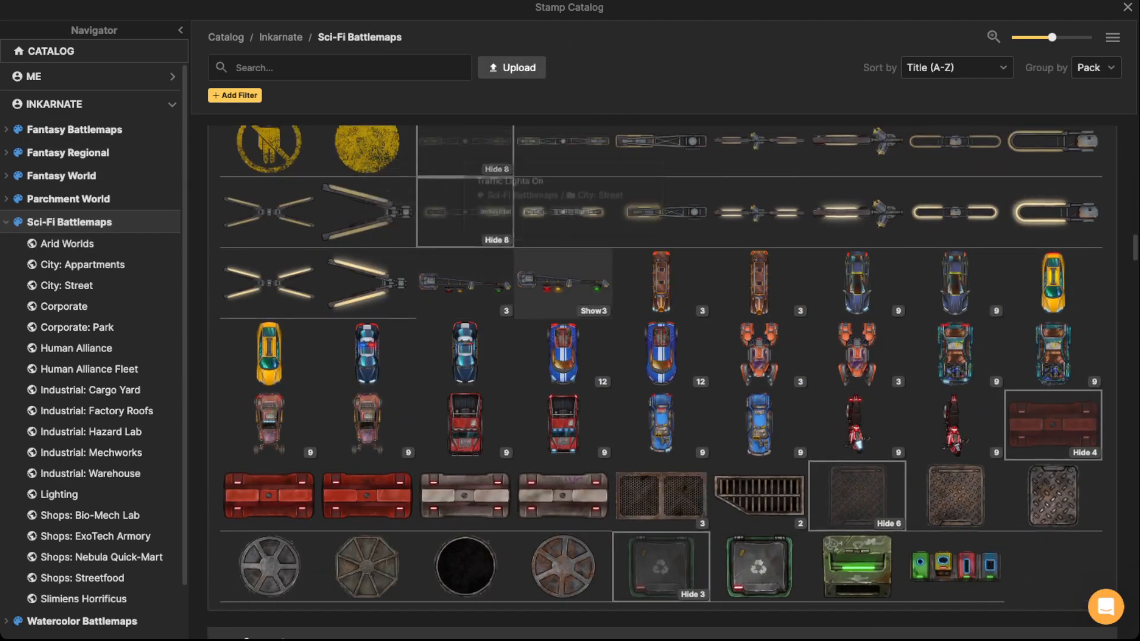
pyautogui.scroll(-15, 662, 380)
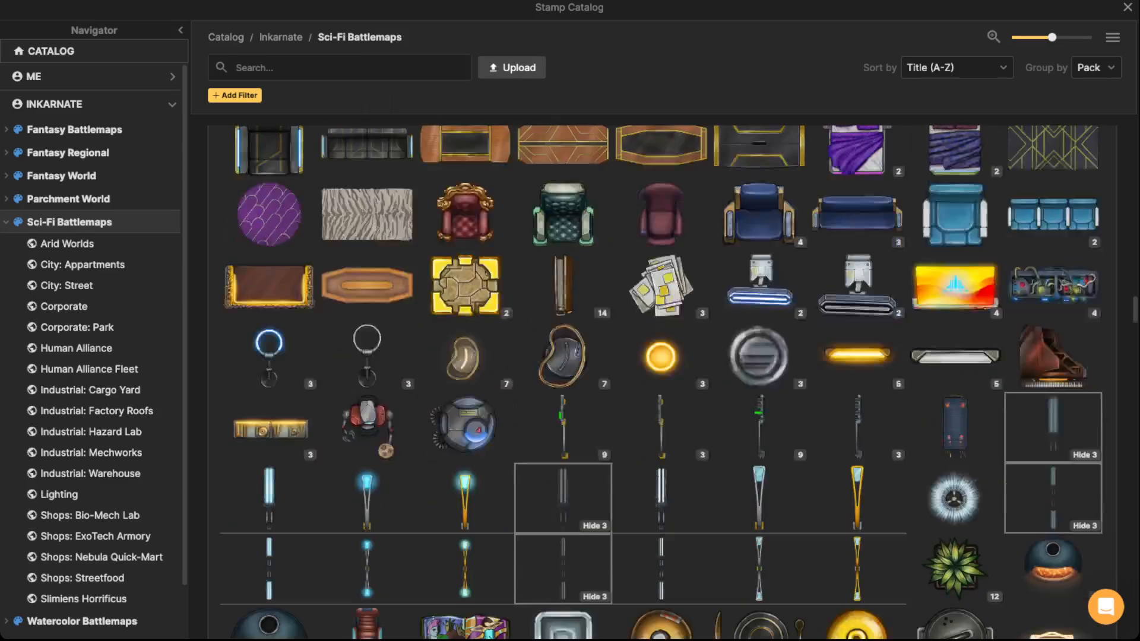
pyautogui.scroll(-15, 661, 380)
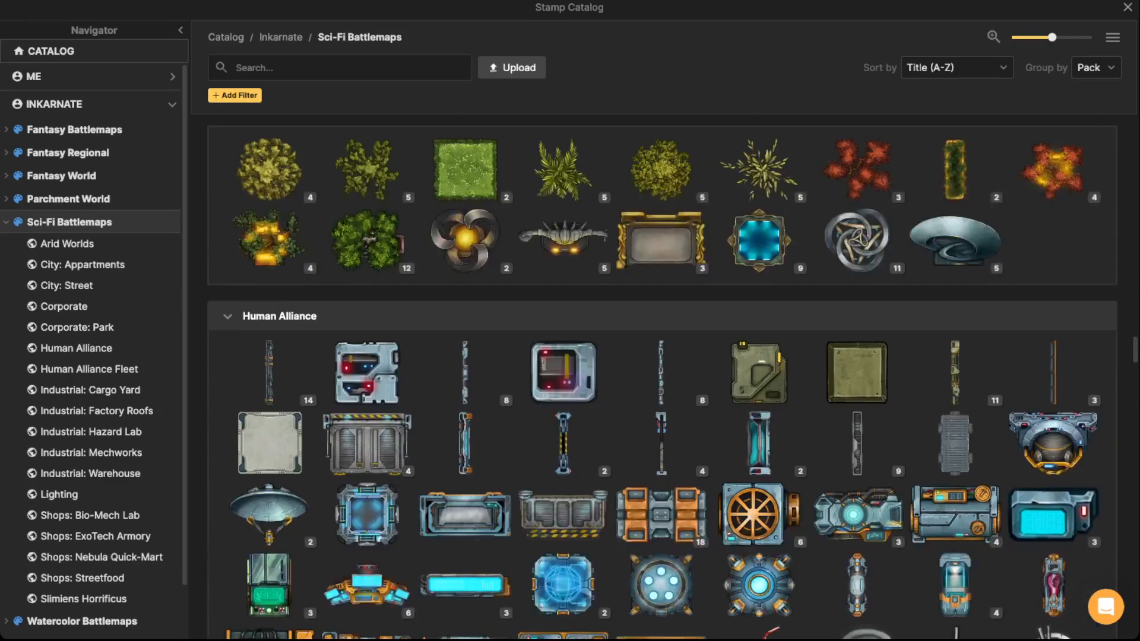
pyautogui.scroll(-14, 563, 380)
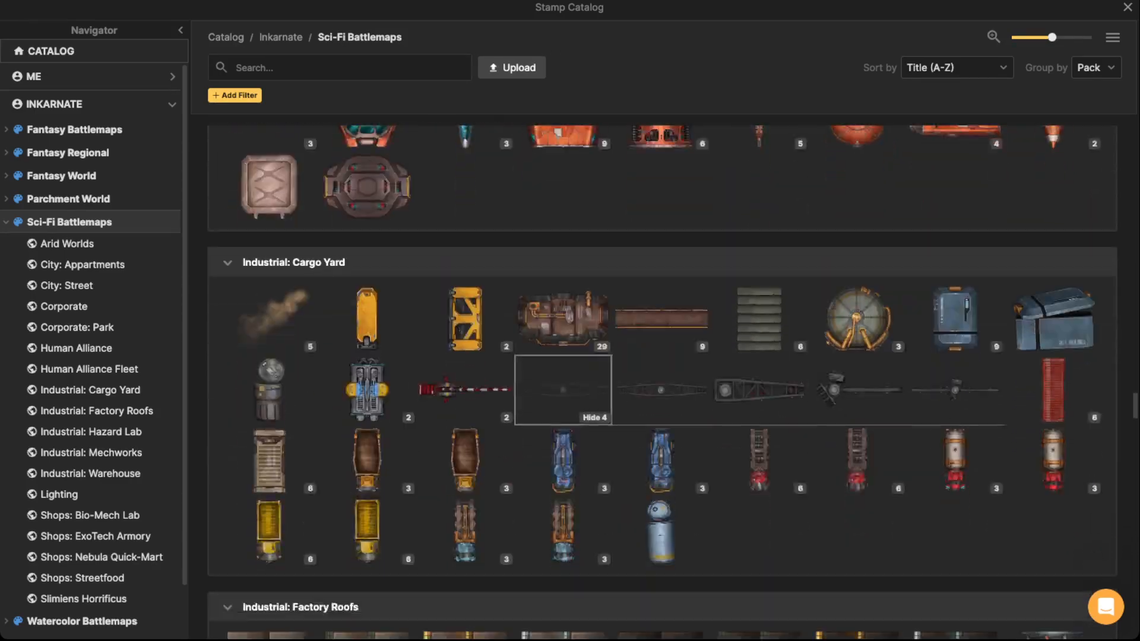
# Place a Cargo Yard boom barrier rotated 270° on the counter's western end and scale it to 70 so it spans the entrance corridor.
pyautogui.click(465, 379)
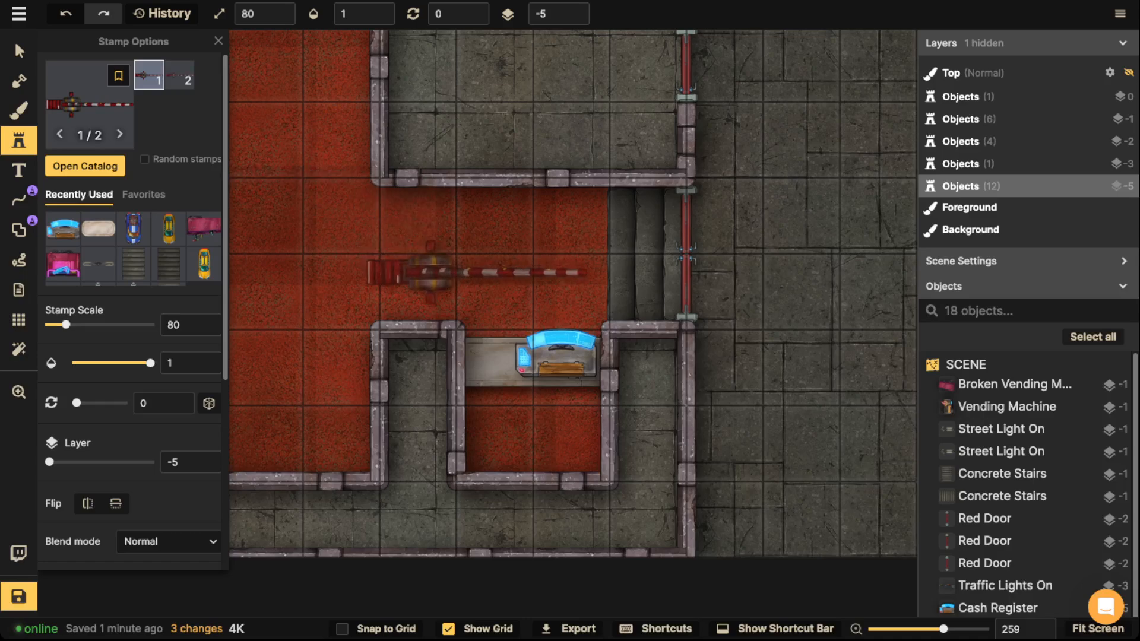
pyautogui.press('r')
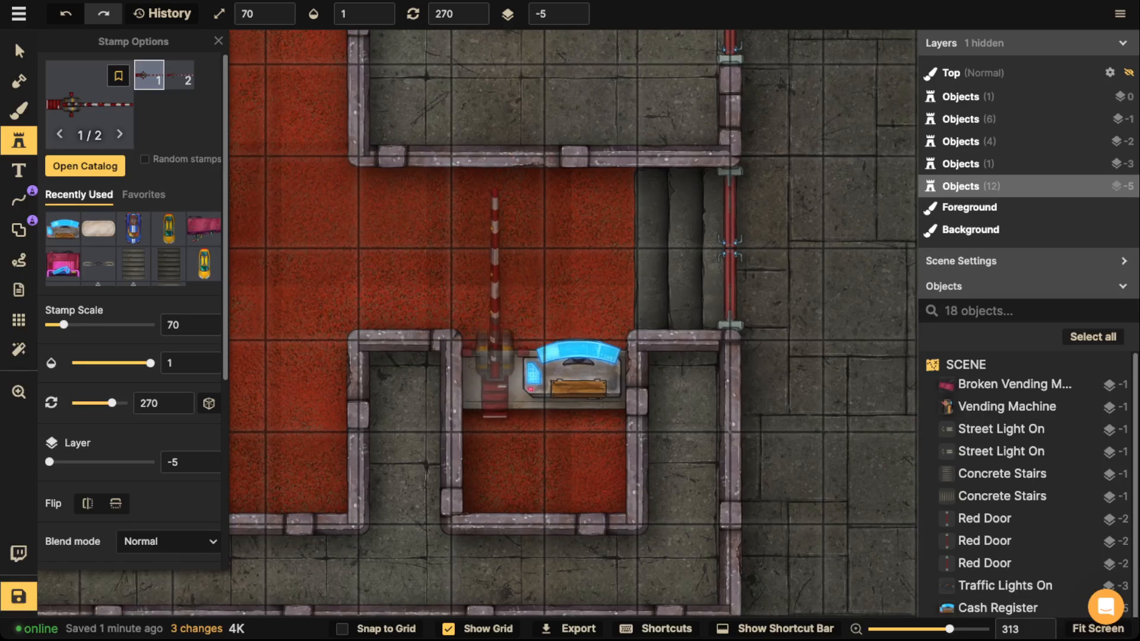
pyautogui.click(495, 306)
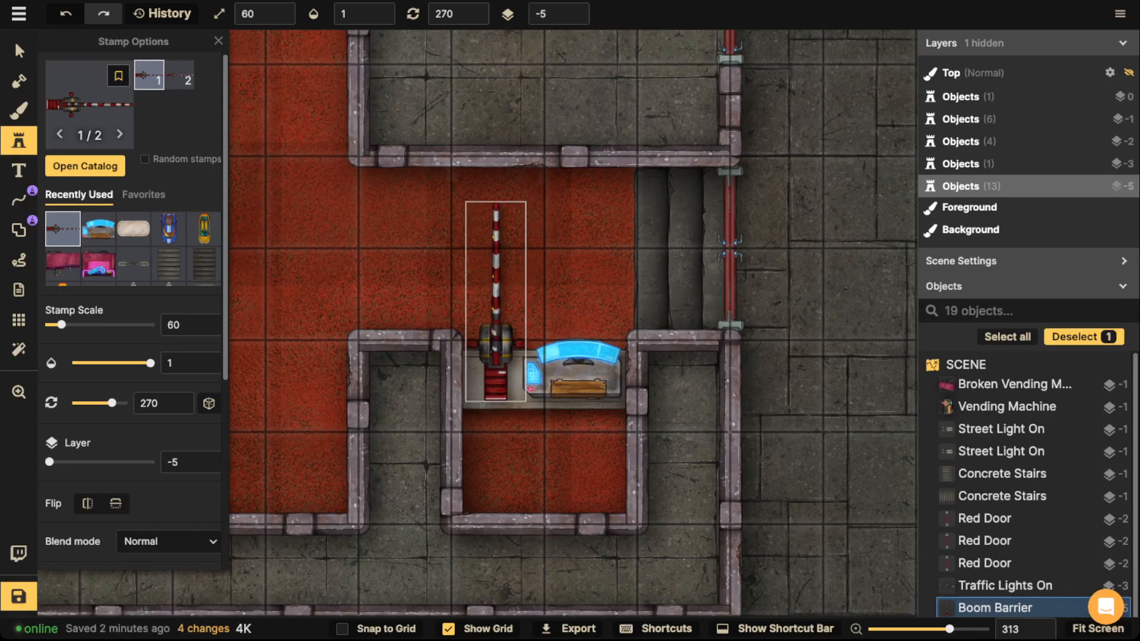
pyautogui.scroll(1, 496, 307)
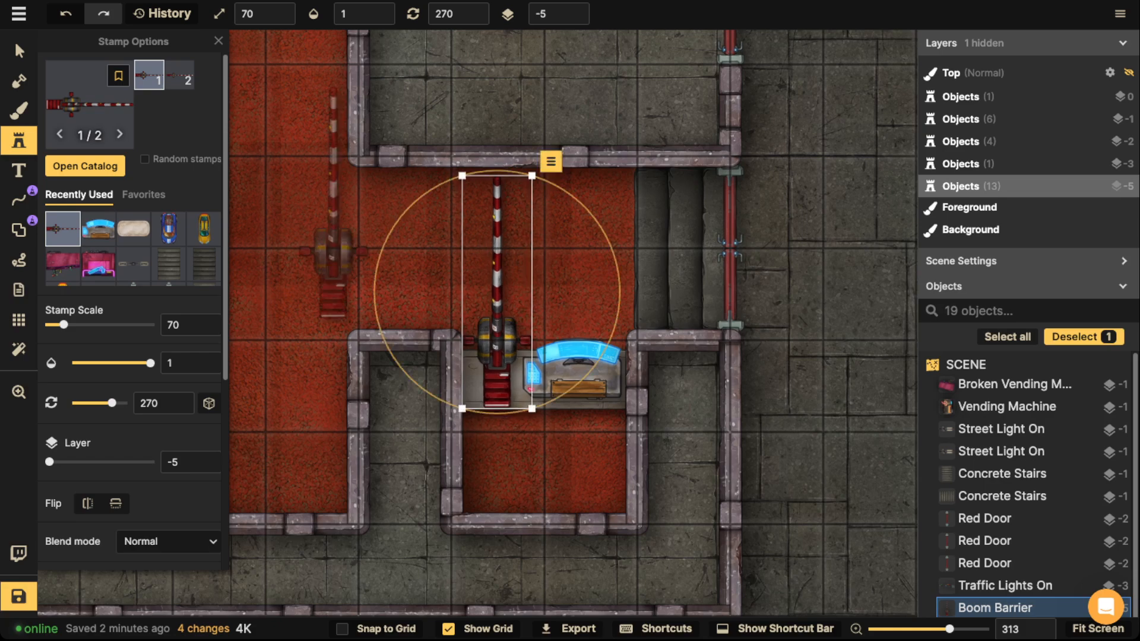
pyautogui.click(19, 50)
# Search the catalog for "gun", choose the twin-barrelled ExoTech Armory turret, and set it to scale 60 and rotation 195° for the corridor's northern wall.
pyautogui.hscroll(5, 475, 321)
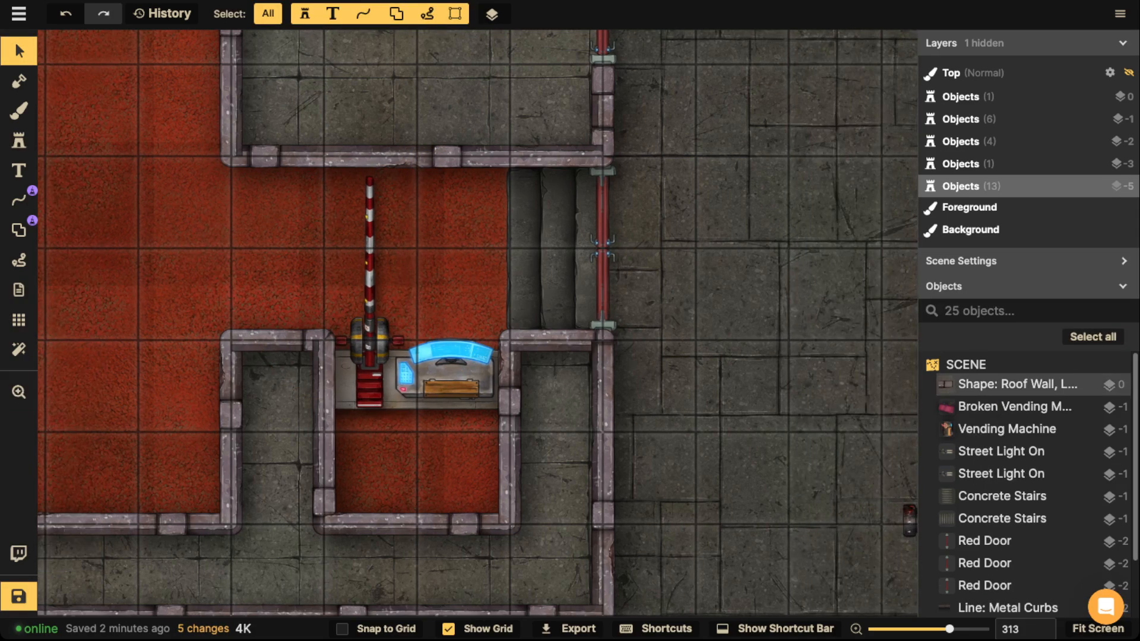
pyautogui.click(19, 140)
pyautogui.write('f')
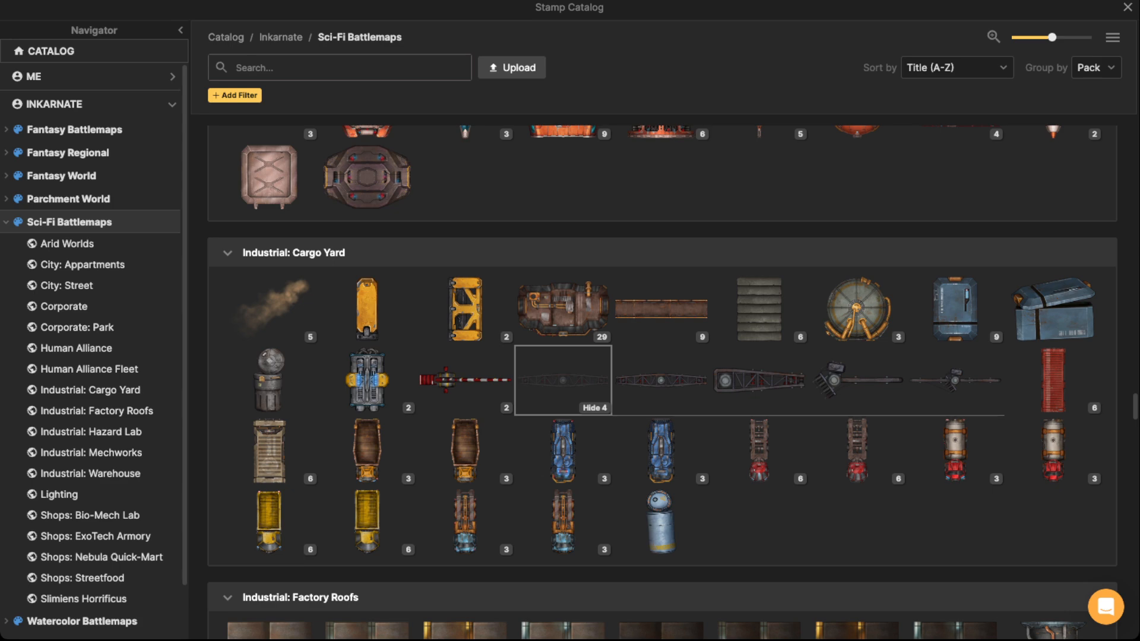
pyautogui.write('gun')
pyautogui.press('Return')
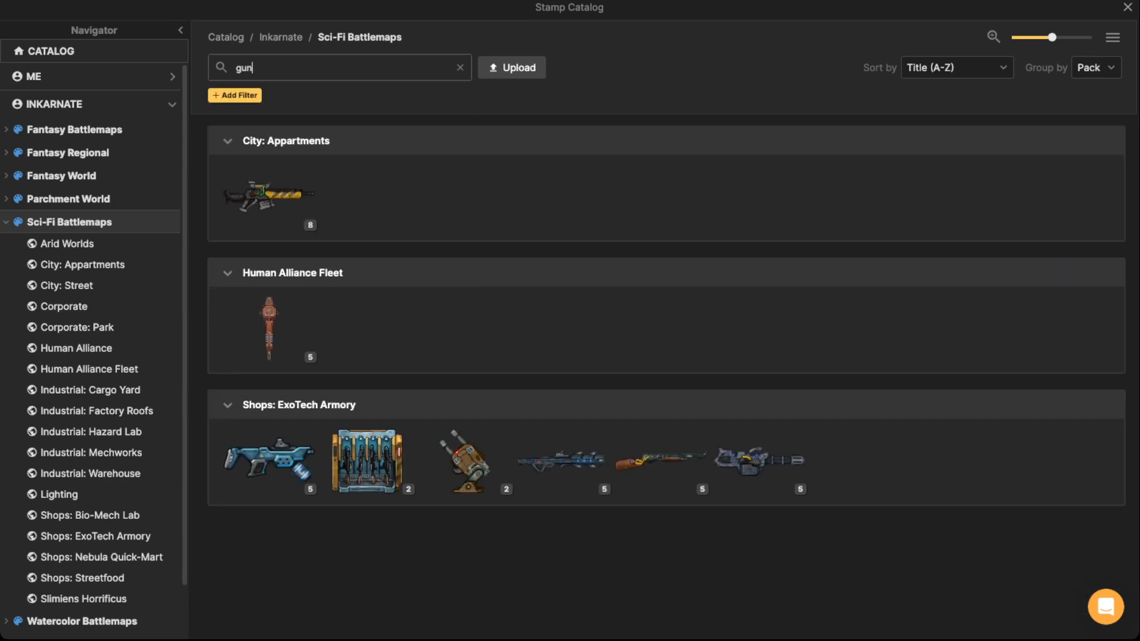
pyautogui.click(466, 460)
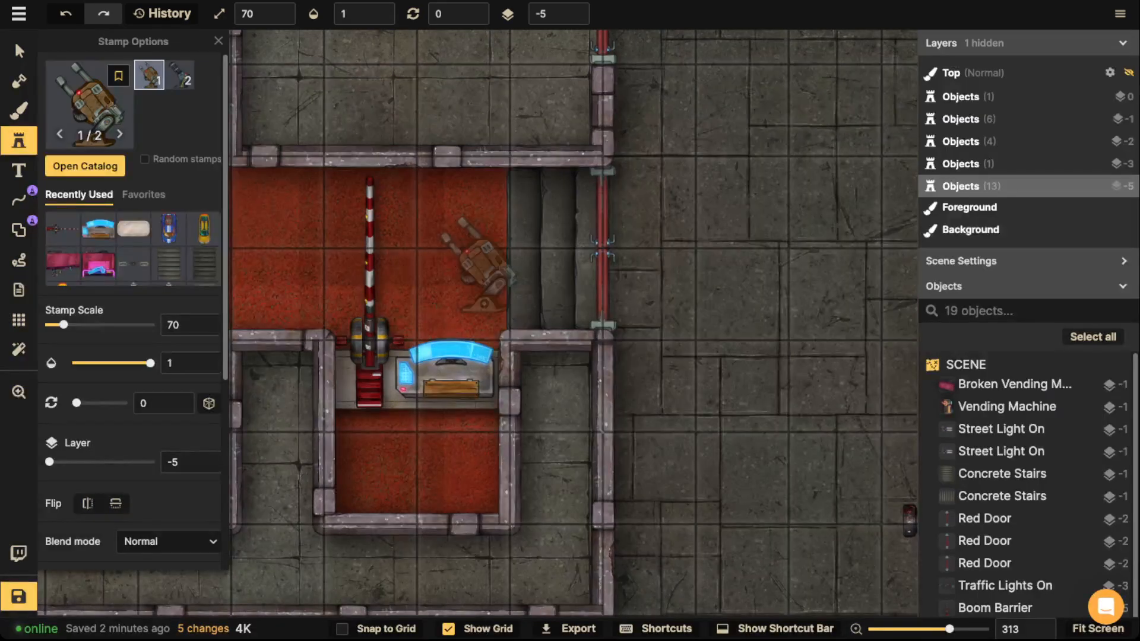
pyautogui.press('h')
pyautogui.scroll(-1, 475, 267)
pyautogui.scroll(-10, 475, 267)
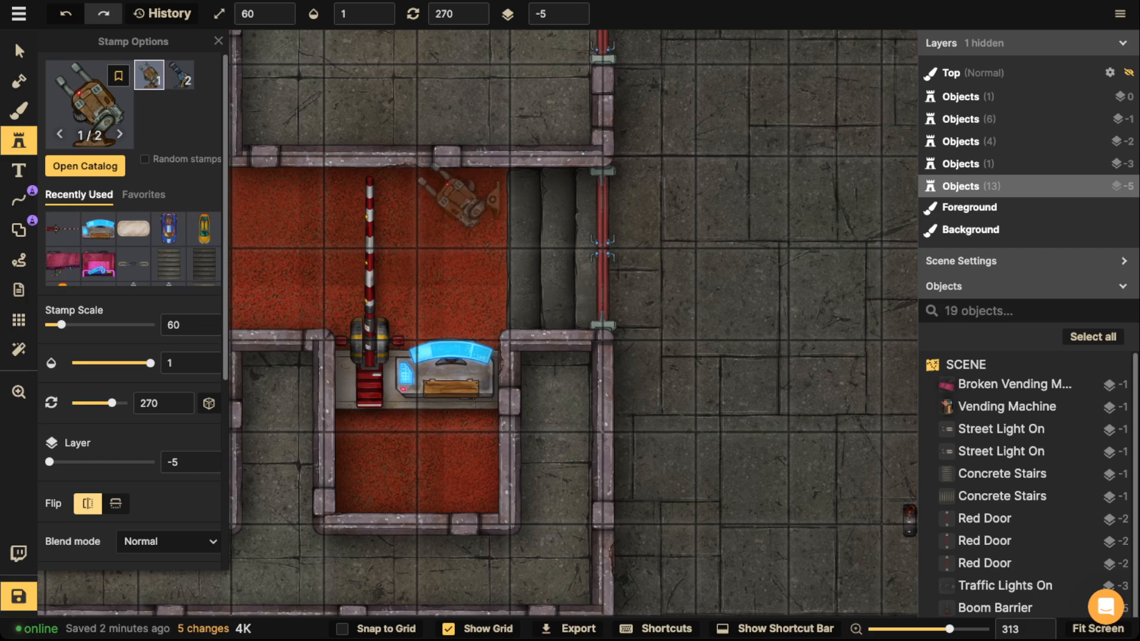
pyautogui.press('h')
pyautogui.scroll(-2, 469, 231)
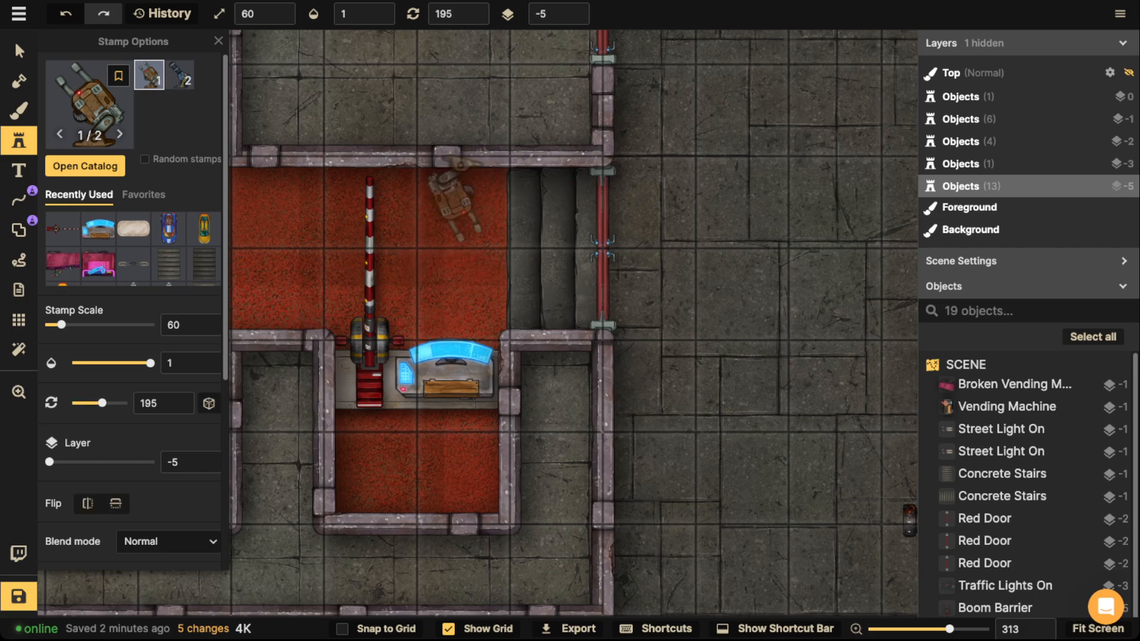
# Place a Cannon Turret at scale 60 and rotation 180 beside the boom barrier, and nudge the cash register, barrier and turret into position.
pyautogui.click(450, 208)
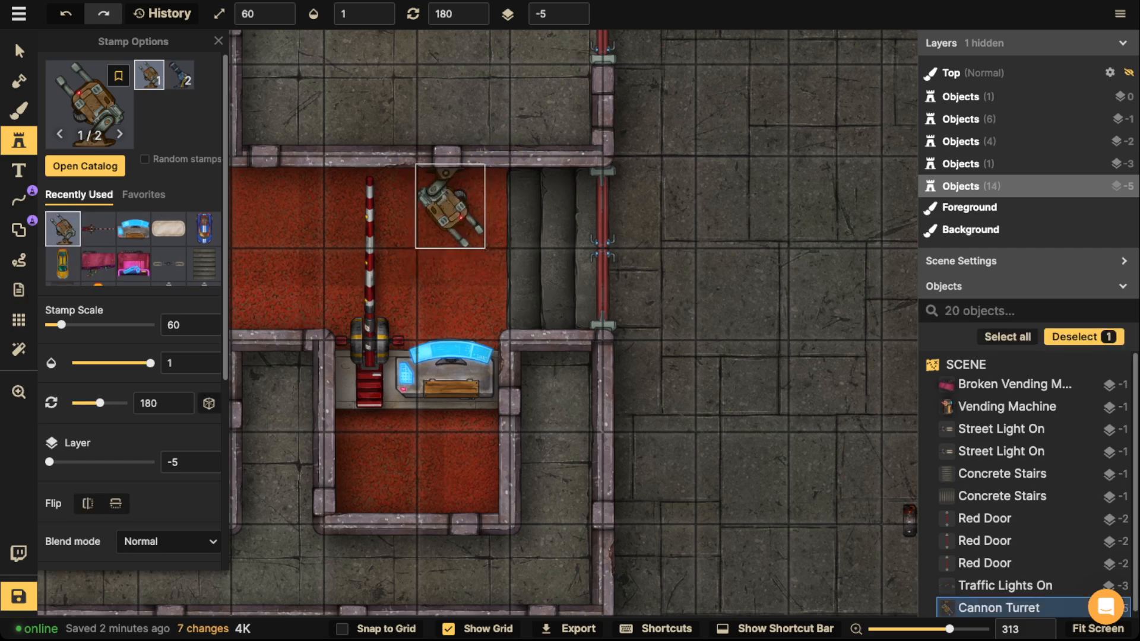
pyautogui.press('v')
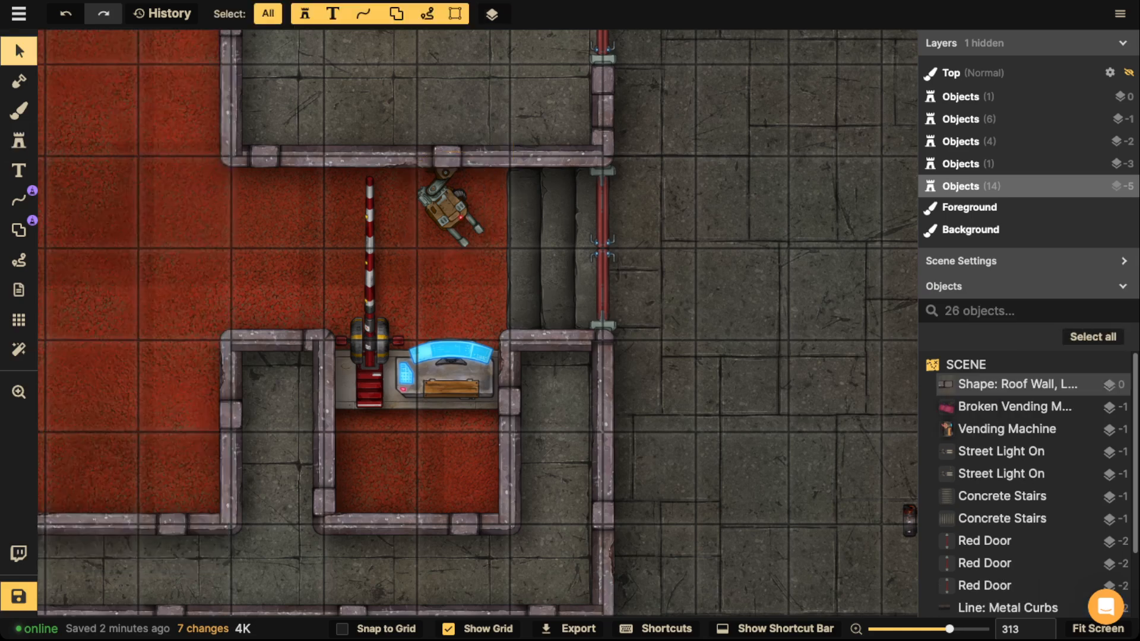
pyautogui.scroll(-3, 490, 299)
pyautogui.click(458, 349)
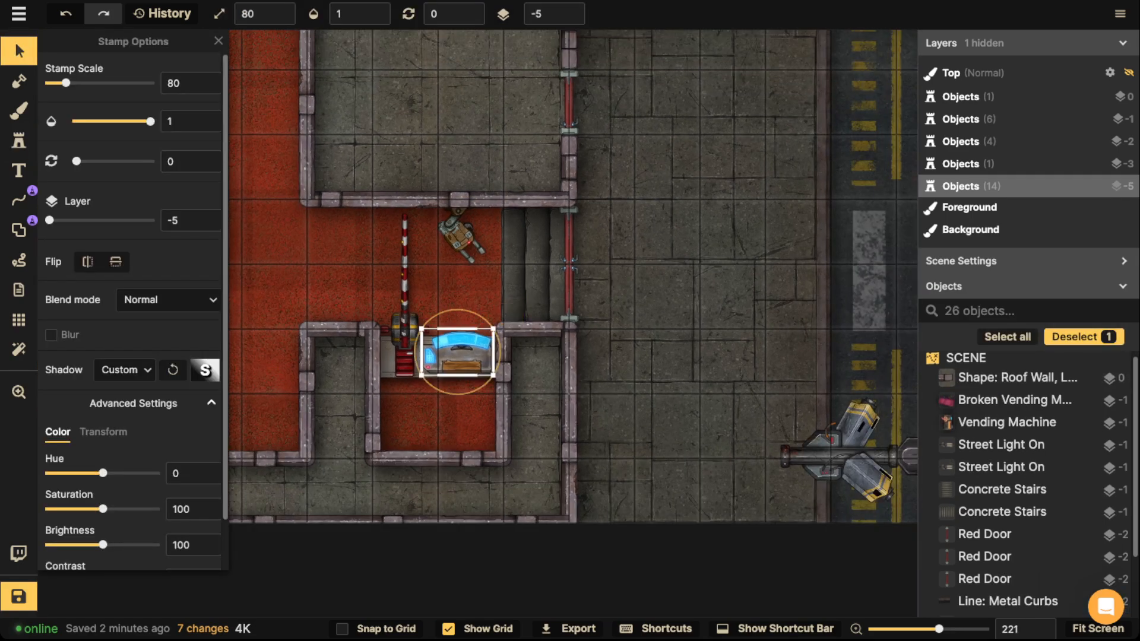
pyautogui.scroll(-1, 458, 349)
pyautogui.click(405, 279)
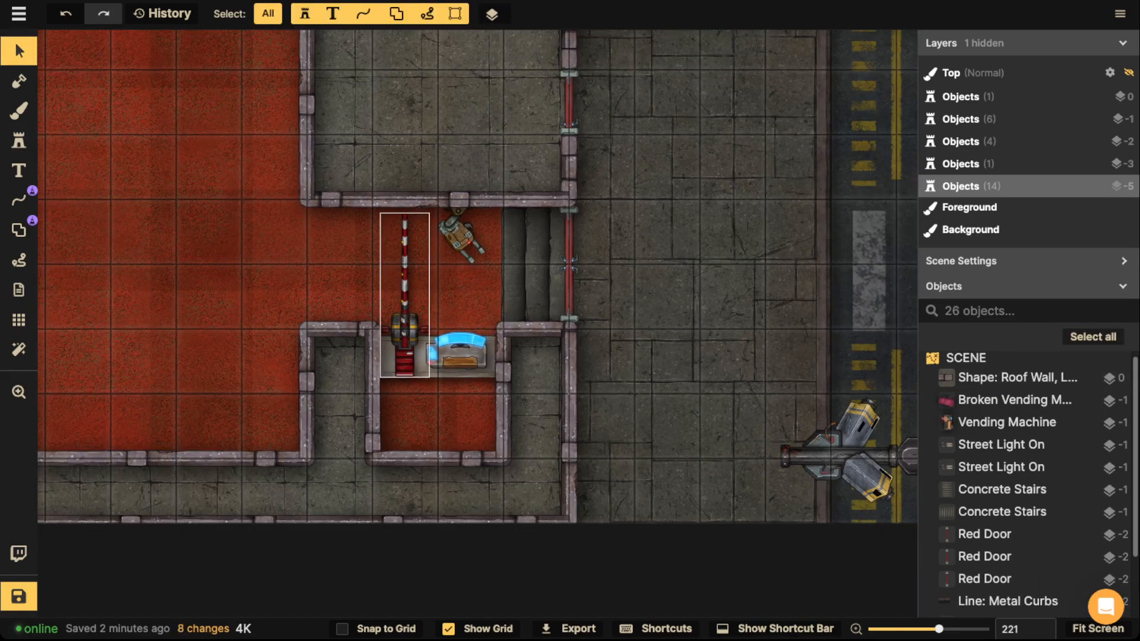
pyautogui.press('Escape')
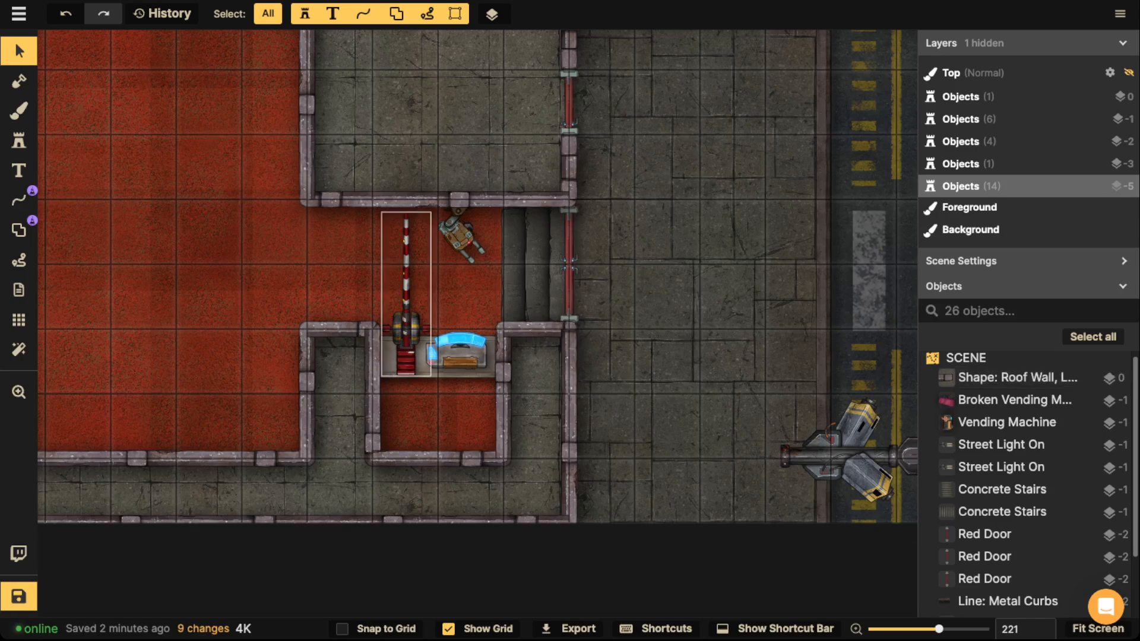
pyautogui.click(462, 235)
pyautogui.press('Escape')
pyautogui.scroll(-3, 422, 291)
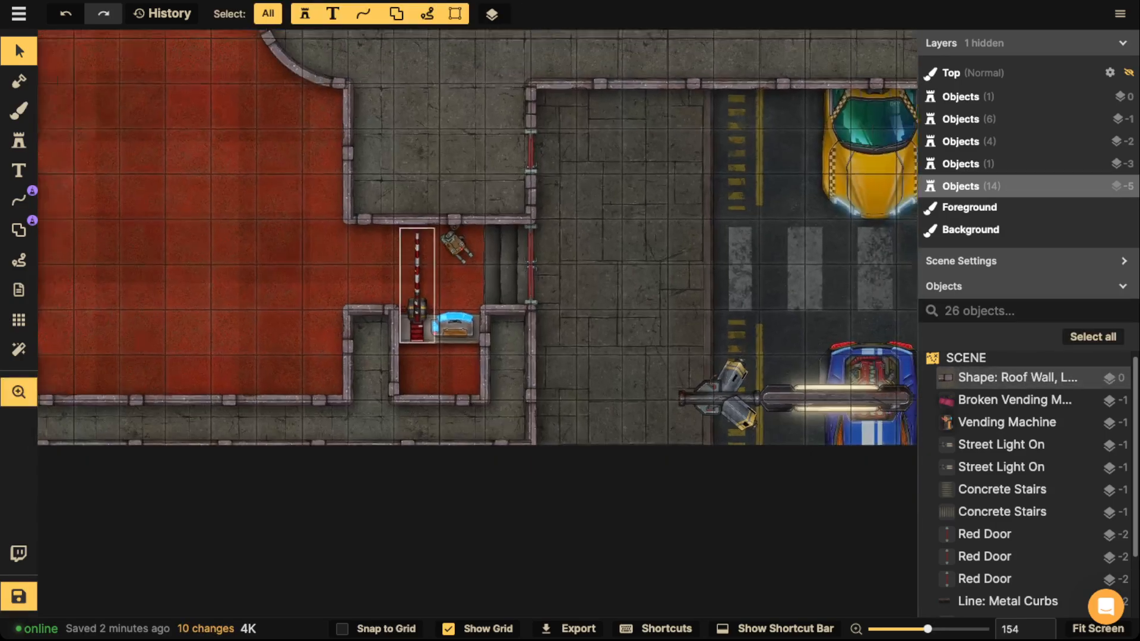
pyautogui.moveTo(505, 261); pyautogui.dragTo(632, 279)
pyautogui.click(633, 279)
pyautogui.scroll(1, 632, 279)
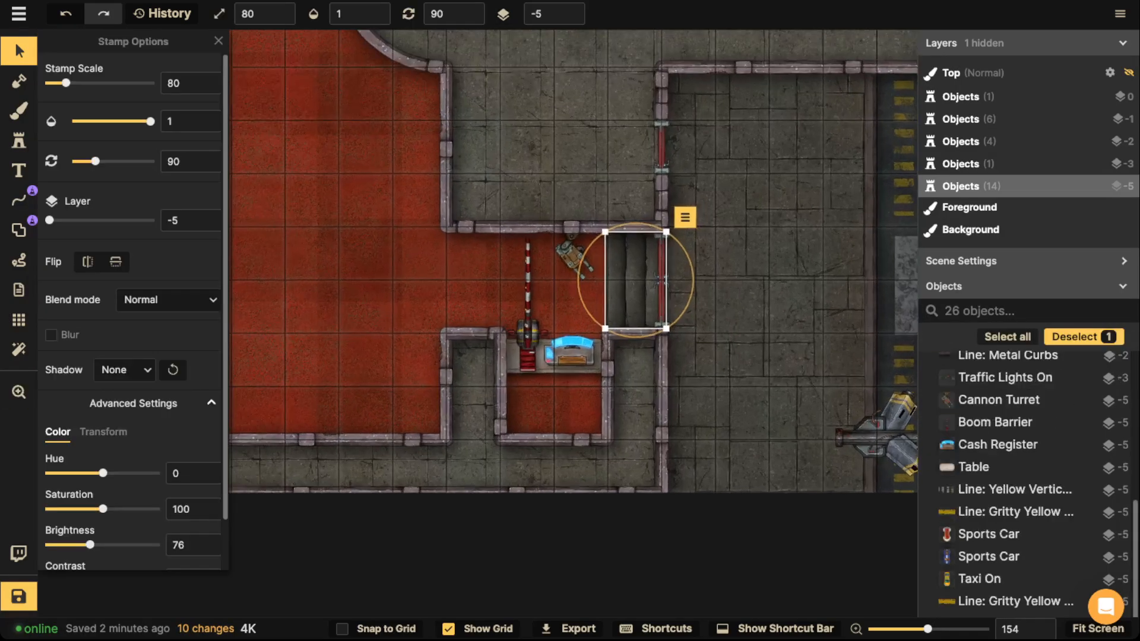
pyautogui.hotkey('ctrl', 'v')
pyautogui.moveTo(484, 281); pyautogui.dragTo(660, 490)
pyautogui.press('Delete')
# Duplicate the red-tinted concrete stairs from the hall's alcove, rotate the copy to 90, and fit it in the checkpoint's opening to the hall.
pyautogui.scroll(-2, 456, 256)
pyautogui.click(306, 183)
pyautogui.scroll(1, 619, 464)
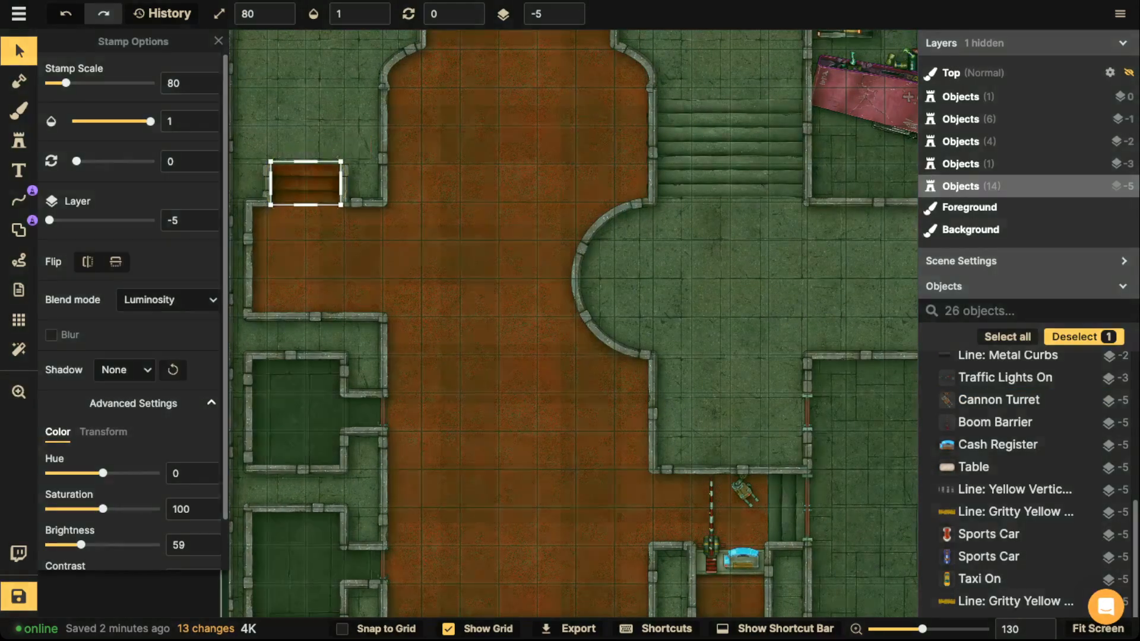
pyautogui.hotkey('ctrl', 'v')
pyautogui.press('r')
pyautogui.moveTo(642, 491); pyautogui.dragTo(528, 385)
pyautogui.press('space')
pyautogui.scroll(2, 527, 384)
pyautogui.scroll(5, 538, 393)
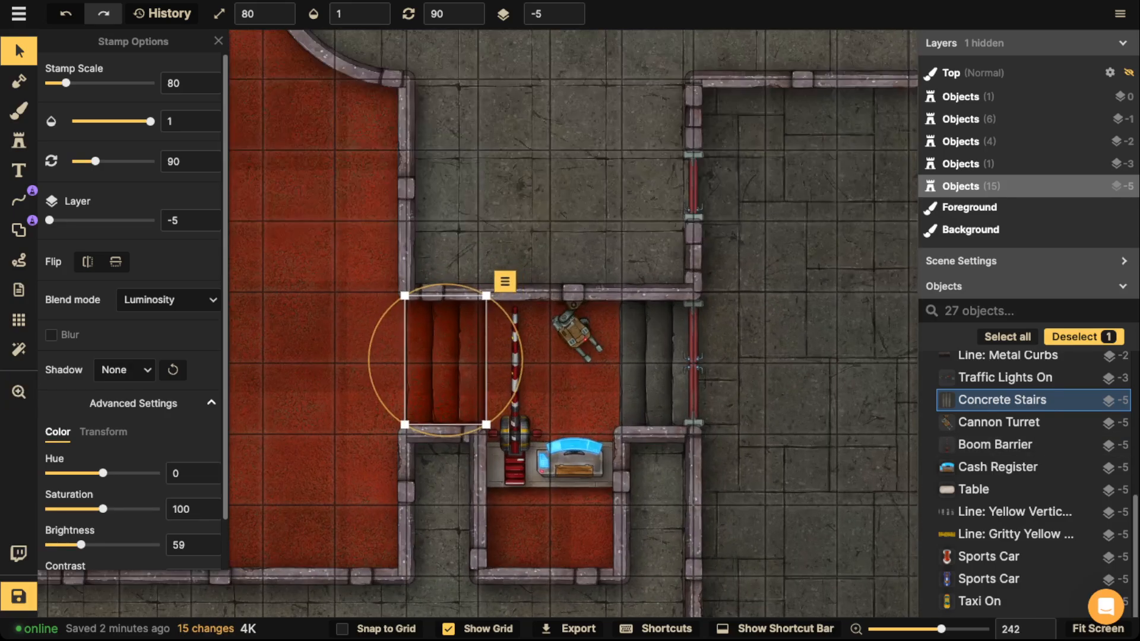
pyautogui.press('Escape')
pyautogui.scroll(-1, 468, 356)
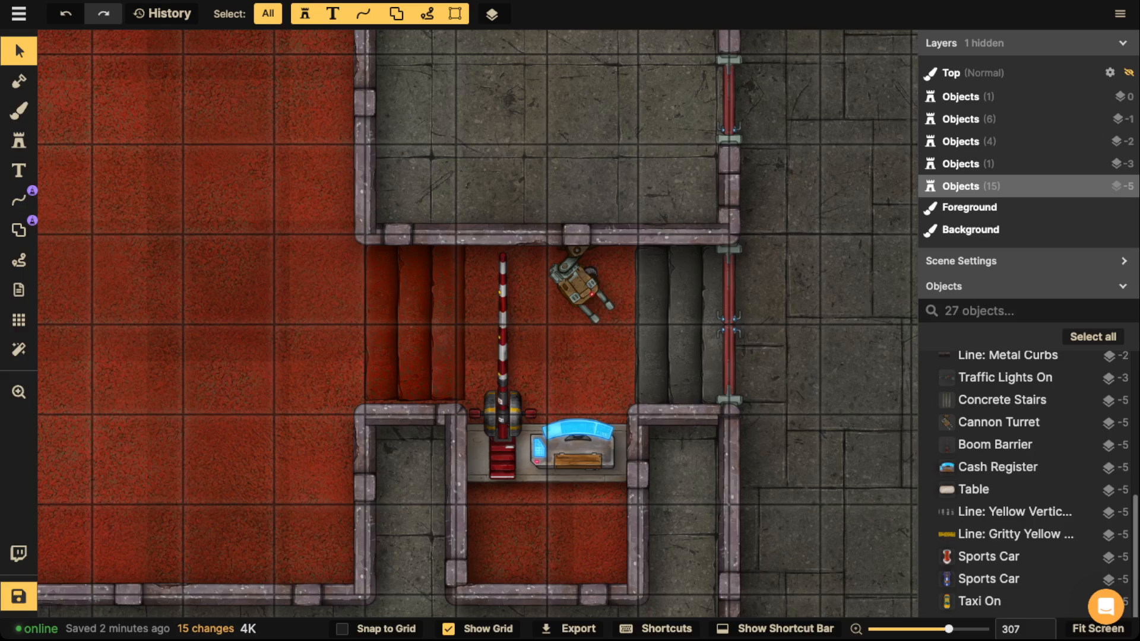
# Set up the line Pen with the Ad Screen Wall stroke from the Sci-Fi Battlemaps Nebula Quick-Mart set.
pyautogui.scroll(-5, 478, 312)
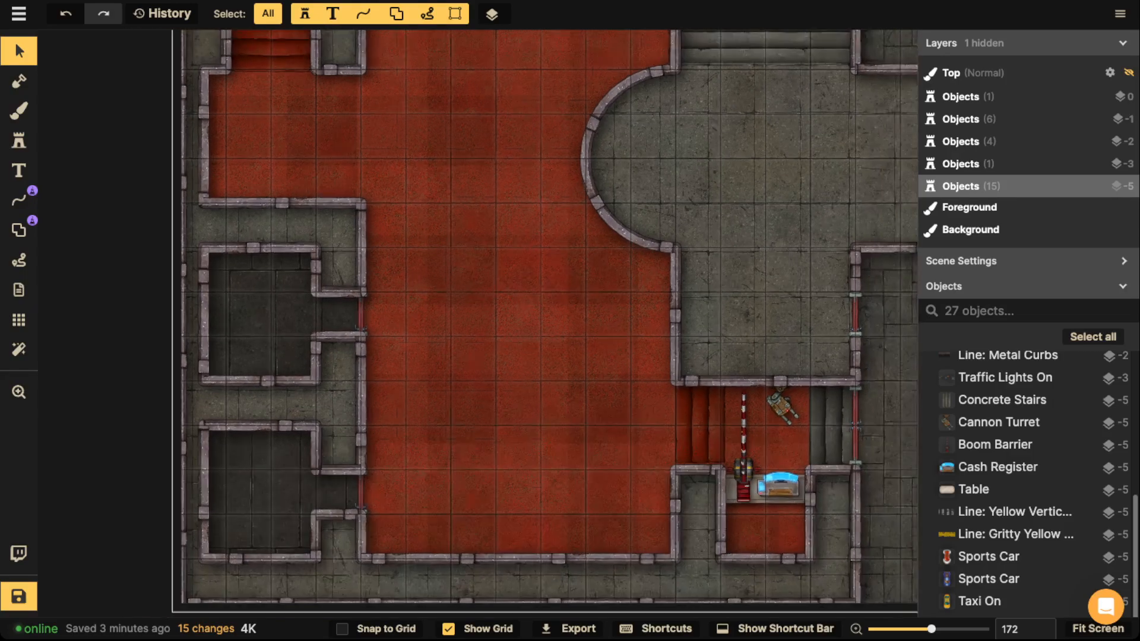
pyautogui.scroll(-3, 522, 323)
pyautogui.scroll(-1, 547, 323)
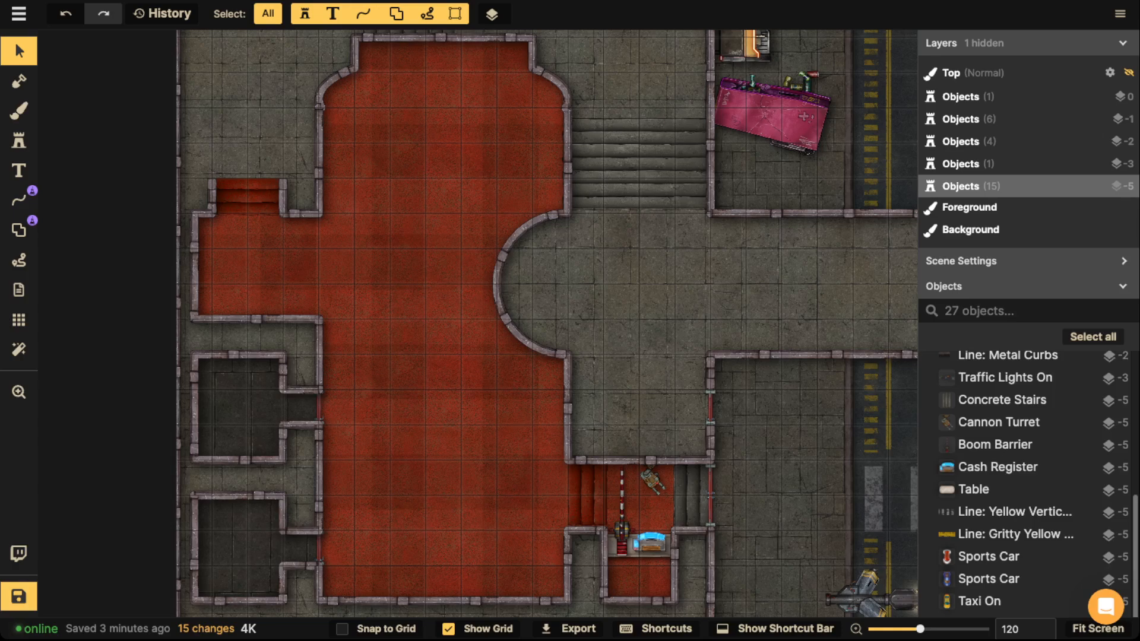
pyautogui.click(19, 201)
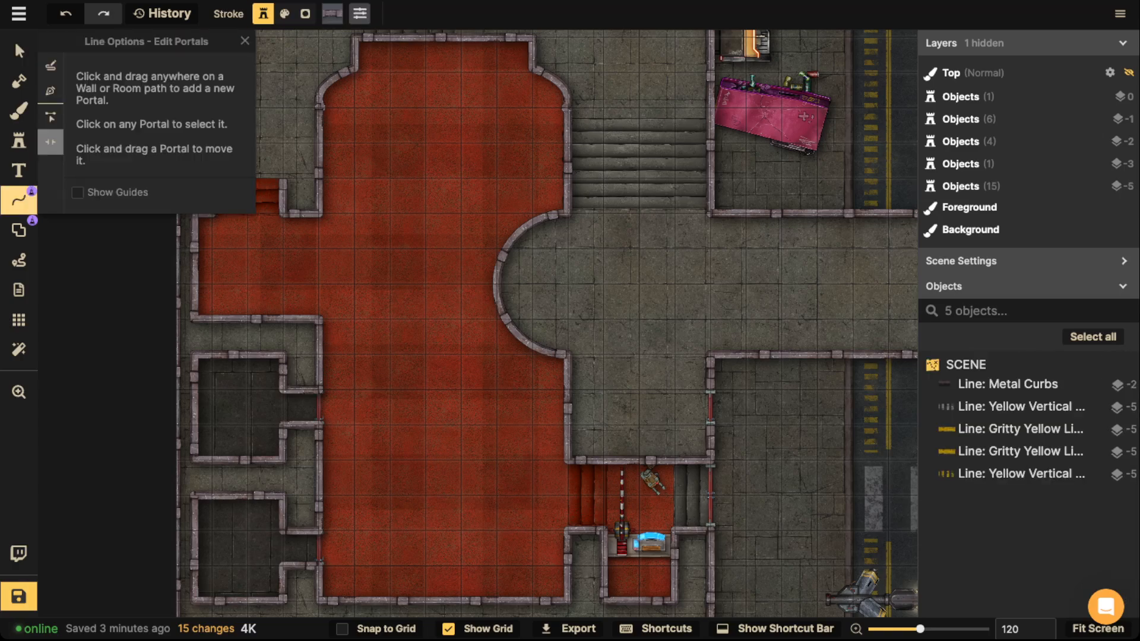
pyautogui.click(50, 90)
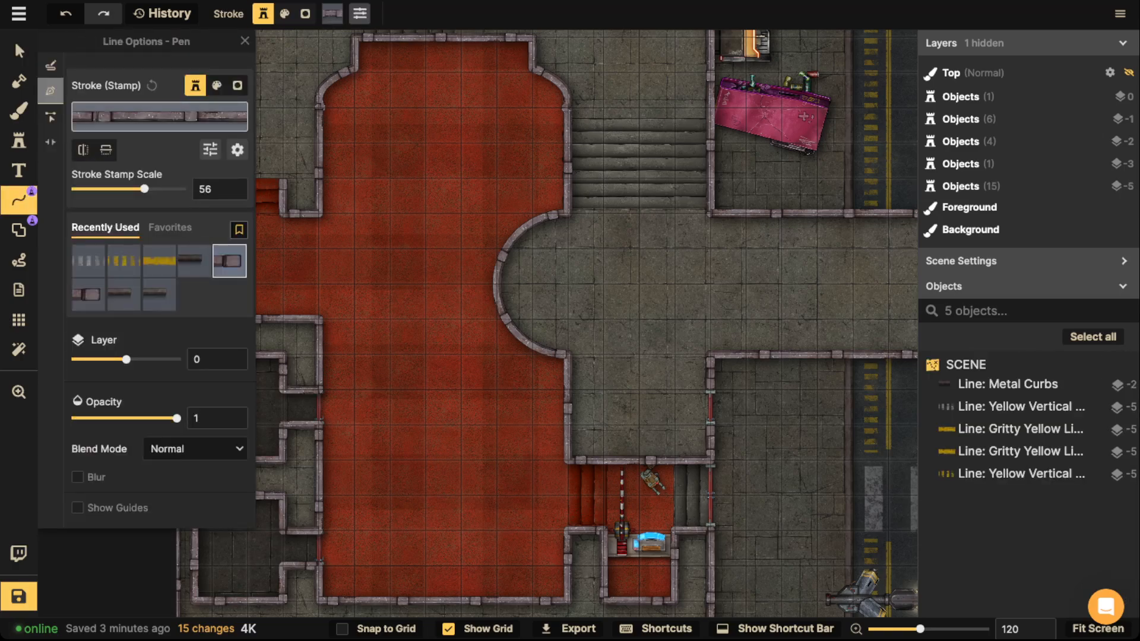
pyautogui.click(159, 115)
pyautogui.scroll(-5, 558, 291)
pyautogui.scroll(-2, 558, 380)
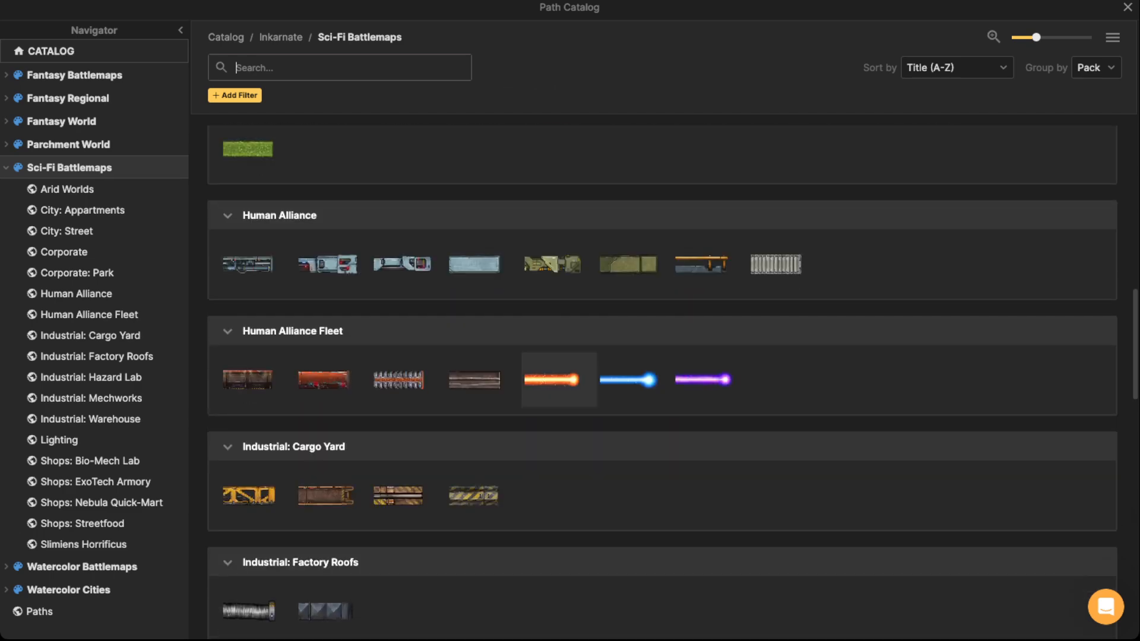
pyautogui.scroll(-7, 410, 380)
pyautogui.scroll(-8, 258, 410)
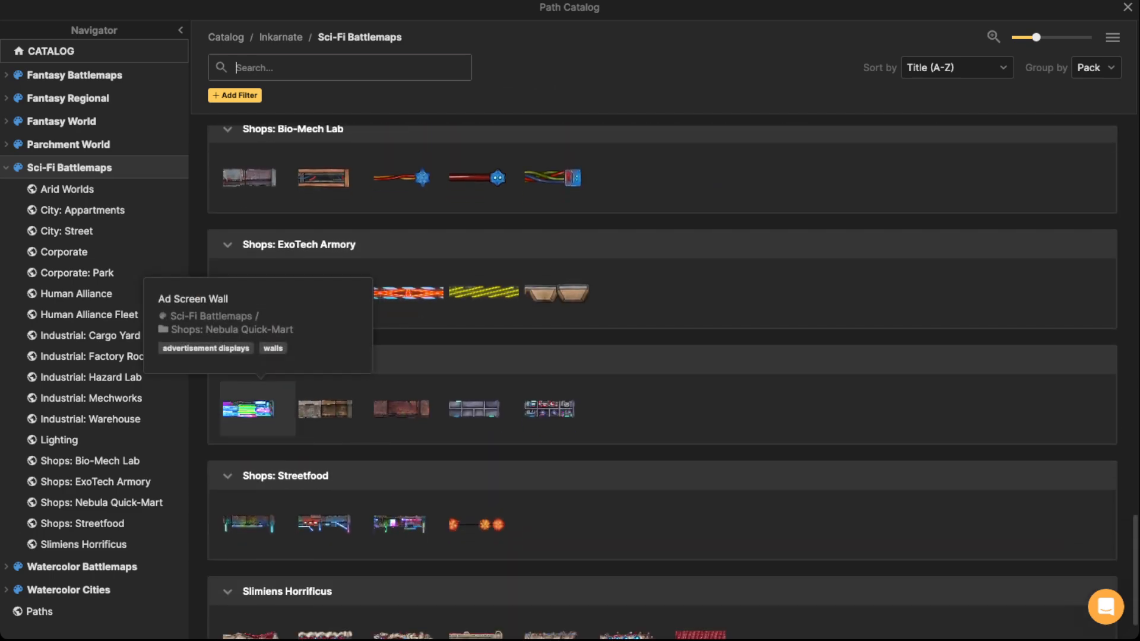
pyautogui.scroll(-1, 258, 451)
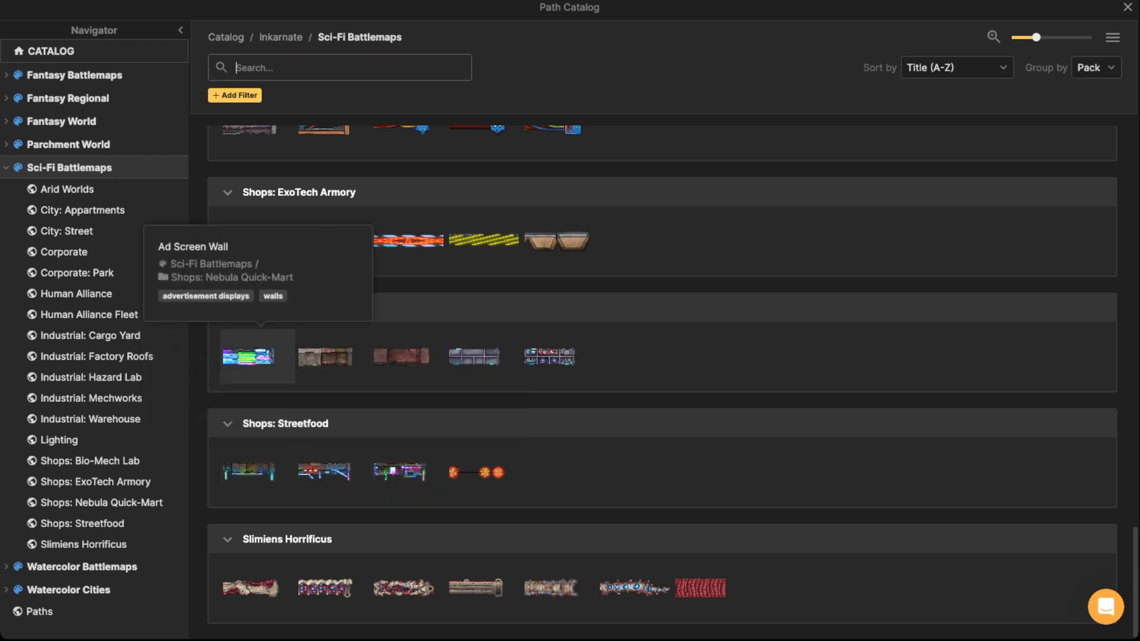
pyautogui.click(257, 356)
# Draw an L-shaped Ad Screen Wall line along the red alcove's left and lower walls.
pyautogui.scroll(-2, 326, 318)
pyautogui.moveTo(327, 317); pyautogui.dragTo(539, 320)
pyautogui.scroll(2, 535, 318)
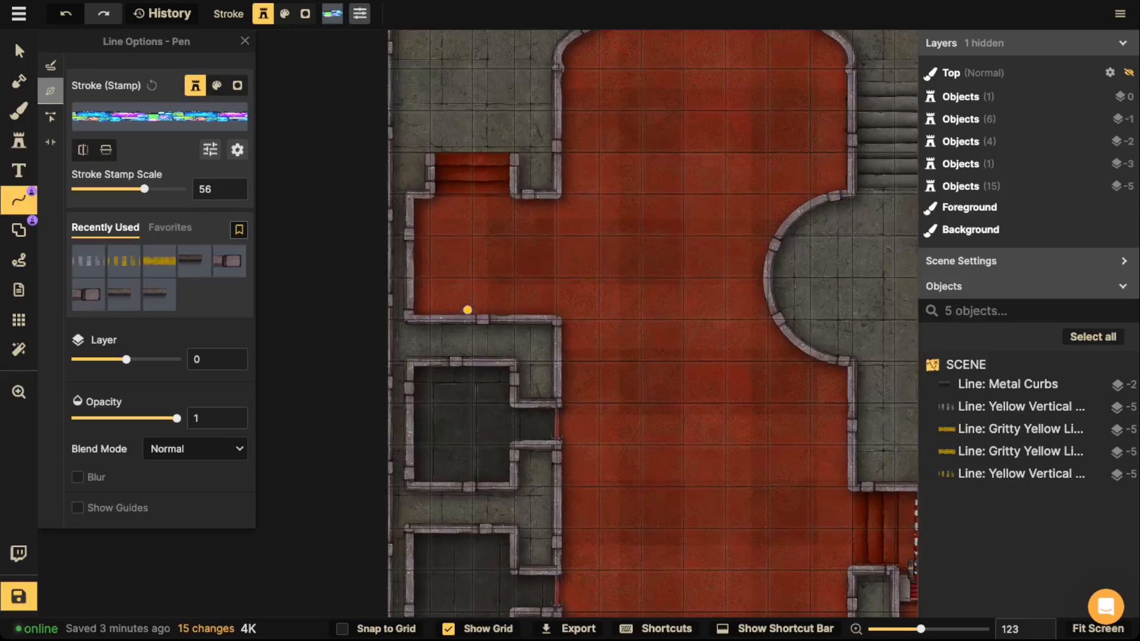
pyautogui.scroll(2, 467, 309)
pyautogui.click(408, 184)
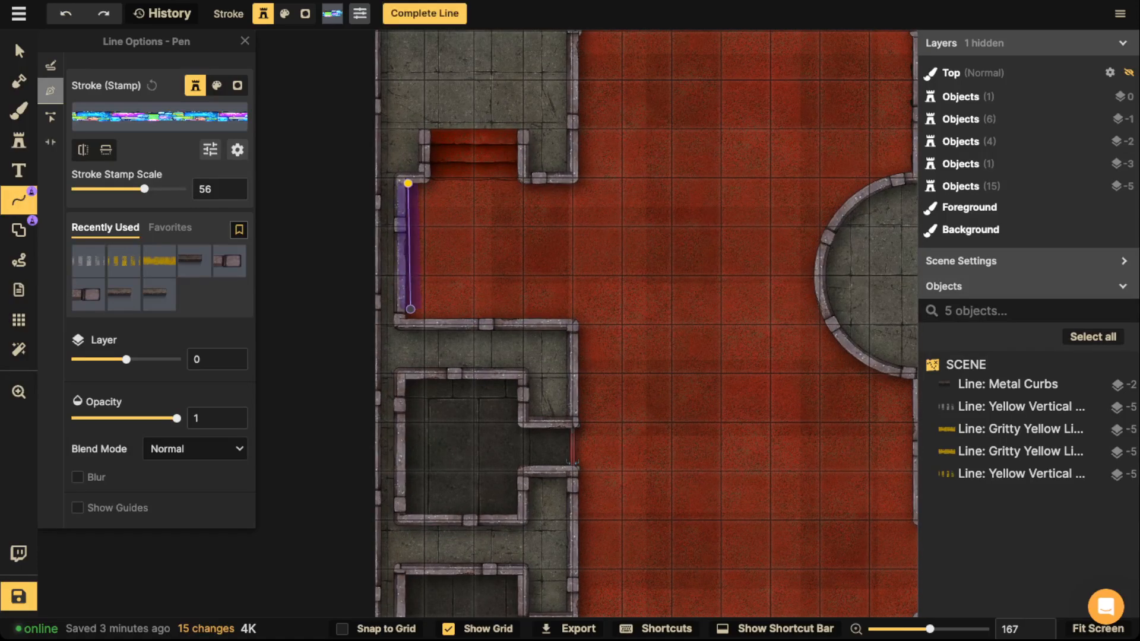
pyautogui.click(407, 317)
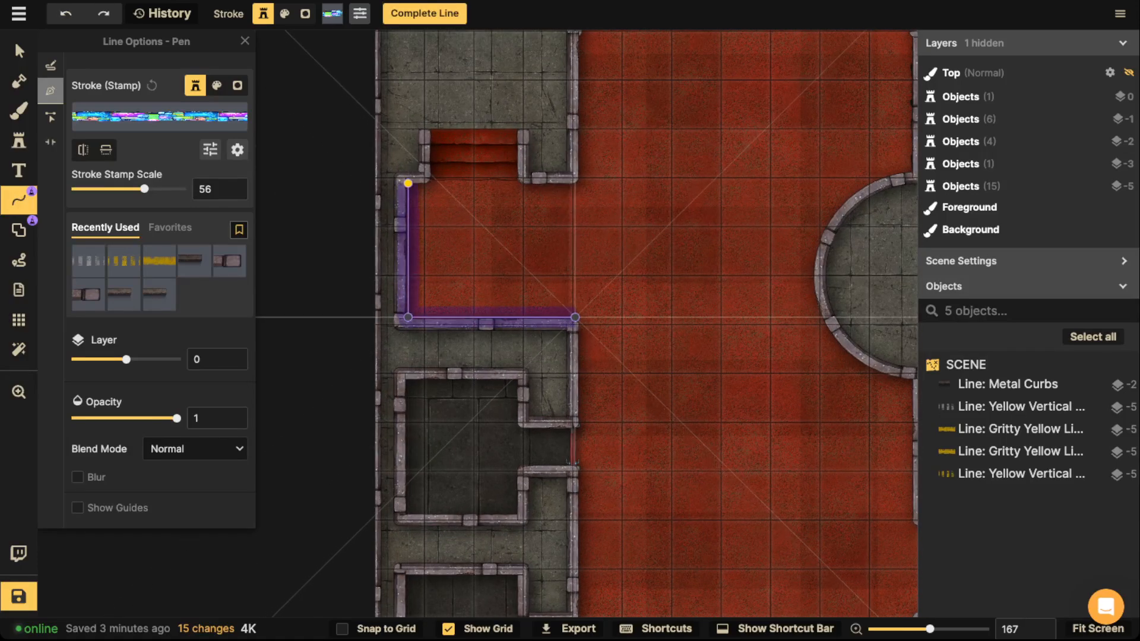
pyautogui.click(576, 317)
pyautogui.press('Return')
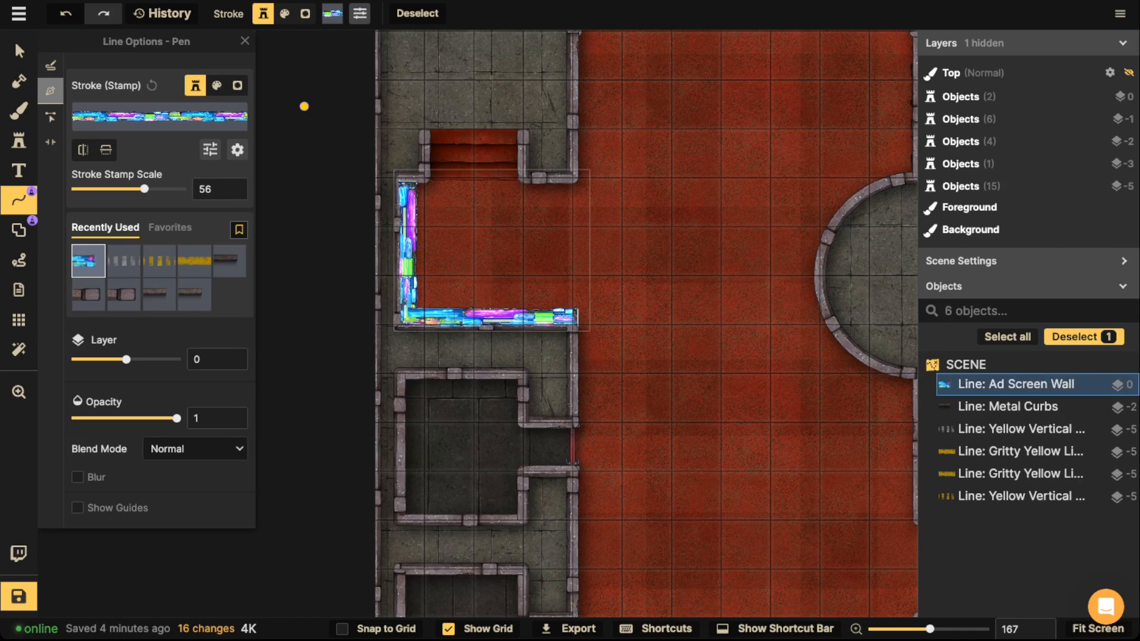
# Try the alcove's Ad Screen Wall line on layers -1, -2 and 1, and return it to layer 0.
pyautogui.scroll(-1, 330, 114)
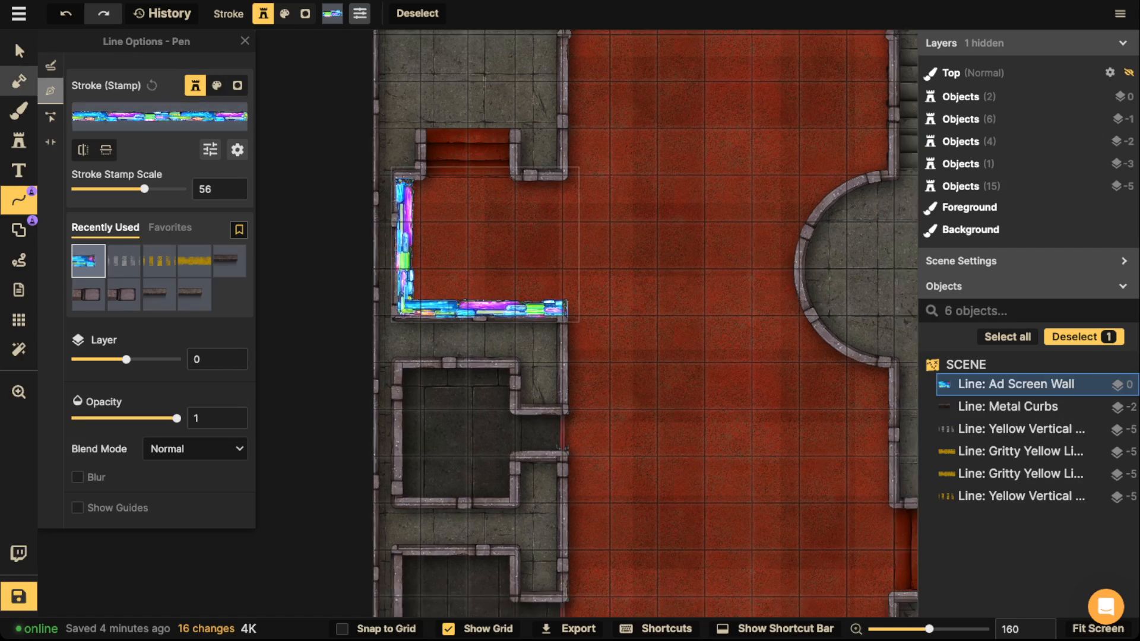
pyautogui.click(19, 51)
pyautogui.click(570, 18)
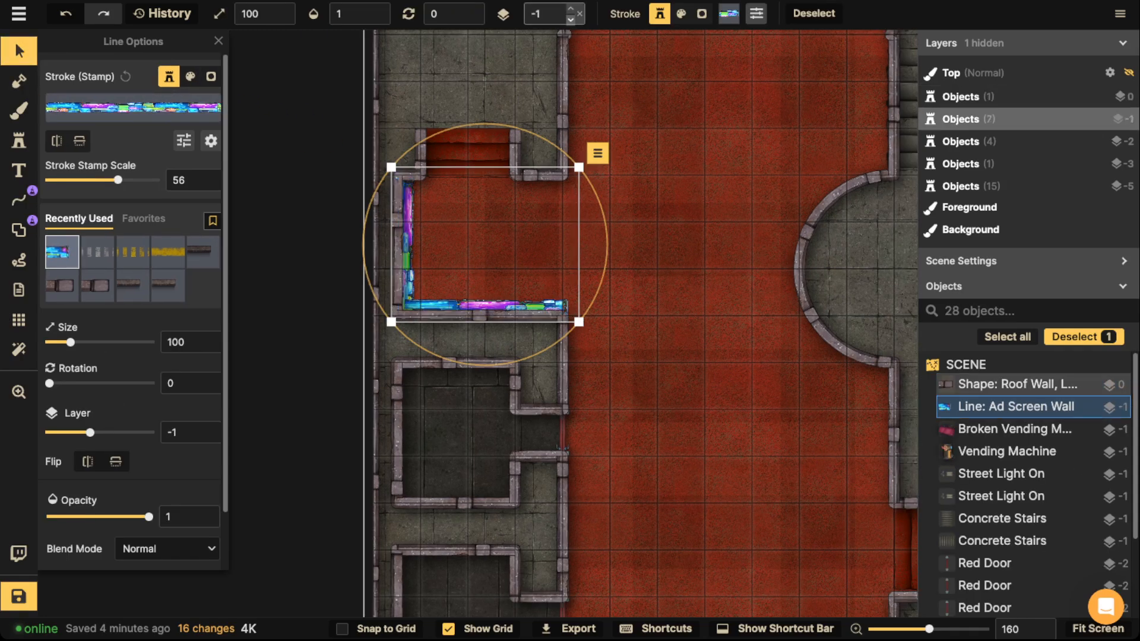
pyautogui.click(570, 18)
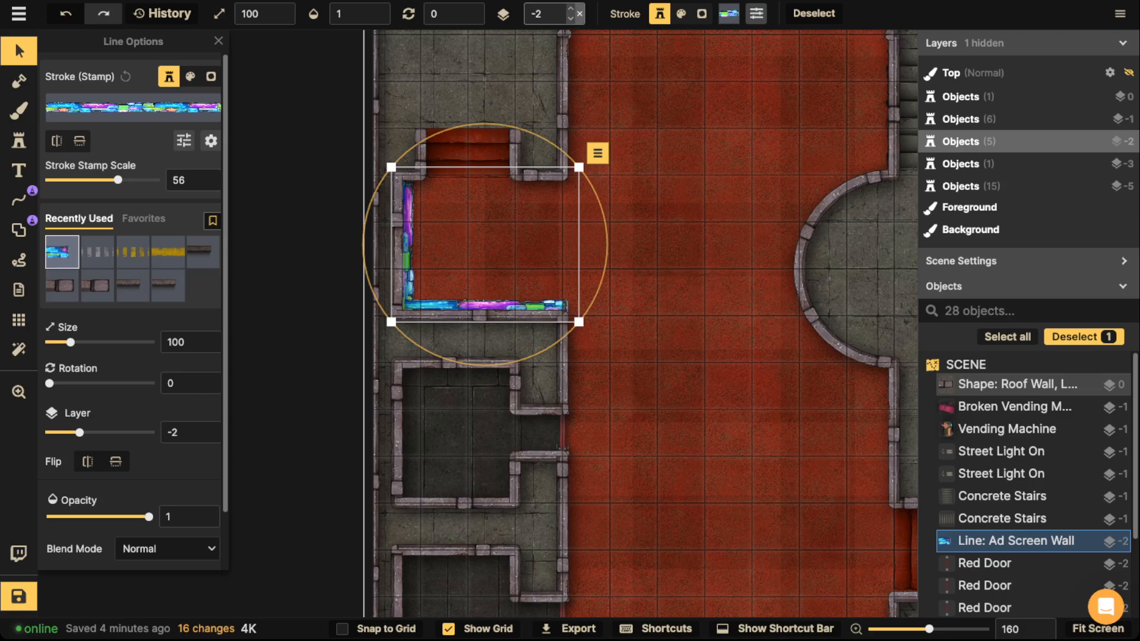
pyautogui.click(570, 8)
pyautogui.click(570, 8)
pyautogui.click(570, 8)
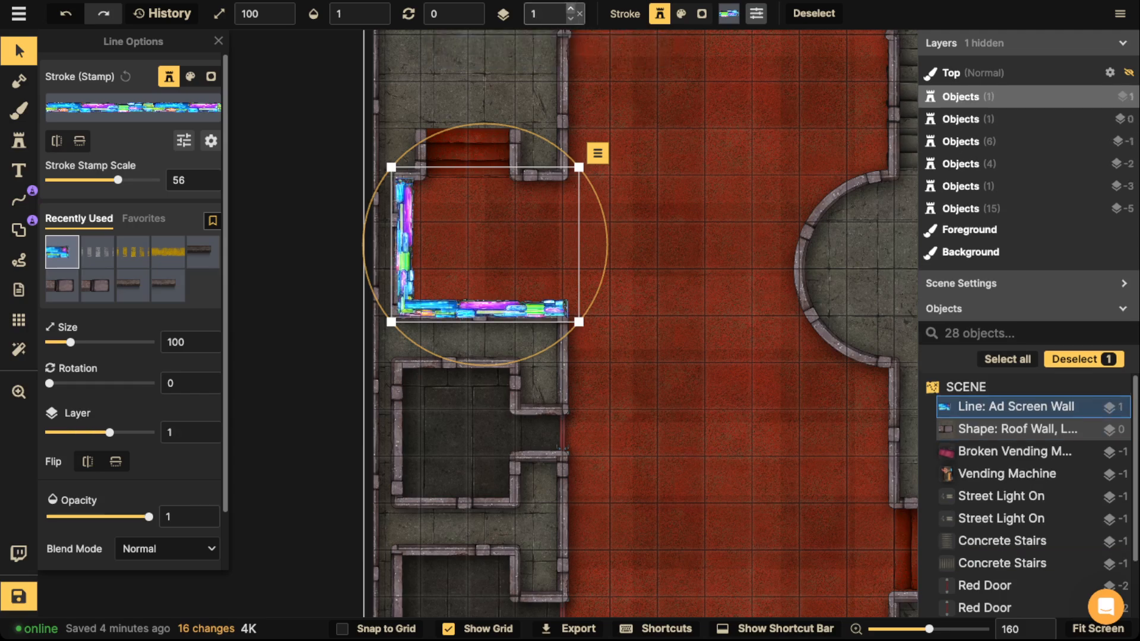
pyautogui.click(570, 19)
pyautogui.scroll(-4, 468, 255)
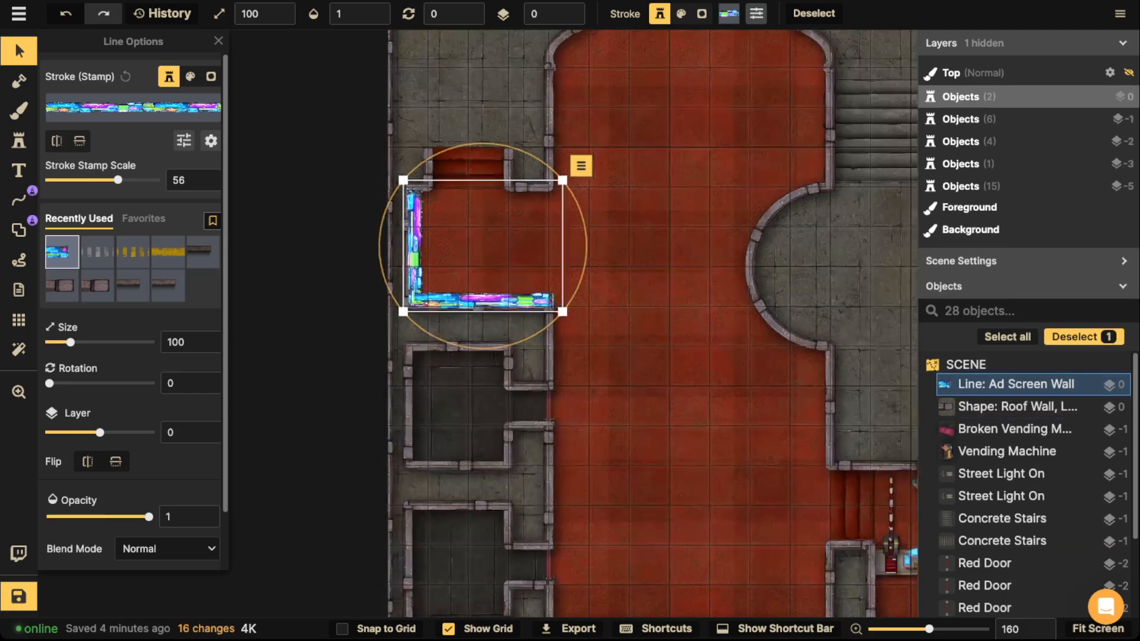
pyautogui.press('Escape')
# Draw a second Ad Screen Wall line following the semicircular wall that bulges into the red hall.
pyautogui.moveTo(475, 255); pyautogui.dragTo(247, 256)
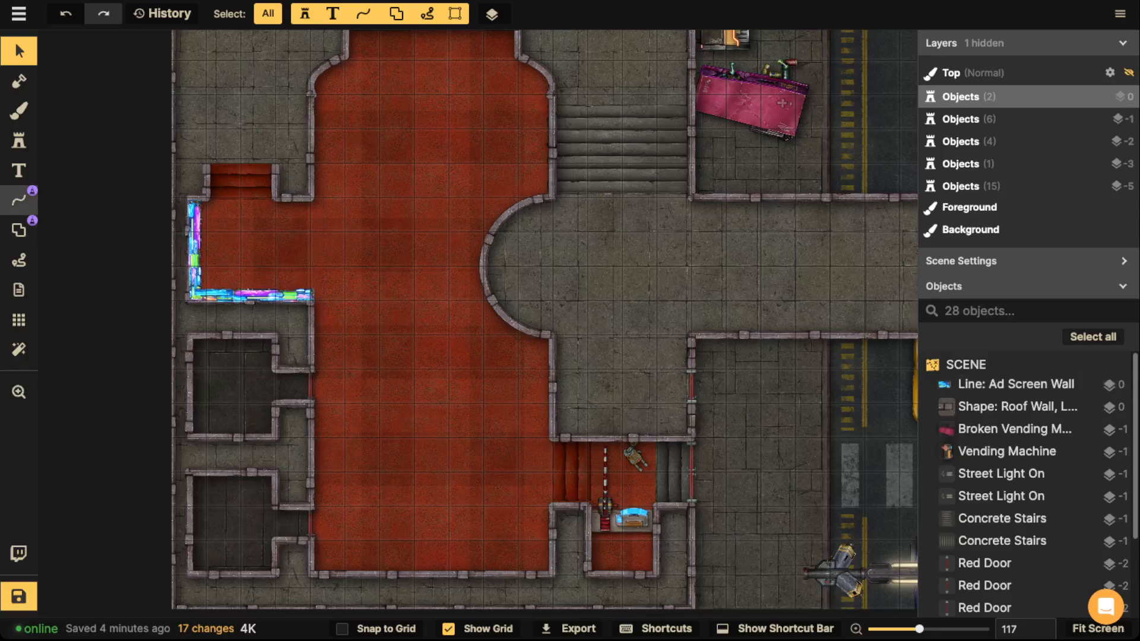
pyautogui.click(19, 200)
pyautogui.scroll(1, 531, 191)
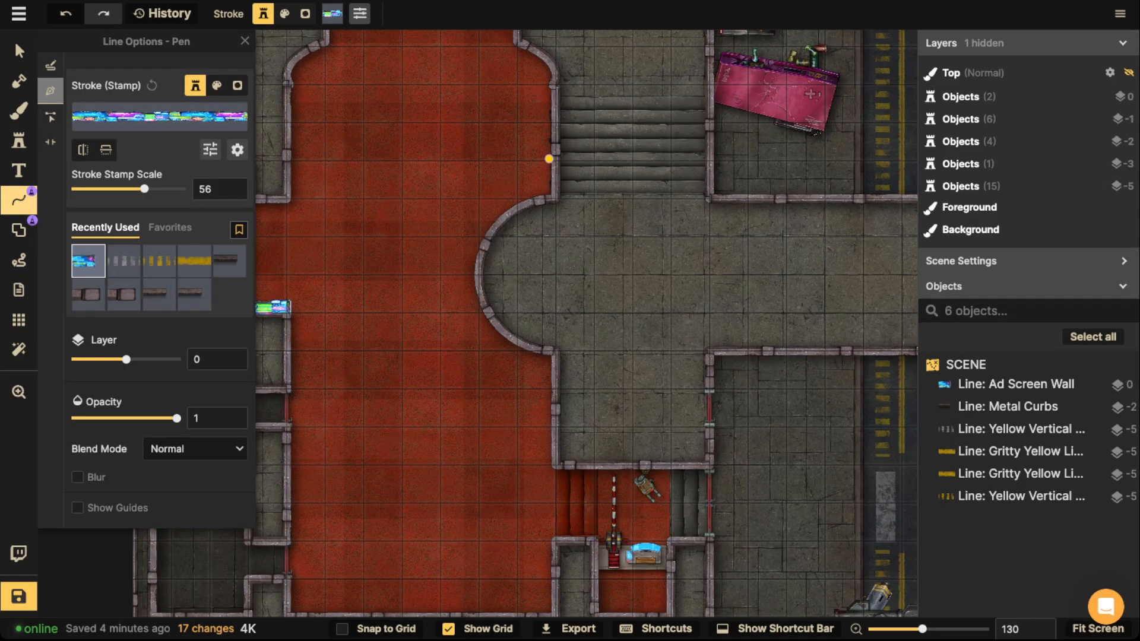
pyautogui.click(519, 203)
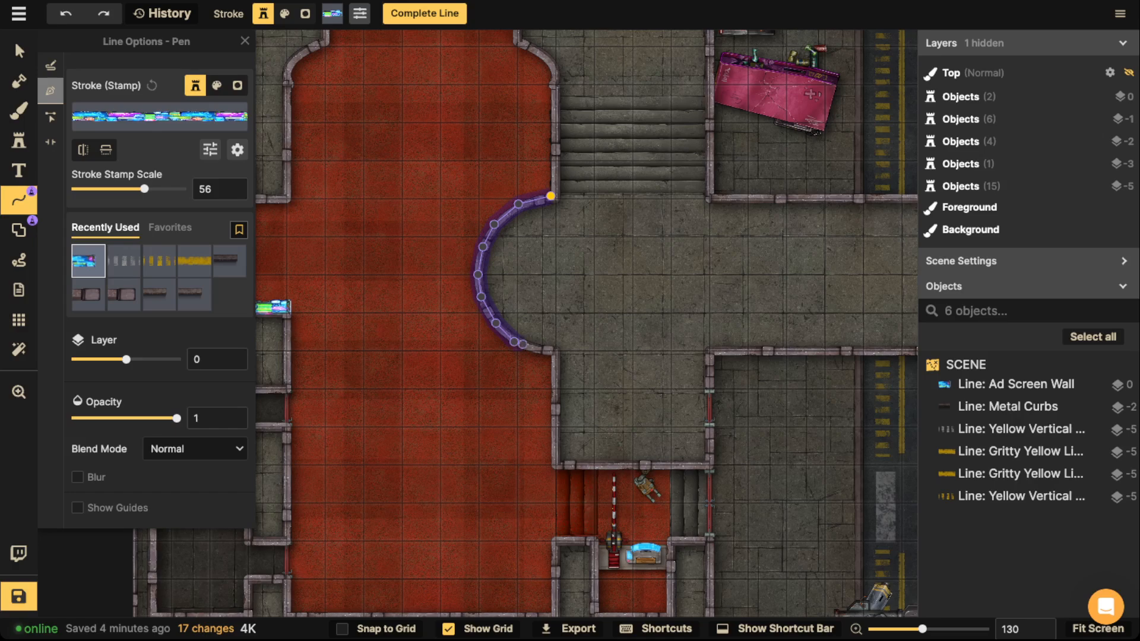
pyautogui.press('Return')
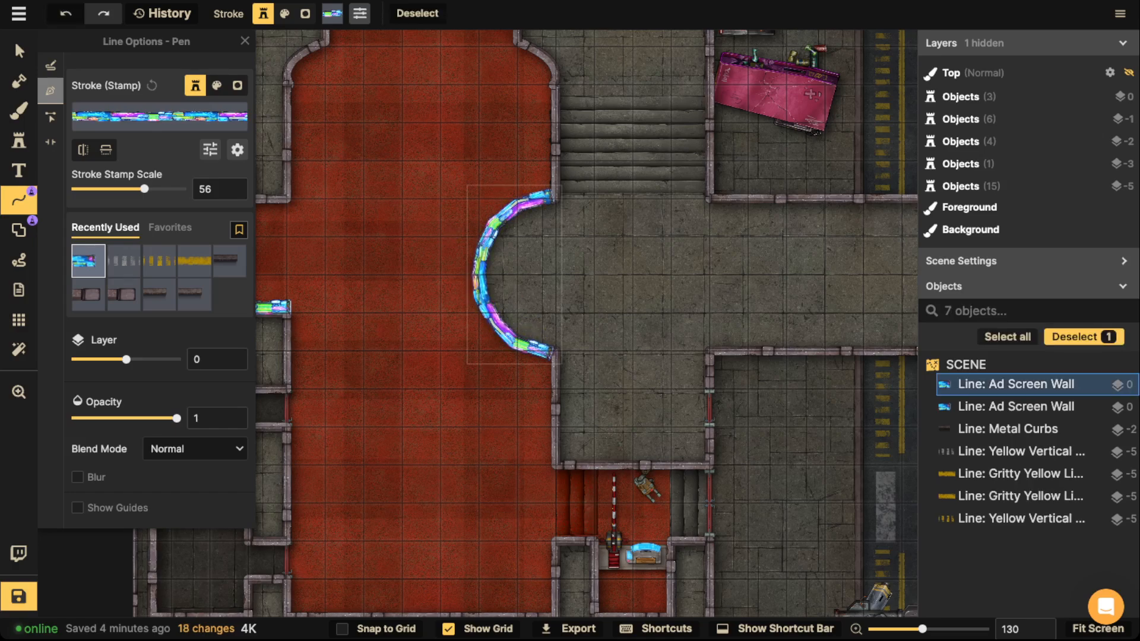
# Put the curved Ad Screen Wall line on layer -1, enlarge it to size 108, and shift it against the hall side of the curved wall.
pyautogui.click(19, 50)
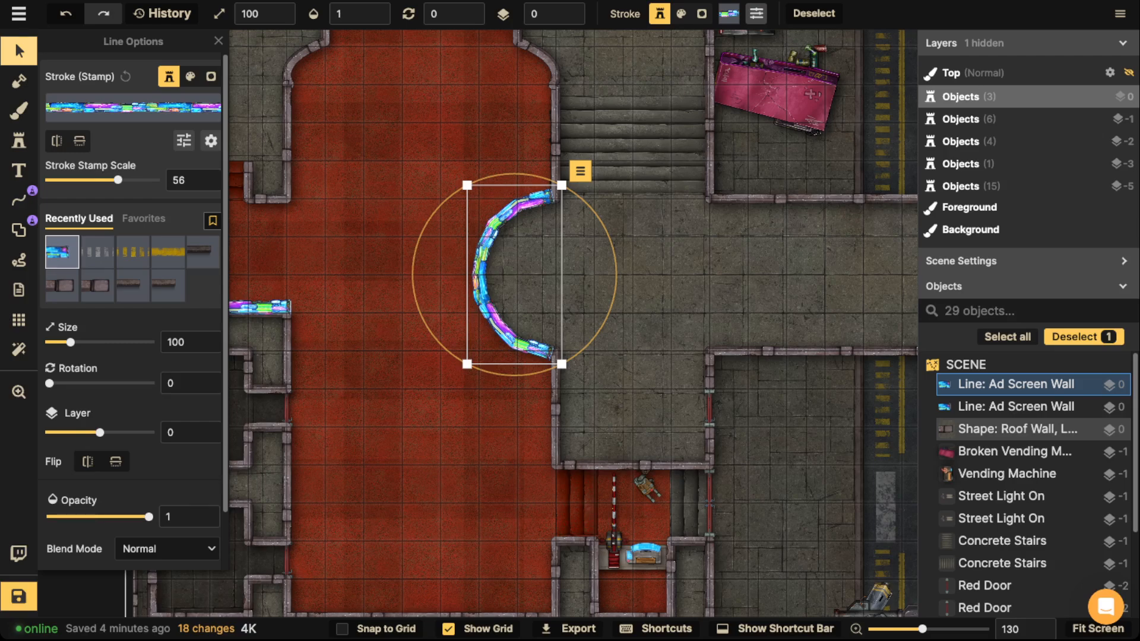
pyautogui.moveTo(480, 275); pyautogui.dragTo(472, 266)
pyautogui.click(571, 18)
pyautogui.moveTo(553, 363); pyautogui.dragTo(559, 374)
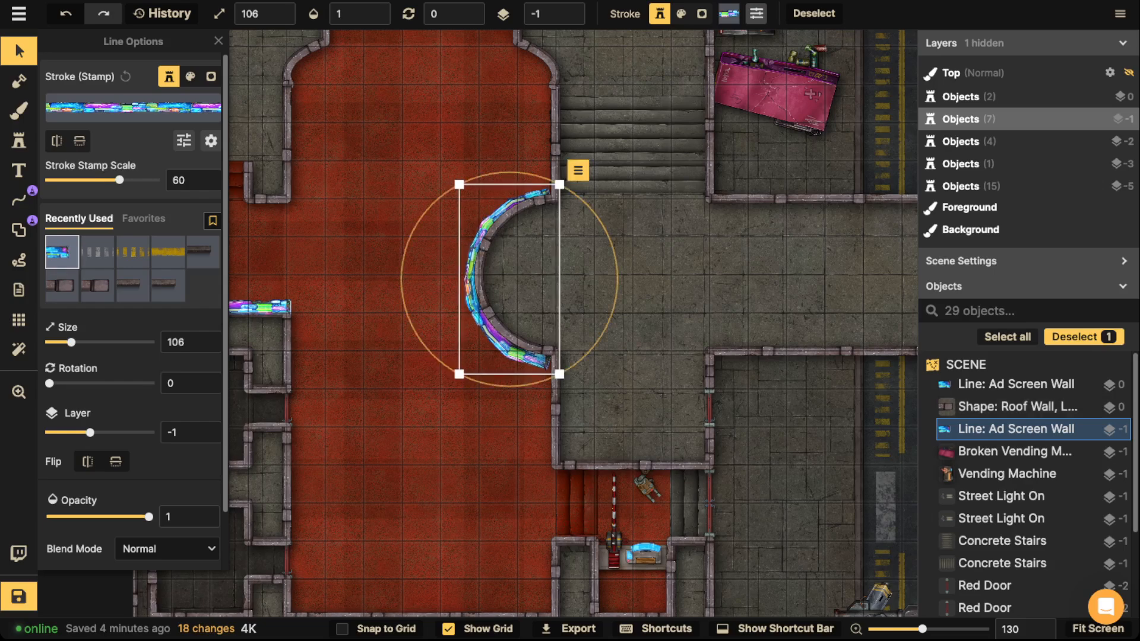
pyautogui.moveTo(471, 266); pyautogui.dragTo(475, 262)
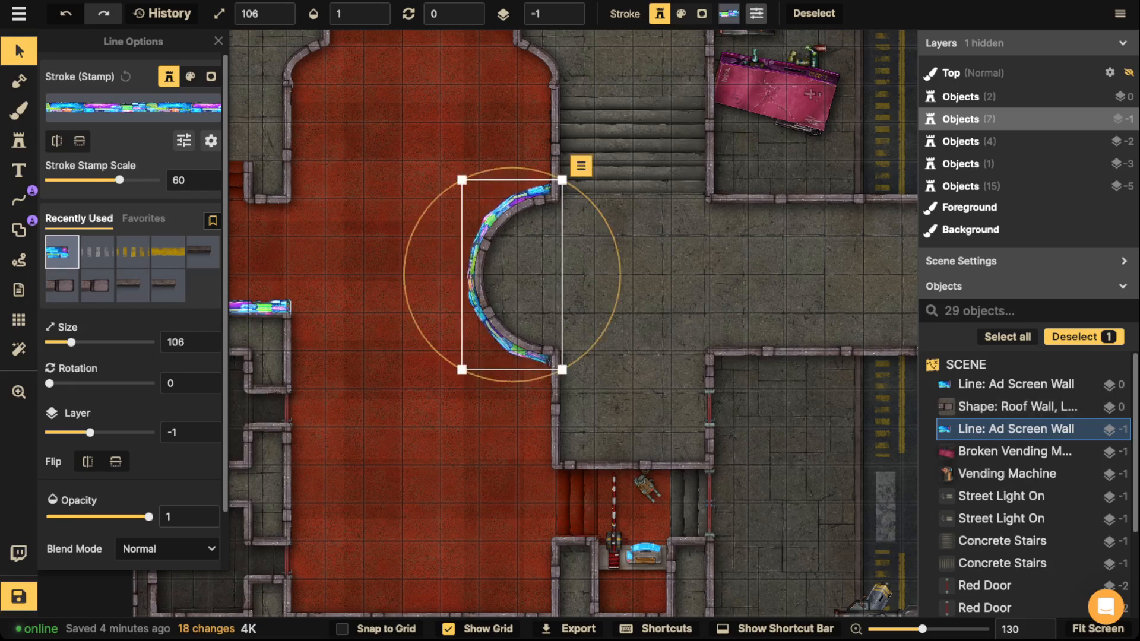
pyautogui.moveTo(562, 370); pyautogui.dragTo(564, 374)
pyautogui.moveTo(474, 267); pyautogui.dragTo(472, 265)
pyautogui.scroll(-4, 407, 189)
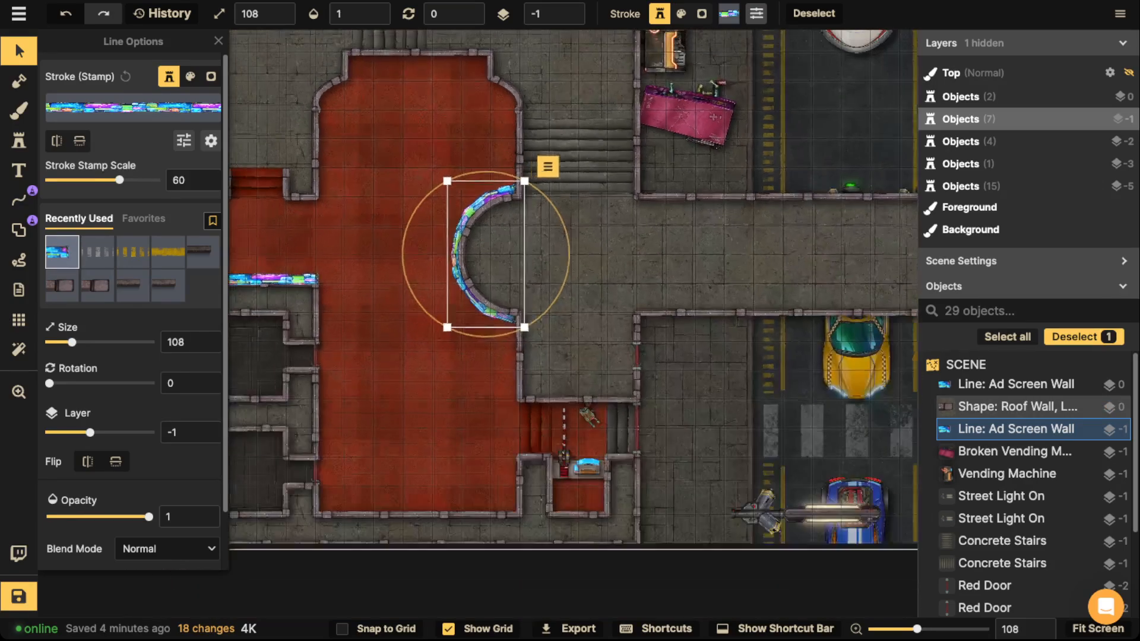
pyautogui.press('Escape')
pyautogui.scroll(-5, 446, 305)
pyautogui.moveTo(446, 305); pyautogui.dragTo(552, 343)
pyautogui.scroll(-2, 552, 343)
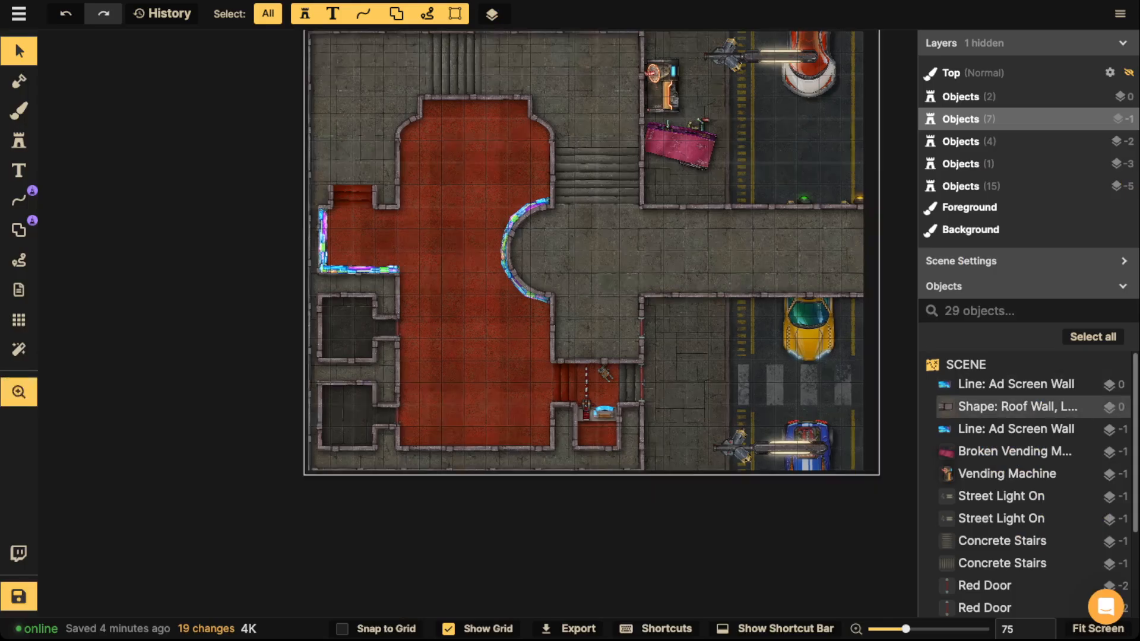
# Draw a straight Ad Screen Wall line on layer -1 along the full lower wall of the red hall.
pyautogui.scroll(4, 534, 237)
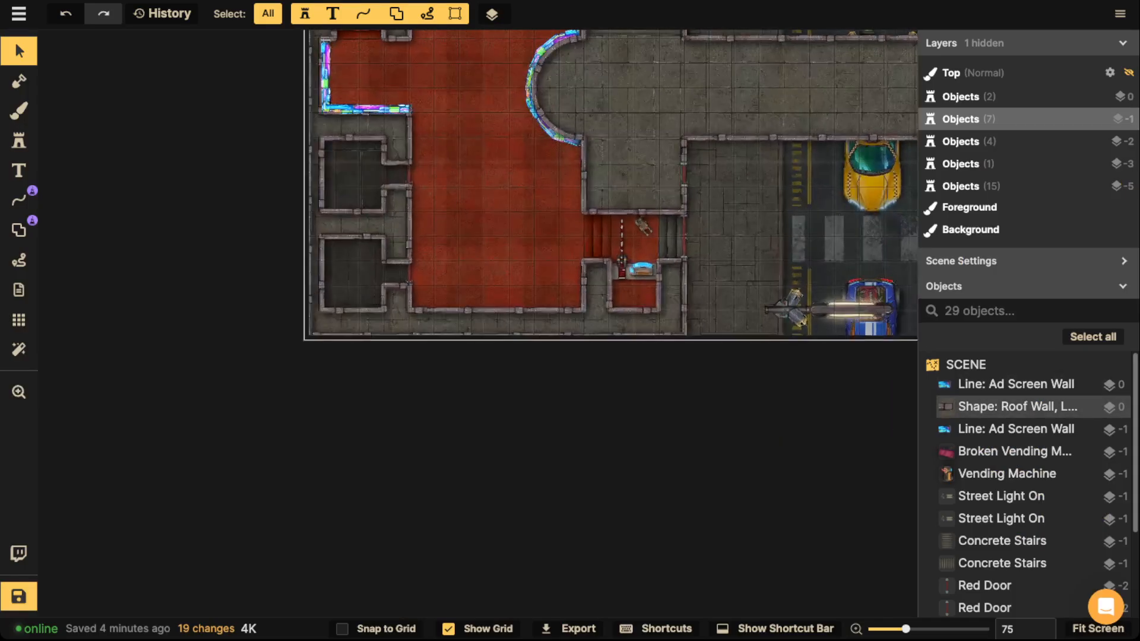
pyautogui.click(19, 230)
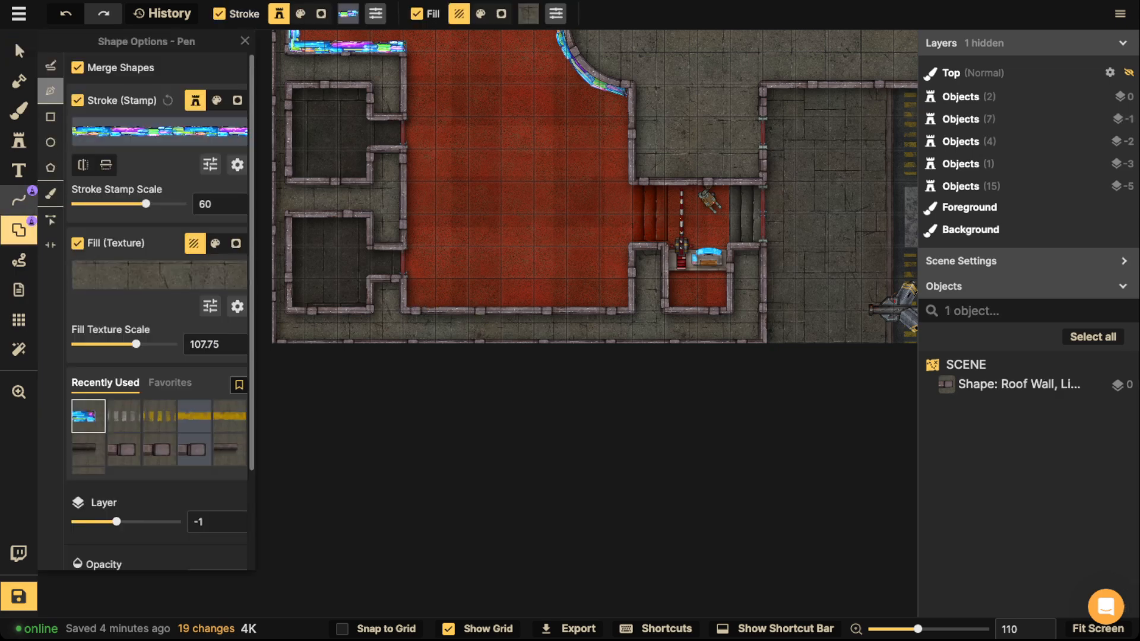
pyautogui.click(19, 200)
pyautogui.click(409, 305)
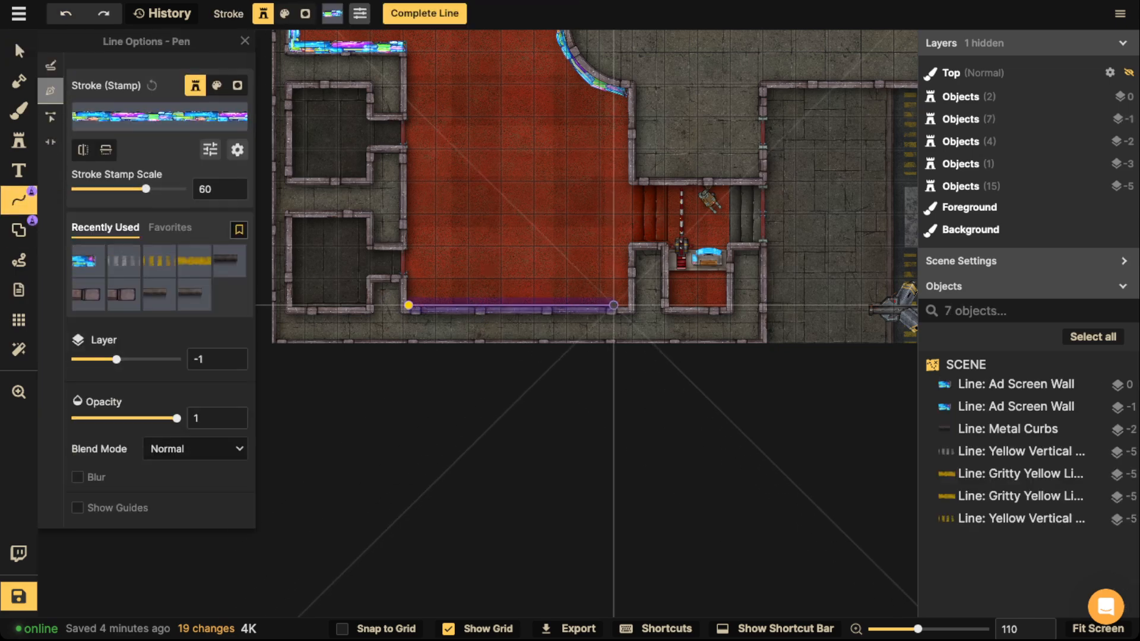
pyautogui.doubleClick(626, 305)
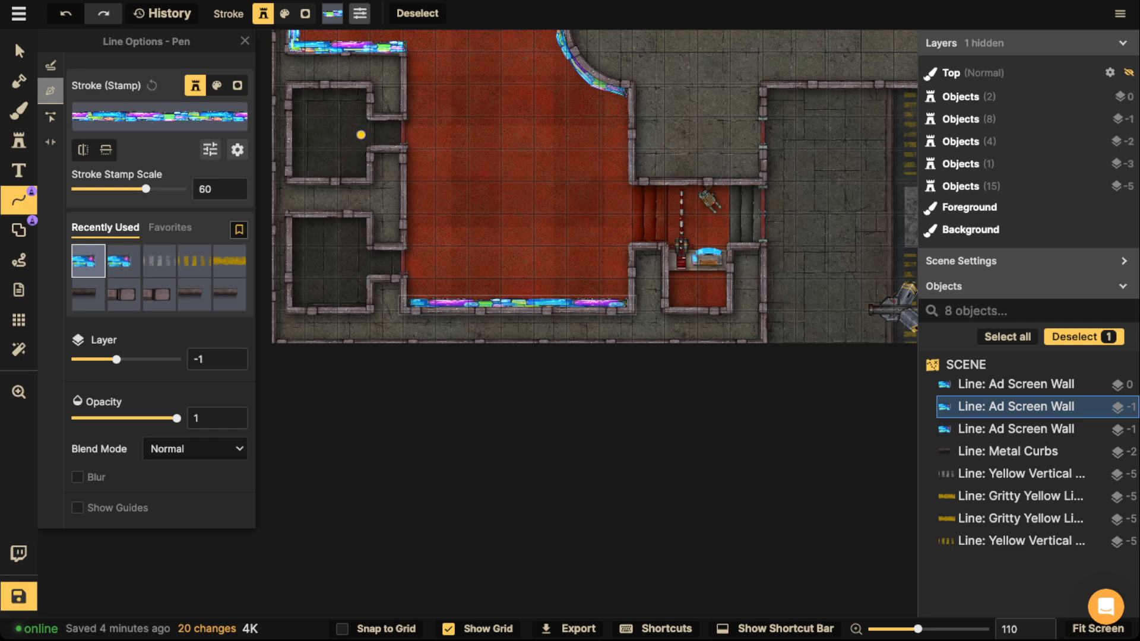
pyautogui.press('Escape')
# Draw a short vertical Ad Screen Wall line on the red hall's left wall, between the doorways of the two small dark rooms.
pyautogui.click(410, 148)
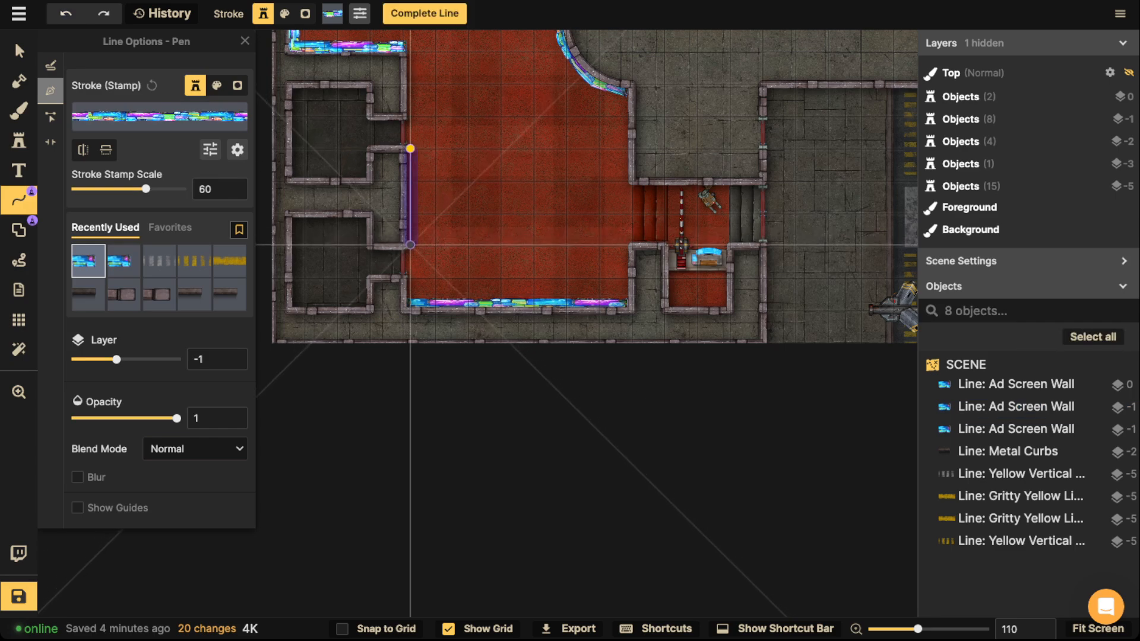
pyautogui.doubleClick(411, 247)
pyautogui.press('Escape')
# Move the red alcove's L-shaped Ad Screen Wall line to layer -1.
pyautogui.scroll(-1, 384, 135)
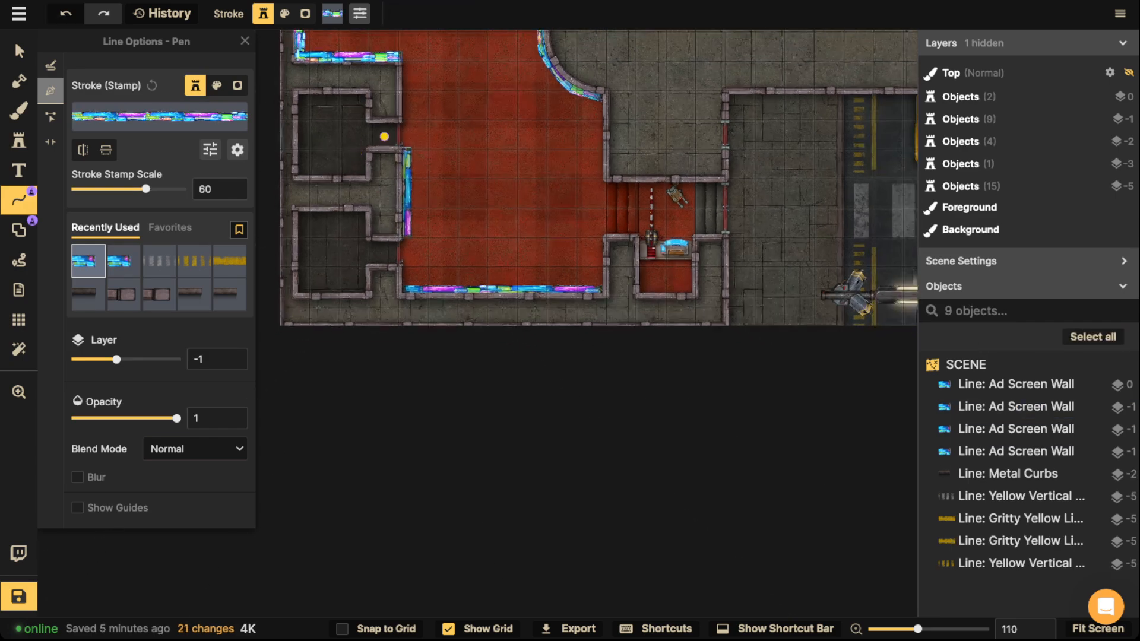
pyautogui.press('space')
pyautogui.moveTo(410, 114); pyautogui.dragTo(505, 309)
pyautogui.click(19, 51)
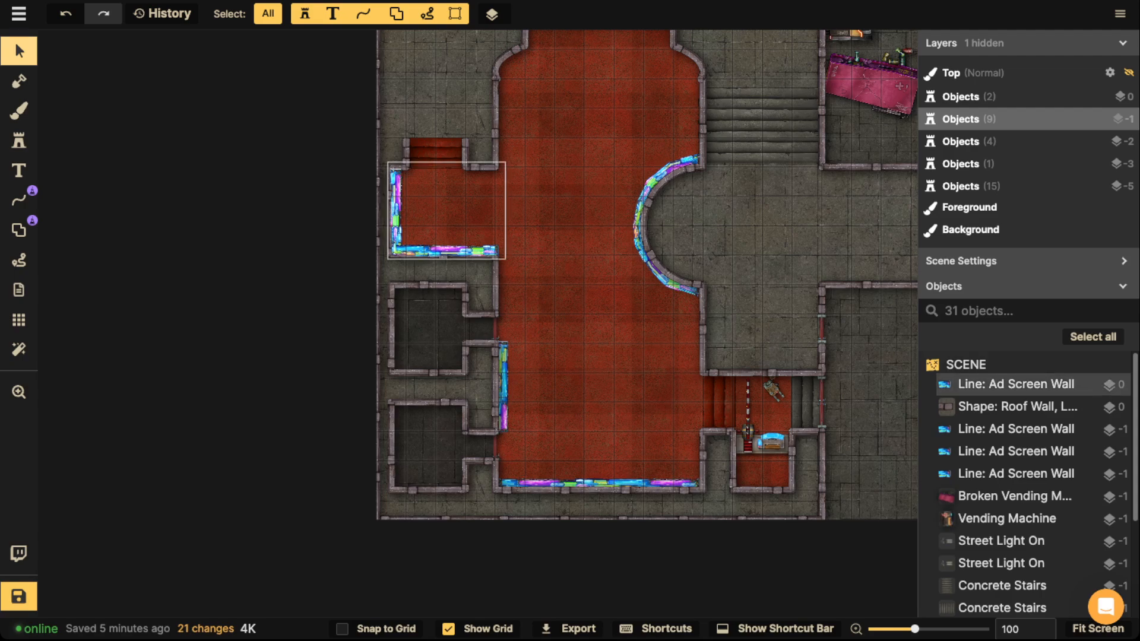
pyautogui.click(398, 234)
pyautogui.click(570, 18)
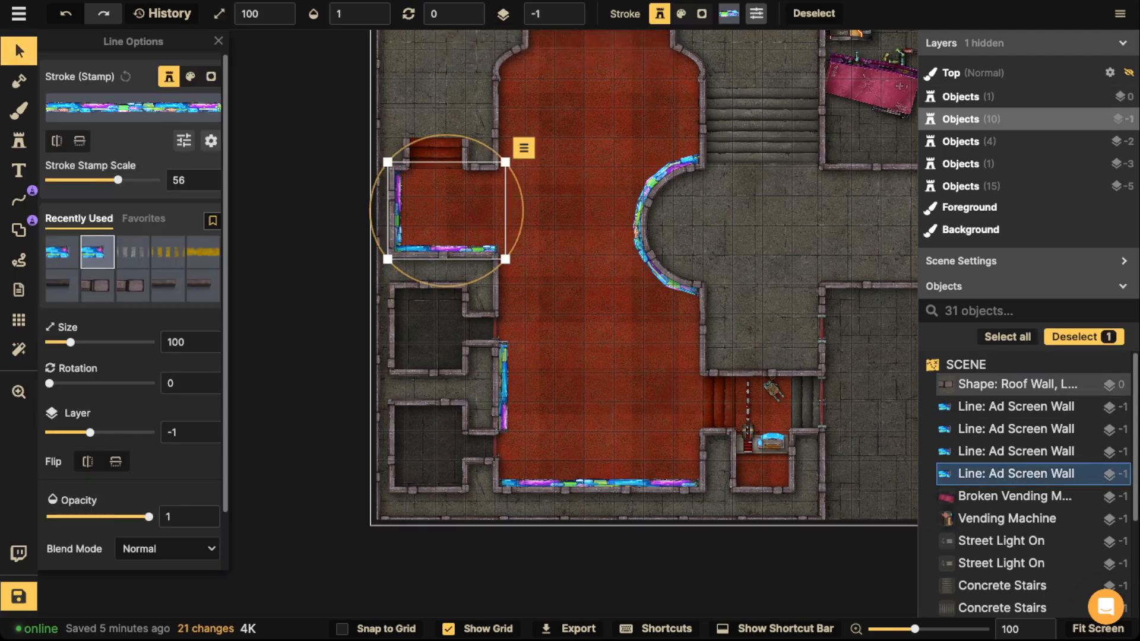
pyautogui.press('Escape')
# Search the Sci-Fi Battlemaps stamp catalog for "camera" and choose the yellow Camera stamp.
pyautogui.scroll(-2, 434, 192)
pyautogui.press('space')
pyautogui.moveTo(626, 226); pyautogui.dragTo(542, 267)
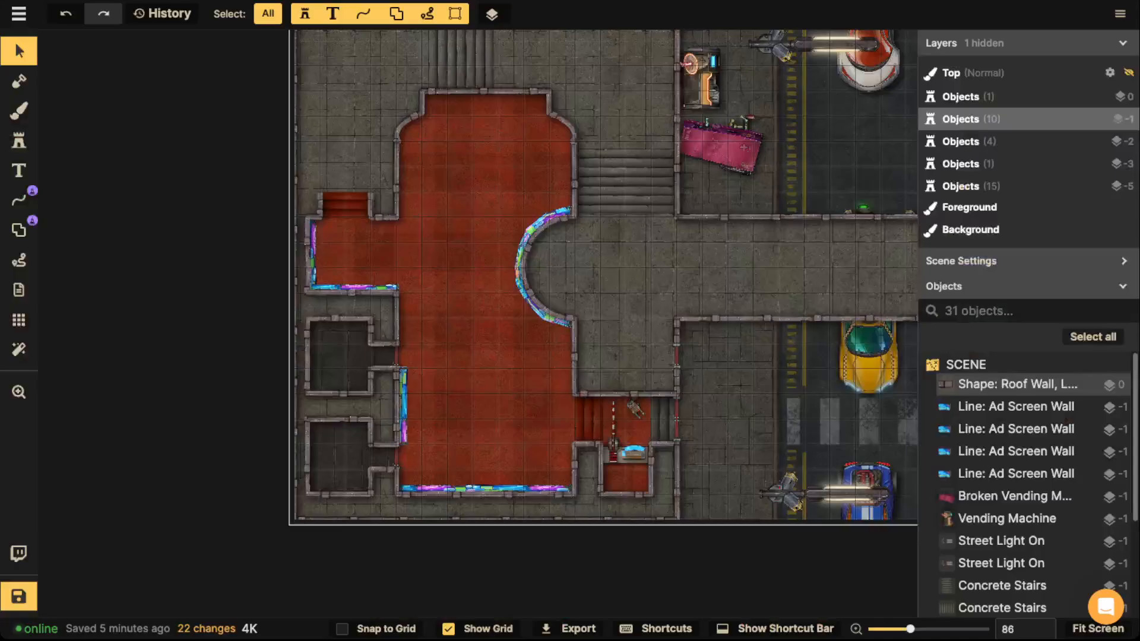
pyautogui.press('s')
pyautogui.click(90, 104)
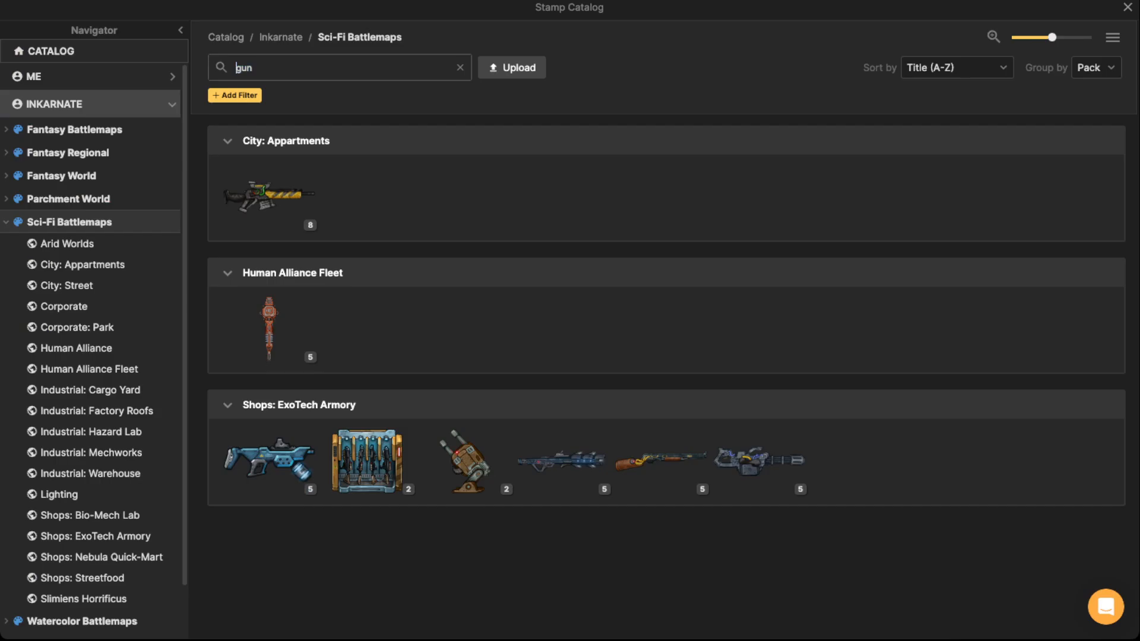
pyautogui.press('super+a')
pyautogui.write('camera')
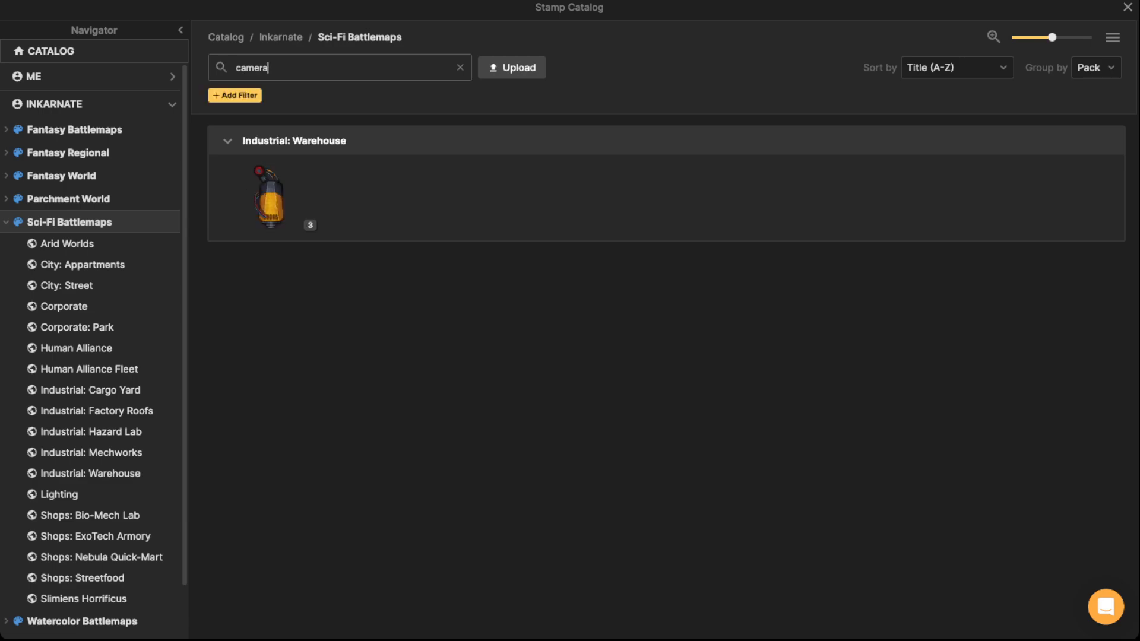
pyautogui.click(270, 196)
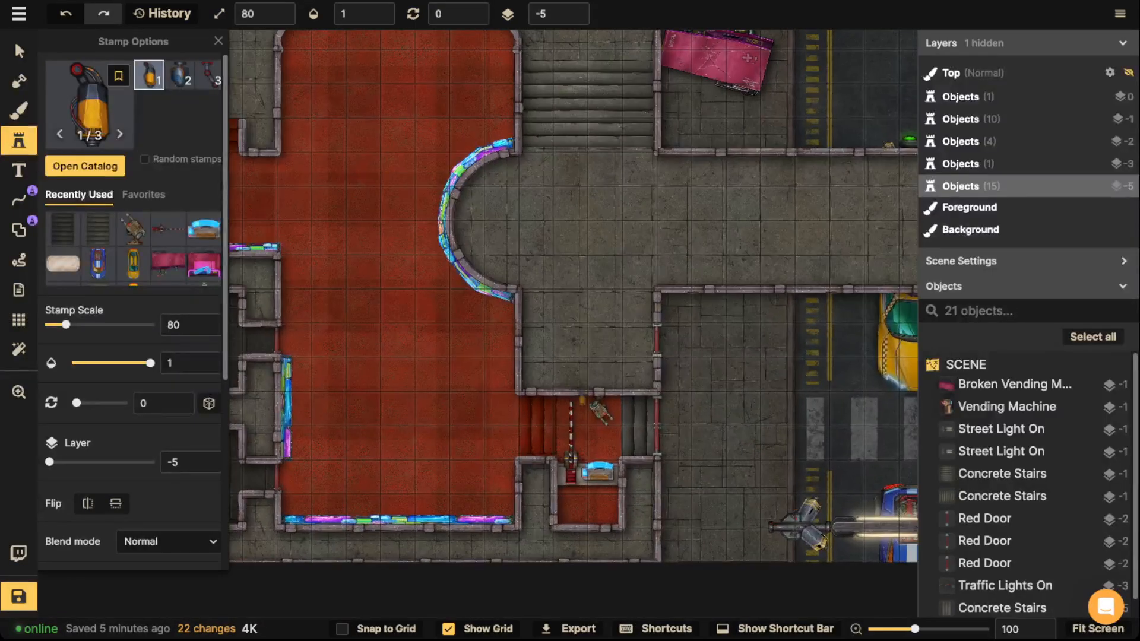
# Place the Camera stamp, flipped horizontally and rotated to 240, on the outer wall beside the lower end of the checkpoint's red entrance door.
pyautogui.scroll(10, 678, 400)
pyautogui.press('Left')
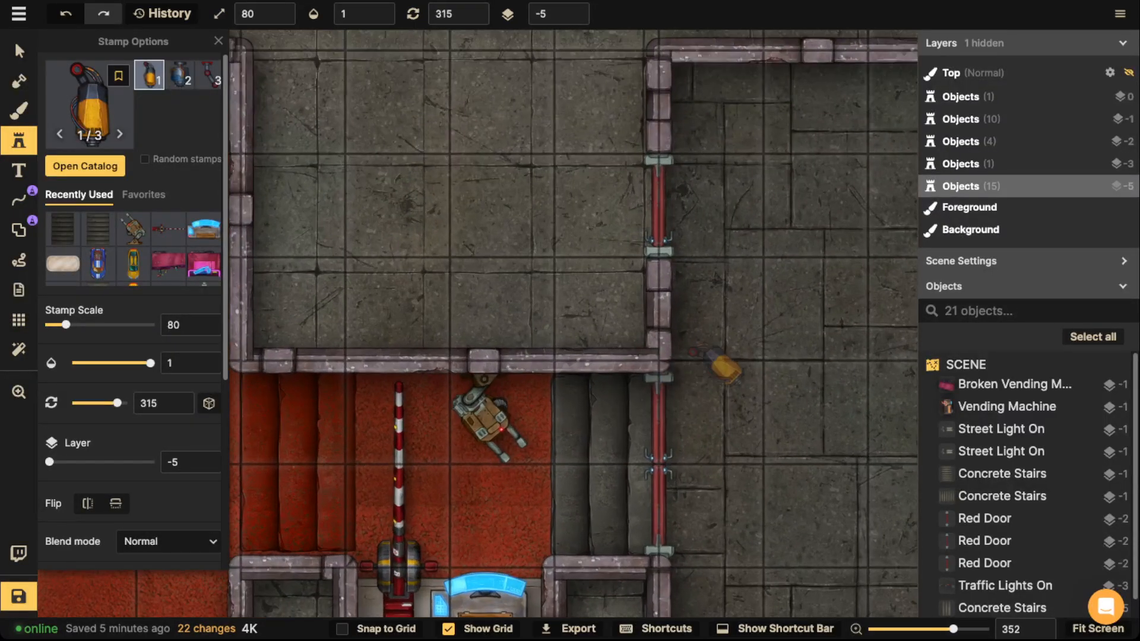
pyautogui.press('space')
pyautogui.moveTo(599, 449); pyautogui.dragTo(587, 278)
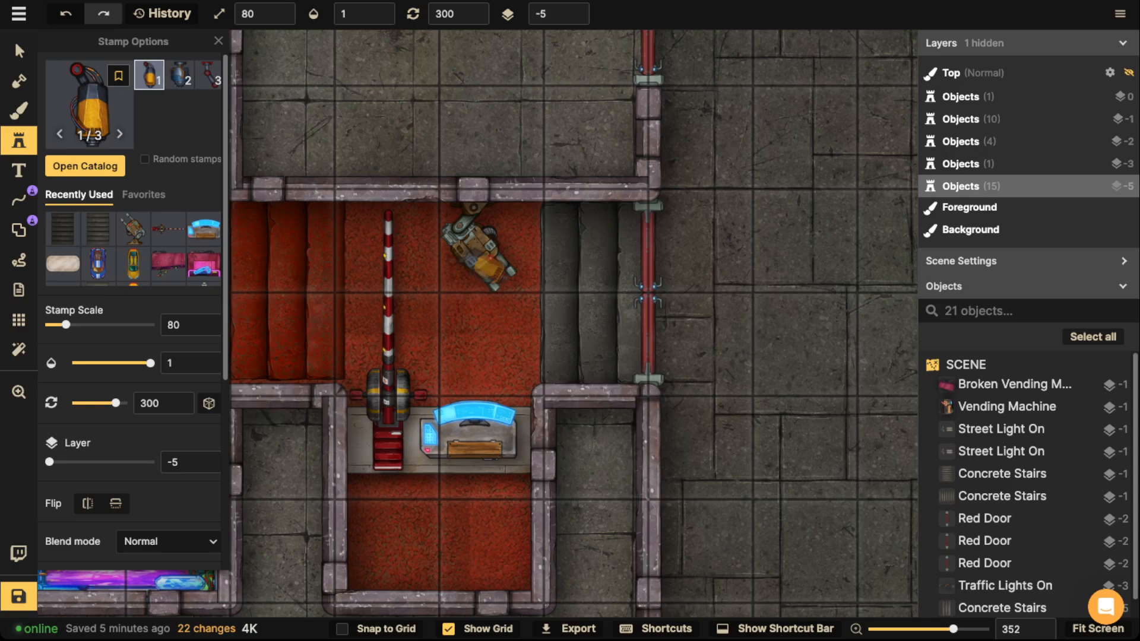
pyautogui.press('f')
pyautogui.press('Left')
pyautogui.press('Left')
pyautogui.press('Left')
pyautogui.press('Left')
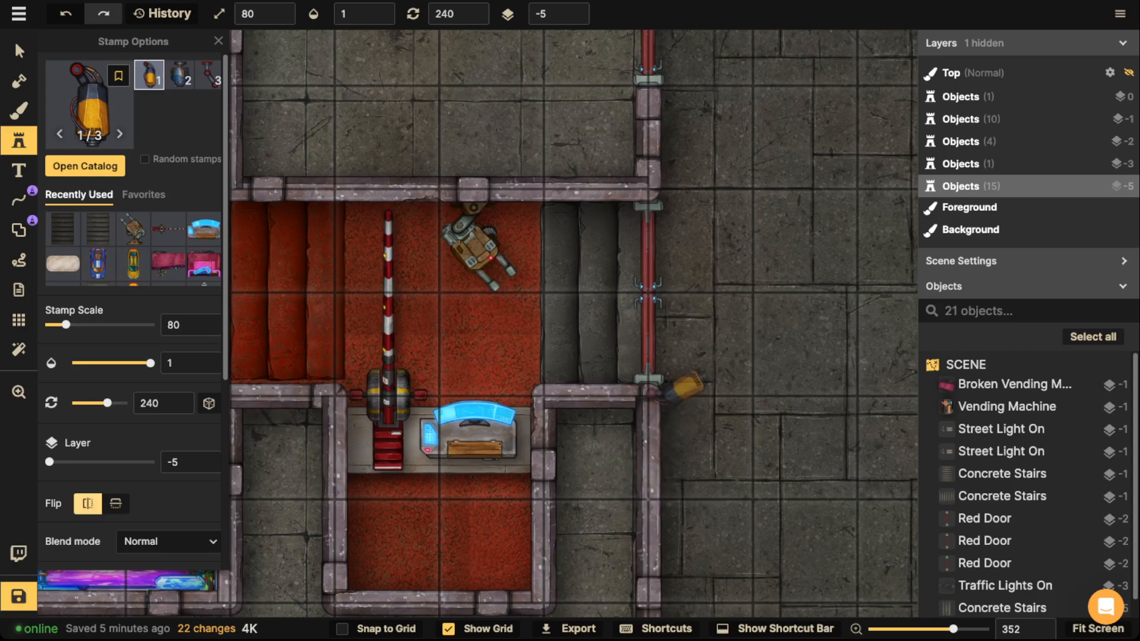
pyautogui.click(682, 384)
pyautogui.scroll(-2, 538, 244)
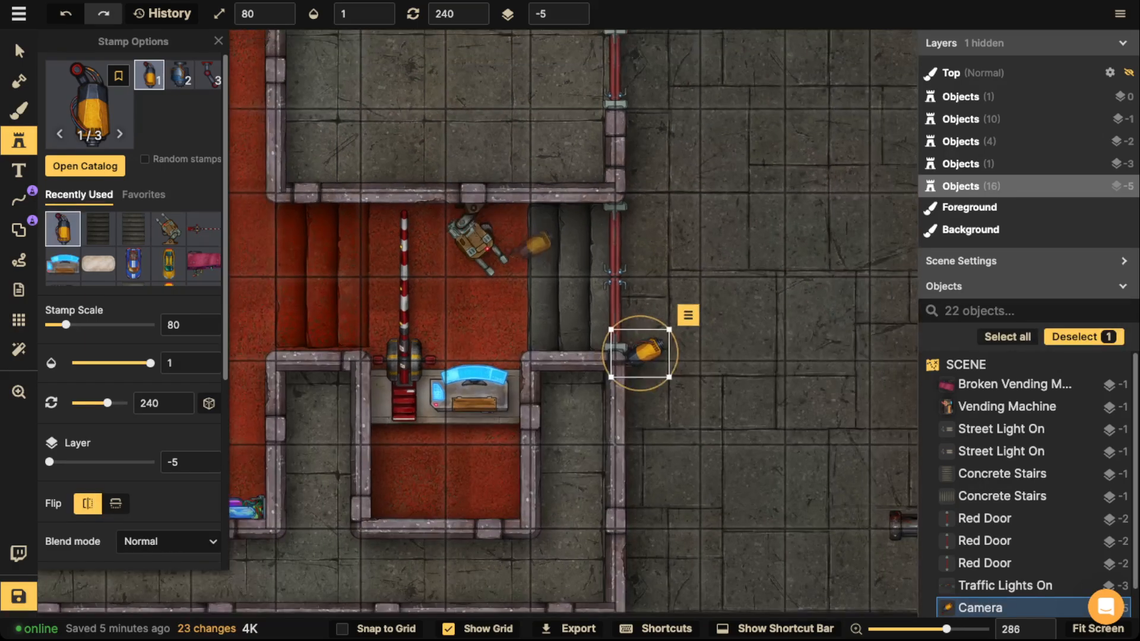
pyautogui.press('Escape')
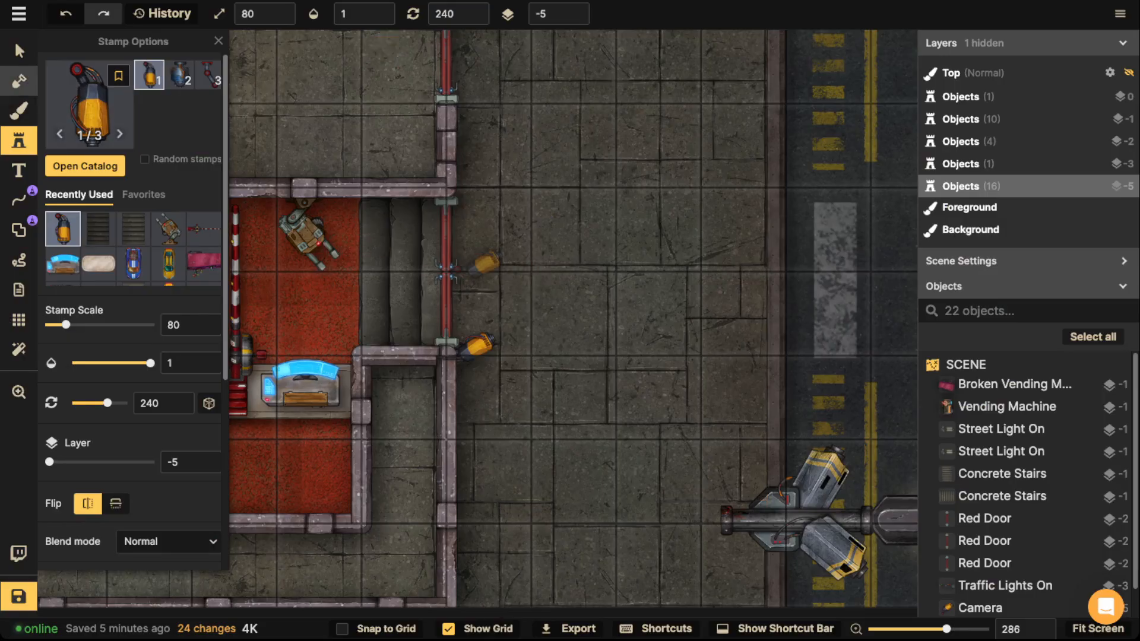
# Search the stamp catalog for "ad" and choose the glowing Corporate Logo stamp from the Corporate pack.
pyautogui.click(86, 102)
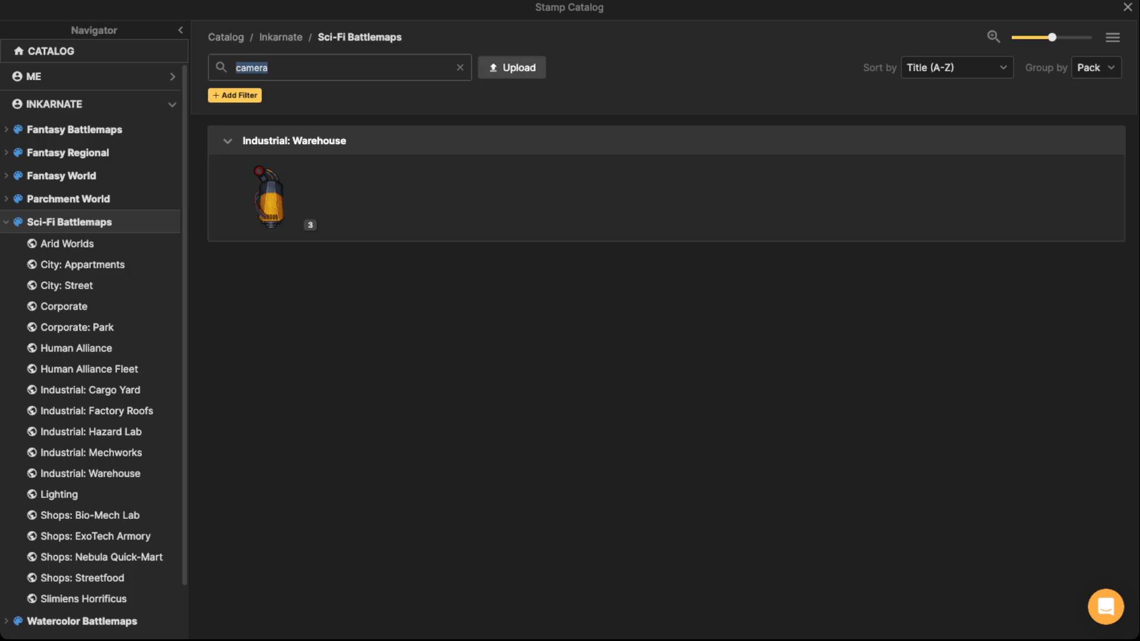
pyautogui.write('ad')
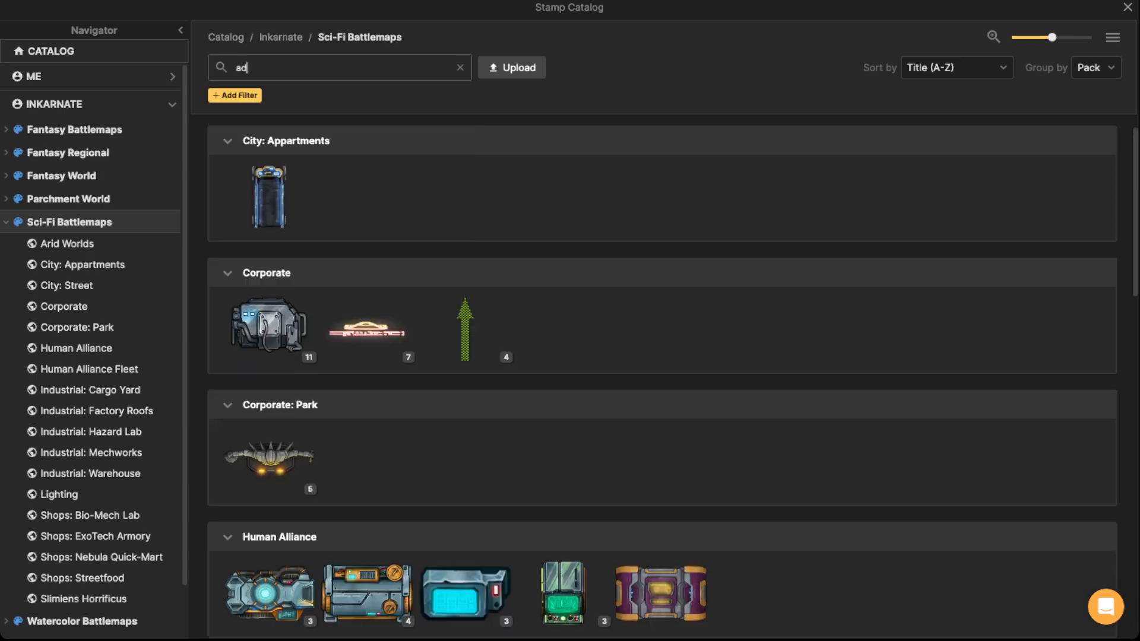
pyautogui.scroll(-15, 367, 356)
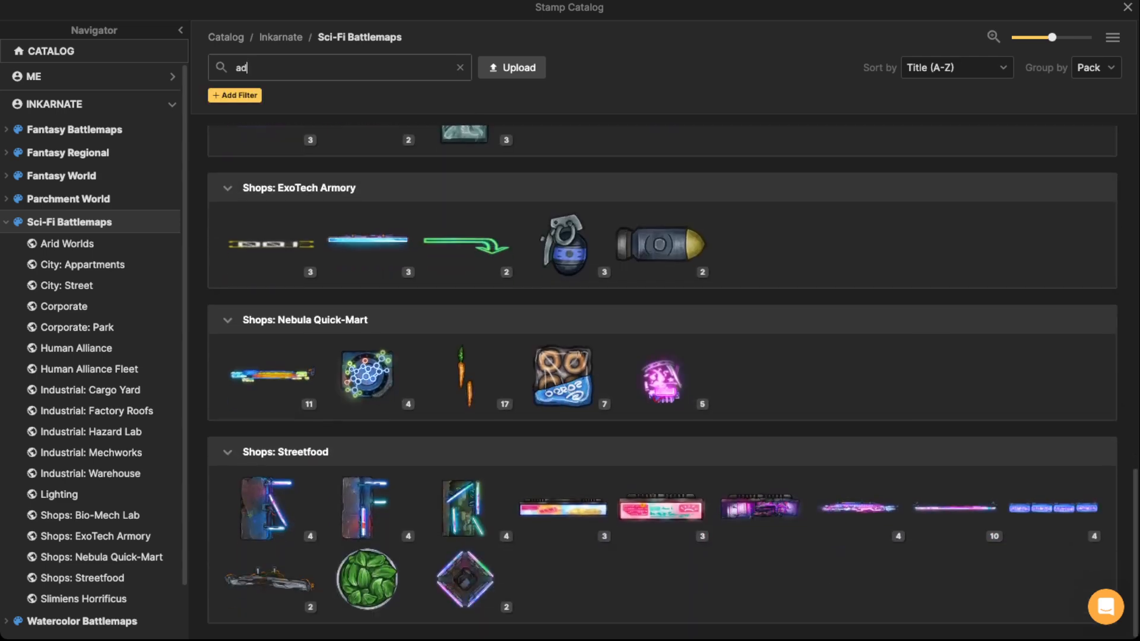
pyautogui.scroll(7, 367, 375)
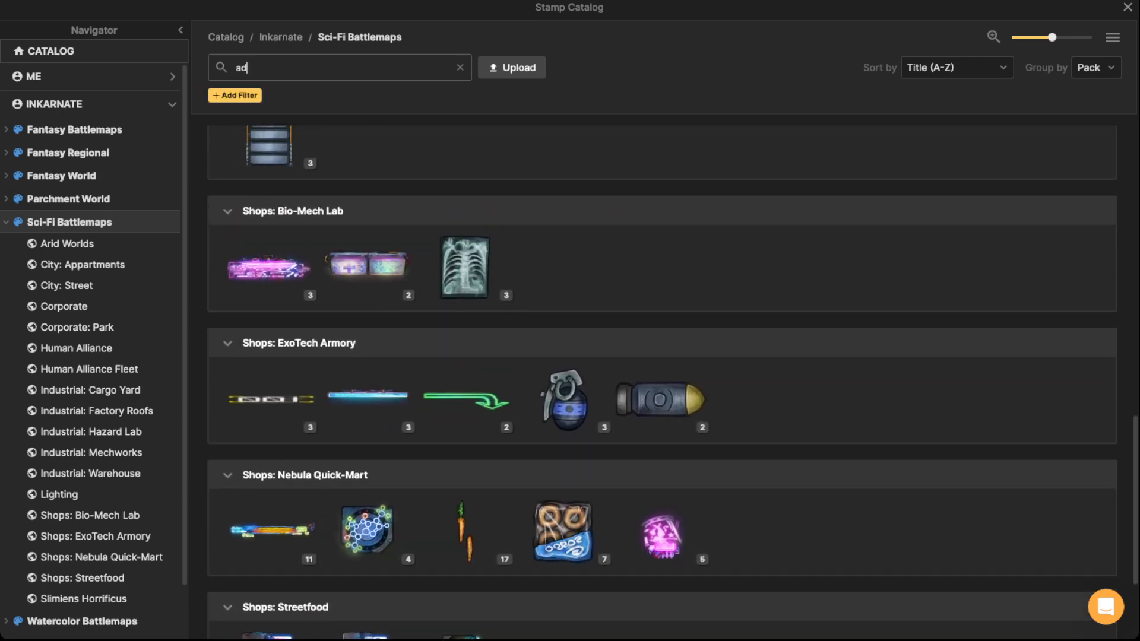
pyautogui.scroll(10, 367, 357)
pyautogui.click(368, 267)
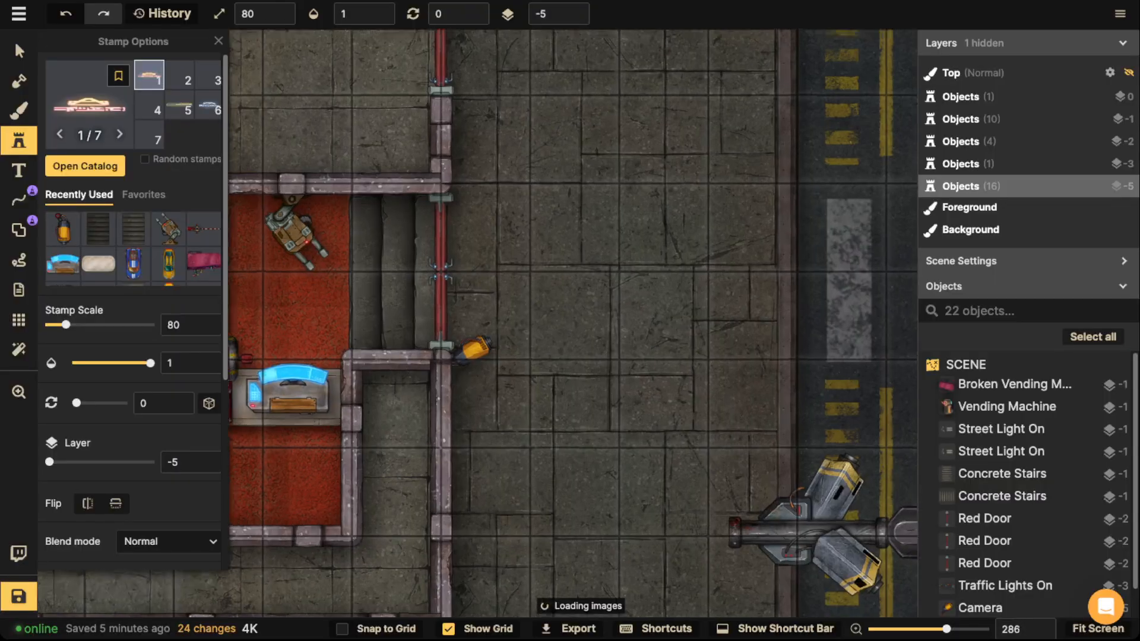
# Place the Corporate Logo at scale 70 and rotation 270, and shift it over the checkpoint's red entrance door.
pyautogui.scroll(10, 475, 255)
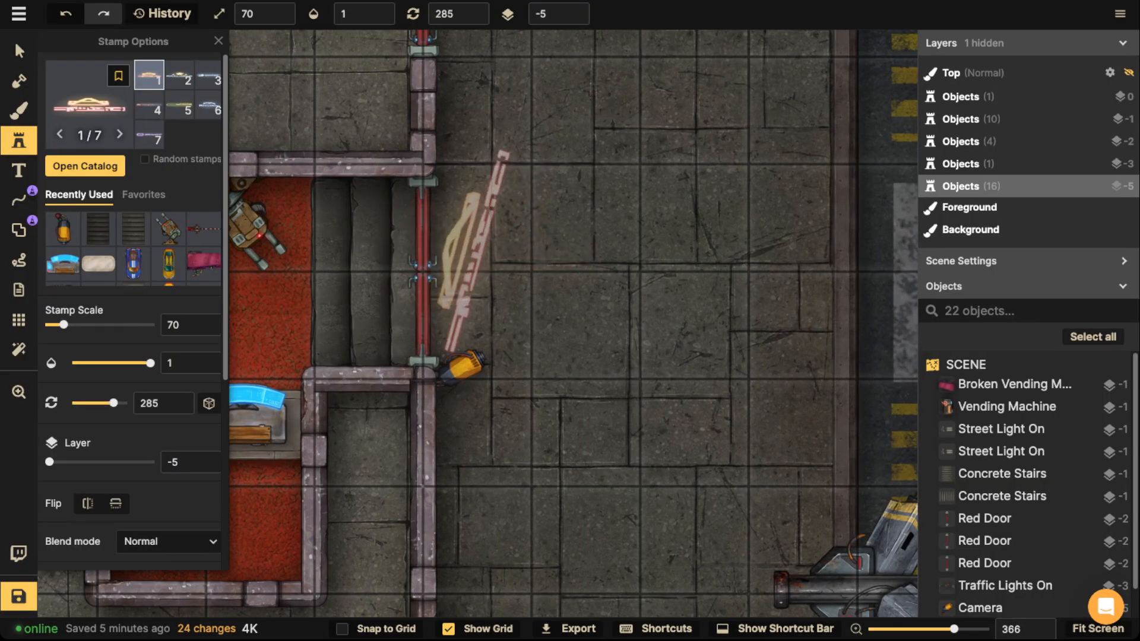
pyautogui.scroll(-2, 469, 258)
pyautogui.click(454, 261)
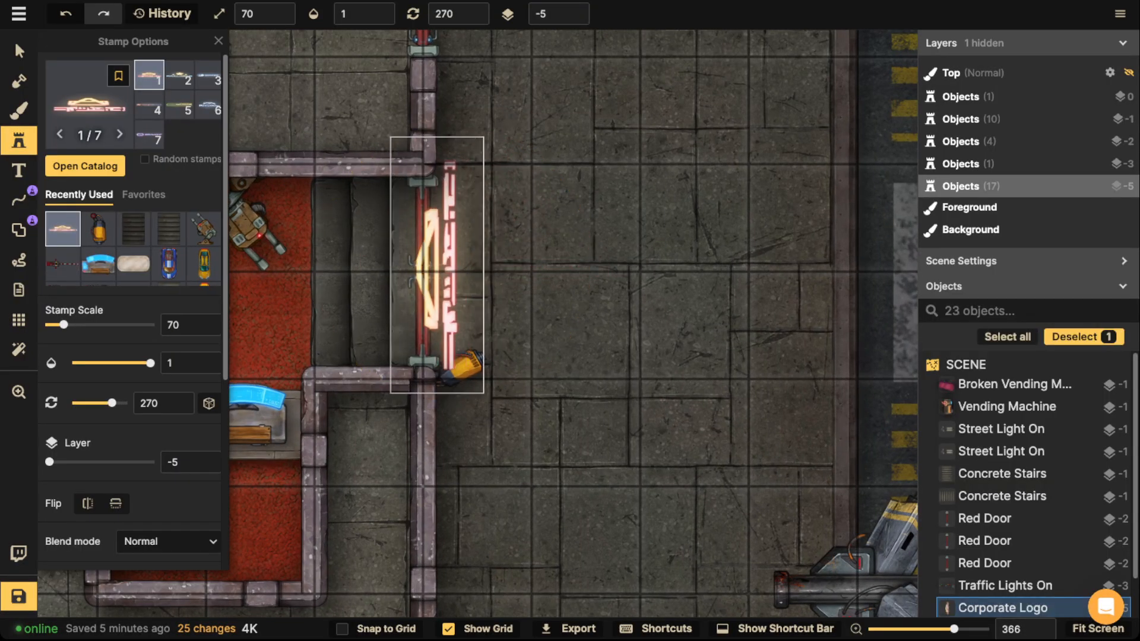
pyautogui.moveTo(441, 264); pyautogui.dragTo(407, 264)
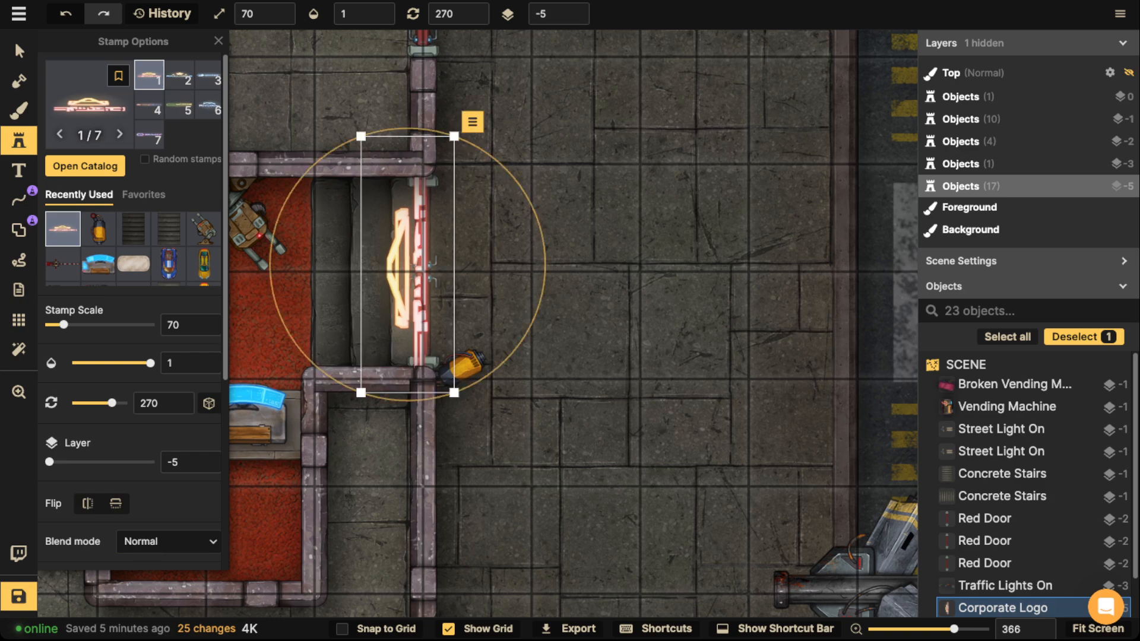
pyautogui.press('Escape')
# Search the stamp catalog for "holo" and choose the pink Small Hologram Ad from Shops: Nebula Quick-Mart.
pyautogui.scroll(-3, 445, 283)
pyautogui.hscroll(-6, 445, 284)
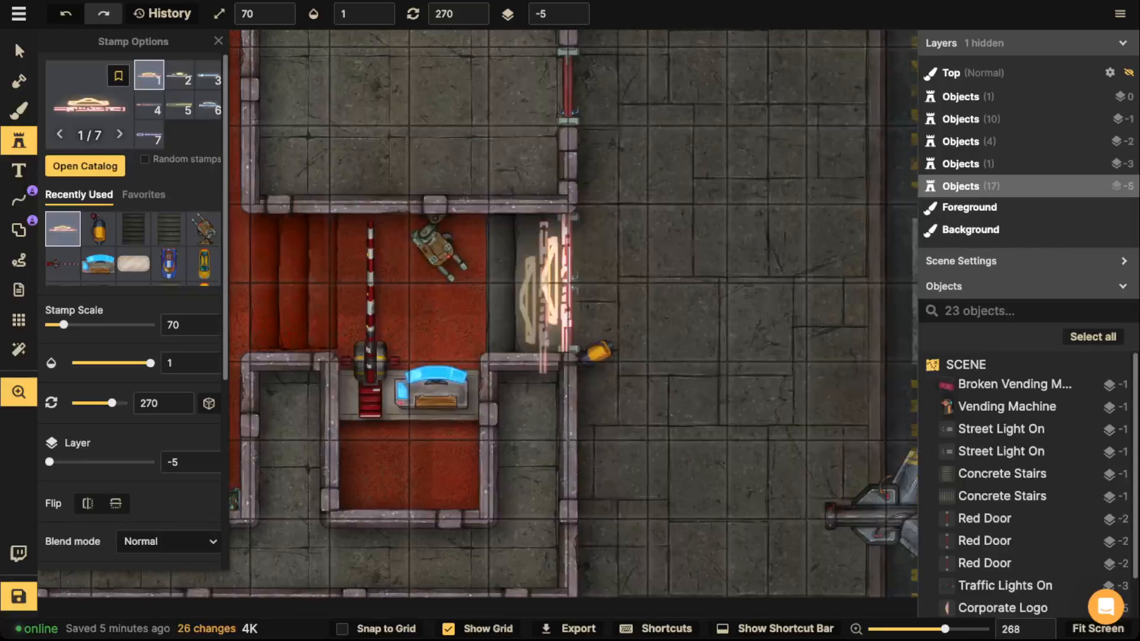
pyautogui.scroll(5, 445, 284)
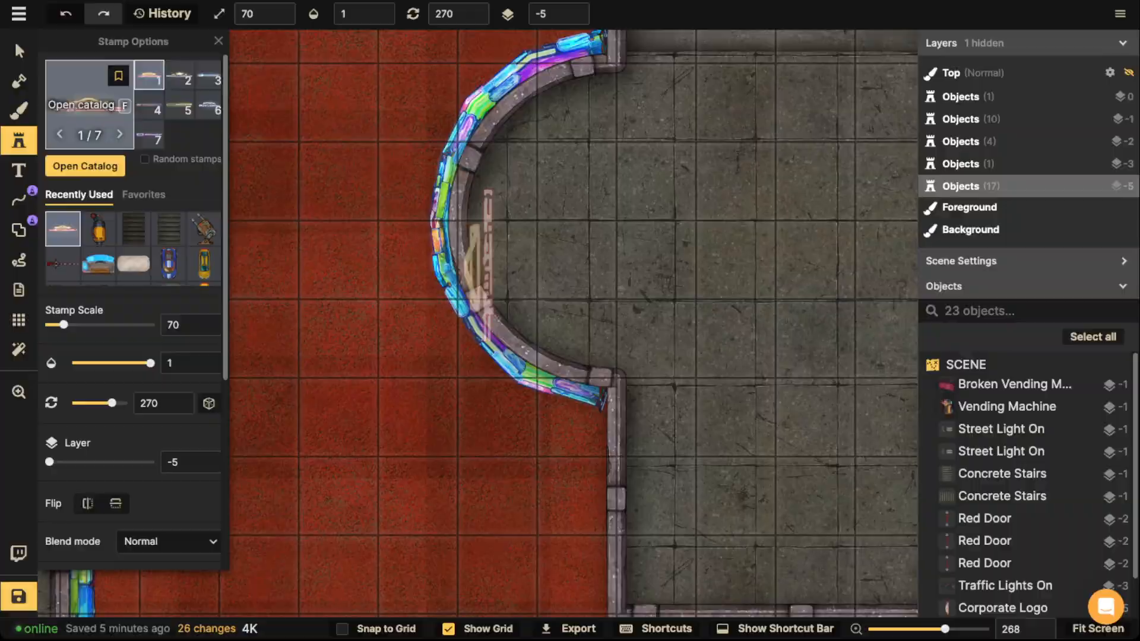
pyautogui.click(90, 102)
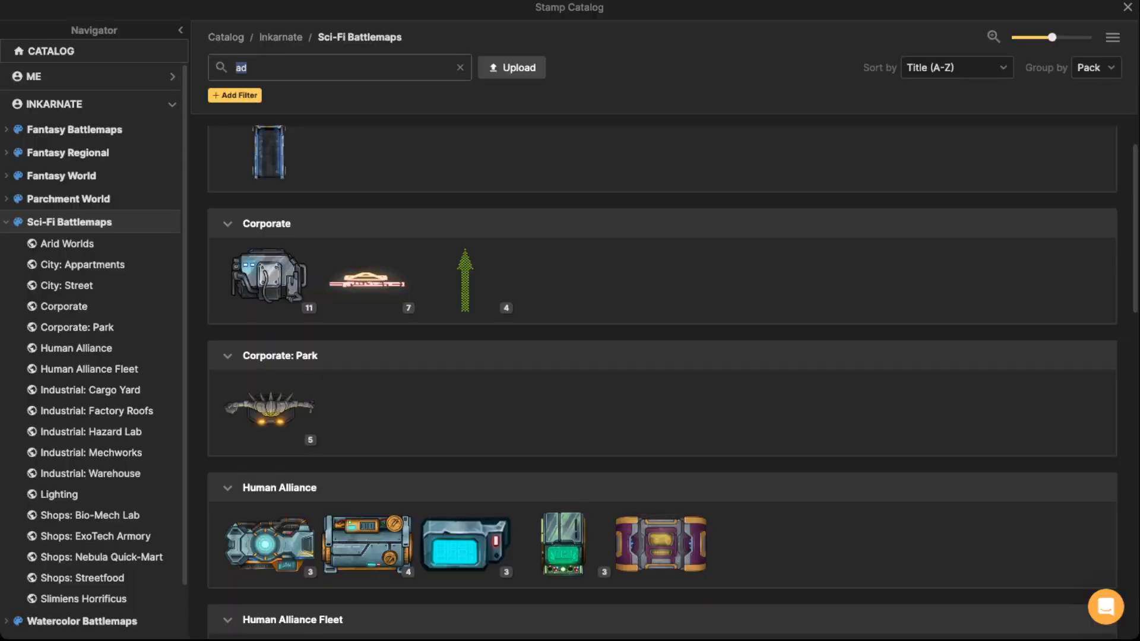
pyautogui.scroll(-10, 662, 380)
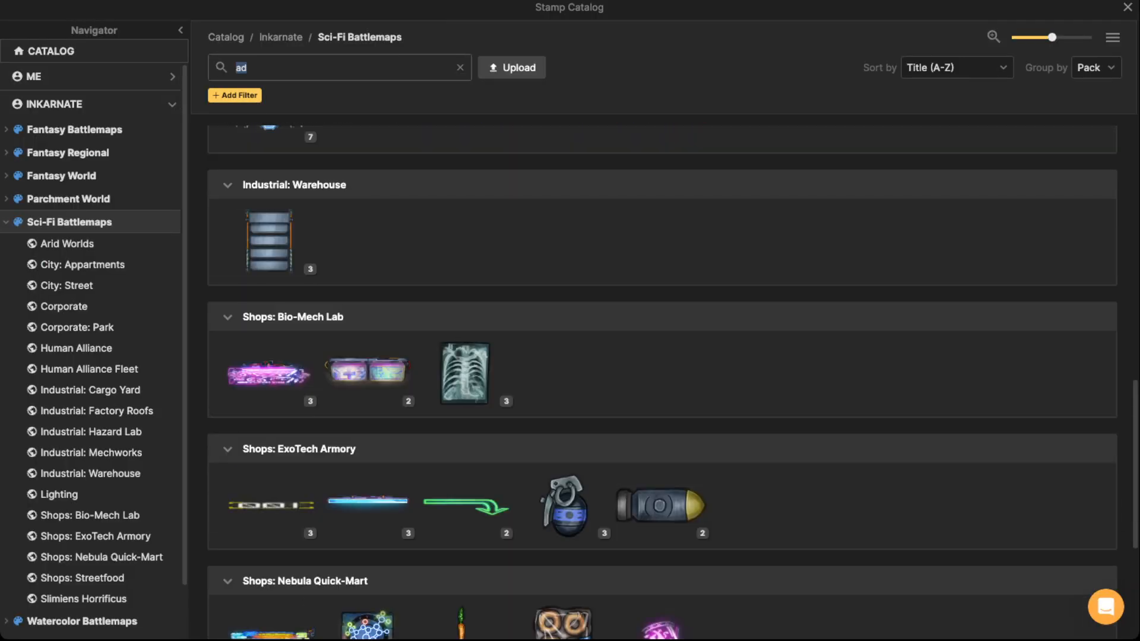
pyautogui.write('holo')
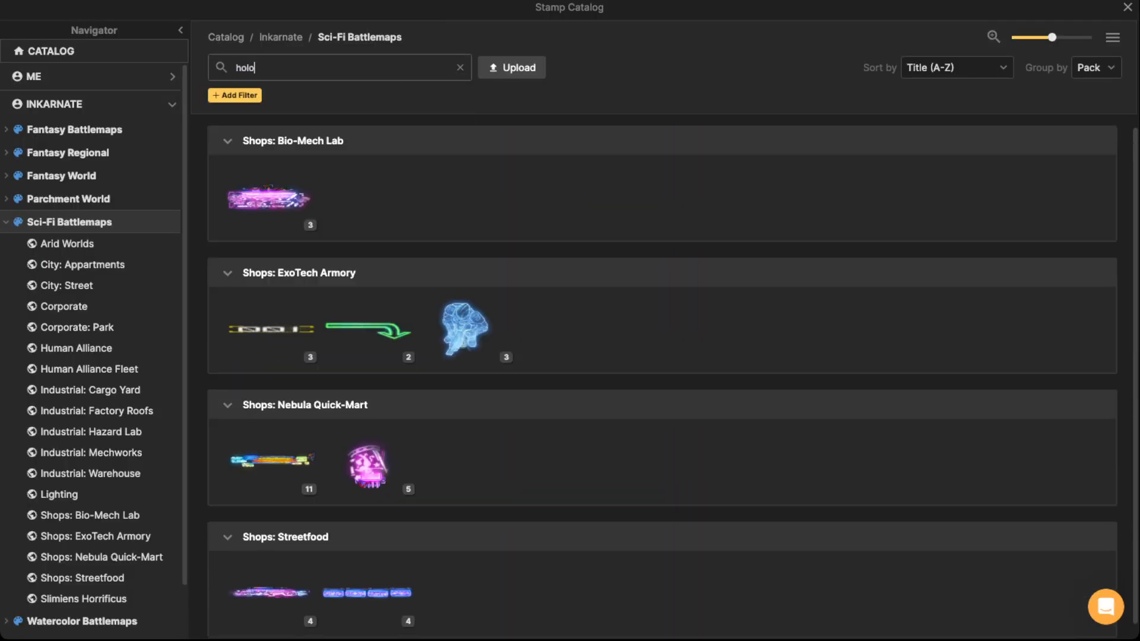
pyautogui.click(367, 465)
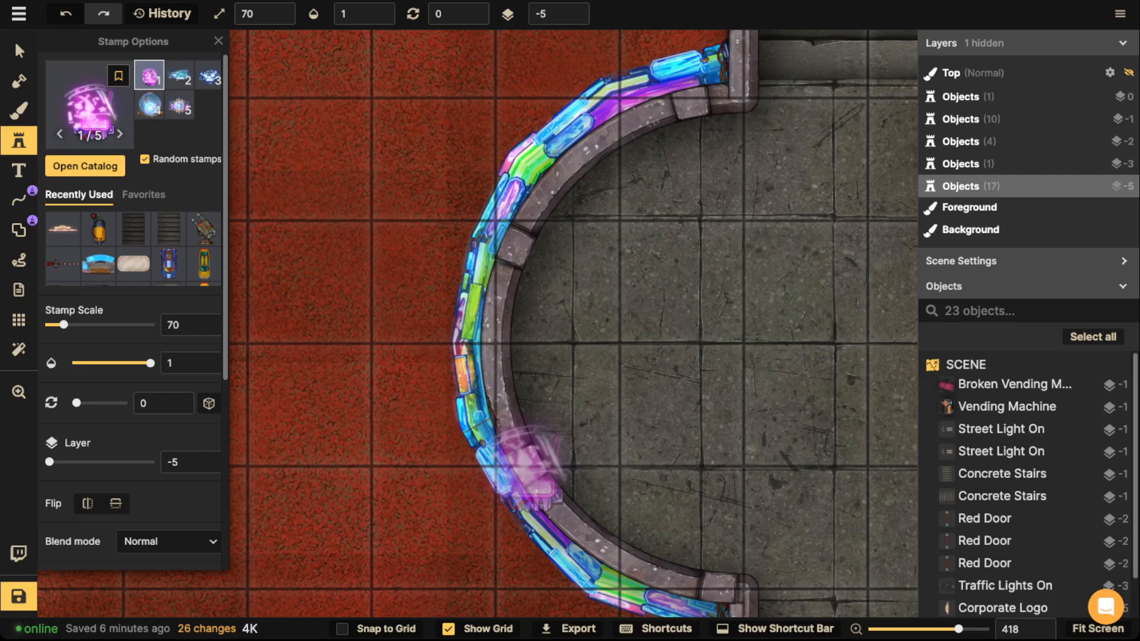
# Place the pink Small Hologram Ad at scale 70 on the lower-left part of the curved wall and put it on layer 1.
pyautogui.click(524, 457)
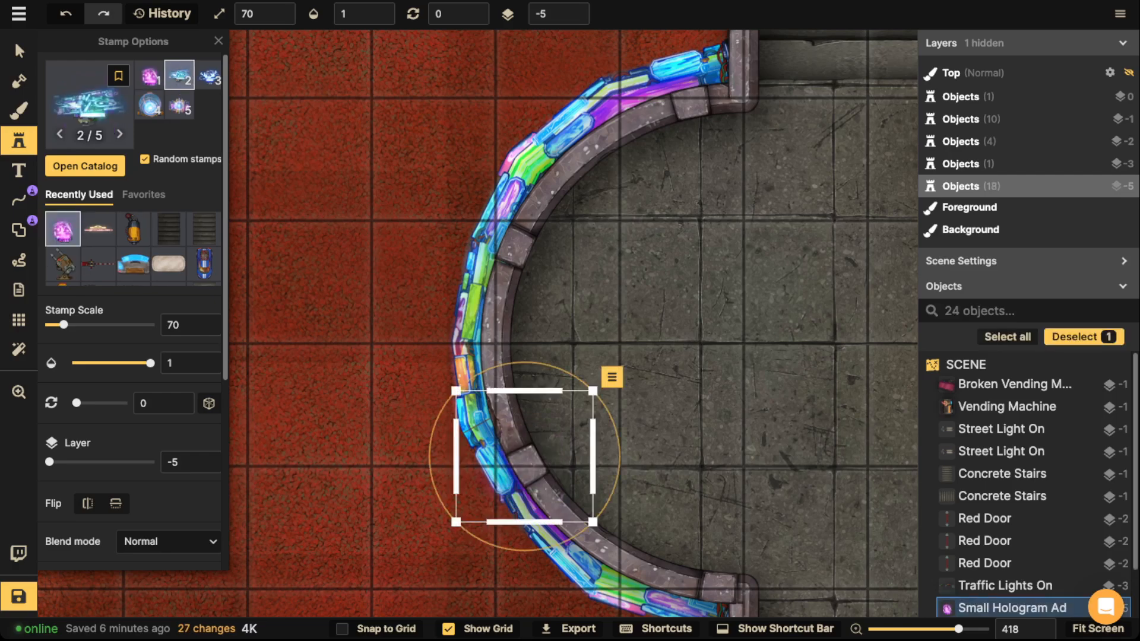
pyautogui.write('1')
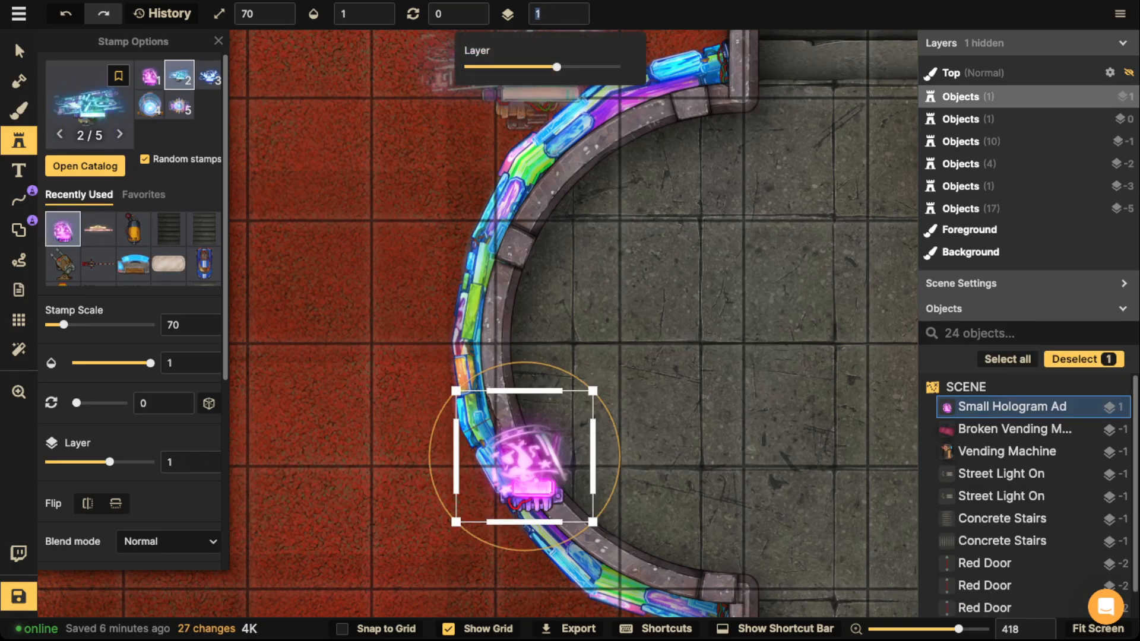
pyautogui.press('Return')
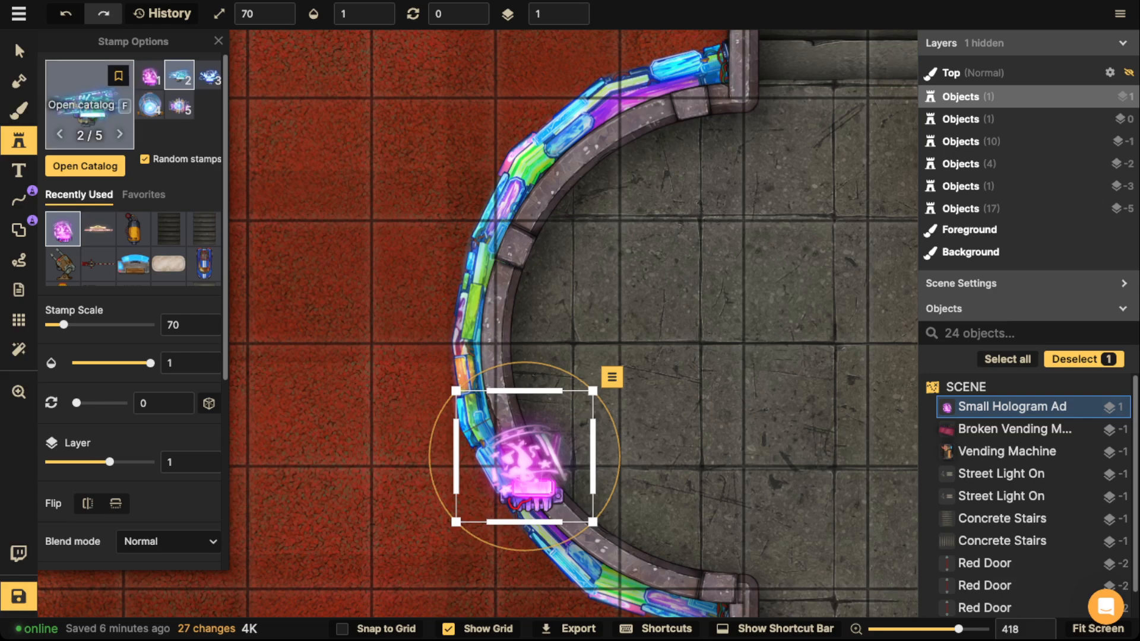
pyautogui.press('v')
pyautogui.moveTo(488, 356); pyautogui.dragTo(526, 326)
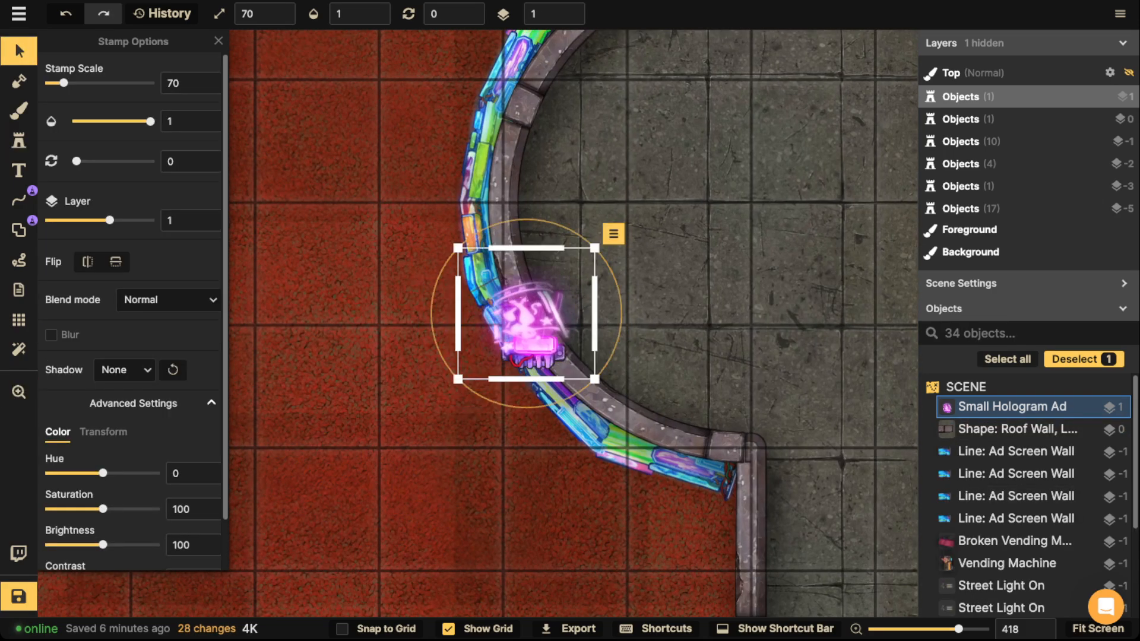
# Rotate the pink Small Hologram Ad to face out from the curved wall, at about 240, and align it with the wall.
pyautogui.moveTo(622, 314); pyautogui.dragTo(459, 246)
pyautogui.scroll(1, 526, 325)
pyautogui.moveTo(526, 326); pyautogui.dragTo(507, 362)
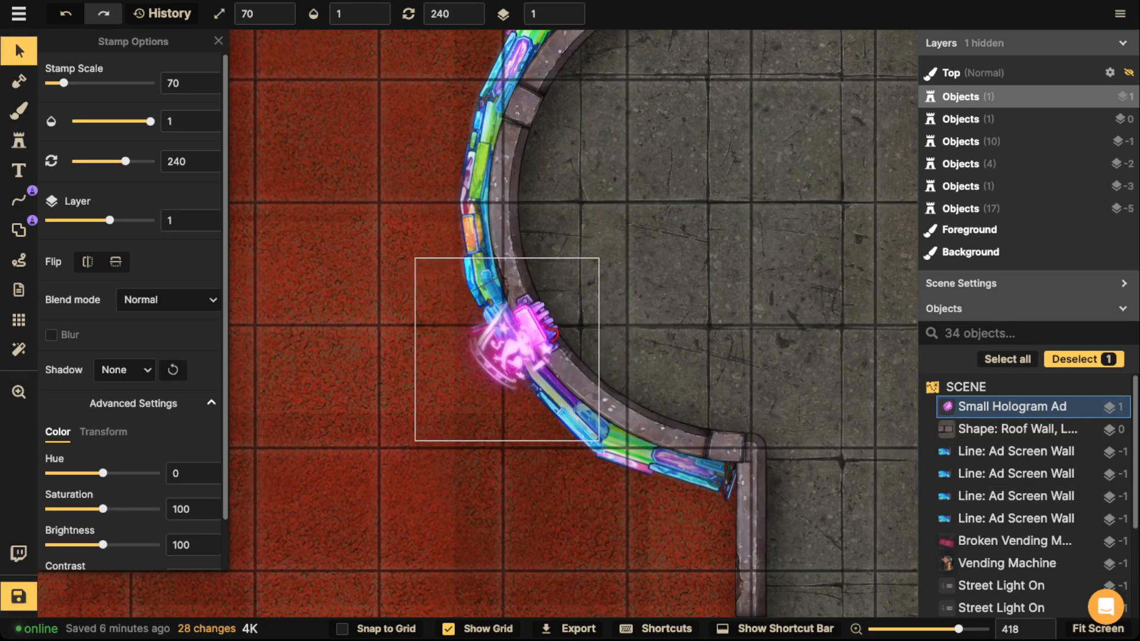
# Place the cyan Small Hologram Ad variant on the middle of the curved wall at scale 70, rotation 282, layer 1.
pyautogui.press('o')
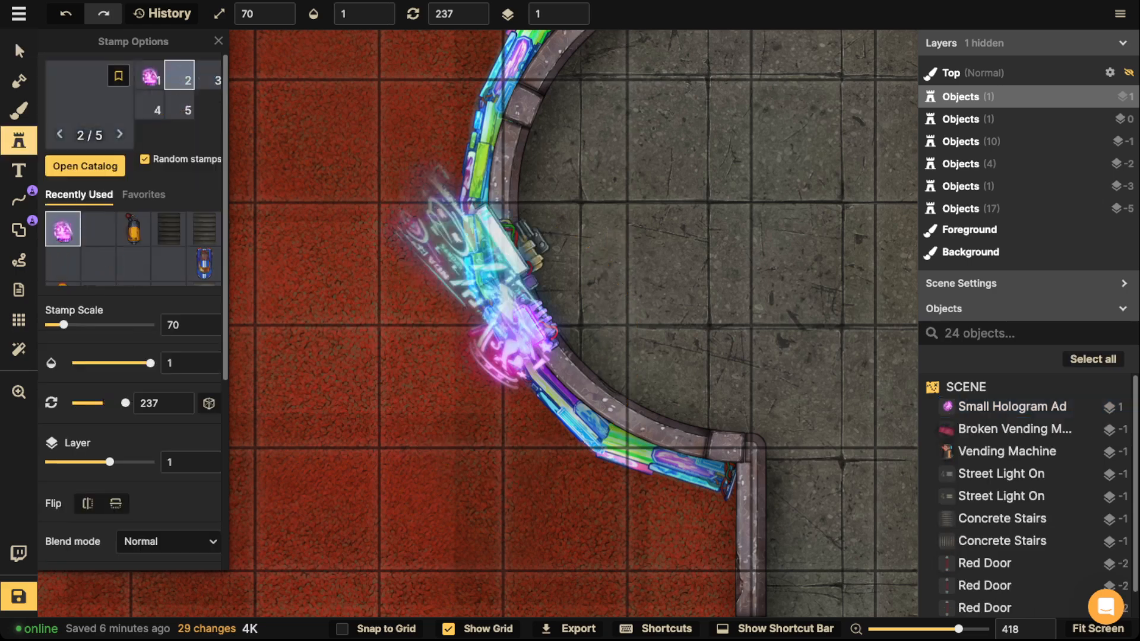
pyautogui.scroll(3, 469, 187)
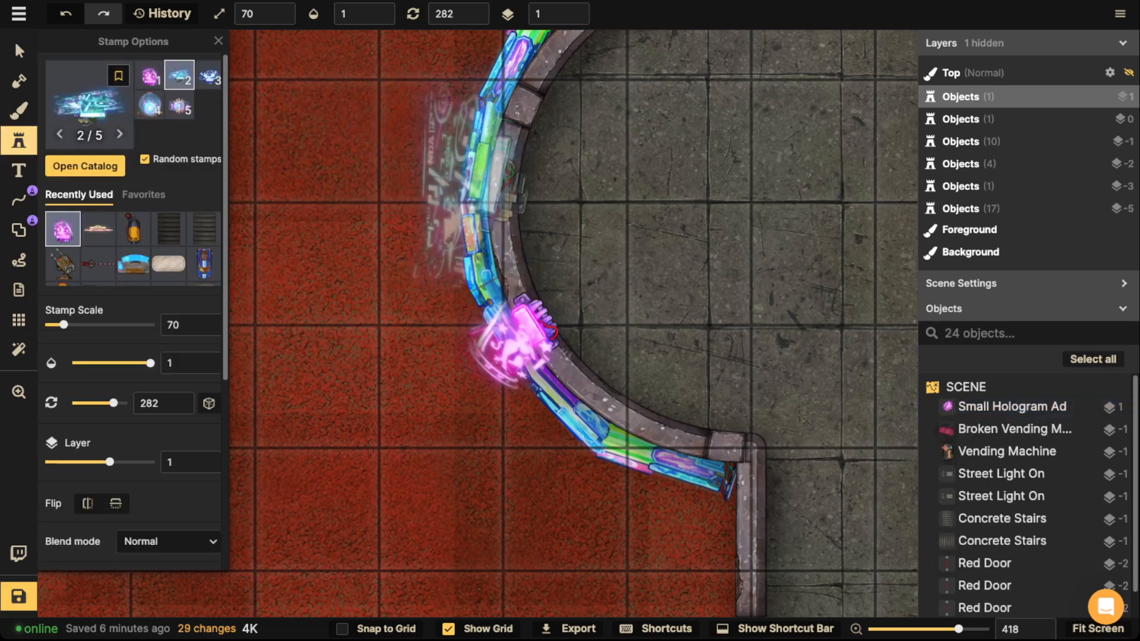
pyautogui.click(469, 187)
# Place the blue Small Hologram Ad variant on the upper part of the curved wall at scale 70 and rotation 312.
pyautogui.scroll(5, 521, 223)
pyautogui.scroll(2, 522, 224)
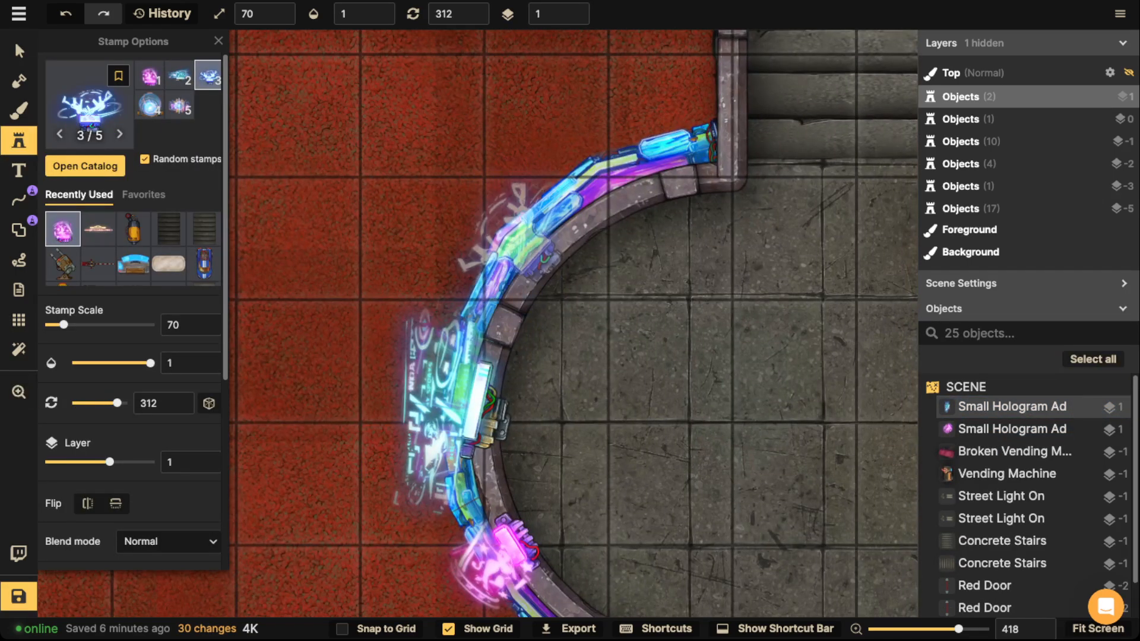
pyautogui.click(522, 223)
pyautogui.scroll(-3, 131, 356)
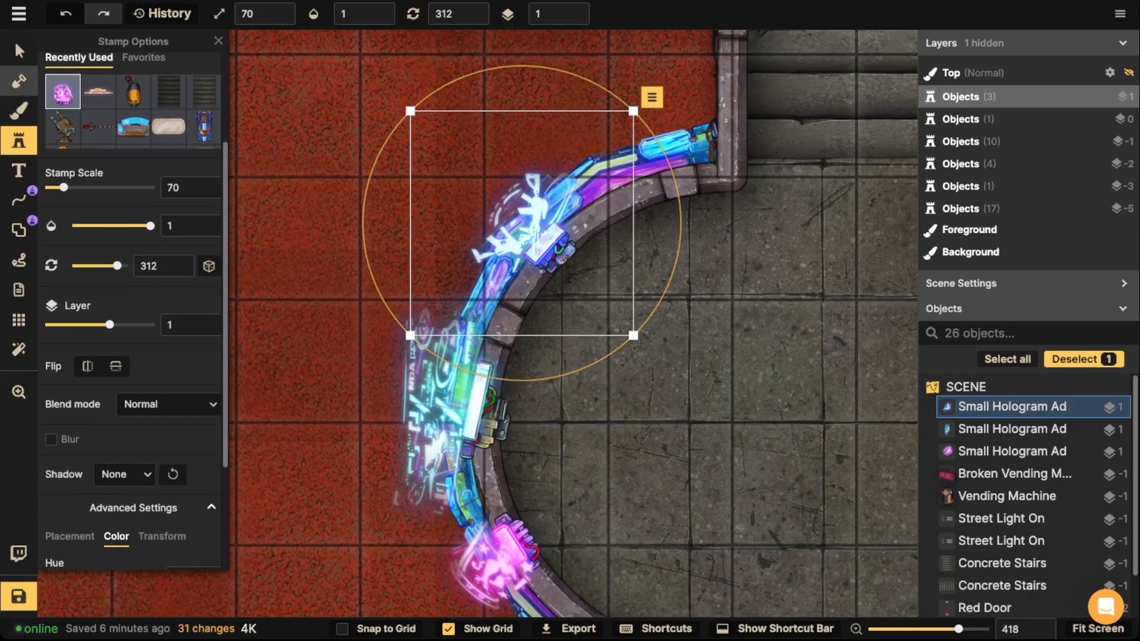
# Move the pink Small Hologram Ad farther down the curved wall and rotate it to 222.
pyautogui.click(19, 81)
pyautogui.scroll(-5, 450, 340)
pyautogui.press('v')
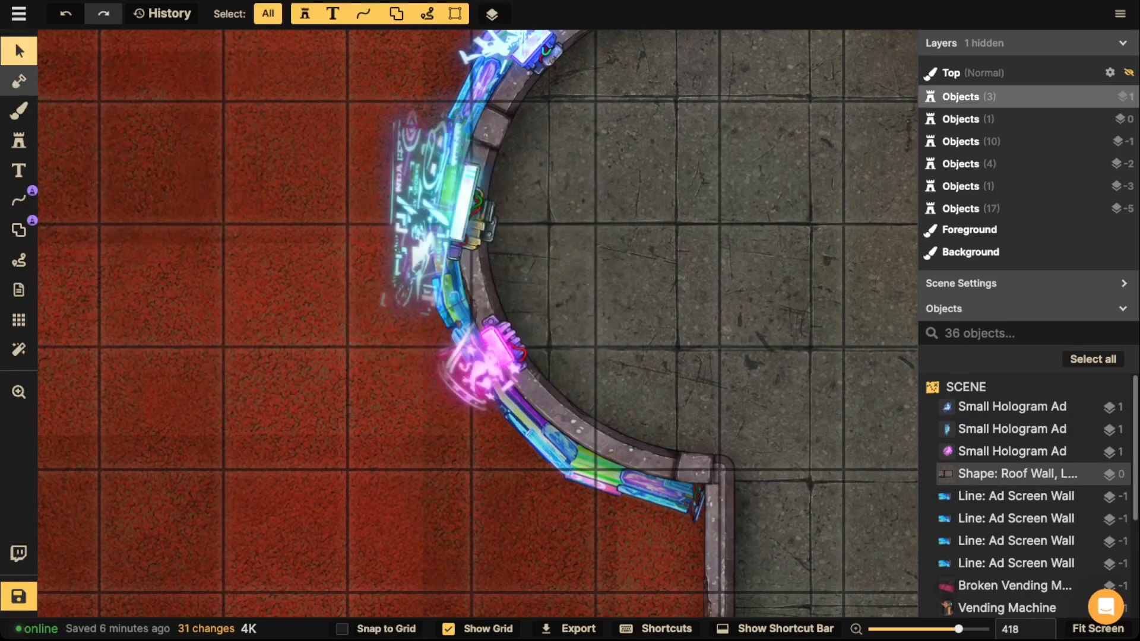
pyautogui.moveTo(488, 360); pyautogui.dragTo(520, 417)
pyautogui.scroll(-1, 510, 415)
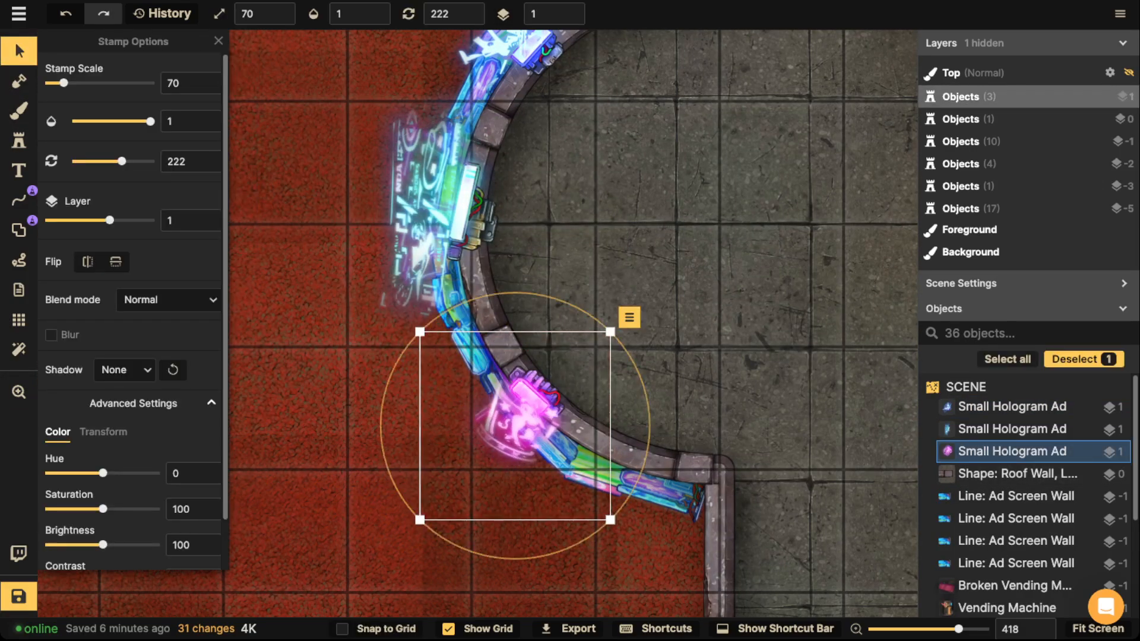
# Rotate the cyan Small Hologram Ad on the middle of the curved wall to 274 and deselect it.
pyautogui.scroll(-3, 444, 233)
pyautogui.click(428, 220)
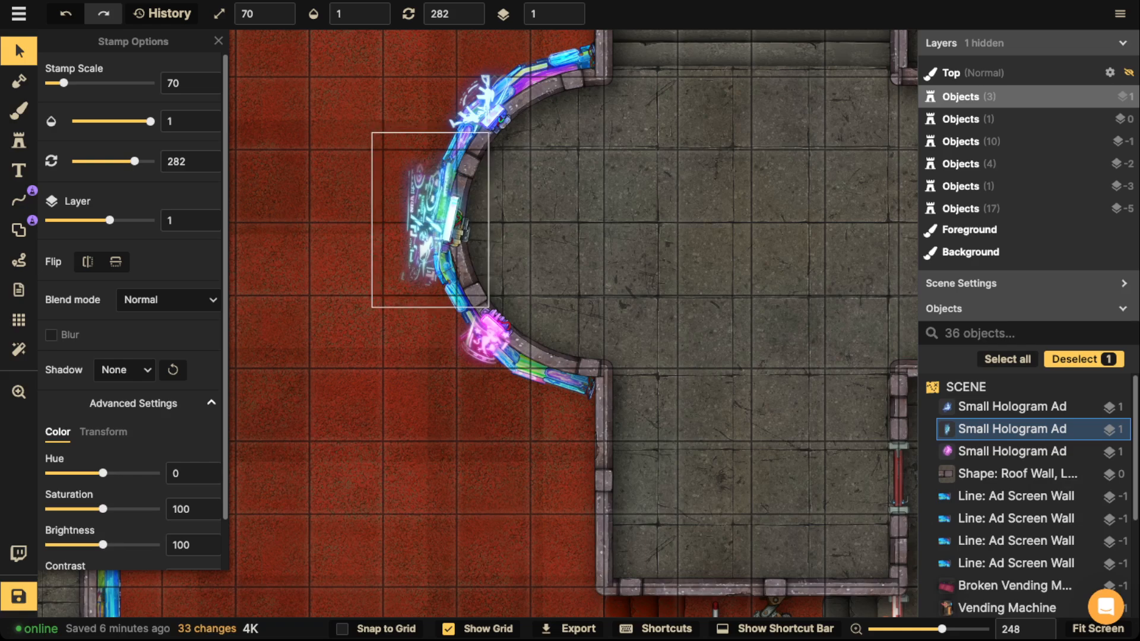
pyautogui.scroll(-2, 429, 219)
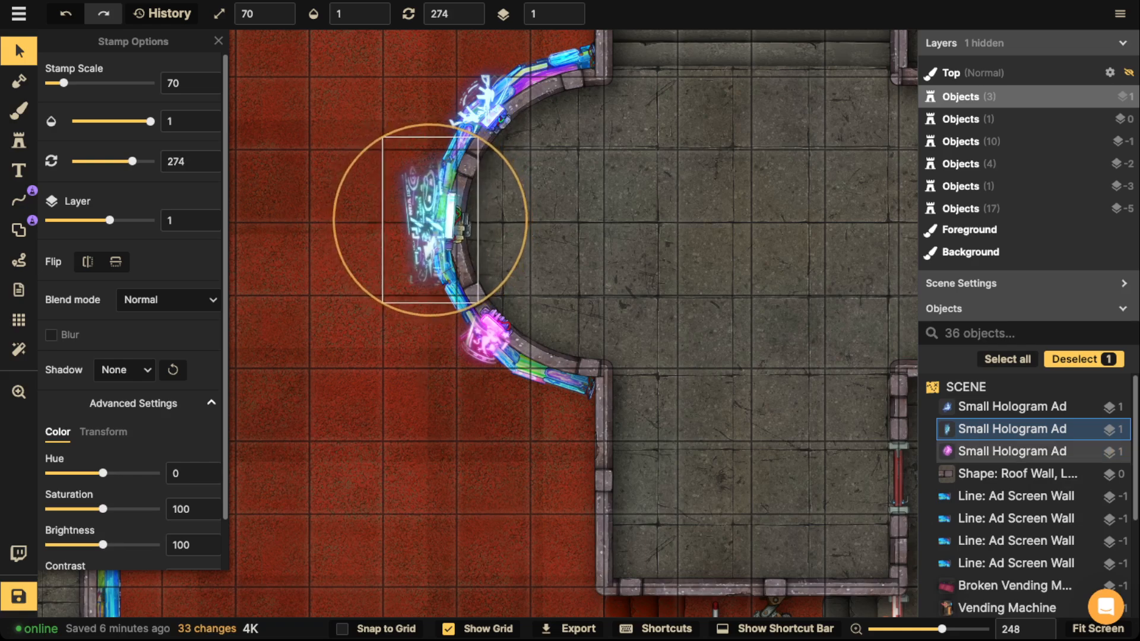
pyautogui.scroll(-3, 299, 147)
pyautogui.click(300, 147)
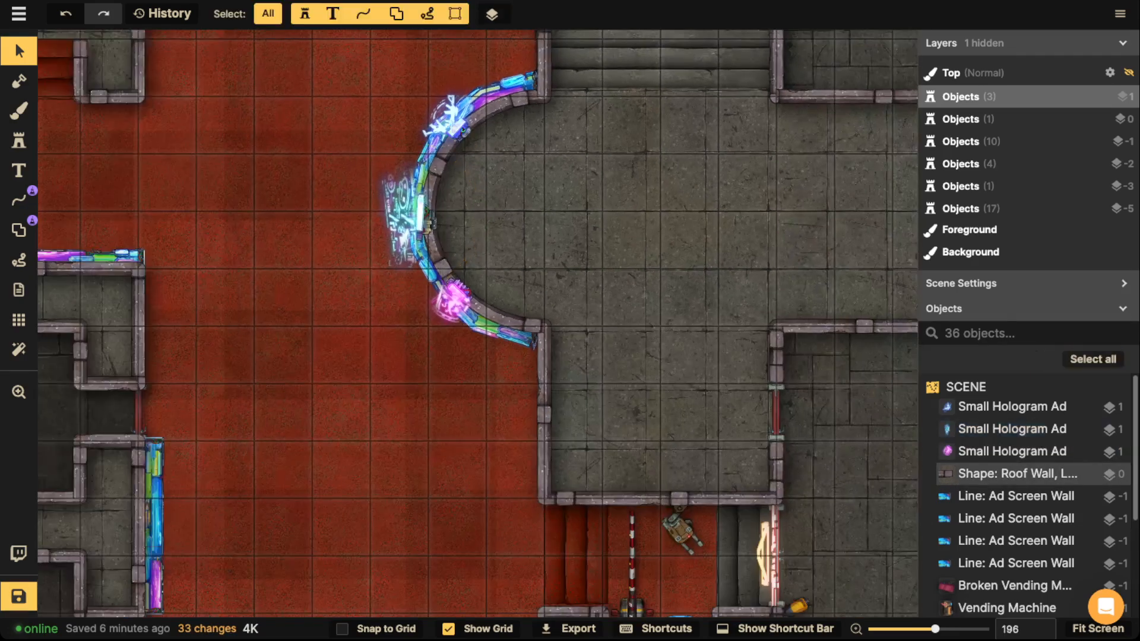
# Examine the finished reference map around the curved bar counter, the seating and the entrance checkpoint, comparing it with the current layout.
pyautogui.scroll(-2, 300, 147)
pyautogui.moveTo(300, 146); pyautogui.dragTo(328, 231)
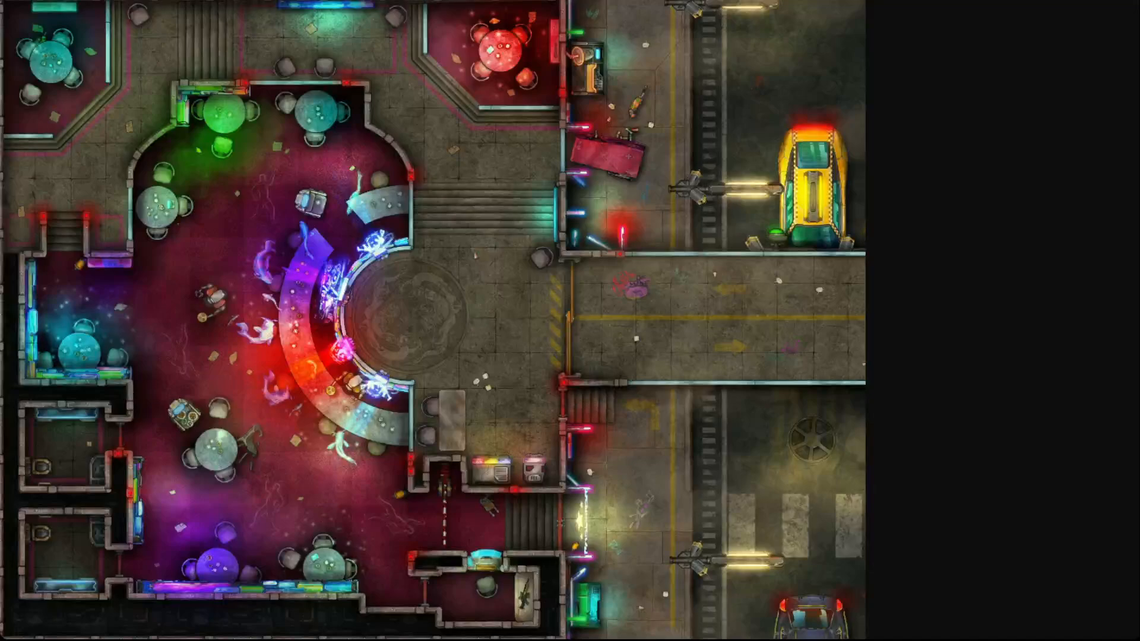
pyautogui.click(827, 350)
pyautogui.scroll(-3, 827, 386)
pyautogui.scroll(3, 827, 446)
pyautogui.scroll(-8, 827, 445)
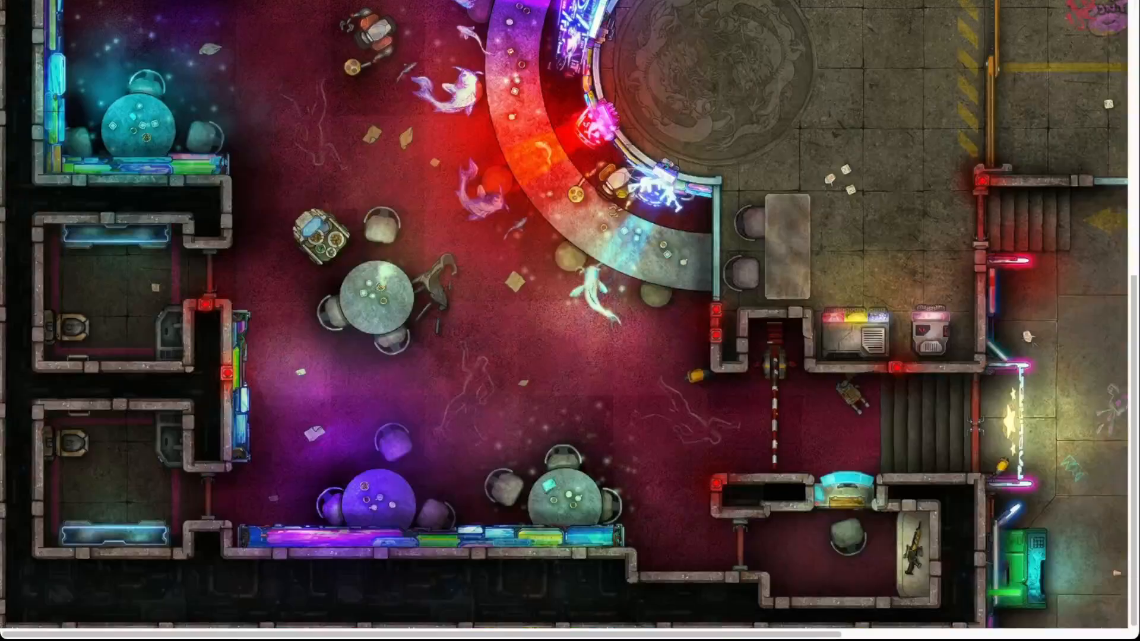
pyautogui.scroll(4, 570, 315)
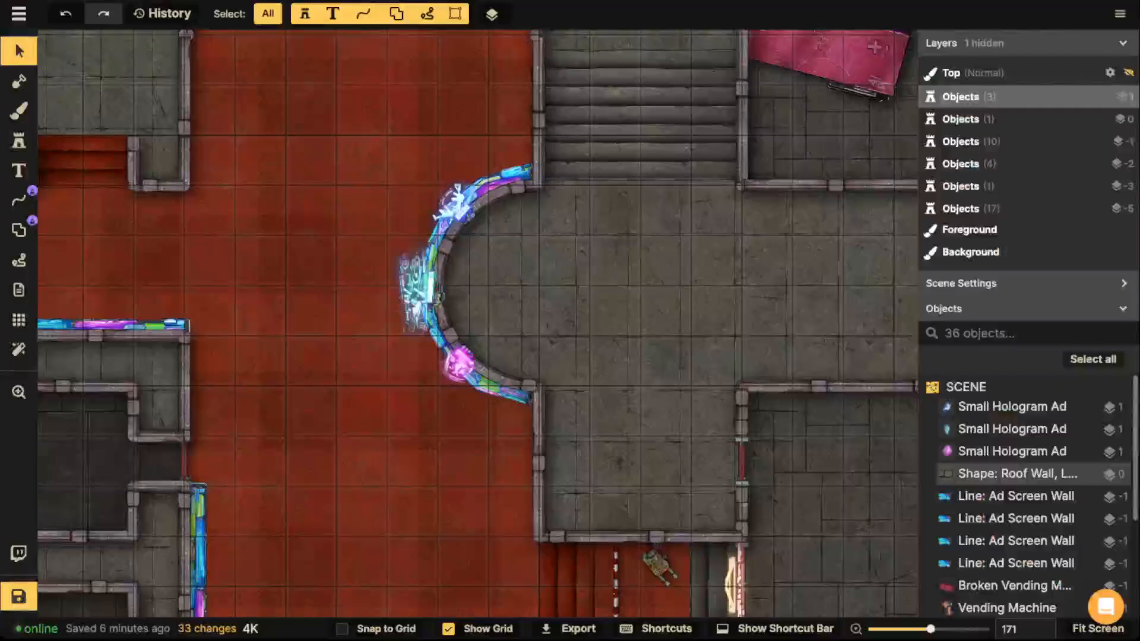
pyautogui.scroll(-3, 629, 440)
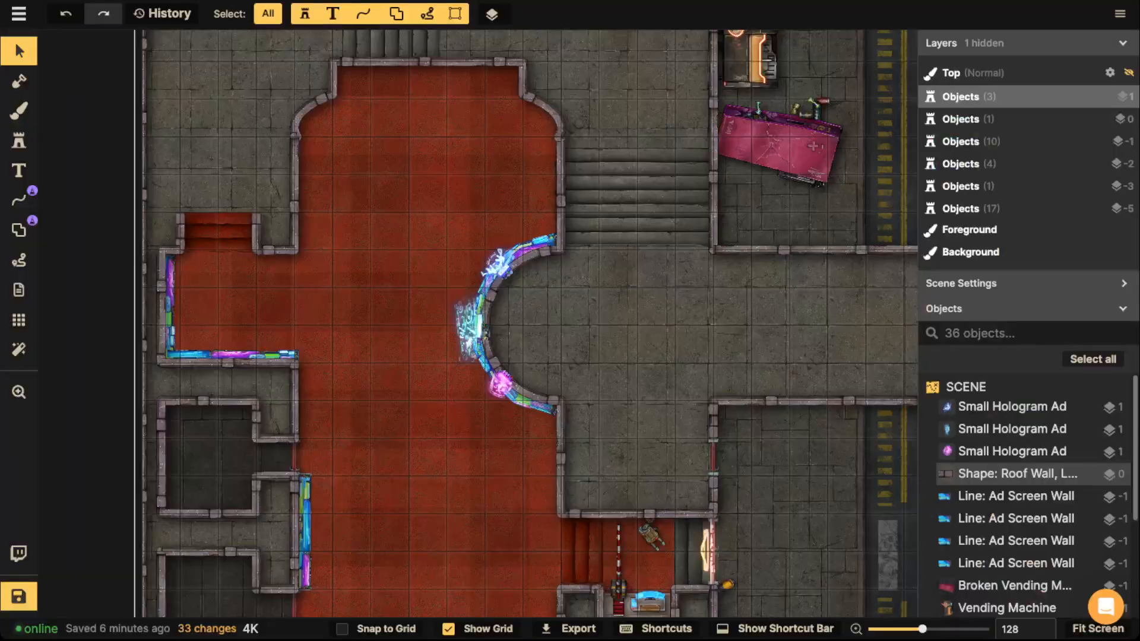
pyautogui.scroll(3, 478, 323)
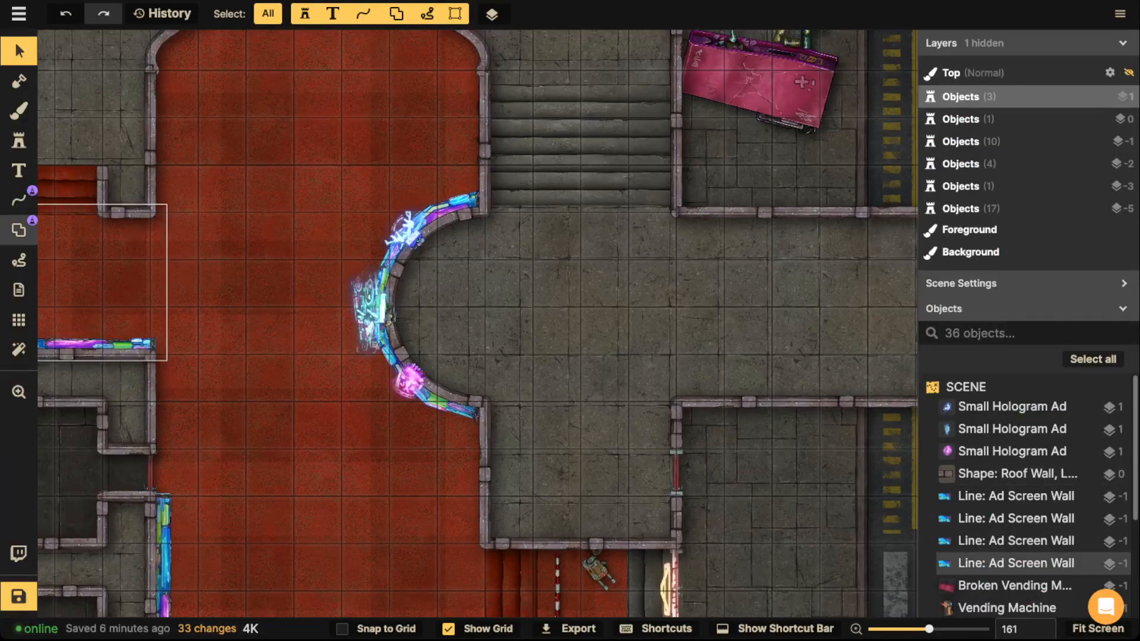
# Lock the large Roof Wall shape on layer 0 and check that selecting and moving over it leaves it in place.
pyautogui.click(19, 229)
pyautogui.click(19, 51)
pyautogui.click(279, 222)
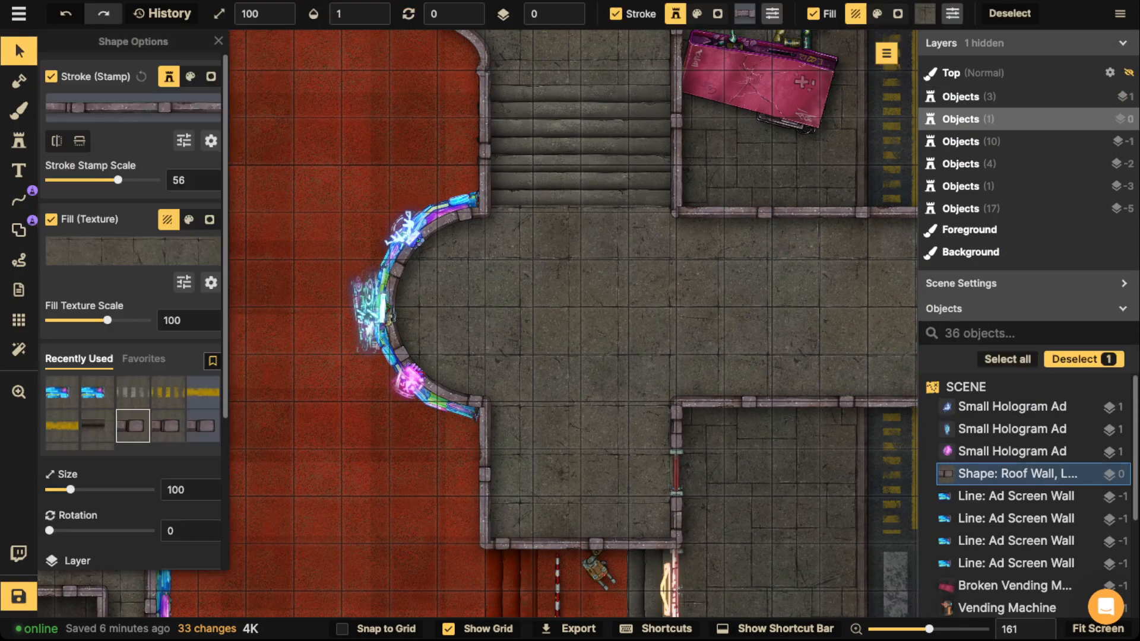
pyautogui.scroll(-3, 279, 223)
pyautogui.moveTo(279, 223); pyautogui.dragTo(424, 233)
pyautogui.scroll(-3, 422, 224)
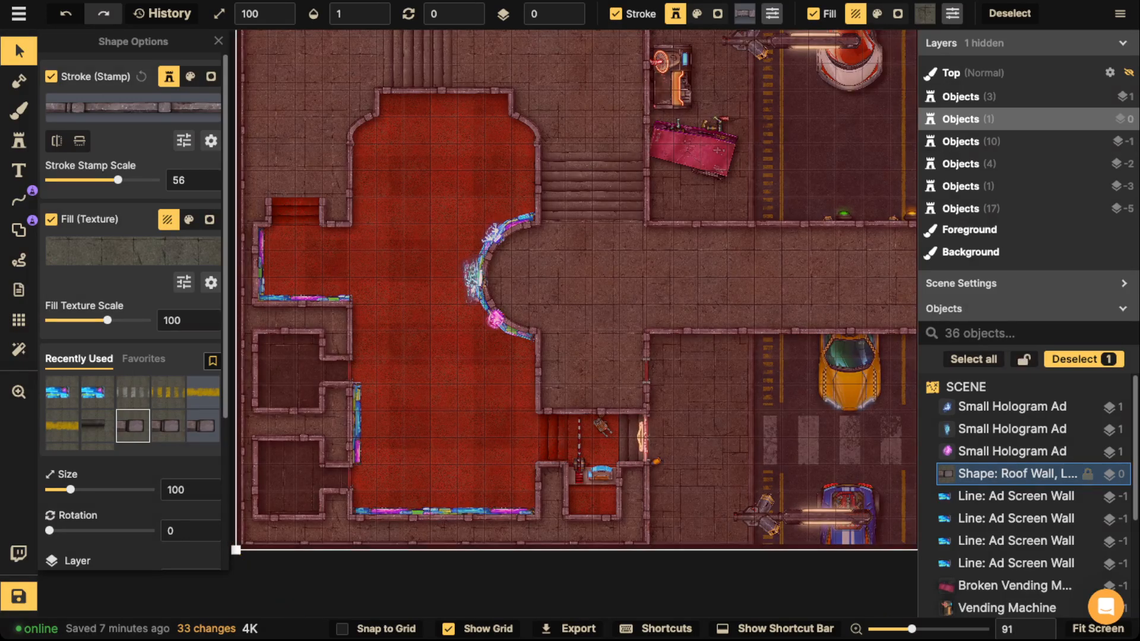
pyautogui.click(1088, 474)
pyautogui.moveTo(422, 180); pyautogui.dragTo(553, 338)
pyautogui.moveTo(331, 148); pyautogui.dragTo(553, 363)
pyautogui.click(496, 321)
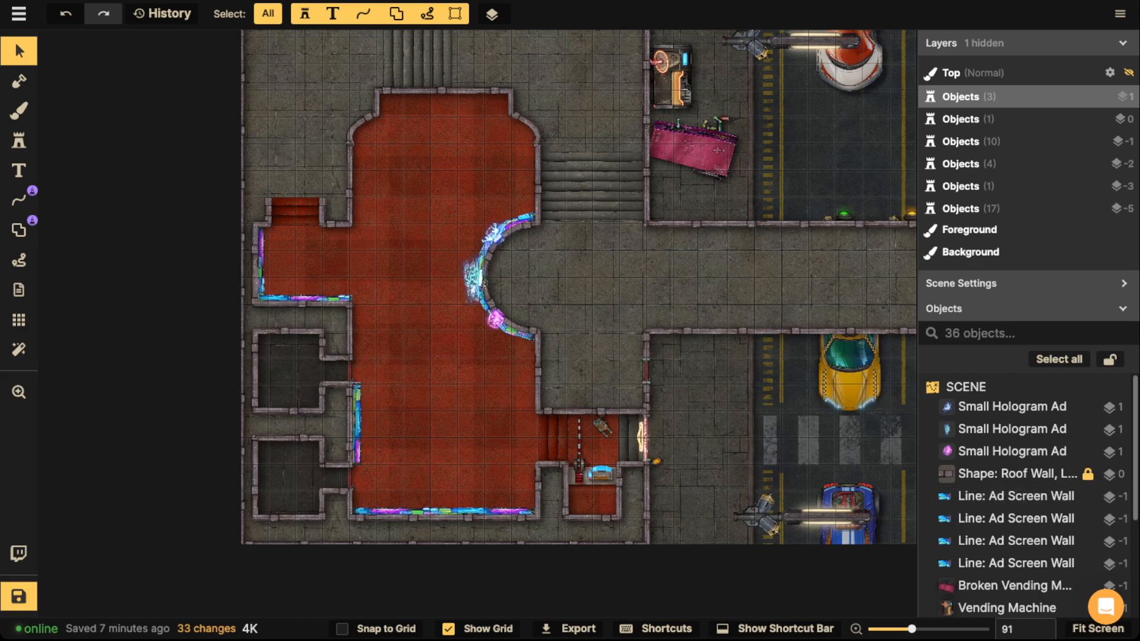
# Switch the shape tool's stroke from stamp to colour and make it solid black.
pyautogui.scroll(6, 487, 318)
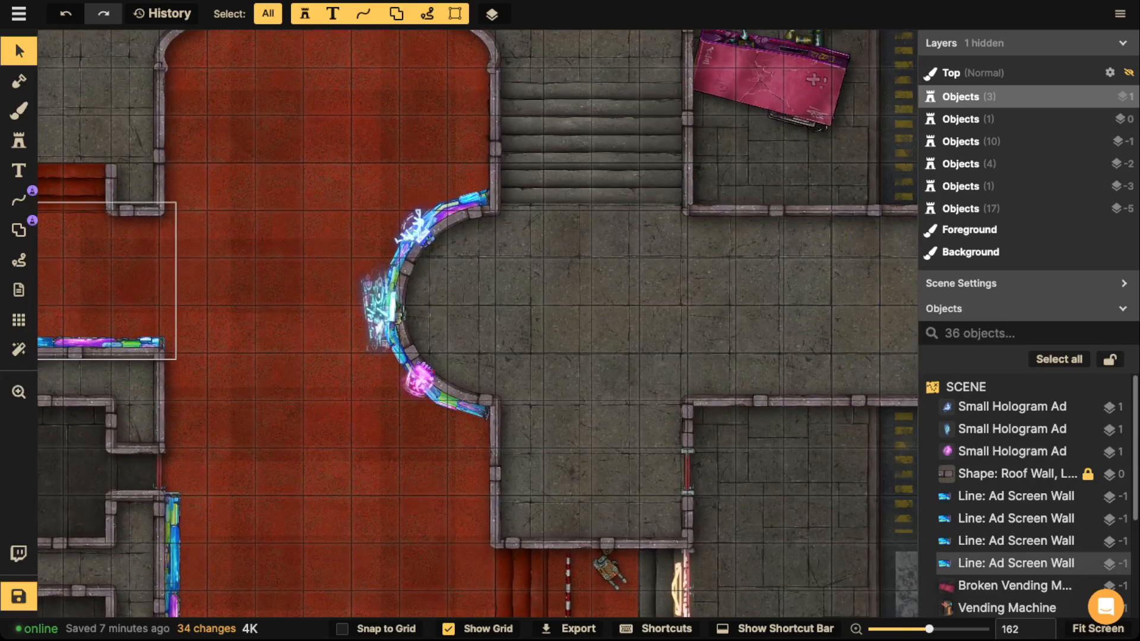
pyautogui.click(19, 231)
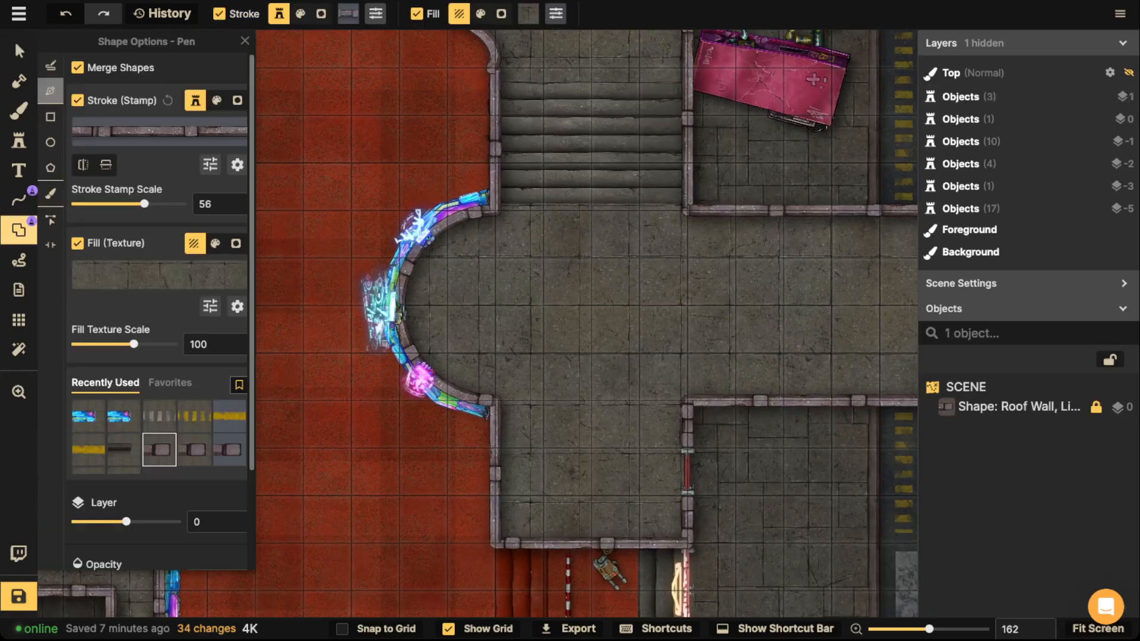
pyautogui.scroll(-3, 159, 133)
pyautogui.scroll(3, 159, 133)
pyautogui.click(217, 99)
pyautogui.click(94, 163)
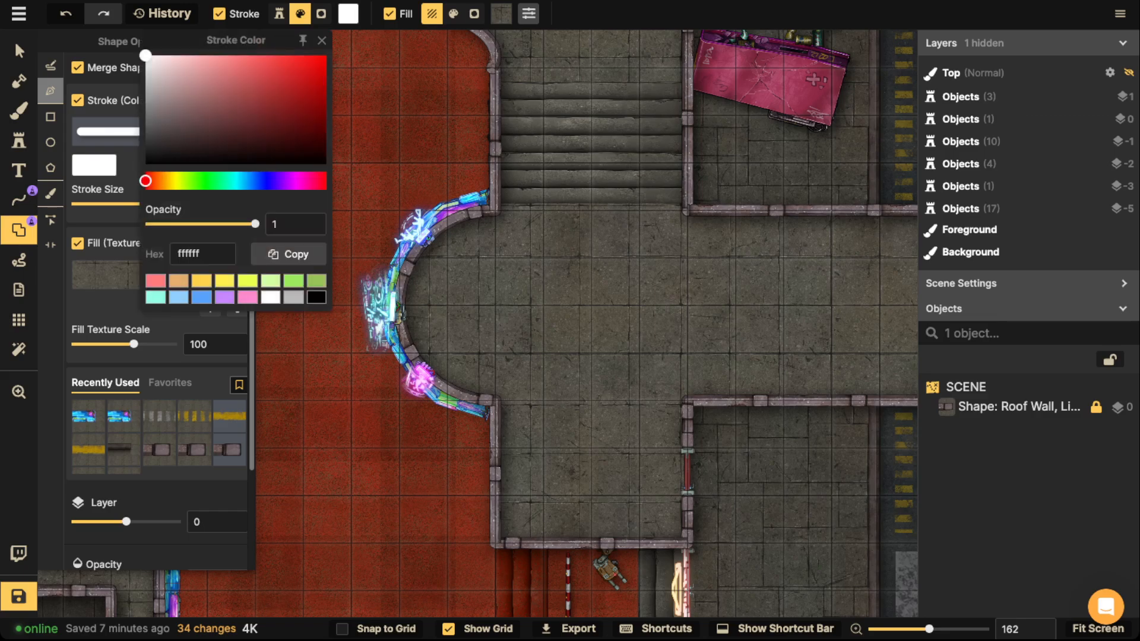
pyautogui.click(316, 296)
pyautogui.click(321, 40)
pyautogui.scroll(-3, 194, 327)
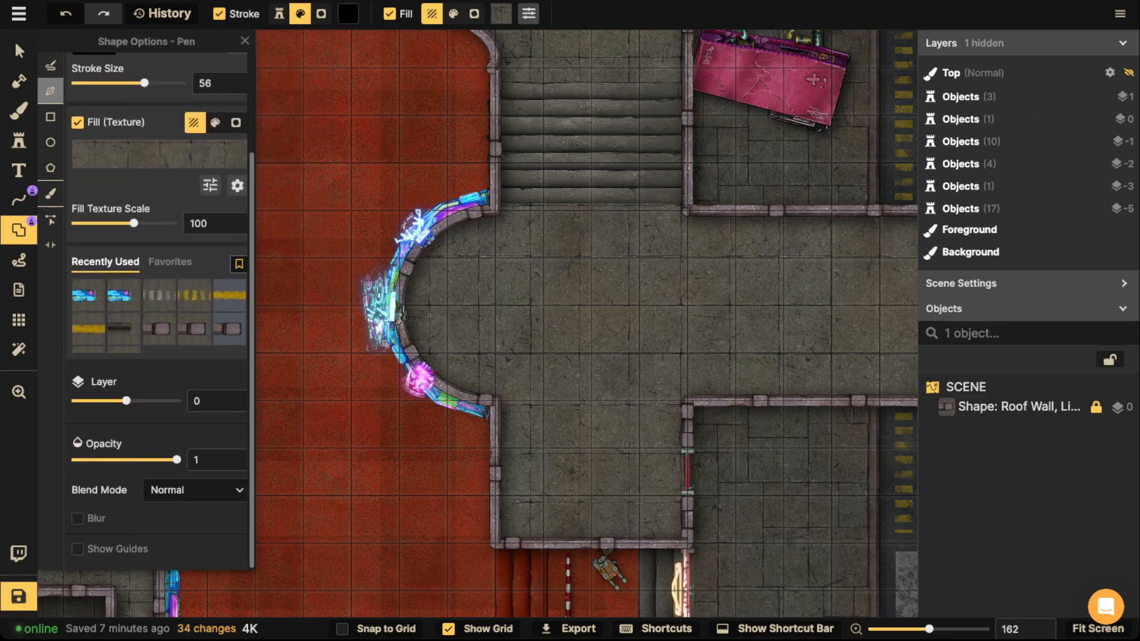
# Choose the light grey Industrial: Warehouse texture from the Sci-Fi Battlemaps catalog as the shape fill.
pyautogui.click(162, 152)
pyautogui.scroll(-8, 662, 380)
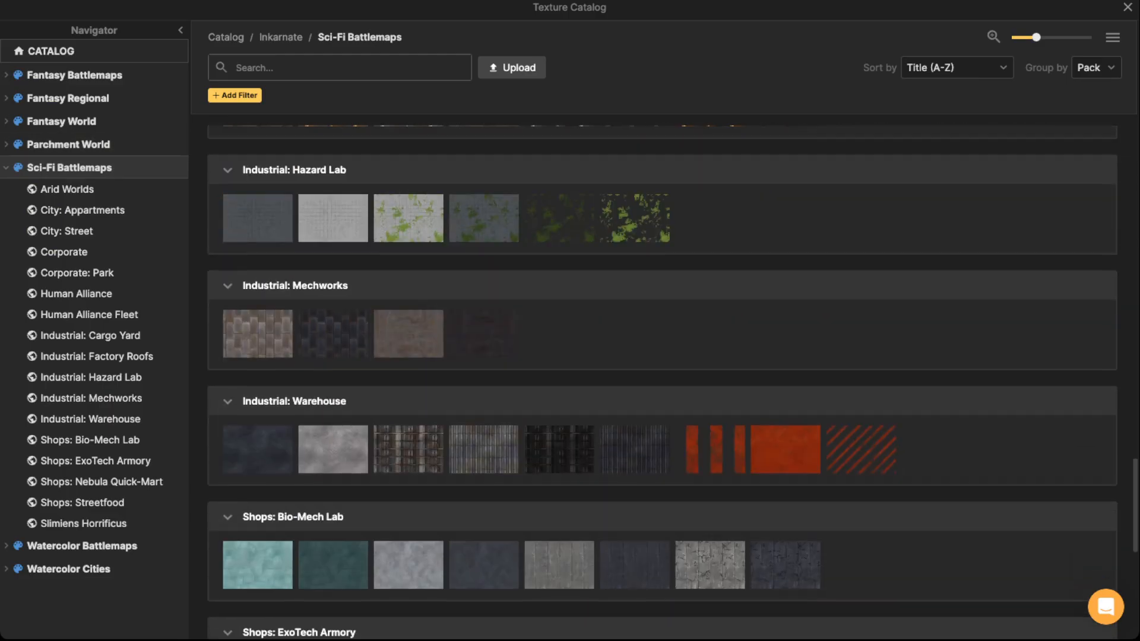
pyautogui.scroll(2, 662, 380)
pyautogui.scroll(-5, 662, 380)
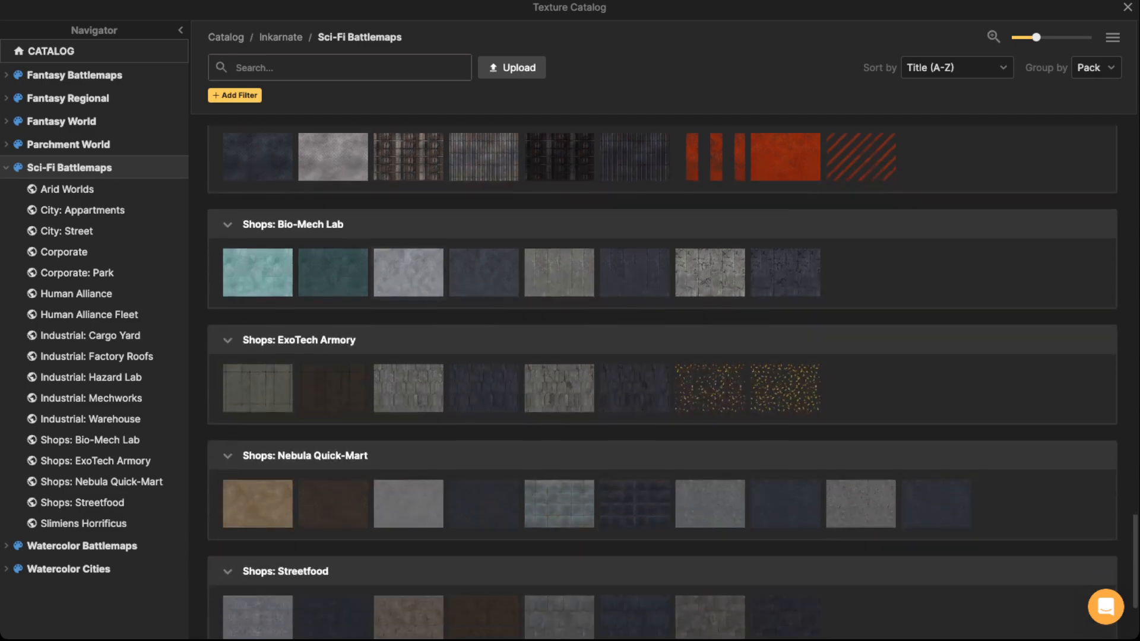
pyautogui.scroll(1, 335, 178)
pyautogui.click(335, 225)
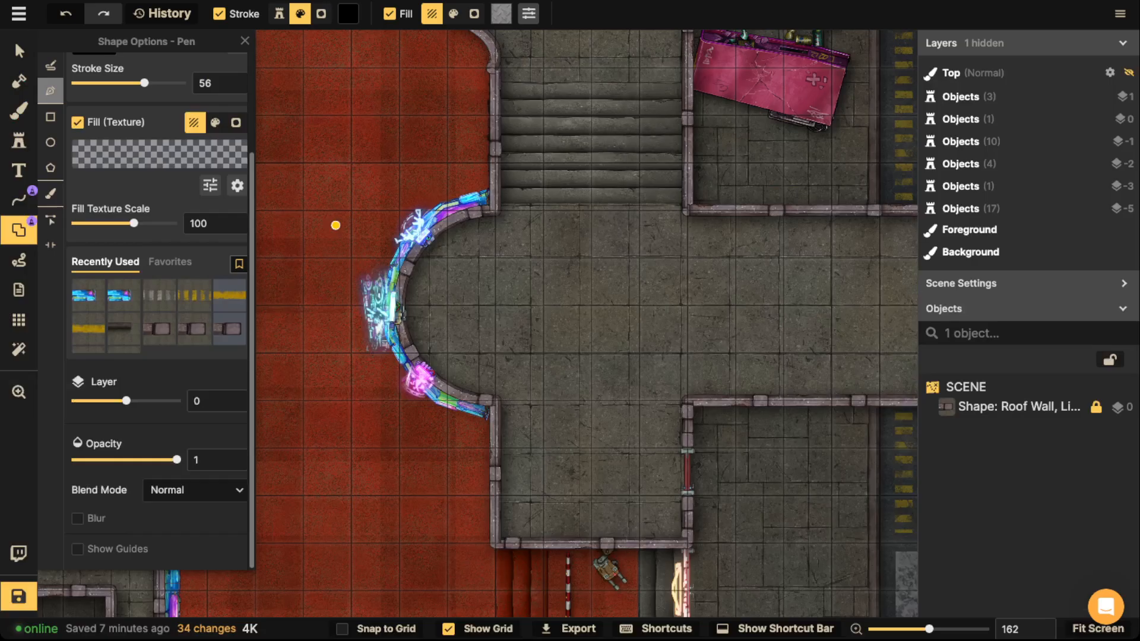
pyautogui.scroll(-2, 336, 225)
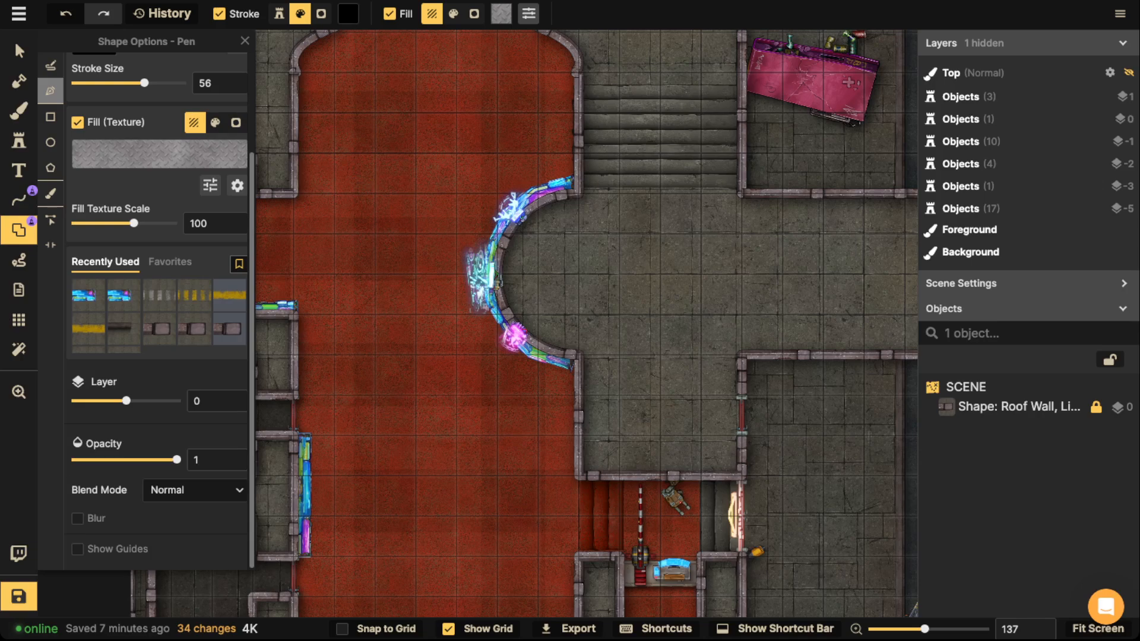
# Try to add a grid-snapped circle around the curved wall with the Ellipse tool, and undo the addition.
pyautogui.click(51, 141)
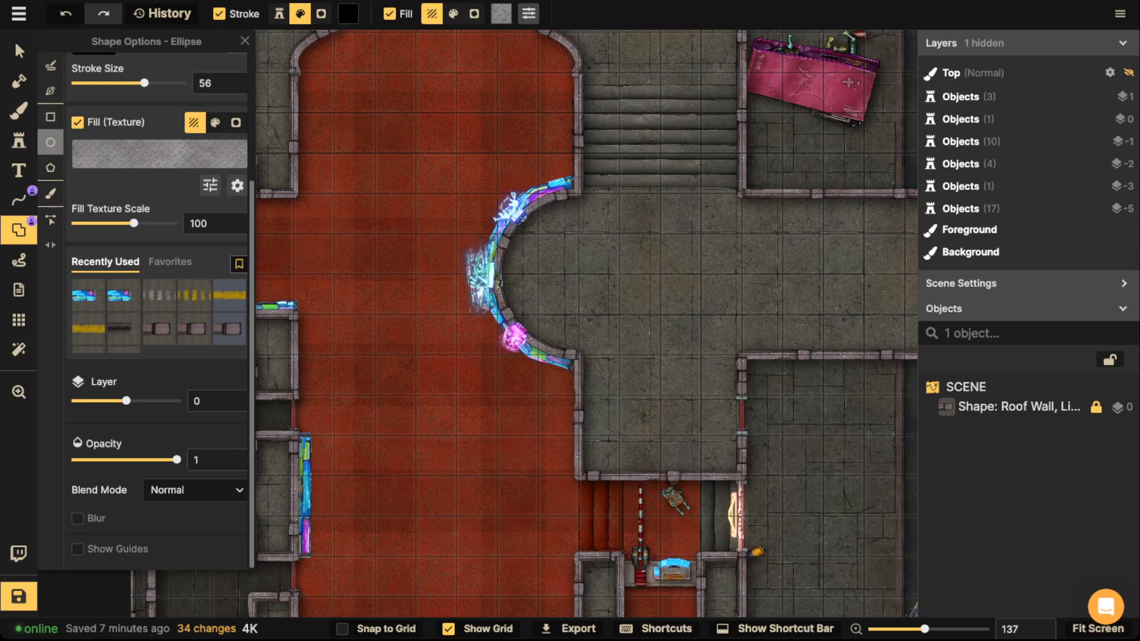
pyautogui.scroll(3, 157, 297)
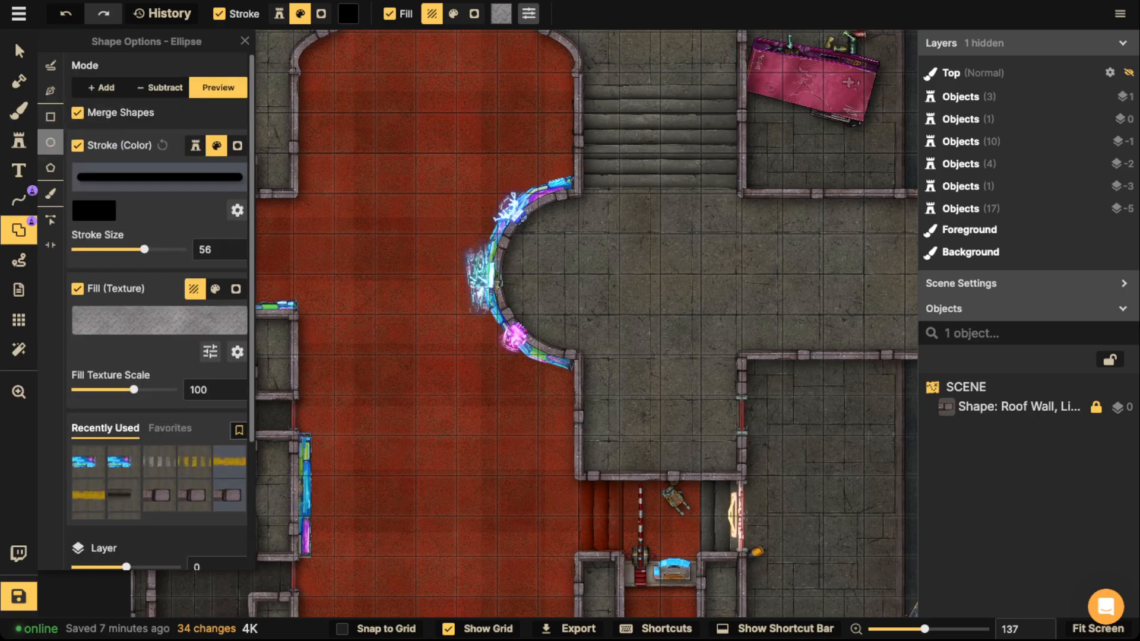
pyautogui.moveTo(415, 154); pyautogui.dragTo(608, 371)
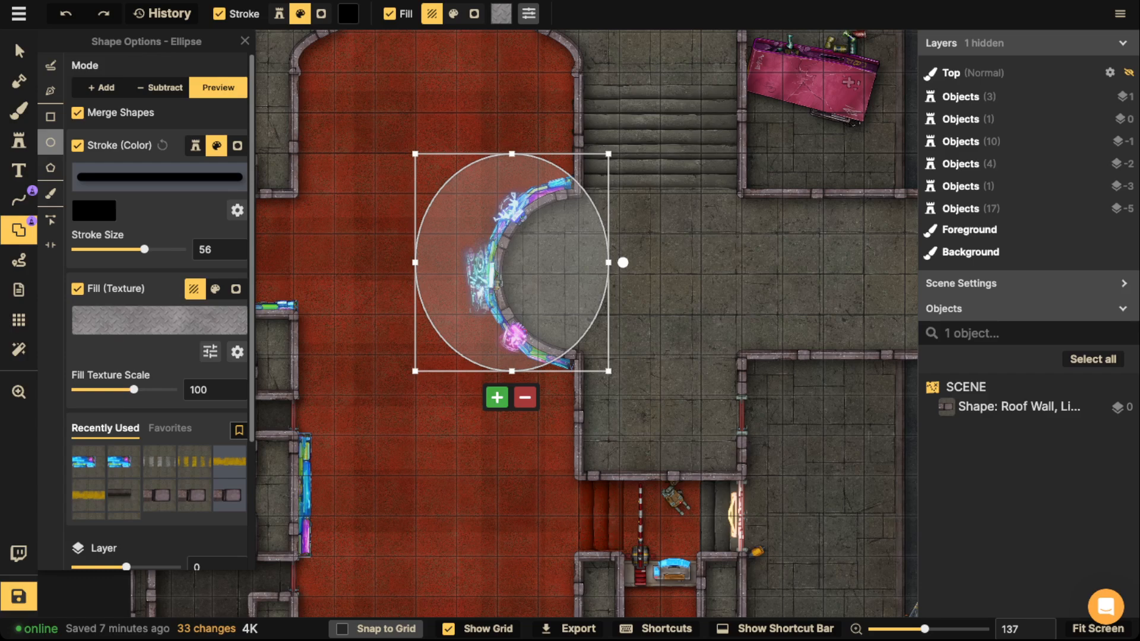
pyautogui.moveTo(435, 132); pyautogui.dragTo(722, 415)
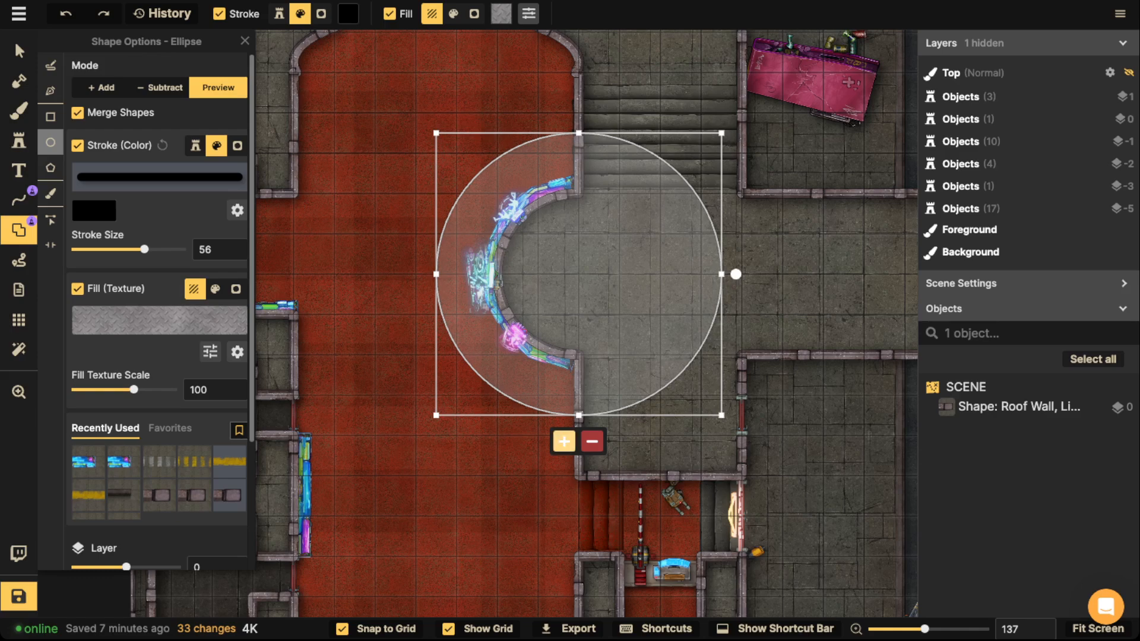
pyautogui.click(563, 441)
pyautogui.hotkey('ctrl', 'z')
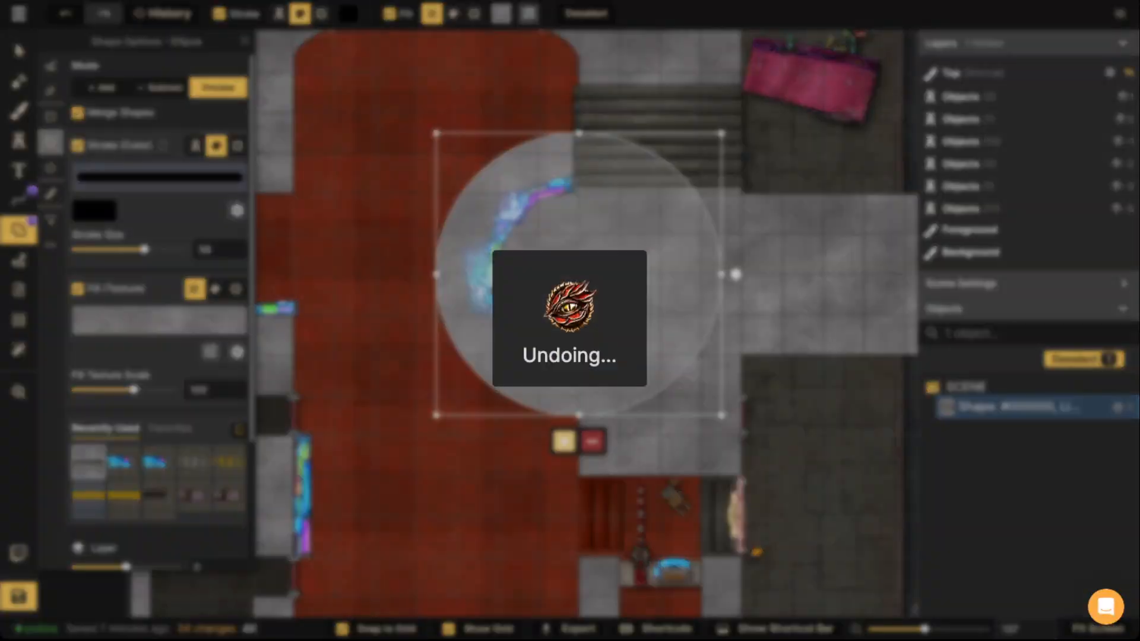
# Select the Roof Wall shape on layer 0 and lock it.
pyautogui.click(19, 51)
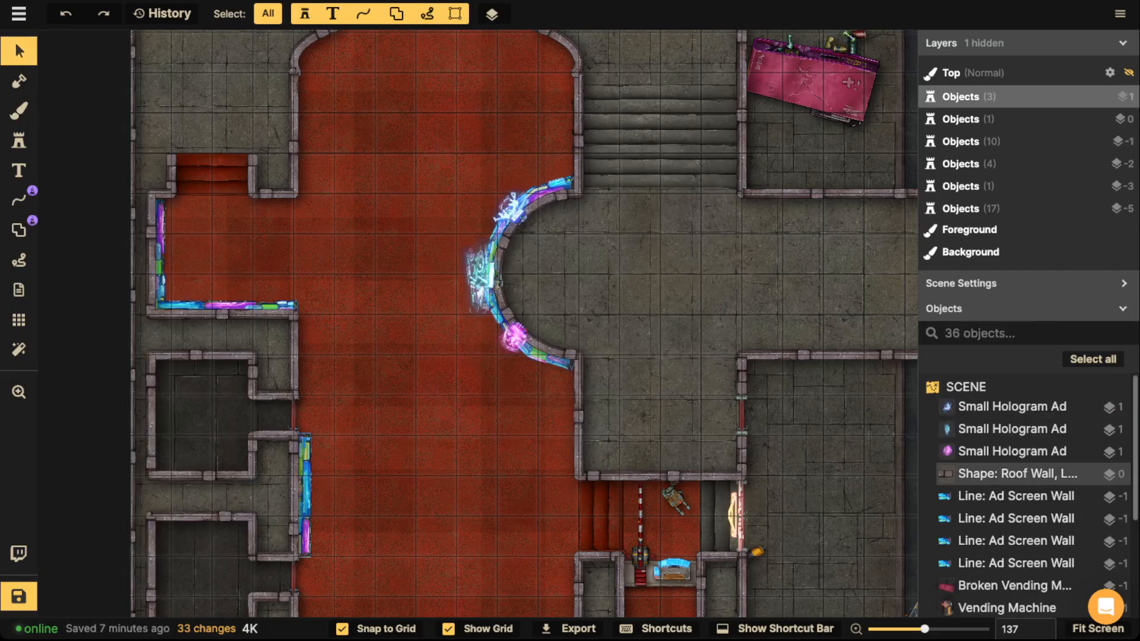
pyautogui.click(368, 178)
pyautogui.press('l')
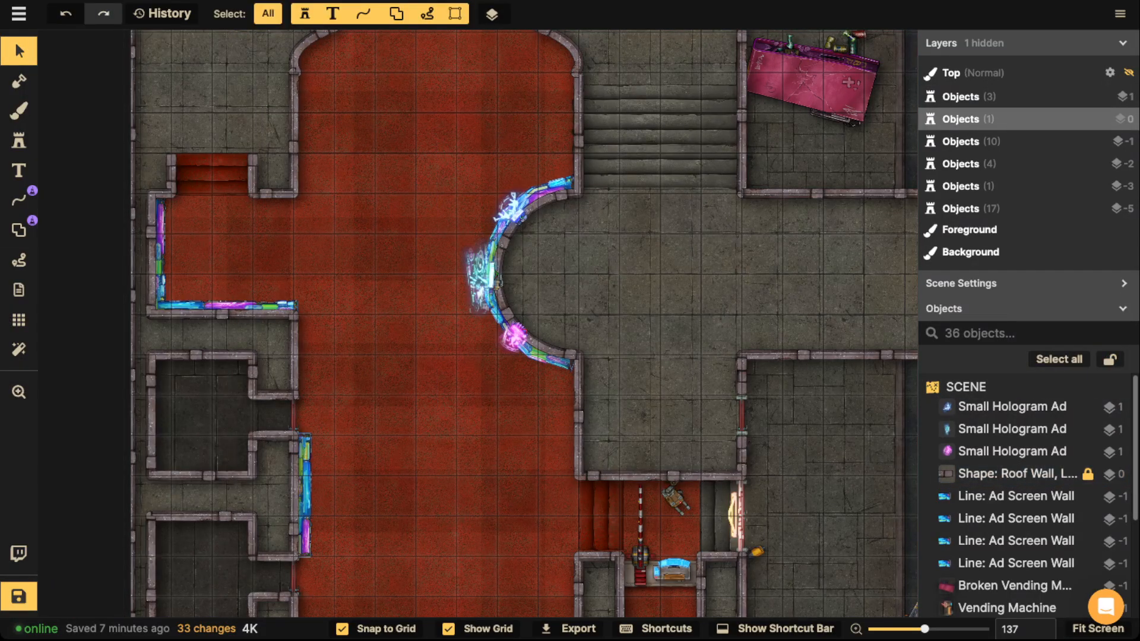
# Add a separate circle about six grid squares wide with the Ellipse tool, concentric with the curved wall.
pyautogui.click(19, 229)
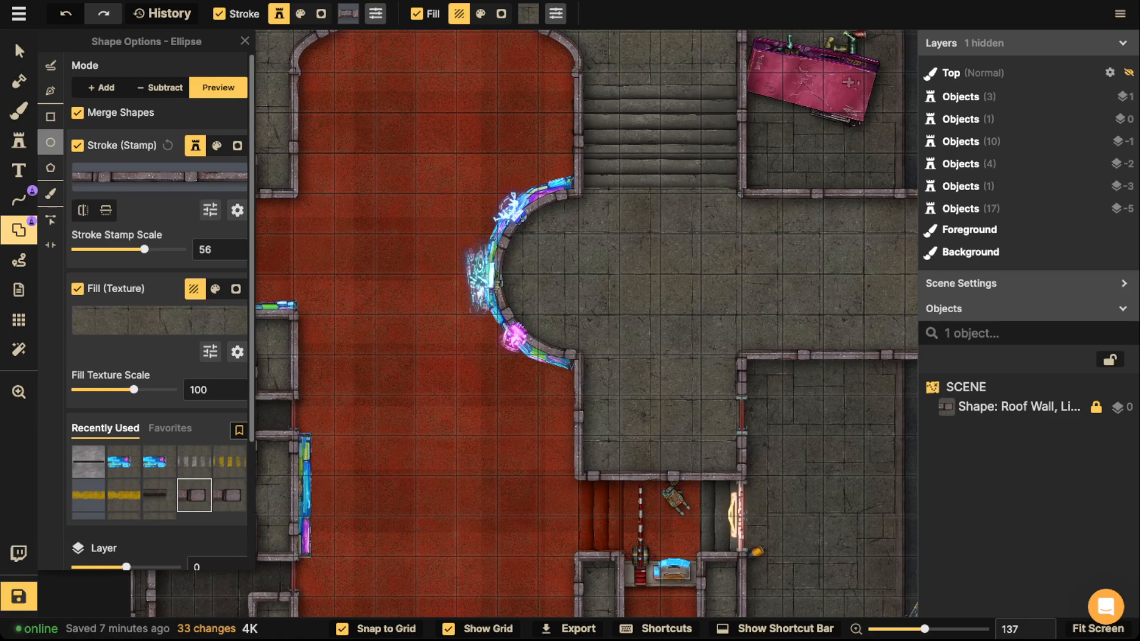
pyautogui.moveTo(436, 153); pyautogui.dragTo(681, 395)
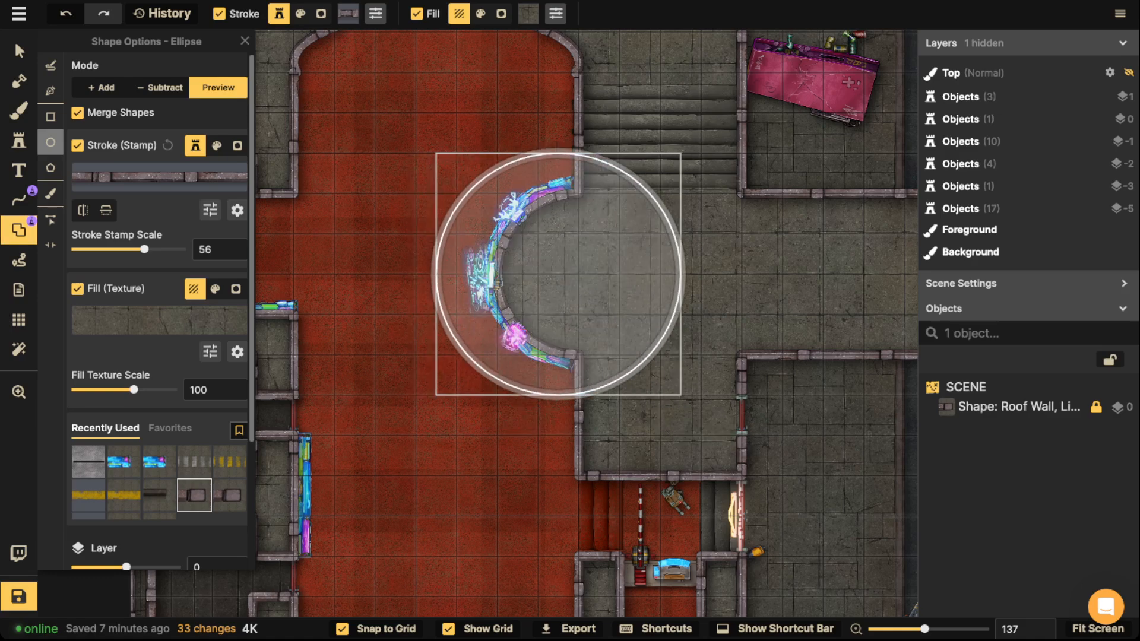
pyautogui.moveTo(558, 274); pyautogui.dragTo(579, 274)
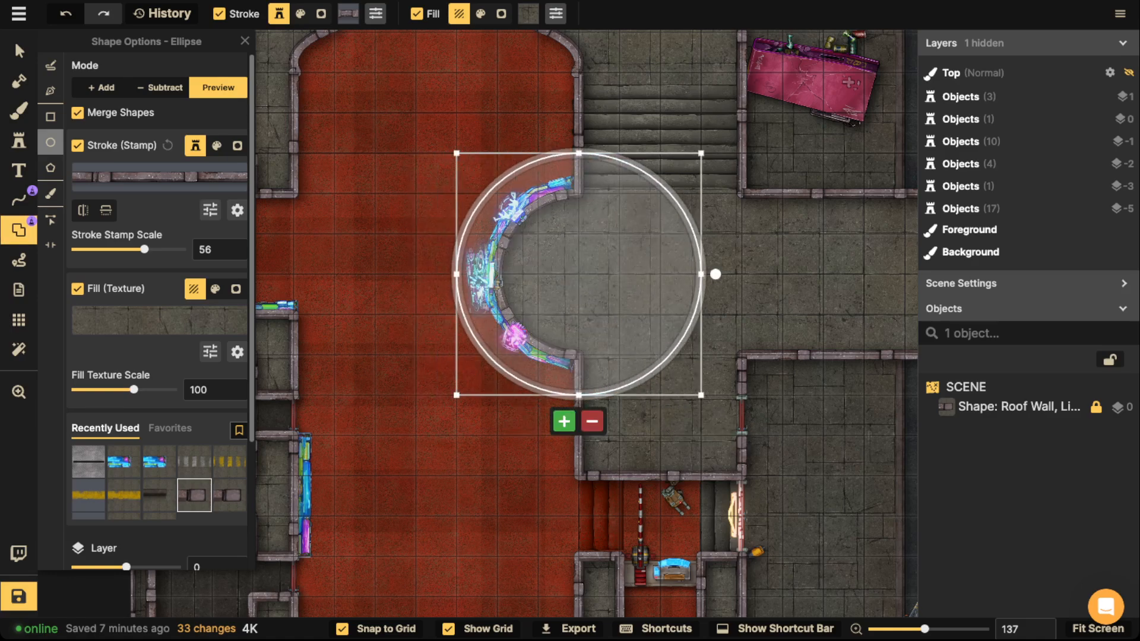
pyautogui.click(564, 421)
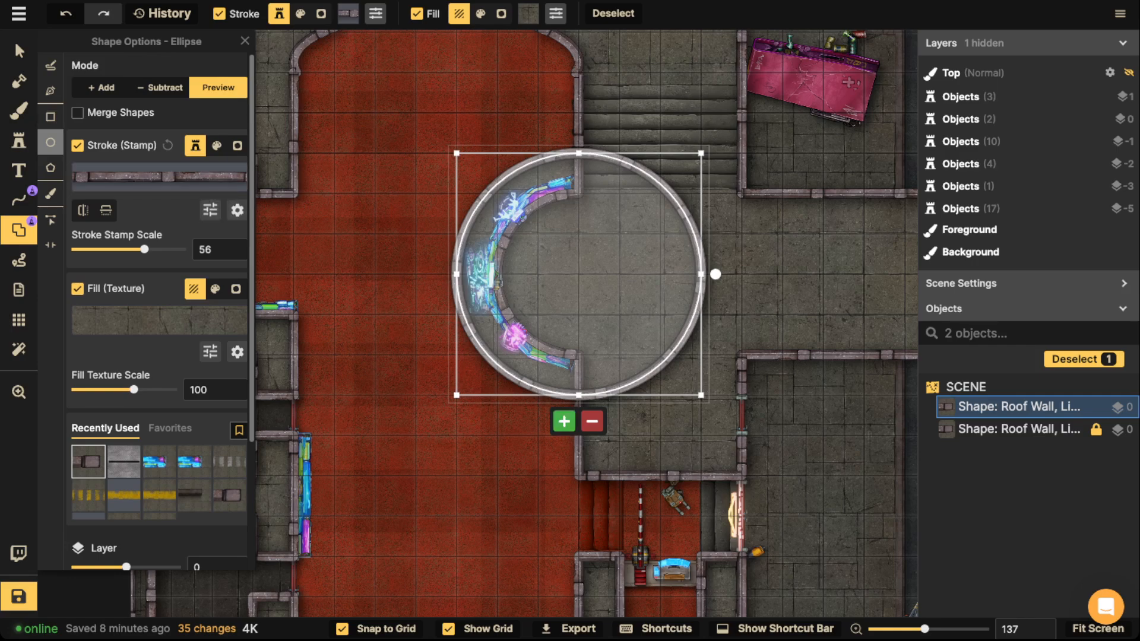
pyautogui.press('v')
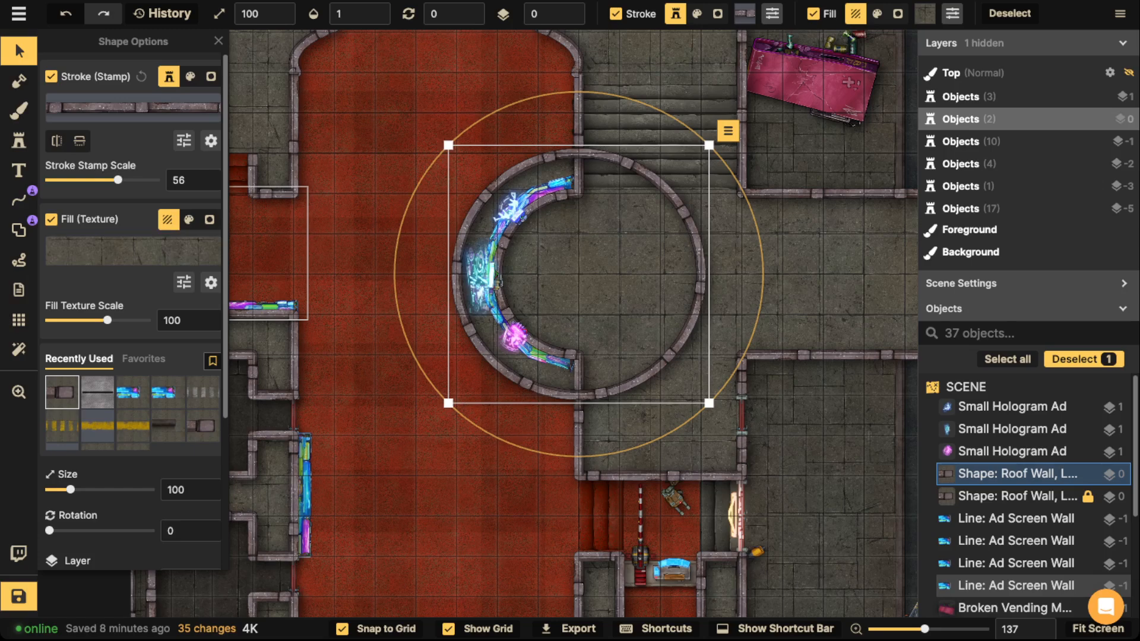
# Give the circle the recently used black stroke and light grey metal fill, with a fill texture scale of 45.53.
pyautogui.click(97, 393)
pyautogui.scroll(-1, 627, 233)
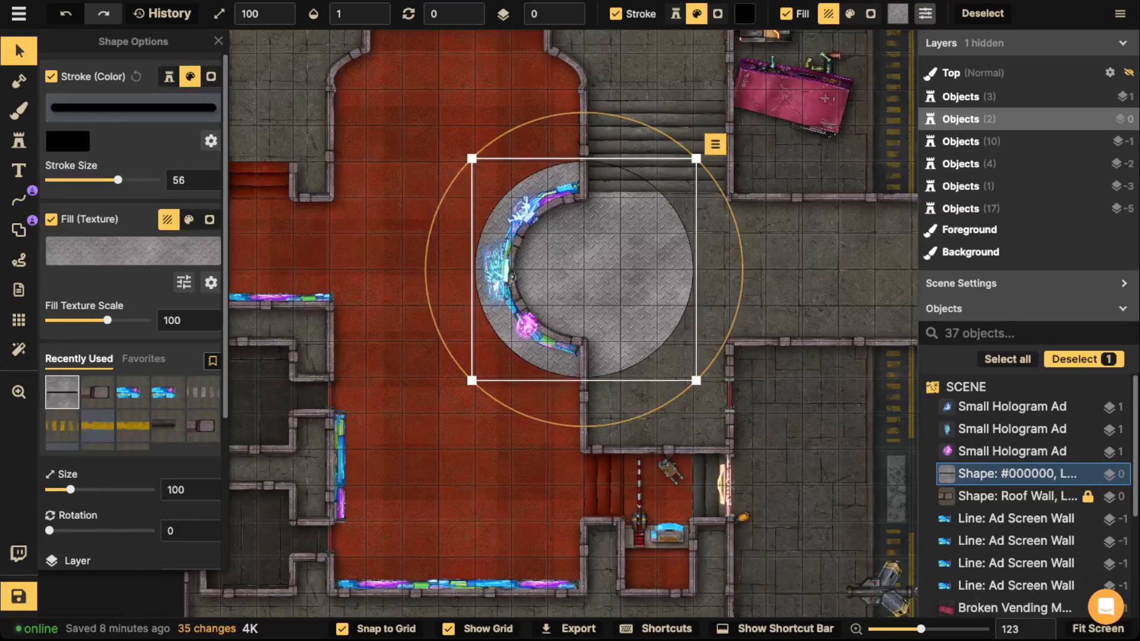
pyautogui.moveTo(108, 320); pyautogui.dragTo(91, 321)
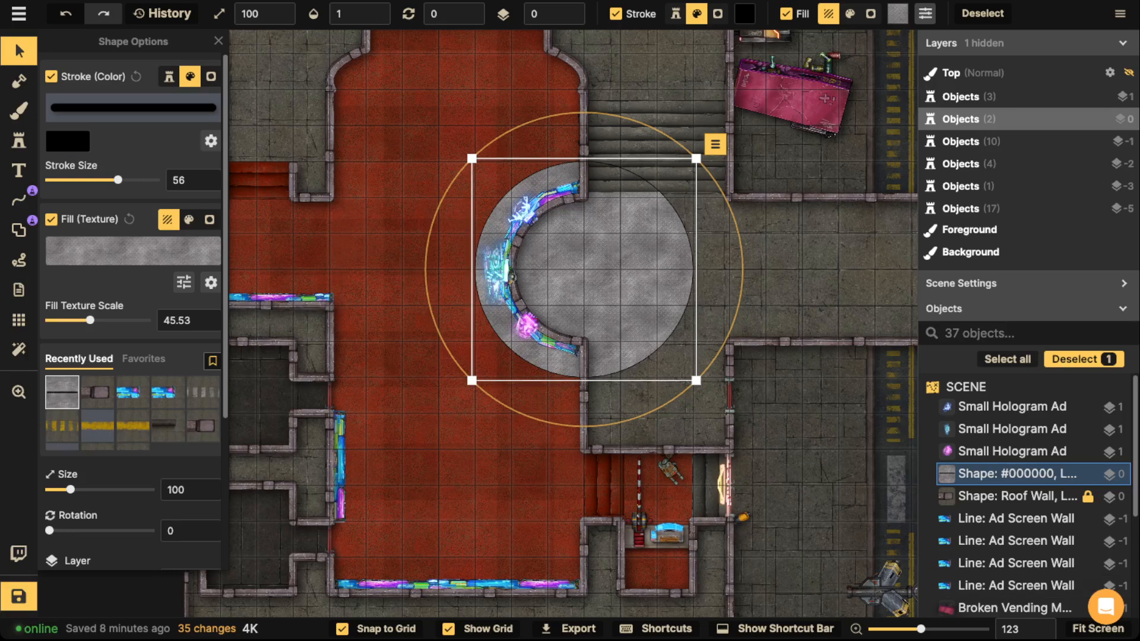
# Move the circle onto the open red floor and subtract a rectangle from it to remove its right half.
pyautogui.moveTo(605, 269); pyautogui.dragTo(460, 270)
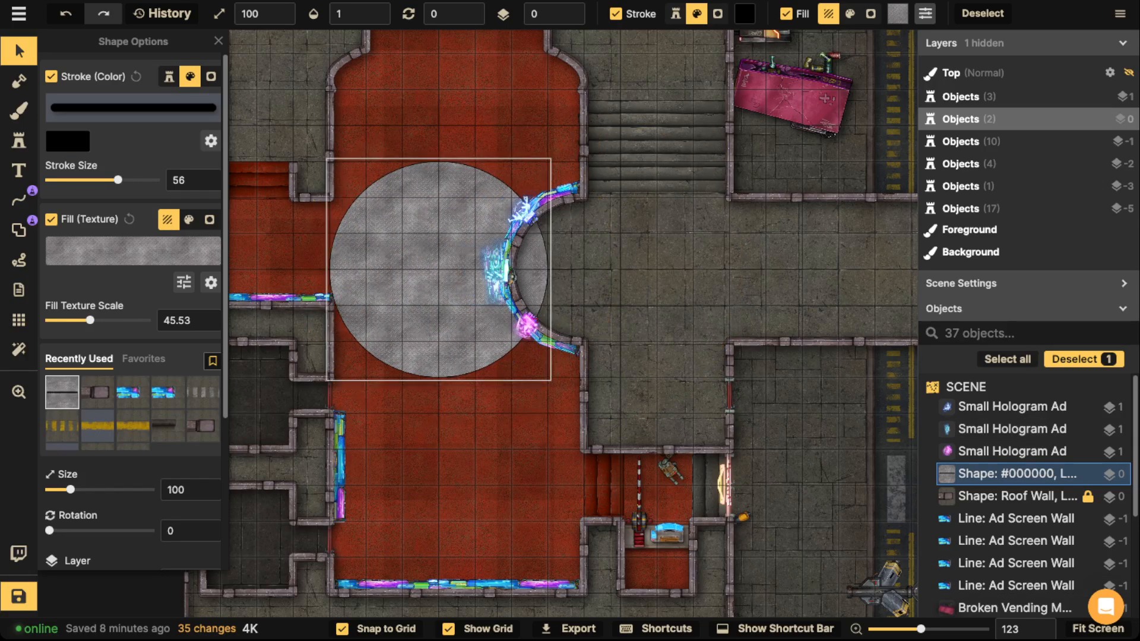
pyautogui.click(19, 141)
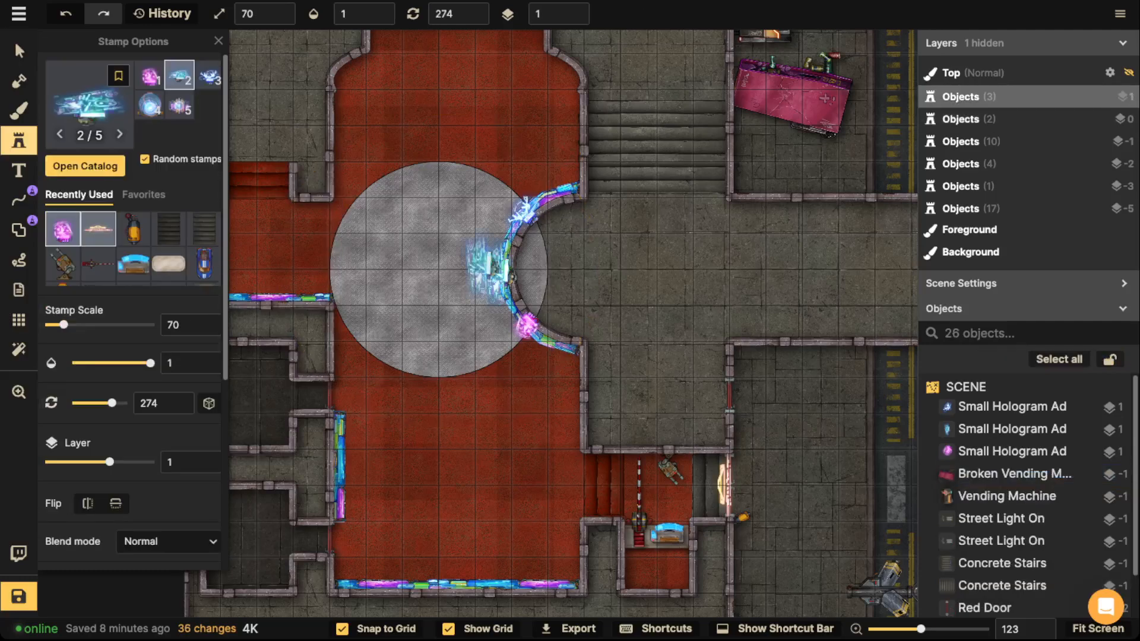
pyautogui.click(19, 230)
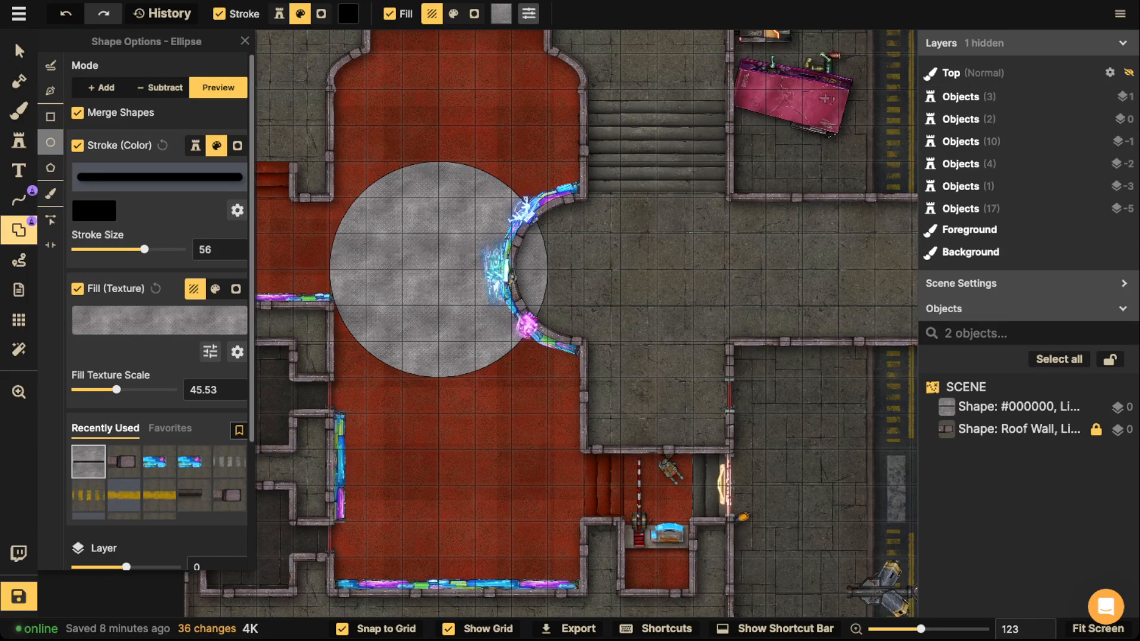
pyautogui.moveTo(438, 143)
pyautogui.mouseDown()
pyautogui.moveTo(530, 380)
pyautogui.moveTo(584, 395)
pyautogui.mouseUp()
pyautogui.click(50, 116)
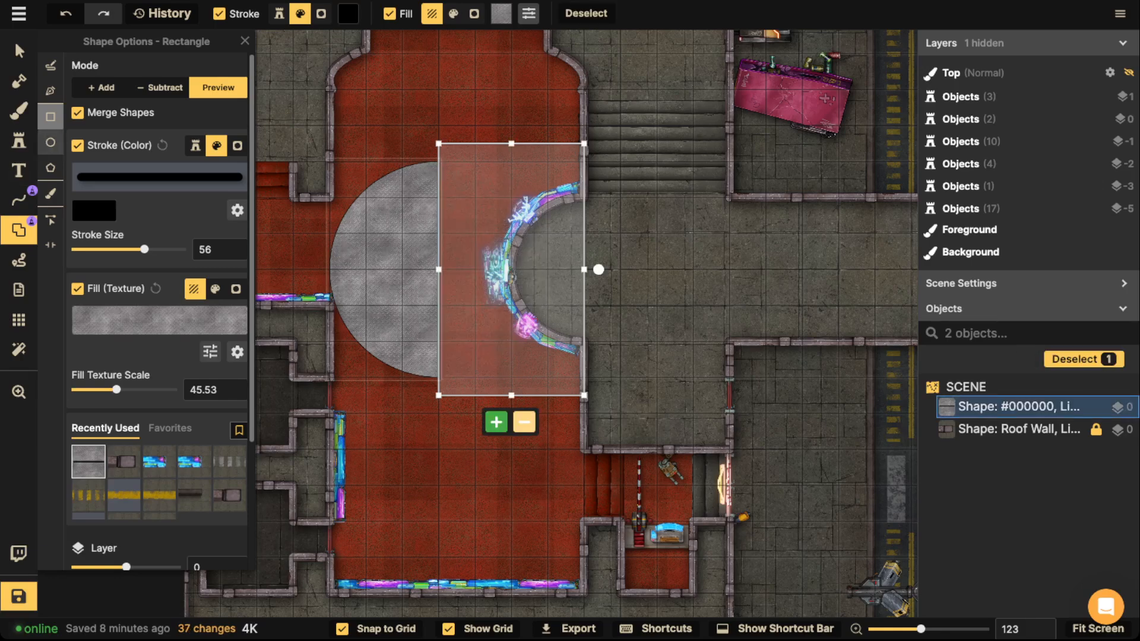
# Subtract a concentric circle about four grid squares wide from the half disc to form an arched bar counter.
pyautogui.click(50, 142)
pyautogui.moveTo(511, 144); pyautogui.dragTo(511, 254)
pyautogui.moveTo(512, 324); pyautogui.dragTo(438, 269)
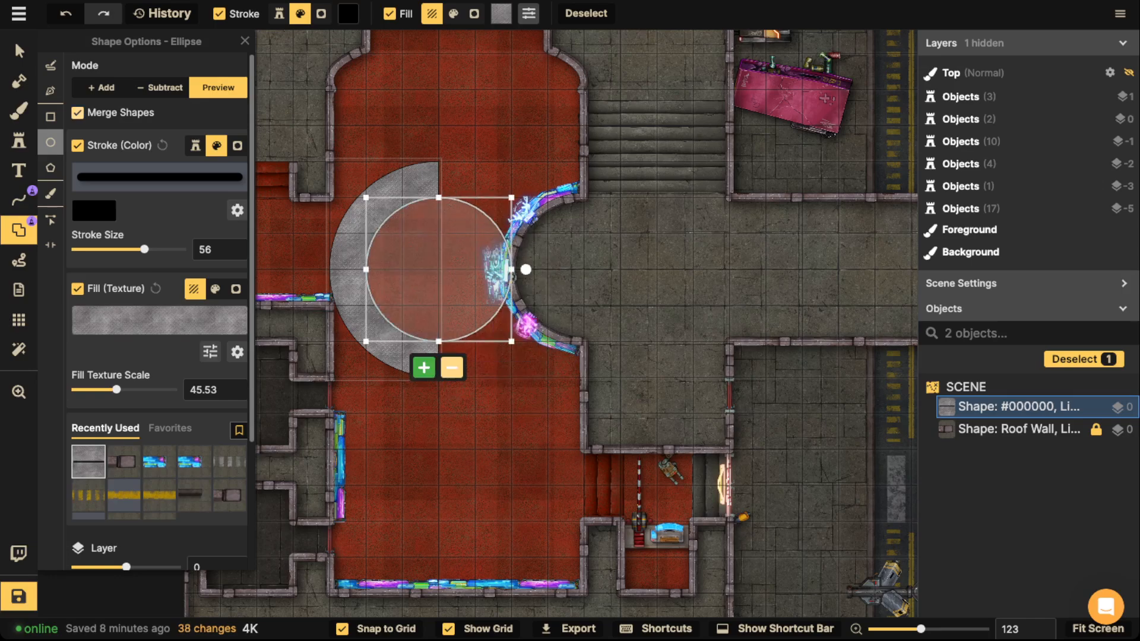
pyautogui.click(451, 367)
# Enlarge the arched counter to size 140 and fit it around the curved wall with its ends against the straight wall.
pyautogui.press(']')
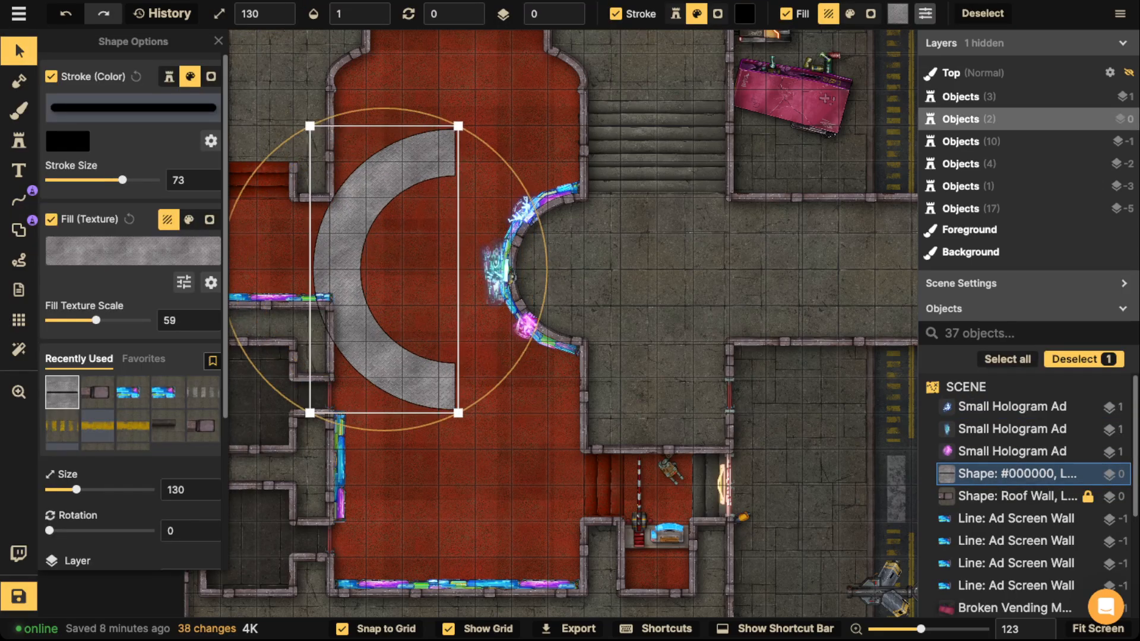
pyautogui.moveTo(344, 270); pyautogui.dragTo(472, 270)
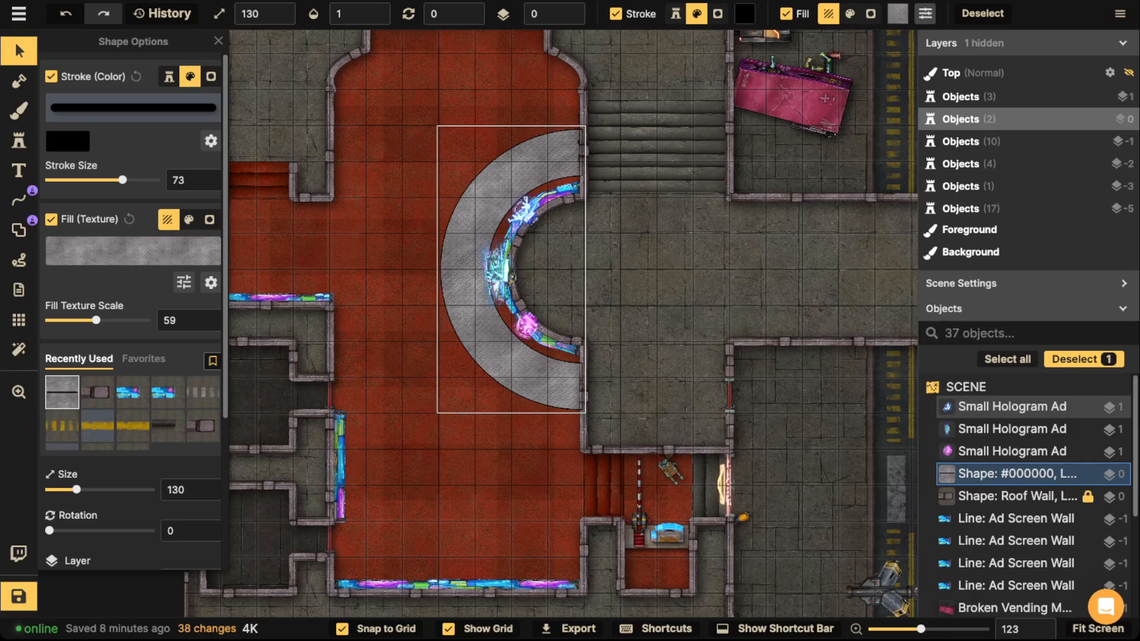
pyautogui.press('Left')
pyautogui.press('Left')
pyautogui.press('Left')
pyautogui.press('Left')
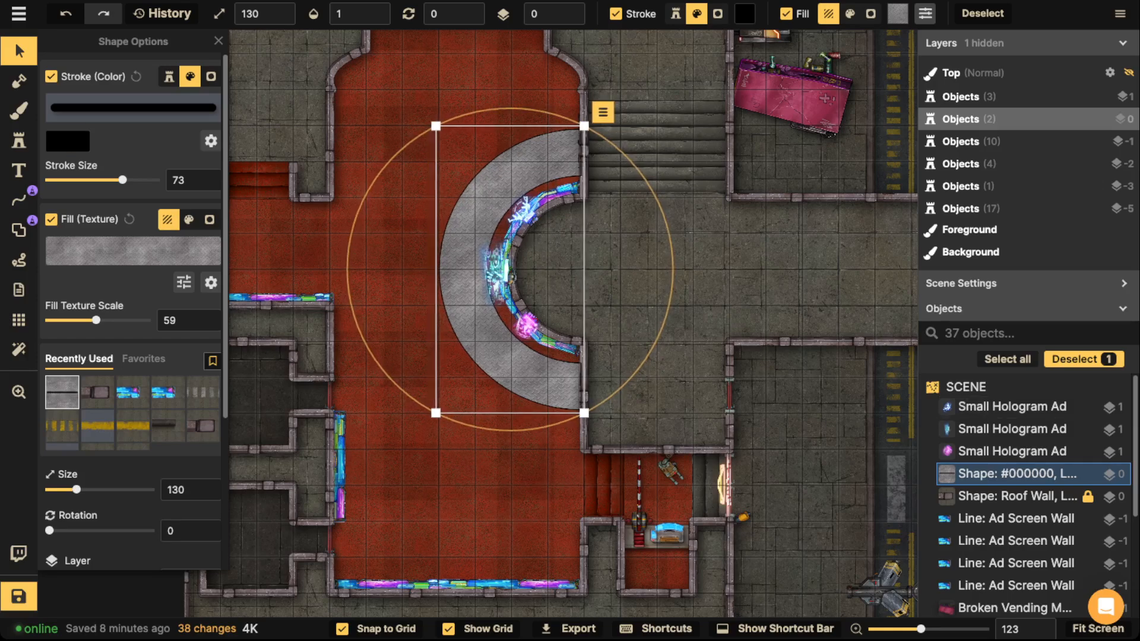
pyautogui.press('Right')
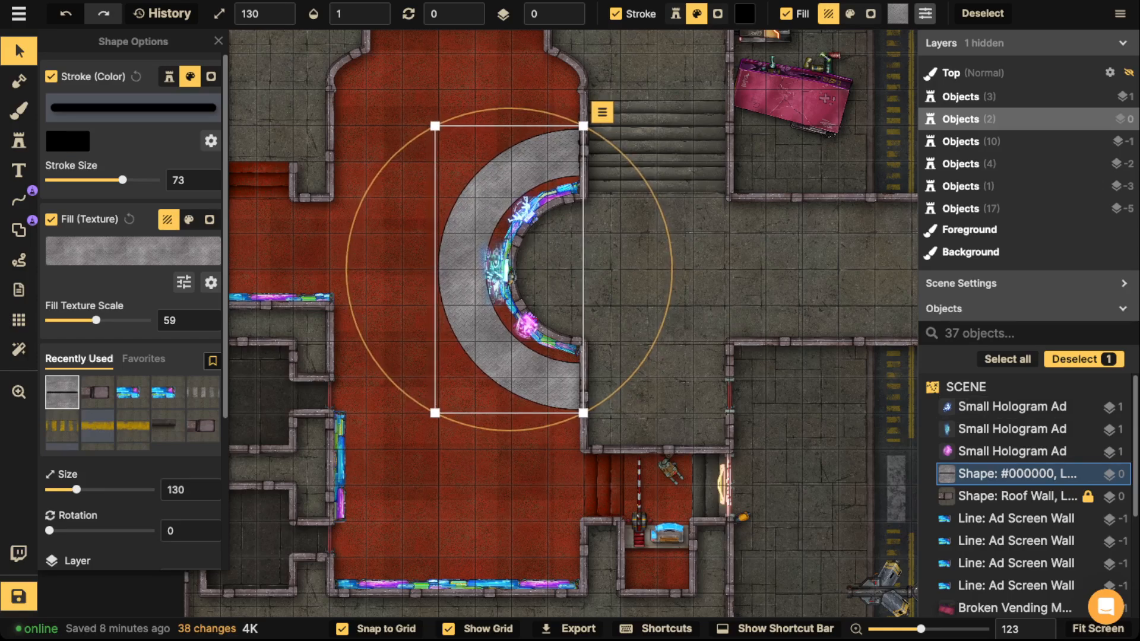
pyautogui.press(']')
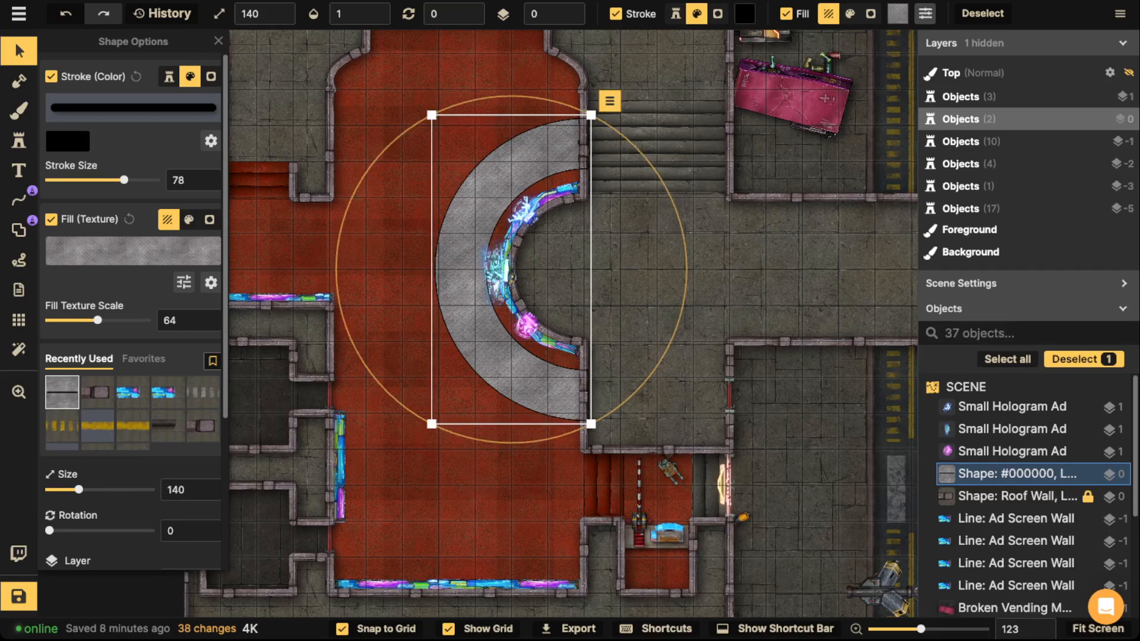
pyautogui.press('Escape')
pyautogui.scroll(-1, 368, 178)
pyautogui.scroll(3, 475, 300)
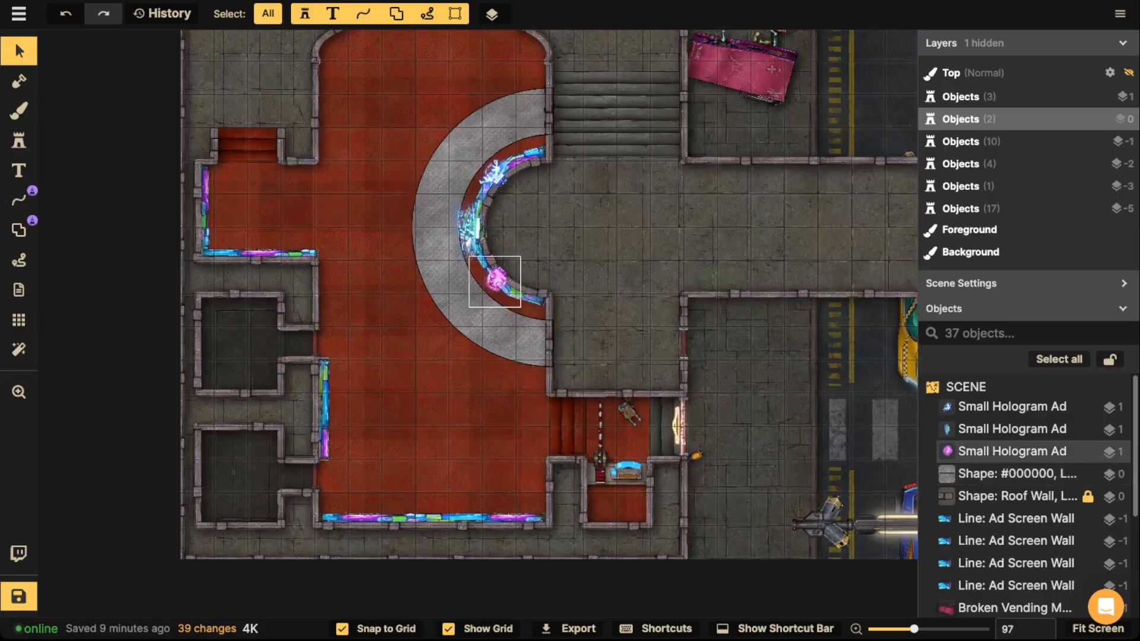
# Search the Sci-Fi Battlemaps stamp catalog for "robot" and choose the Robo Buttler stamp.
pyautogui.click(18, 140)
pyautogui.click(87, 163)
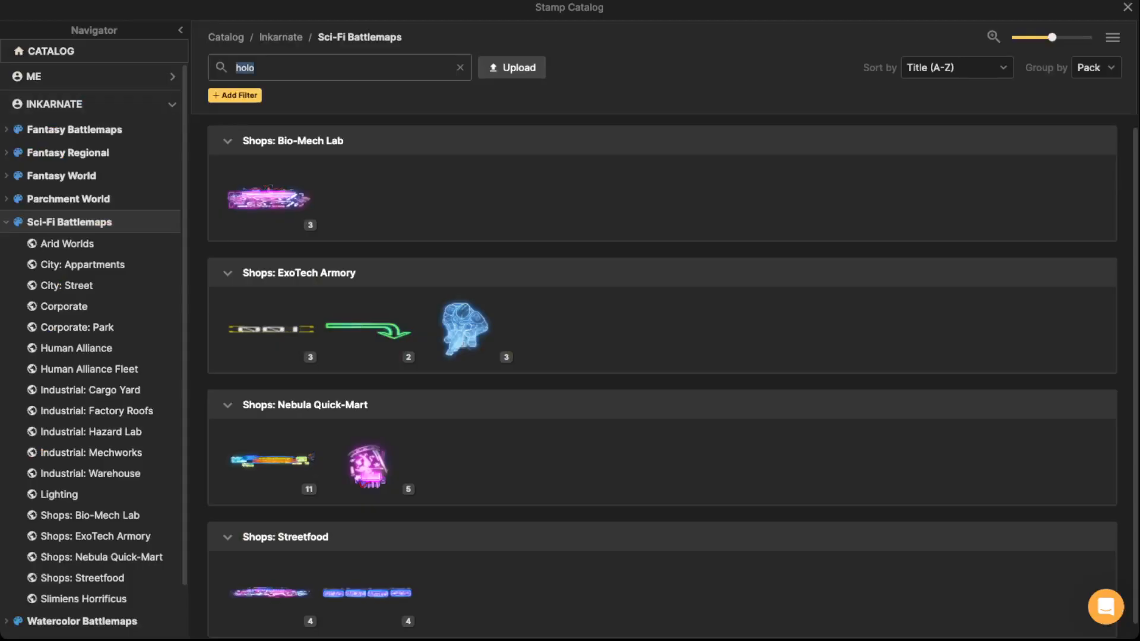
pyautogui.write('robot')
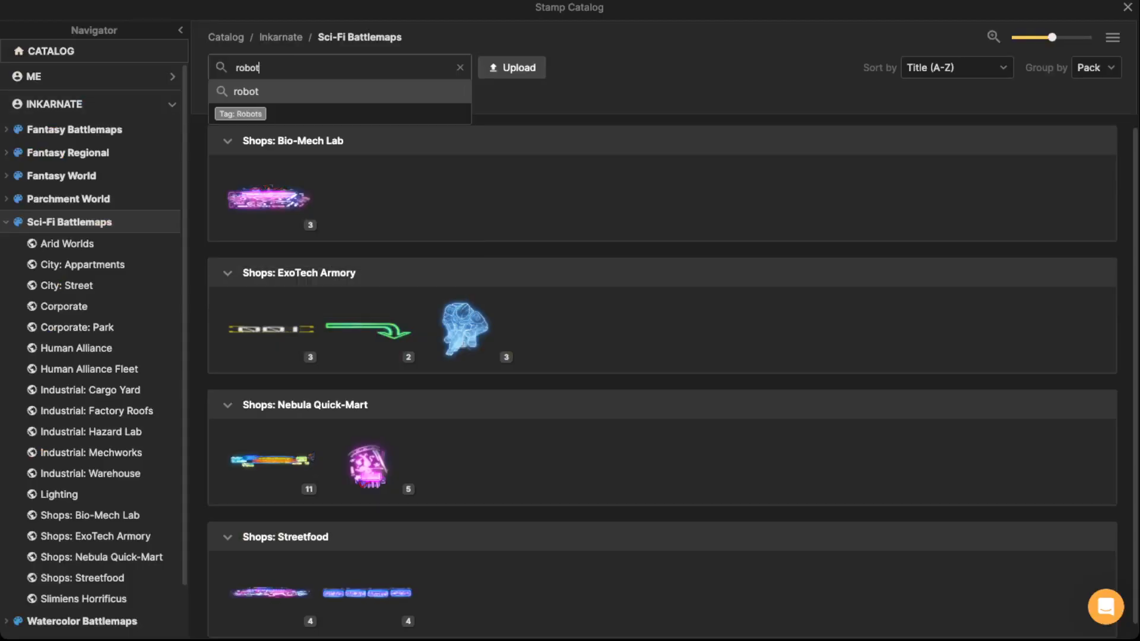
pyautogui.press('Return')
pyautogui.click(270, 196)
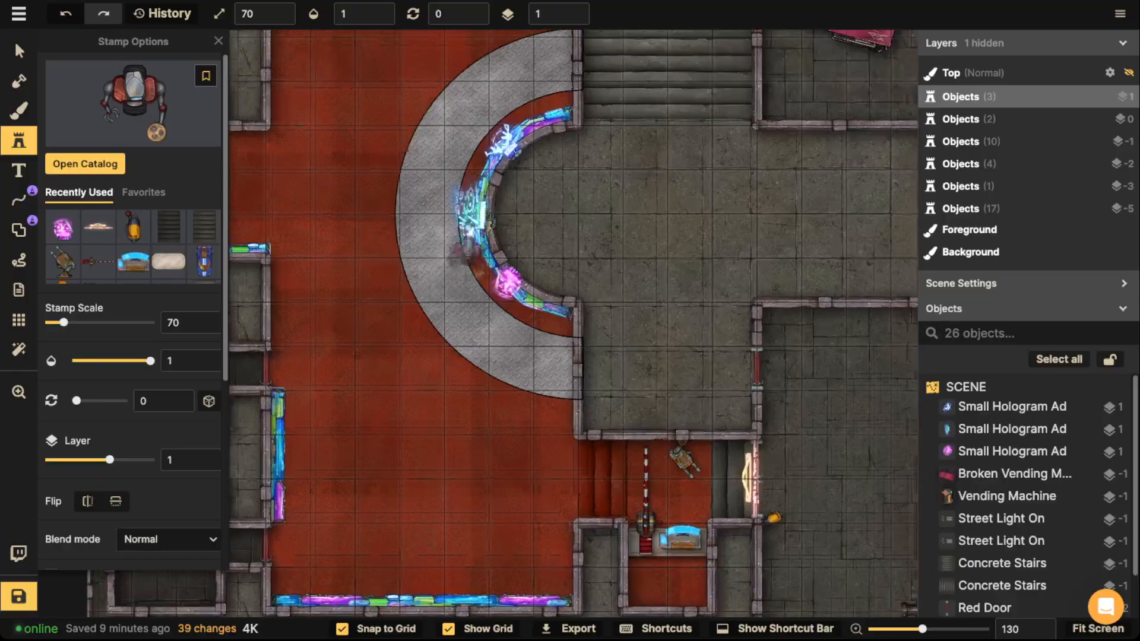
# Place a Robo Buttler at scale 90 and move it to the lower end of the curved counter.
pyautogui.scroll(4, 488, 330)
pyautogui.hscroll(-5, 483, 387)
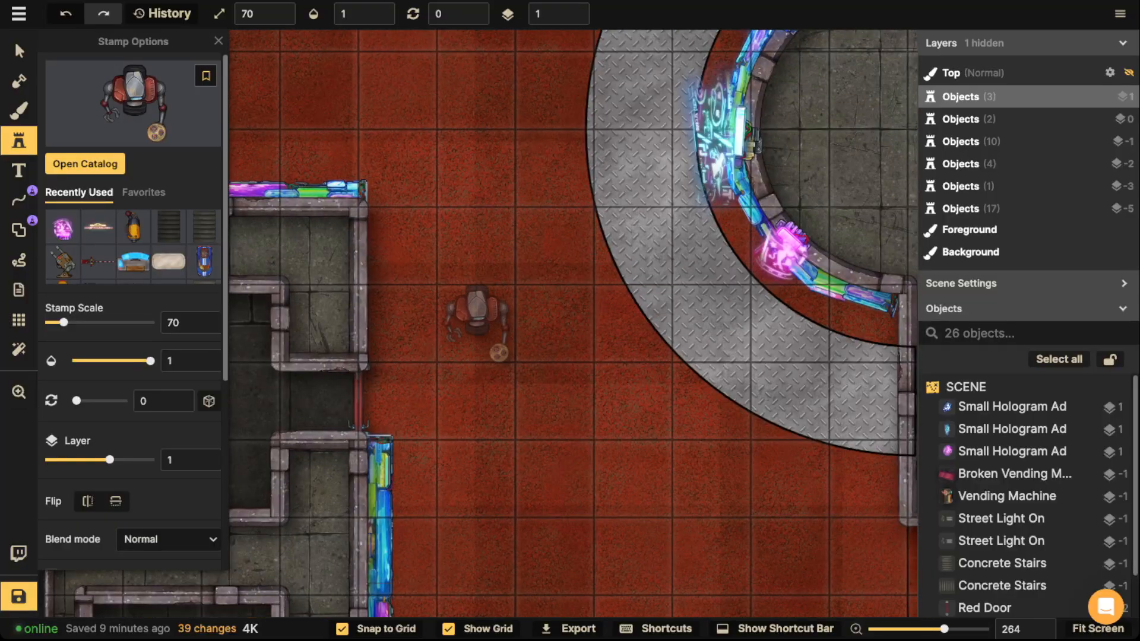
pyautogui.scroll(2, 476, 318)
pyautogui.click(476, 323)
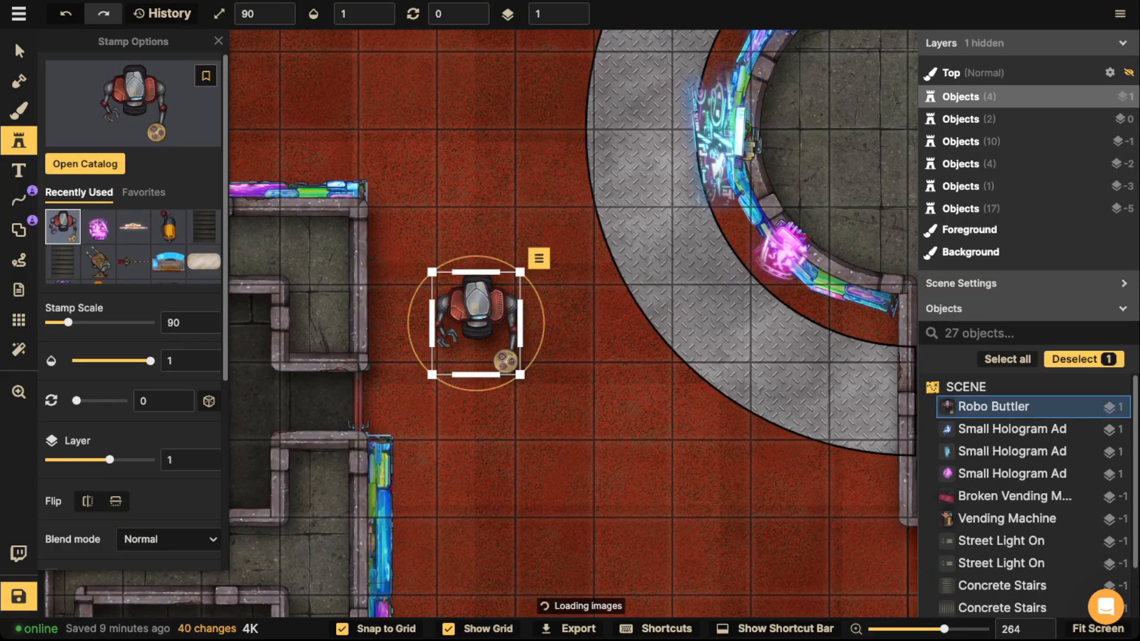
pyautogui.press('v')
pyautogui.moveTo(520, 272); pyautogui.dragTo(540, 254)
pyautogui.moveTo(472, 309); pyautogui.dragTo(828, 324)
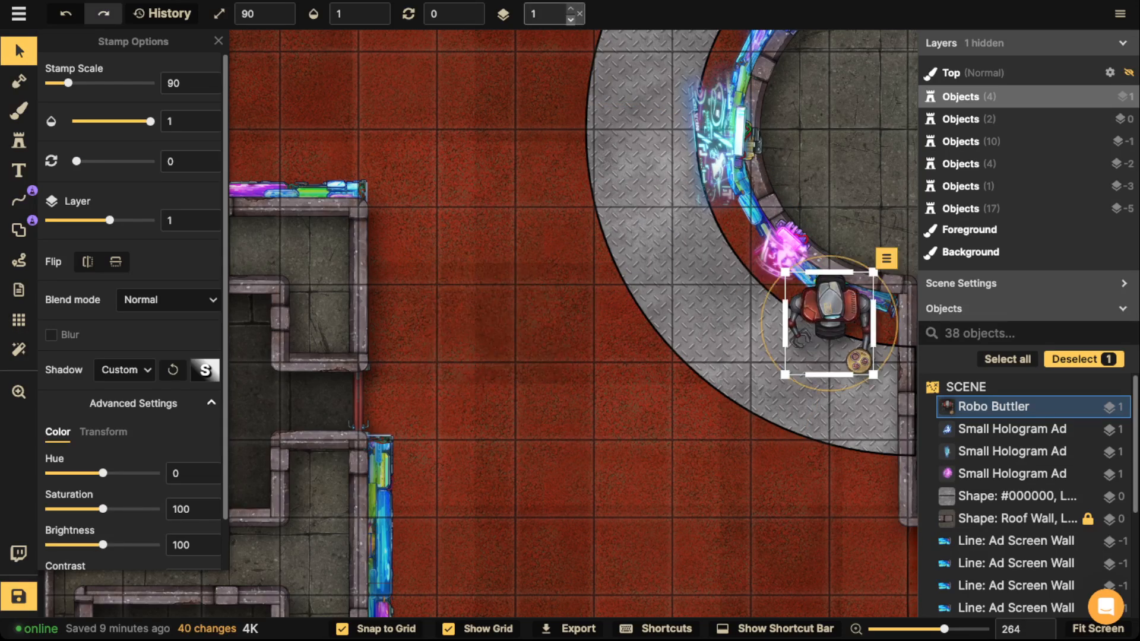
# Set the Robo Buttler's layer to -2 and its rotation to 30.
pyautogui.press('Down')
pyautogui.press('Down')
pyautogui.press('Down')
pyautogui.press('r')
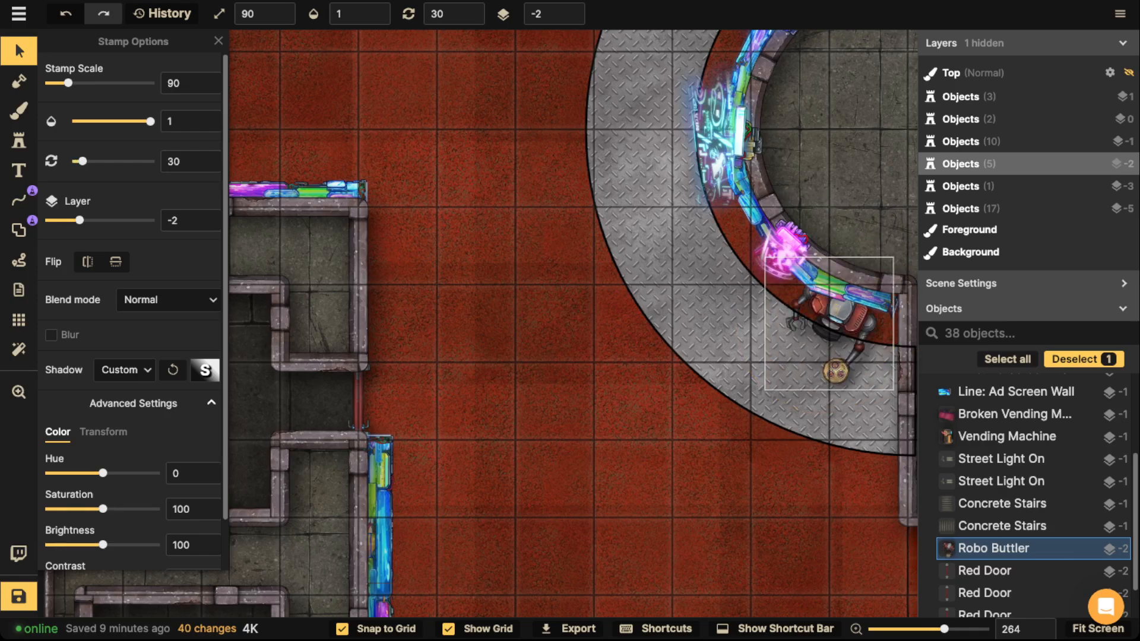
# Lower the curved counter shape to layer -2, beneath the robot.
pyautogui.click(772, 386)
pyautogui.press('Down')
pyautogui.press('Down')
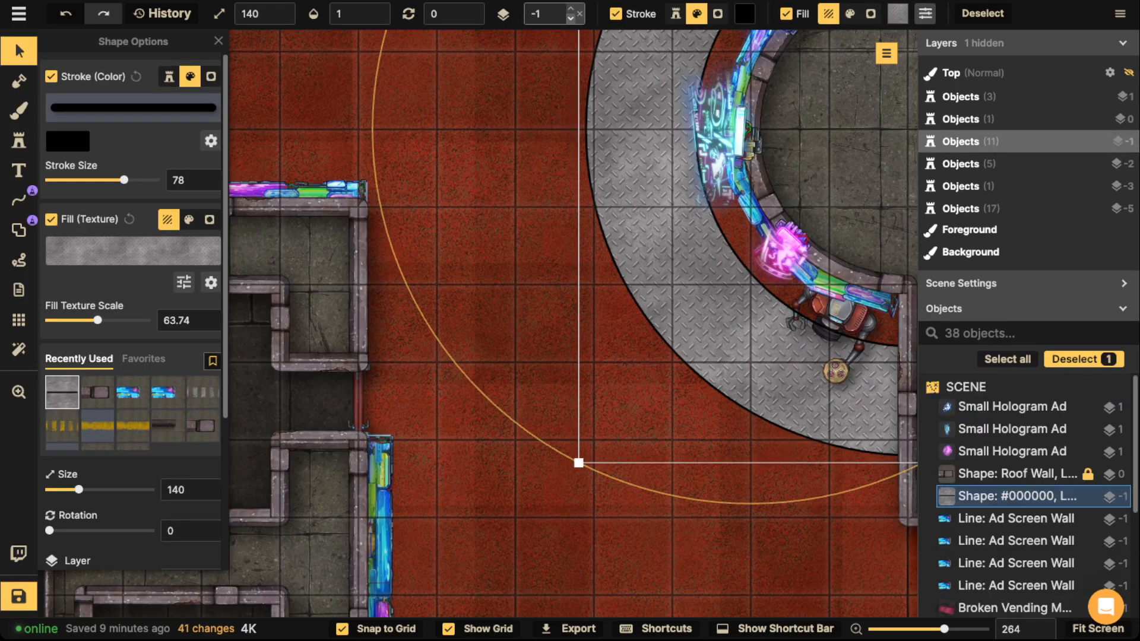
# Turn off grid snapping and fine-position the Robo Buttler in the gap between the curved wall and the counter.
pyautogui.click(993, 526)
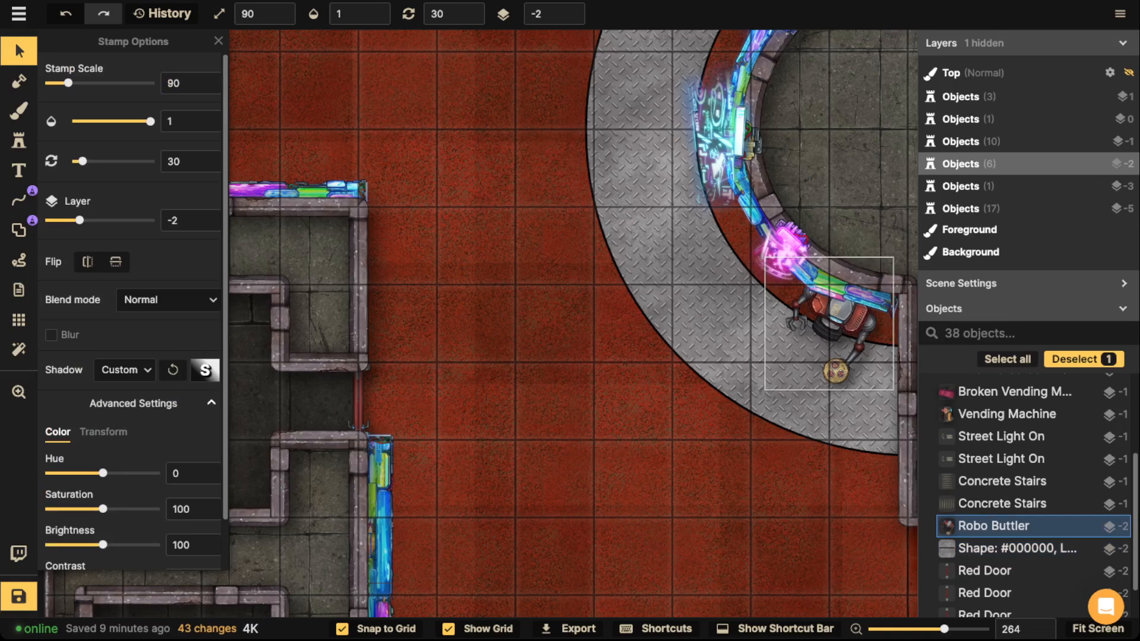
pyautogui.moveTo(825, 285); pyautogui.dragTo(825, 324)
pyautogui.scroll(-2, 822, 325)
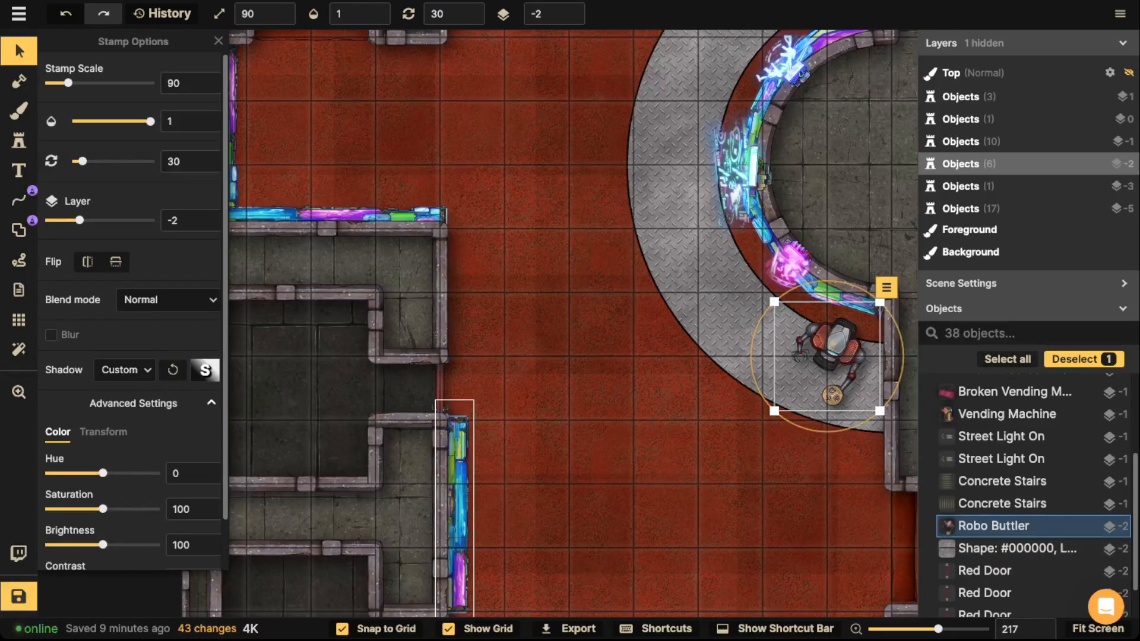
pyautogui.click(342, 629)
pyautogui.moveTo(579, 356); pyautogui.dragTo(571, 332)
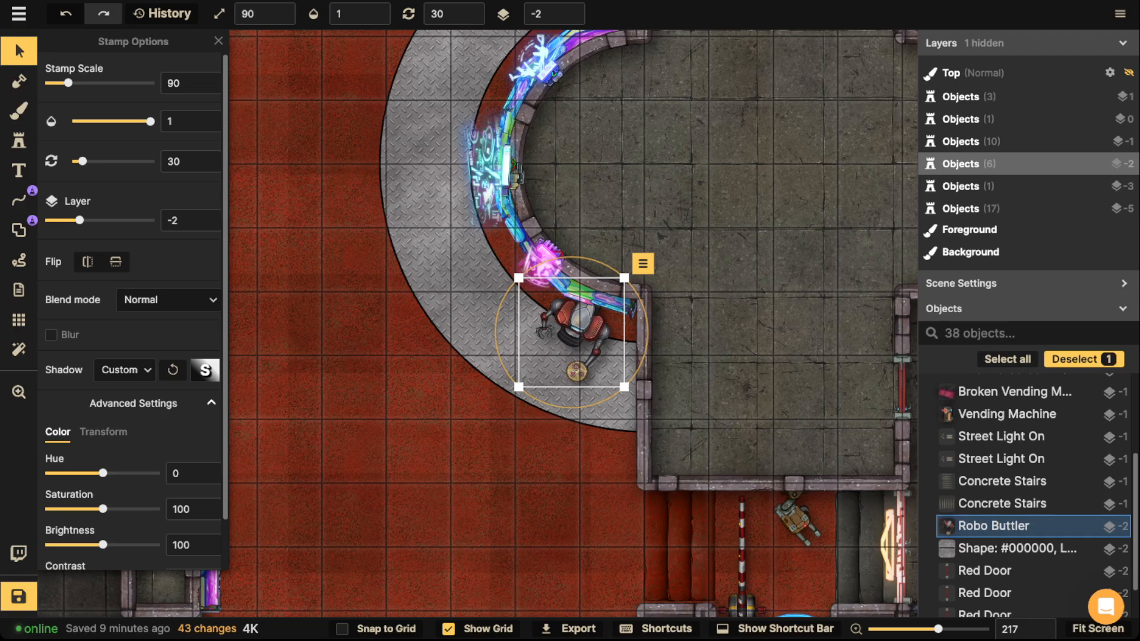
# Duplicate the Robo Buttler behind the counter's upper part, flip the copy vertically and rotate it to about 300 degrees.
pyautogui.hotkey('ctrl', 'c')
pyautogui.hotkey('ctrl', 'v')
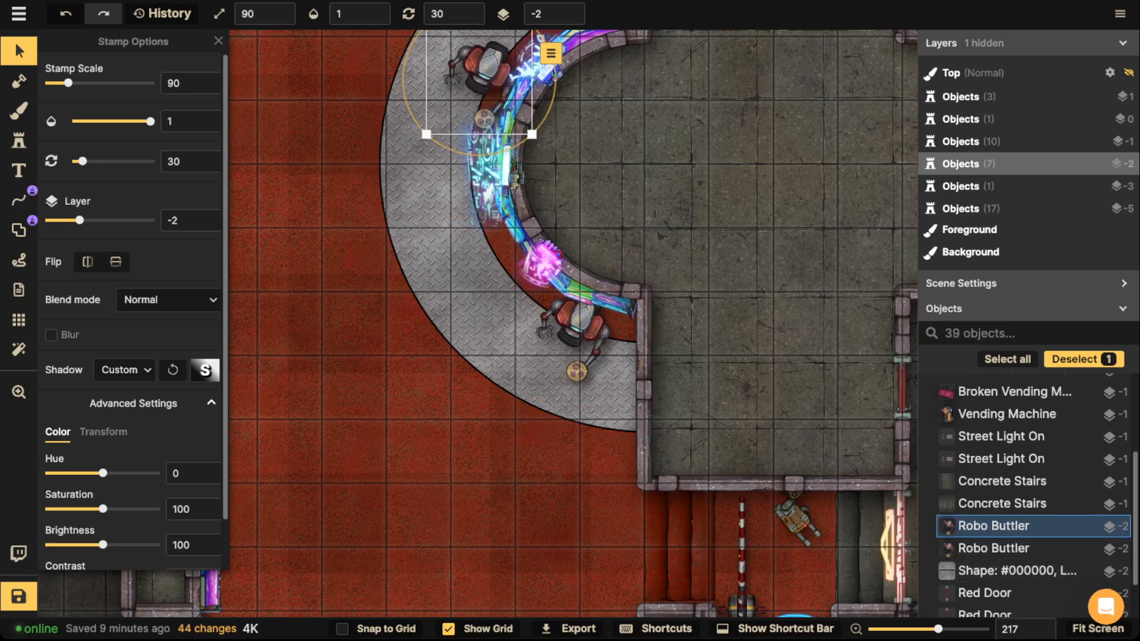
pyautogui.press('h')
pyautogui.press('v')
pyautogui.press('r')
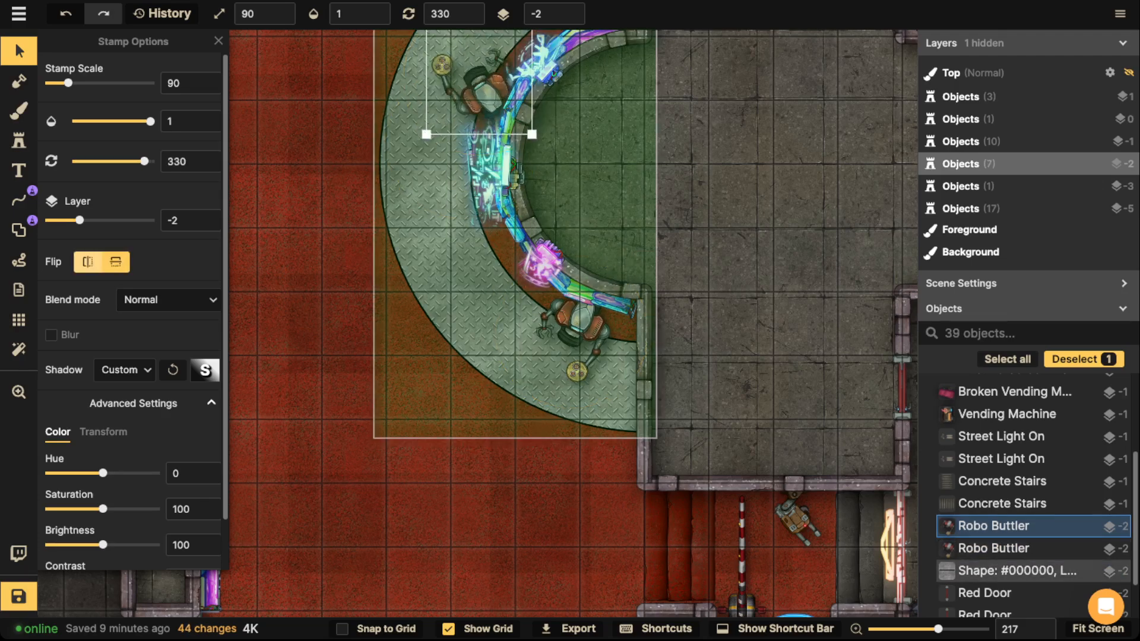
pyautogui.press('h')
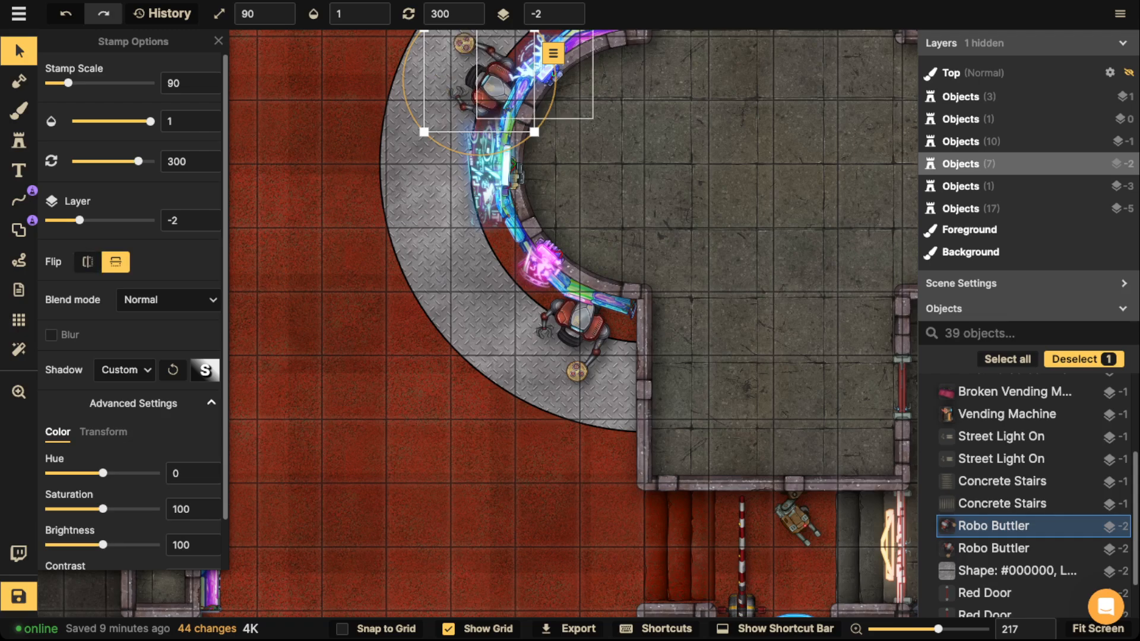
pyautogui.moveTo(559, 53); pyautogui.dragTo(554, 44)
pyautogui.press('Escape')
pyautogui.scroll(-2, 445, 78)
pyautogui.click(1017, 571)
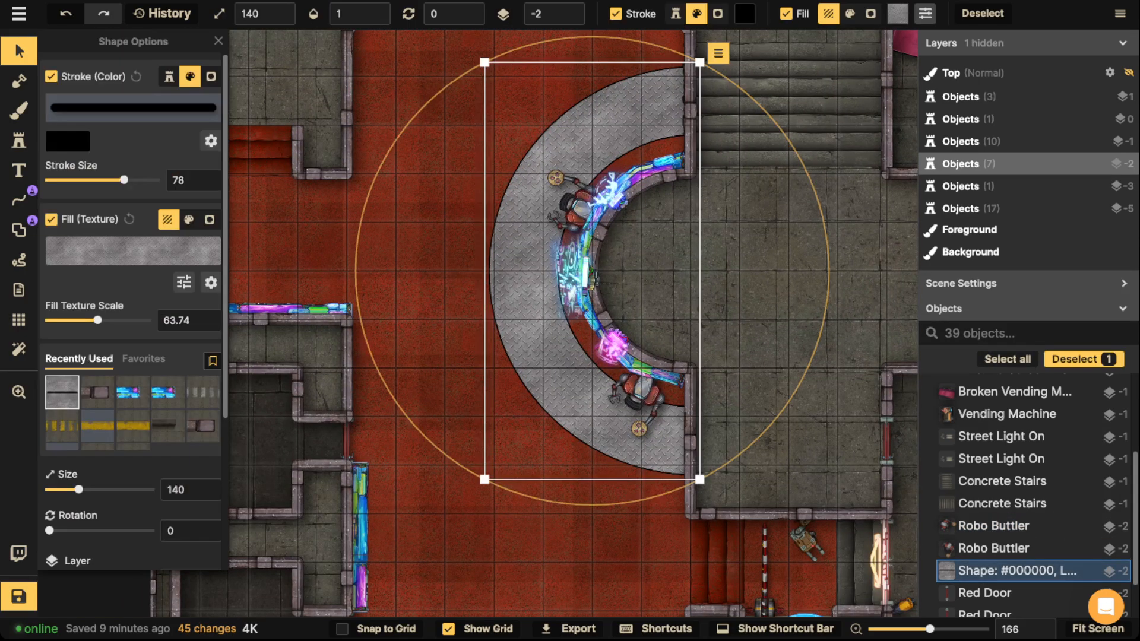
pyautogui.click(993, 525)
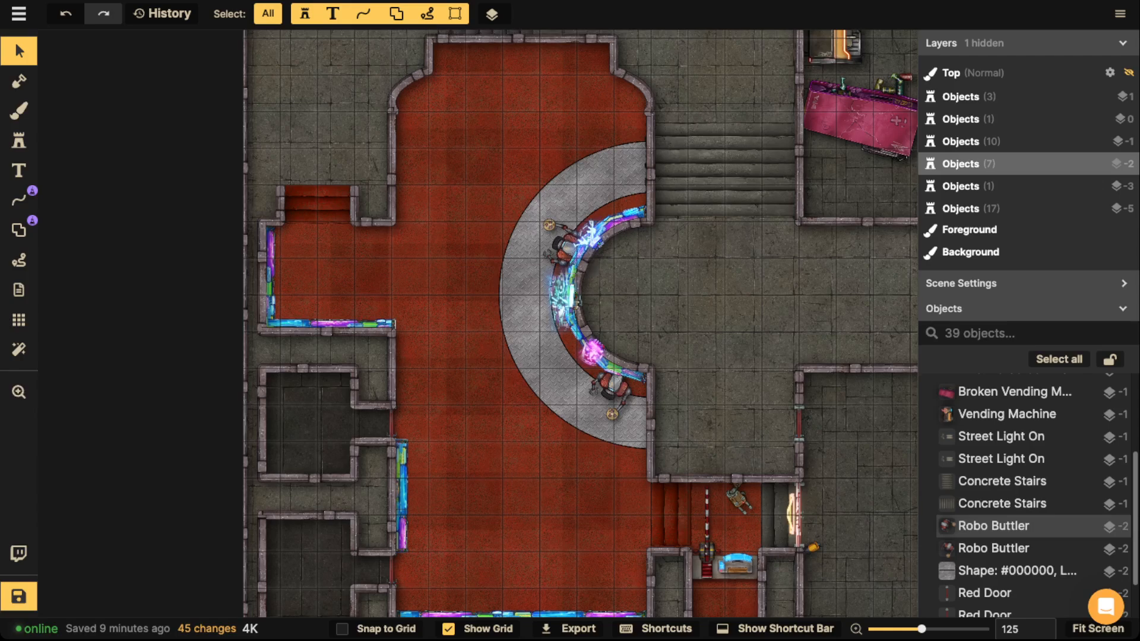
# Search the Sci-Fi Battlemaps stamp catalog for "stool".
pyautogui.press('s')
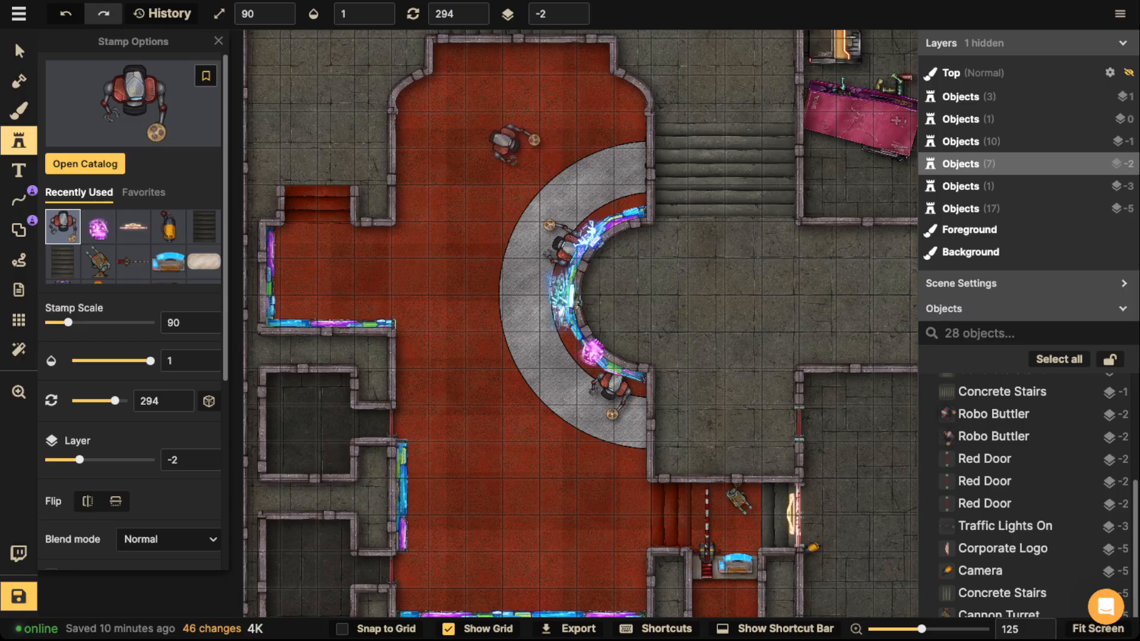
pyautogui.scroll(3, 511, 151)
pyautogui.scroll(5, 511, 152)
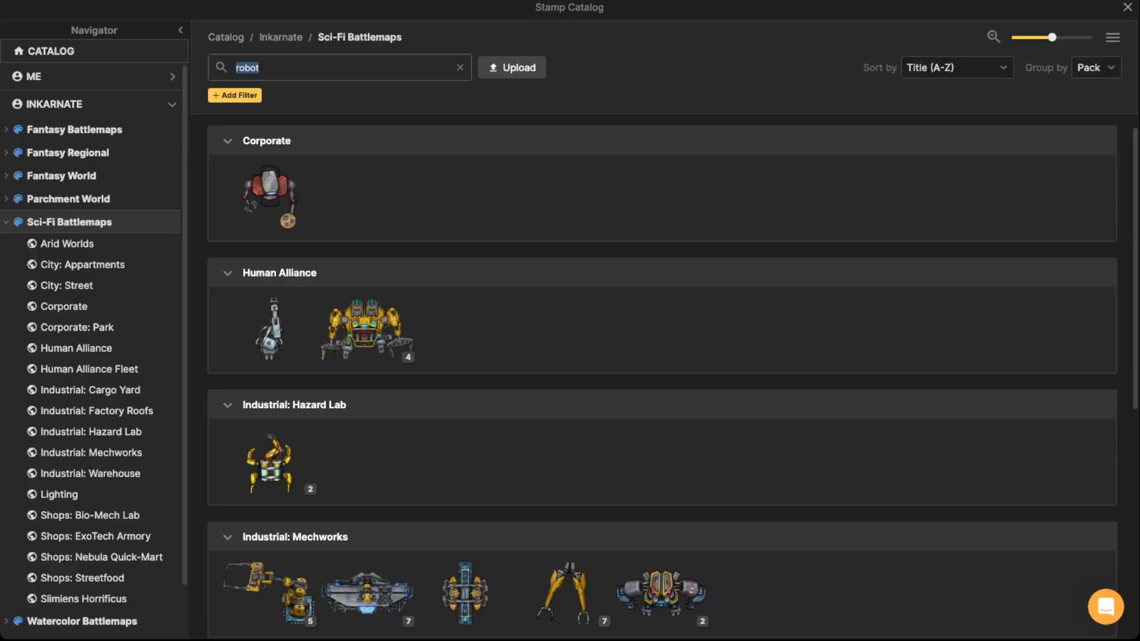
pyautogui.write('stool')
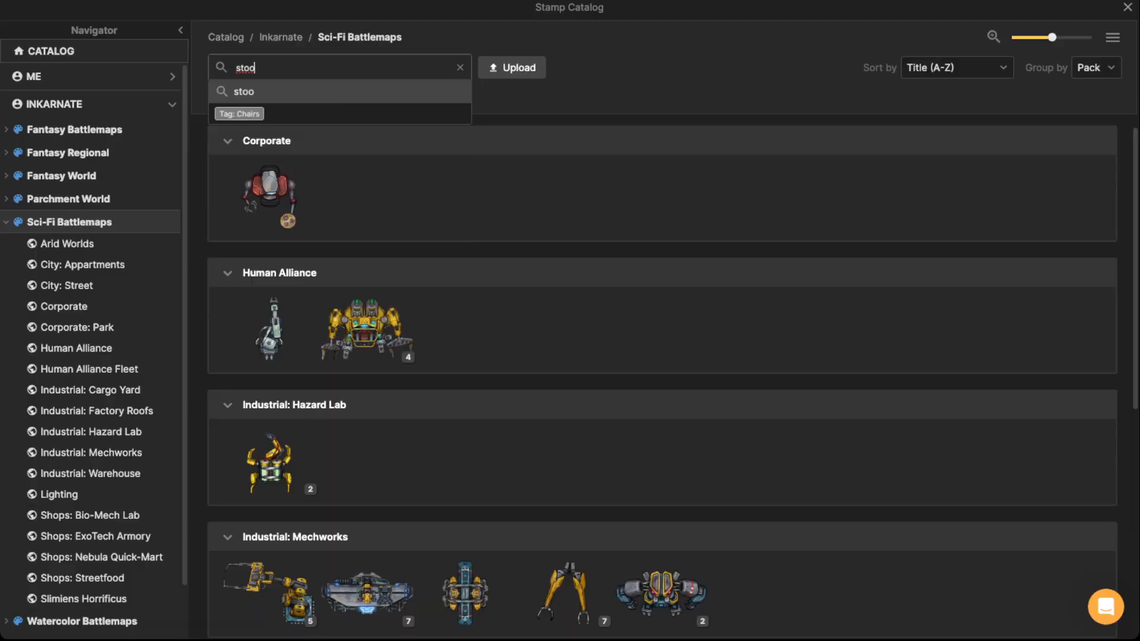
pyautogui.press('Return')
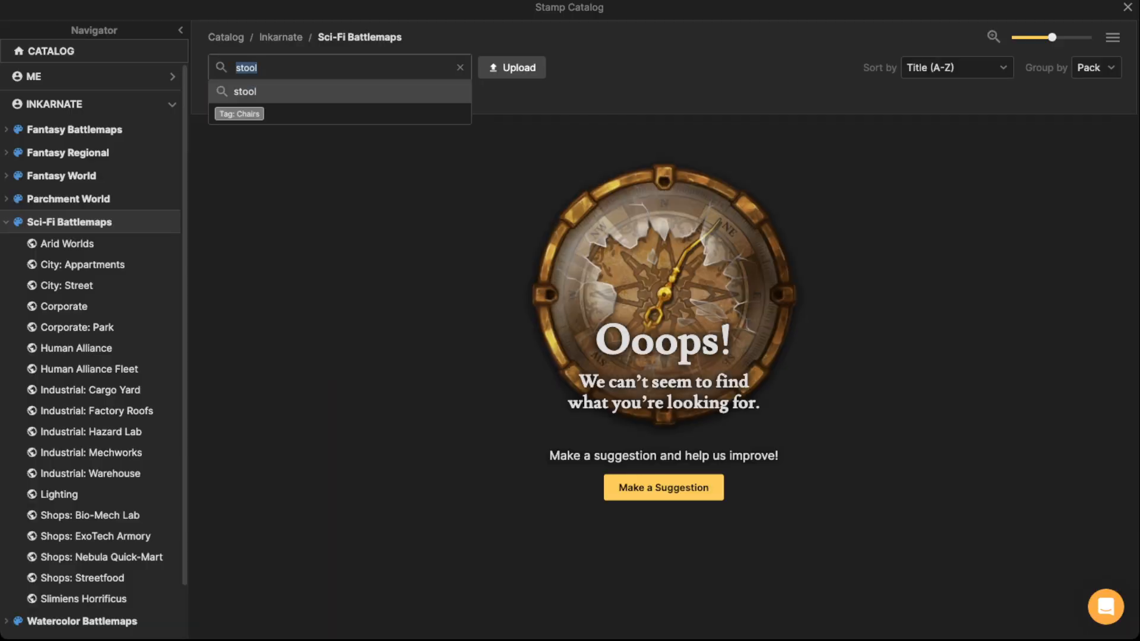
# Search the stamp catalog for "table" and expand all grouped assets in the results.
pyautogui.write('table')
pyautogui.press('Return')
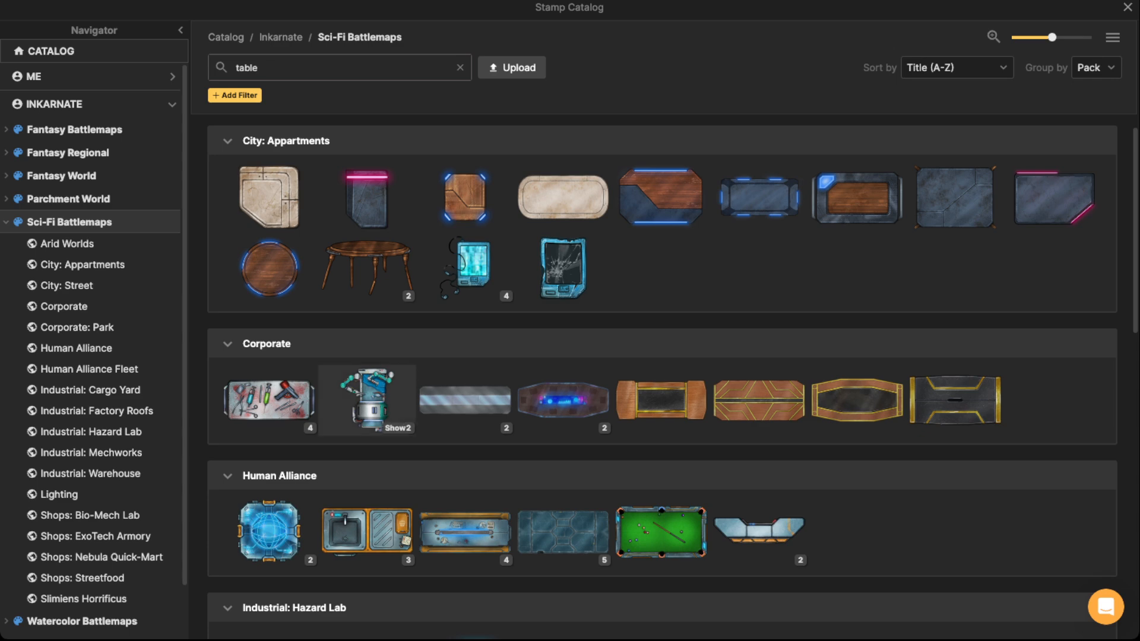
pyautogui.scroll(-10, 368, 403)
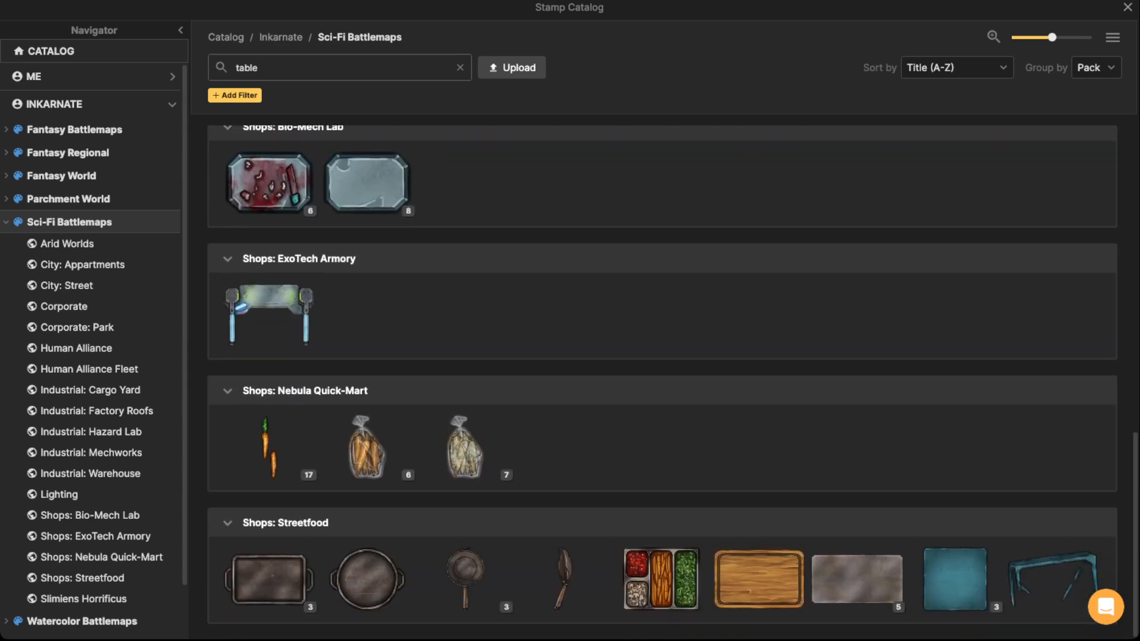
pyautogui.scroll(10, 661, 380)
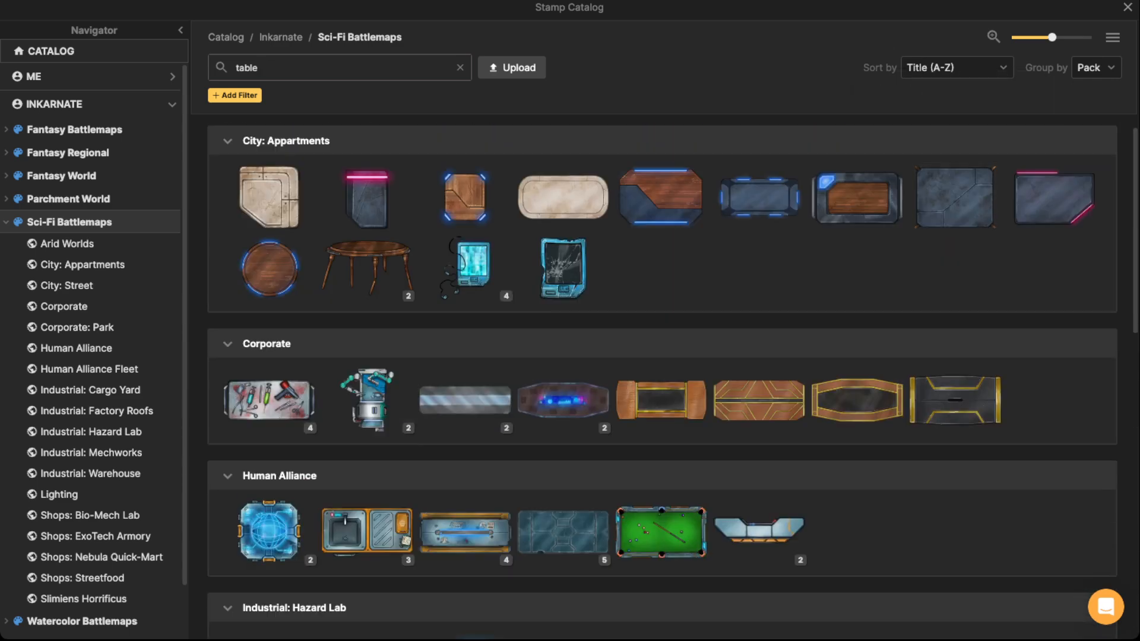
pyautogui.click(1113, 38)
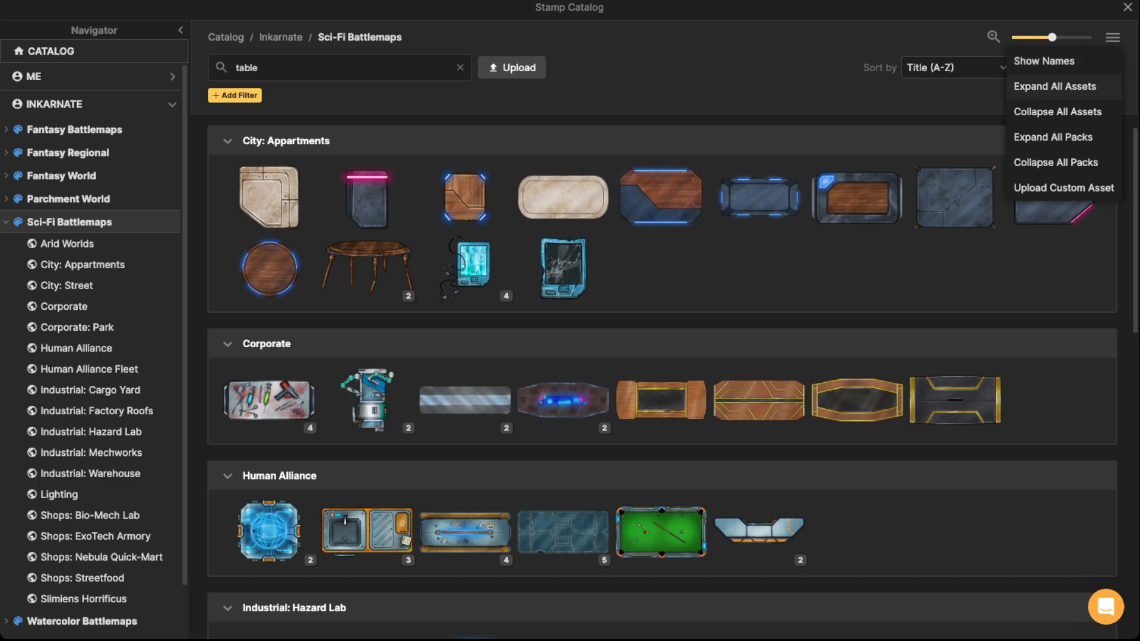
pyautogui.click(1054, 86)
# Choose the round Simple Plastic Table from the Shops: Streetfood pack and set its stamp scale to 30.
pyautogui.scroll(-15, 661, 380)
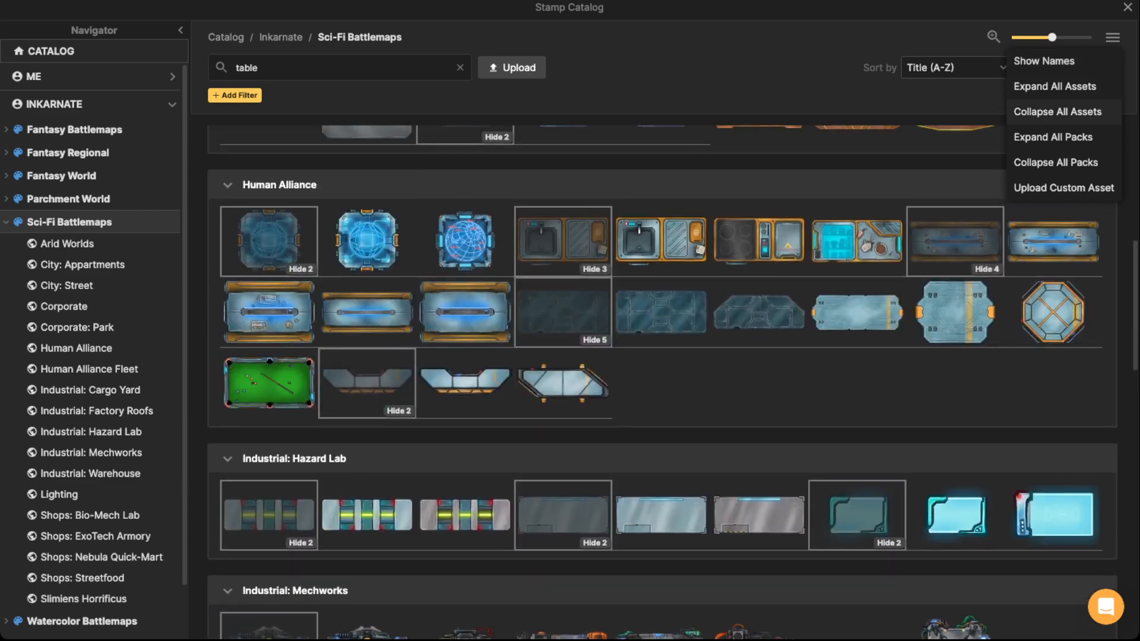
pyautogui.scroll(-5, 662, 380)
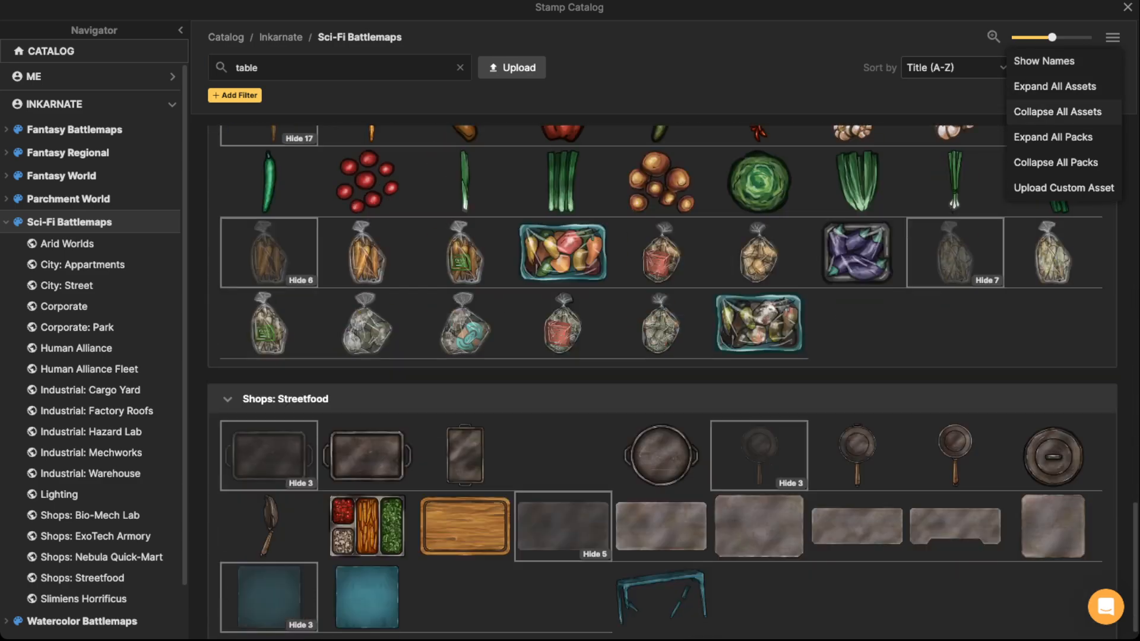
pyautogui.click(563, 579)
pyautogui.scroll(5, 495, 250)
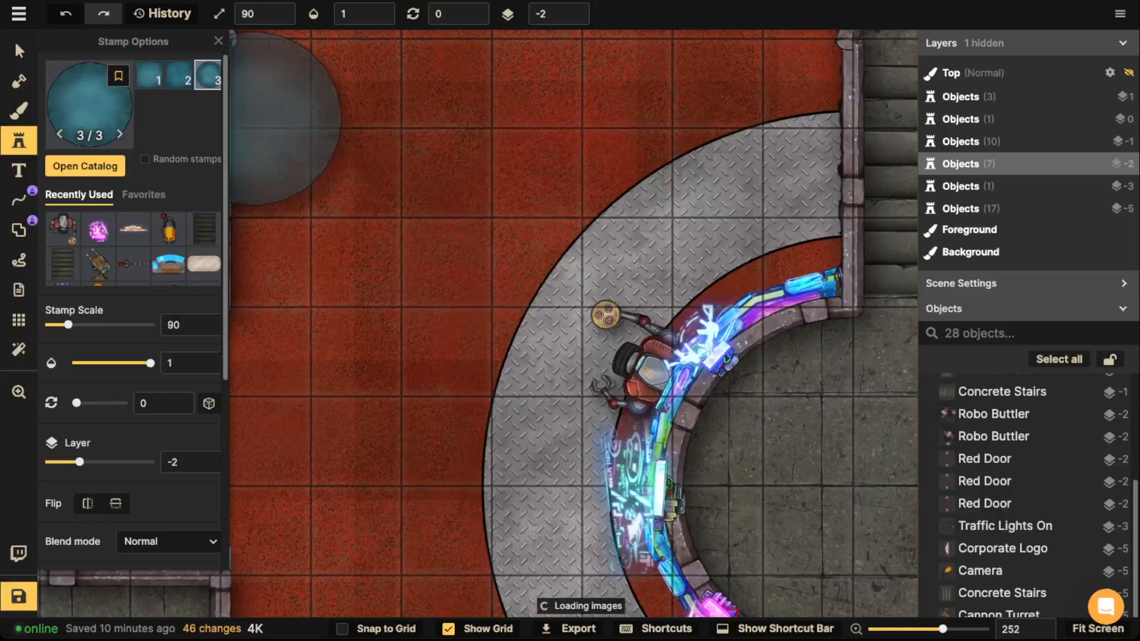
pyautogui.scroll(-5, 477, 218)
pyautogui.scroll(-1, 477, 217)
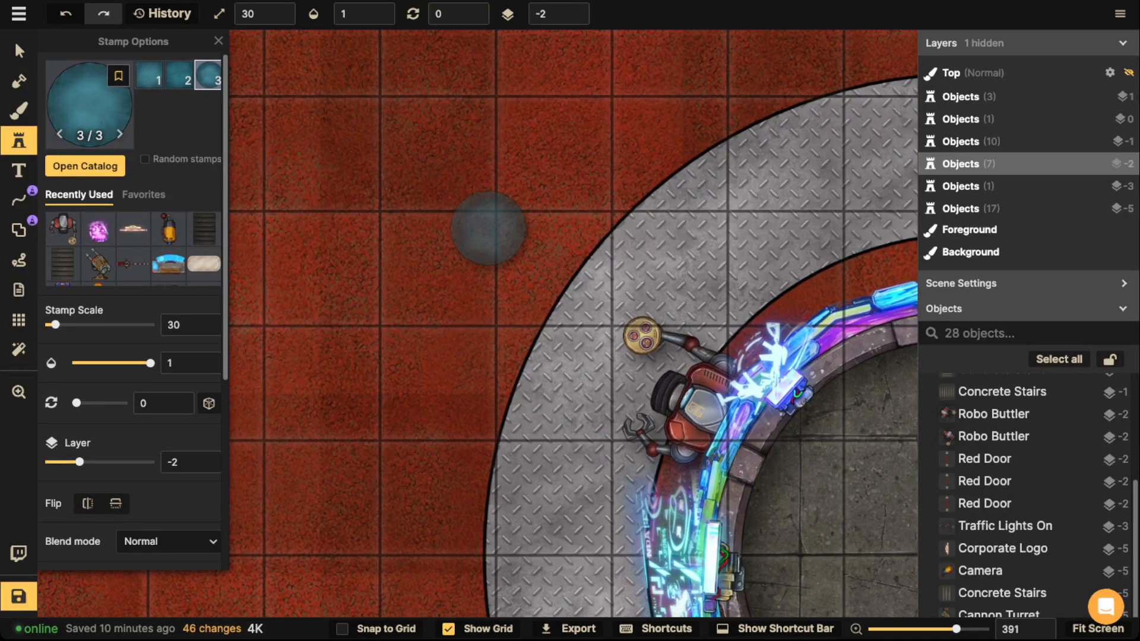
# Place the round table on the red floor outside the curved counter and shrink it to scale 27.
pyautogui.click(437, 266)
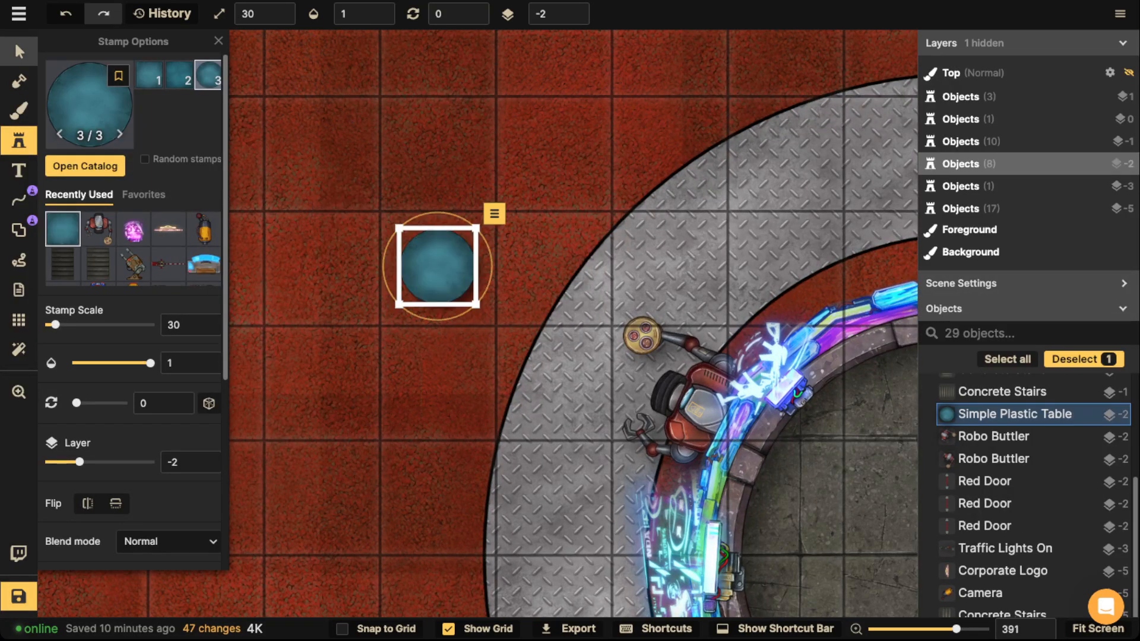
pyautogui.click(19, 51)
pyautogui.moveTo(475, 304); pyautogui.dragTo(469, 297)
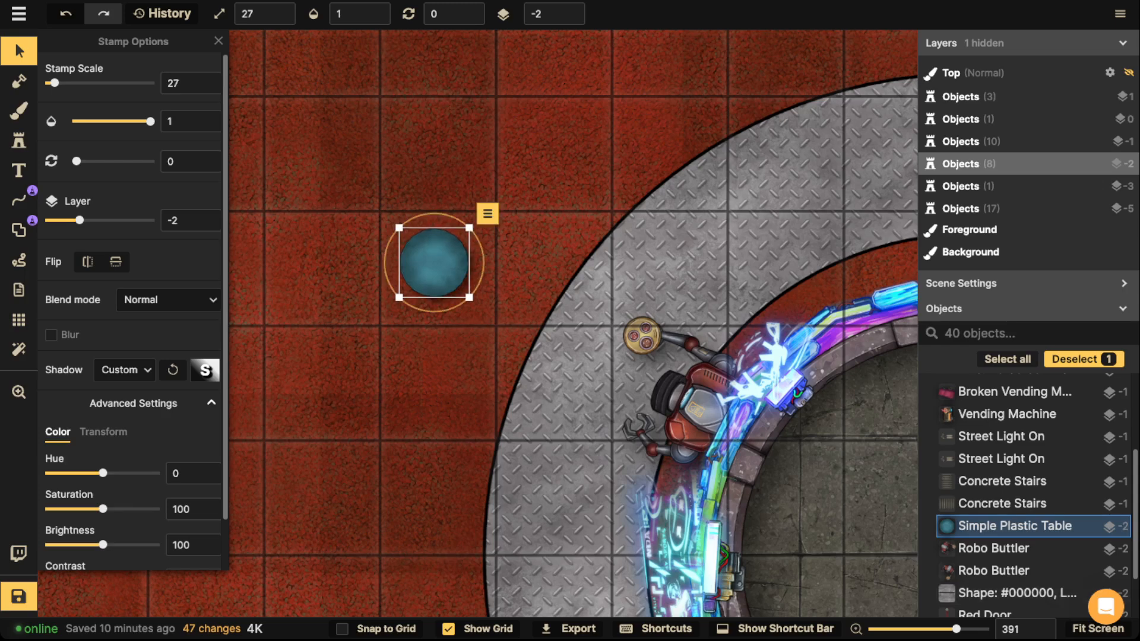
# Recolor the round table with hue -180, saturation 143 and brightness about 80.
pyautogui.click(124, 370)
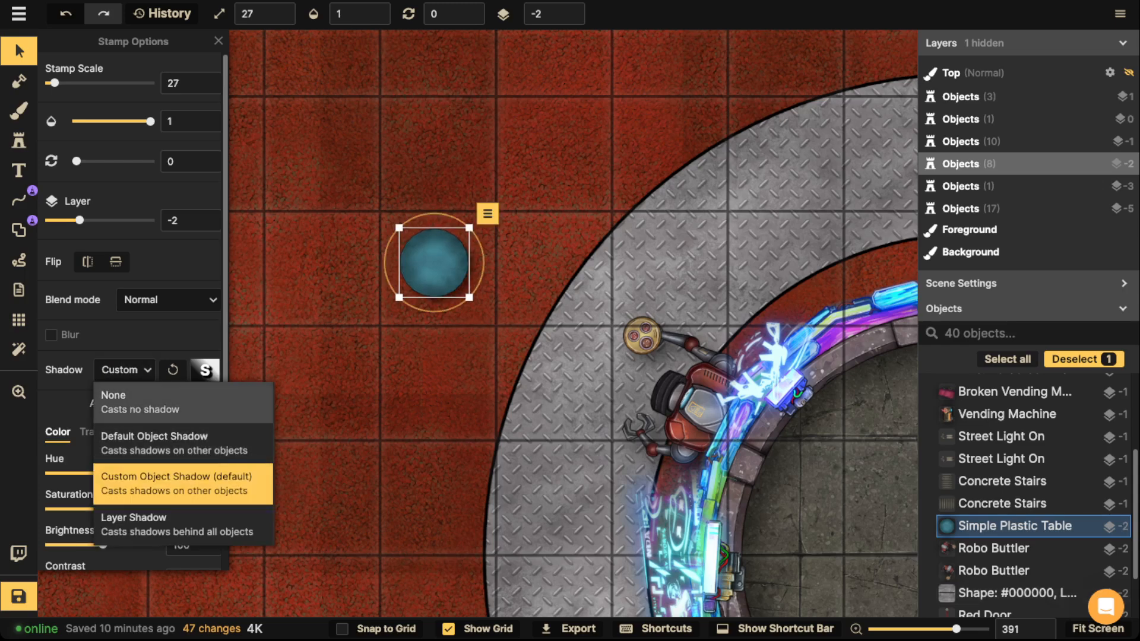
pyautogui.click(188, 478)
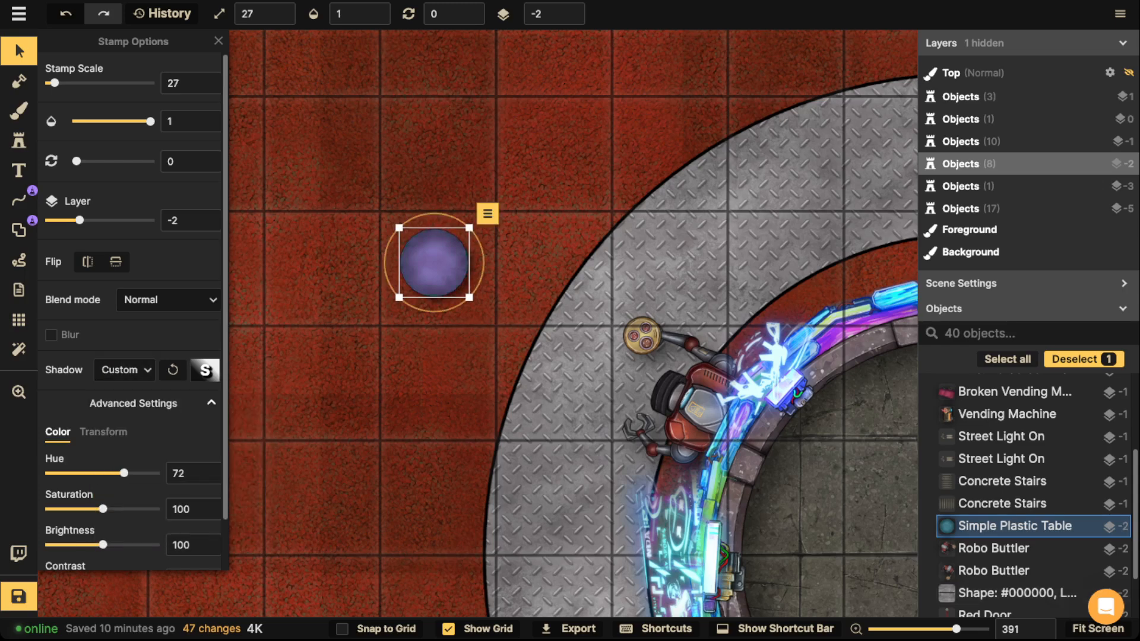
pyautogui.moveTo(156, 473); pyautogui.dragTo(95, 474)
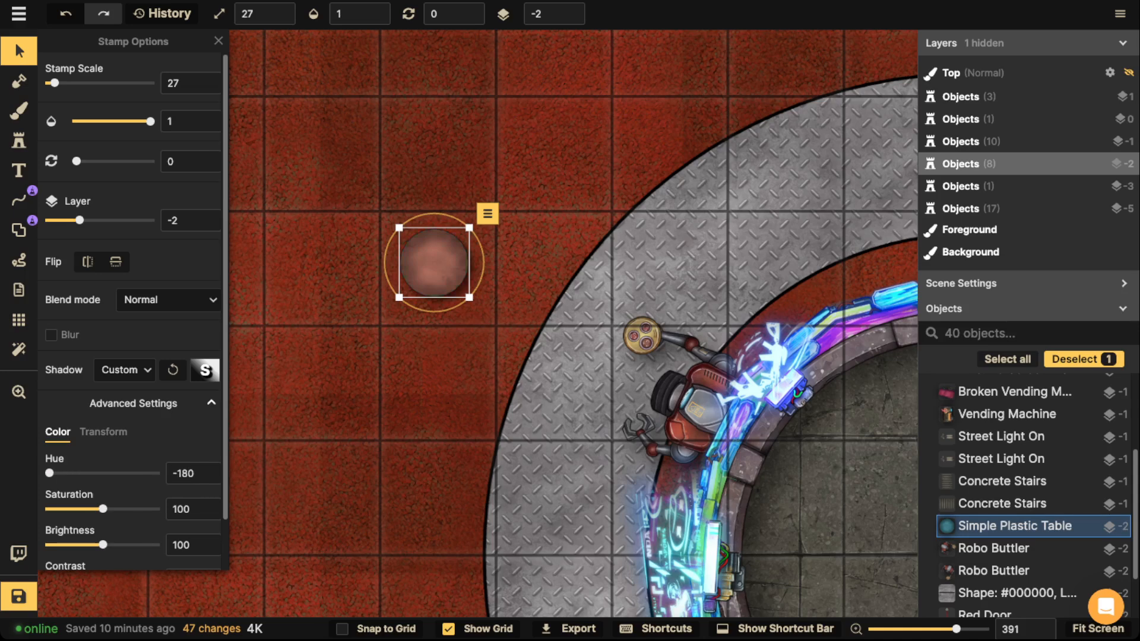
pyautogui.moveTo(103, 545); pyautogui.dragTo(92, 545)
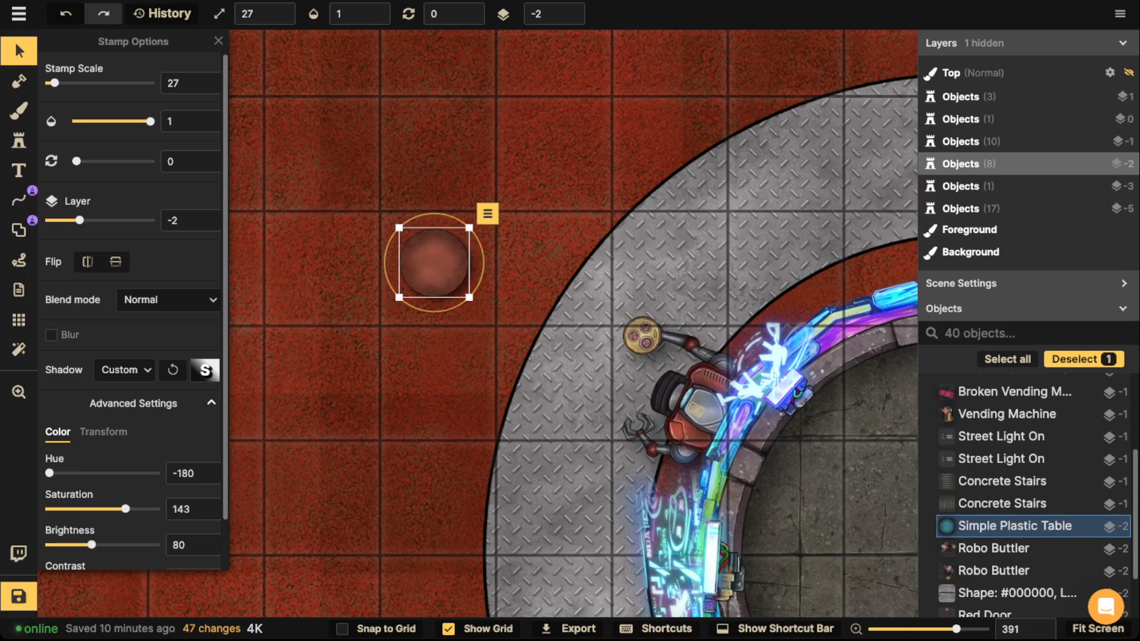
# Give the round table a centred shadow with blur 20.8, offsets 0 and intensity 1.72, and set its saturation to 0.
pyautogui.click(124, 370)
pyautogui.click(177, 483)
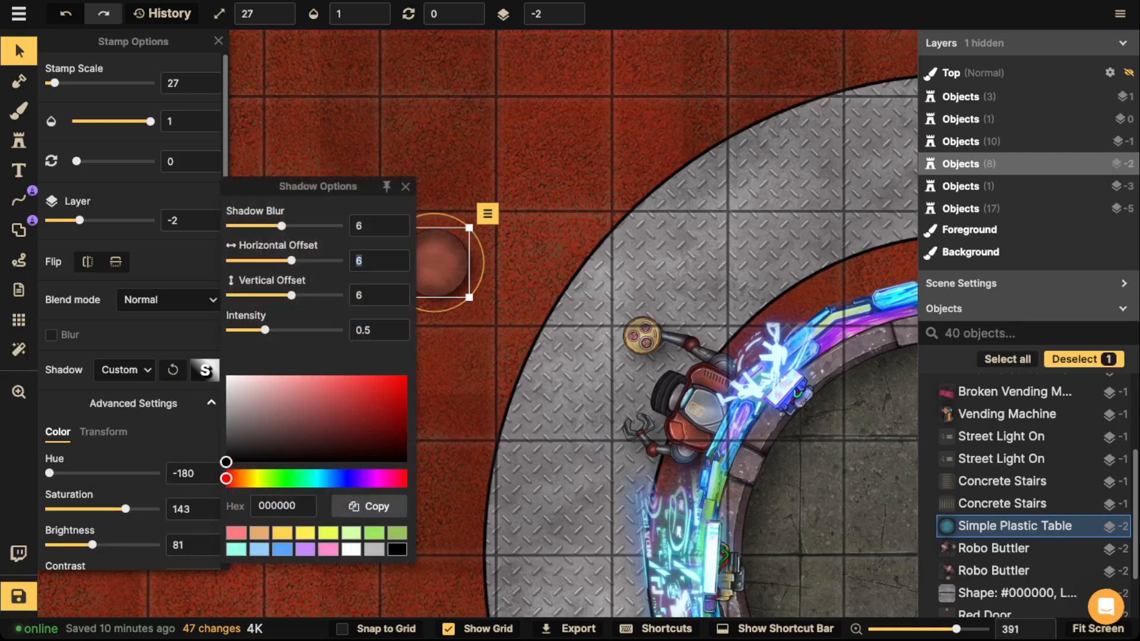
pyautogui.press('Tab')
pyautogui.write('0')
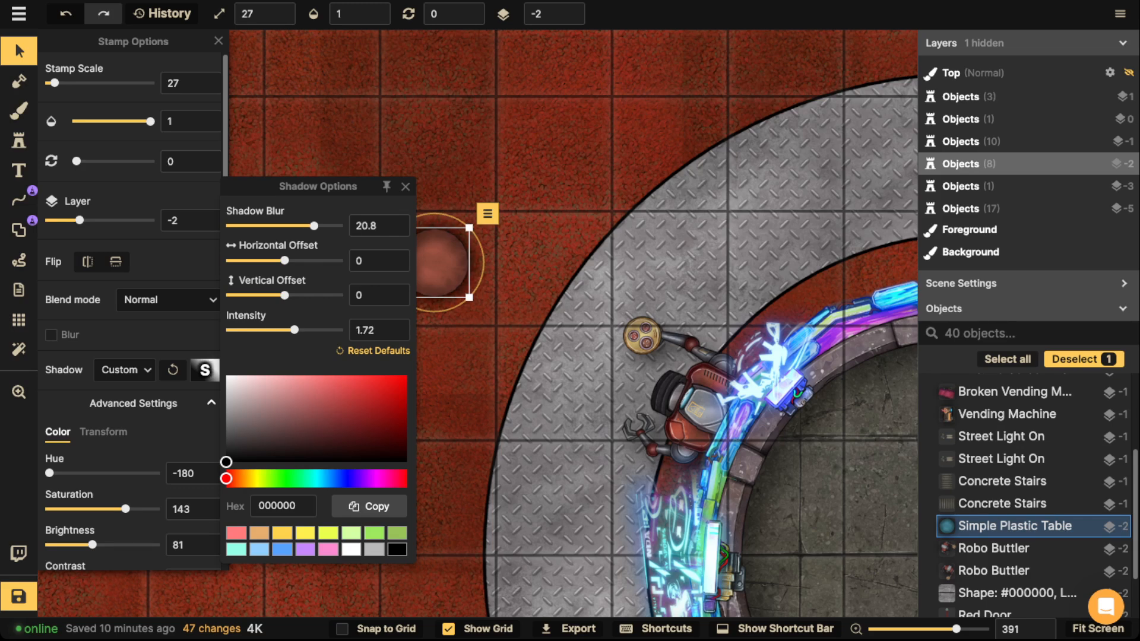
pyautogui.click(49, 509)
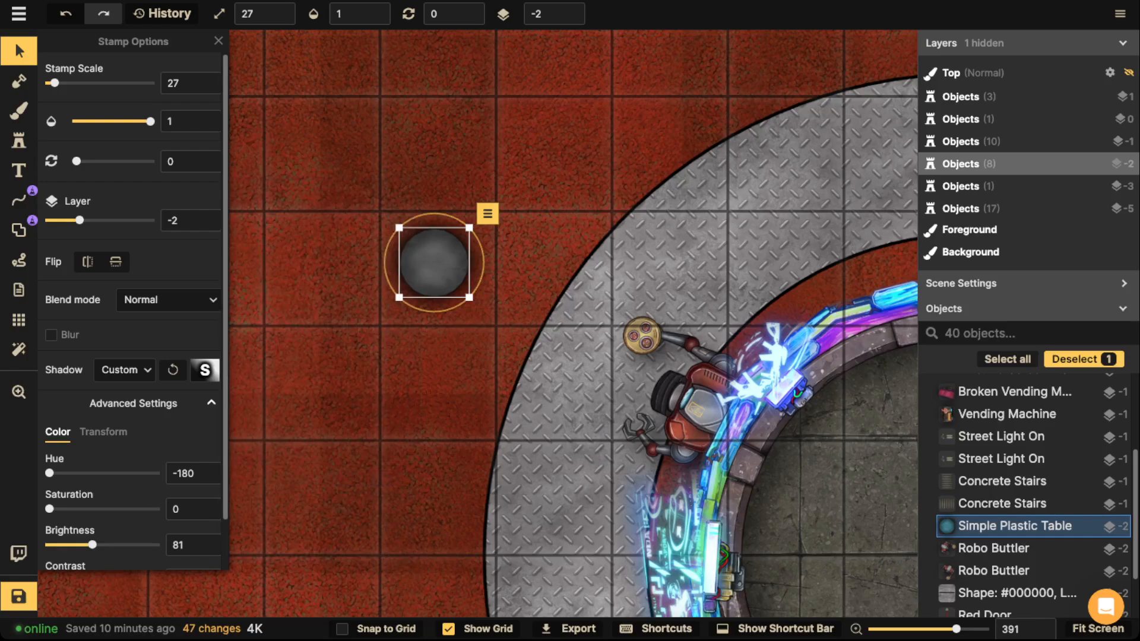
# Move the grey round table to the counter's upper outer edge as a stool and set its layer to -5.
pyautogui.scroll(-3, 401, 338)
pyautogui.moveTo(425, 280); pyautogui.dragTo(629, 145)
pyautogui.click(570, 19)
# Duplicate the stool farther along the counter's upper curve and fine-position both stools against the edge.
pyautogui.hotkey('ctrl', 'c')
pyautogui.hotkey('ctrl', 'v')
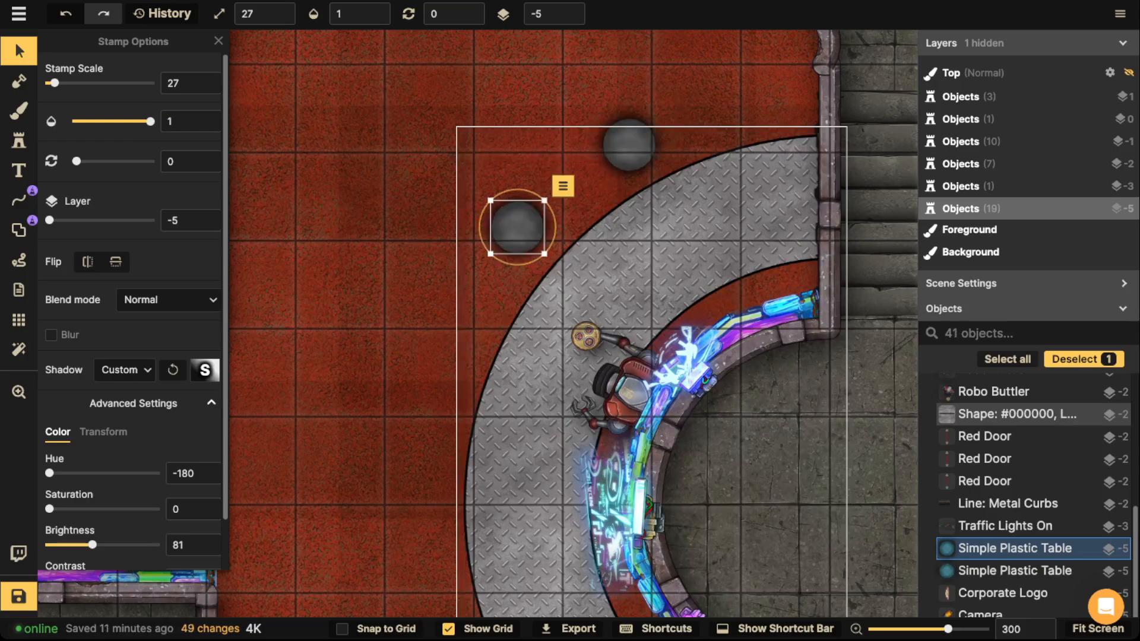
pyautogui.moveTo(517, 227); pyautogui.dragTo(524, 248)
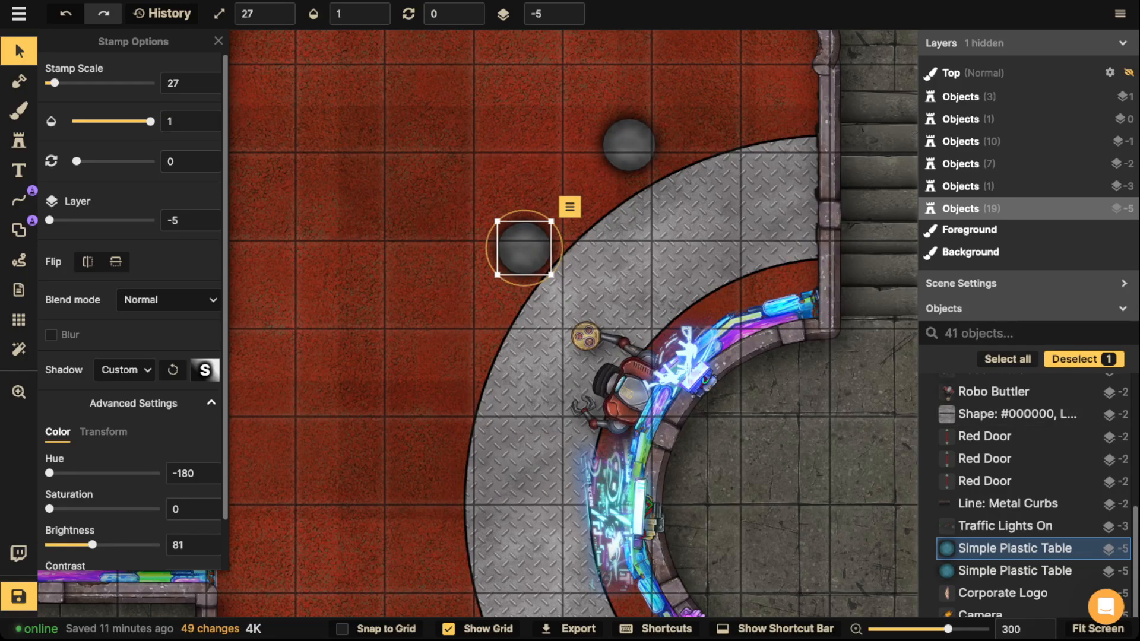
pyautogui.moveTo(629, 145); pyautogui.dragTo(631, 149)
# Paste a third stool and position it against the counter's outer edge, below the second stool.
pyautogui.press('space')
pyautogui.moveTo(531, 261); pyautogui.dragTo(596, 46)
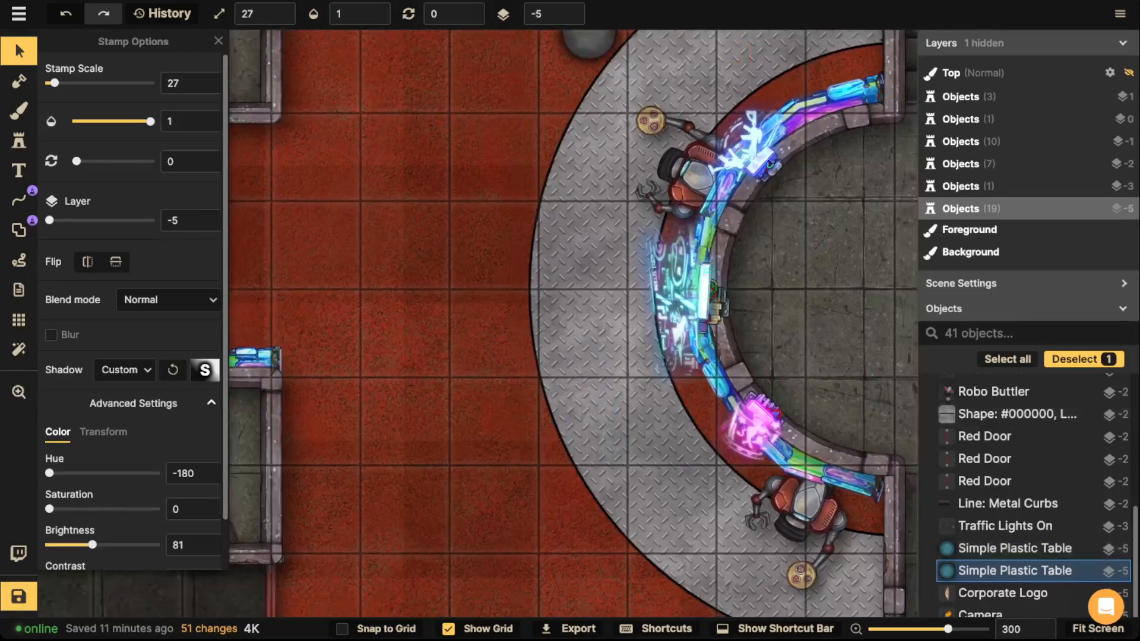
pyautogui.hotkey('ctrl', 'v')
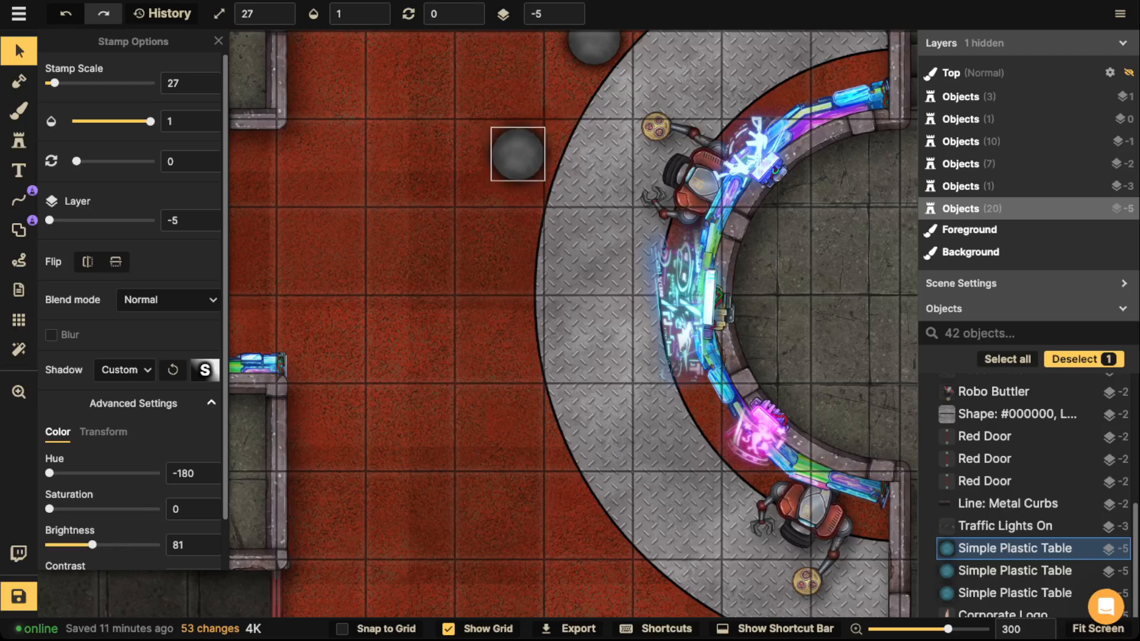
pyautogui.moveTo(518, 154); pyautogui.dragTo(455, 248)
# Paste two more stools along the middle and lower-middle stretch of the counter's outer edge.
pyautogui.press('space')
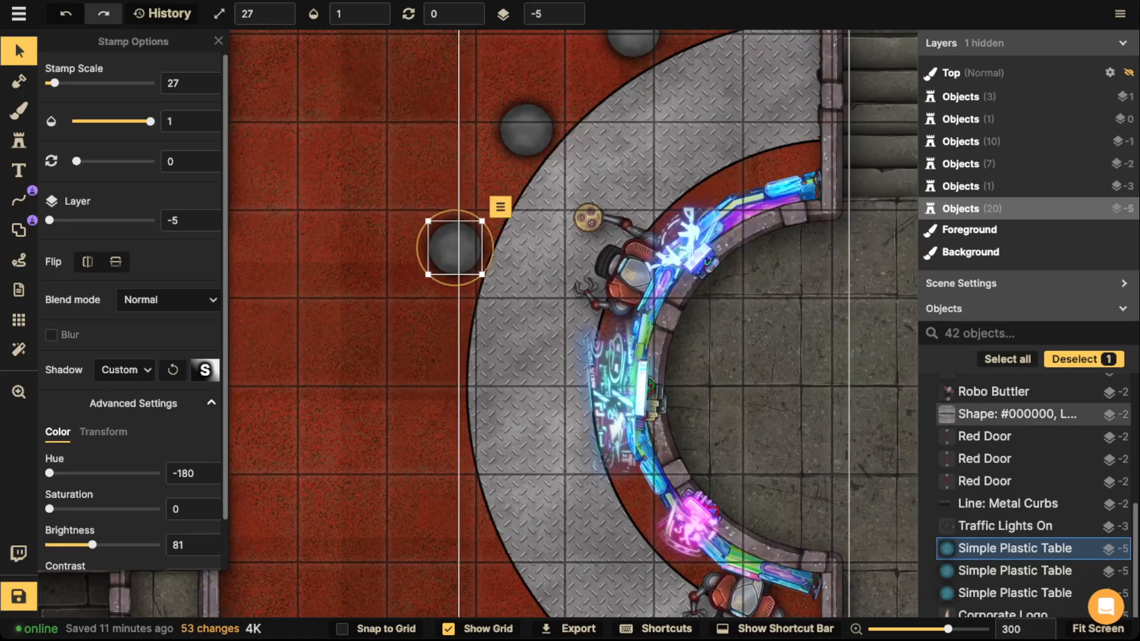
pyautogui.hotkey('ctrl', 'v')
pyautogui.moveTo(466, 373); pyautogui.dragTo(517, 110)
pyautogui.press('space')
pyautogui.hotkey('ctrl', 'v')
pyautogui.moveTo(509, 248); pyautogui.dragTo(441, 95)
# Paste the last two stools along the counter's lower curve, ending near its lower end by the wall.
pyautogui.press('space')
pyautogui.hotkey('ctrl', 'v')
pyautogui.moveTo(552, 273); pyautogui.dragTo(557, 261)
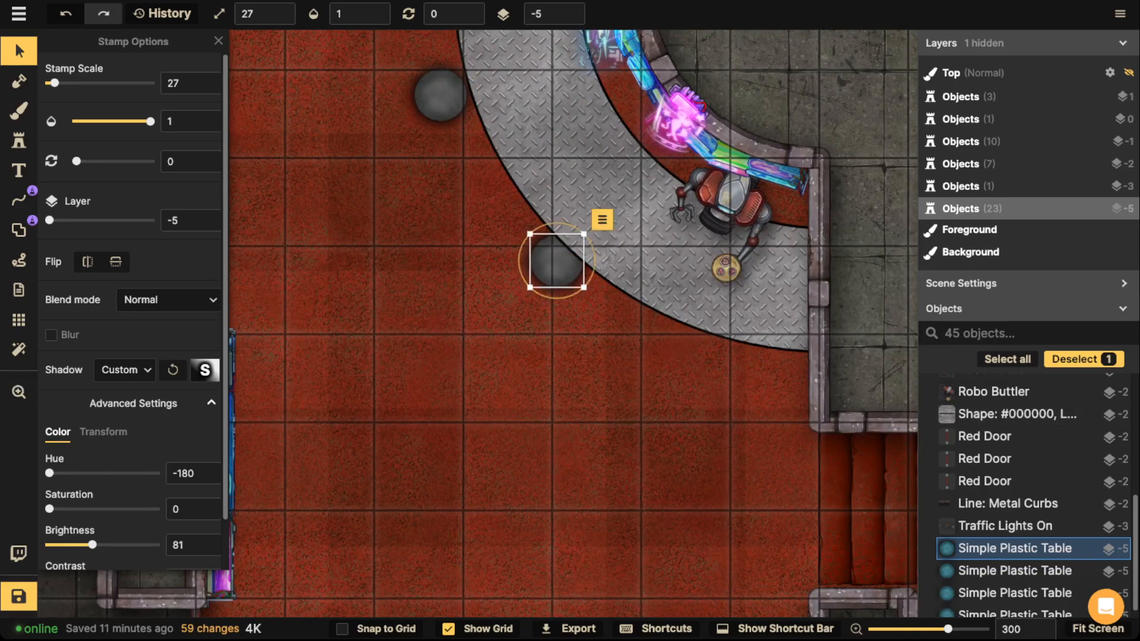
pyautogui.hotkey('ctrl', 'v')
pyautogui.moveTo(664, 350); pyautogui.dragTo(689, 363)
# Adjust the spacing of the two uppermost stools along the counter's edge.
pyautogui.press('space')
pyautogui.moveTo(674, 231); pyautogui.dragTo(638, 605)
pyautogui.moveTo(504, 113); pyautogui.dragTo(481, 288)
pyautogui.moveTo(562, 176); pyautogui.dragTo(617, 158)
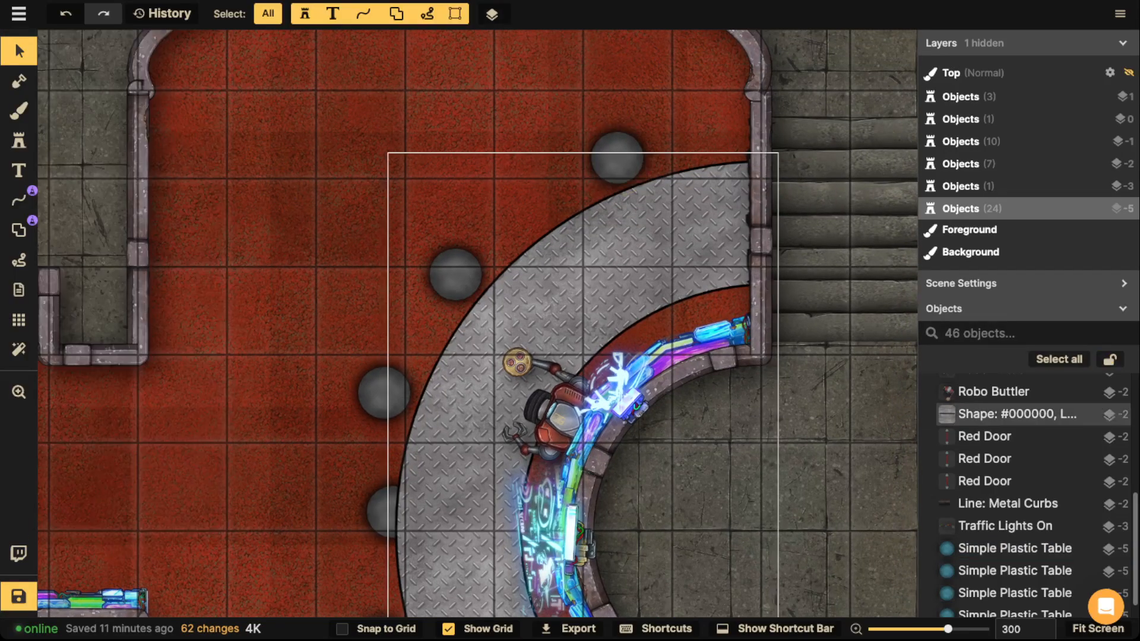
pyautogui.moveTo(456, 275); pyautogui.dragTo(453, 268)
# Review the stool spacing around the whole curved counter and select the stool at its middle.
pyautogui.press('space')
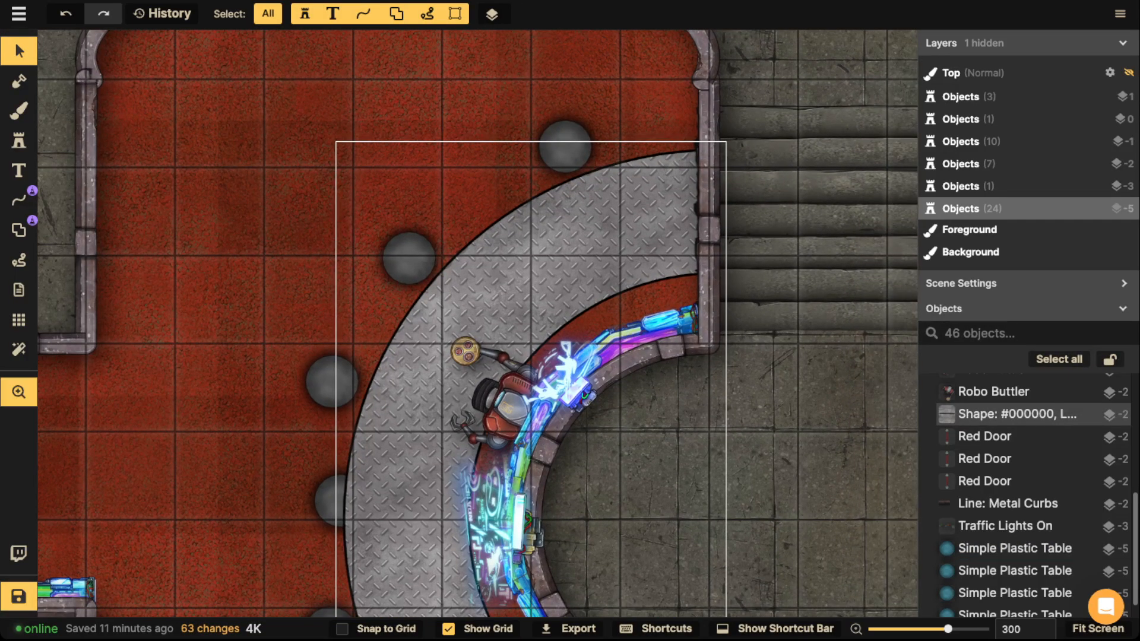
pyautogui.moveTo(476, 387); pyautogui.dragTo(538, 219)
pyautogui.click(540, 219)
pyautogui.scroll(-4, 538, 219)
pyautogui.press('Escape')
pyautogui.scroll(-2, 338, 178)
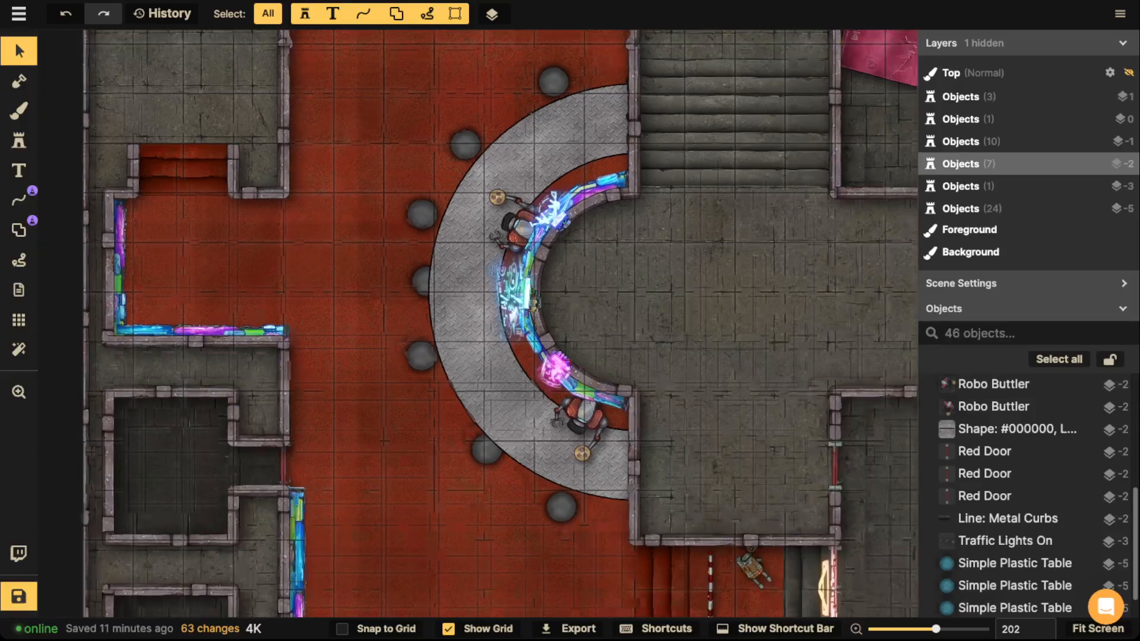
pyautogui.scroll(-2, 554, 252)
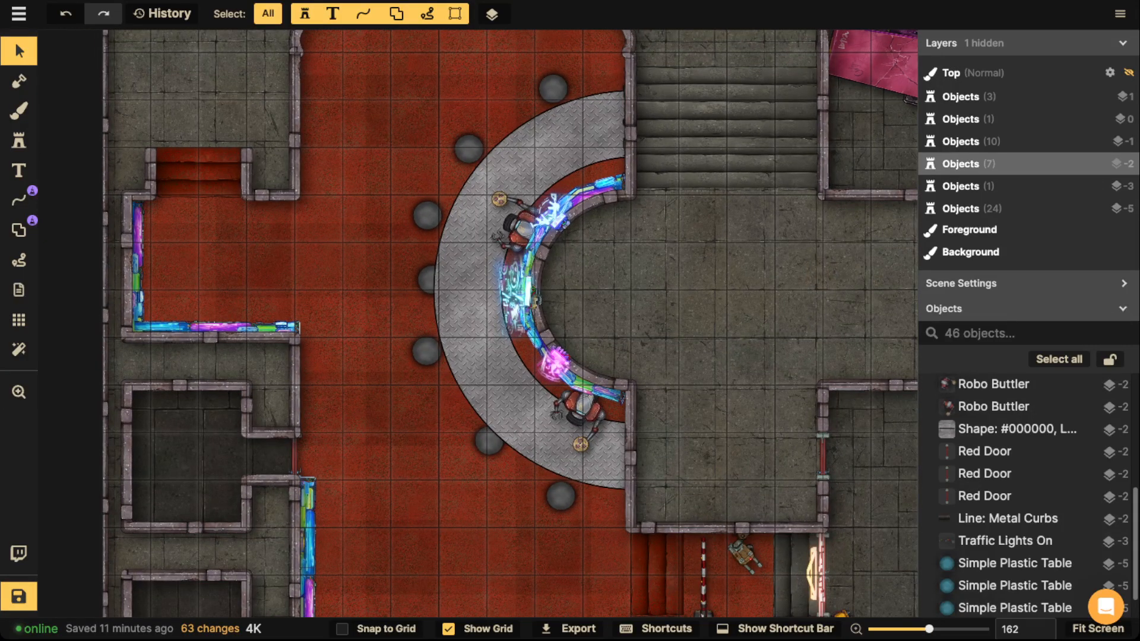
pyautogui.moveTo(339, 150); pyautogui.dragTo(365, 153)
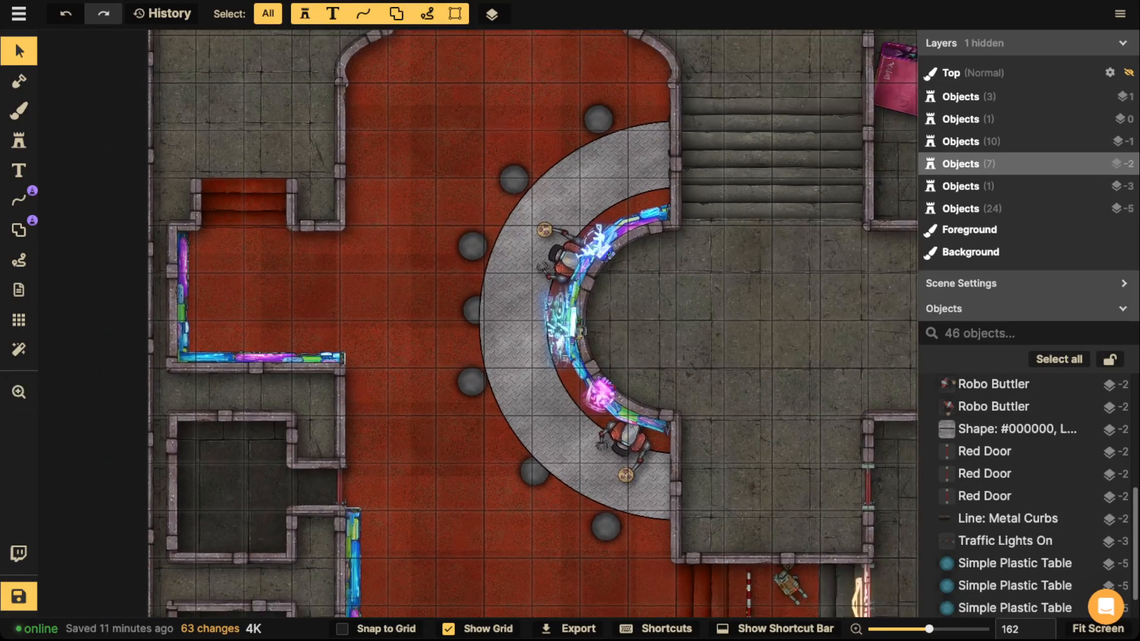
pyautogui.scroll(-3, 364, 153)
pyautogui.click(450, 280)
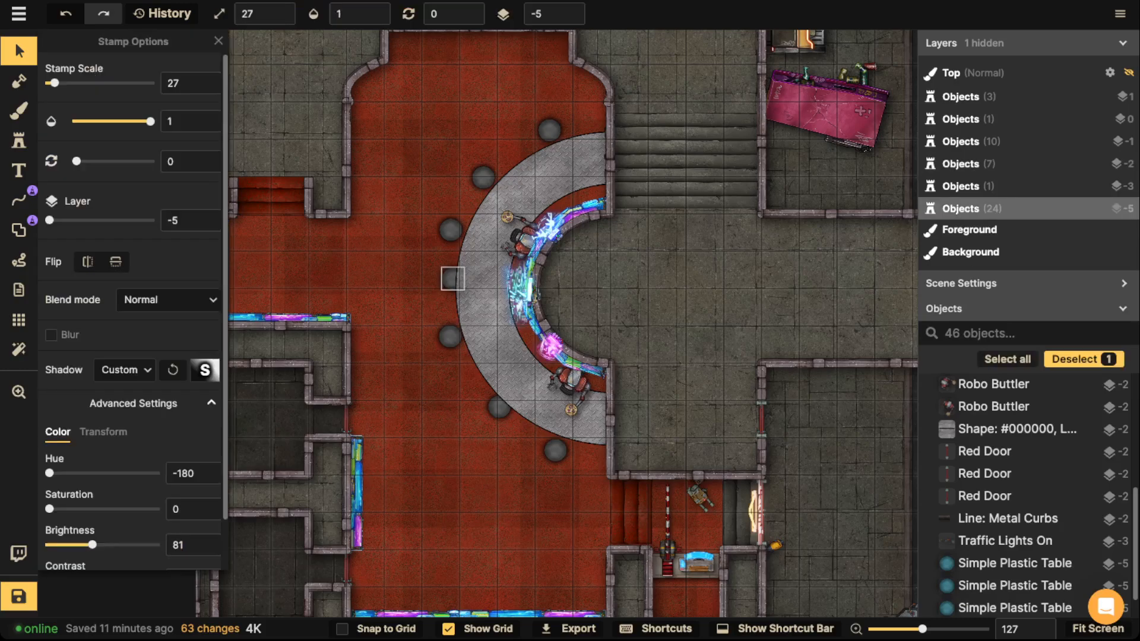
# Deselect the middle stool and place a round plastic table at scale 87 on the red floor below the bar counter.
pyautogui.press('Delete')
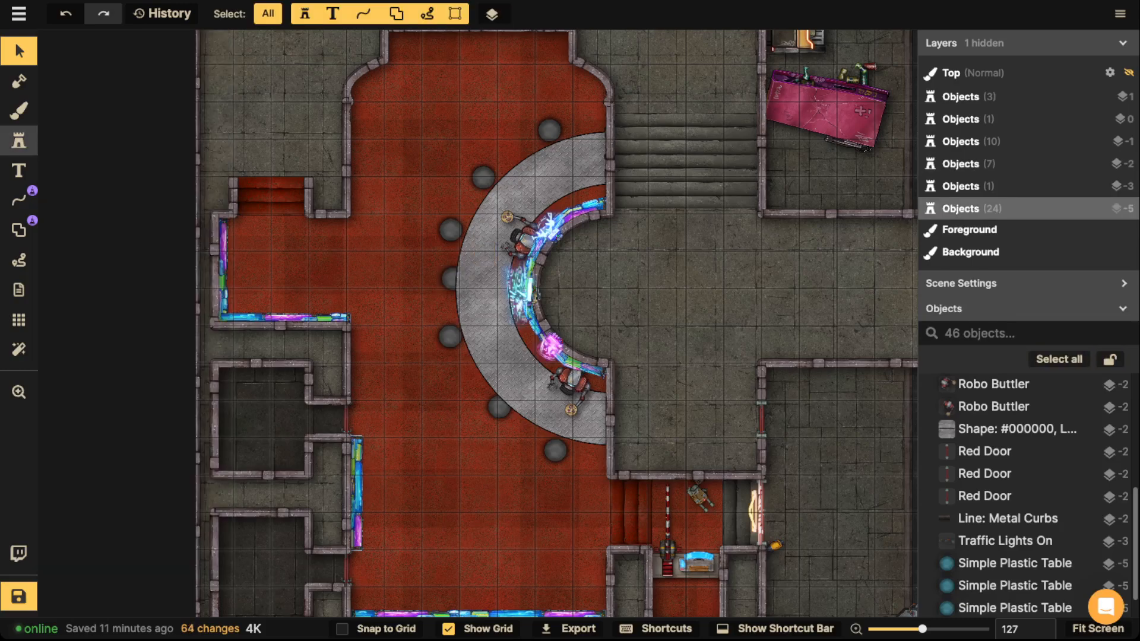
pyautogui.click(19, 141)
pyautogui.moveTo(424, 506); pyautogui.dragTo(426, 331)
pyautogui.scroll(5, 426, 331)
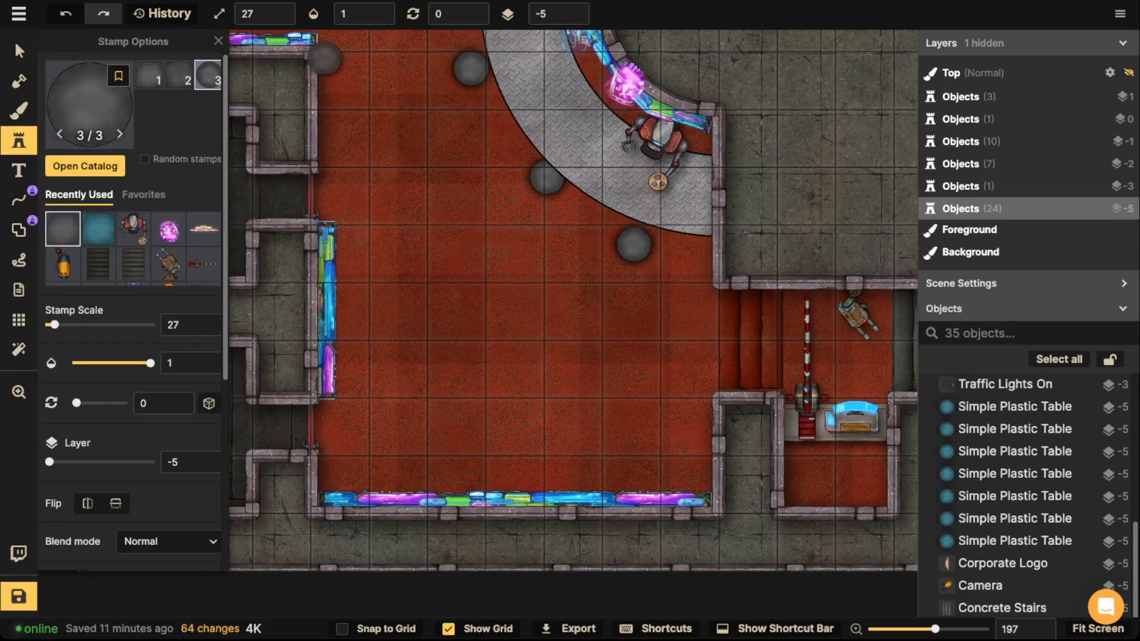
pyautogui.click(476, 356)
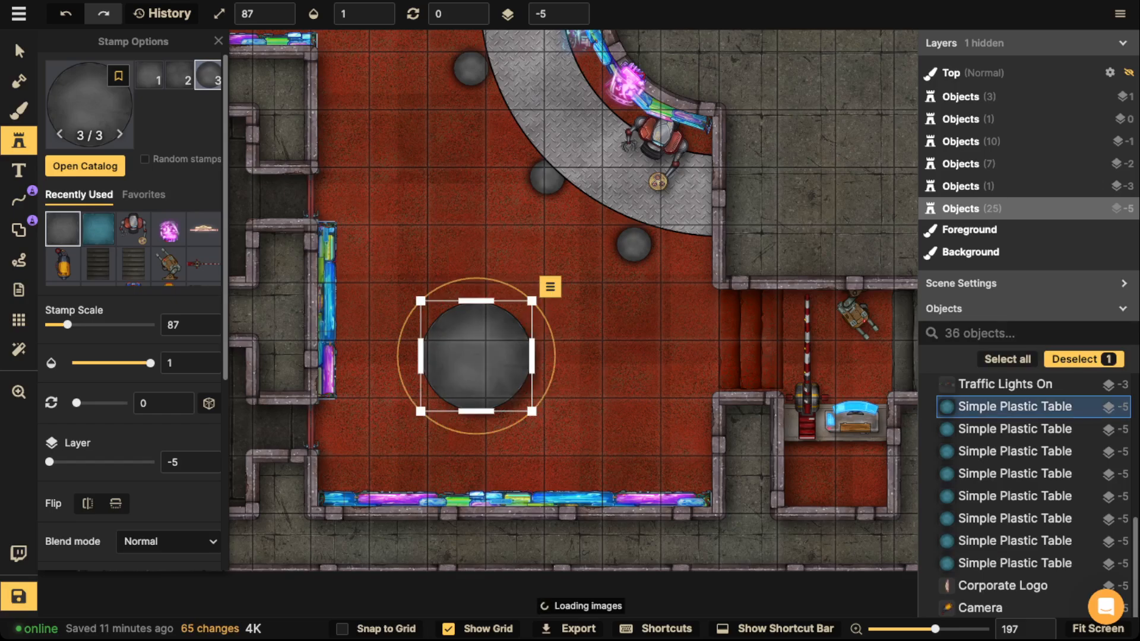
# Scale the large round table down to 57 and move it toward the room's lower wall.
pyautogui.click(19, 51)
pyautogui.scroll(-4, 383, 179)
pyautogui.press('space')
pyautogui.moveTo(383, 179); pyautogui.dragTo(400, 423)
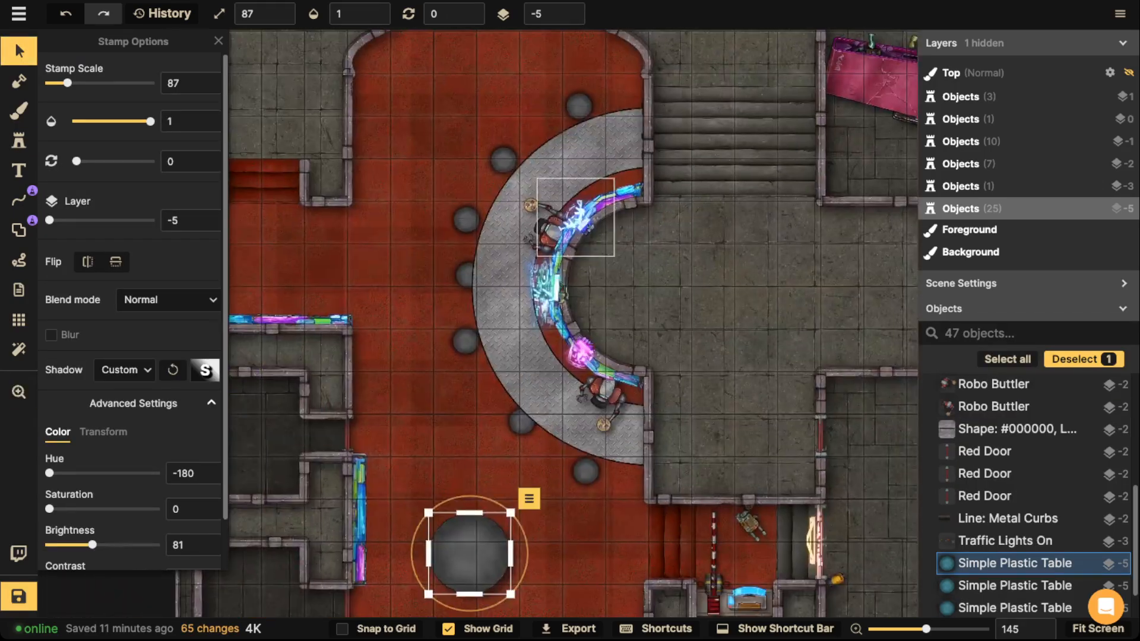
pyautogui.scroll(8, 638, 238)
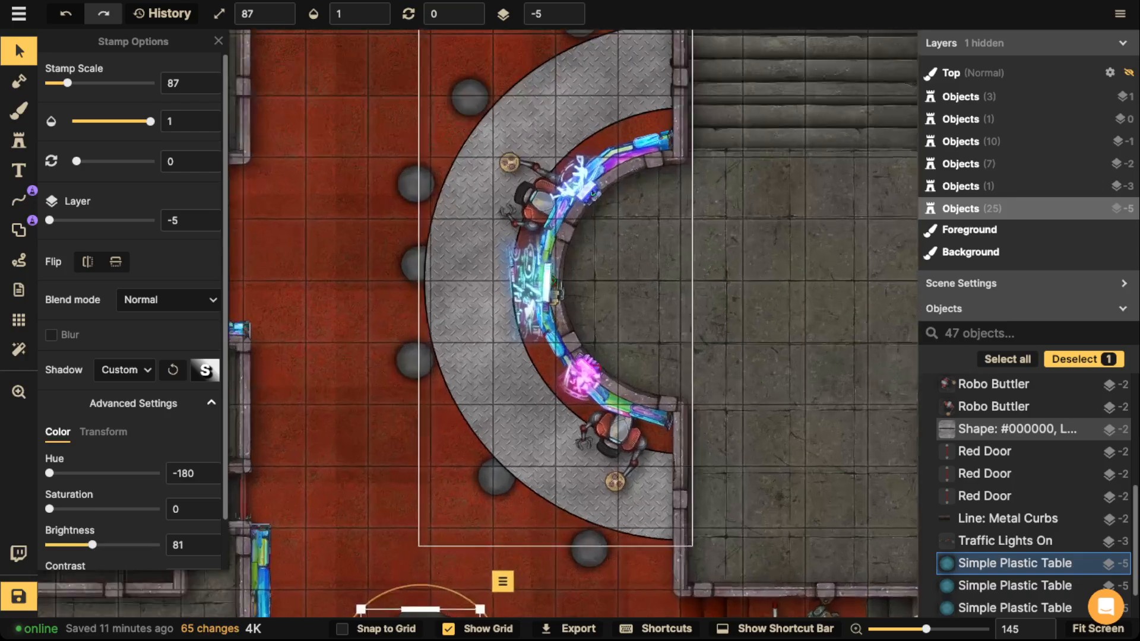
pyautogui.scroll(-7, 482, 389)
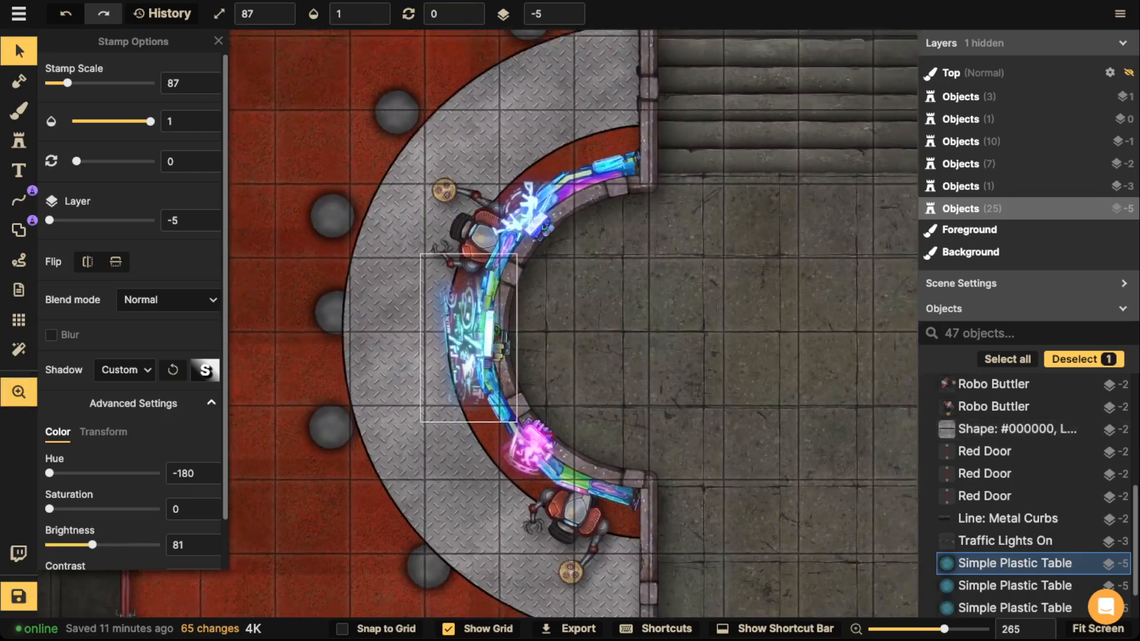
pyautogui.moveTo(482, 389); pyautogui.dragTo(739, 416)
pyautogui.moveTo(505, 297); pyautogui.dragTo(264, 471)
pyautogui.scroll(-9, 505, 255)
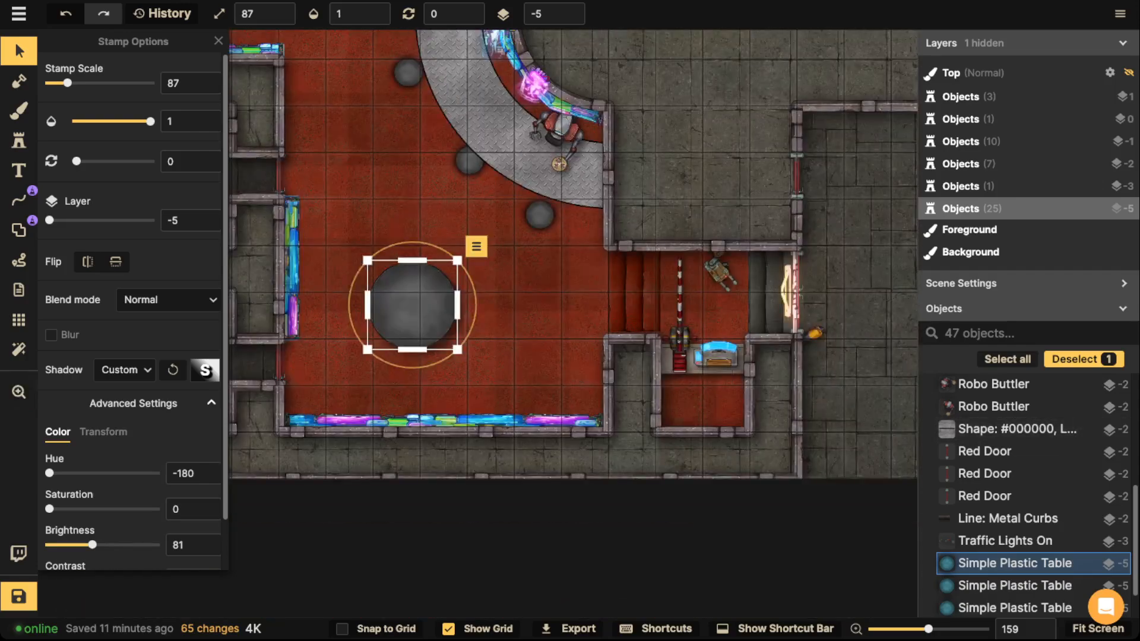
pyautogui.moveTo(412, 305); pyautogui.dragTo(399, 329)
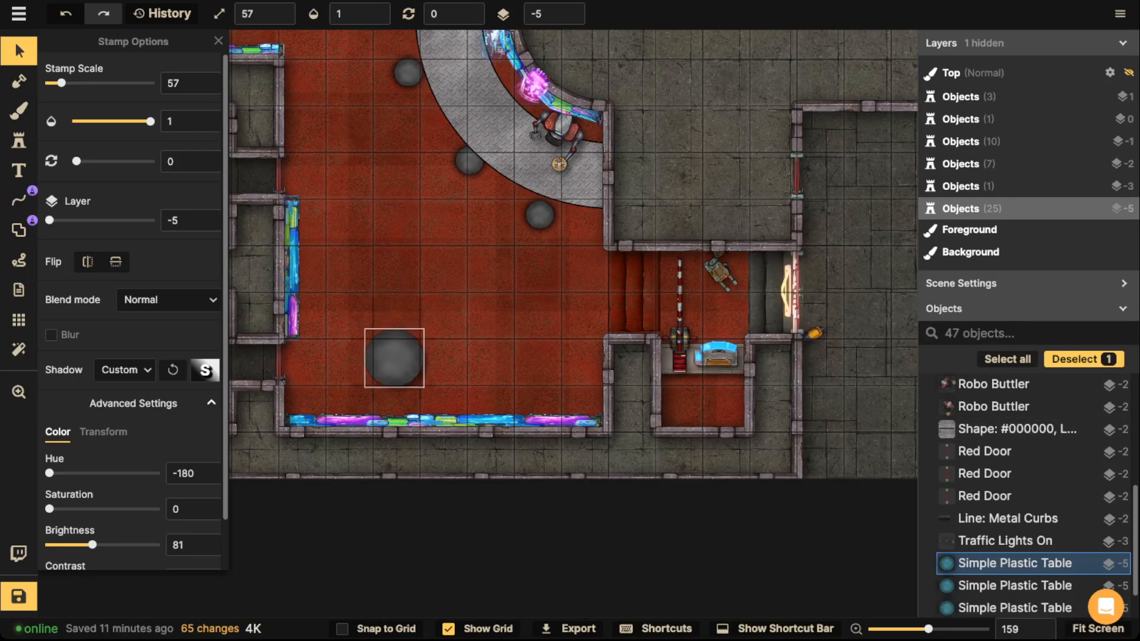
# Select all seven stools around the counter and reduce their stamp scale to 22.
pyautogui.click(540, 215)
pyautogui.keyDown('shift'); pyautogui.click(469, 161); pyautogui.keyUp('shift')
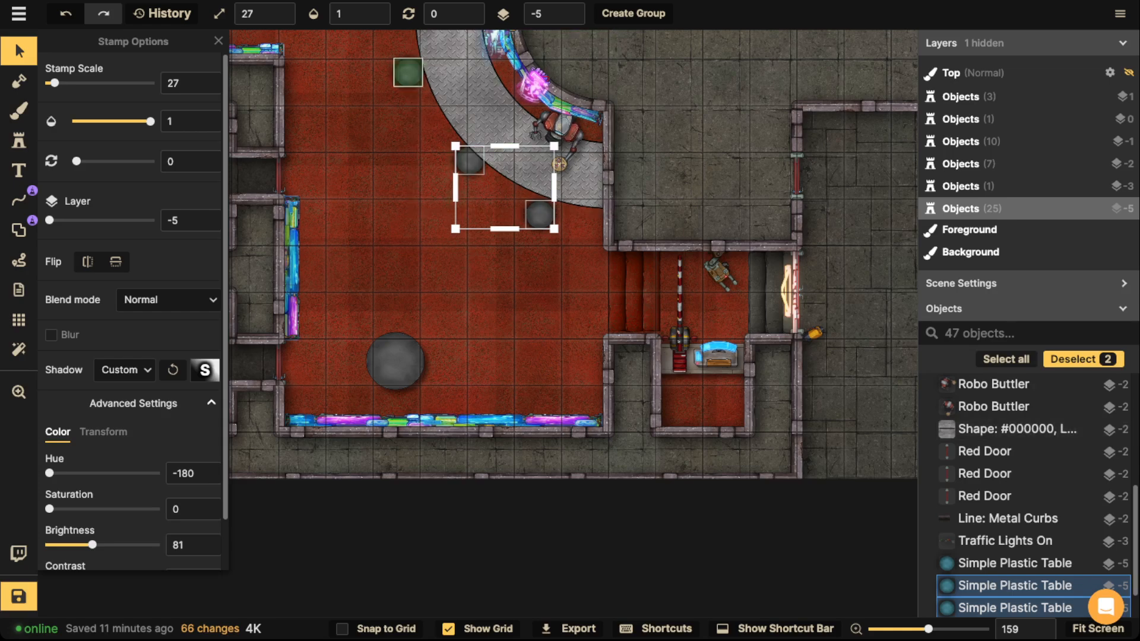
pyautogui.keyDown('shift'); pyautogui.click(408, 73); pyautogui.keyUp('shift')
pyautogui.scroll(5, 412, 148)
pyautogui.keyDown('shift'); pyautogui.click(413, 321); pyautogui.keyUp('shift')
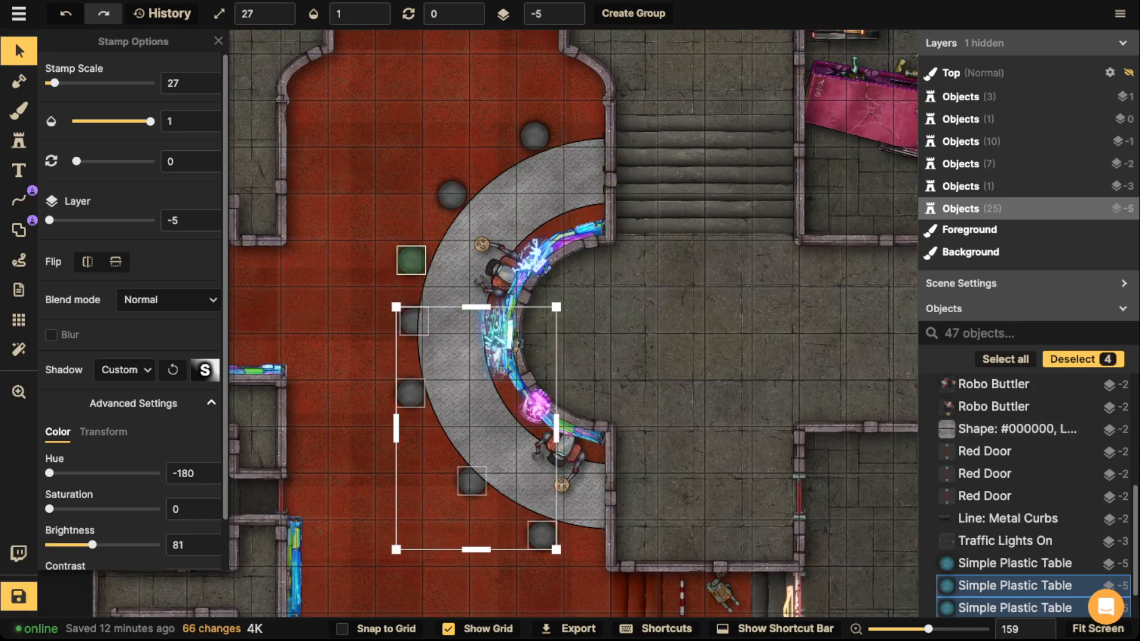
pyautogui.keyDown('shift'); pyautogui.click(411, 261); pyautogui.keyUp('shift')
pyautogui.keyDown('shift'); pyautogui.click(452, 195); pyautogui.keyUp('shift')
pyautogui.keyDown('shift'); pyautogui.click(535, 135); pyautogui.keyUp('shift')
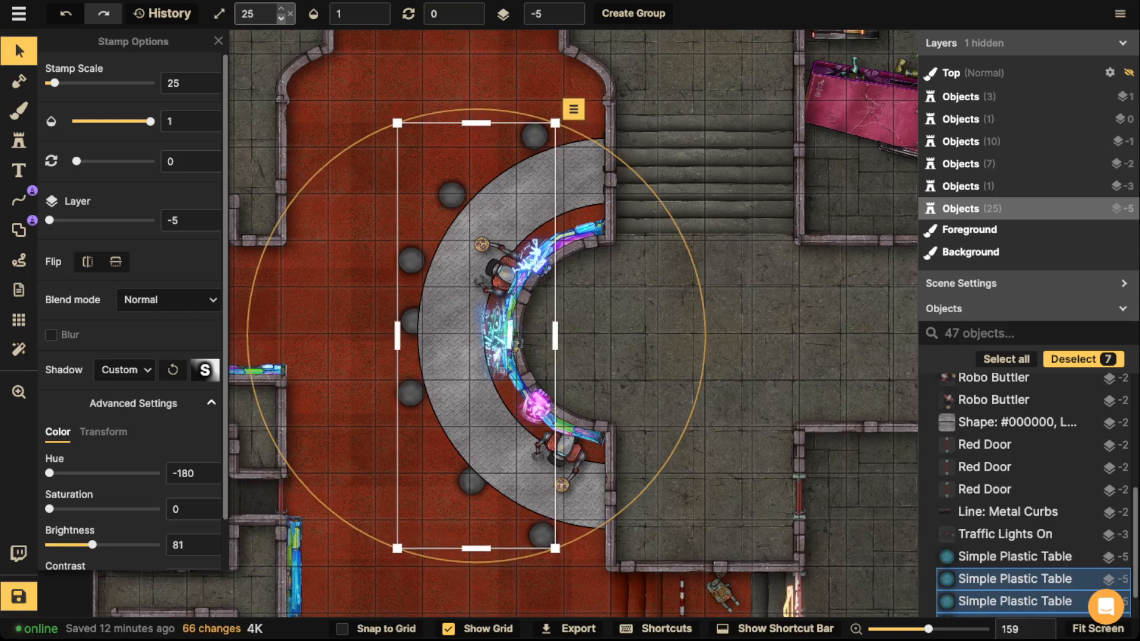
pyautogui.press('Escape')
pyautogui.scroll(-4, 411, 260)
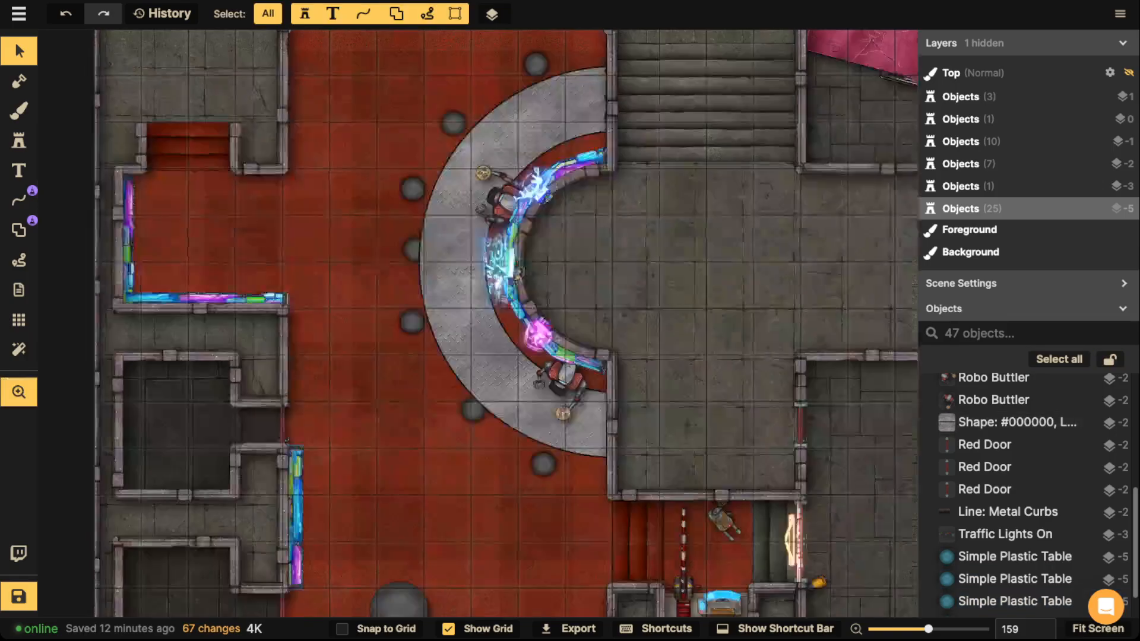
# Set the round table's scale to 60, nudge it slightly toward the lower-left corner and check its shadow options.
pyautogui.click(405, 452)
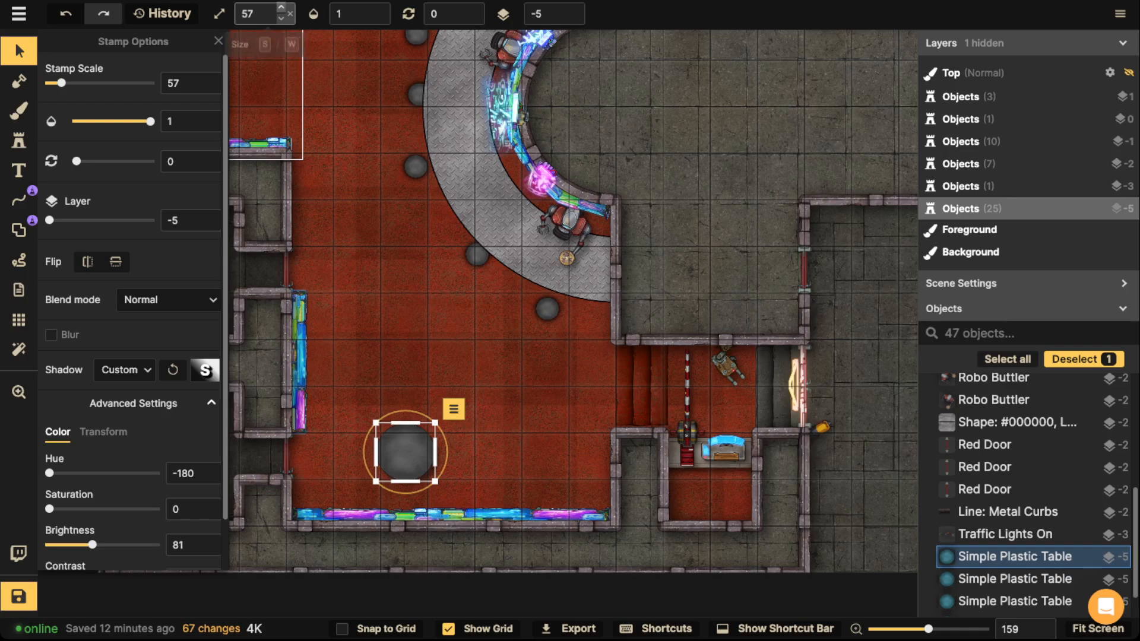
pyautogui.click(281, 9)
pyautogui.click(282, 9)
pyautogui.click(281, 9)
pyautogui.moveTo(405, 452); pyautogui.dragTo(401, 456)
pyautogui.click(204, 370)
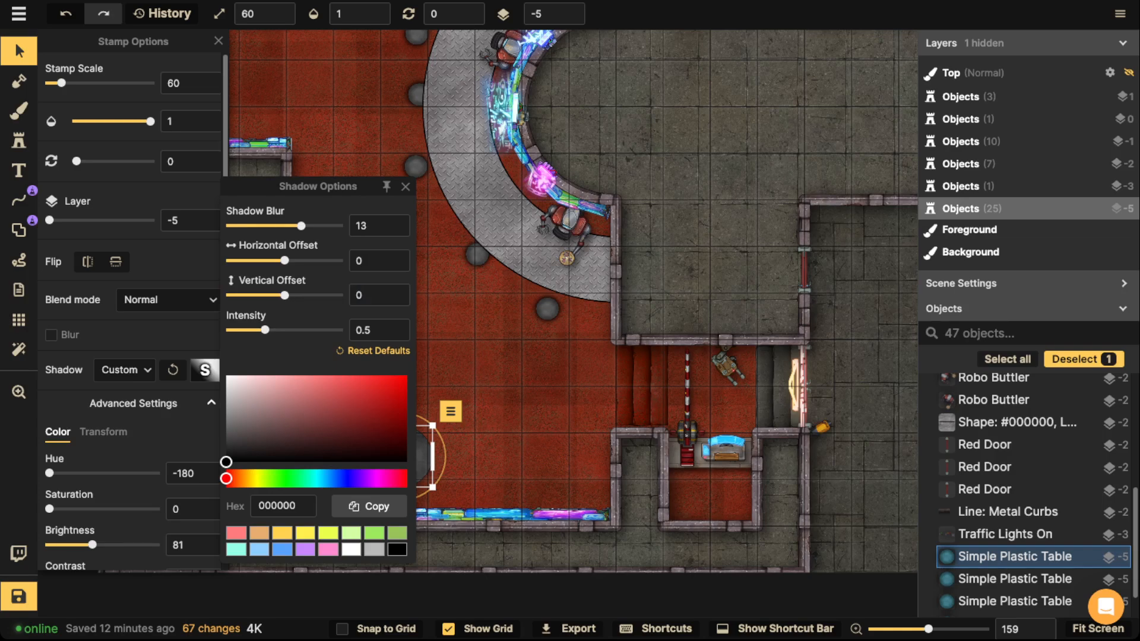
pyautogui.click(14, 40)
pyautogui.click(15, 40)
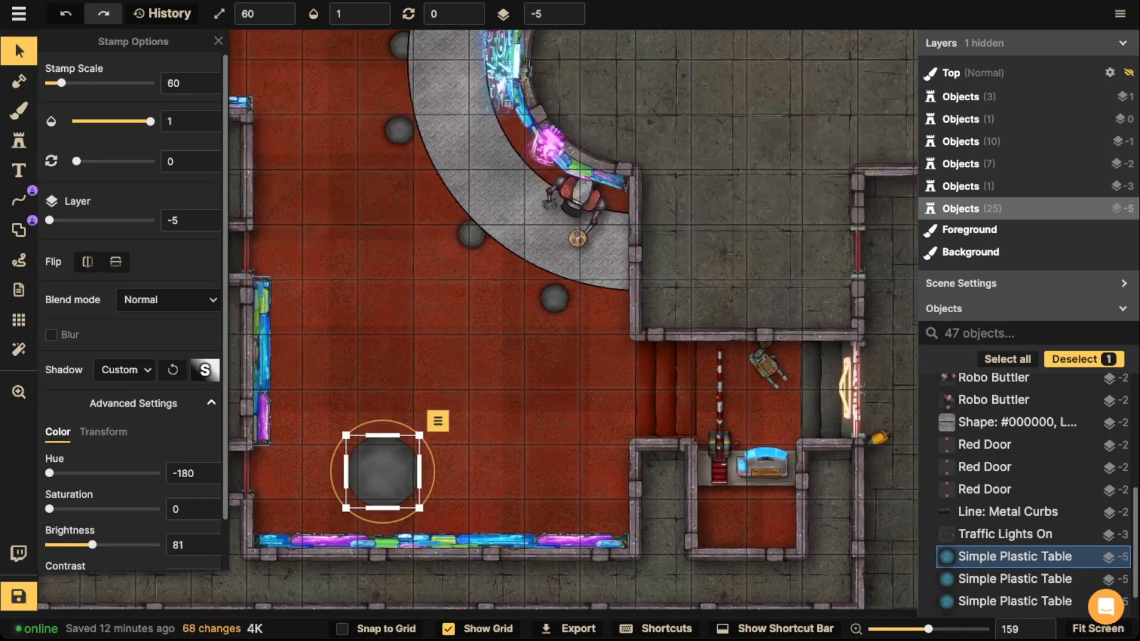
# Paste a copy of the lowest counter stool at the round table's upper-right edge.
pyautogui.click(554, 298)
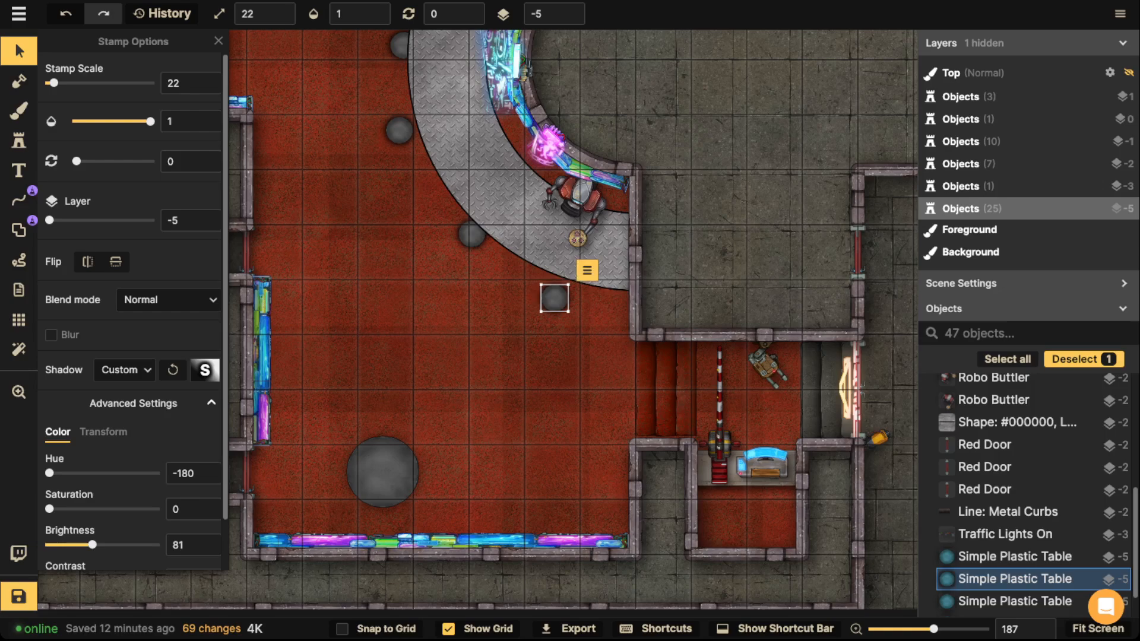
pyautogui.hotkey('ctrl', 'v')
pyautogui.moveTo(432, 432); pyautogui.dragTo(425, 442)
# Raise the round table to layer 1 so it overlaps the seat beside it.
pyautogui.click(387, 470)
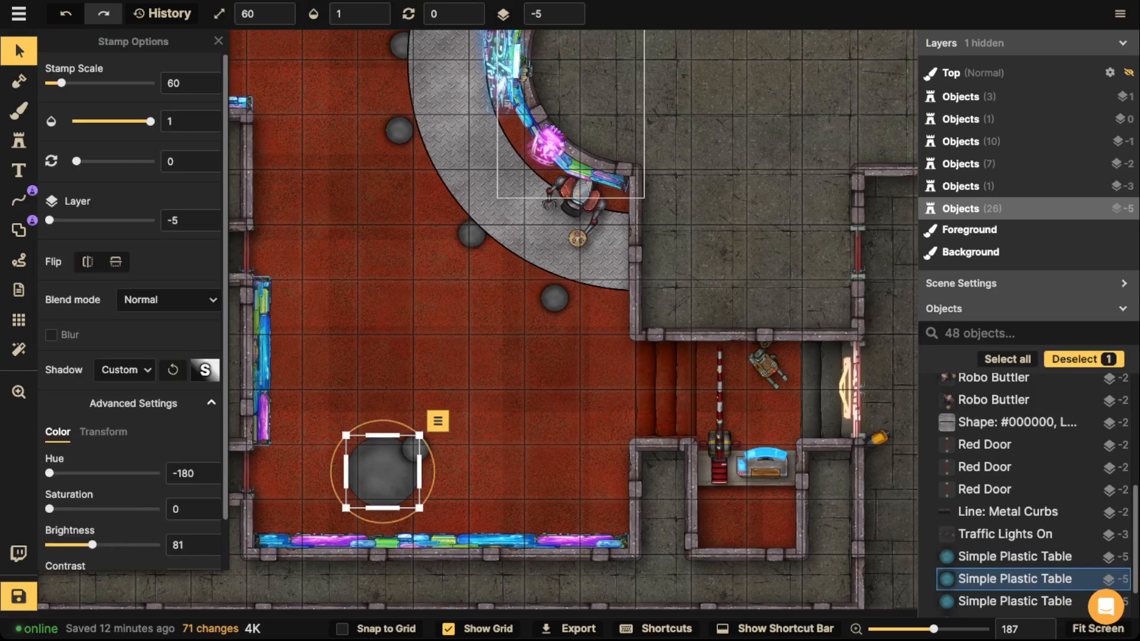
pyautogui.click(580, 13)
pyautogui.press('Escape')
pyautogui.scroll(-2, 415, 463)
pyautogui.scroll(3, 431, 415)
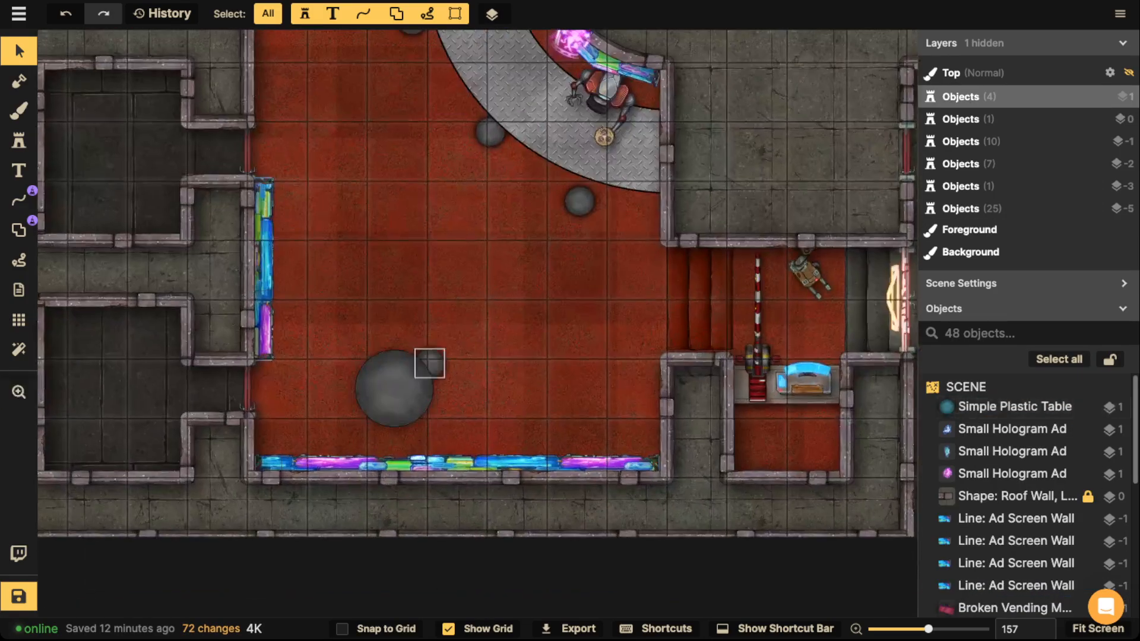
# Try two more pasted stools around the round table and delete all three stools there.
pyautogui.click(431, 365)
pyautogui.hotkey('ctrl', 'v')
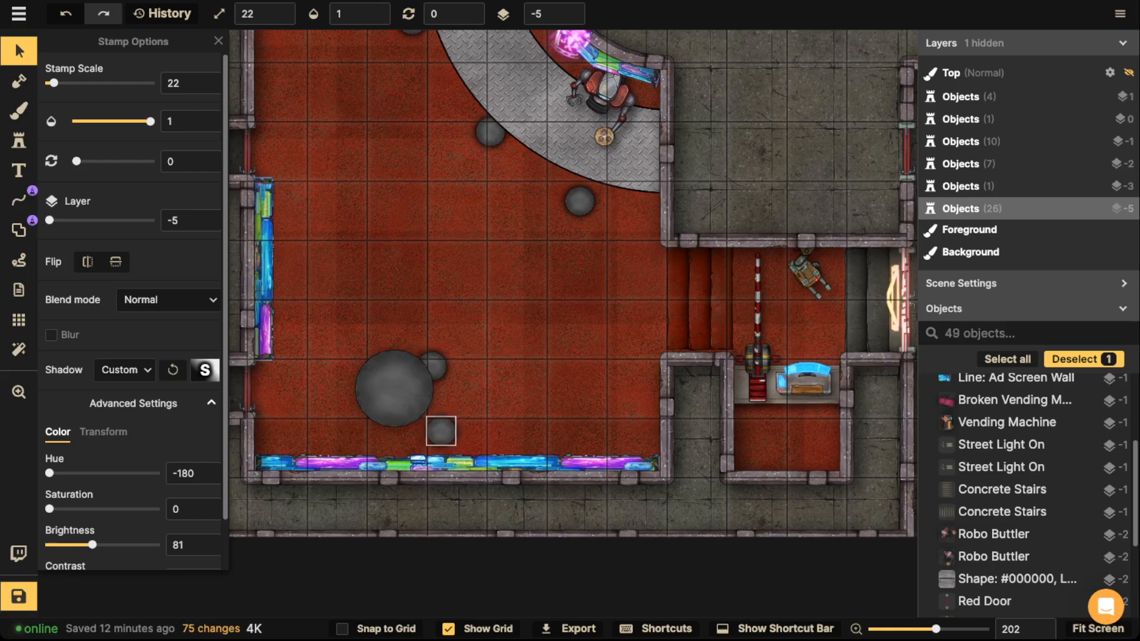
pyautogui.hotkey('ctrl', 'v')
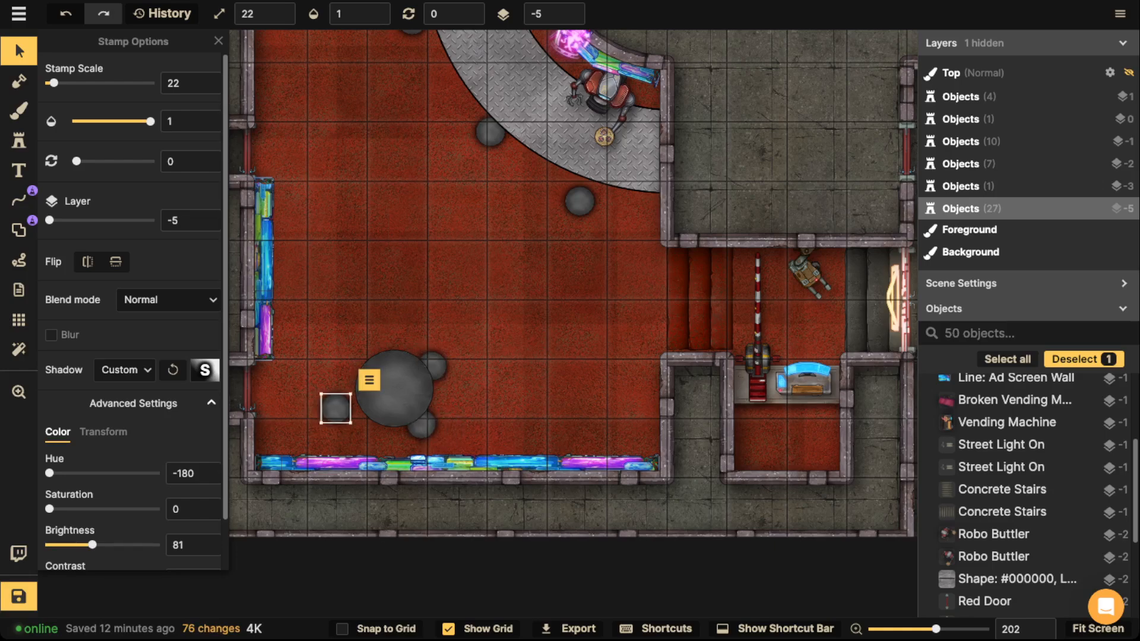
pyautogui.press('Delete')
pyautogui.press('Delete')
pyautogui.press('Delete')
# Search the sci-fi stamp catalog for "chair" and choose the Plastic Chair from Shops: Streetfood.
pyautogui.press('s')
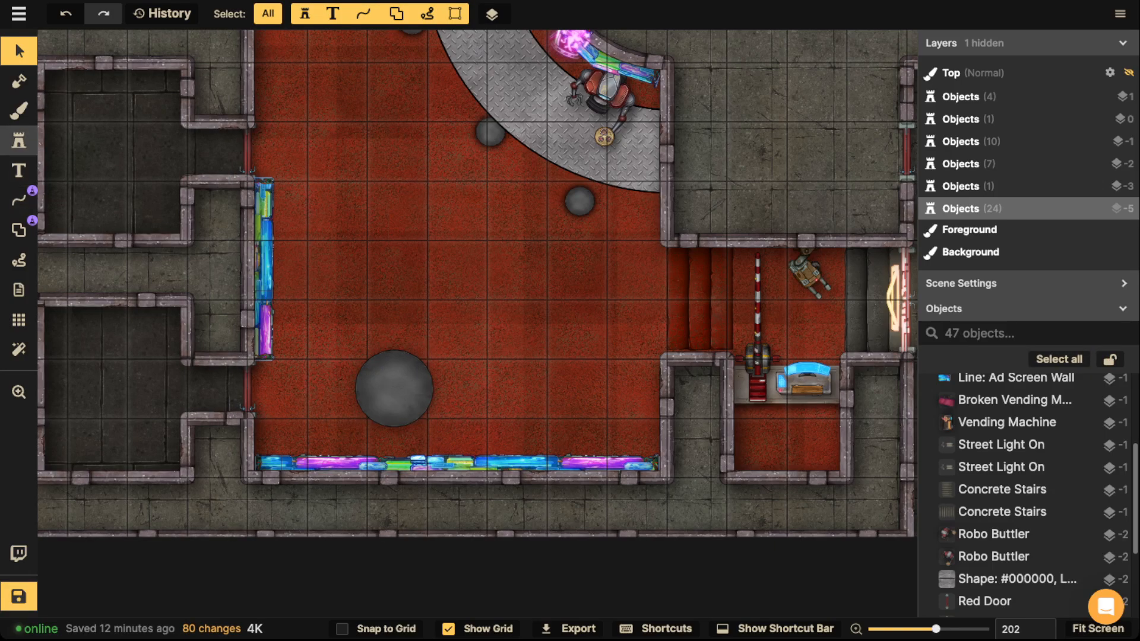
pyautogui.write('fchair')
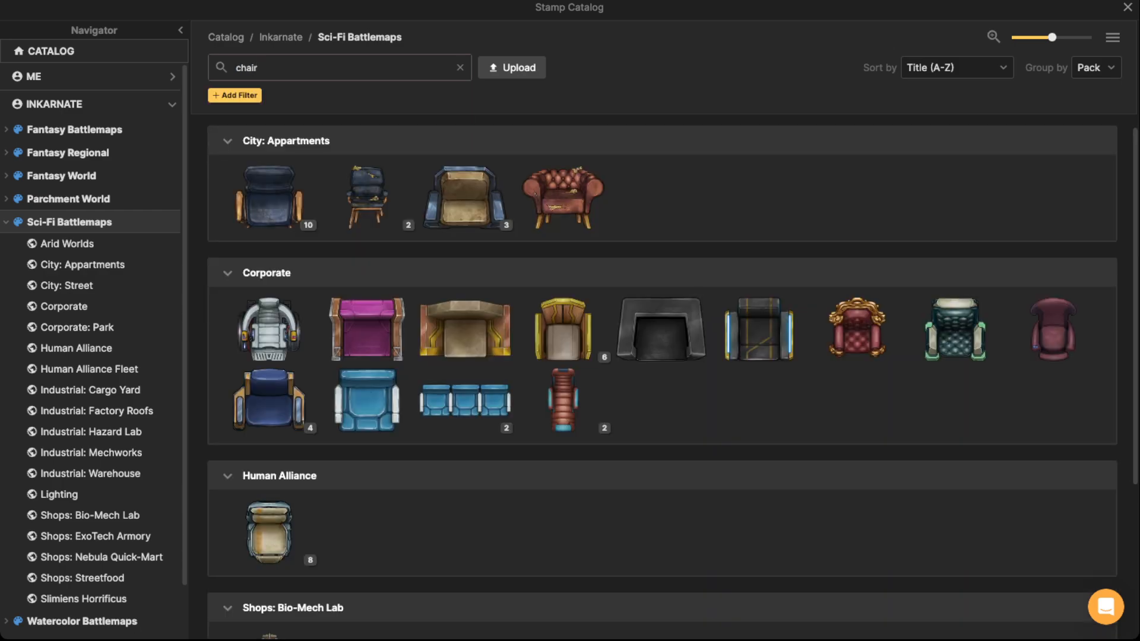
pyautogui.scroll(-4, 270, 447)
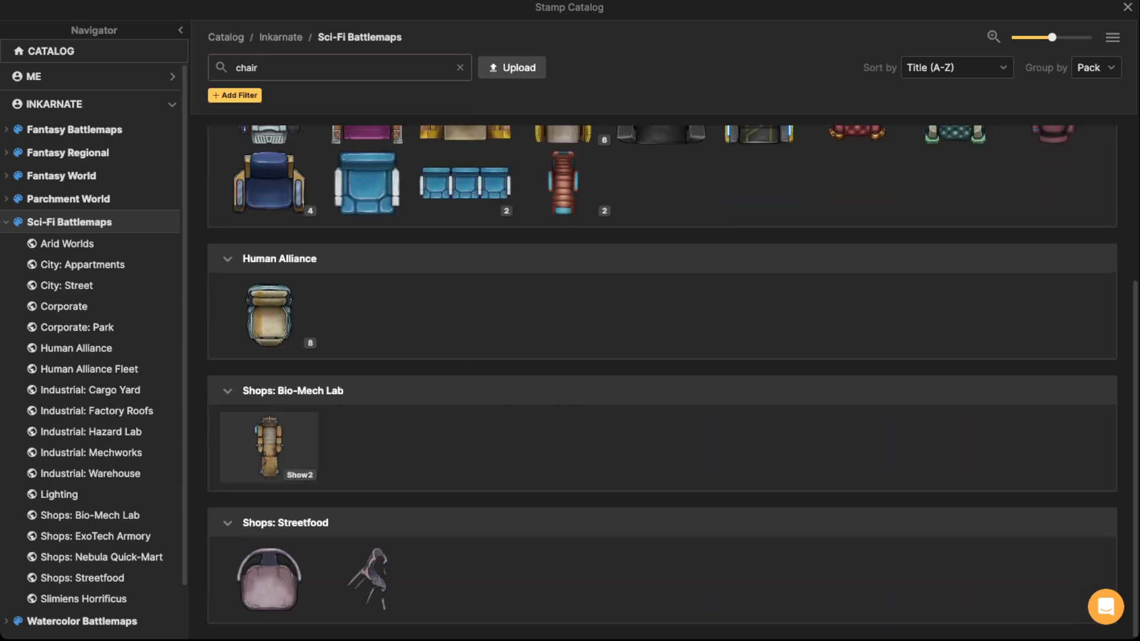
pyautogui.click(270, 443)
# Place the plastic chair at the round table's upper-right edge, scaled to 72 and rotated to 15 degrees.
pyautogui.click(421, 356)
pyautogui.scroll(5, 419, 348)
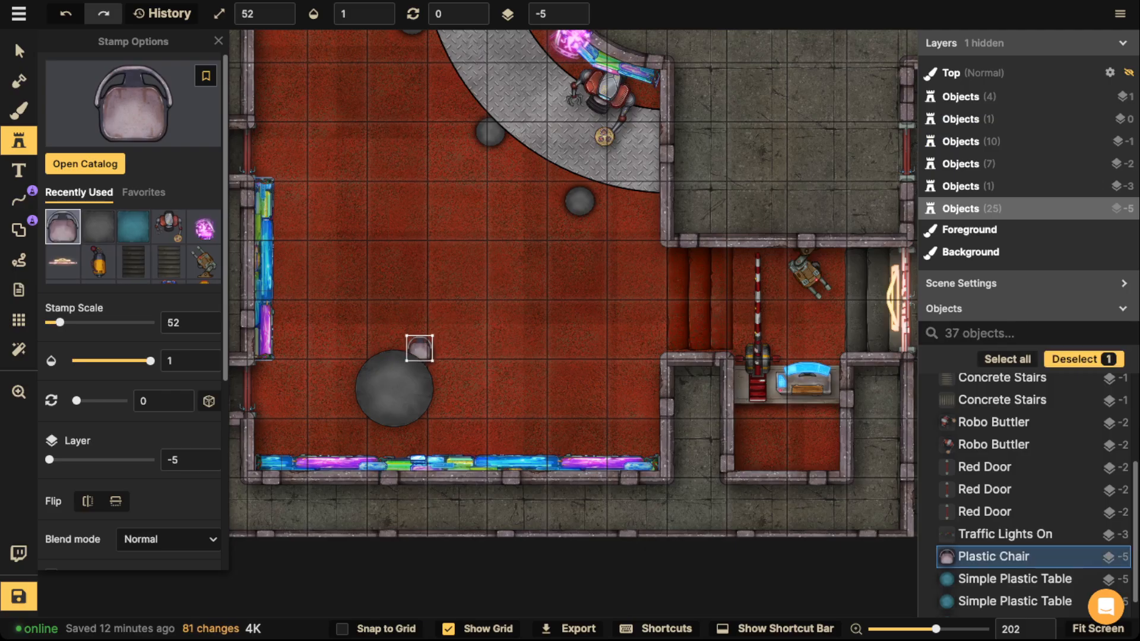
pyautogui.scroll(1, 419, 347)
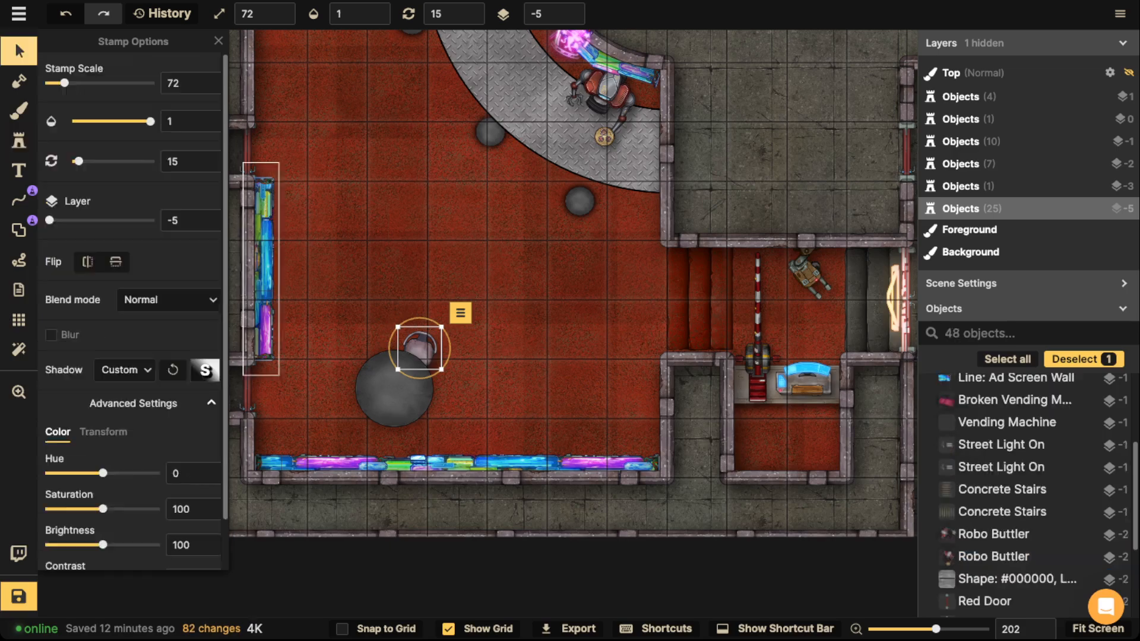
pyautogui.press('v')
# Recolor the round table with hue 111, saturation 29 and brightness 96.
pyautogui.click(393, 389)
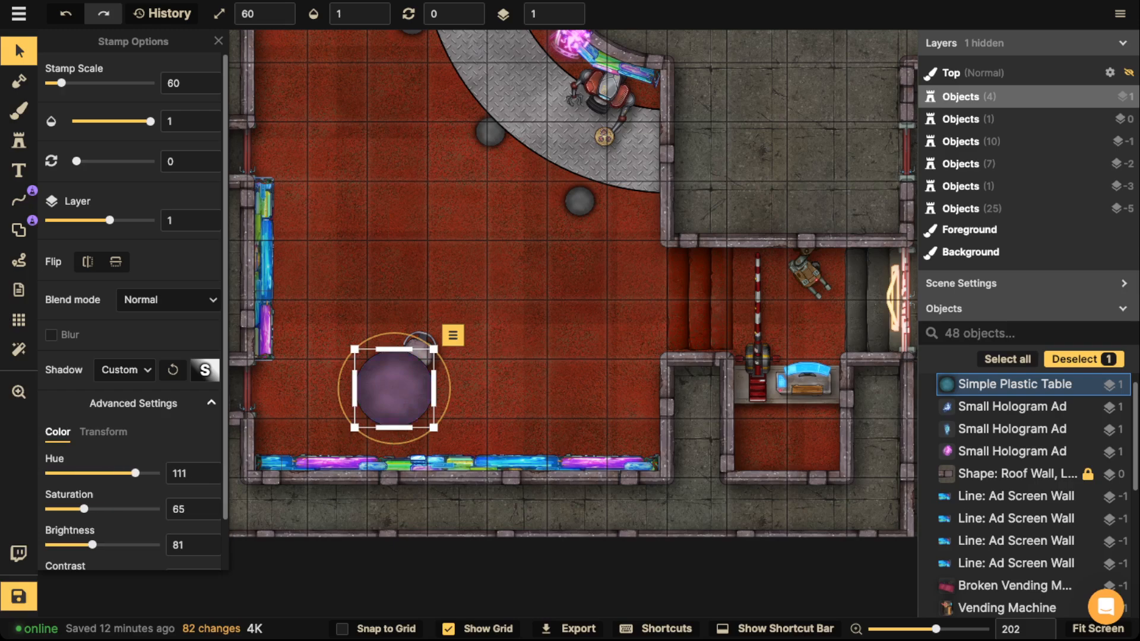
pyautogui.moveTo(92, 544); pyautogui.dragTo(100, 545)
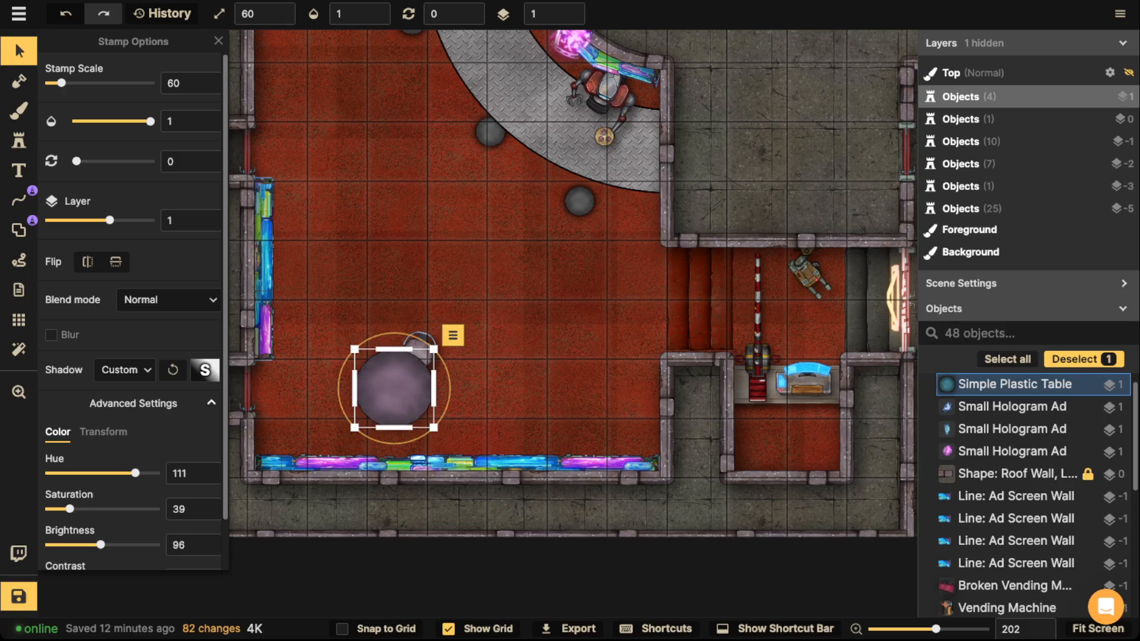
pyautogui.scroll(-1, 131, 297)
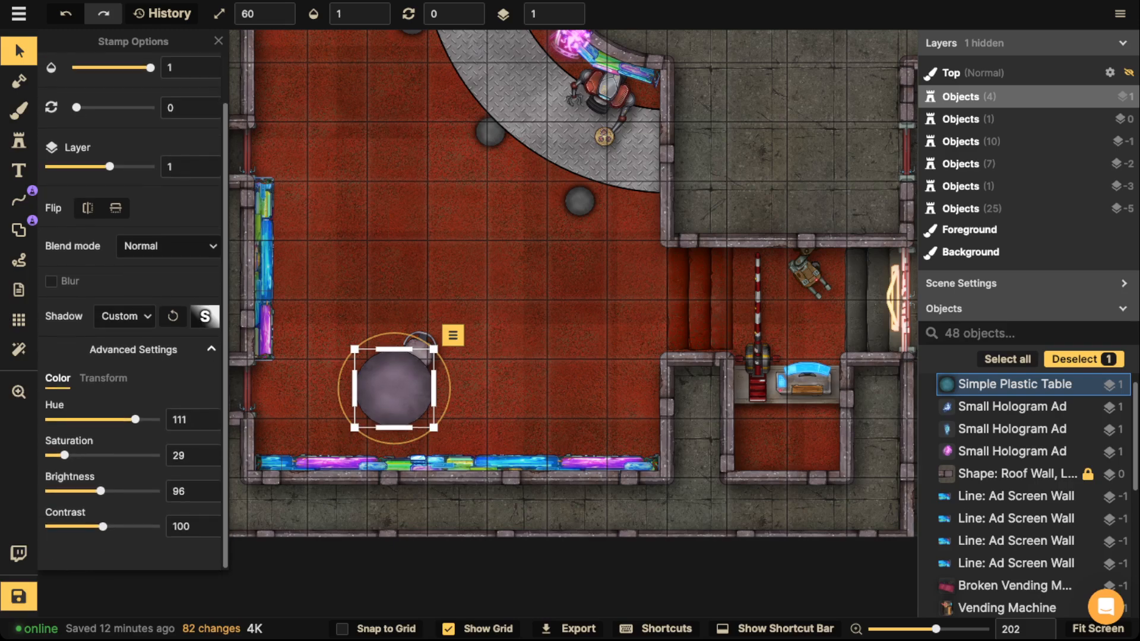
pyautogui.press('Escape')
pyautogui.scroll(1, 469, 383)
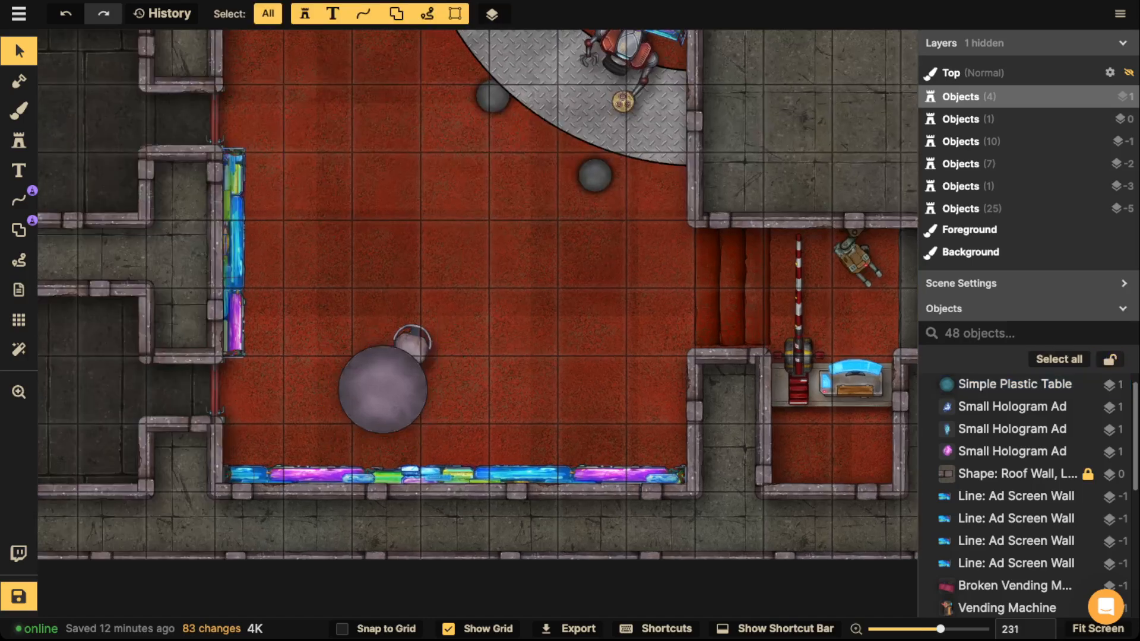
# Try pasting two copies around the round table, rotating one to 195 degrees, and delete the rotated copy.
pyautogui.click(410, 343)
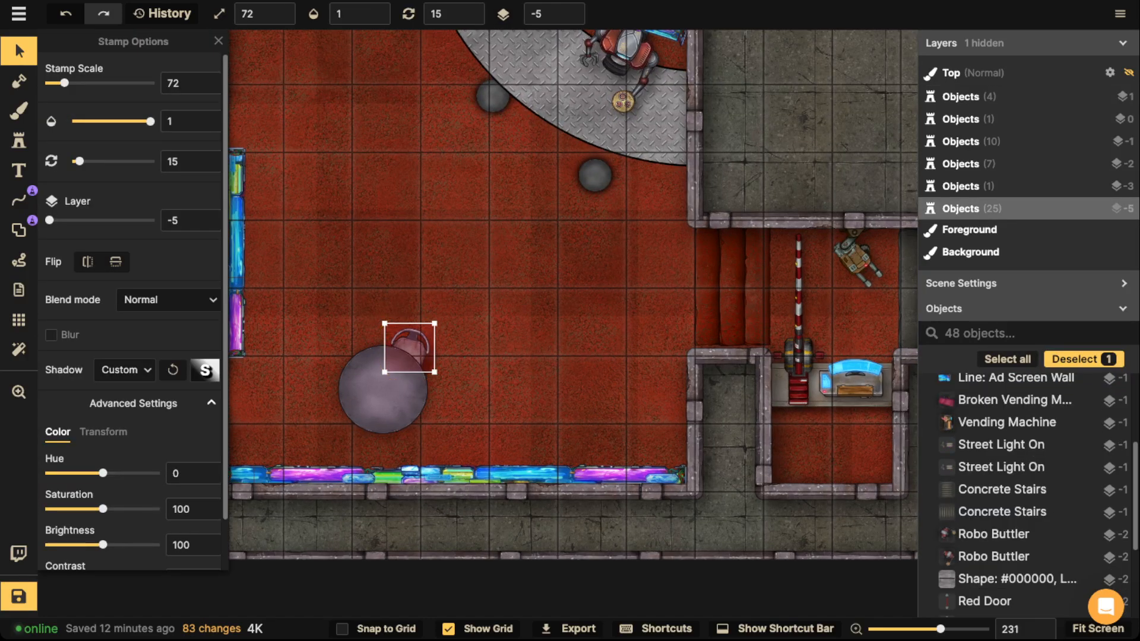
pyautogui.hotkey('ctrl', 'v')
pyautogui.hotkey('ctrl', 'v')
pyautogui.scroll(-3, 356, 355)
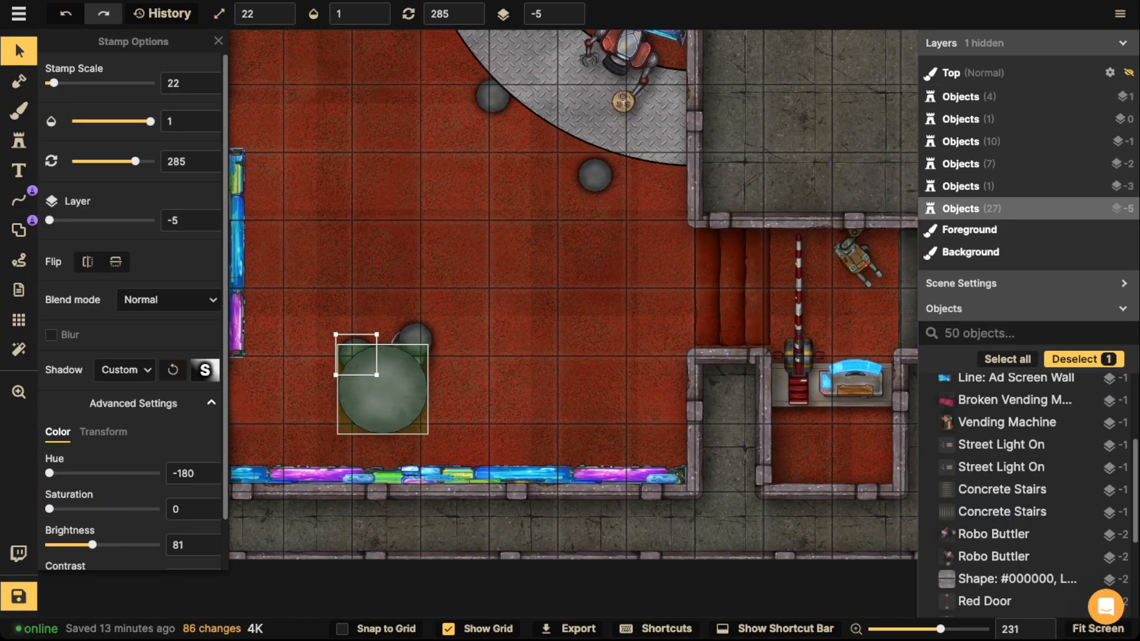
pyautogui.scroll(-2, 356, 355)
pyautogui.moveTo(356, 354); pyautogui.dragTo(312, 304)
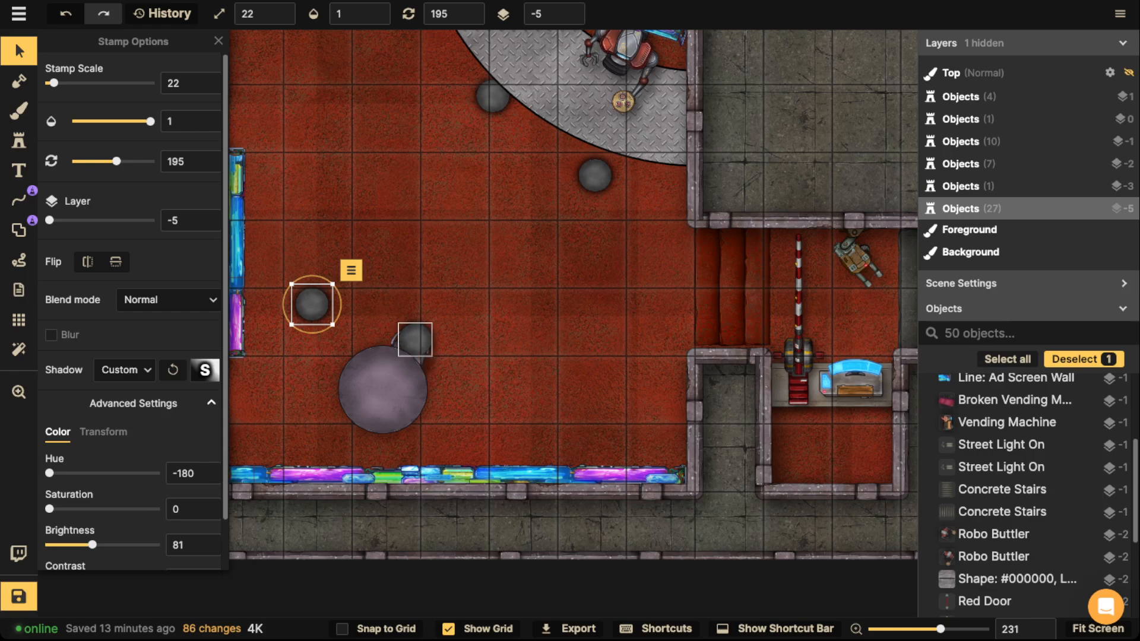
pyautogui.press('Delete')
# Try another pasted stool rotated to 270 degrees at the table's upper left, and delete both remaining stool copies.
pyautogui.click(415, 340)
pyautogui.hotkey('ctrl', 'v')
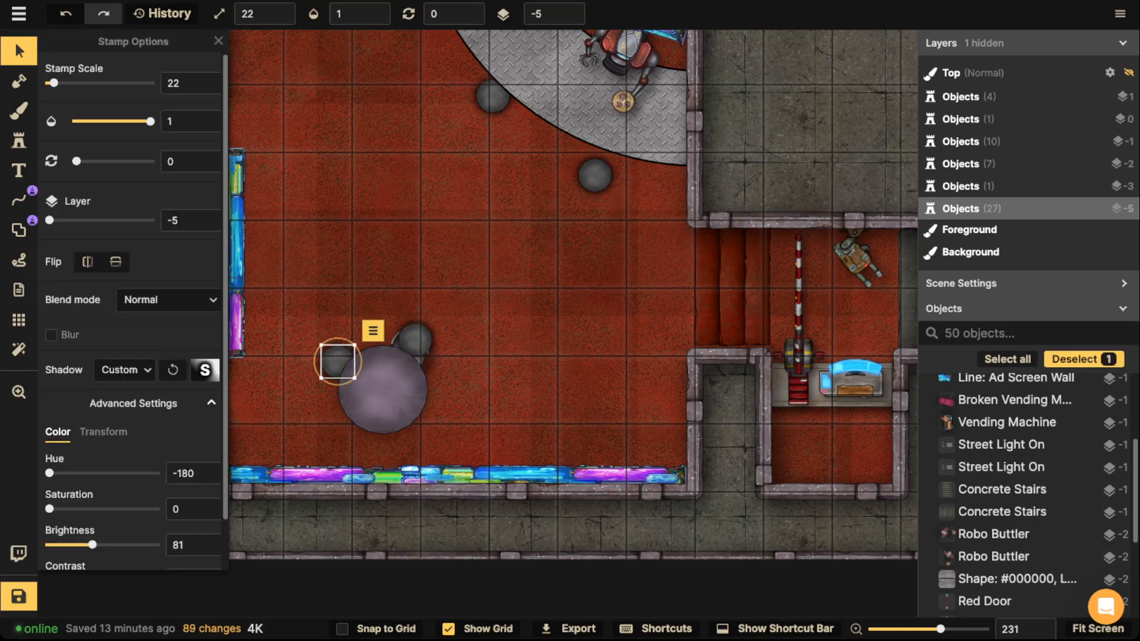
pyautogui.scroll(-1, 338, 362)
pyautogui.moveTo(336, 359); pyautogui.dragTo(335, 343)
pyautogui.scroll(-7, 335, 343)
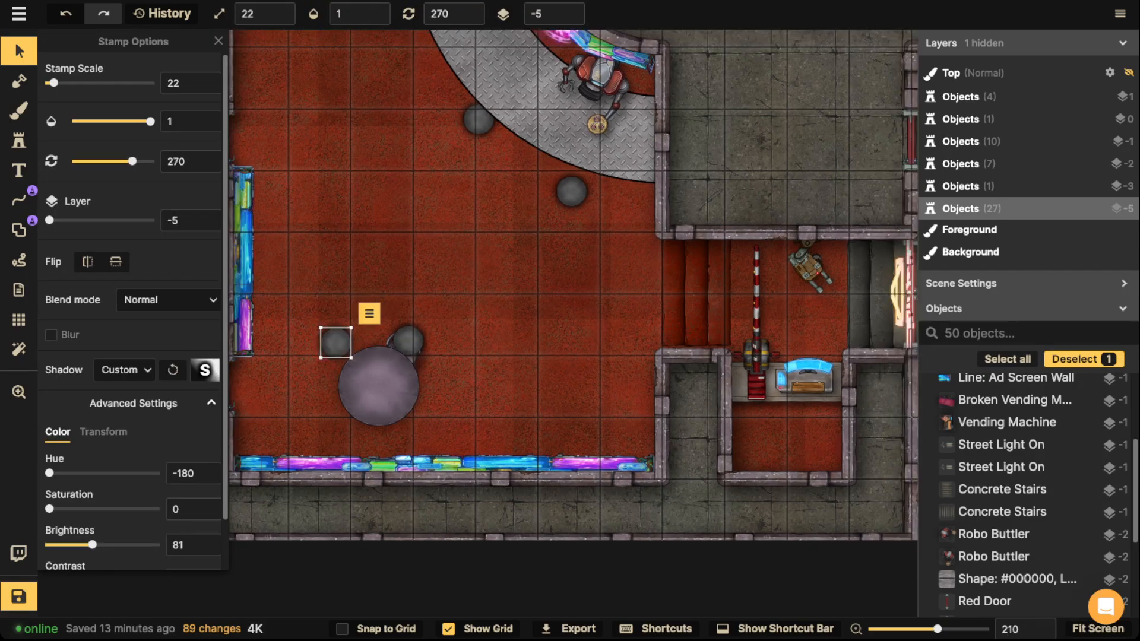
pyautogui.press('Delete')
pyautogui.scroll(3, 416, 338)
pyautogui.moveTo(407, 340); pyautogui.dragTo(545, 330)
pyautogui.press('Delete')
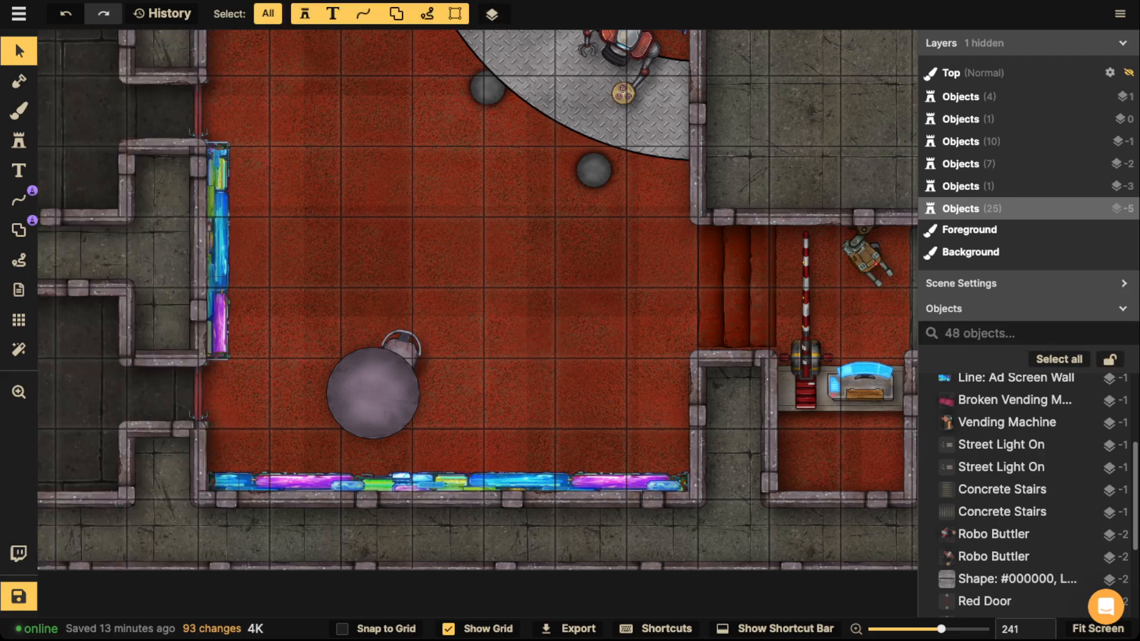
# Tuck the chair closer to the round table and add a copy at its upper-left edge, rotated to 300 degrees.
pyautogui.moveTo(403, 349); pyautogui.dragTo(400, 341)
pyautogui.click(371, 409)
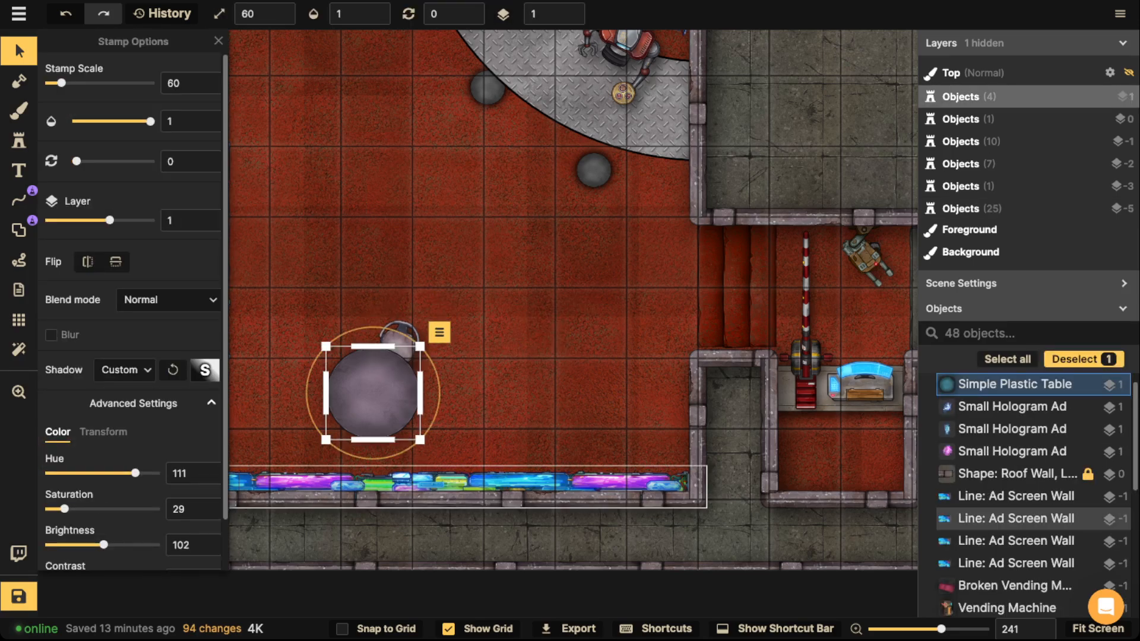
pyautogui.press('Escape')
pyautogui.click(400, 338)
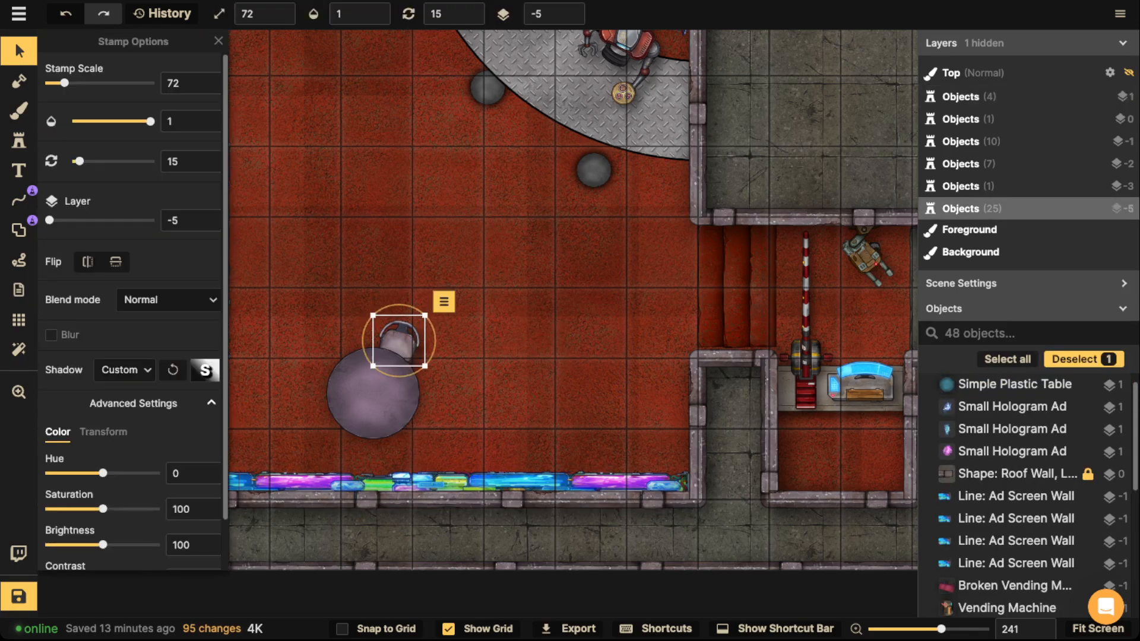
pyautogui.scroll(2, 399, 338)
pyautogui.hotkey('ctrl', 'v')
pyautogui.scroll(-4, 267, 361)
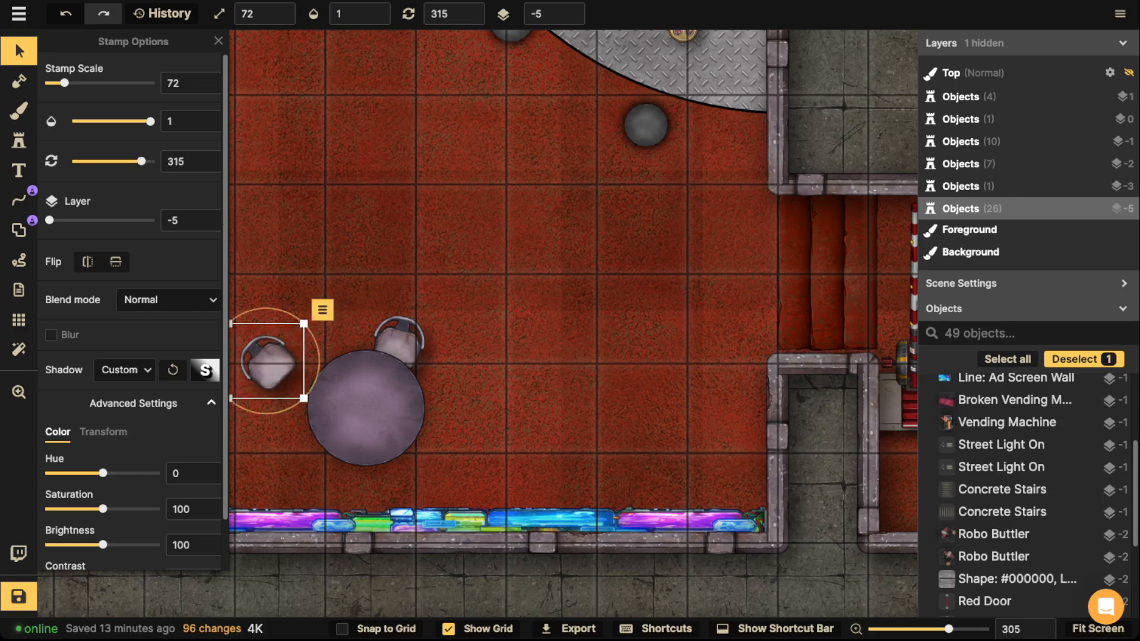
pyautogui.moveTo(267, 361); pyautogui.dragTo(310, 369)
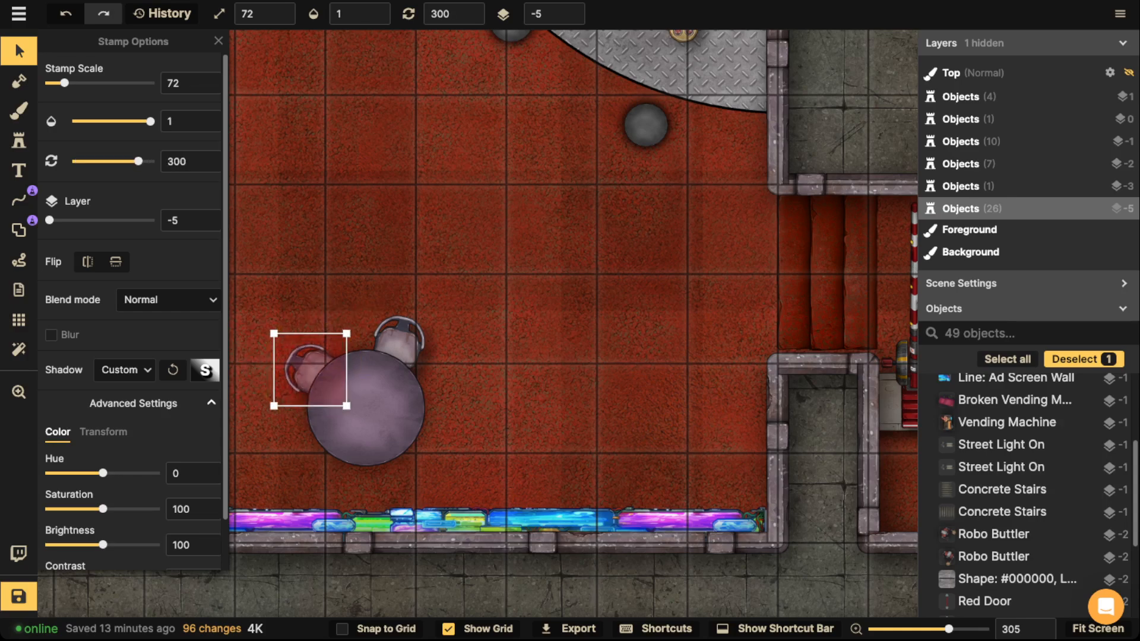
# Add two more chair copies at the round table's lower-left and lower-right edges, rotating the lower-right one to 120 degrees.
pyautogui.hotkey('ctrl', 'v')
pyautogui.scroll(-5, 300, 457)
pyautogui.moveTo(300, 457); pyautogui.dragTo(326, 455)
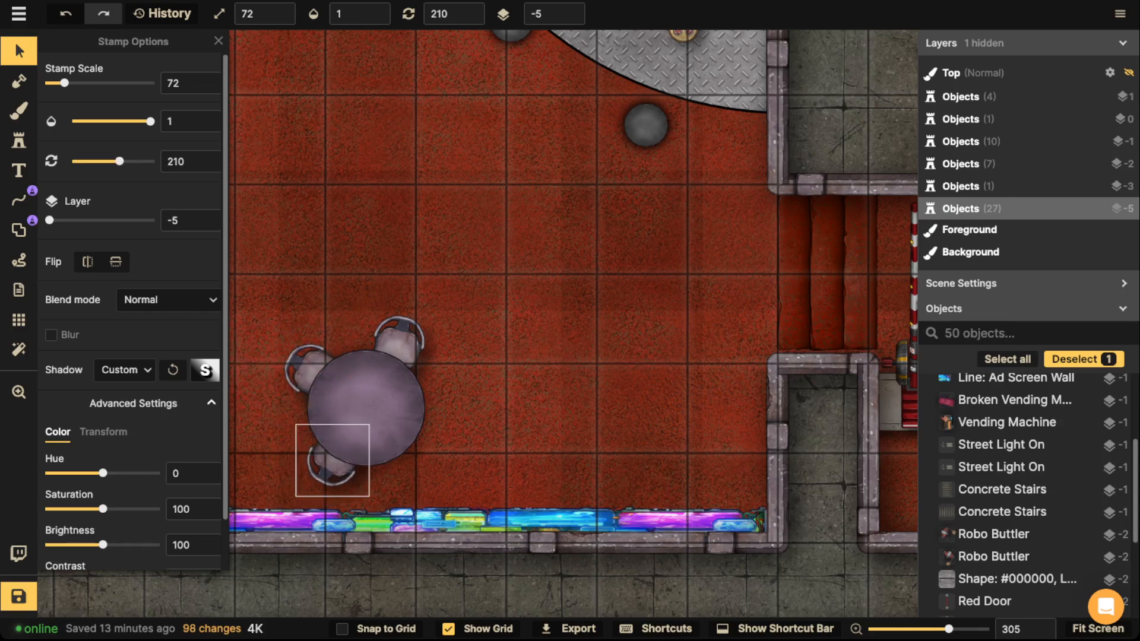
pyautogui.scroll(-1, 327, 454)
pyautogui.hotkey('ctrl', 'v')
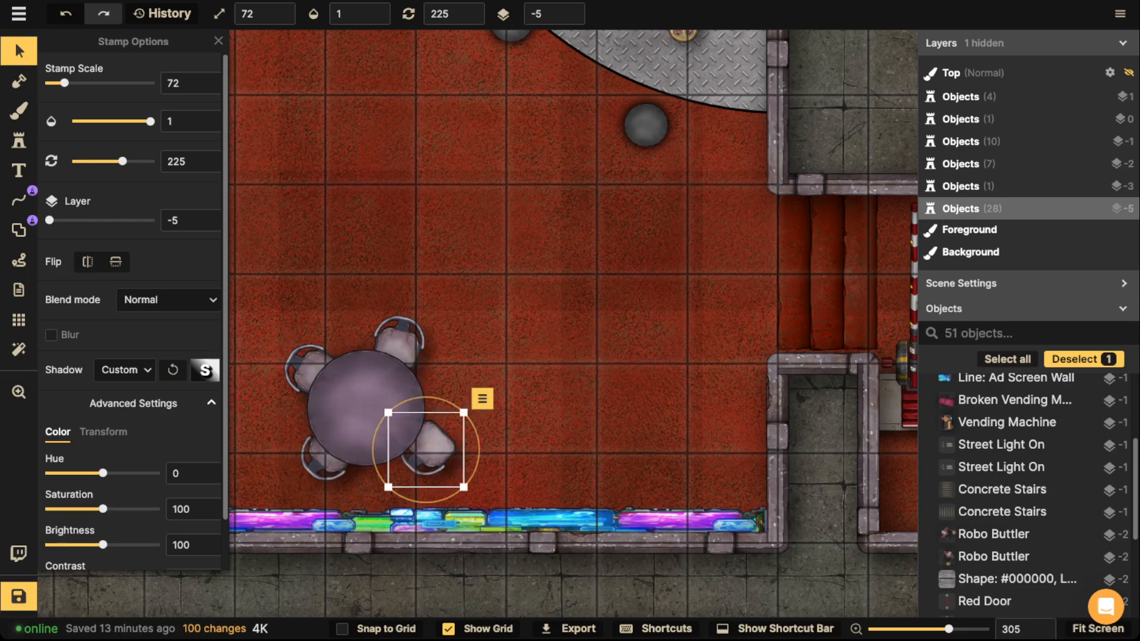
pyautogui.scroll(6, 426, 450)
pyautogui.scroll(1, 426, 449)
pyautogui.moveTo(426, 449); pyautogui.dragTo(422, 446)
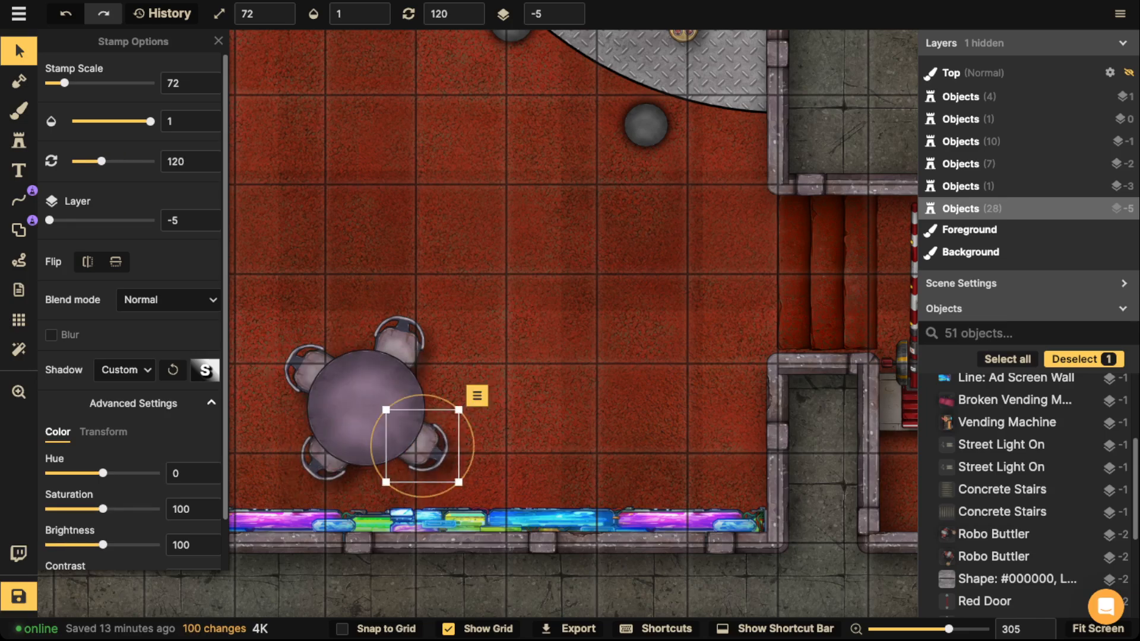
# Duplicate the round table with its four chairs and place the copy in the room's lower-right corner, level with the original.
pyautogui.moveTo(282, 317); pyautogui.dragTo(473, 474)
pyautogui.scroll(-1, 417, 419)
pyautogui.scroll(-2, 421, 422)
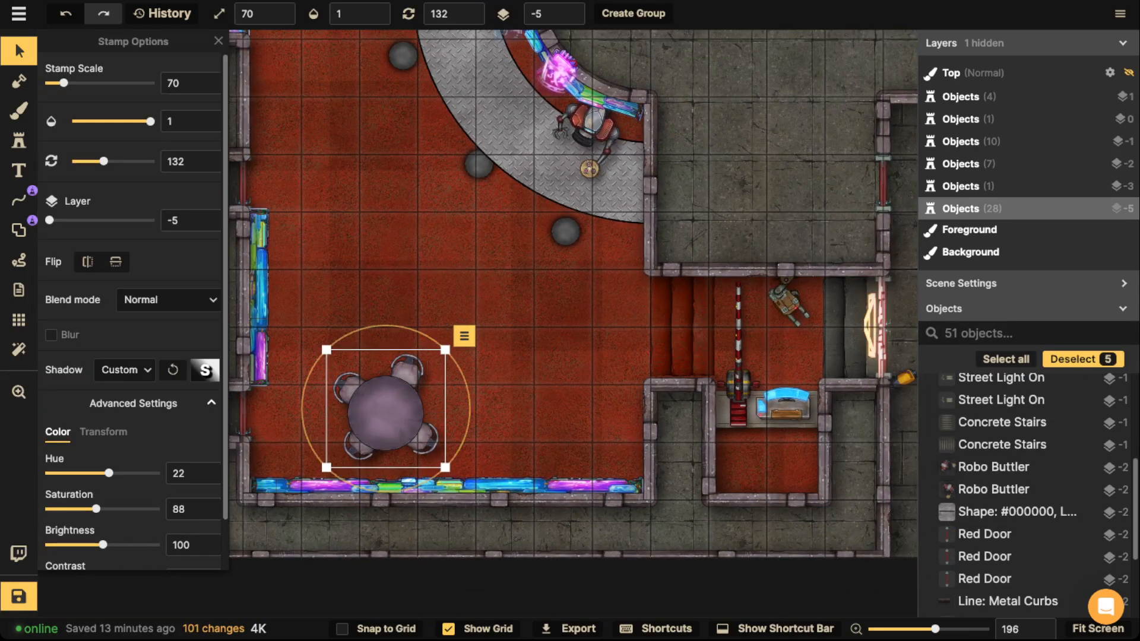
pyautogui.hotkey('ctrl', 'v')
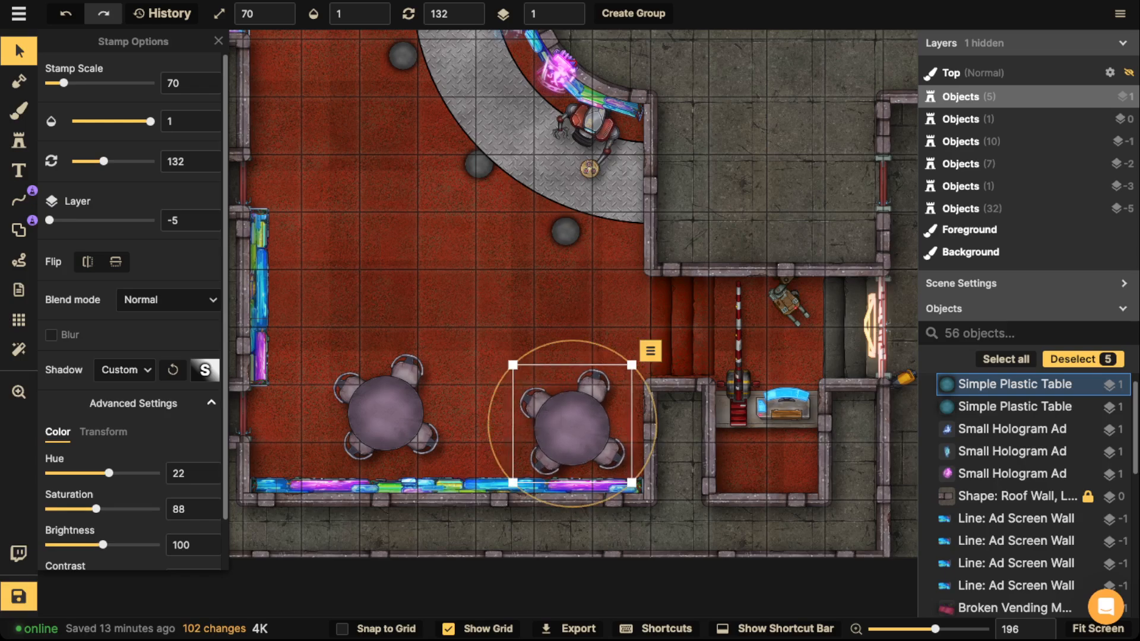
pyautogui.click(384, 414)
pyautogui.moveTo(384, 414); pyautogui.dragTo(445, 451)
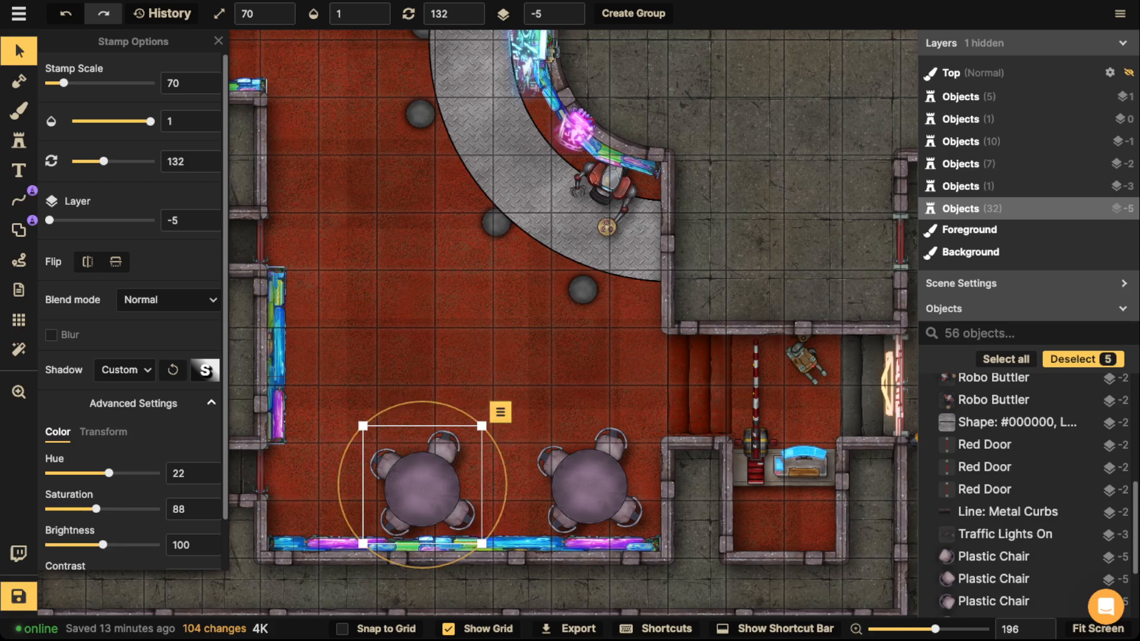
# Paste four more table-and-chairs sets: one above the lower pair and three in the upper end of the bar room.
pyautogui.hotkey('ctrl', 'v')
pyautogui.moveTo(402, 365); pyautogui.dragTo(455, 555)
pyautogui.moveTo(420, 107); pyautogui.dragTo(443, 177)
pyautogui.hotkey('ctrl', 'v')
pyautogui.hotkey('ctrl', 'v')
pyautogui.hotkey('ctrl', 'v')
# Rearrange the top-right table's chairs: pull two out, rotated to 330 and 60 degrees, and rotate the lower-left one to 255 degrees.
pyautogui.moveTo(584, 200); pyautogui.dragTo(549, 146)
pyautogui.click(615, 145)
pyautogui.scroll(2, 549, 146)
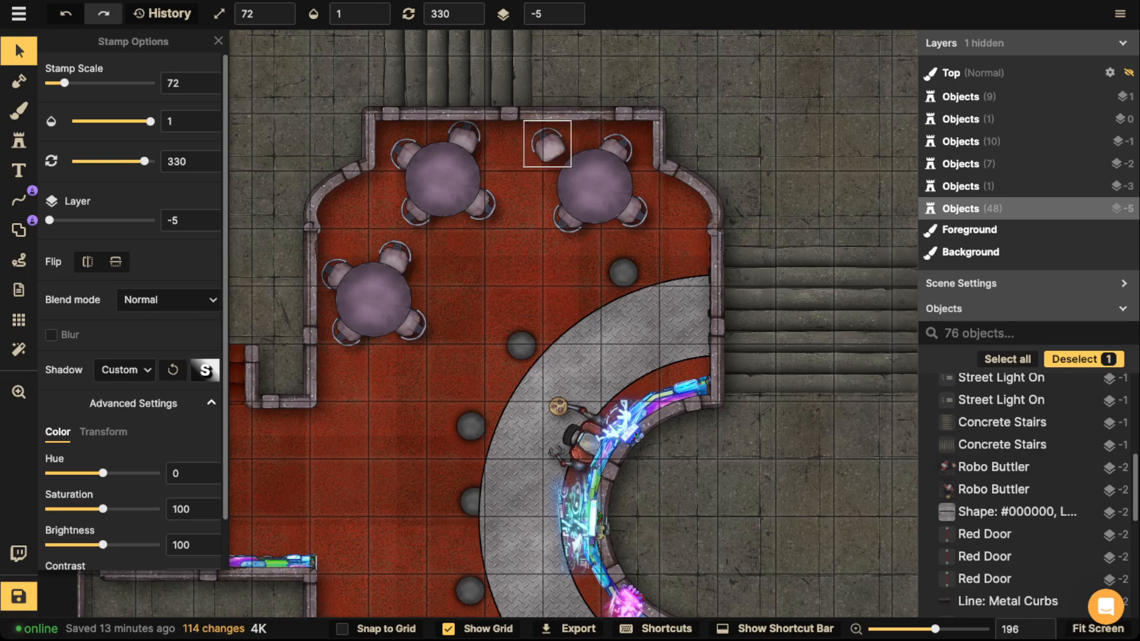
pyautogui.click(633, 212)
pyautogui.moveTo(630, 211); pyautogui.dragTo(677, 219)
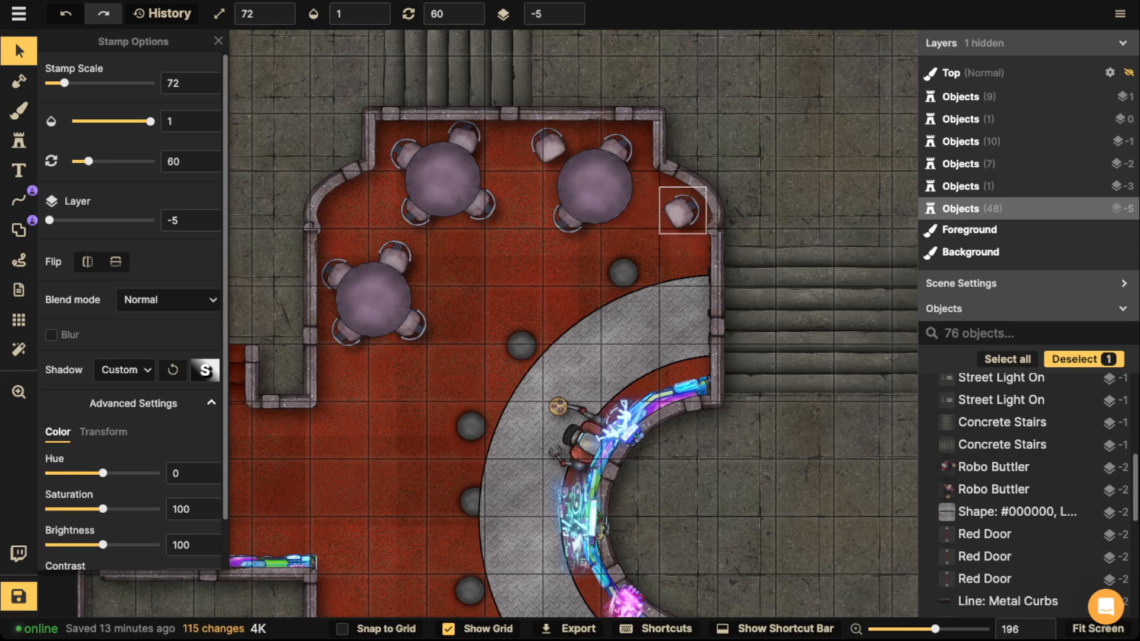
pyautogui.scroll(11, 561, 205)
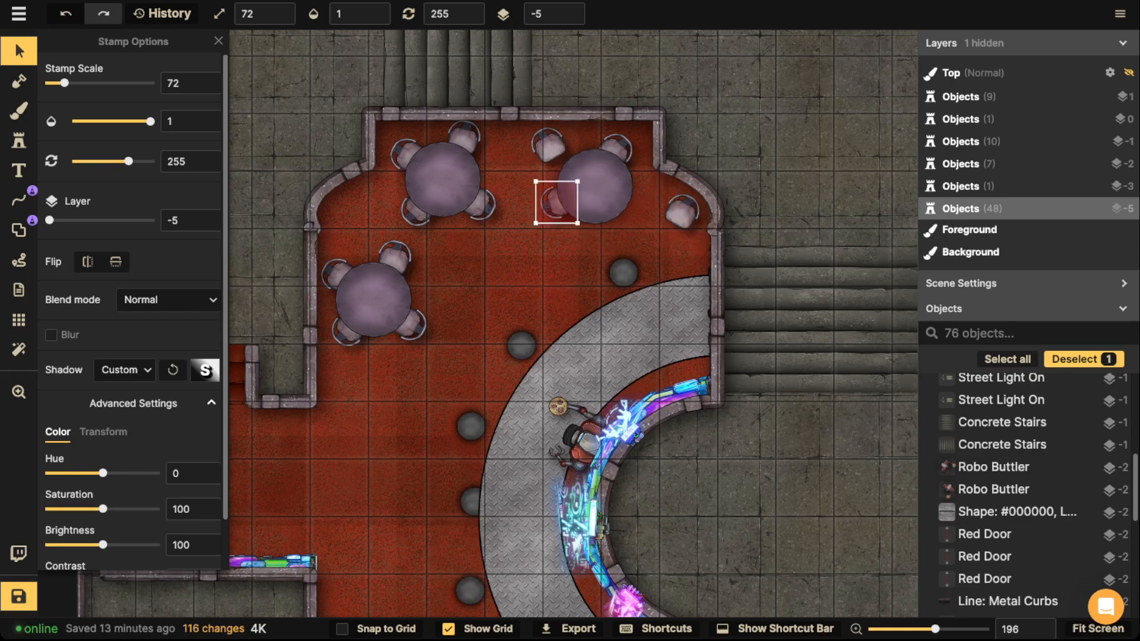
# Tuck the lower-right chair in at the top-left table and pull its two upper chairs away from the table.
pyautogui.click(473, 195)
pyautogui.press('Escape')
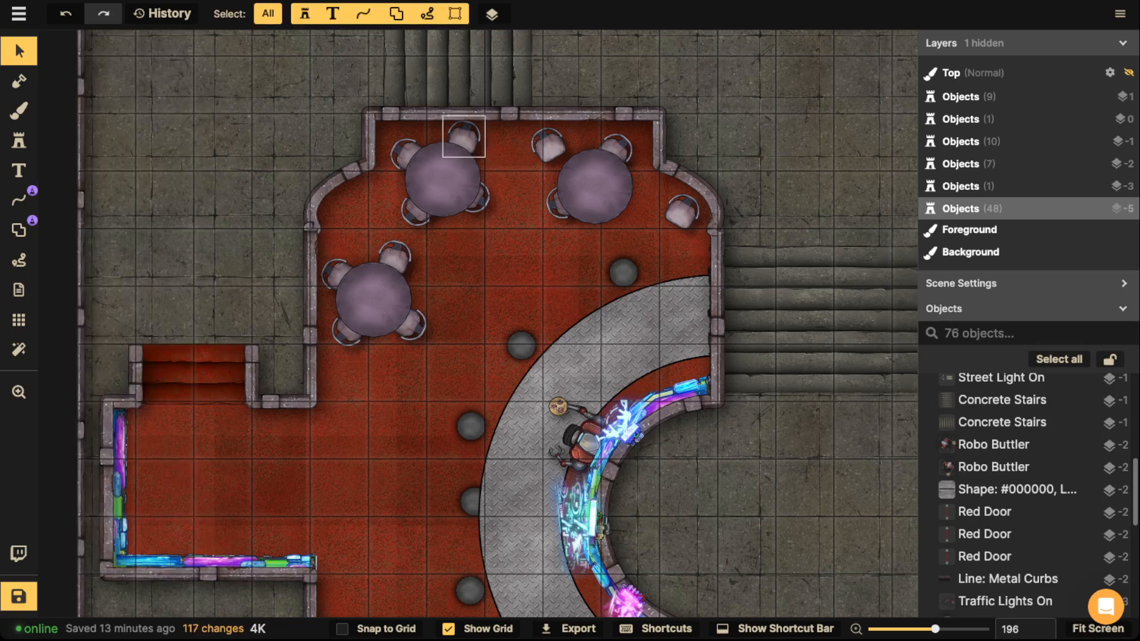
pyautogui.moveTo(464, 138); pyautogui.dragTo(482, 141)
pyautogui.scroll(2, 482, 141)
pyautogui.press('Escape')
pyautogui.moveTo(406, 154); pyautogui.dragTo(399, 144)
pyautogui.press('Escape')
# Shift the chairs inward around the table by the left wall in the upper part of the bar room.
pyautogui.moveTo(394, 256); pyautogui.dragTo(389, 265)
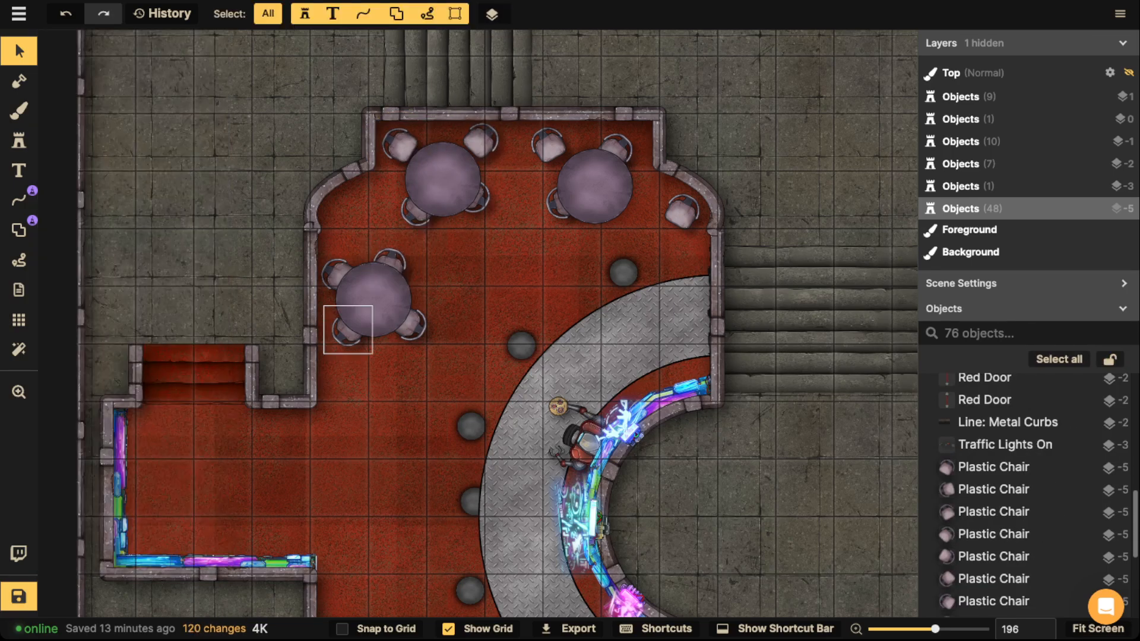
pyautogui.moveTo(347, 335); pyautogui.dragTo(408, 323)
pyautogui.press('Escape')
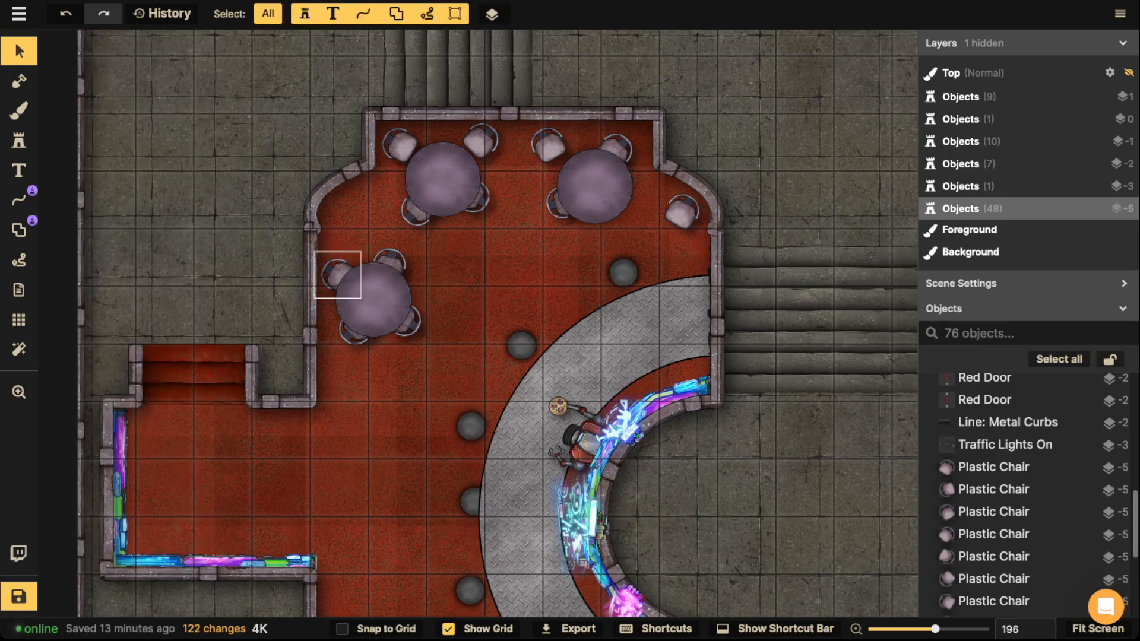
pyautogui.click(346, 277)
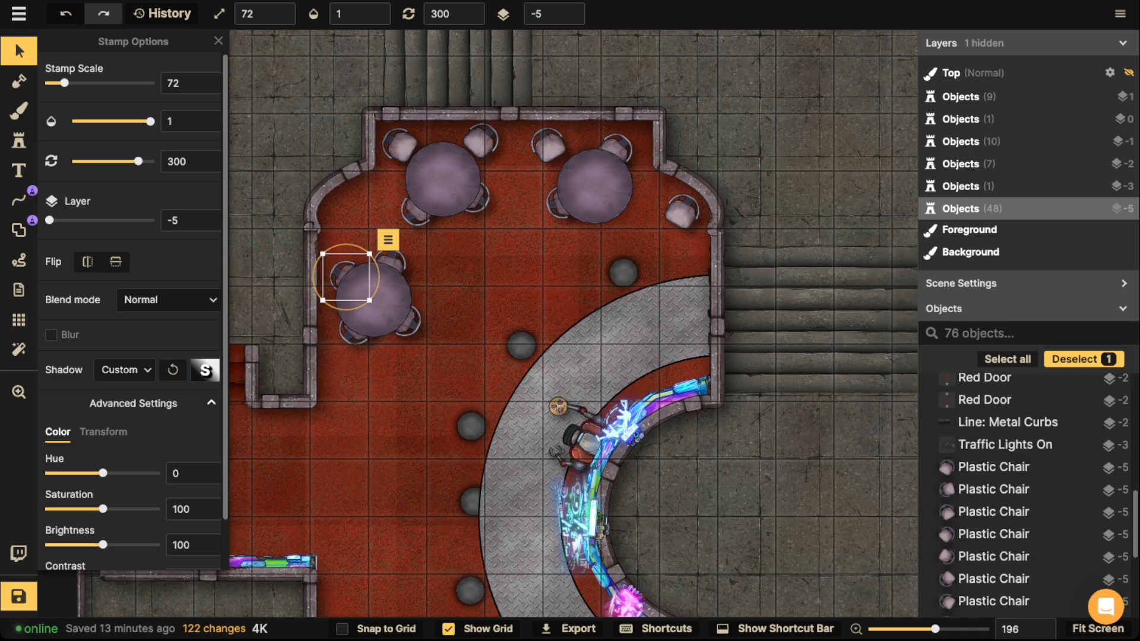
# Vary the seating at the table below the bar, pulling its lower-left and upper-left chairs outward.
pyautogui.moveTo(404, 323); pyautogui.dragTo(418, 170)
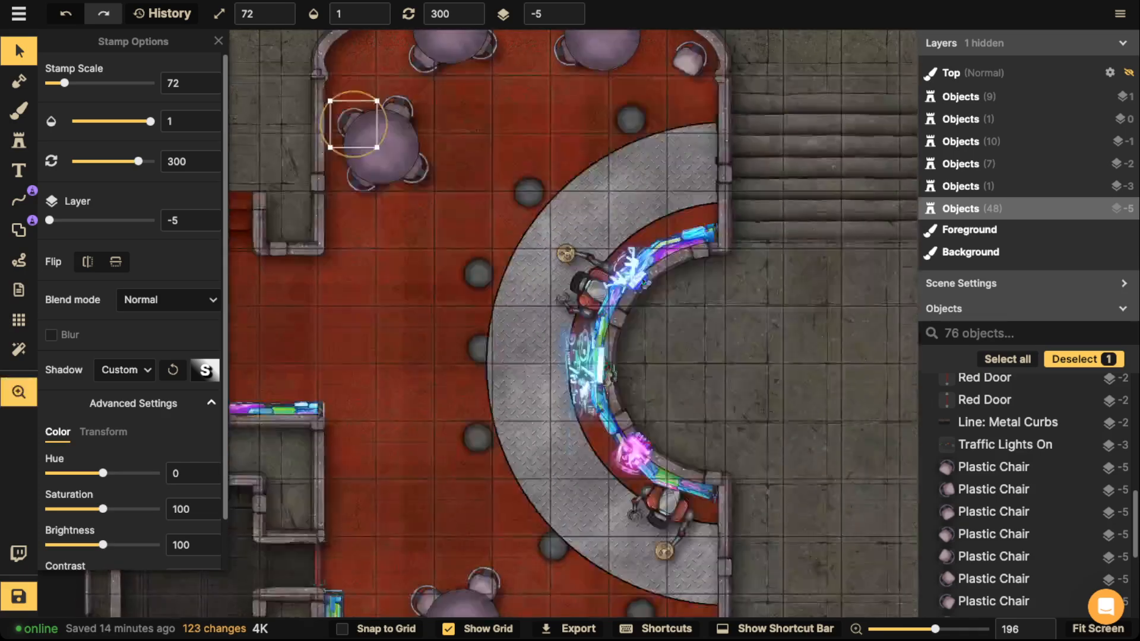
pyautogui.moveTo(417, 584); pyautogui.dragTo(419, 311)
pyautogui.moveTo(488, 299); pyautogui.dragTo(493, 306)
pyautogui.press('Right')
pyautogui.moveTo(504, 366); pyautogui.dragTo(432, 390)
pyautogui.press('Left')
pyautogui.press('Left')
pyautogui.press('Left')
pyautogui.moveTo(432, 318); pyautogui.dragTo(427, 309)
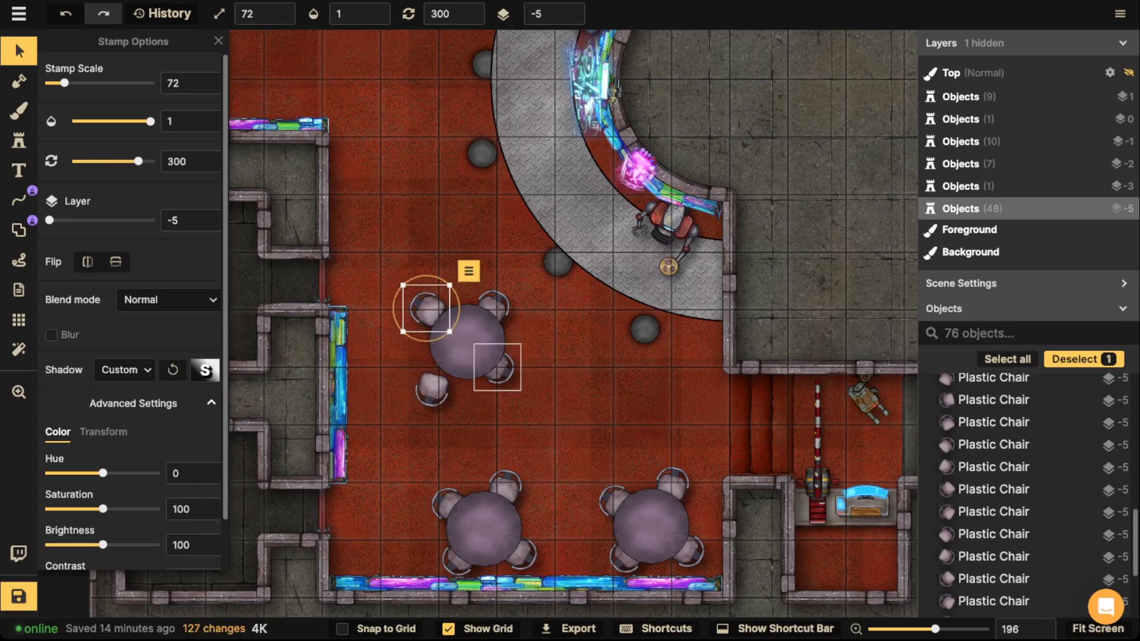
# Move the left chair of the bottom-left table down to the table's side and rotate it to 255 degrees.
pyautogui.click(549, 415)
pyautogui.moveTo(549, 415); pyautogui.dragTo(518, 257)
pyautogui.moveTo(417, 346); pyautogui.dragTo(408, 361)
pyautogui.press('Left')
pyautogui.press('Left')
pyautogui.press('Left')
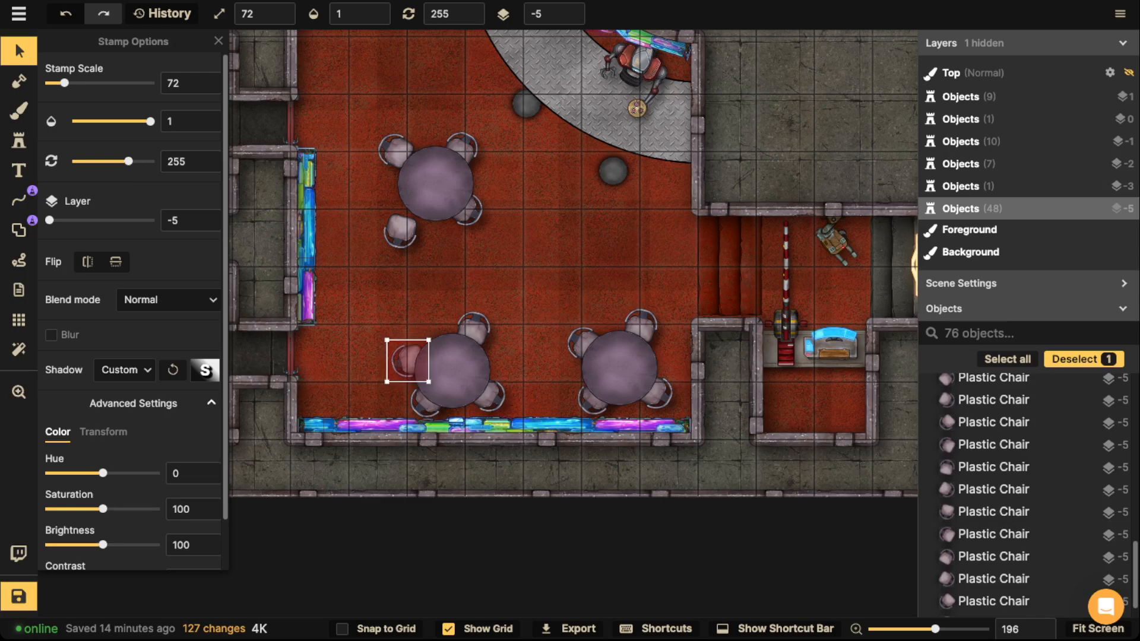
# Adjust the bottom-left table's lower-right chair, and pull its upper-right chair out, turned to face away from the table.
pyautogui.click(446, 325)
pyautogui.click(490, 396)
pyautogui.moveTo(488, 394); pyautogui.dragTo(481, 328)
pyautogui.press('Right')
pyautogui.press('Right')
pyautogui.press('Right')
pyautogui.press('Right')
pyautogui.press('Right')
pyautogui.press('Right')
pyautogui.press('Right')
pyautogui.press('Right')
pyautogui.press('Left')
pyautogui.press('Left')
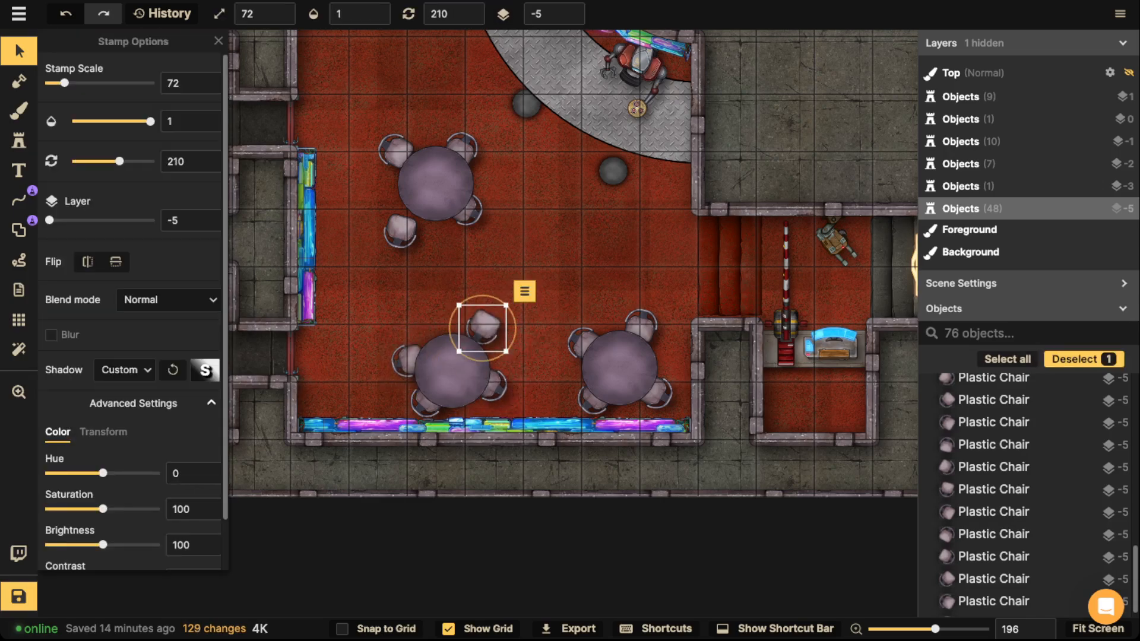
pyautogui.press('Right')
pyautogui.press('Escape')
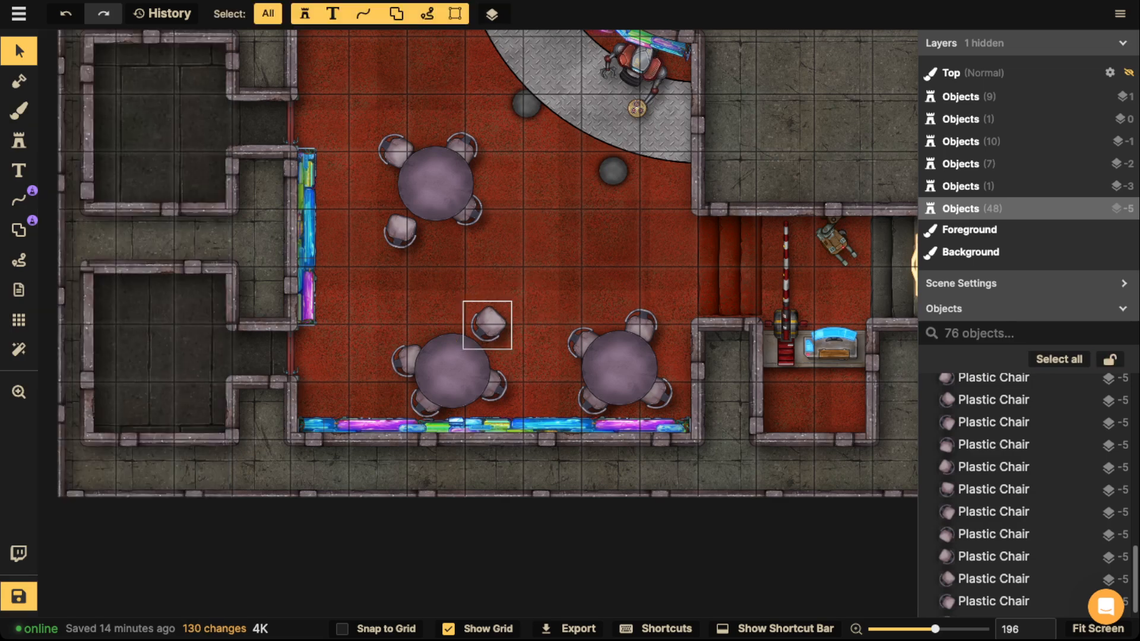
# Tuck the left, upper-right and lower-left chairs closer to the bottom-right table.
pyautogui.click(588, 351)
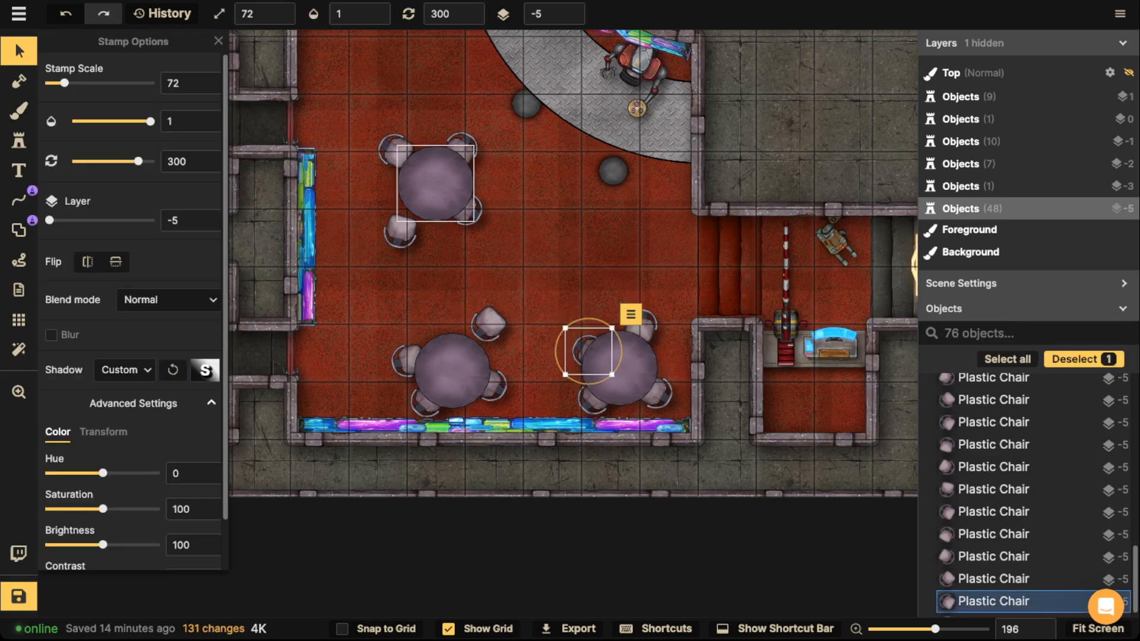
pyautogui.click(645, 323)
pyautogui.moveTo(645, 322); pyautogui.dragTo(642, 331)
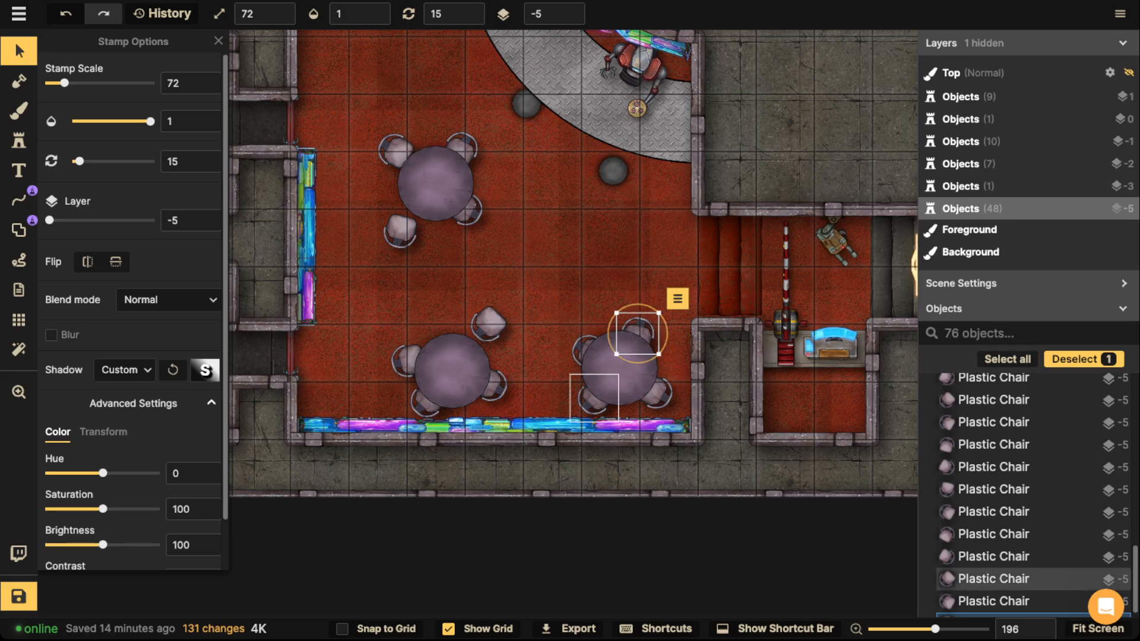
pyautogui.moveTo(591, 403); pyautogui.dragTo(594, 399)
pyautogui.press('Escape')
# Move the two bottom table-and-chairs sets slightly down toward the ad screen wall.
pyautogui.scroll(-1, 489, 324)
pyautogui.moveTo(584, 310); pyautogui.dragTo(661, 411)
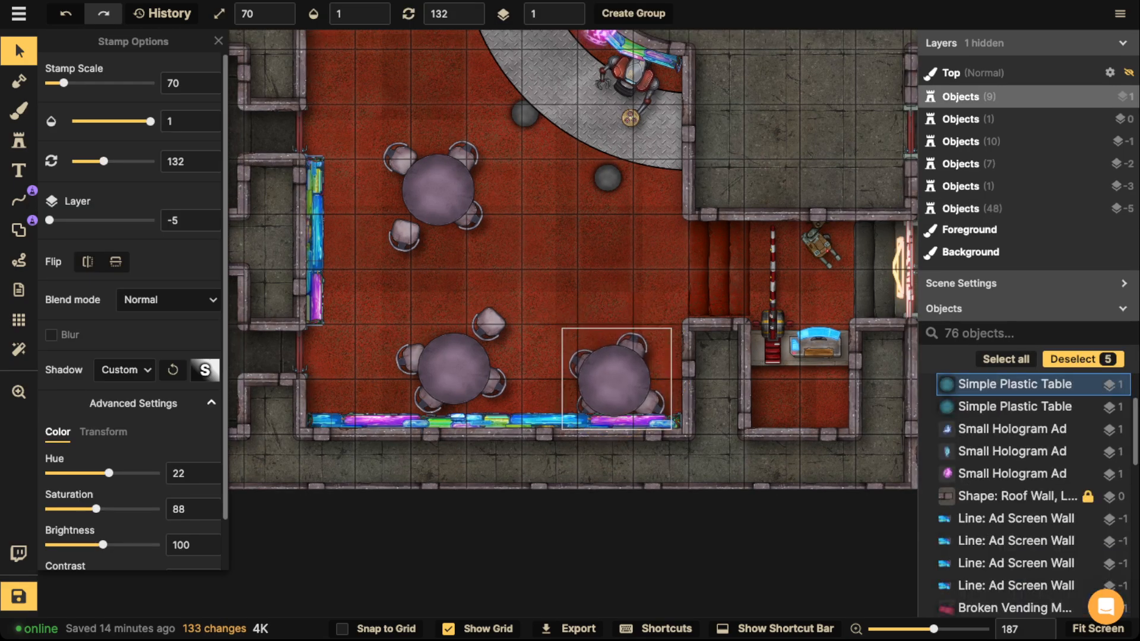
pyautogui.press('Escape')
pyautogui.moveTo(401, 319); pyautogui.dragTo(520, 398)
pyautogui.moveTo(460, 371); pyautogui.dragTo(460, 377)
pyautogui.press('Escape')
# Move the table-and-chairs set in the upper part of the room slightly closer to the left wall.
pyautogui.moveTo(383, 136); pyautogui.dragTo(470, 219)
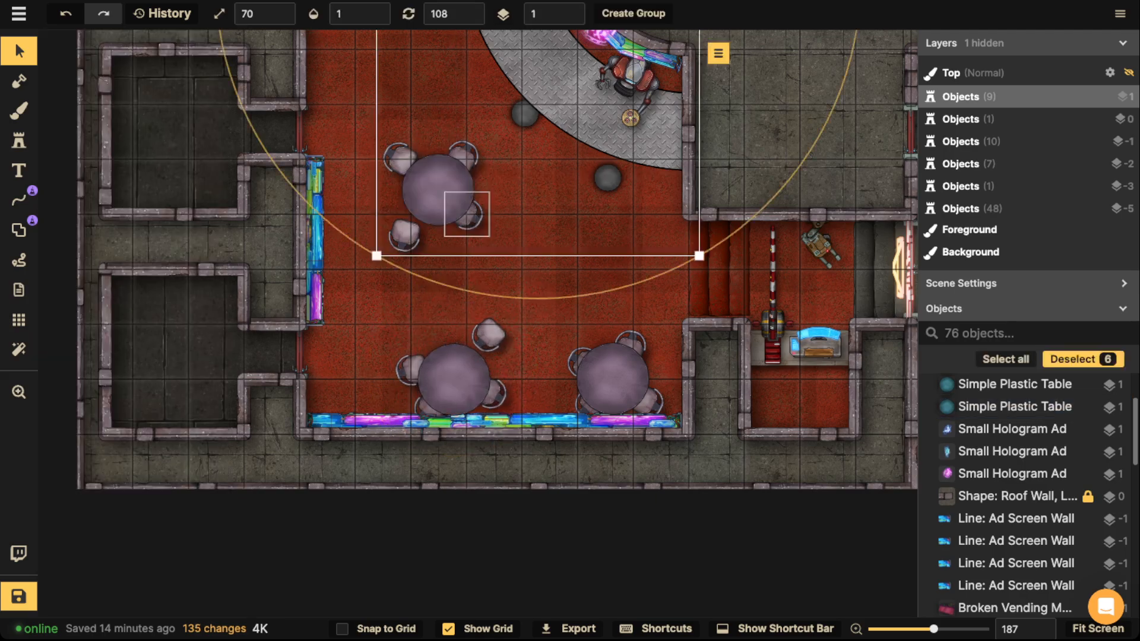
pyautogui.press('Escape')
pyautogui.moveTo(454, 35); pyautogui.dragTo(469, 582)
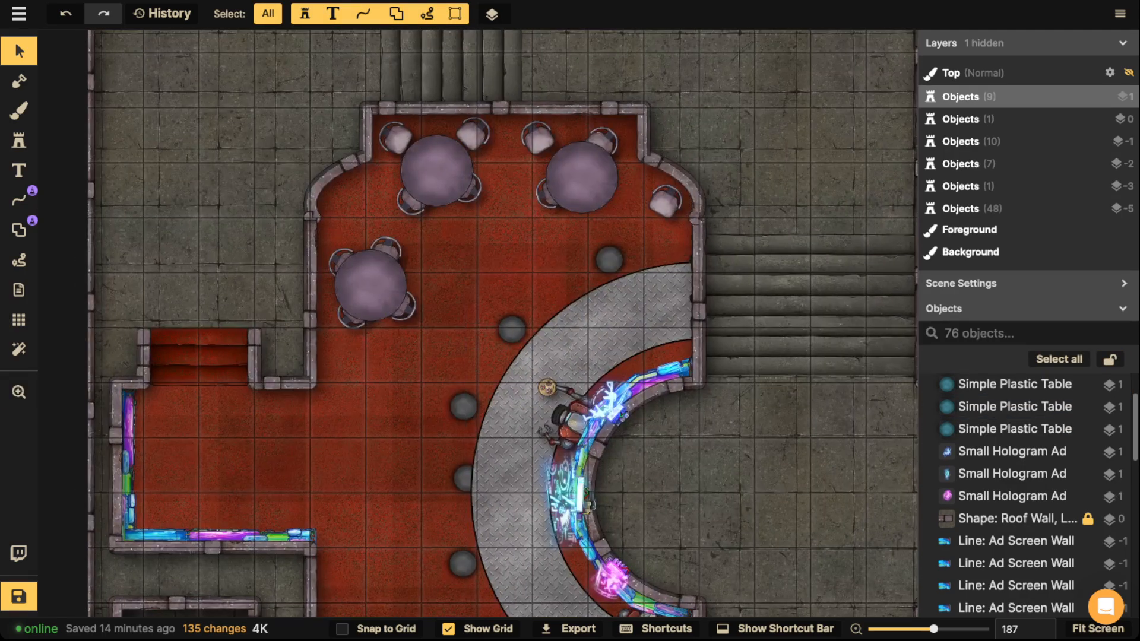
pyautogui.moveTo(342, 245); pyautogui.dragTo(400, 309)
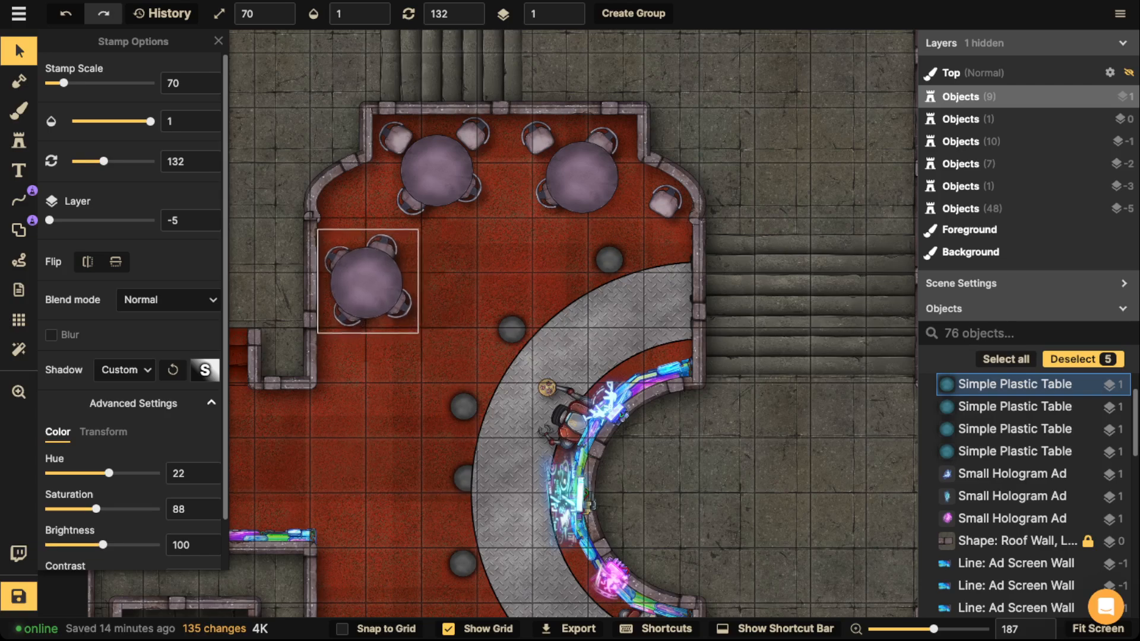
pyautogui.moveTo(383, 291); pyautogui.dragTo(405, 113)
# Review the table and chair arrangement around the curved bar throughout the room.
pyautogui.scroll(-4, 381, 264)
pyautogui.press('space')
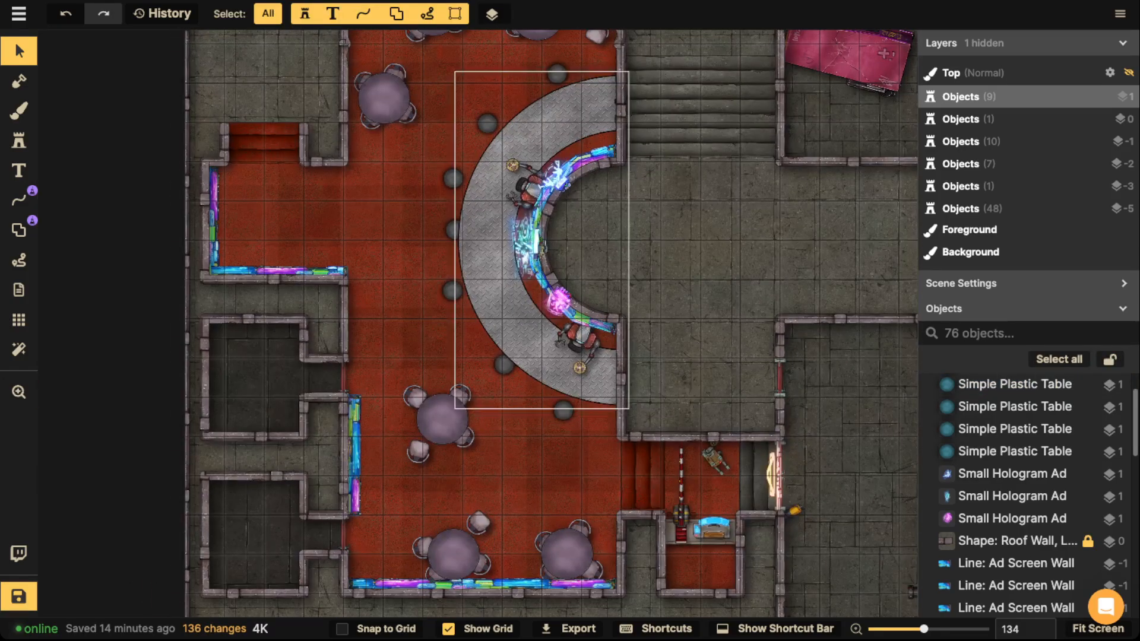
pyautogui.press('space')
pyautogui.moveTo(454, 231); pyautogui.dragTo(512, 418)
pyautogui.press('space')
pyautogui.scroll(2, 465, 261)
pyautogui.press('space')
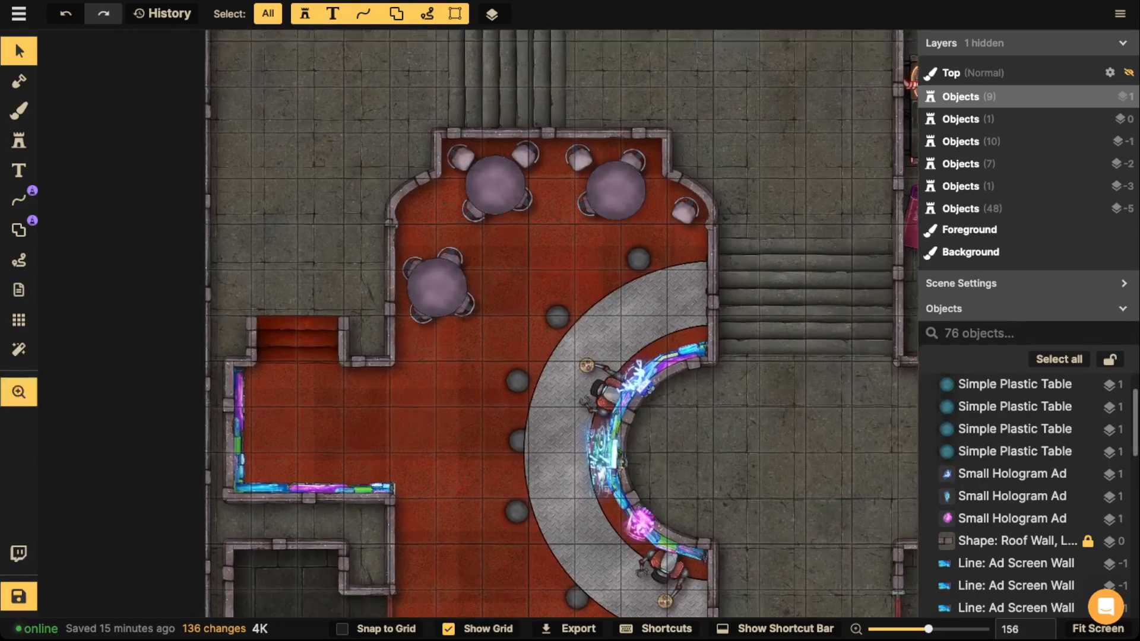
pyautogui.moveTo(465, 262); pyautogui.dragTo(503, 465)
pyautogui.press('space')
# Slightly shrink the pink broken vending machine, and size the orange machine above it to scale 110.
pyautogui.moveTo(653, 570); pyautogui.dragTo(350, 347)
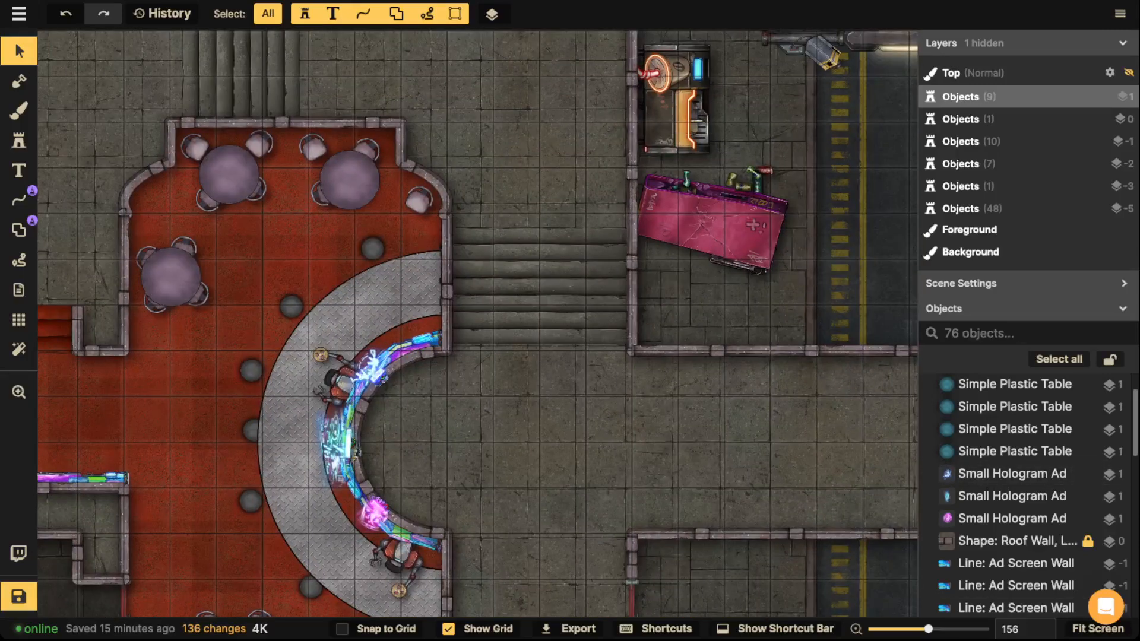
pyautogui.click(748, 216)
pyautogui.click(677, 110)
pyautogui.moveTo(710, 155); pyautogui.dragTo(707, 151)
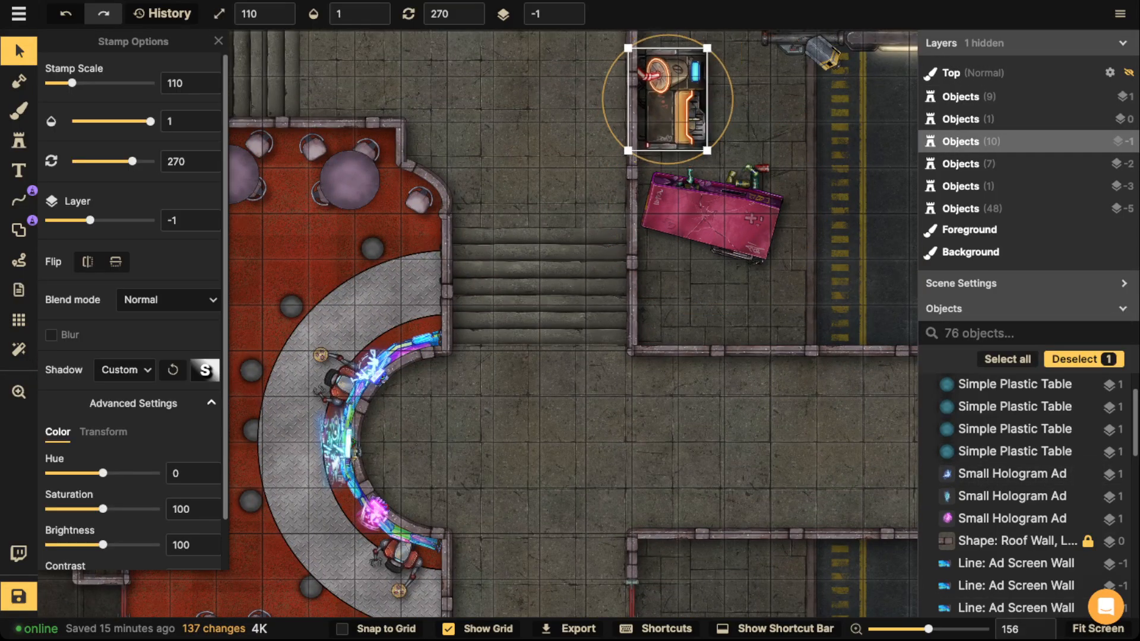
pyautogui.click(722, 122)
pyautogui.scroll(-4, 351, 309)
pyautogui.press('space')
pyautogui.moveTo(350, 309); pyautogui.dragTo(523, 72)
pyautogui.scroll(-2, 437, 334)
pyautogui.press('space')
pyautogui.moveTo(463, 282); pyautogui.dragTo(460, 393)
pyautogui.click(442, 257)
pyautogui.keyDown('shift'); pyautogui.click(441, 296); pyautogui.keyUp('shift')
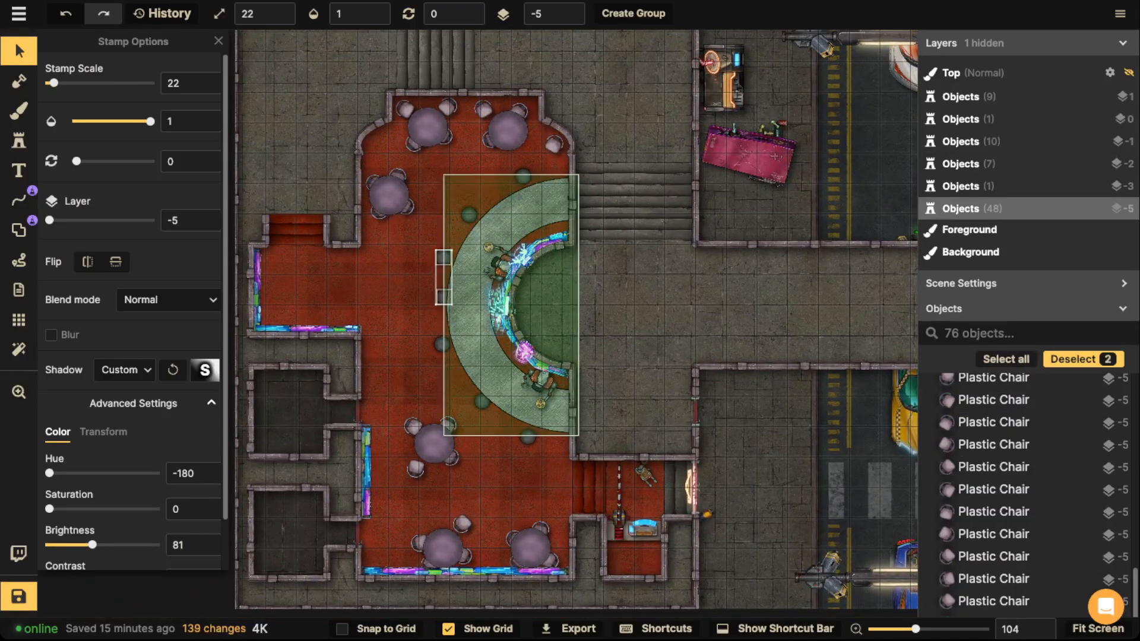
pyautogui.keyDown('shift'); pyautogui.click(442, 344); pyautogui.keyUp('shift')
pyautogui.keyDown('shift'); pyautogui.click(482, 401); pyautogui.keyUp('shift')
pyautogui.keyDown('shift'); pyautogui.click(527, 437); pyautogui.keyUp('shift')
pyautogui.keyDown('shift'); pyautogui.click(523, 420); pyautogui.keyUp('shift')
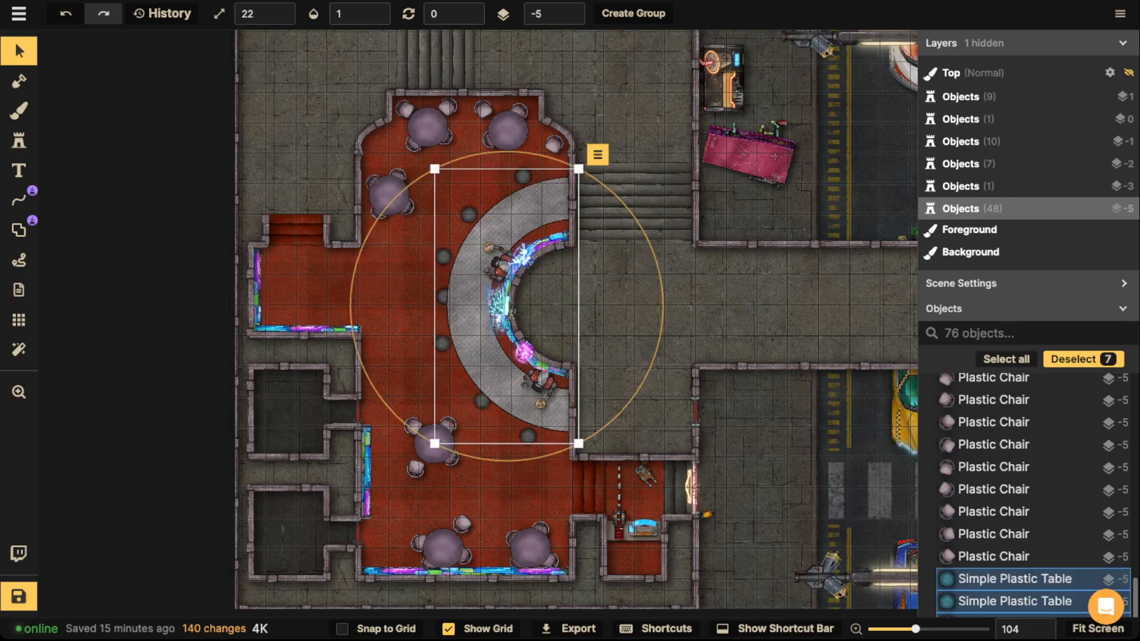
pyautogui.click(383, 237)
pyautogui.scroll(-3, 391, 229)
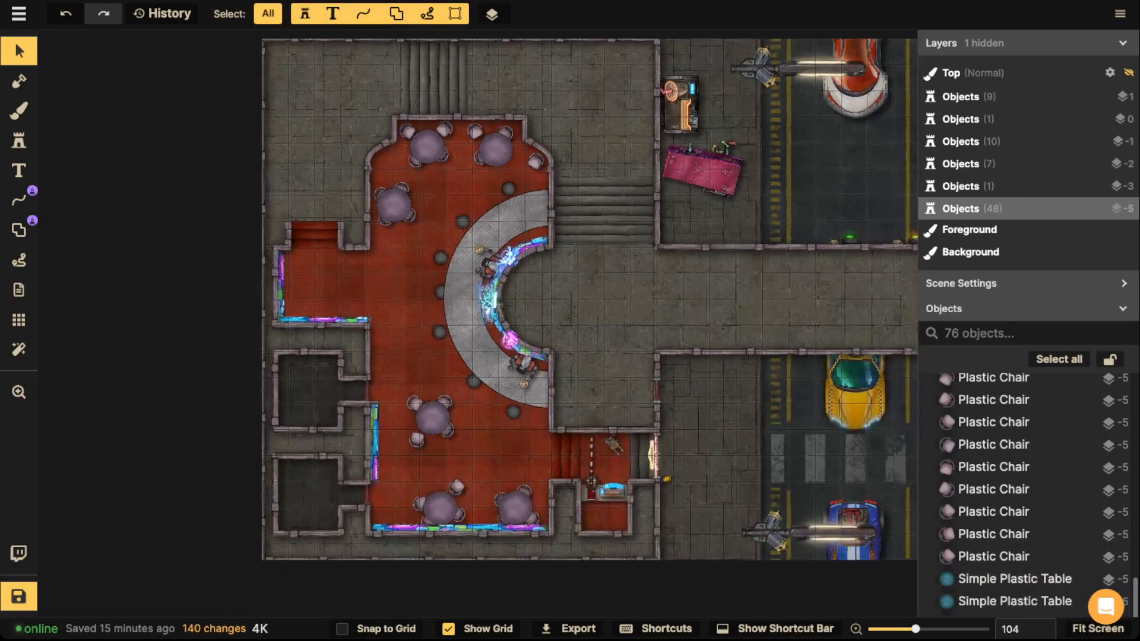
# Save the map.
pyautogui.moveTo(475, 261); pyautogui.dragTo(474, 330)
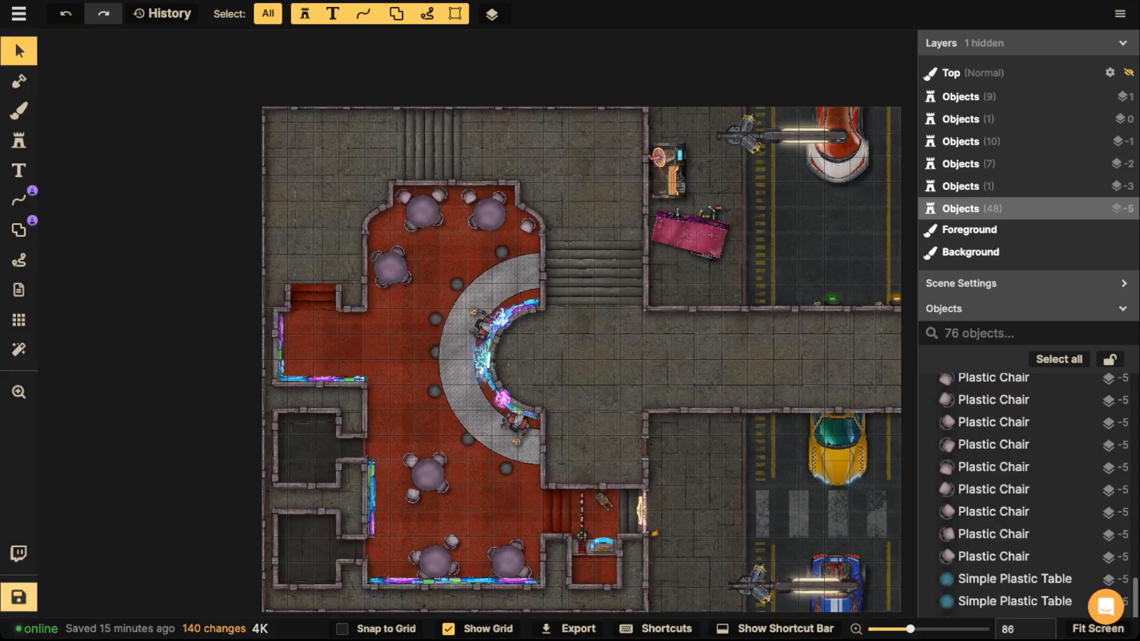
pyautogui.hotkey('ctrl', 's')
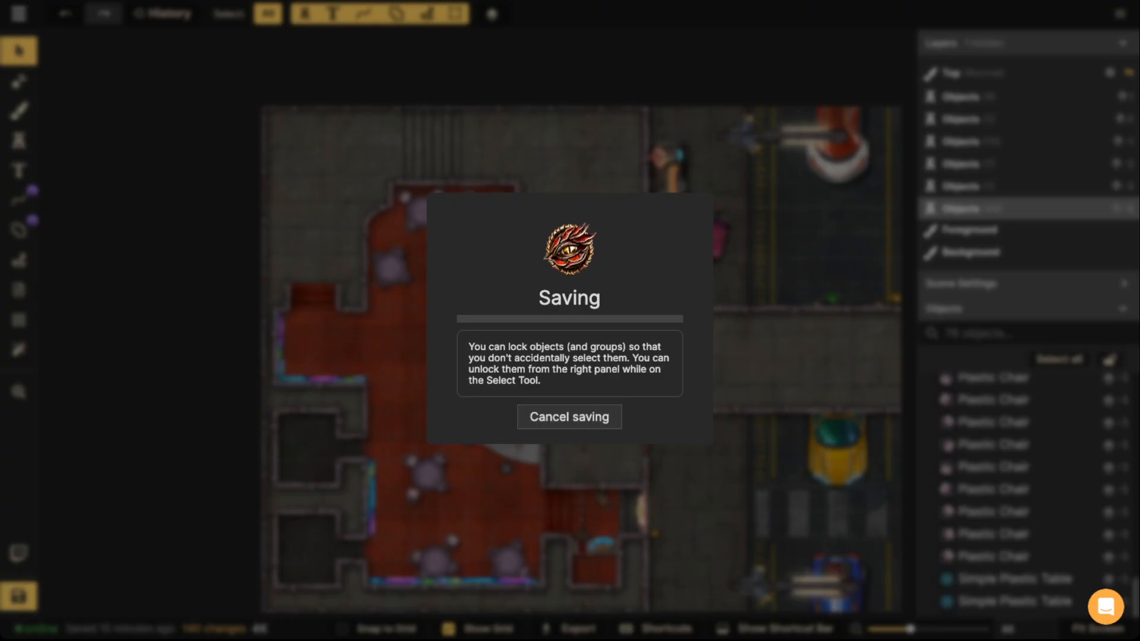
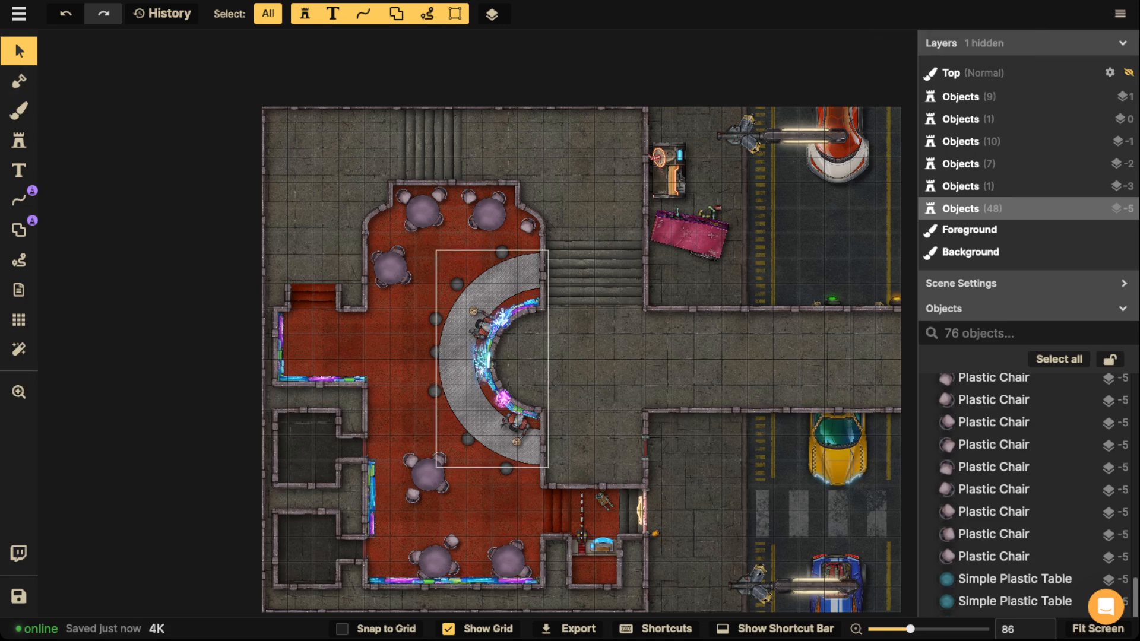
# Inspect the curved bar counter, the entrance area and the two small empty rooms beside the bar room.
pyautogui.scroll(3, 481, 327)
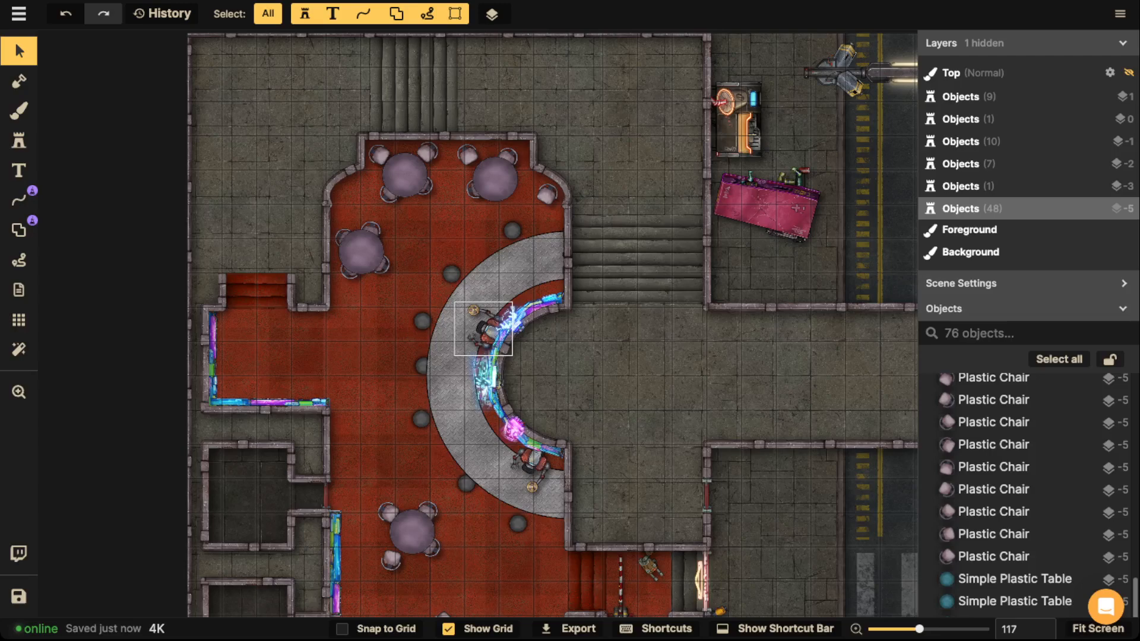
pyautogui.scroll(4, 478, 324)
pyautogui.press('space')
pyautogui.moveTo(478, 324); pyautogui.dragTo(531, 215)
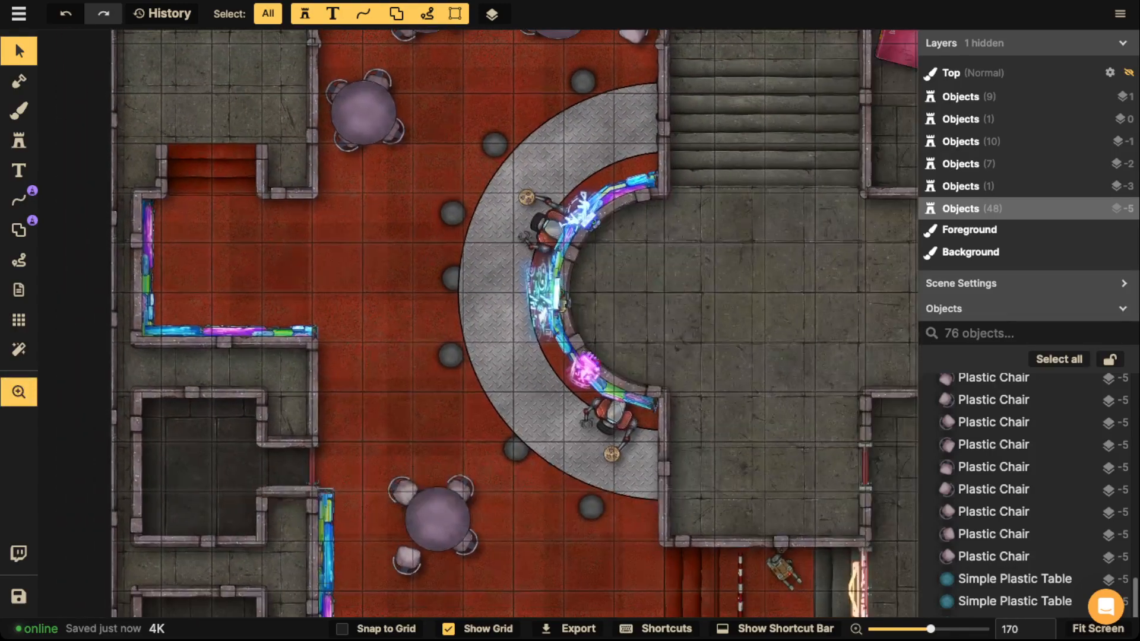
pyautogui.moveTo(716, 561); pyautogui.dragTo(758, 445)
pyautogui.scroll(2, 526, 383)
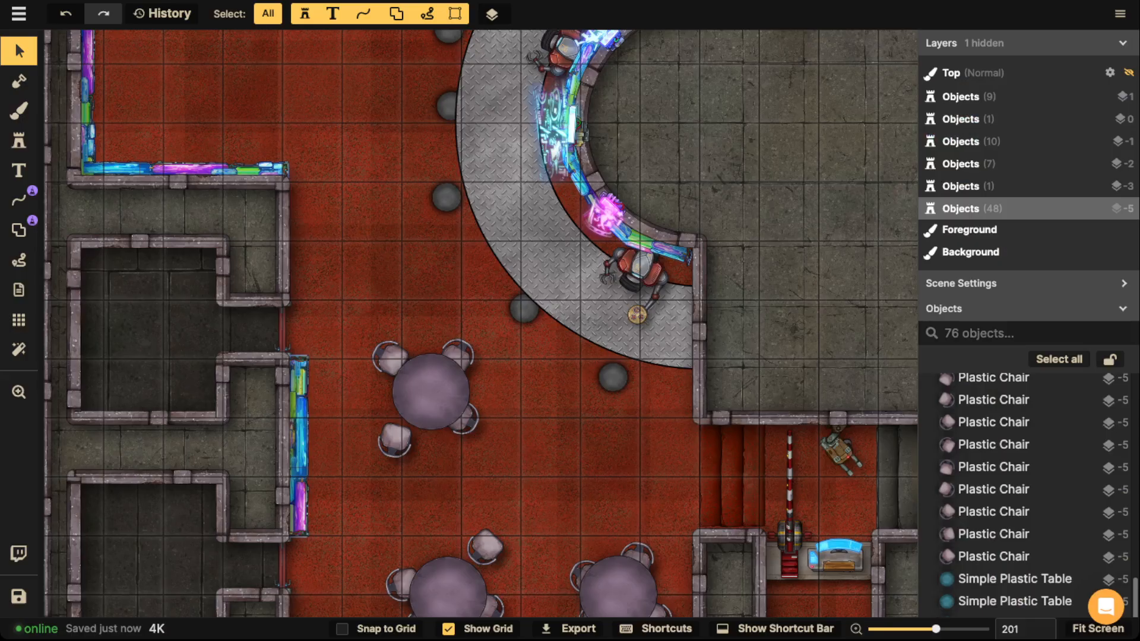
pyautogui.moveTo(431, 356); pyautogui.dragTo(784, 351)
pyautogui.scroll(2, 647, 238)
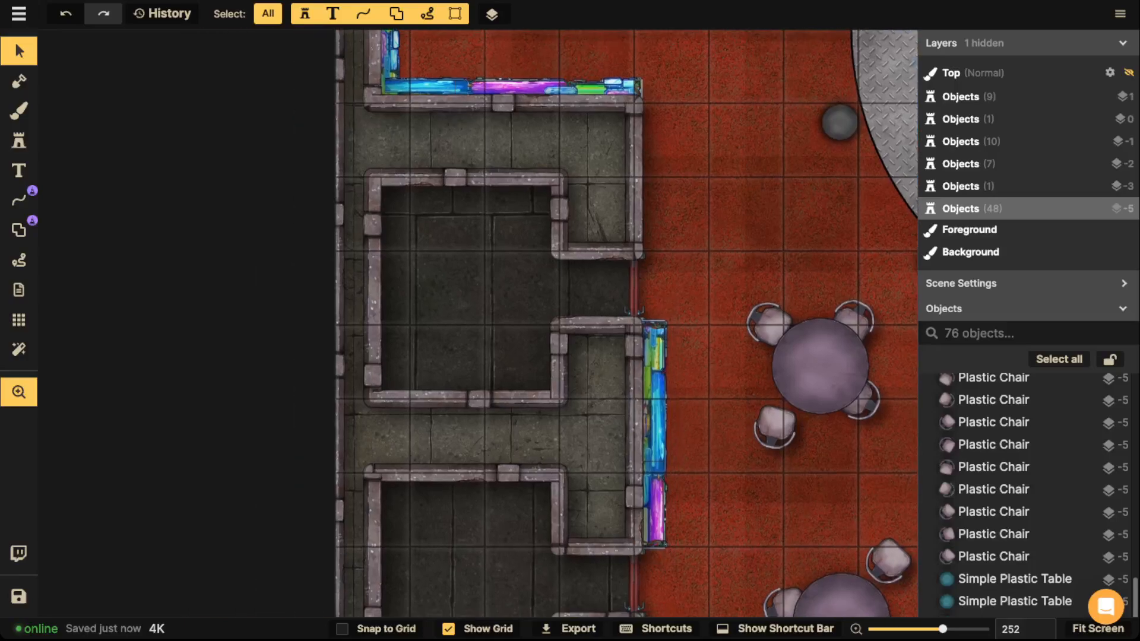
# Search the Sci-Fi Battlemaps stamps for "bathroom" and pick the brown toilet from the City: Appartments pack.
pyautogui.click(19, 141)
pyautogui.click(89, 105)
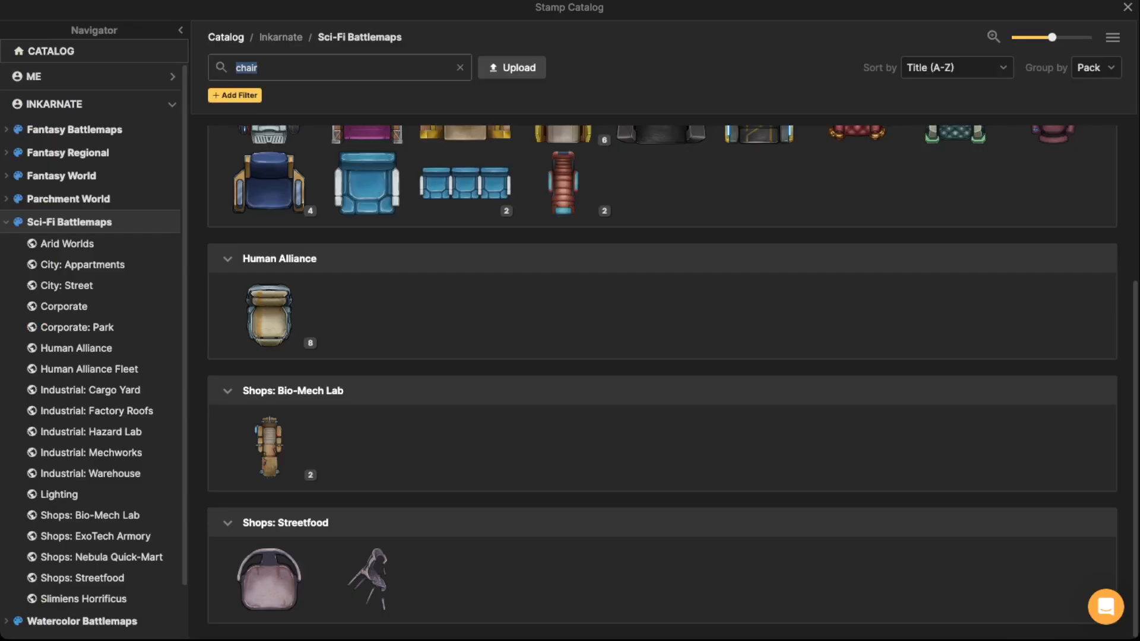
pyautogui.write('vathroo')
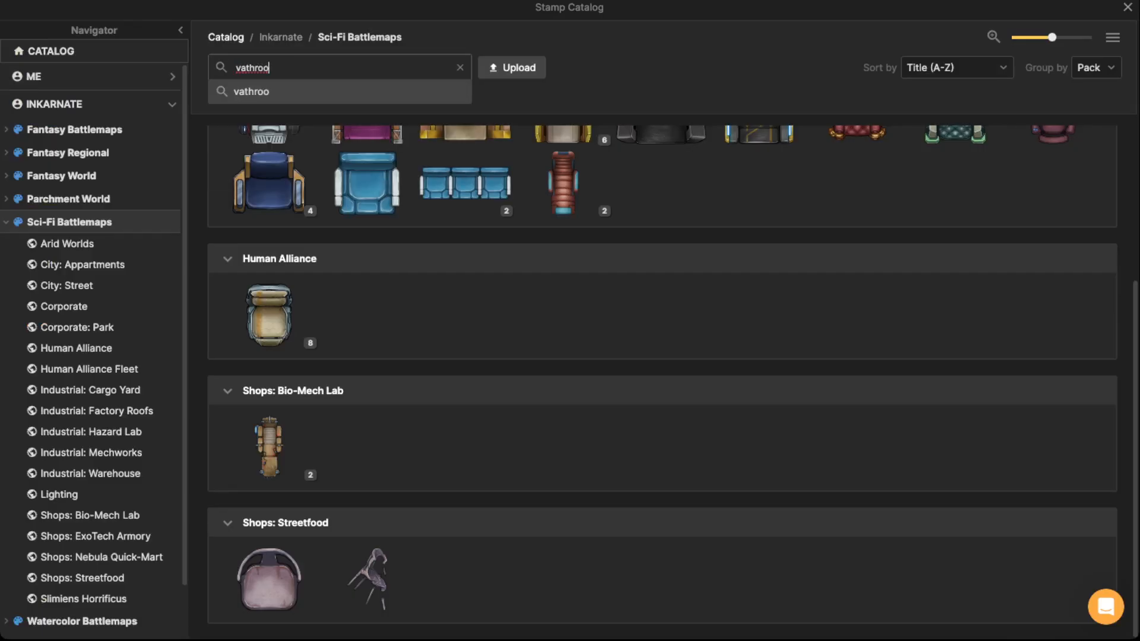
pyautogui.write('m')
pyautogui.press('Return')
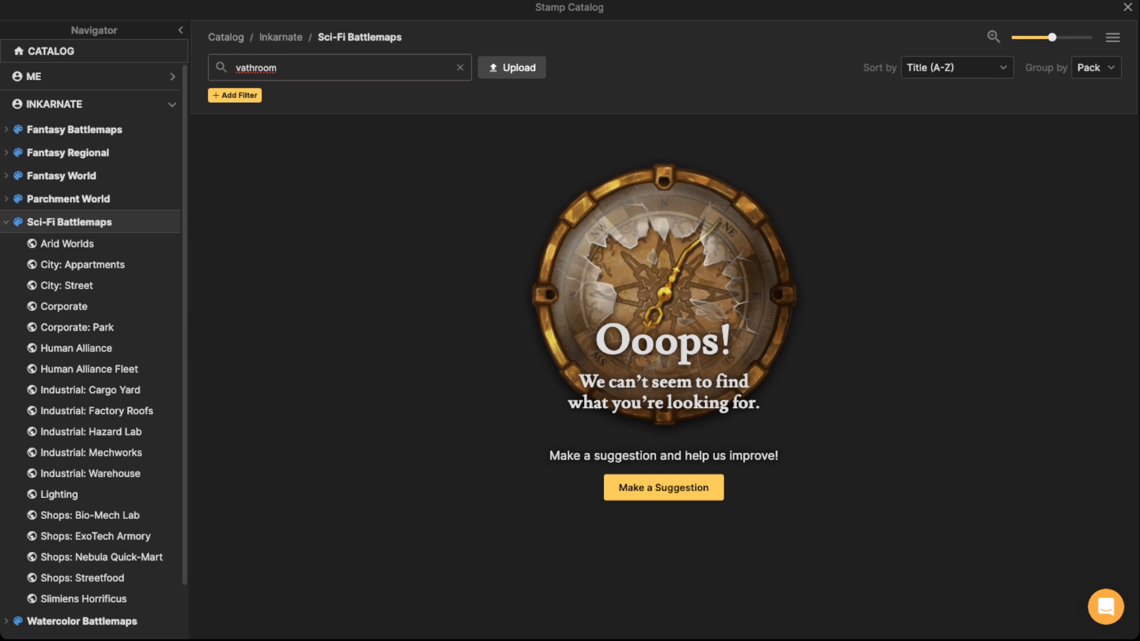
pyautogui.click(235, 67)
pyautogui.write('b')
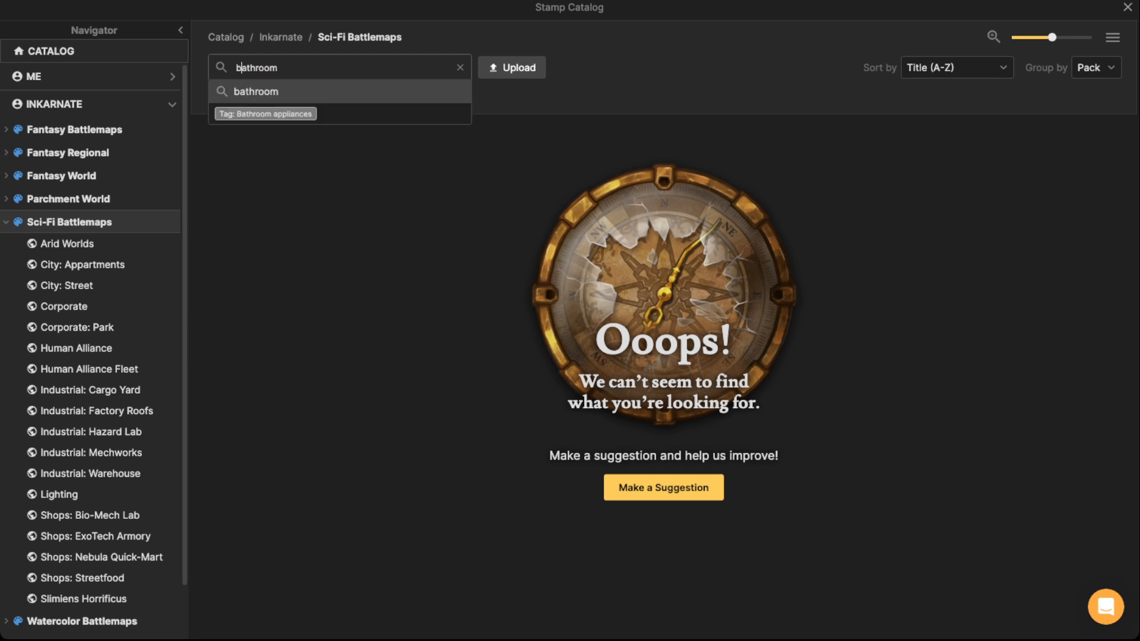
pyautogui.press('Return')
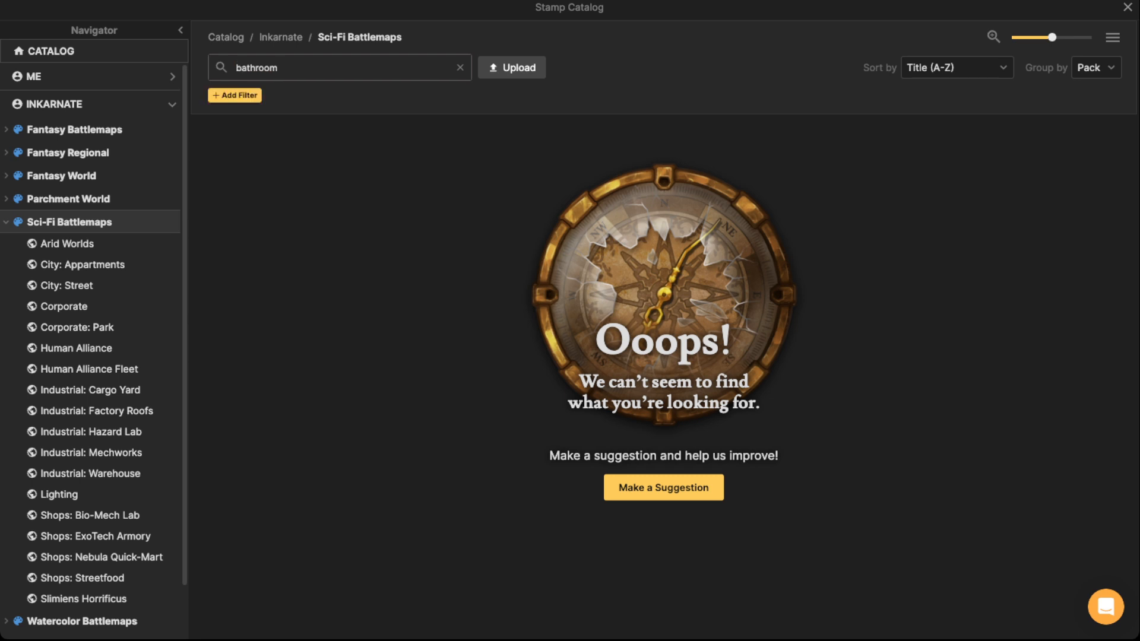
pyautogui.doubleClick(256, 67)
pyautogui.write('bath')
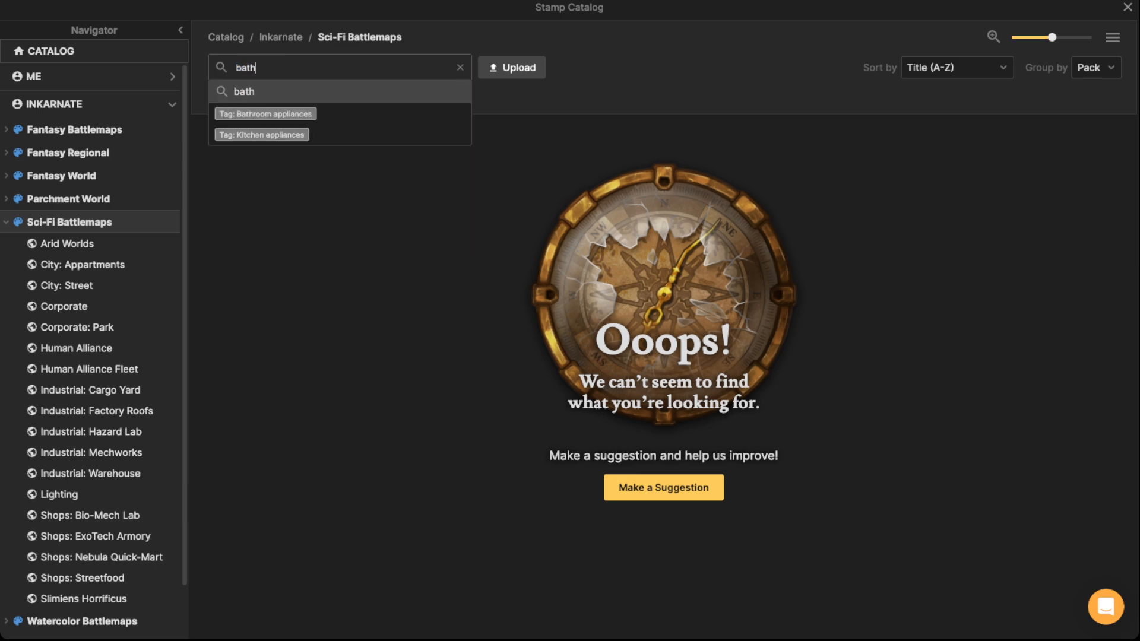
pyautogui.press('Return')
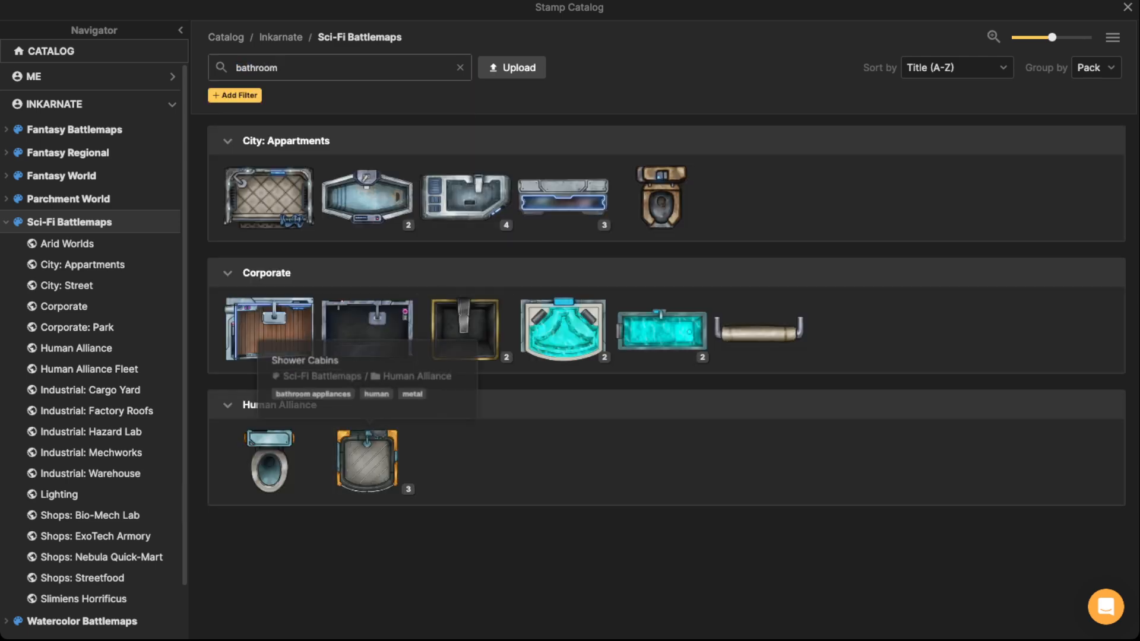
pyautogui.click(660, 198)
# Compare the toilet stamp with a chair at the nearby table, bringing it to scale 82 and rotation 315.
pyautogui.scroll(5, 447, 339)
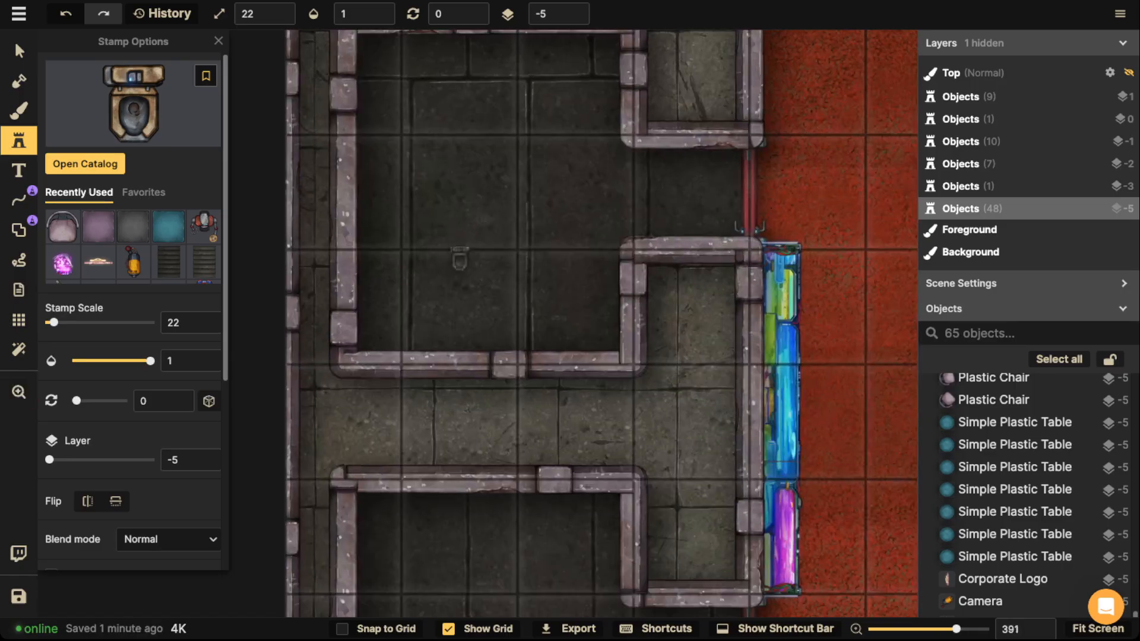
pyautogui.scroll(5, 542, 254)
pyautogui.hscroll(3, 542, 242)
pyautogui.hscroll(5, 501, 267)
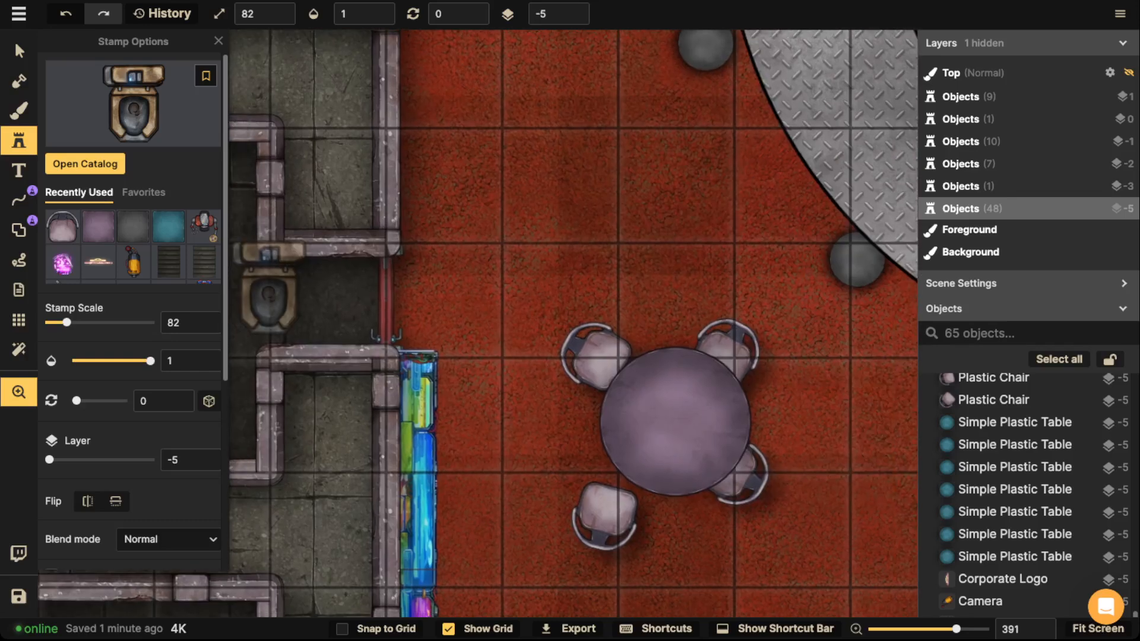
pyautogui.scroll(10, 565, 318)
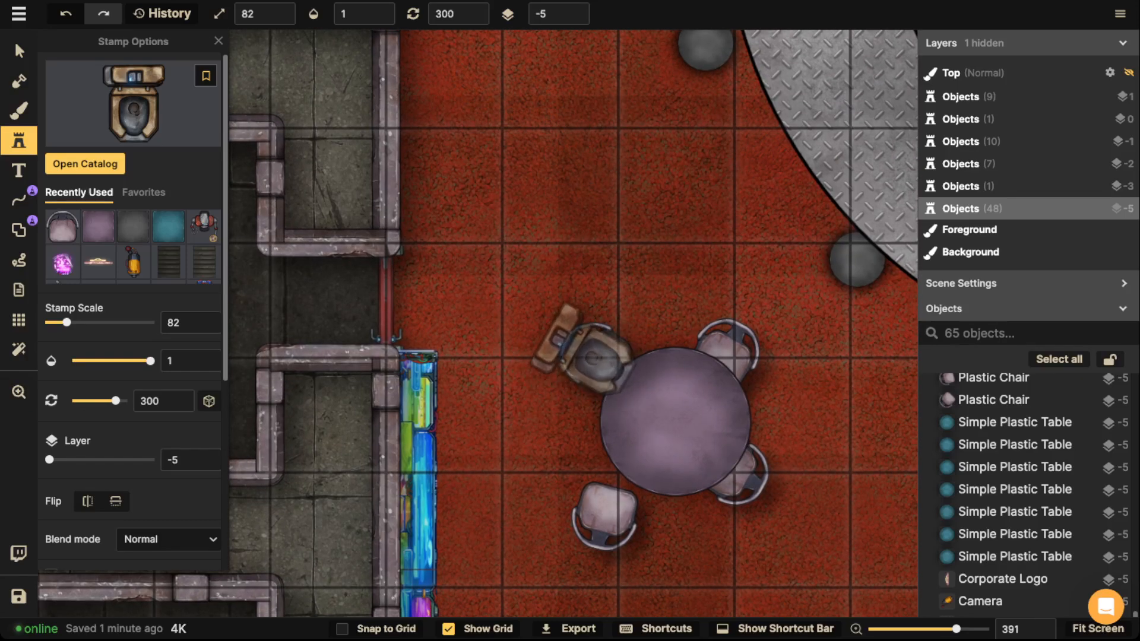
pyautogui.hscroll(-3, 457, 341)
pyautogui.scroll(-1, 624, 280)
pyautogui.scroll(9, 709, 347)
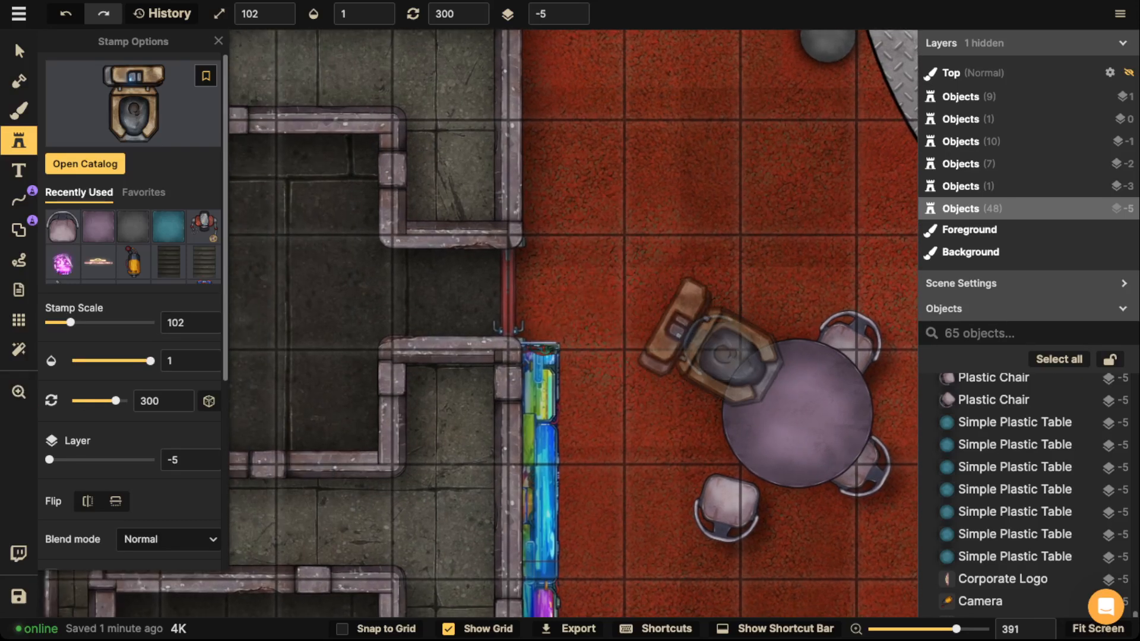
pyautogui.scroll(-8, 701, 326)
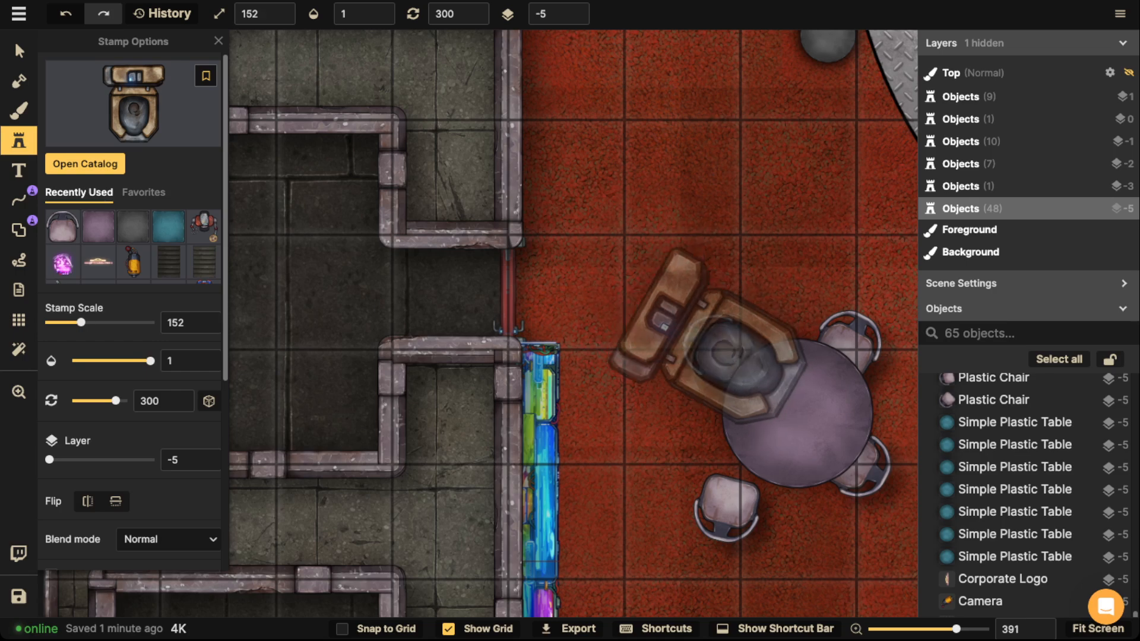
pyautogui.scroll(1, 716, 345)
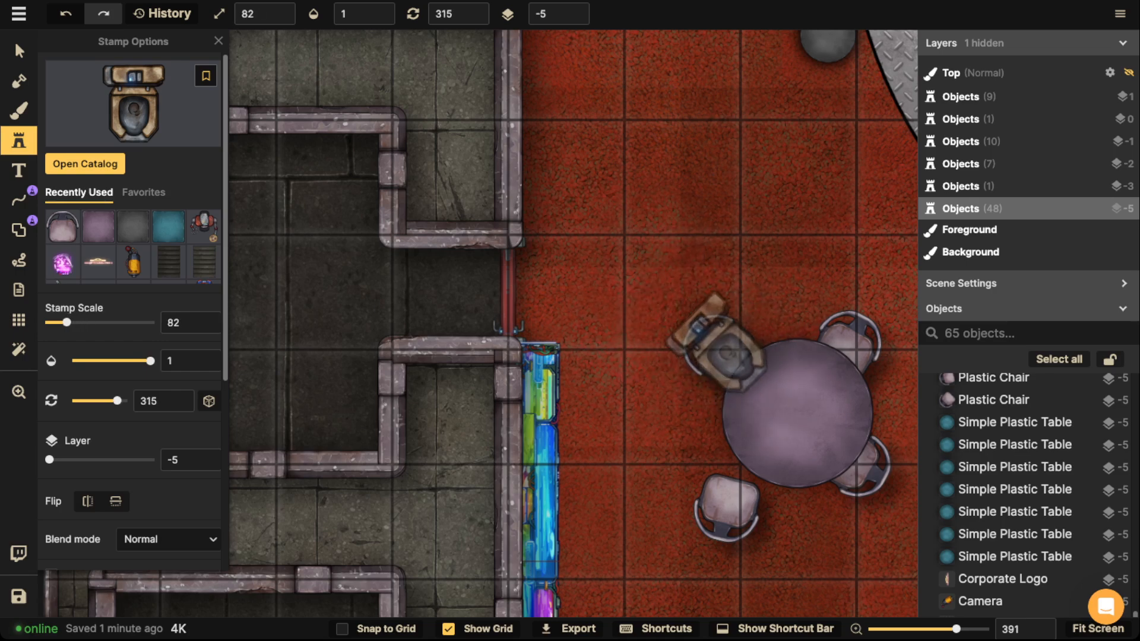
# Place the toilet at scale 72 and rotation 270 against the left wall of the upper small room, near its top corner.
pyautogui.scroll(-1, 710, 342)
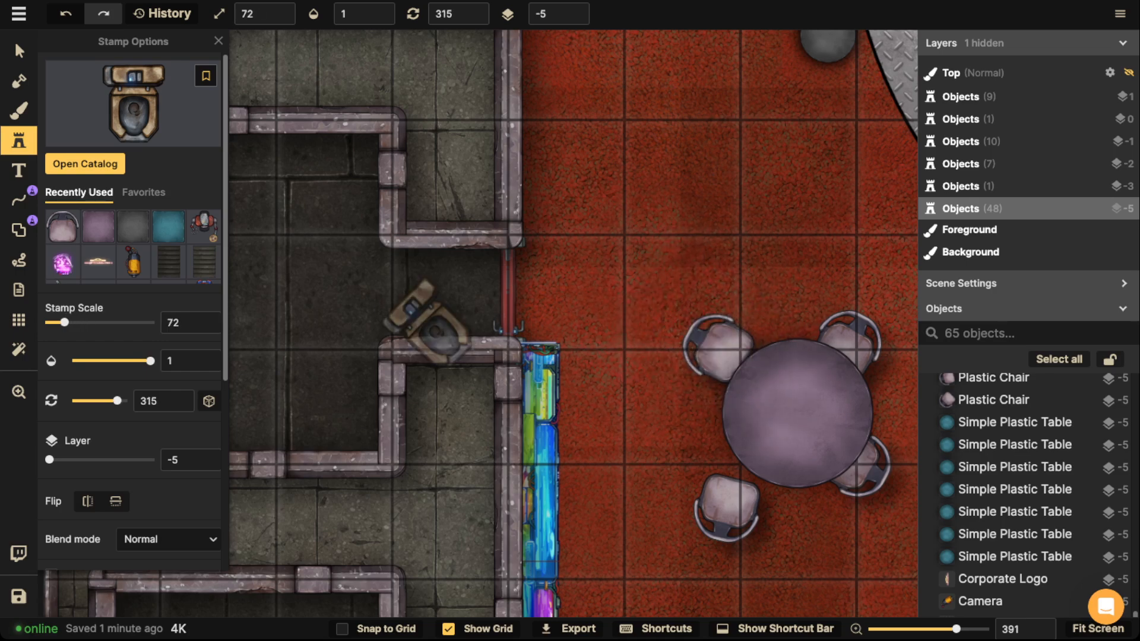
pyautogui.moveTo(438, 318); pyautogui.dragTo(603, 259)
pyautogui.scroll(-3, 451, 273)
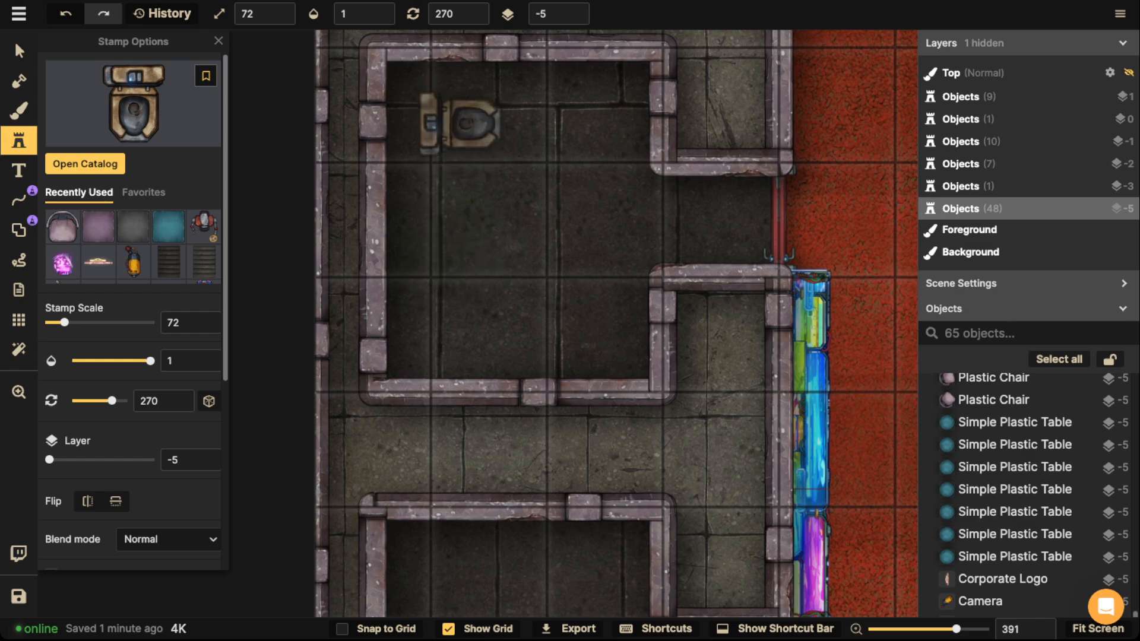
pyautogui.scroll(2, 446, 216)
pyautogui.click(422, 219)
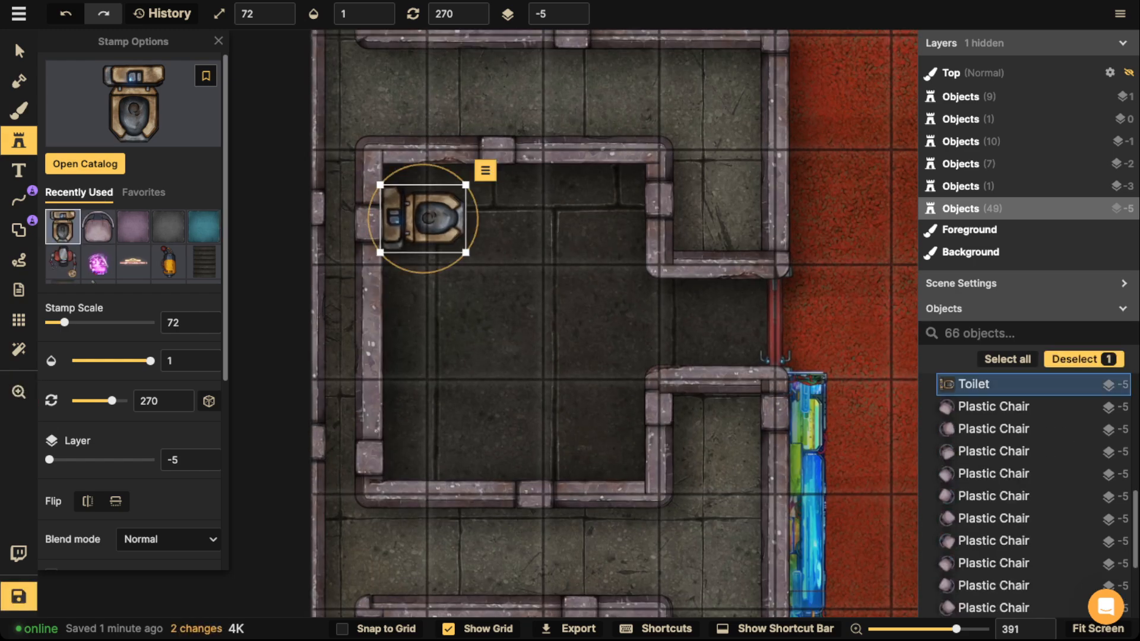
# Place a Bathroom Mirror at scale 72 and rotation 180 against the bottom wall of the upper small room.
pyautogui.click(134, 104)
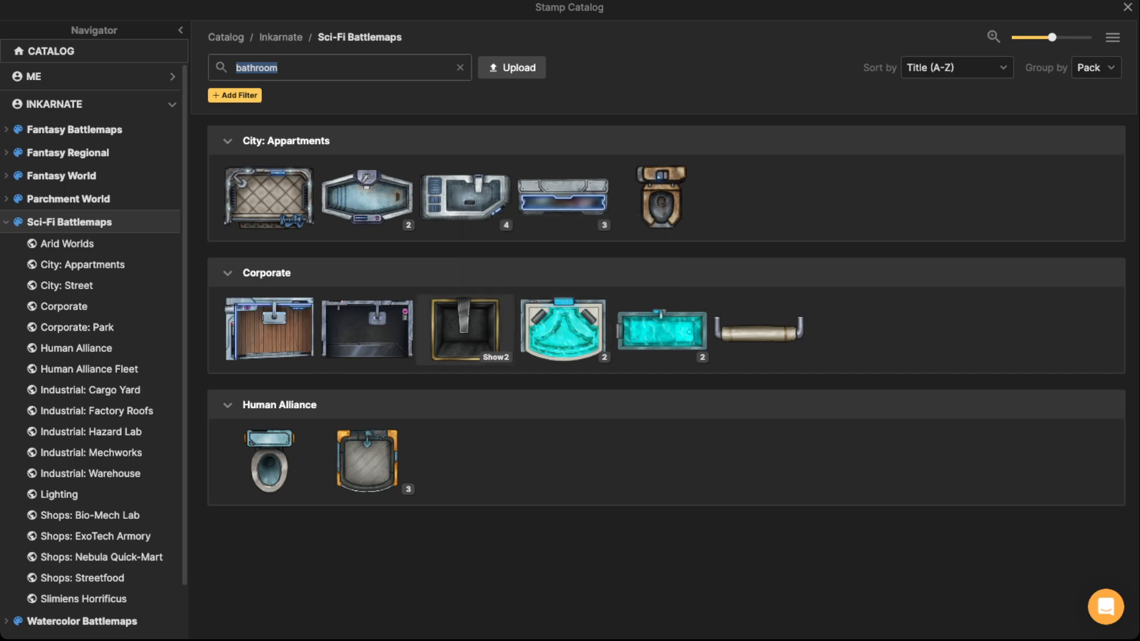
pyautogui.click(562, 196)
pyautogui.scroll(-12, 511, 445)
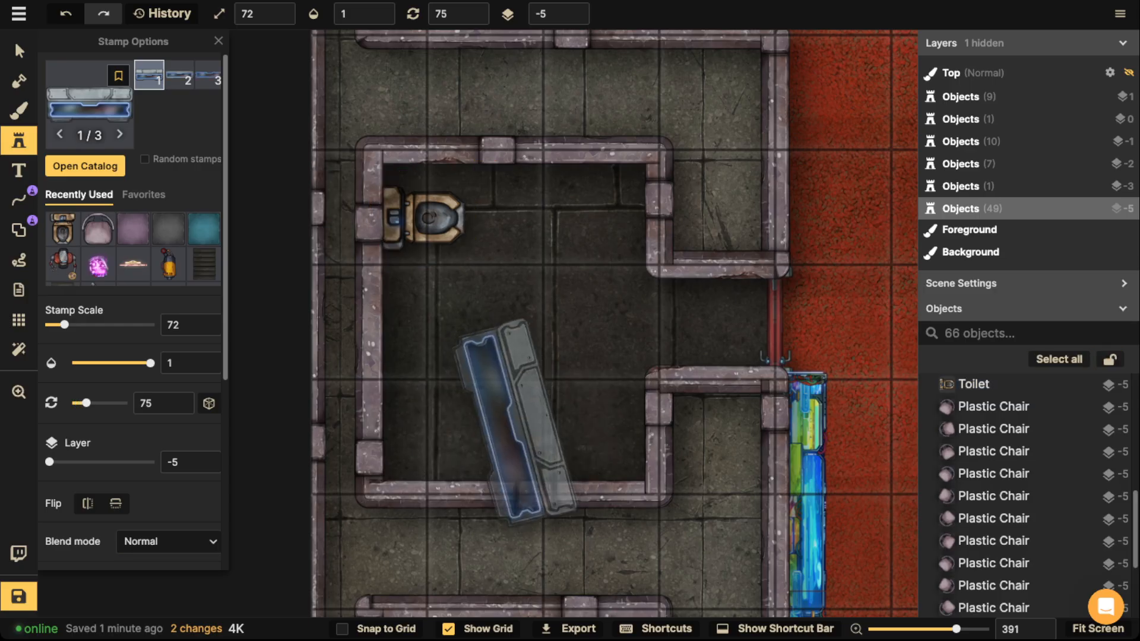
pyautogui.click(511, 448)
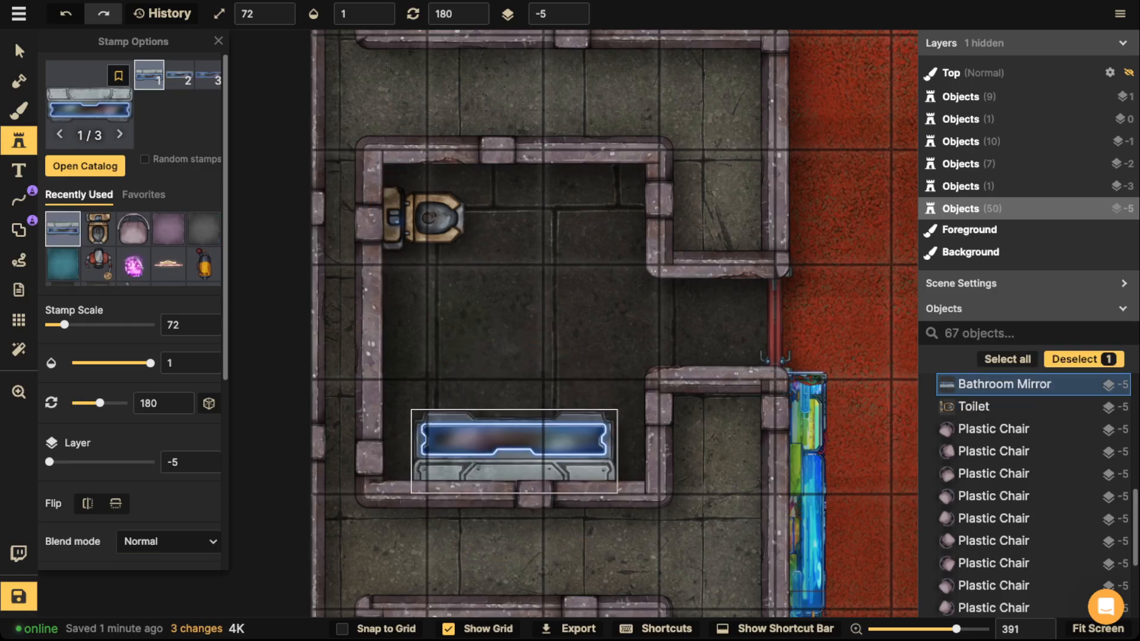
pyautogui.press('Down')
# Place a second Bathroom Mirror at rotation 0 against the top wall of the lower small room.
pyautogui.scroll(12, 512, 410)
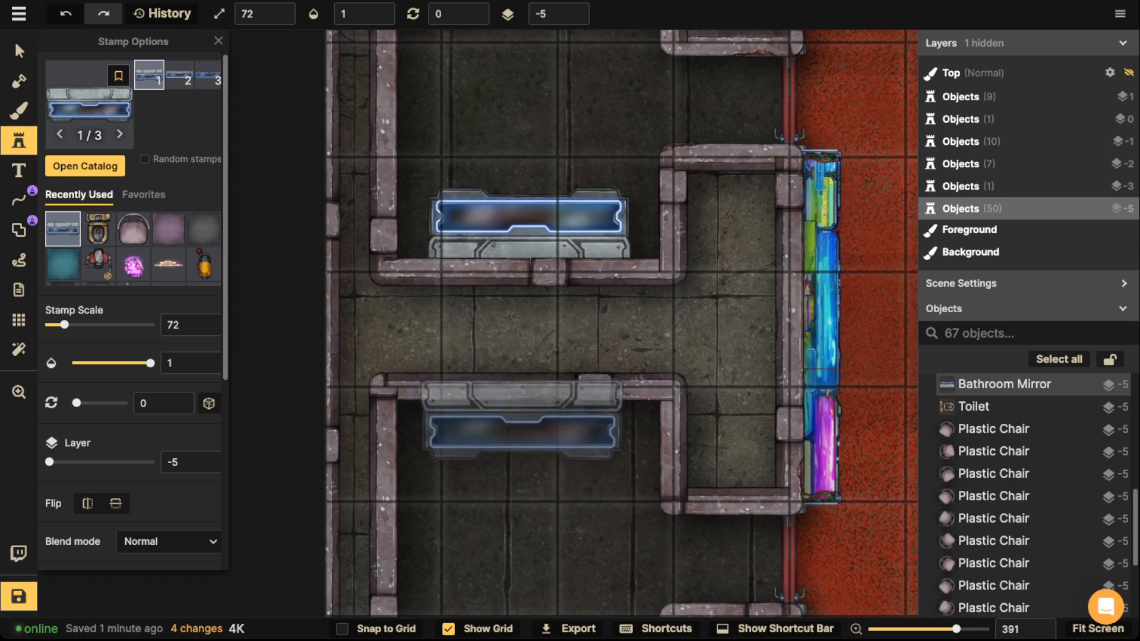
pyautogui.click(528, 432)
pyautogui.press('Up')
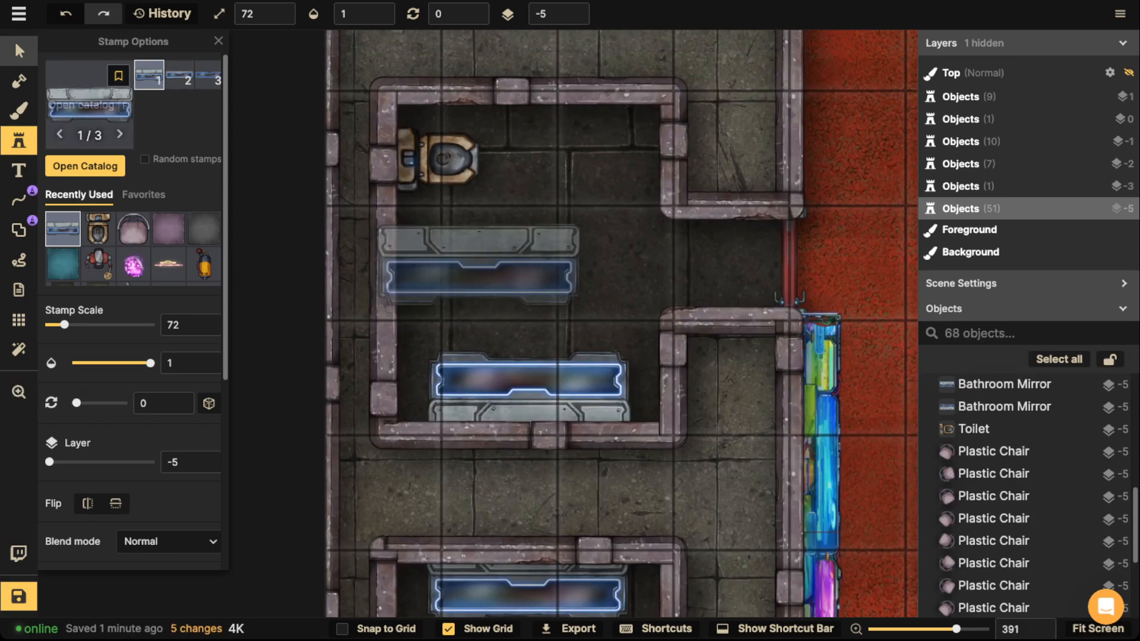
# Copy the upper room's toilet into the lower small room, against the left wall near its bottom corner.
pyautogui.press('v')
pyautogui.click(974, 585)
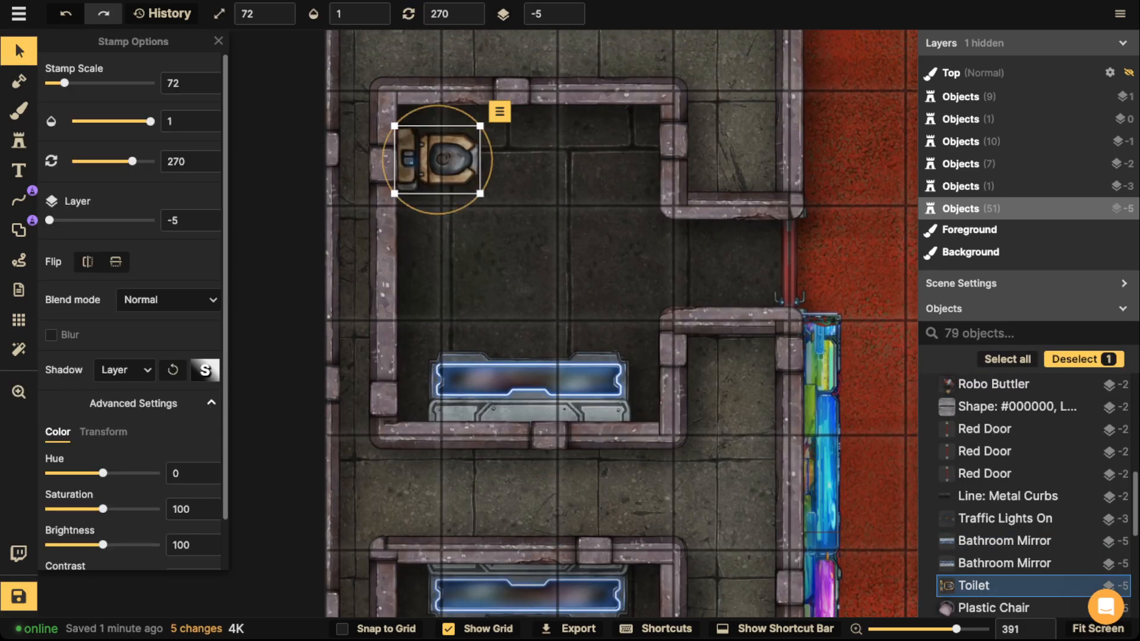
pyautogui.press('Down')
pyautogui.hotkey('ctrl', 'v')
pyautogui.moveTo(462, 472); pyautogui.dragTo(440, 483)
pyautogui.press('Escape')
# Place the Towel stamp from the Corporate pack at scale 32 on the lower room's floor, up and to the right of the toilet.
pyautogui.scroll(2, 64, 157)
pyautogui.scroll(1, 45, 143)
pyautogui.doubleClick(19, 141)
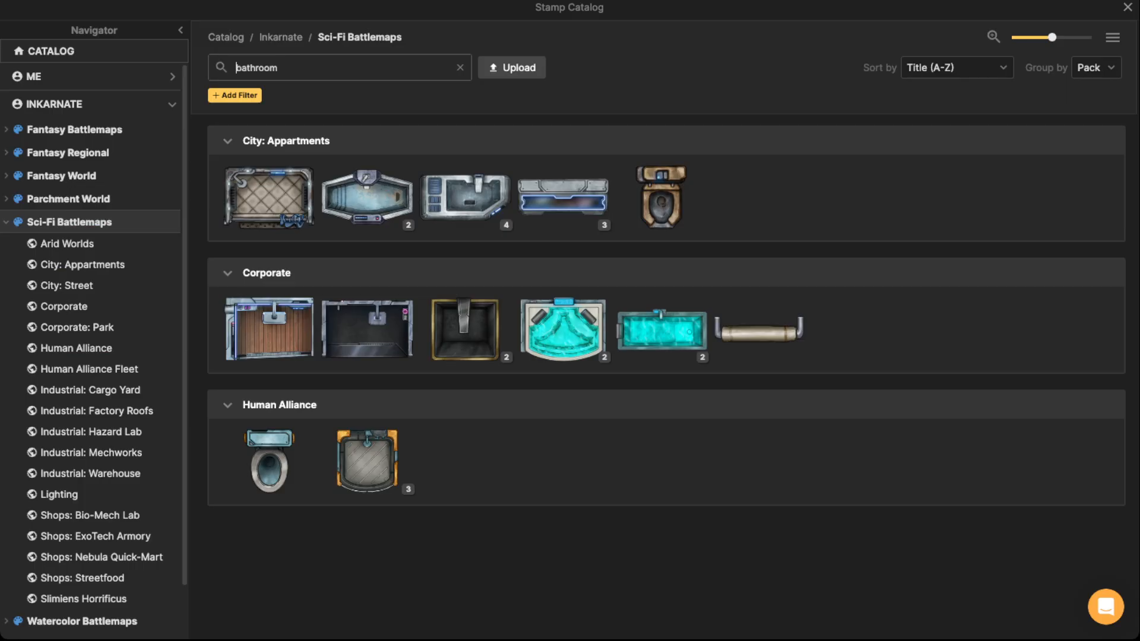
pyautogui.click(758, 330)
pyautogui.scroll(1, 570, 404)
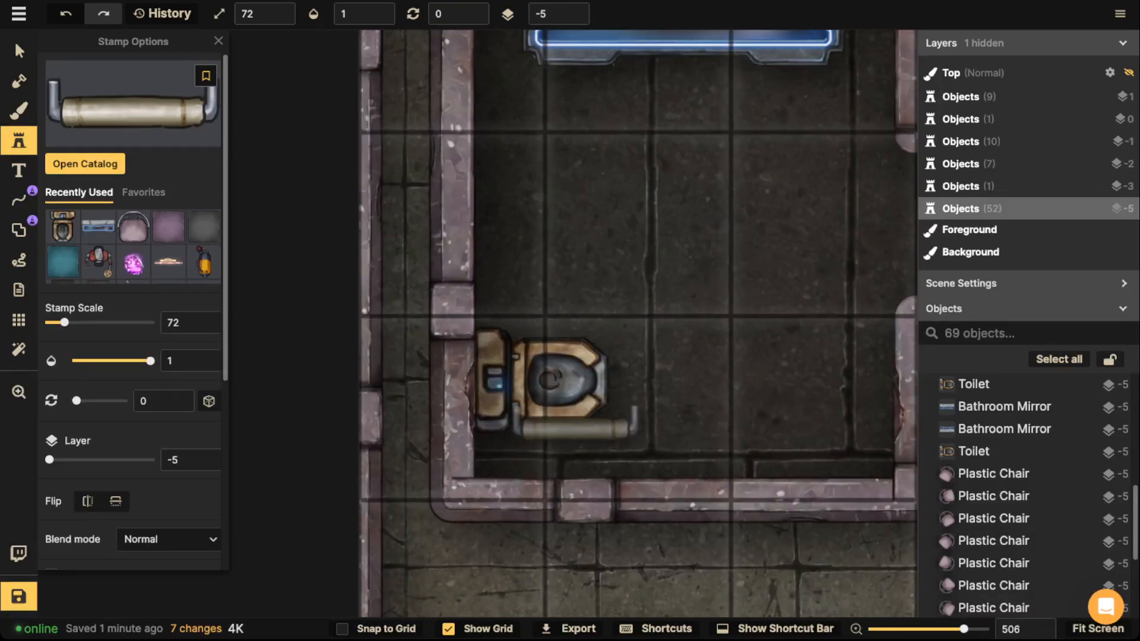
pyautogui.click(711, 277)
pyautogui.scroll(1, 710, 278)
pyautogui.scroll(-4, 704, 283)
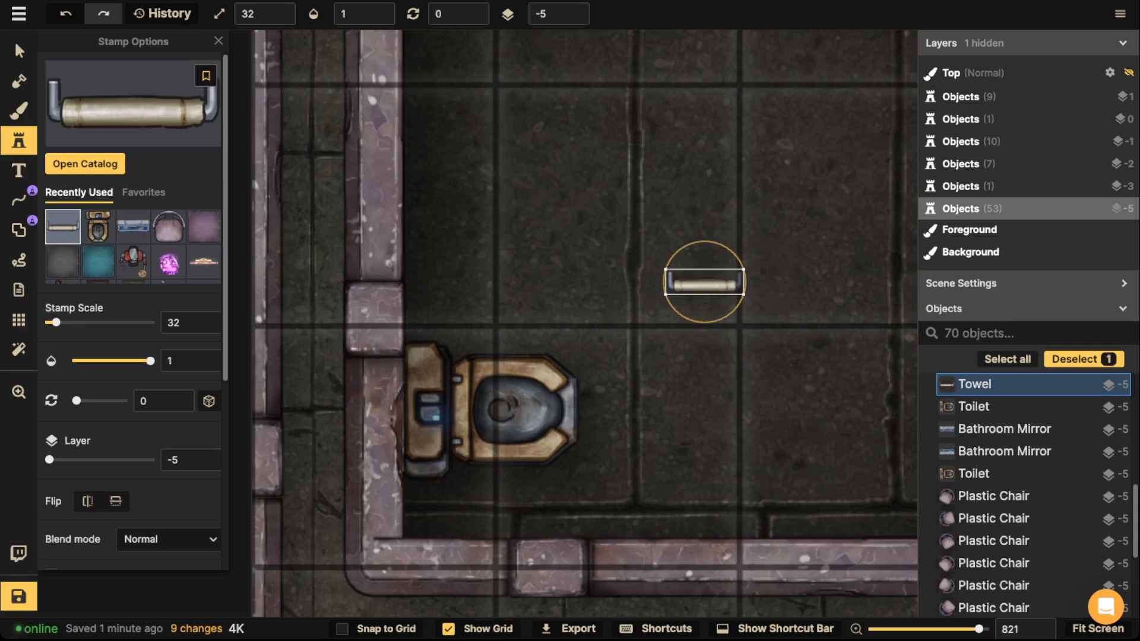
# Stretch the towel's height to 146 in its transform settings.
pyautogui.click(14, 41)
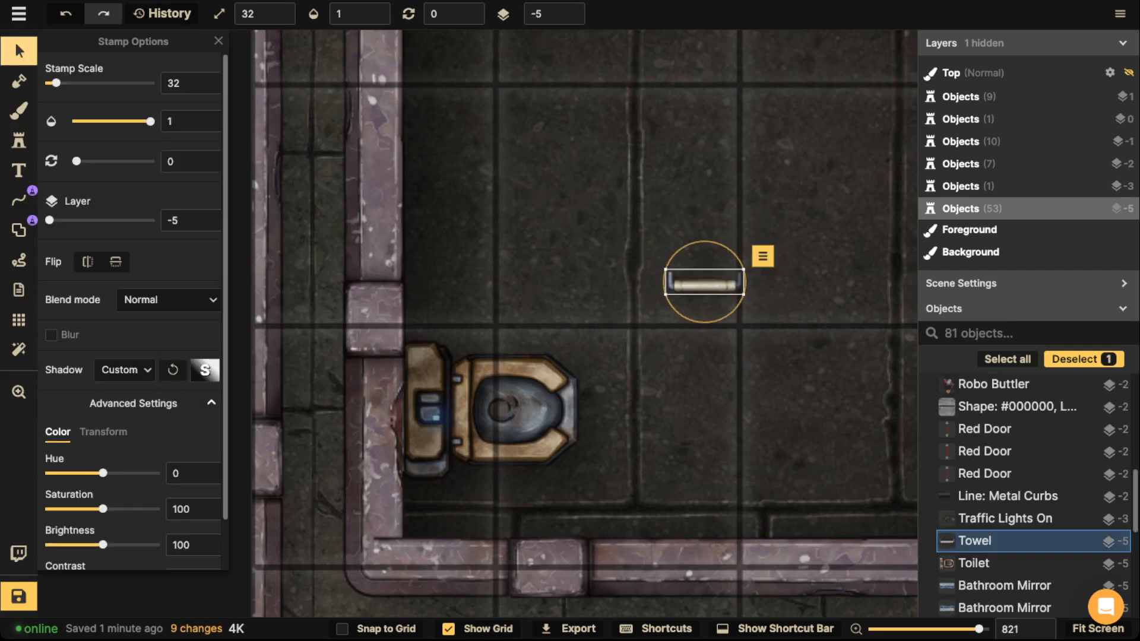
pyautogui.click(103, 432)
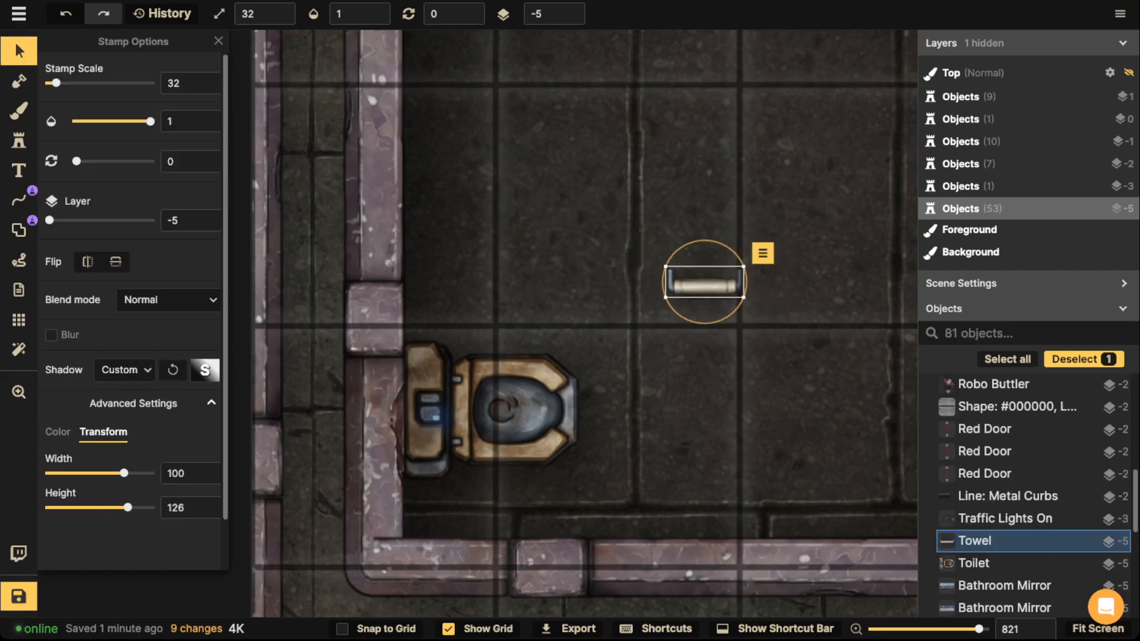
pyautogui.moveTo(128, 508); pyautogui.dragTo(127, 508)
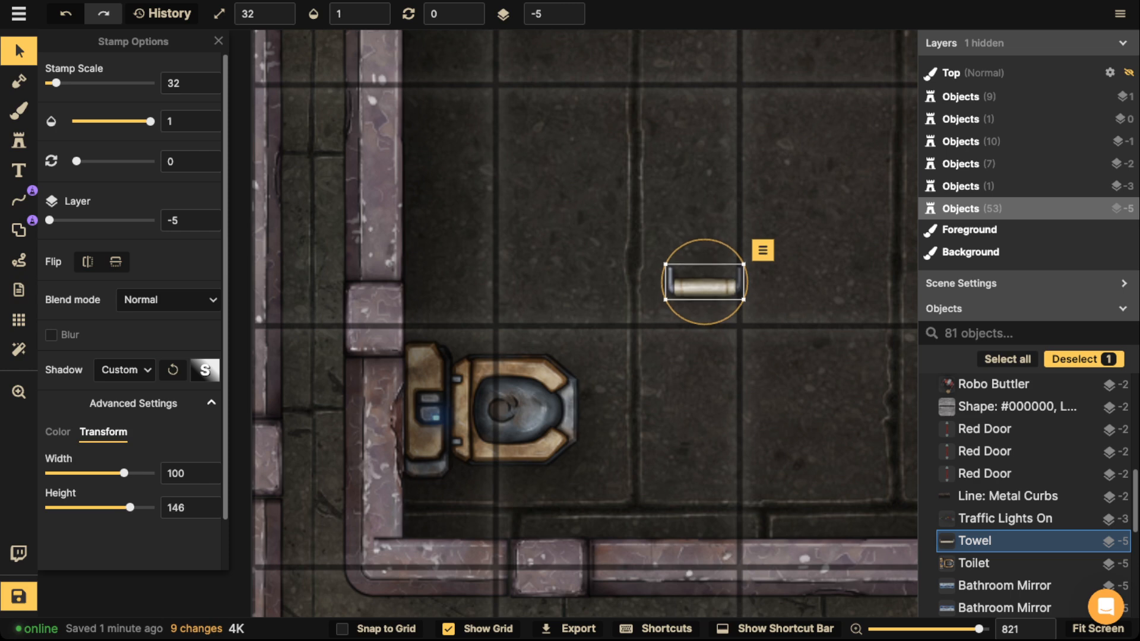
# Rotate the towel to 180 and place it against the lower room's bottom wall, just below the toilet.
pyautogui.scroll(-11, 705, 282)
pyautogui.moveTo(705, 283); pyautogui.dragTo(508, 522)
pyautogui.scroll(1, 554, 520)
pyautogui.scroll(-2, 119, 386)
# Darken the towel to brightness 73 and the lower room's toilet to brightness 83.
pyautogui.click(57, 378)
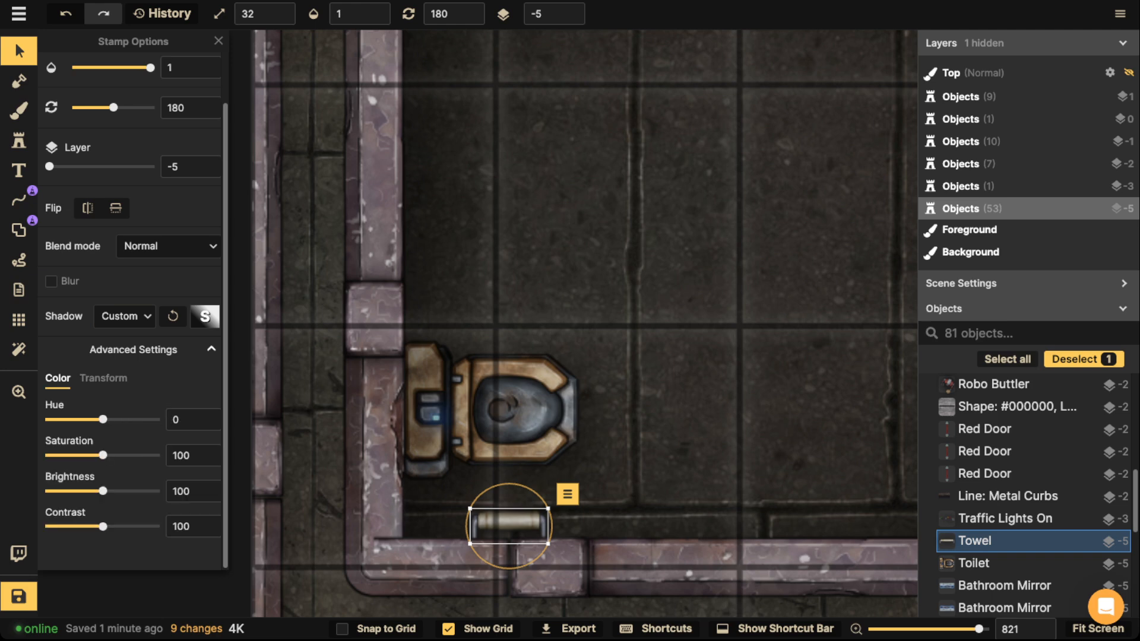
pyautogui.click(502, 416)
pyautogui.click(501, 415)
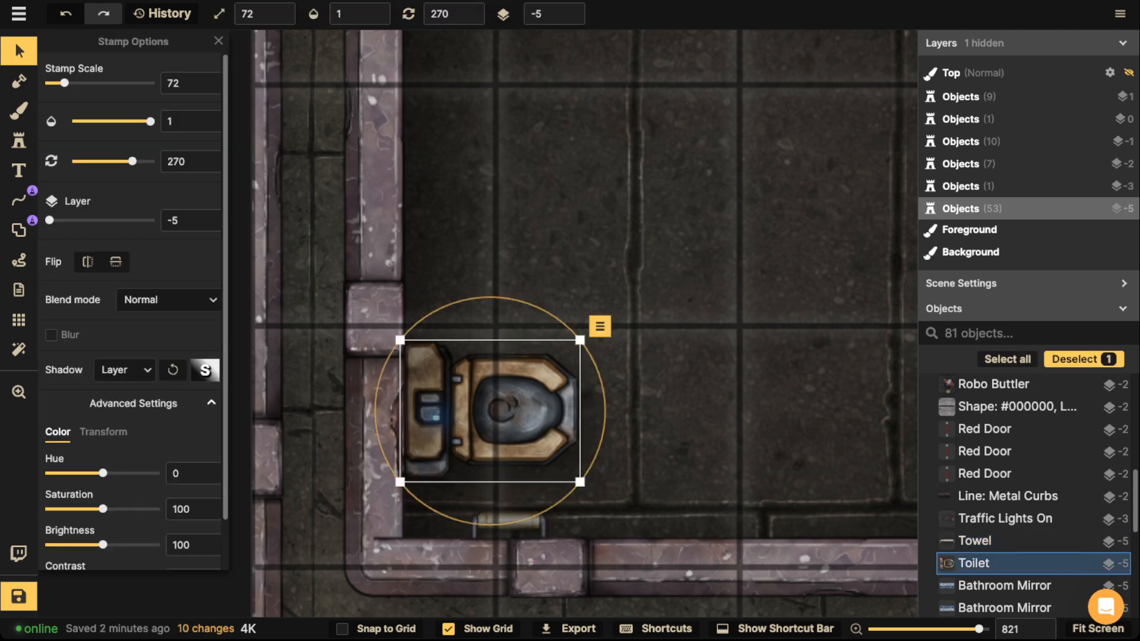
# Copy the towel into the upper small room, turned against its top wall, and nudge that room's toilet slightly down.
pyautogui.click(509, 525)
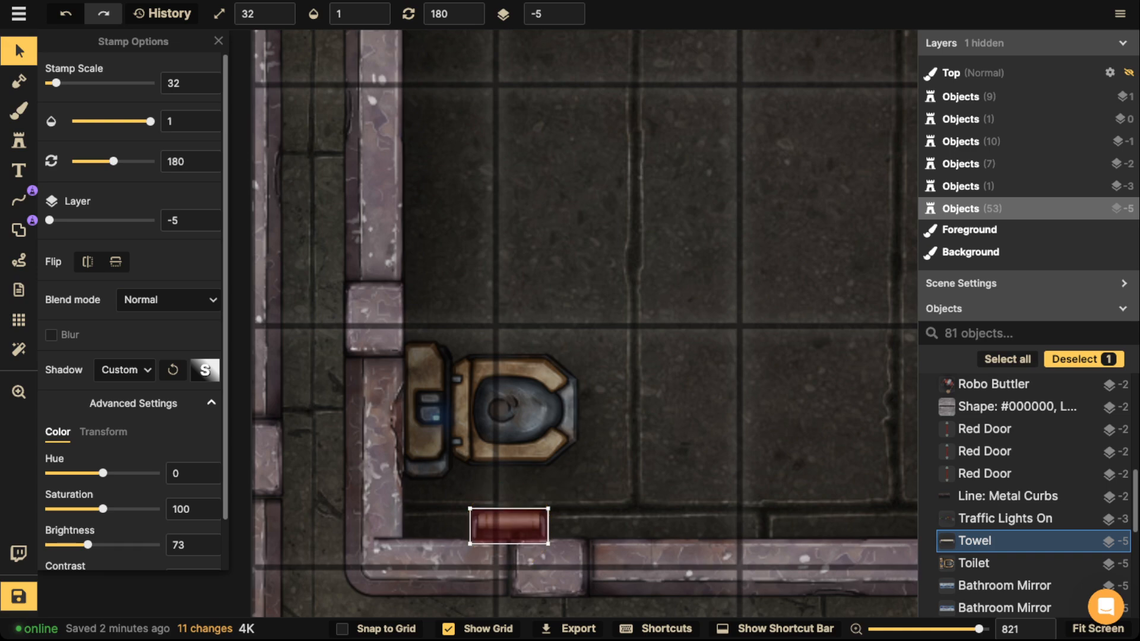
pyautogui.moveTo(534, 232); pyautogui.dragTo(517, 532)
pyautogui.moveTo(529, 238); pyautogui.dragTo(517, 546)
pyautogui.moveTo(534, 112); pyautogui.dragTo(528, 546)
pyautogui.moveTo(535, 267); pyautogui.dragTo(513, 531)
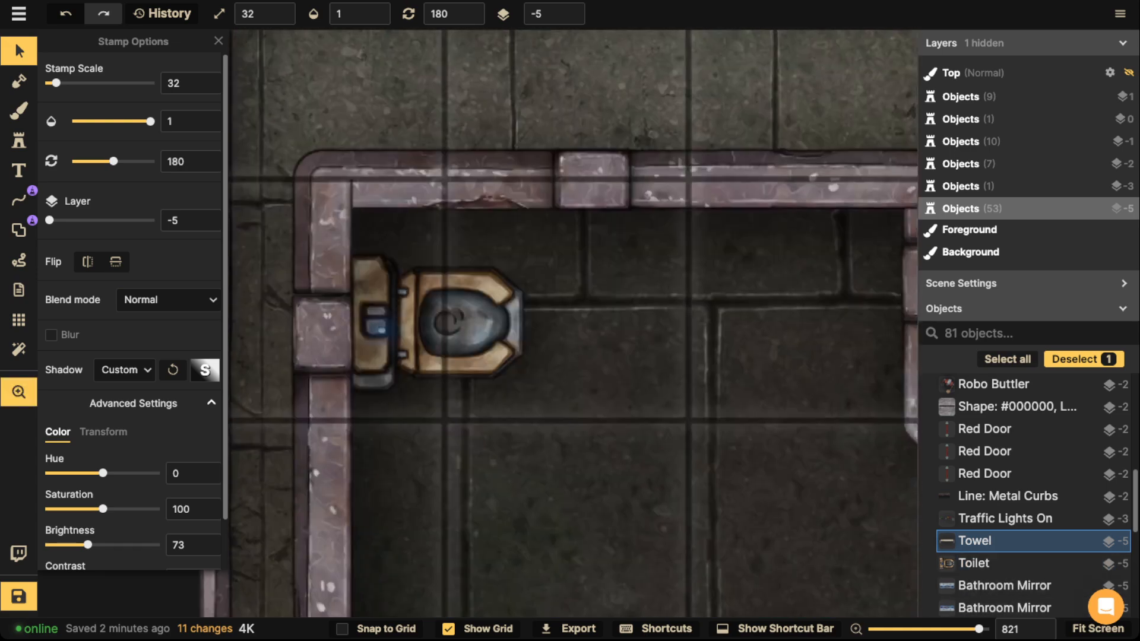
pyautogui.moveTo(538, 232); pyautogui.dragTo(533, 262)
pyautogui.hotkey('ctrl', 'v')
pyautogui.scroll(12, 537, 267)
pyautogui.moveTo(448, 360); pyautogui.dragTo(447, 367)
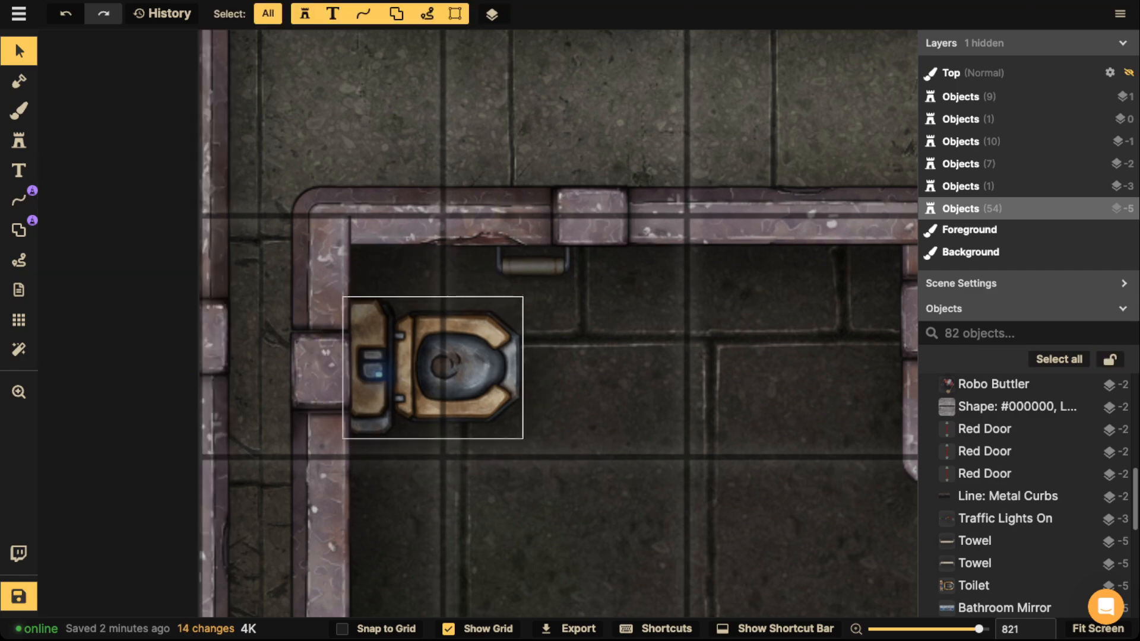
# Place the Bathroom Sink from the City: Appartments pack in the upper room's top-right corner at rotation 90, scale 52 and brightness 82.
pyautogui.scroll(-3, 460, 248)
pyautogui.moveTo(623, 523); pyautogui.dragTo(564, 243)
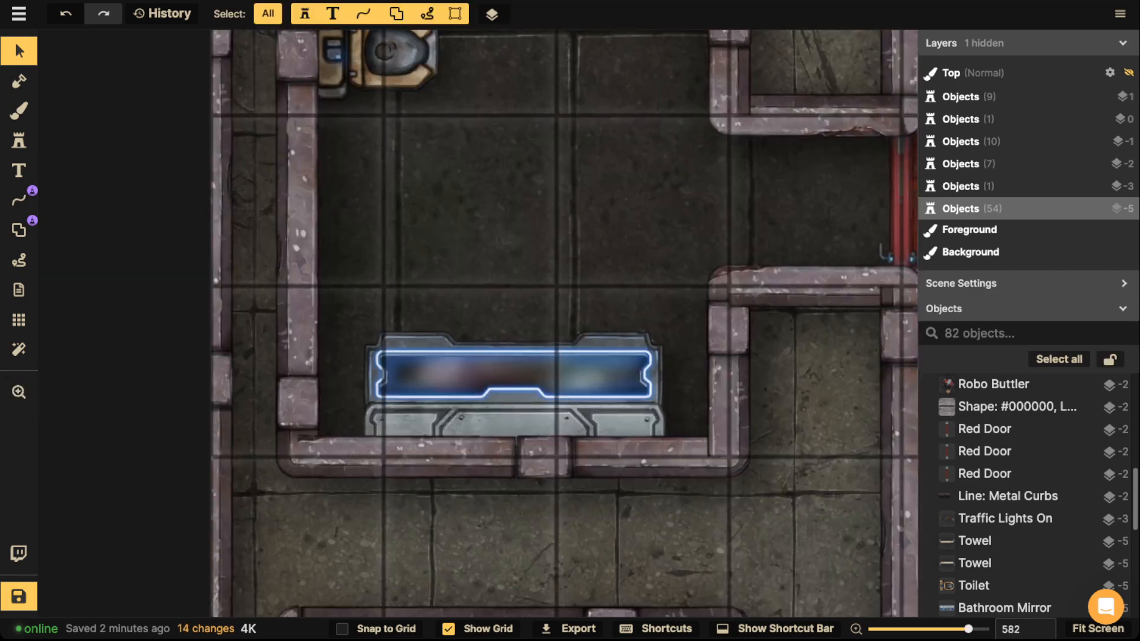
pyautogui.scroll(-2, 564, 243)
pyautogui.moveTo(501, 350); pyautogui.dragTo(502, 417)
pyautogui.scroll(-2, 501, 352)
pyautogui.click(19, 140)
pyautogui.click(89, 105)
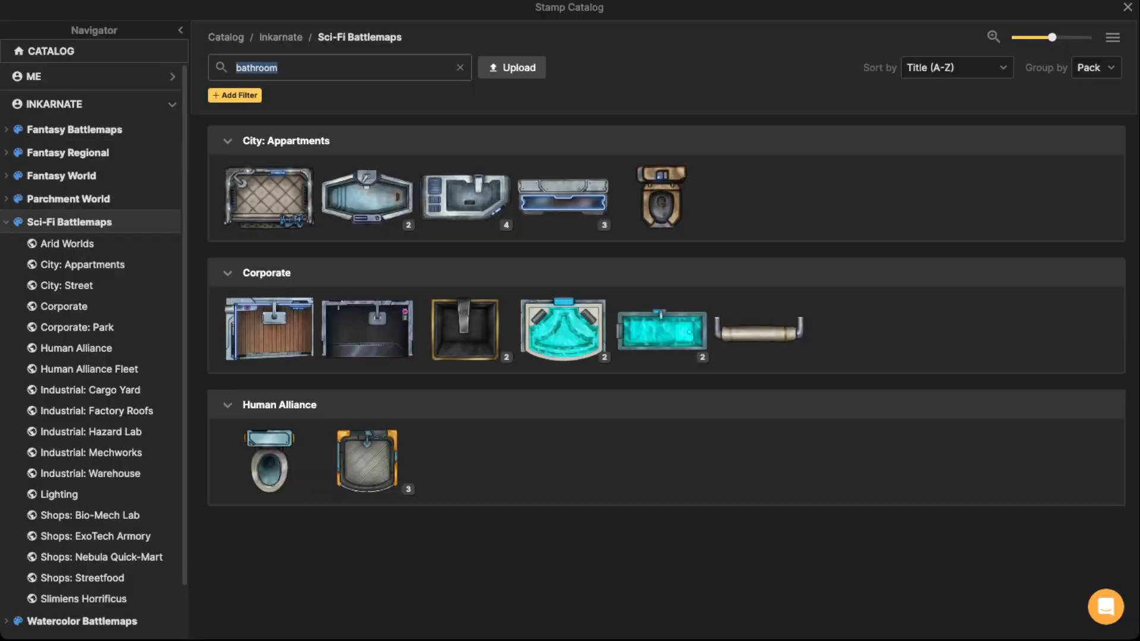
pyautogui.click(465, 197)
pyautogui.scroll(3, 613, 226)
pyautogui.scroll(6, 606, 220)
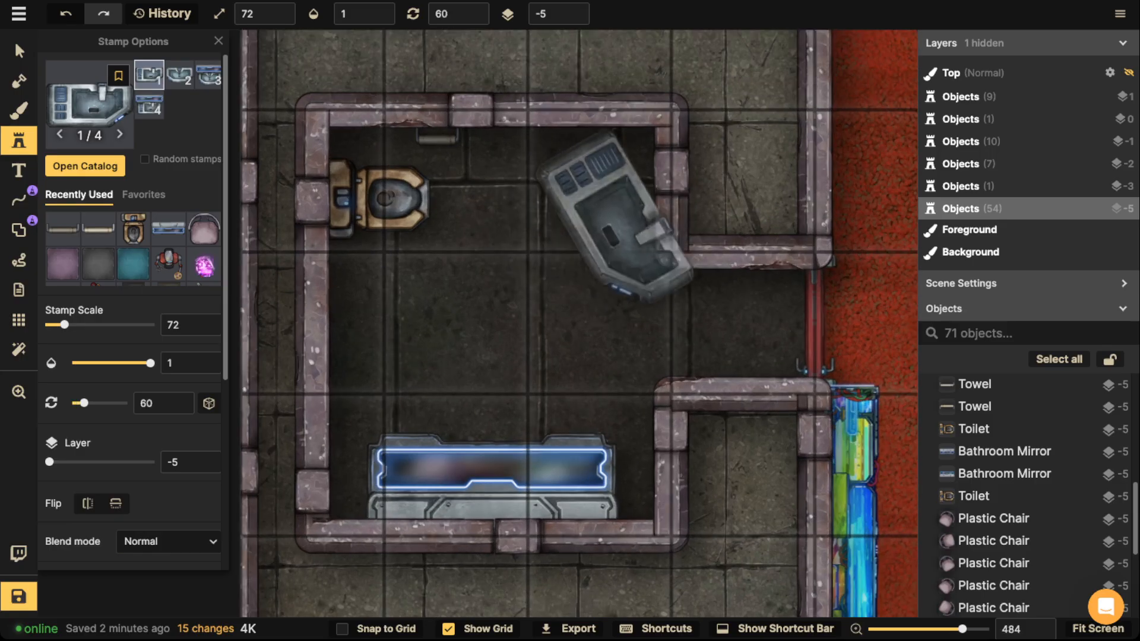
pyautogui.scroll(-2, 614, 211)
pyautogui.click(622, 189)
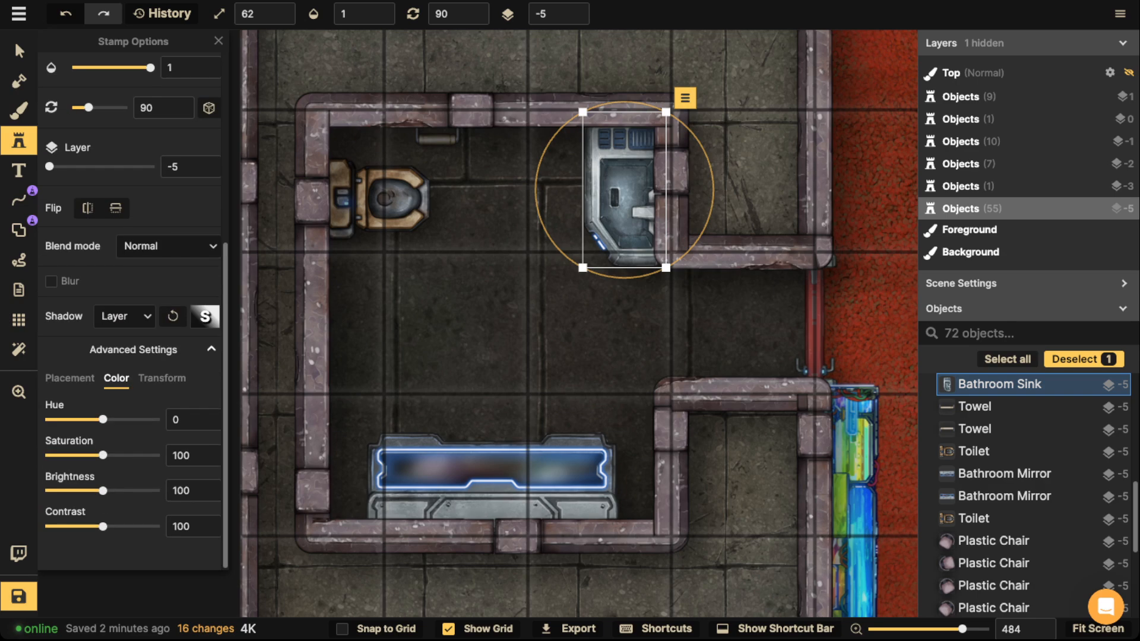
pyautogui.scroll(-2, 627, 189)
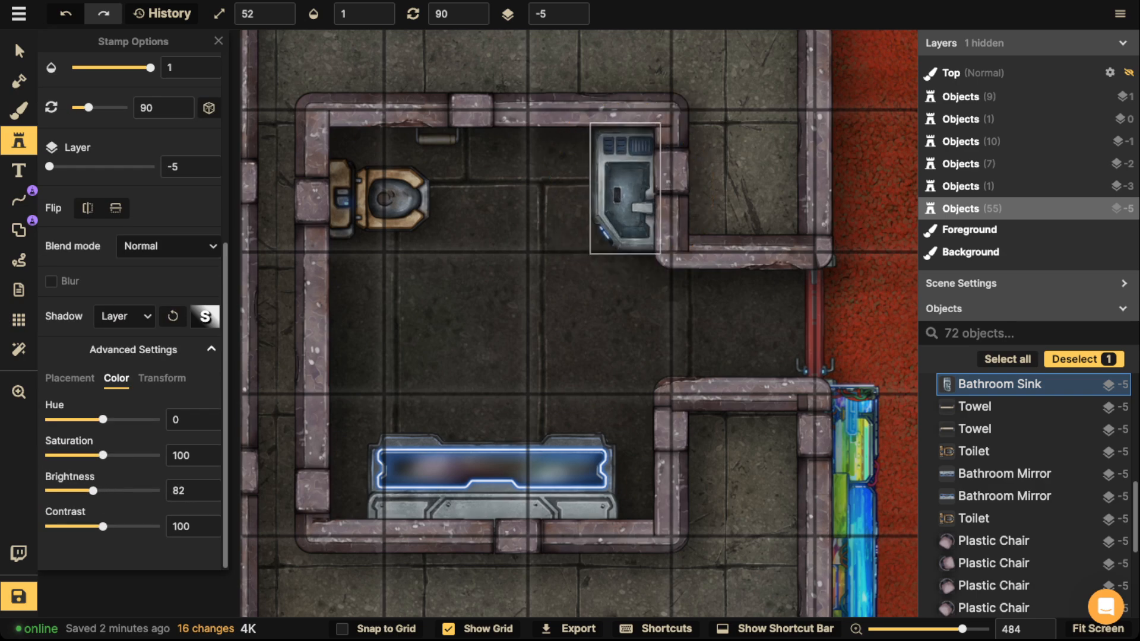
pyautogui.press('Escape')
# Place a second, flipped Bathroom Sink at scale 52 and rotation 90 in the lower room's bottom-right corner.
pyautogui.moveTo(504, 499); pyautogui.dragTo(471, 107)
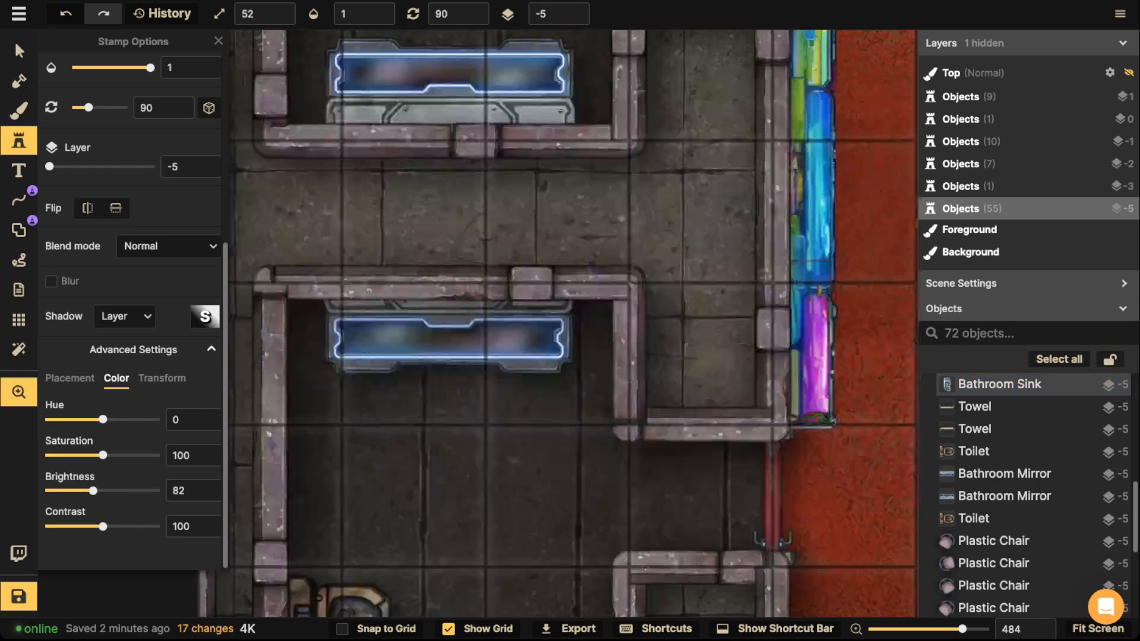
pyautogui.moveTo(517, 479); pyautogui.dragTo(479, 264)
pyautogui.press('f')
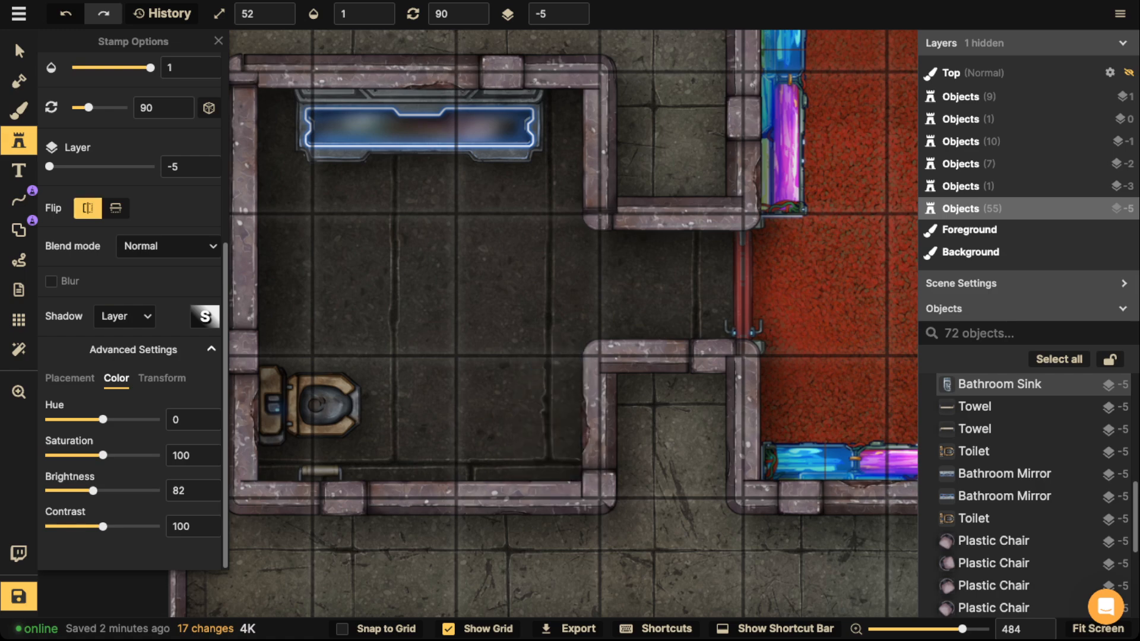
pyautogui.click(551, 420)
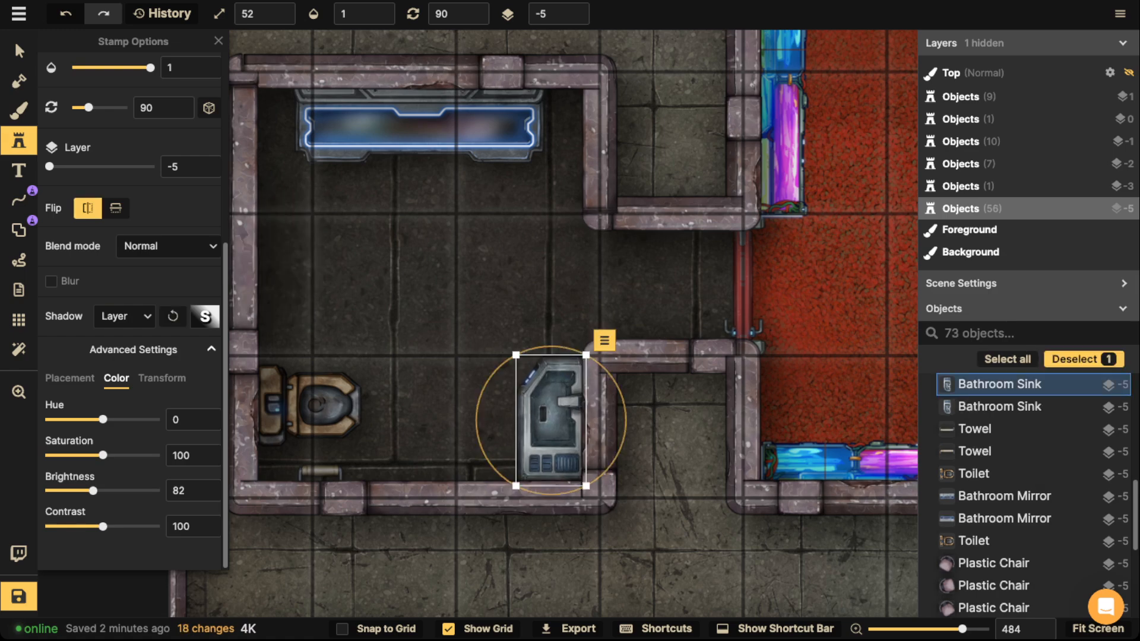
pyautogui.click(19, 50)
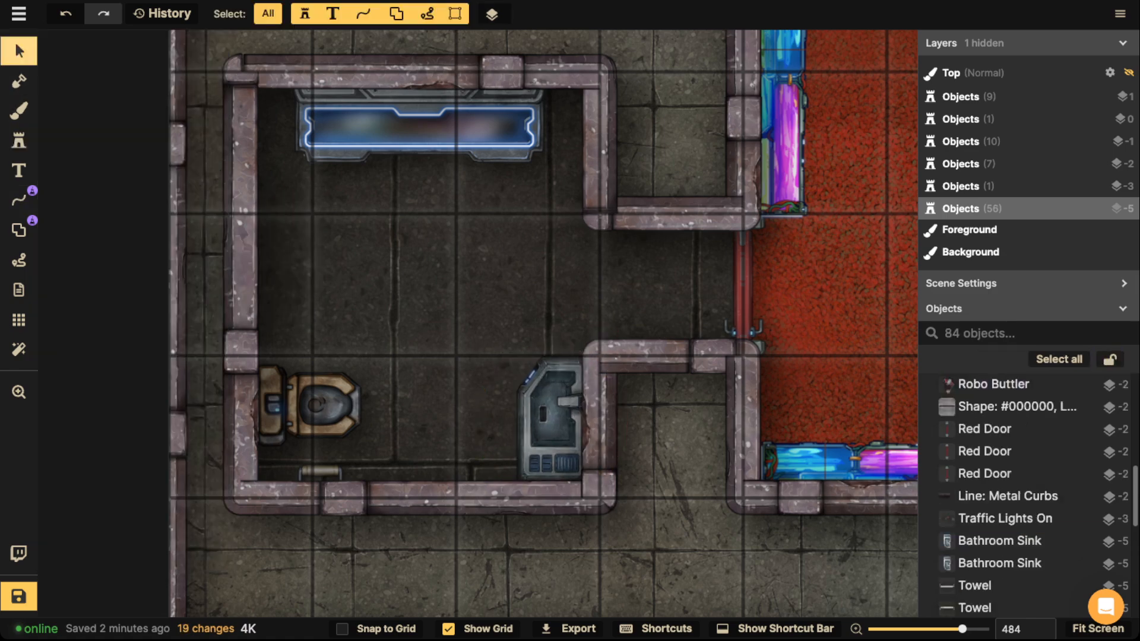
# Tuck the upper room's mirror further into its bottom wall and the lower room's mirror further into its top wall.
pyautogui.moveTo(463, 127); pyautogui.dragTo(446, 483)
pyautogui.moveTo(511, 136); pyautogui.dragTo(472, 397)
pyautogui.click(498, 202)
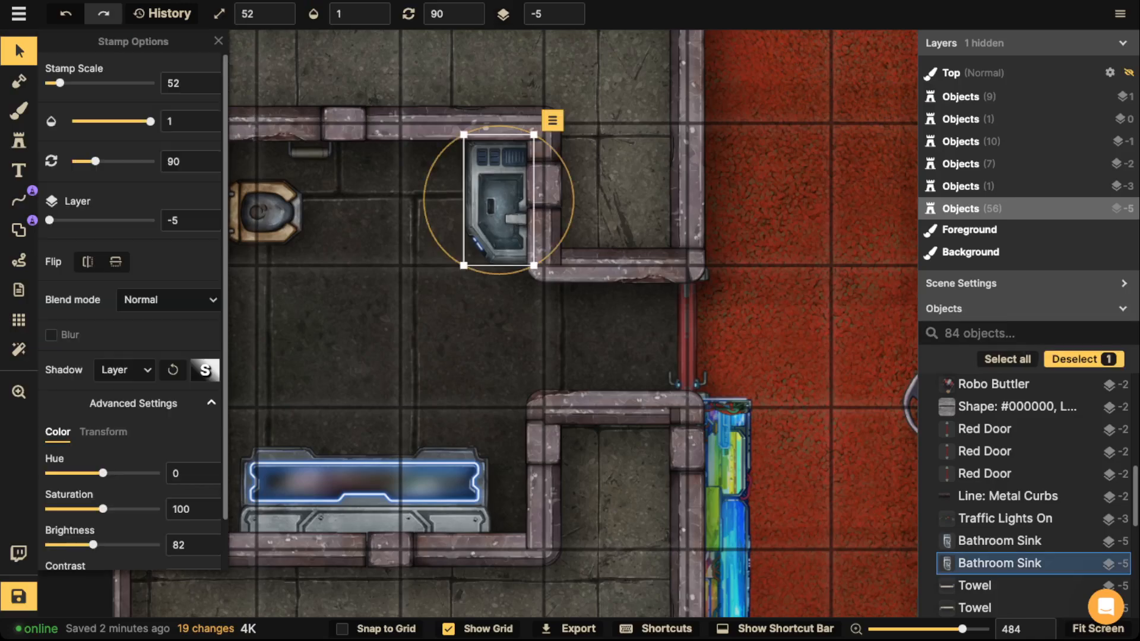
pyautogui.scroll(-5, 475, 267)
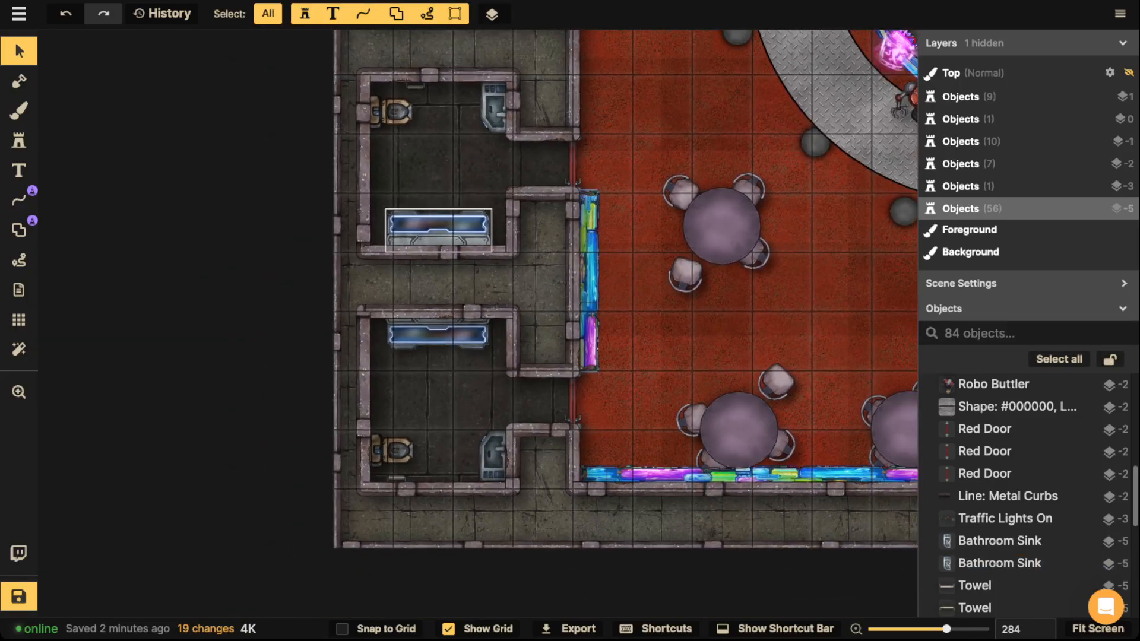
pyautogui.click(439, 233)
pyautogui.moveTo(438, 234); pyautogui.dragTo(438, 240)
pyautogui.moveTo(438, 333); pyautogui.dragTo(429, 359)
pyautogui.press('Escape')
pyautogui.click(388, 384)
pyautogui.press('Escape')
# Try the lower room's toilet midway along the left wall, and return it to the bottom corner above the towel.
pyautogui.scroll(-5, 432, 260)
pyautogui.moveTo(432, 260); pyautogui.dragTo(391, 209)
pyautogui.click(390, 203)
pyautogui.click(390, 462)
pyautogui.moveTo(390, 462); pyautogui.dragTo(392, 443)
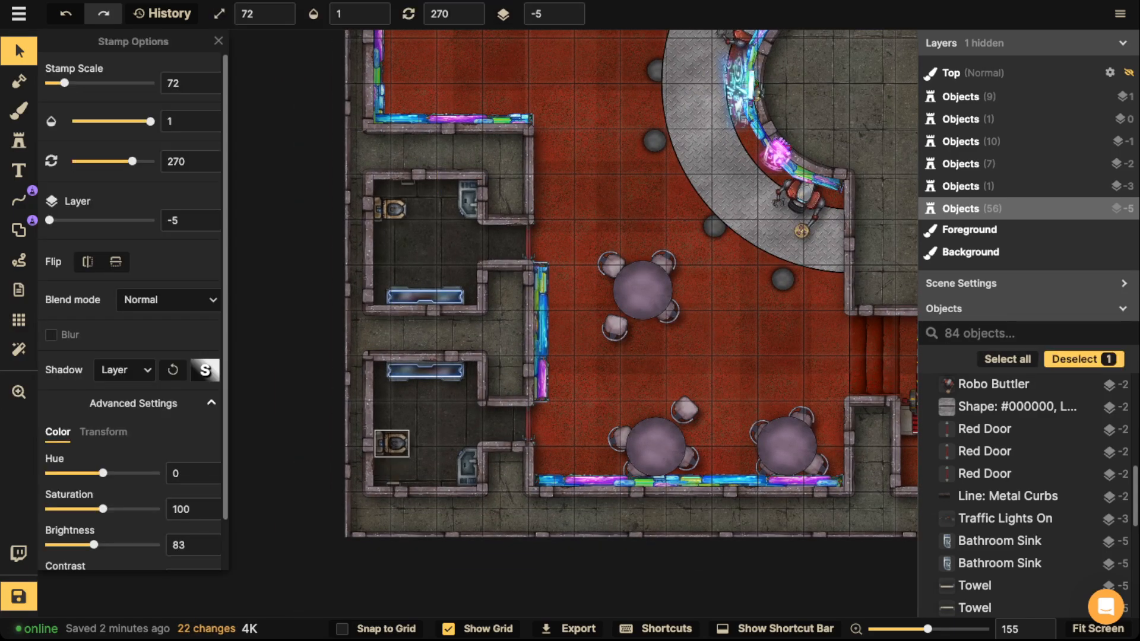
pyautogui.scroll(10, 386, 469)
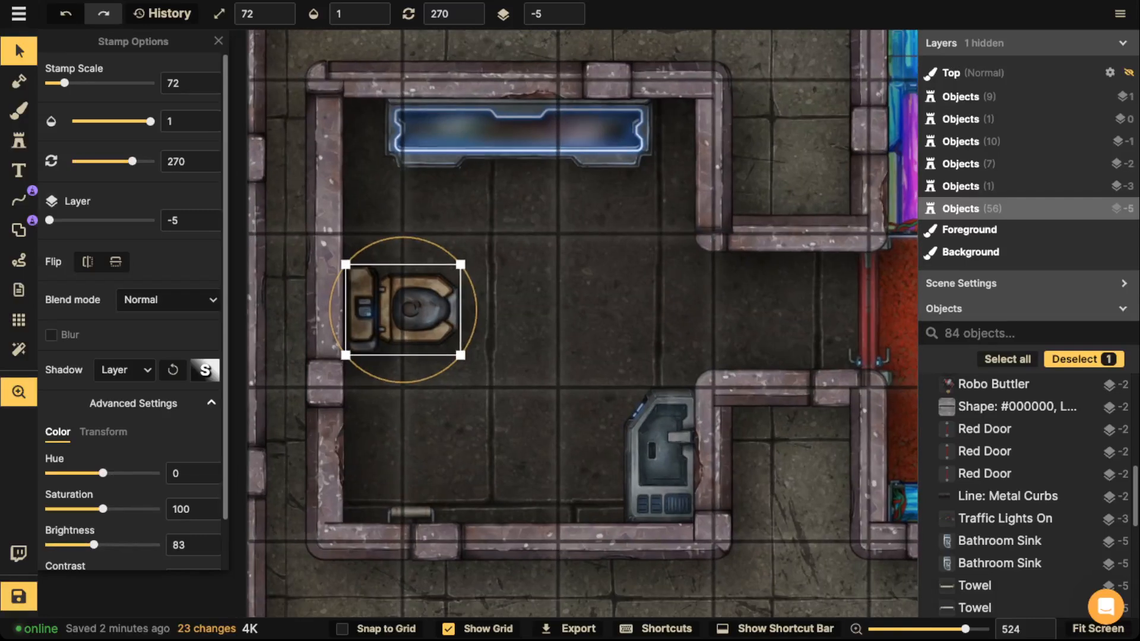
pyautogui.moveTo(403, 309); pyautogui.dragTo(398, 319)
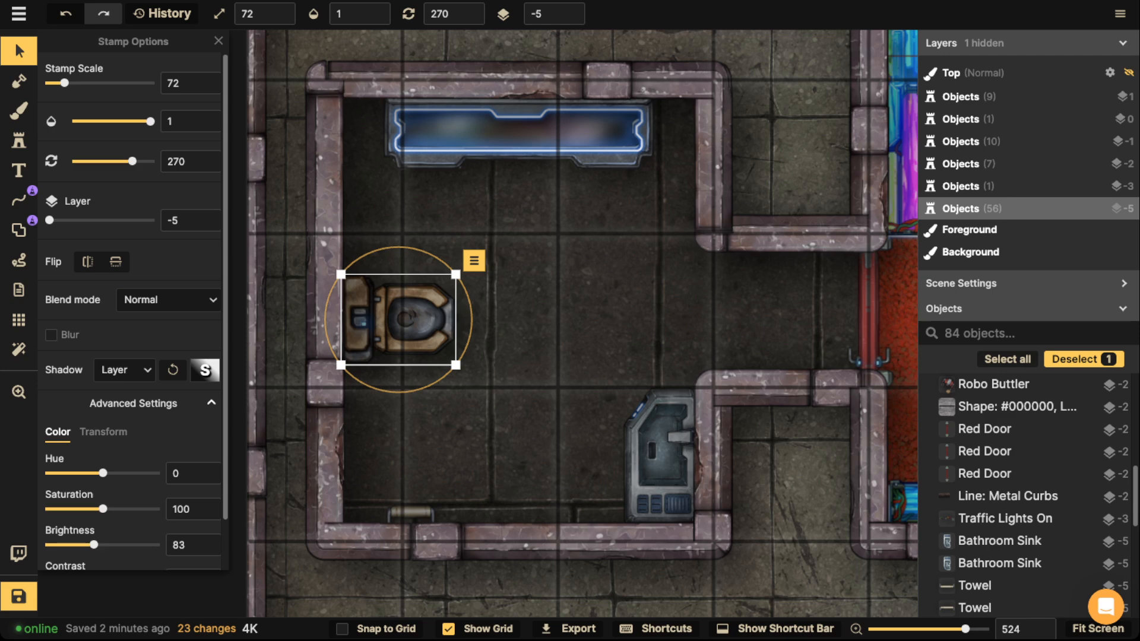
pyautogui.moveTo(398, 319); pyautogui.dragTo(399, 458)
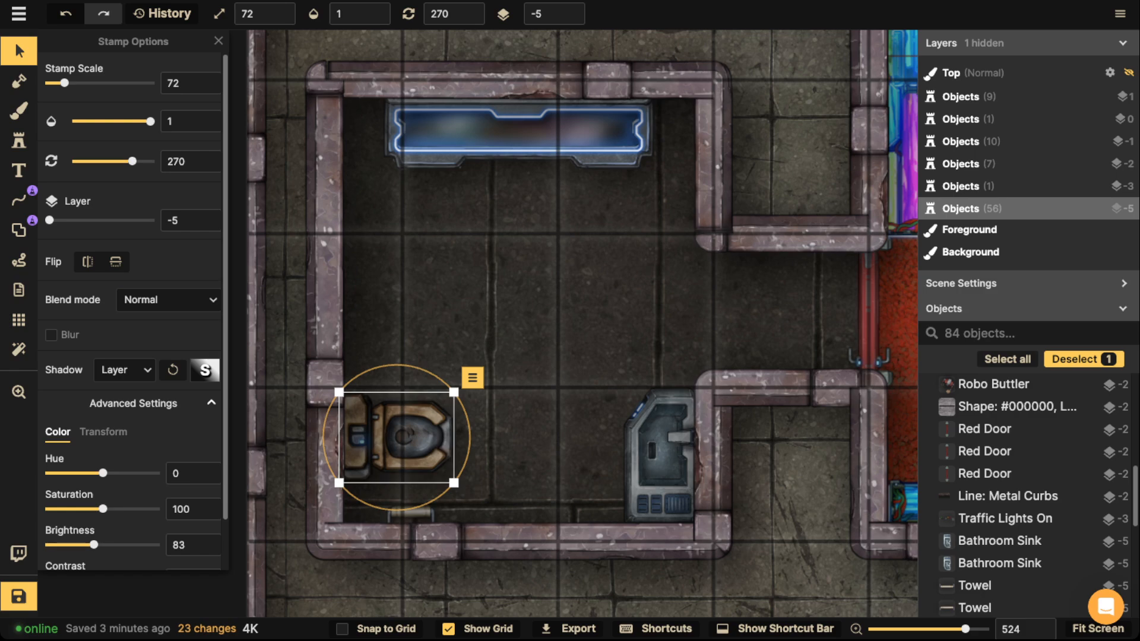
pyautogui.click(479, 244)
# Look over the bar hall and the open floor north of it, comparing them with the finished version of the map.
pyautogui.scroll(-3, 480, 243)
pyautogui.press('space')
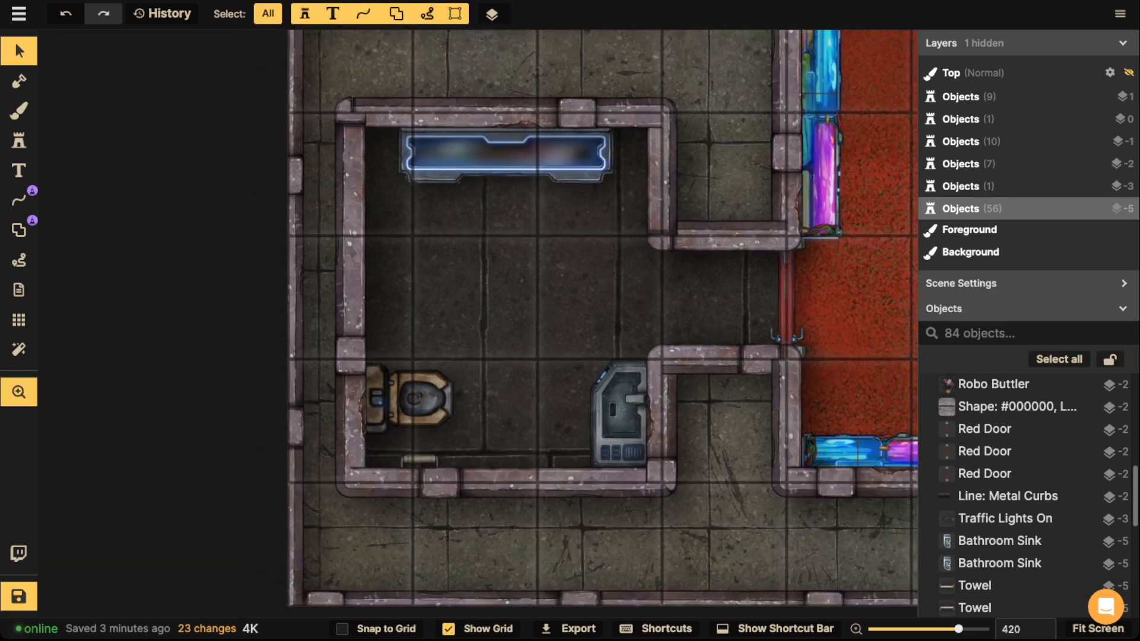
pyautogui.moveTo(510, 157); pyautogui.dragTo(169, 630)
pyautogui.moveTo(839, 71); pyautogui.dragTo(396, 310)
pyautogui.scroll(-6, 396, 309)
pyautogui.scroll(-3, 380, 309)
pyautogui.press('space')
pyautogui.moveTo(239, 442); pyautogui.dragTo(443, 545)
pyautogui.scroll(-2, 365, 335)
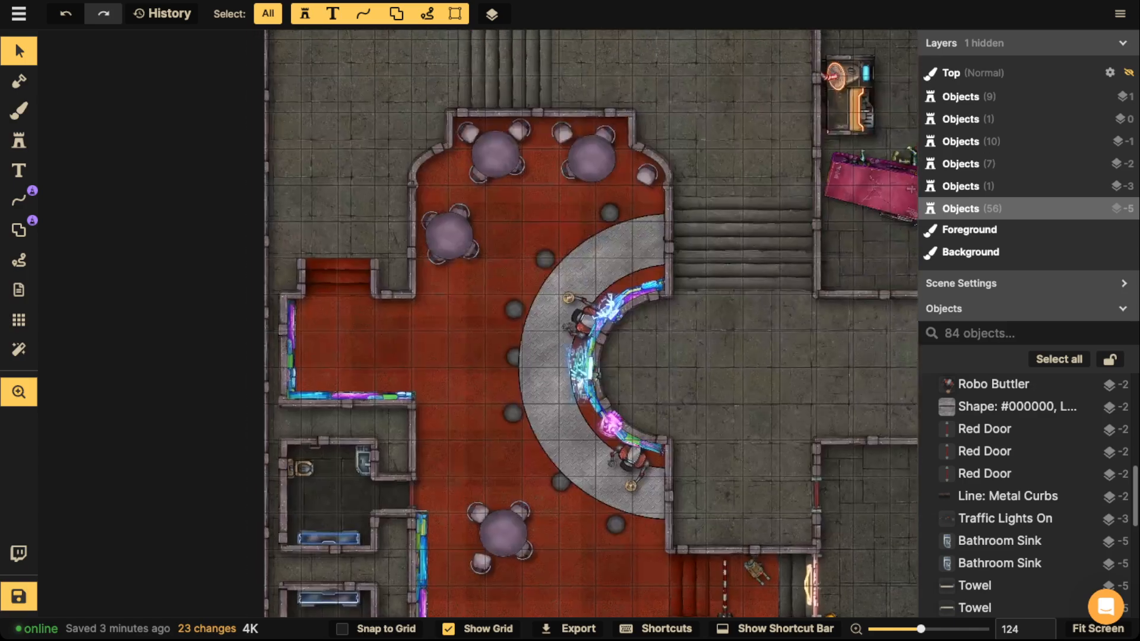
pyautogui.moveTo(570, 321); pyautogui.dragTo(631, 342)
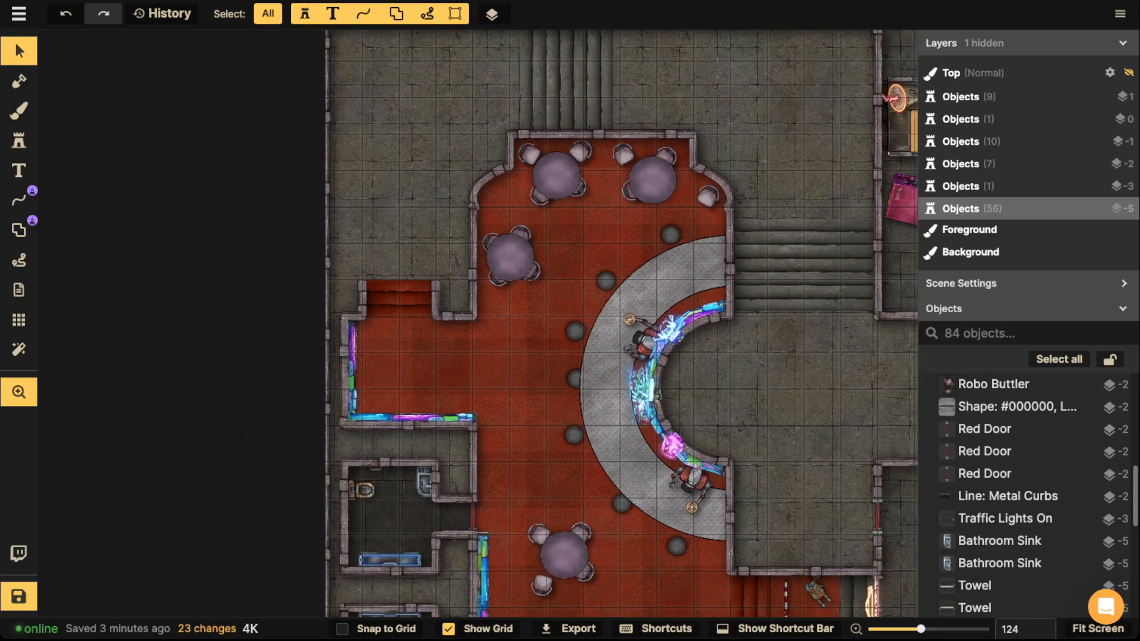
pyautogui.press('space')
pyautogui.moveTo(537, 344); pyautogui.dragTo(506, 468)
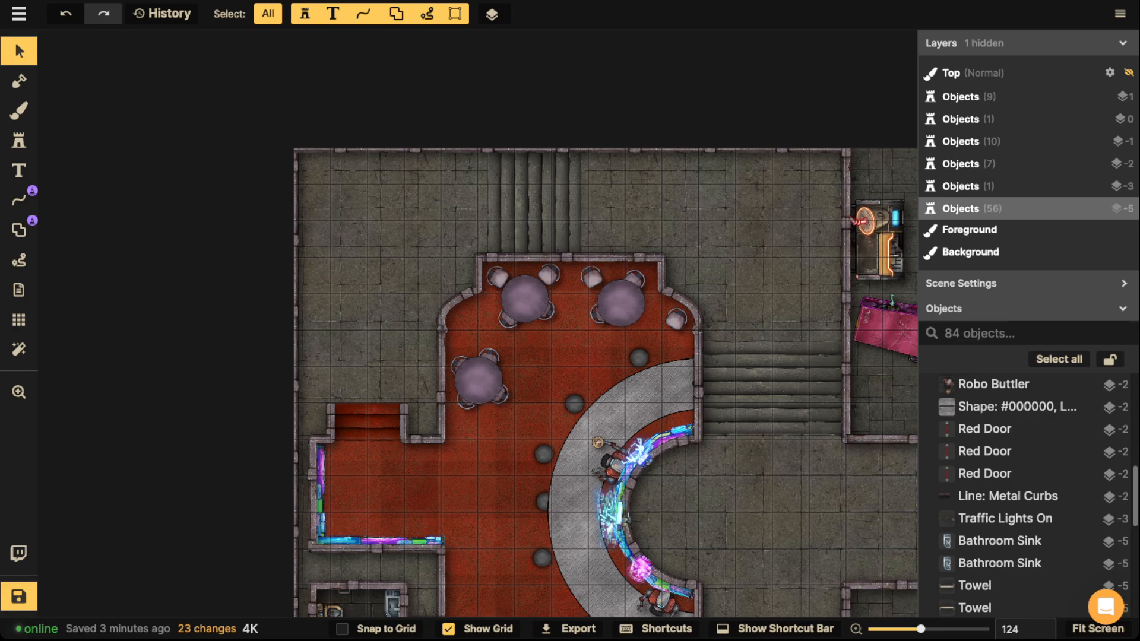
pyautogui.scroll(4, 456, 102)
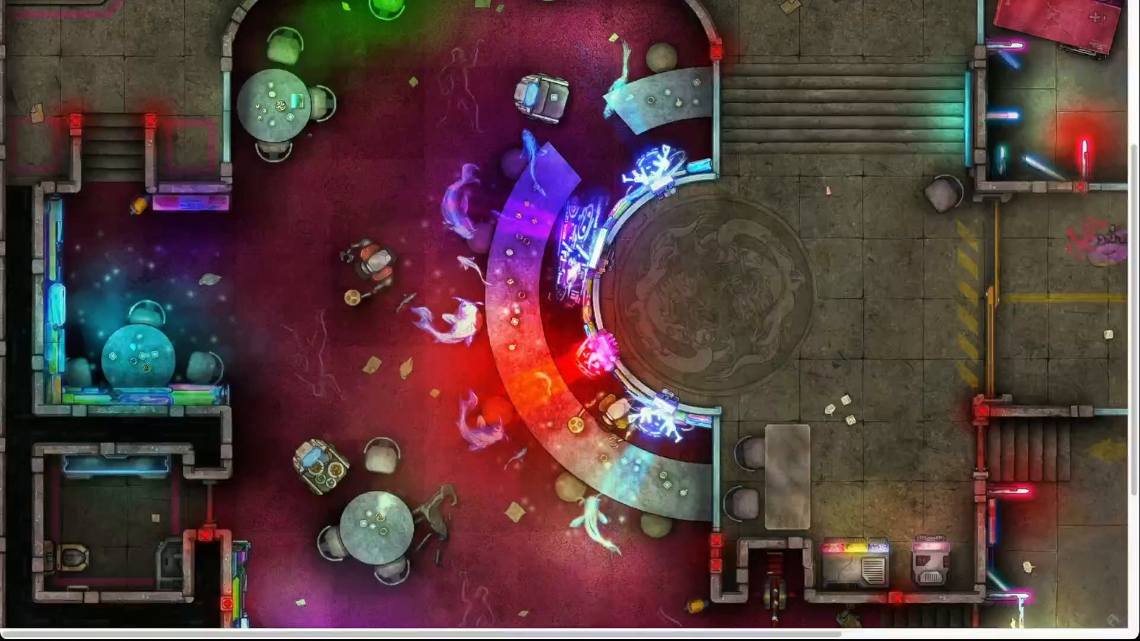
pyautogui.scroll(4, 564, 314)
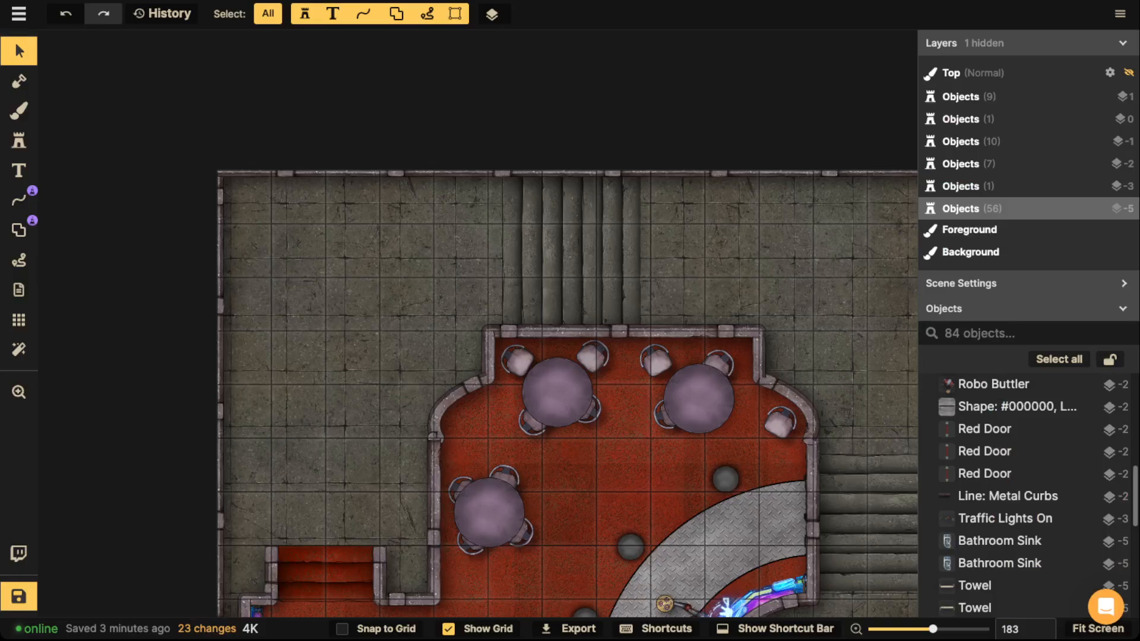
# Set the line tool to Pen mode with a stamp stroke instead of a plain color.
pyautogui.click(19, 200)
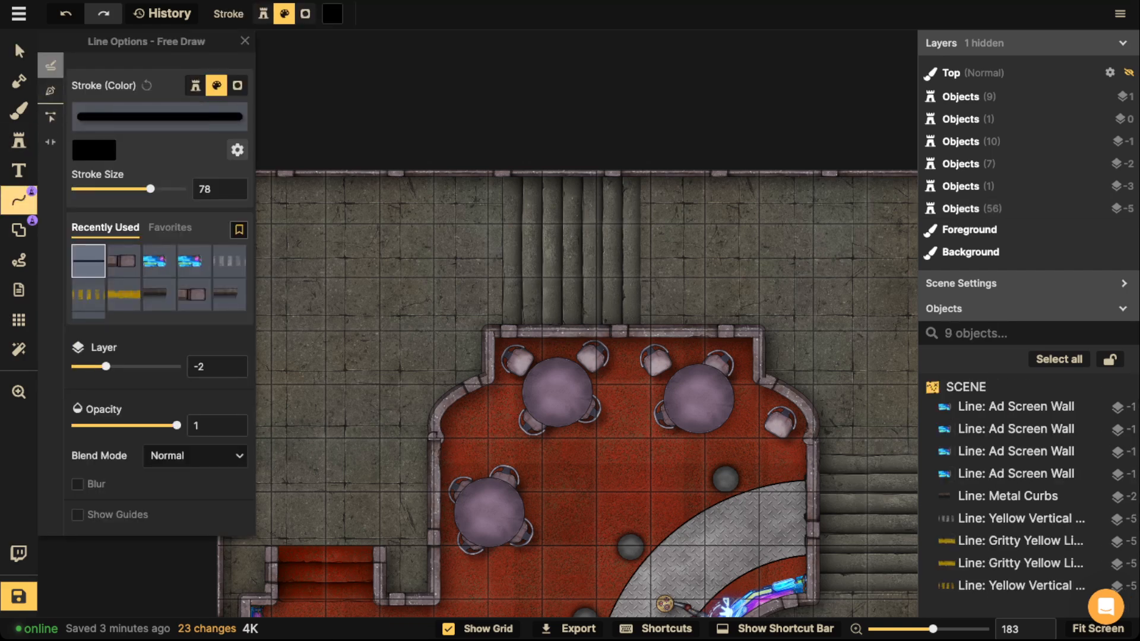
pyautogui.click(19, 200)
pyautogui.click(19, 201)
pyautogui.click(51, 91)
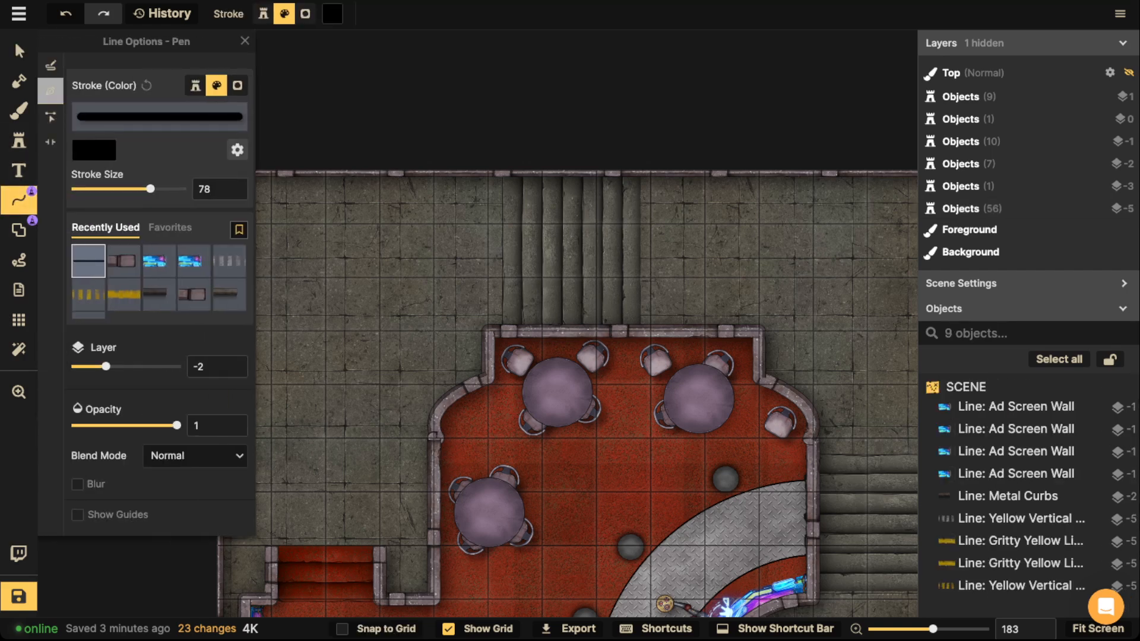
pyautogui.click(166, 107)
pyautogui.press('Escape')
pyautogui.click(195, 86)
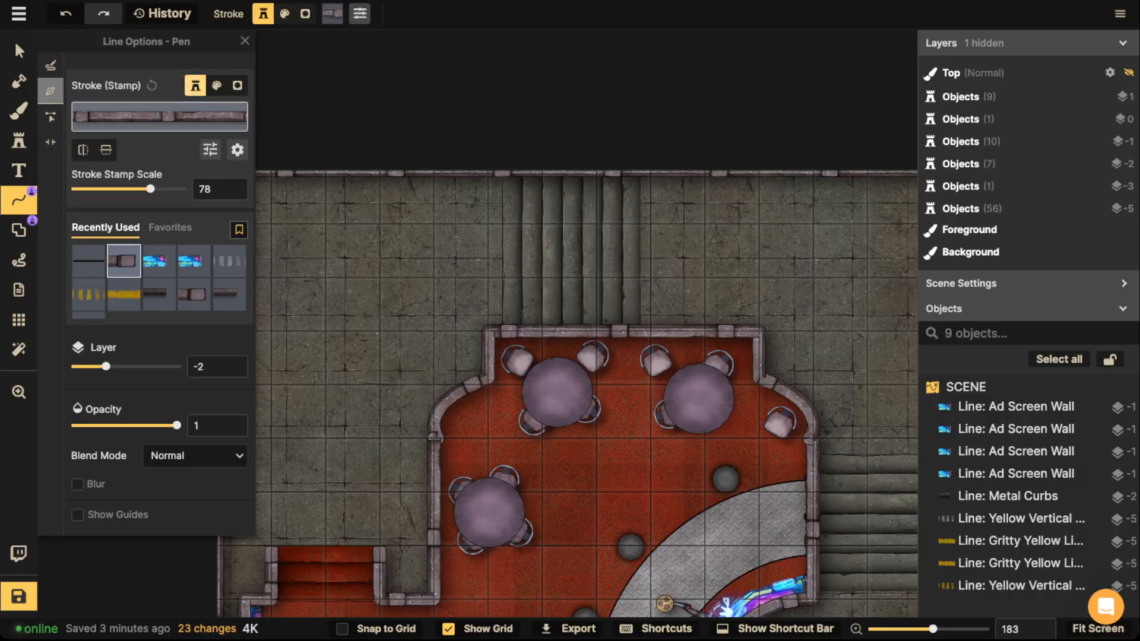
# Search the Sci-Fi Battlemaps path catalog for "step" and choose the Concrete Step path from the Corporate pack.
pyautogui.click(172, 108)
pyautogui.write('stepps')
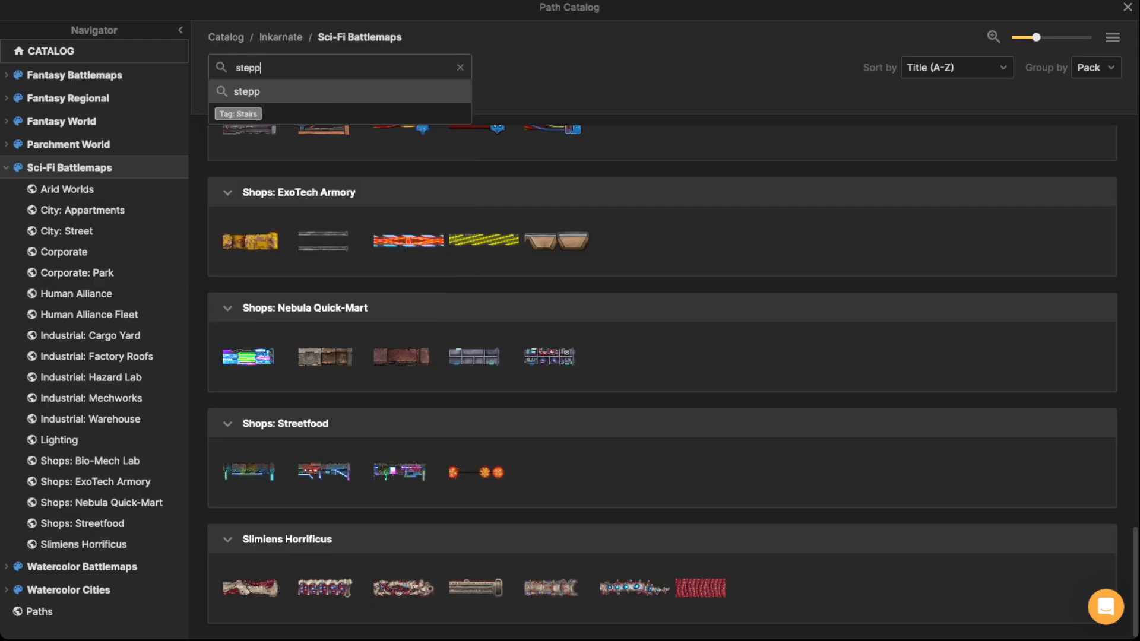
pyautogui.press('BackSpace')
pyautogui.press('BackSpace')
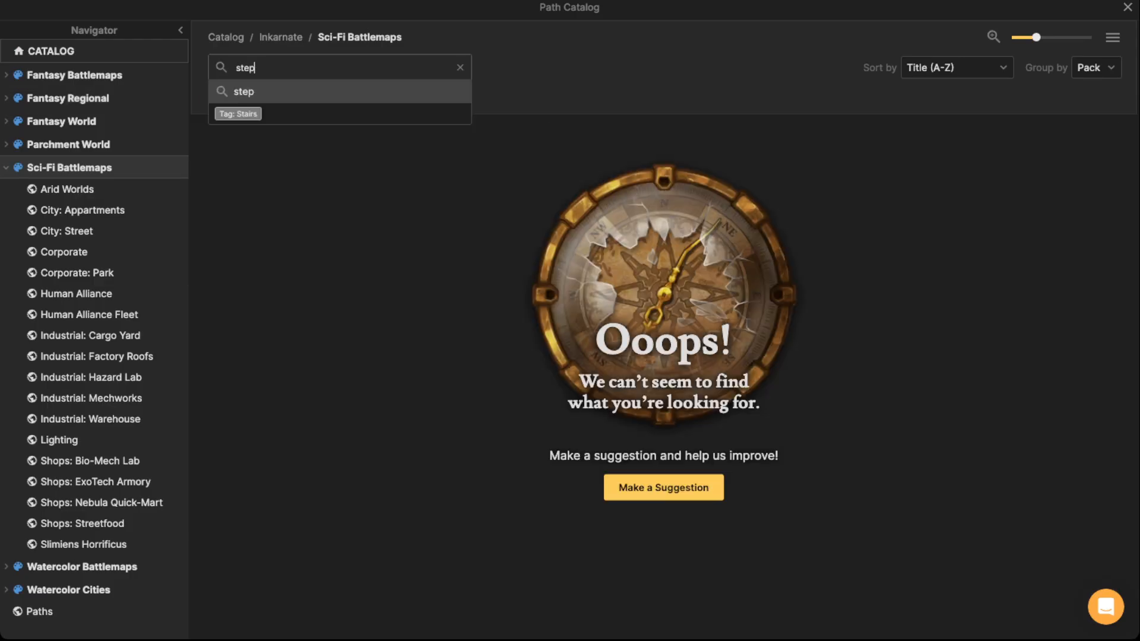
pyautogui.press('BackSpace')
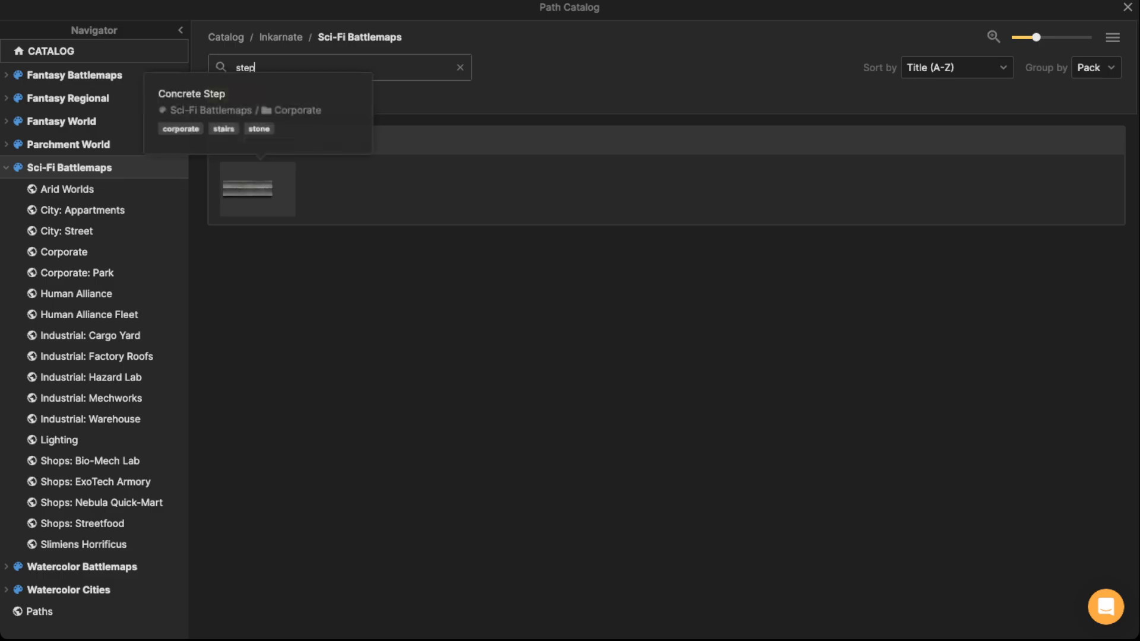
pyautogui.click(248, 189)
# Draw a grid-snapped Concrete Step line across the map's upper-left floor corner, from the left wall diagonally up to the top wall.
pyautogui.scroll(5, 500, 161)
pyautogui.scroll(-3, 491, 191)
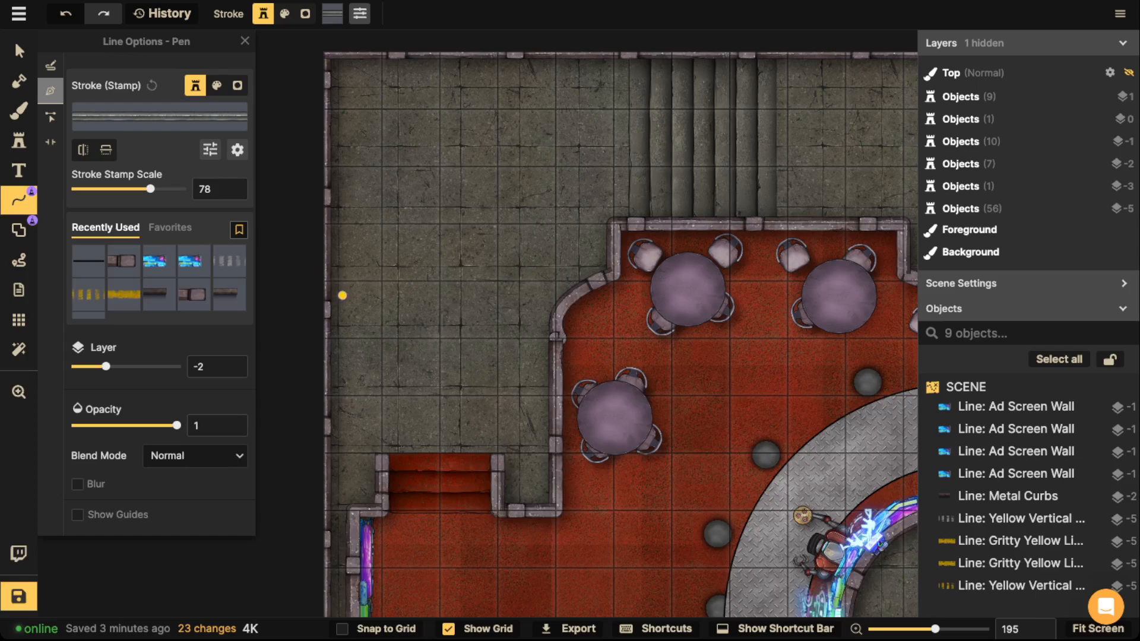
pyautogui.click(344, 628)
pyautogui.click(323, 281)
pyautogui.click(439, 282)
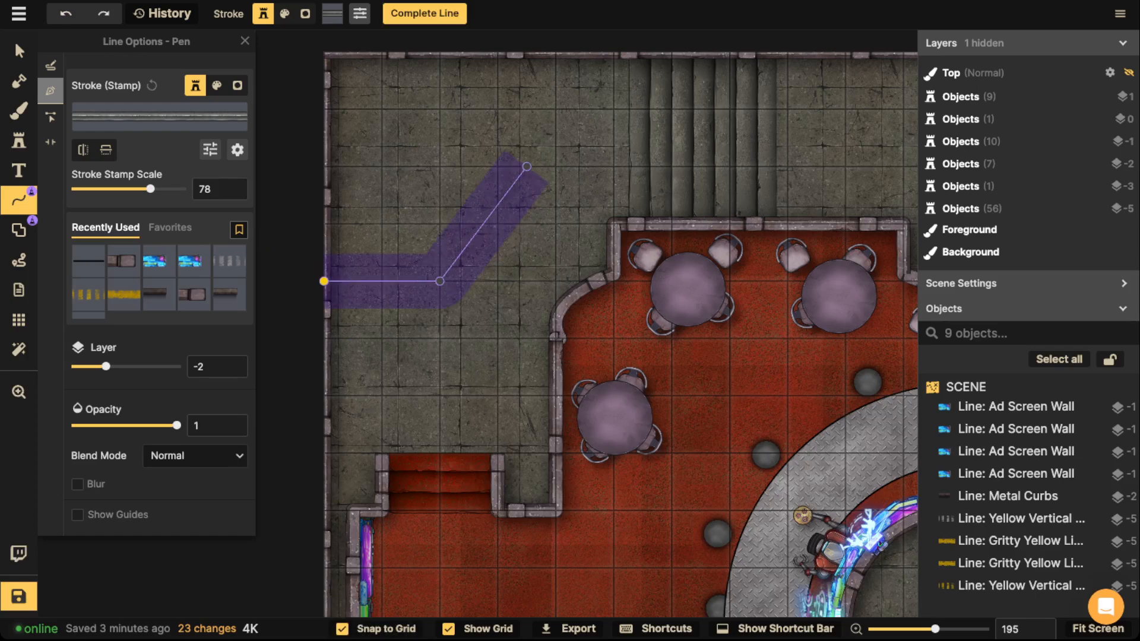
pyautogui.click(527, 166)
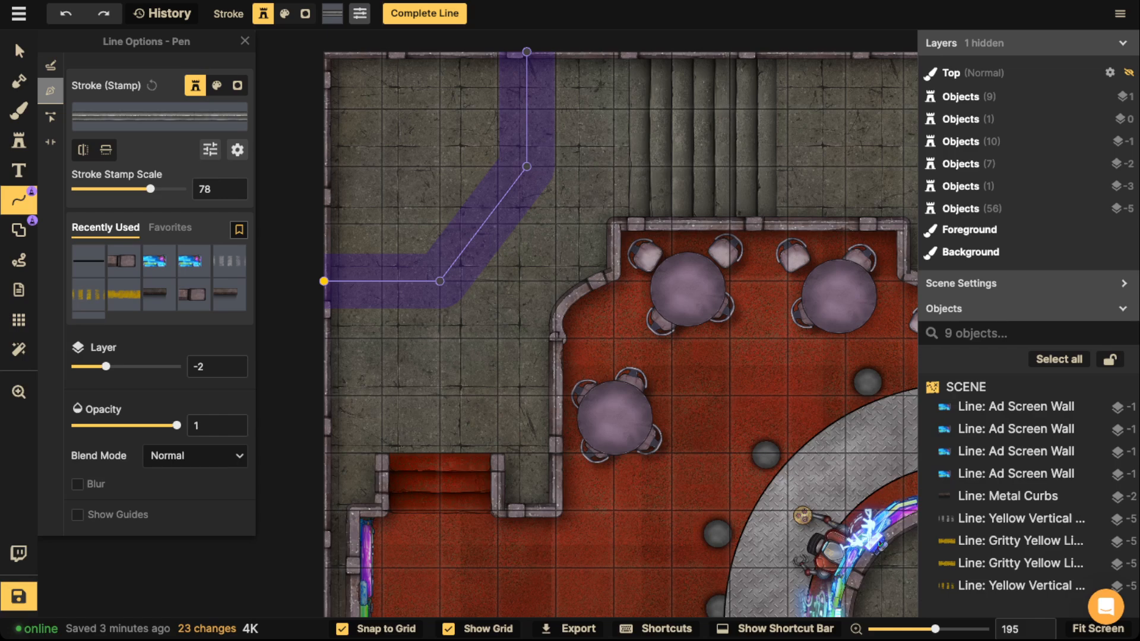
pyautogui.doubleClick(526, 52)
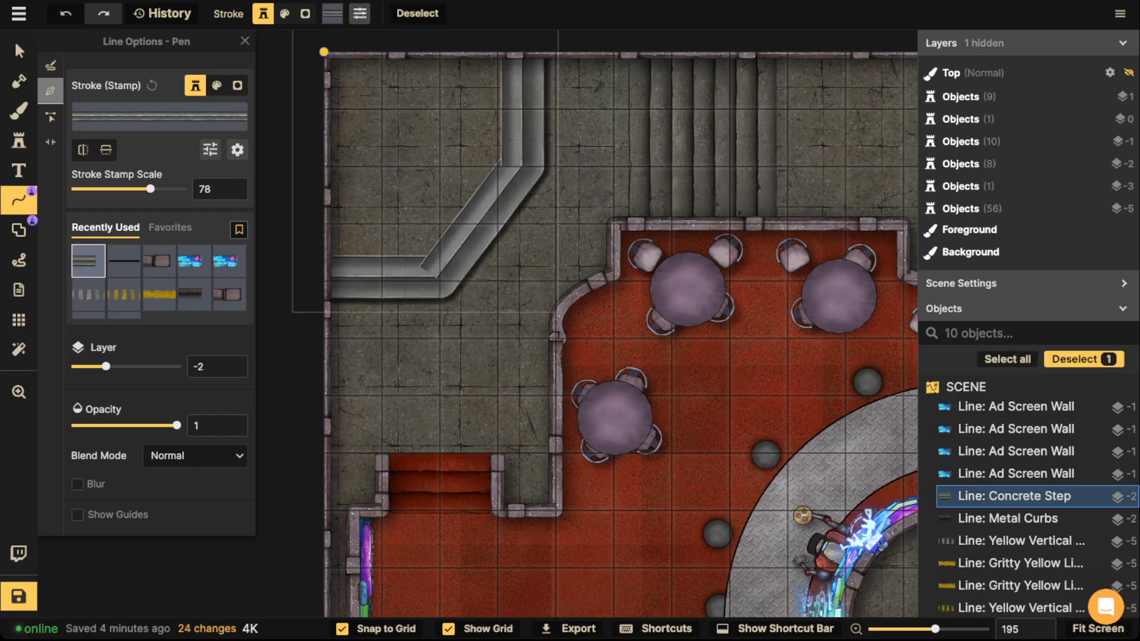
# Set the concrete step line's stroke stamp scale to 35 and its blend mode to Luminosity.
pyautogui.click(19, 51)
pyautogui.moveTo(123, 180); pyautogui.dragTo(110, 179)
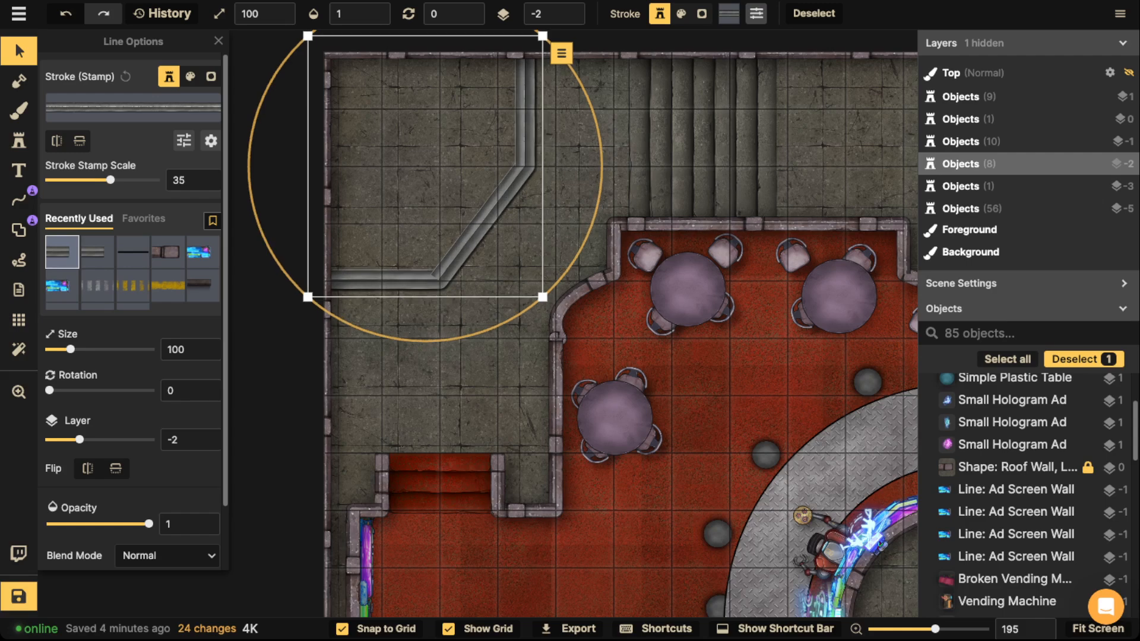
pyautogui.click(184, 140)
pyautogui.scroll(-2, 184, 141)
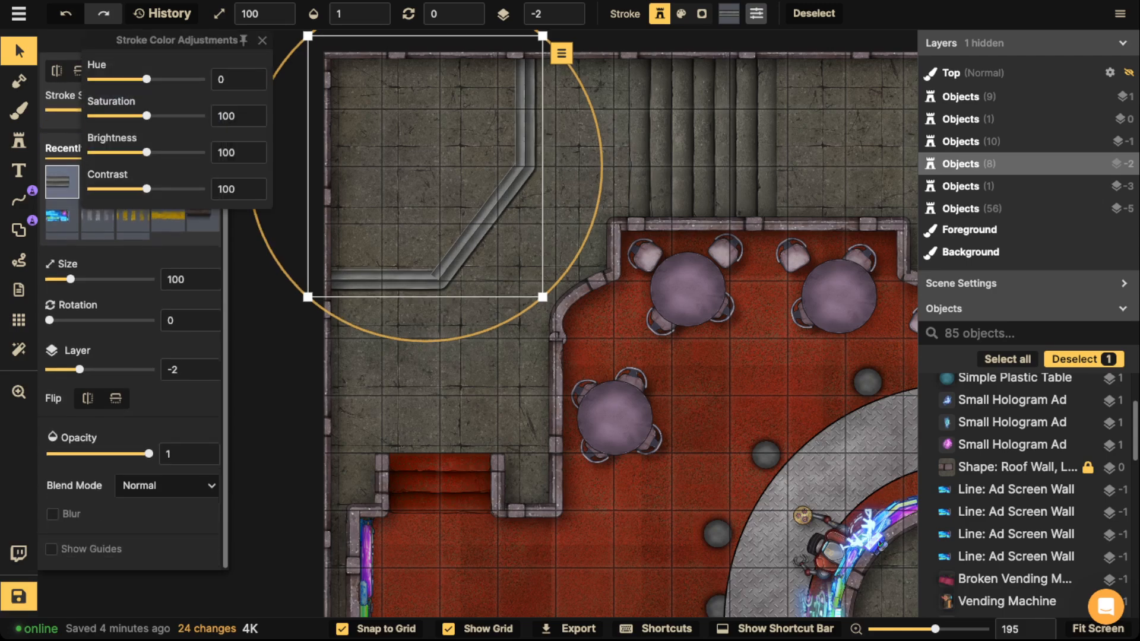
pyautogui.click(167, 485)
pyautogui.scroll(-1, 89, 415)
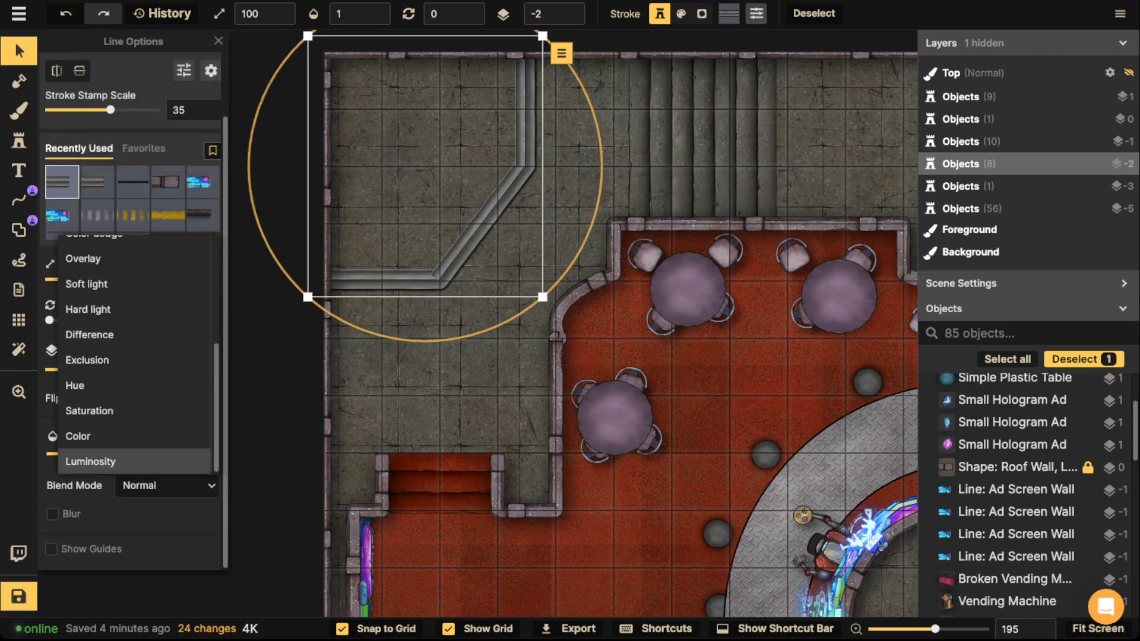
pyautogui.click(89, 461)
pyautogui.scroll(1, 457, 178)
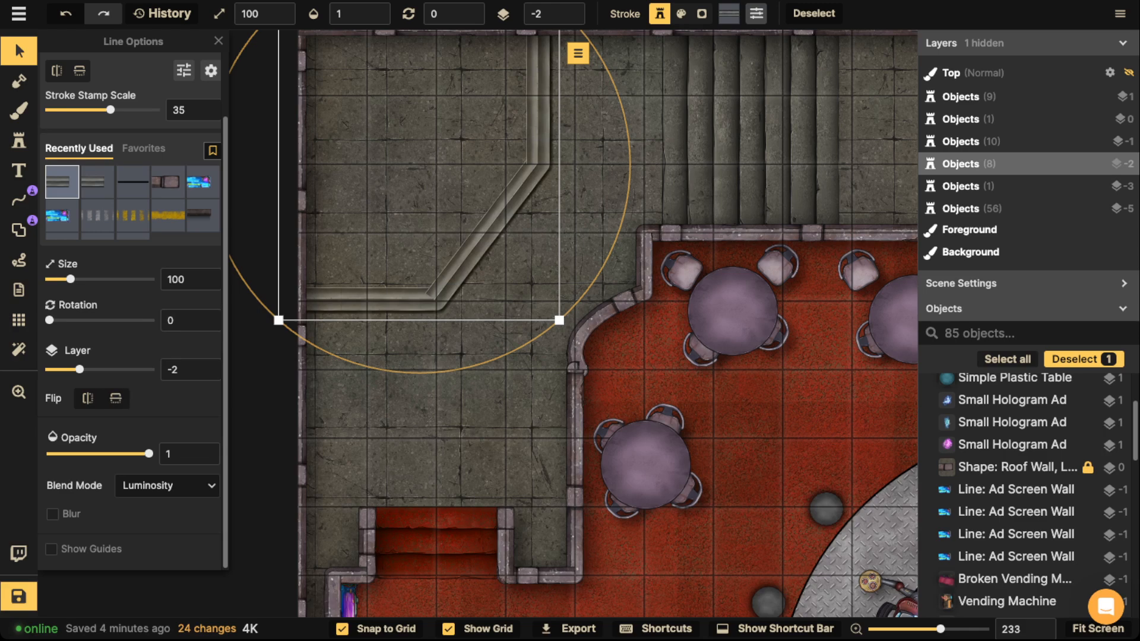
# Darken the concrete step line by setting its stroke brightness to 71.
pyautogui.click(368, 351)
pyautogui.click(484, 234)
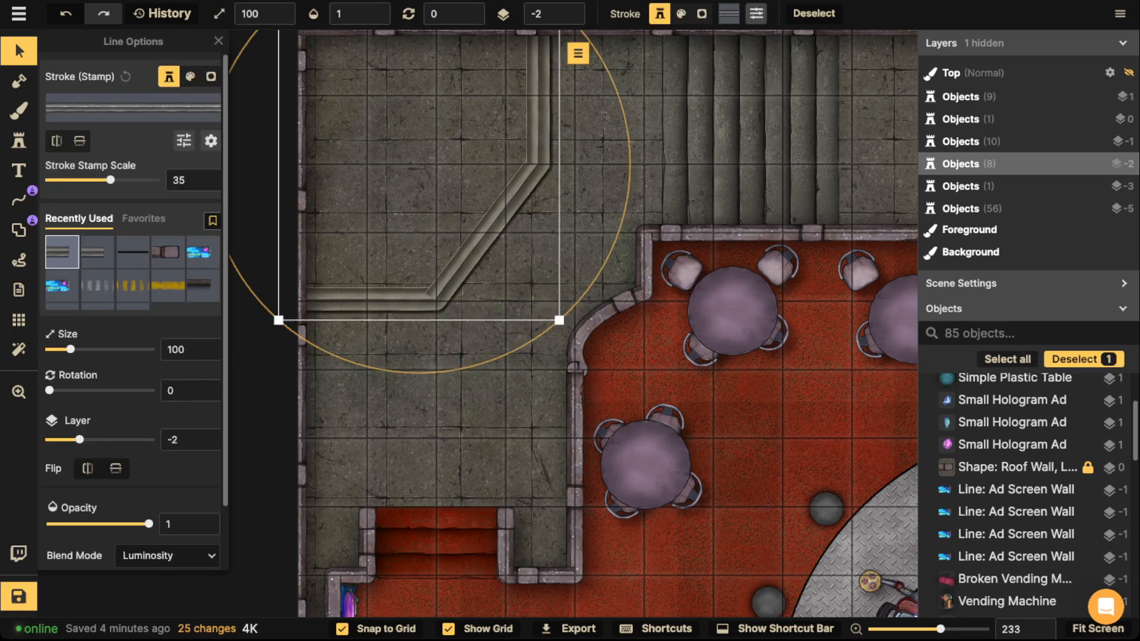
pyautogui.click(184, 141)
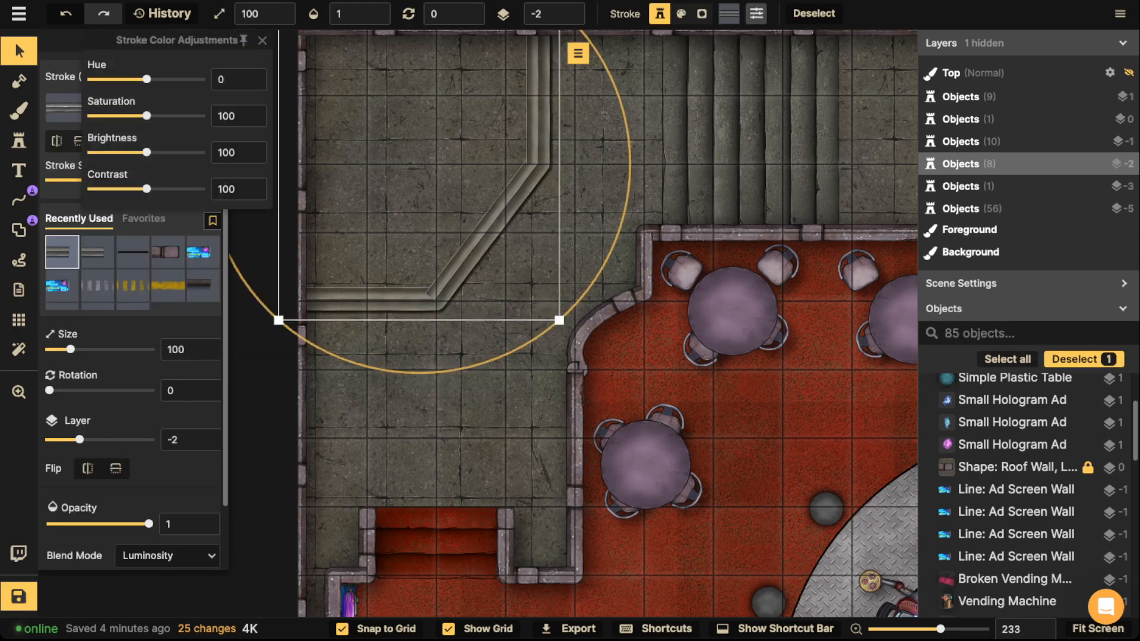
pyautogui.moveTo(147, 152); pyautogui.dragTo(132, 152)
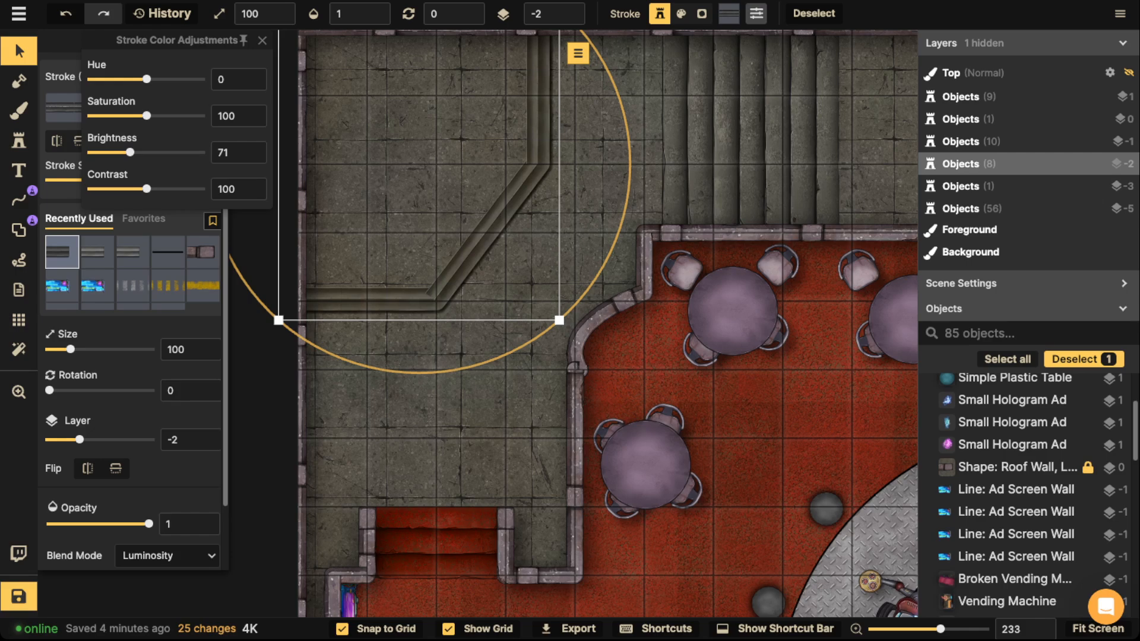
pyautogui.click(263, 40)
# Paste a copy of the step line rotated 90 degrees into the floor corner right of the bar, beside the vending machine wall.
pyautogui.moveTo(862, 201); pyautogui.dragTo(213, 247)
pyautogui.hotkey('ctrl', 'v')
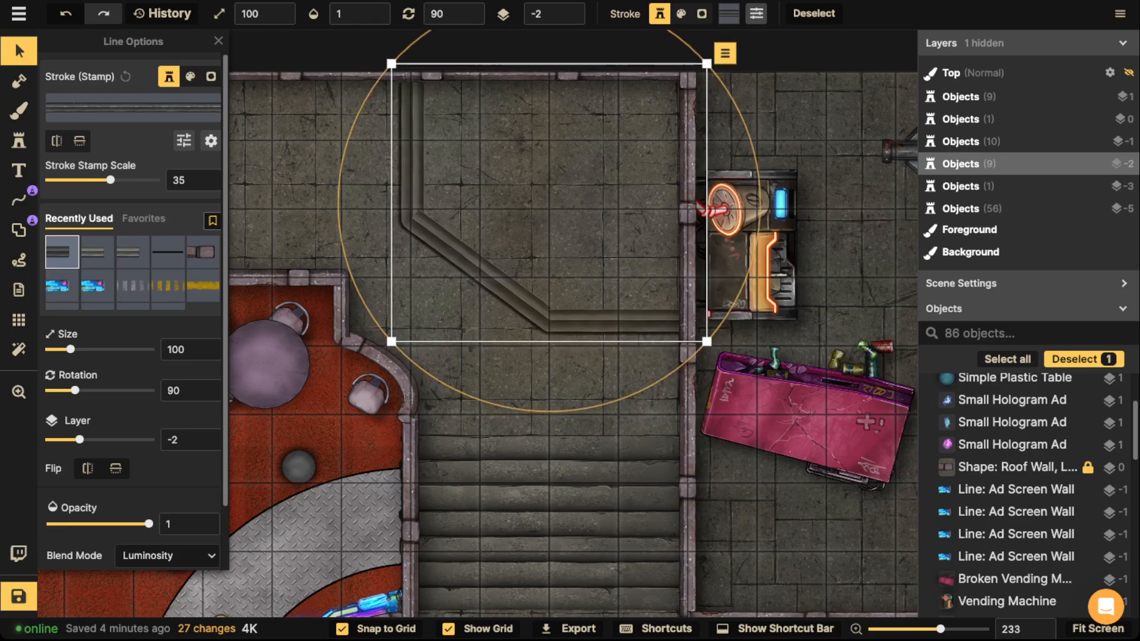
pyautogui.press('Escape')
pyautogui.scroll(-3, 478, 345)
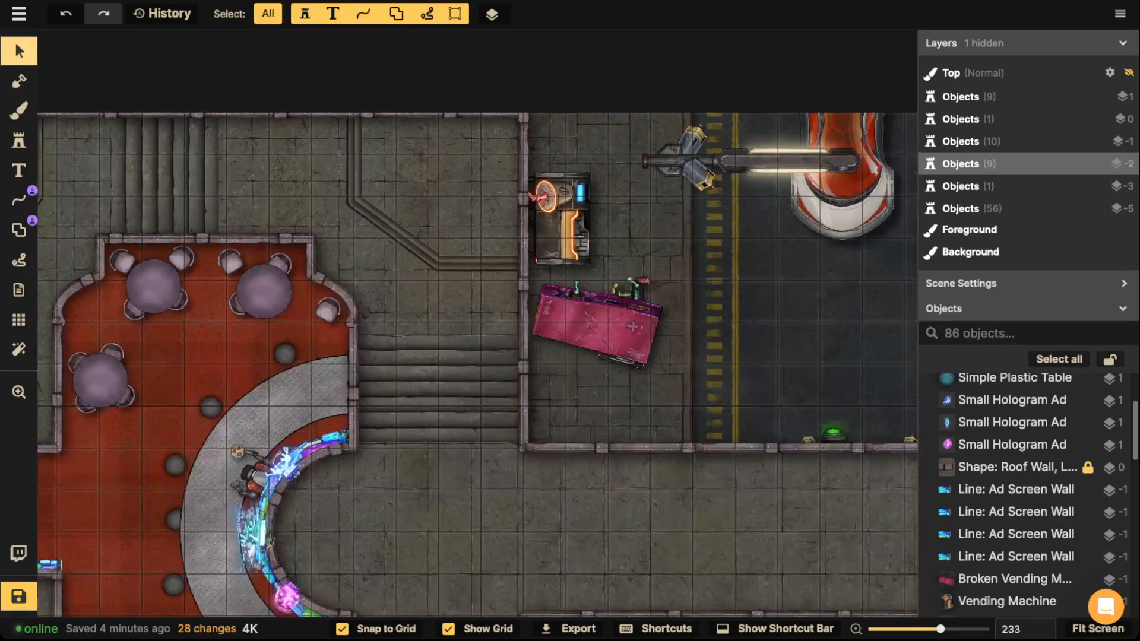
pyautogui.scroll(-2, 478, 344)
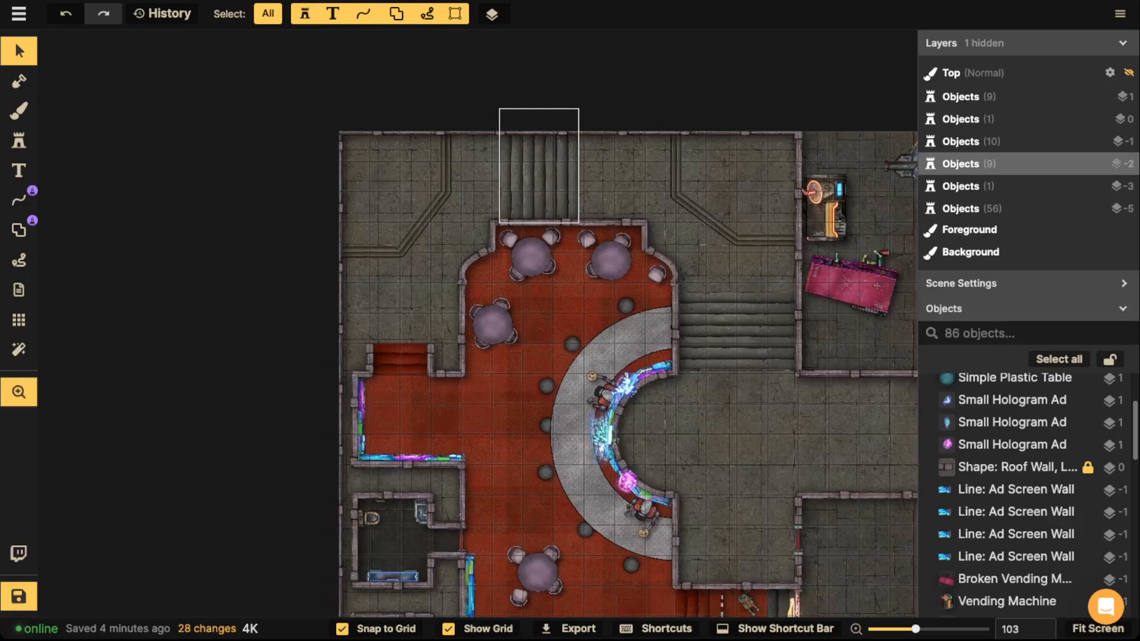
pyautogui.moveTo(605, 377); pyautogui.dragTo(509, 328)
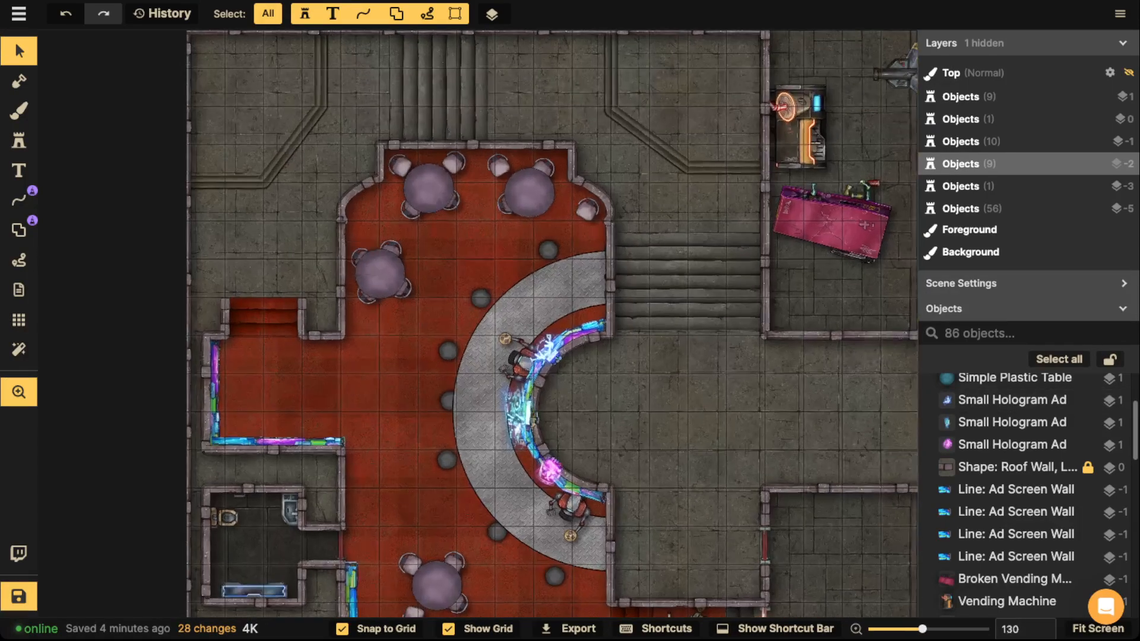
pyautogui.scroll(2, 509, 329)
pyautogui.click(18, 229)
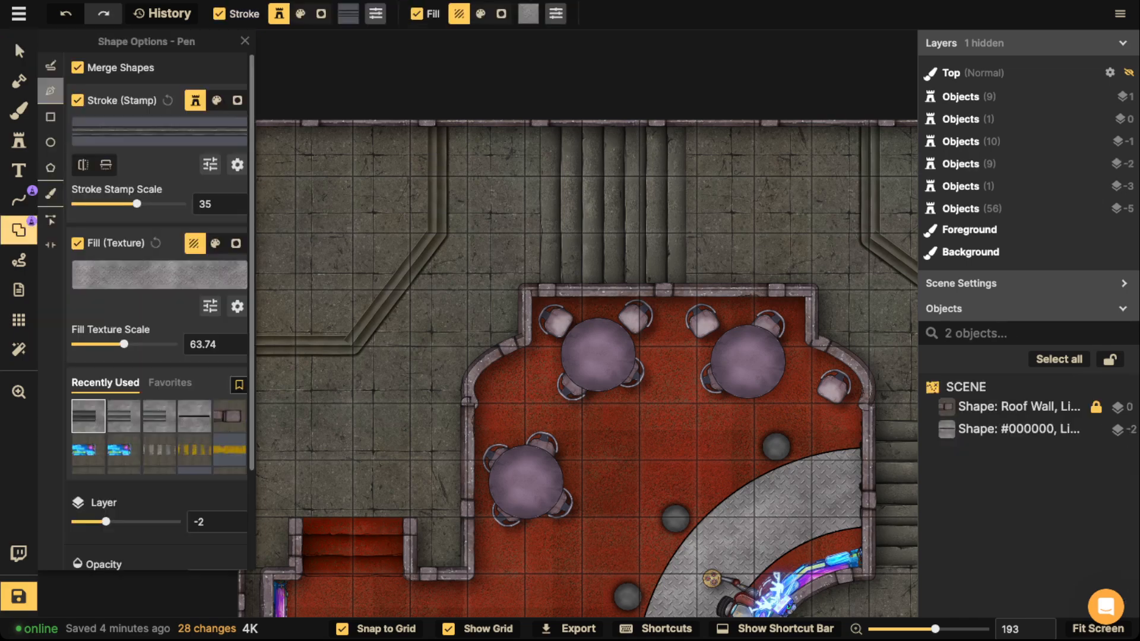
pyautogui.click(77, 100)
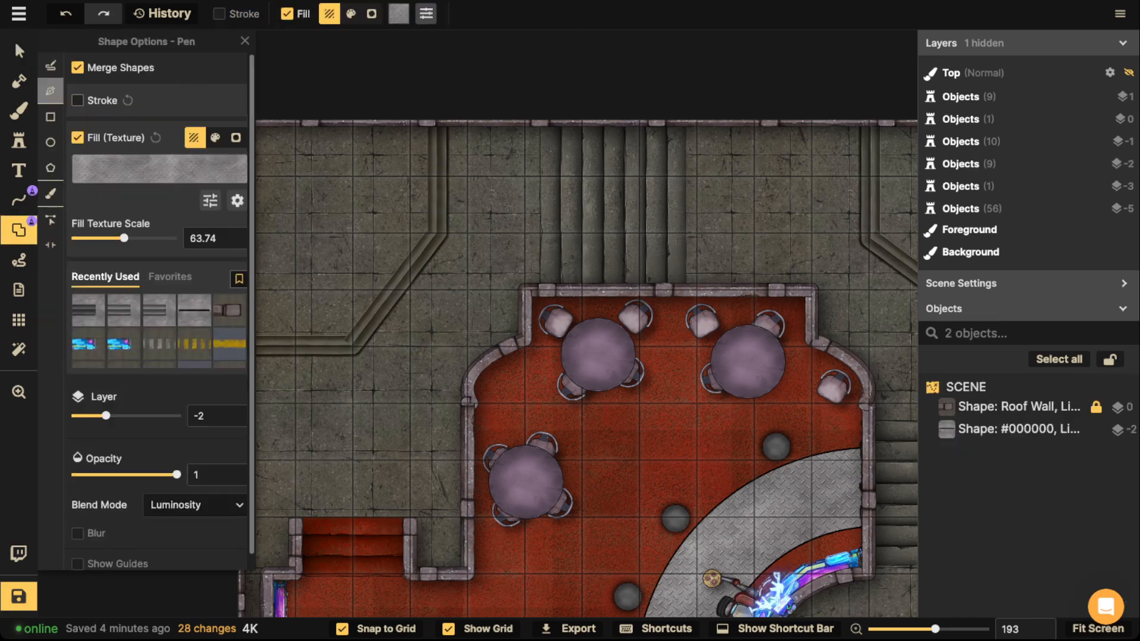
pyautogui.press('v')
# Move the step line in the upper-left floor corner to layer -1.
pyautogui.click(438, 196)
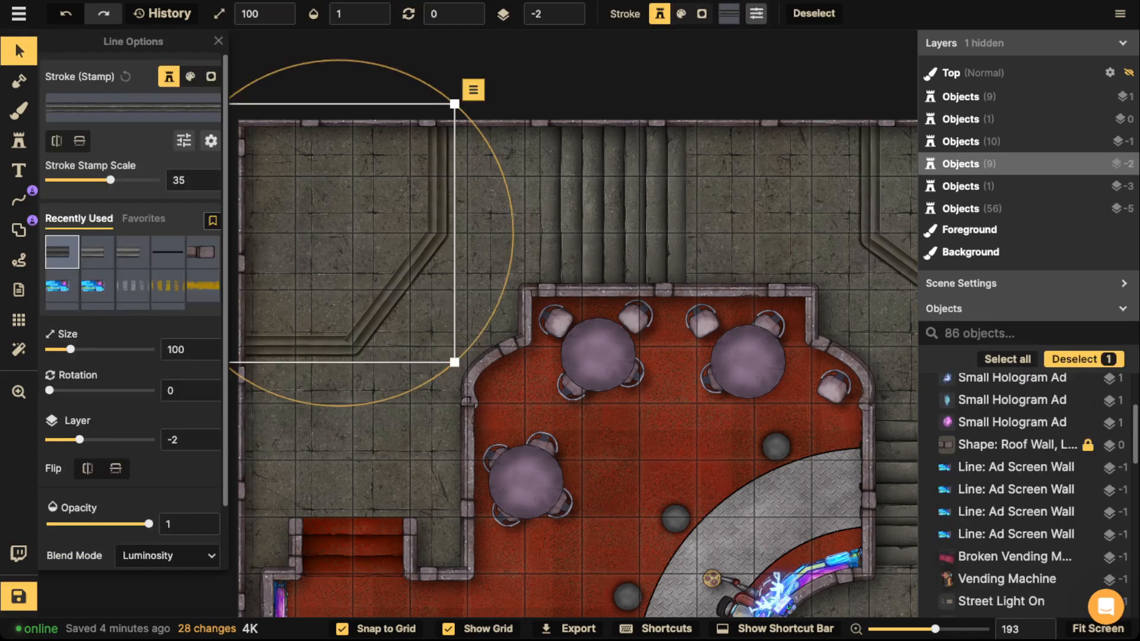
pyautogui.click(571, 7)
pyautogui.click(570, 8)
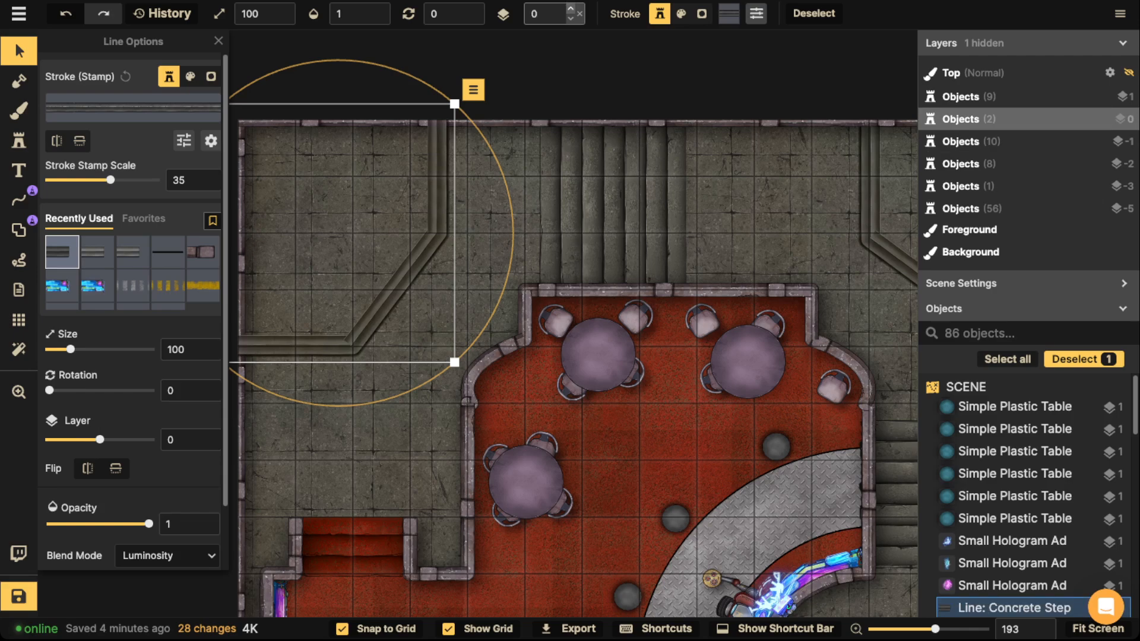
pyautogui.click(571, 18)
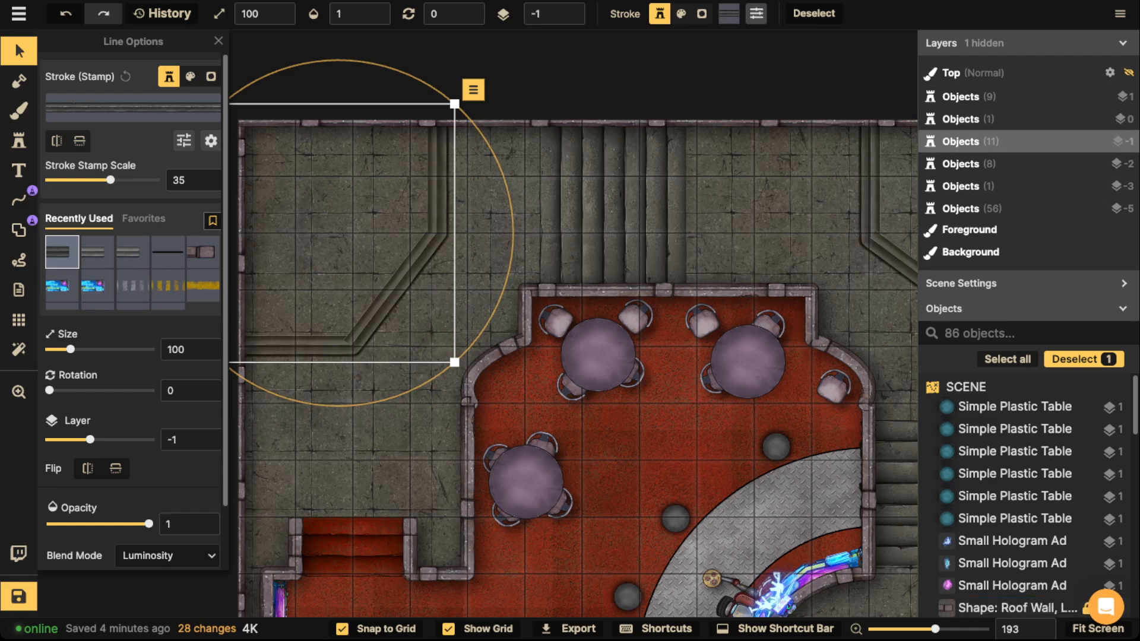
pyautogui.press('Escape')
# Set the shape tool to fill only, without a stroke, using the plain red texture from the Industrial: Warehouse pack.
pyautogui.press('s')
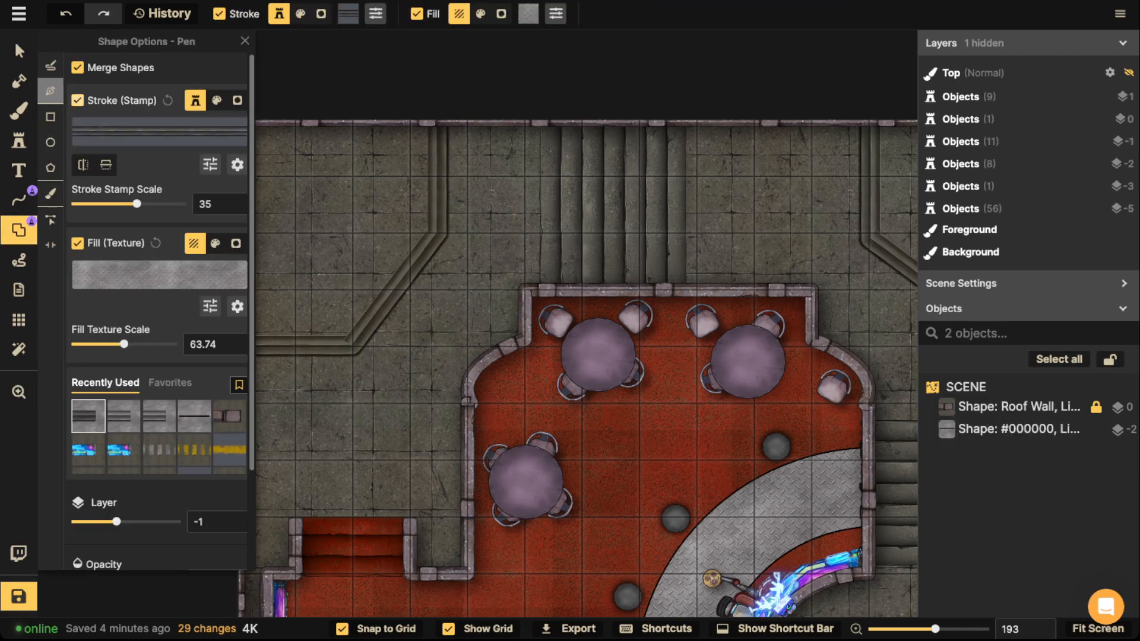
pyautogui.click(77, 100)
pyautogui.click(159, 169)
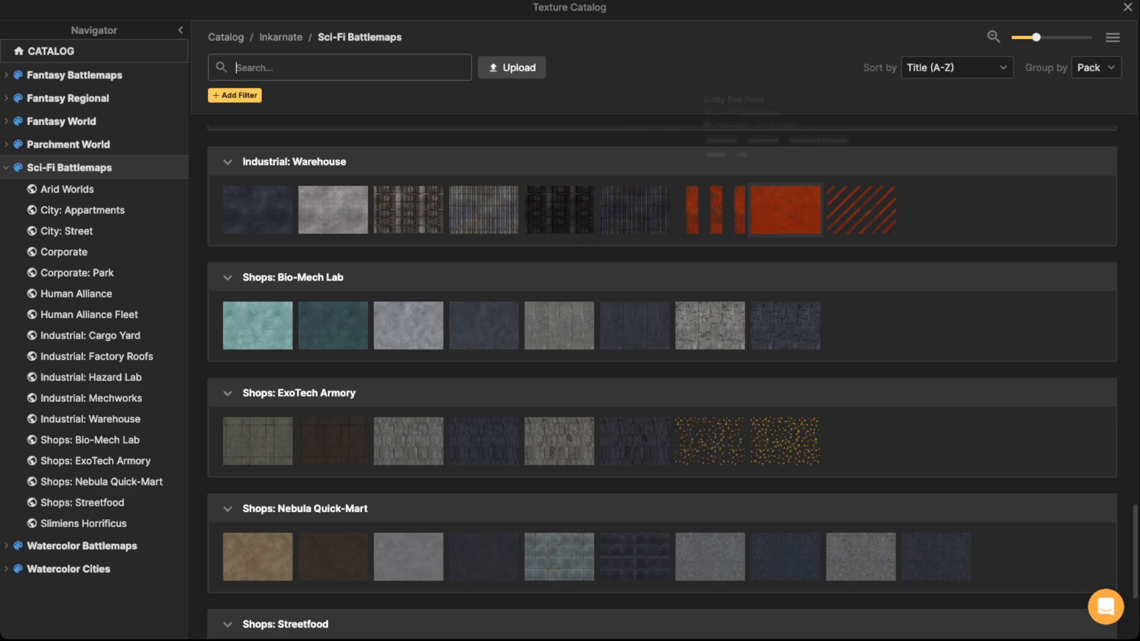
pyautogui.click(786, 209)
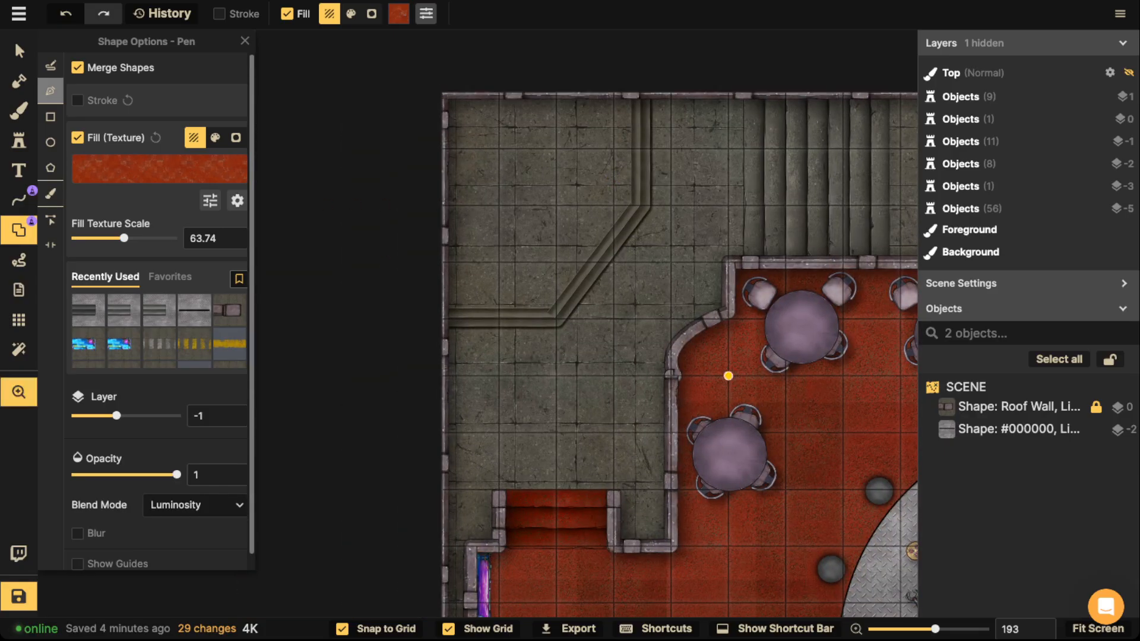
# Turn off grid snapping and add a red-textured pen shape covering the upper-left platform, bounded by the outer walls and the inner edge of its steps.
pyautogui.scroll(-5, 653, 428)
pyautogui.hscroll(4, 653, 428)
pyautogui.scroll(3, 612, 391)
pyautogui.scroll(4, 344, 254)
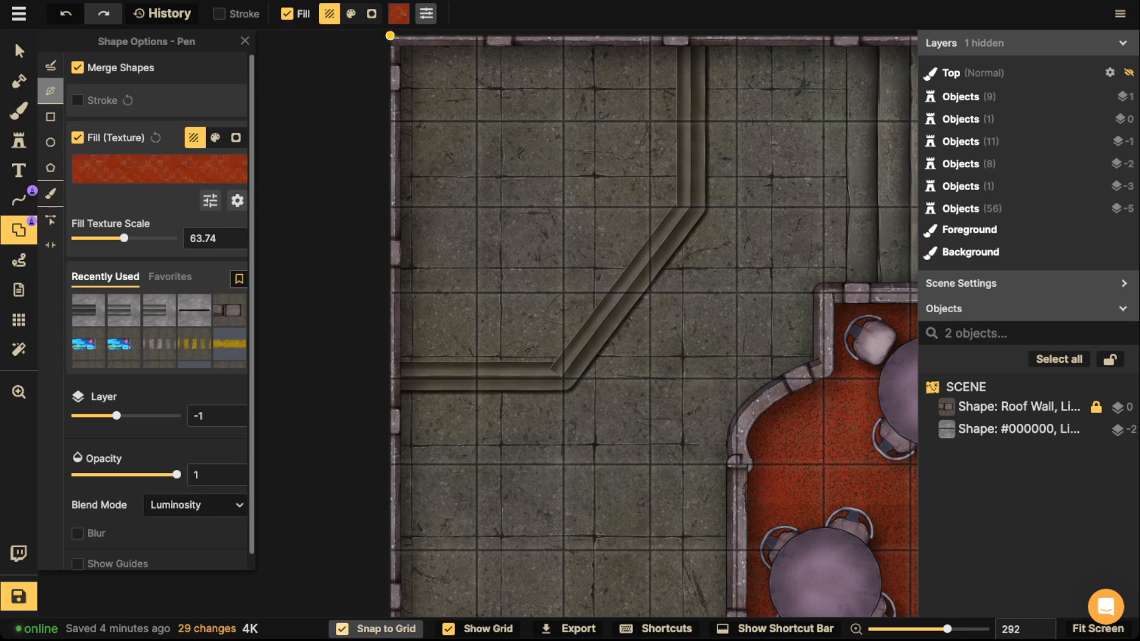
pyautogui.click(343, 629)
pyautogui.scroll(3, 383, 182)
pyautogui.hscroll(1, 383, 183)
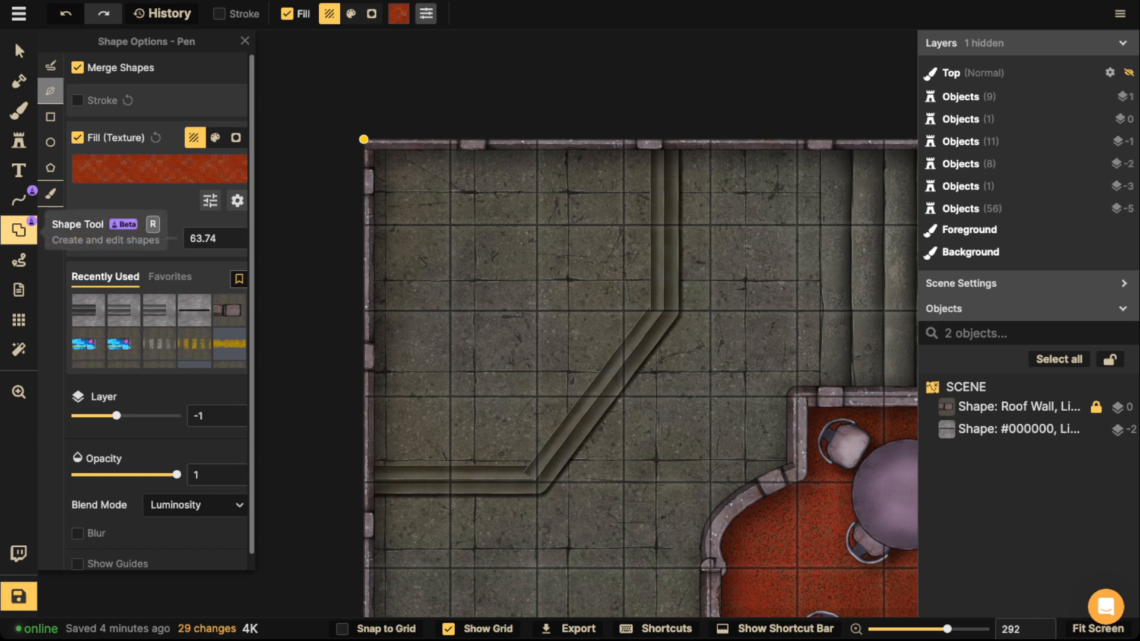
pyautogui.click(370, 465)
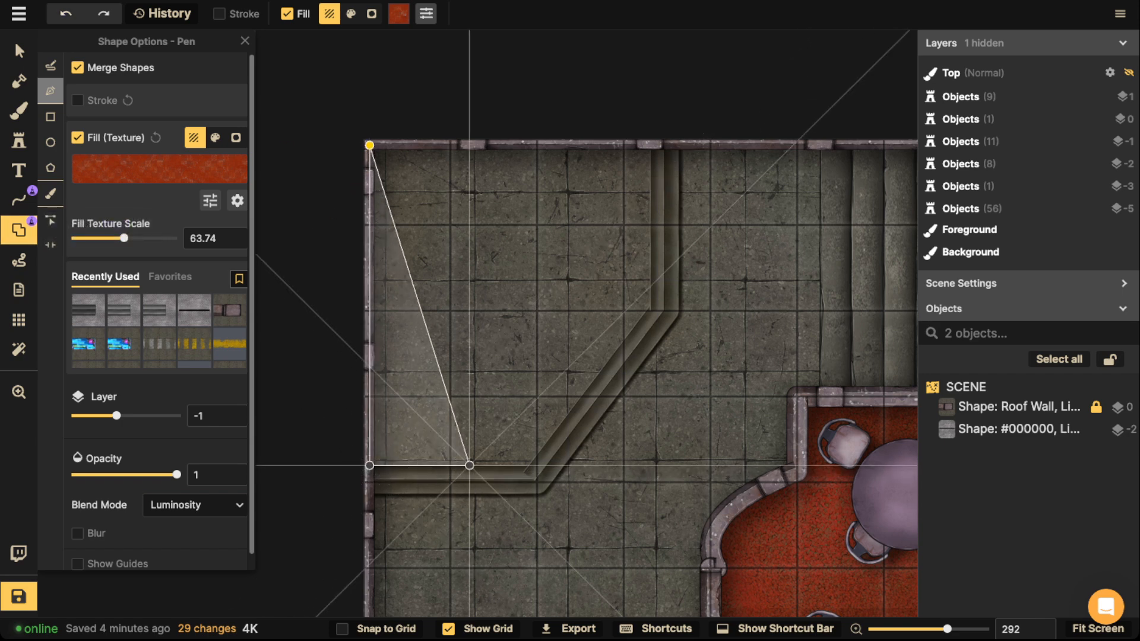
pyautogui.click(531, 465)
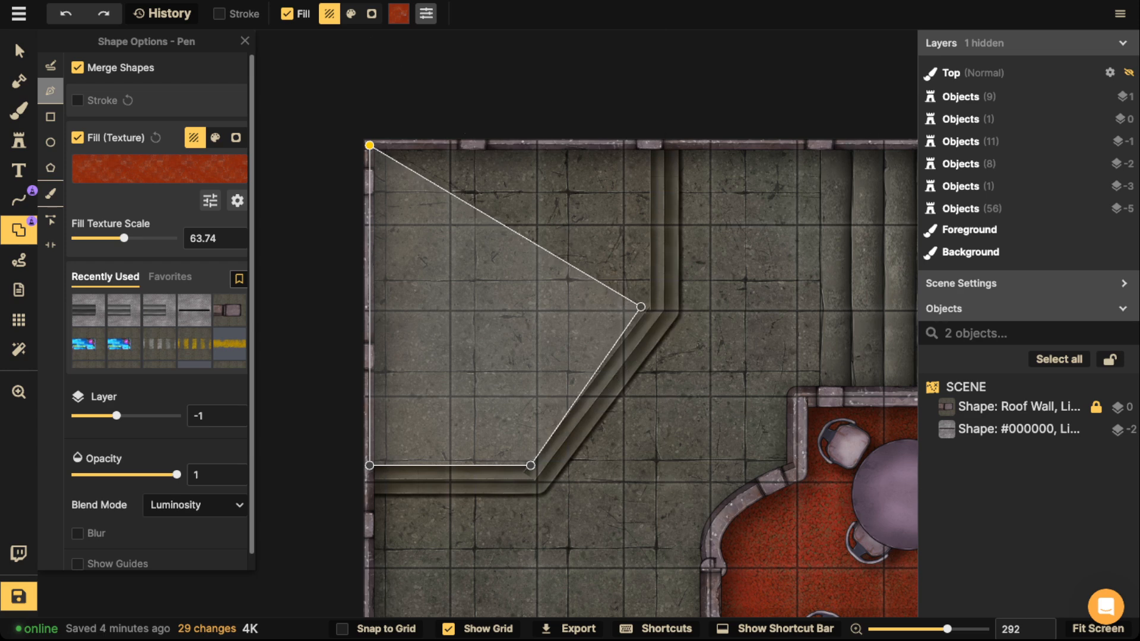
pyautogui.click(650, 307)
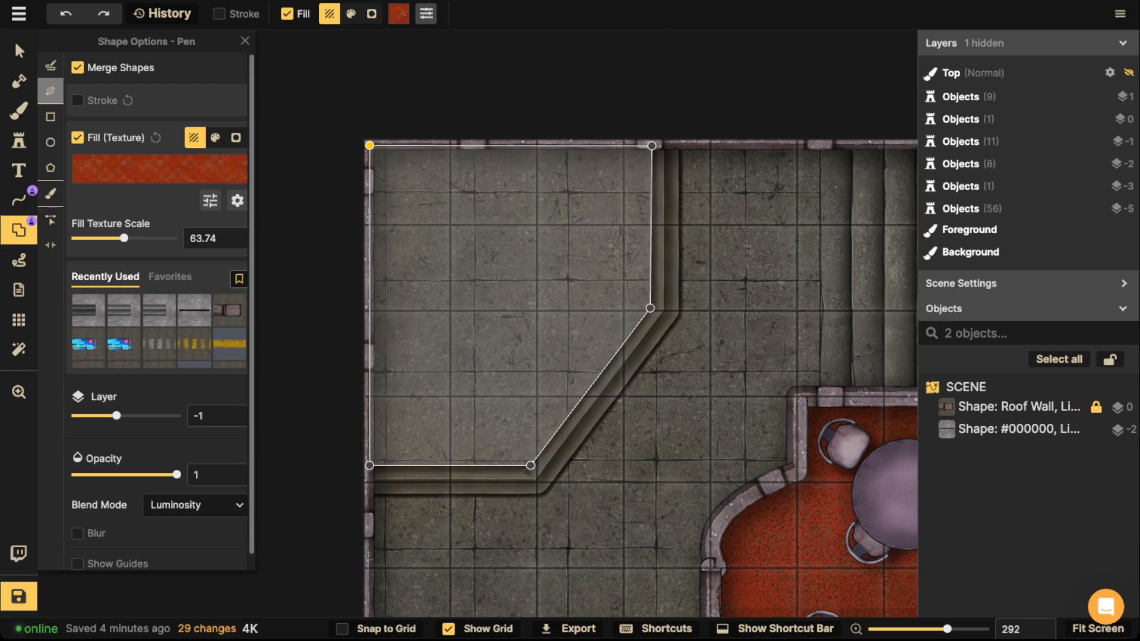
pyautogui.click(650, 144)
pyautogui.press('Return')
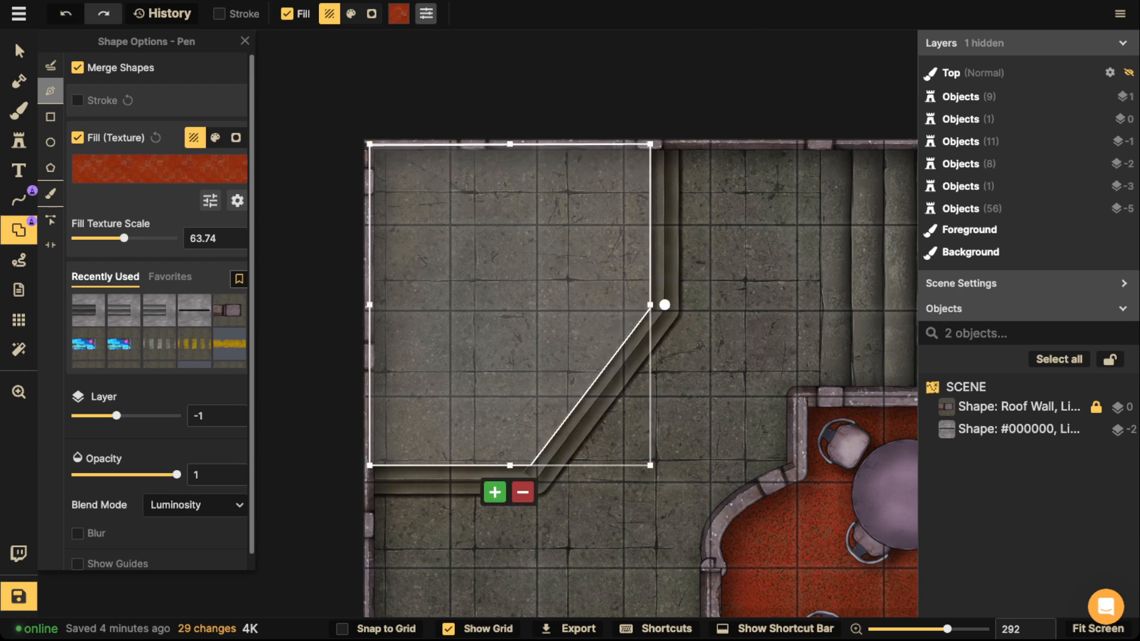
pyautogui.click(495, 491)
# Move the new platform shape to layer 0 and set its blend mode to Normal.
pyautogui.press('v')
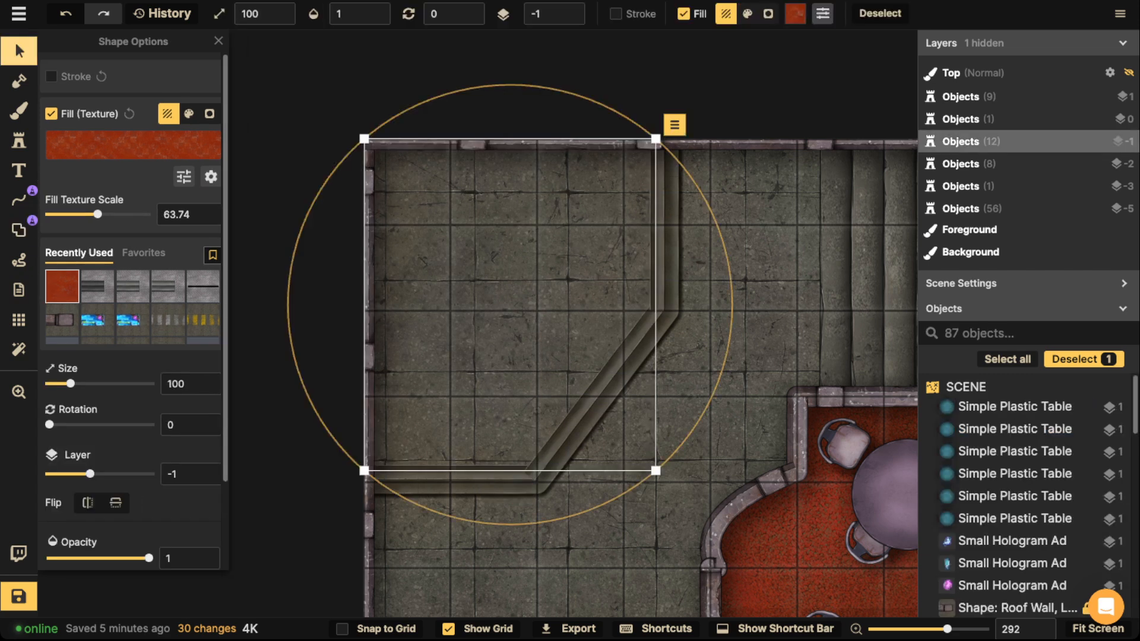
pyautogui.click(571, 8)
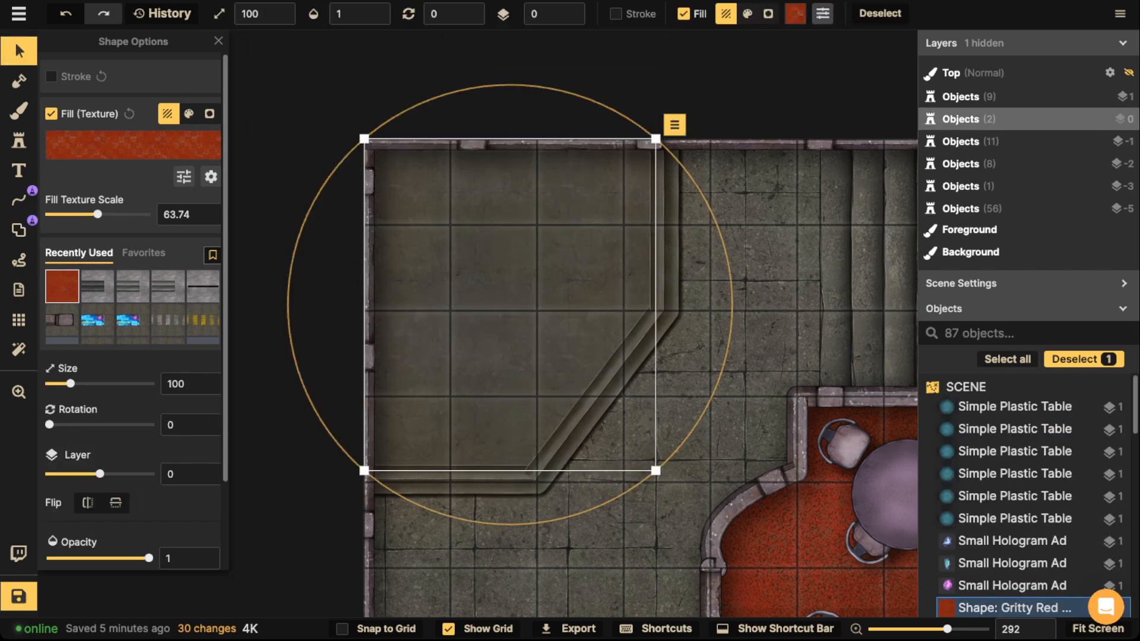
pyautogui.click(183, 176)
pyautogui.click(262, 59)
pyautogui.scroll(-3, 155, 380)
pyautogui.click(167, 486)
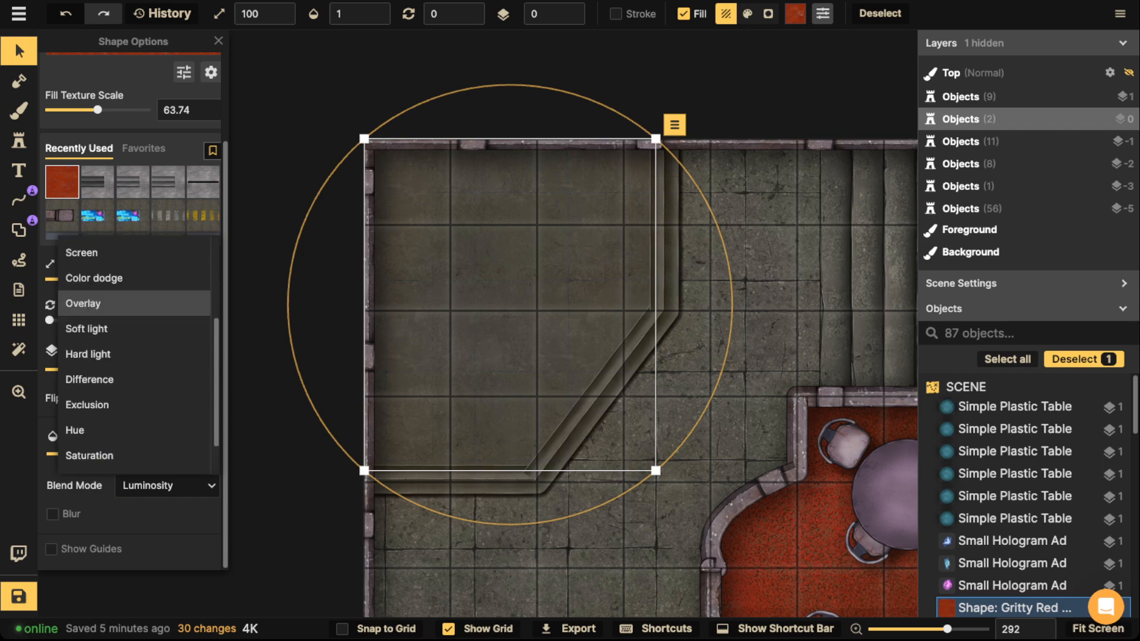
pyautogui.scroll(5, 134, 356)
pyautogui.click(81, 273)
# Set the fill brightness of the upper-left platform shape to 89.
pyautogui.scroll(-6, 291, 259)
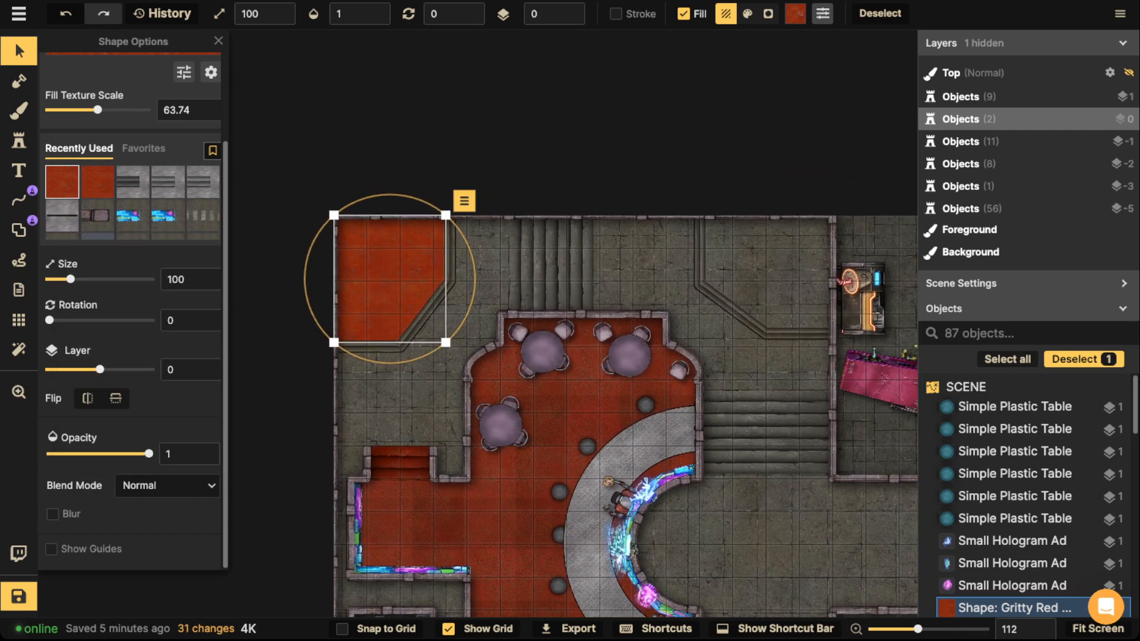
pyautogui.click(184, 72)
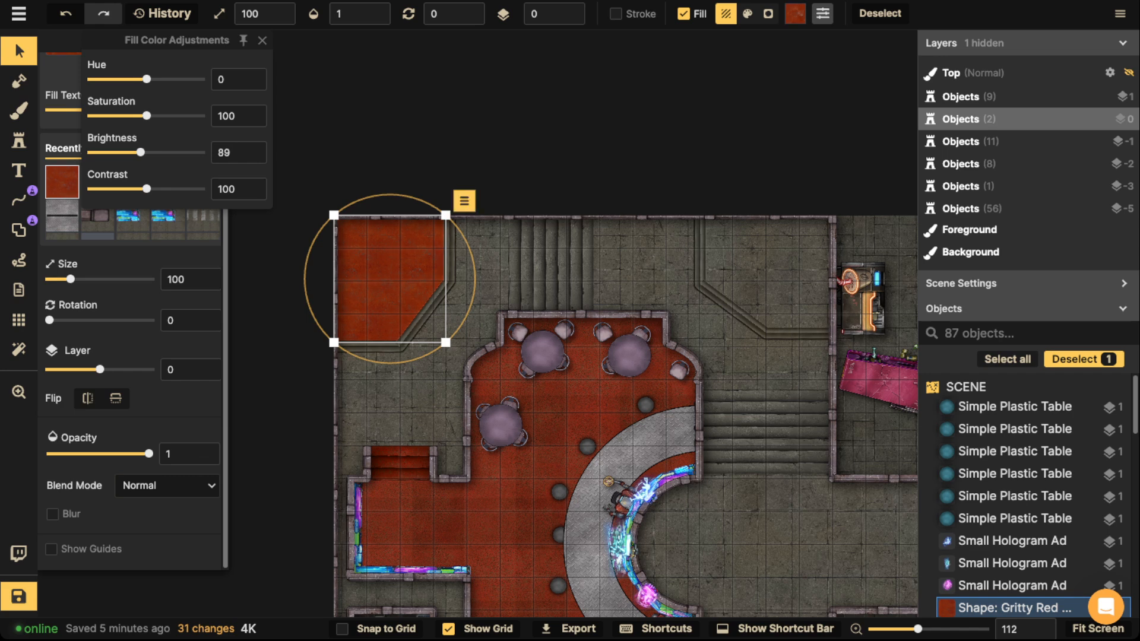
pyautogui.click(263, 41)
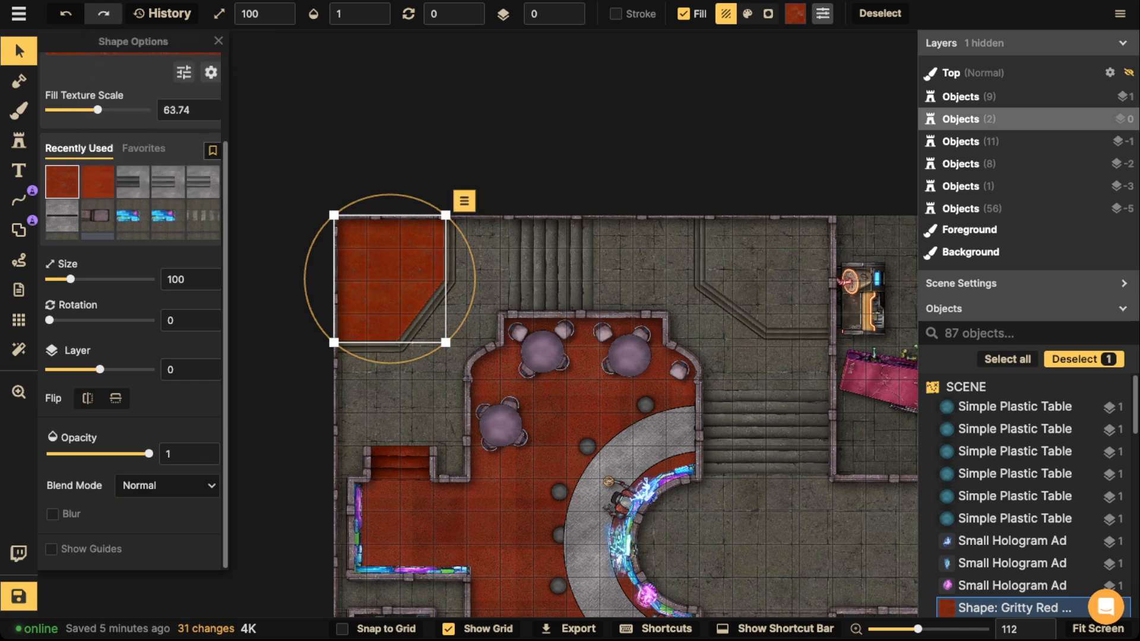
# Duplicate the red platform shape, mirror it horizontally and fit the copy onto the matching stepped platform right of the stairs.
pyautogui.hotkey('ctrl', 'c')
pyautogui.hotkey('ctrl', 'v')
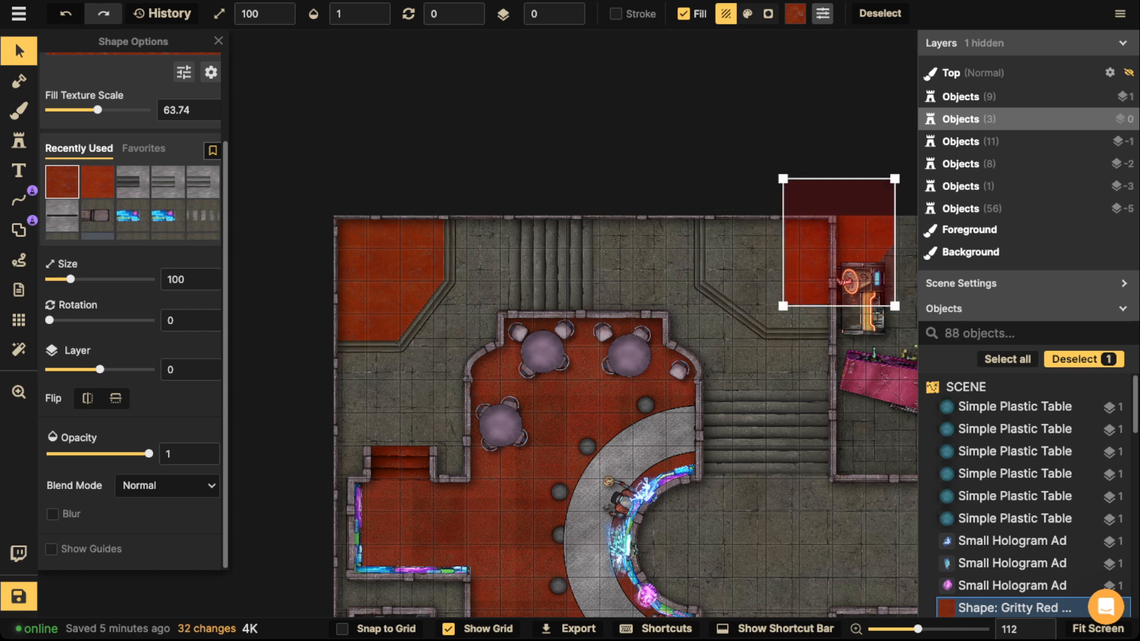
pyautogui.press('r')
pyautogui.moveTo(839, 243); pyautogui.dragTo(770, 275)
pyautogui.press('Escape')
pyautogui.scroll(-2, 463, 255)
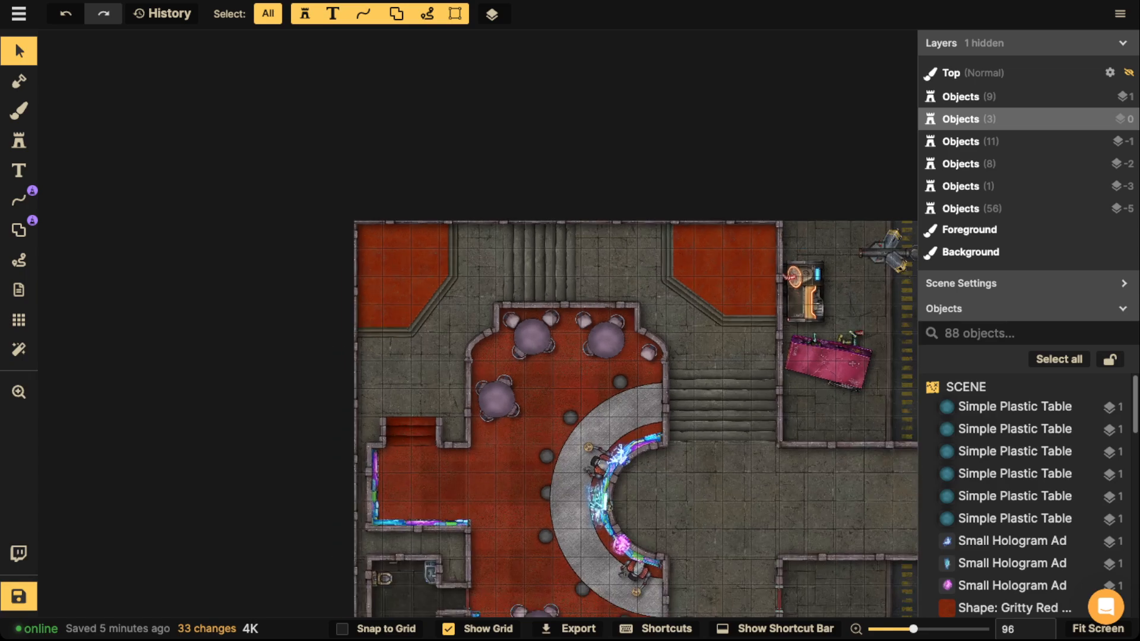
# Copy the lower-left bar table with its four chairs and place the duplicate on the upper-left red platform.
pyautogui.scroll(2, 509, 408)
pyautogui.click(511, 410)
pyautogui.keyDown('shift'); pyautogui.click(496, 399); pyautogui.keyUp('shift')
pyautogui.keyDown('shift'); pyautogui.click(482, 420); pyautogui.keyUp('shift')
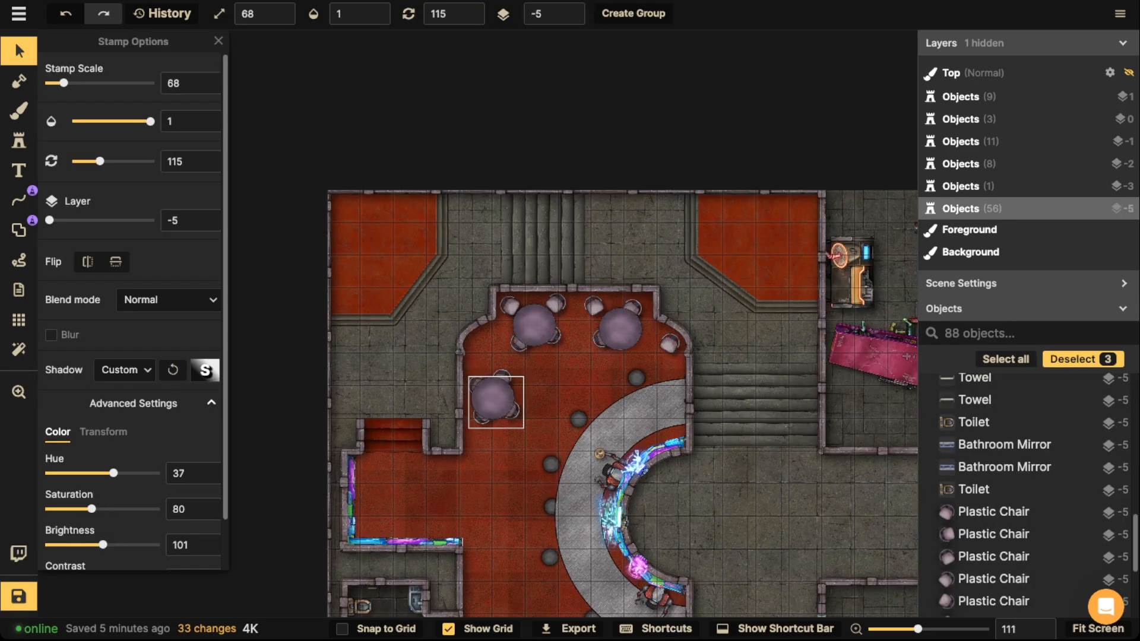
pyautogui.keyDown('shift'); pyautogui.click(473, 385); pyautogui.keyUp('shift')
pyautogui.keyDown('shift'); pyautogui.click(503, 375); pyautogui.keyUp('shift')
pyautogui.hotkey('ctrl', 'c')
pyautogui.hotkey('ctrl', 'v')
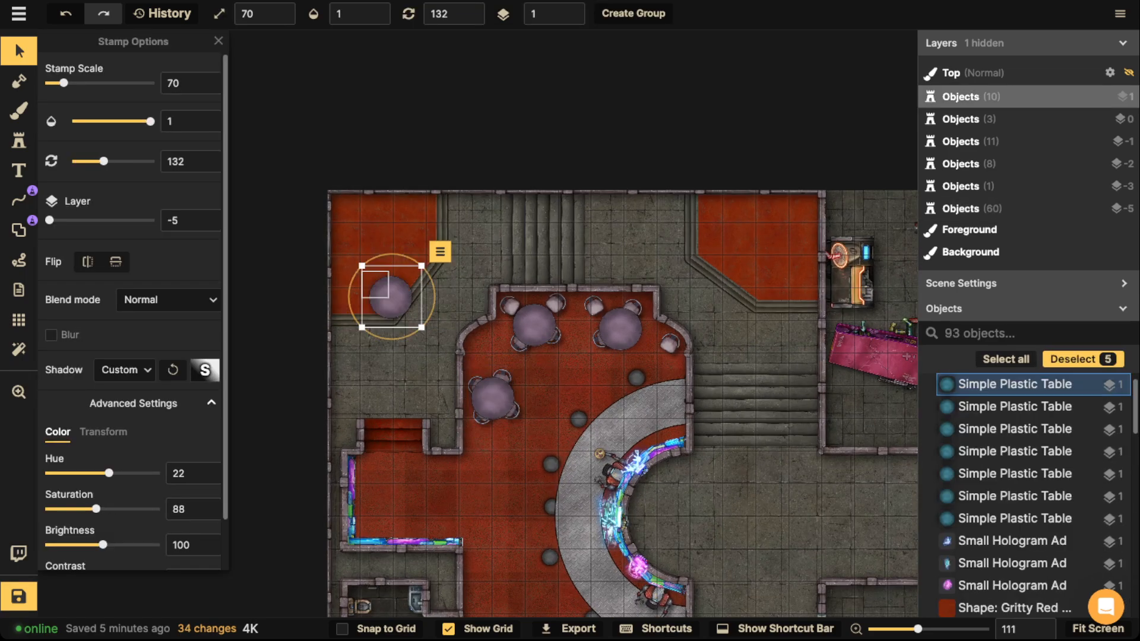
pyautogui.moveTo(390, 295); pyautogui.dragTo(381, 249)
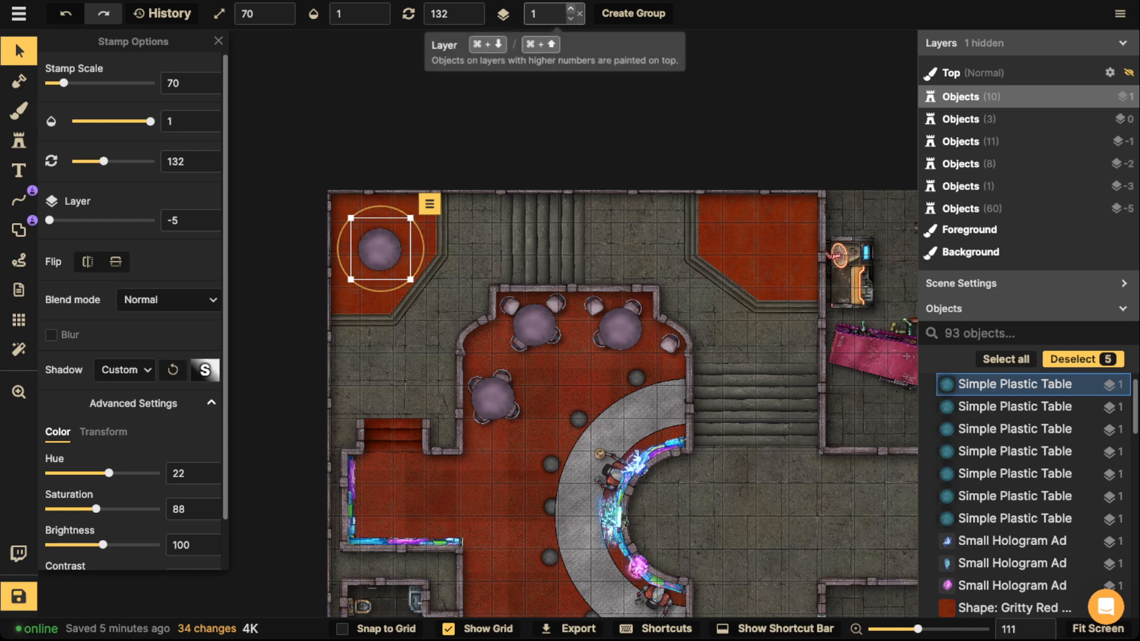
# Raise the duplicated table and chairs to layer 3, and put the table alone on layer 4 above its chairs.
pyautogui.scroll(2, 552, 13)
pyautogui.press('Escape')
pyautogui.click(381, 246)
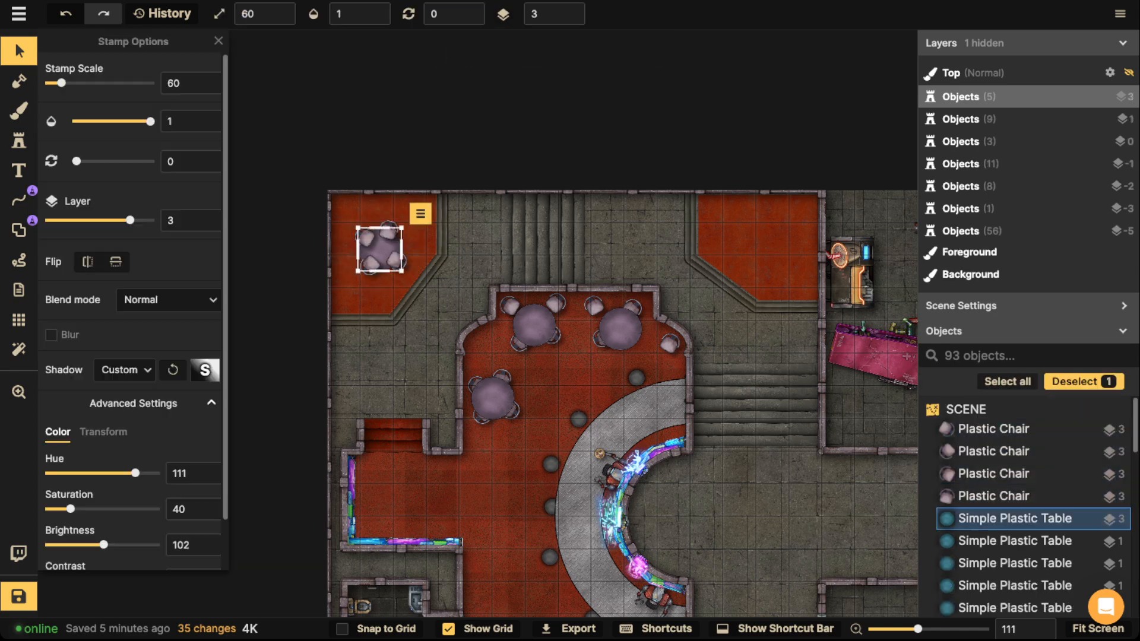
pyautogui.click(571, 9)
pyautogui.press('Escape')
pyautogui.scroll(3, 436, 223)
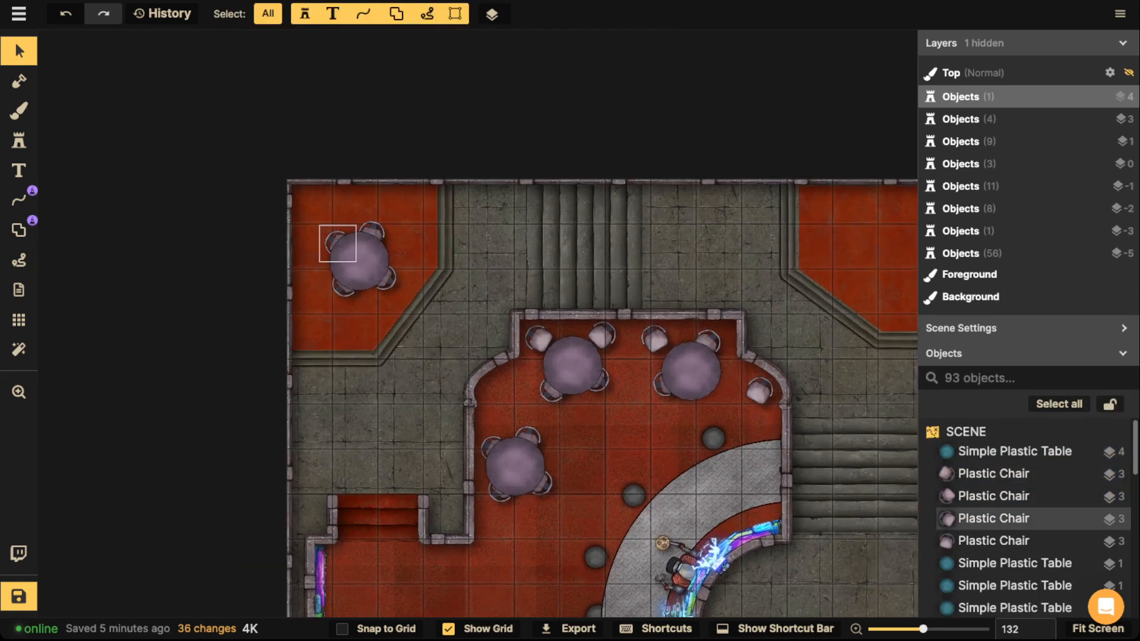
# Shift the table and its four chairs slightly up and left on the upper-left red platform.
pyautogui.click(337, 242)
pyautogui.keyDown('shift'); pyautogui.click(372, 233); pyautogui.keyUp('shift')
pyautogui.keyDown('shift'); pyautogui.click(389, 279); pyautogui.keyUp('shift')
pyautogui.keyDown('shift'); pyautogui.click(343, 289); pyautogui.keyUp('shift')
pyautogui.moveTo(359, 261); pyautogui.dragTo(340, 273)
pyautogui.press('Escape')
pyautogui.scroll(-3, 394, 251)
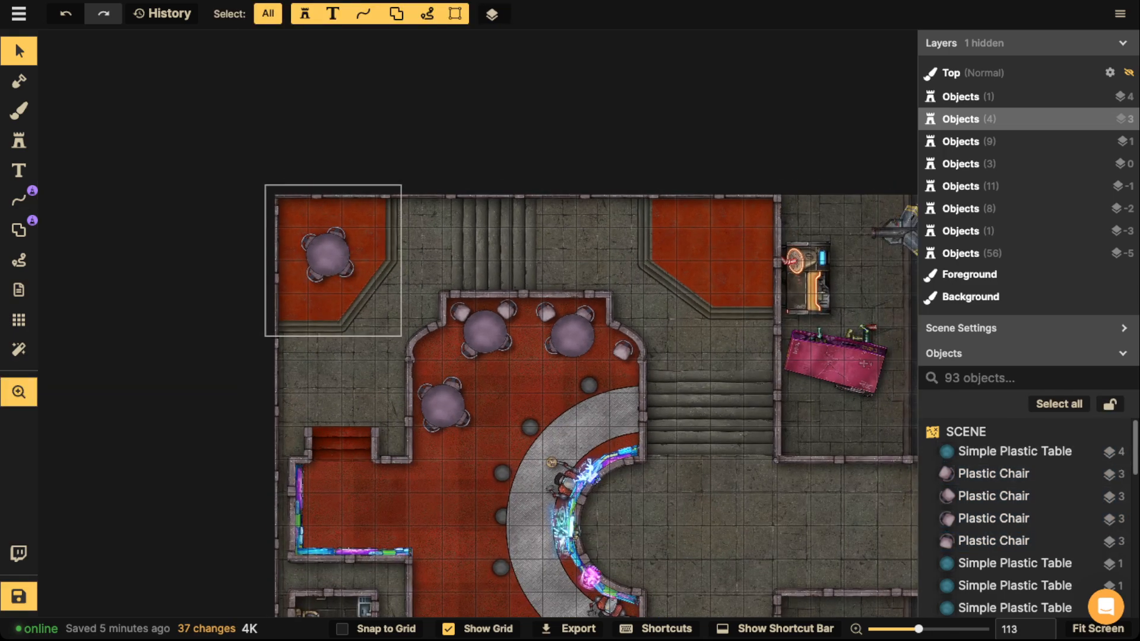
# Duplicate the upper-left platform's table and four chairs onto the right-hand red platform.
pyautogui.click(314, 275)
pyautogui.keyDown('shift'); pyautogui.click(347, 271); pyautogui.keyUp('shift')
pyautogui.keyDown('shift'); pyautogui.click(337, 232); pyautogui.keyUp('shift')
pyautogui.keyDown('shift'); pyautogui.click(307, 241); pyautogui.keyUp('shift')
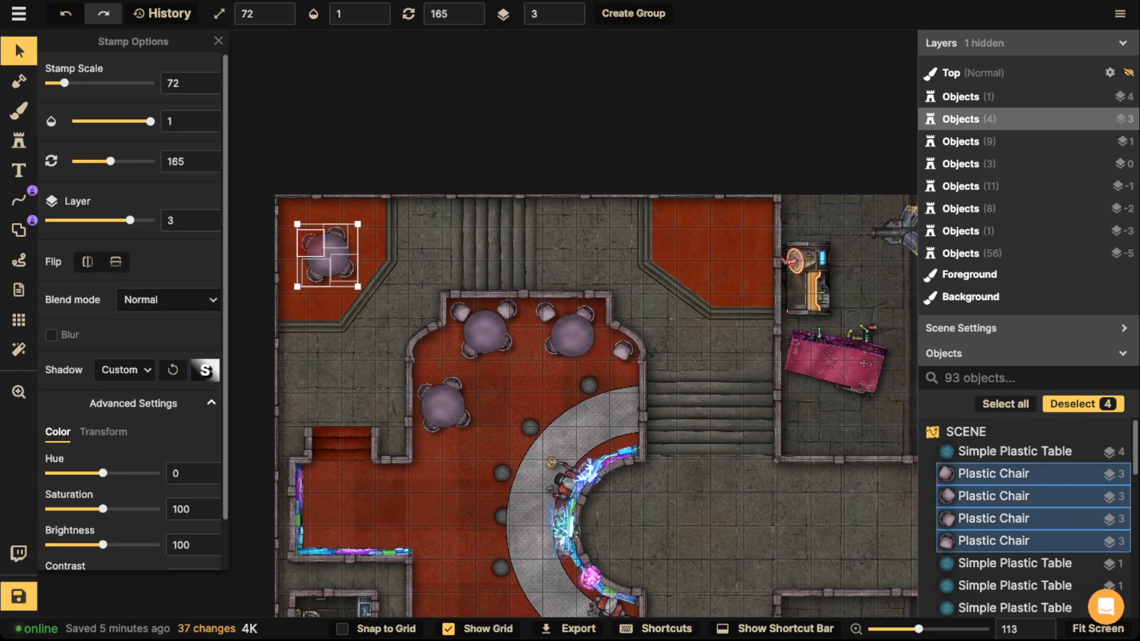
pyautogui.keyDown('shift'); pyautogui.click(328, 255); pyautogui.keyUp('shift')
pyautogui.hotkey('ctrl', 'c')
pyautogui.hotkey('ctrl', 'v')
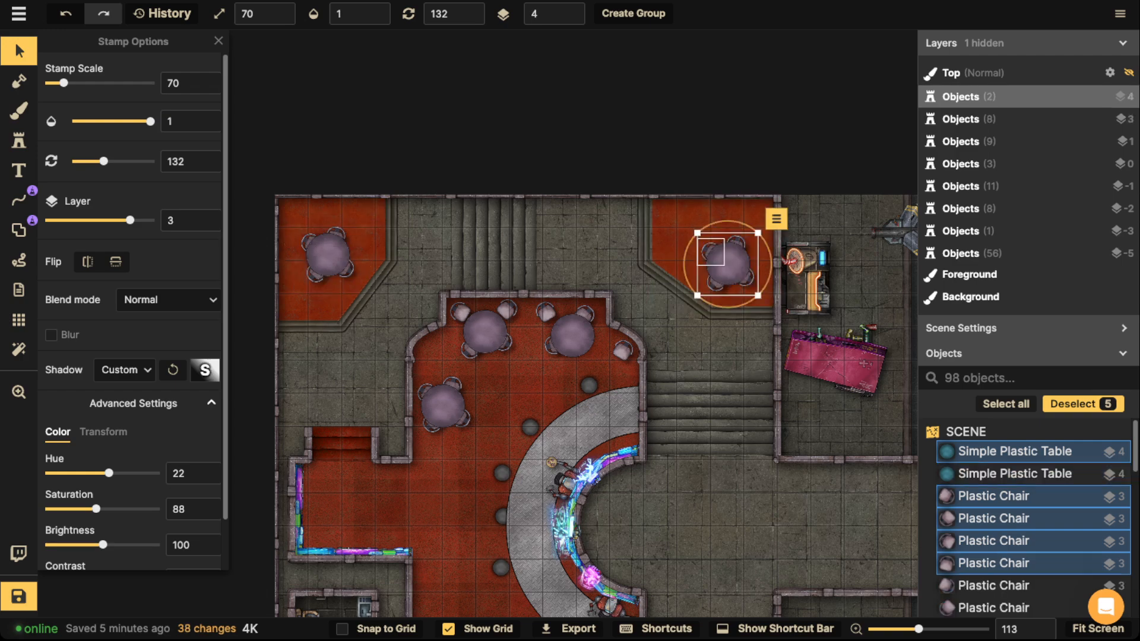
# Move the right platform's table upward and rearrange its chairs, pulling the two lower ones away from the table.
pyautogui.moveTo(711, 252); pyautogui.dragTo(703, 234)
pyautogui.moveTo(722, 290); pyautogui.dragTo(711, 225)
pyautogui.press('Escape')
pyautogui.click(704, 253)
pyautogui.press('Escape')
pyautogui.press('Escape')
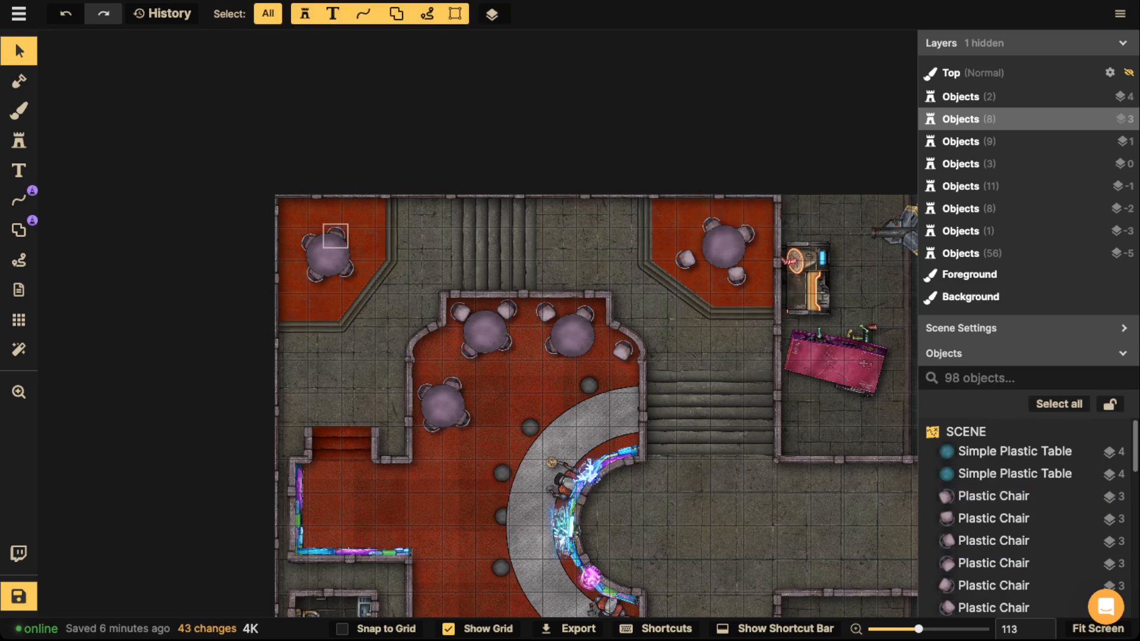
# Rearrange the left platform's chairs, moving one to the lower-left corner, one to the table's right side and the others slightly outward.
pyautogui.moveTo(335, 234); pyautogui.dragTo(302, 237)
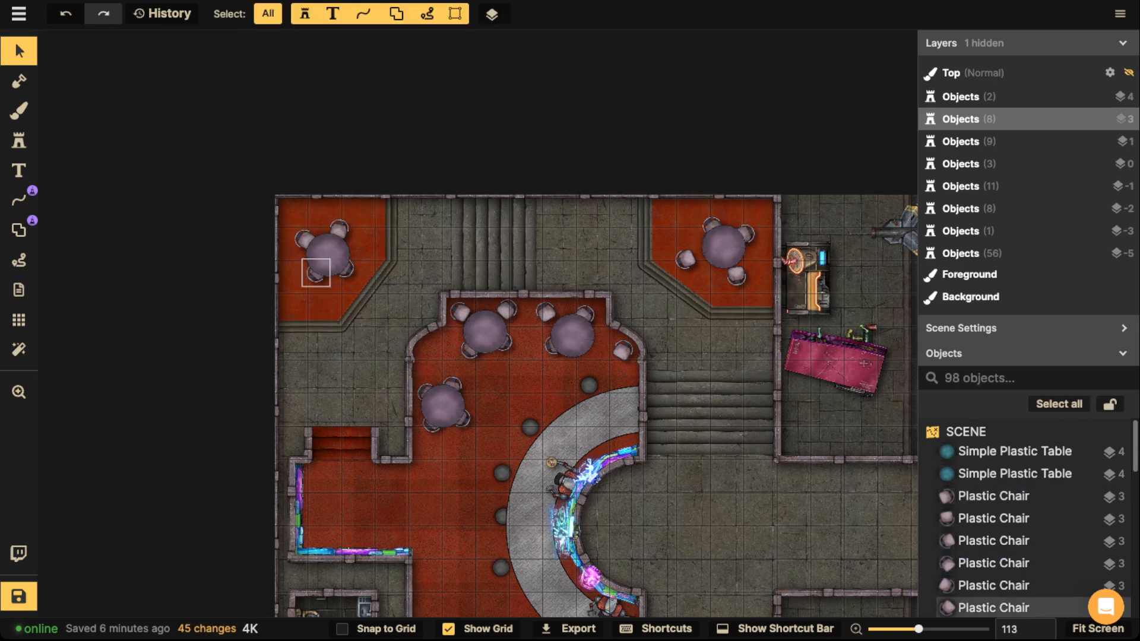
pyautogui.click(316, 273)
pyautogui.moveTo(333, 275); pyautogui.dragTo(358, 257)
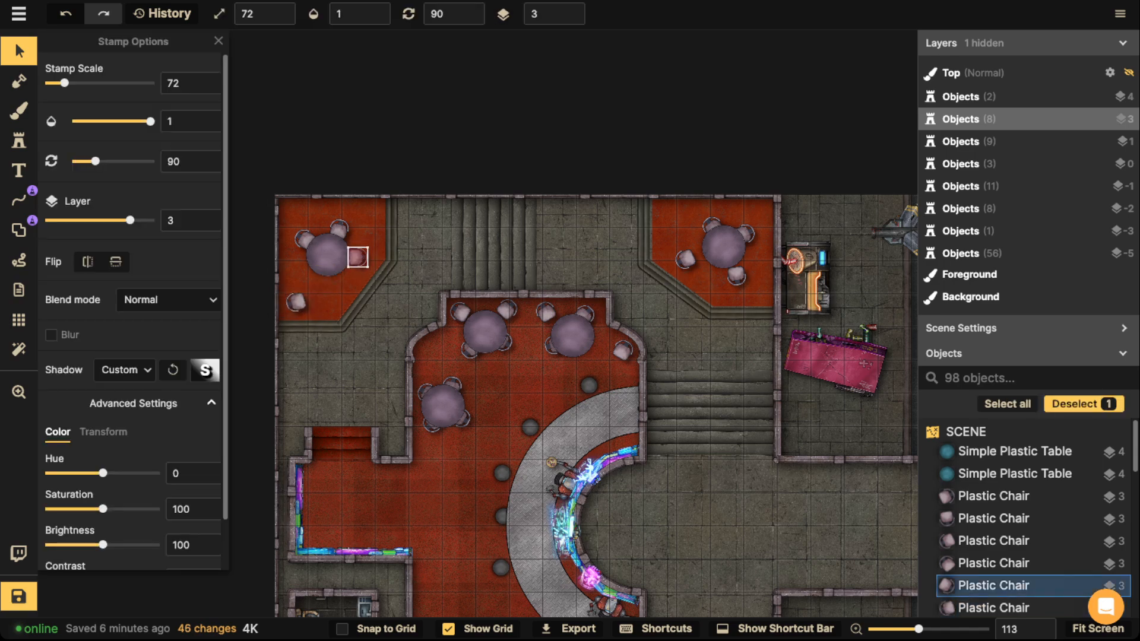
pyautogui.press('Escape')
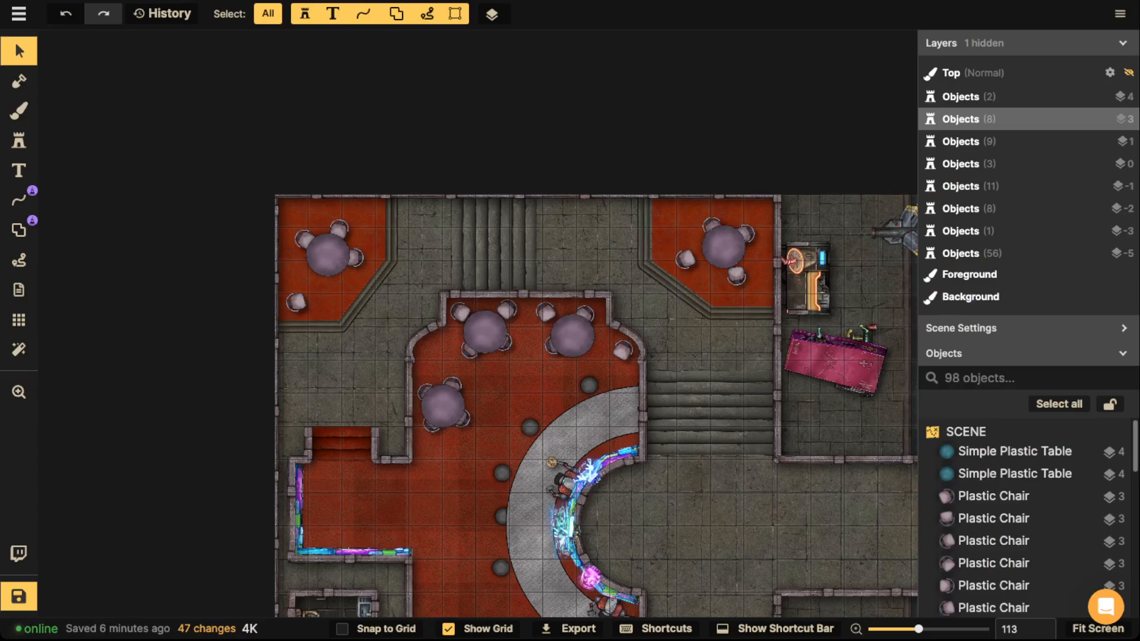
pyautogui.scroll(-3, 463, 365)
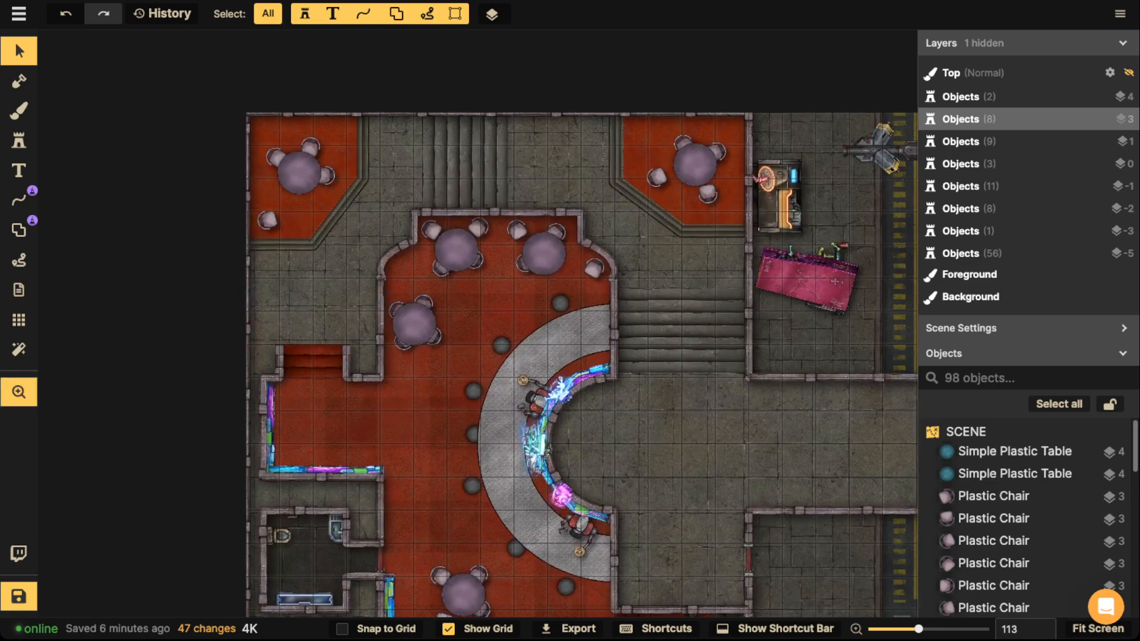
pyautogui.moveTo(497, 218); pyautogui.dragTo(494, 277)
pyautogui.scroll(-2, 494, 276)
pyautogui.moveTo(504, 368); pyautogui.dragTo(503, 294)
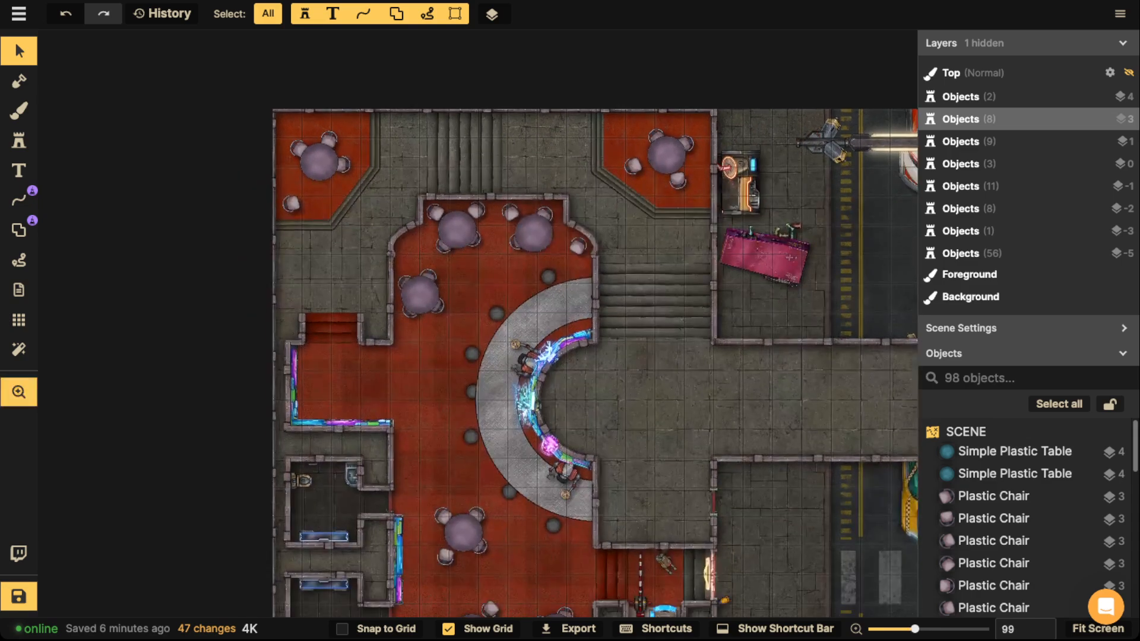
pyautogui.scroll(-2, 511, 344)
pyautogui.moveTo(524, 350); pyautogui.dragTo(492, 453)
pyautogui.scroll(4, 472, 363)
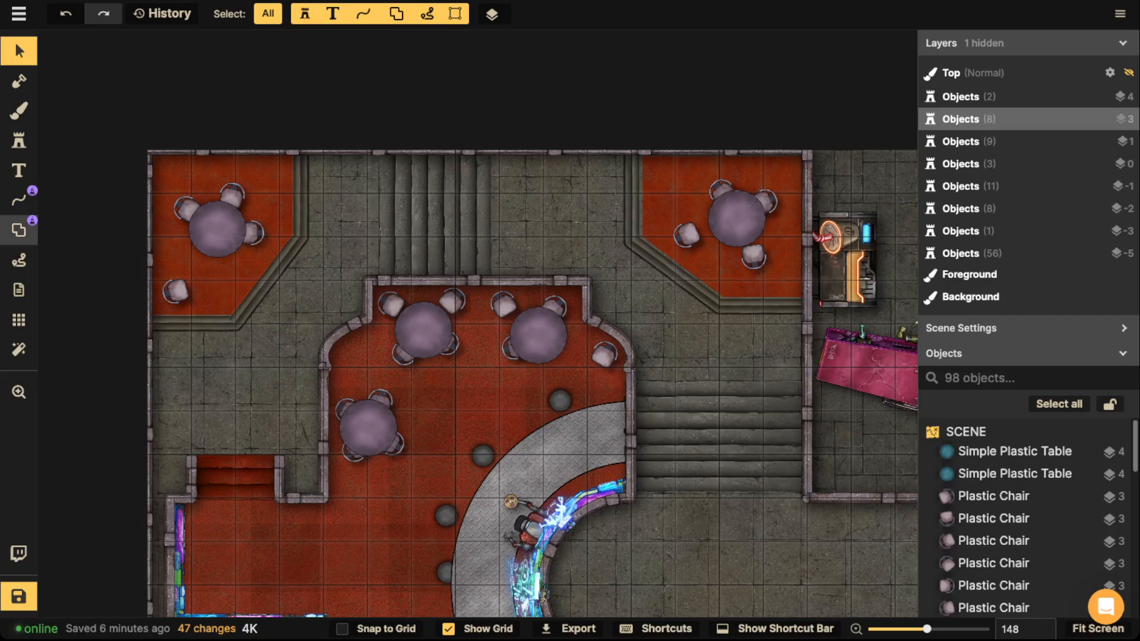
# Select the Roof Wall shape, turn on grid snapping and add a width 1 portal in the bar's upper wall, between its two upper tables.
pyautogui.click(19, 230)
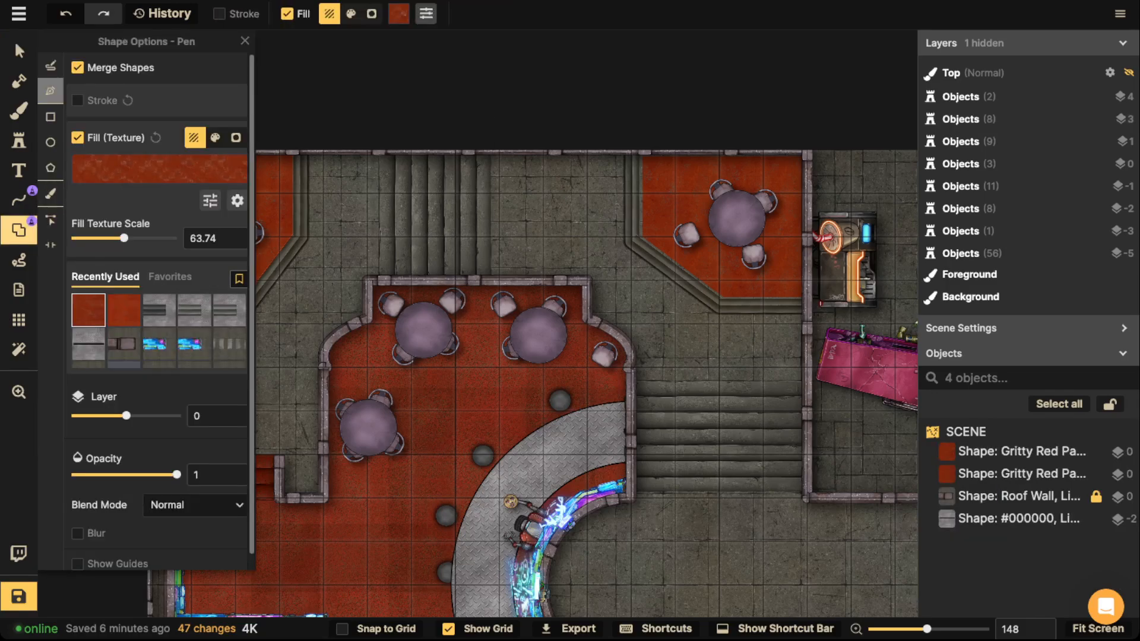
pyautogui.press('v')
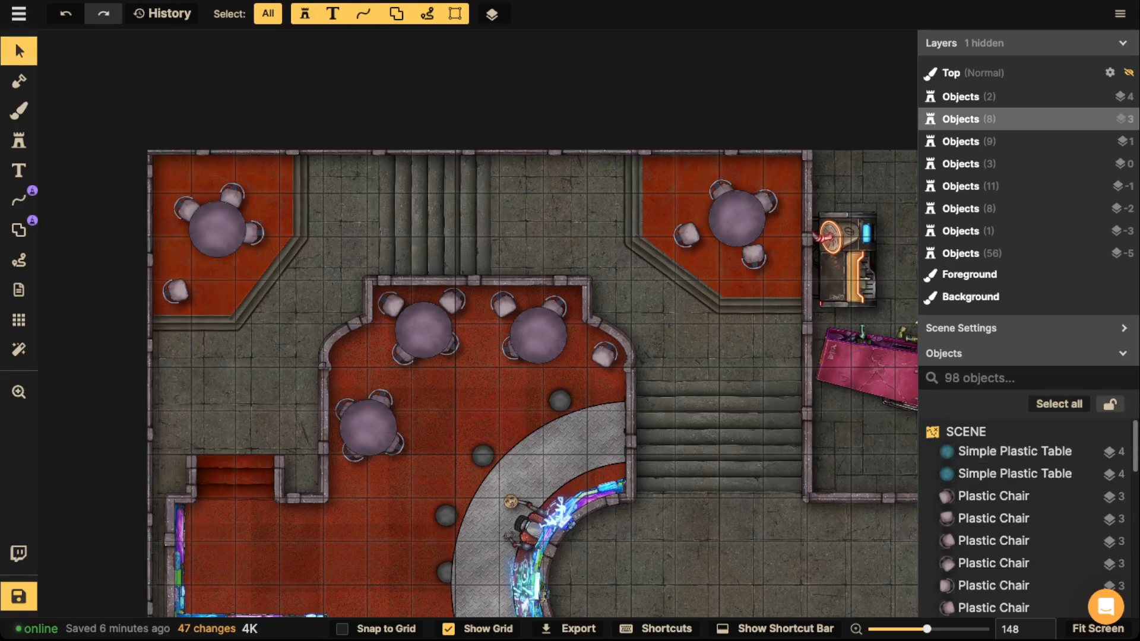
pyautogui.click(552, 226)
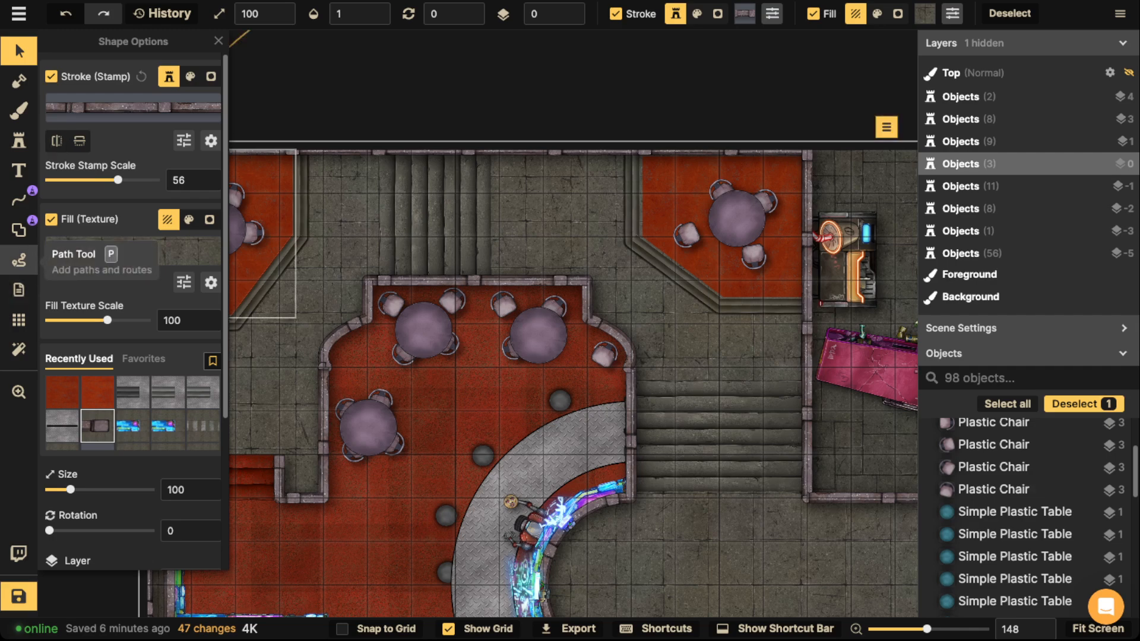
pyautogui.click(19, 230)
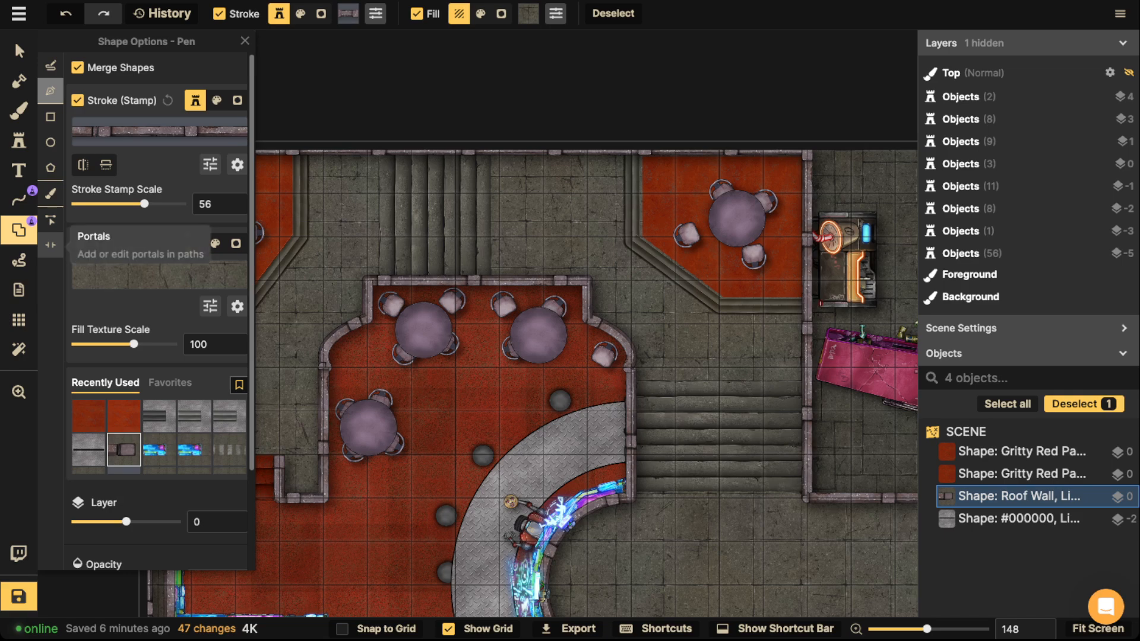
pyautogui.click(50, 245)
pyautogui.click(380, 629)
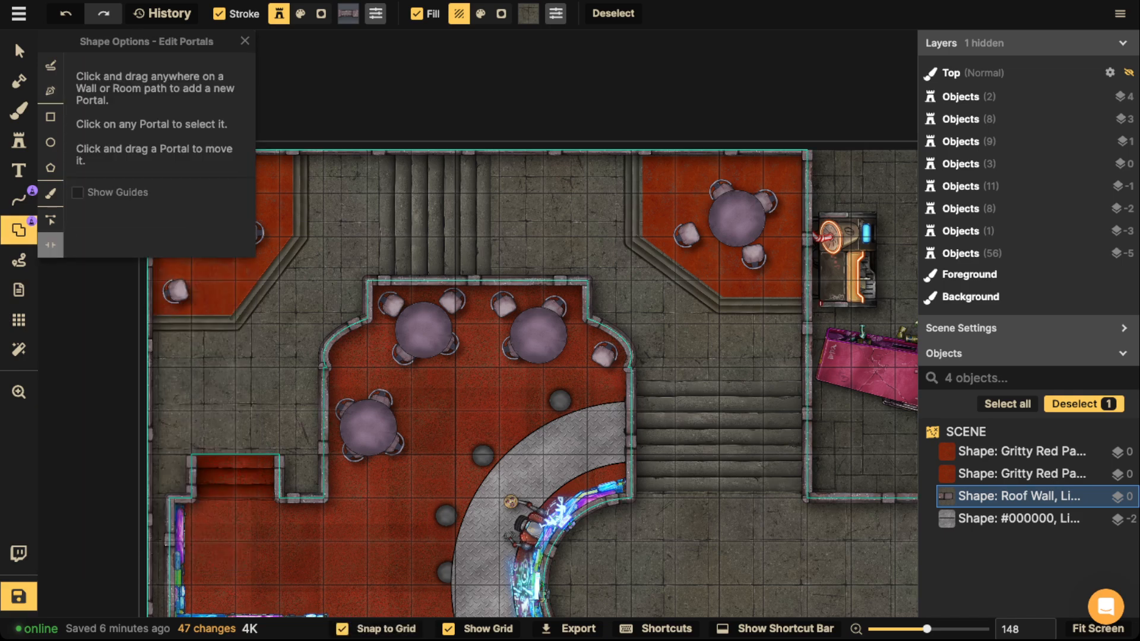
pyautogui.click(477, 280)
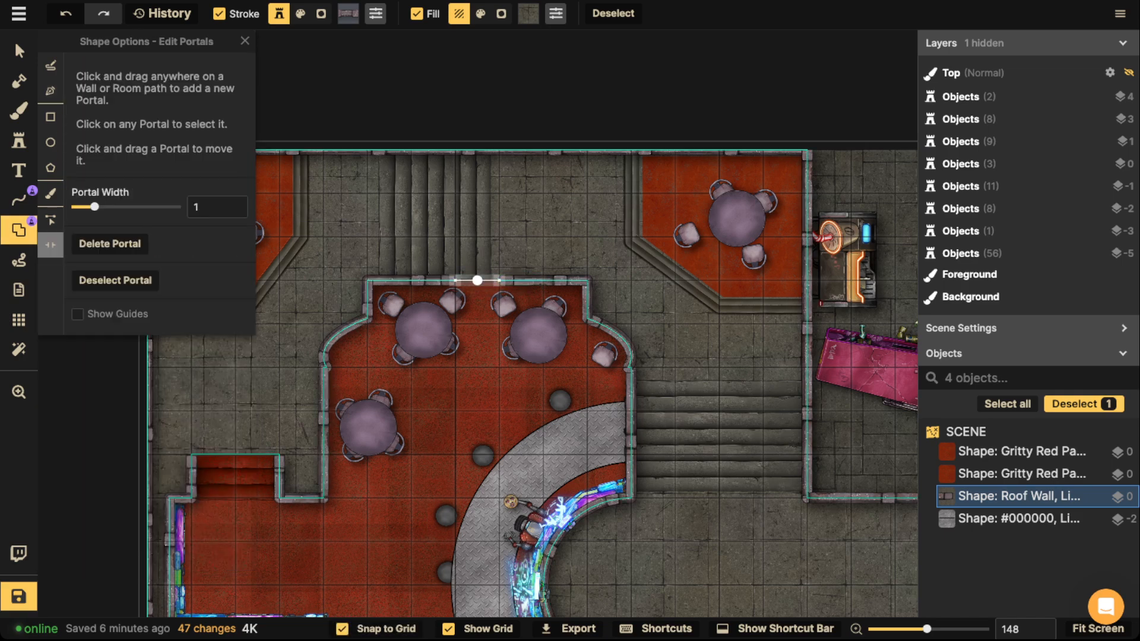
# Set the upper wall portal's width to 2 and add a width 6 portal in the curved wall behind the bar counter.
pyautogui.moveTo(95, 206); pyautogui.dragTo(113, 206)
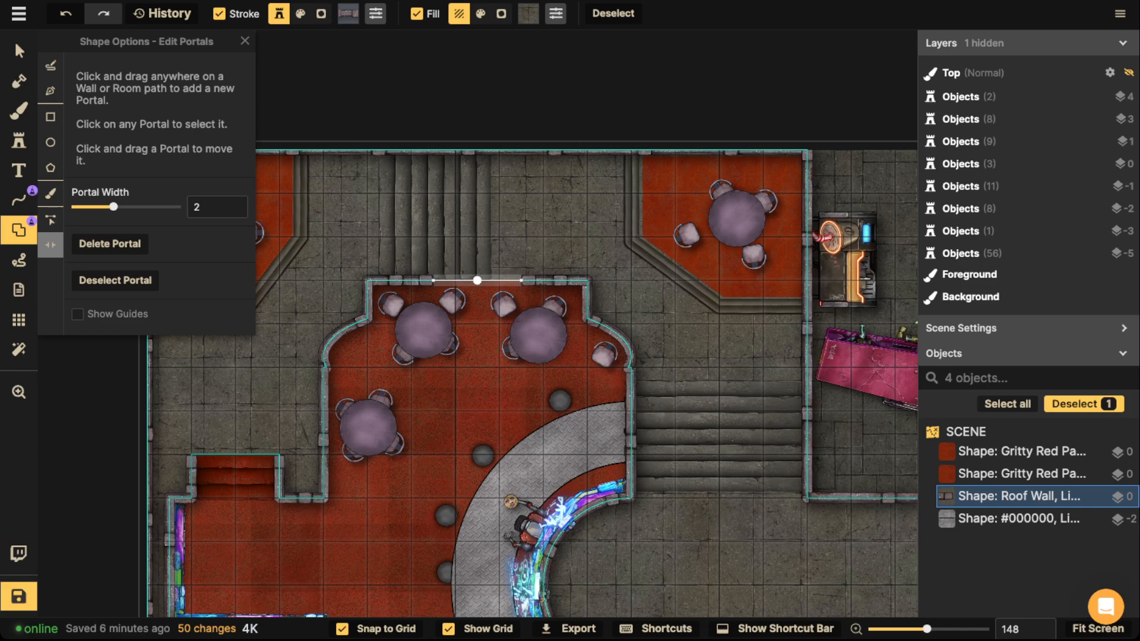
pyautogui.click(389, 213)
pyautogui.scroll(-3, 388, 214)
pyautogui.press('space')
pyautogui.moveTo(602, 315); pyautogui.dragTo(450, 175)
pyautogui.scroll(2, 449, 175)
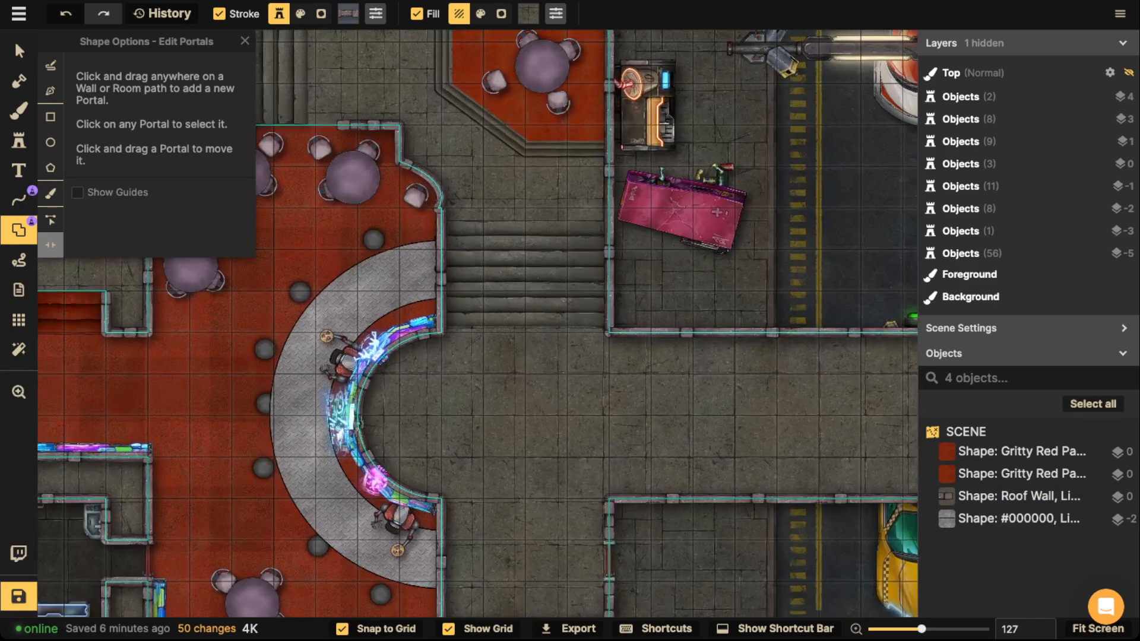
pyautogui.moveTo(436, 270); pyautogui.dragTo(442, 204)
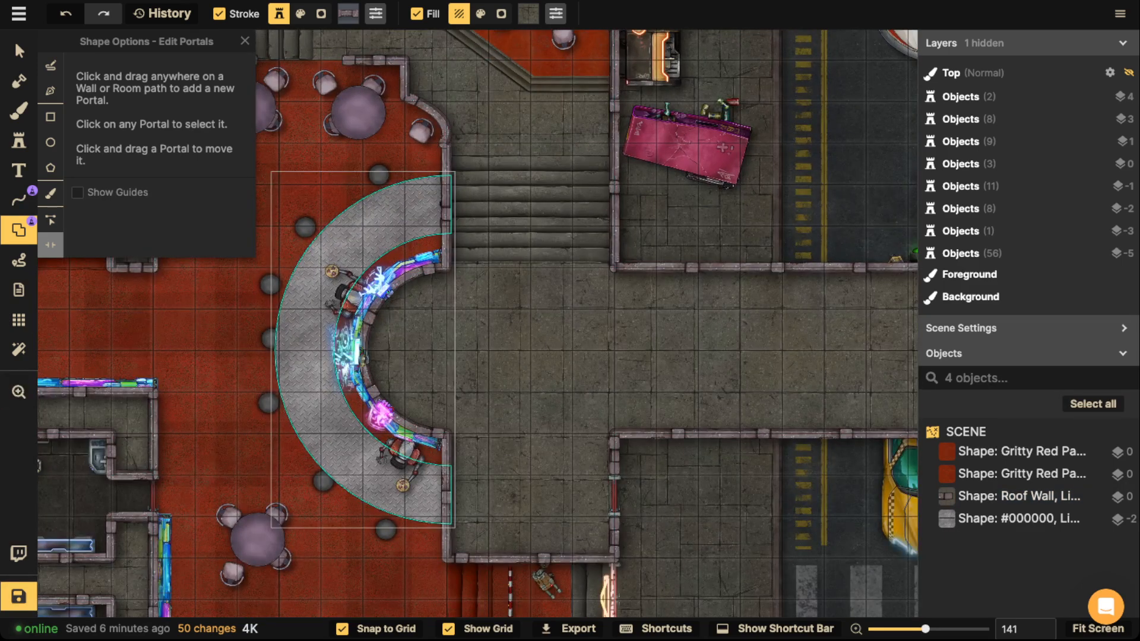
pyautogui.click(366, 330)
pyautogui.click(362, 350)
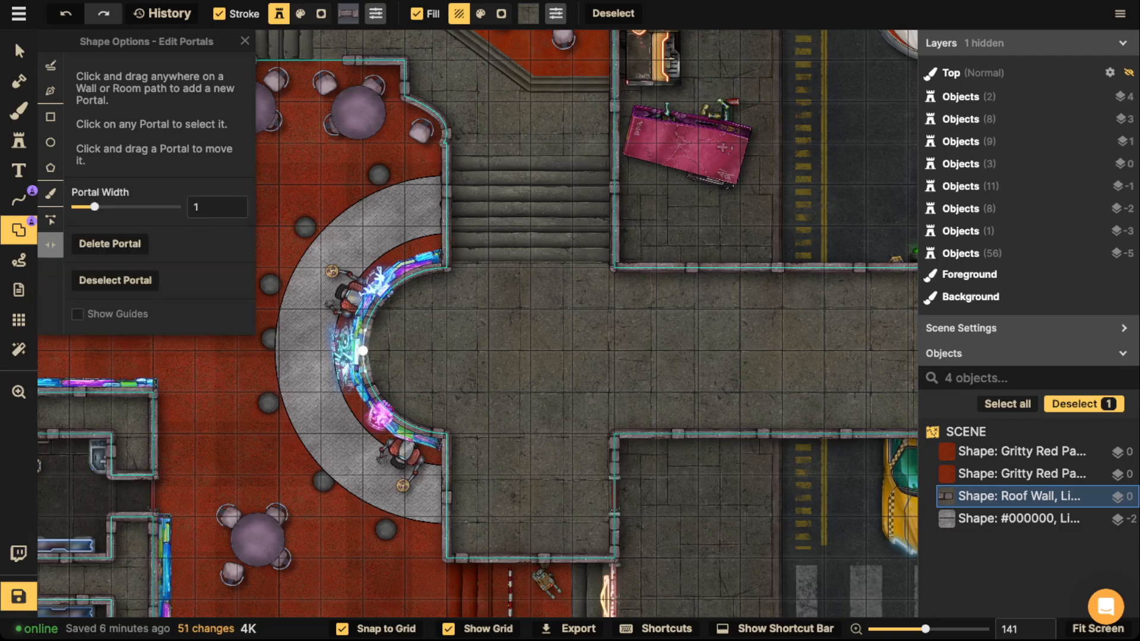
pyautogui.moveTo(94, 206); pyautogui.dragTo(124, 206)
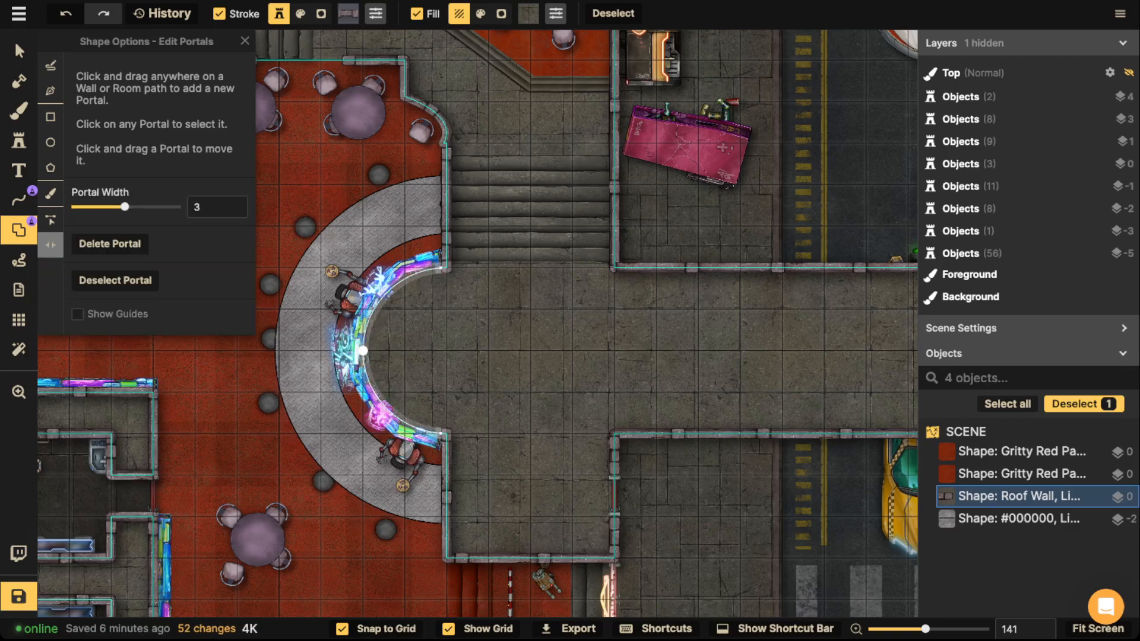
# Add a width 10 portal in the upper wall and a width 9 portal in the lower wall of the passage crossing the street.
pyautogui.hscroll(5, 698, 268)
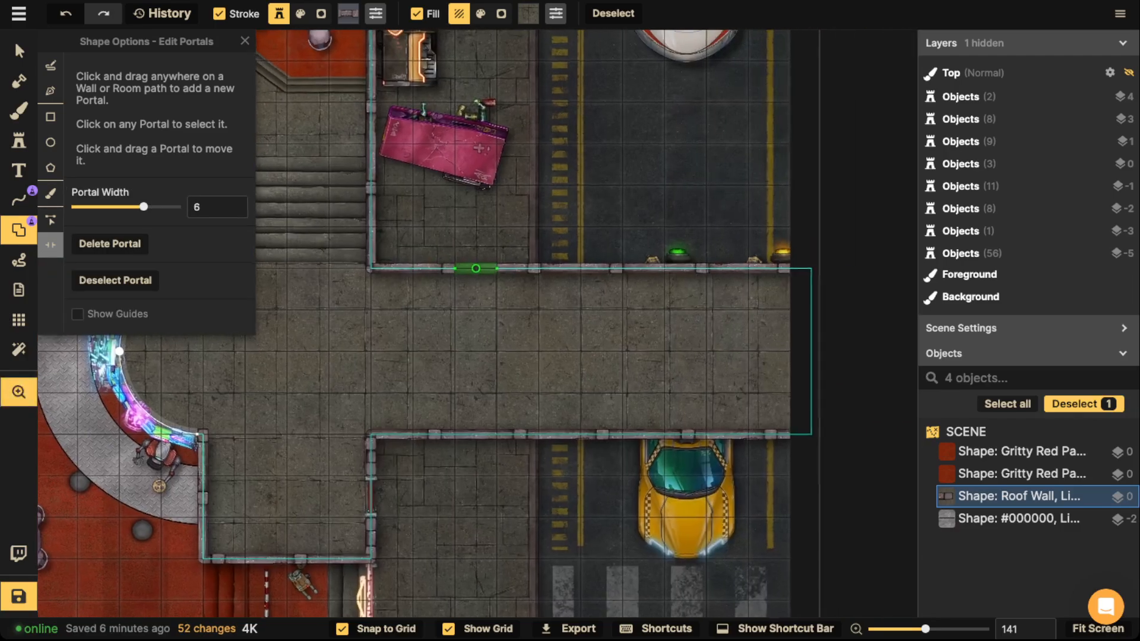
pyautogui.click(682, 266)
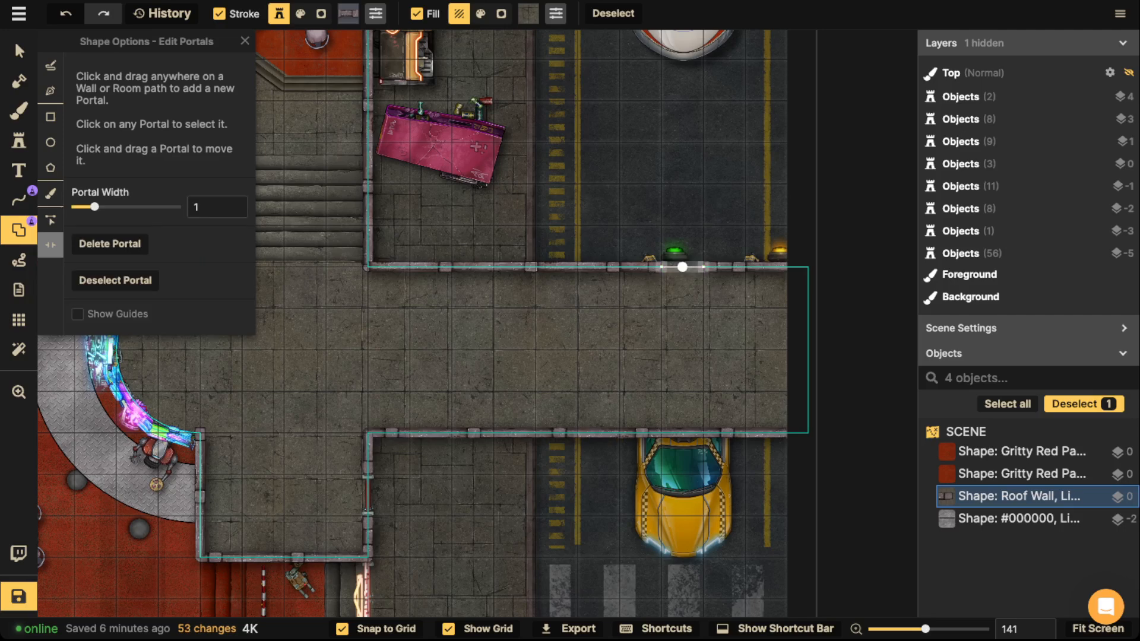
pyautogui.moveTo(94, 206); pyautogui.dragTo(158, 207)
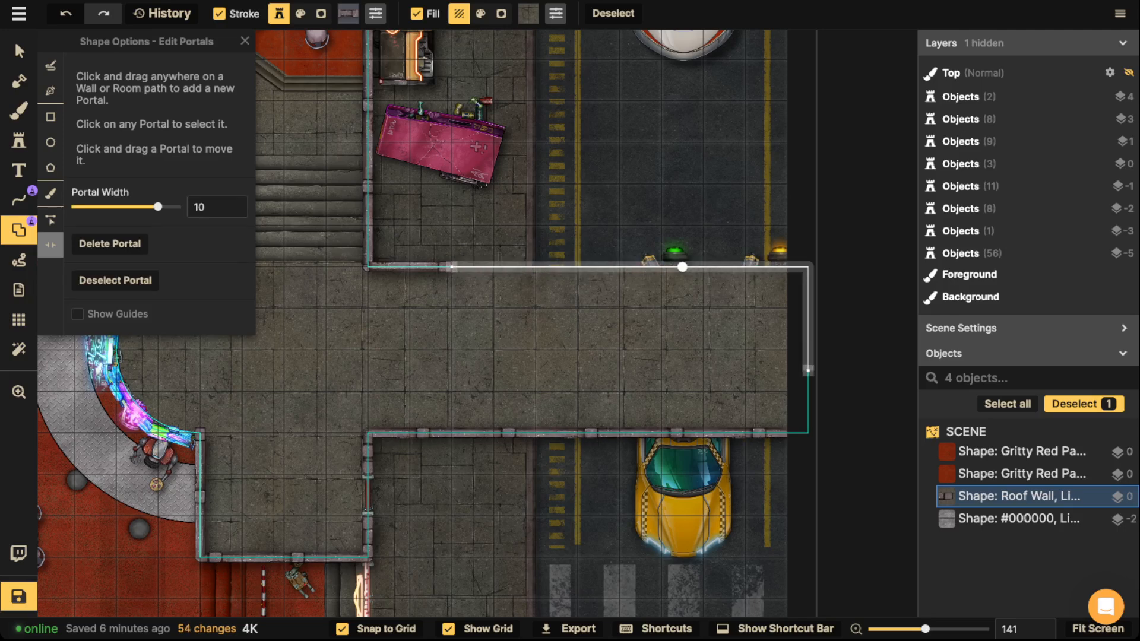
pyautogui.click(682, 433)
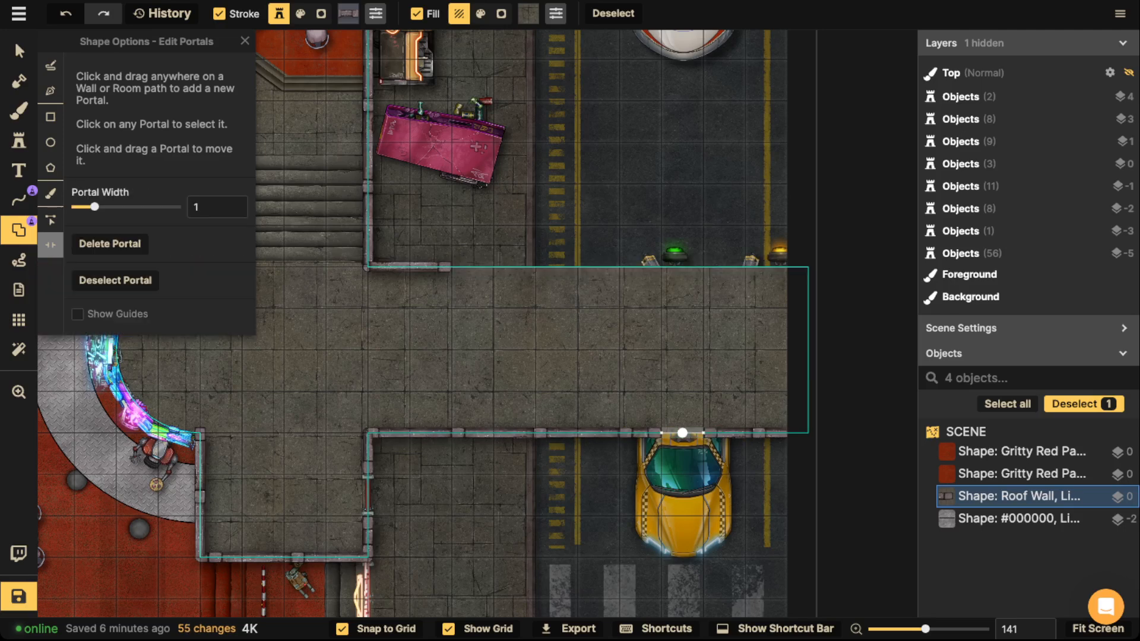
pyautogui.moveTo(95, 207); pyautogui.dragTo(155, 207)
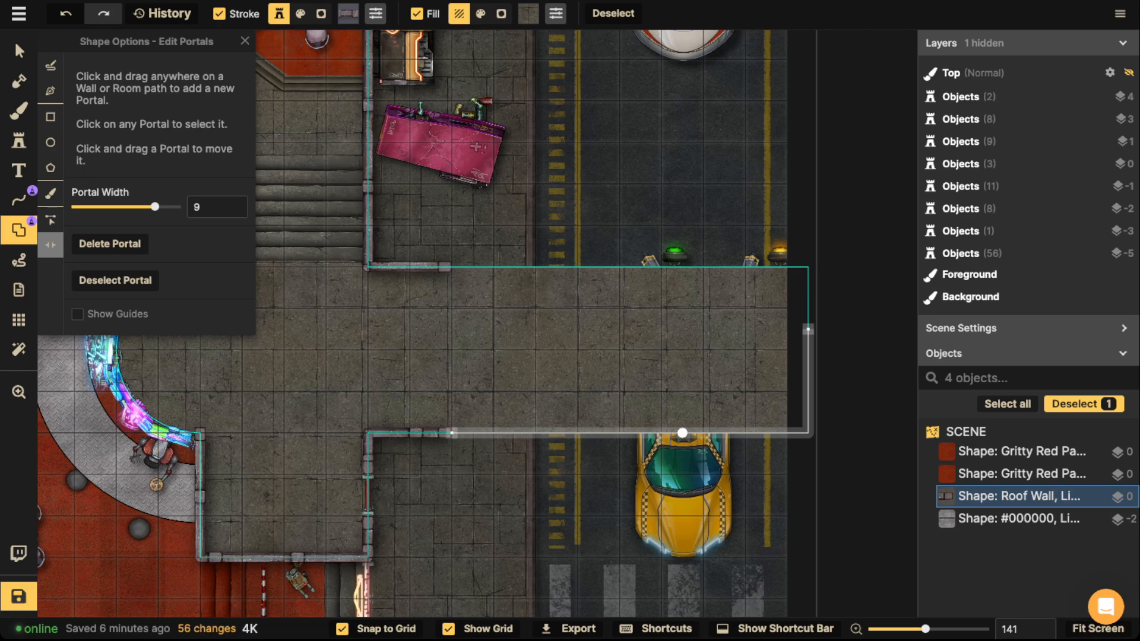
pyautogui.press('Escape')
# Add a portal in the bar's straight left wall, beside the table above the small red alcove.
pyautogui.scroll(-2, 502, 298)
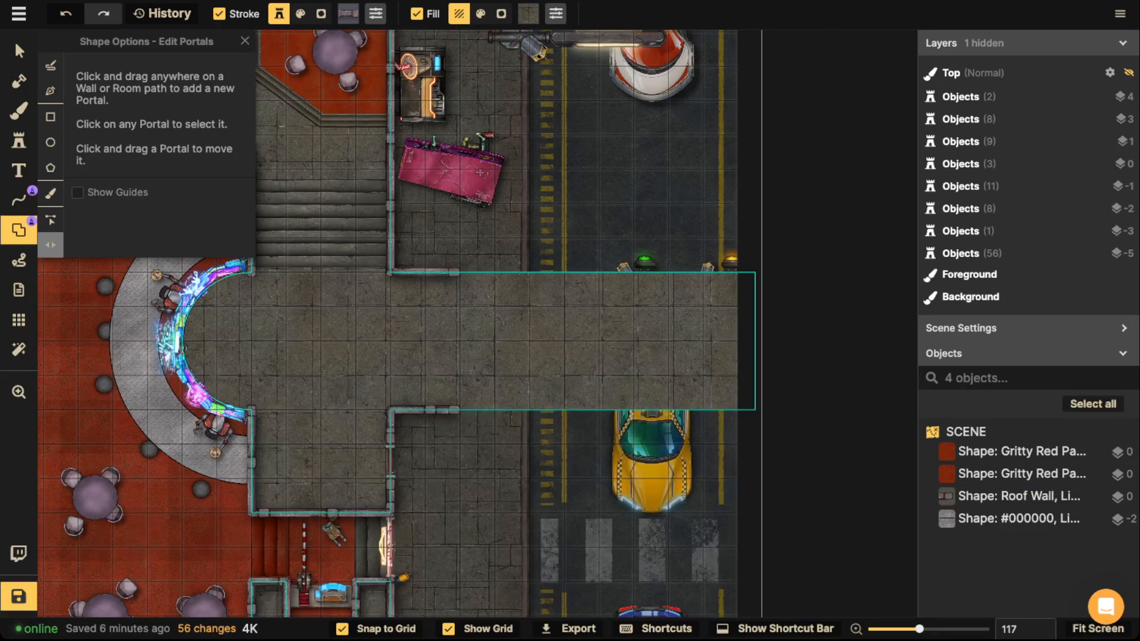
pyautogui.press('space')
pyautogui.moveTo(380, 333); pyautogui.dragTo(809, 384)
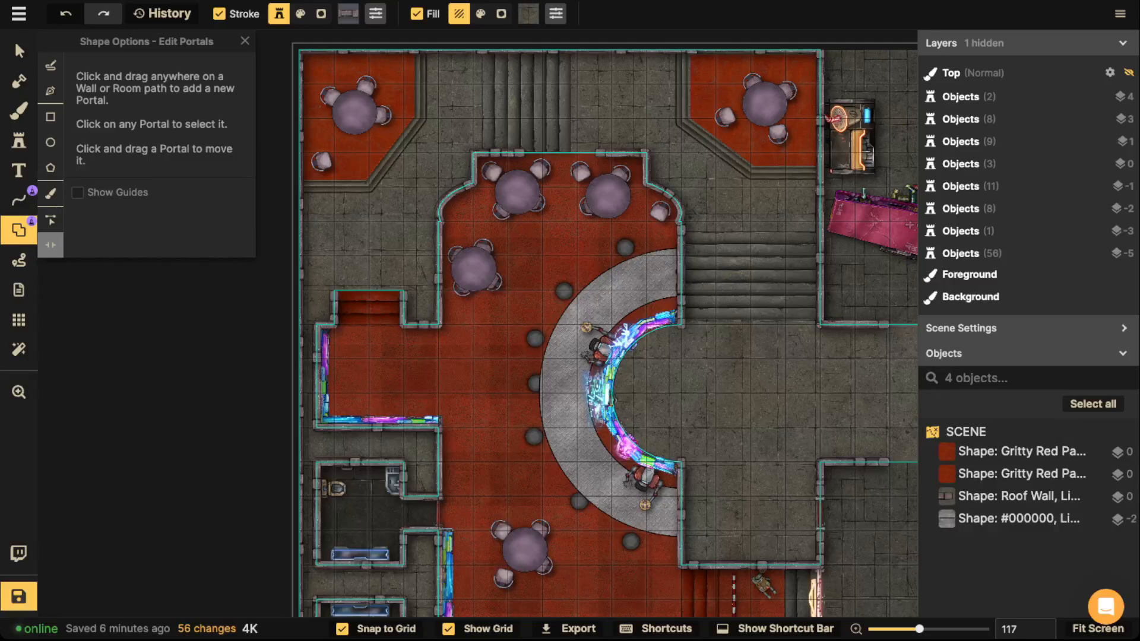
pyautogui.click(438, 273)
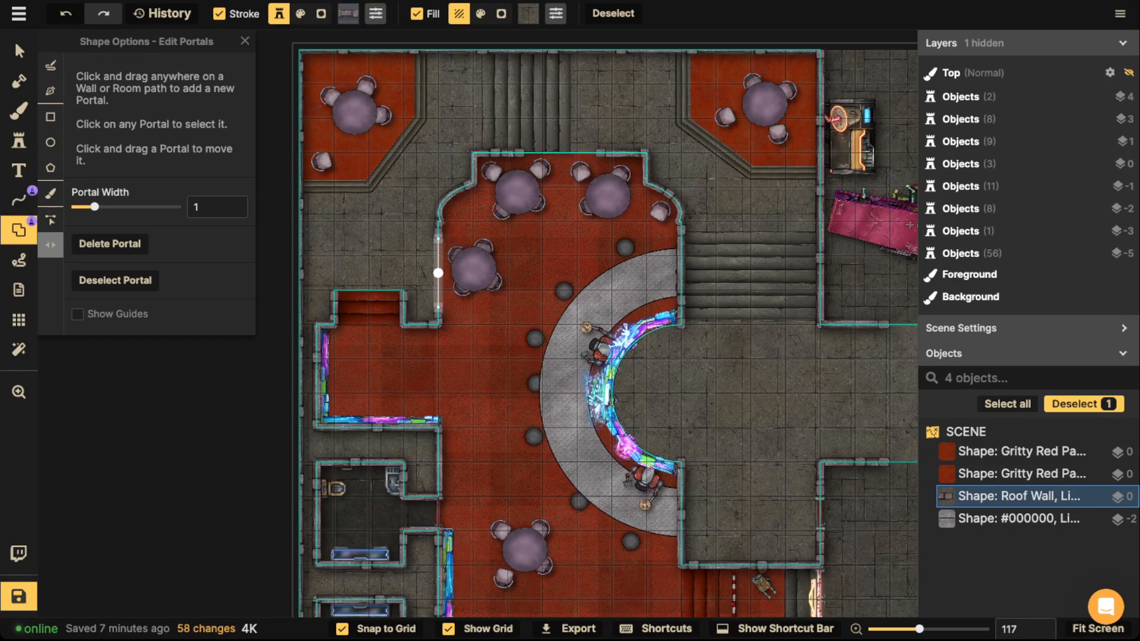
pyautogui.press('Escape')
# Select the Roof Wall shape and lock it.
pyautogui.scroll(-1, 356, 139)
pyautogui.press('space')
pyautogui.moveTo(356, 139); pyautogui.dragTo(358, 174)
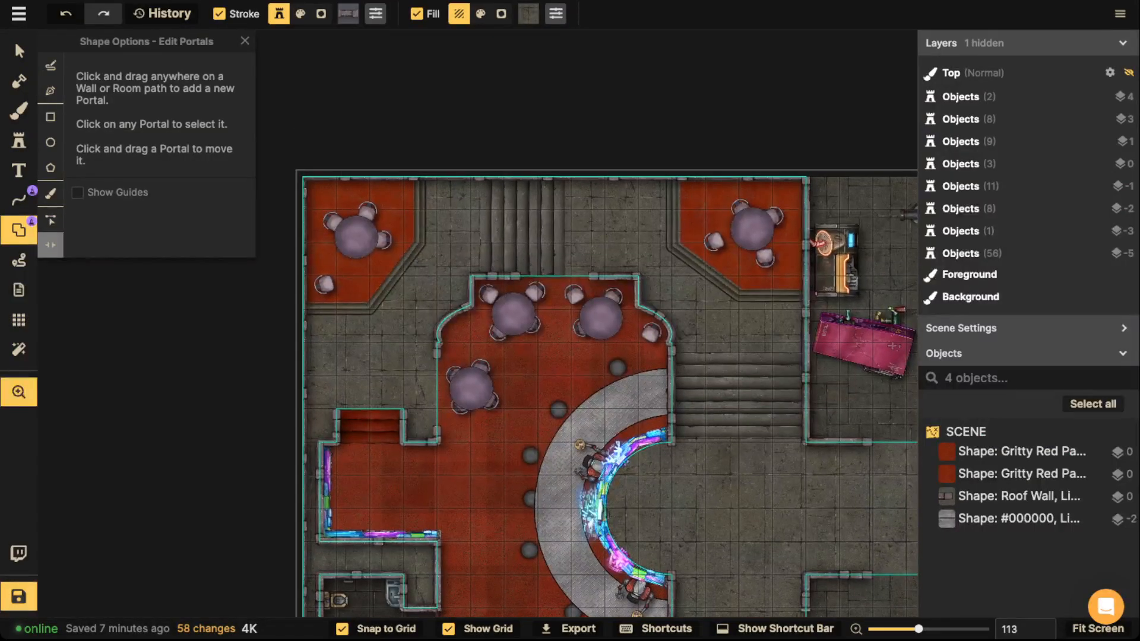
pyautogui.click(1019, 496)
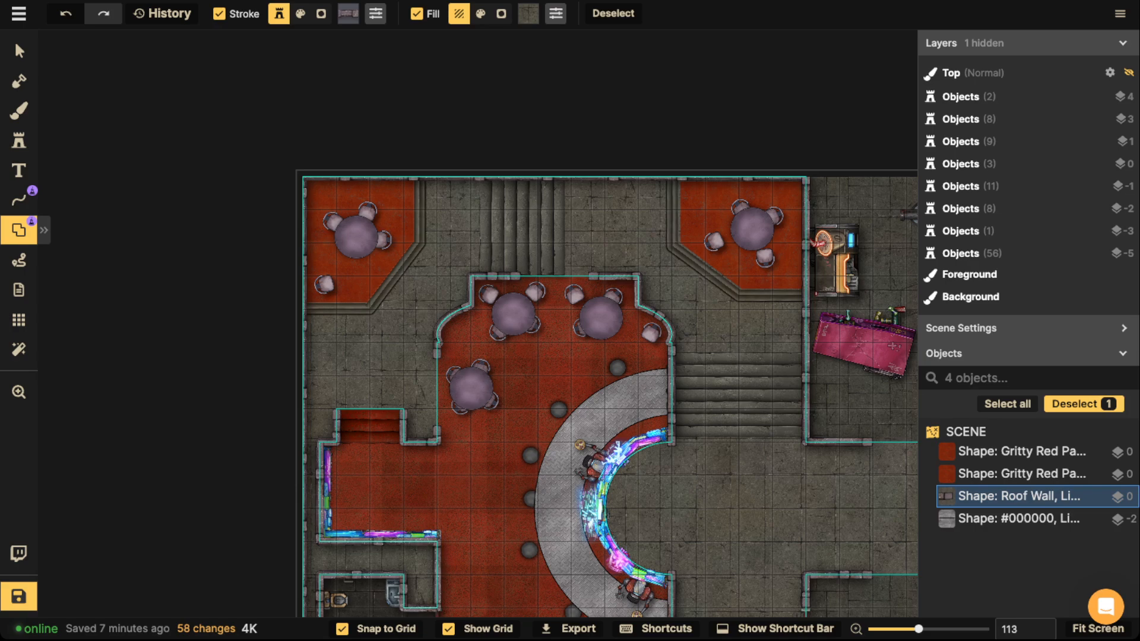
pyautogui.click(19, 51)
pyautogui.click(380, 349)
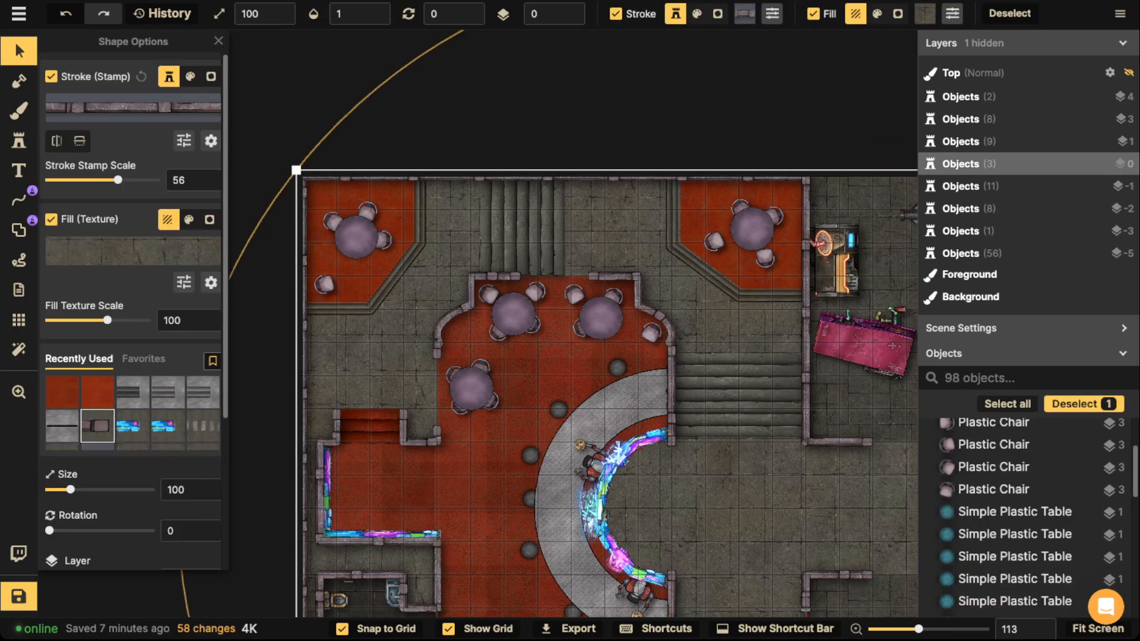
pyautogui.press('Escape')
# Set up a pen-drawn line with the Glass Wall path from the Sci-Fi Battlemaps catalog.
pyautogui.click(19, 200)
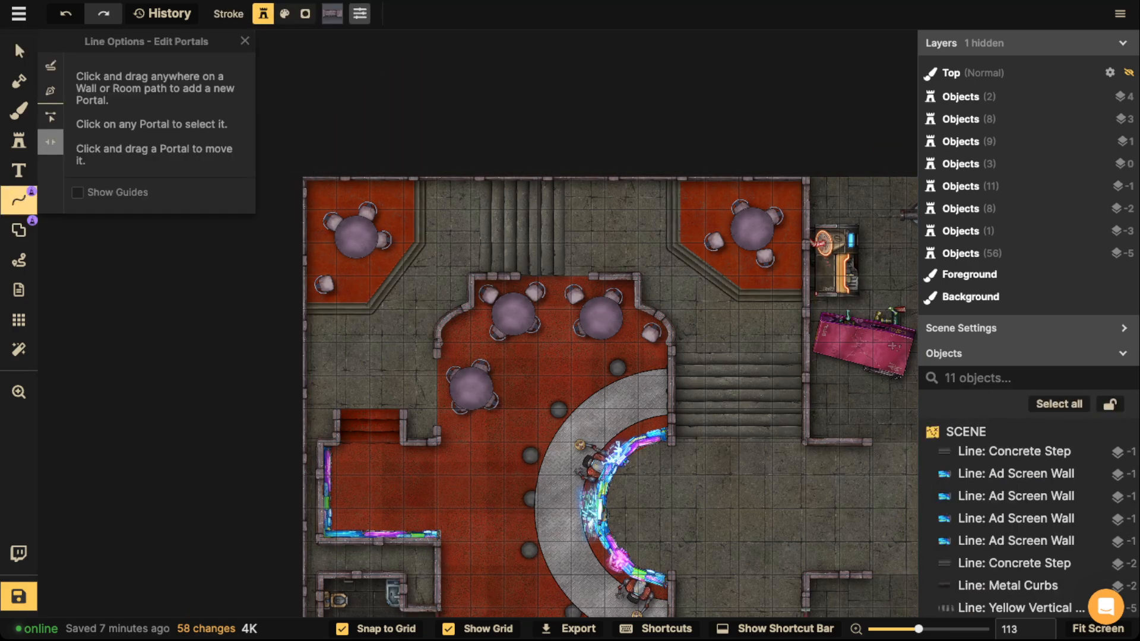
pyautogui.click(51, 90)
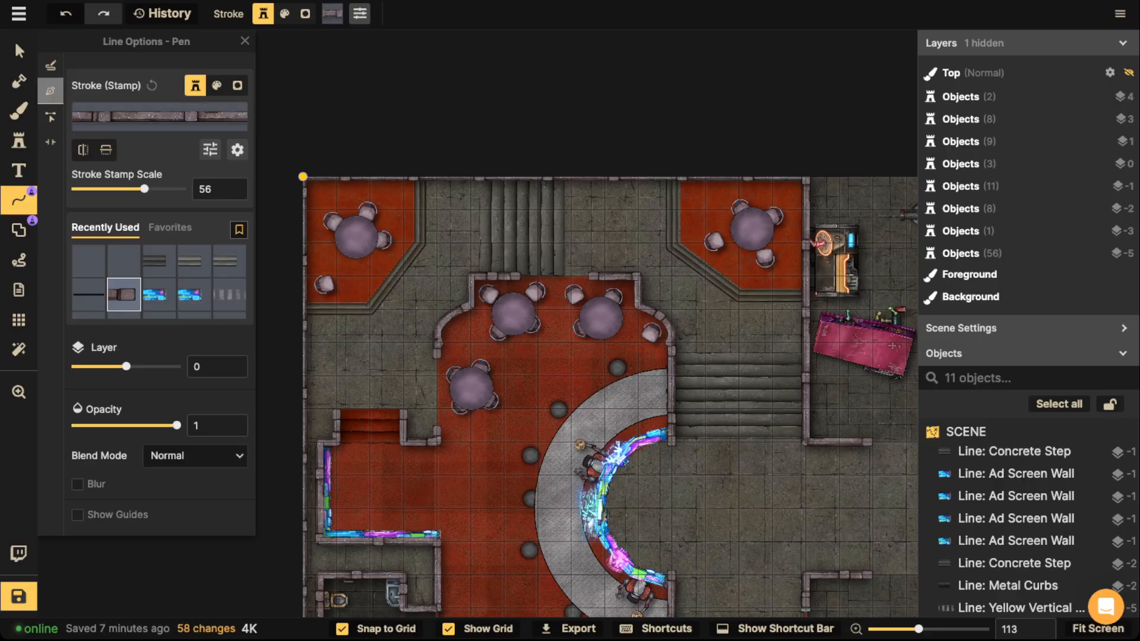
pyautogui.click(160, 117)
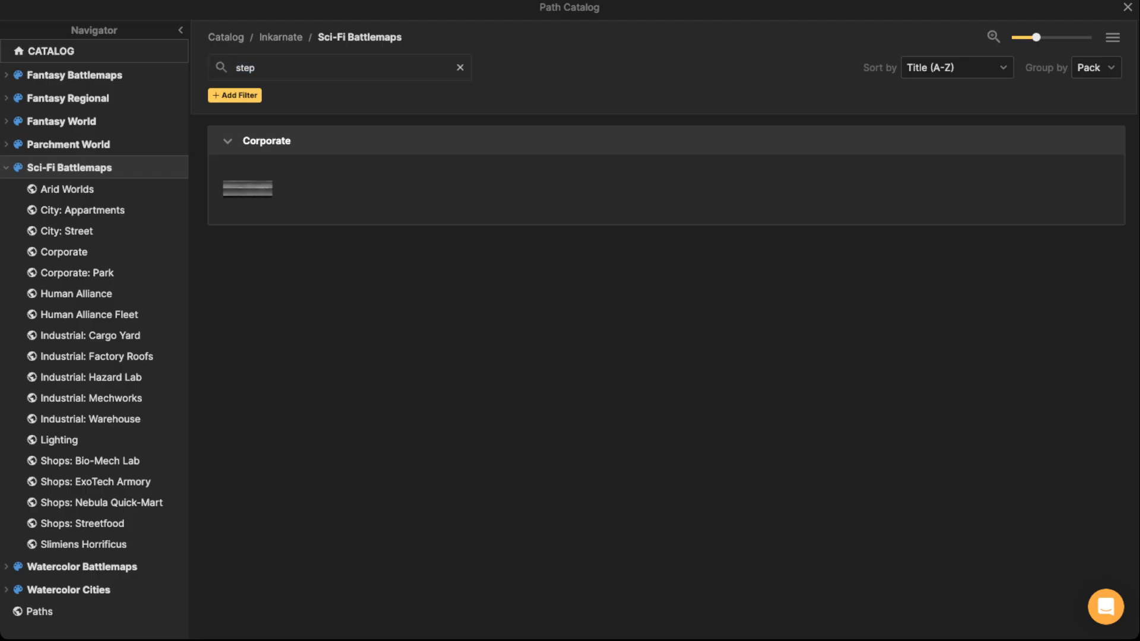
pyautogui.click(460, 68)
pyautogui.scroll(-5, 481, 359)
pyautogui.click(334, 295)
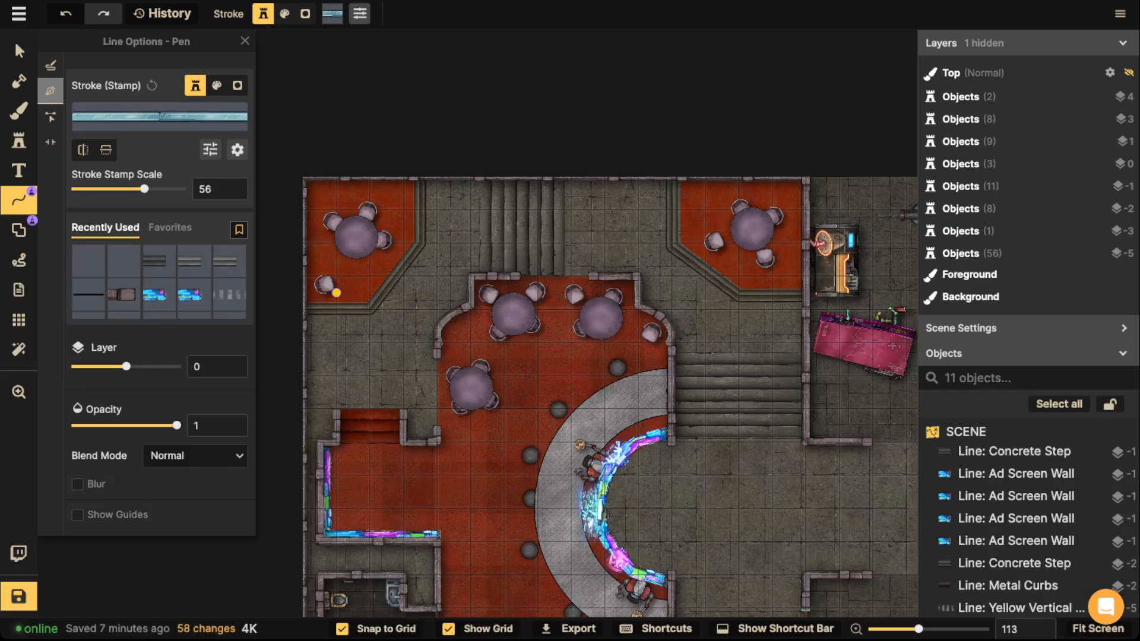
# Draw a straight glass wall line across the portal opening in the bar's upper wall.
pyautogui.scroll(3, 320, 122)
pyautogui.moveTo(516, 177); pyautogui.dragTo(306, 172)
pyautogui.scroll(2, 415, 252)
pyautogui.moveTo(469, 288); pyautogui.dragTo(517, 165)
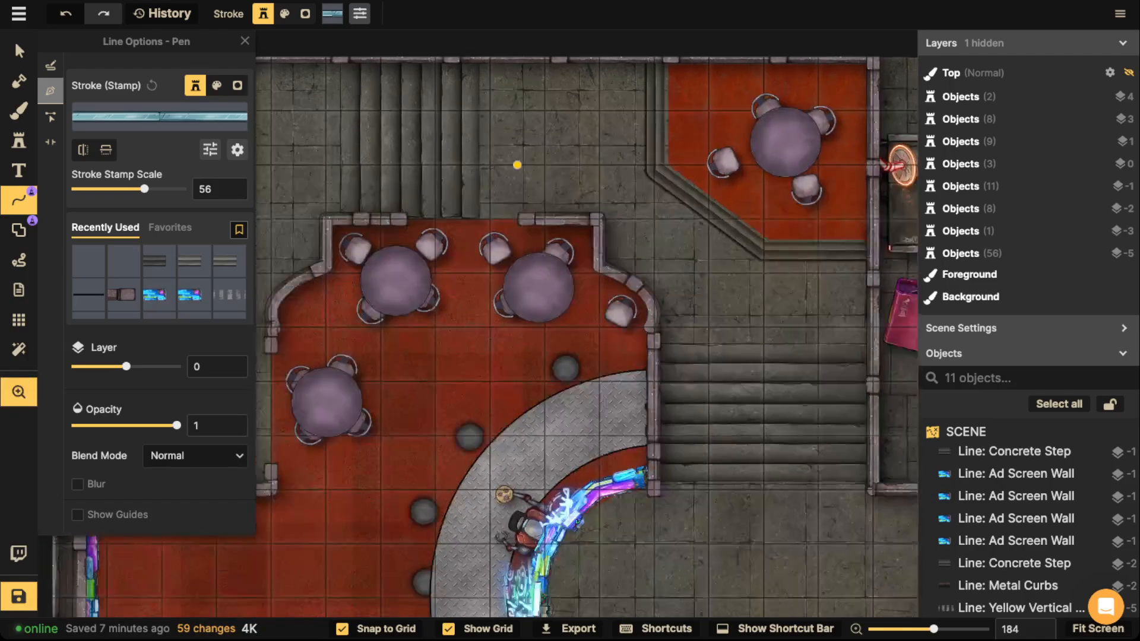
pyautogui.scroll(3, 442, 249)
pyautogui.click(390, 204)
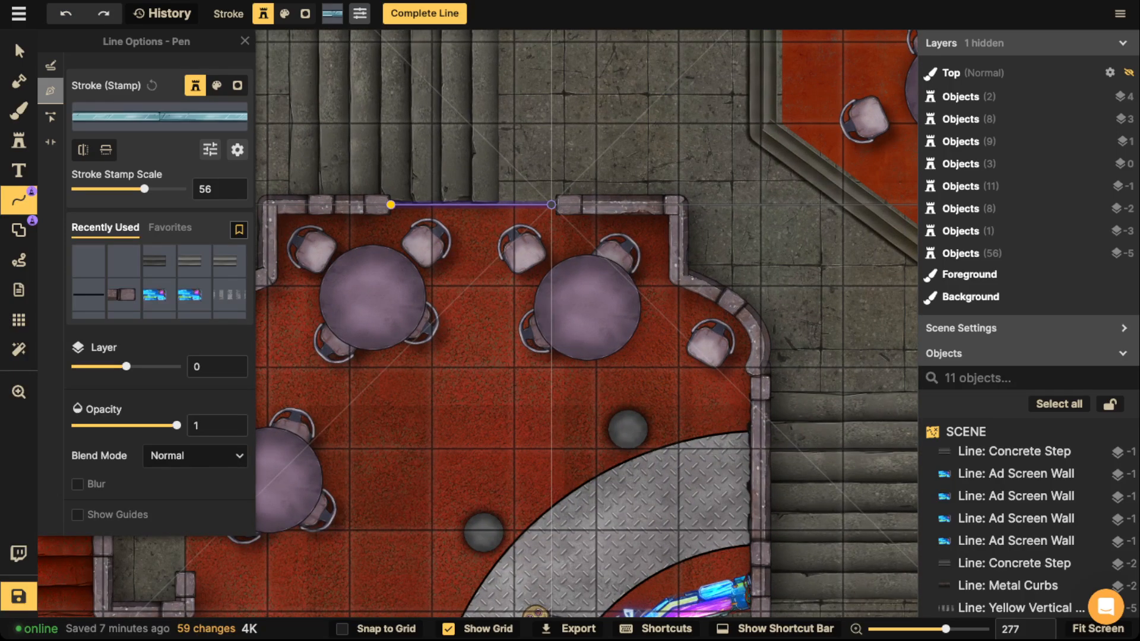
pyautogui.doubleClick(551, 204)
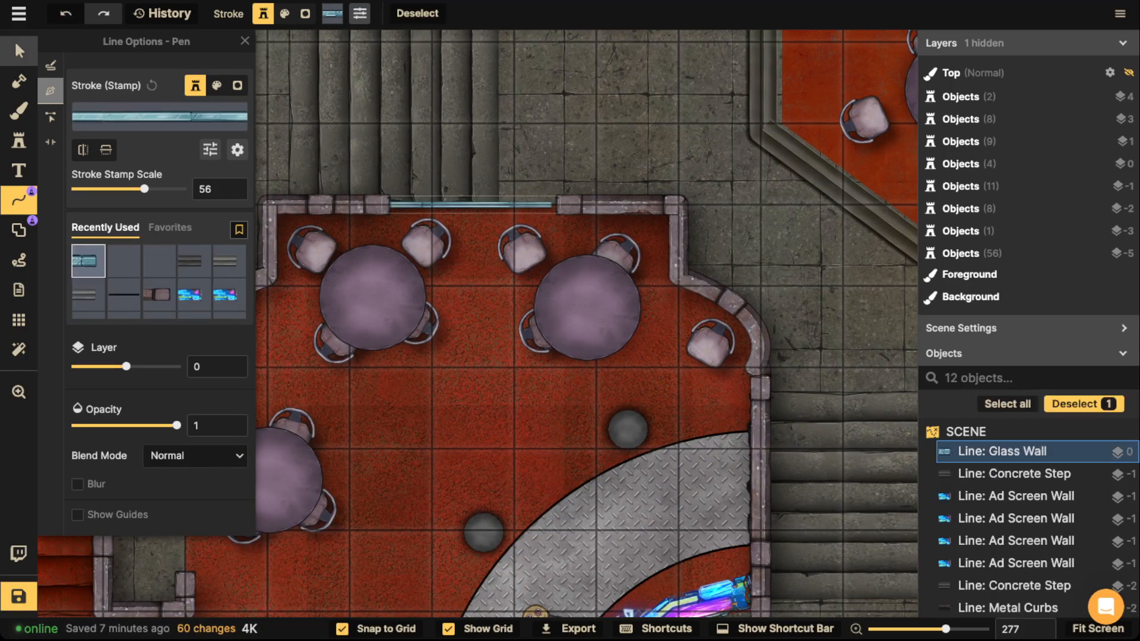
# Thicken the glass wall to stroke scale 87, enlarge it to size 106 to fill the opening and move it to layer -1.
pyautogui.click(19, 52)
pyautogui.moveTo(118, 180); pyautogui.dragTo(125, 180)
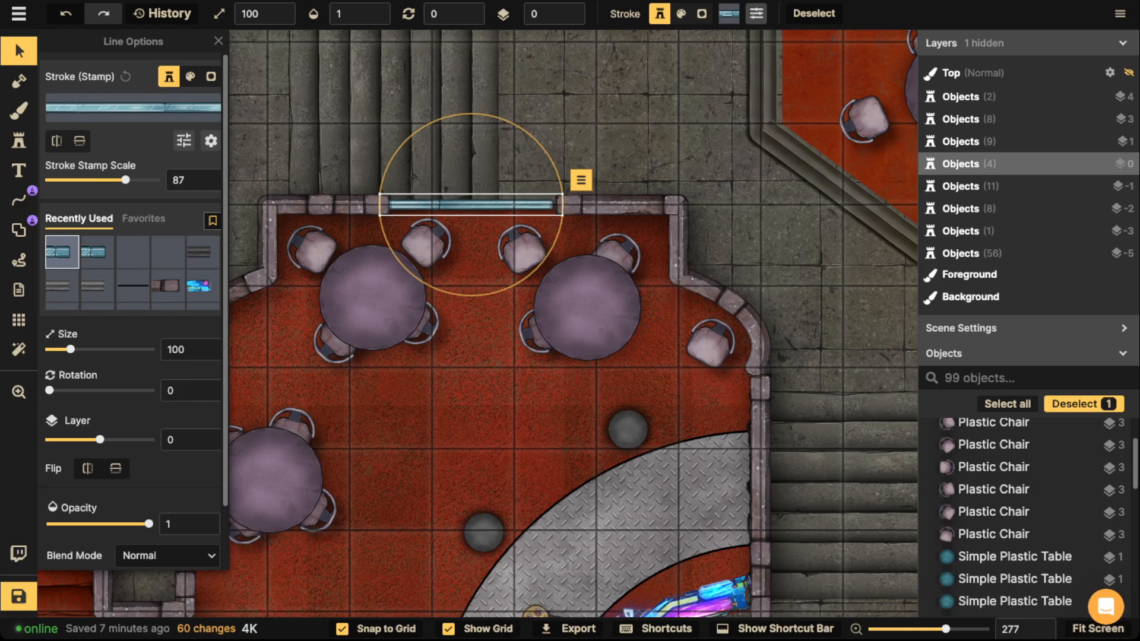
pyautogui.scroll(3, 603, 204)
pyautogui.moveTo(541, 188); pyautogui.dragTo(557, 187)
pyautogui.click(571, 18)
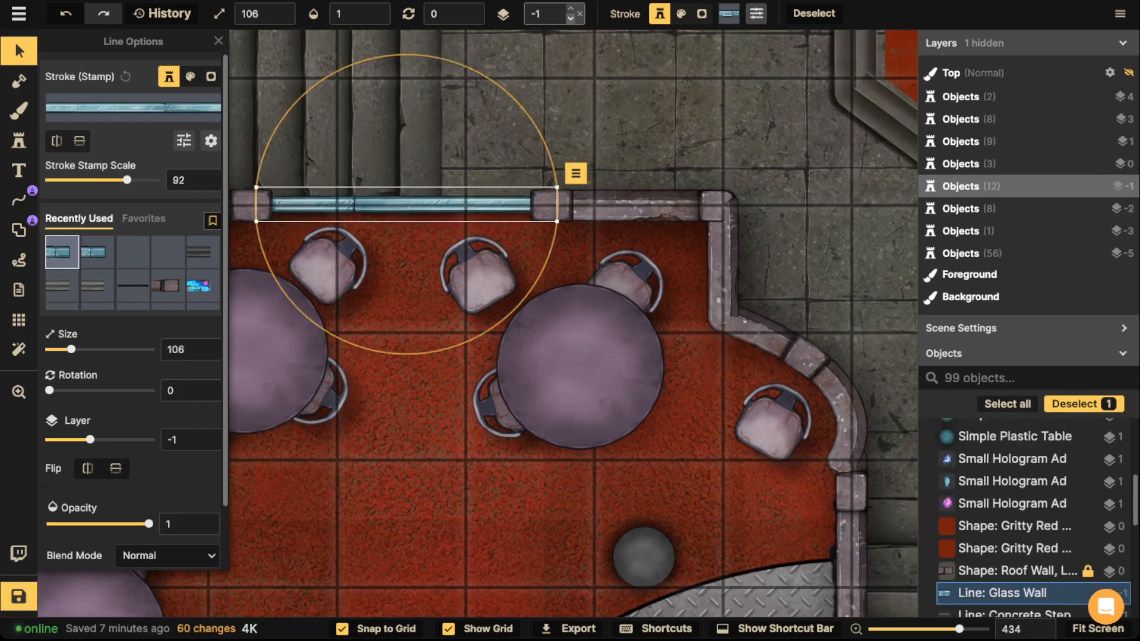
pyautogui.scroll(-7, 377, 200)
pyautogui.click(712, 428)
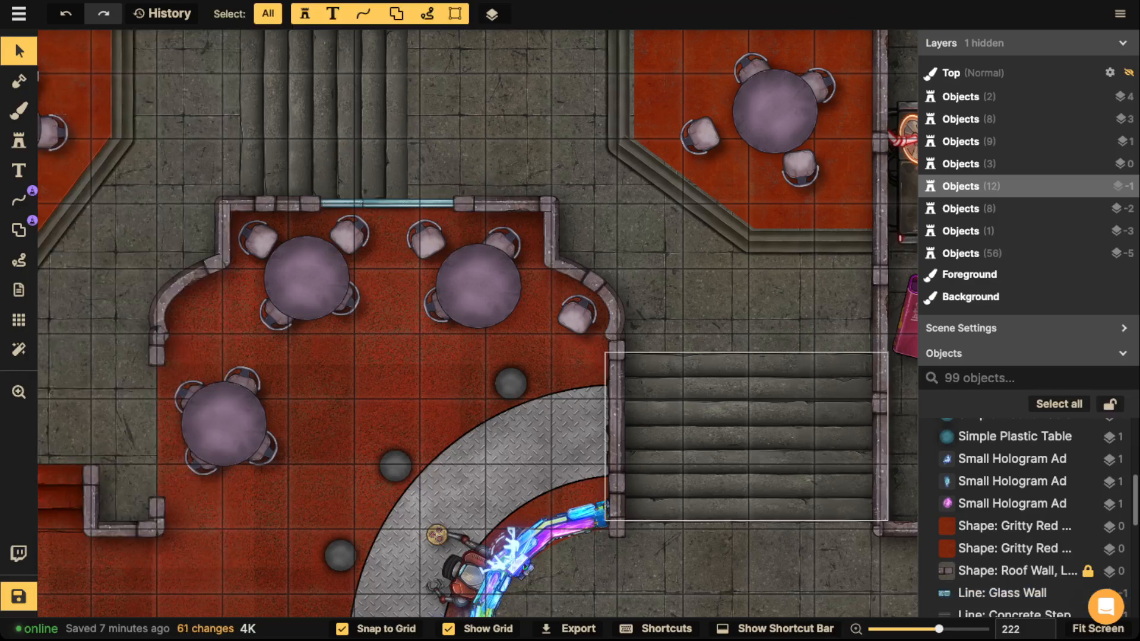
# Copy the upper glass wall, rotate the copy to 90 degrees and fit it into the opening in the bar's left wall.
pyautogui.press('space')
pyautogui.moveTo(712, 427); pyautogui.dragTo(779, 416)
pyautogui.moveTo(294, 410); pyautogui.dragTo(435, 320)
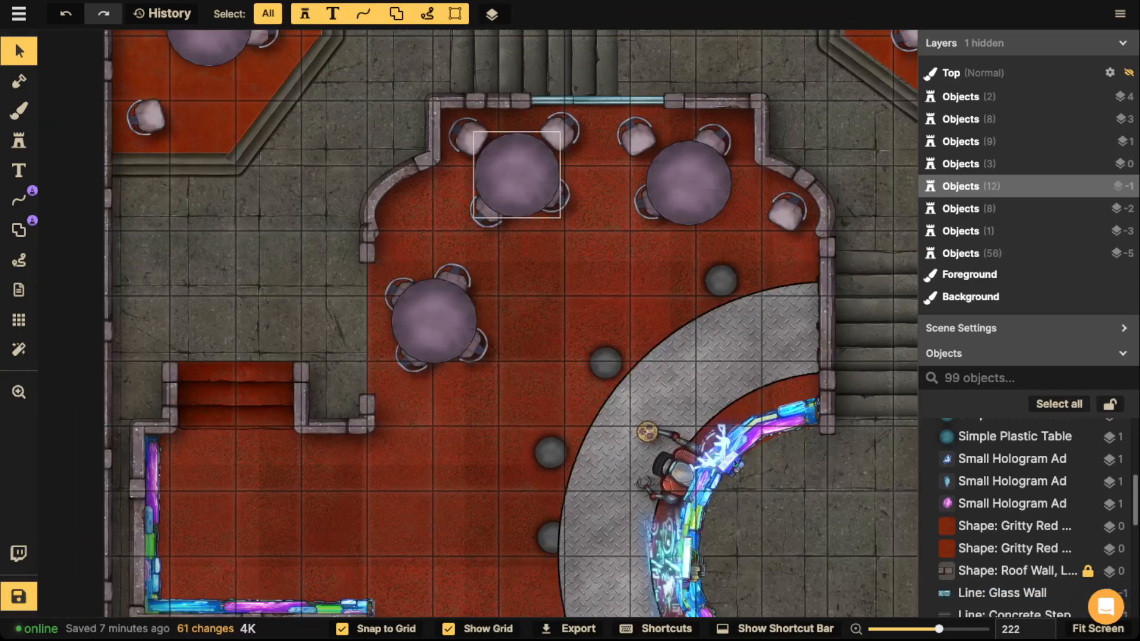
pyautogui.click(598, 100)
pyautogui.click(598, 100)
pyautogui.hotkey('ctrl', 'c')
pyautogui.hotkey('ctrl', 'v')
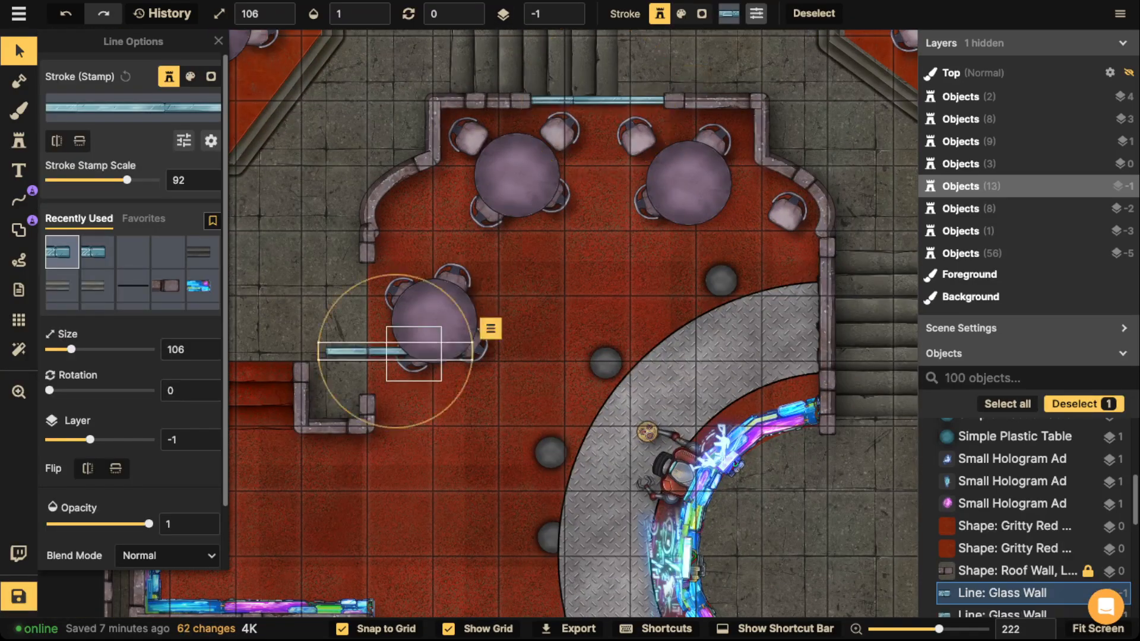
pyautogui.scroll(5, 395, 351)
pyautogui.scroll(1, 395, 350)
pyautogui.moveTo(395, 351); pyautogui.dragTo(367, 329)
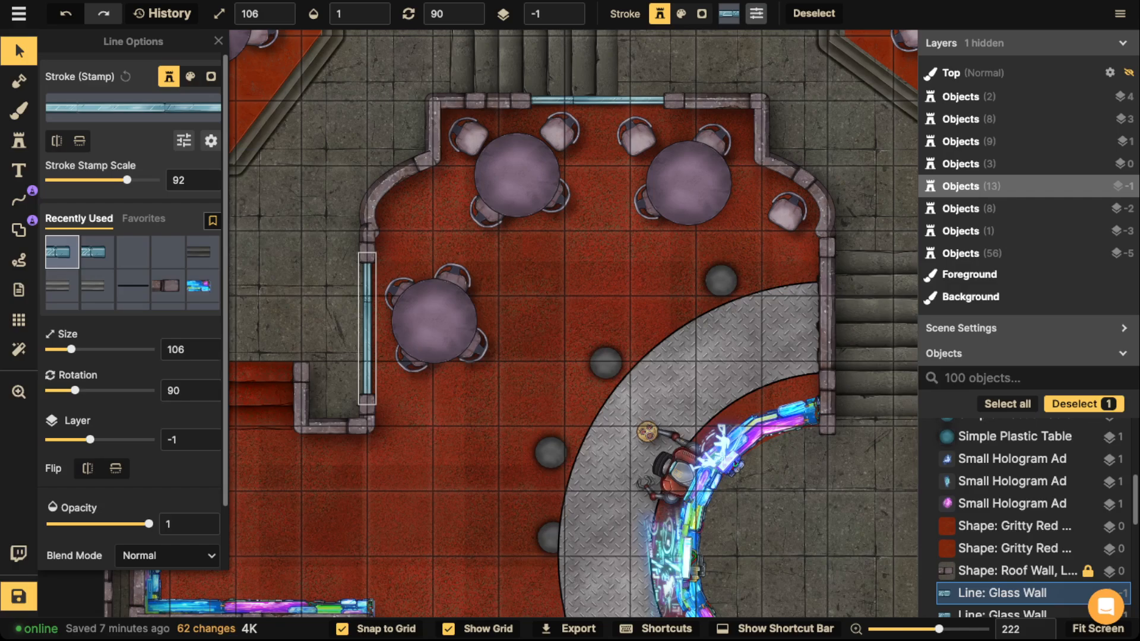
pyautogui.click(311, 261)
# Draw a glass wall line along the open upper edge of the street passage, extending past the map's right border.
pyautogui.scroll(-5, 312, 262)
pyautogui.moveTo(531, 363); pyautogui.dragTo(169, 267)
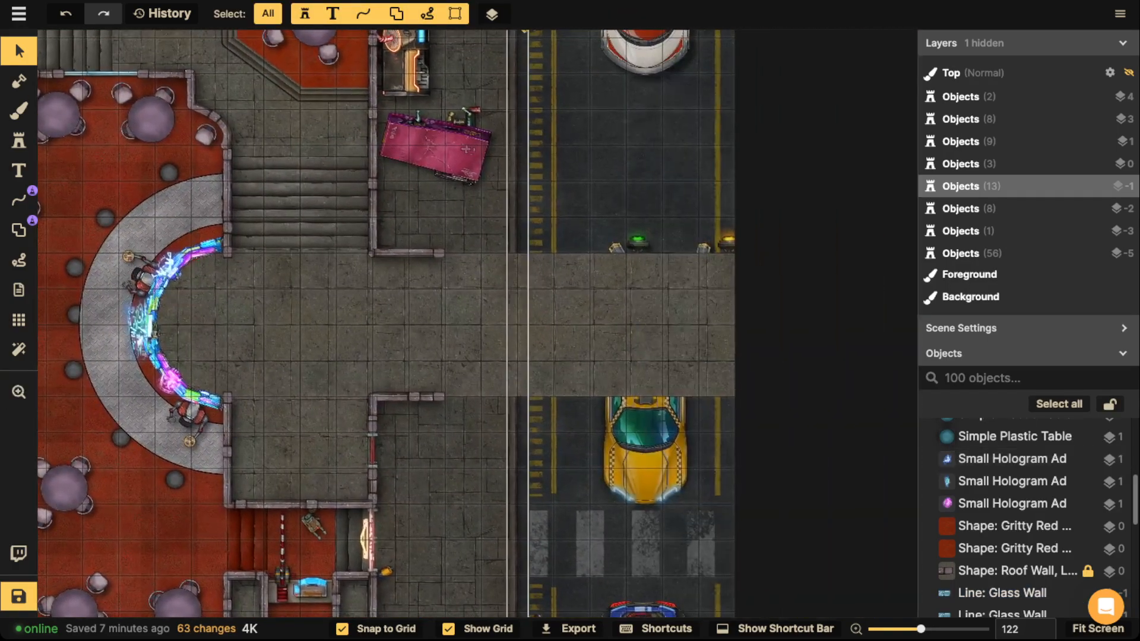
pyautogui.press('l')
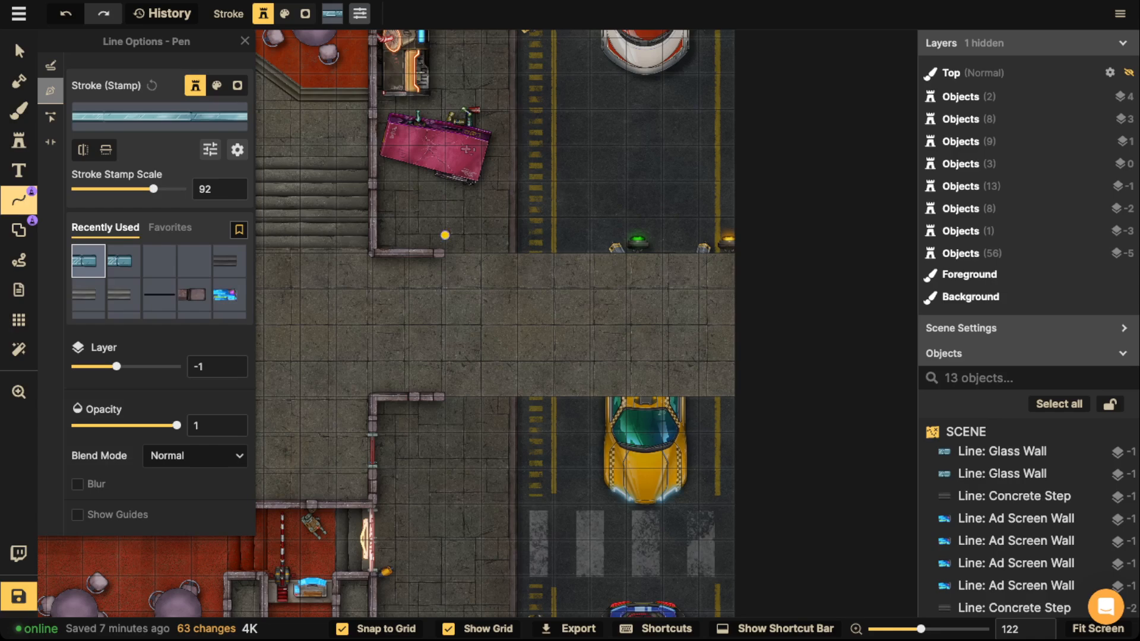
pyautogui.click(445, 254)
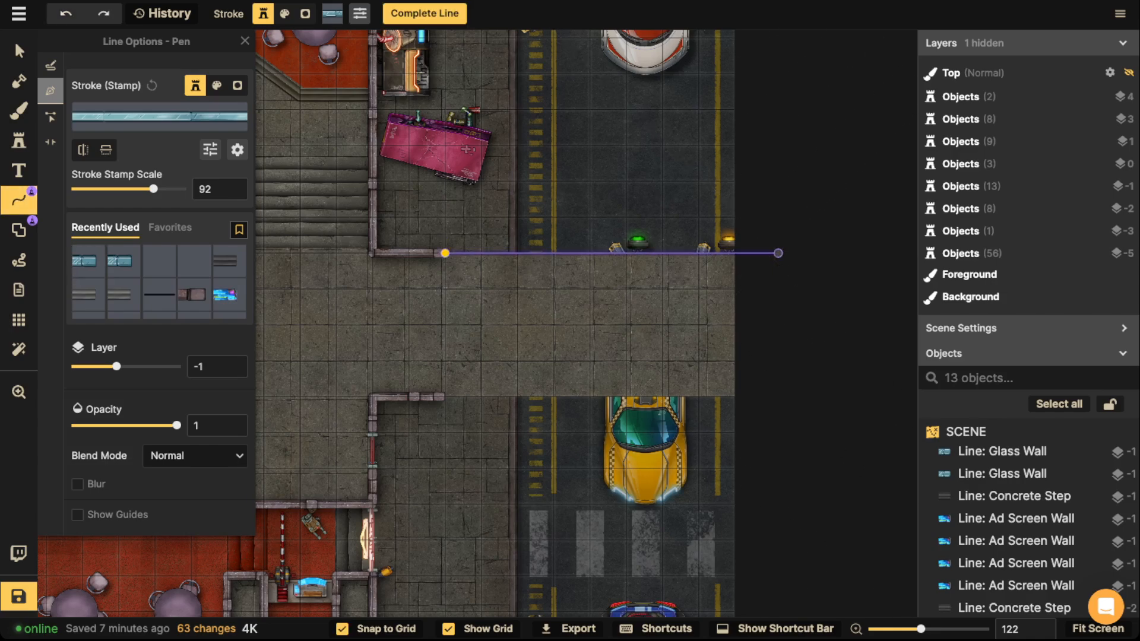
pyautogui.doubleClick(778, 252)
# Duplicate the passage's glass wall onto its open lower edge and fit the whole map in view.
pyautogui.press('v')
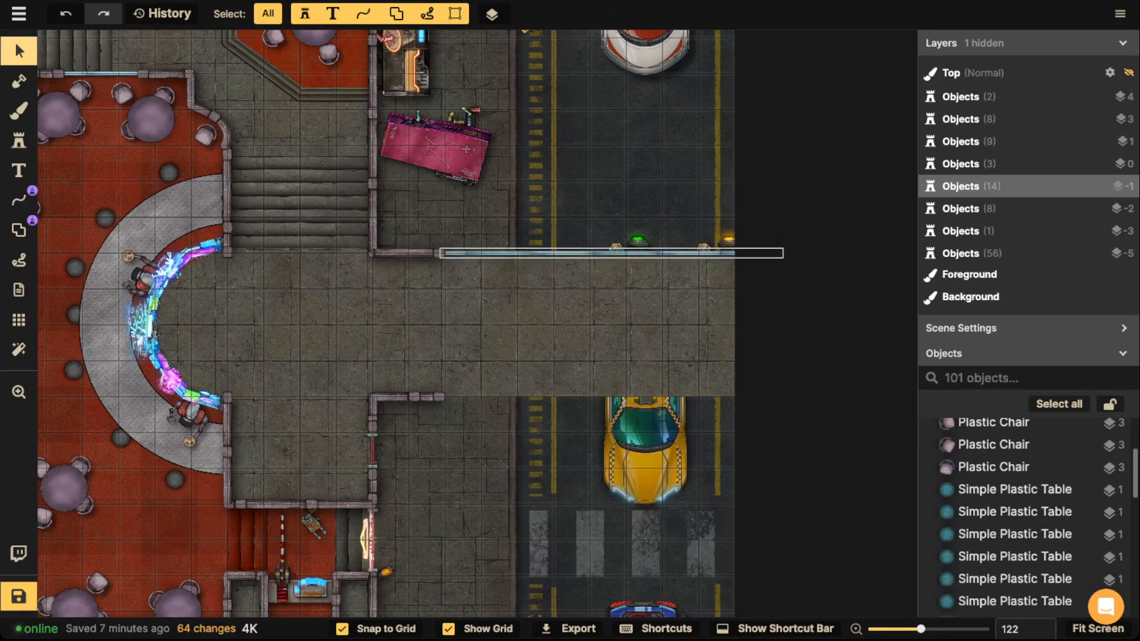
pyautogui.hotkey('ctrl', 'd')
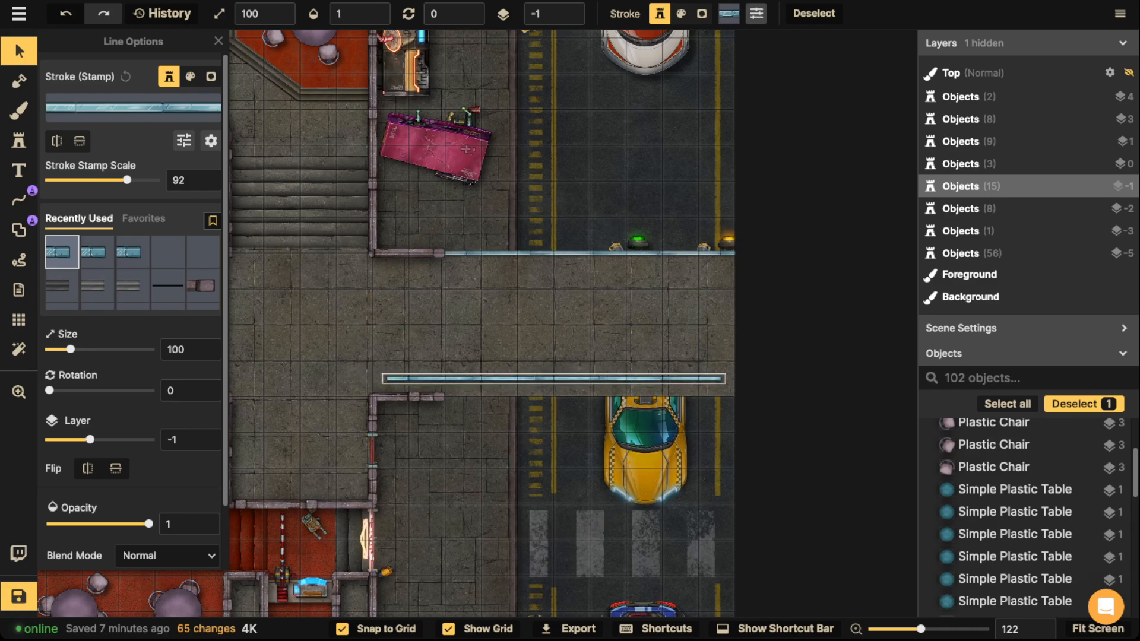
pyautogui.click(608, 397)
pyautogui.press('Escape')
pyautogui.press('f')
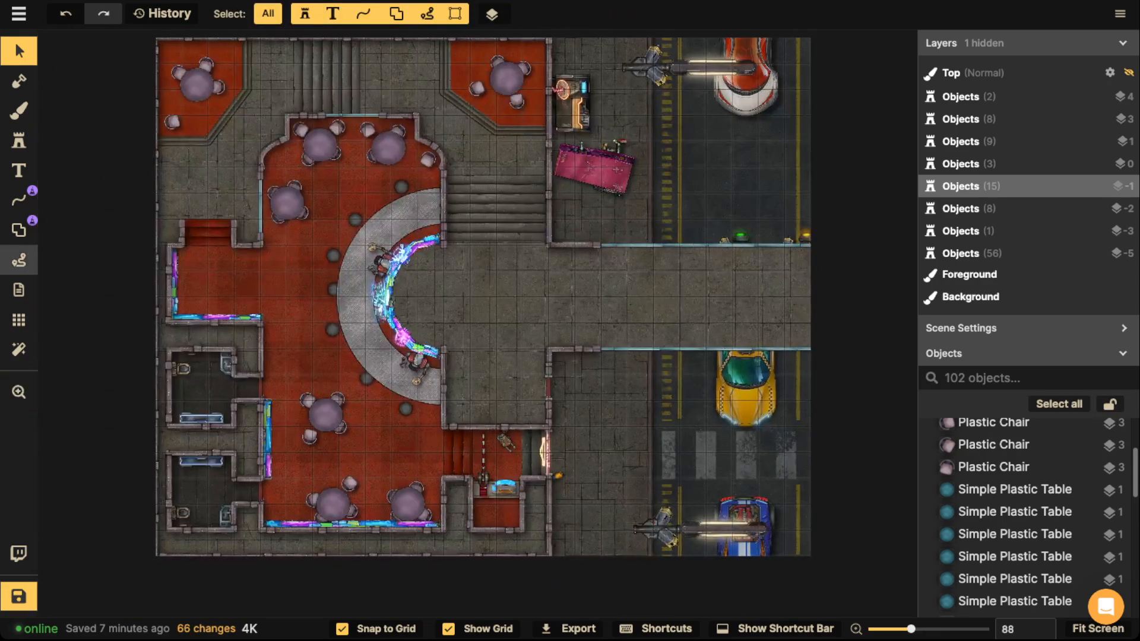
# Hide the map's grid, check the whole map and save it.
pyautogui.click(19, 319)
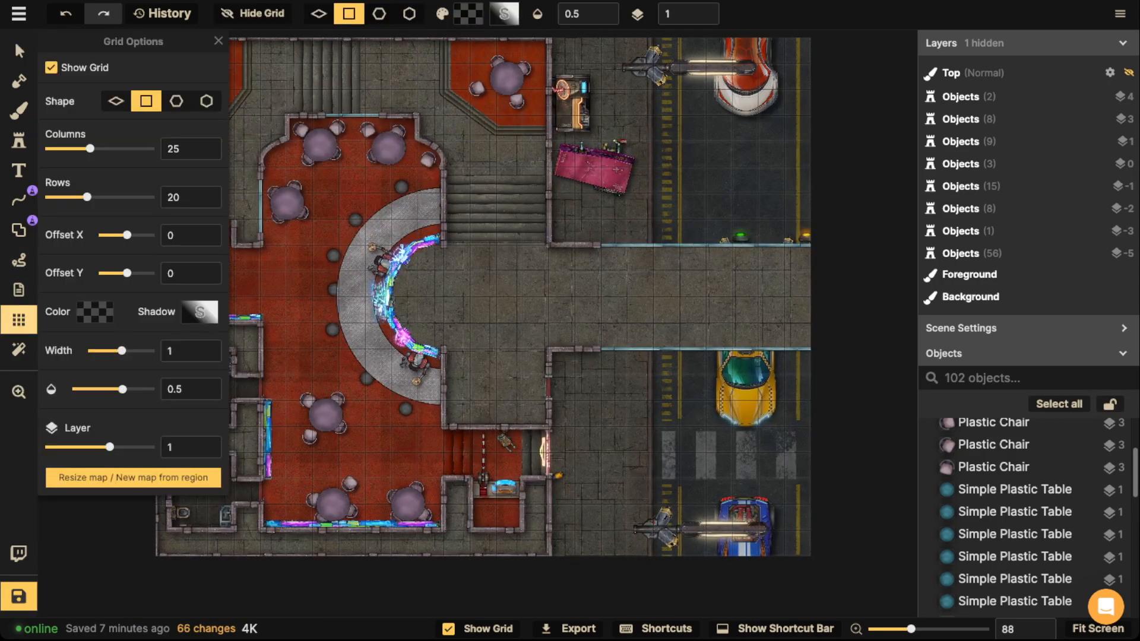
pyautogui.click(51, 67)
pyautogui.press('Escape')
pyautogui.scroll(2, 483, 297)
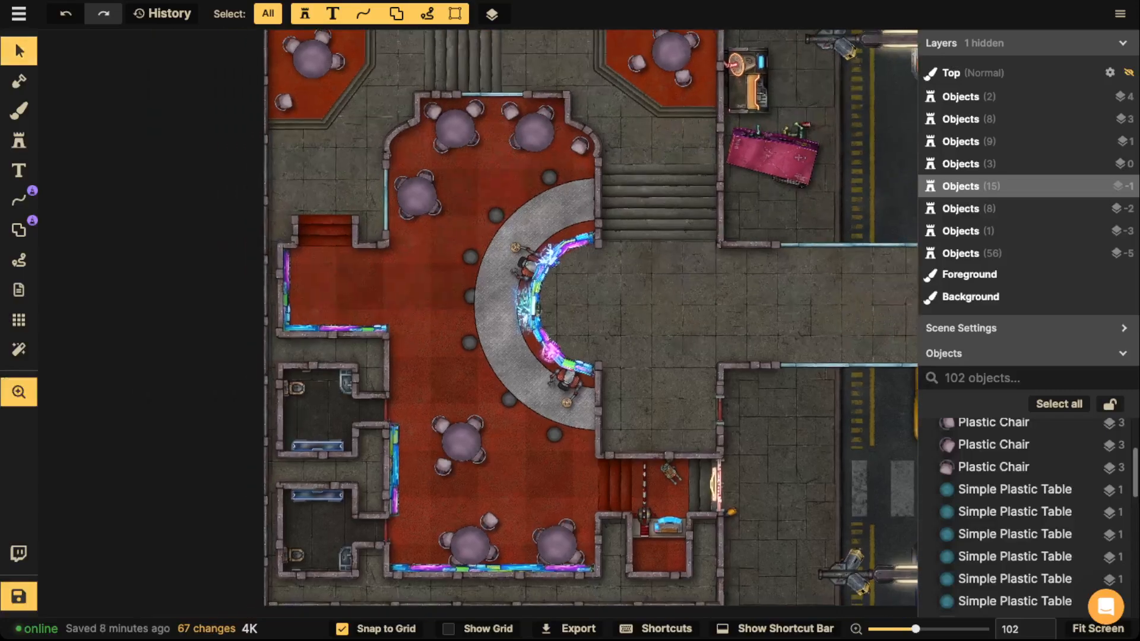
pyautogui.scroll(-3, 557, 265)
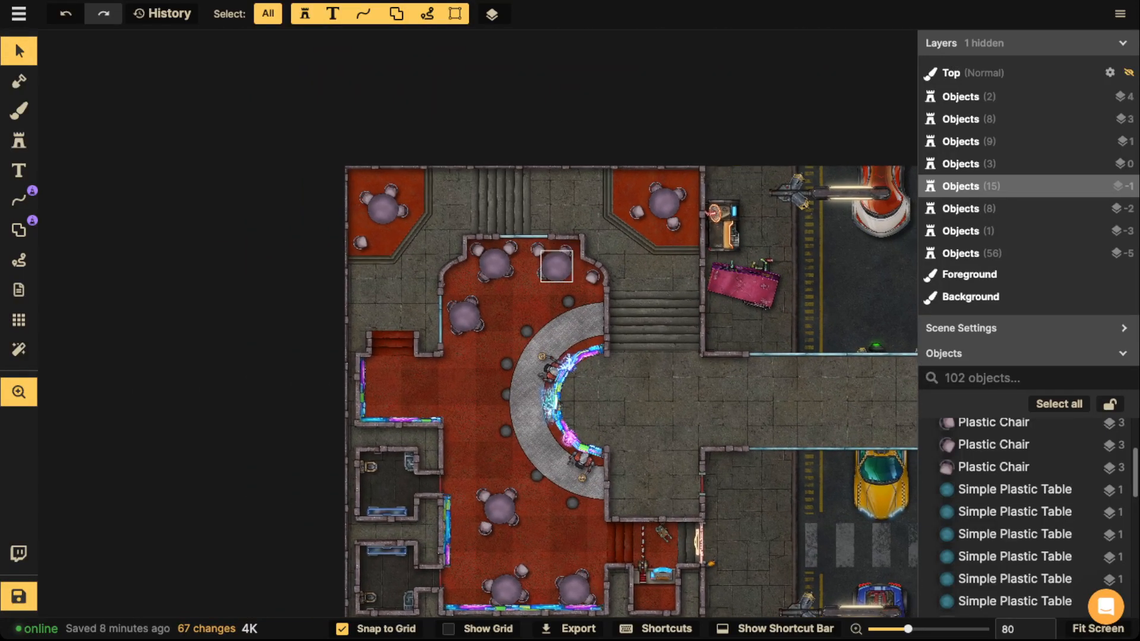
pyautogui.hotkey('ctrl', 's')
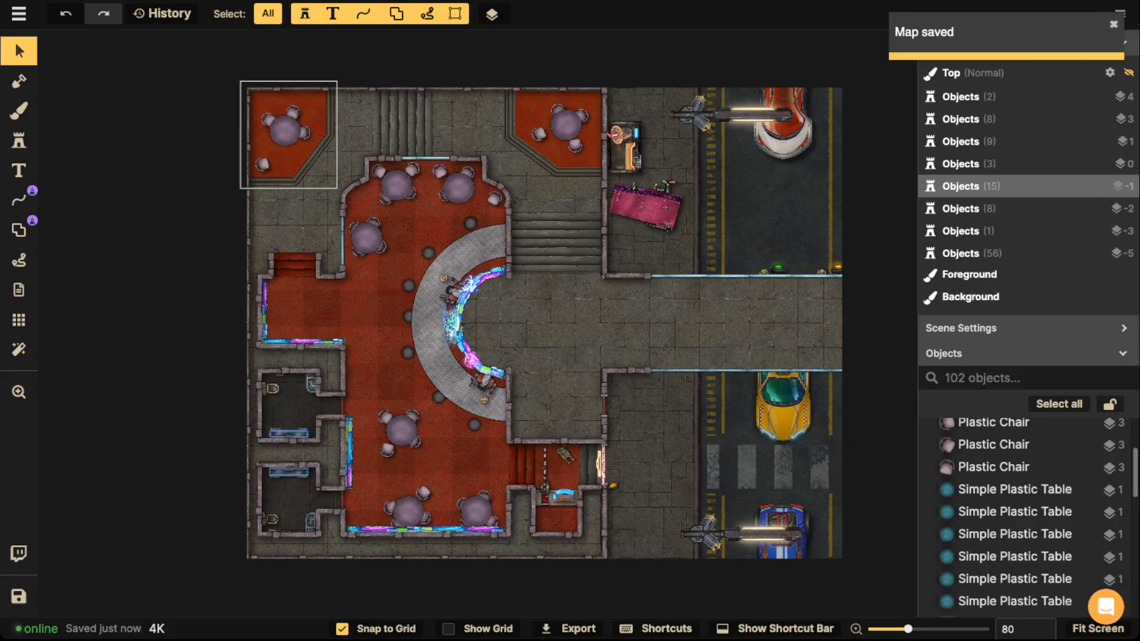
# Copy the glass wall above the bar onto the upper-left platform's right edge, rotated to 90 degrees, with grid snapping turned off.
pyautogui.scroll(3, 333, 120)
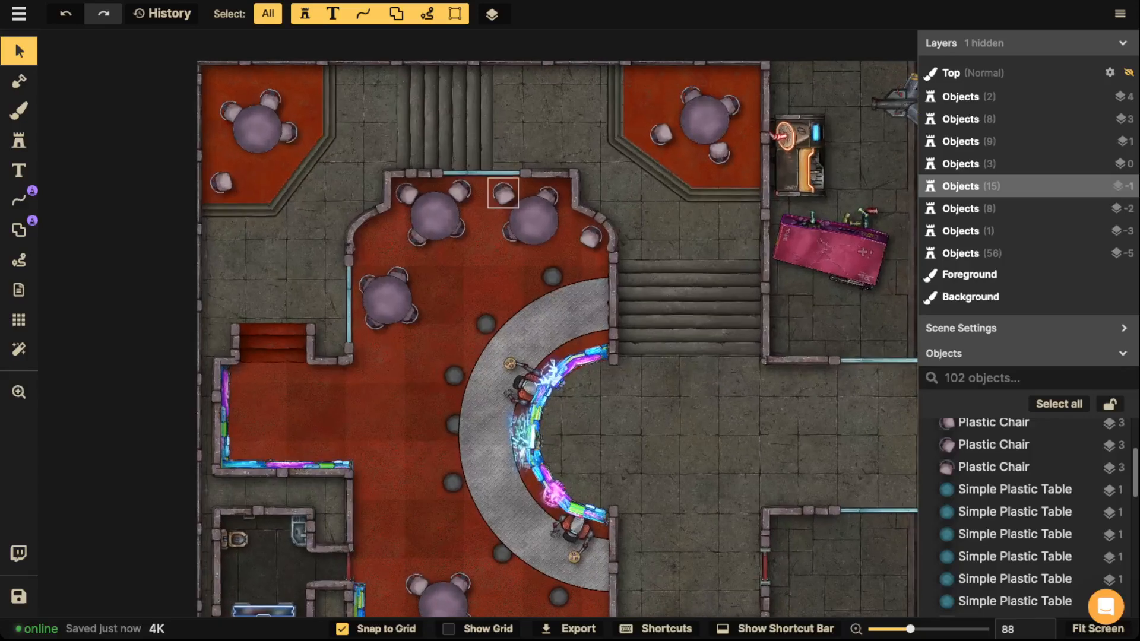
pyautogui.click(503, 173)
pyautogui.scroll(5, 502, 173)
pyautogui.moveTo(502, 173); pyautogui.dragTo(286, 101)
pyautogui.moveTo(286, 102); pyautogui.dragTo(510, 272)
pyautogui.moveTo(474, 268); pyautogui.dragTo(411, 203)
pyautogui.scroll(6, 389, 208)
pyautogui.click(376, 629)
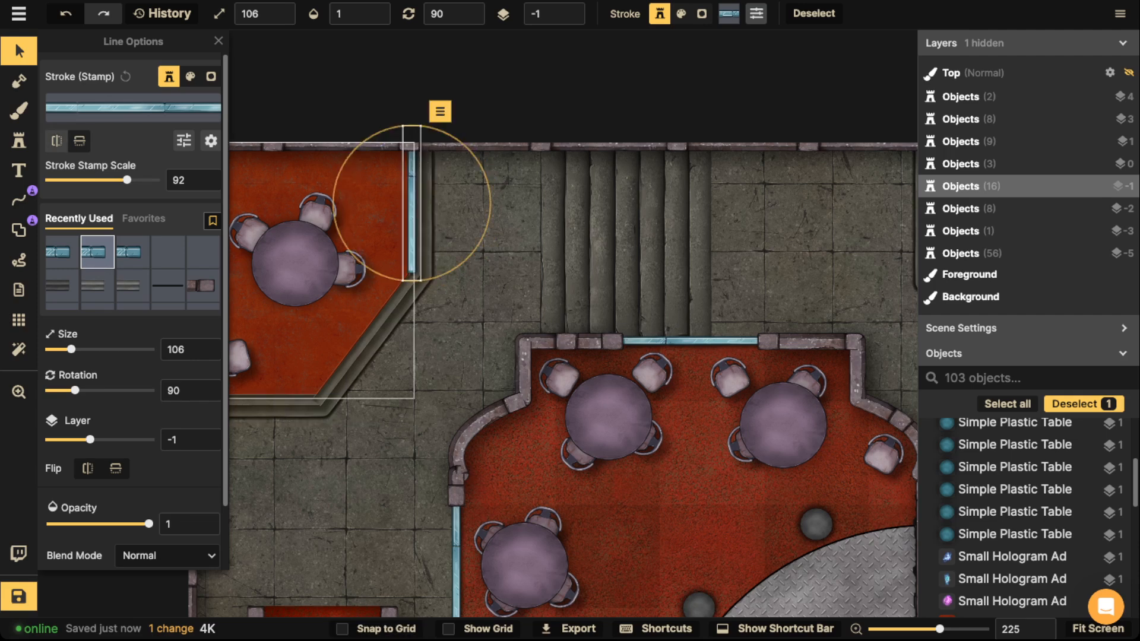
# Duplicate the upper-left platform's glass wall, rotate the copy to 0 degrees and place it along the platform's lower edge.
pyautogui.press('space')
pyautogui.moveTo(356, 332); pyautogui.dragTo(524, 252)
pyautogui.hotkey('ctrl', 'c')
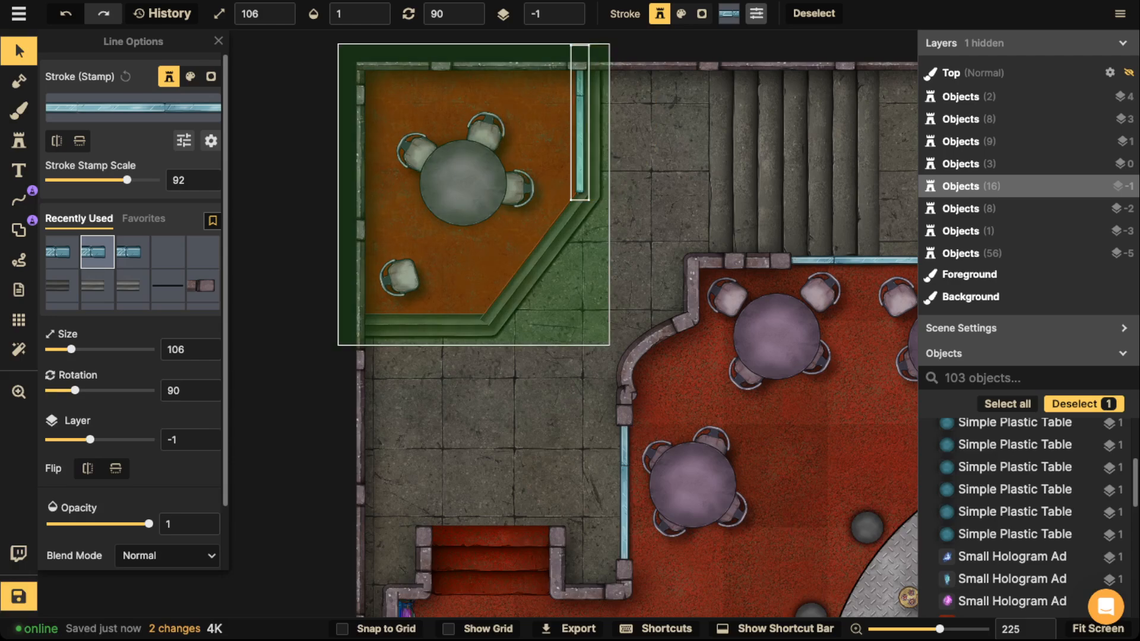
pyautogui.hotkey('ctrl', 'v')
pyautogui.scroll(-7, 432, 329)
pyautogui.scroll(1, 414, 314)
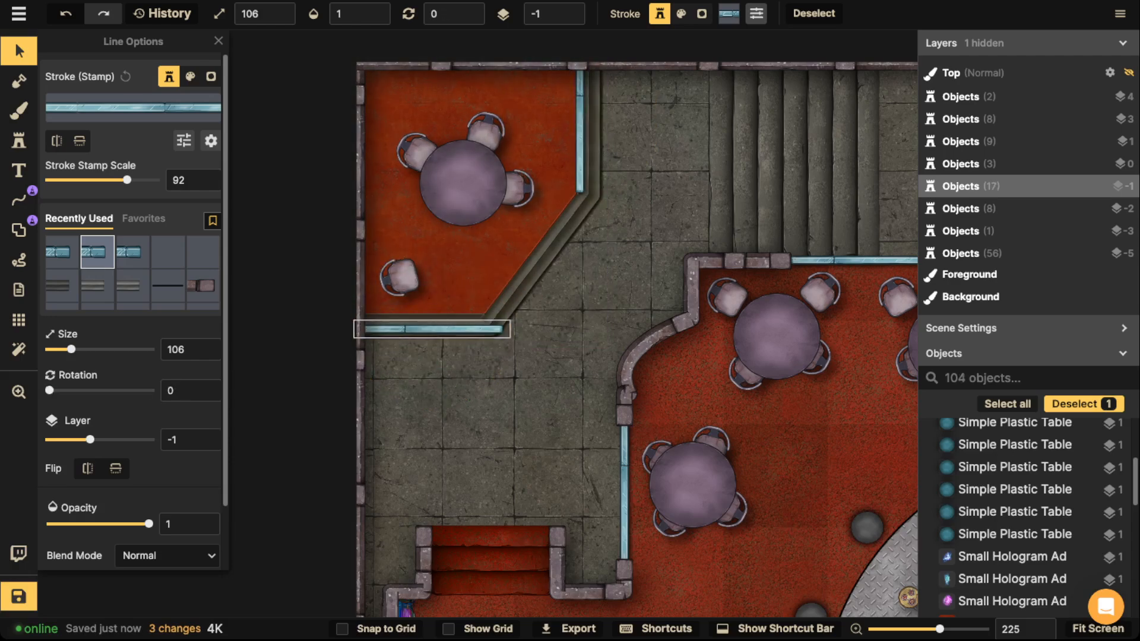
# Copy both glass walls of the upper-left platform to the upper-right platform and rotate them to fit its left and lower edges.
pyautogui.scroll(-2, 466, 270)
pyautogui.moveTo(356, 72); pyautogui.dragTo(590, 318)
pyautogui.hotkey('ctrl', 'c')
pyautogui.moveTo(861, 283); pyautogui.dragTo(248, 345)
pyautogui.hotkey('ctrl', 'v')
pyautogui.scroll(5, 533, 345)
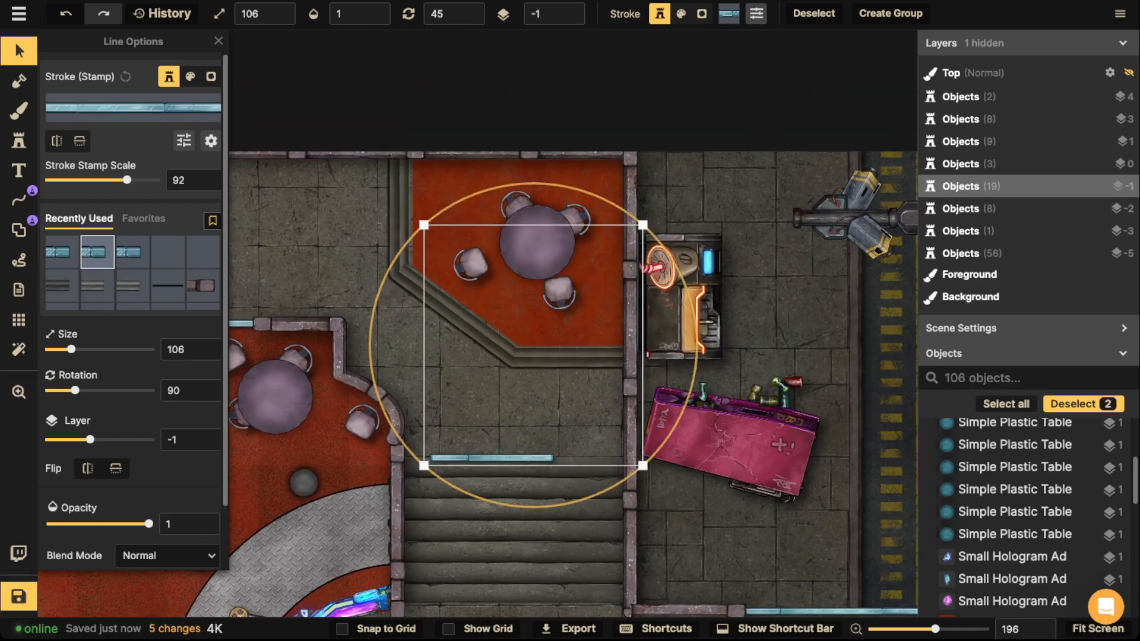
pyautogui.scroll(1, 533, 361)
pyautogui.moveTo(533, 361); pyautogui.dragTo(525, 247)
pyautogui.press('Escape')
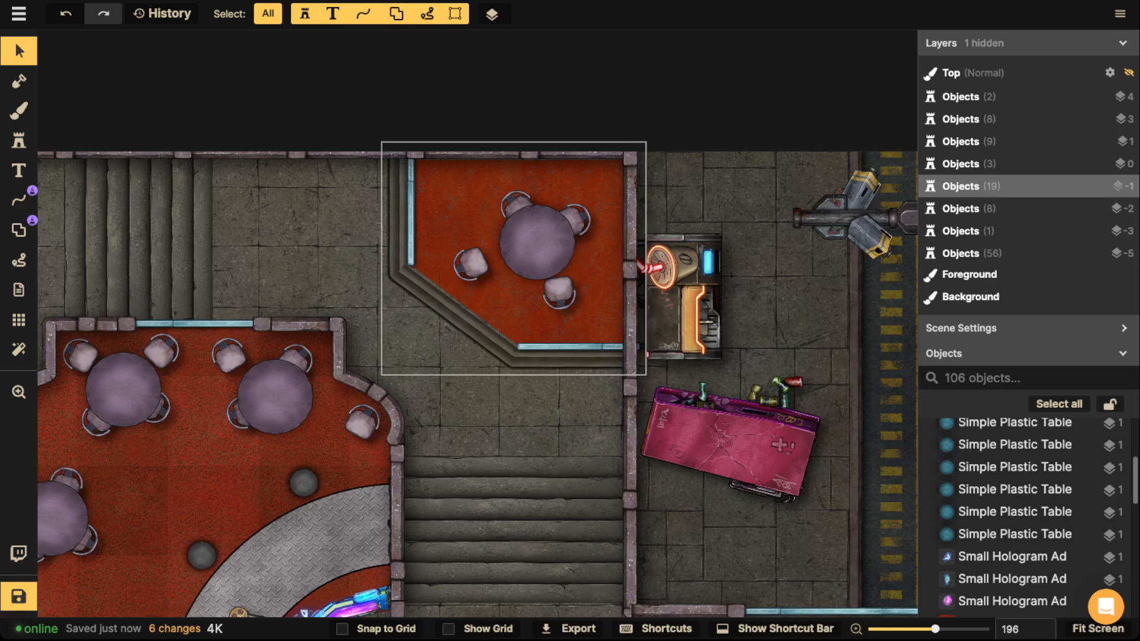
# Replace the glass wall on the upper-right platform's lower edge with a newly drawn one running from the step corner to the wall.
pyautogui.click(570, 346)
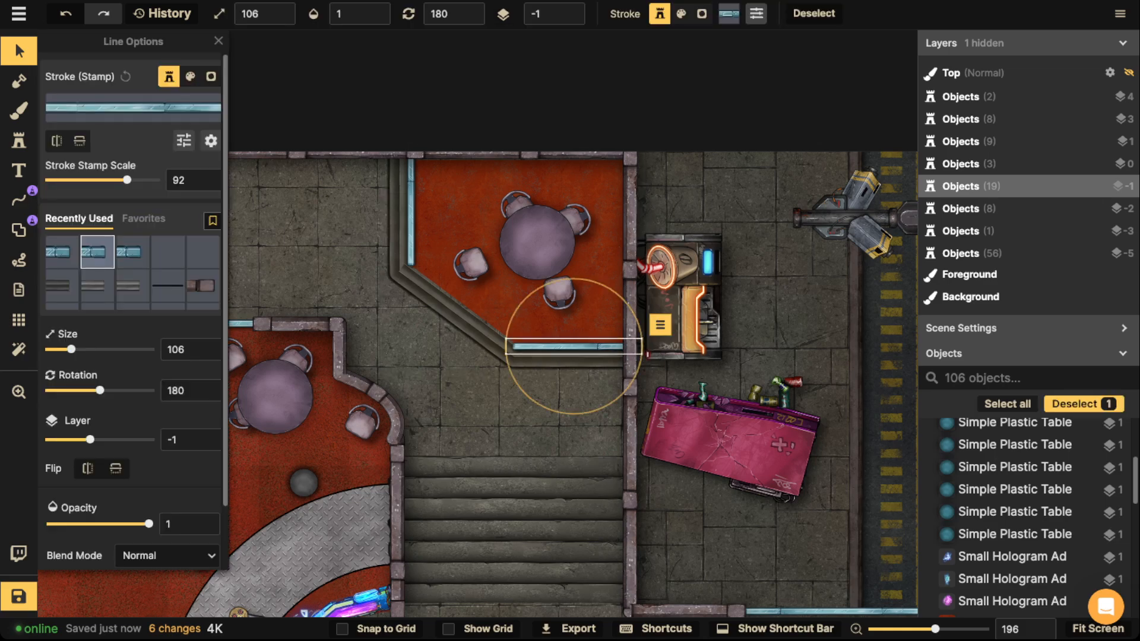
pyautogui.press('Delete')
pyautogui.press('l')
pyautogui.scroll(2, 476, 381)
pyautogui.scroll(2, 523, 341)
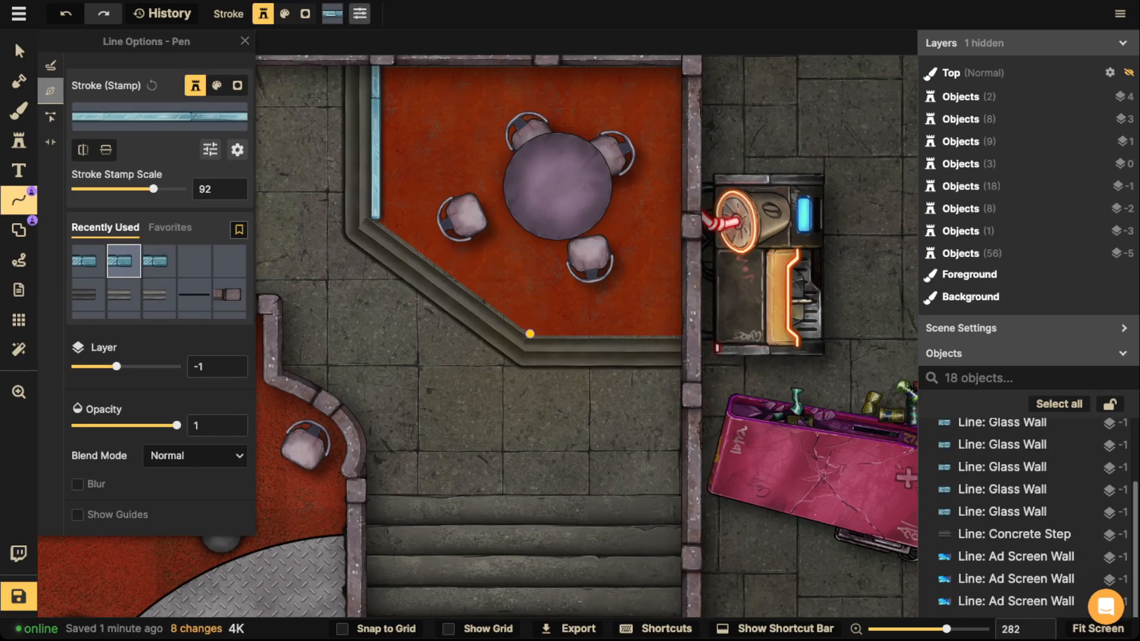
pyautogui.click(530, 334)
pyautogui.click(682, 333)
pyautogui.press('Return')
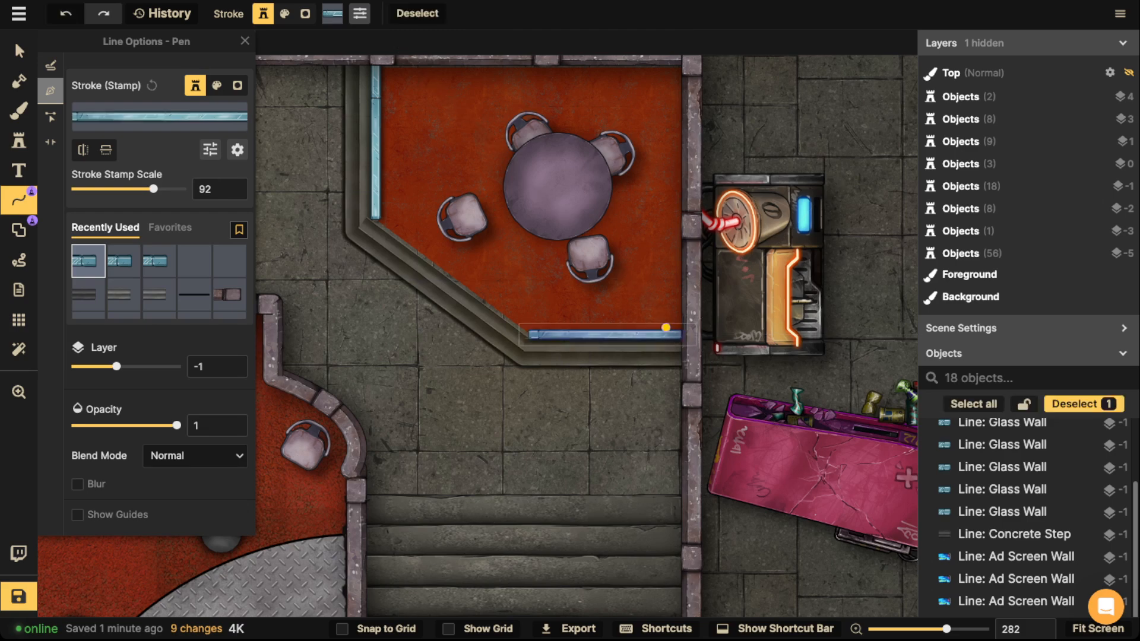
# Shift the upper-right platform's red floor slightly.
pyautogui.click(19, 51)
pyautogui.click(440, 292)
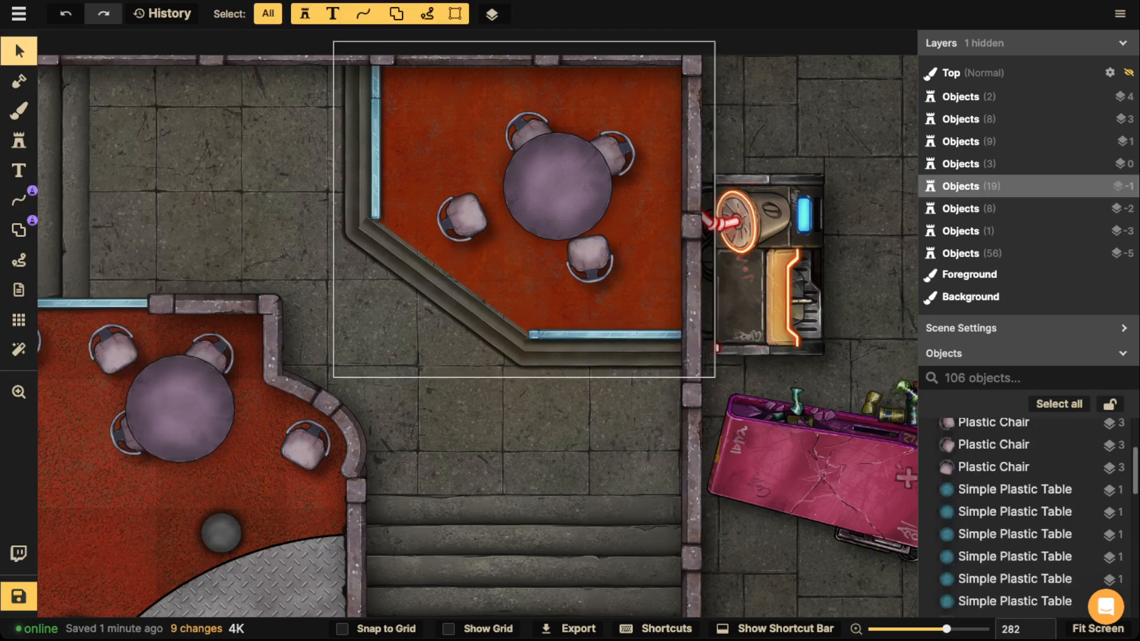
pyautogui.click(440, 292)
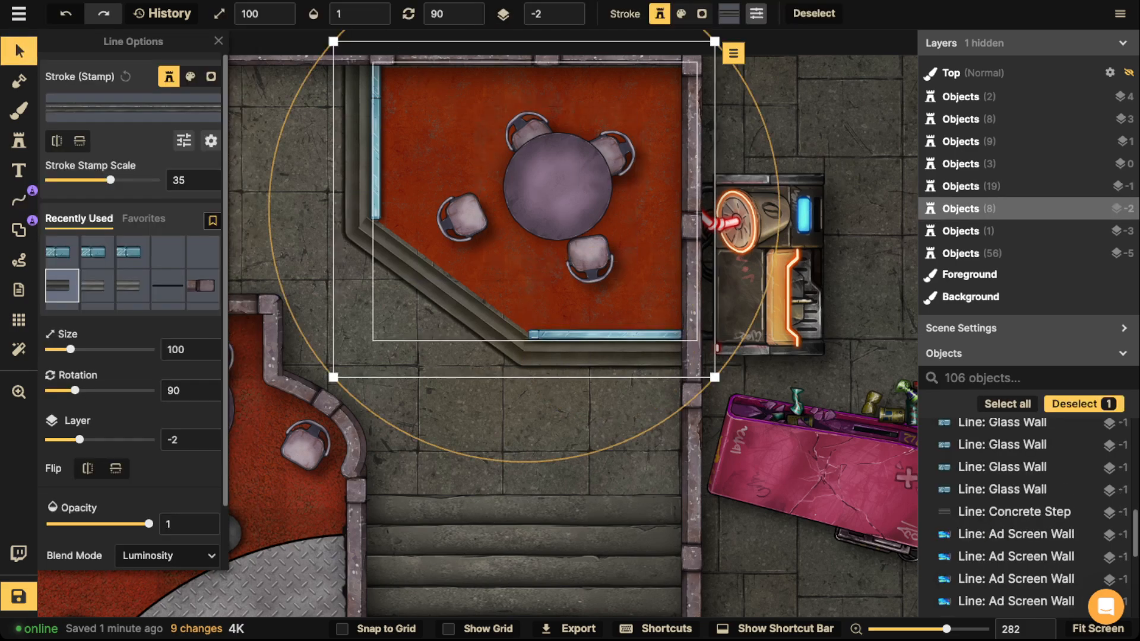
pyautogui.moveTo(650, 128); pyautogui.dragTo(647, 130)
pyautogui.click(255, 133)
# Duplicate the bar's curved ad screen wall, change the copy to a glass wall and fit it along the inner curve at size 102.
pyautogui.scroll(-5, 241, 133)
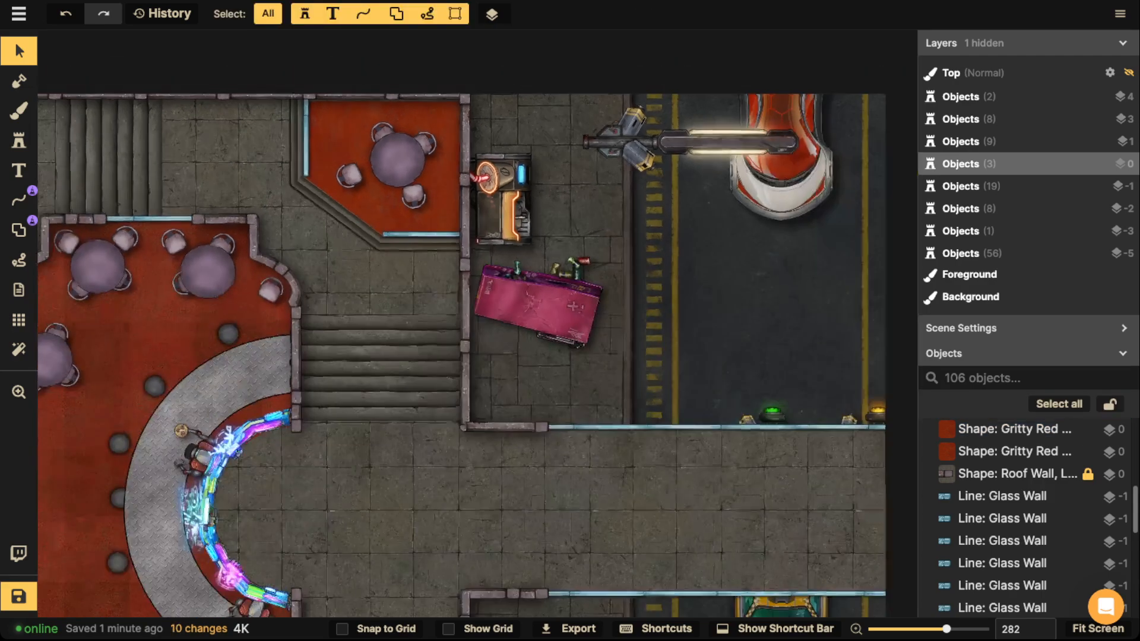
pyautogui.scroll(-5, 461, 323)
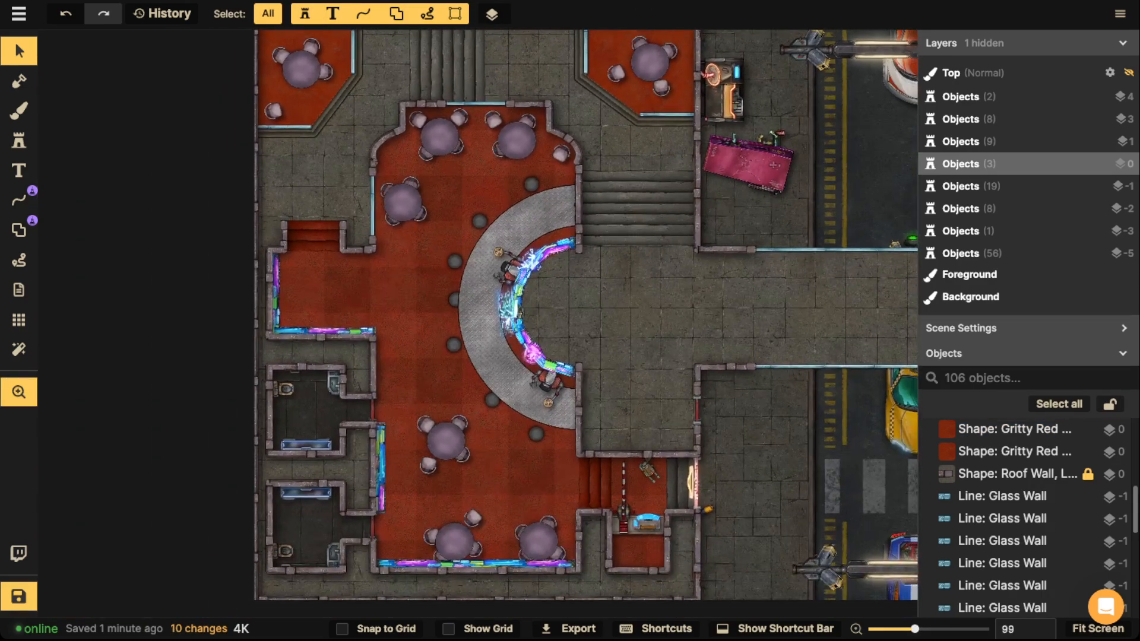
pyautogui.moveTo(461, 324); pyautogui.dragTo(295, 351)
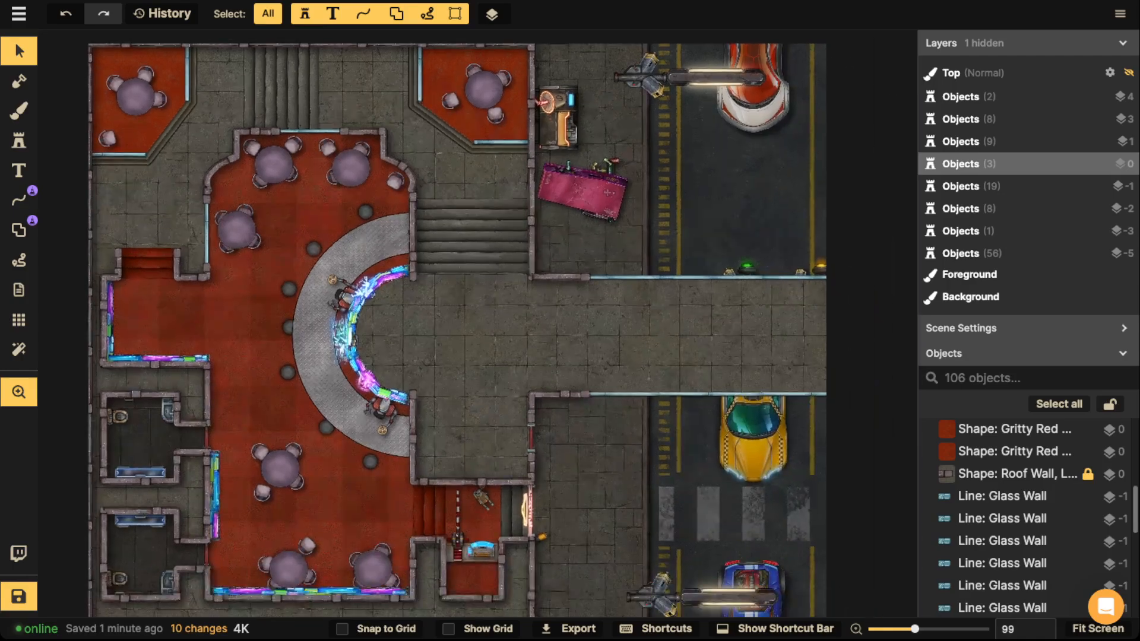
pyautogui.scroll(5, 368, 333)
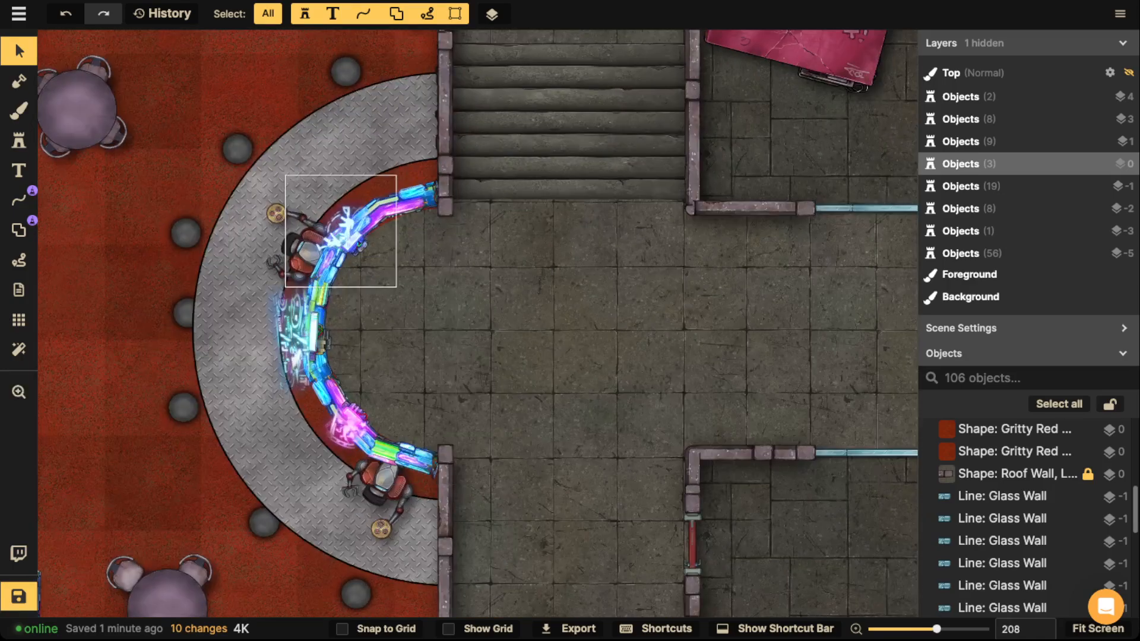
pyautogui.click(319, 333)
pyautogui.hotkey('ctrl', 'c')
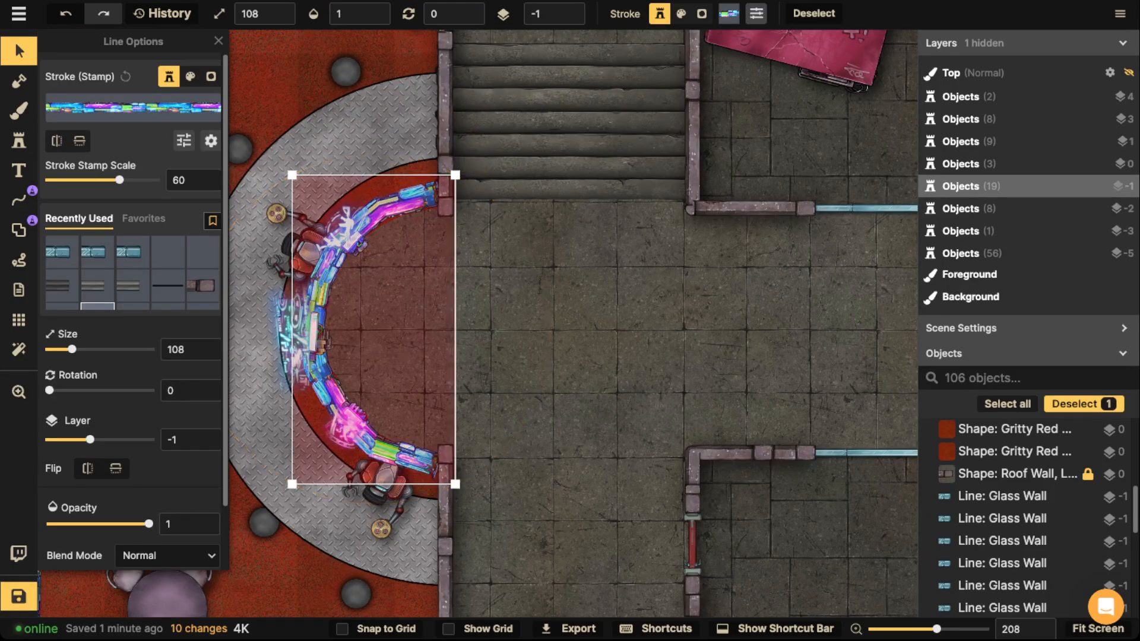
pyautogui.hotkey('ctrl', 'v')
pyautogui.click(61, 252)
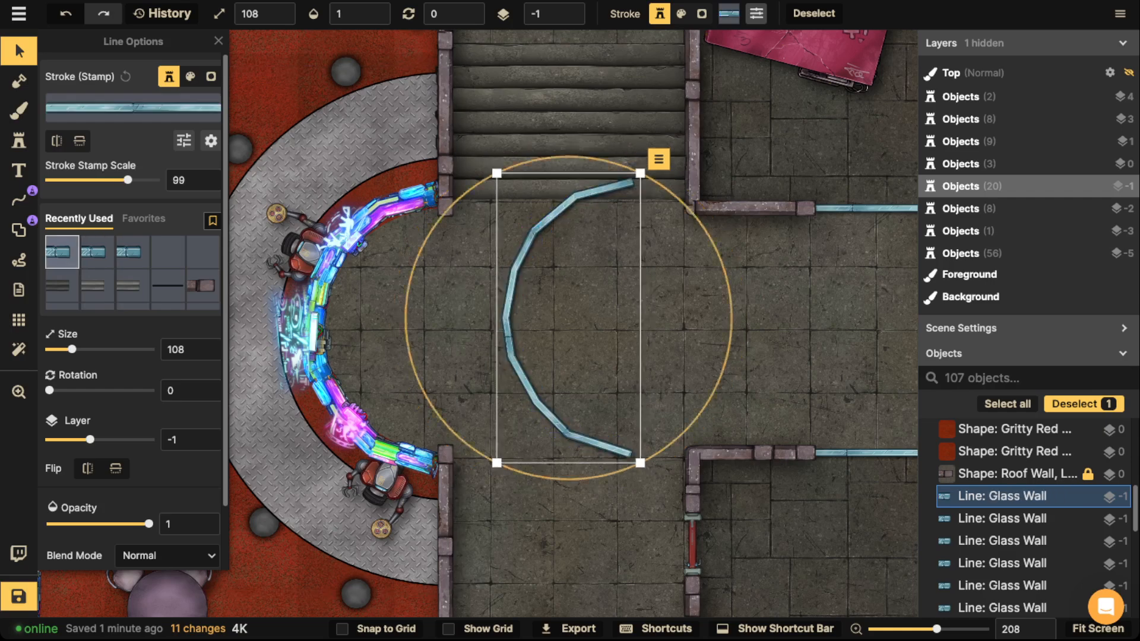
pyautogui.moveTo(506, 320); pyautogui.dragTo(345, 340)
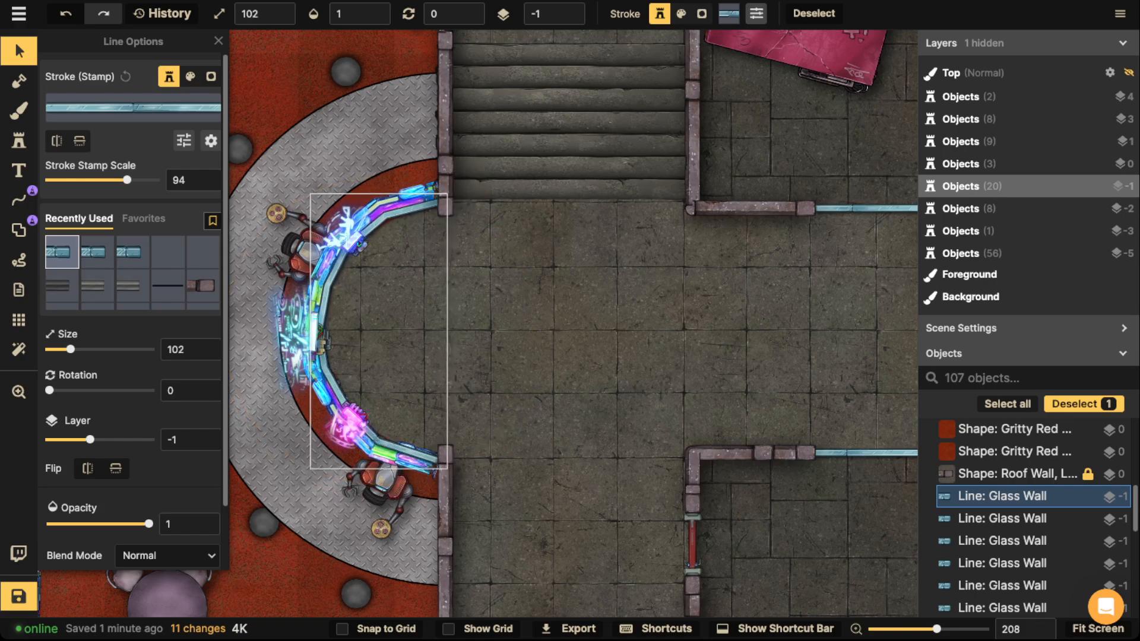
pyautogui.scroll(-6, 570, 321)
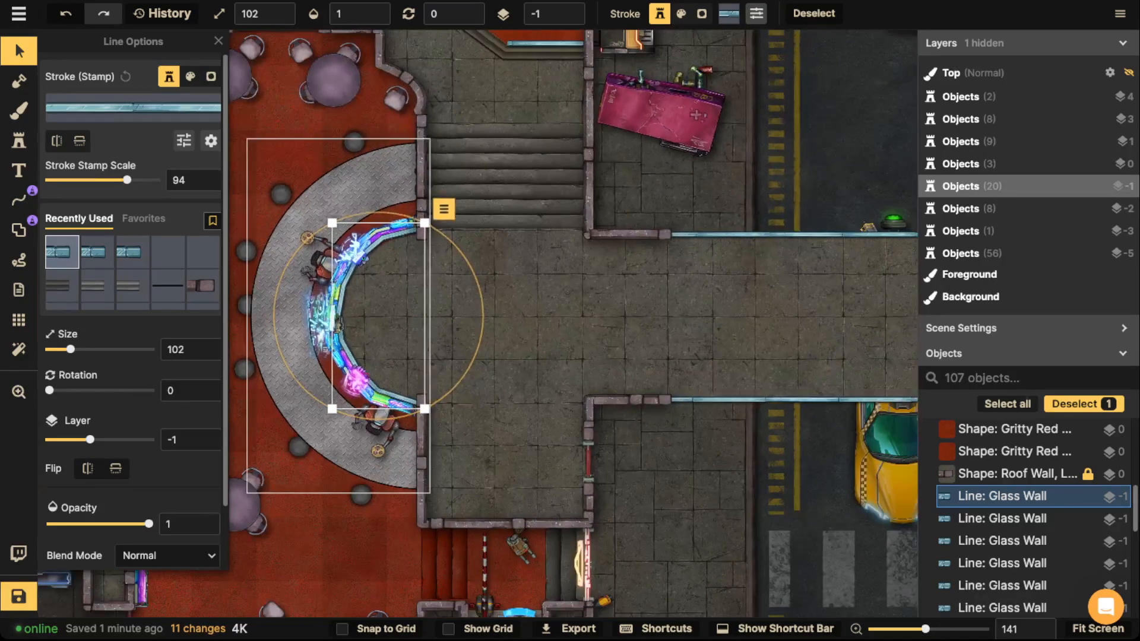
pyautogui.press('Escape')
pyautogui.scroll(-3, 422, 237)
pyautogui.moveTo(422, 238); pyautogui.dragTo(392, 314)
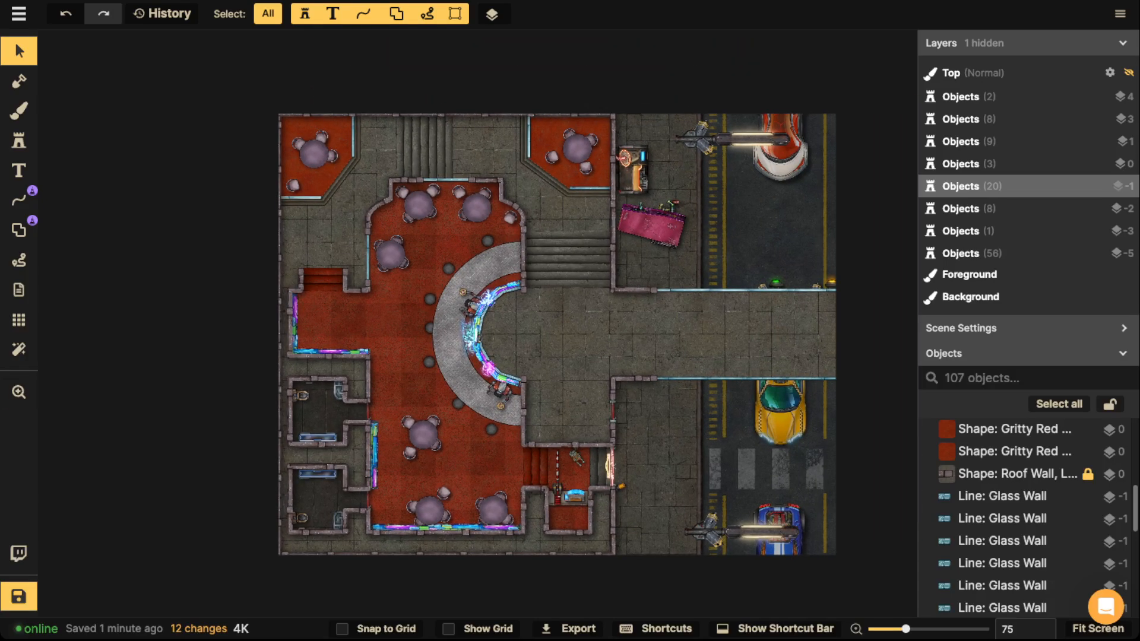
pyautogui.scroll(1, 334, 237)
pyautogui.moveTo(499, 296); pyautogui.dragTo(454, 289)
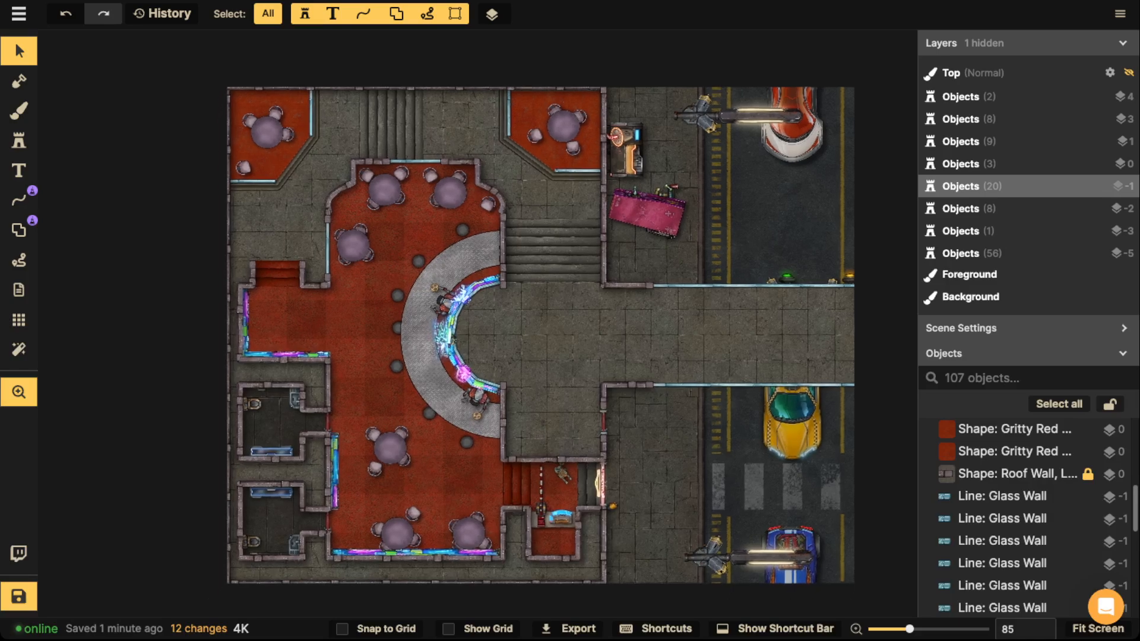
pyautogui.moveTo(451, 332); pyautogui.dragTo(463, 310)
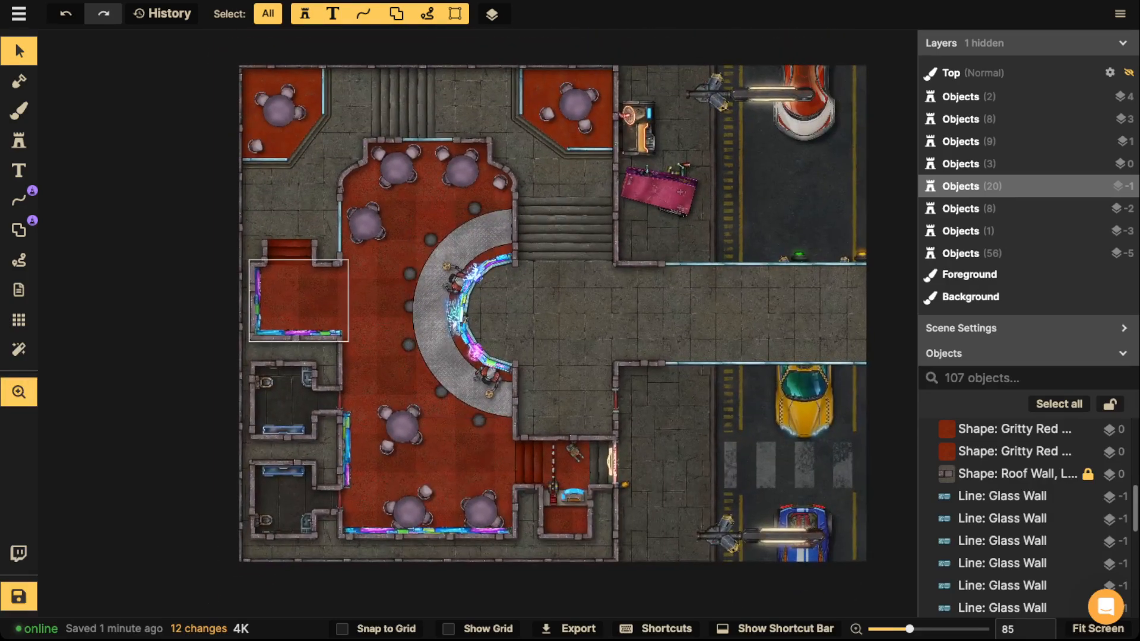
pyautogui.scroll(1, 356, 332)
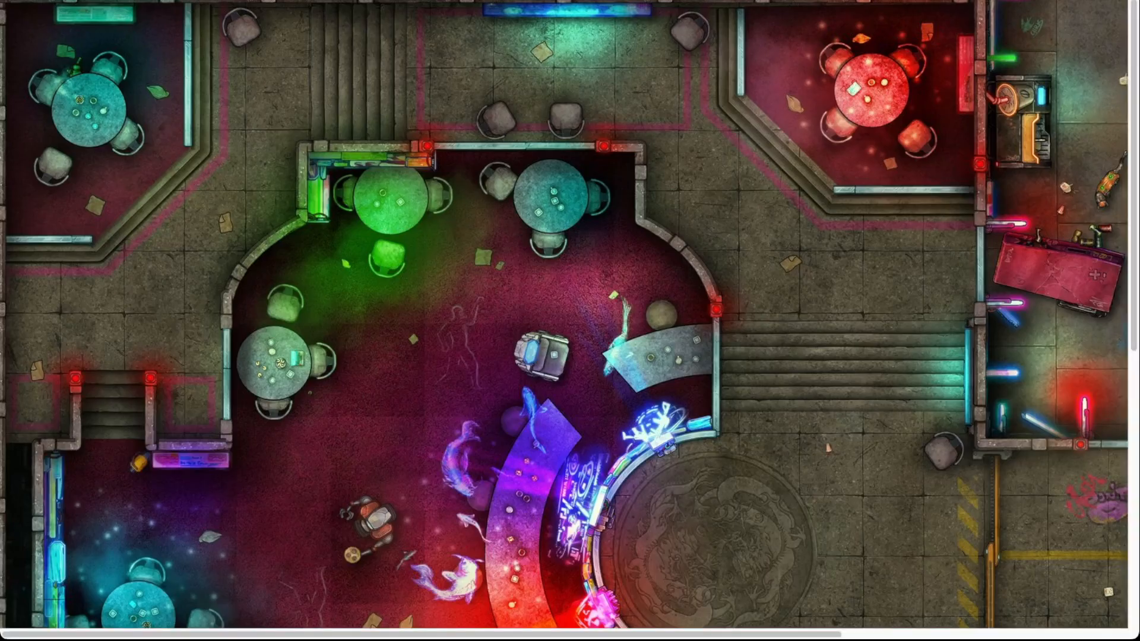
# Copy the table and four chairs beside the bar's left glass wall into the lower-left corner of the left alcove.
pyautogui.scroll(-8, 570, 321)
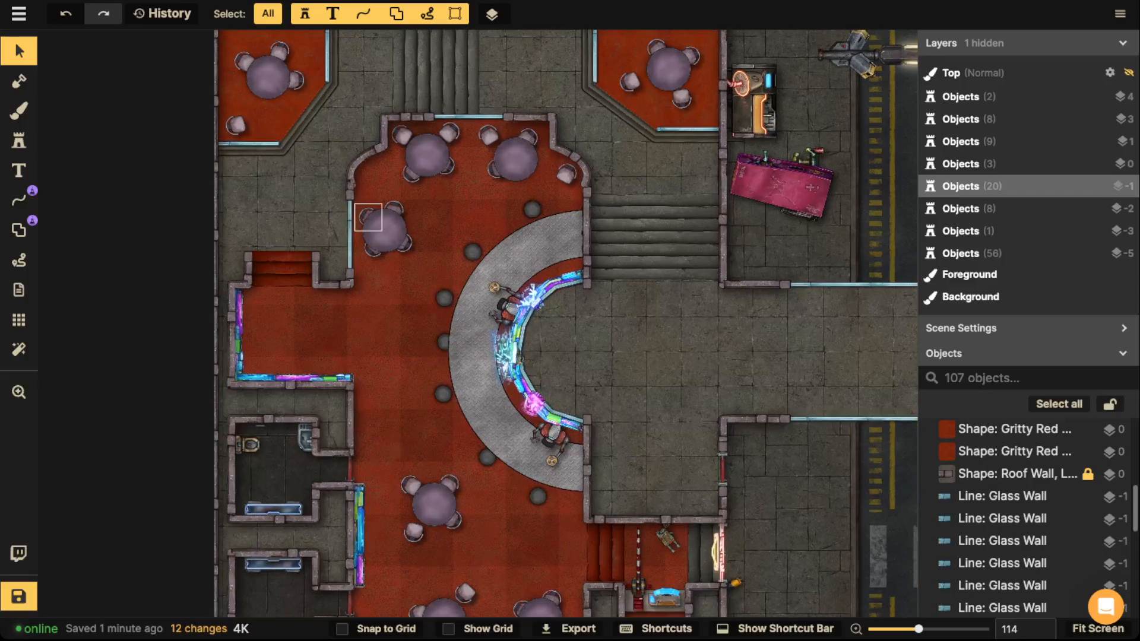
pyautogui.click(368, 217)
pyautogui.keyDown('shift'); pyautogui.click(402, 242); pyautogui.keyUp('shift')
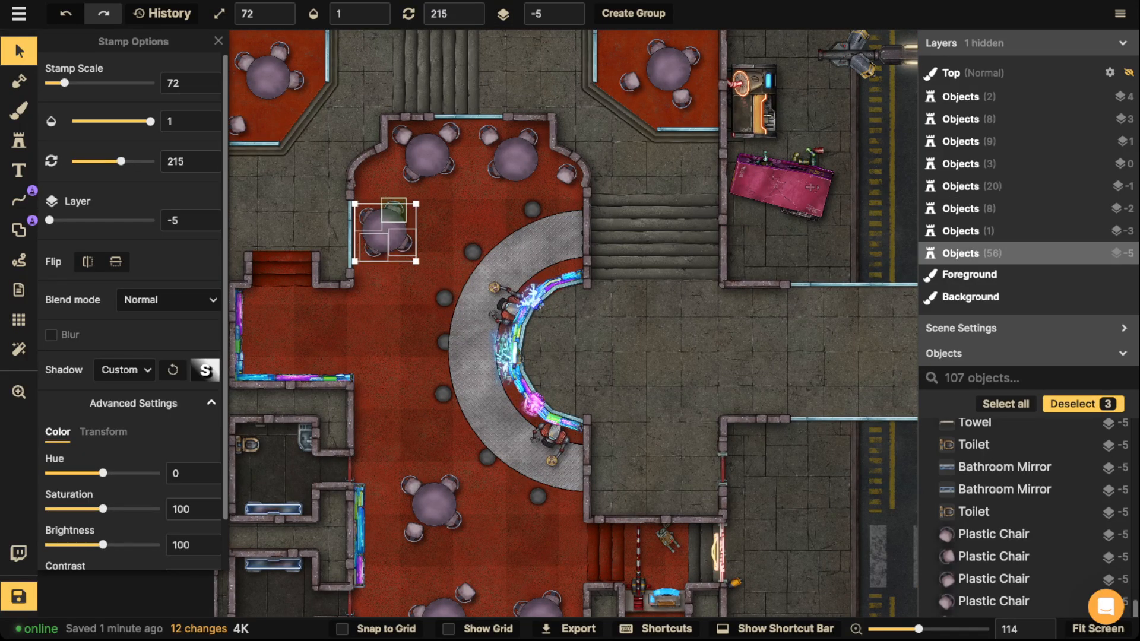
pyautogui.keyDown('shift'); pyautogui.click(393, 210); pyautogui.keyUp('shift')
pyautogui.hotkey('ctrl', 'c')
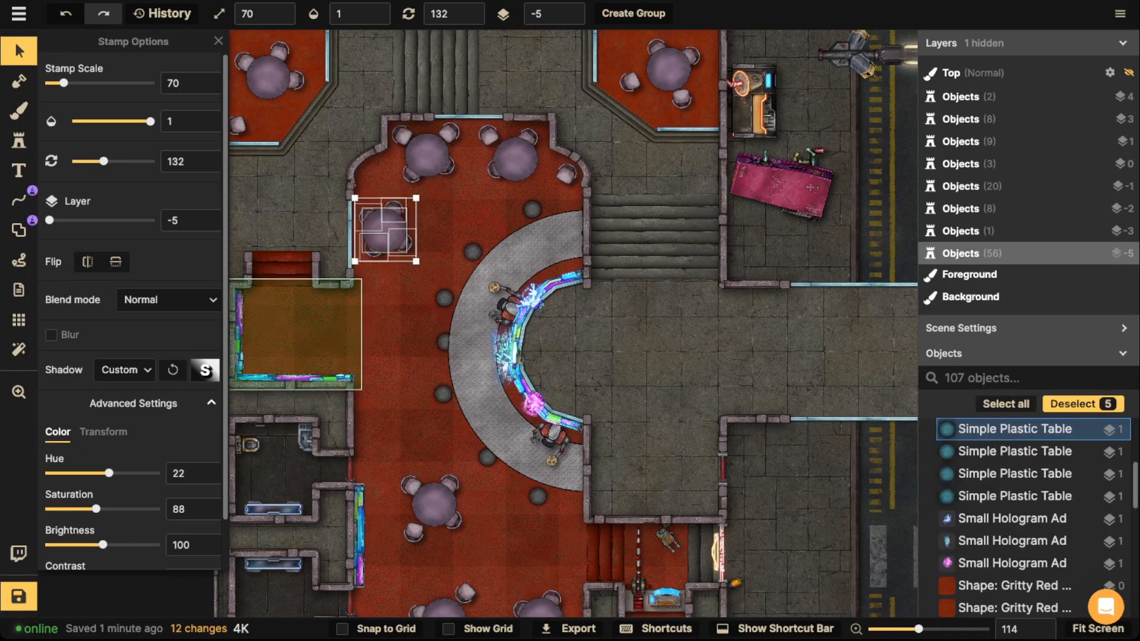
pyautogui.hotkey('ctrl', 'v')
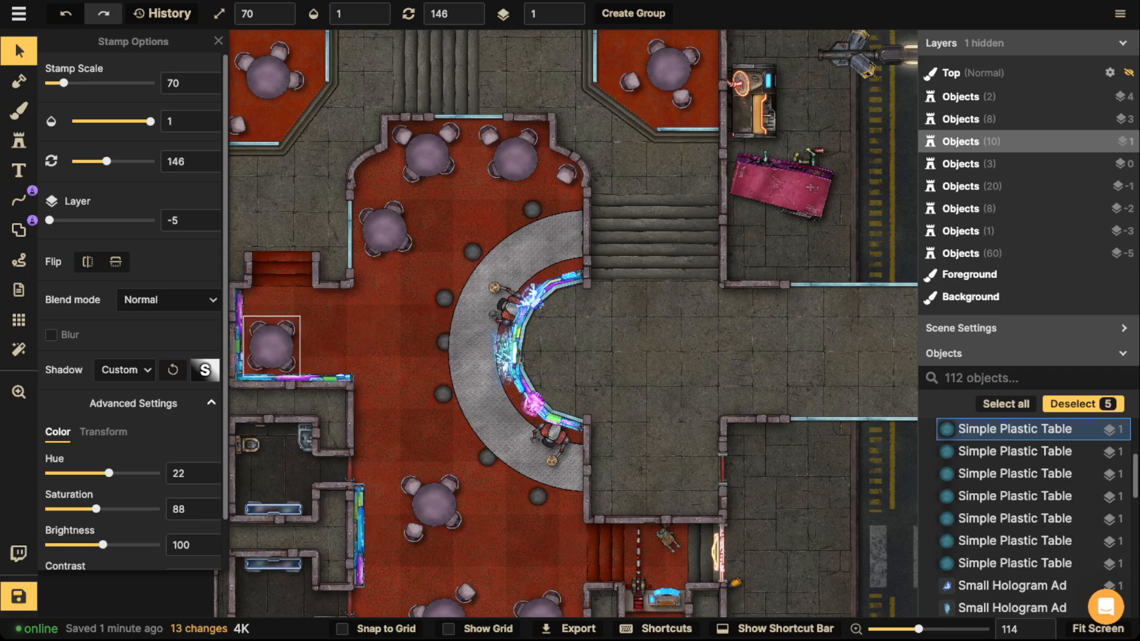
pyautogui.click(337, 344)
# Examine the map's platforms, street passage, entrance and curved bar counter up close.
pyautogui.moveTo(337, 345); pyautogui.dragTo(434, 353)
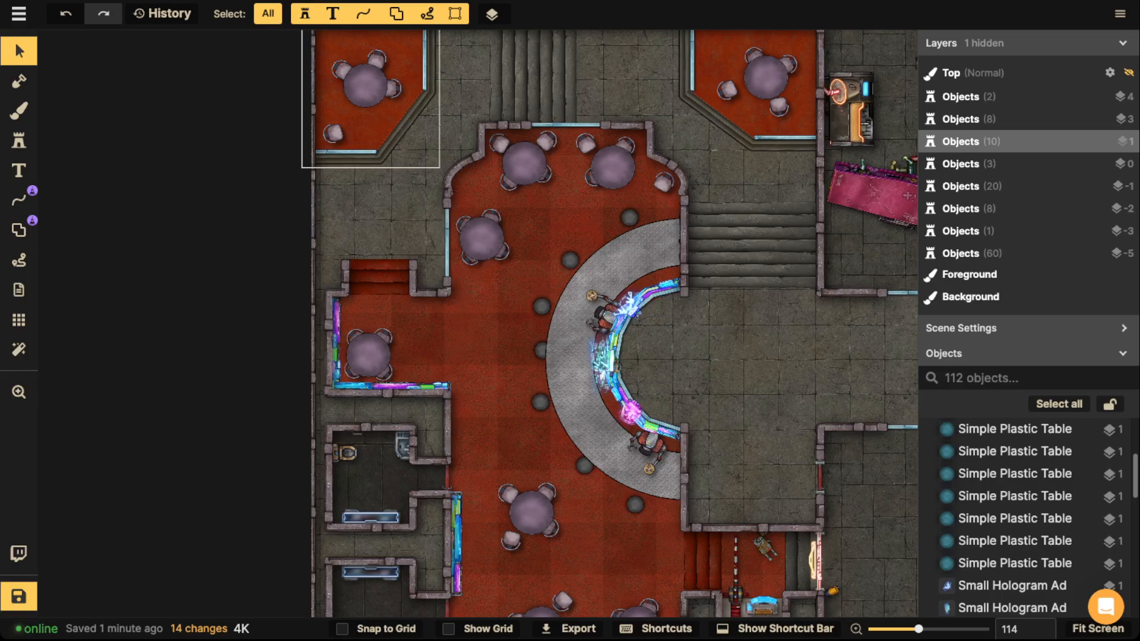
pyautogui.moveTo(528, 66); pyautogui.dragTo(158, 101)
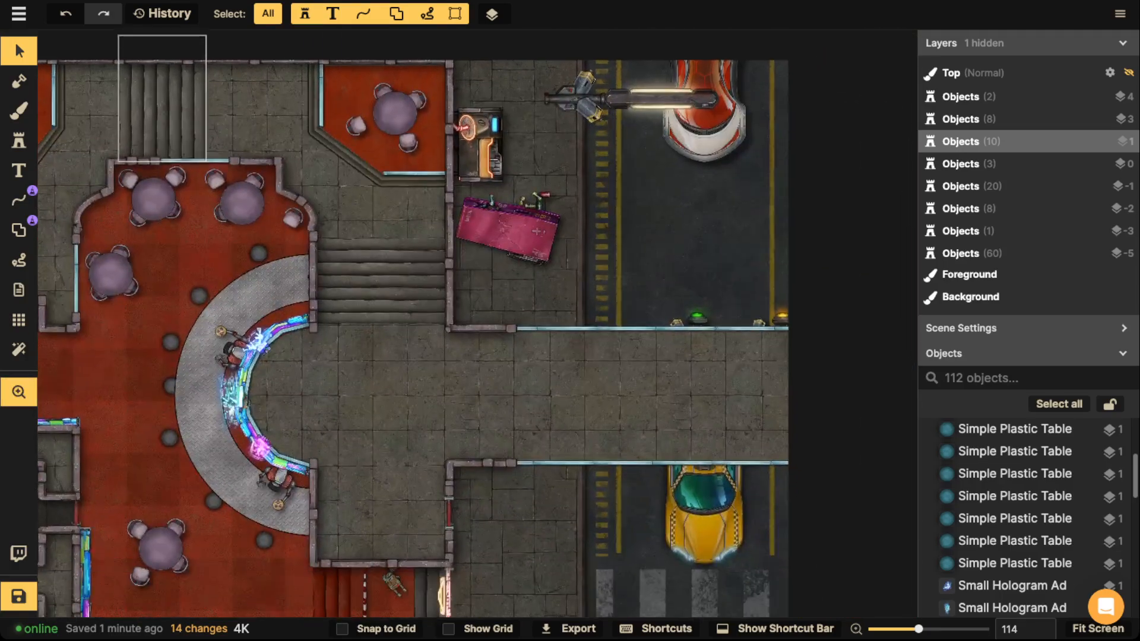
pyautogui.scroll(-4, 344, 380)
pyautogui.moveTo(356, 380); pyautogui.dragTo(480, 281)
pyautogui.scroll(6, 588, 451)
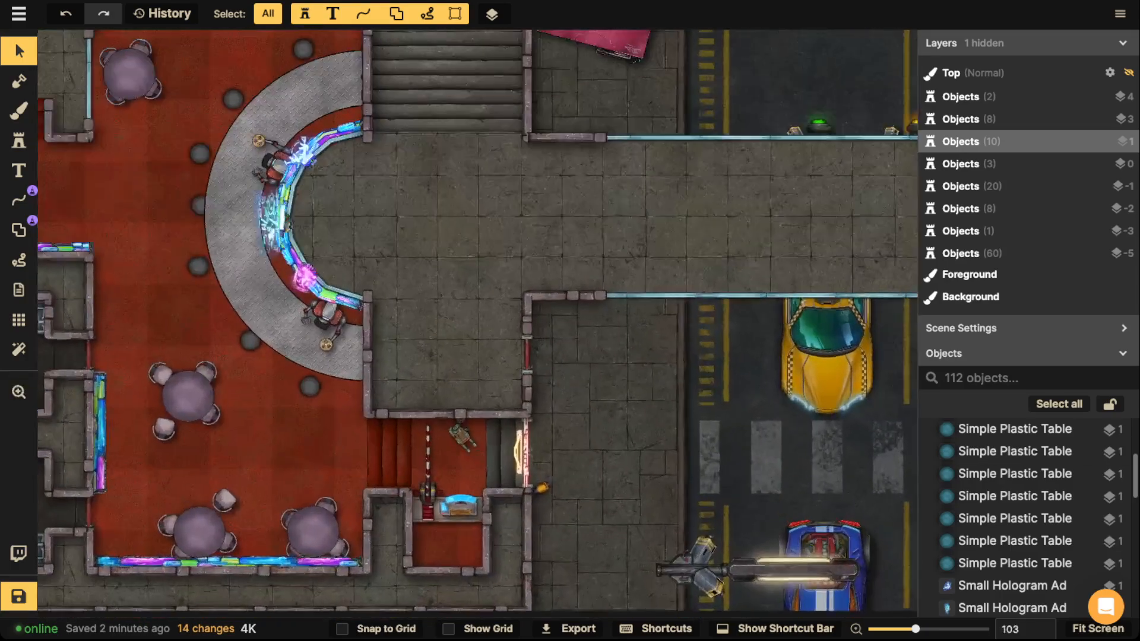
pyautogui.scroll(5, 659, 442)
pyautogui.moveTo(754, 454); pyautogui.dragTo(822, 440)
pyautogui.scroll(5, 822, 439)
pyautogui.moveTo(433, 446); pyautogui.dragTo(756, 441)
pyautogui.moveTo(534, 441); pyautogui.dragTo(805, 493)
pyautogui.moveTo(376, 351); pyautogui.dragTo(499, 143)
pyautogui.moveTo(667, 75); pyautogui.dragTo(495, 545)
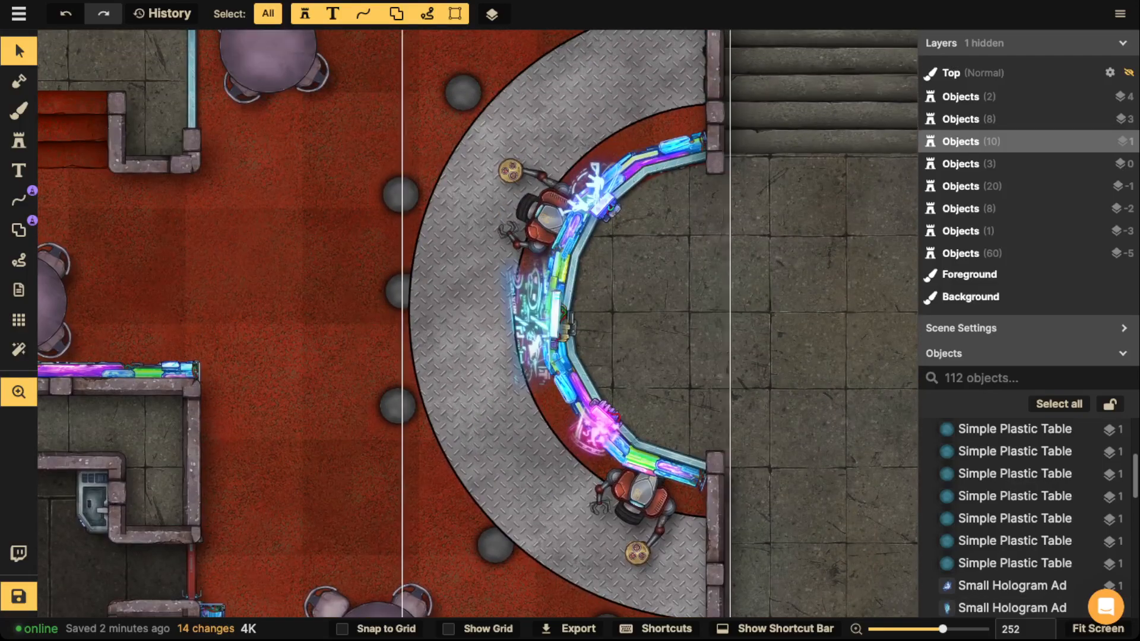
# Examine the map's seating areas, corner platforms, curved bar counter and street passage up close.
pyautogui.moveTo(172, 184); pyautogui.dragTo(280, 511)
pyautogui.moveTo(393, 346); pyautogui.dragTo(297, 463)
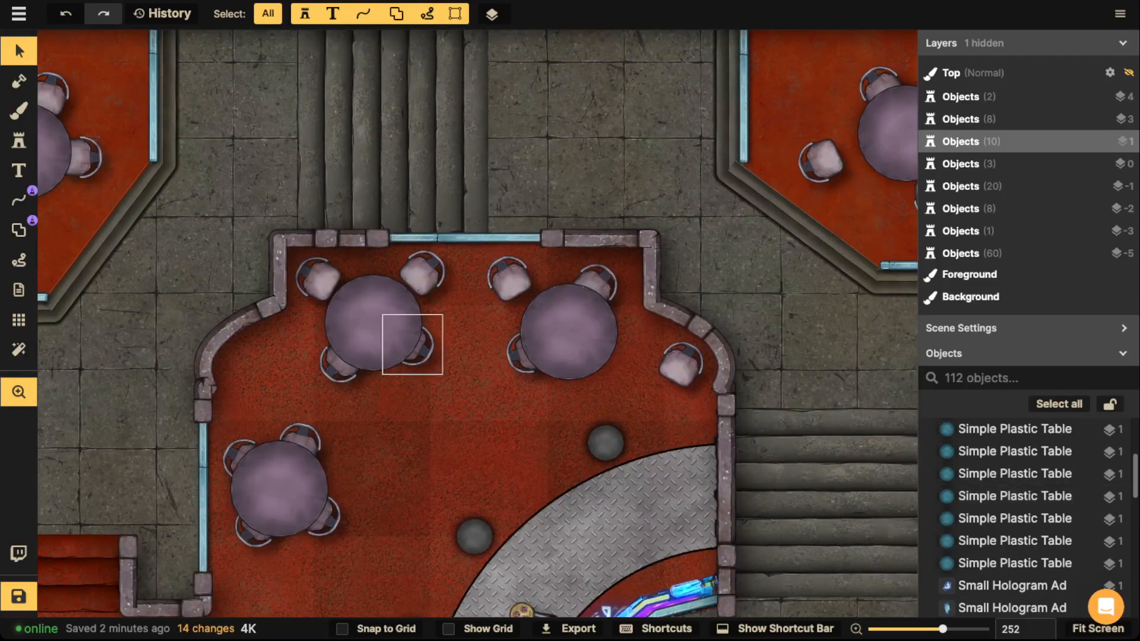
pyautogui.moveTo(412, 345); pyautogui.dragTo(605, 142)
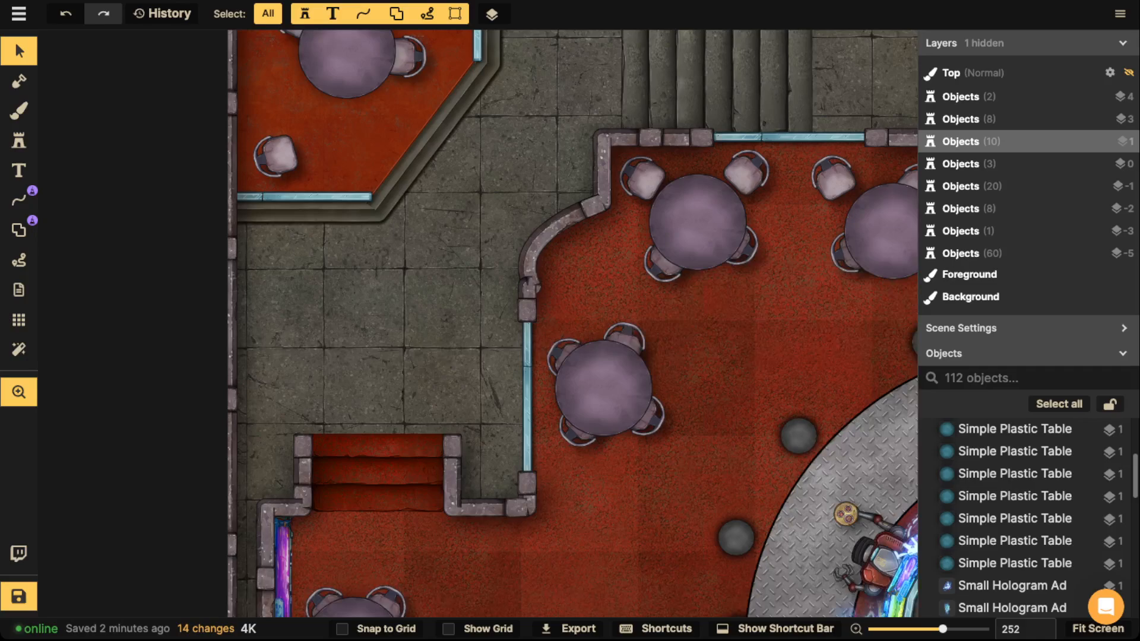
pyautogui.moveTo(412, 178); pyautogui.dragTo(393, 346)
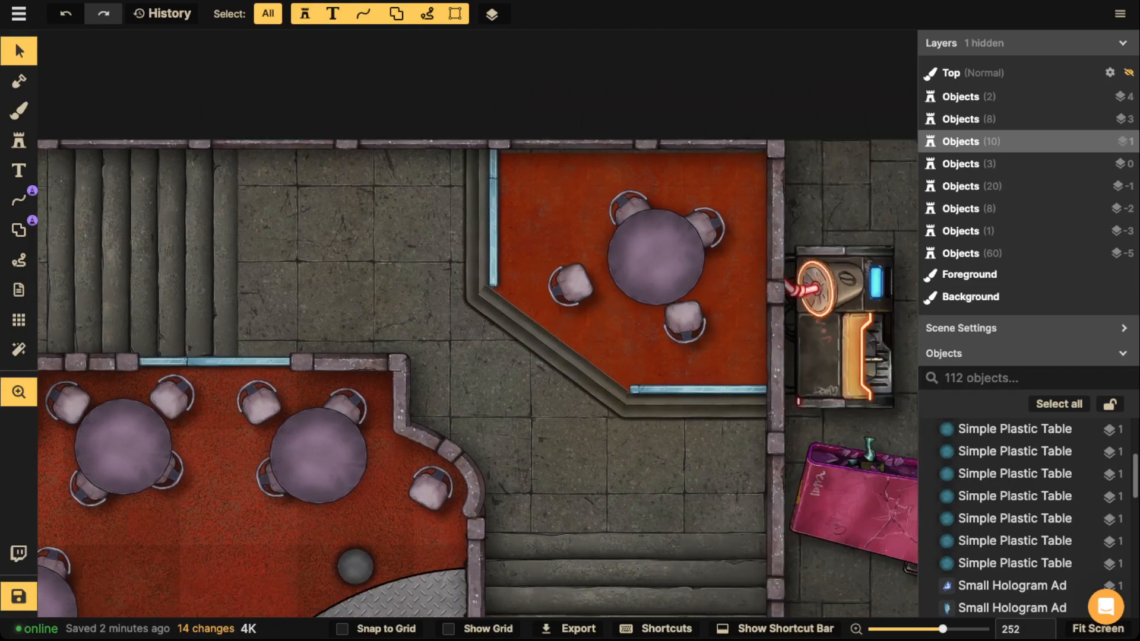
pyautogui.moveTo(623, 552); pyautogui.dragTo(365, 204)
pyautogui.moveTo(415, 415); pyautogui.dragTo(361, 177)
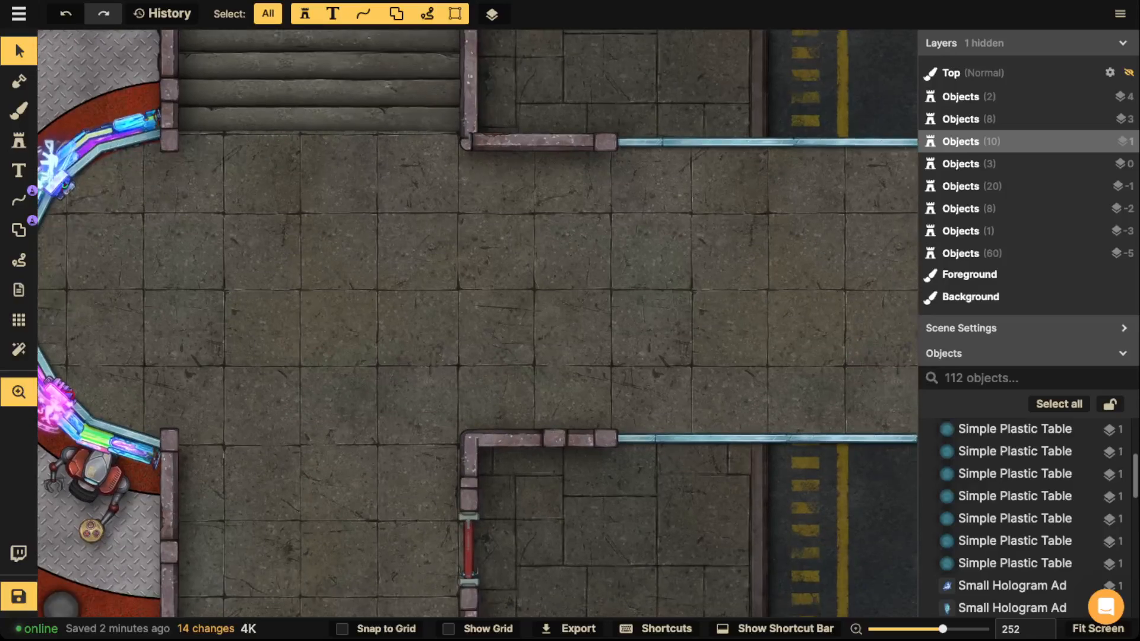
pyautogui.moveTo(143, 269); pyautogui.dragTo(332, 255)
pyautogui.scroll(-3, 430, 223)
pyautogui.moveTo(431, 223); pyautogui.dragTo(457, 300)
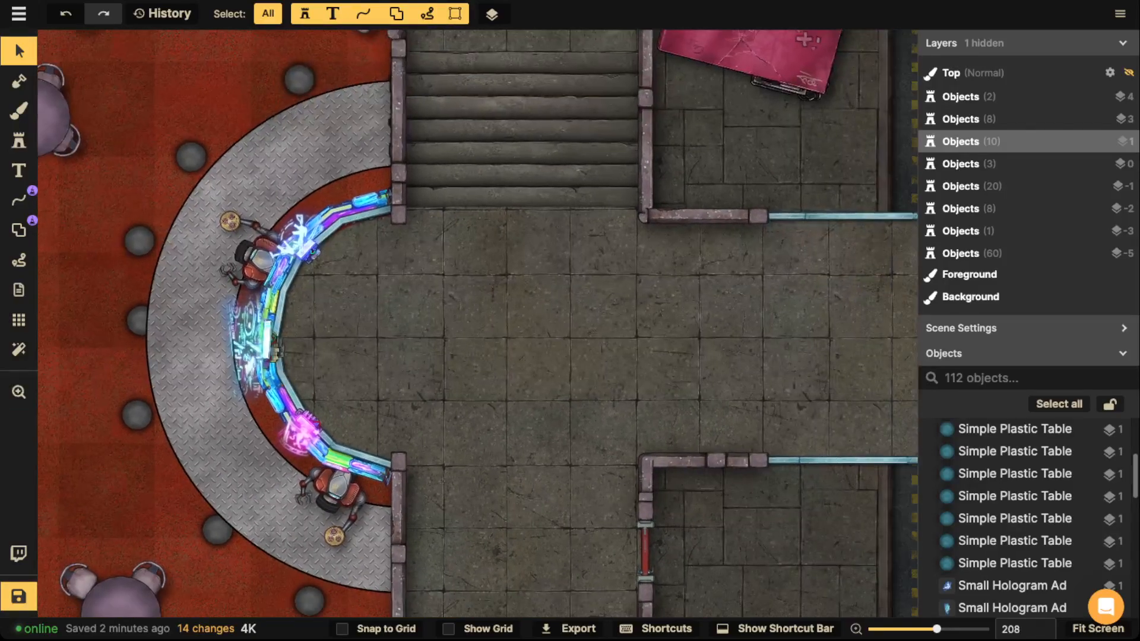
pyautogui.scroll(3, 457, 300)
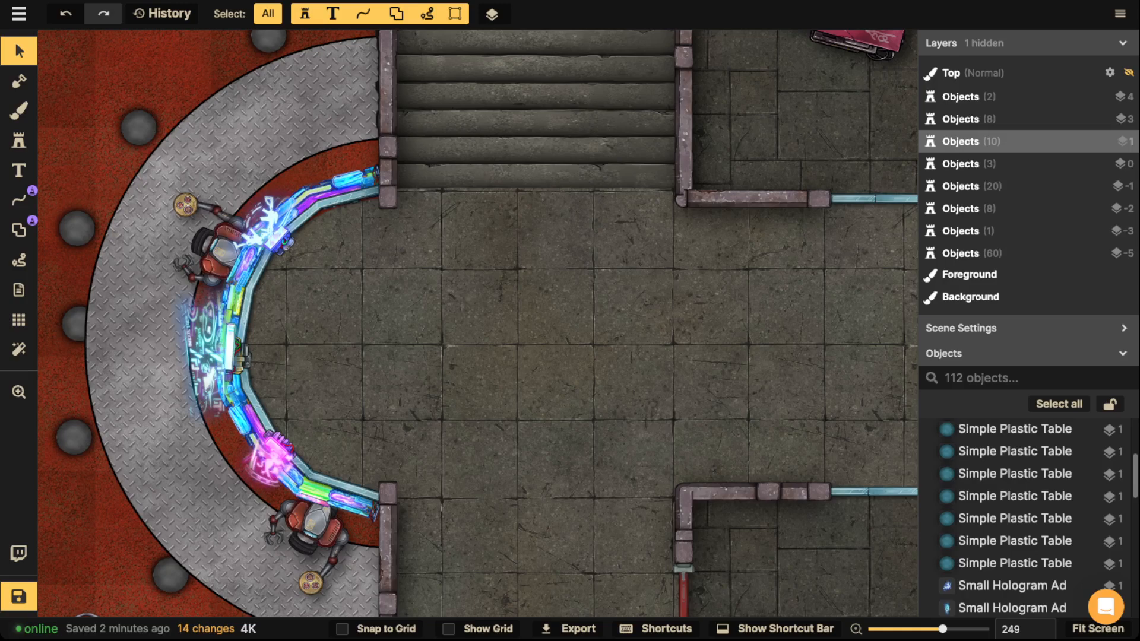
pyautogui.scroll(-3, 526, 319)
pyautogui.moveTo(564, 321); pyautogui.dragTo(394, 241)
pyautogui.scroll(-3, 421, 320)
# Search the stamp catalog for "door", expand all assets and pick the closed orange Wide Sliding Door from the Corporate pack.
pyautogui.click(19, 142)
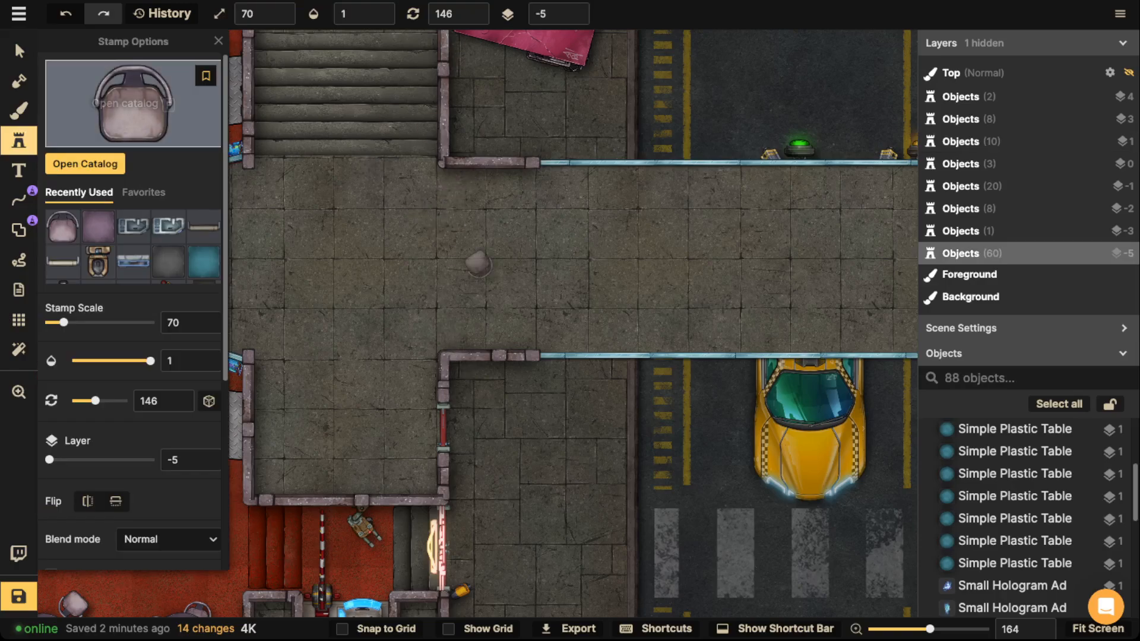
pyautogui.press('f')
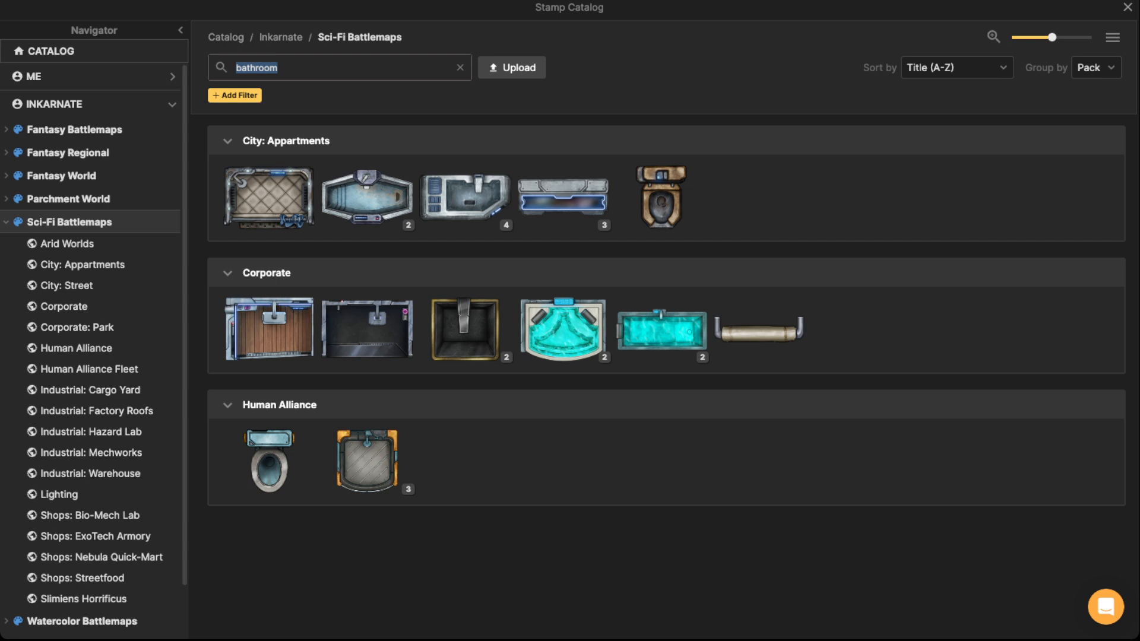
pyautogui.write('door')
pyautogui.press('Return')
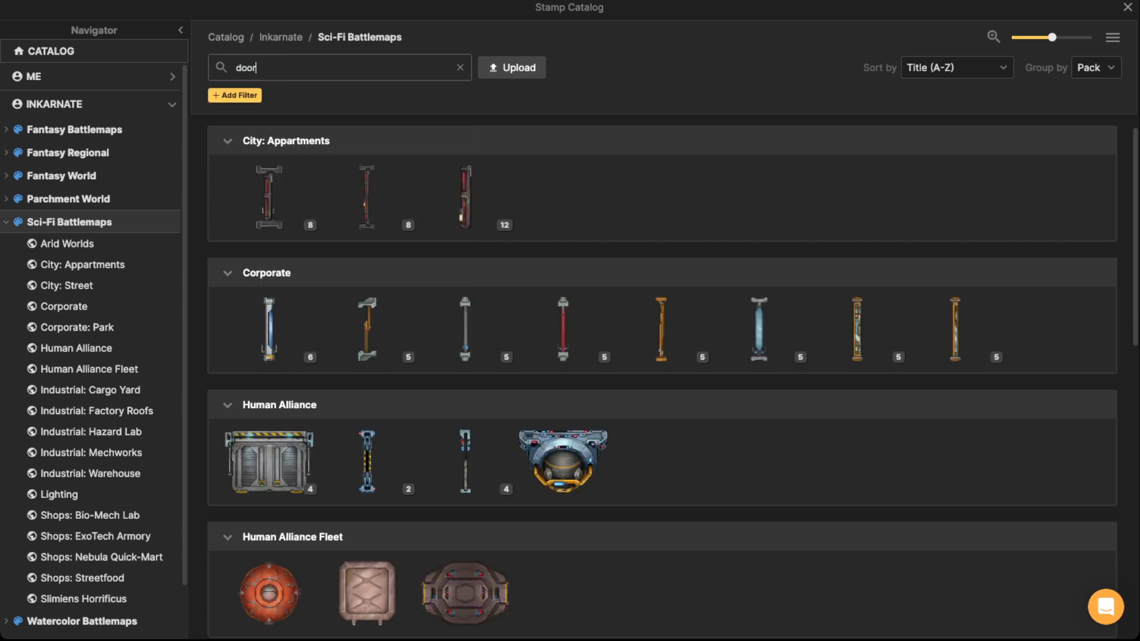
pyautogui.scroll(-2, 652, 267)
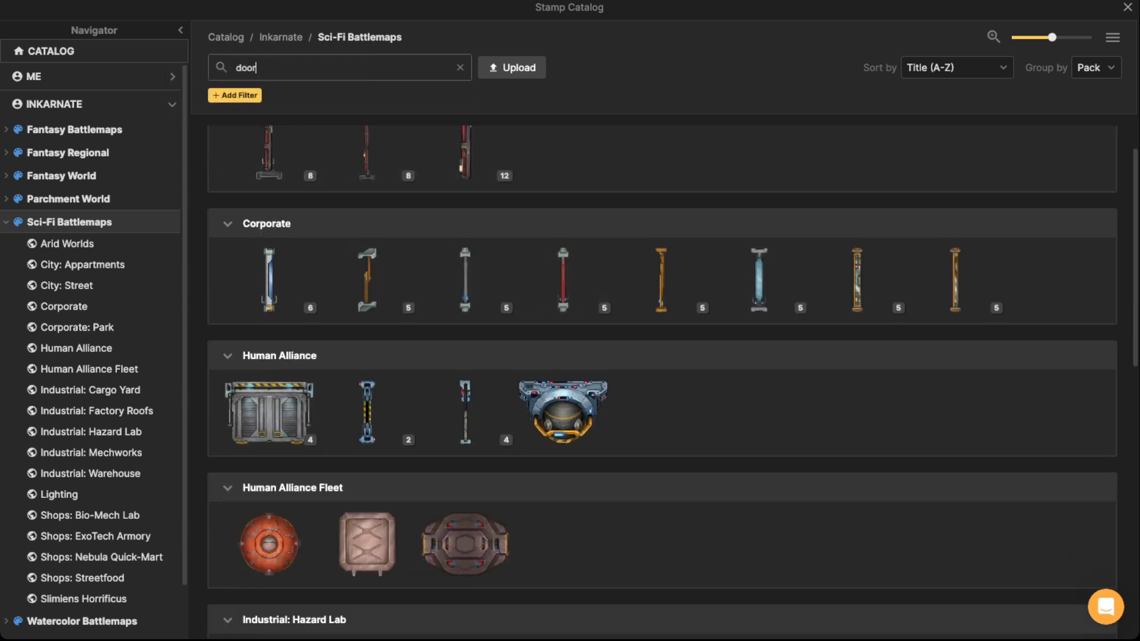
pyautogui.click(1112, 37)
pyautogui.click(1054, 86)
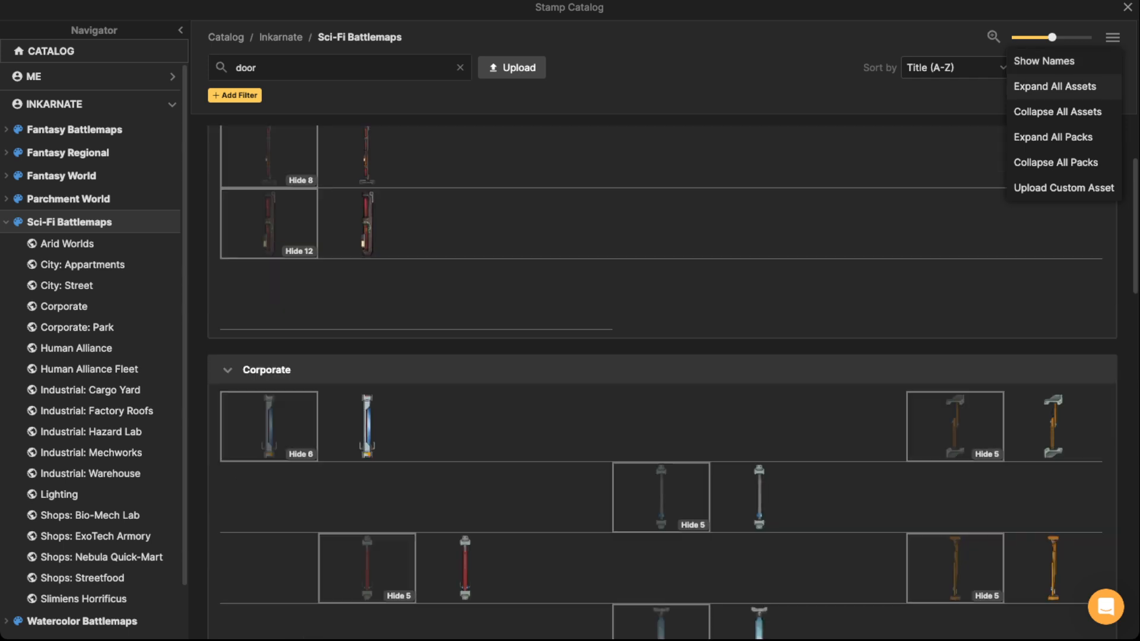
pyautogui.scroll(-2, 465, 368)
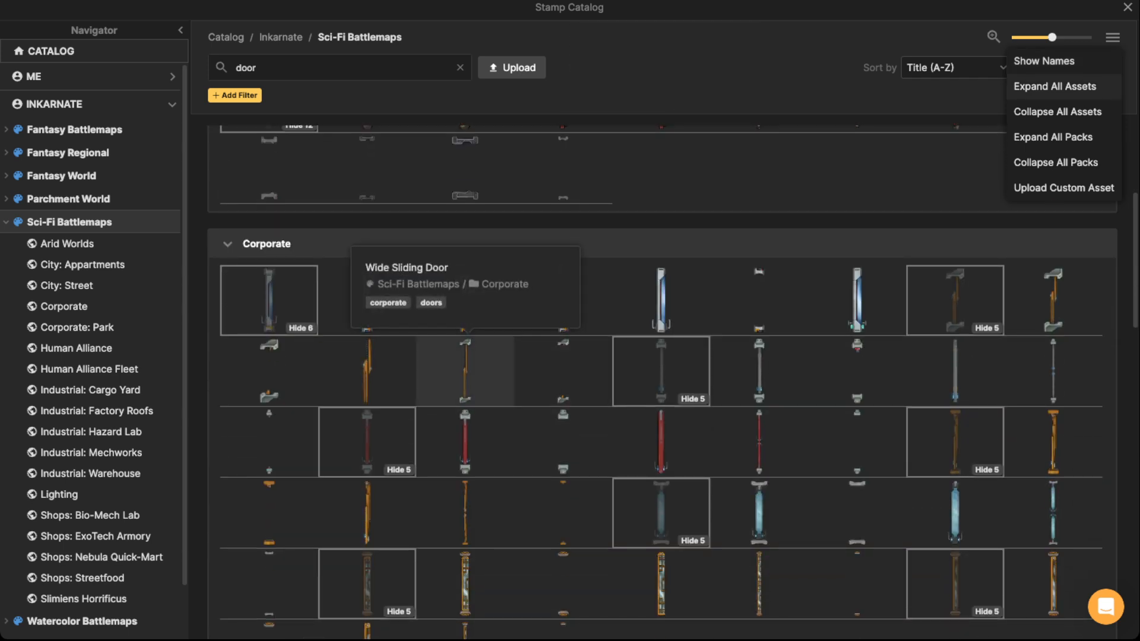
pyautogui.click(465, 369)
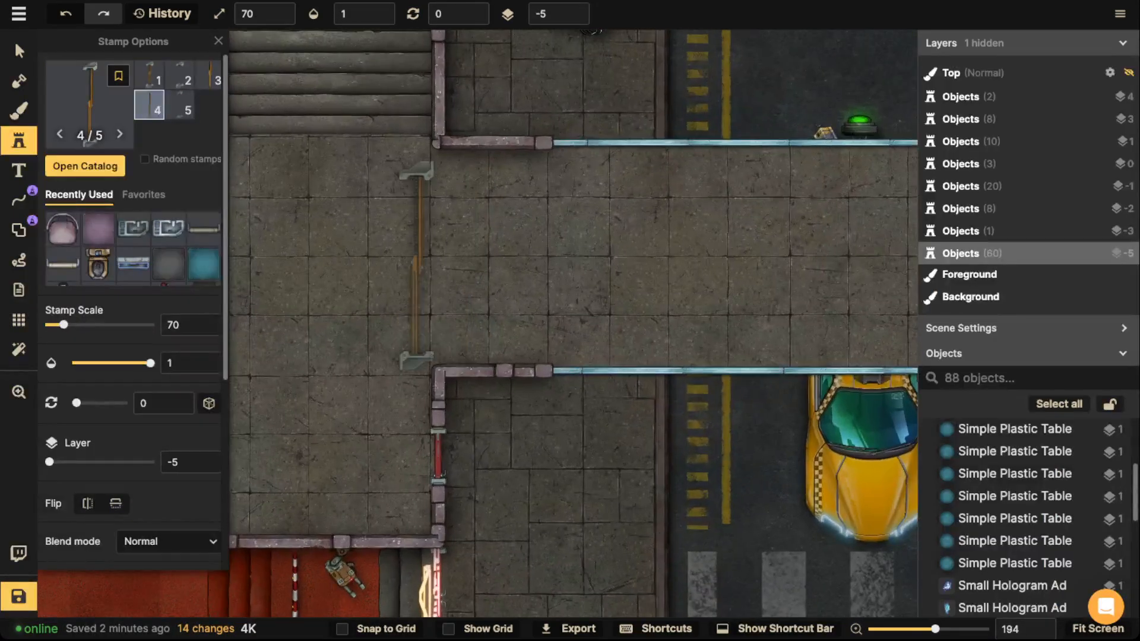
# Place the sliding door across the passage entrance at scale 80 and put it on layer -1.
pyautogui.press(']')
pyautogui.click(442, 259)
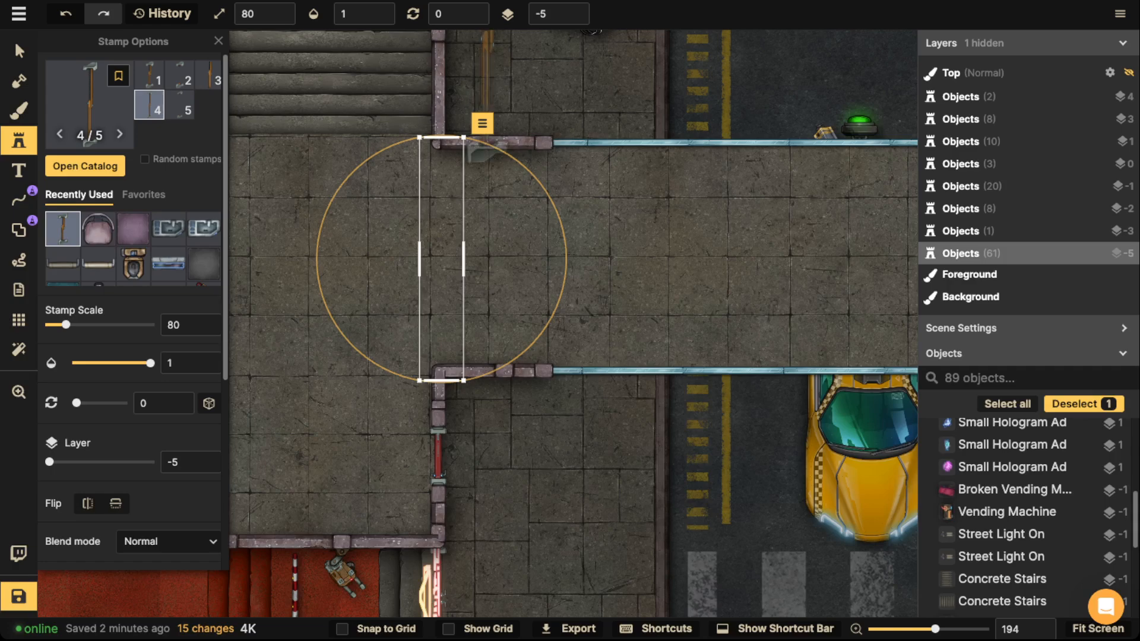
pyautogui.click(557, 13)
pyautogui.write('1')
pyautogui.moveTo(442, 259); pyautogui.dragTo(442, 257)
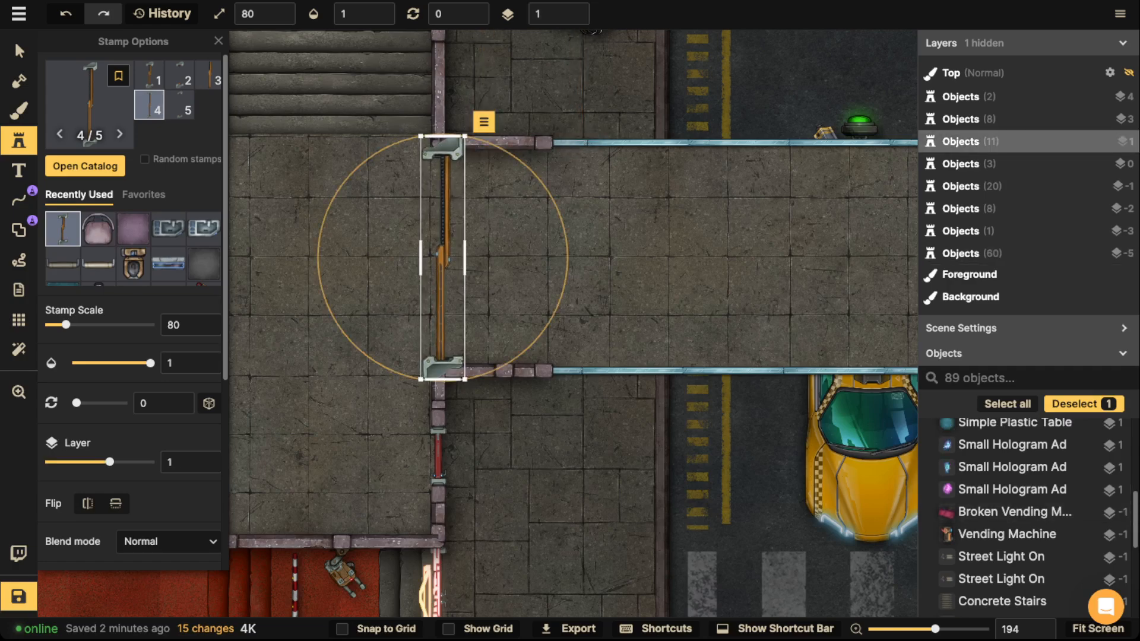
pyautogui.click(574, 18)
pyautogui.click(575, 18)
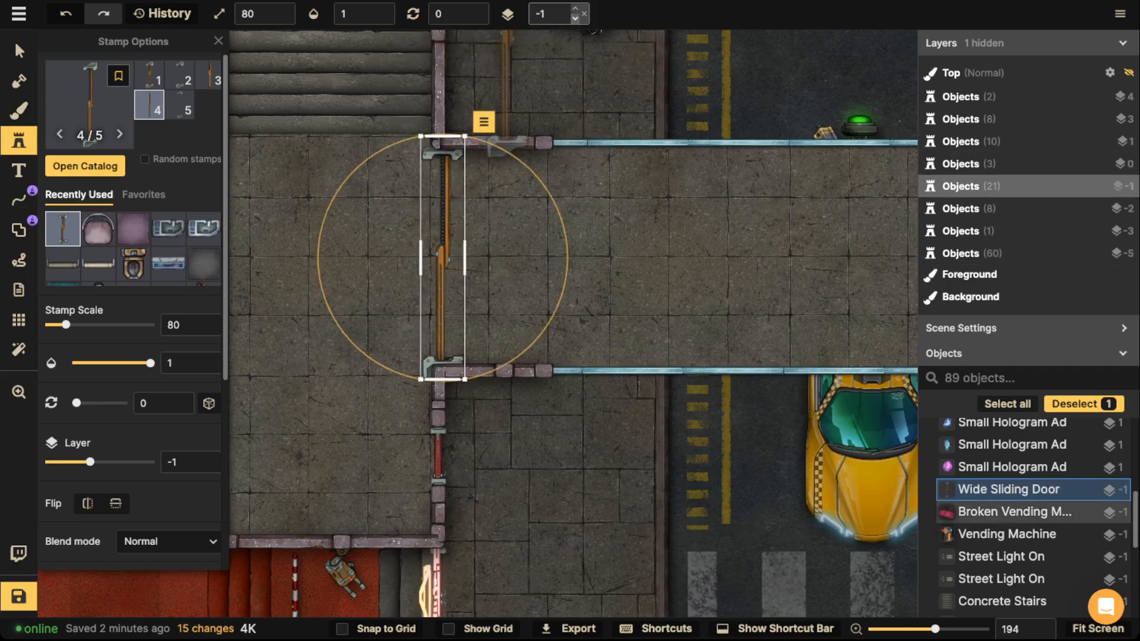
# Give the sliding door a custom object shadow with stronger intensity and set its hue to -100.
pyautogui.scroll(-1, 315, 234)
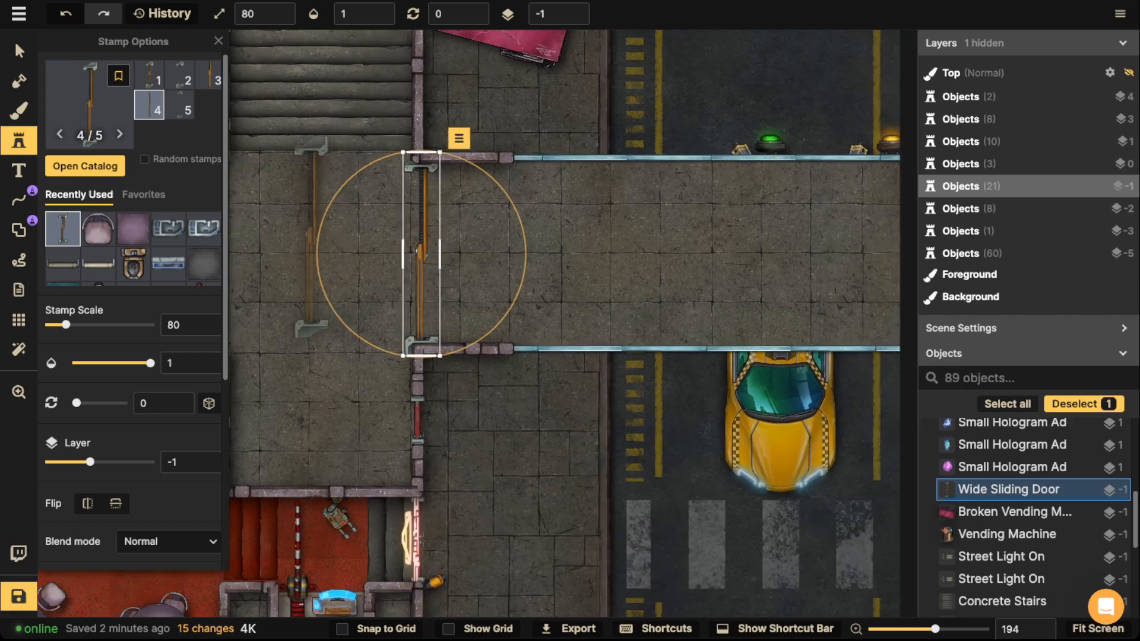
pyautogui.scroll(-5, 127, 297)
pyautogui.click(125, 316)
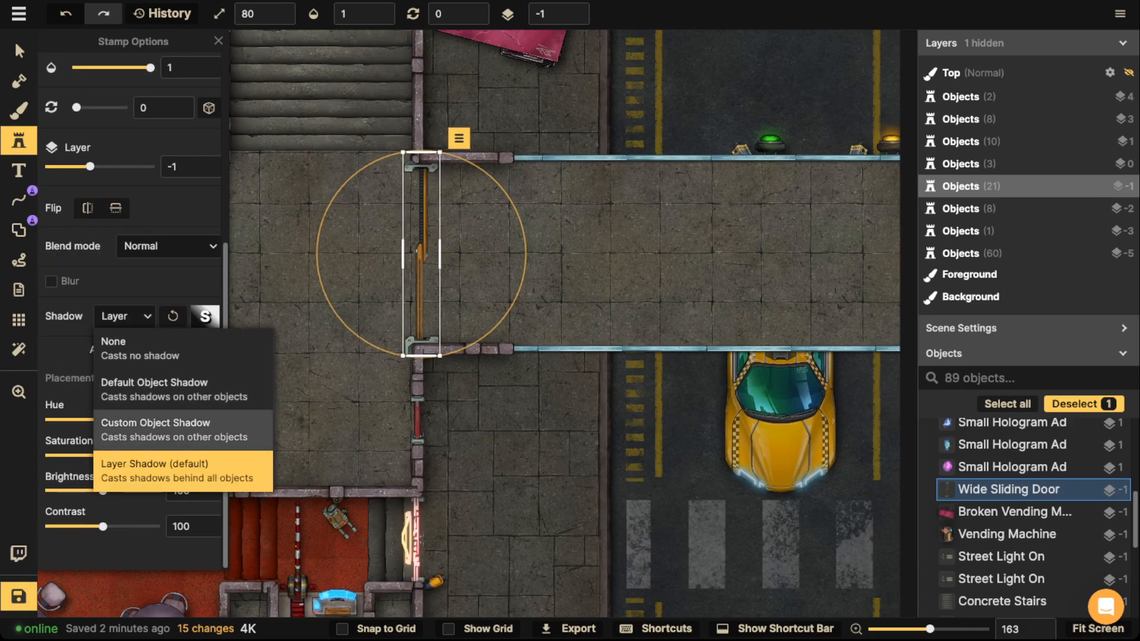
pyautogui.click(174, 429)
pyautogui.click(205, 316)
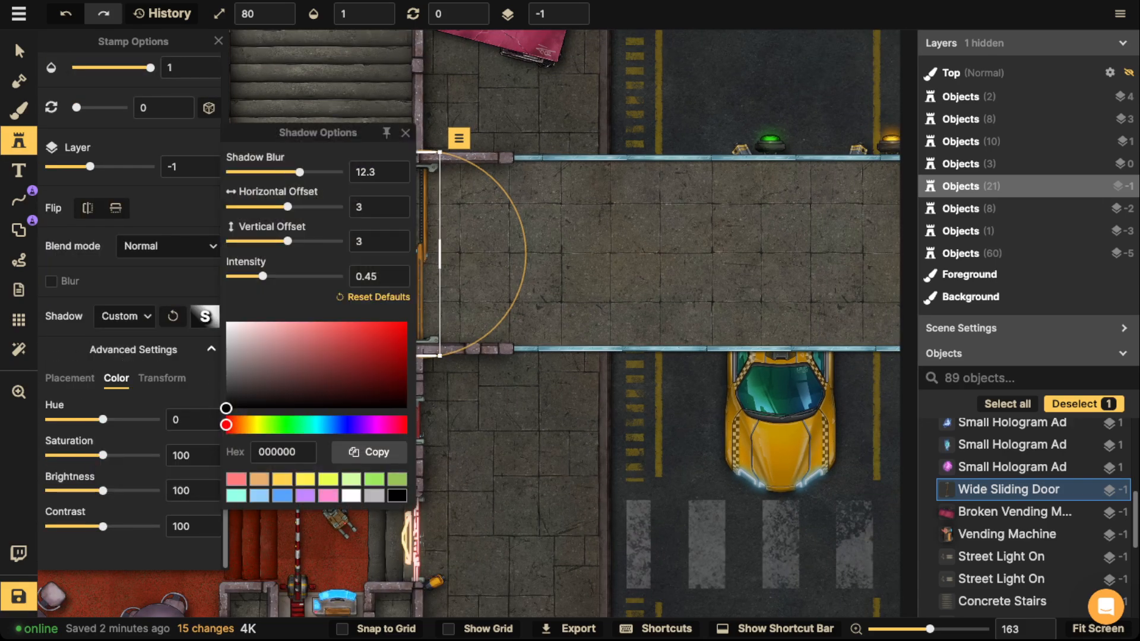
pyautogui.moveTo(262, 276); pyautogui.dragTo(286, 276)
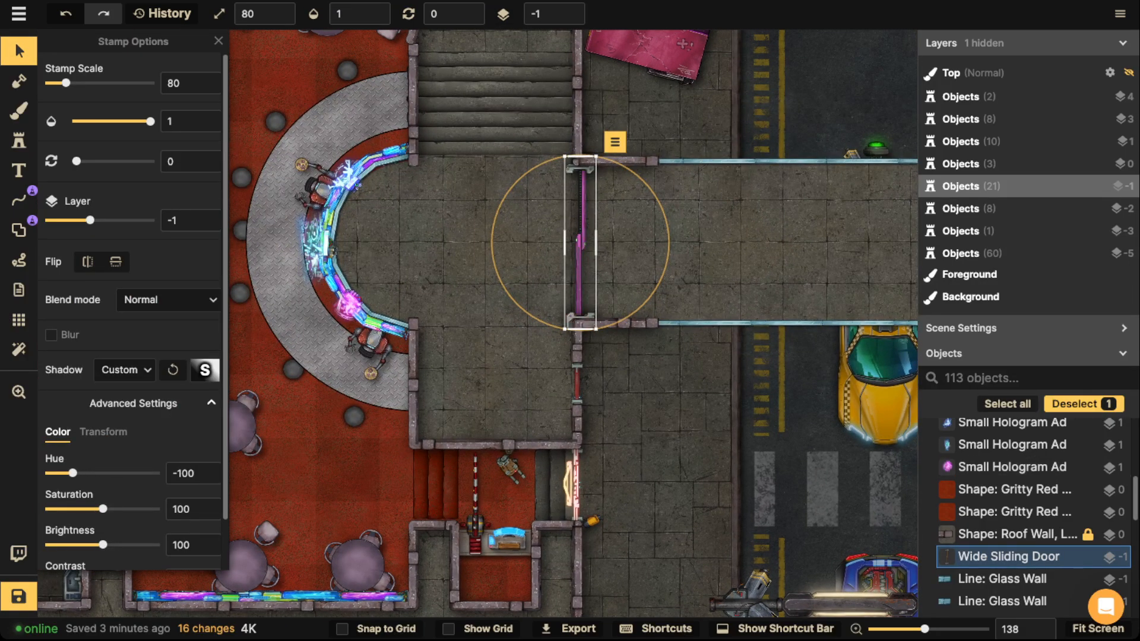
pyautogui.scroll(-3, 415, 218)
pyautogui.press('Escape')
# Duplicate the road's solid yellow line, rotate the copy to 270 on layer 0 and lay it along the middle of the passage.
pyautogui.scroll(-5, 414, 237)
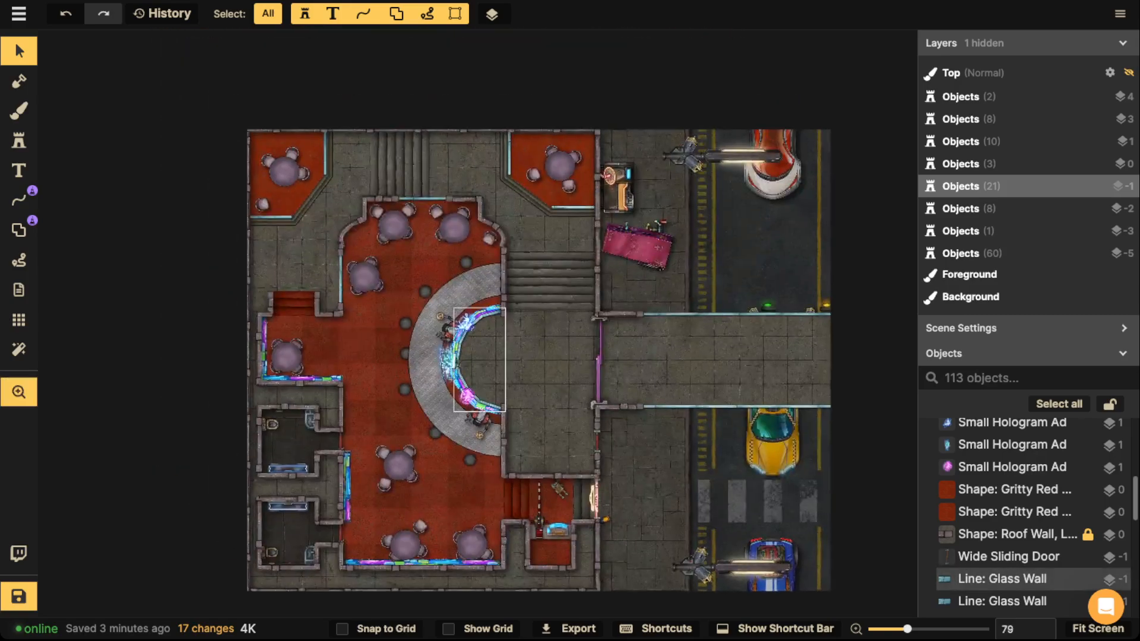
pyautogui.scroll(3, 451, 356)
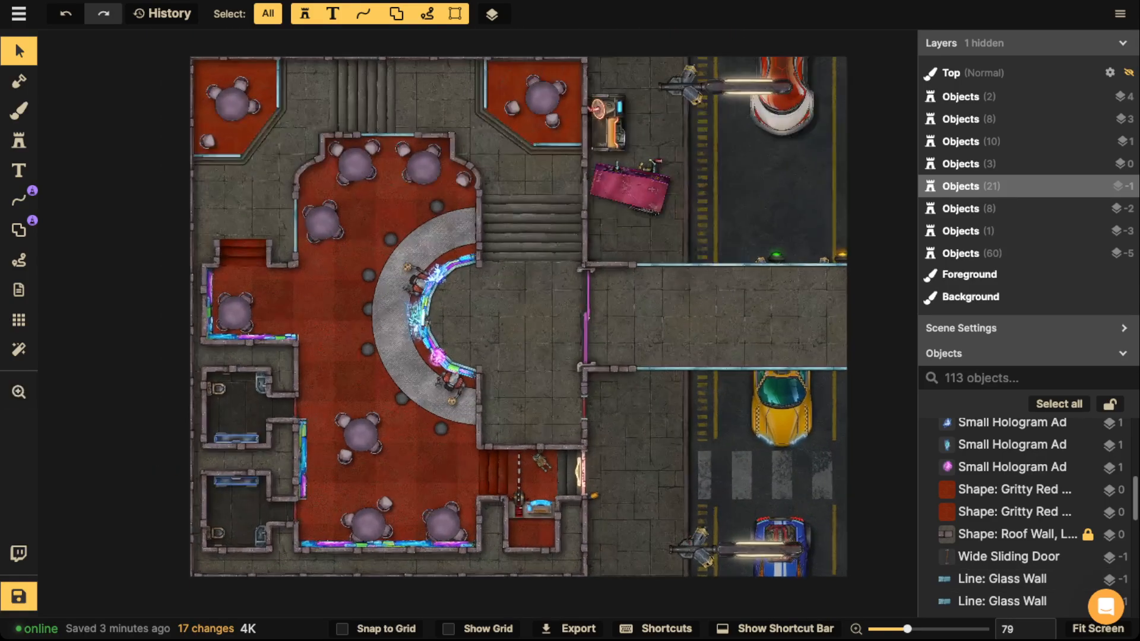
pyautogui.scroll(3, 505, 314)
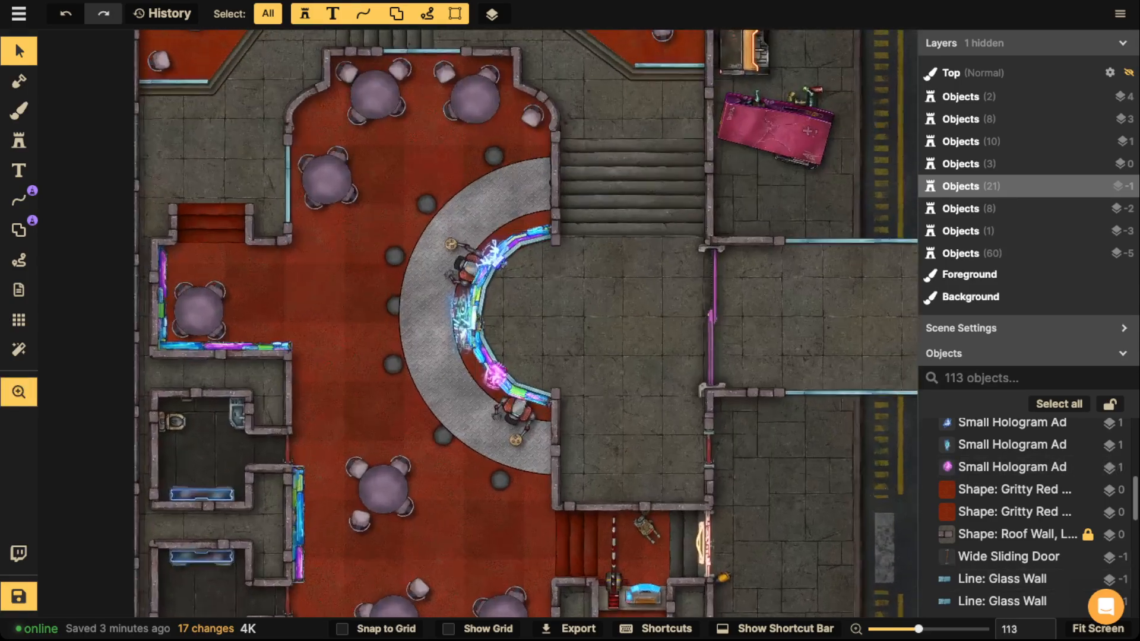
pyautogui.hscroll(5, 505, 315)
pyautogui.click(499, 179)
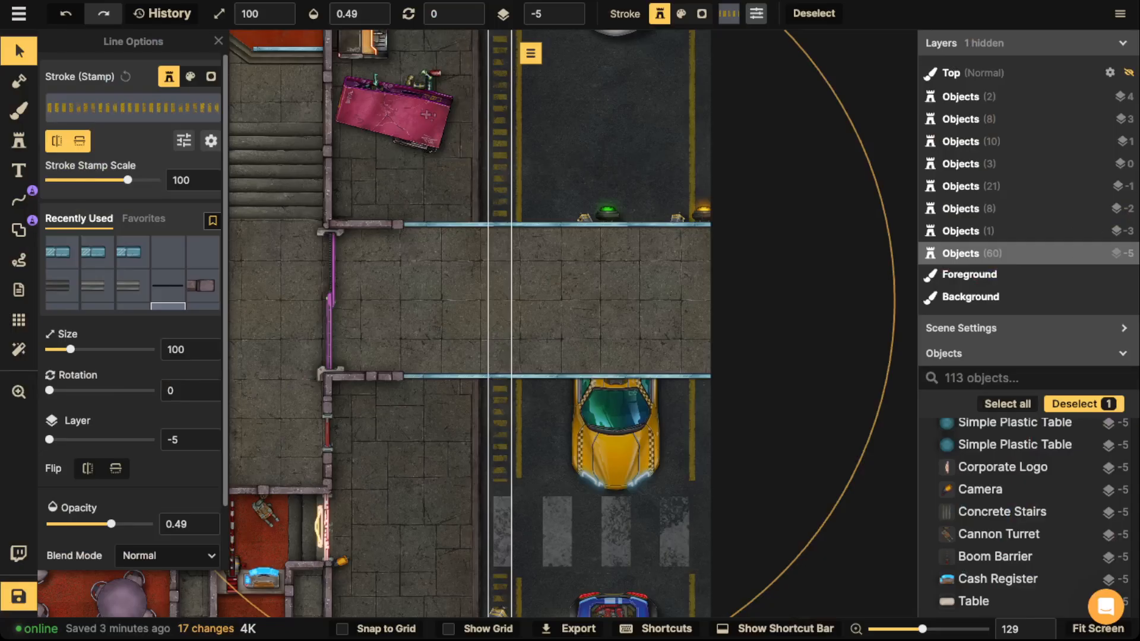
pyautogui.press('Escape')
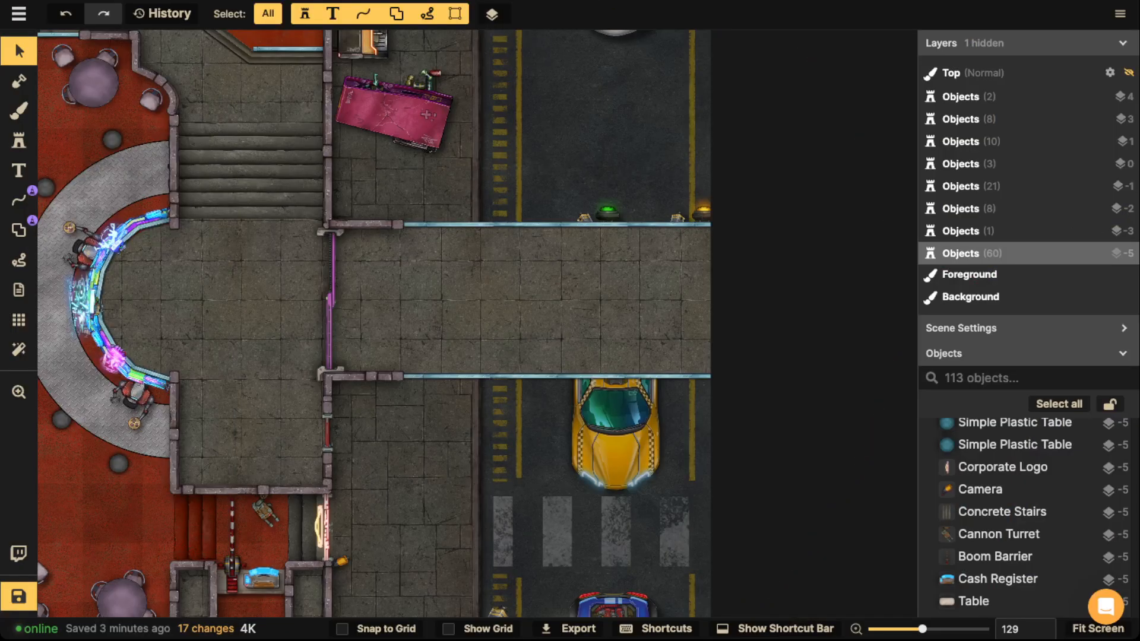
pyautogui.click(686, 297)
pyautogui.hotkey('ctrl', 'd')
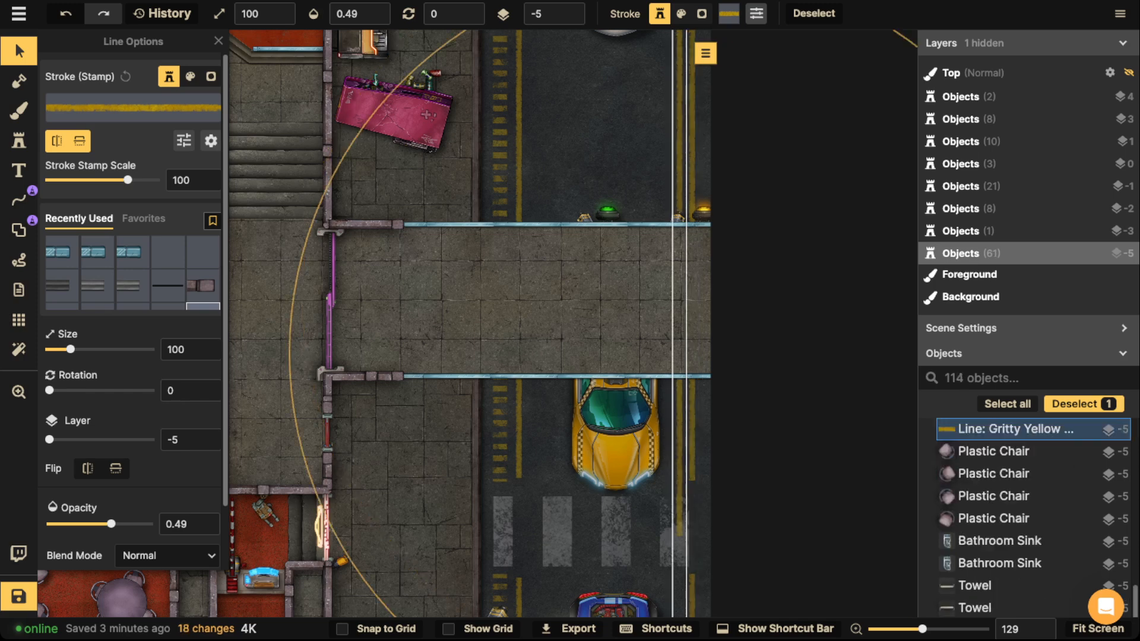
pyautogui.scroll(5, 653, 309)
pyautogui.scroll(-6, 653, 308)
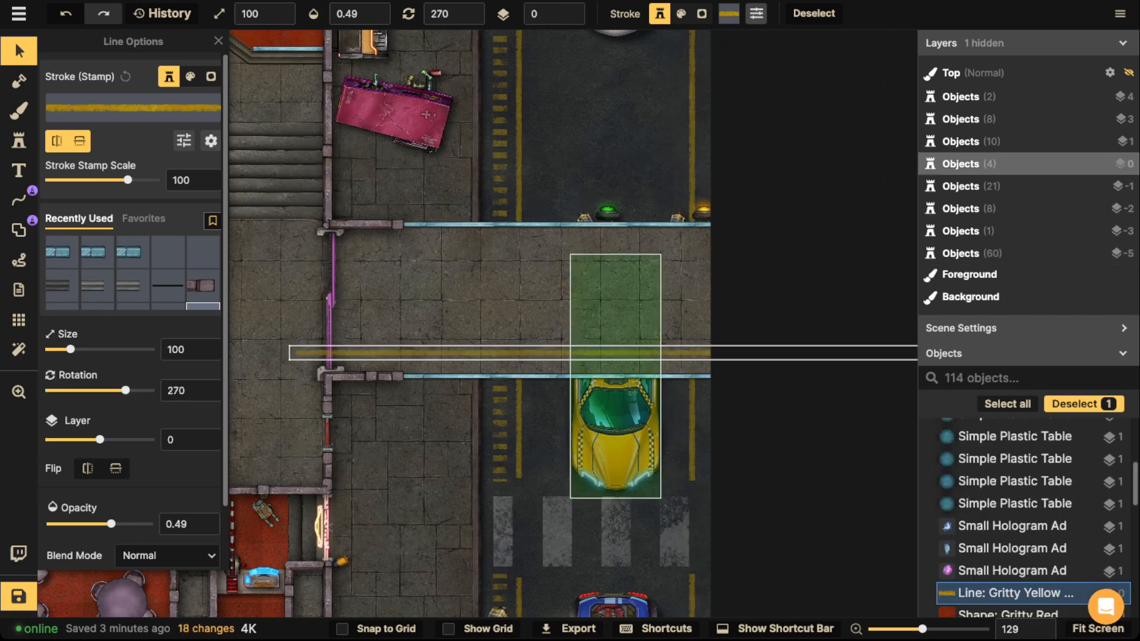
pyautogui.moveTo(594, 352); pyautogui.dragTo(674, 300)
# Search the stamp catalog for "arrows", clear the search and pick the yellow road arrow from the City: Street pack.
pyautogui.click(19, 141)
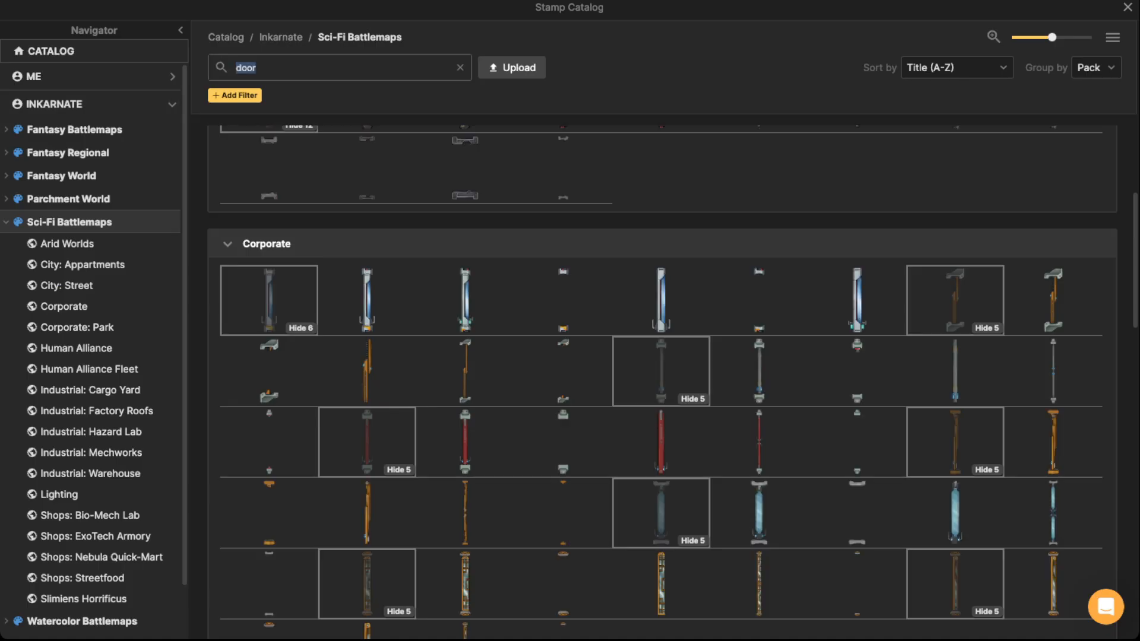
pyautogui.write('arr')
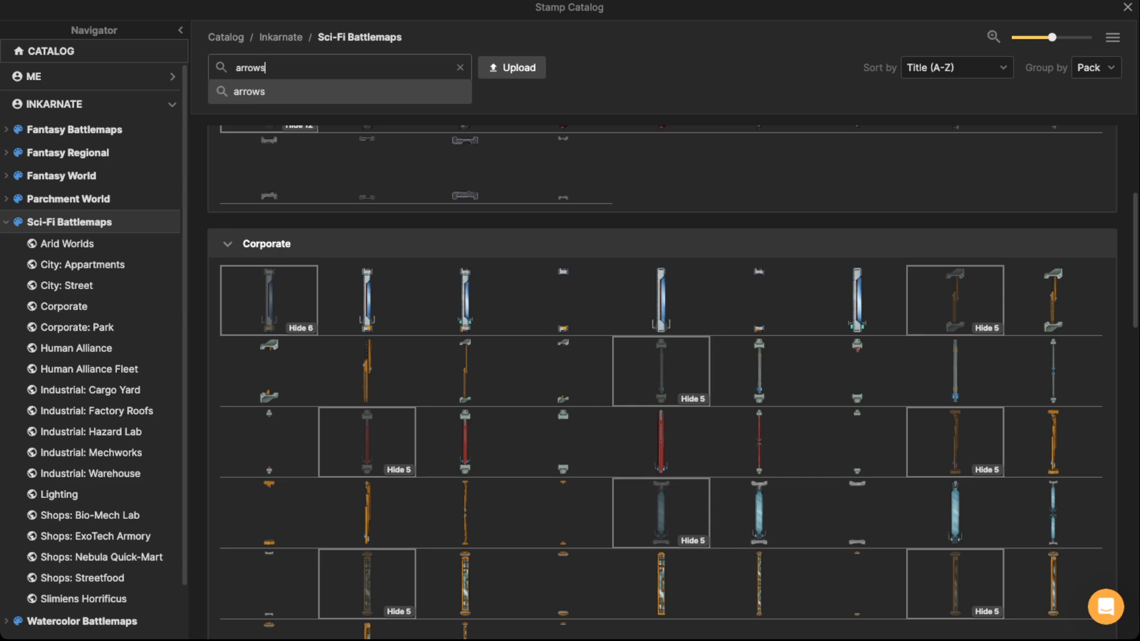
pyautogui.write('ows')
pyautogui.press('Return')
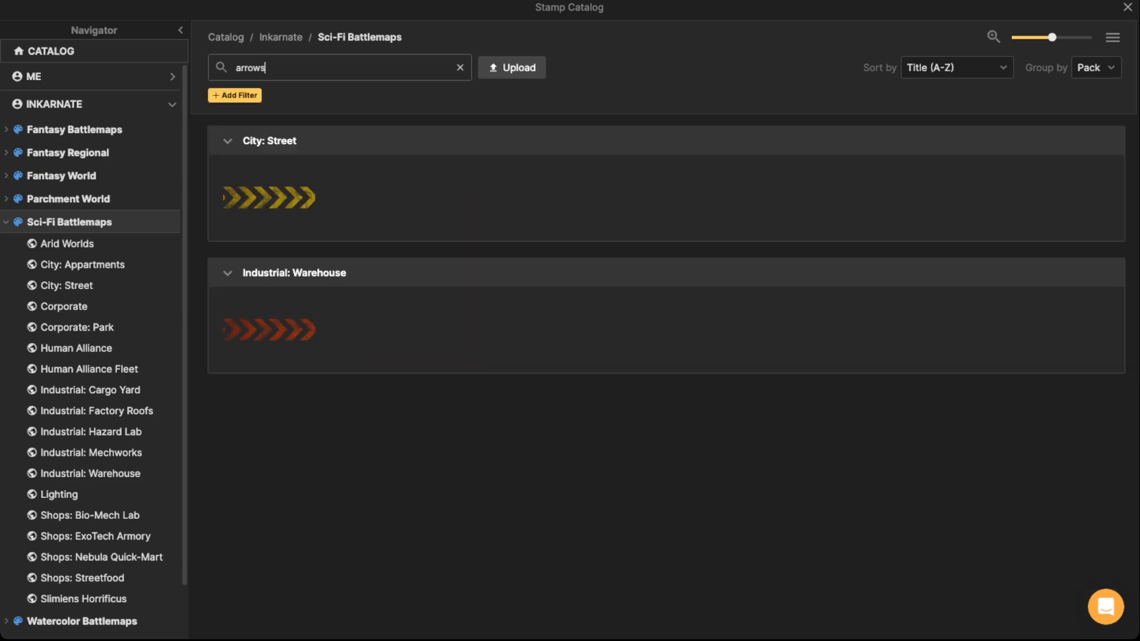
pyautogui.press('Escape')
pyautogui.scroll(-10, 662, 380)
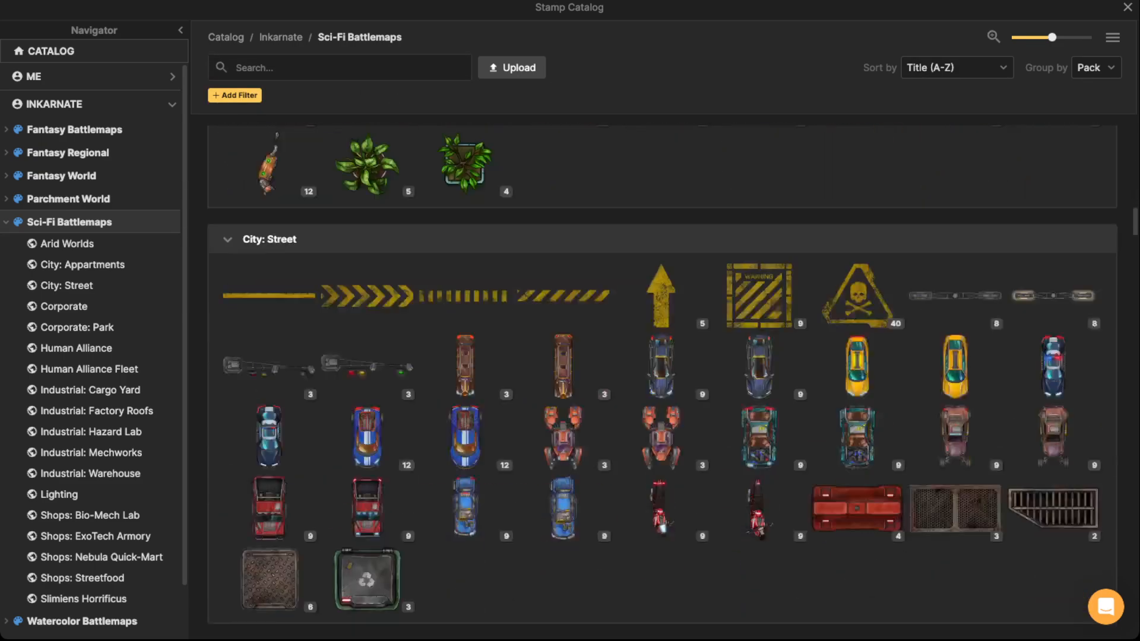
pyautogui.scroll(-1, 661, 241)
pyautogui.click(661, 242)
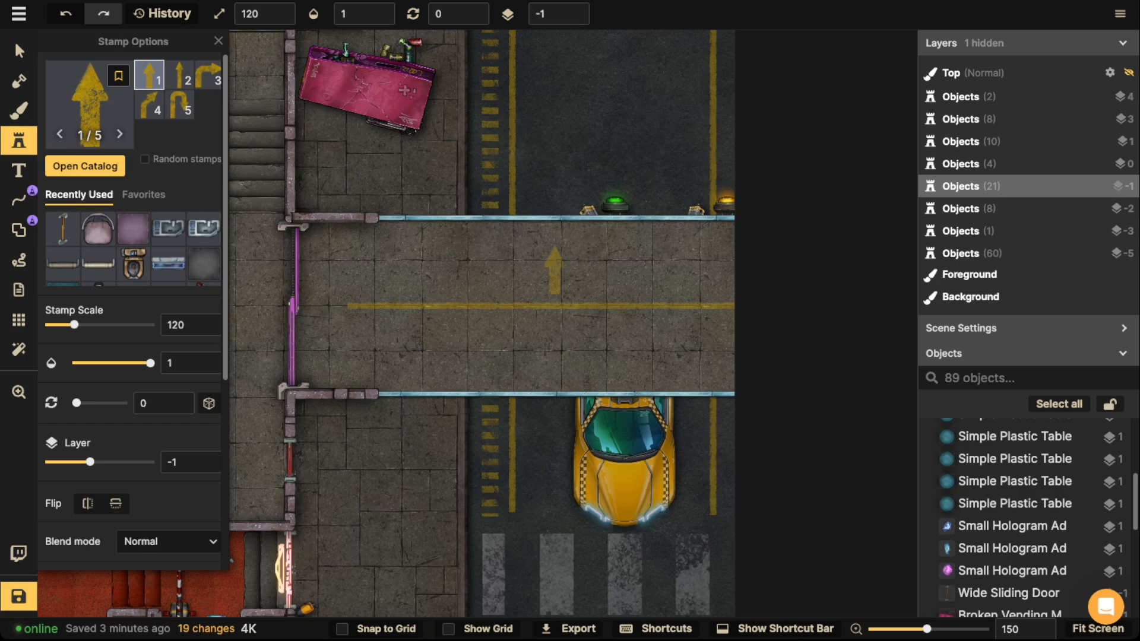
# Place a yellow arrow in each passage lane at scale 170 and opacity 0.43, one rotated 90 and the opposite one 270.
pyautogui.scroll(5, 552, 267)
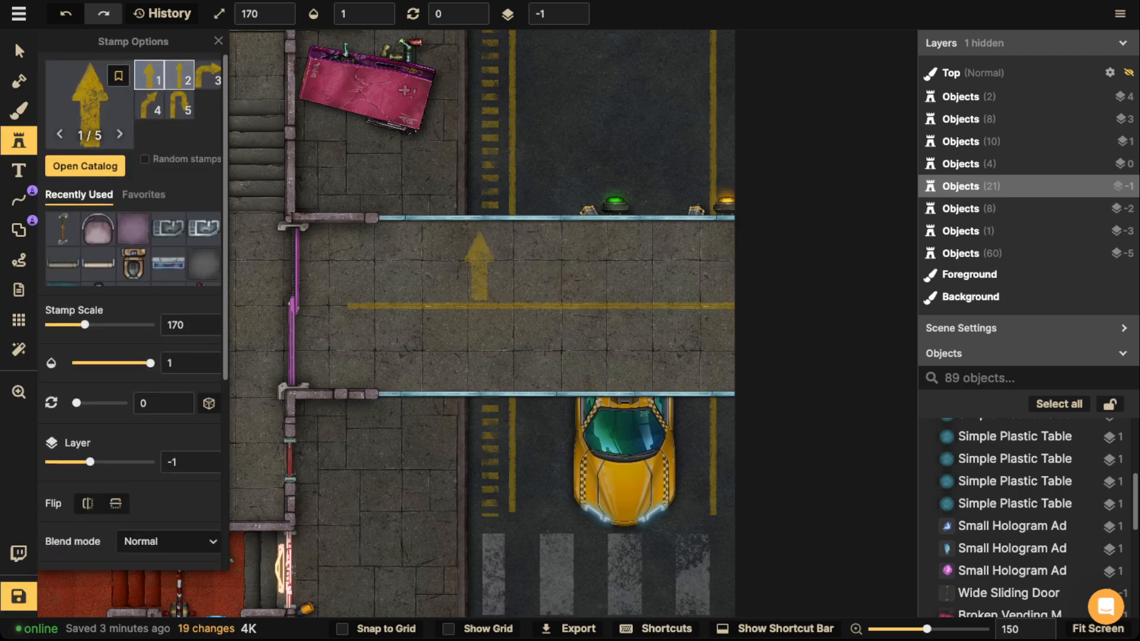
pyautogui.scroll(-5, 134, 297)
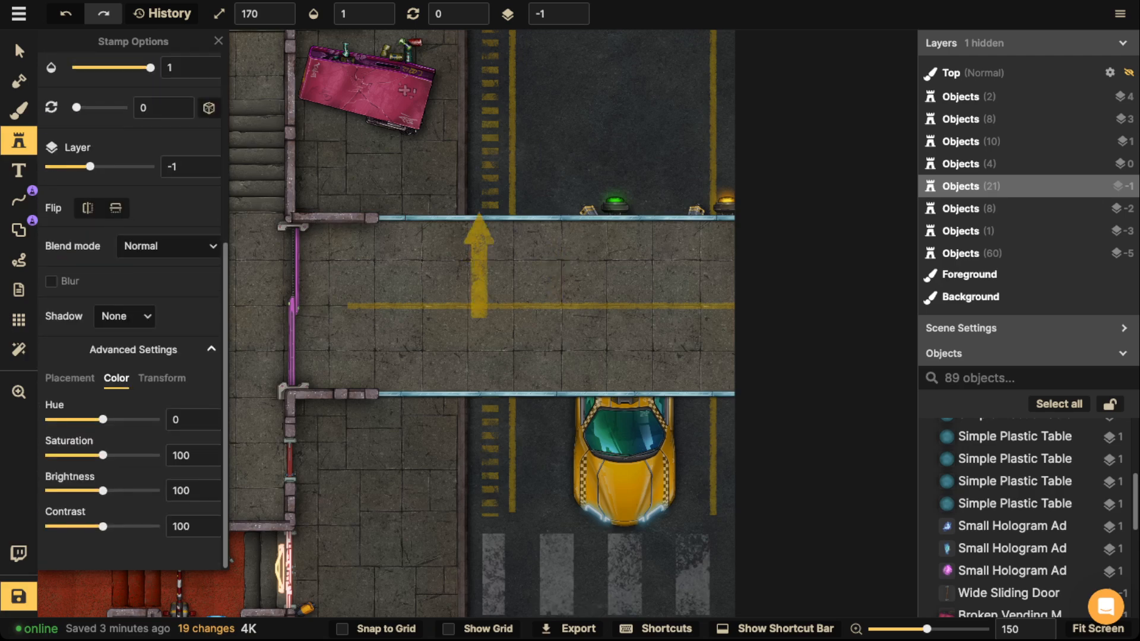
pyautogui.scroll(-6, 479, 267)
pyautogui.scroll(5, 479, 267)
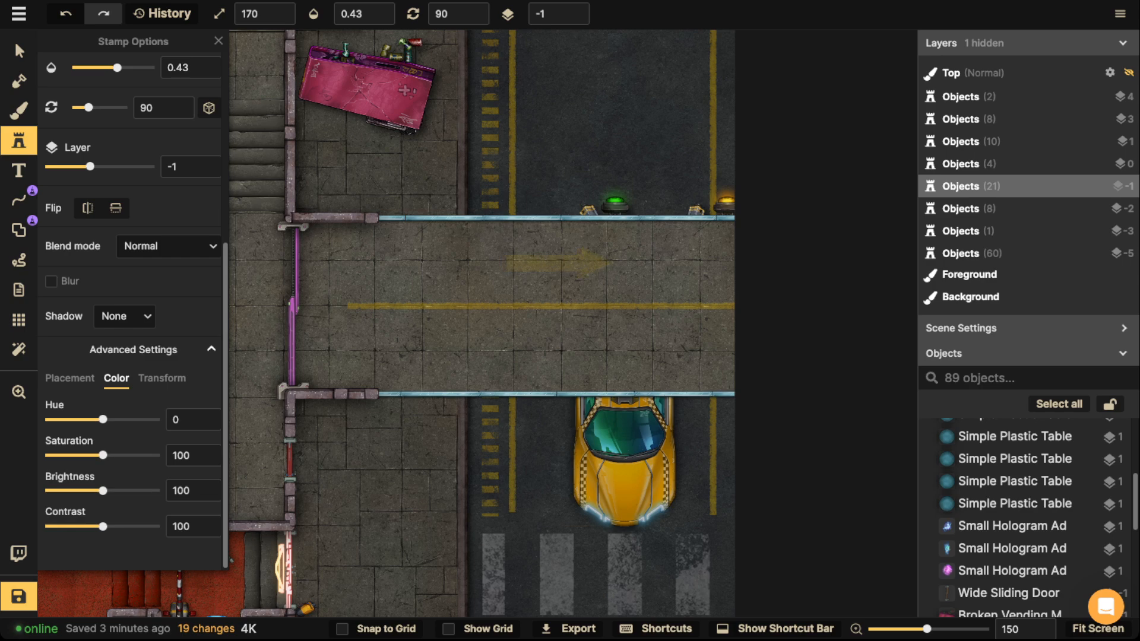
pyautogui.click(558, 346)
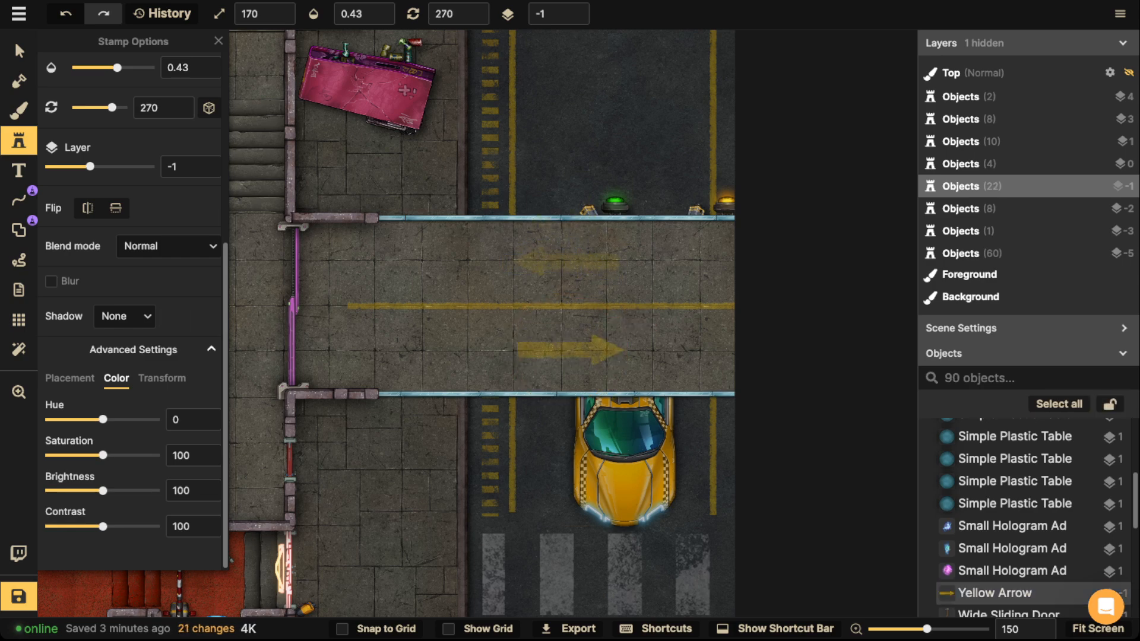
pyautogui.click(566, 261)
# Try a horizontally flipped turning arrow and a straight arrow behind it, both at rotation 0, on the sidewalk outside the lower entrance.
pyautogui.scroll(-3, 458, 253)
pyautogui.moveTo(450, 250); pyautogui.dragTo(637, 138)
pyautogui.scroll(5, 175, 166)
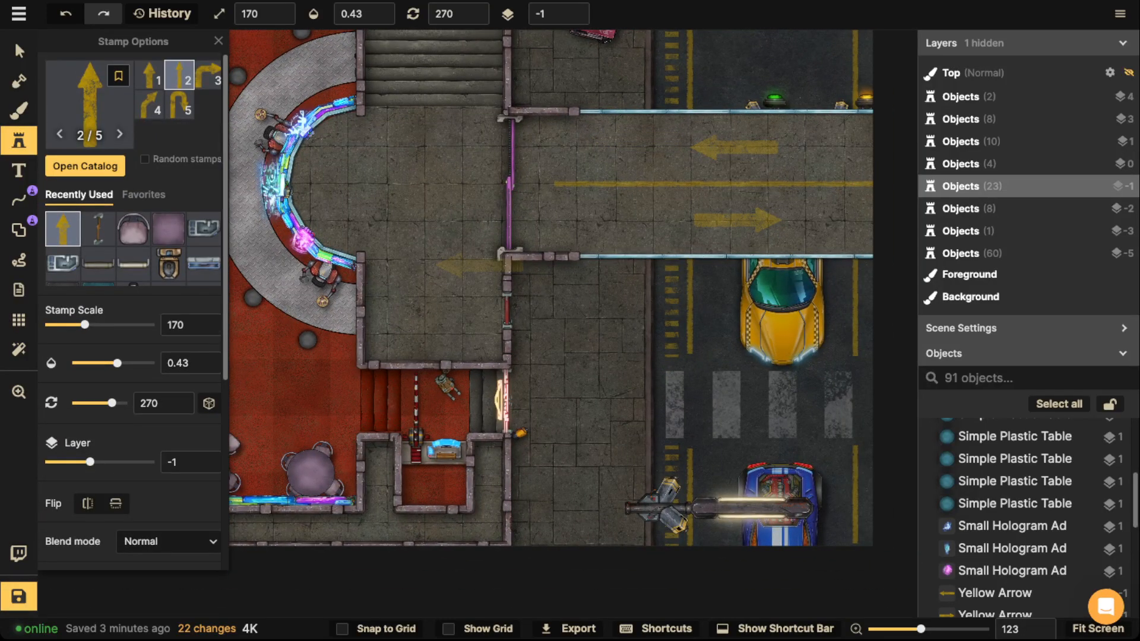
pyautogui.scroll(4, 506, 322)
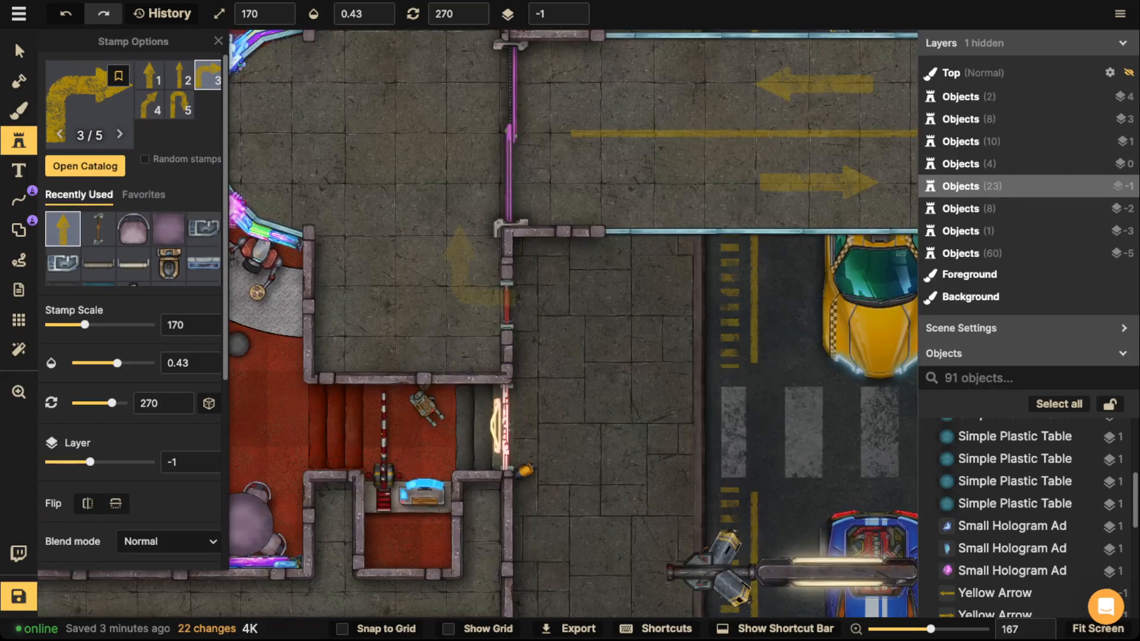
pyautogui.press('f')
pyautogui.scroll(4, 564, 328)
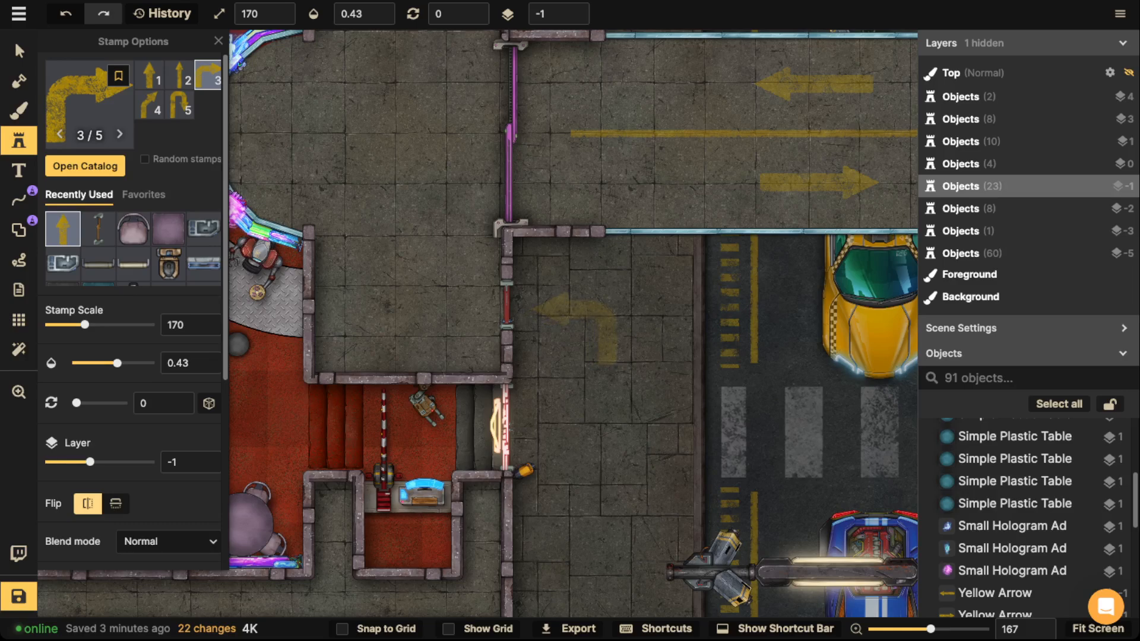
pyautogui.scroll(-3, 573, 330)
pyautogui.click(567, 368)
pyautogui.scroll(-4, 567, 368)
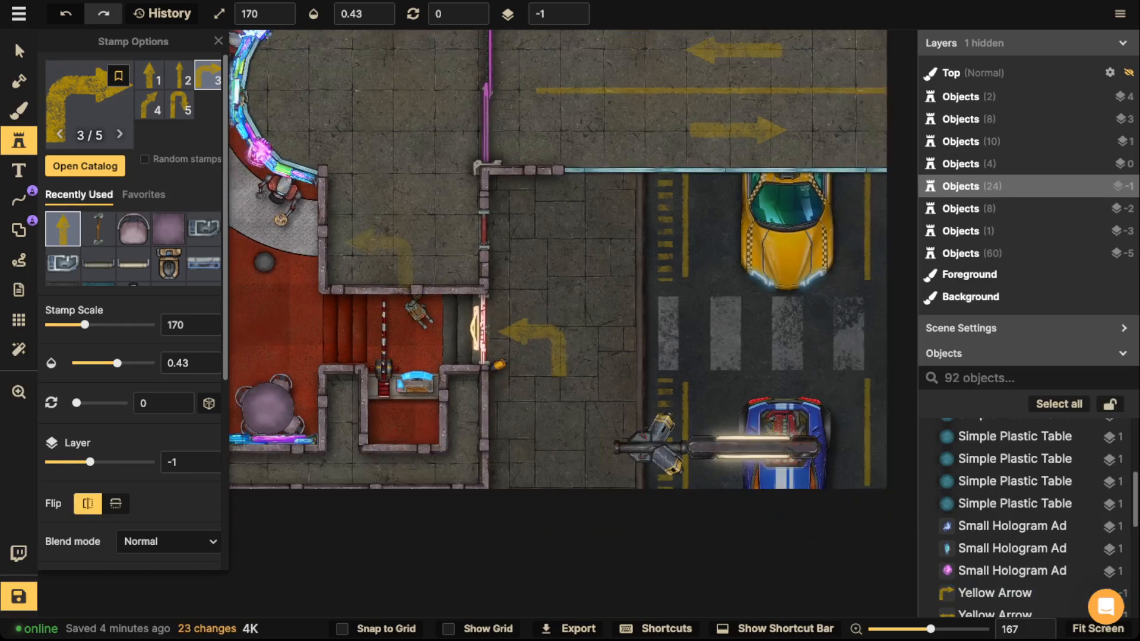
pyautogui.click(180, 75)
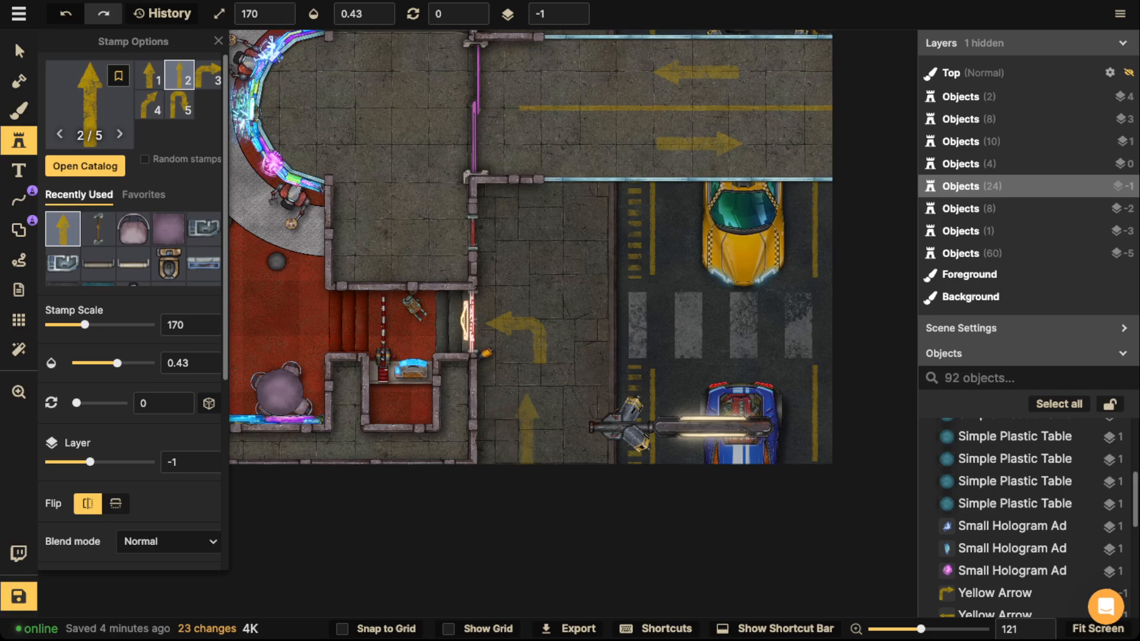
pyautogui.click(540, 427)
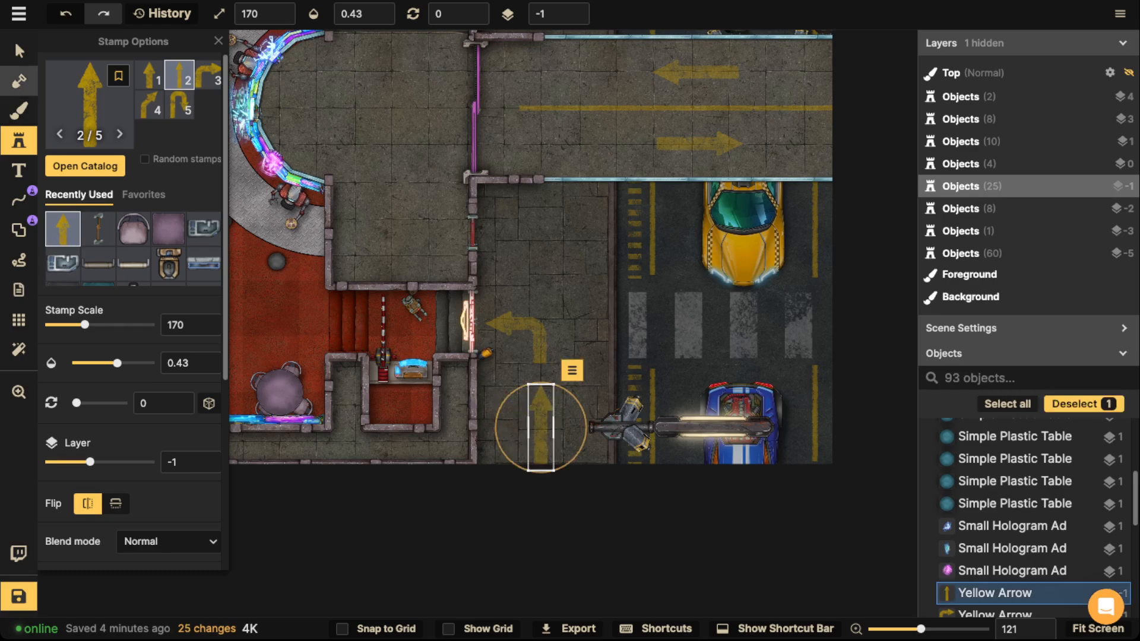
# Delete the straight arrow and the turning arrow from the sidewalk.
pyautogui.click(19, 51)
pyautogui.press('Delete')
pyautogui.click(525, 328)
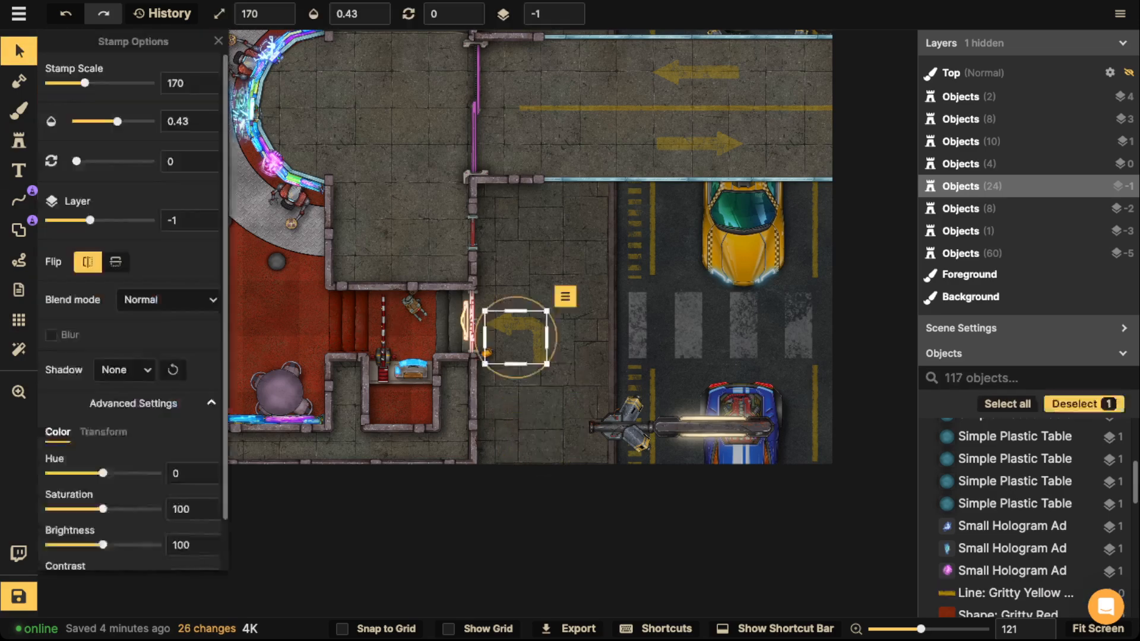
pyautogui.press('Delete')
# Browse the Fantasy Battlemaps collection in the stamp catalog for a decorative floor piece.
pyautogui.scroll(3, 522, 288)
pyautogui.moveTo(522, 288); pyautogui.dragTo(526, 407)
pyautogui.scroll(-5, 386, 416)
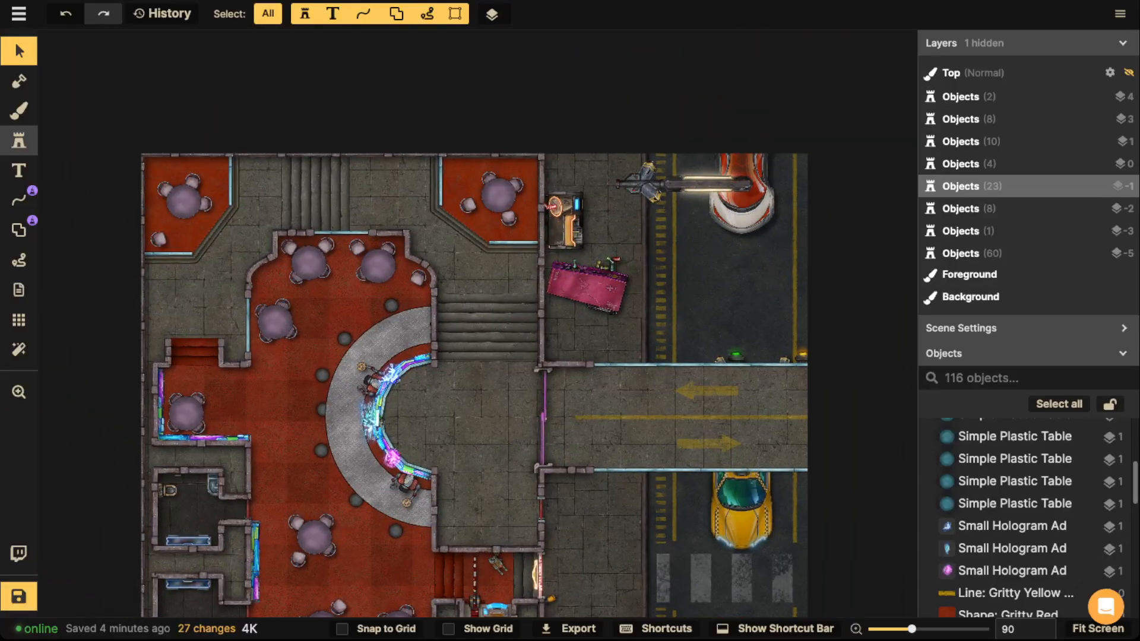
pyautogui.click(19, 141)
pyautogui.click(83, 162)
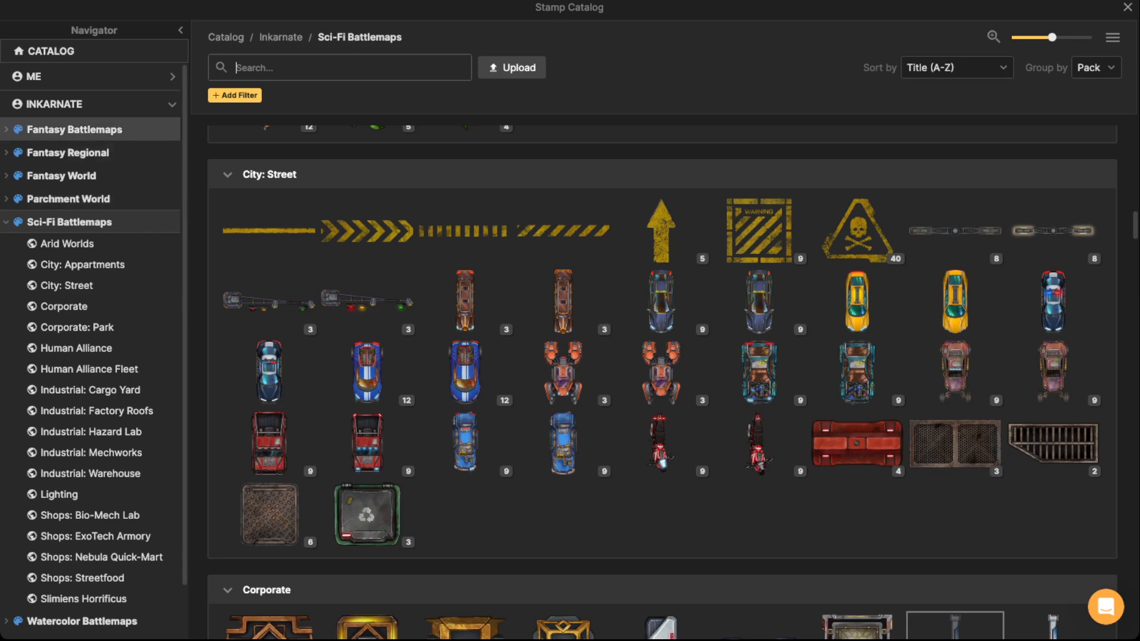
pyautogui.click(74, 129)
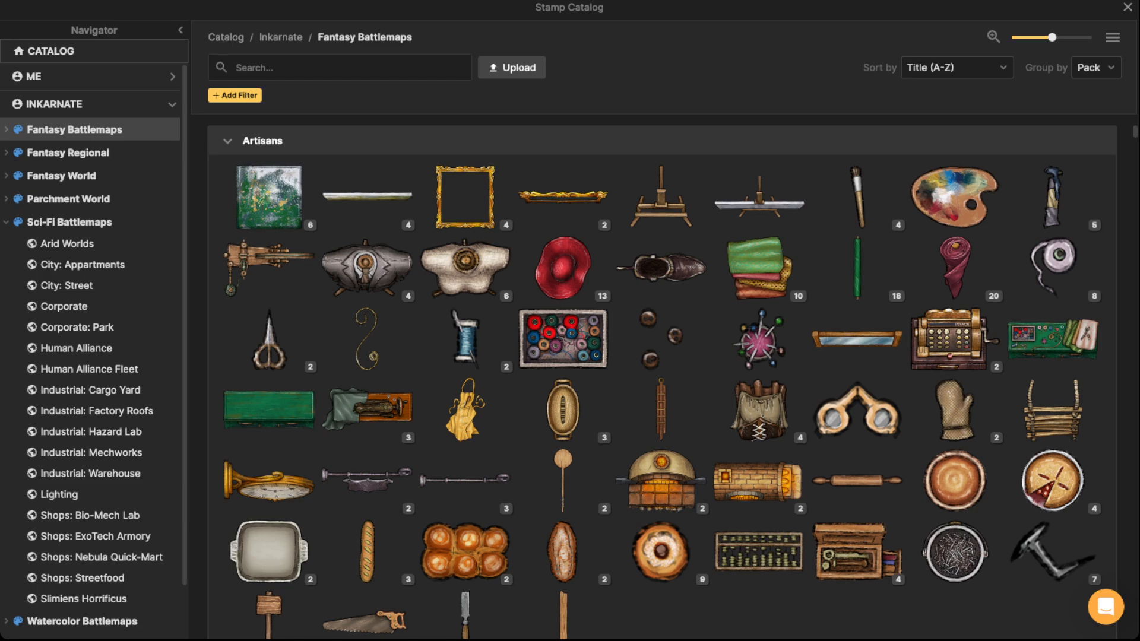
pyautogui.scroll(-8, 366, 386)
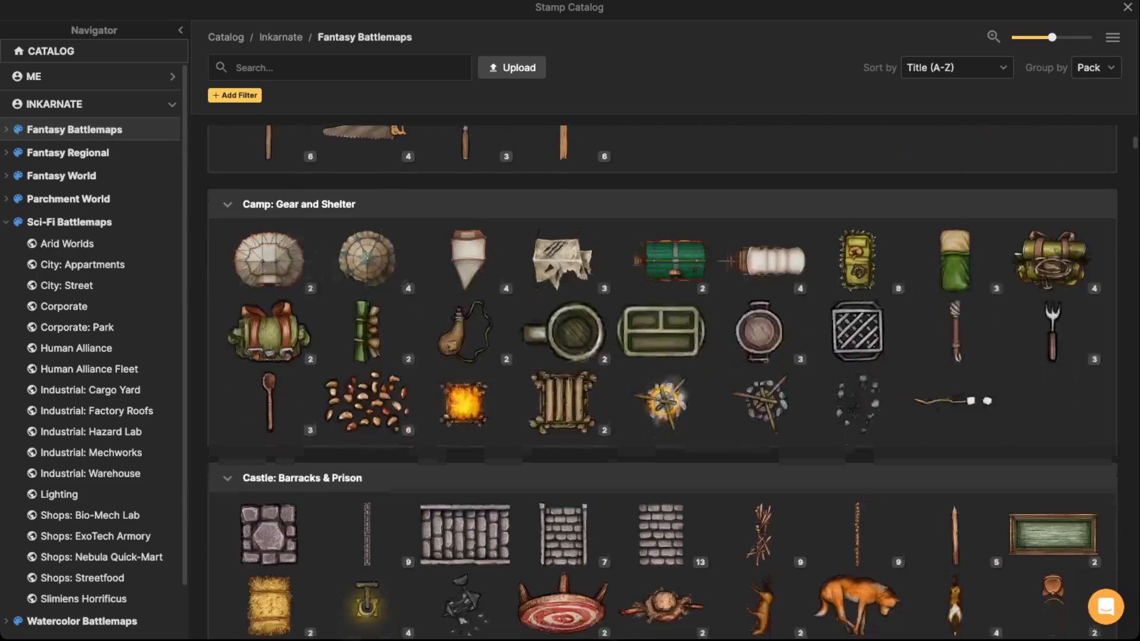
pyautogui.scroll(7, 380, 406)
pyautogui.scroll(-9, 380, 407)
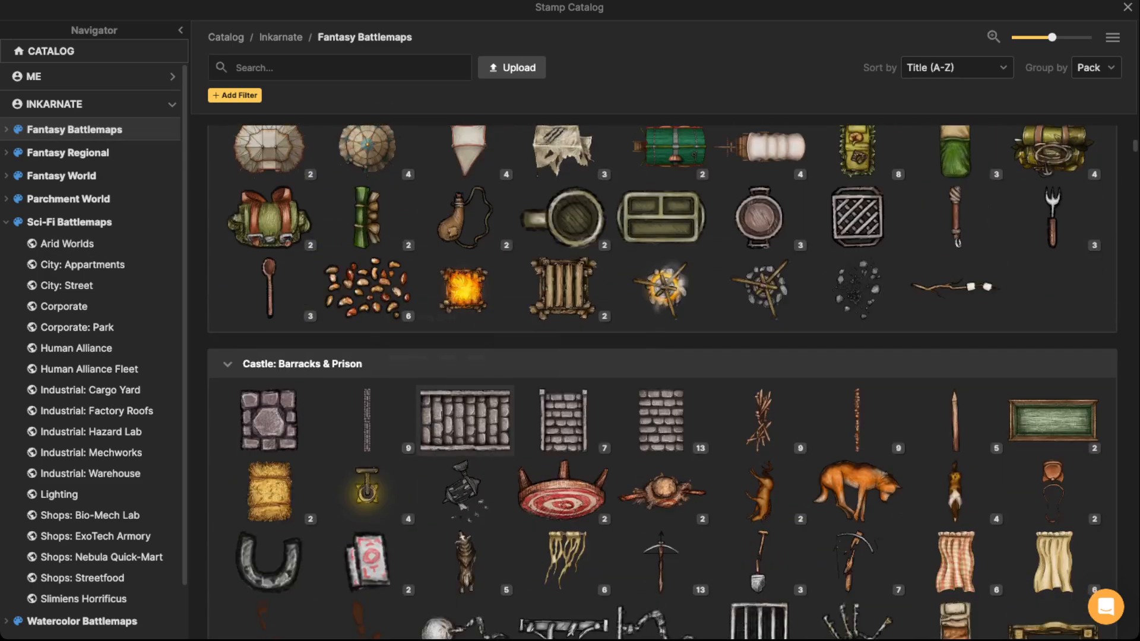
pyautogui.scroll(-10, 380, 406)
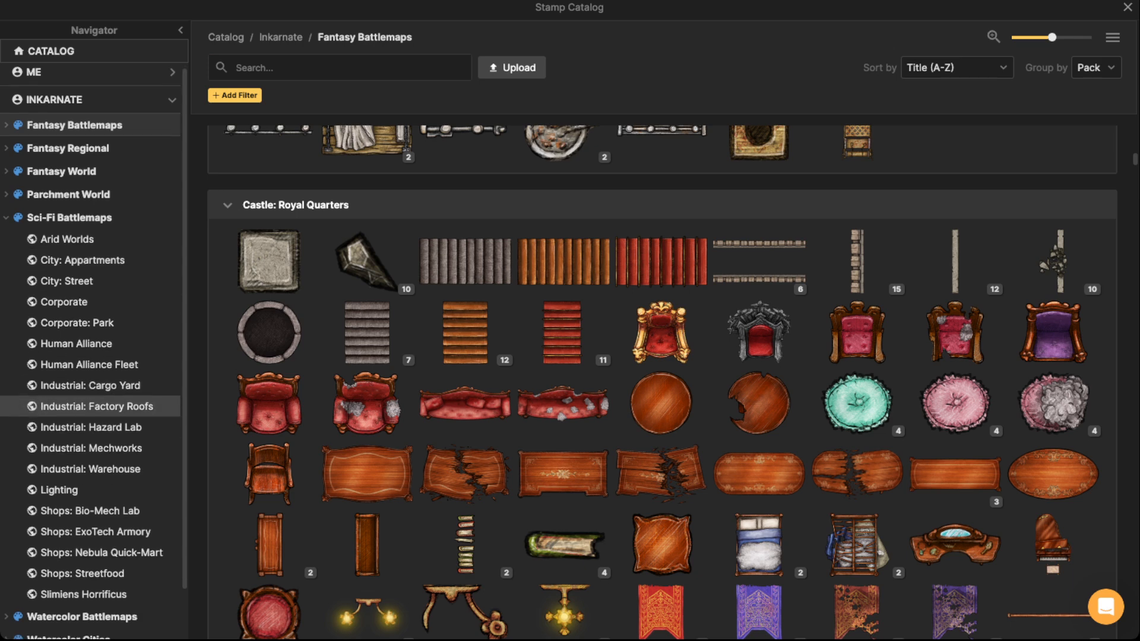
pyautogui.scroll(-1, 89, 392)
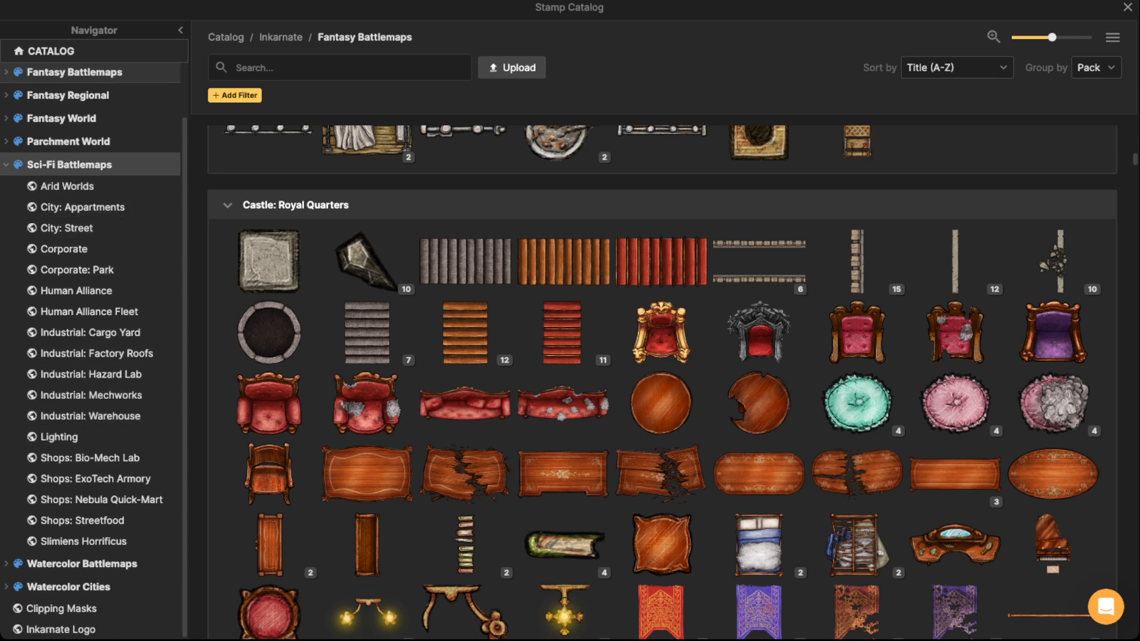
# Open the Eastern: Castle pack under Fantasy Battlemaps and pick the stone floor medallion stamp.
pyautogui.click(68, 164)
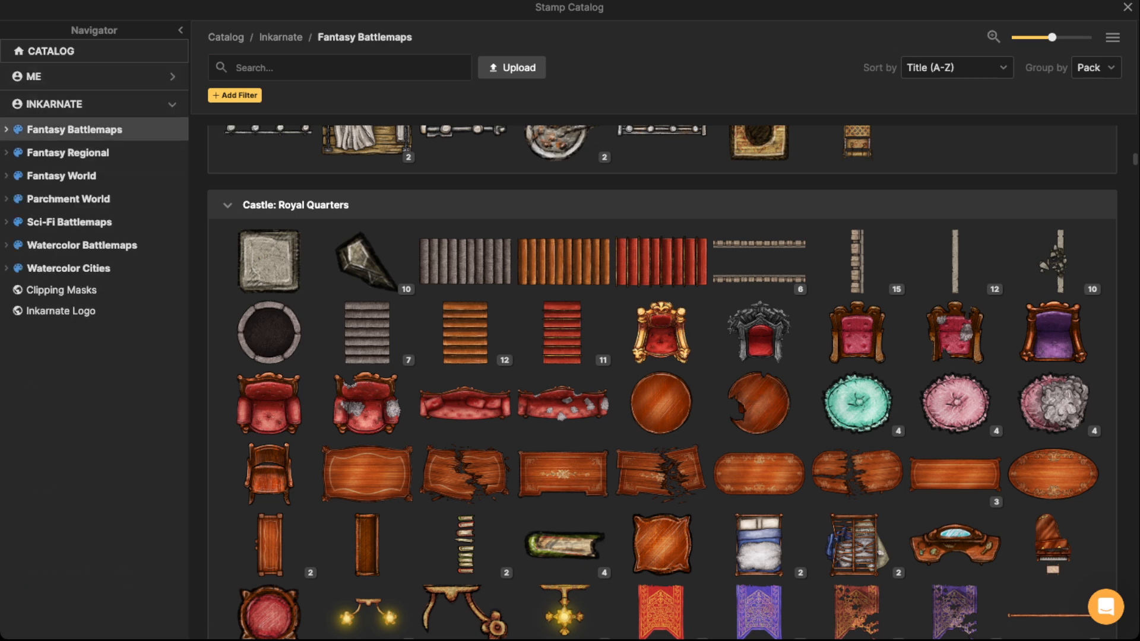
pyautogui.click(75, 130)
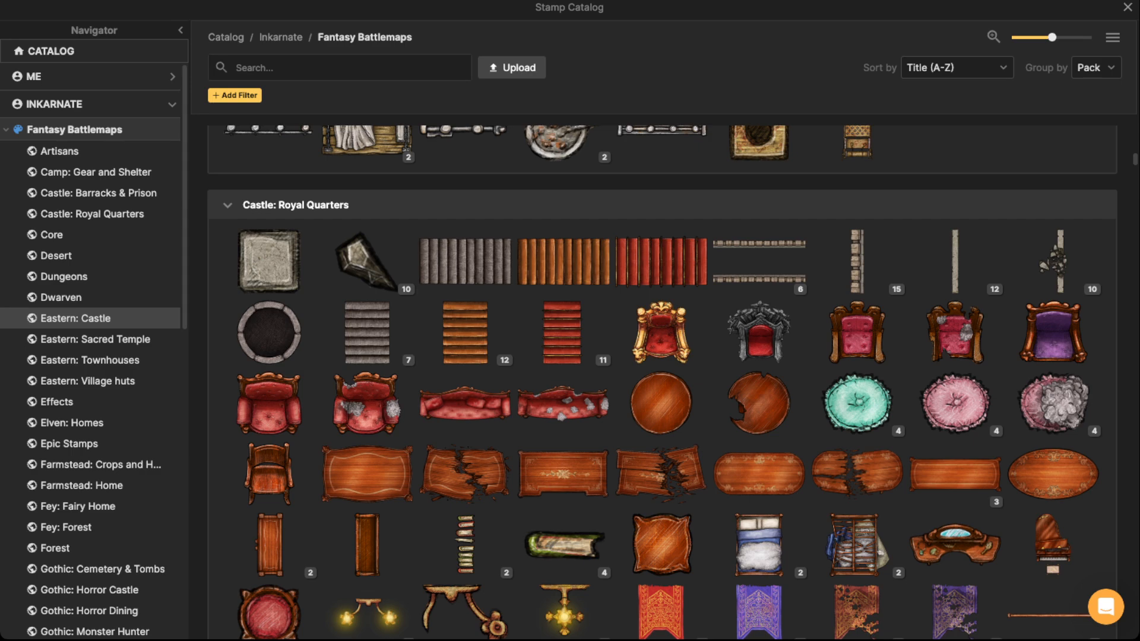
pyautogui.click(75, 318)
pyautogui.scroll(-2, 661, 366)
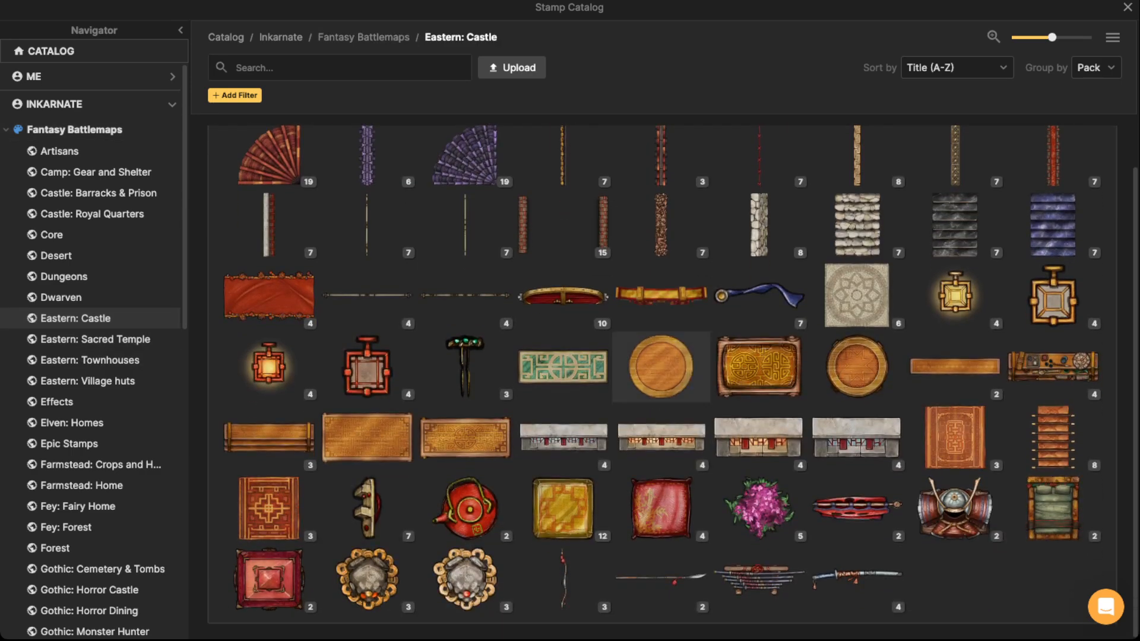
pyautogui.click(856, 295)
# Place the dark wood dragon medallion, variant 5, at scale 110 on the floor inside the curve of the bar's hologram wall.
pyautogui.scroll(5, 459, 336)
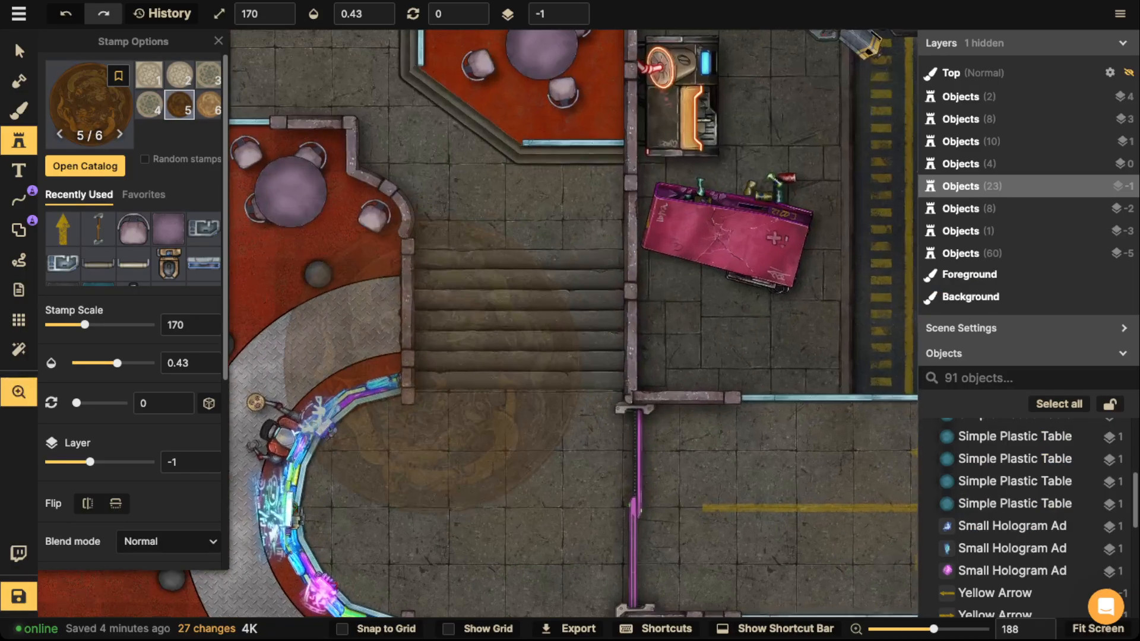
pyautogui.moveTo(419, 502); pyautogui.dragTo(498, 333)
pyautogui.scroll(4, 499, 332)
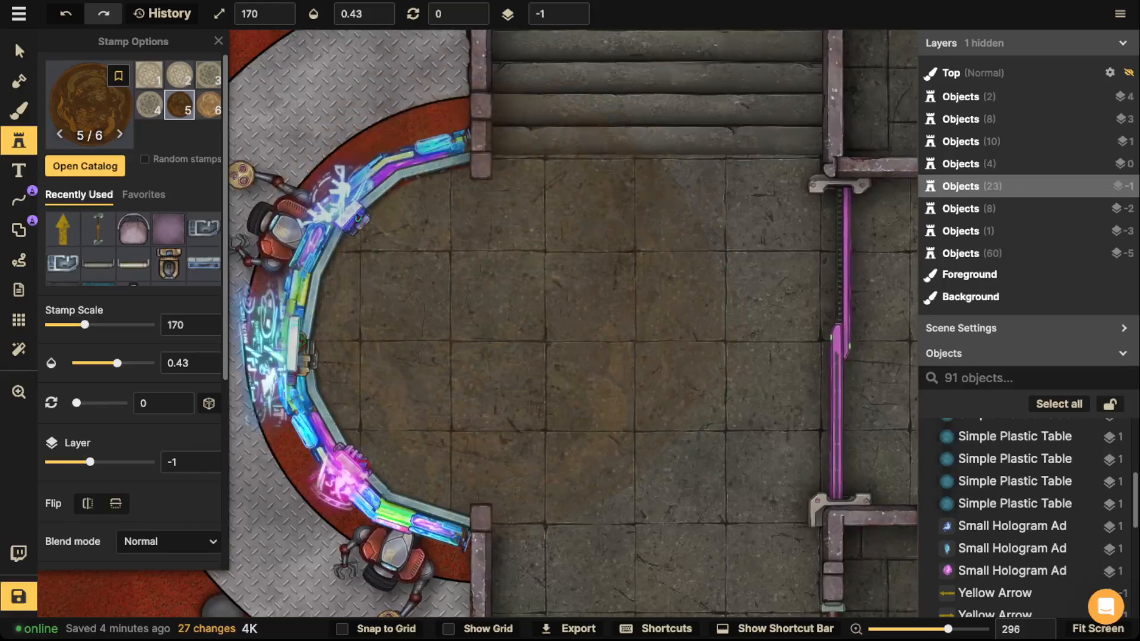
pyautogui.scroll(-5, 499, 332)
pyautogui.click(485, 344)
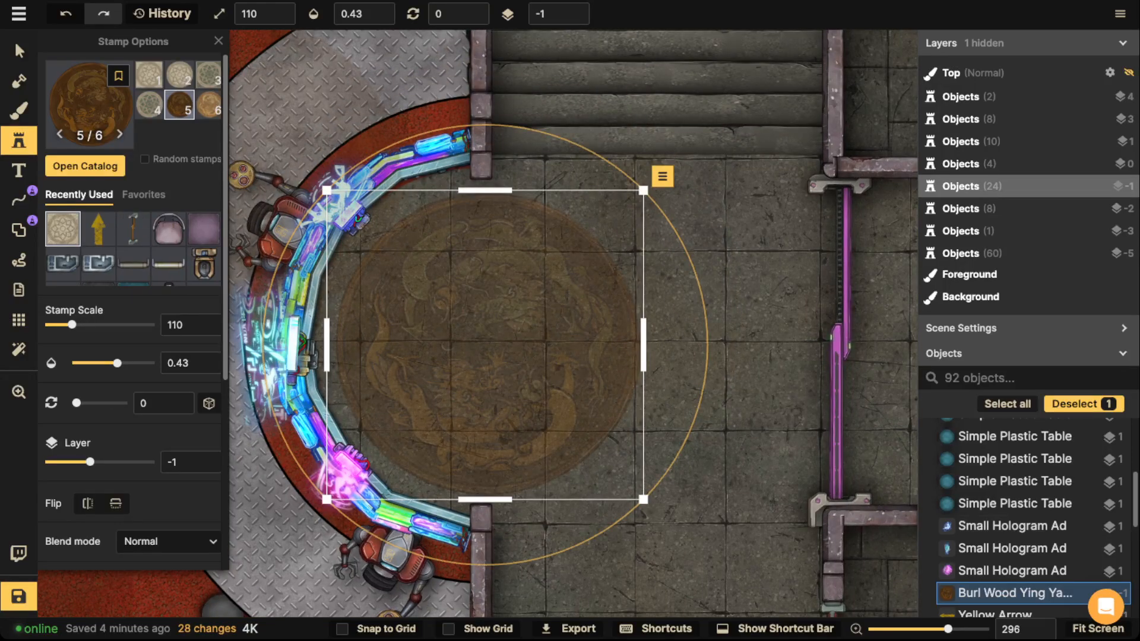
# Raise the dragon medallion's opacity to 1, rotate it to 300 and nudge it slightly toward the curved wall.
pyautogui.press('v')
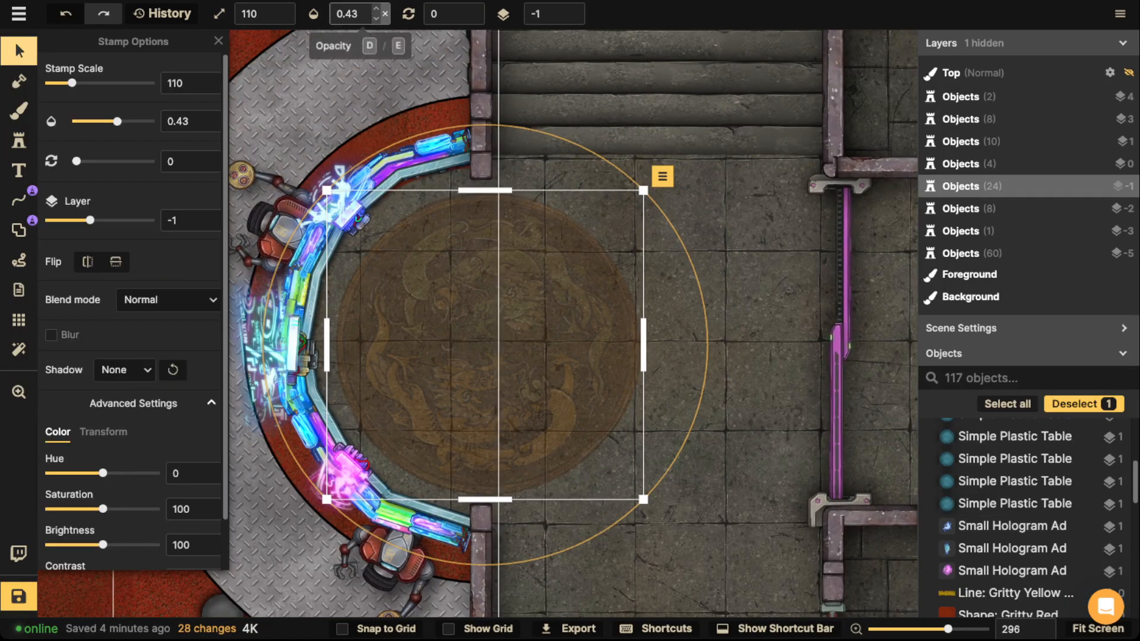
pyautogui.click(384, 14)
pyautogui.moveTo(463, 332); pyautogui.dragTo(458, 331)
pyautogui.scroll(-4, 459, 324)
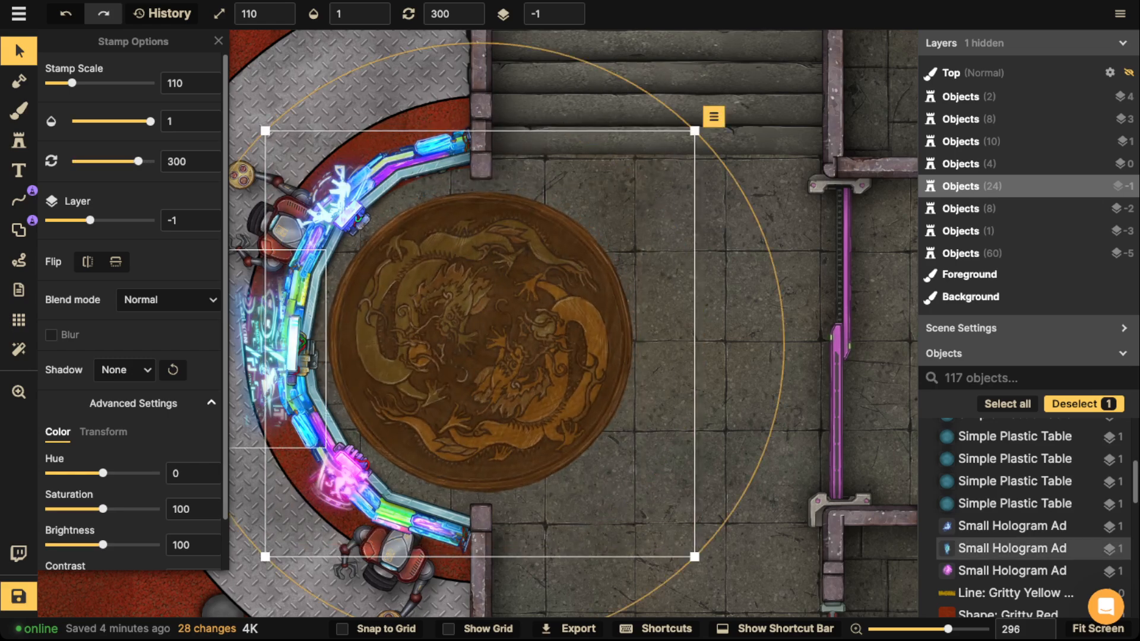
# Set the dragon medallion's blend mode to Luminosity.
pyautogui.click(169, 299)
pyautogui.scroll(-4, 139, 410)
pyautogui.click(135, 538)
pyautogui.scroll(-3, 471, 328)
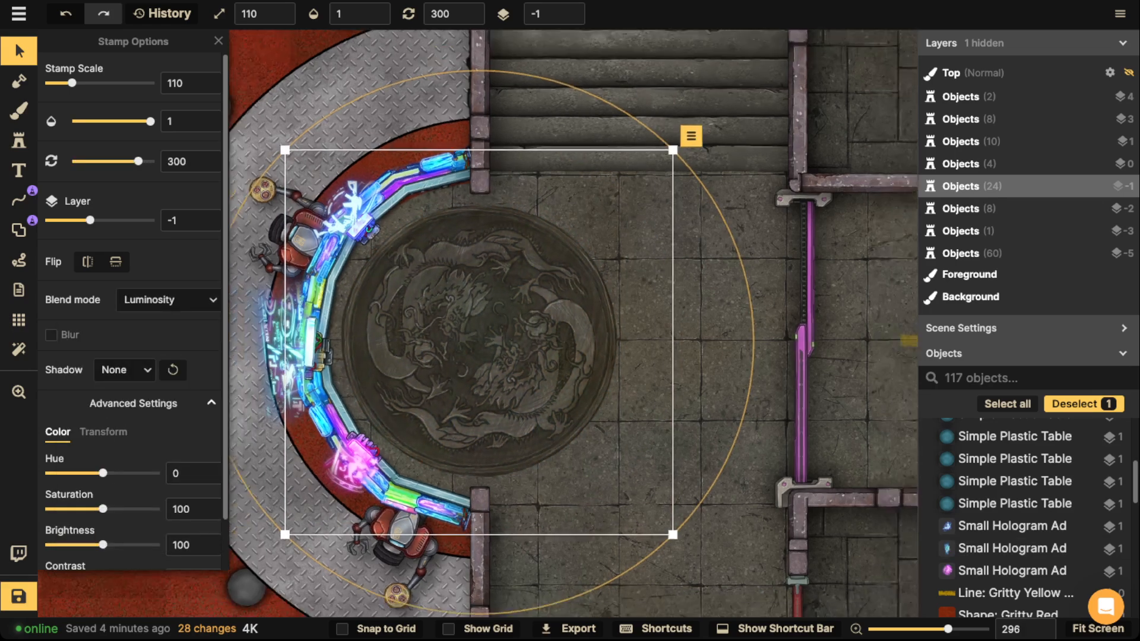
# Adjust the dragon medallion's color to brightness 117 and contrast about 87, then deselect it.
pyautogui.scroll(-1, 131, 356)
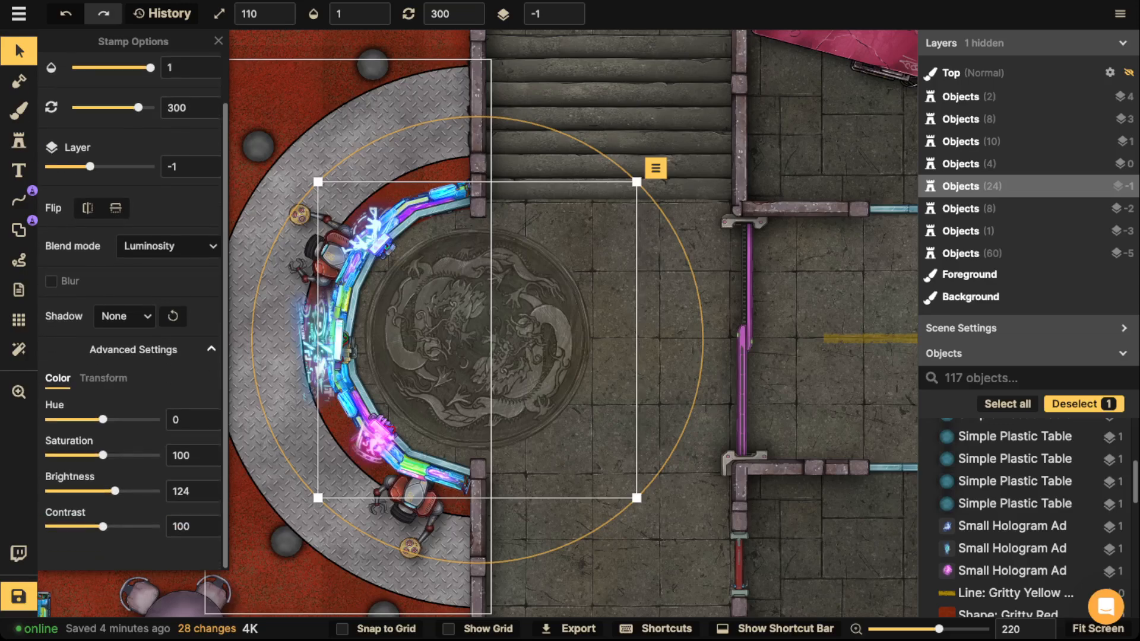
pyautogui.moveTo(103, 526); pyautogui.dragTo(92, 526)
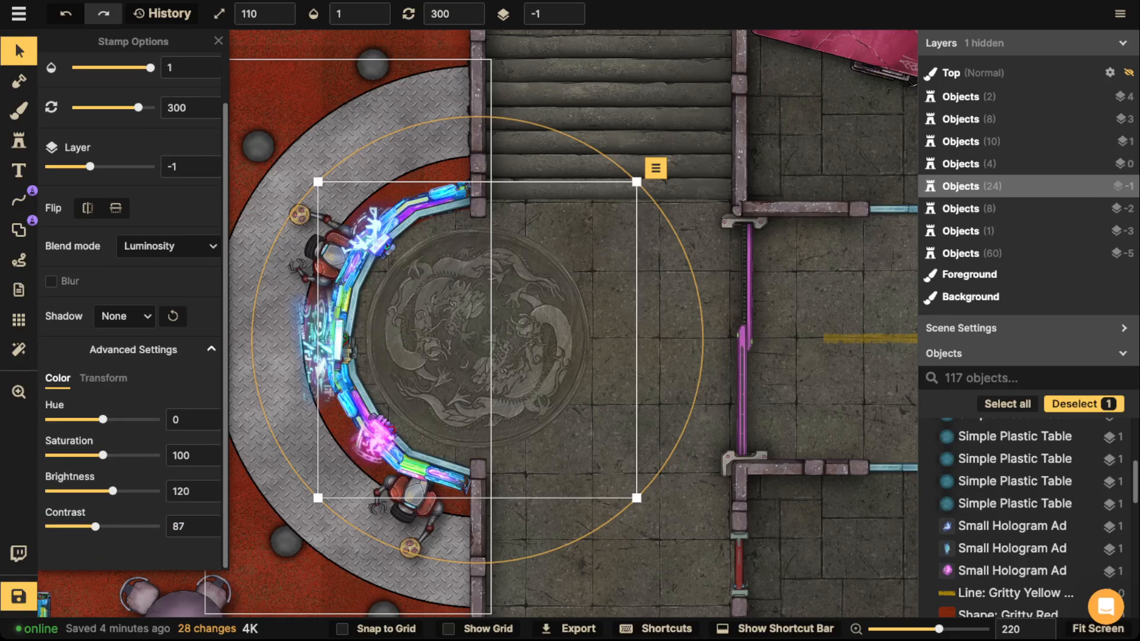
pyautogui.scroll(-4, 322, 332)
pyautogui.press('Escape')
pyautogui.scroll(-3, 357, 292)
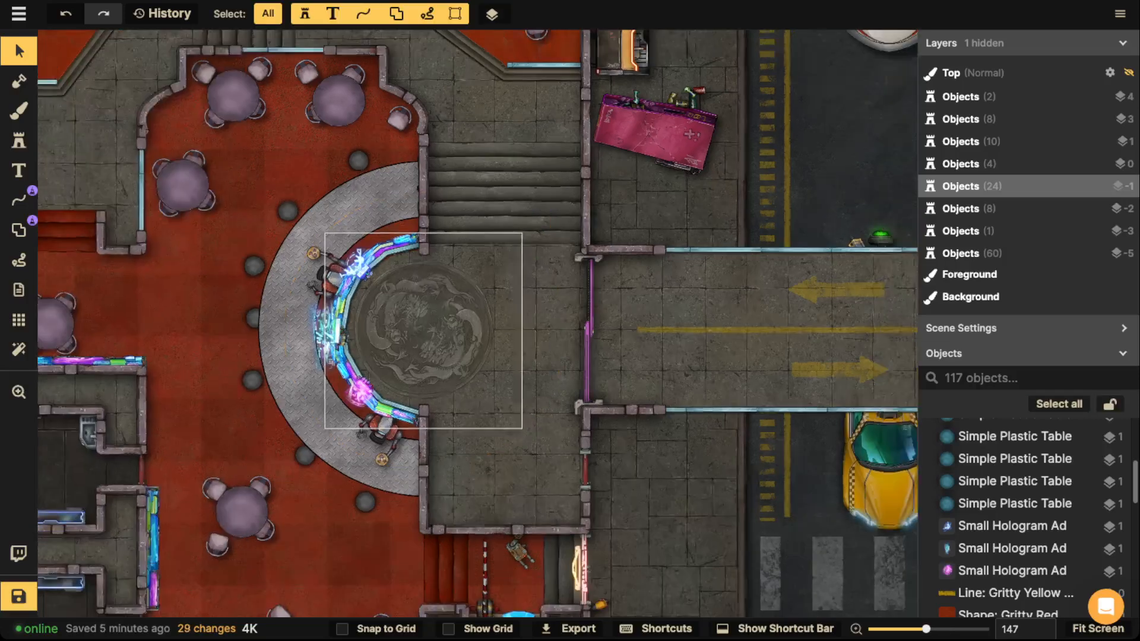
pyautogui.scroll(-2, 345, 283)
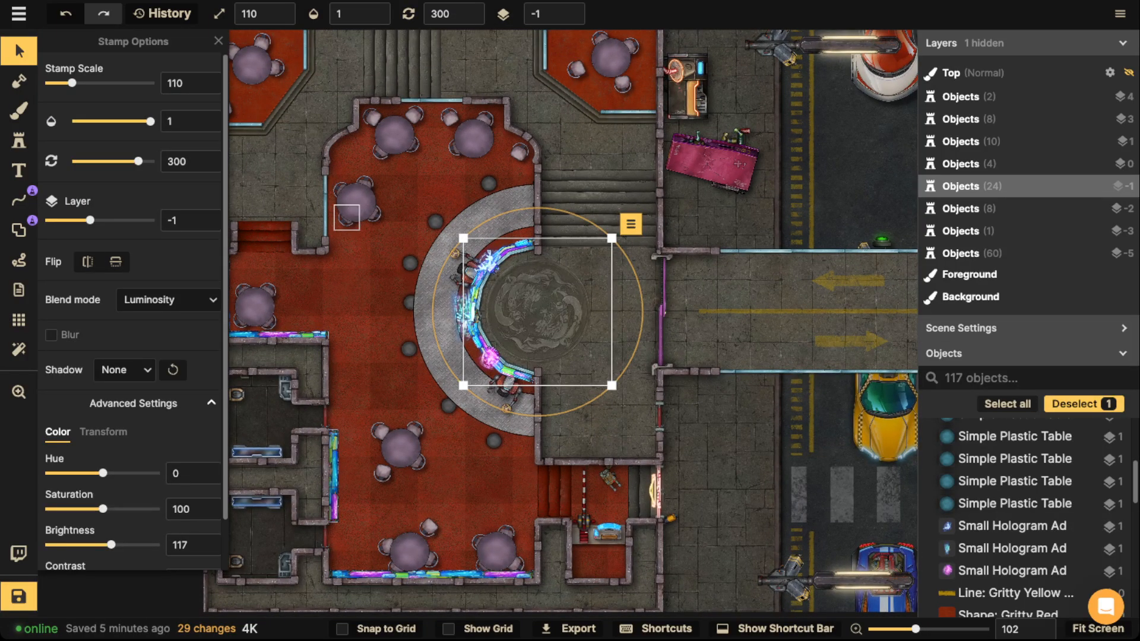
pyautogui.click(394, 240)
# Copy the table and its four chairs from the upper-right booth and paste the set on the floor below the dragon medallion.
pyautogui.press('space')
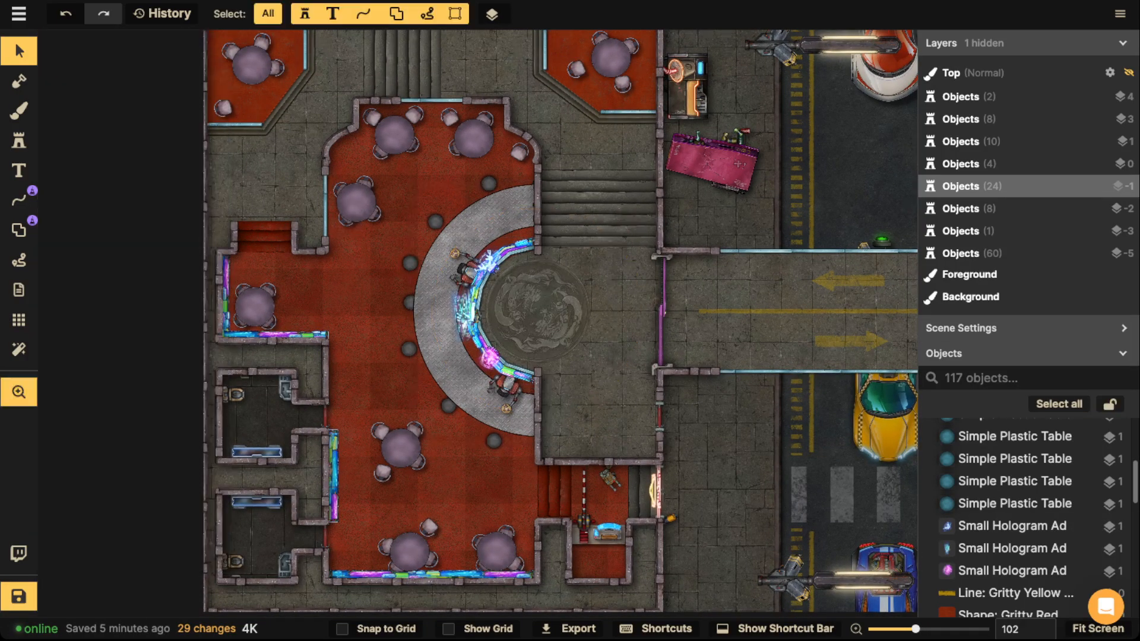
pyautogui.moveTo(558, 259); pyautogui.dragTo(577, 417)
pyautogui.click(595, 230)
pyautogui.keyDown('shift'); pyautogui.click(641, 243); pyautogui.keyUp('shift')
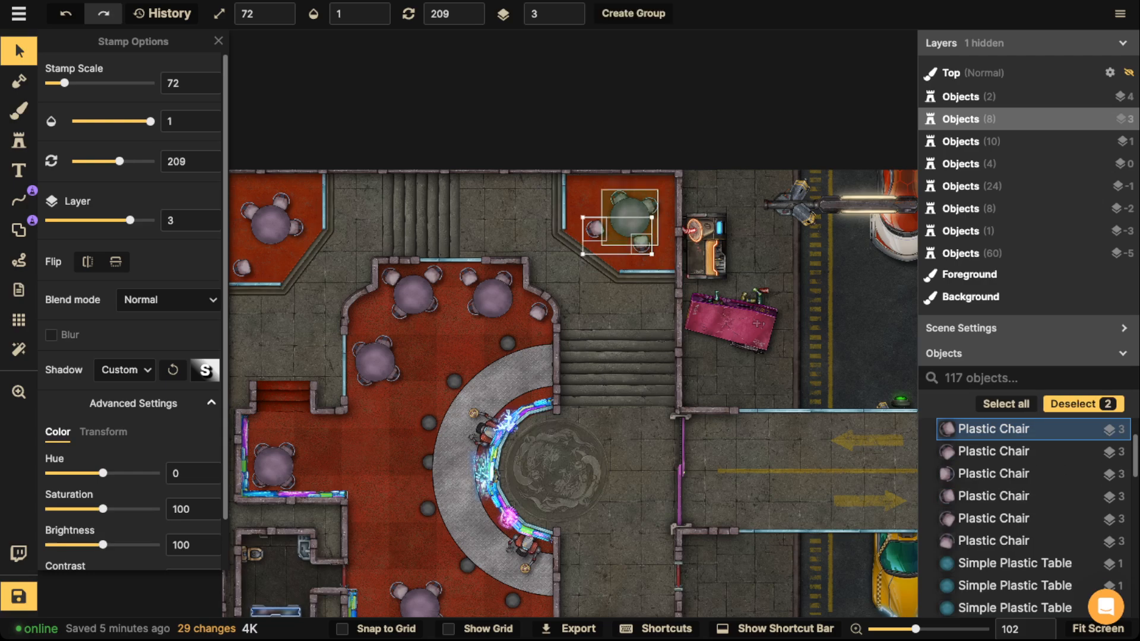
pyautogui.keyDown('shift'); pyautogui.click(631, 219); pyautogui.keyUp('shift')
pyautogui.keyDown('shift'); pyautogui.click(650, 206); pyautogui.keyUp('shift')
pyautogui.keyDown('shift'); pyautogui.click(619, 200); pyautogui.keyUp('shift')
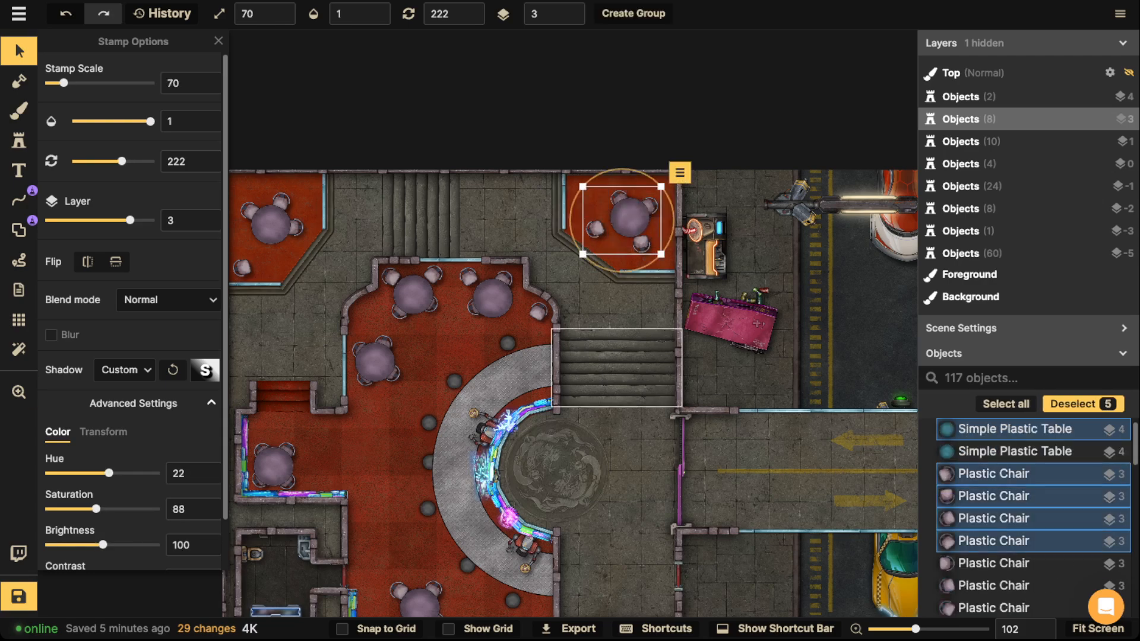
pyautogui.press('space')
pyautogui.moveTo(564, 457); pyautogui.dragTo(552, 237)
pyautogui.hotkey('ctrl', 'v')
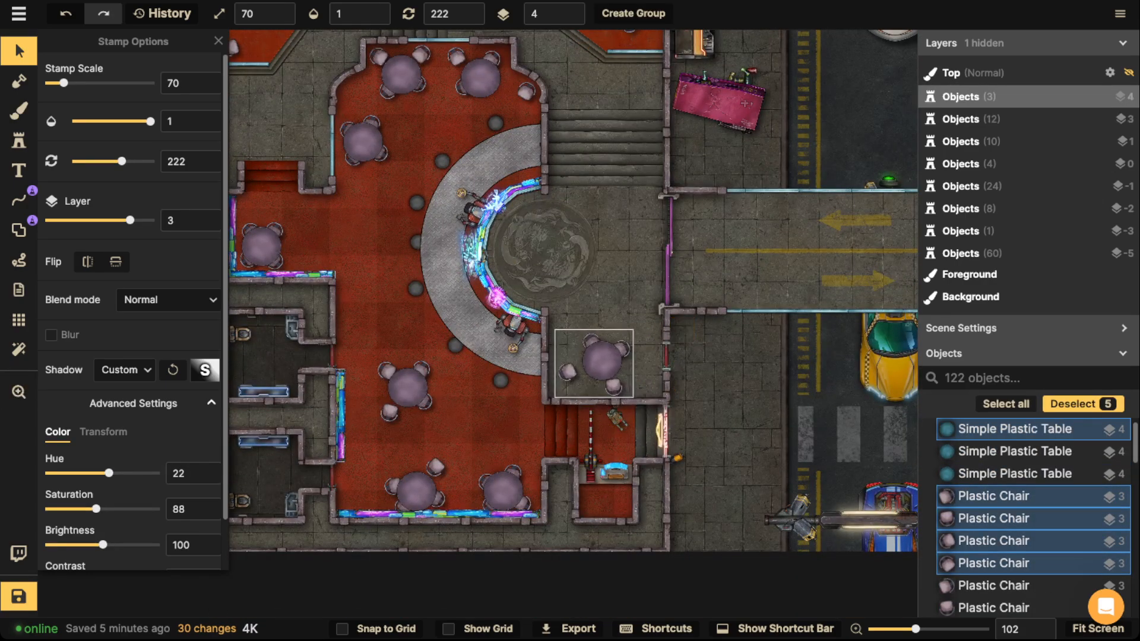
# Rotate the pasted table and chairs to 135 on the floor below the dragon medallion and deselect the set.
pyautogui.moveTo(640, 362); pyautogui.dragTo(544, 333)
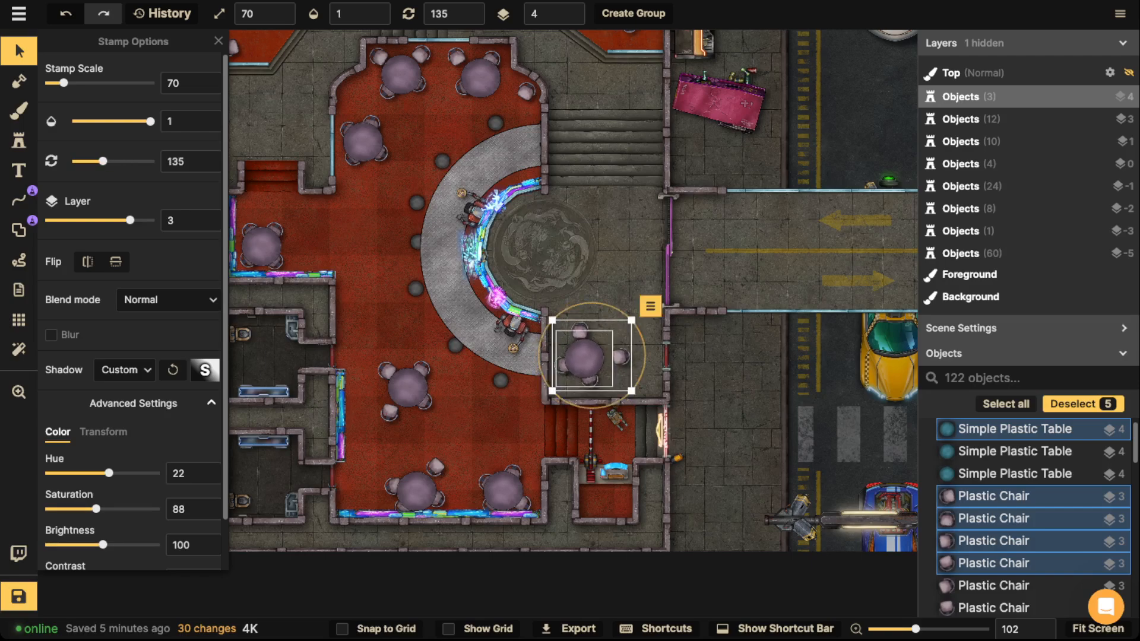
pyautogui.click(399, 220)
pyautogui.scroll(-3, 398, 220)
pyautogui.press('space')
pyautogui.moveTo(399, 220); pyautogui.dragTo(401, 287)
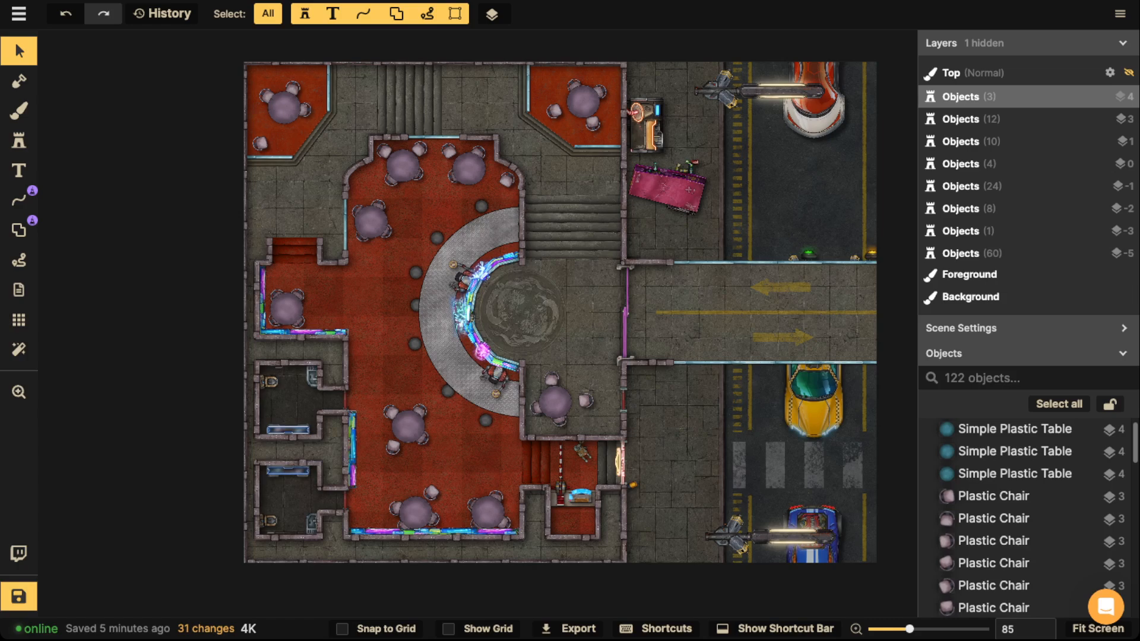
# Examine the furniture, curved bar and floor details across the bar interior, the entrance hall and the street side of the map.
pyautogui.press('space')
pyautogui.moveTo(499, 279); pyautogui.dragTo(310, 258)
pyautogui.scroll(3, 497, 249)
pyautogui.press('space')
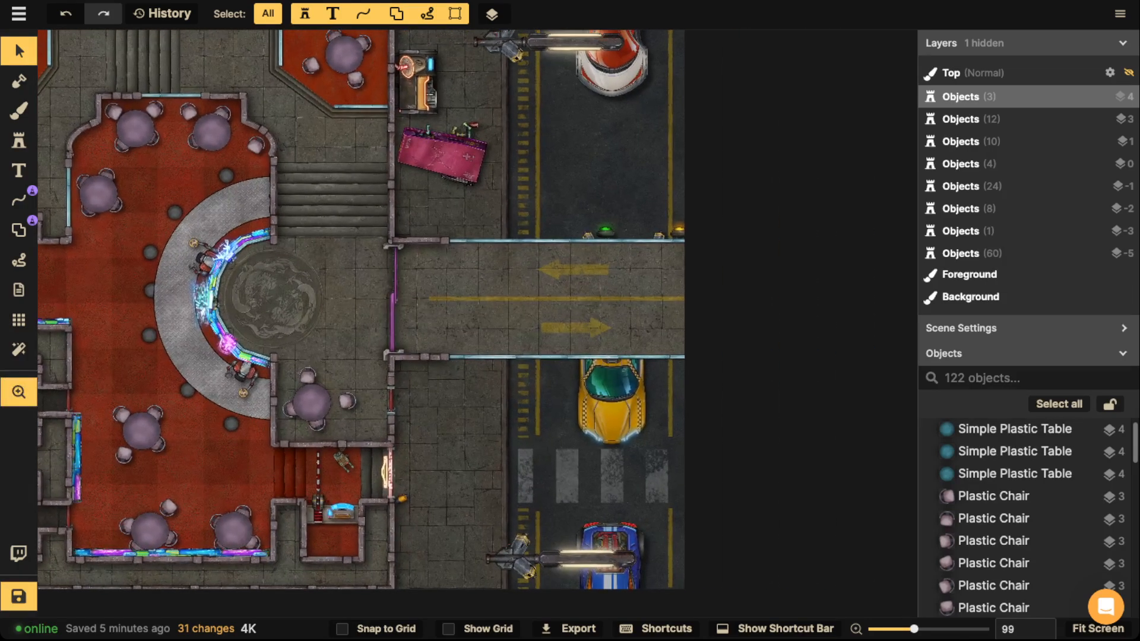
pyautogui.scroll(-1, 508, 344)
pyautogui.hscroll(-3, 508, 344)
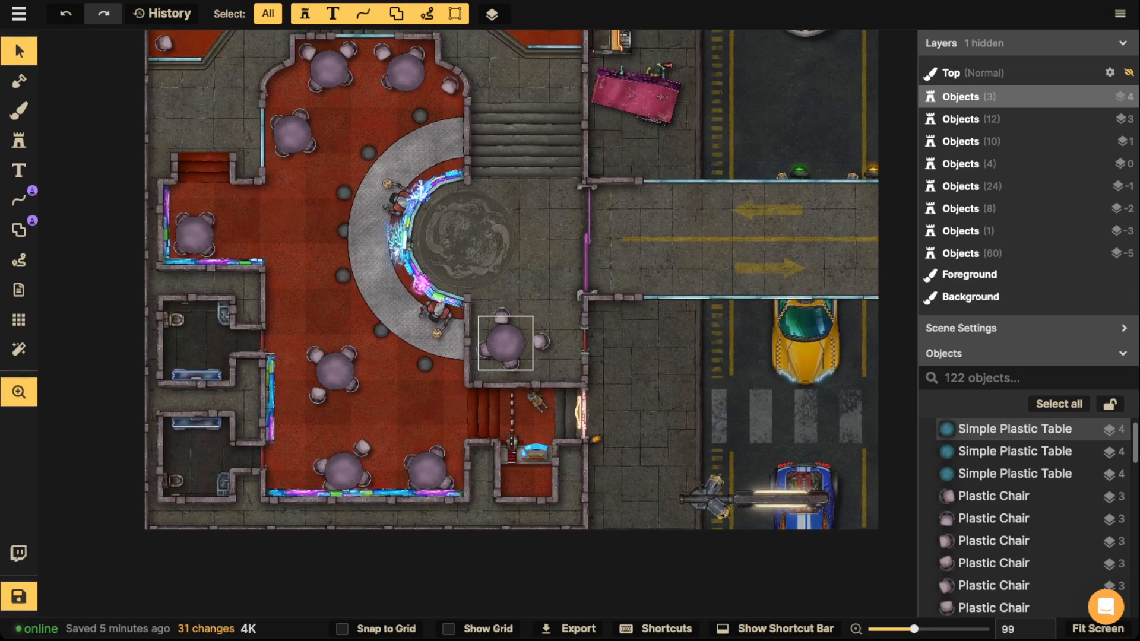
pyautogui.scroll(3, 520, 345)
pyautogui.hscroll(2, 519, 345)
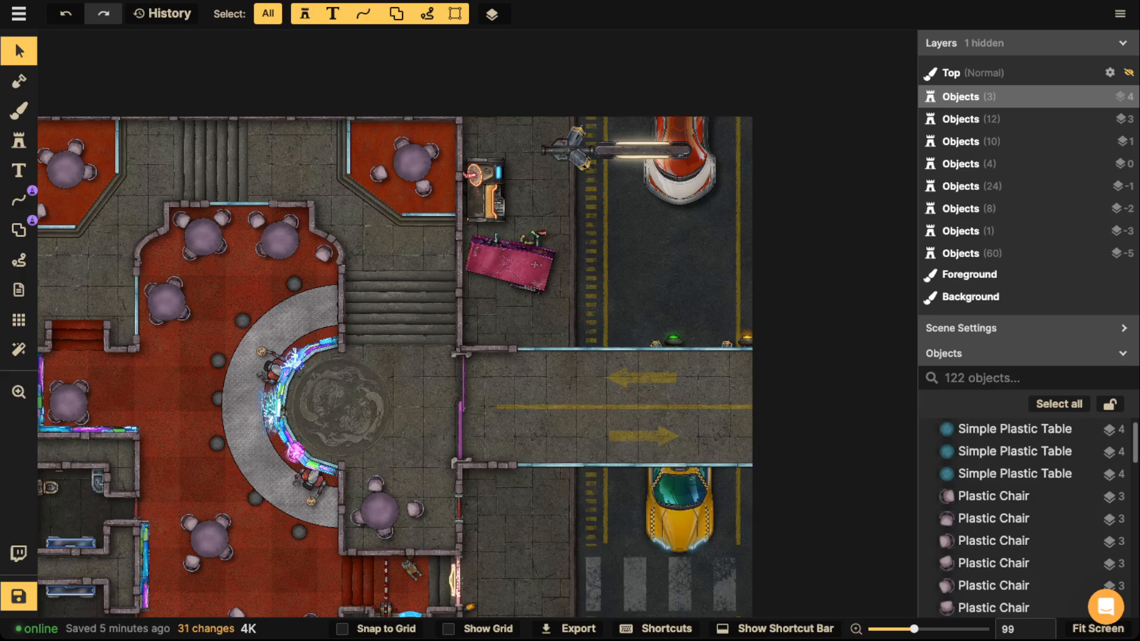
pyautogui.scroll(1, 451, 332)
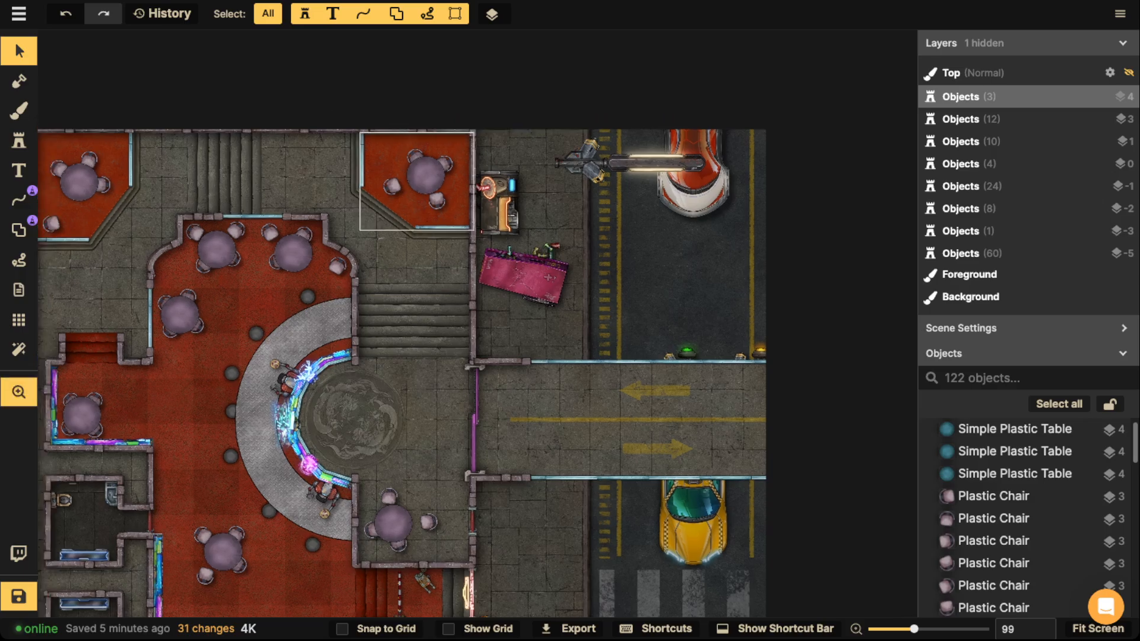
pyautogui.scroll(-2, 451, 333)
pyautogui.scroll(-1, 451, 333)
pyautogui.scroll(1, 514, 267)
pyautogui.scroll(-1, 514, 267)
pyautogui.hscroll(-2, 513, 267)
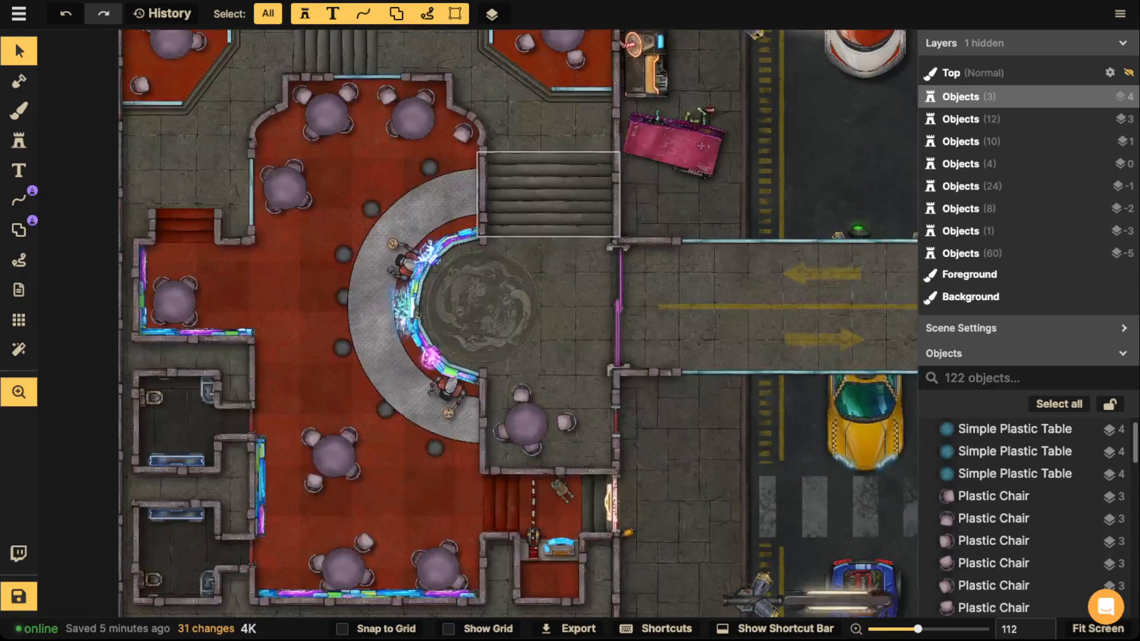
pyautogui.hscroll(-2, 540, 249)
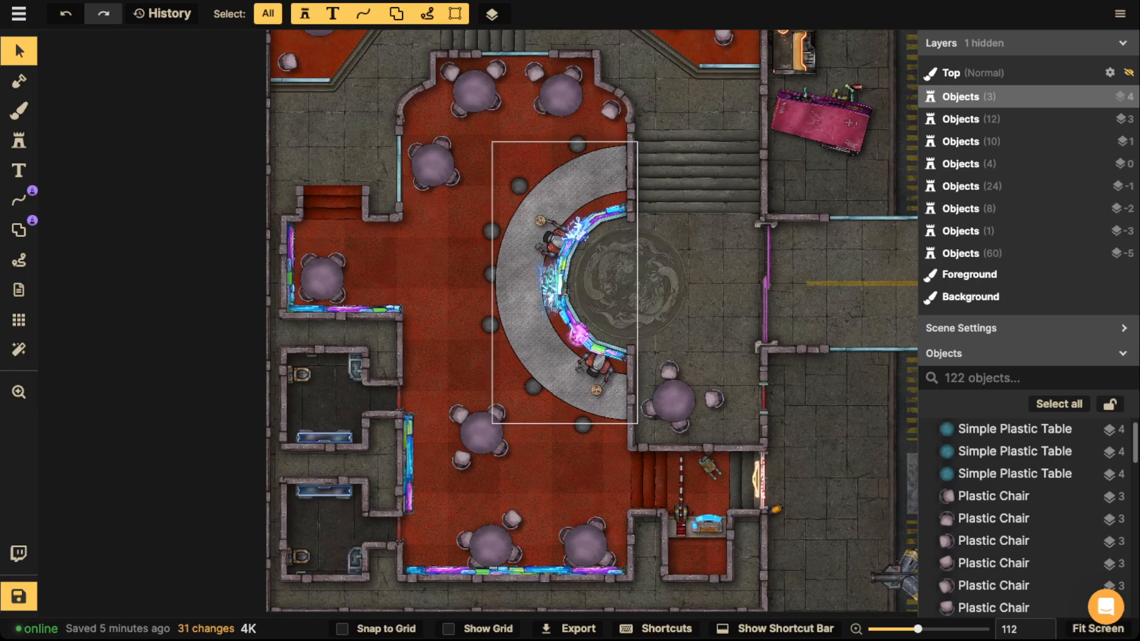
pyautogui.scroll(2, 548, 312)
pyautogui.scroll(1, 543, 314)
pyautogui.scroll(-1, 504, 323)
pyautogui.scroll(-1, 427, 321)
pyautogui.scroll(2, 427, 320)
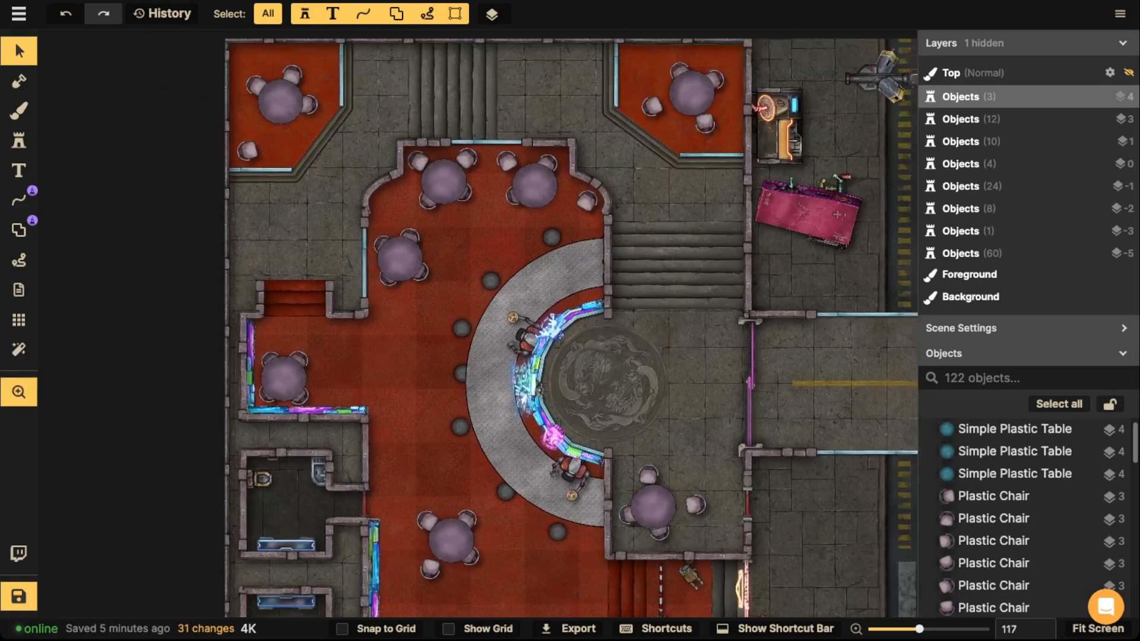
# Search the Sci-Fi Battlemaps stamp catalog for "light" and choose the red Neon Light stamp.
pyautogui.click(18, 141)
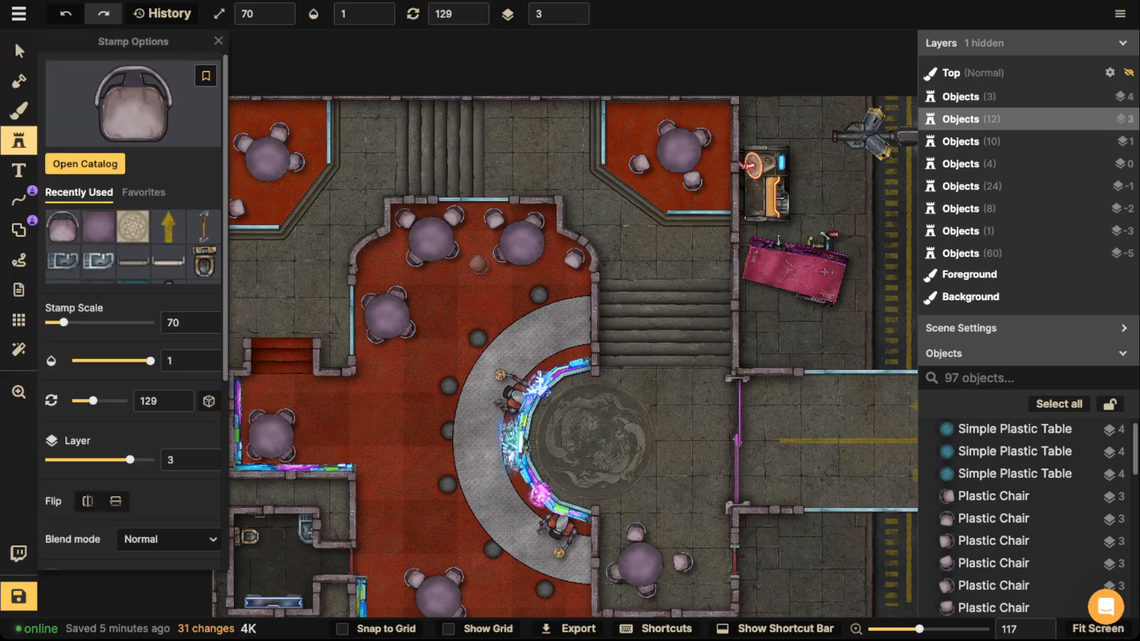
pyautogui.press('f')
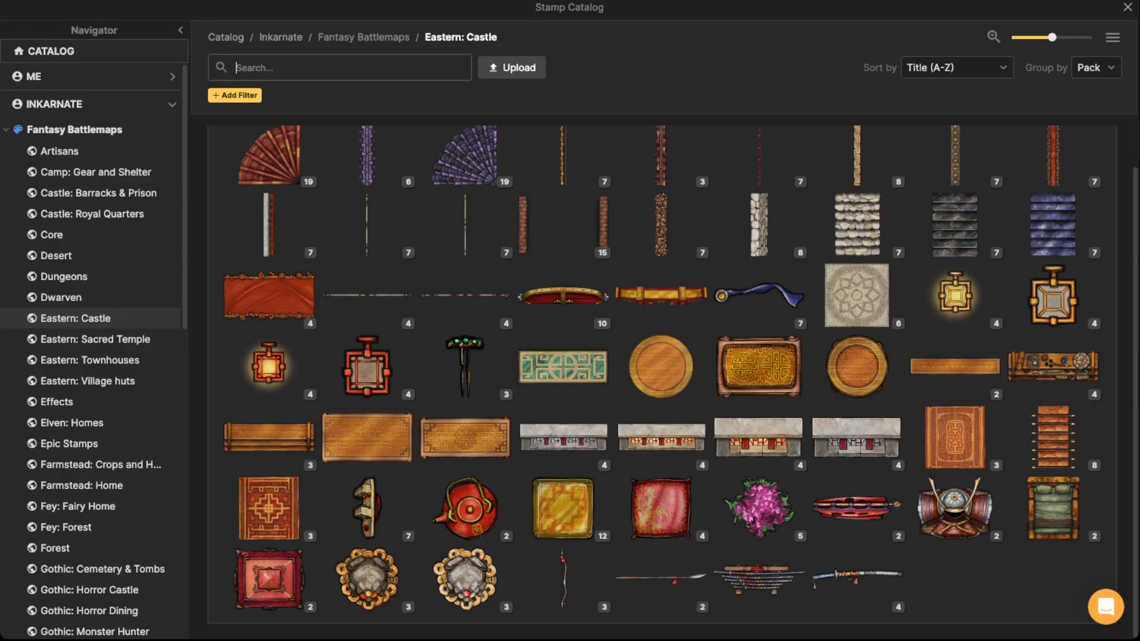
pyautogui.write('light')
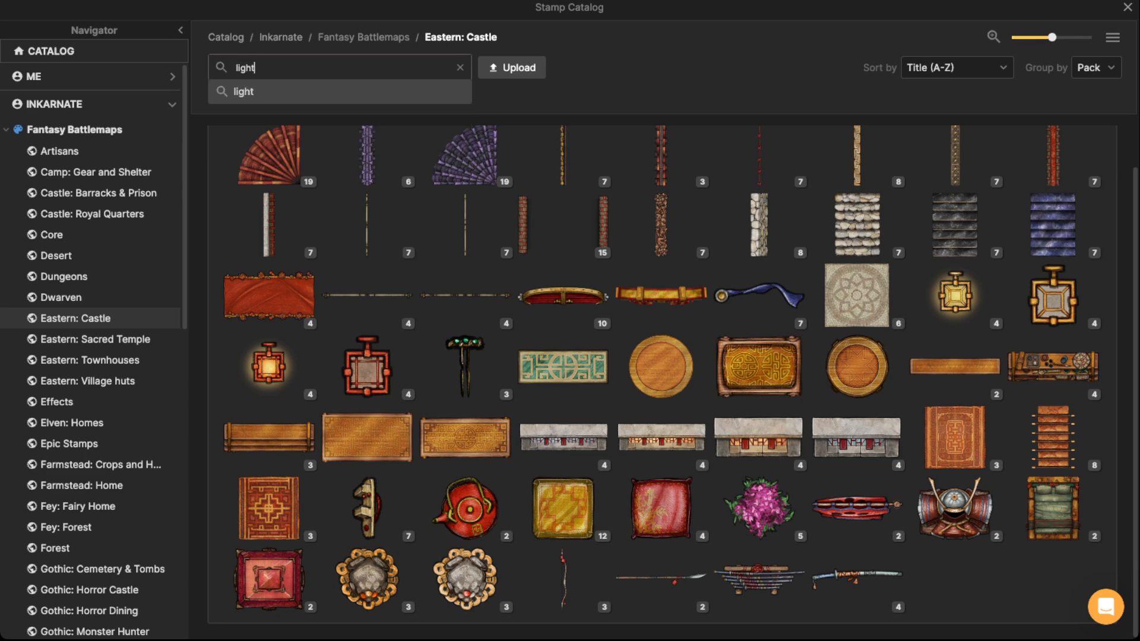
pyautogui.press('Return')
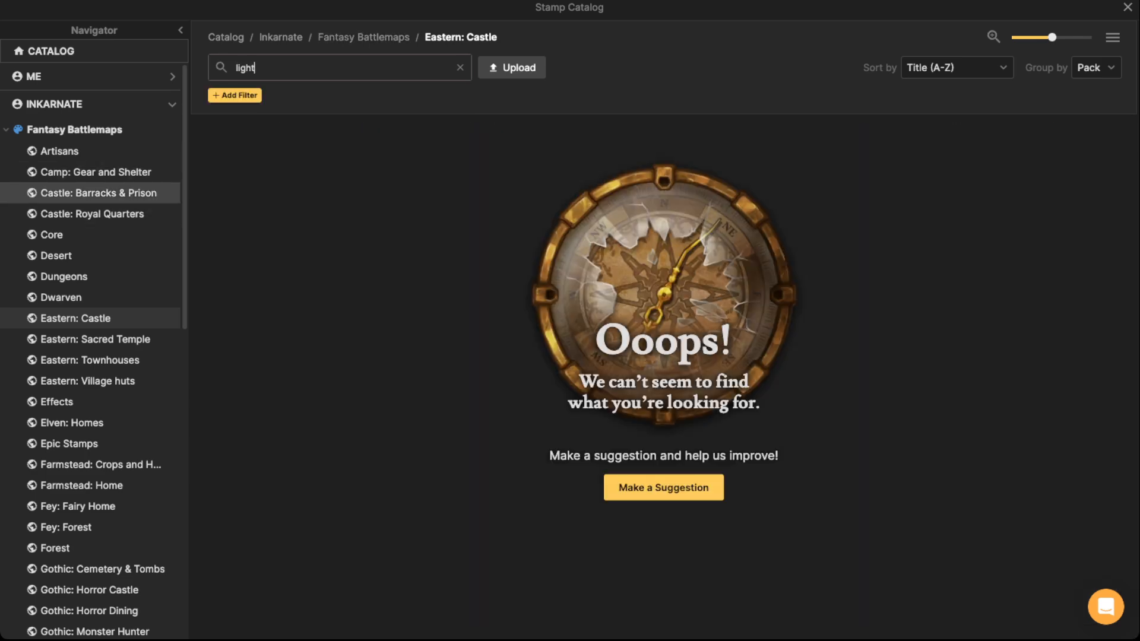
pyautogui.click(6, 129)
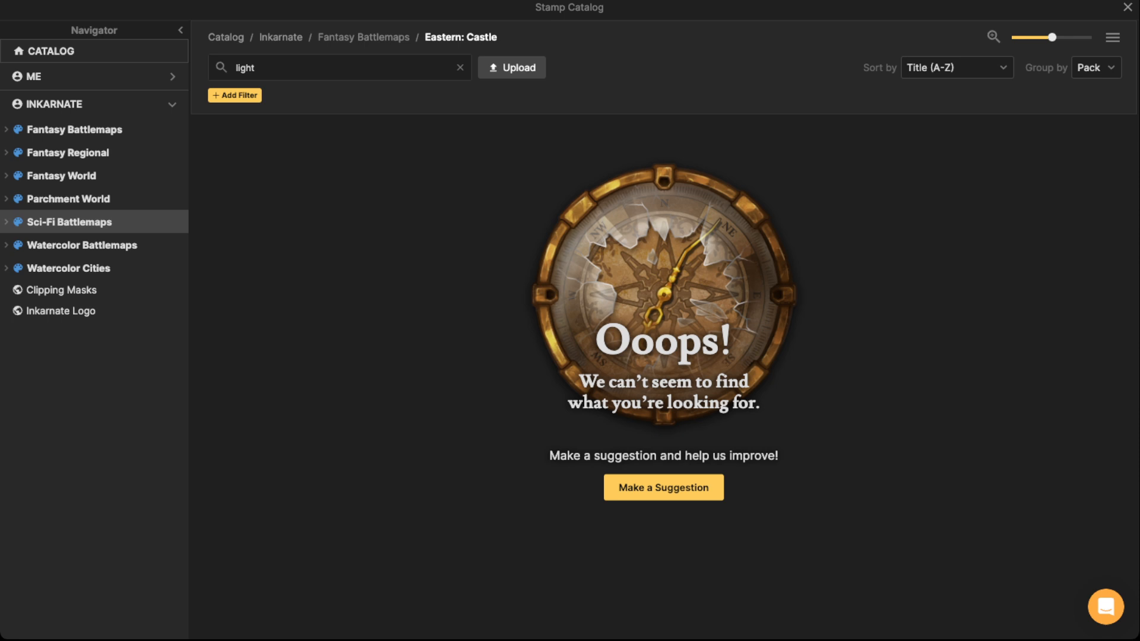
pyautogui.click(69, 222)
pyautogui.scroll(-5, 661, 380)
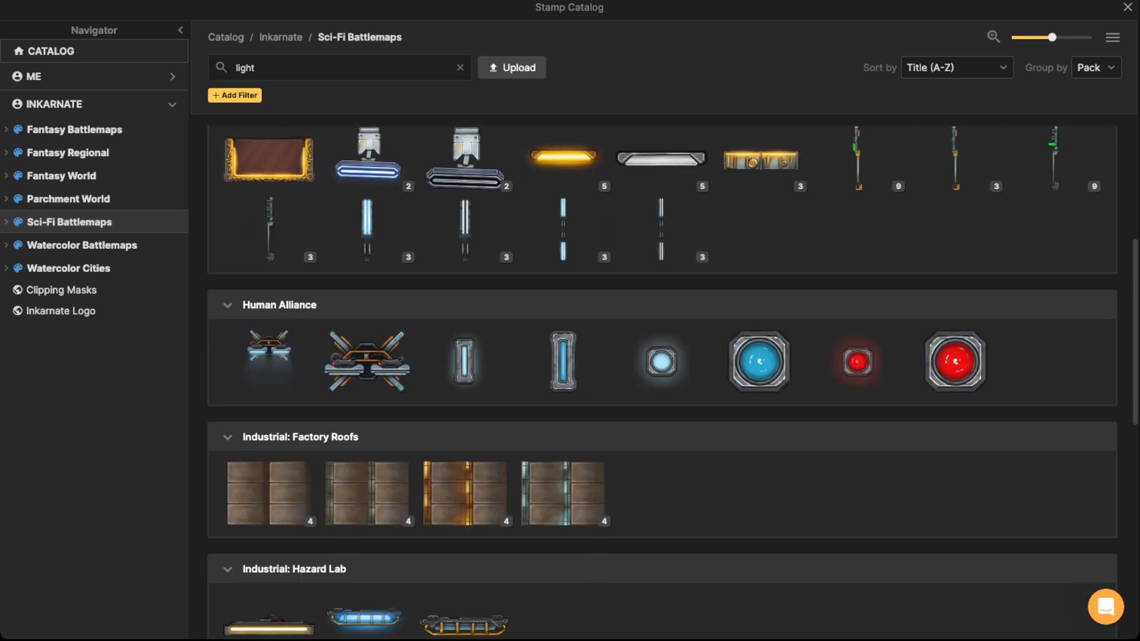
pyautogui.scroll(-10, 661, 380)
pyautogui.click(662, 366)
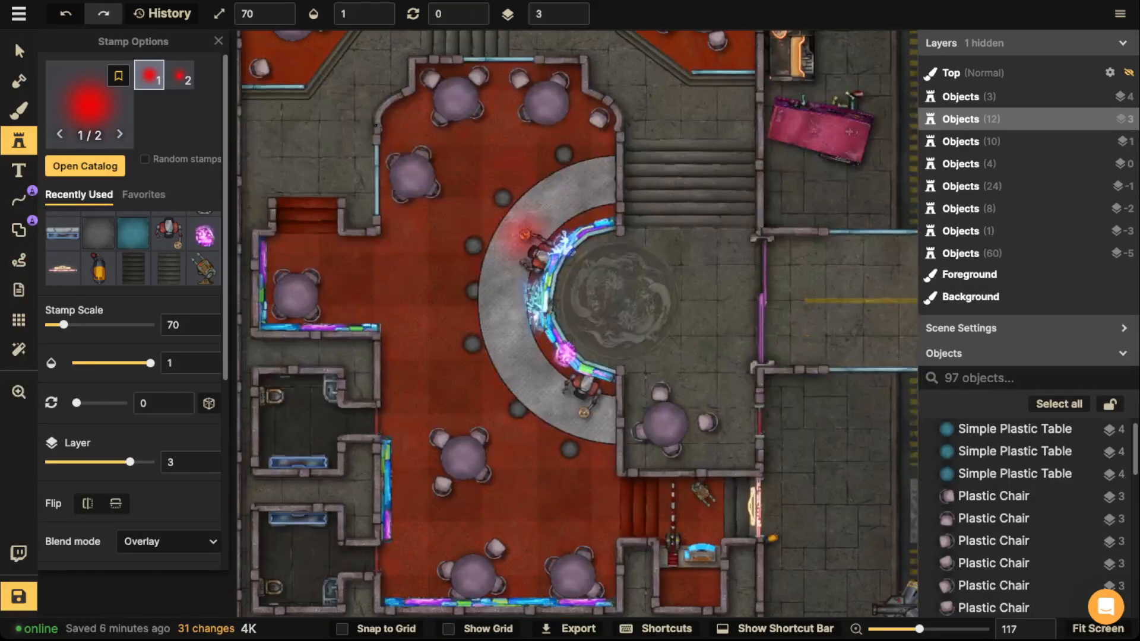
# Place the red Neon Light over the lower part of the curved grey bar floor, at scale 130 on layer 5.
pyautogui.scroll(4, 525, 234)
pyautogui.click(559, 366)
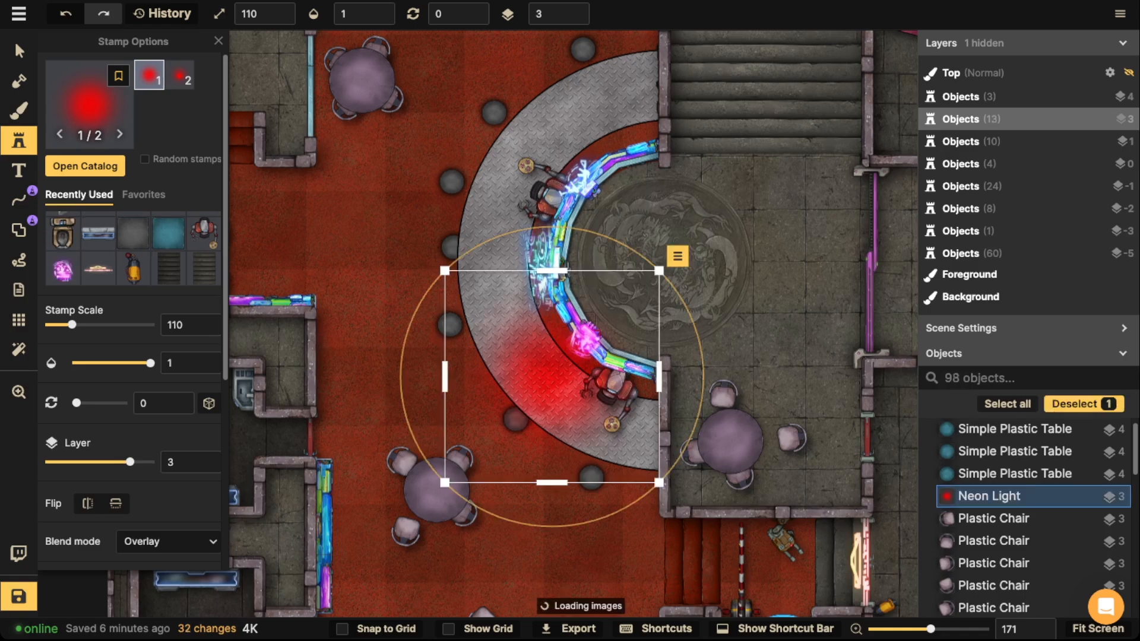
pyautogui.scroll(2, 552, 14)
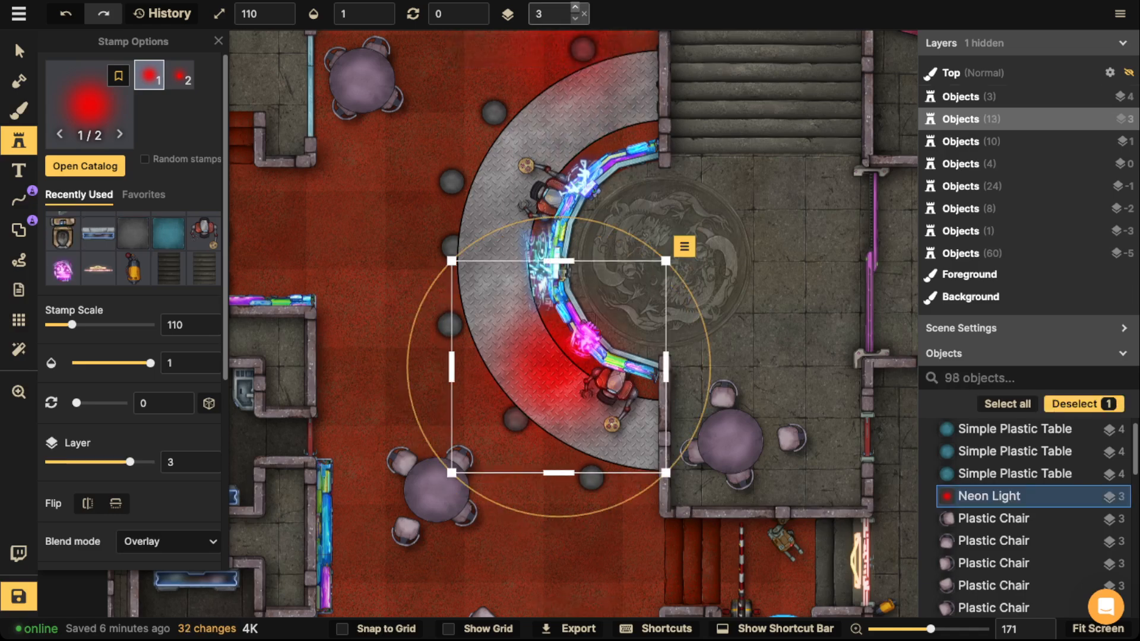
pyautogui.scroll(1, 265, 14)
pyautogui.scroll(1, 264, 13)
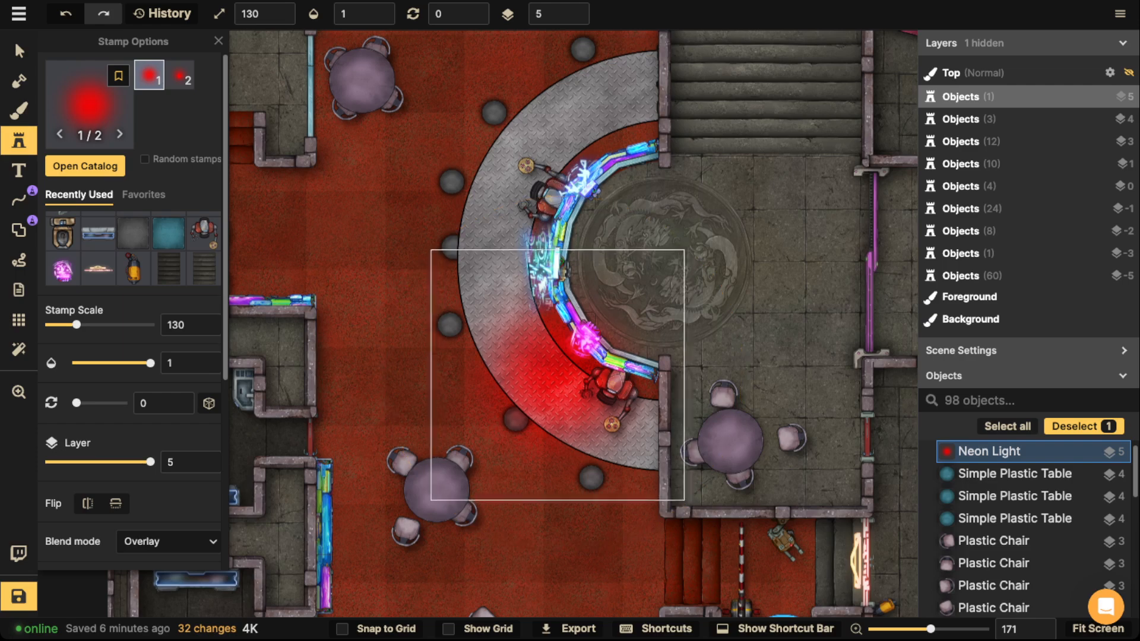
pyautogui.scroll(-5, 158, 107)
pyautogui.scroll(5, 130, 296)
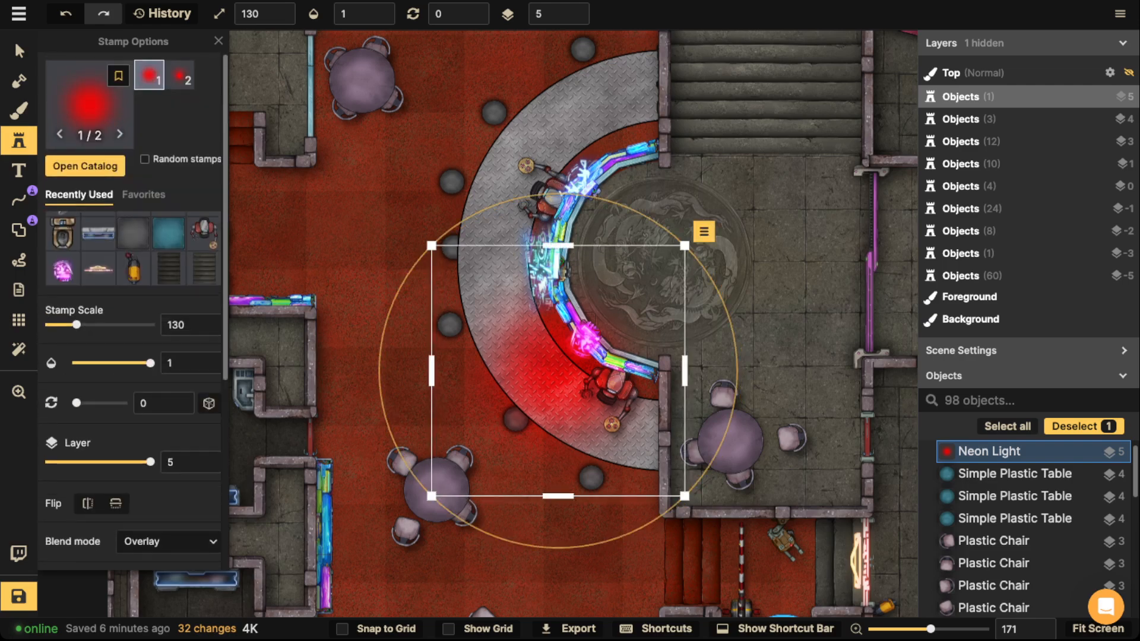
# Set the neon light's opacity to 0.64 and place two more copies over the middle and upper parts of the curved bar floor.
pyautogui.moveTo(127, 362); pyautogui.dragTo(131, 363)
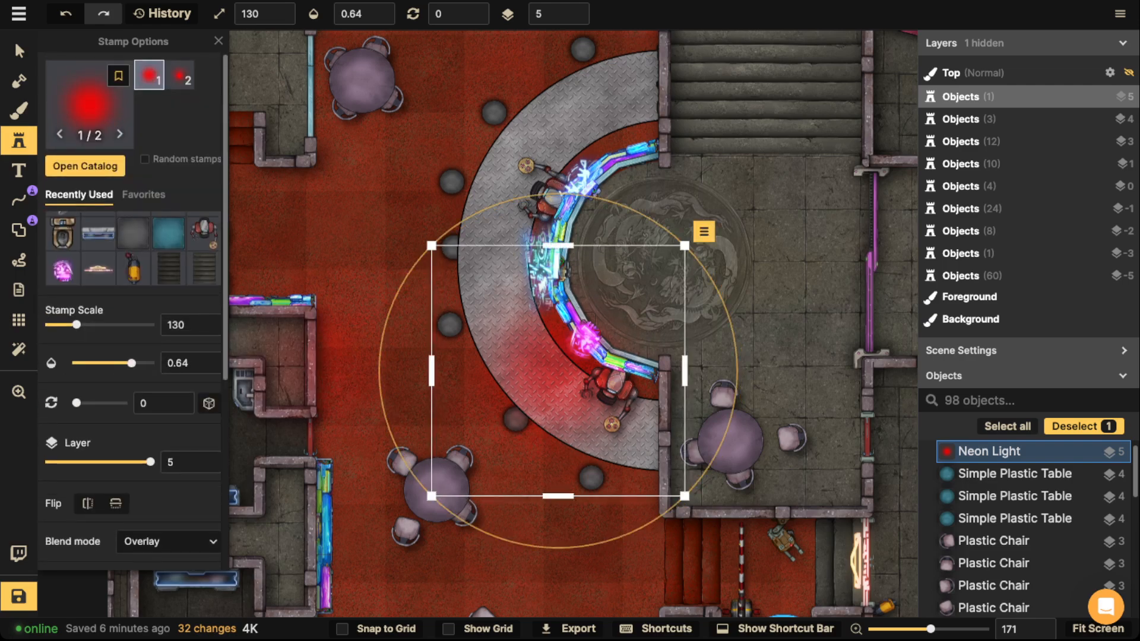
pyautogui.click(498, 254)
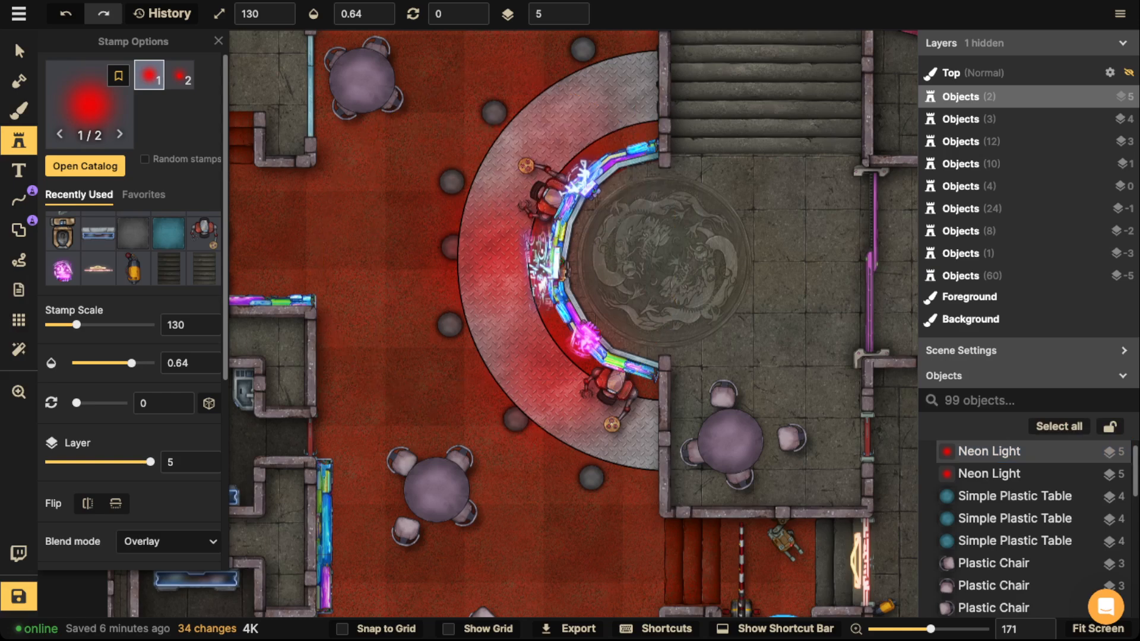
pyautogui.click(553, 146)
pyautogui.scroll(-4, 131, 296)
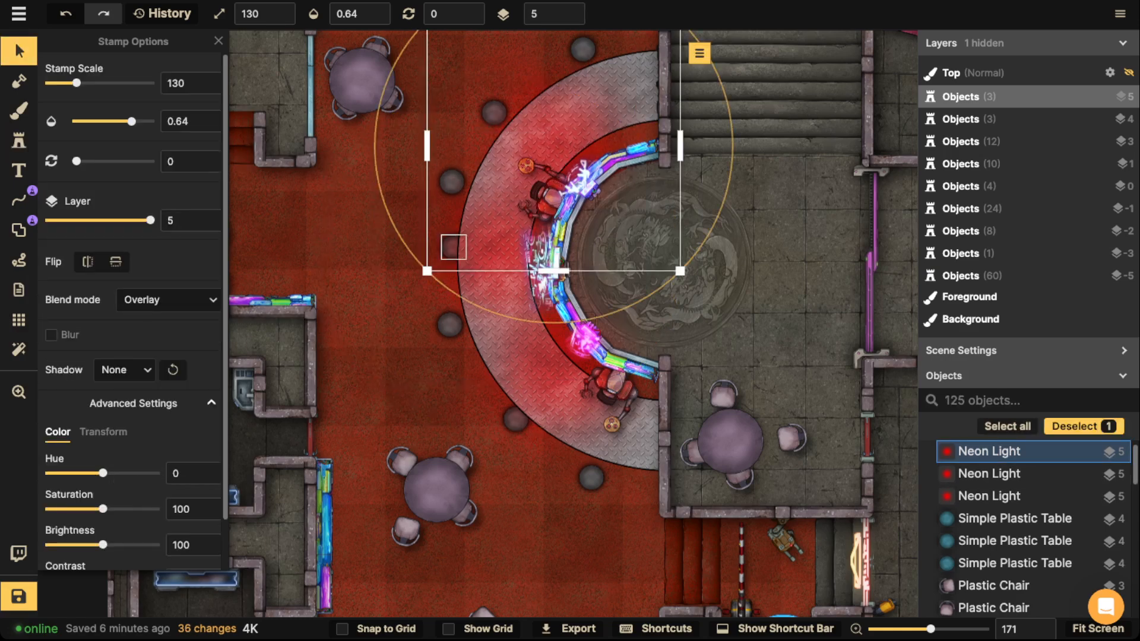
# Recolor the middle neon light green with hue 161 and the upper one purple with hue -64.
pyautogui.press('v')
pyautogui.click(501, 255)
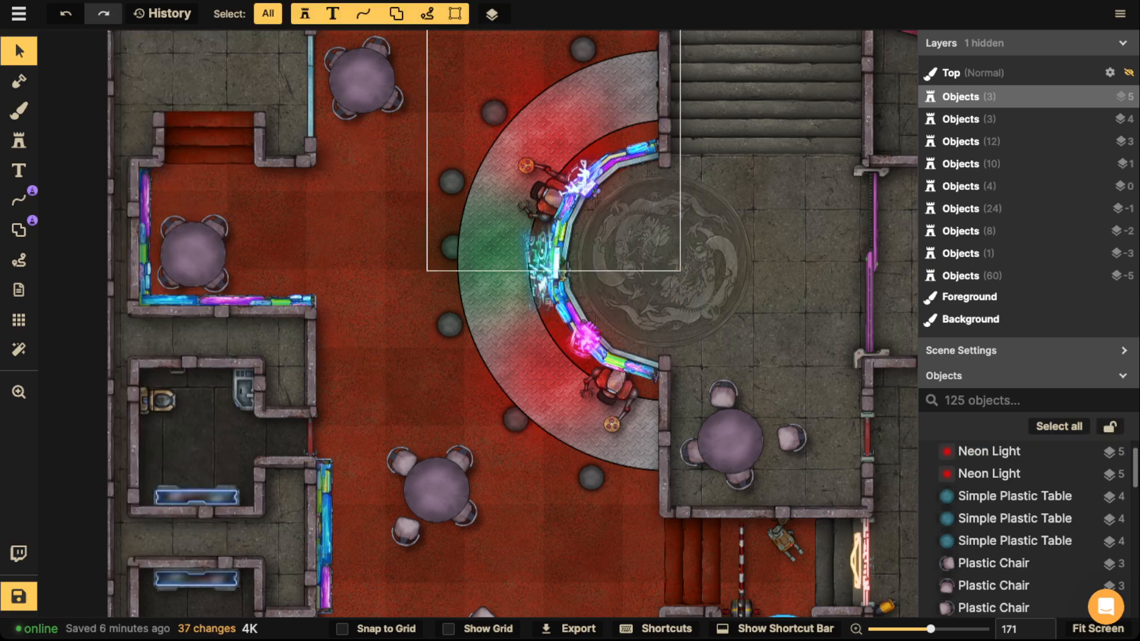
pyautogui.click(553, 146)
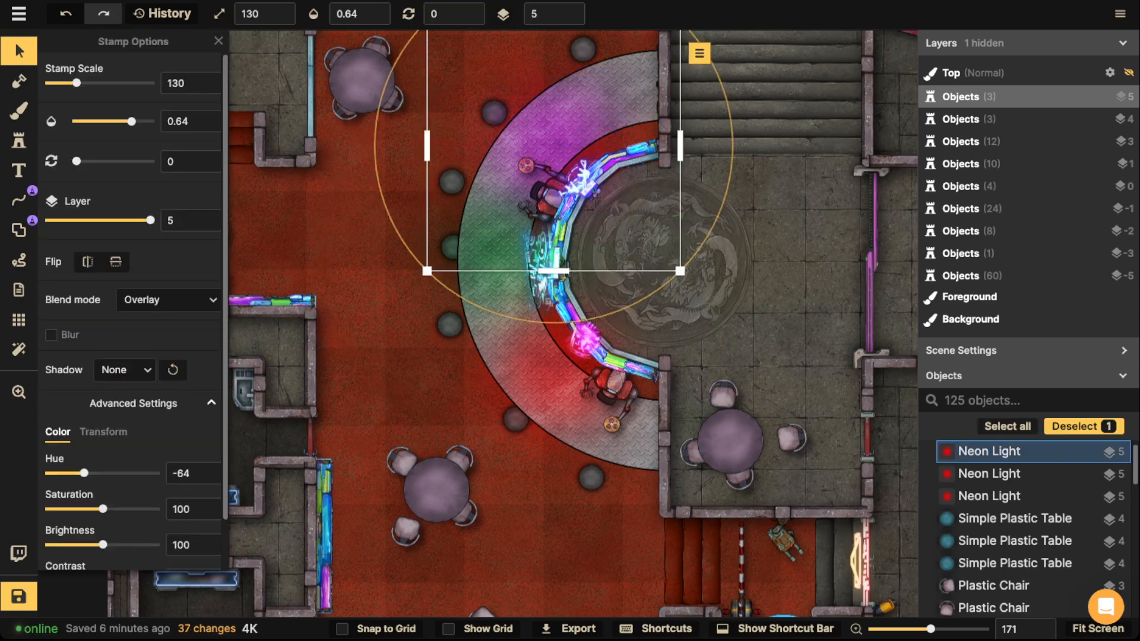
# Enlarge the neon lights along the bar, with the upper one at scale 170 and the lower one at 140, and deselect.
pyautogui.scroll(1, 540, 193)
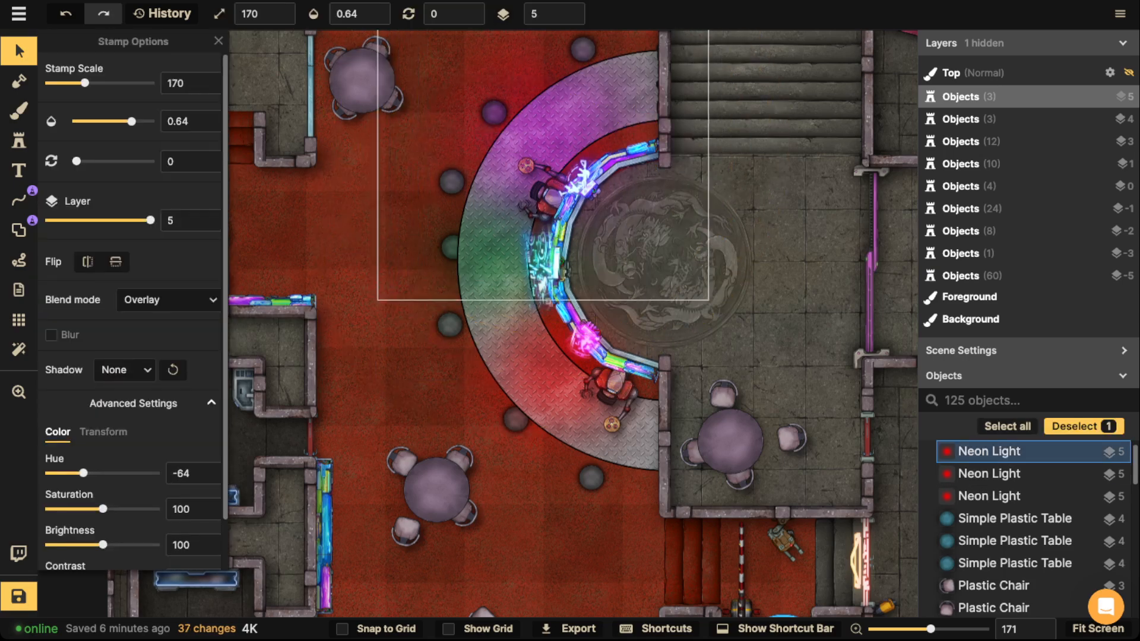
pyautogui.click(989, 473)
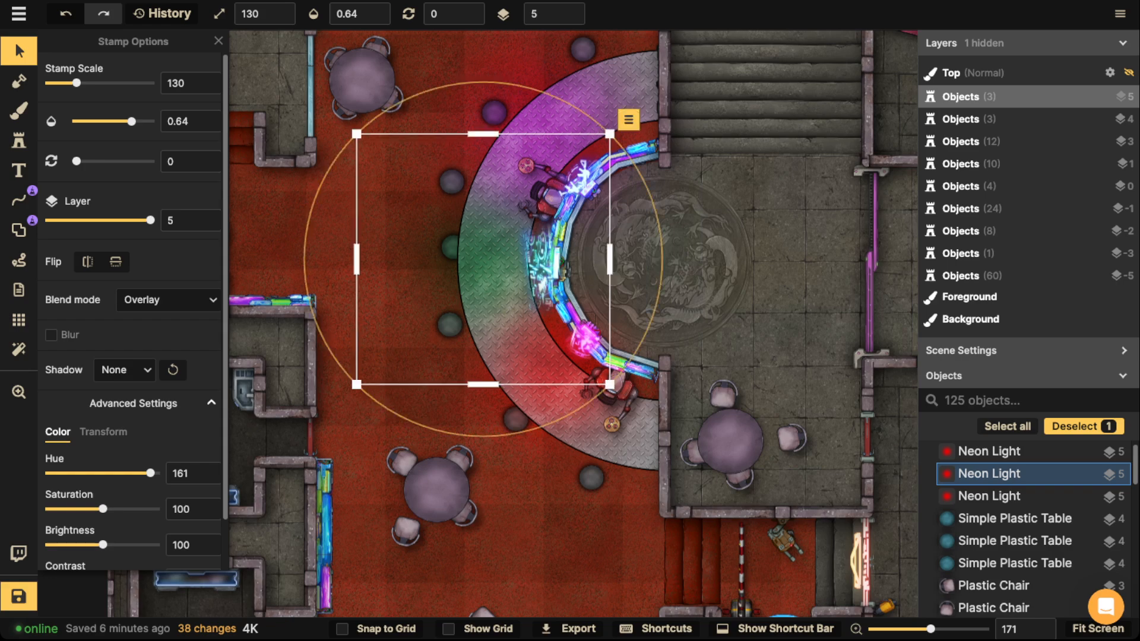
pyautogui.scroll(1, 522, 321)
pyautogui.click(595, 321)
pyautogui.scroll(1, 596, 321)
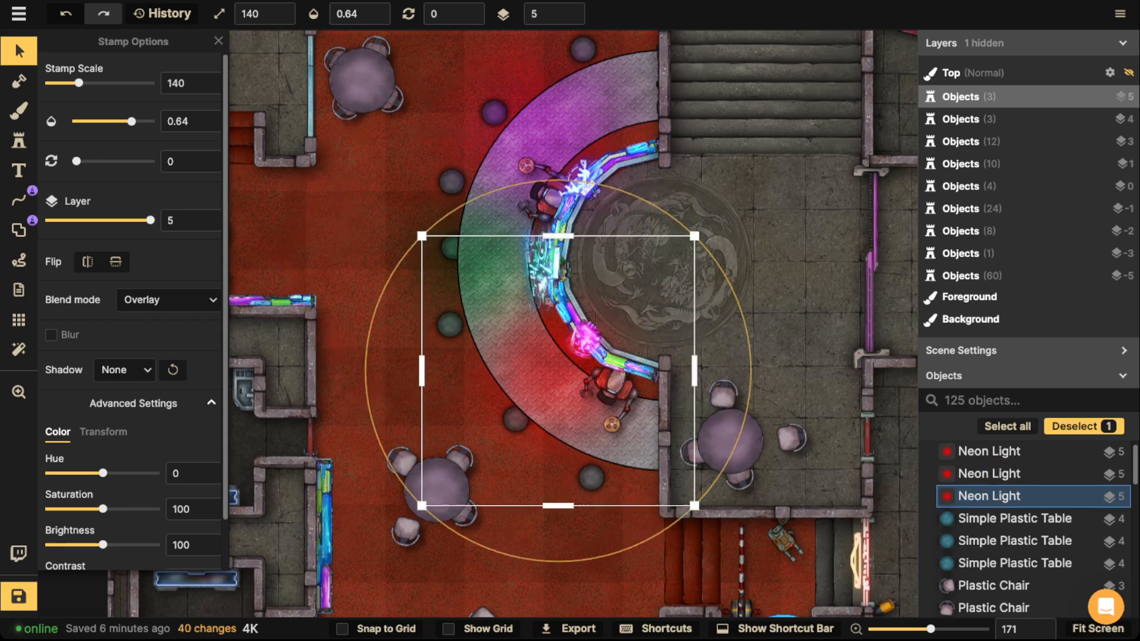
pyautogui.moveTo(595, 321); pyautogui.dragTo(595, 324)
pyautogui.press('Escape')
# Choose the pale yellow Light stamp from the stamp catalog.
pyautogui.scroll(-4, 593, 249)
pyautogui.moveTo(552, 255); pyautogui.dragTo(519, 328)
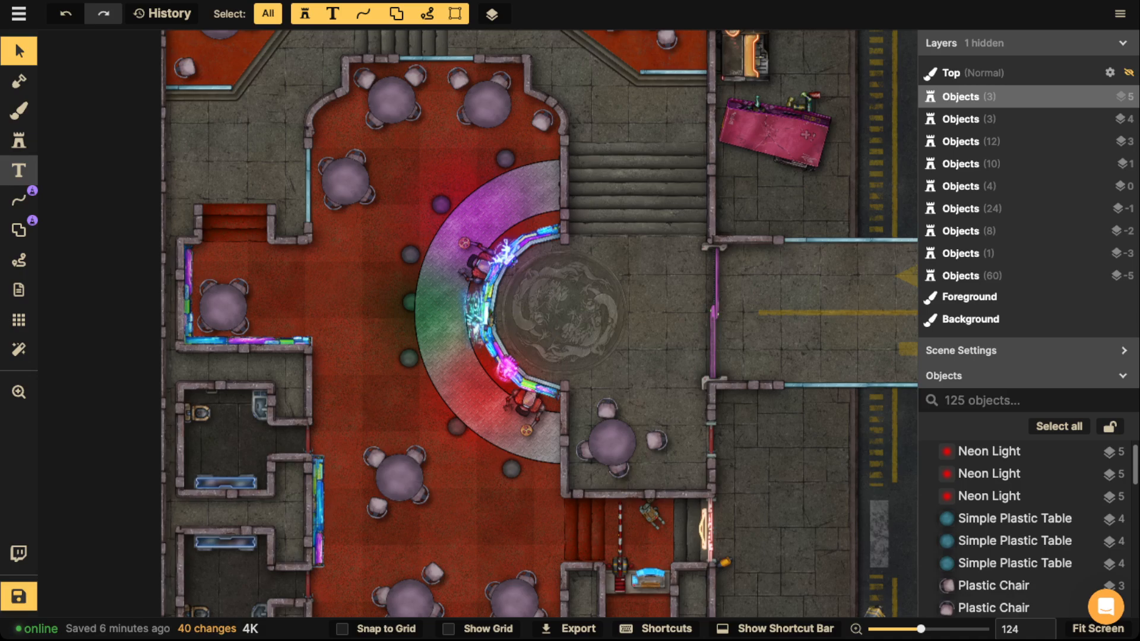
pyautogui.click(19, 140)
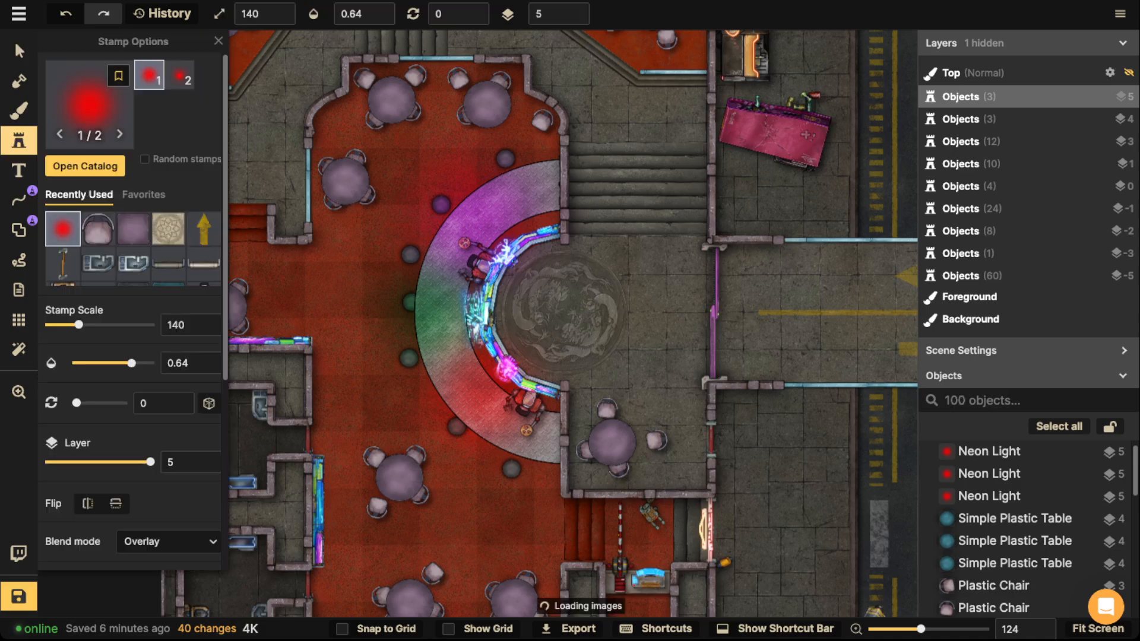
pyautogui.click(90, 104)
pyautogui.click(465, 366)
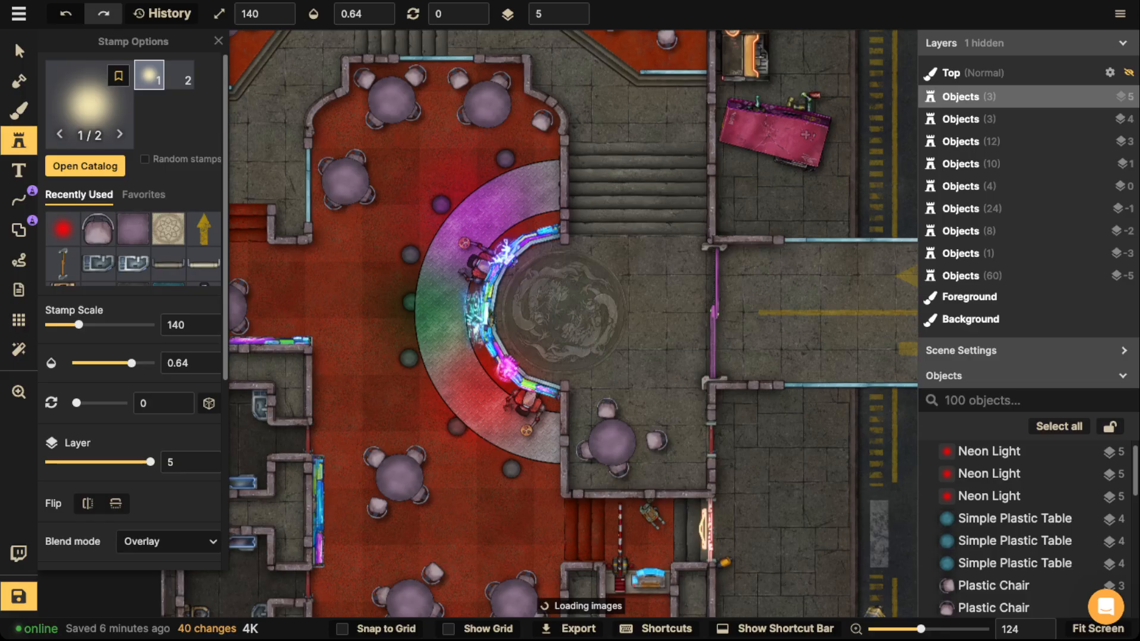
# Place a Light stamp at scale 70 on the table beside the bar room's upper-left wall.
pyautogui.moveTo(450, 212); pyautogui.dragTo(493, 347)
pyautogui.scroll(4, 415, 322)
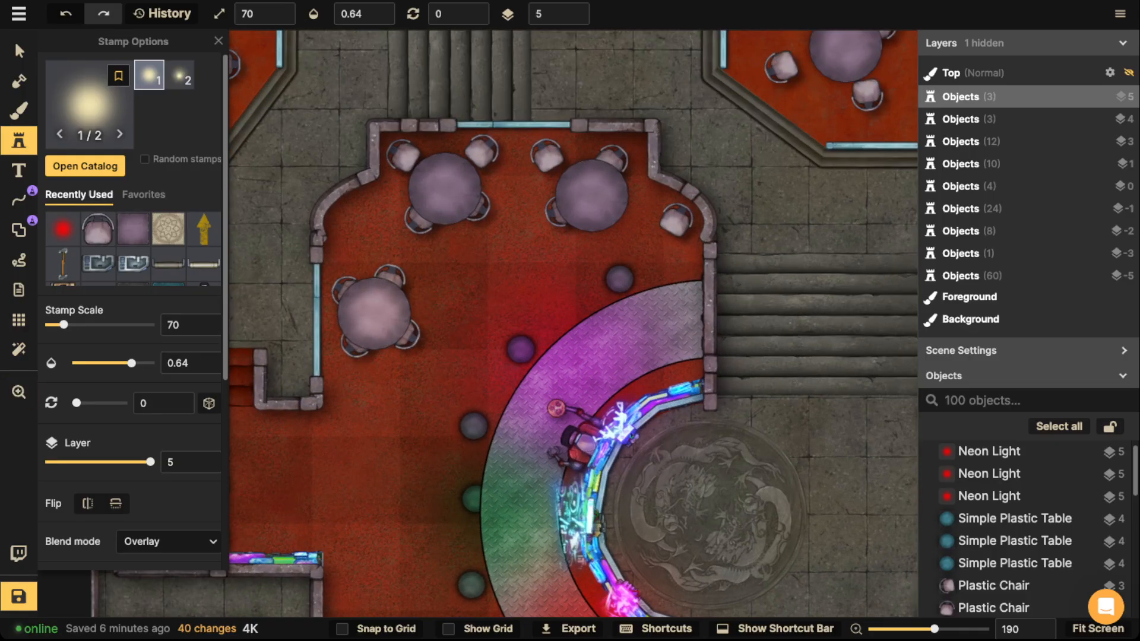
pyautogui.click(376, 310)
pyautogui.click(447, 191)
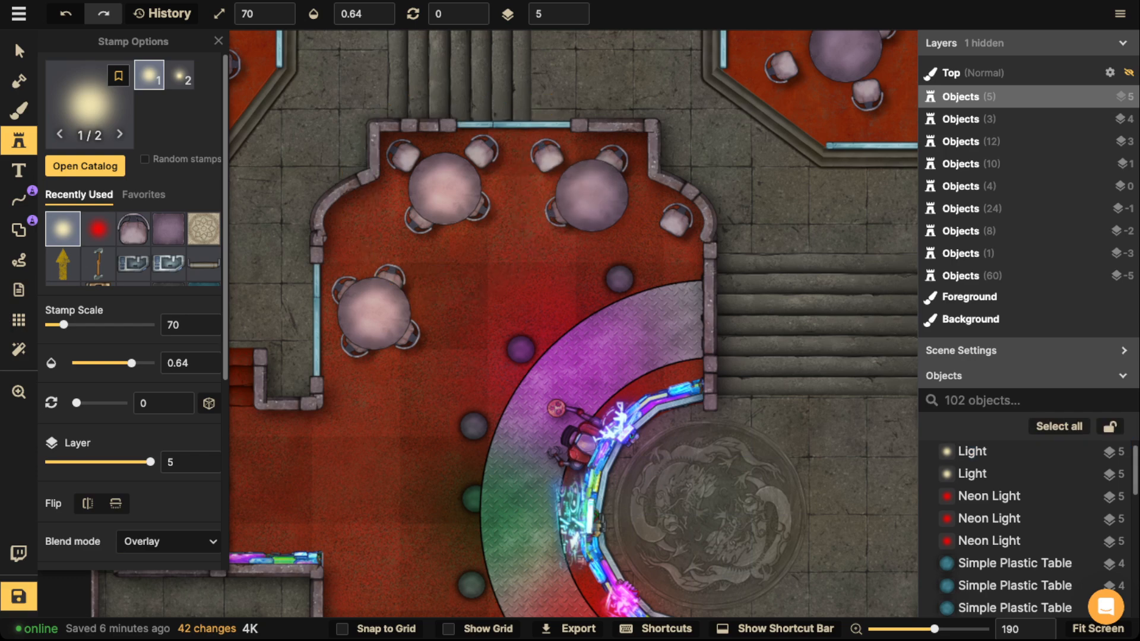
pyautogui.click(584, 195)
pyautogui.moveTo(585, 380); pyautogui.dragTo(573, 59)
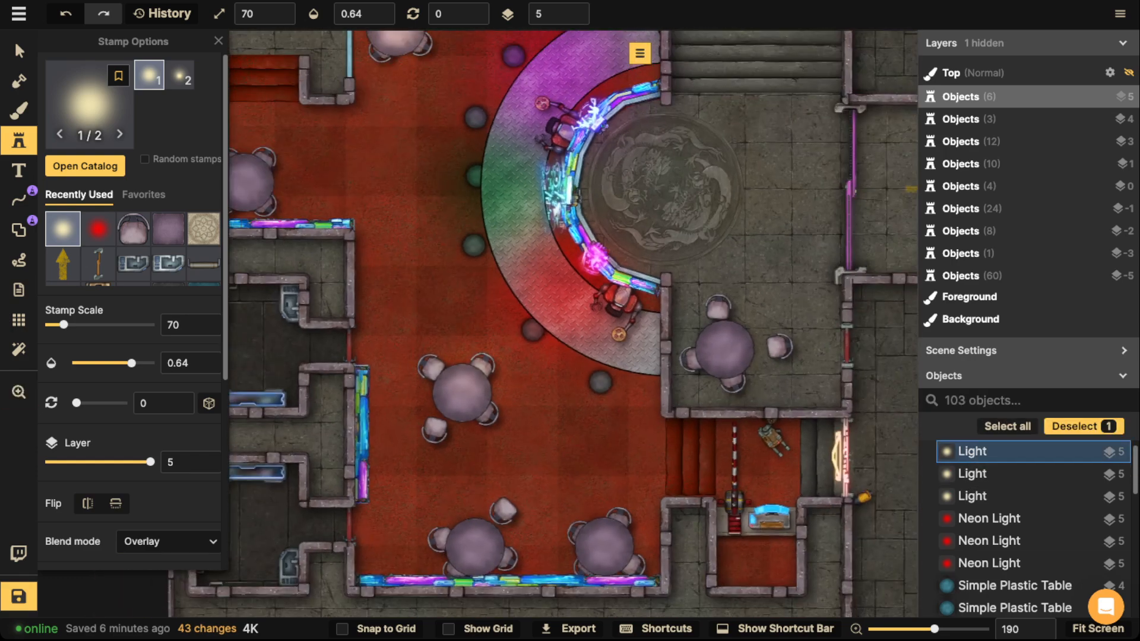
pyautogui.hotkey('ctrl', 'z')
pyautogui.hotkey('ctrl', 'z')
pyautogui.scroll(-3, 570, 267)
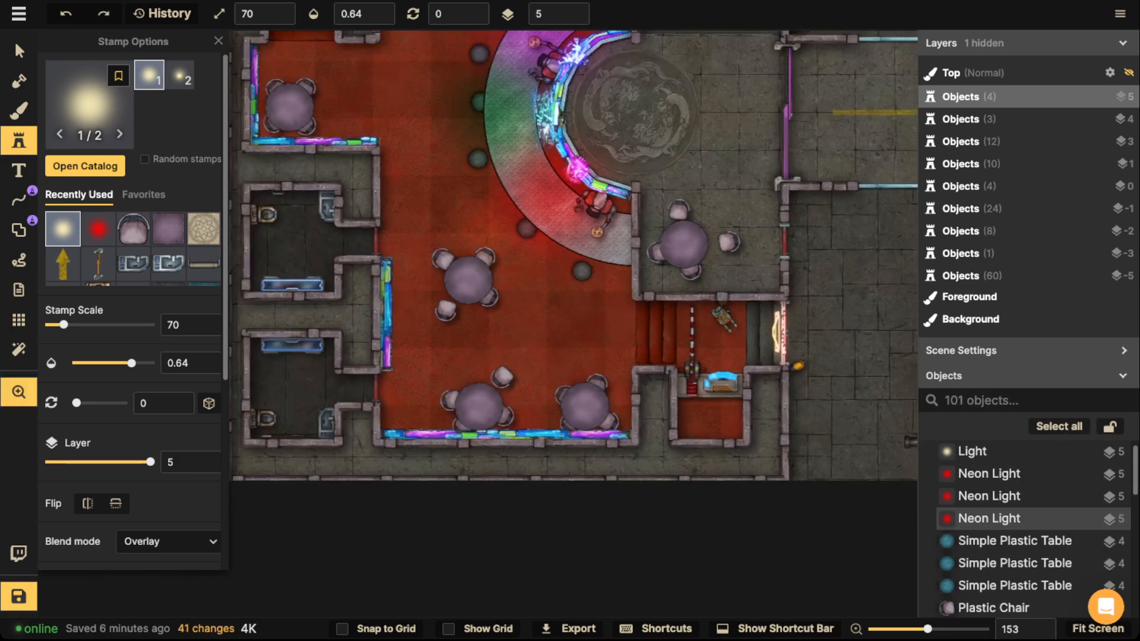
# Place six more Light stamps at scale 70 across the open red floor between the curved bar and the tables.
pyautogui.scroll(-2, 574, 324)
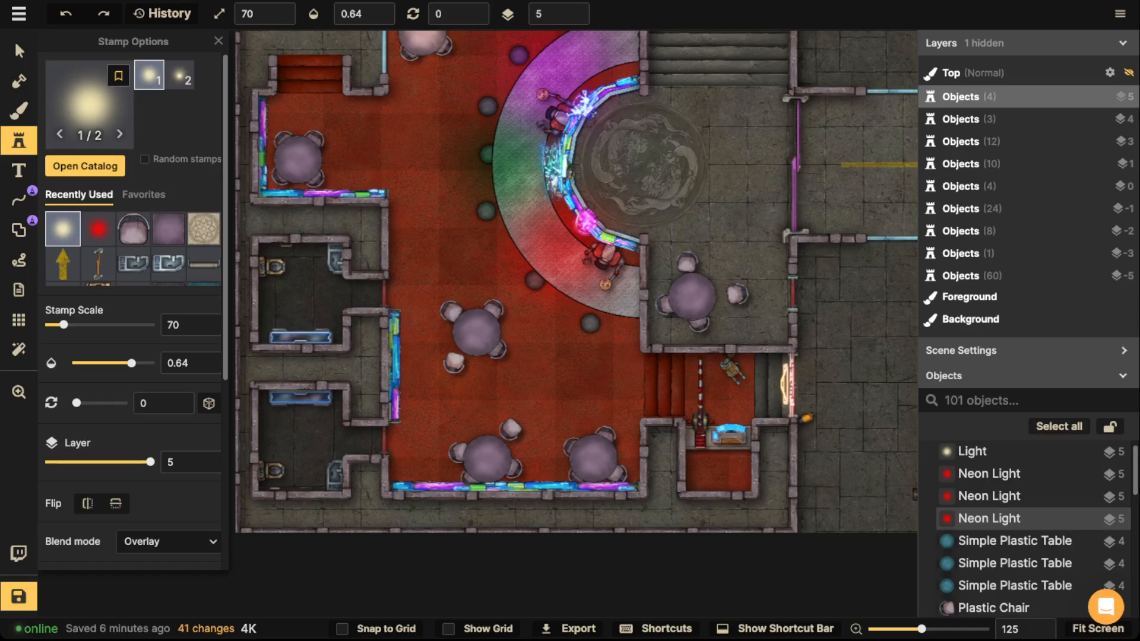
pyautogui.hotkey('ctrl', 'shift', 'z')
pyautogui.hotkey('ctrl', 'shift', 'z')
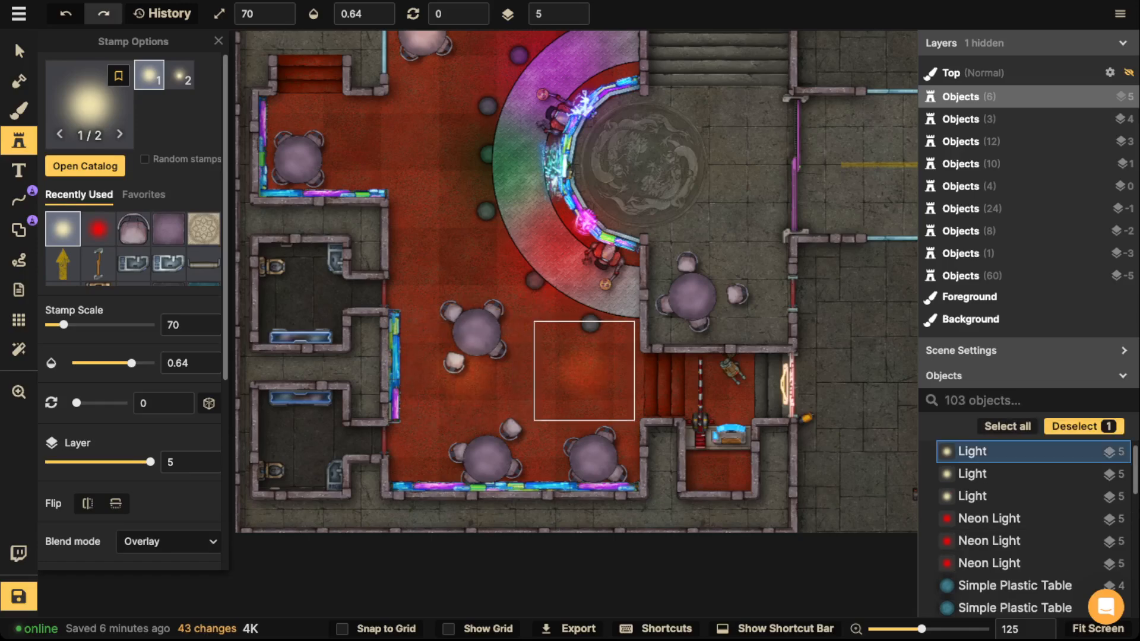
pyautogui.click(467, 261)
pyautogui.click(468, 137)
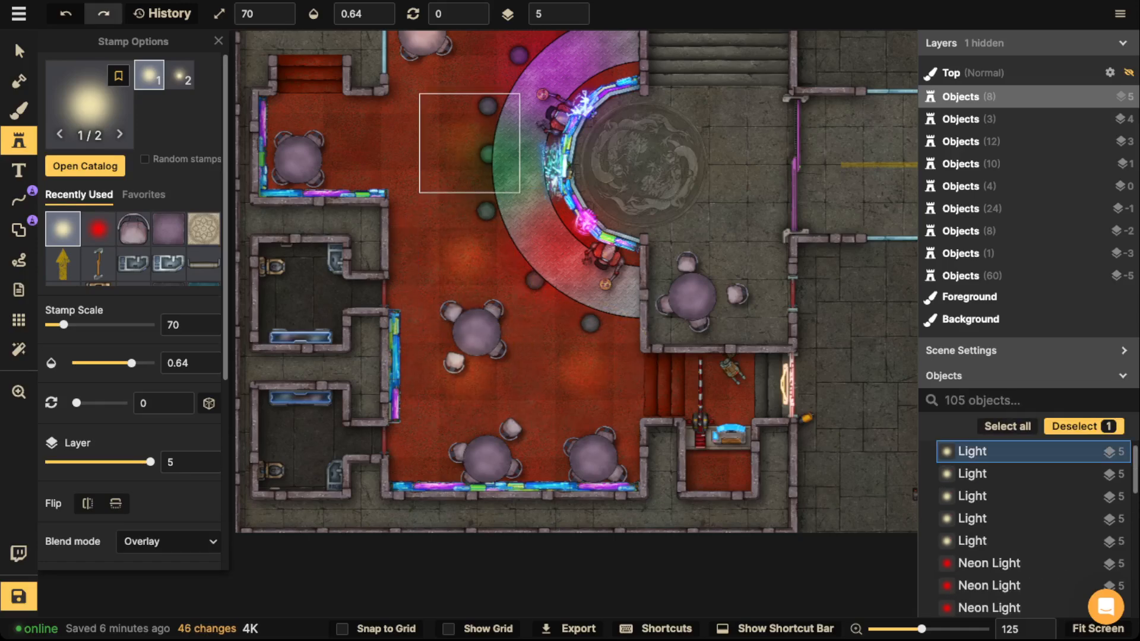
pyautogui.scroll(2, 468, 136)
pyautogui.moveTo(475, 198); pyautogui.dragTo(477, 267)
pyautogui.click(468, 179)
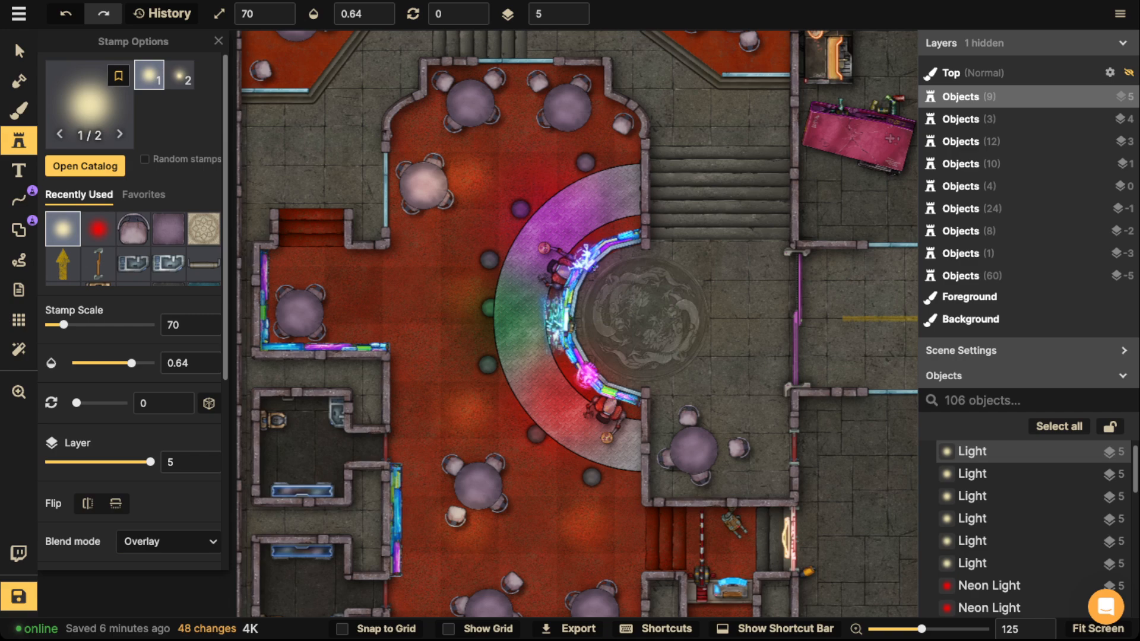
pyautogui.click(486, 219)
pyautogui.scroll(-1, 432, 289)
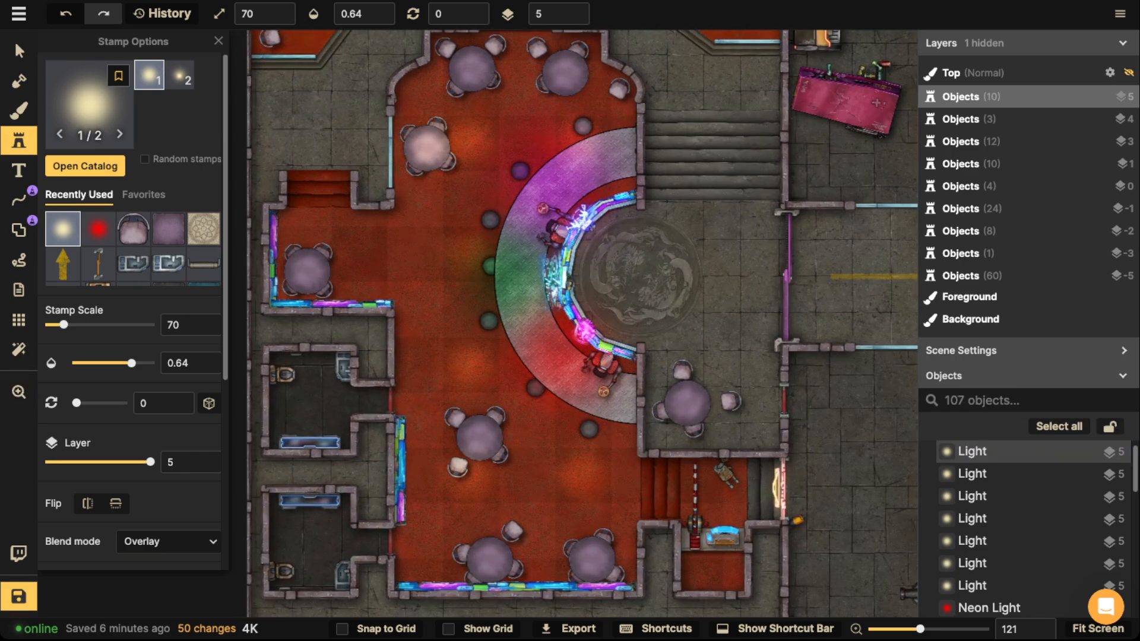
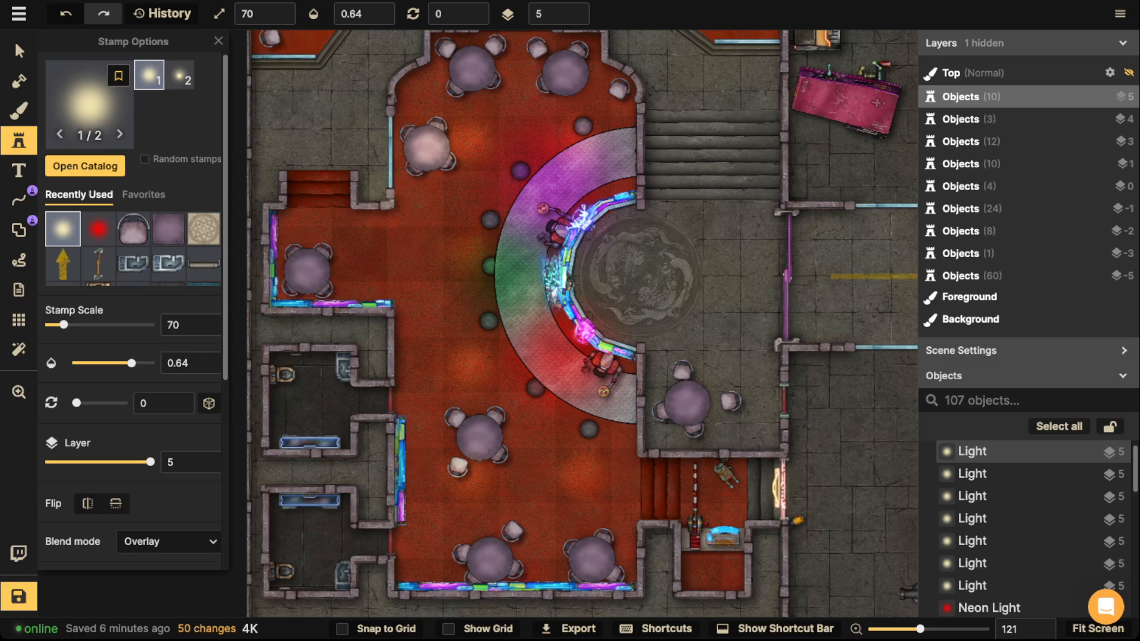
# Delete the Light stamp covering the table beside the bar room's upper-left wall.
pyautogui.scroll(-1, 511, 197)
pyautogui.moveTo(481, 251); pyautogui.dragTo(494, 407)
pyautogui.moveTo(482, 260); pyautogui.dragTo(481, 290)
pyautogui.scroll(1, 489, 348)
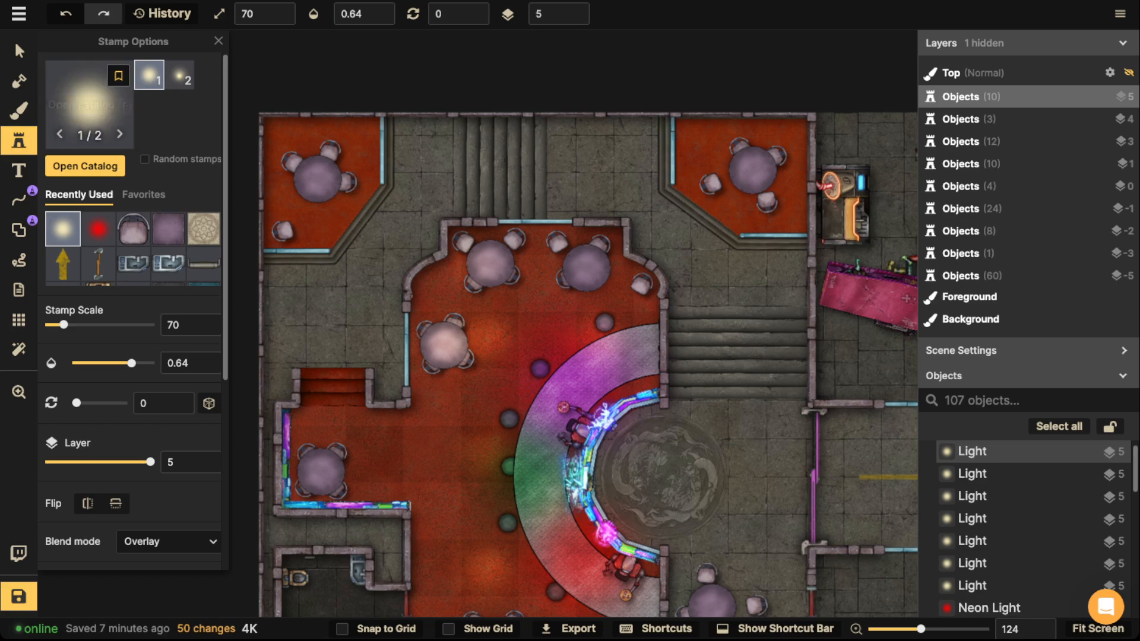
pyautogui.click(19, 51)
pyautogui.click(447, 342)
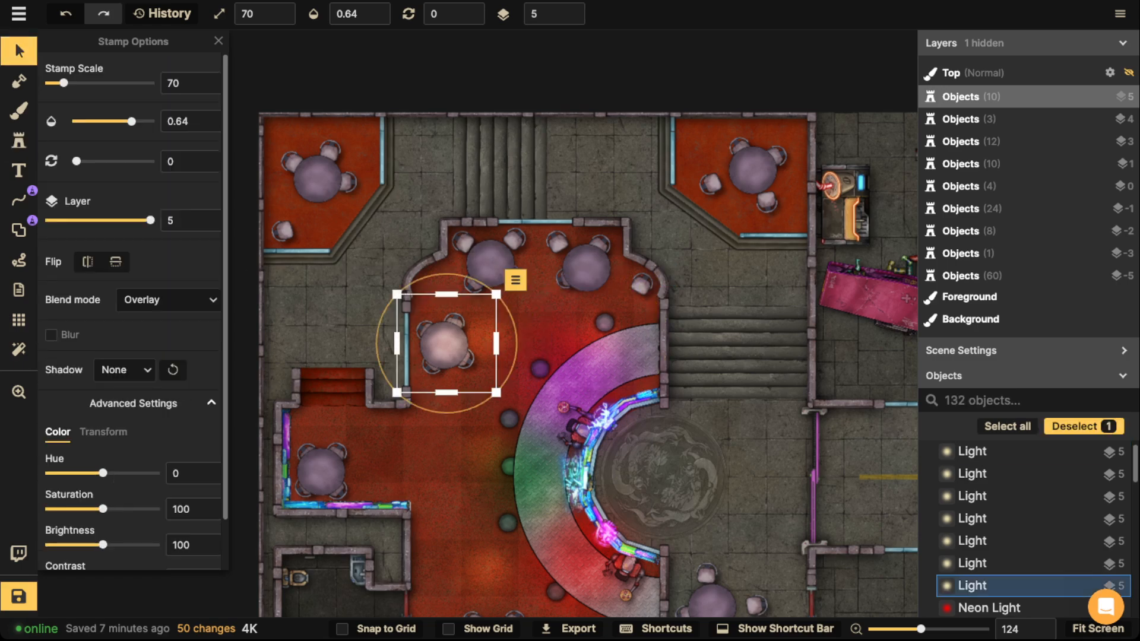
pyautogui.press('Delete')
# Adjust the stools around the curved bar, nudging the one at the purple section slightly closer to the counter.
pyautogui.scroll(-1, 446, 338)
pyautogui.moveTo(478, 428); pyautogui.dragTo(447, 260)
pyautogui.click(466, 226)
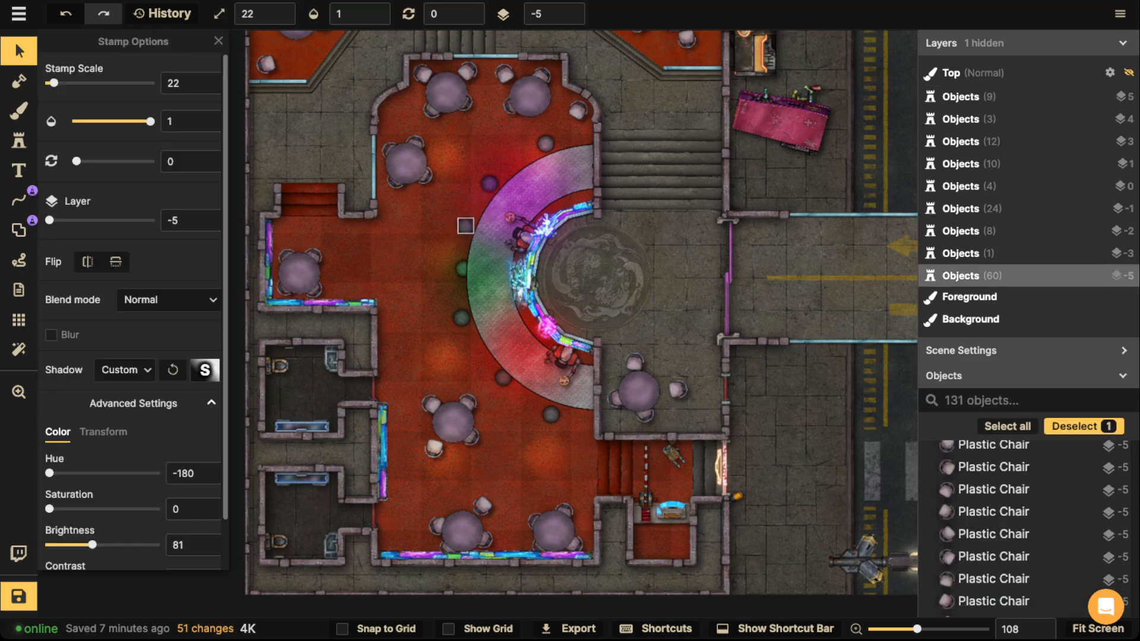
pyautogui.click(489, 183)
pyautogui.moveTo(489, 182); pyautogui.dragTo(496, 189)
pyautogui.click(562, 361)
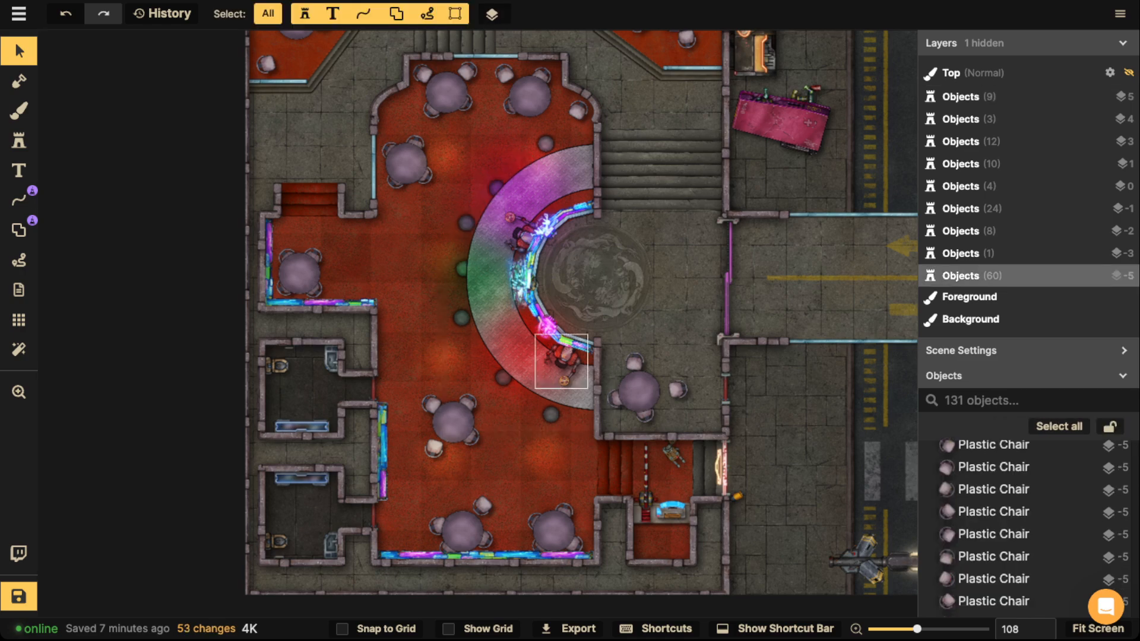
pyautogui.click(550, 414)
pyautogui.scroll(-1, 388, 287)
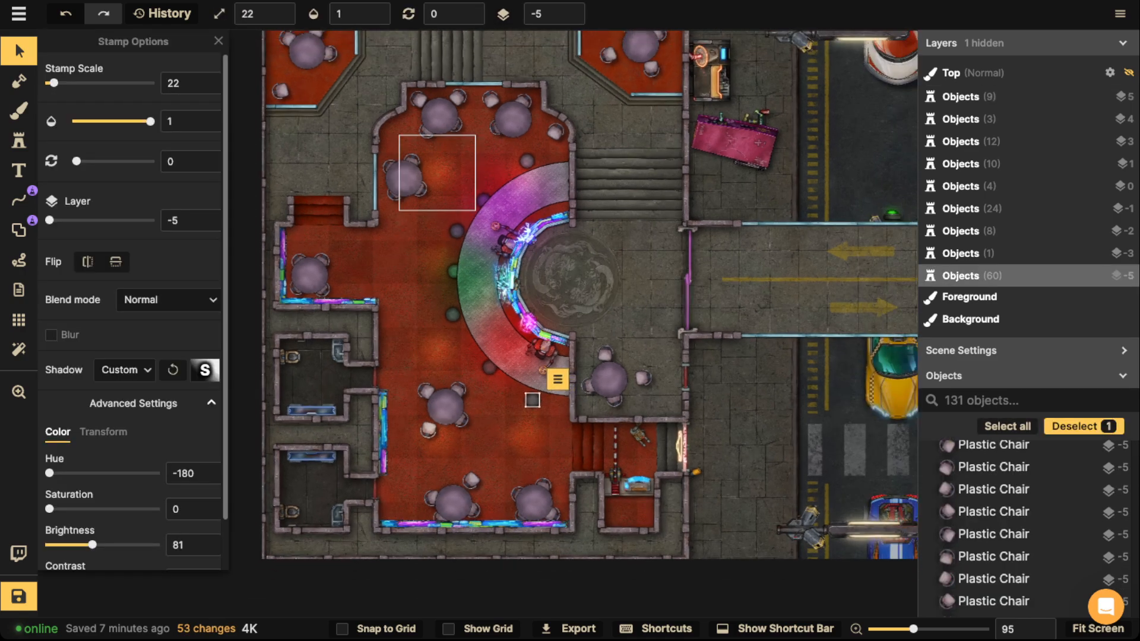
pyautogui.click(448, 163)
# Choose the Orange Light stamp from the Effects group of the Fantasy Battlemaps catalog.
pyautogui.scroll(1, 455, 158)
pyautogui.scroll(4, 466, 187)
pyautogui.moveTo(552, 285); pyautogui.dragTo(536, 207)
pyautogui.scroll(2, 438, 245)
pyautogui.press('s')
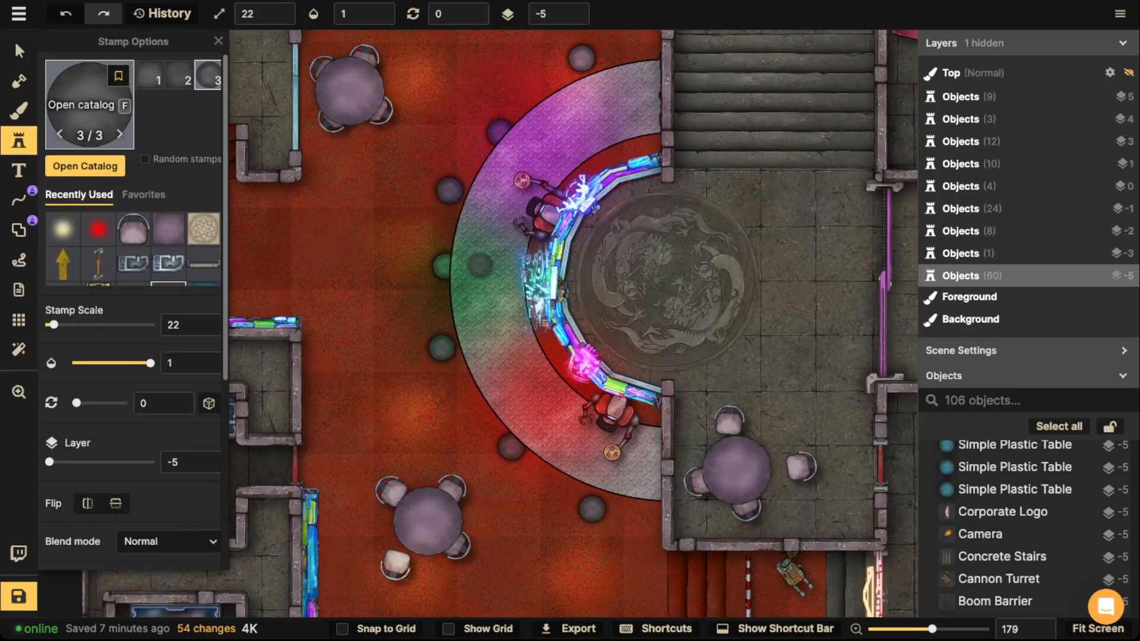
pyautogui.press('f')
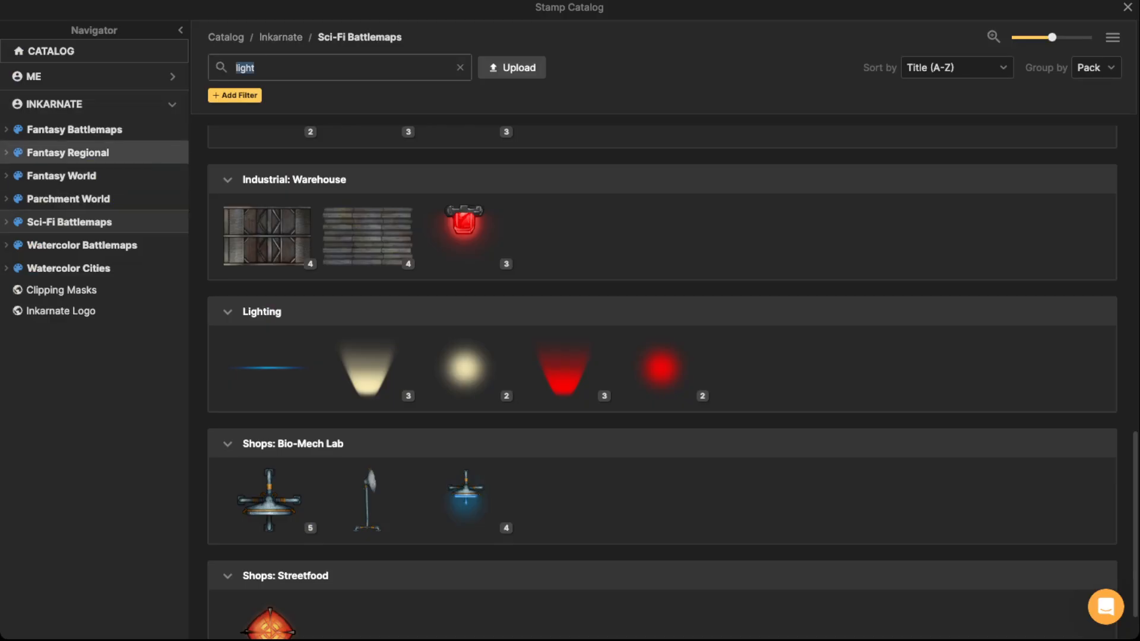
pyautogui.click(75, 130)
pyautogui.scroll(-15, 662, 380)
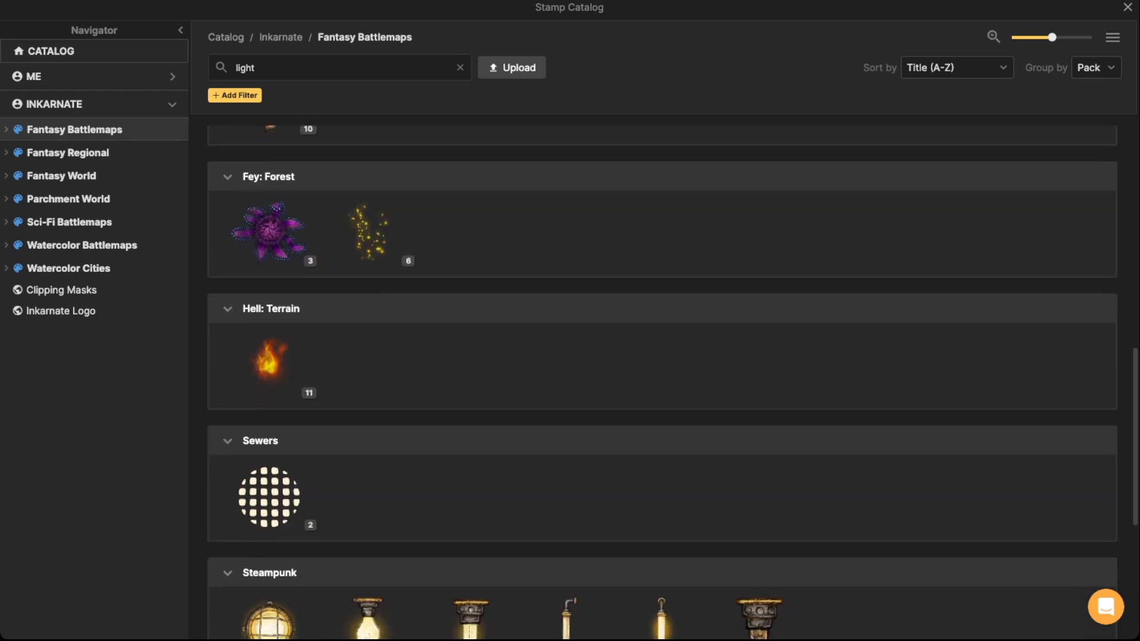
pyautogui.scroll(13, 367, 380)
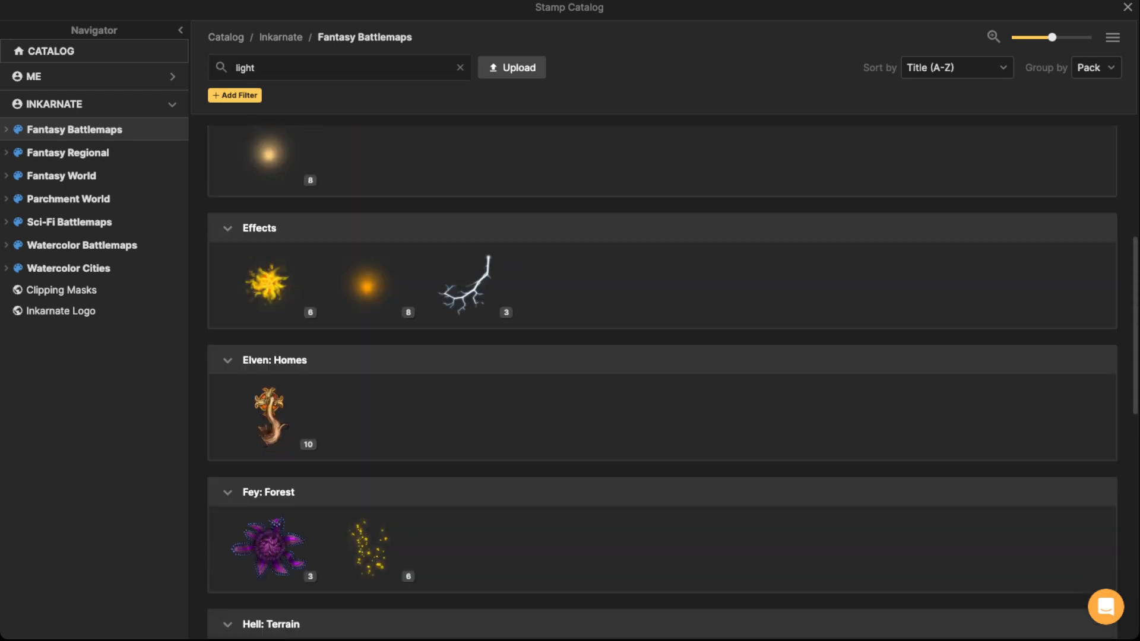
pyautogui.click(366, 412)
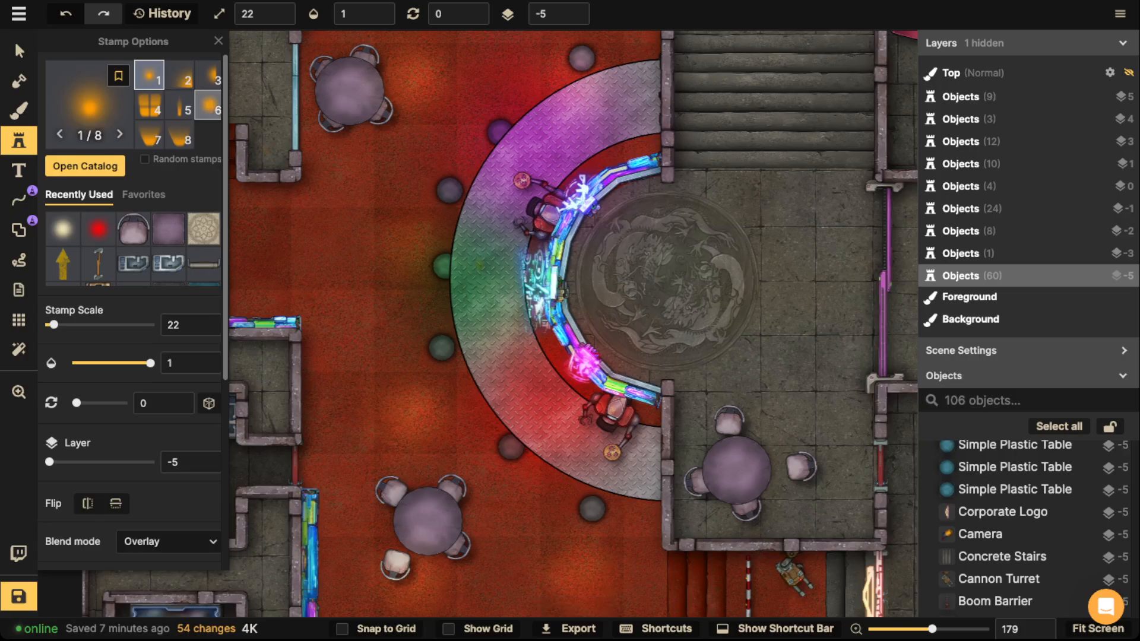
# Place the fifth Orange Light variant, a beam, at scale 92 and rotation 225 across the bar's lower section, on layer 1.
pyautogui.scroll(10, 417, 366)
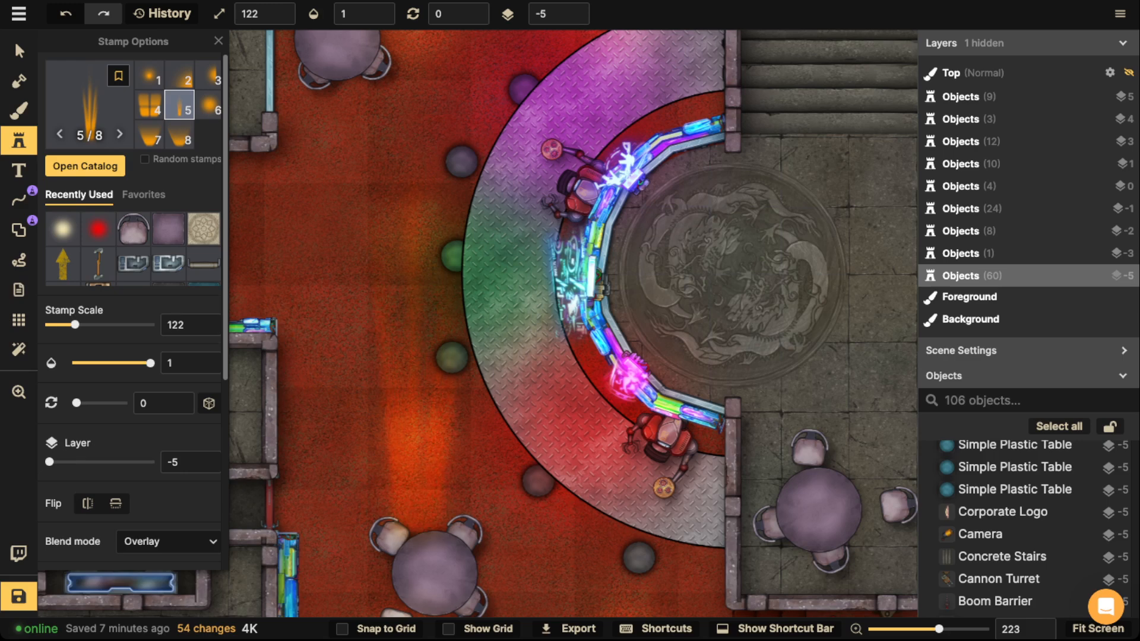
pyautogui.scroll(-3, 419, 369)
pyautogui.scroll(-9, 486, 416)
pyautogui.click(505, 497)
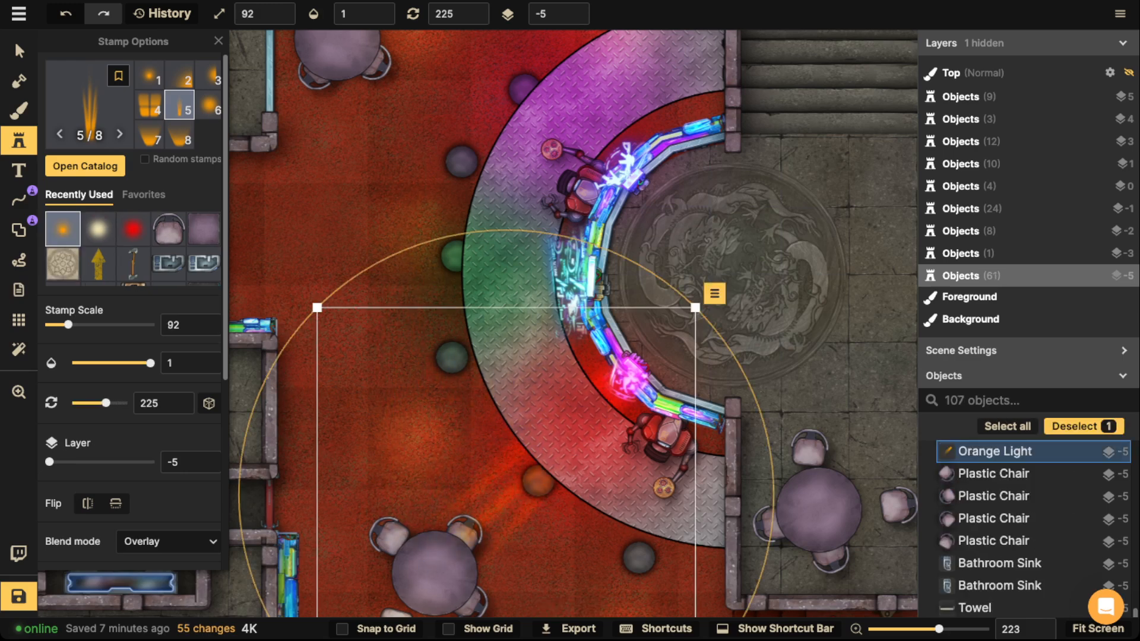
pyautogui.scroll(6, 558, 14)
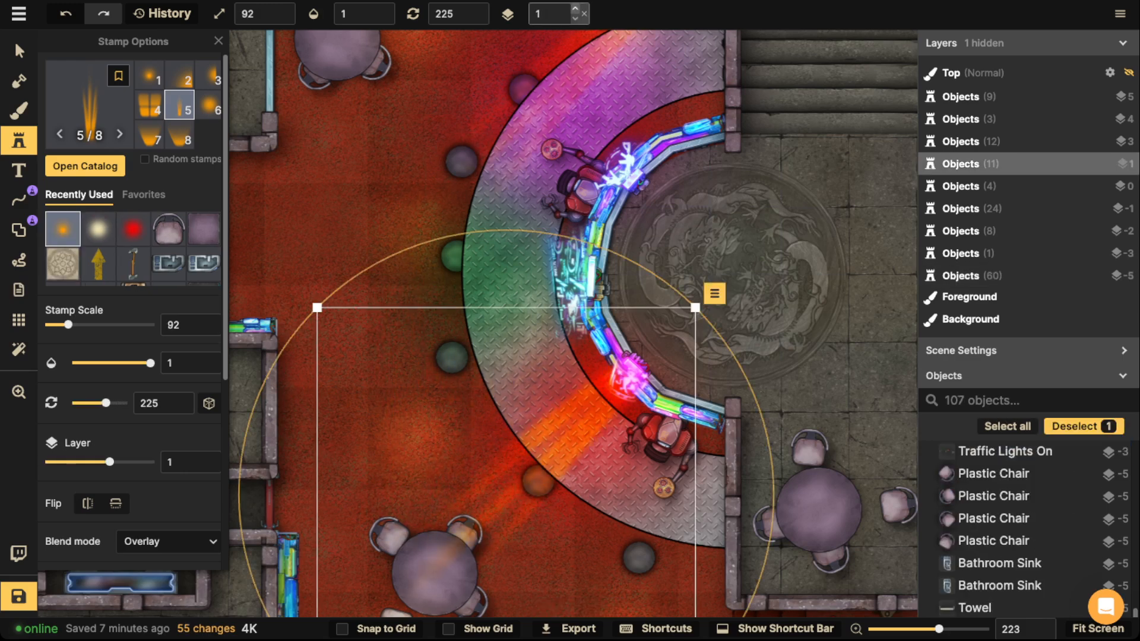
# Lower the beam's opacity to 0.55 and place another one at rotation 270 across the bar's green middle section.
pyautogui.scroll(-1, 131, 297)
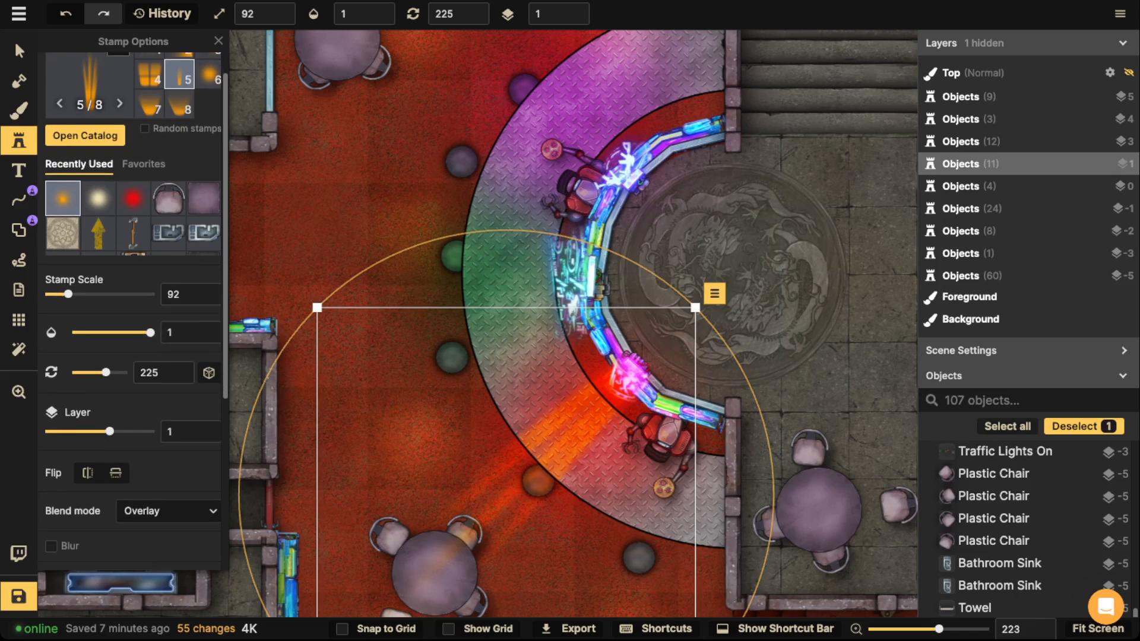
pyautogui.moveTo(150, 332); pyautogui.dragTo(125, 332)
pyautogui.press('Escape')
pyautogui.moveTo(105, 373); pyautogui.dragTo(110, 372)
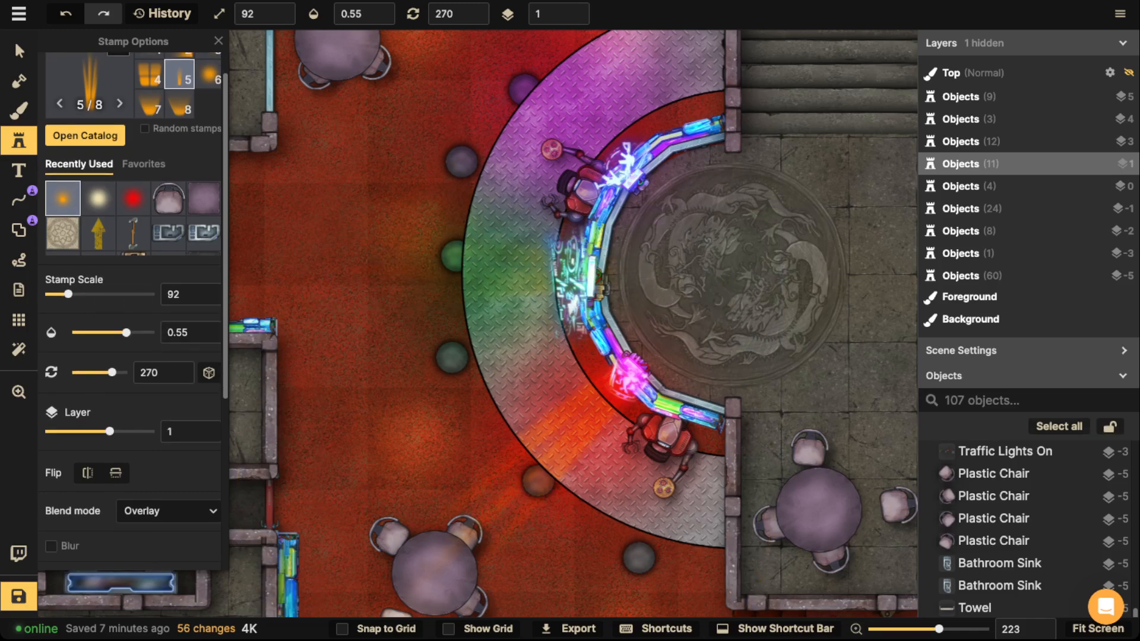
pyautogui.click(517, 276)
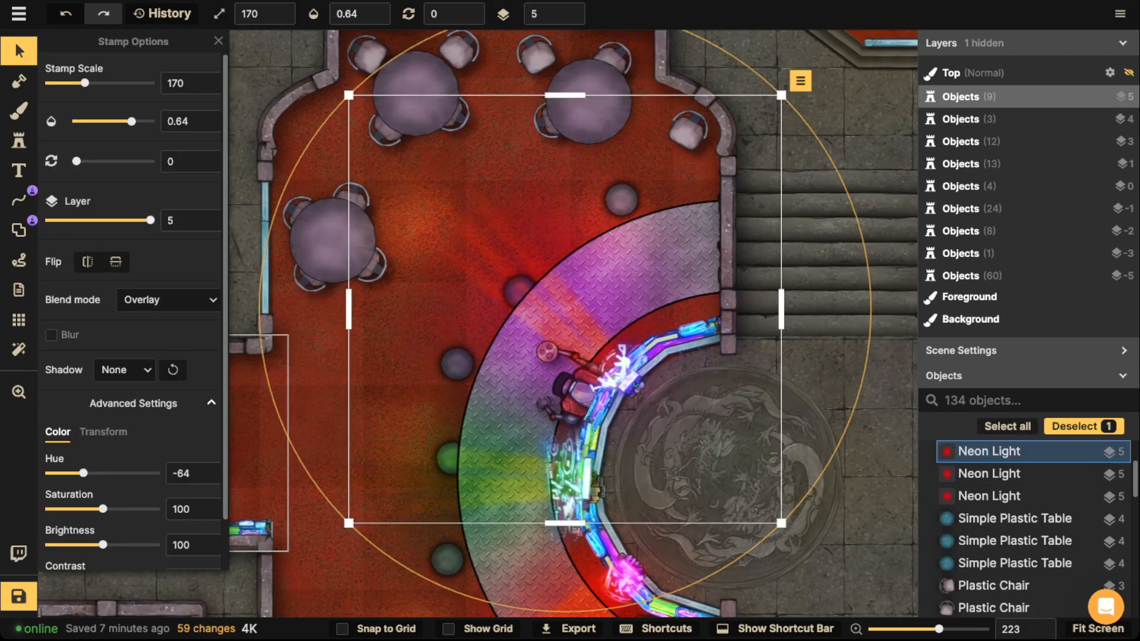
# Recolor the light beam at the bar's purple upper section magenta by shifting its hue, and deselect it.
pyautogui.hotkey('ctrl', 'z')
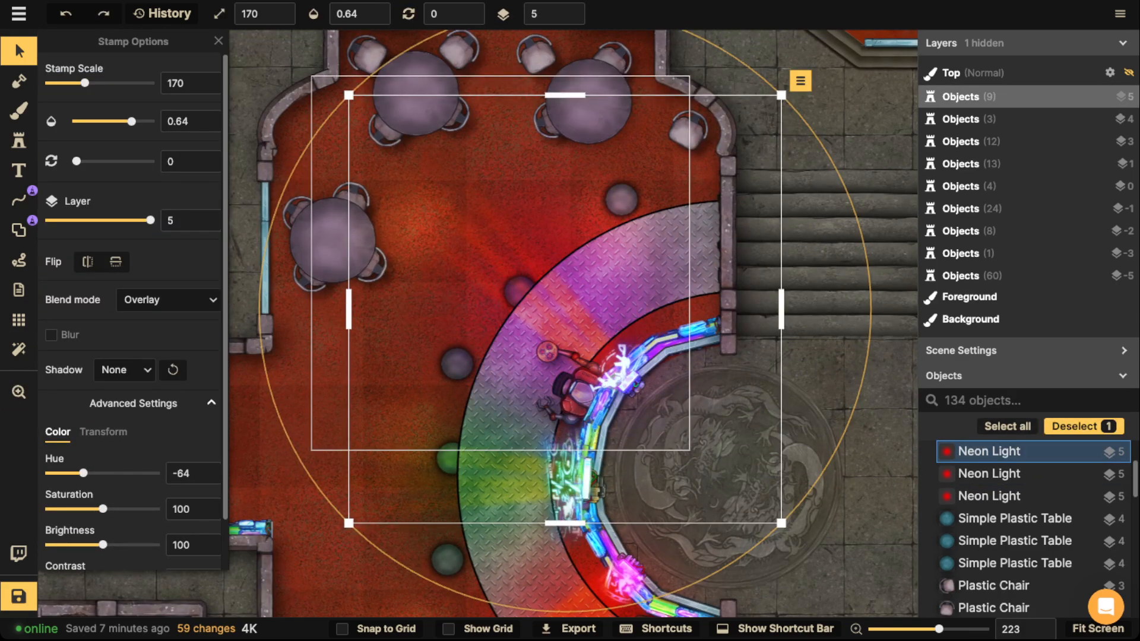
pyautogui.click(490, 252)
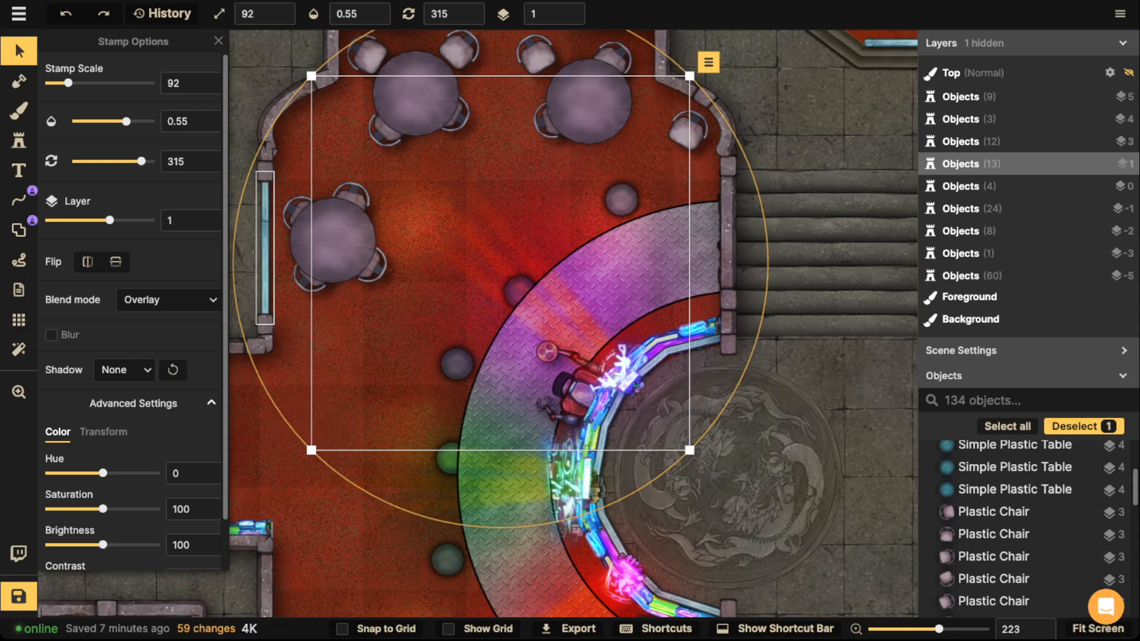
pyautogui.moveTo(122, 473); pyautogui.dragTo(77, 473)
pyautogui.press('Escape')
pyautogui.scroll(-5, 440, 289)
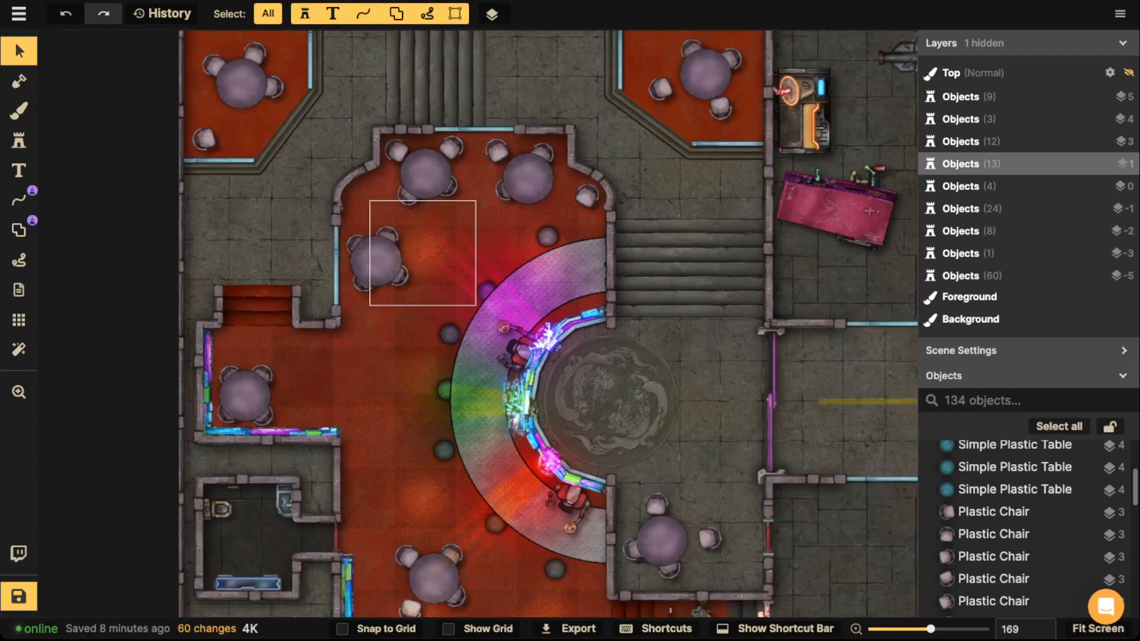
pyautogui.moveTo(594, 279); pyautogui.dragTo(665, 193)
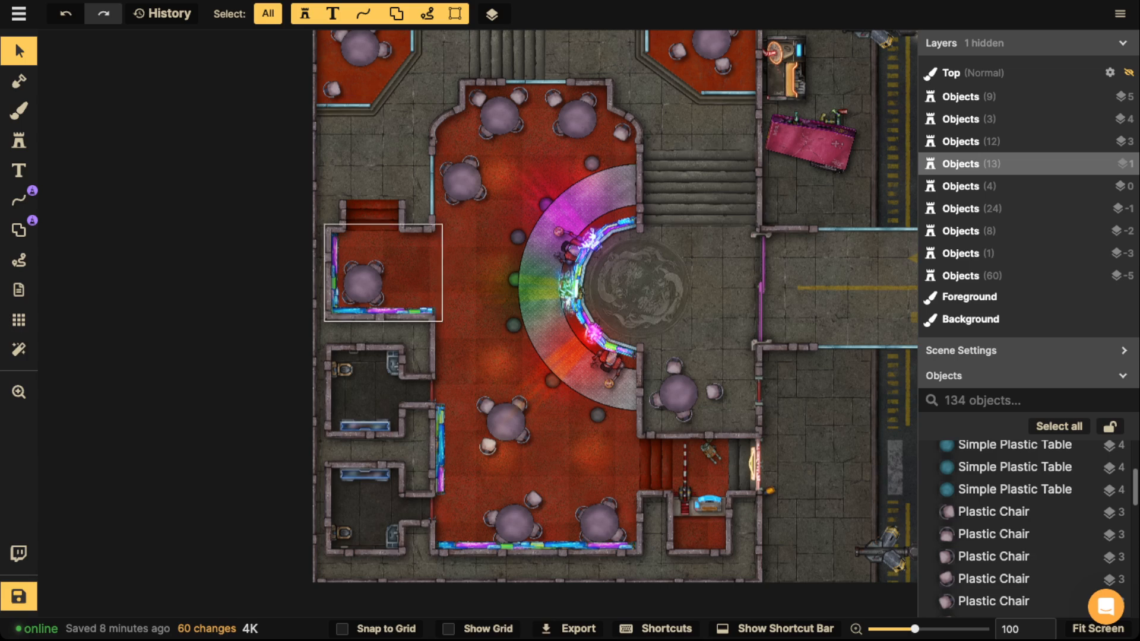
# Find the blue Gothic: Monster Hunter cloud by searching the catalog for "clouds", and place it at scale 312 beside the bar's green section.
pyautogui.click(19, 141)
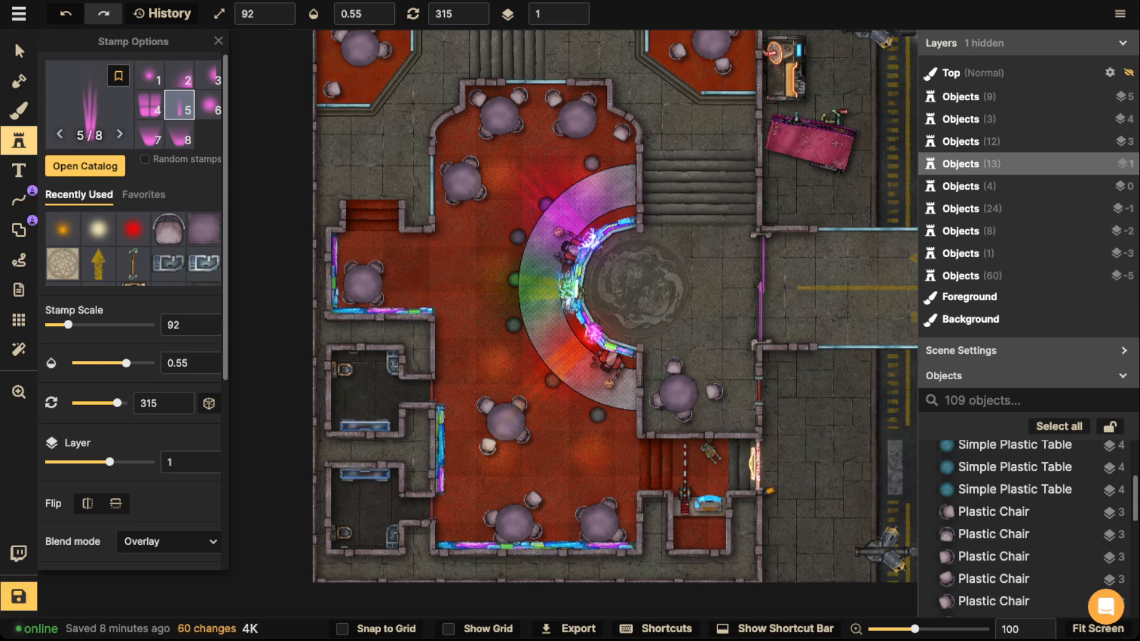
pyautogui.click(92, 85)
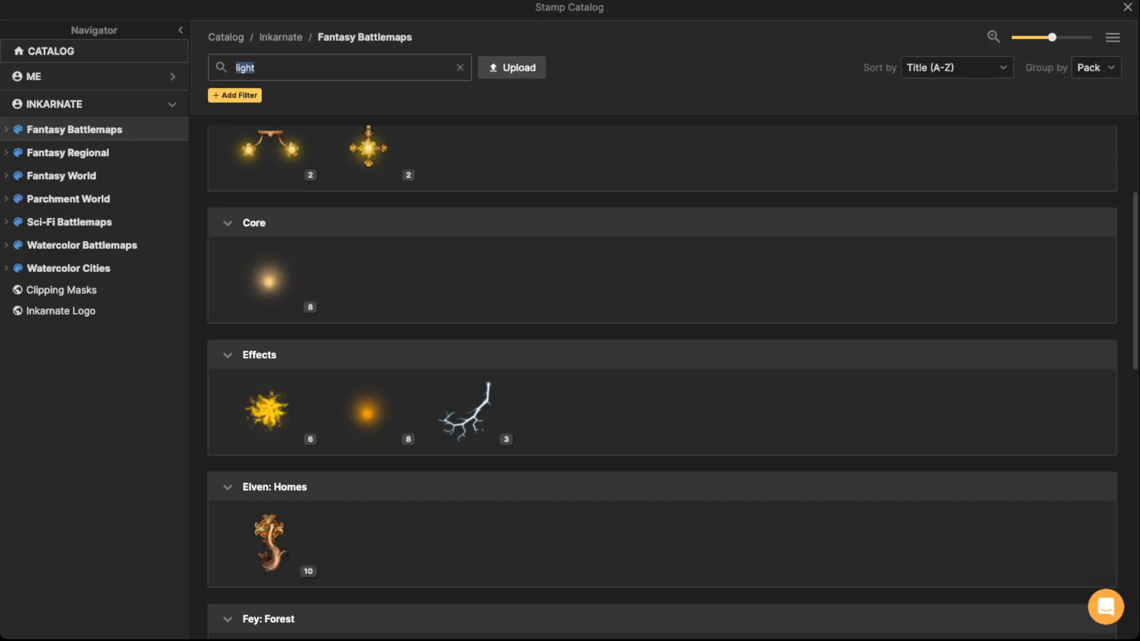
pyautogui.write('clouds')
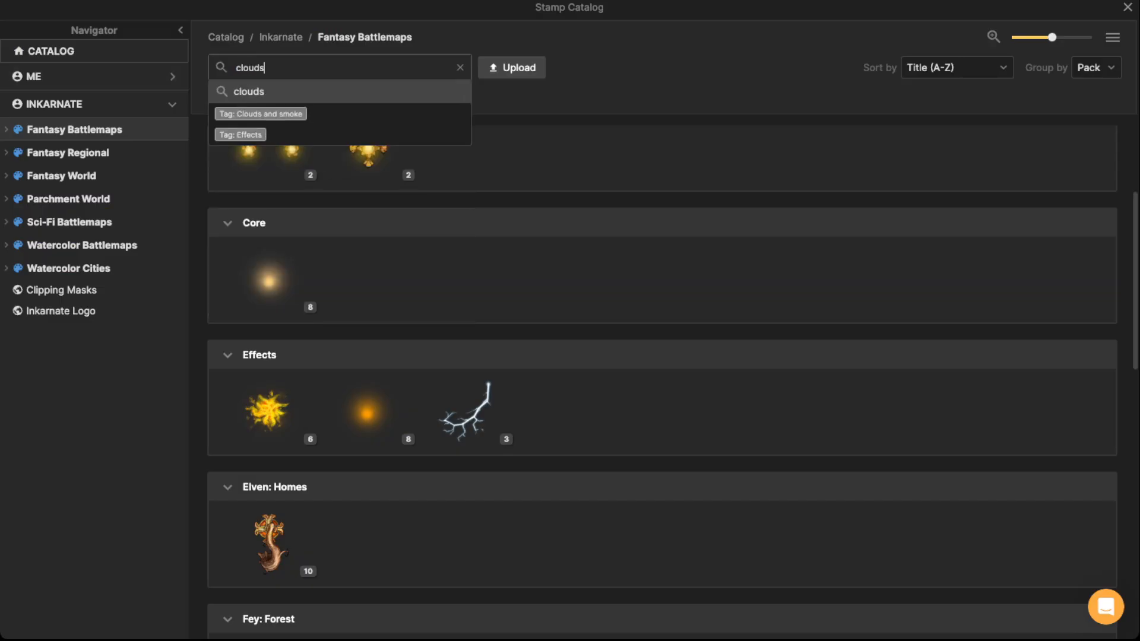
pyautogui.press('Return')
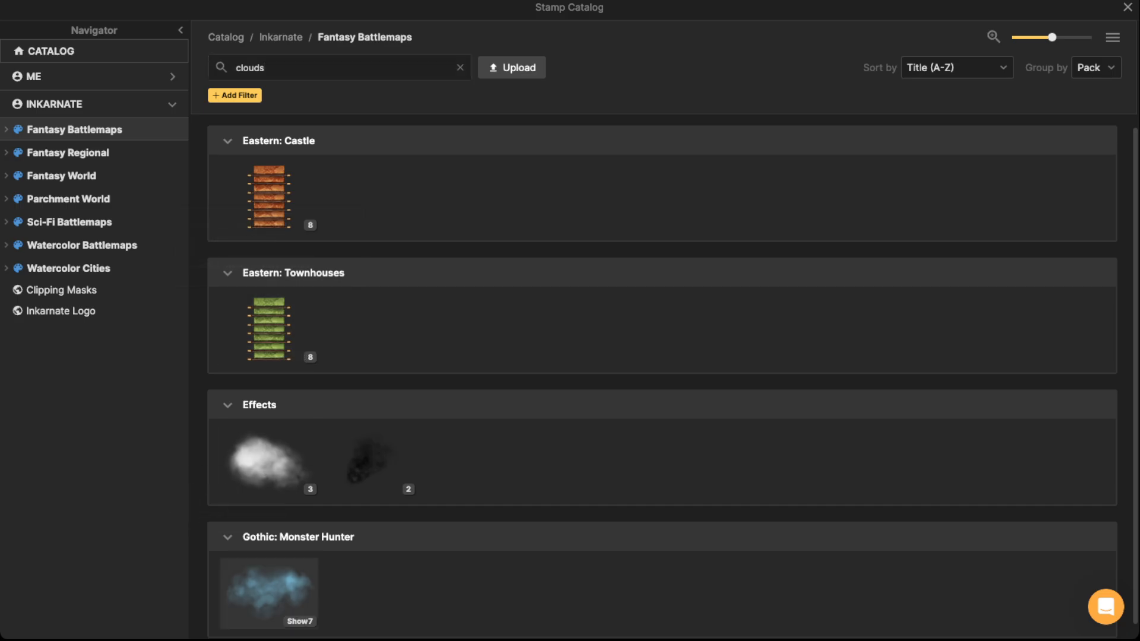
pyautogui.click(270, 587)
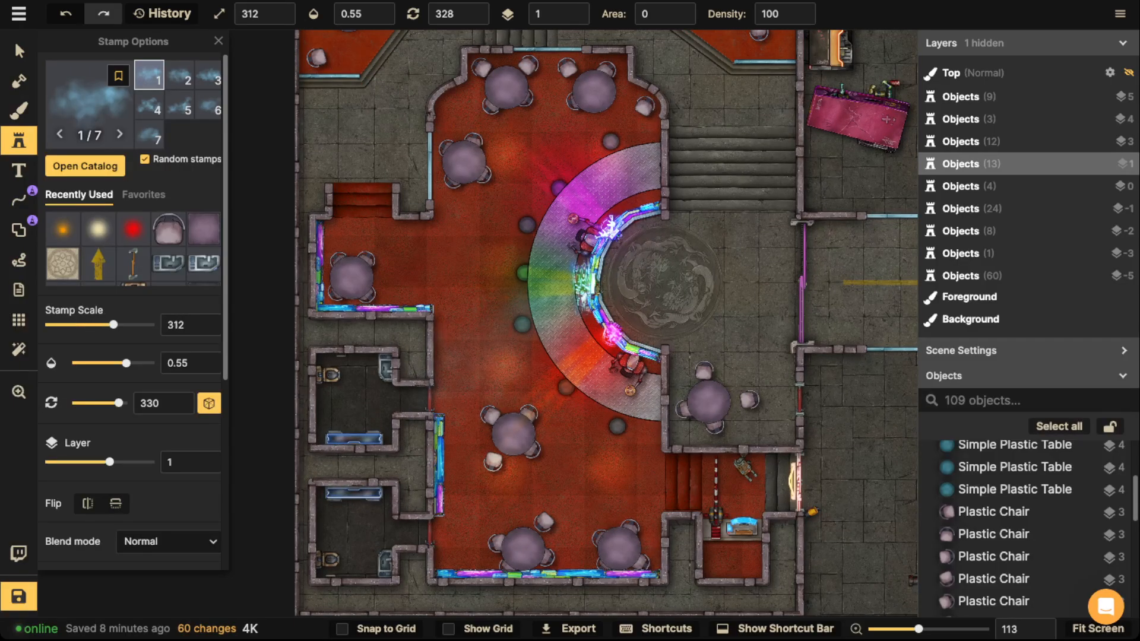
pyautogui.click(484, 312)
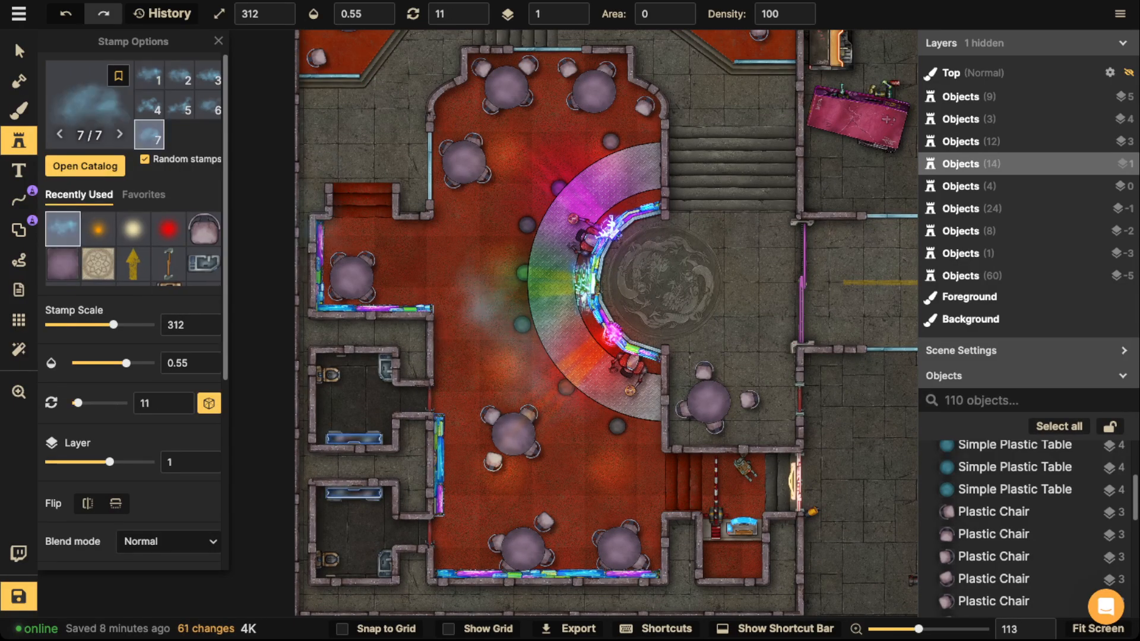
# Set the cloud stamp's hue to 133 and place one at scale 352 over the floor by the bar's purple upper section.
pyautogui.scroll(-5, 130, 308)
pyautogui.moveTo(102, 419); pyautogui.dragTo(143, 419)
pyautogui.scroll(4, 537, 178)
pyautogui.scroll(-4, 540, 173)
pyautogui.click(540, 172)
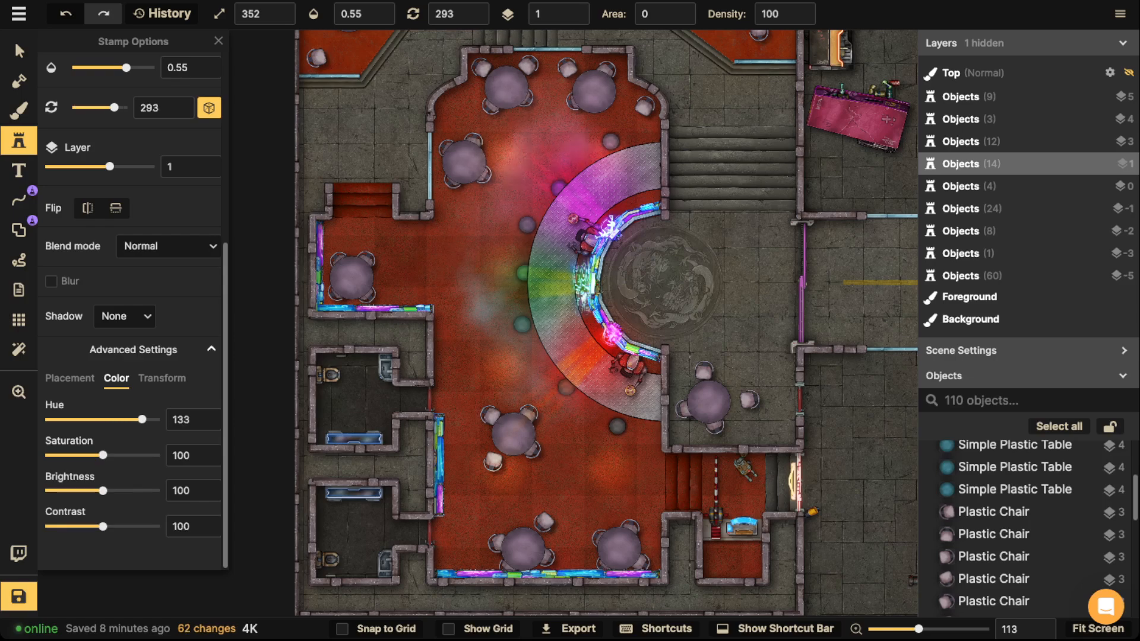
# Place another tinted cloud at scale 282 at the opening of the side alcove with the single table.
pyautogui.scroll(-3, 434, 253)
pyautogui.scroll(-3, 430, 255)
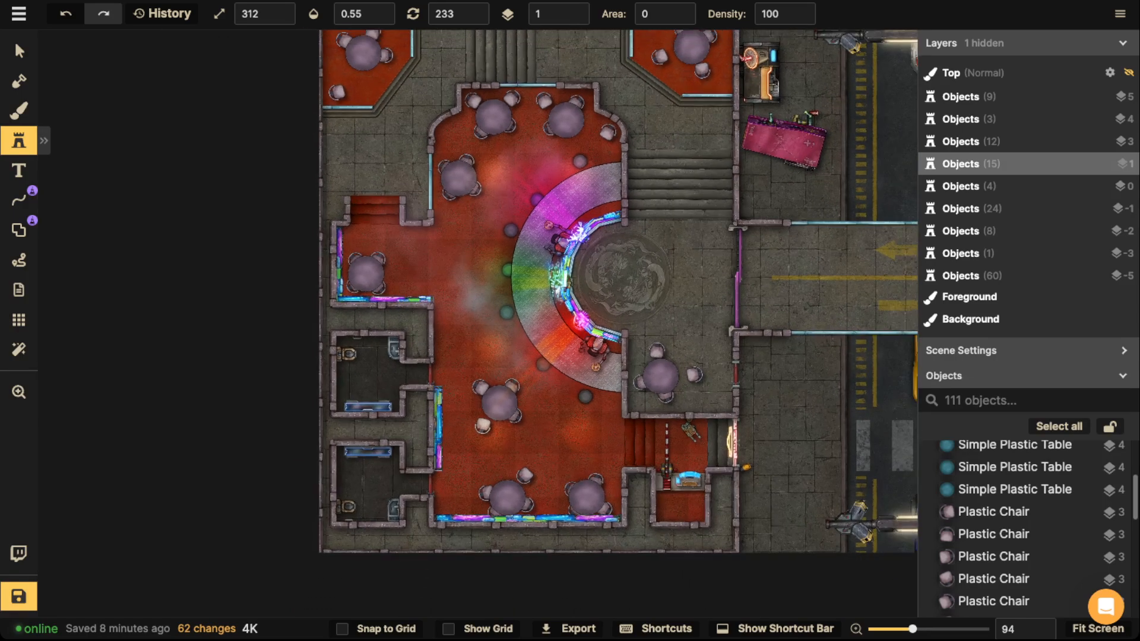
pyautogui.scroll(-2, 414, 255)
pyautogui.click(415, 255)
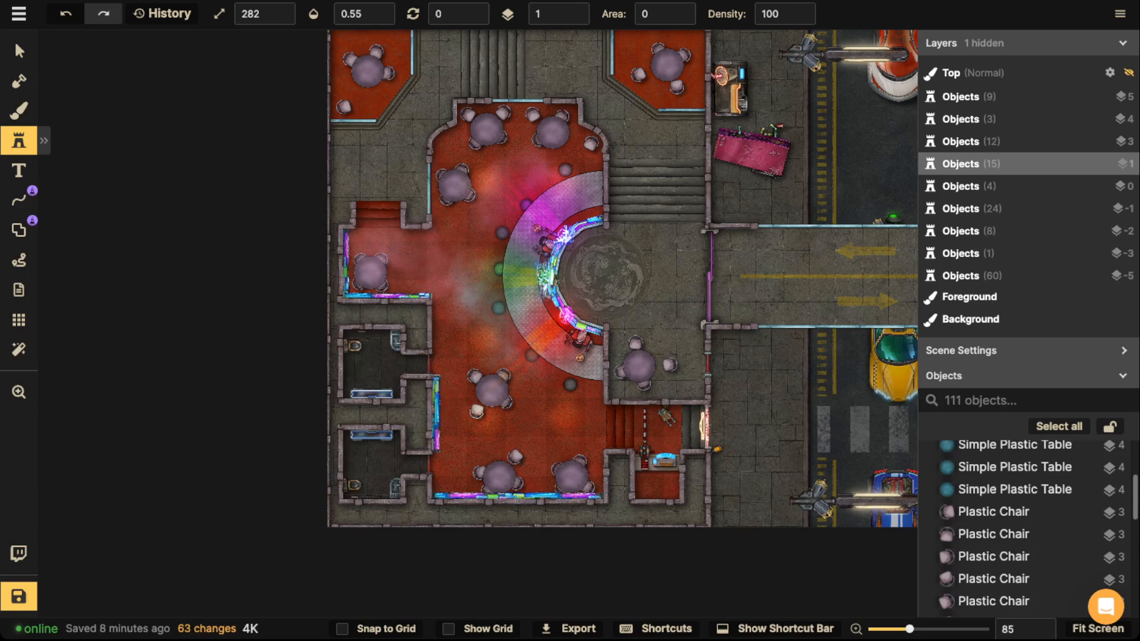
# Place another tinted cloud at scale 282 over the floor's lower half, and set the opacity of all four clouds to 0.33.
pyautogui.click(529, 434)
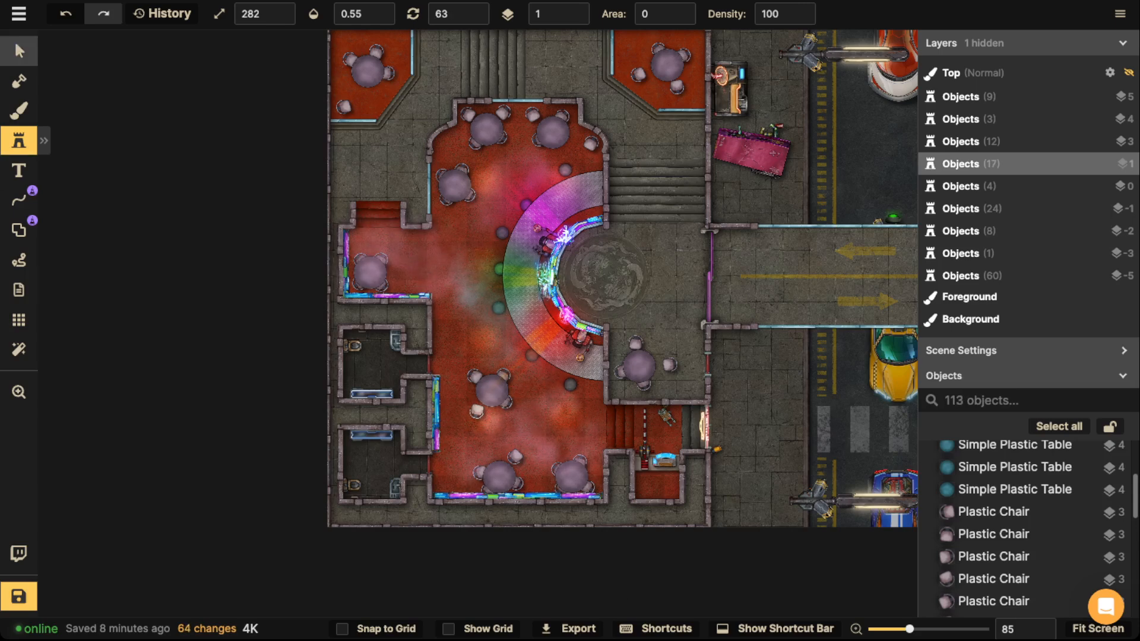
pyautogui.click(19, 51)
pyautogui.keyDown('shift'); pyautogui.click(464, 253); pyautogui.keyUp('shift')
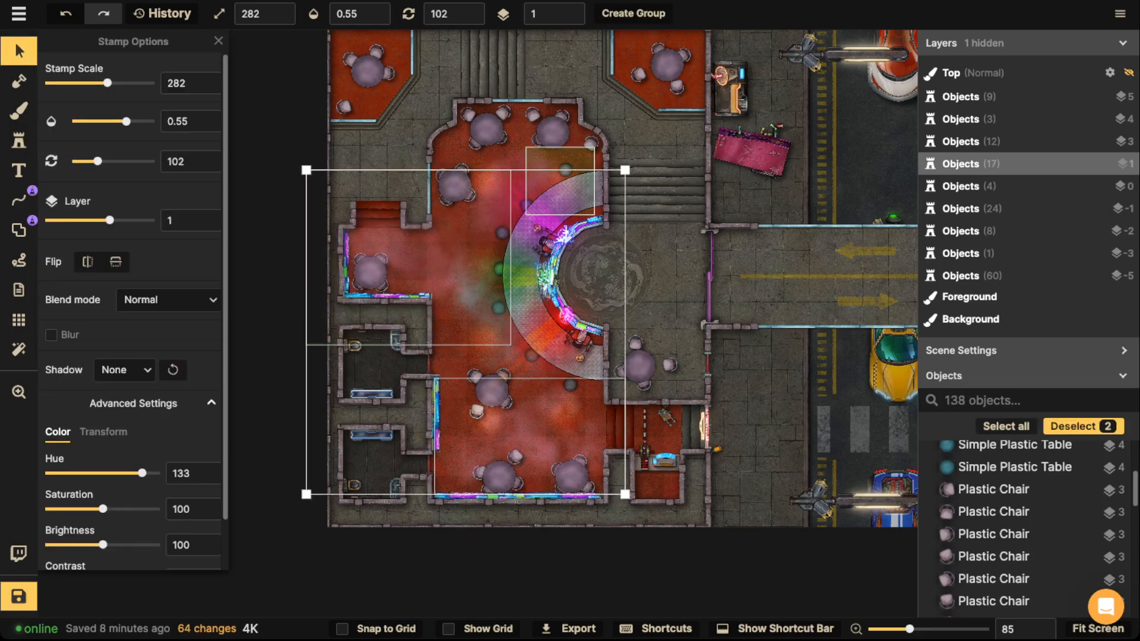
pyautogui.keyDown('shift'); pyautogui.click(484, 185); pyautogui.keyUp('shift')
pyautogui.keyDown('shift'); pyautogui.click(530, 185); pyautogui.keyUp('shift')
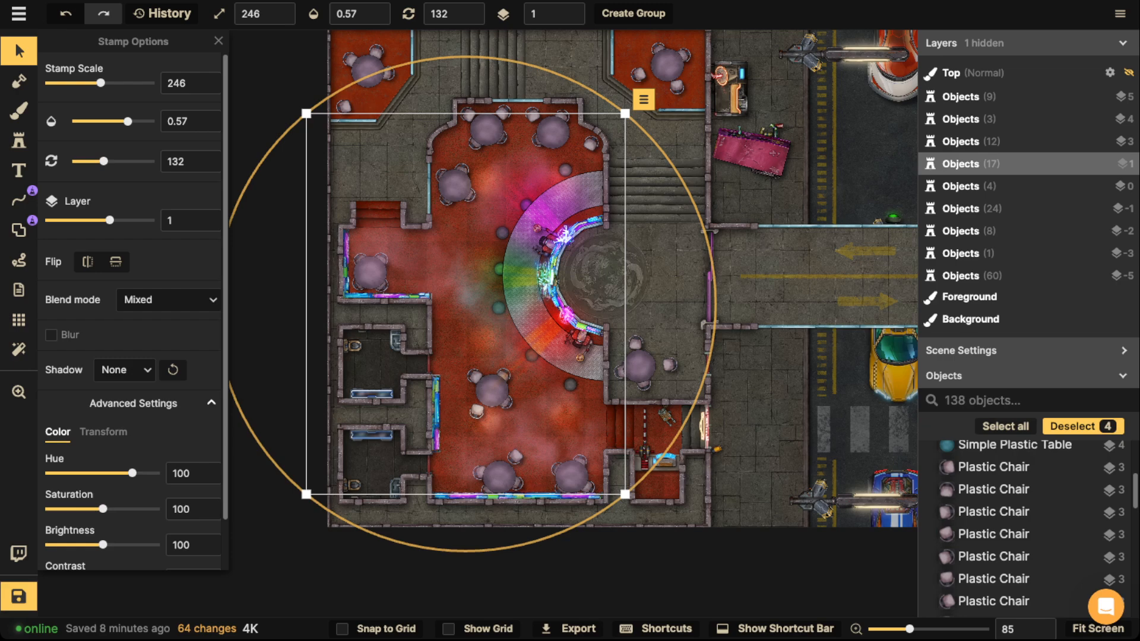
pyautogui.moveTo(128, 121); pyautogui.dragTo(116, 121)
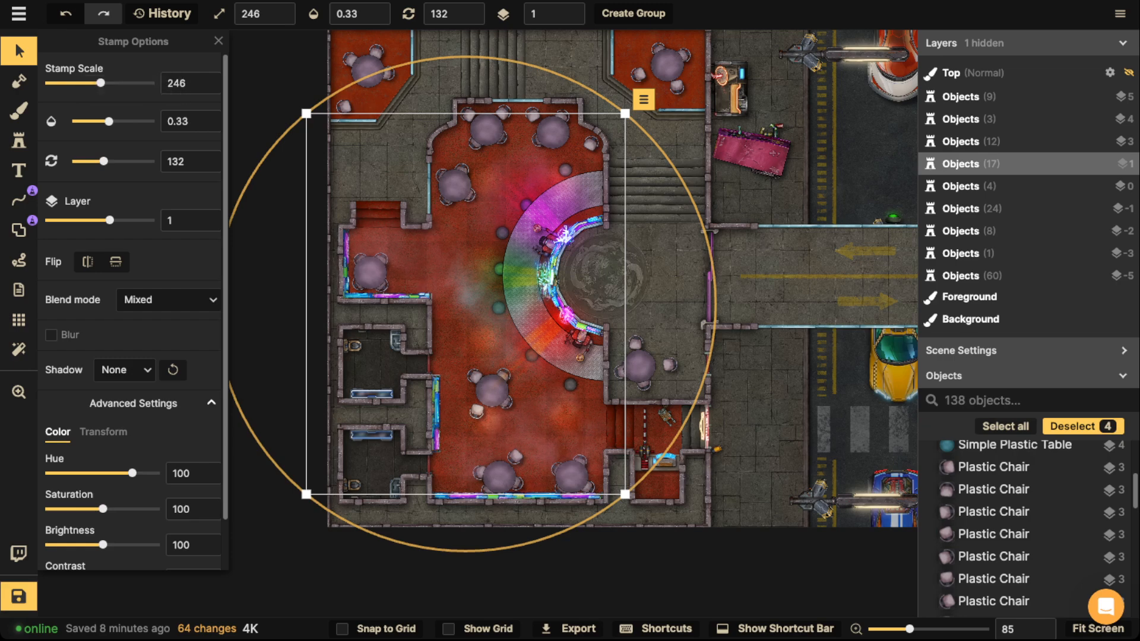
pyautogui.press('Escape')
pyautogui.scroll(-3, 608, 284)
pyautogui.moveTo(609, 283); pyautogui.dragTo(606, 258)
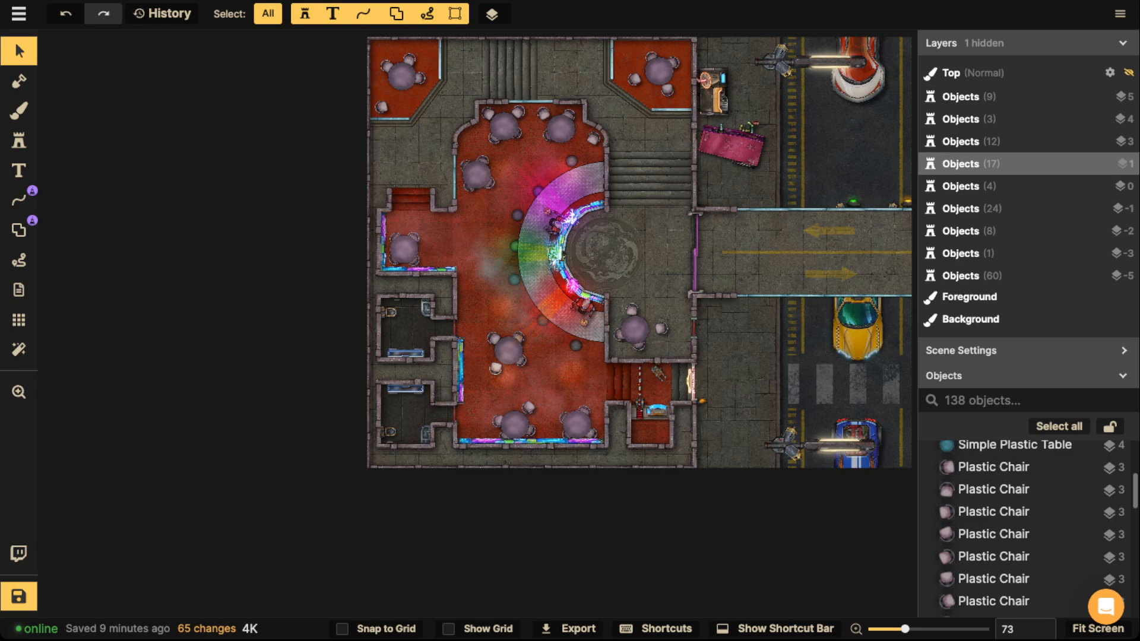
pyautogui.scroll(5, 514, 272)
pyautogui.moveTo(514, 273); pyautogui.dragTo(482, 431)
pyautogui.moveTo(487, 356); pyautogui.dragTo(530, 341)
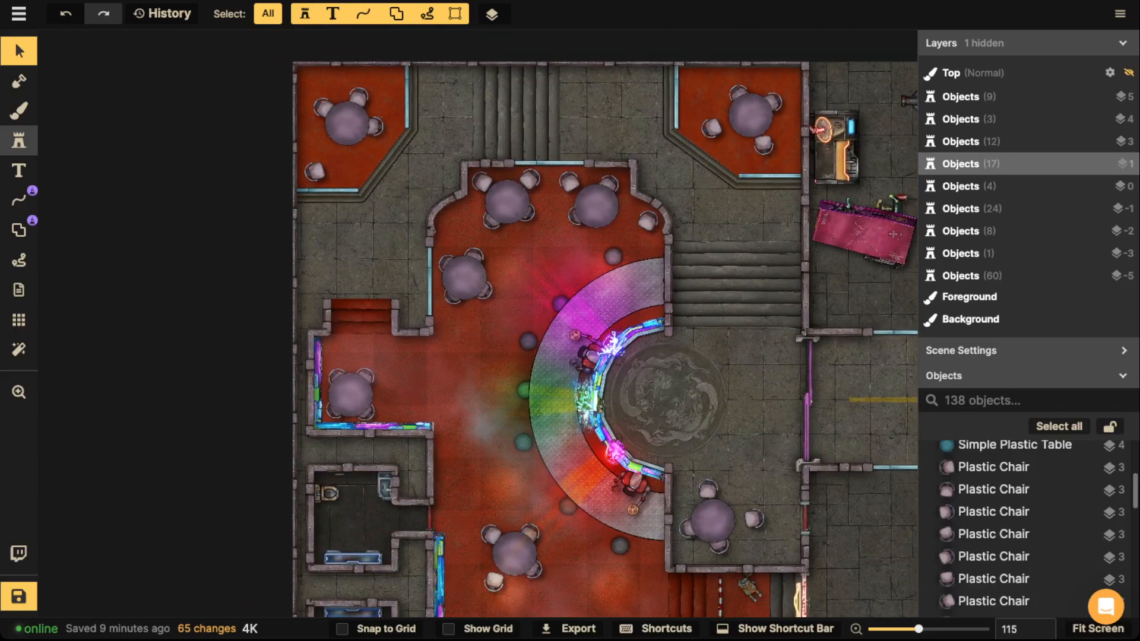
pyautogui.click(19, 140)
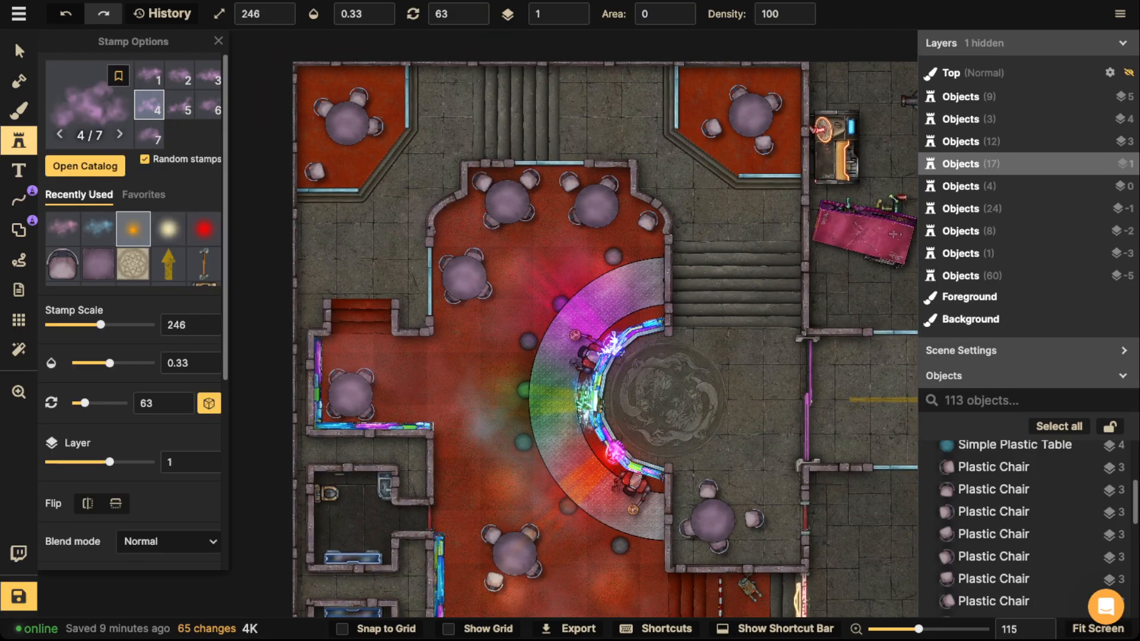
pyautogui.click(133, 229)
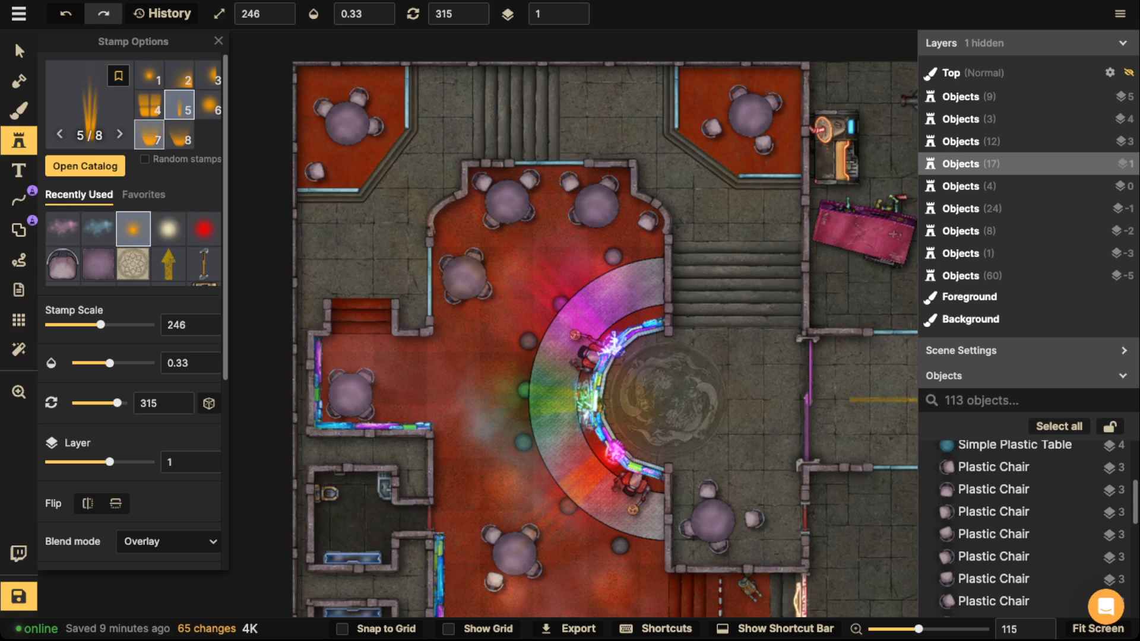
pyautogui.click(208, 106)
pyautogui.moveTo(498, 416); pyautogui.dragTo(479, 323)
# Reuse the magenta beam's settings to place a round magenta glow, variation 6, at scale 132 over the floor by the upper tables.
pyautogui.click(19, 51)
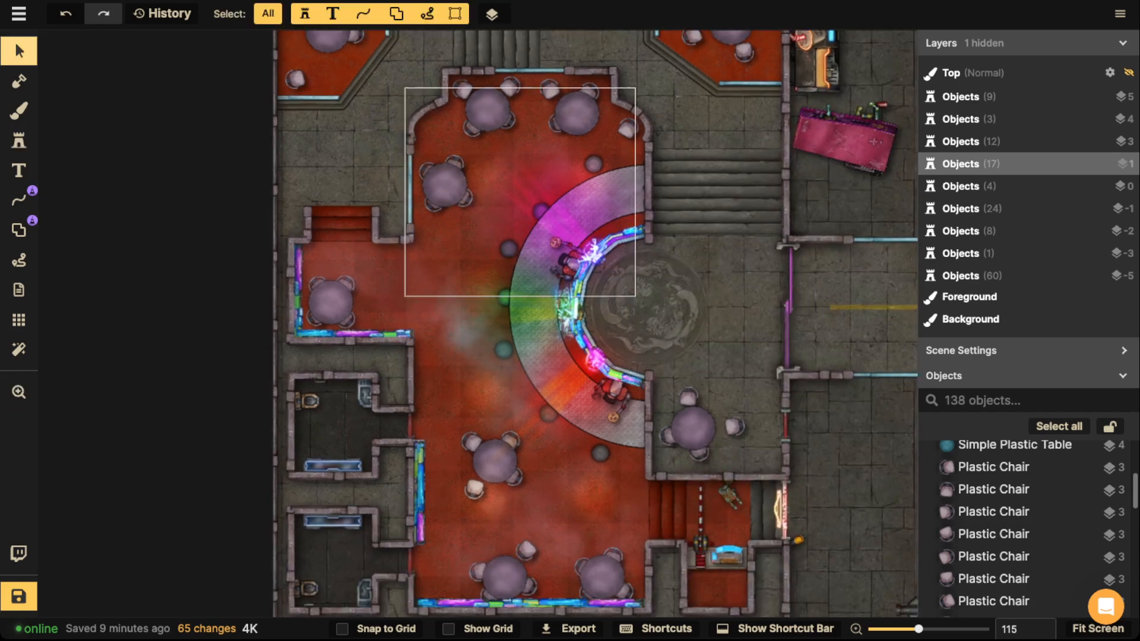
pyautogui.click(533, 209)
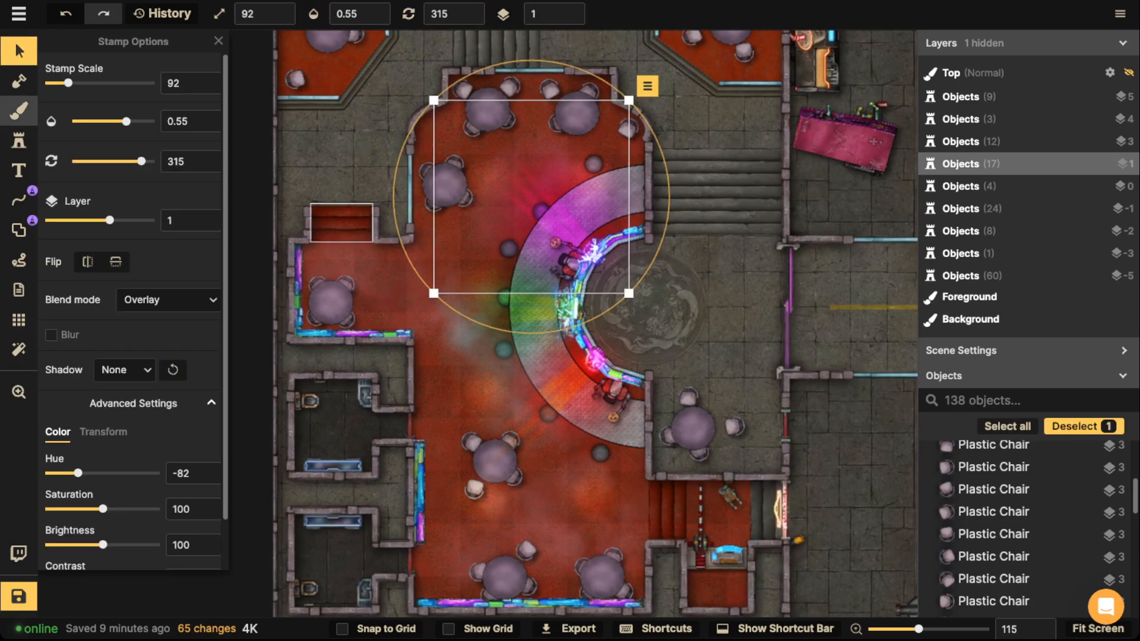
pyautogui.click(19, 141)
pyautogui.click(508, 165)
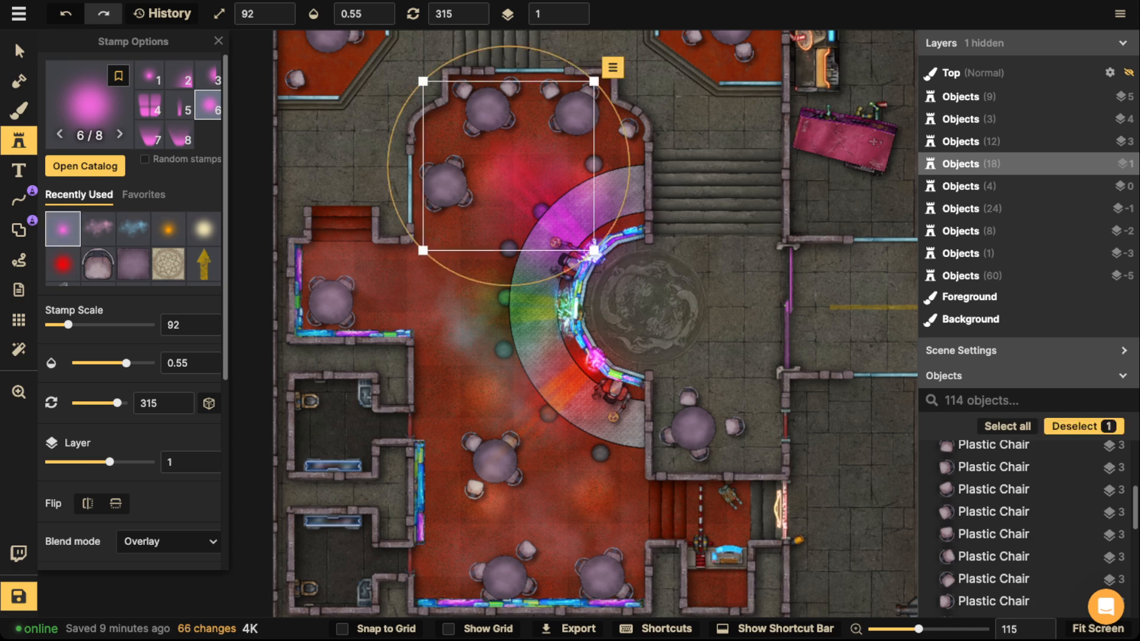
pyautogui.scroll(4, 508, 166)
pyautogui.press('Escape')
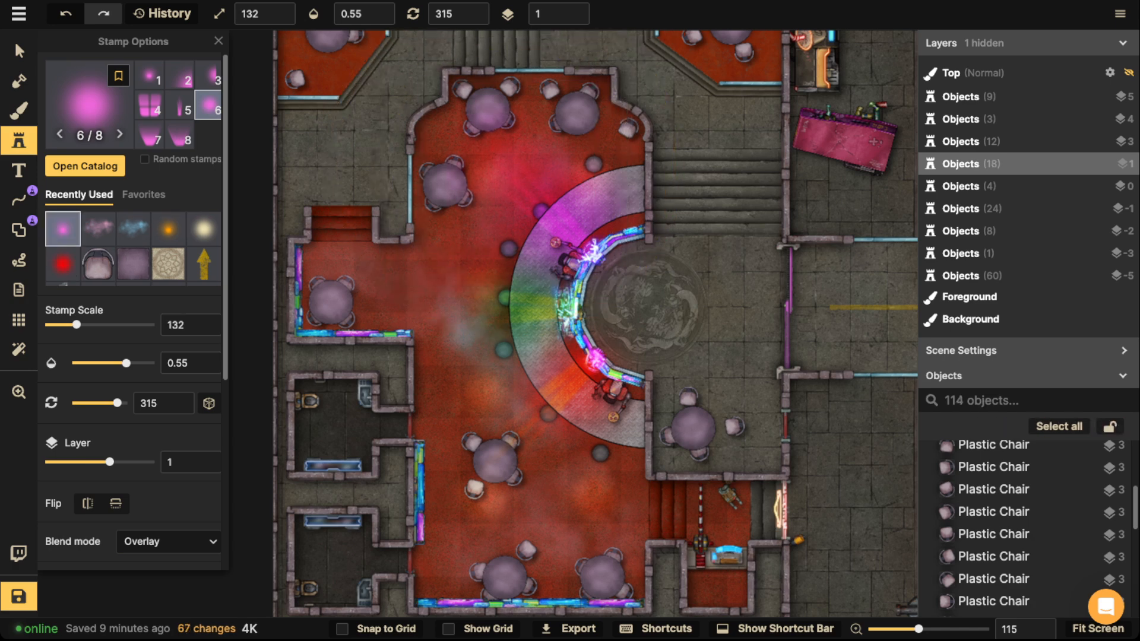
# Reuse the bar's yellow-green beam settings to place a round yellow glow, variation 6, at scale 172 near the side alcove's opening.
pyautogui.click(19, 50)
pyautogui.click(523, 306)
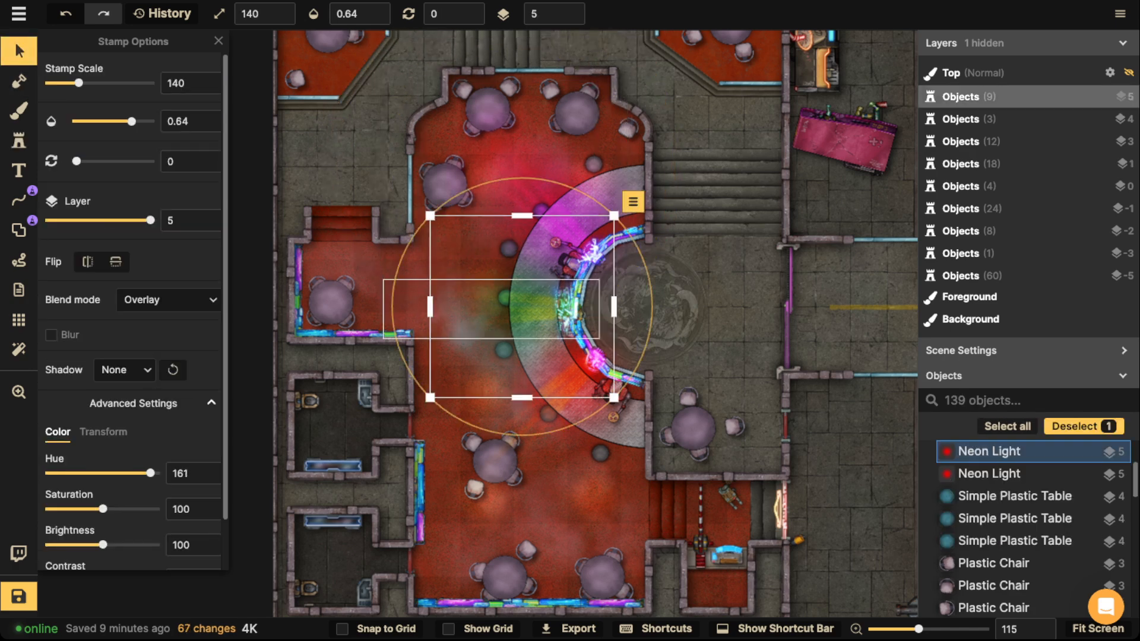
pyautogui.click(452, 279)
pyautogui.click(19, 140)
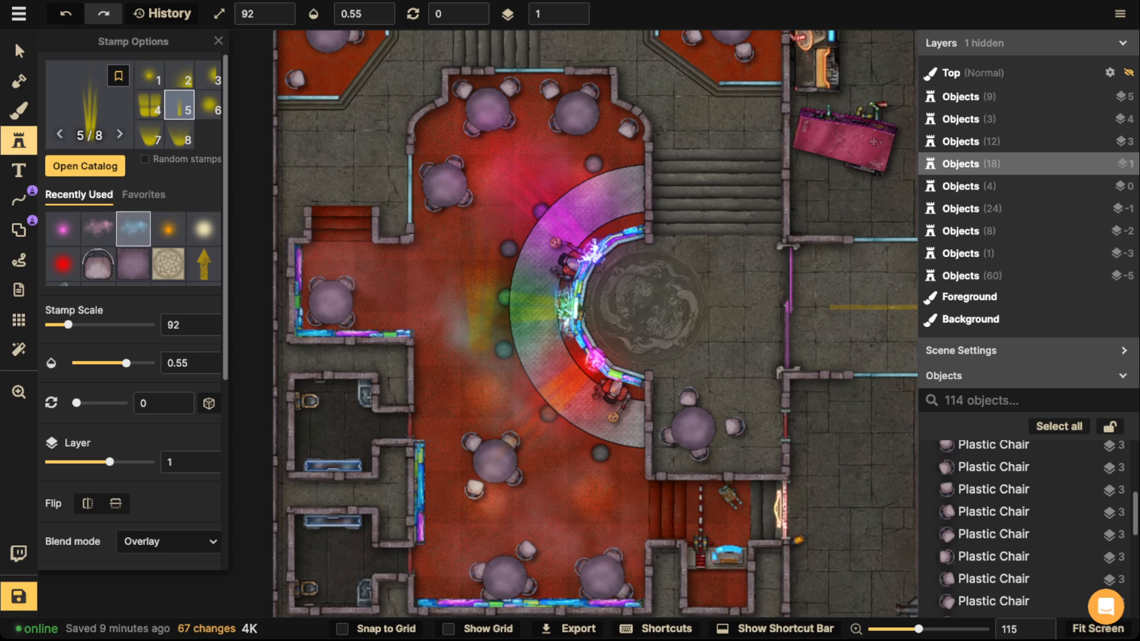
pyautogui.click(207, 105)
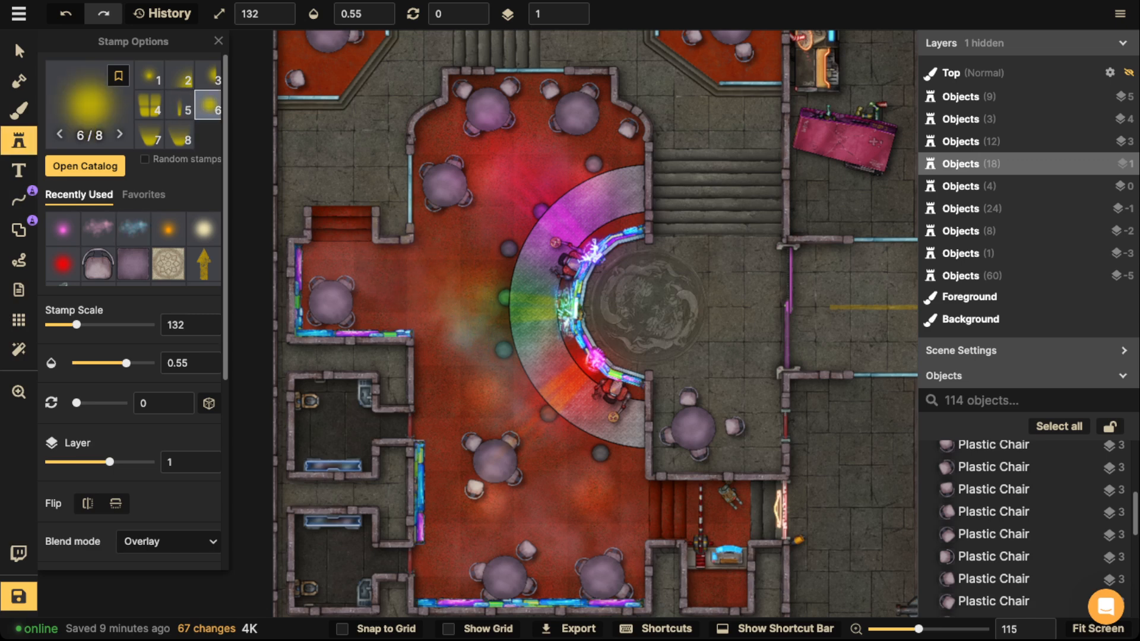
pyautogui.click(438, 295)
pyautogui.scroll(4, 438, 295)
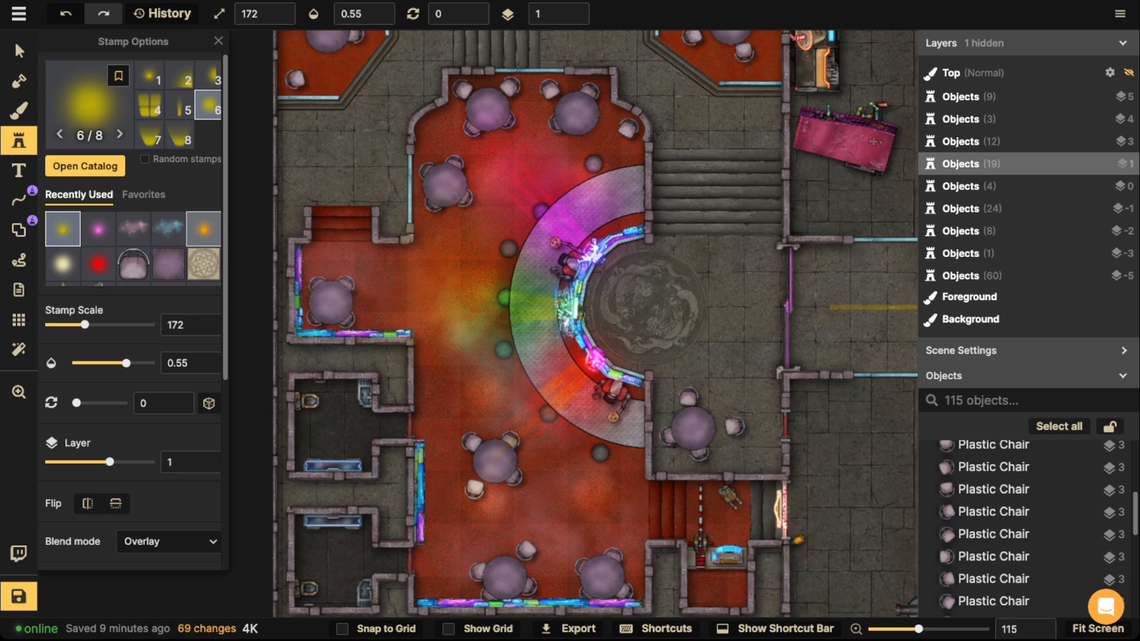
# Place a round Orange Light glow, variation 6, at scale 152 over the single table below the bar.
pyautogui.click(203, 228)
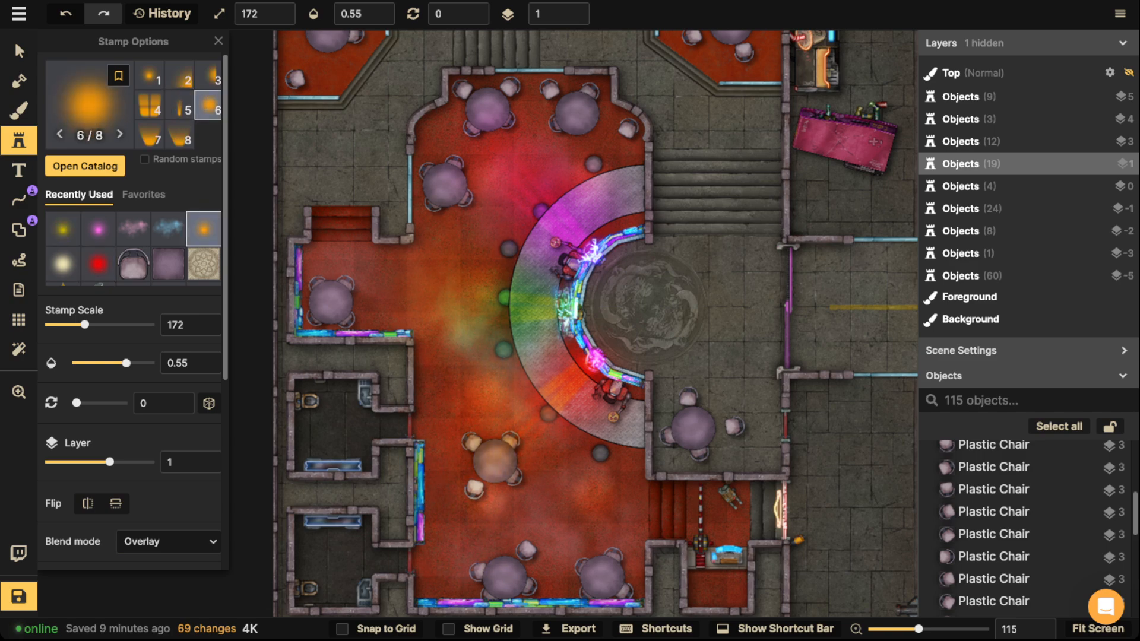
pyautogui.click(499, 434)
pyautogui.scroll(-2, 499, 434)
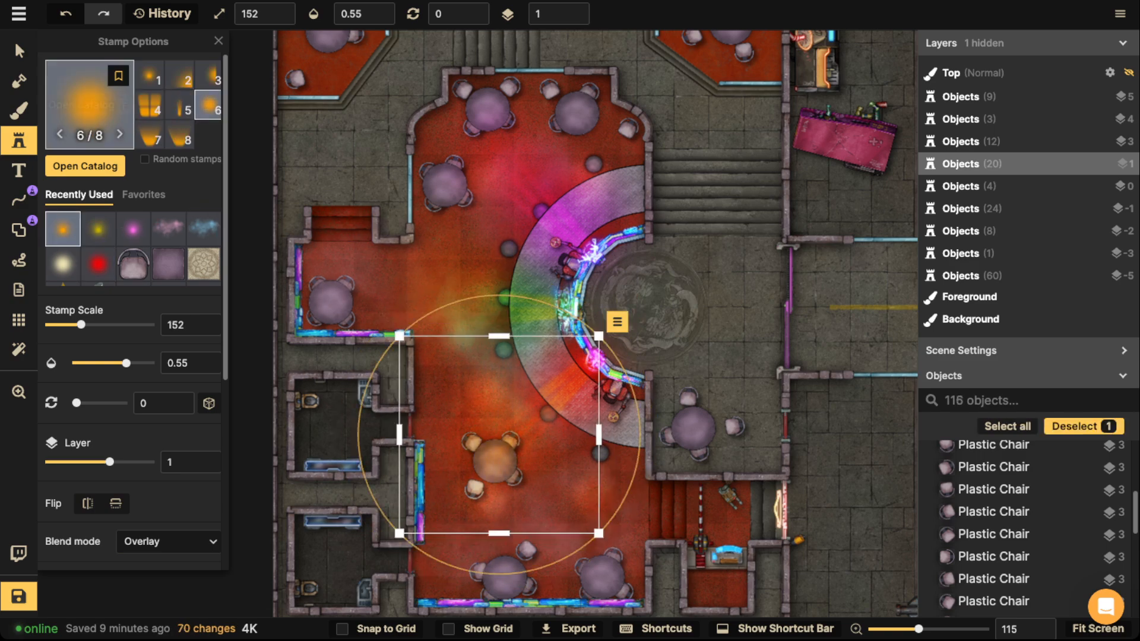
# Search the stamp catalog for "FISH" and choose the koi from Eastern: Sacred Temple.
pyautogui.click(89, 105)
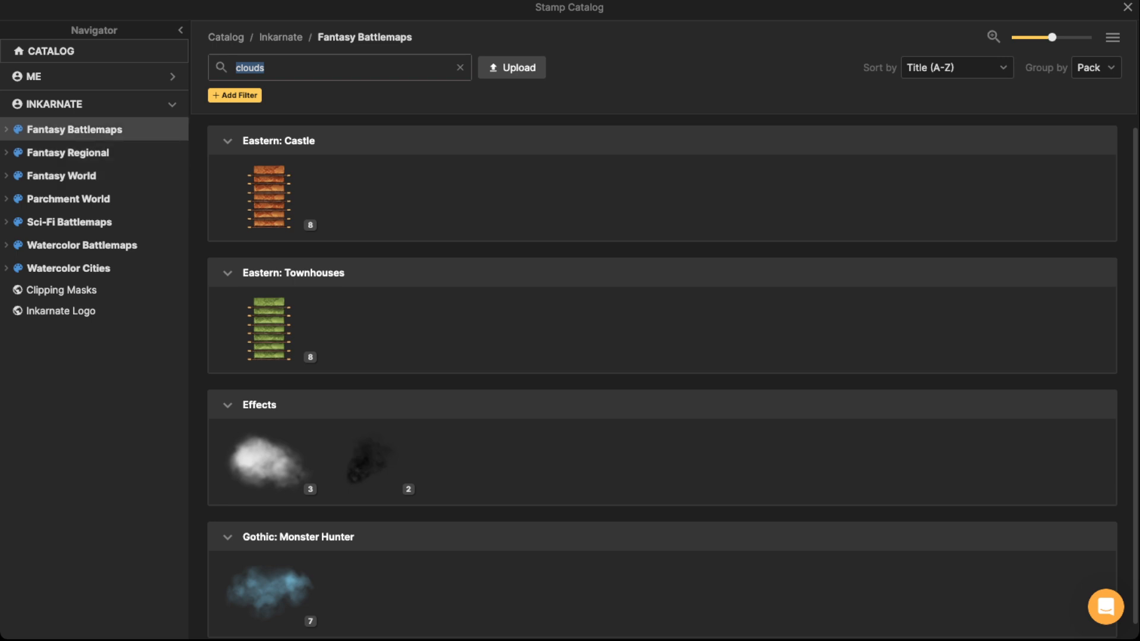
pyautogui.write('FISH')
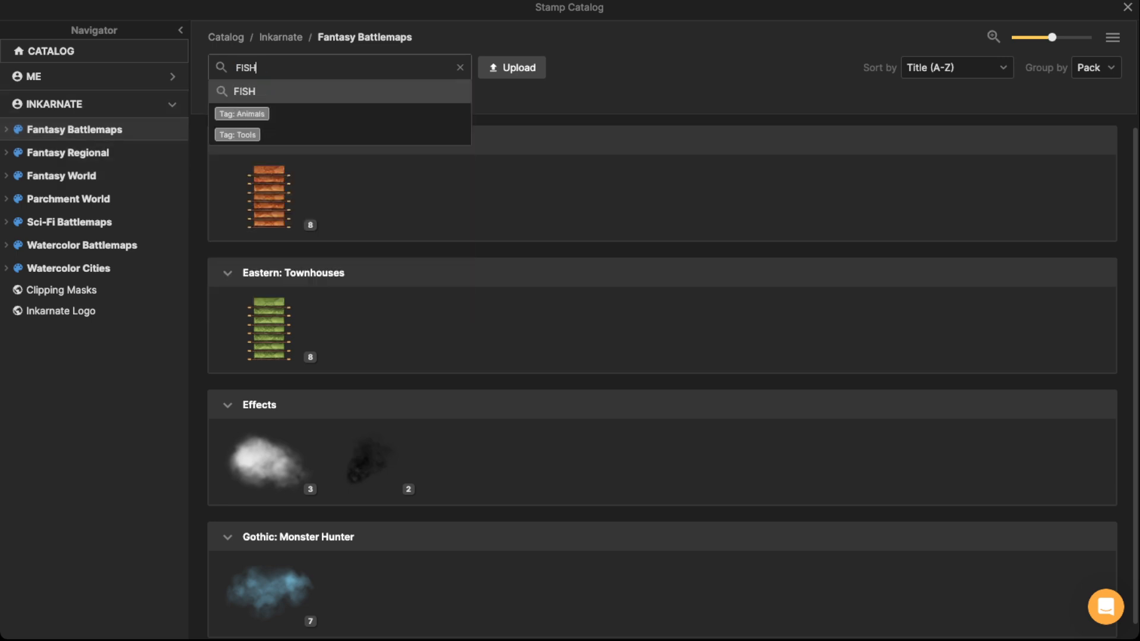
pyautogui.press('Return')
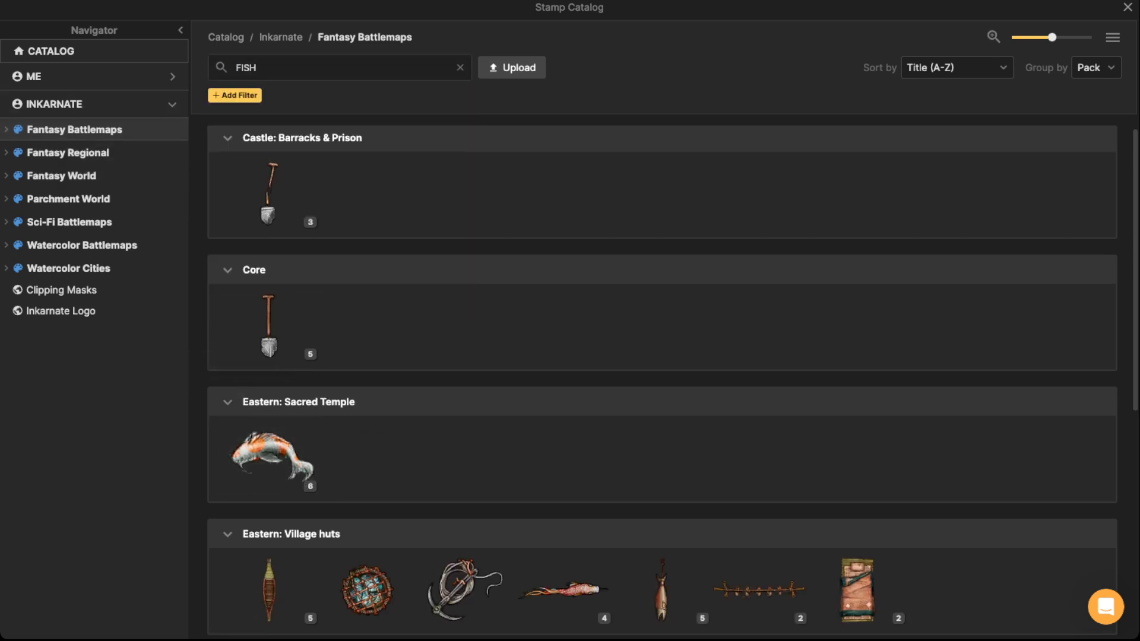
pyautogui.click(272, 458)
pyautogui.scroll(4, 469, 267)
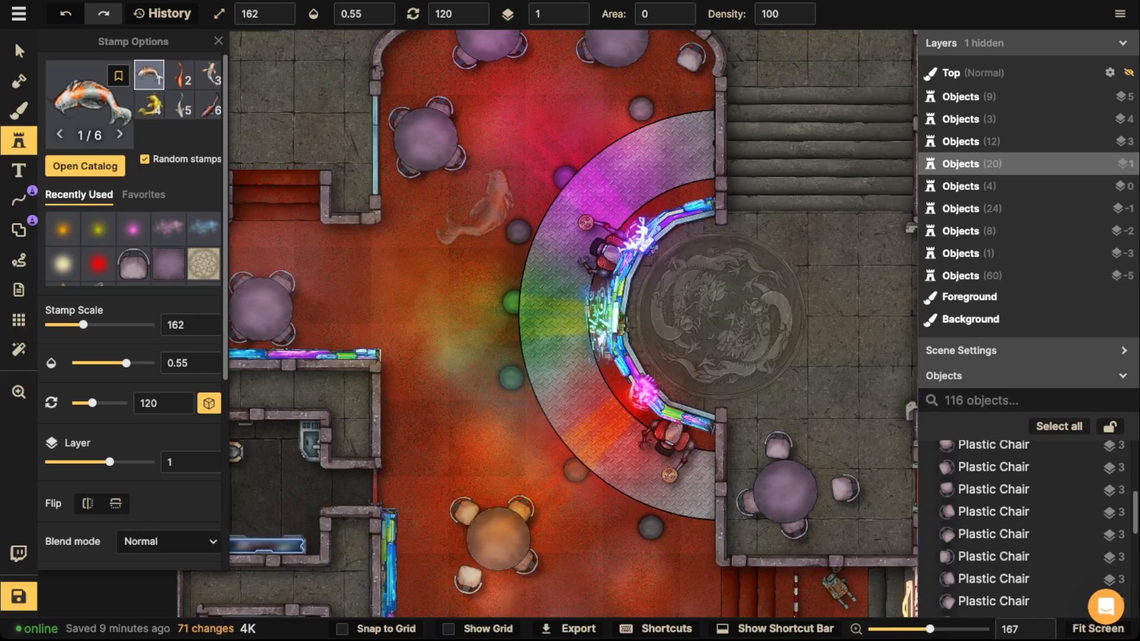
# Turn off the koi stamp's shadow and place one koi at scale 162 on the floor beside the bar.
pyautogui.click(124, 316)
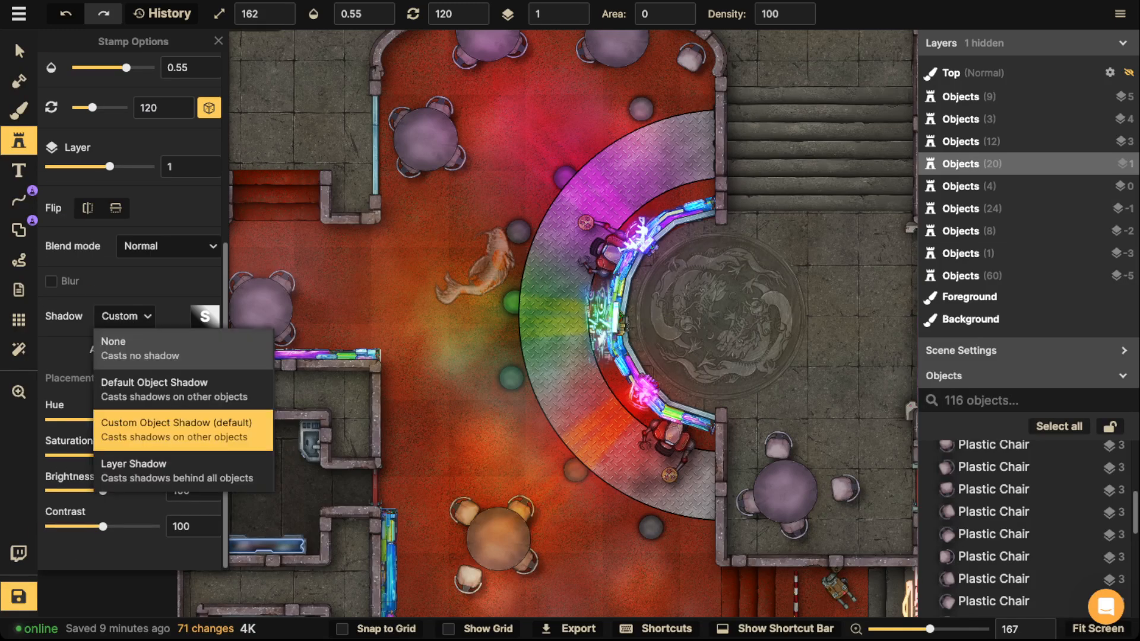
pyautogui.click(113, 340)
pyautogui.click(482, 257)
# Set the placed koi's opacity to 1 and its hue to 74.
pyautogui.press('v')
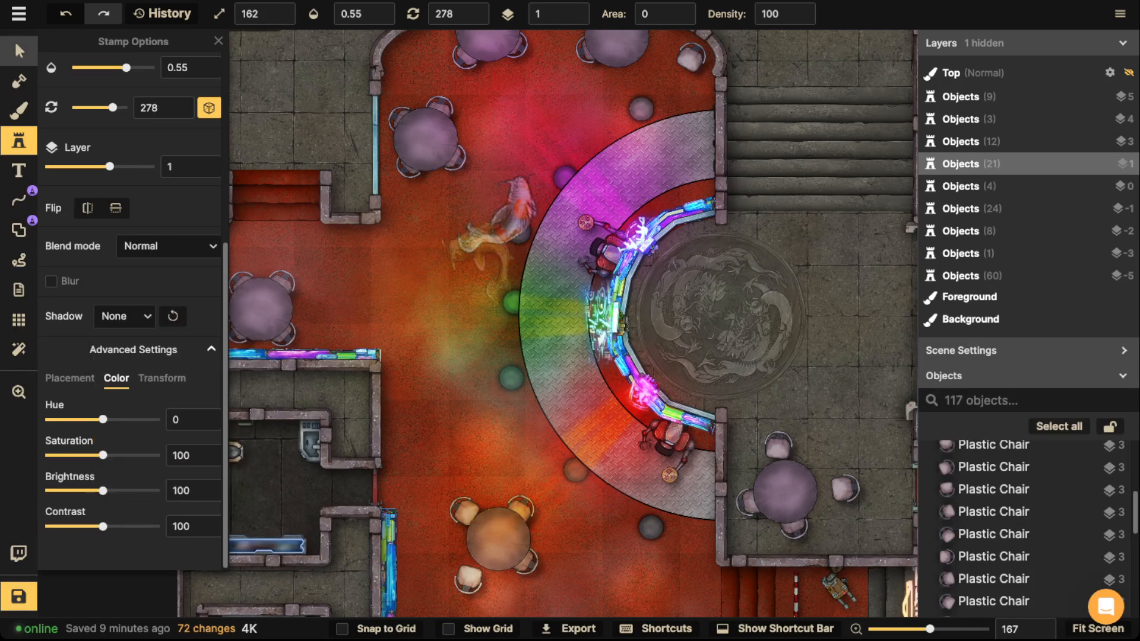
pyautogui.click(498, 219)
pyautogui.click(356, 13)
pyautogui.write('1')
pyautogui.press('Return')
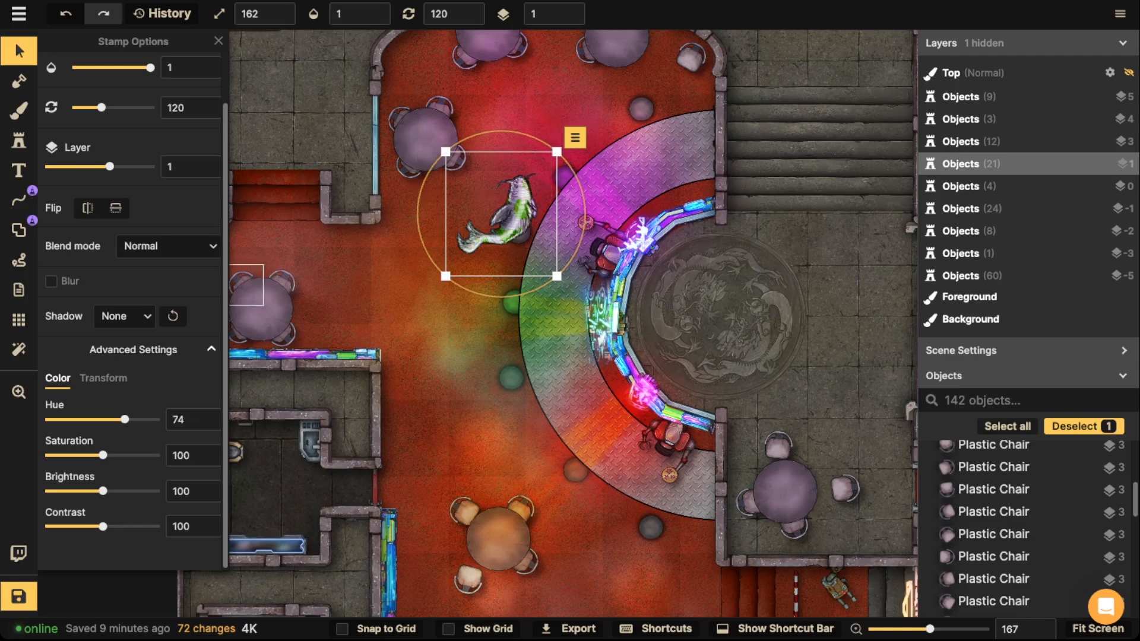
# Give the koi the Lighten blend mode and saturation 170, and move and rotate it beside the bar's green section.
pyautogui.click(168, 246)
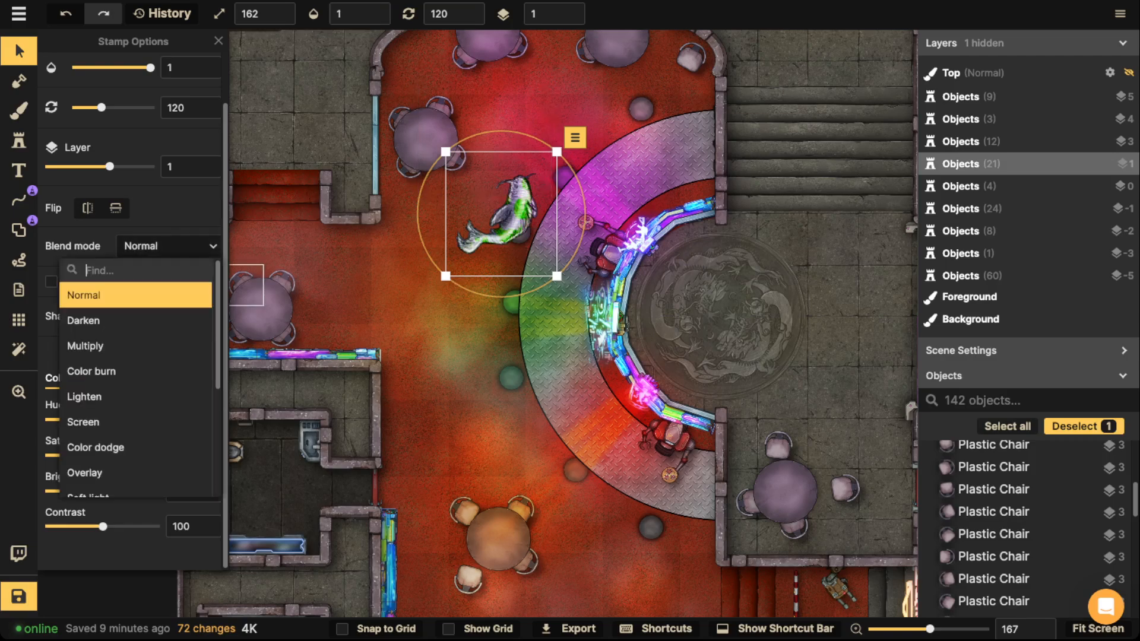
pyautogui.click(135, 397)
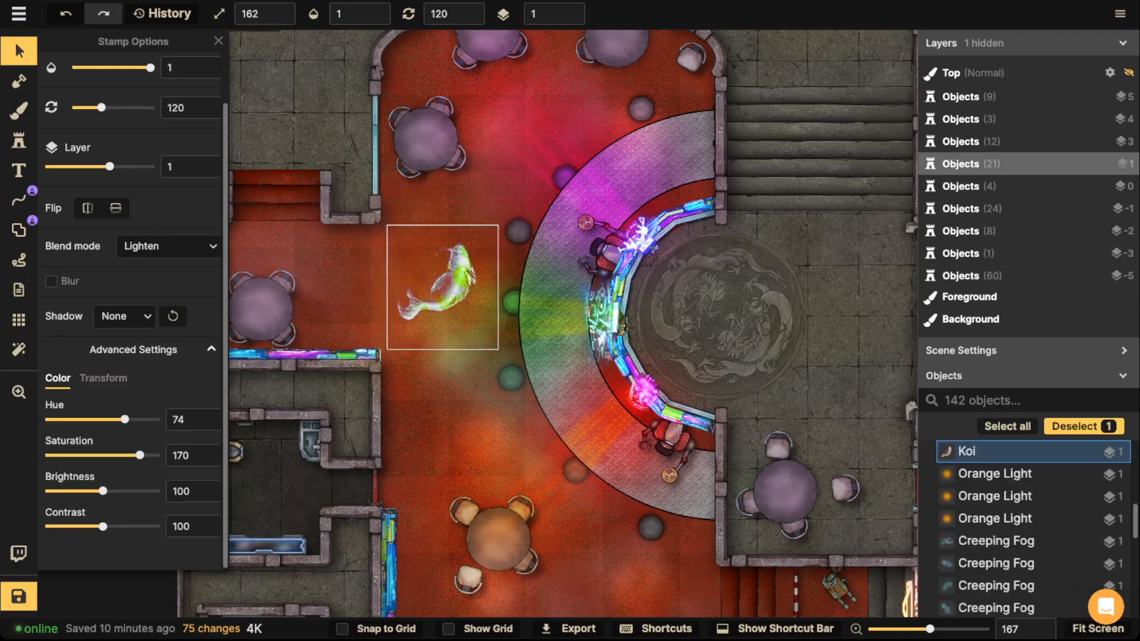
pyautogui.moveTo(102, 107); pyautogui.dragTo(129, 108)
# Place a second koi at scale 162 on the floor above the bar's purple section and set its hue to -66.
pyautogui.click(18, 140)
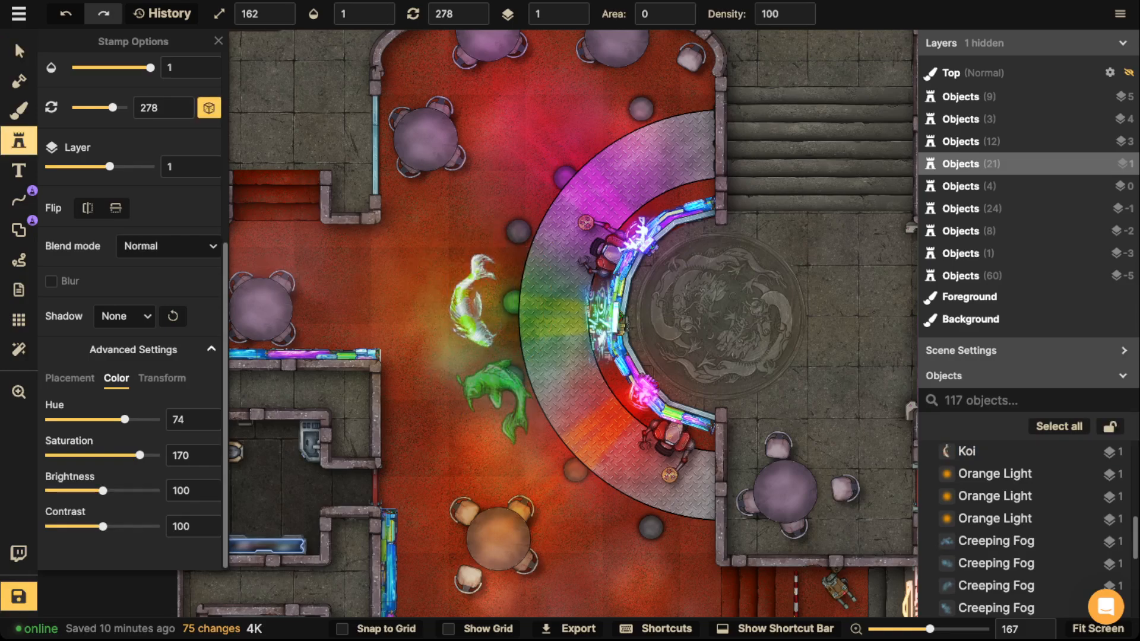
pyautogui.click(523, 119)
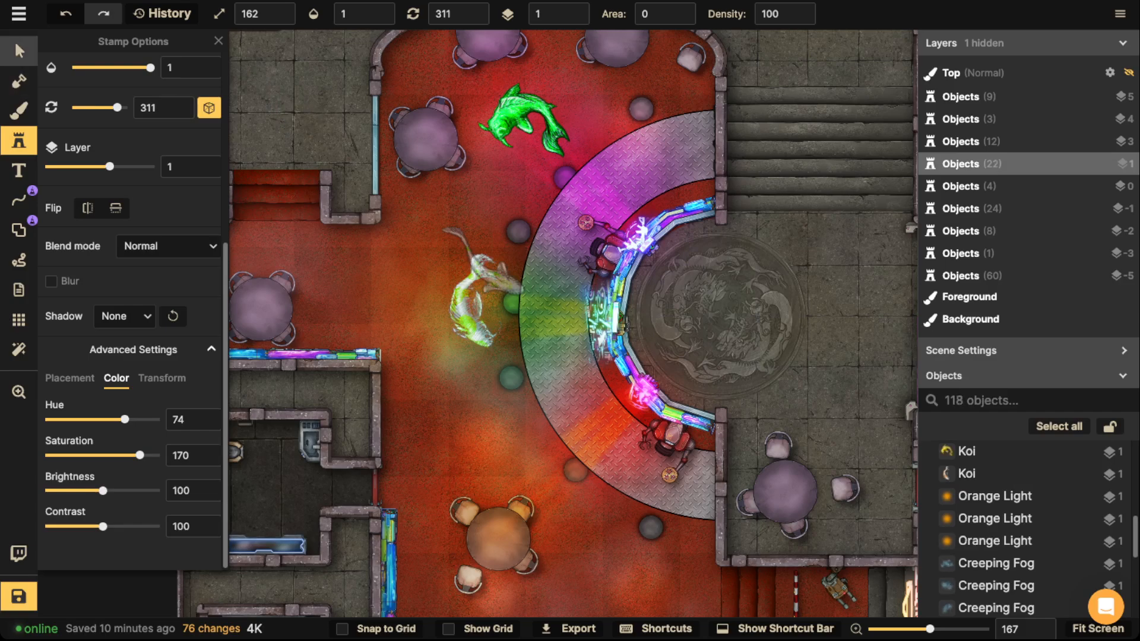
pyautogui.press('Escape')
pyautogui.moveTo(124, 419); pyautogui.dragTo(86, 419)
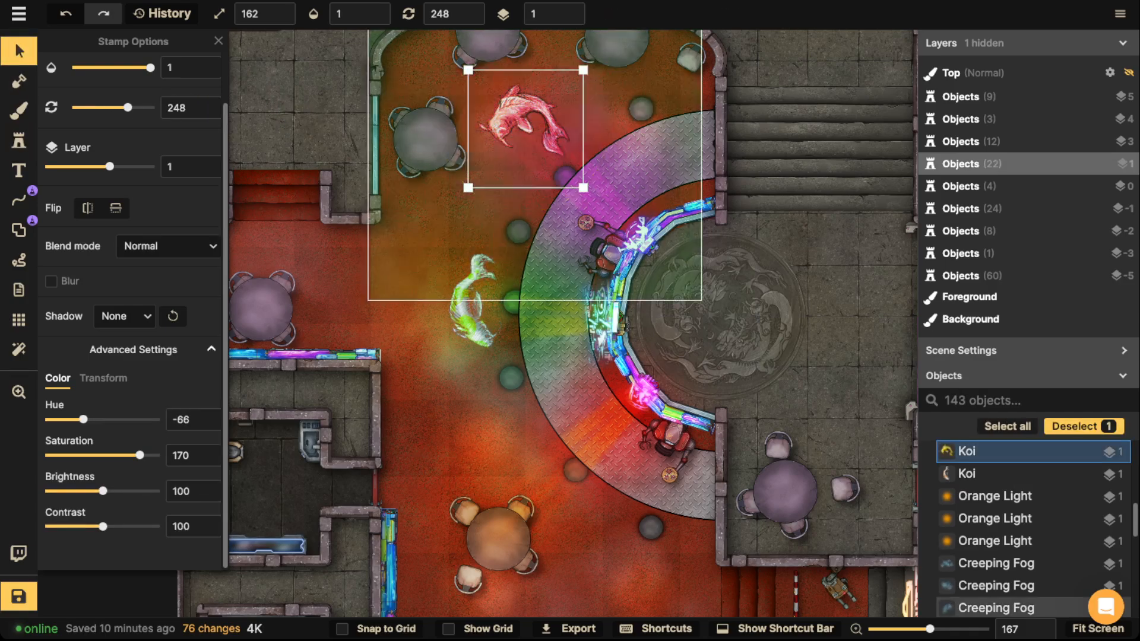
# Rotate the pink koi to 203, set its opacity to 0.62, and shift it slightly toward the bar.
pyautogui.moveTo(484, 200); pyautogui.dragTo(547, 208)
pyautogui.moveTo(517, 127); pyautogui.dragTo(521, 140)
pyautogui.moveTo(151, 68); pyautogui.dragTo(134, 68)
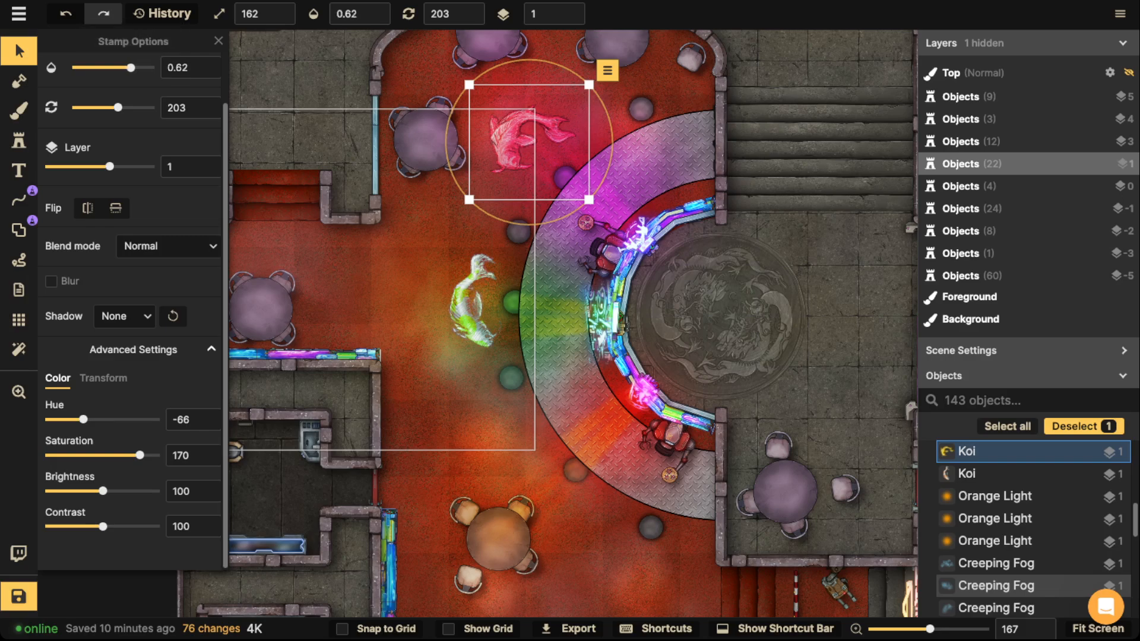
pyautogui.moveTo(525, 139); pyautogui.dragTo(535, 146)
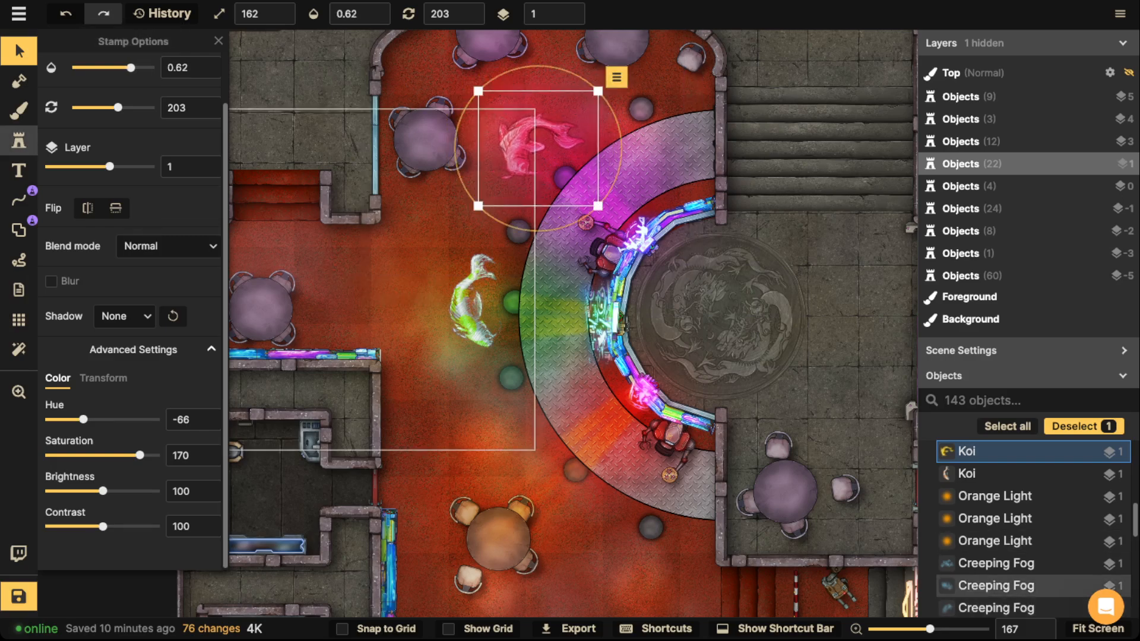
pyautogui.press('Escape')
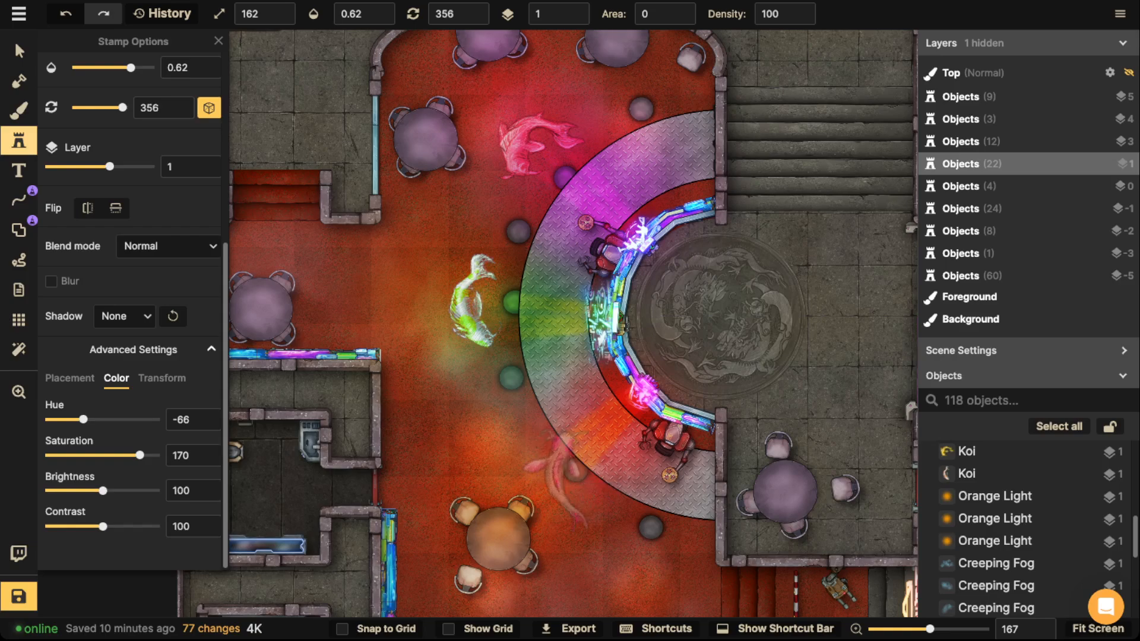
# Place a third koi at scale 152 beside the bar's orange section and rotate it to 296.
pyautogui.scroll(-1, 564, 475)
pyautogui.click(555, 469)
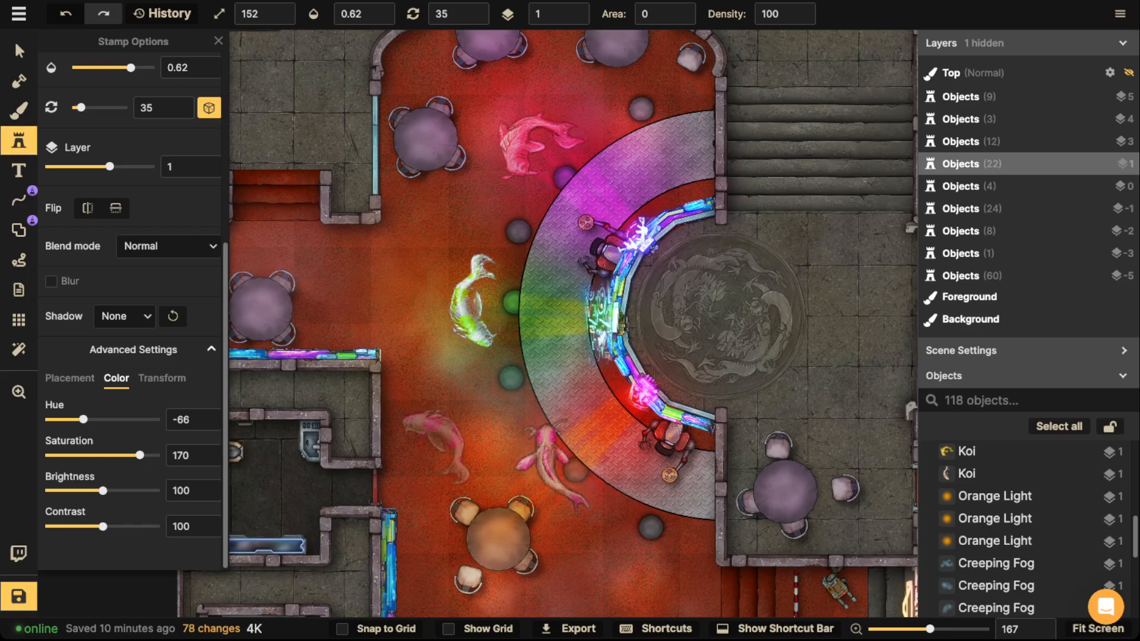
pyautogui.click(19, 51)
pyautogui.click(551, 469)
pyautogui.scroll(-6, 551, 469)
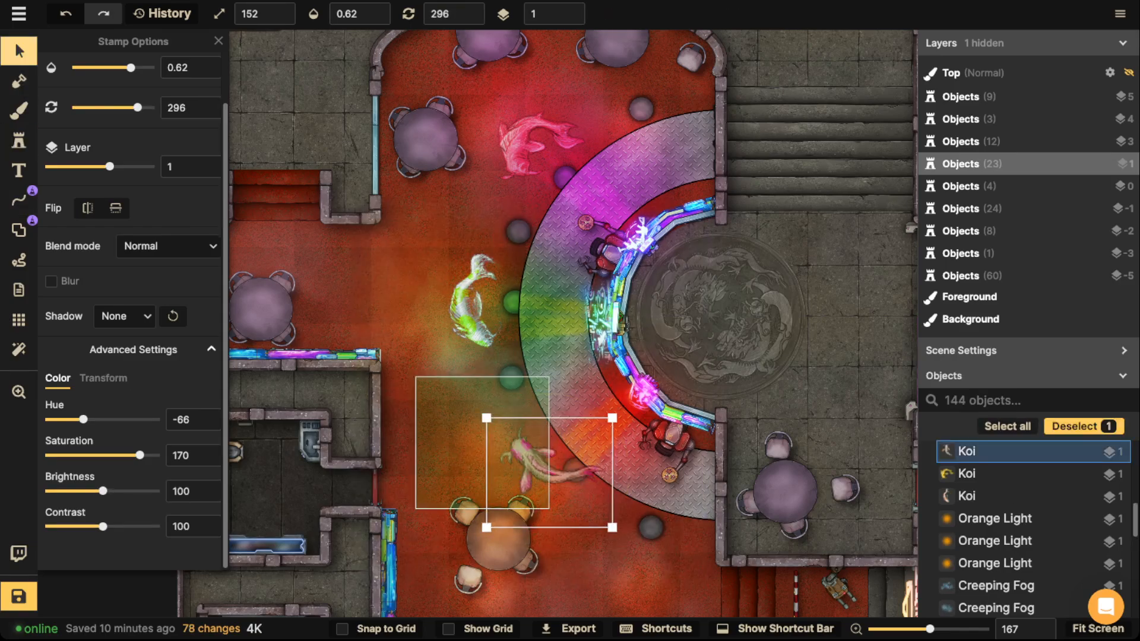
# Shift the koi beside the bar's orange section toward the bar and place a small koi at scale 62 below the large pink koi.
pyautogui.moveTo(551, 470); pyautogui.dragTo(569, 467)
pyautogui.click(19, 140)
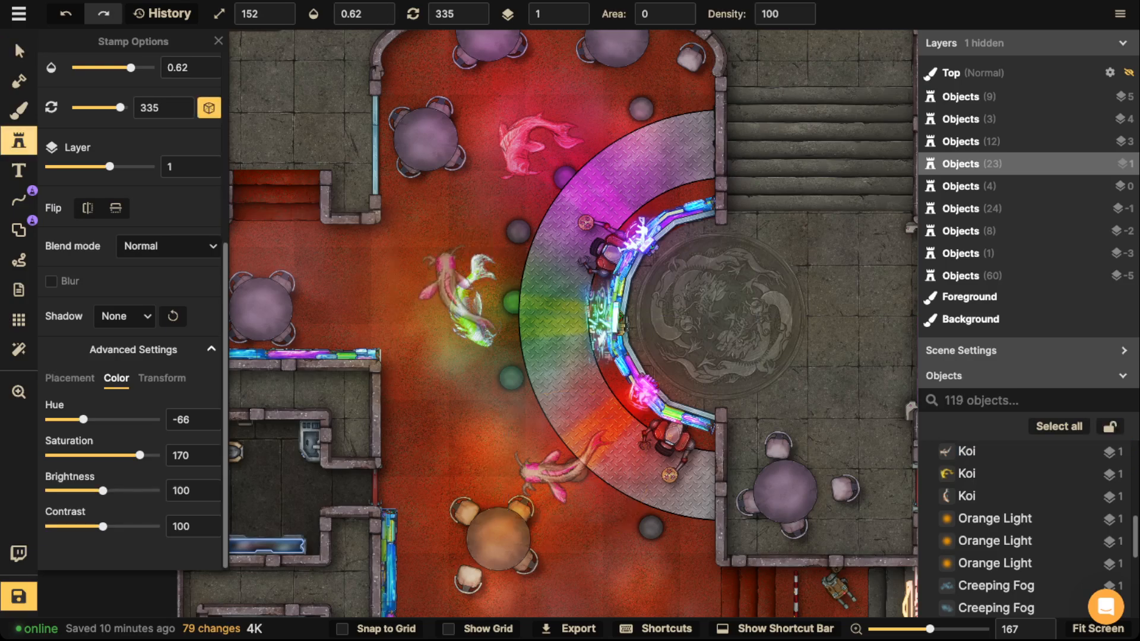
pyautogui.scroll(-8, 504, 289)
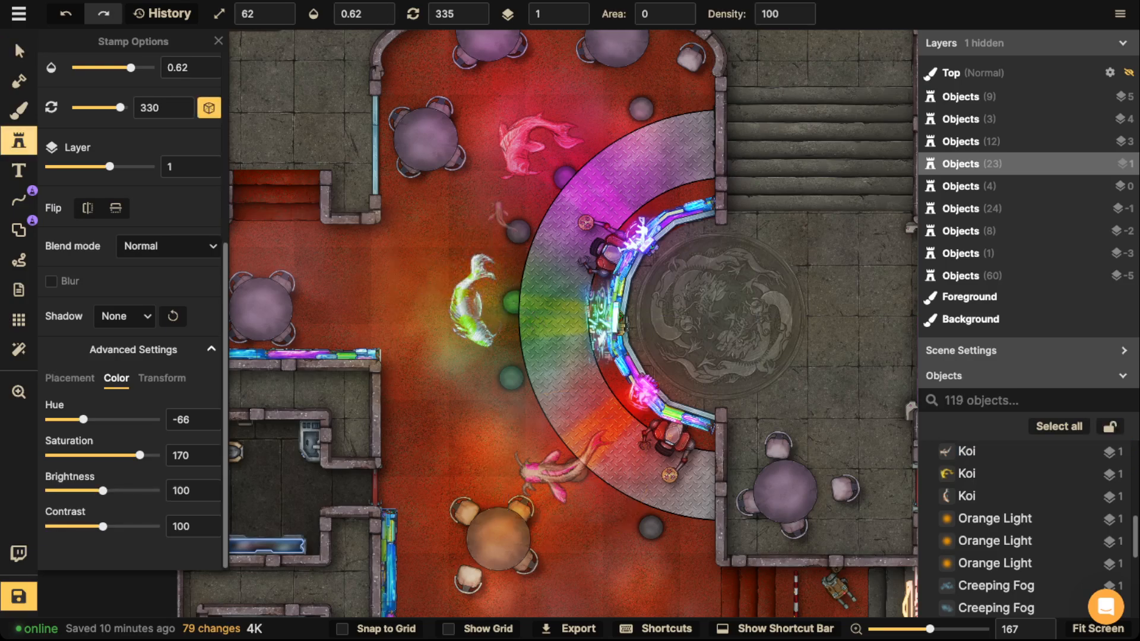
pyautogui.click(502, 201)
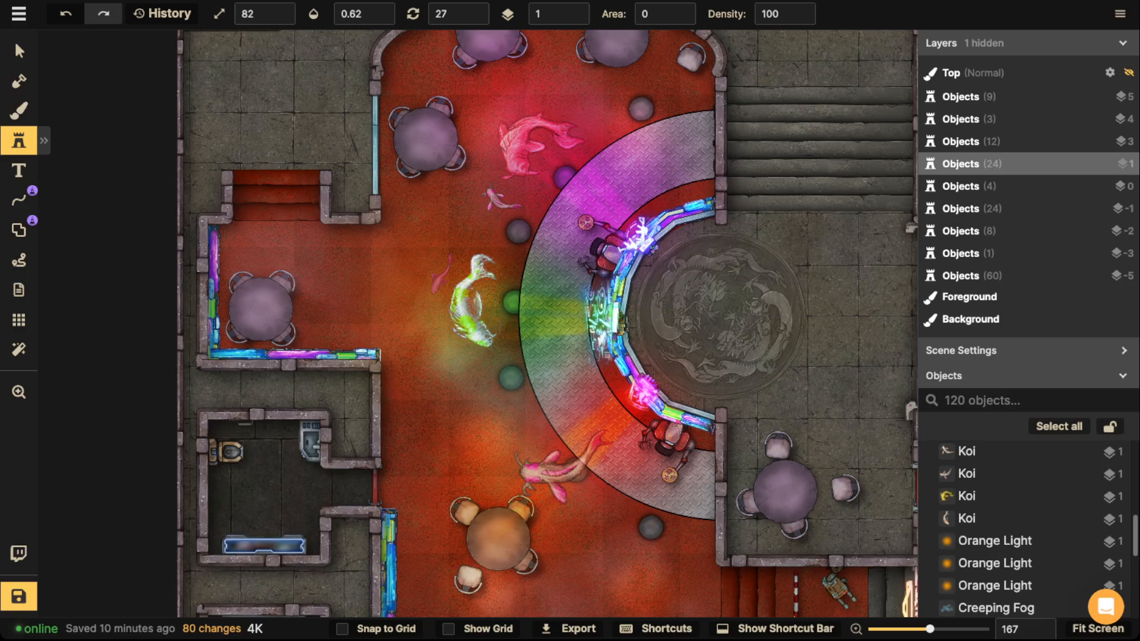
# Place a small koi at scale 82 above the orange-section koi and another at scale 62 between the large pink koi and the bar.
pyautogui.click(537, 410)
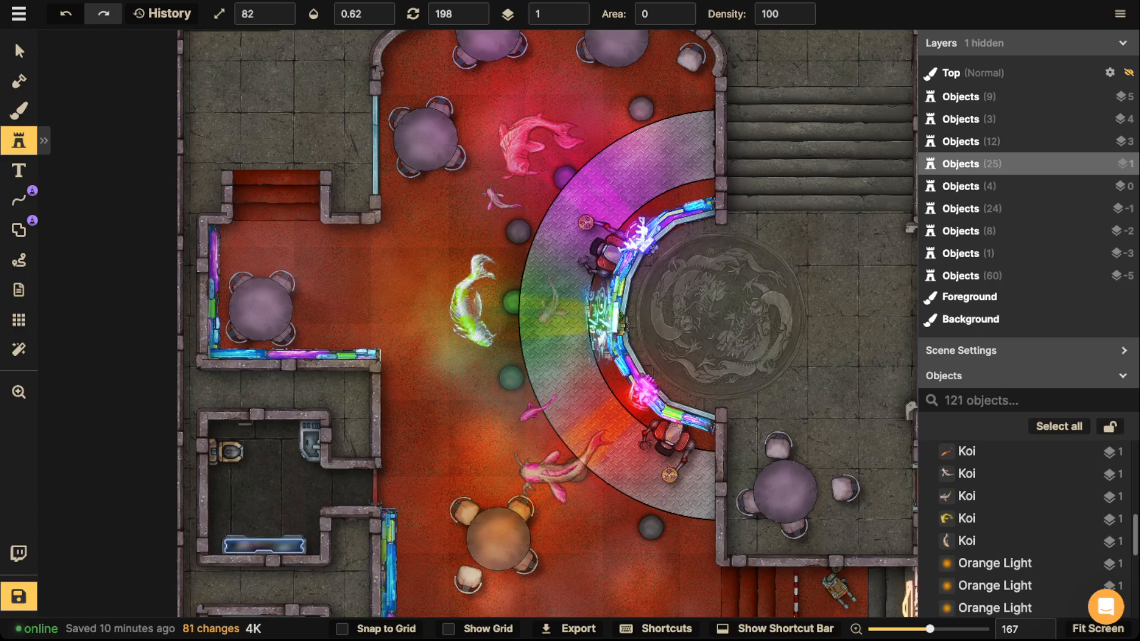
pyautogui.scroll(2, 560, 295)
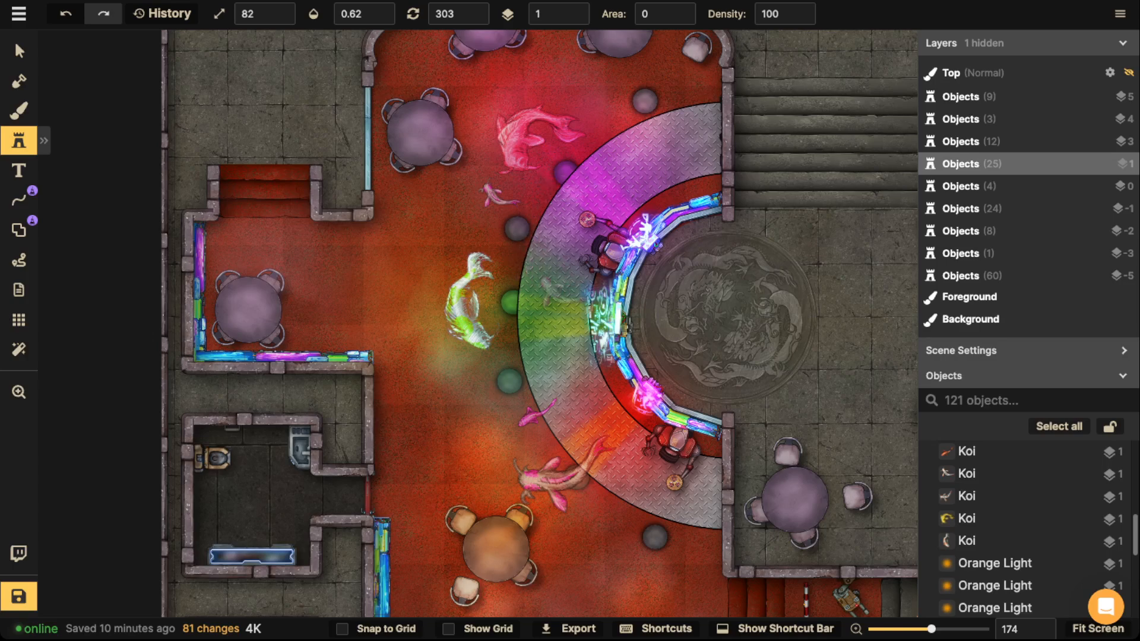
pyautogui.scroll(3, 632, 490)
pyautogui.click(610, 133)
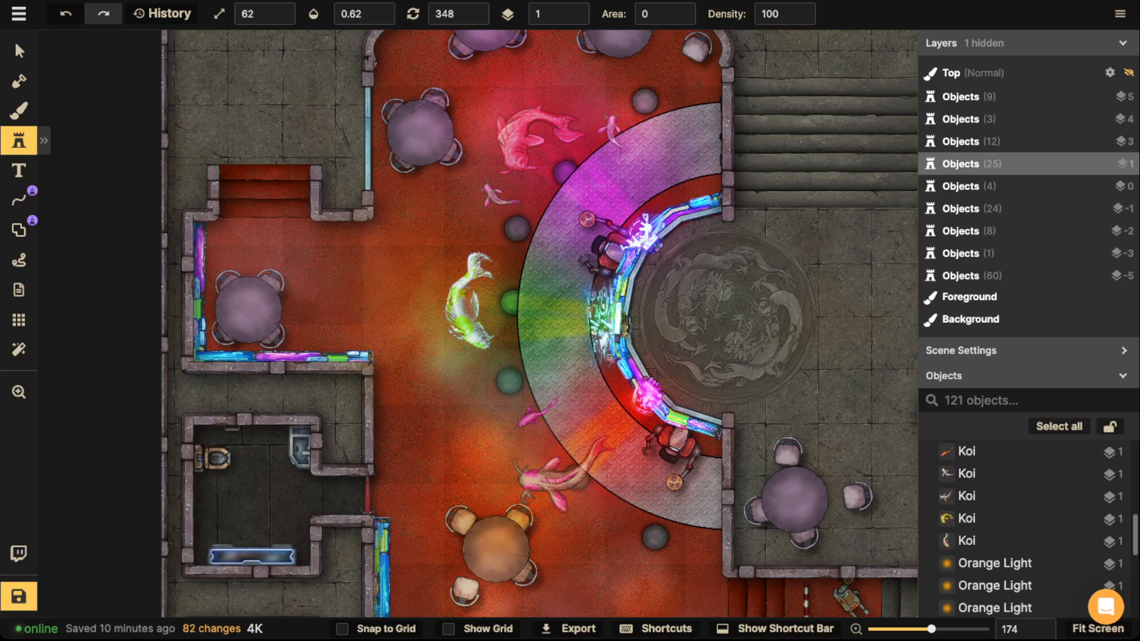
pyautogui.scroll(-4, 659, 71)
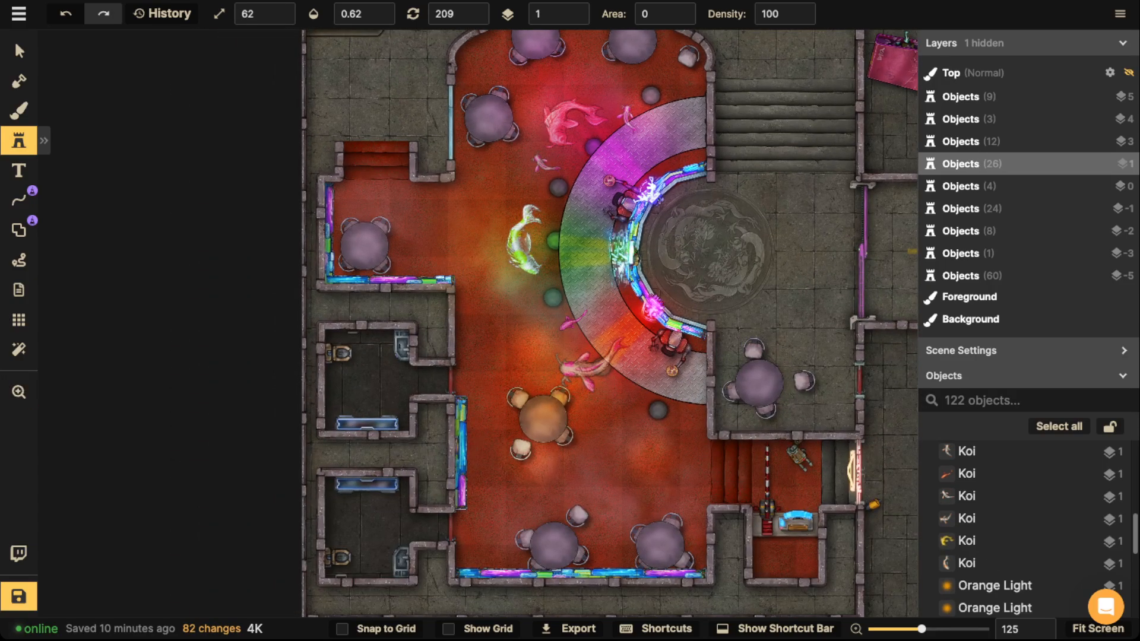
# Search the stamp catalog for sparks and for snow, and choose the Snow stamp from the Effects group.
pyautogui.click(19, 51)
pyautogui.scroll(-1, 618, 283)
pyautogui.moveTo(423, 220); pyautogui.dragTo(618, 322)
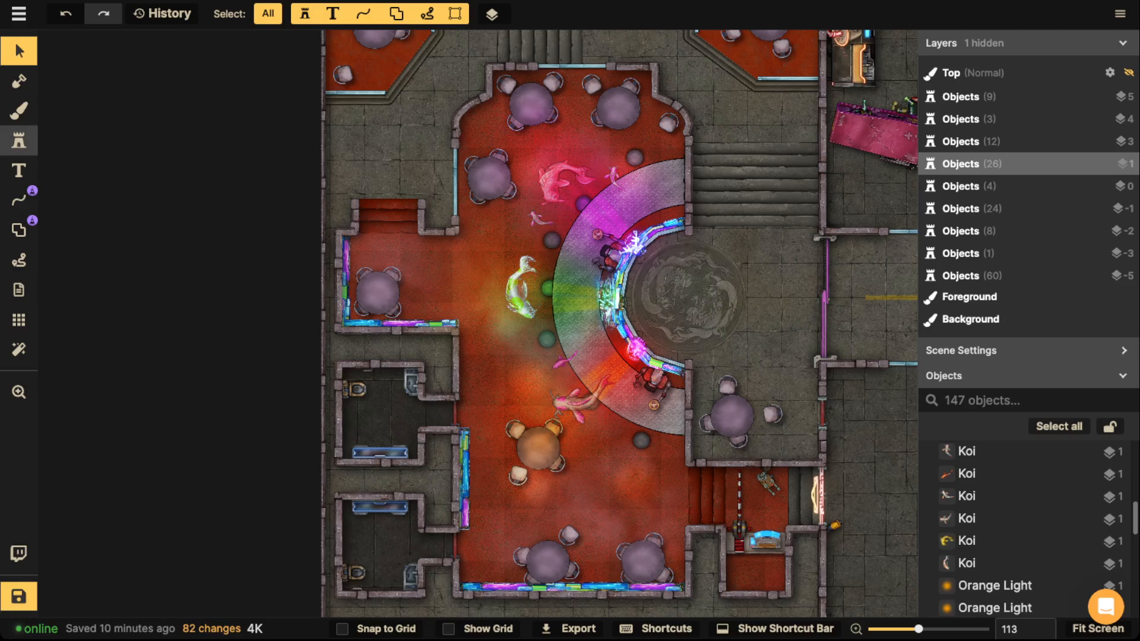
pyautogui.click(19, 140)
pyautogui.click(90, 105)
pyautogui.write('SPARKS')
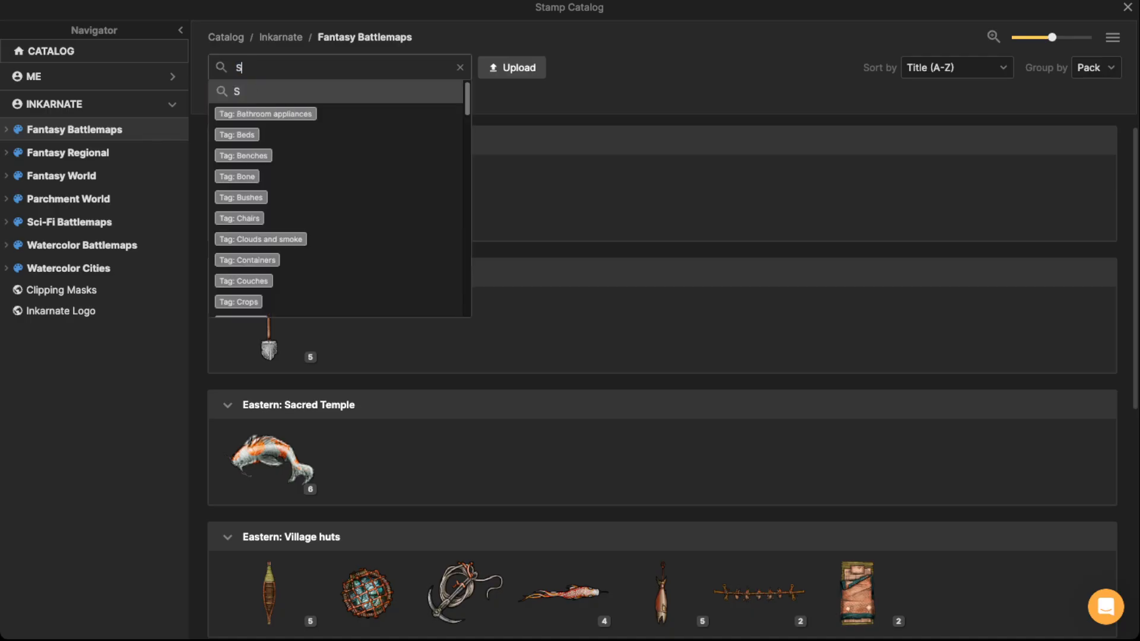
pyautogui.press('Return')
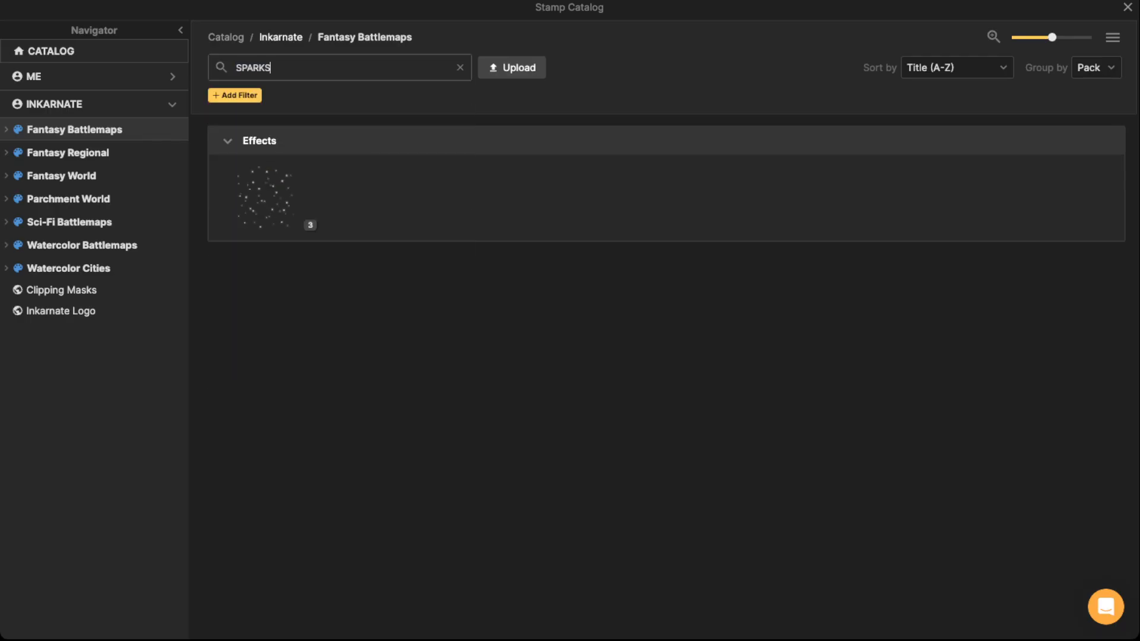
pyautogui.write('SNOW')
pyautogui.press('Return')
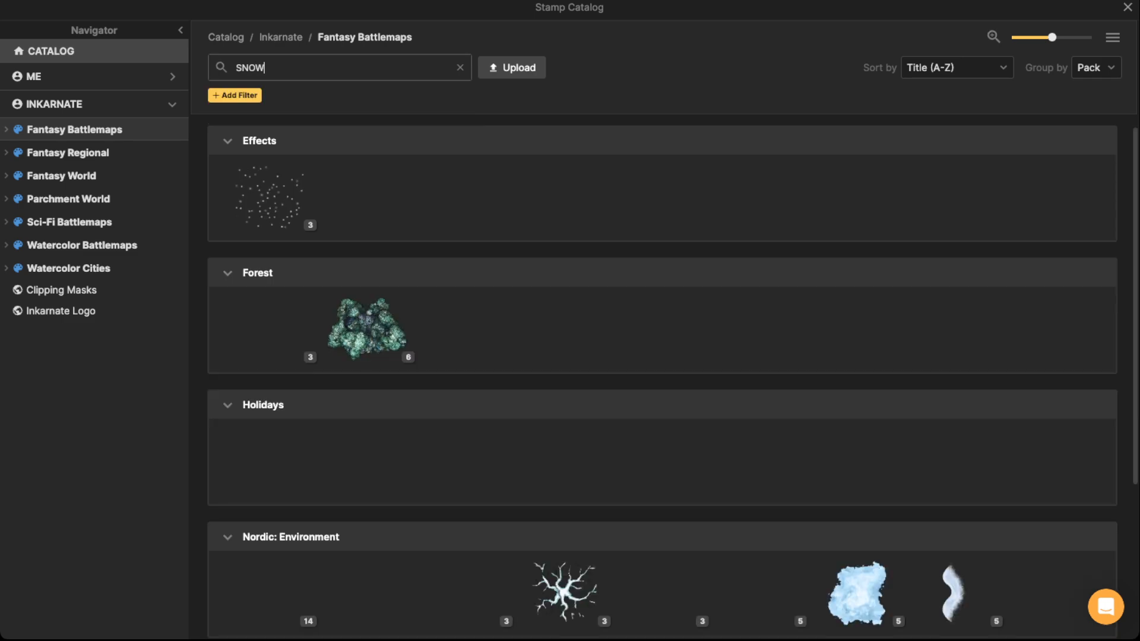
pyautogui.click(270, 198)
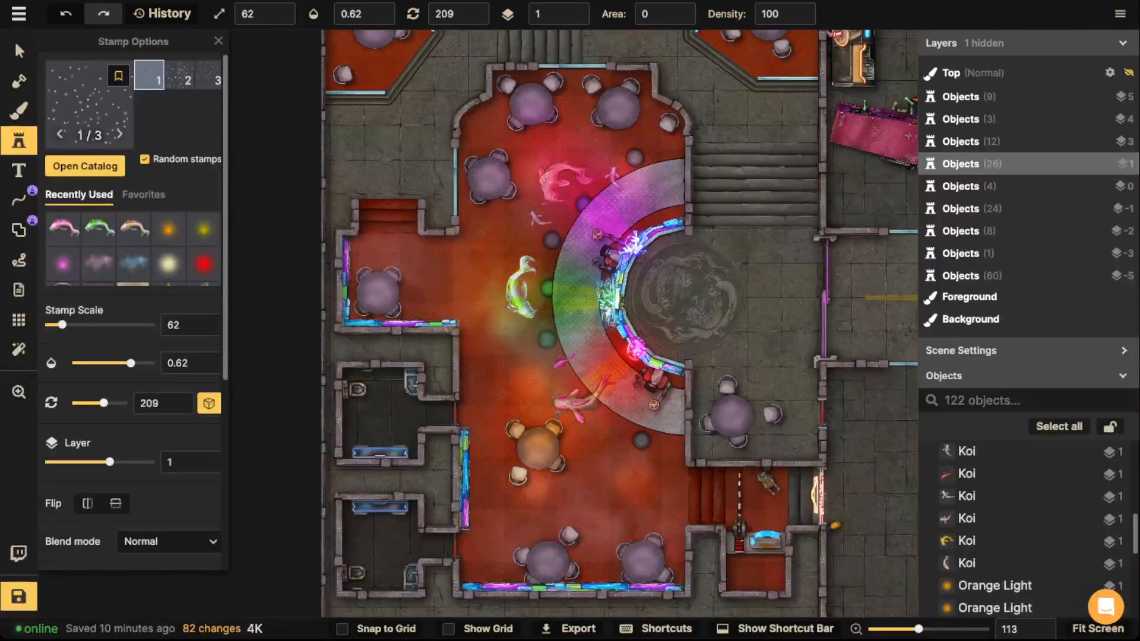
# Place a Snow stamp over the floor beside the bar and give it opacity 0.26 and scale 142.
pyautogui.scroll(3, 553, 321)
pyautogui.scroll(4, 553, 321)
pyautogui.scroll(5, 364, 13)
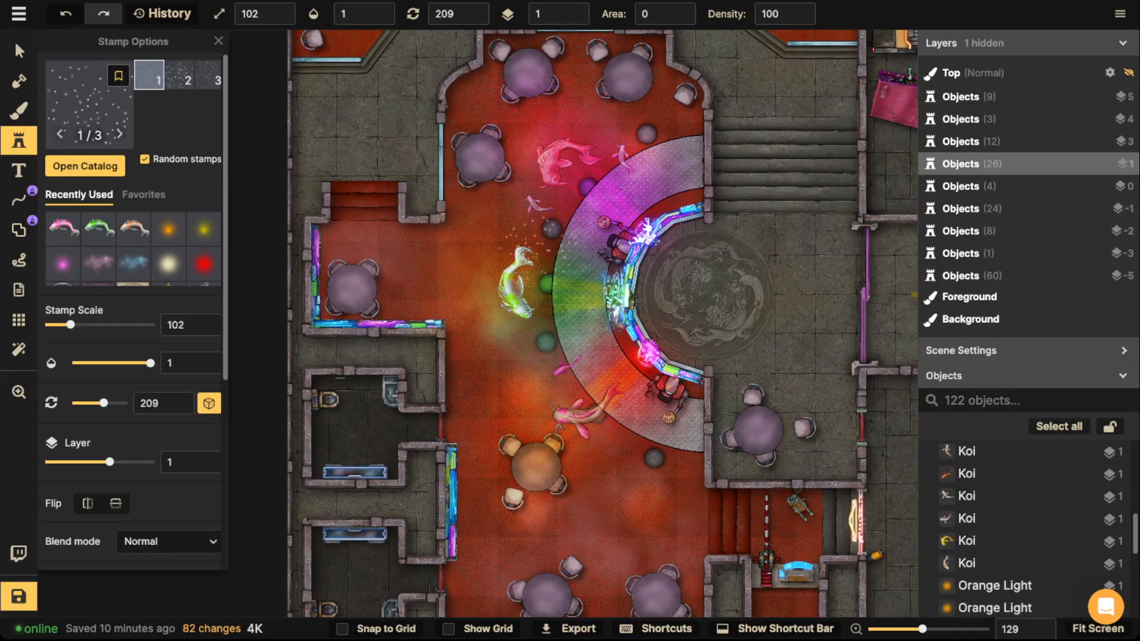
pyautogui.click(537, 250)
pyautogui.click(19, 51)
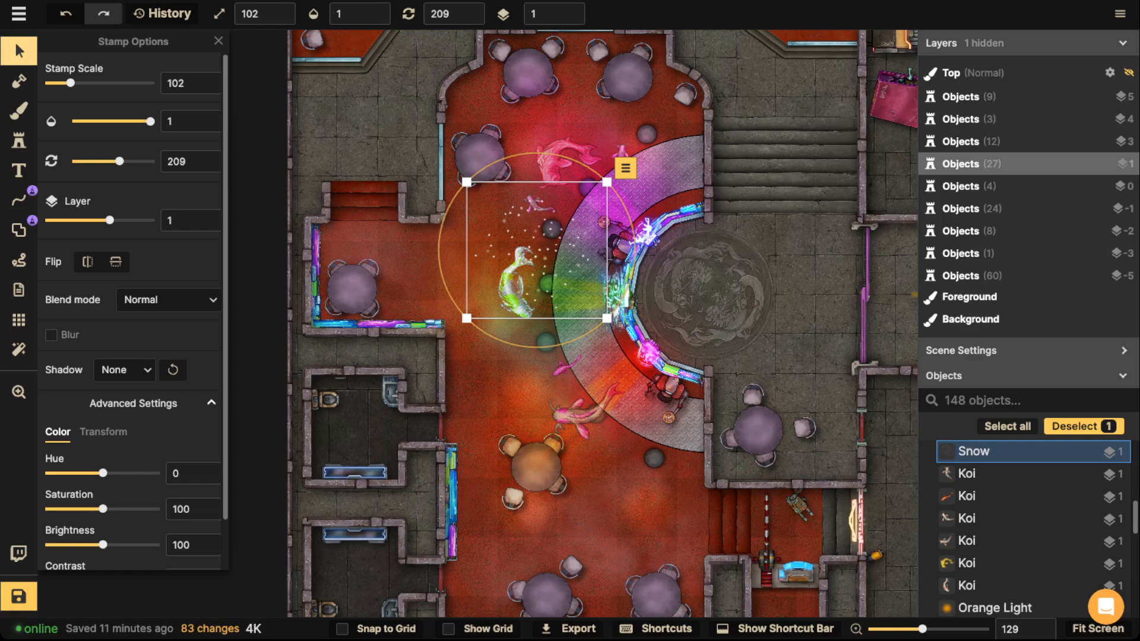
pyautogui.click(114, 121)
pyautogui.scroll(4, 497, 343)
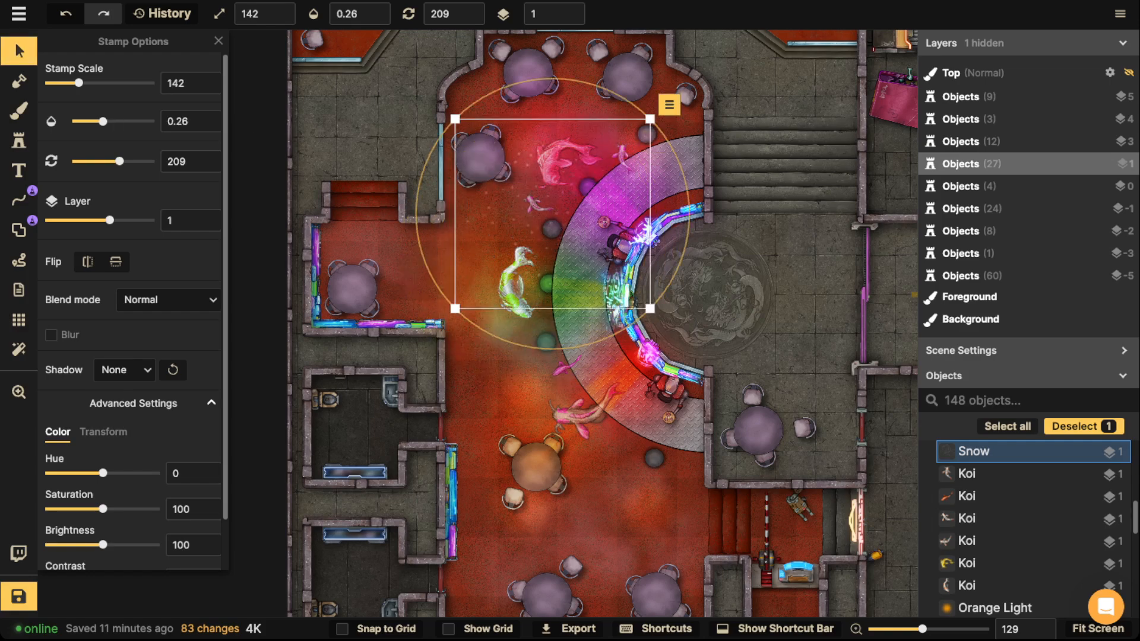
# Scatter four more Snow stamps at scale 122 and opacity 0.26 across the main room's floor and the side alcove.
pyautogui.click(19, 141)
pyautogui.click(504, 191)
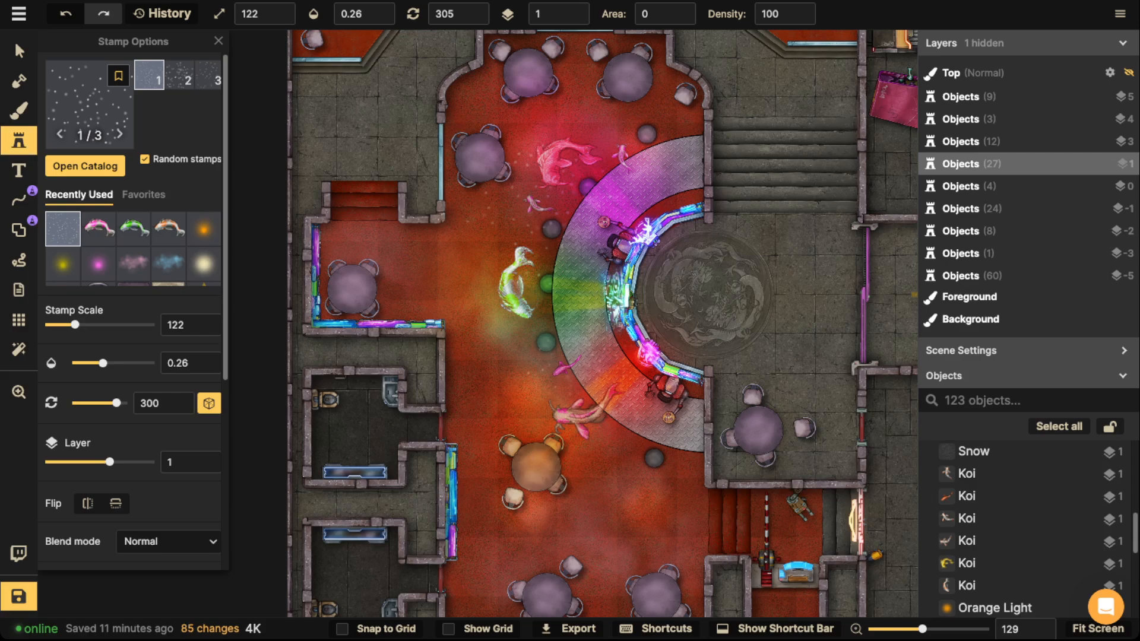
pyautogui.click(530, 391)
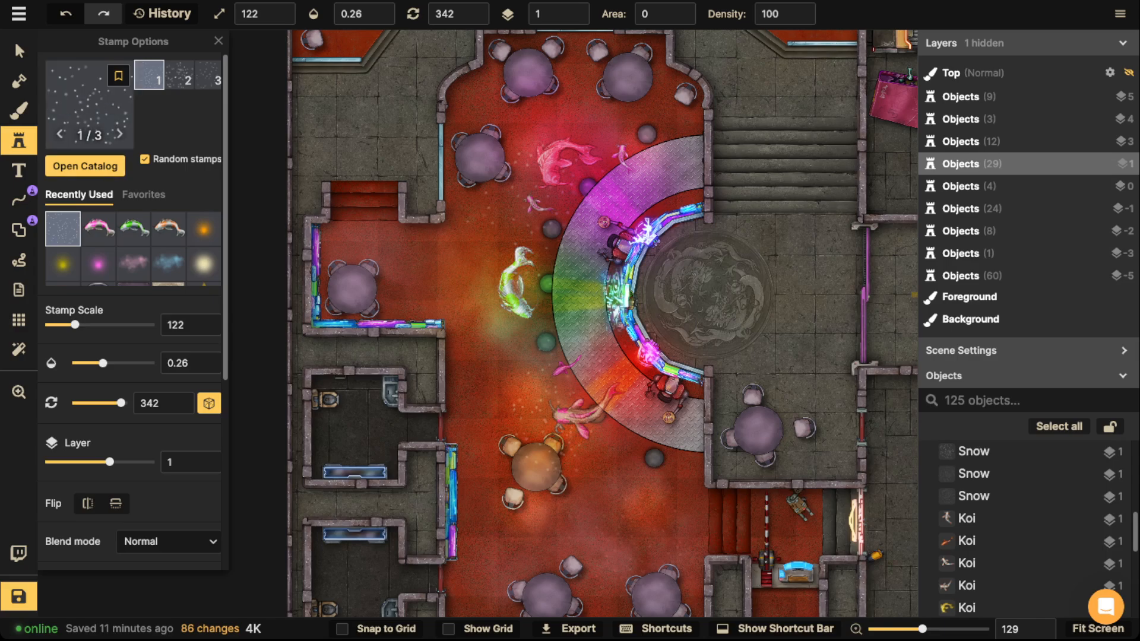
pyautogui.moveTo(510, 392); pyautogui.dragTo(483, 230)
pyautogui.click(573, 386)
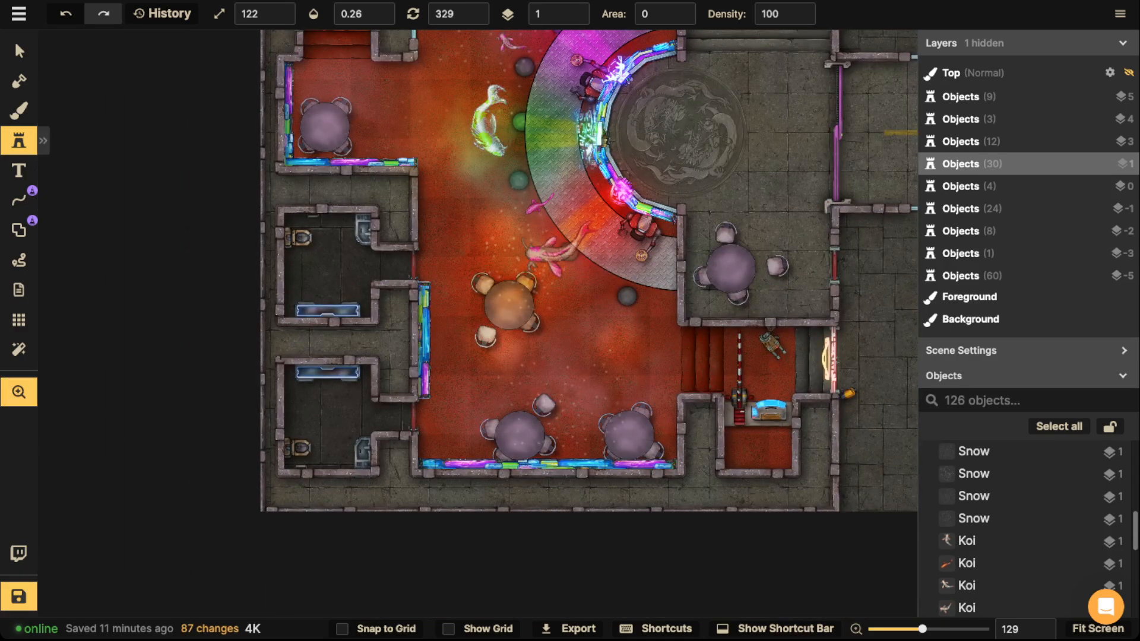
pyautogui.moveTo(534, 190); pyautogui.dragTo(615, 578)
pyautogui.click(436, 504)
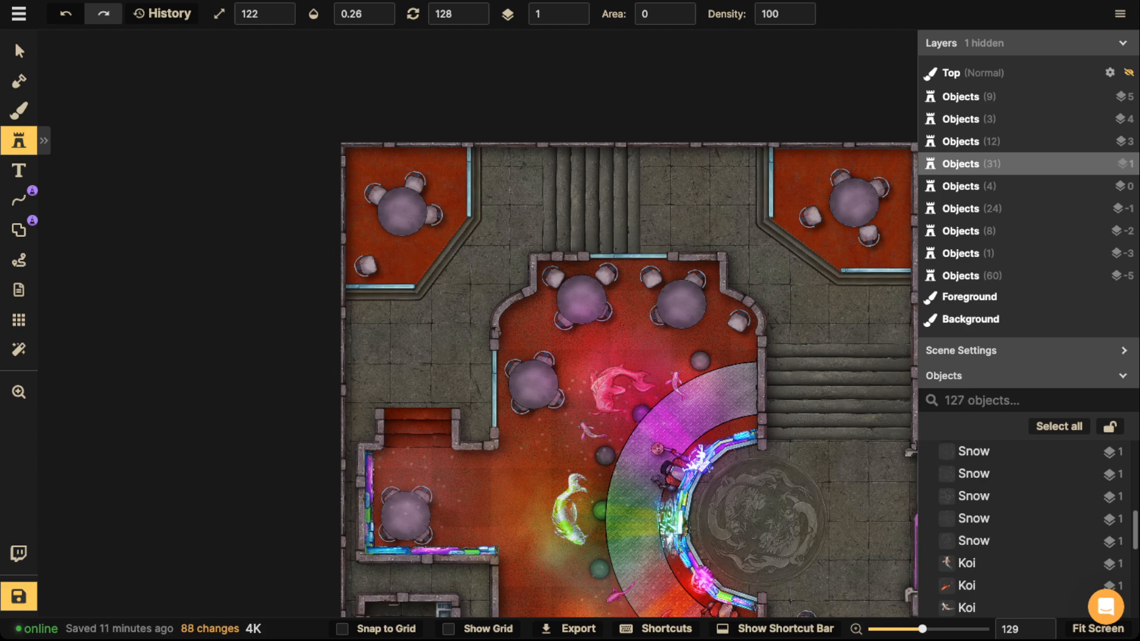
# Place a pink Orange Light stamp at scale 122 and opacity 0.26 over the table in the side alcove.
pyautogui.click(19, 141)
pyautogui.click(98, 265)
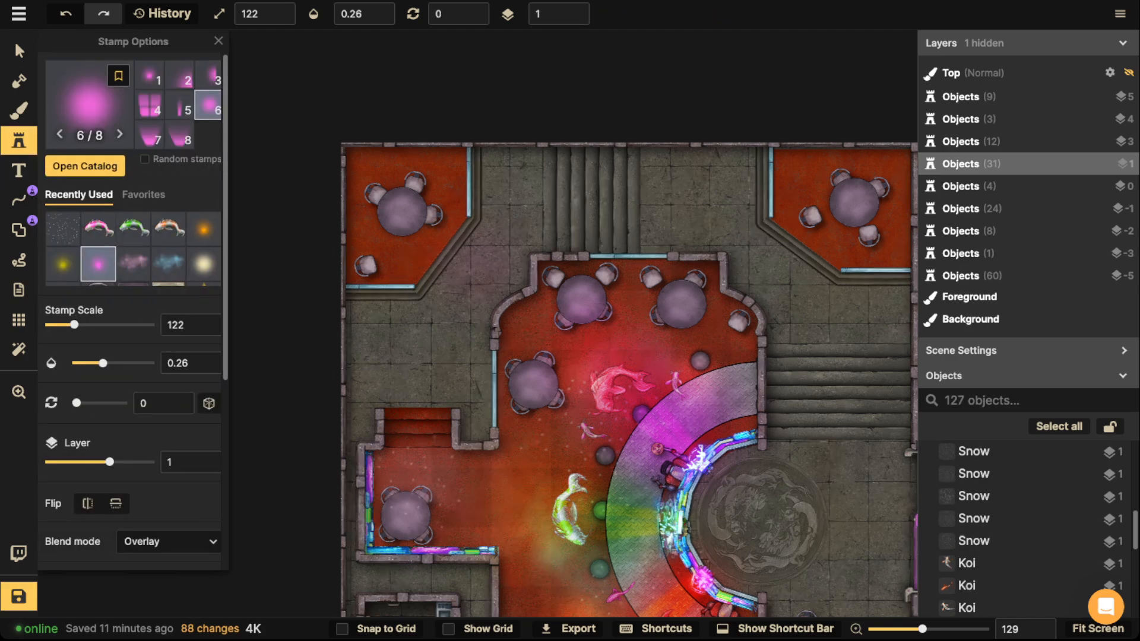
pyautogui.moveTo(534, 416); pyautogui.dragTo(575, 253)
pyautogui.click(454, 344)
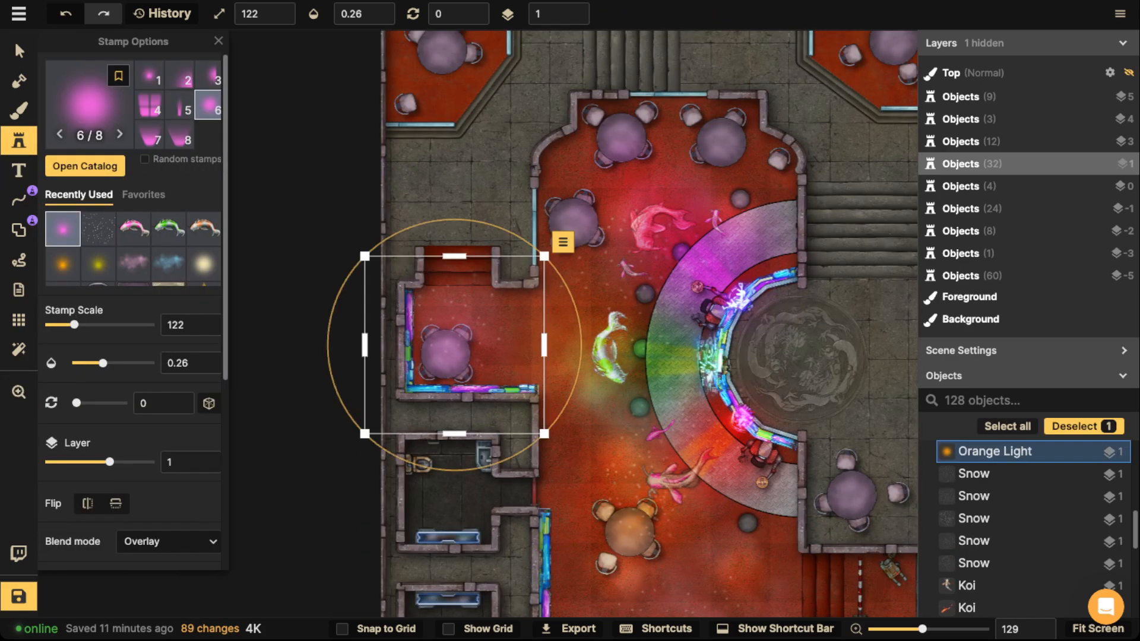
# Place a yellow light over the lower-left table of the main room, with scale 142 and opacity 1.
pyautogui.click(98, 264)
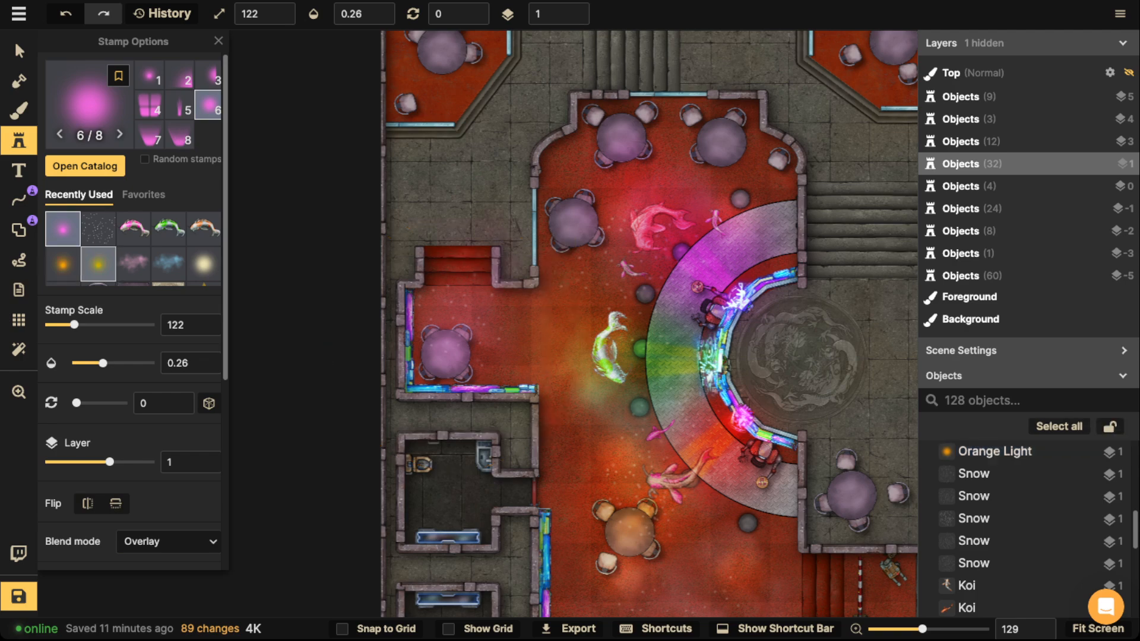
pyautogui.moveTo(594, 451); pyautogui.dragTo(595, 261)
pyautogui.click(754, 456)
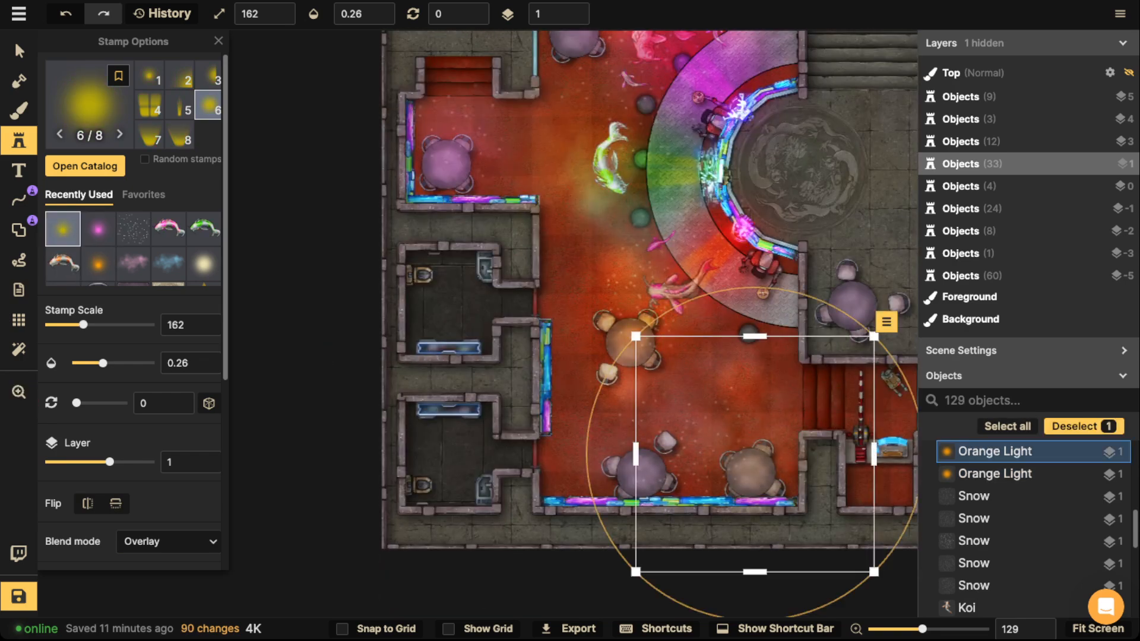
pyautogui.moveTo(755, 455); pyautogui.dragTo(677, 457)
pyautogui.moveTo(676, 457); pyautogui.dragTo(666, 467)
pyautogui.scroll(-2, 672, 463)
pyautogui.click(483, 262)
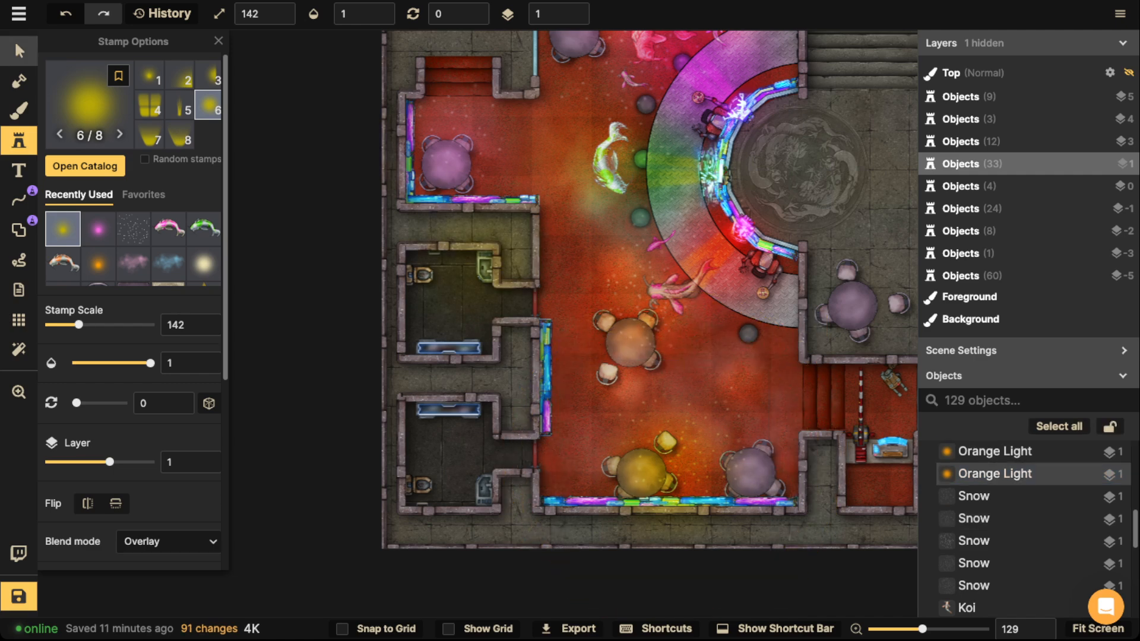
pyautogui.click(19, 51)
pyautogui.click(478, 158)
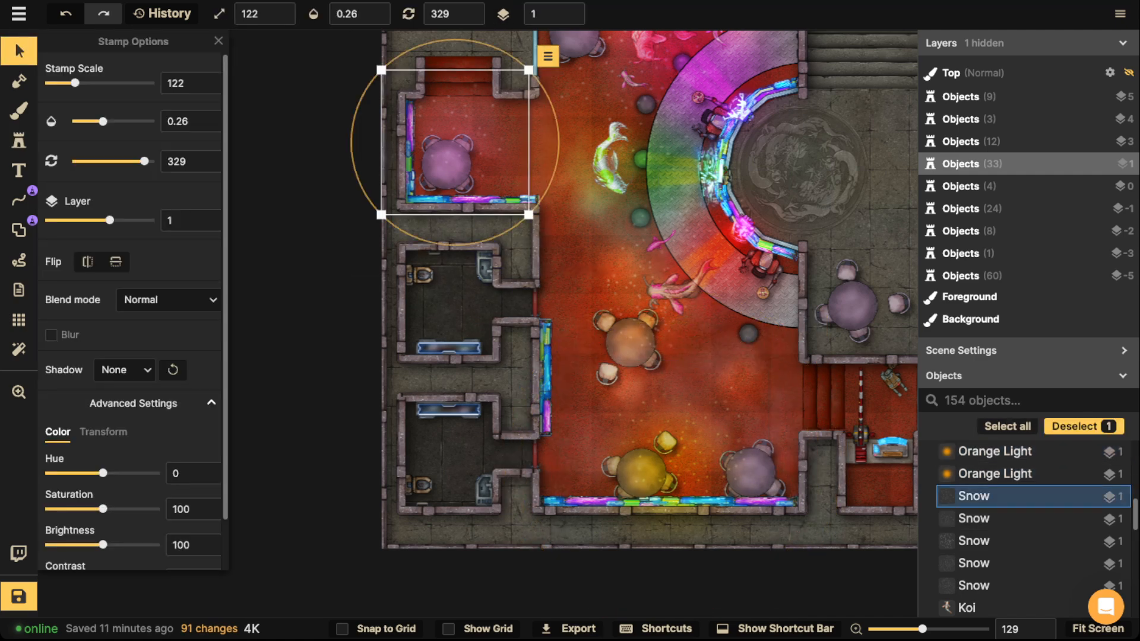
pyautogui.click(119, 122)
pyautogui.click(487, 231)
pyautogui.hotkey('ctrl', 'z')
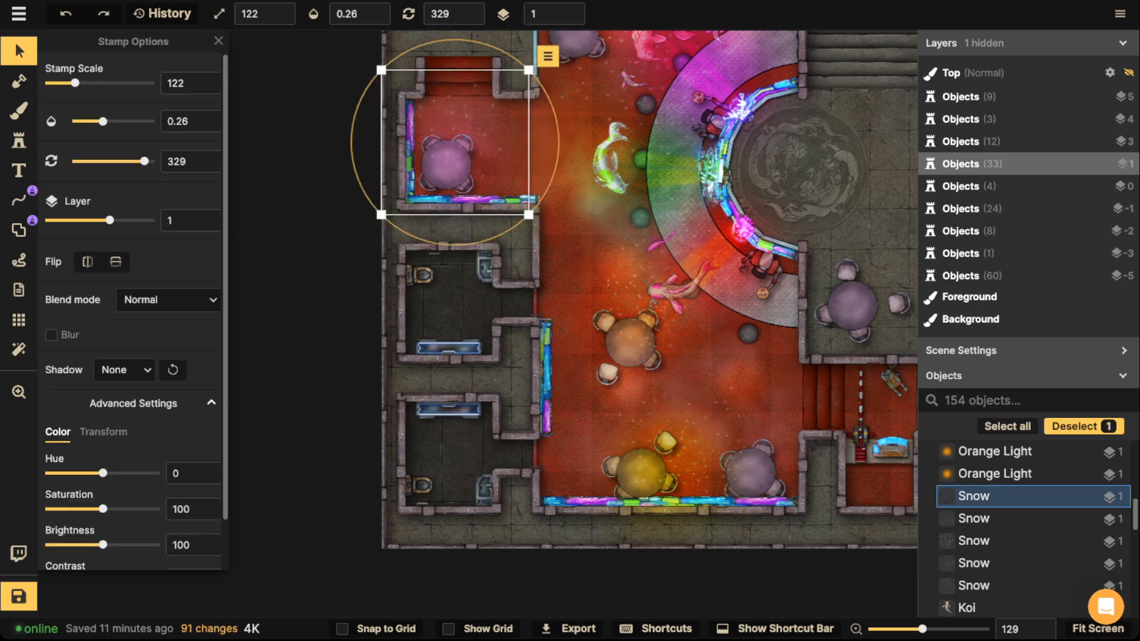
# Set the opacity of the pink light over the alcove table to 0.42.
pyautogui.click(452, 130)
pyautogui.click(117, 121)
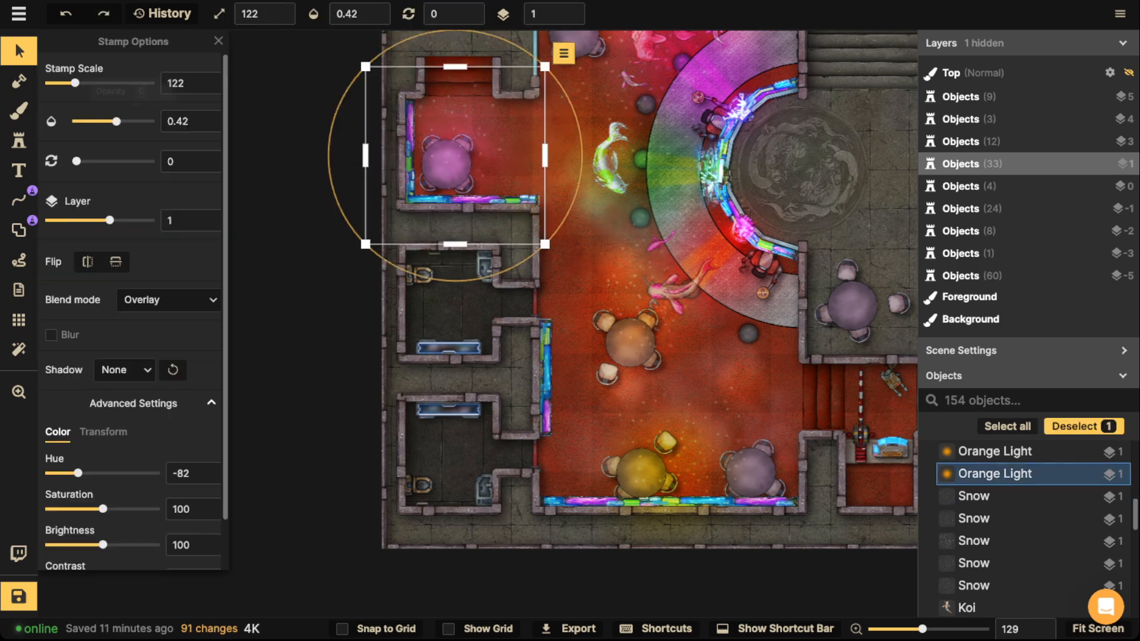
pyautogui.click(309, 155)
# Place a light with hue 145 and scale 172 over the upper-left table at the top of the main room.
pyautogui.press('space')
pyautogui.moveTo(475, 145); pyautogui.dragTo(456, 349)
pyautogui.press('space')
pyautogui.moveTo(789, 127); pyautogui.dragTo(644, 126)
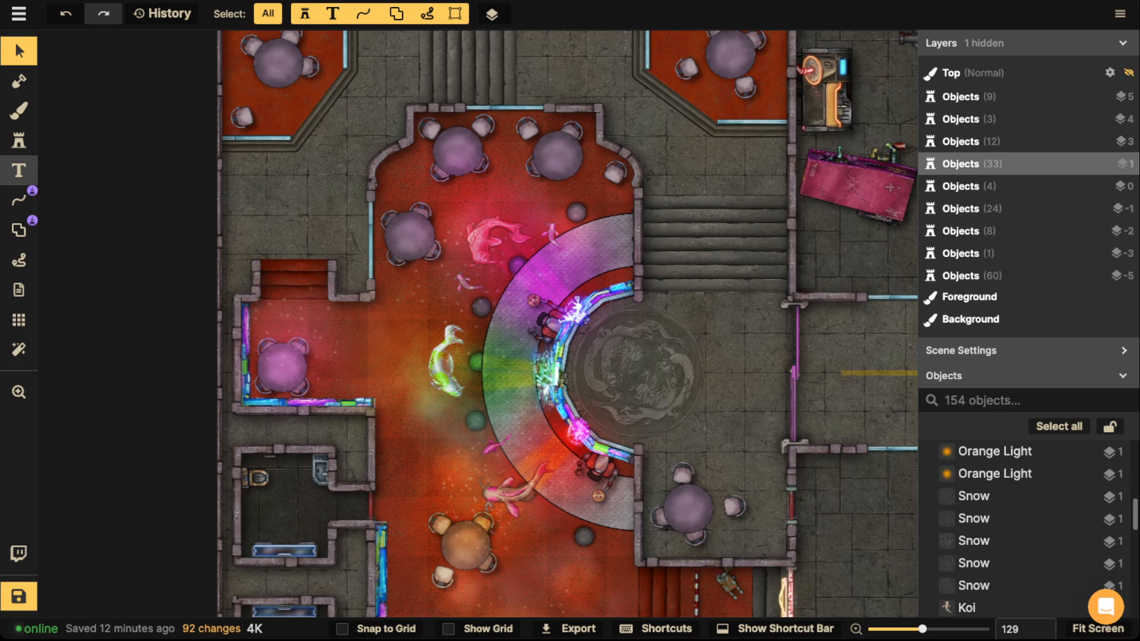
pyautogui.click(19, 140)
pyautogui.scroll(-5, 131, 297)
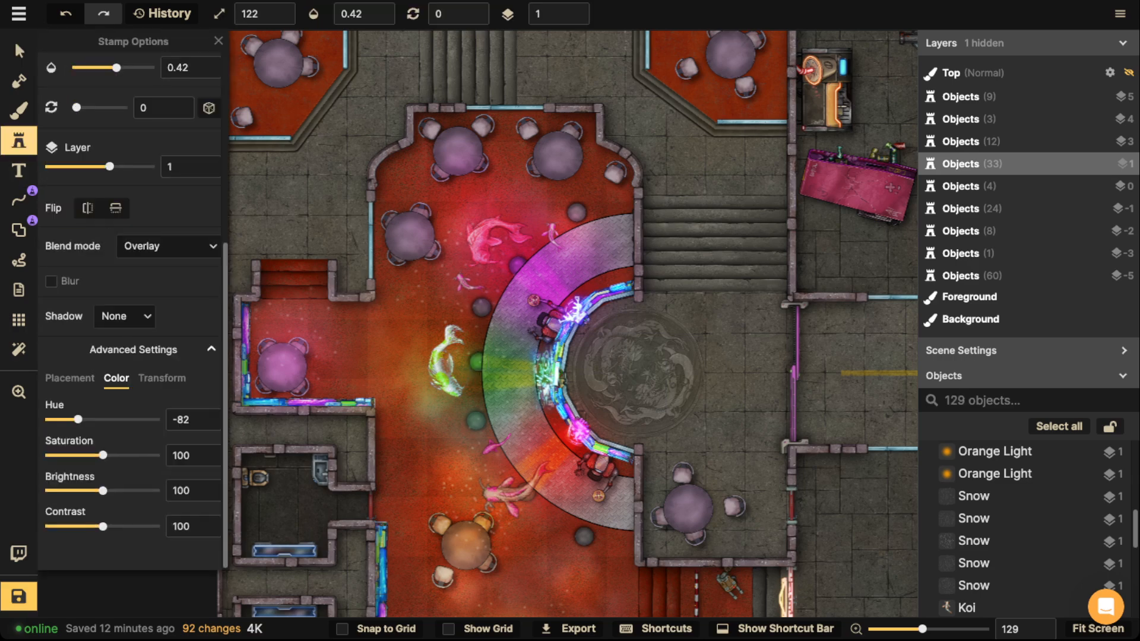
pyautogui.click(132, 420)
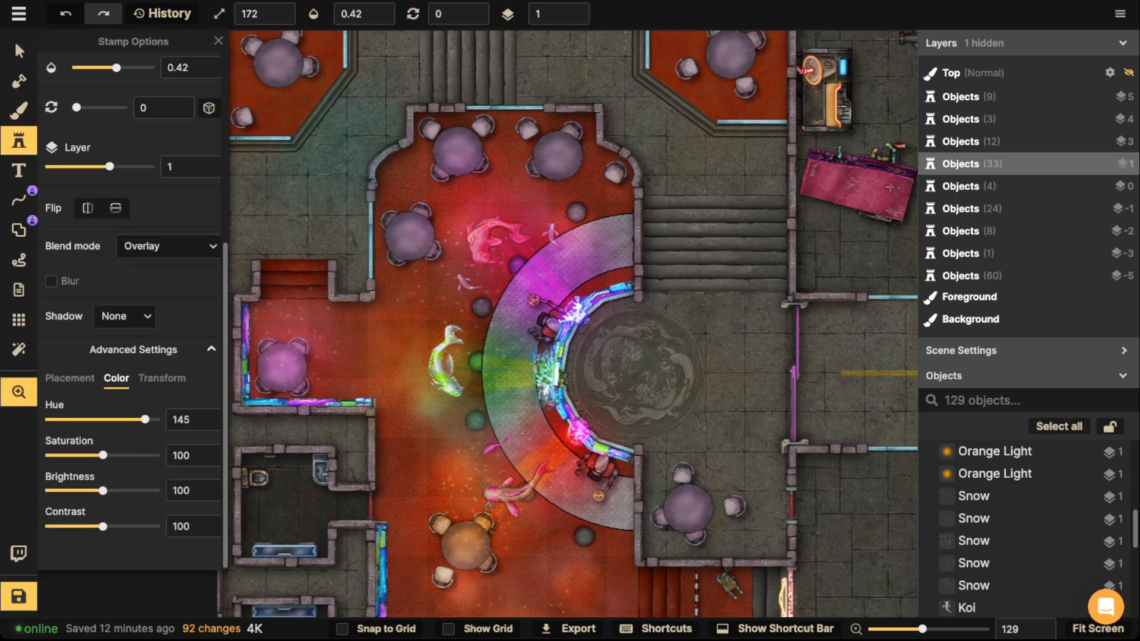
pyautogui.moveTo(356, 119); pyautogui.dragTo(383, 219)
pyautogui.click(489, 254)
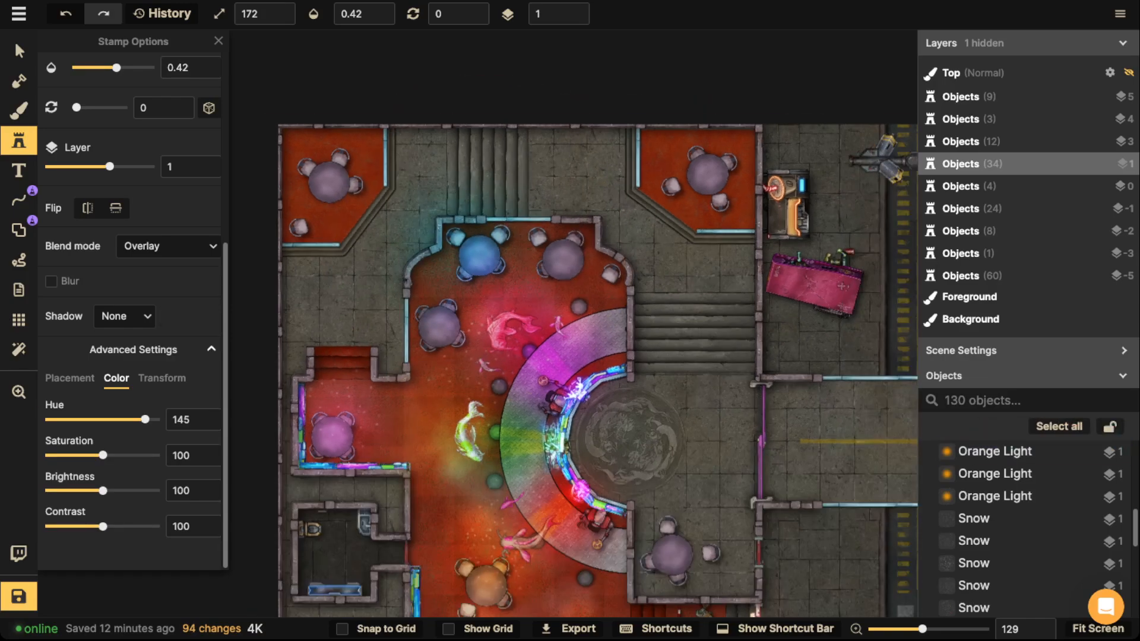
# Place a light with hue -49 and scale 132 over the table in the map's upper-left corner booth.
pyautogui.moveTo(570, 356); pyautogui.dragTo(599, 112)
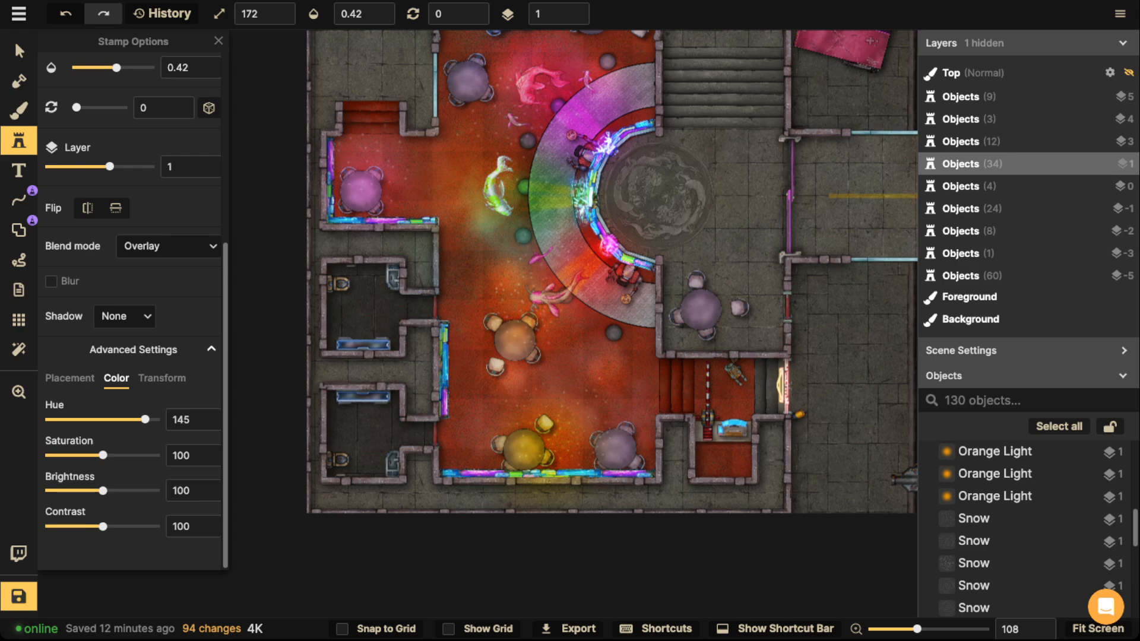
pyautogui.moveTo(155, 419); pyautogui.dragTo(114, 419)
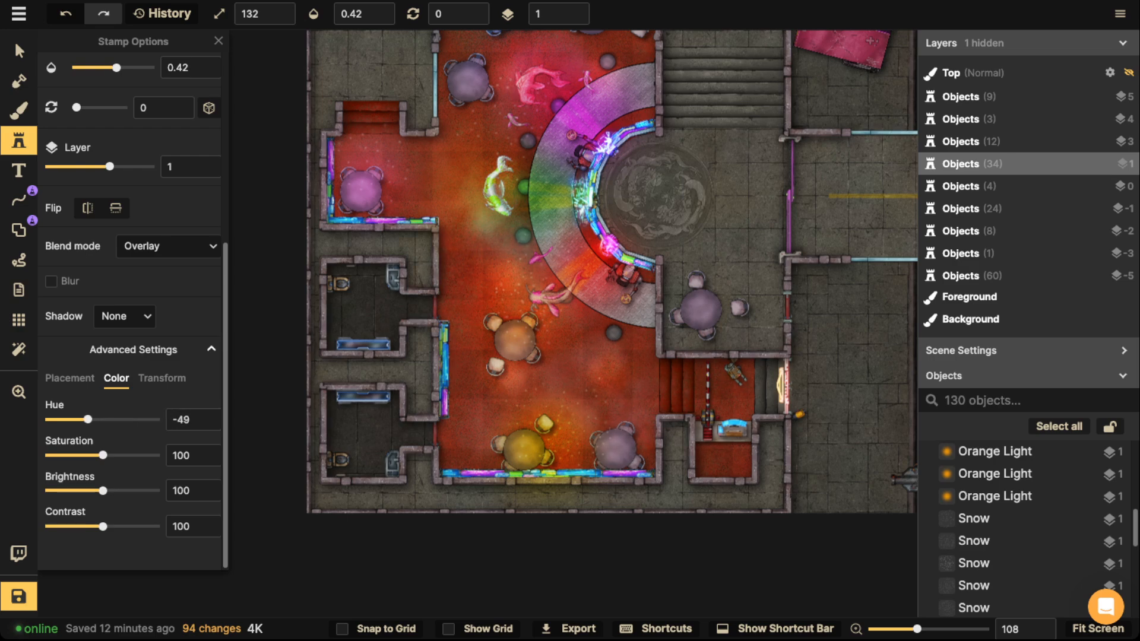
pyautogui.moveTo(569, 238); pyautogui.dragTo(557, 498)
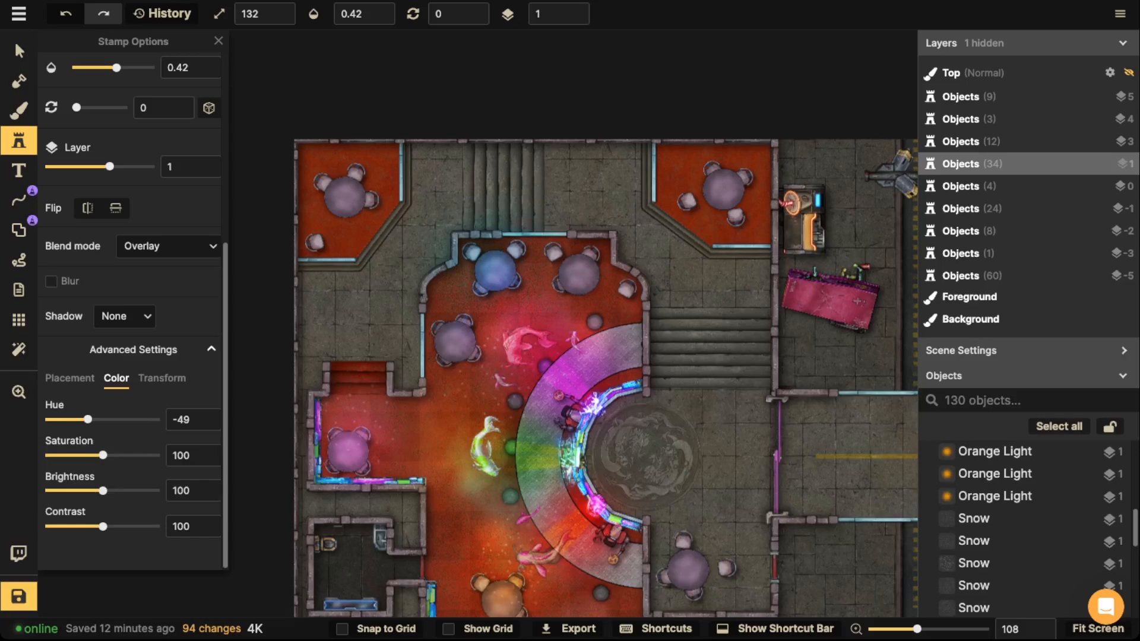
pyautogui.click(344, 193)
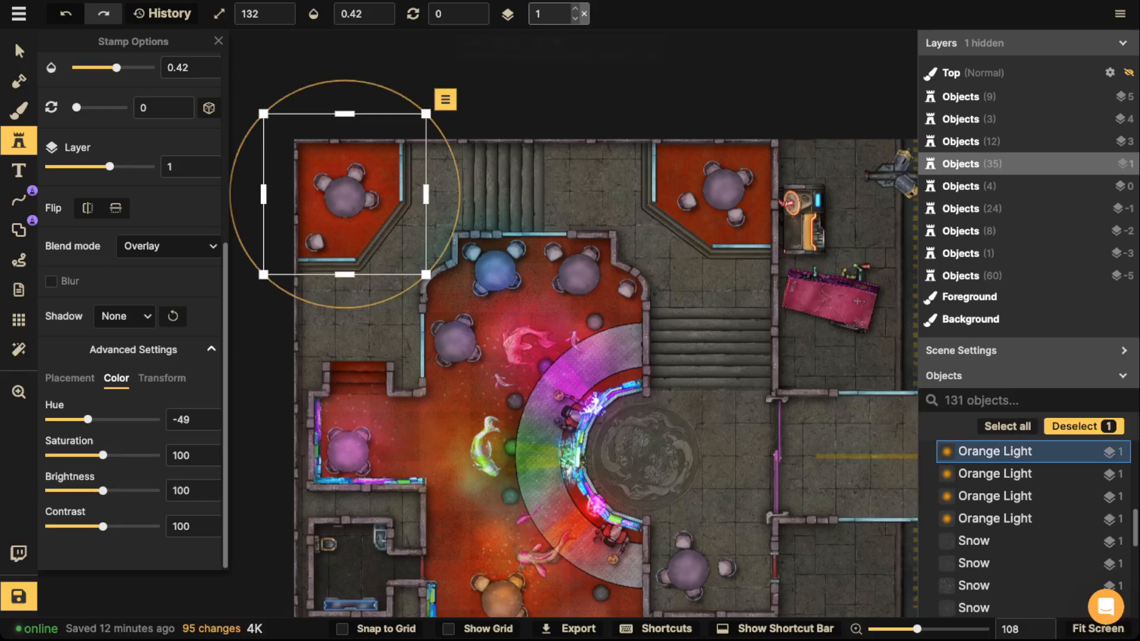
# Move the light over the corner booth table to layer 5, recentre it on the table and set its scale to 112.
pyautogui.click(574, 8)
pyautogui.moveTo(344, 195); pyautogui.dragTo(348, 219)
pyautogui.moveTo(430, 300); pyautogui.dragTo(415, 280)
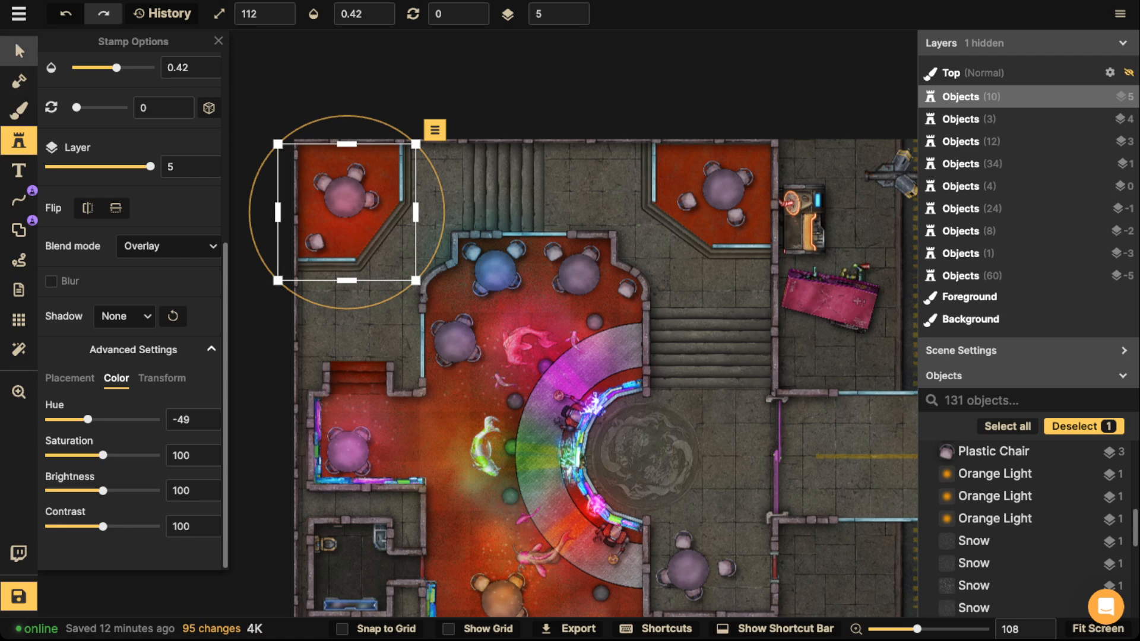
# Finish placing the light and save the map.
pyautogui.click(19, 51)
pyautogui.scroll(-2, 293, 251)
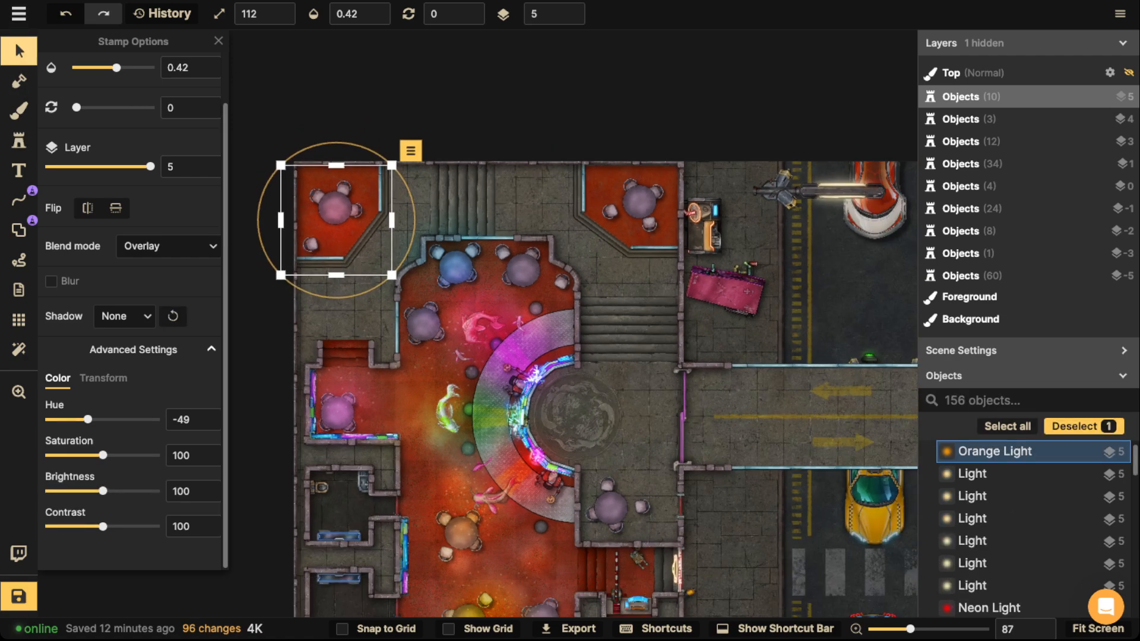
pyautogui.click(19, 596)
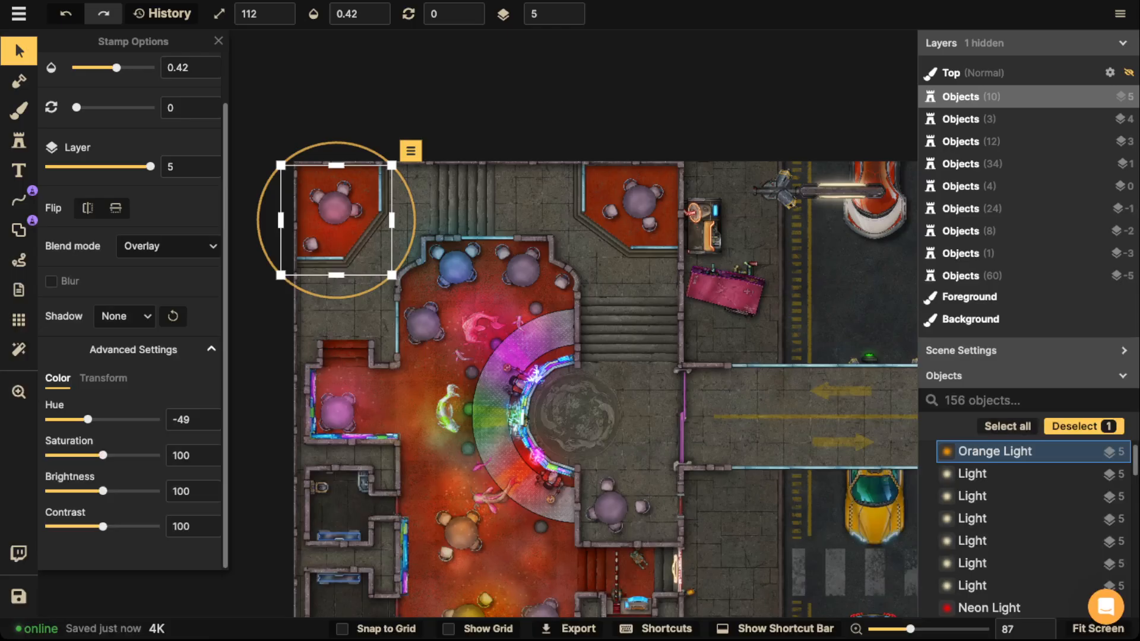
pyautogui.scroll(5, 527, 342)
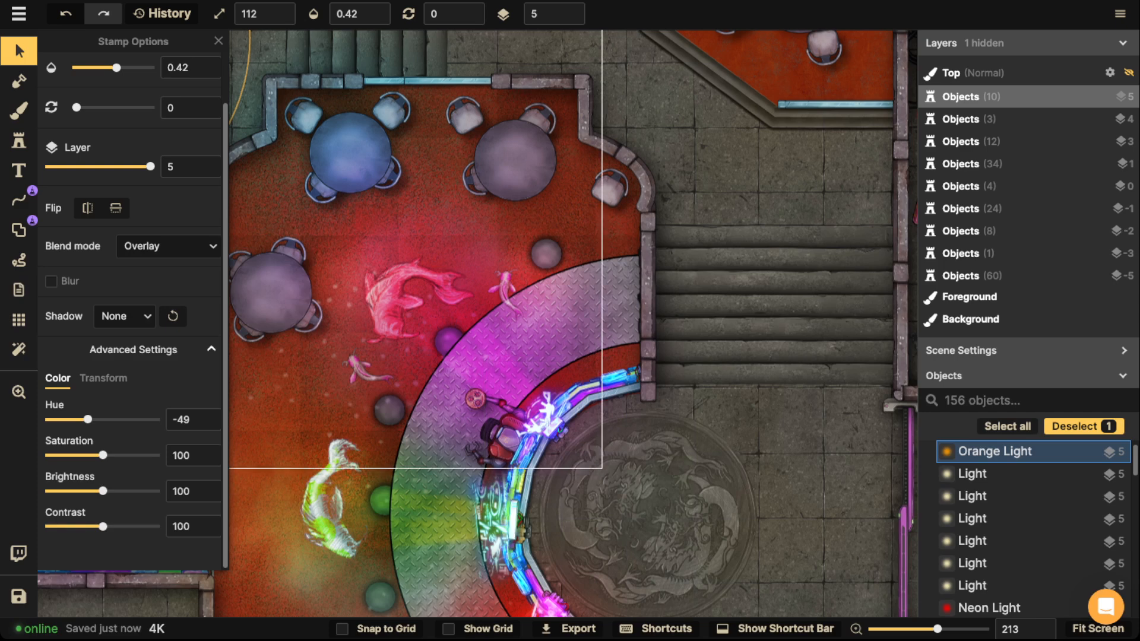
pyautogui.click(766, 304)
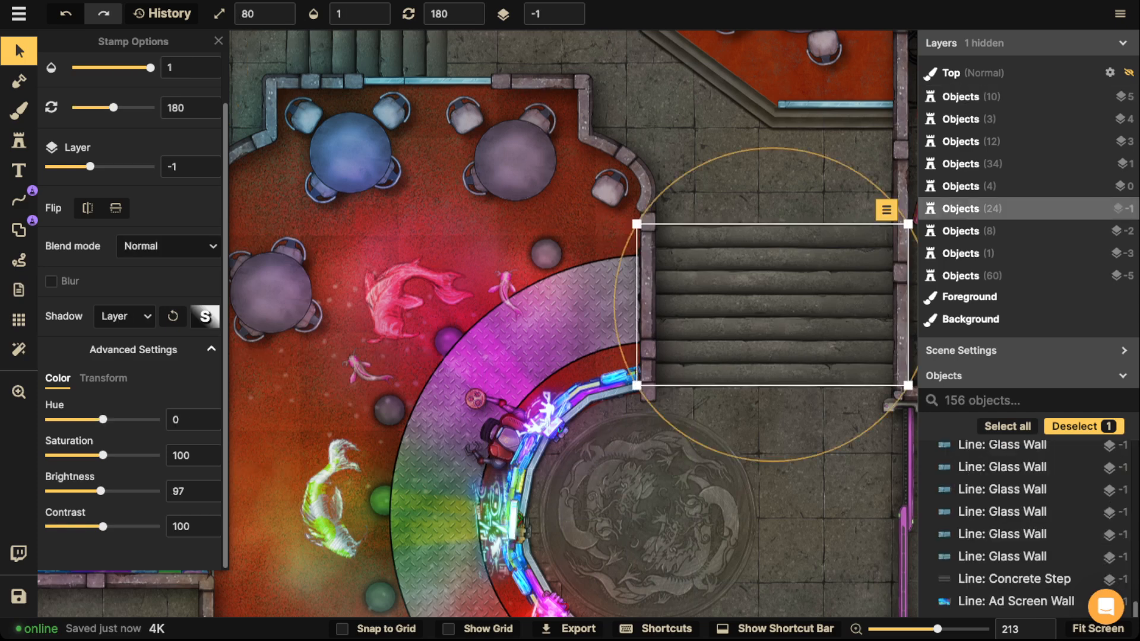
pyautogui.moveTo(766, 304); pyautogui.dragTo(581, 313)
pyautogui.hotkey('ctrl', 'z')
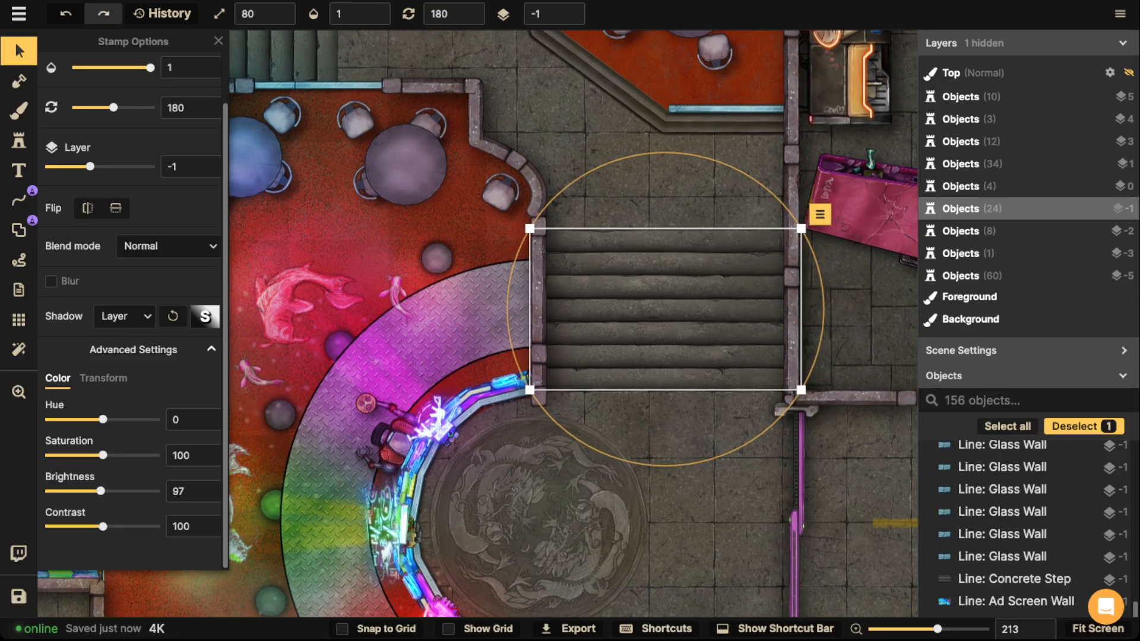
pyautogui.press('Escape')
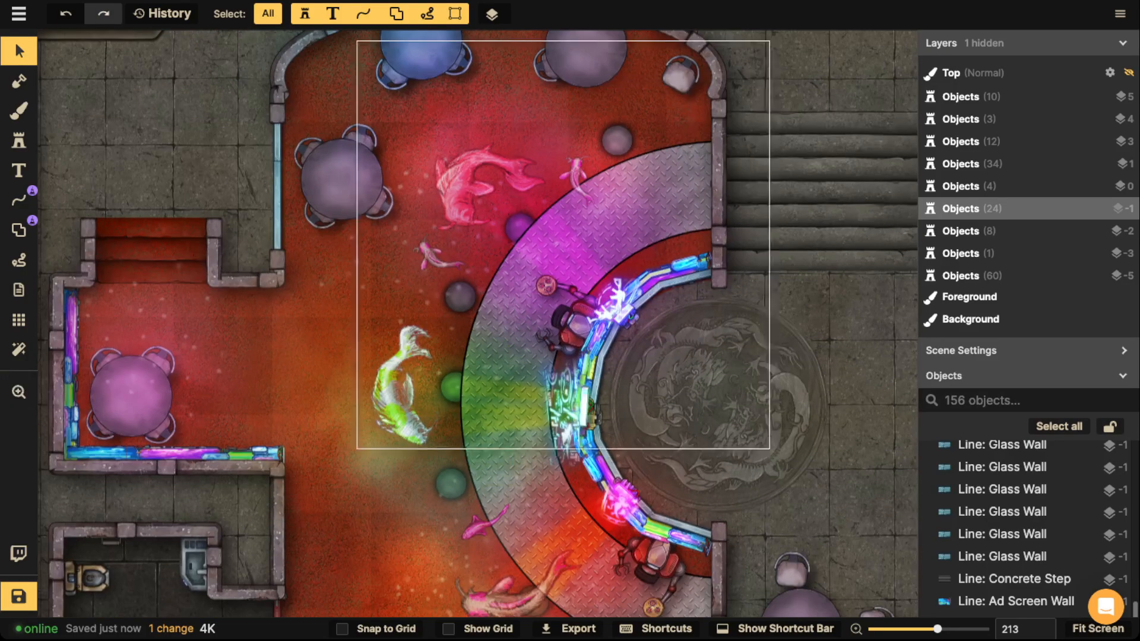
# Set up a round background brush in a dark red colour with size 40, opacity 0.31 and softness 1.
pyautogui.click(19, 110)
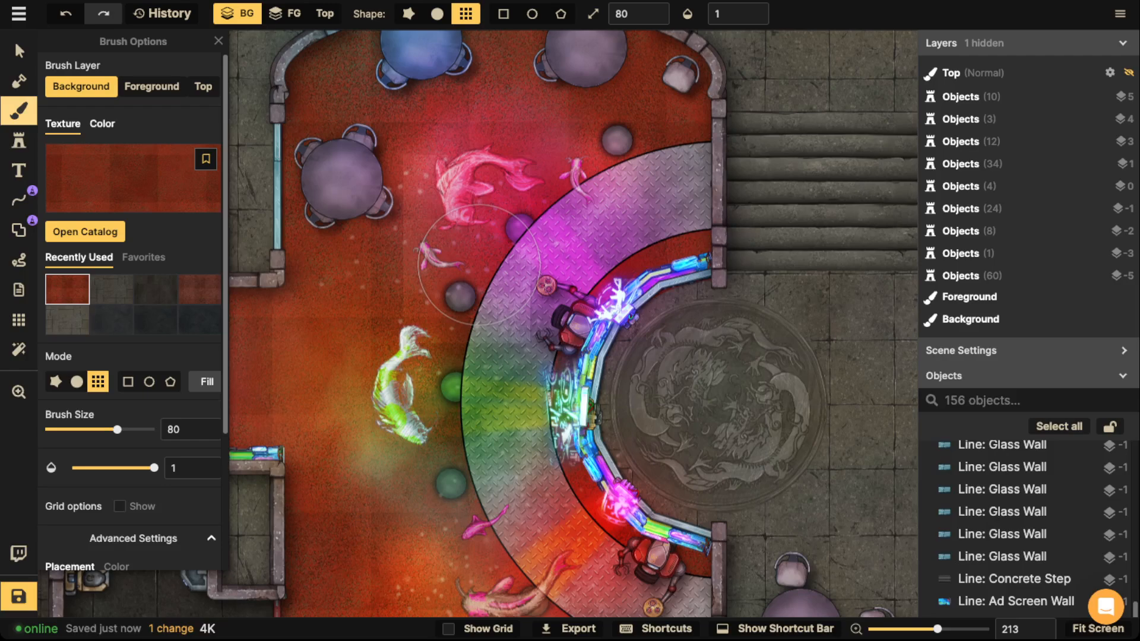
pyautogui.click(102, 123)
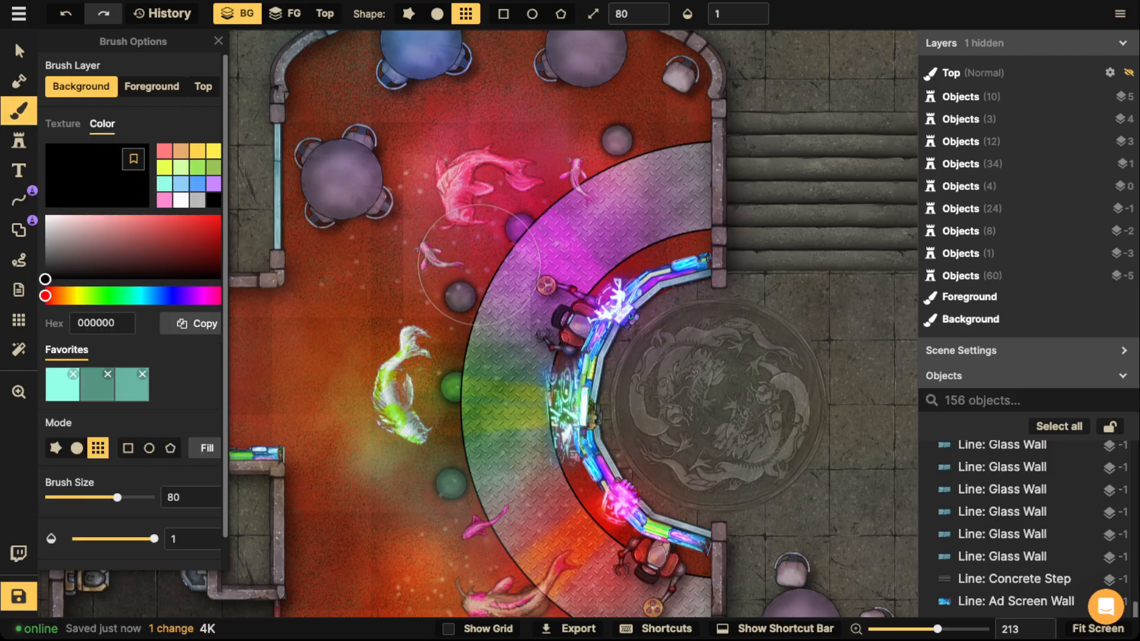
pyautogui.click(165, 151)
pyautogui.moveTo(142, 215); pyautogui.dragTo(218, 265)
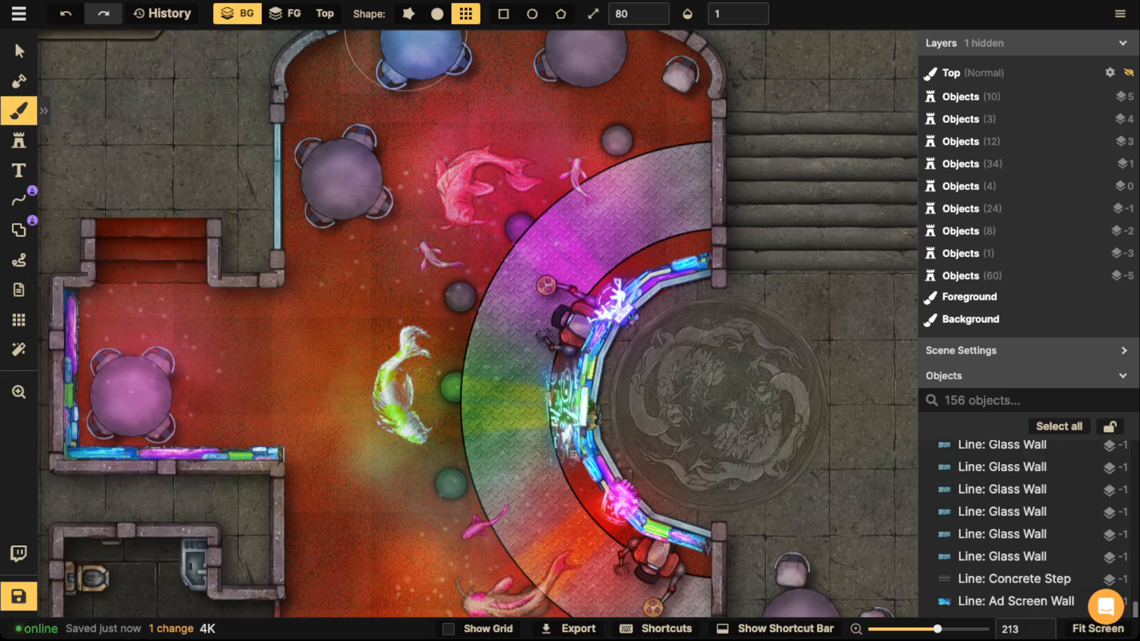
pyautogui.click(437, 13)
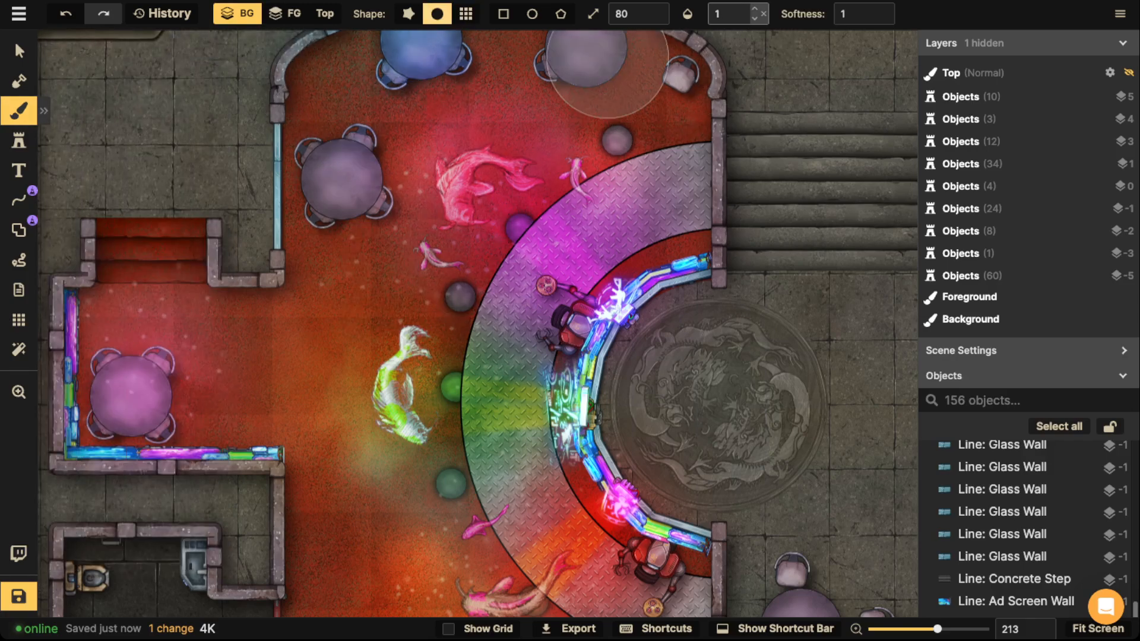
pyautogui.click(717, 13)
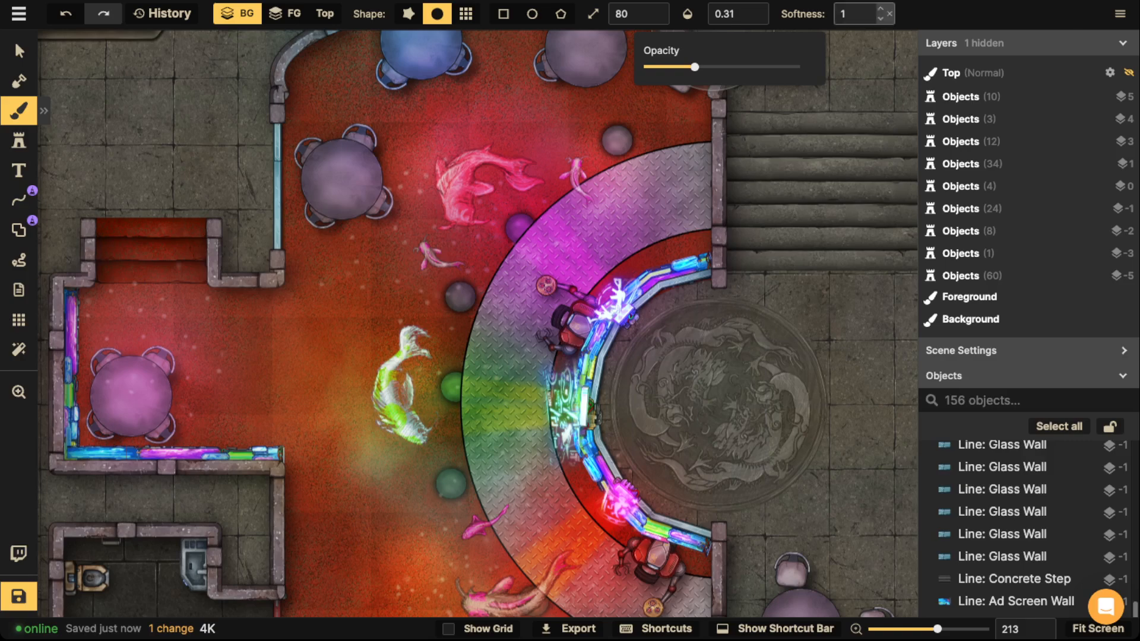
pyautogui.click(653, 175)
pyautogui.press('[')
pyautogui.press('[')
pyautogui.press('[')
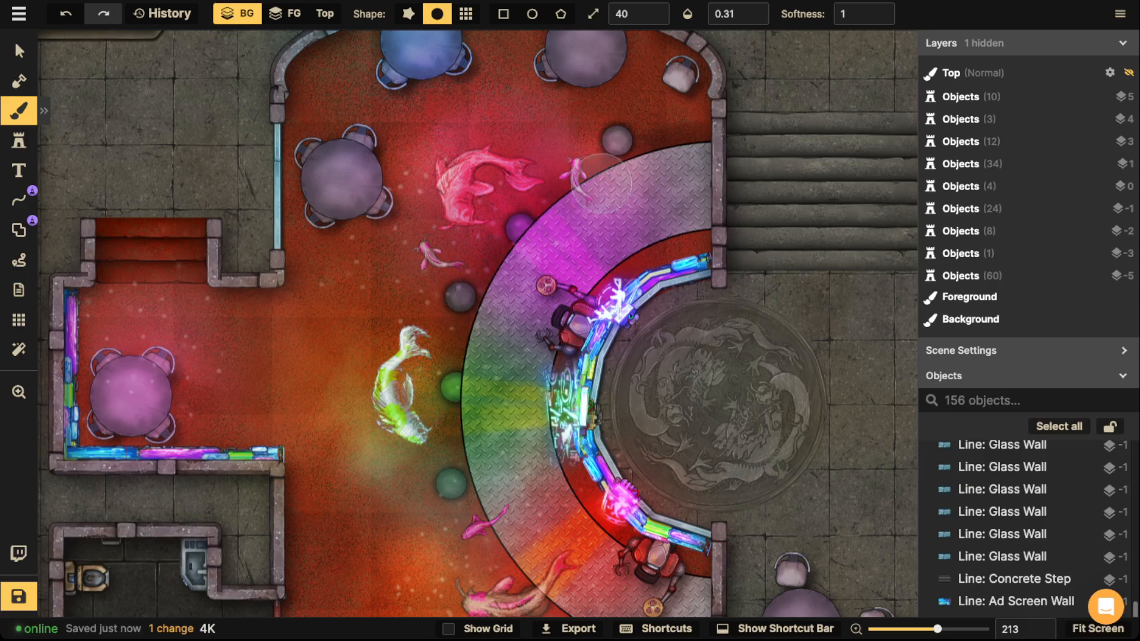
# Paint dark shading on the floor along the curved bar and around the outer edge of the semicircular metal walkway.
pyautogui.moveTo(689, 241)
pyautogui.mouseDown()
pyautogui.moveTo(625, 254)
pyautogui.moveTo(553, 315)
pyautogui.mouseUp()
pyautogui.moveTo(610, 269); pyautogui.dragTo(564, 330)
pyautogui.moveTo(561, 356)
pyautogui.mouseDown()
pyautogui.moveTo(553, 430)
pyautogui.moveTo(575, 502)
pyautogui.moveTo(653, 561)
pyautogui.moveTo(721, 591)
pyautogui.mouseUp()
pyautogui.moveTo(586, 285)
pyautogui.mouseDown()
pyautogui.moveTo(690, 246)
pyautogui.moveTo(729, 213)
pyautogui.mouseUp()
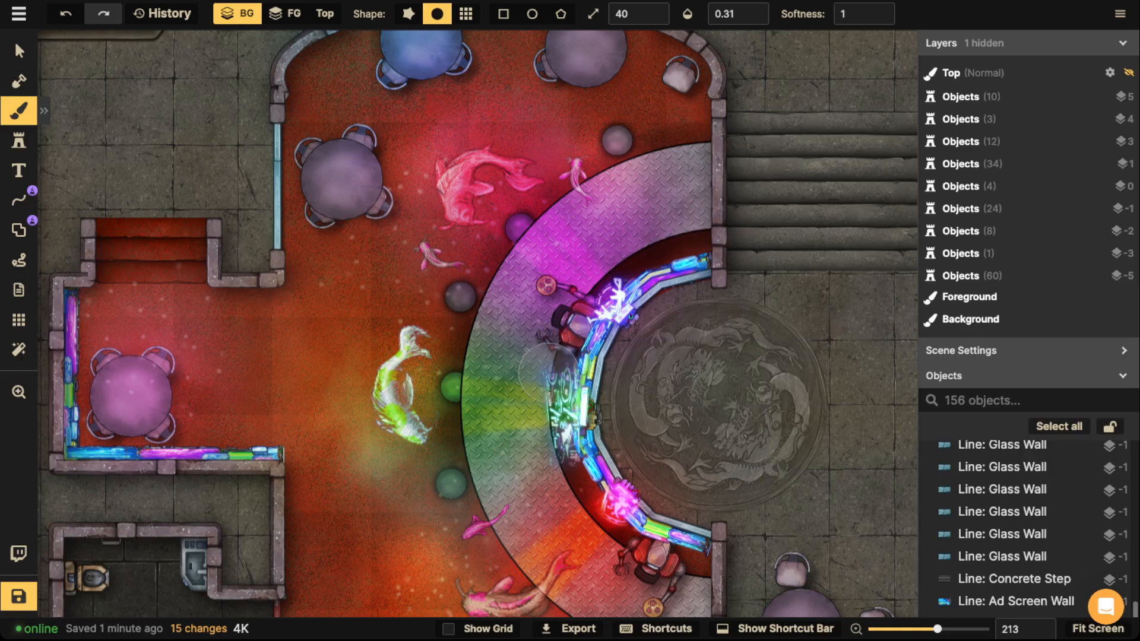
pyautogui.moveTo(549, 373); pyautogui.dragTo(606, 269)
pyautogui.moveTo(606, 269); pyautogui.dragTo(554, 456)
pyautogui.moveTo(500, 278)
pyautogui.mouseDown()
pyautogui.moveTo(532, 243)
pyautogui.moveTo(466, 419)
pyautogui.moveTo(533, 569)
pyautogui.moveTo(478, 454)
pyautogui.moveTo(496, 345)
pyautogui.mouseUp()
# Paint soft dark shading on the floor around the three tables at the top of the main room.
pyautogui.press('space')
pyautogui.moveTo(529, 545)
pyautogui.mouseDown()
pyautogui.moveTo(479, 452)
pyautogui.moveTo(497, 345)
pyautogui.moveTo(541, 452)
pyautogui.moveTo(454, 306)
pyautogui.moveTo(496, 358)
pyautogui.moveTo(659, 429)
pyautogui.moveTo(534, 386)
pyautogui.moveTo(456, 316)
pyautogui.moveTo(423, 211)
pyautogui.moveTo(508, 249)
pyautogui.moveTo(513, 279)
pyautogui.moveTo(566, 330)
pyautogui.mouseUp()
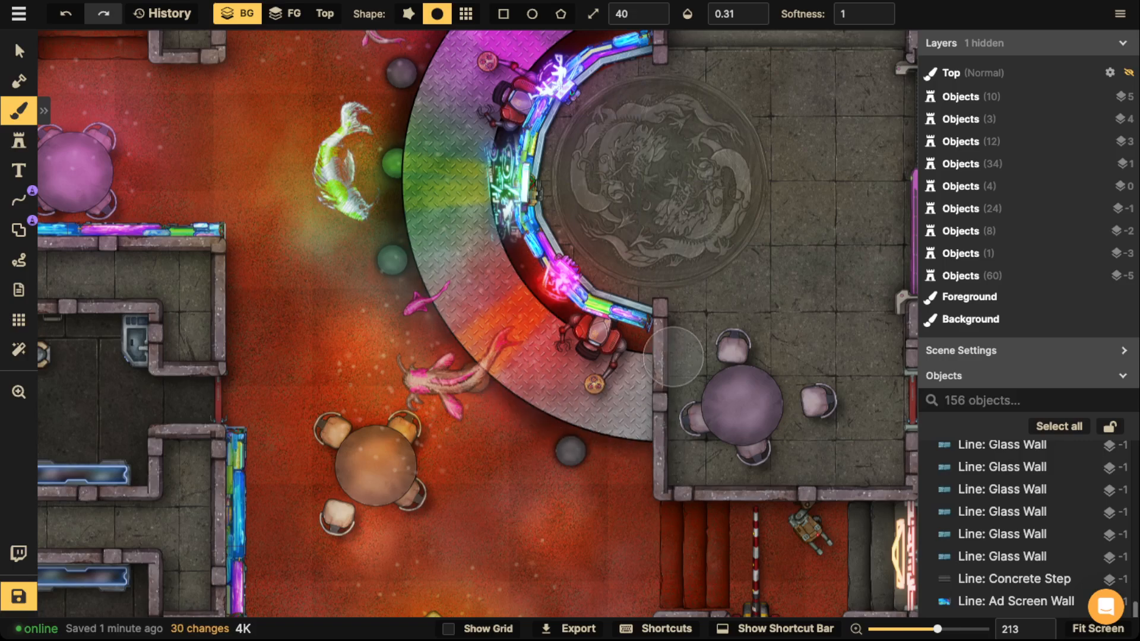
pyautogui.scroll(-5, 673, 356)
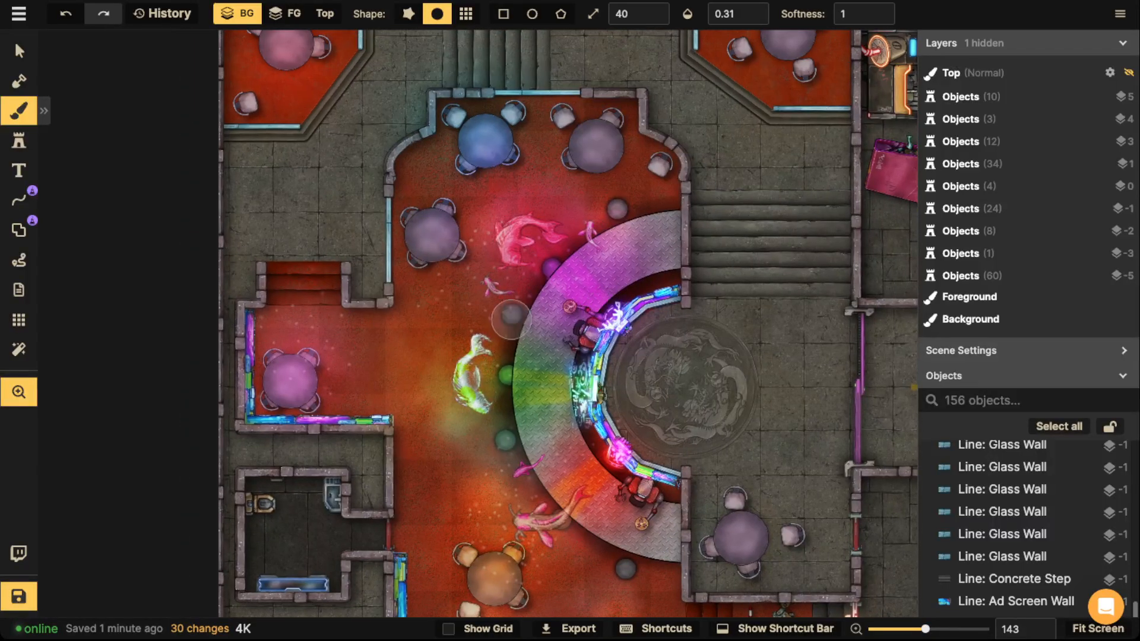
pyautogui.scroll(2, 473, 310)
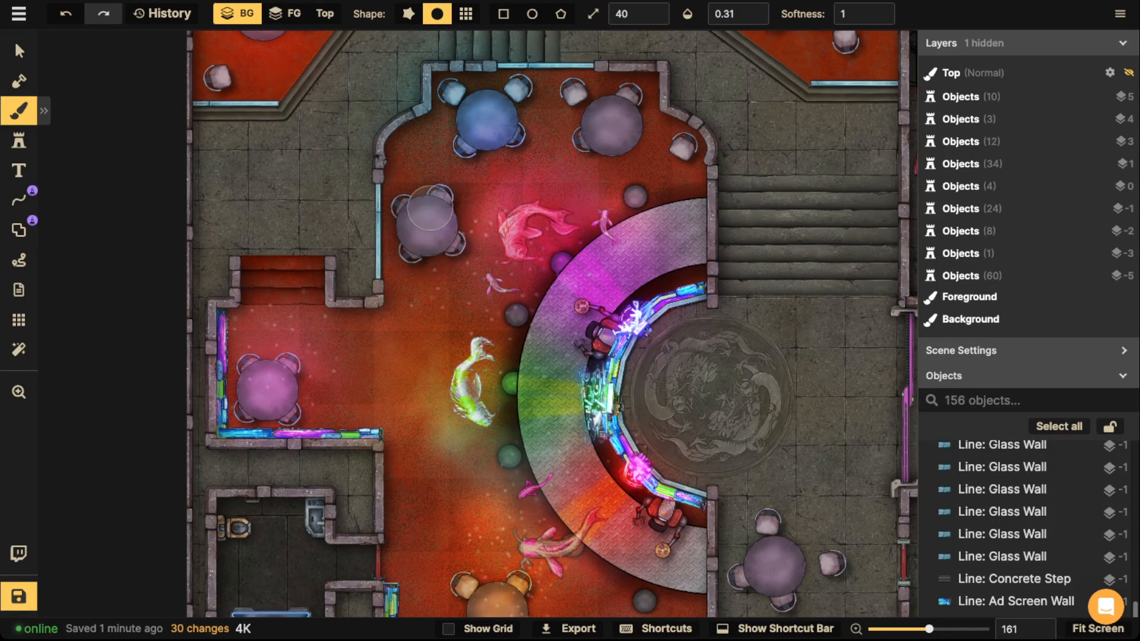
pyautogui.click(404, 201)
pyautogui.click(460, 139)
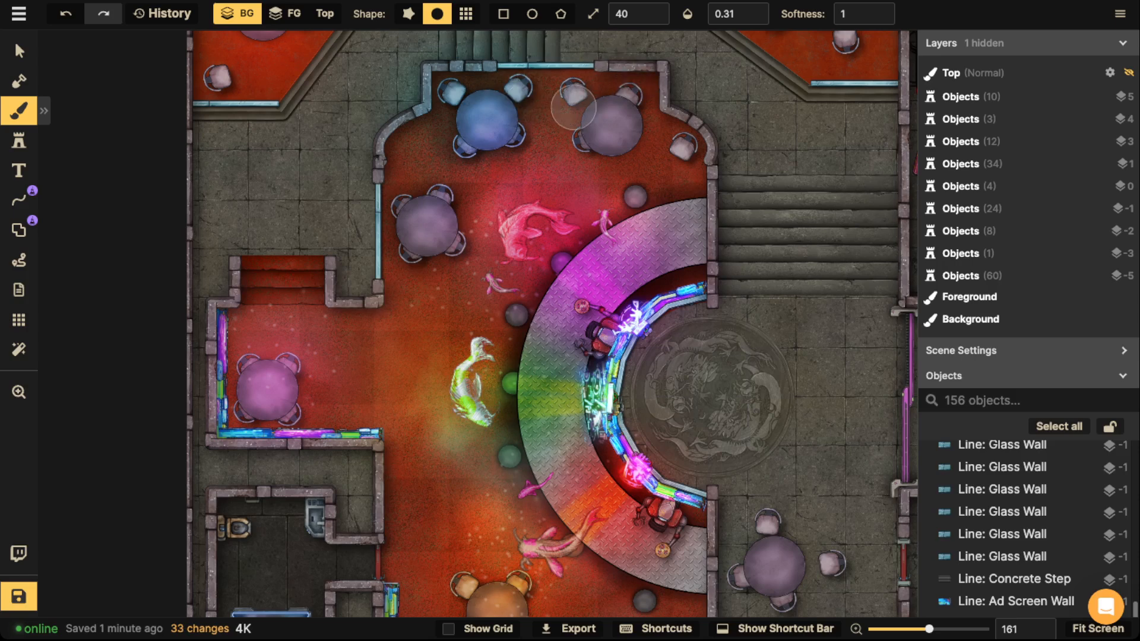
pyautogui.click(604, 143)
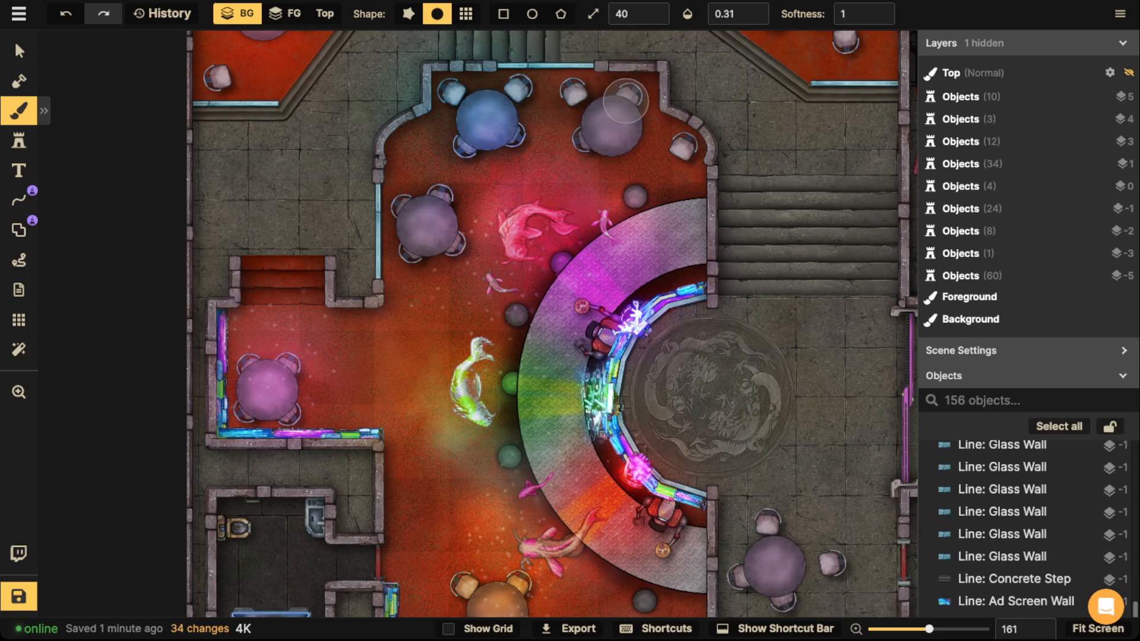
# Brush soft shading onto the background floor around the chairs of the lavender table in the main room's upper-right corner.
pyautogui.click(626, 99)
pyautogui.click(583, 140)
pyautogui.click(644, 187)
pyautogui.click(636, 198)
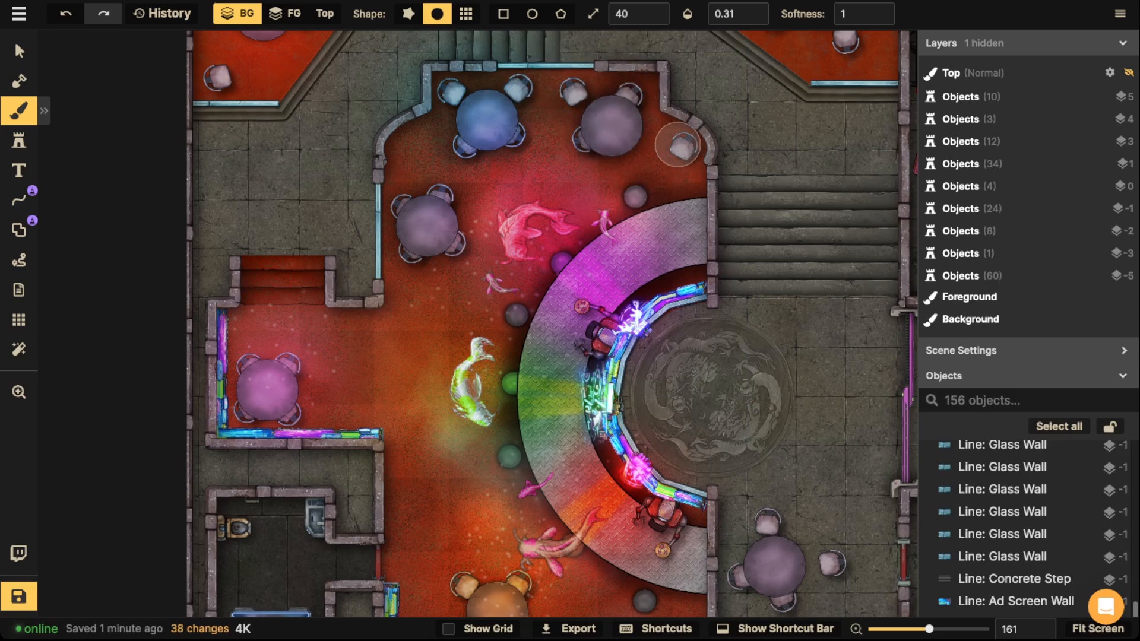
pyautogui.click(679, 157)
pyautogui.click(694, 155)
# Brush soft background shading around the magenta table and its chairs in the left alcove.
pyautogui.click(248, 364)
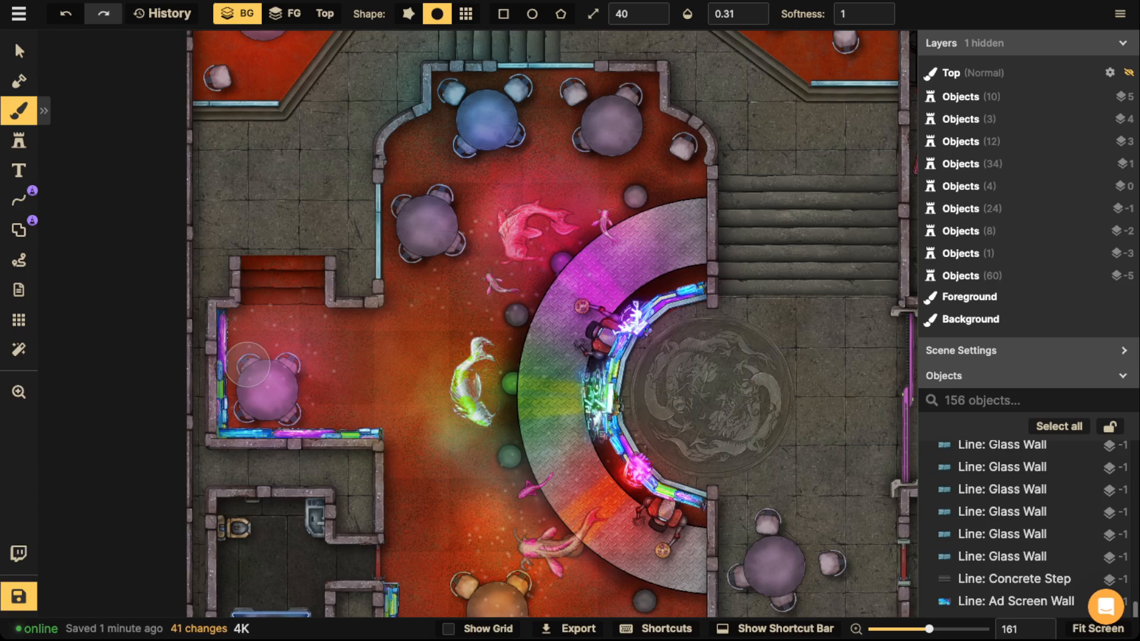
pyautogui.click(277, 352)
pyautogui.click(285, 389)
pyautogui.click(295, 410)
pyautogui.click(302, 354)
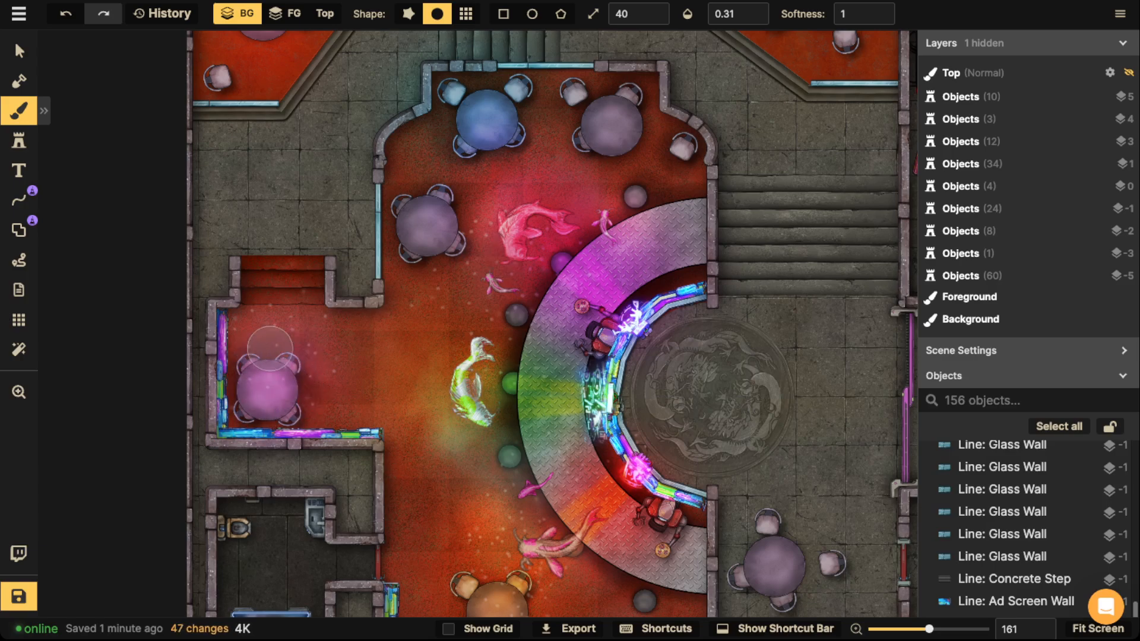
pyautogui.click(292, 420)
# Brush background shading around the chairs of the orange, yellow and lavender tables in the lower part of the main room.
pyautogui.scroll(-5, 292, 420)
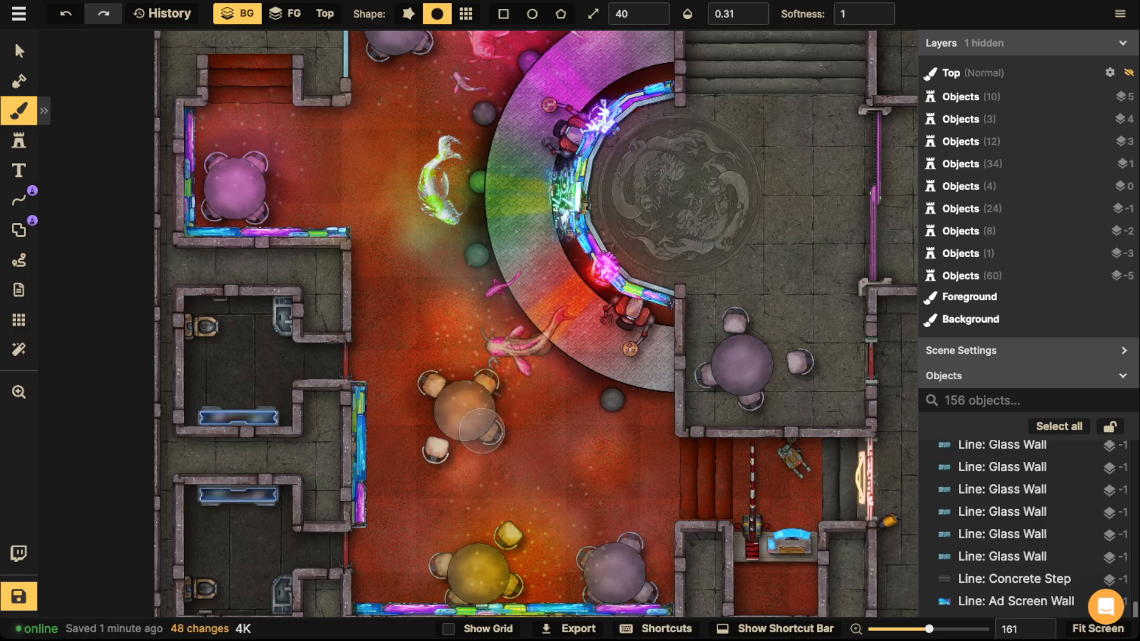
pyautogui.moveTo(605, 467); pyautogui.dragTo(588, 303)
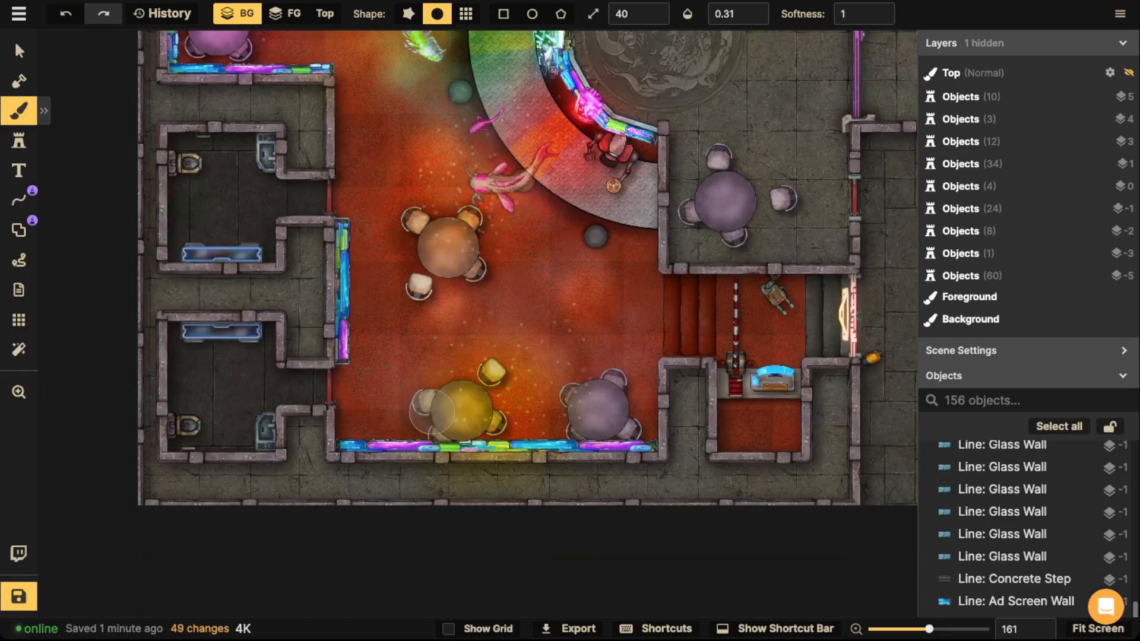
pyautogui.click(429, 412)
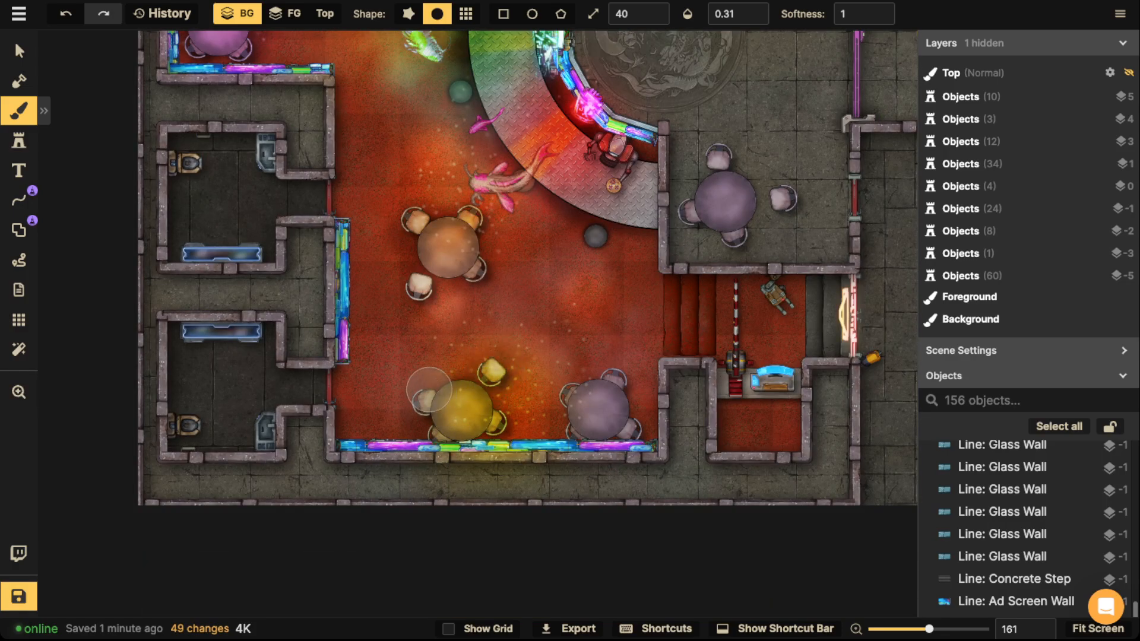
pyautogui.click(427, 389)
pyautogui.moveTo(782, 378); pyautogui.dragTo(695, 358)
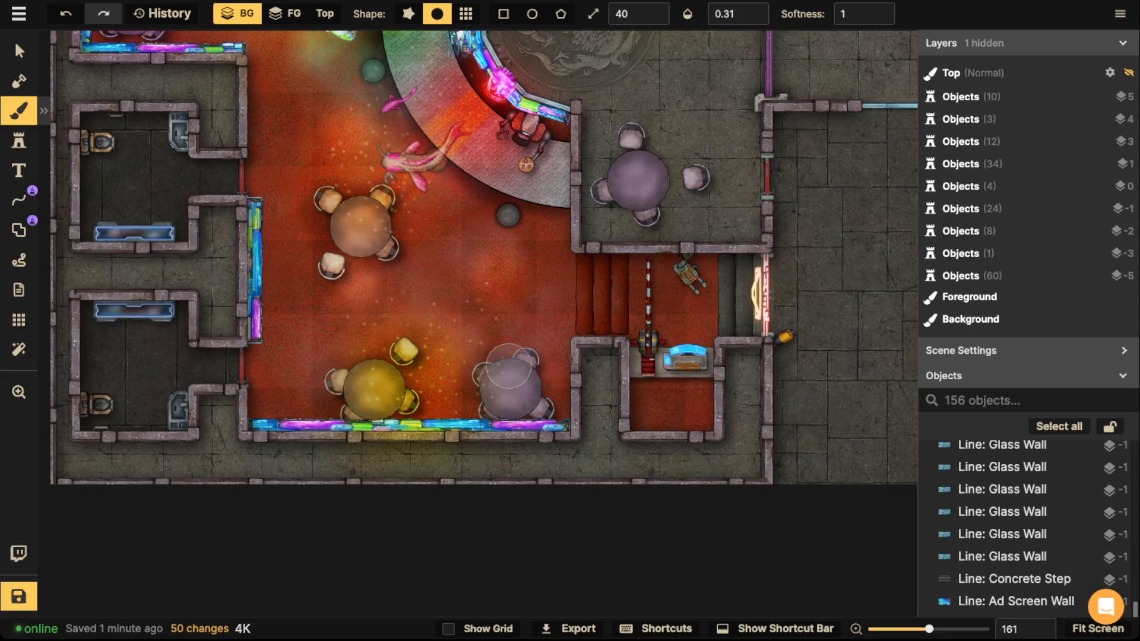
pyautogui.click(474, 410)
pyautogui.click(483, 422)
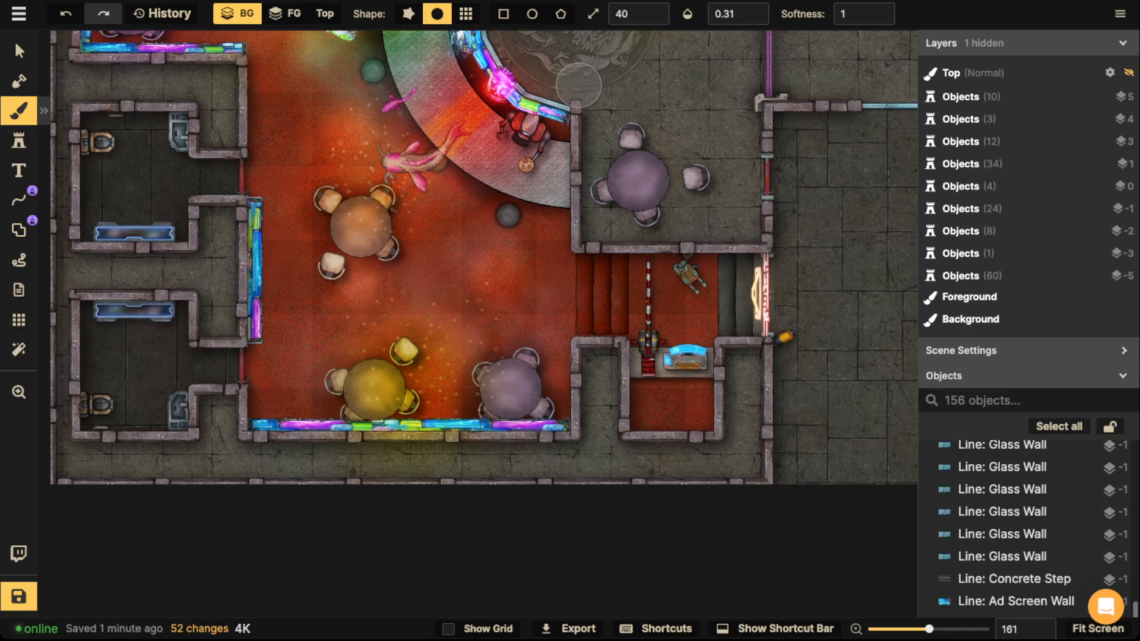
# Nudge one chair at the lavender table by the left window and the two upper chairs at the magenta alcove table.
pyautogui.scroll(-1, 490, 100)
pyautogui.press('space')
pyautogui.moveTo(499, 119); pyautogui.dragTo(588, 336)
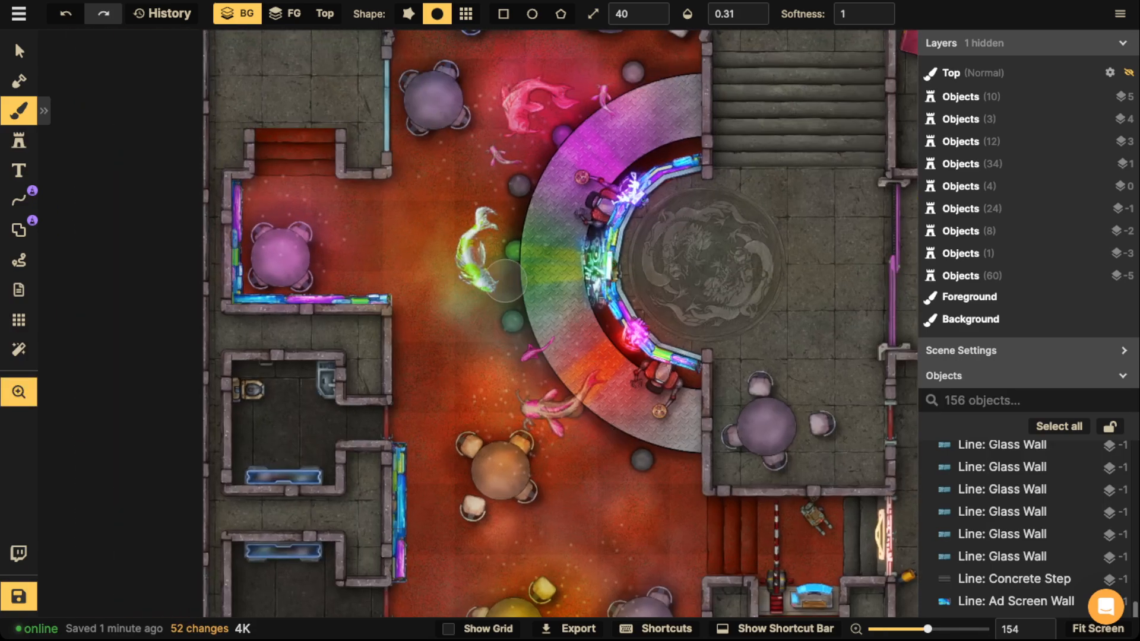
pyautogui.scroll(-2, 504, 261)
pyautogui.moveTo(501, 196); pyautogui.dragTo(504, 306)
pyautogui.press('space')
pyautogui.moveTo(498, 240); pyautogui.dragTo(488, 273)
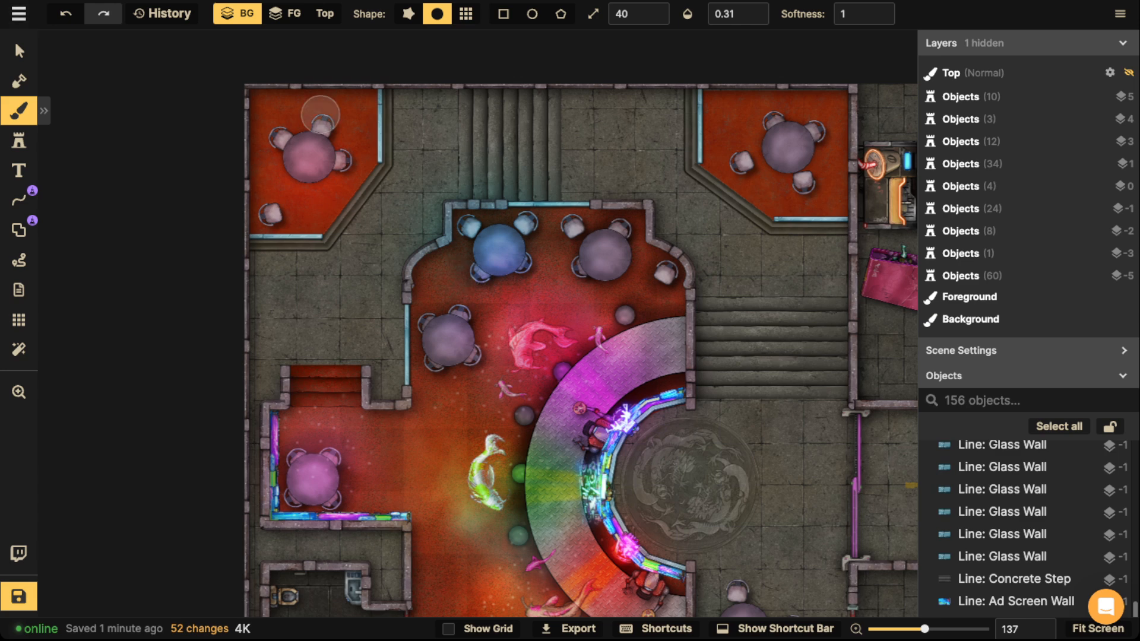
pyautogui.press('v')
pyautogui.moveTo(428, 325); pyautogui.dragTo(423, 316)
pyautogui.moveTo(330, 459); pyautogui.dragTo(338, 458)
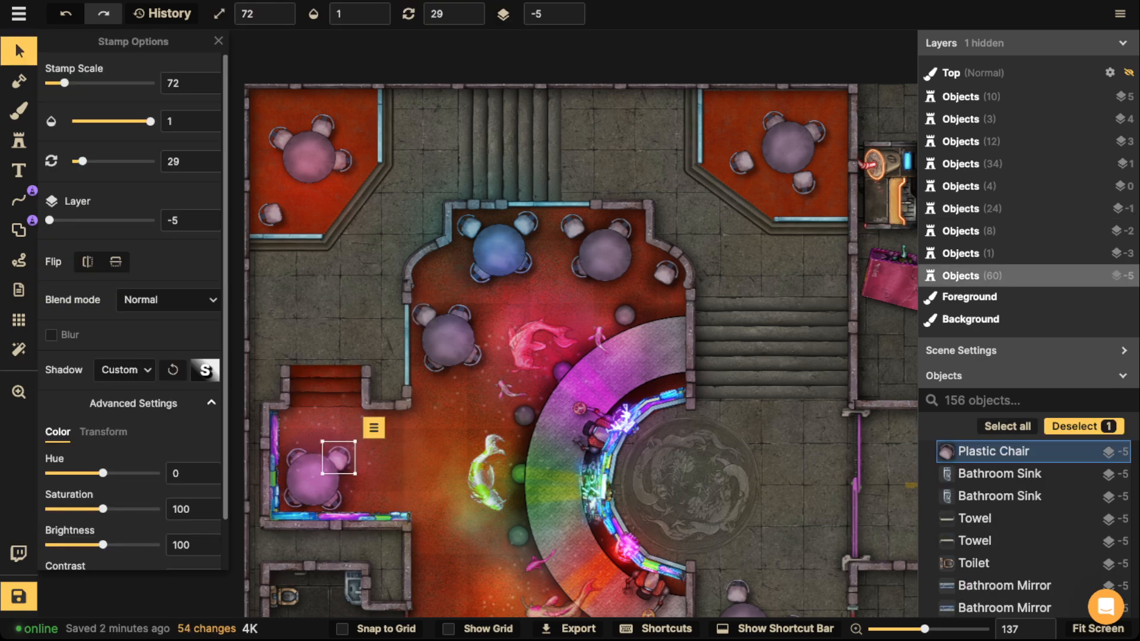
pyautogui.click(297, 458)
pyautogui.press('Escape')
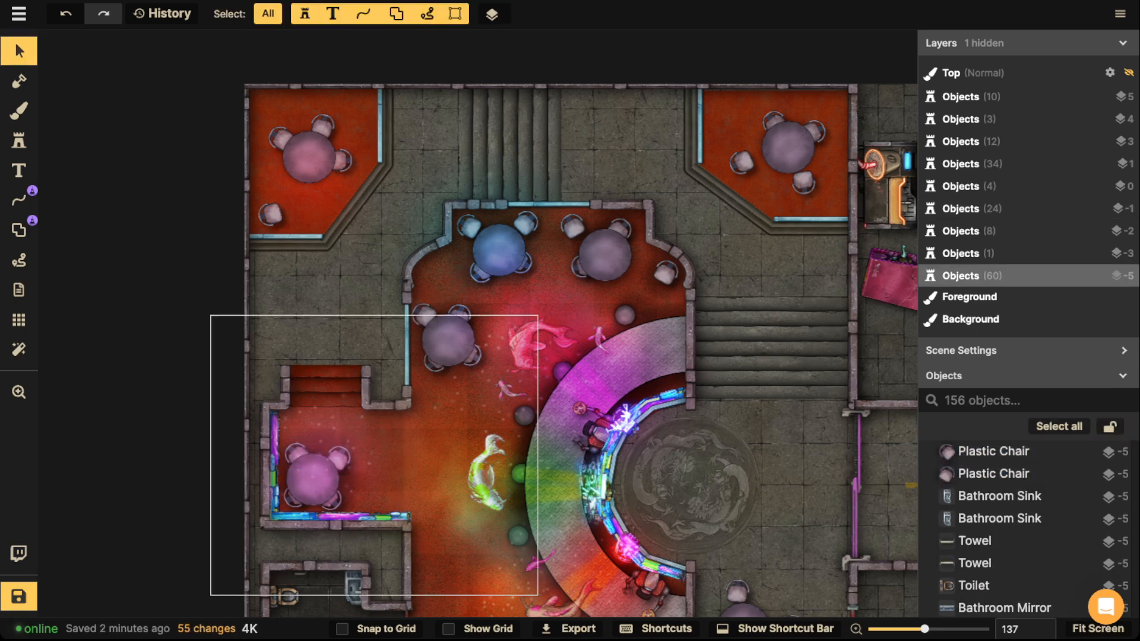
# Select all matching Plastic Chair stamps and set their shadow's horizontal and vertical offsets to 0 with a larger blur.
pyautogui.click(297, 455)
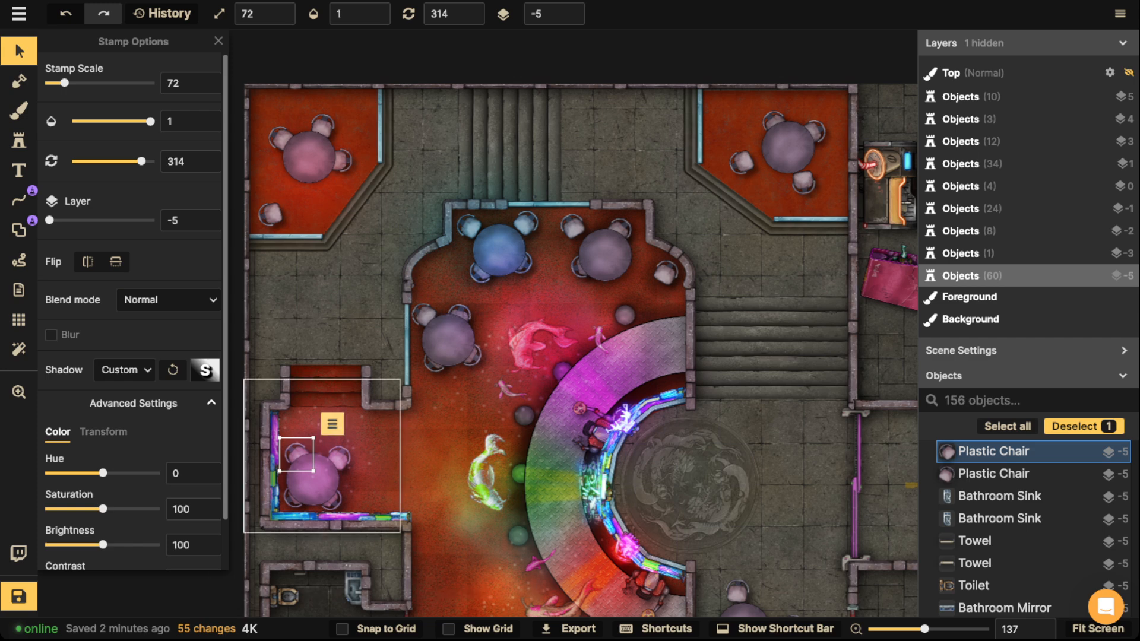
pyautogui.click(332, 424)
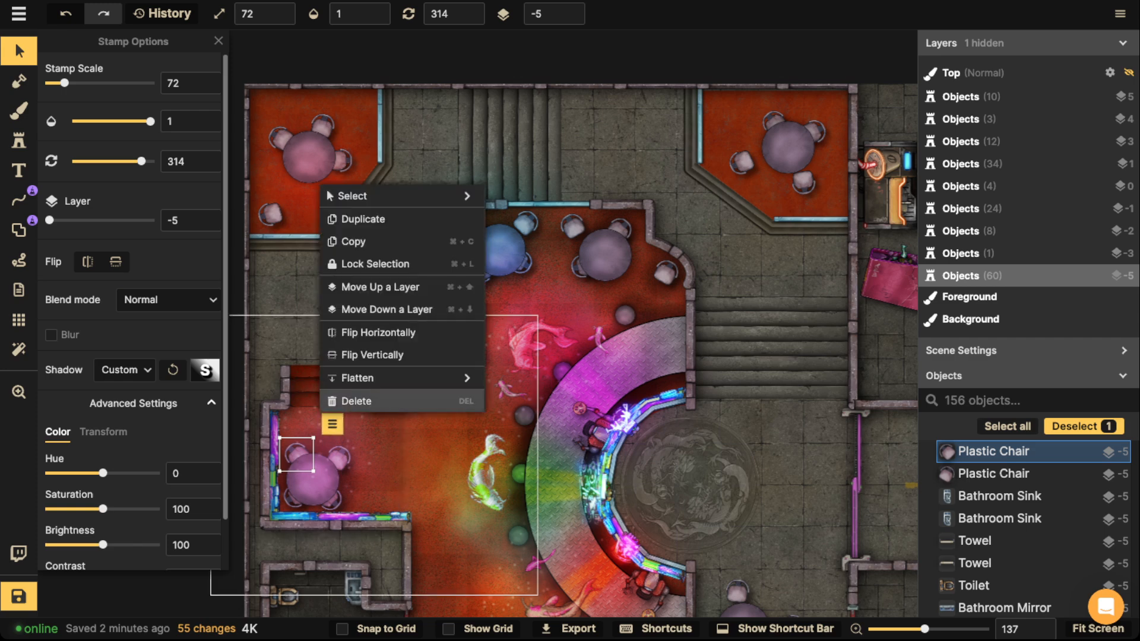
pyautogui.moveTo(352, 196)
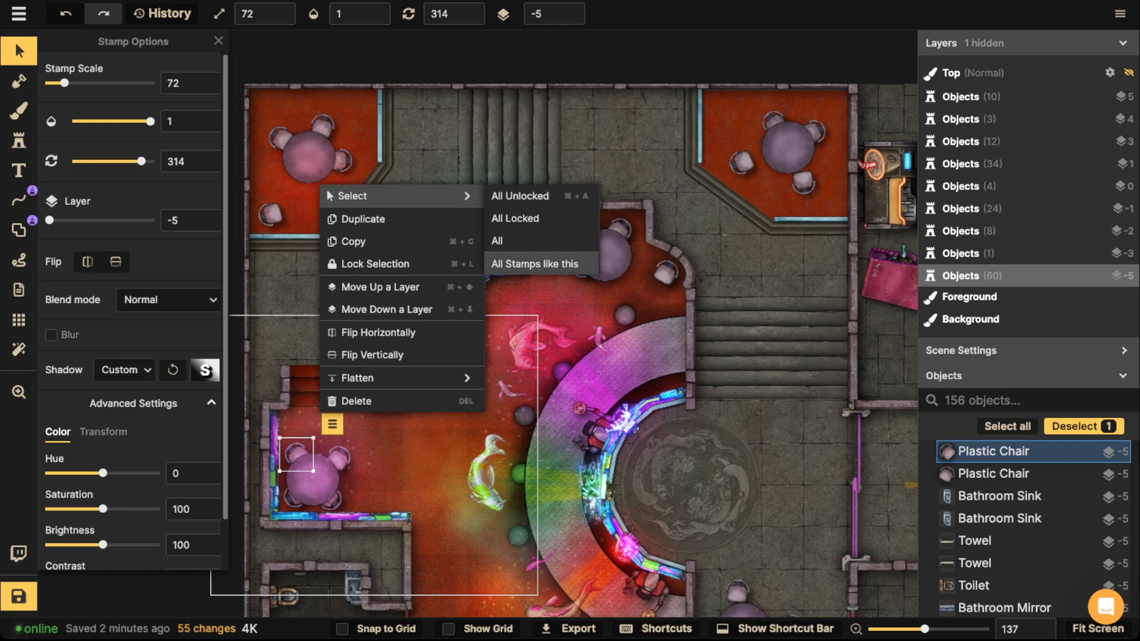
pyautogui.click(534, 263)
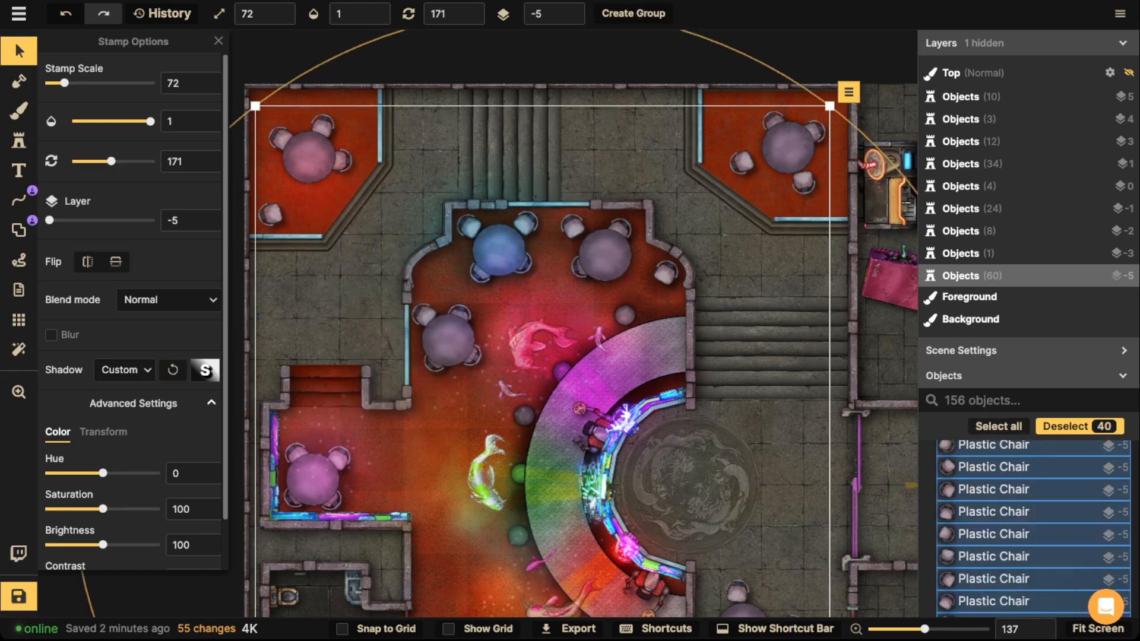
pyautogui.click(205, 370)
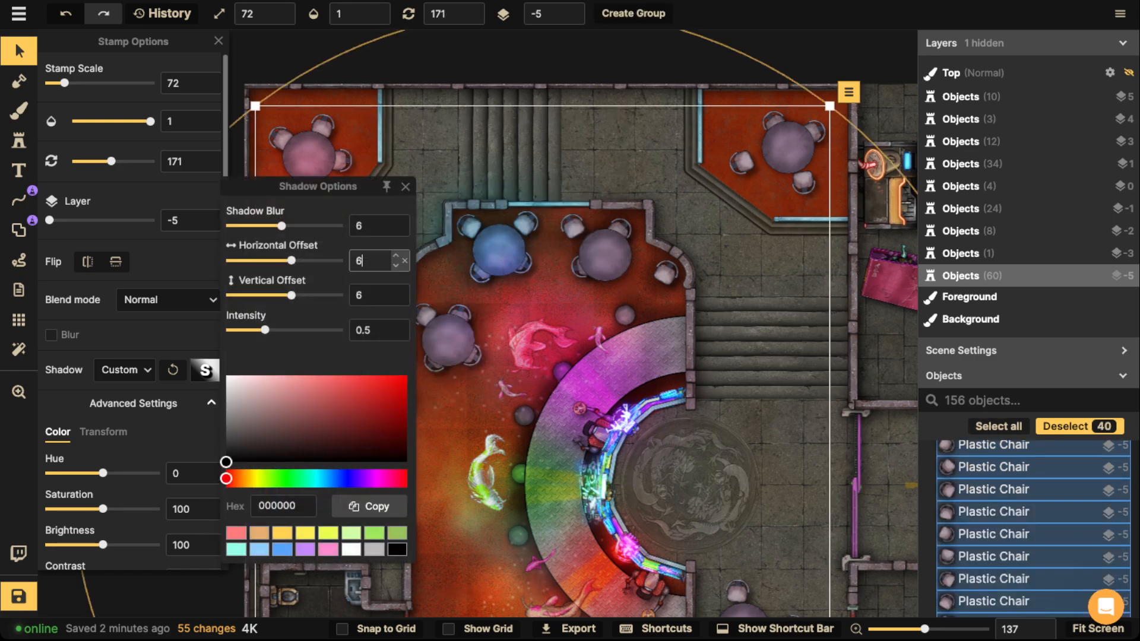
pyautogui.moveTo(374, 261); pyautogui.dragTo(343, 262)
pyautogui.press('Tab')
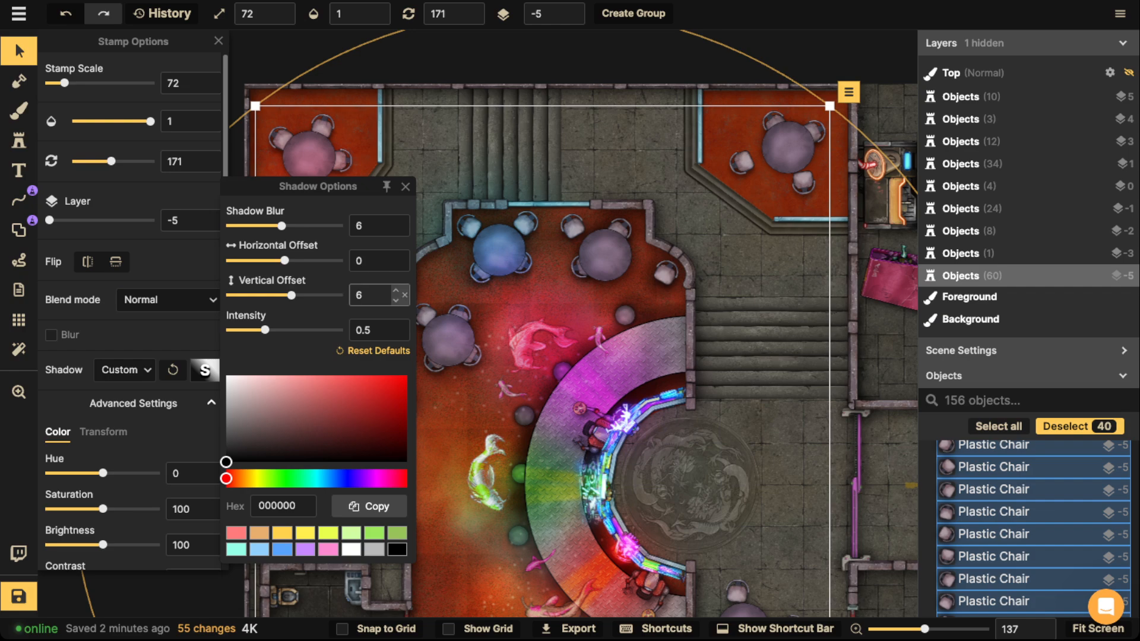
pyautogui.write('0')
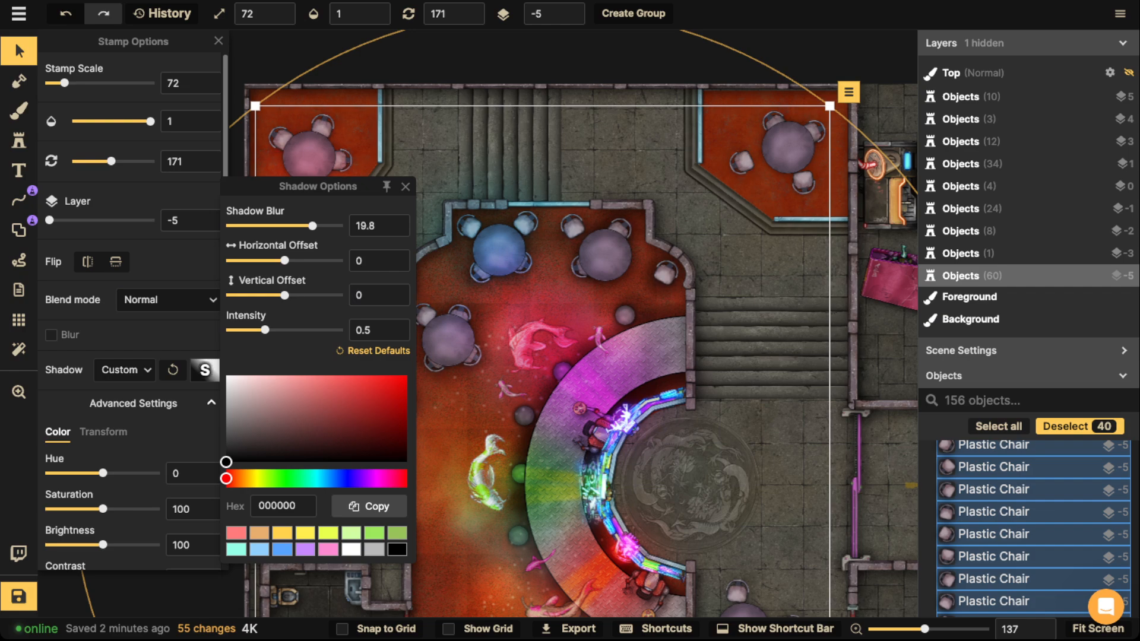
# Select all Simple Plastic Table stamps and adjust their shadows with a blur of 29 and a lower intensity.
pyautogui.click(448, 340)
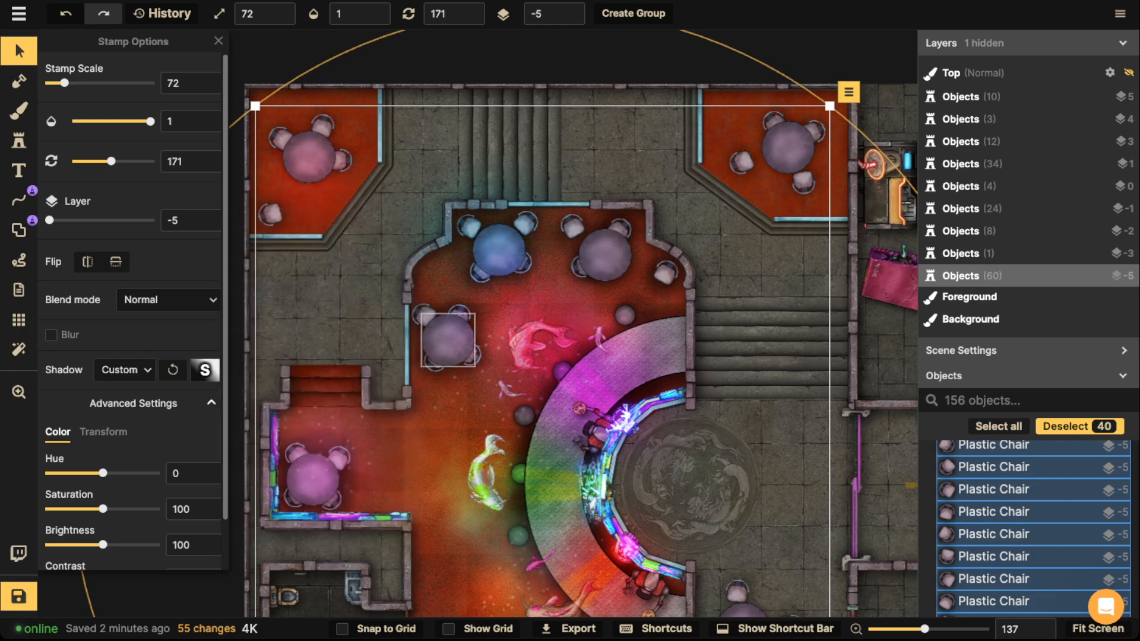
pyautogui.click(449, 340)
pyautogui.click(448, 340)
pyautogui.click(206, 371)
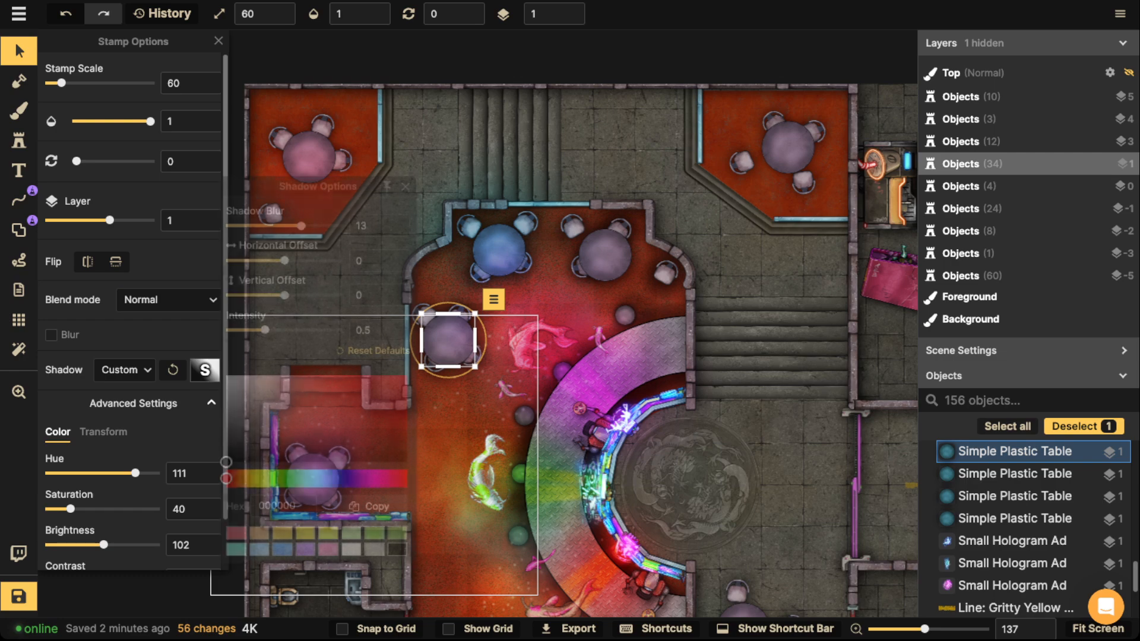
pyautogui.click(494, 300)
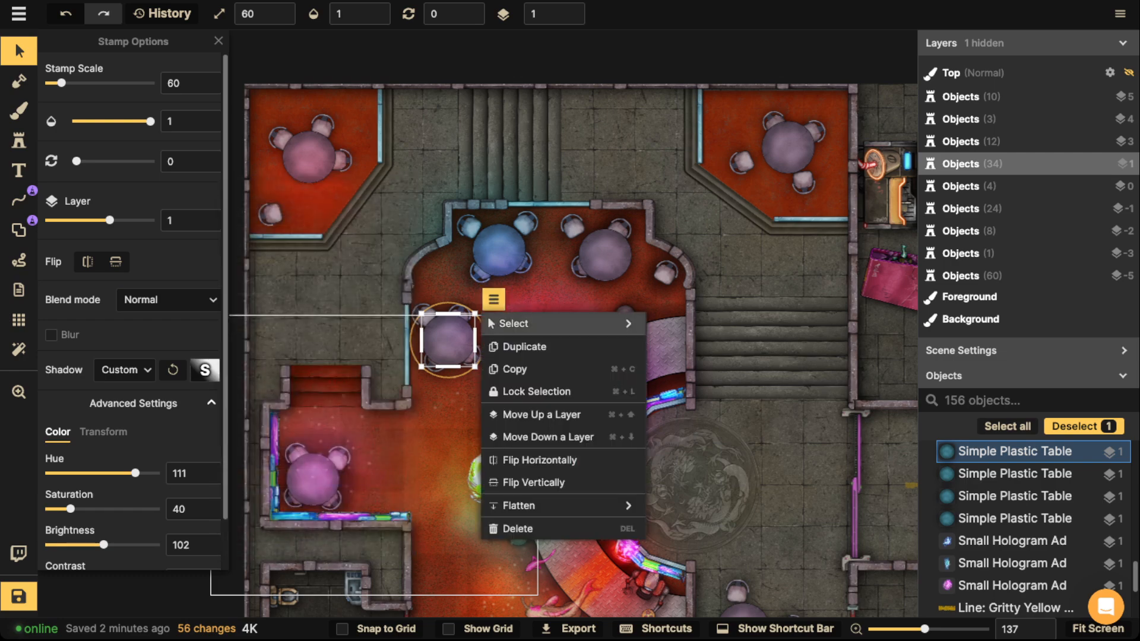
pyautogui.moveTo(510, 323)
pyautogui.click(700, 415)
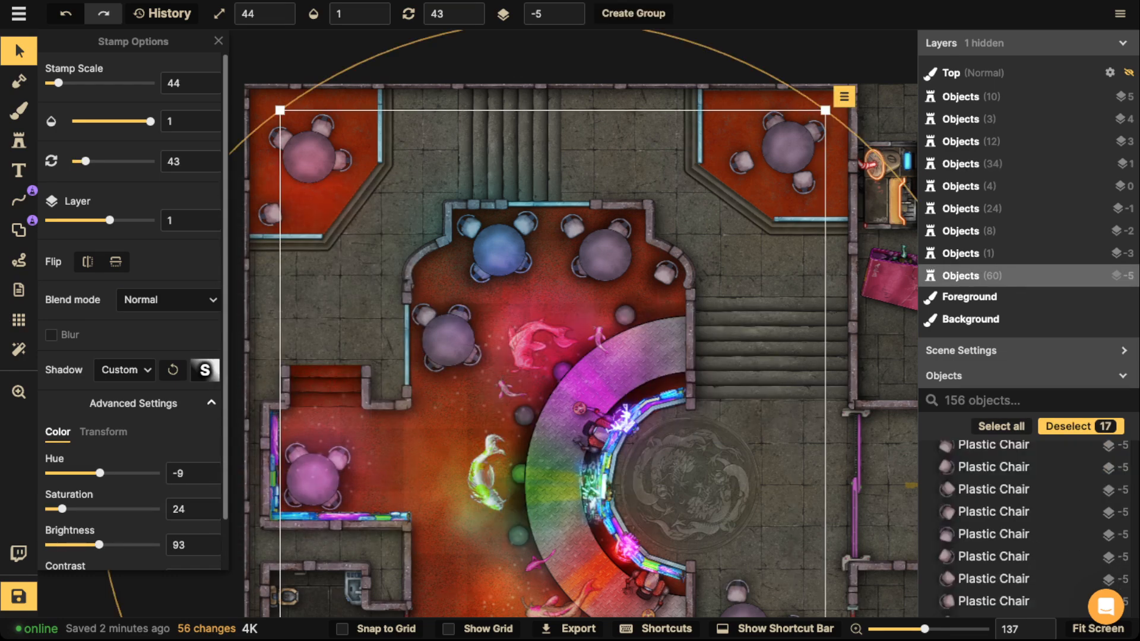
pyautogui.click(206, 371)
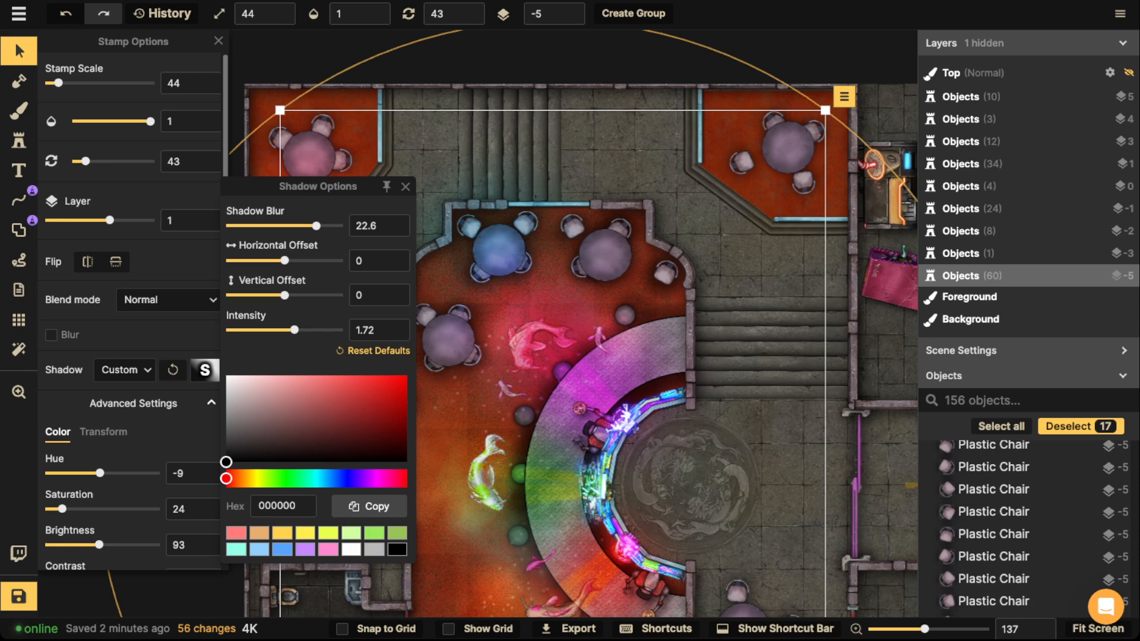
pyautogui.moveTo(295, 330); pyautogui.dragTo(295, 330)
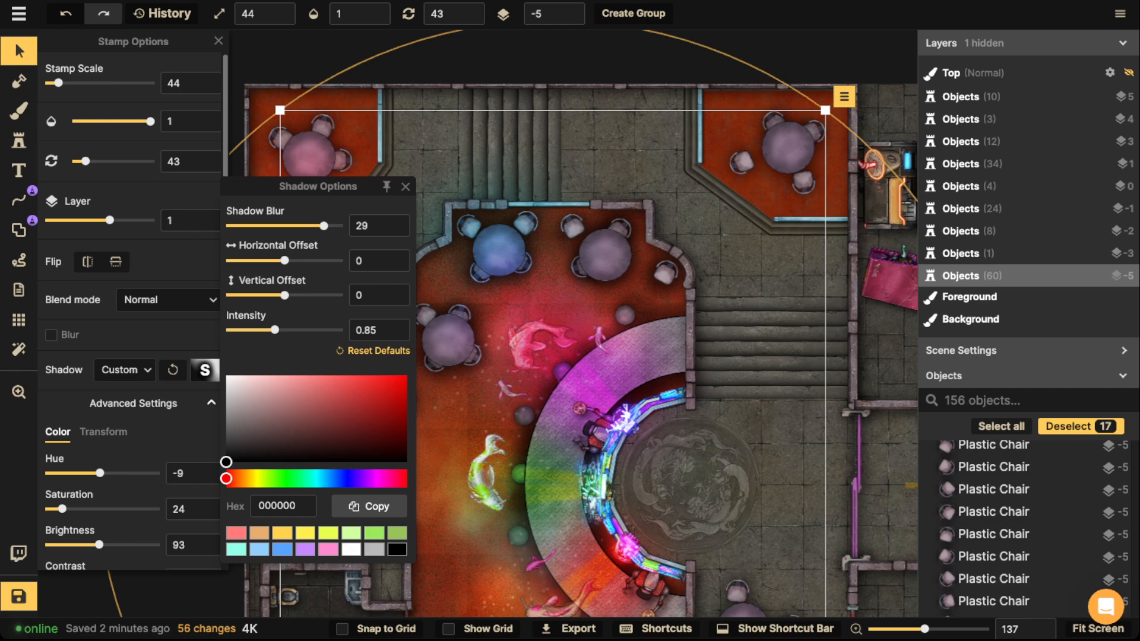
pyautogui.moveTo(275, 330); pyautogui.dragTo(266, 330)
pyautogui.scroll(-3, 573, 224)
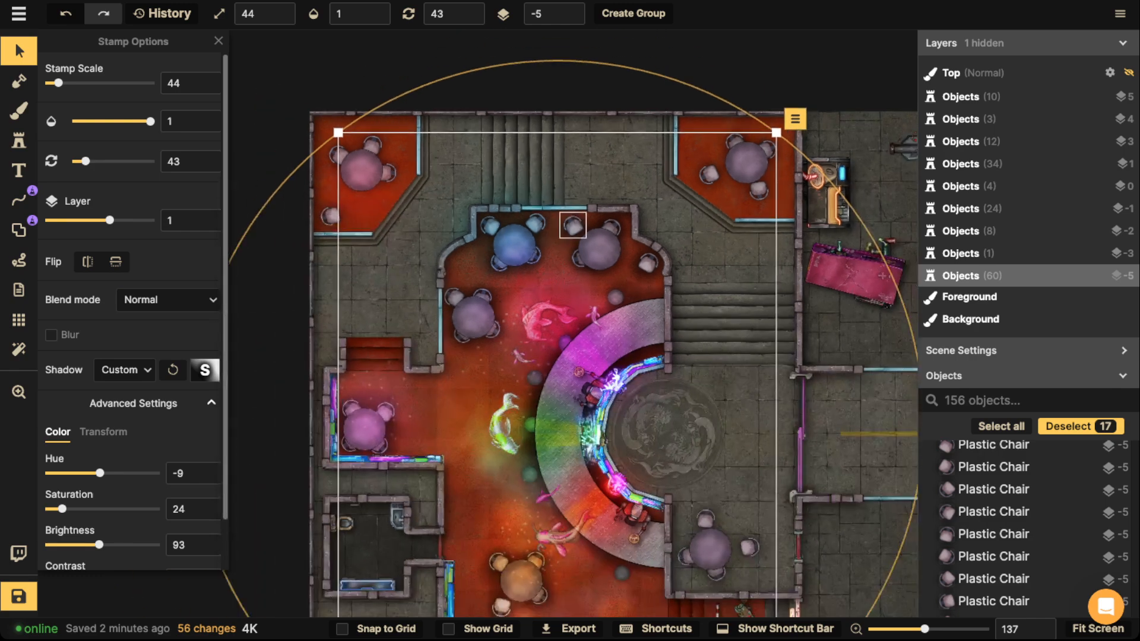
pyautogui.press('space')
pyautogui.moveTo(547, 279); pyautogui.dragTo(546, 186)
pyautogui.press('Escape')
# Review the furniture shadows across the restaurant interior and the whole map.
pyautogui.scroll(-1, 492, 252)
pyautogui.press('space')
pyautogui.moveTo(505, 302); pyautogui.dragTo(495, 450)
pyautogui.press('space')
pyautogui.press('space')
pyautogui.moveTo(504, 374); pyautogui.dragTo(440, 299)
pyautogui.scroll(-3, 444, 291)
pyautogui.press('space')
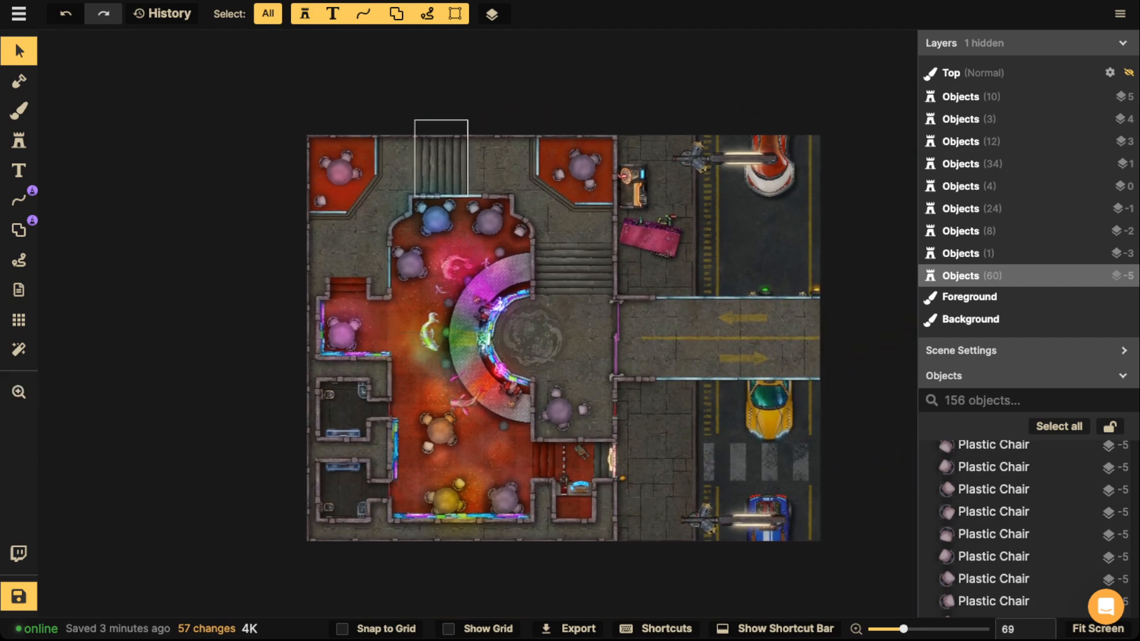
pyautogui.scroll(5, 485, 327)
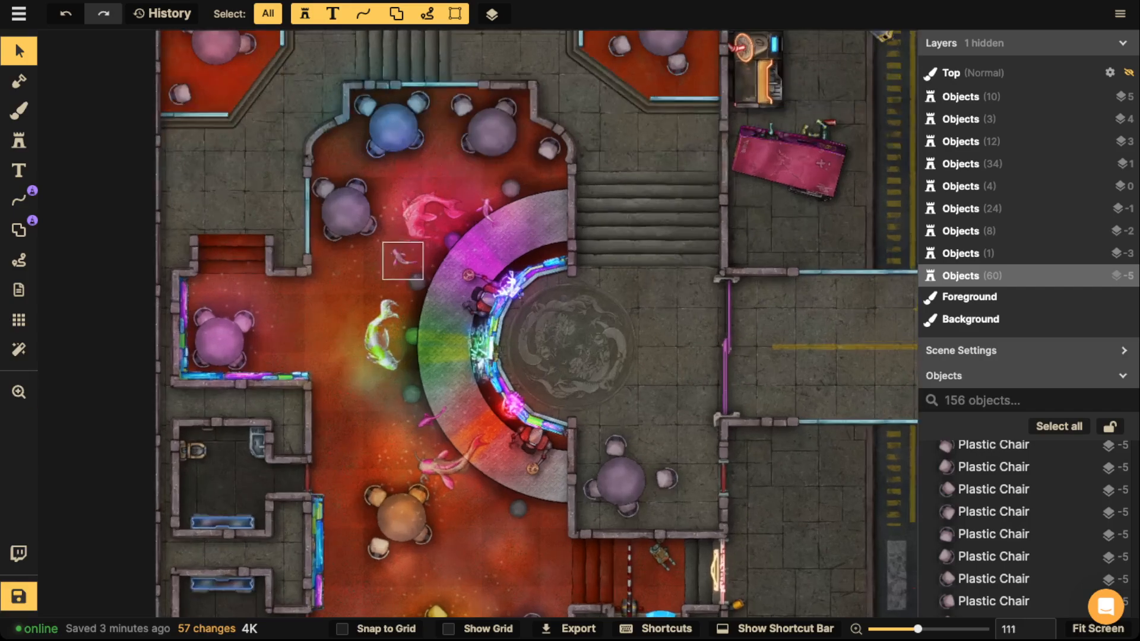
# Place two Creeping Fog stamps at scale 232 and 0.33 opacity, beside the upper-left booth and the upper-right booth.
pyautogui.moveTo(405, 297); pyautogui.dragTo(477, 528)
pyautogui.click(371, 286)
pyautogui.press('s')
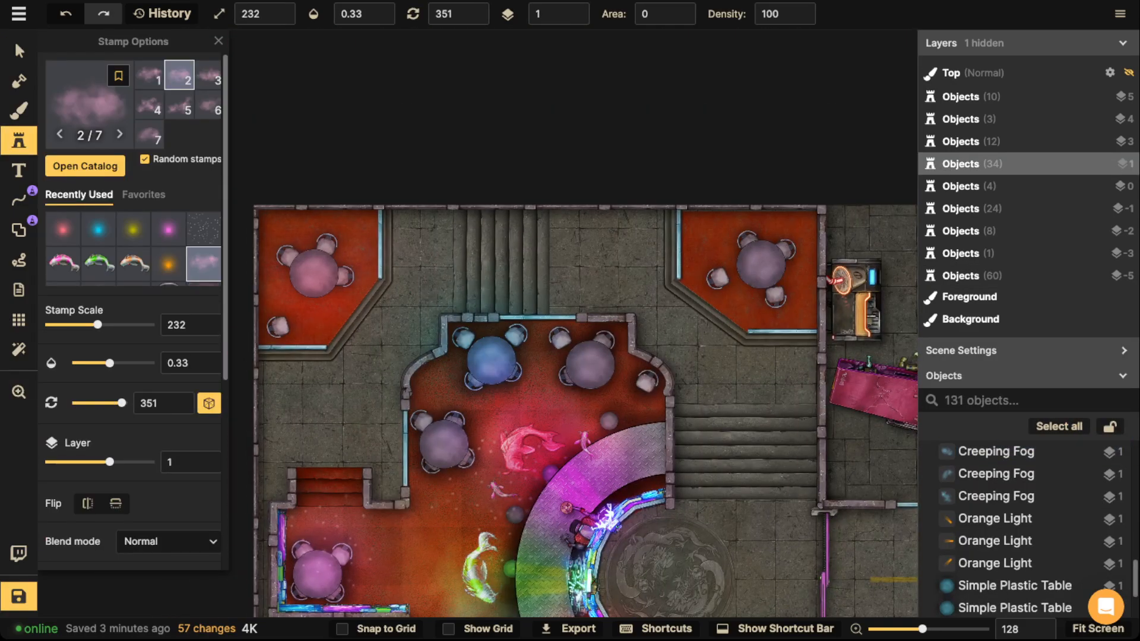
pyautogui.click(385, 255)
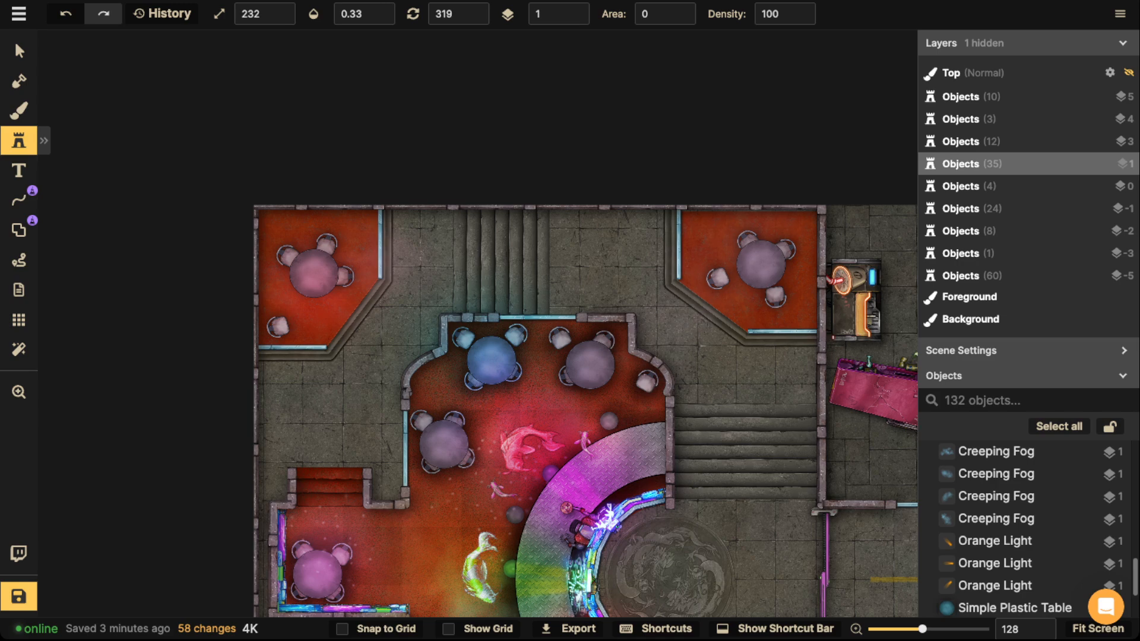
pyautogui.click(668, 283)
pyautogui.scroll(-3, 570, 285)
pyautogui.moveTo(642, 285); pyautogui.dragTo(474, 100)
# Search the Sci-Fi Battlemaps stamp catalog for SCREEN.
pyautogui.moveTo(24, 141)
pyautogui.click(93, 106)
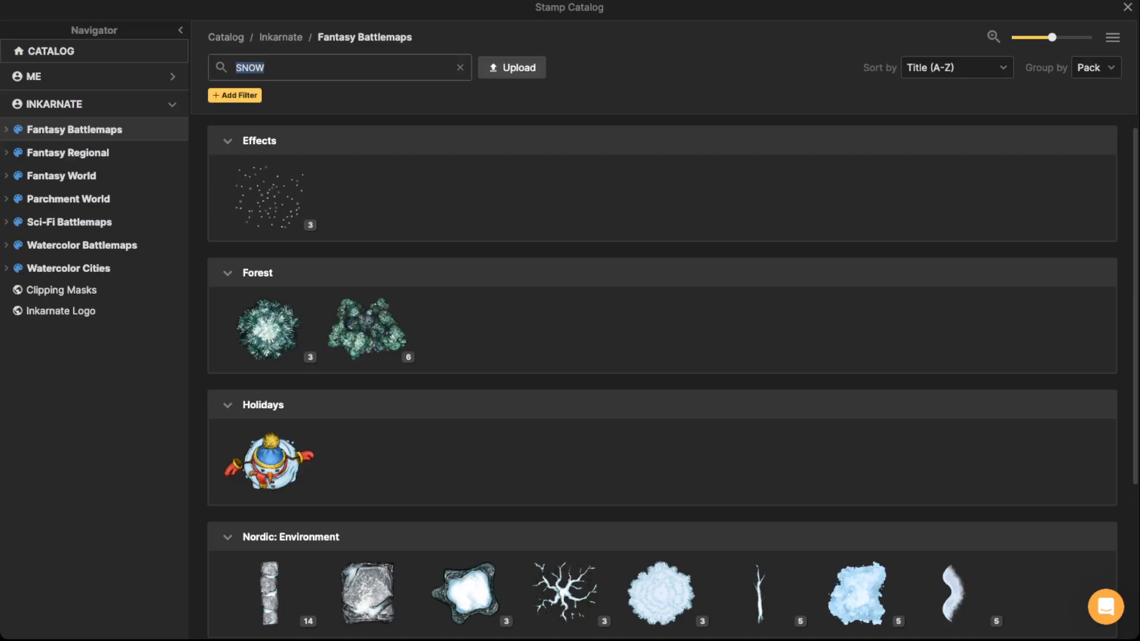
pyautogui.write('SCREE')
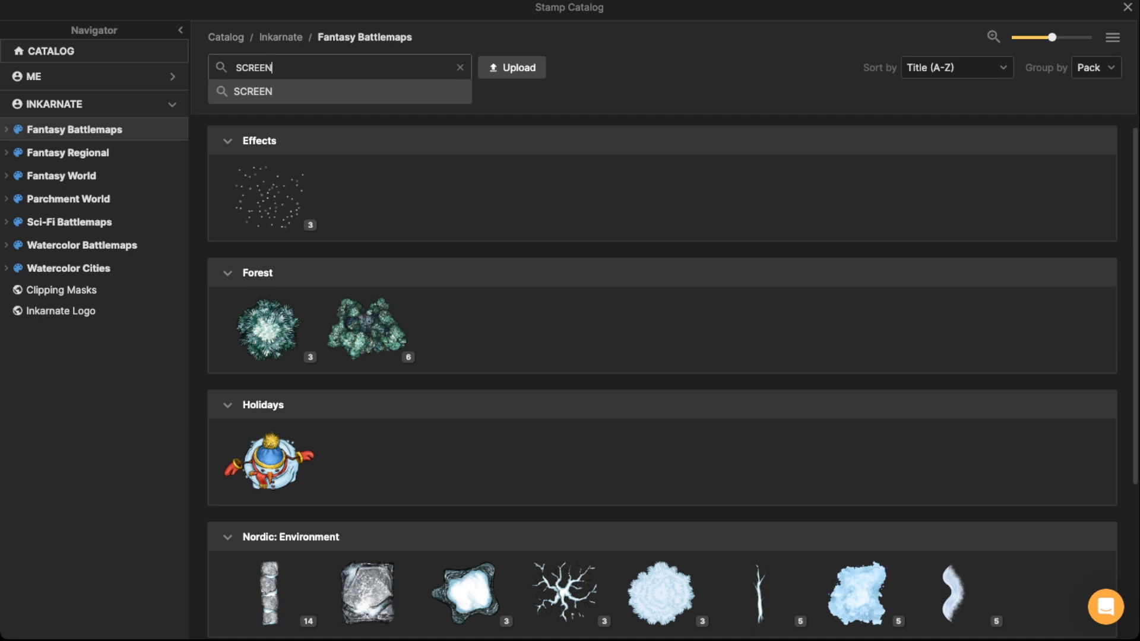
pyautogui.click(64, 222)
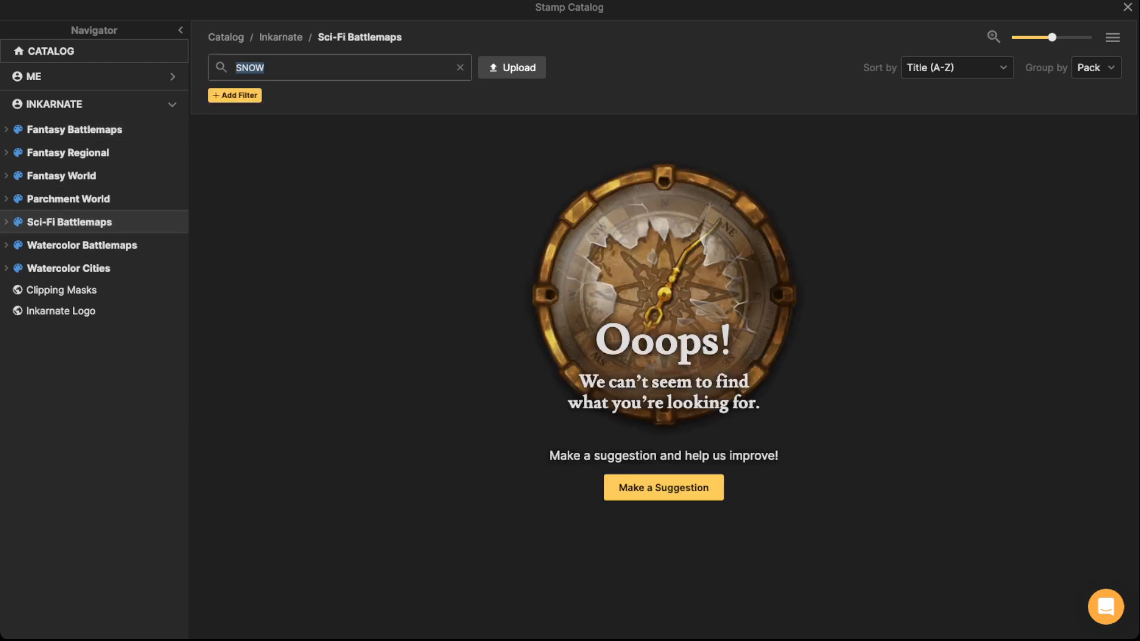
pyautogui.write('SCREEN')
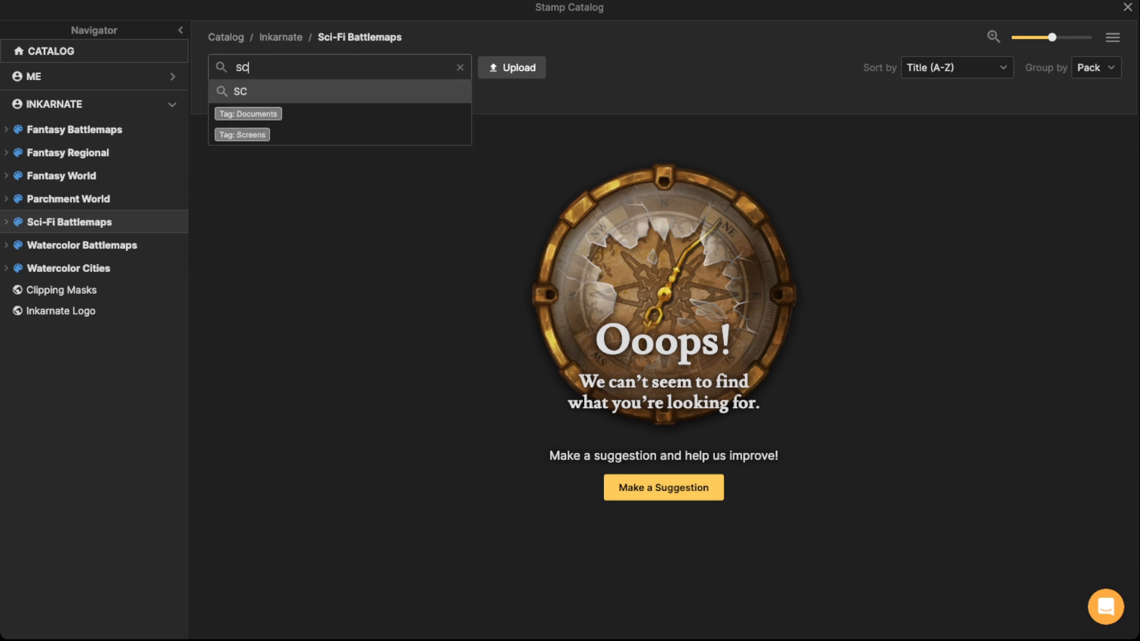
pyautogui.press('Return')
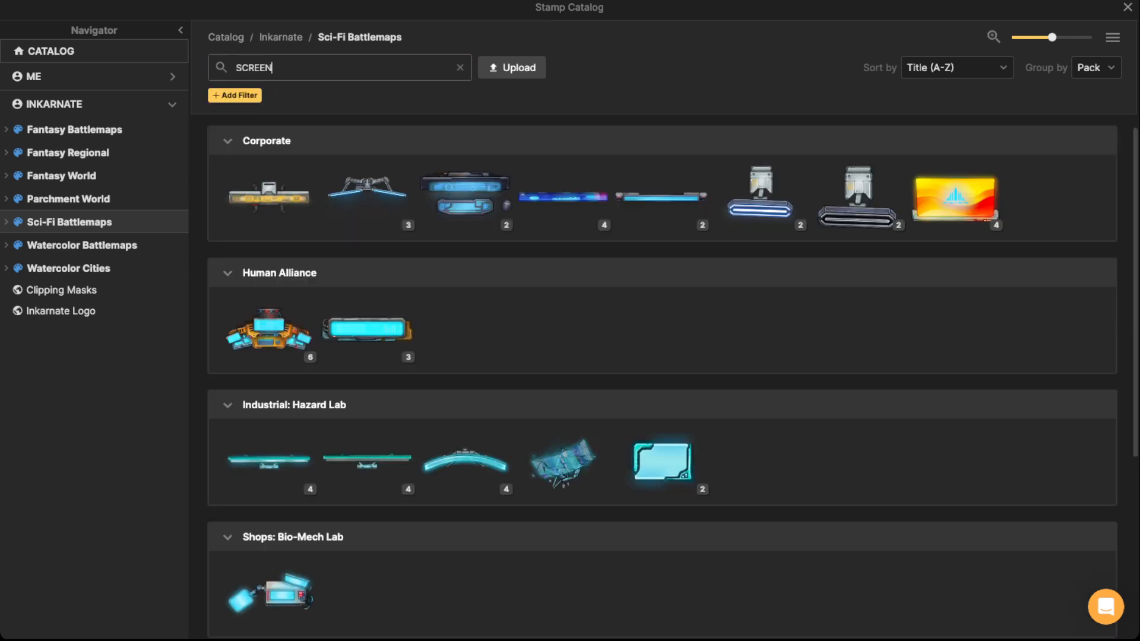
# Place the first teal screen stamp of Industrial: Hazard Lab beside the right wall of the wide stairs at opacity 1, scale 262, rotation 270.
pyautogui.click(269, 459)
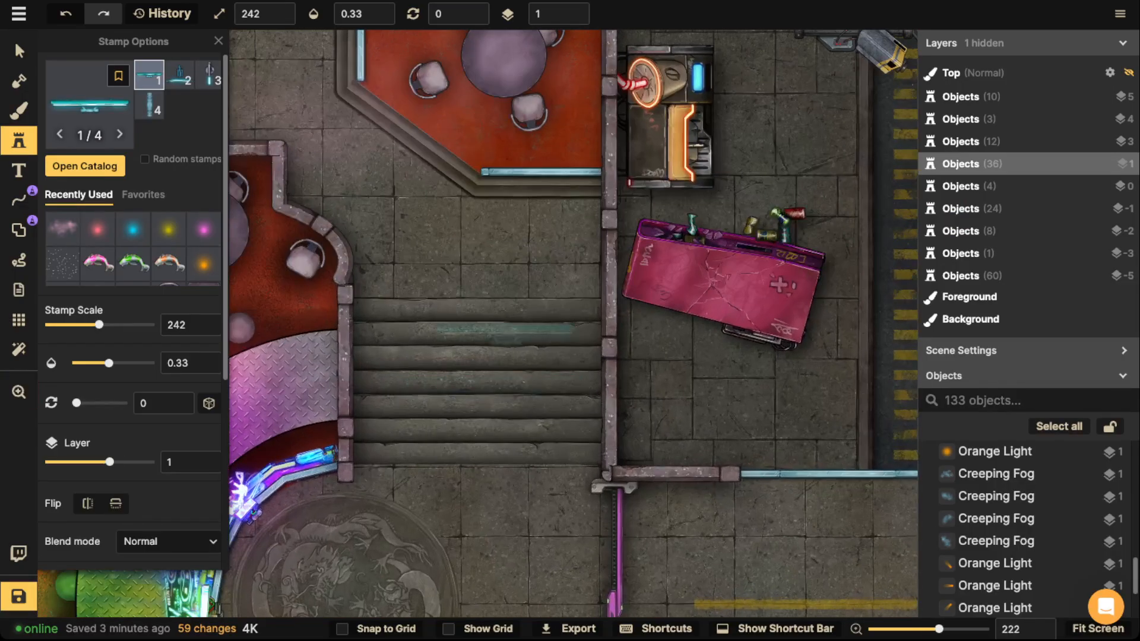
pyautogui.click(365, 14)
pyautogui.write('1')
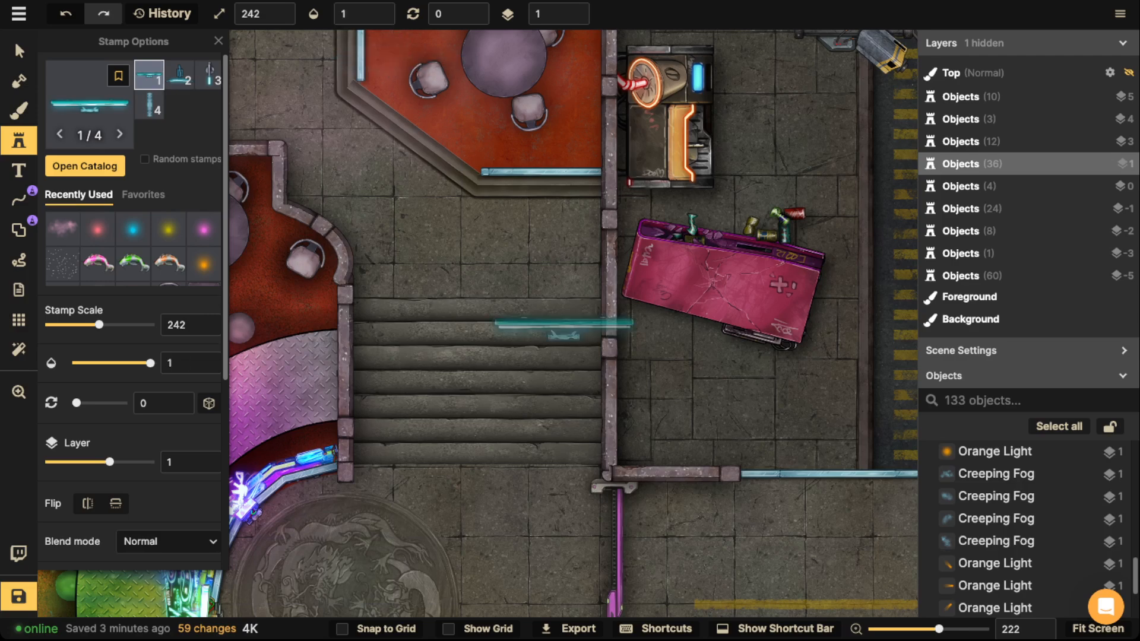
pyautogui.scroll(-6, 563, 328)
pyautogui.scroll(2, 577, 380)
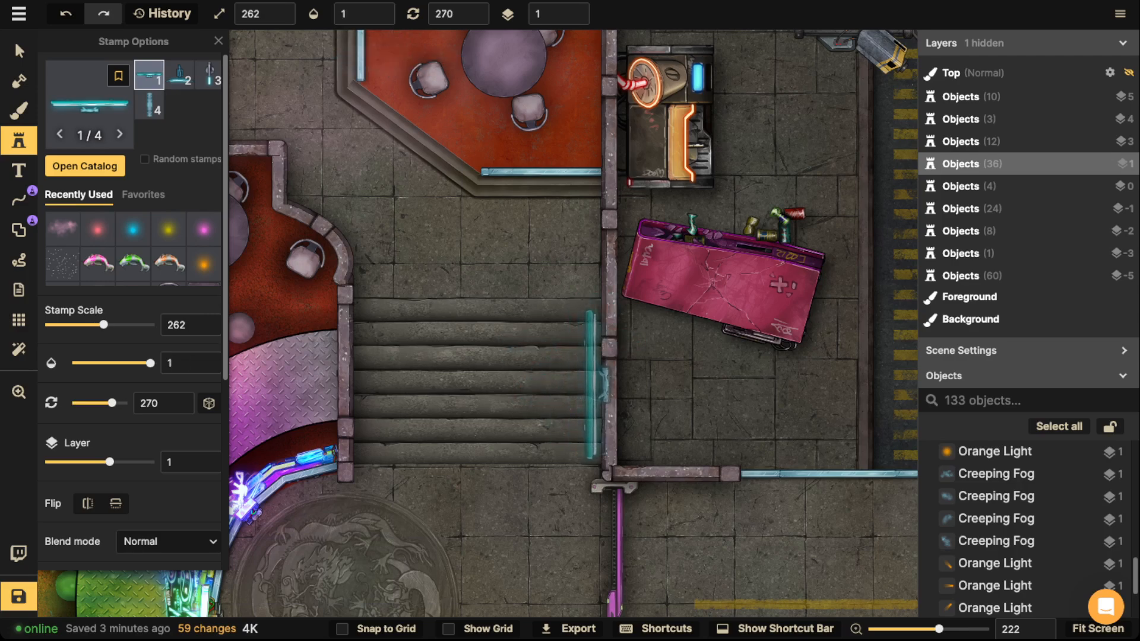
pyautogui.click(601, 386)
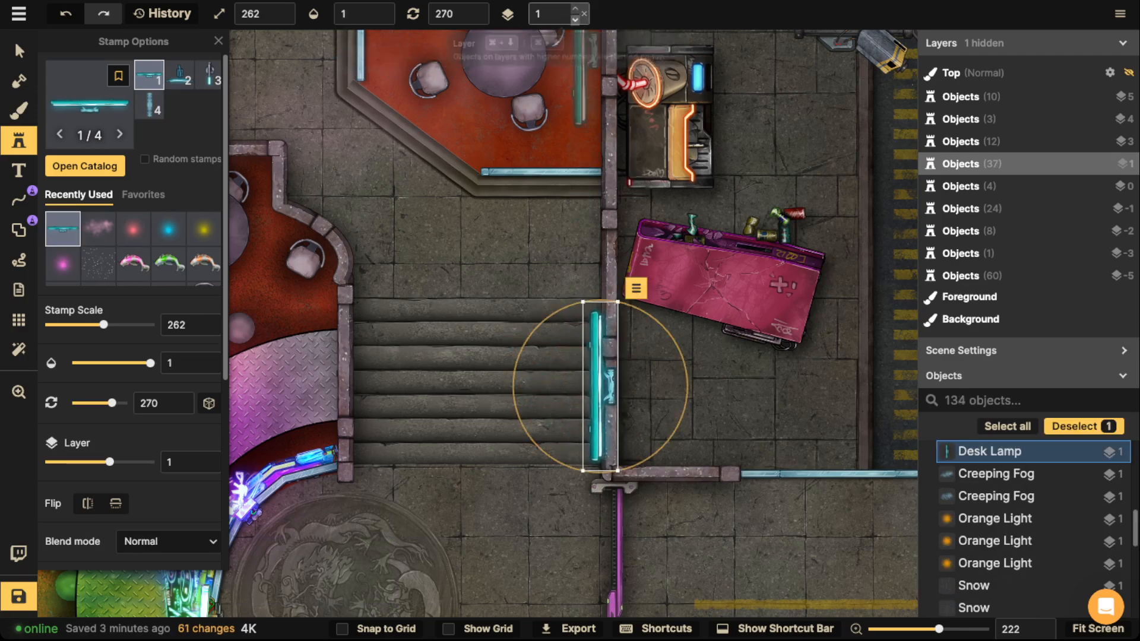
# Move the new screen stamp to layer -1 and nudge it against the wall beside the stairs.
pyautogui.click(582, 17)
pyautogui.click(582, 18)
pyautogui.moveTo(596, 350); pyautogui.dragTo(595, 347)
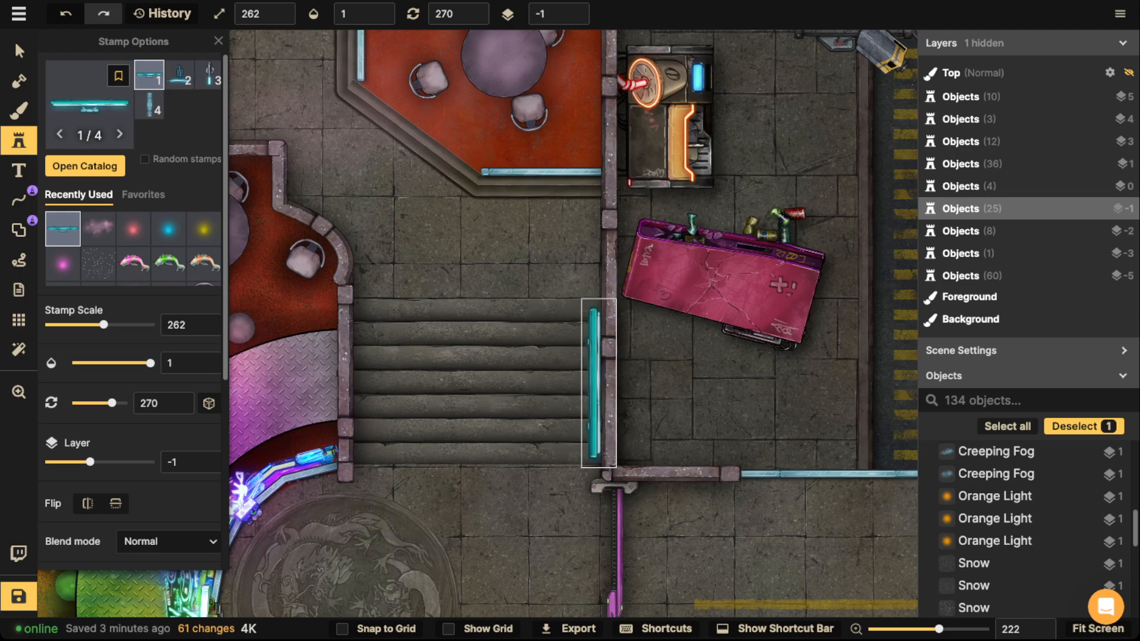
pyautogui.press('Escape')
# Place a teal screen stamp along the lower bathroom's bottom wall at scale 222 and rotation 0.
pyautogui.scroll(-2, 438, 298)
pyautogui.moveTo(438, 298); pyautogui.dragTo(797, 69)
pyautogui.moveTo(534, 445); pyautogui.dragTo(641, 216)
pyautogui.moveTo(392, 240); pyautogui.dragTo(435, 253)
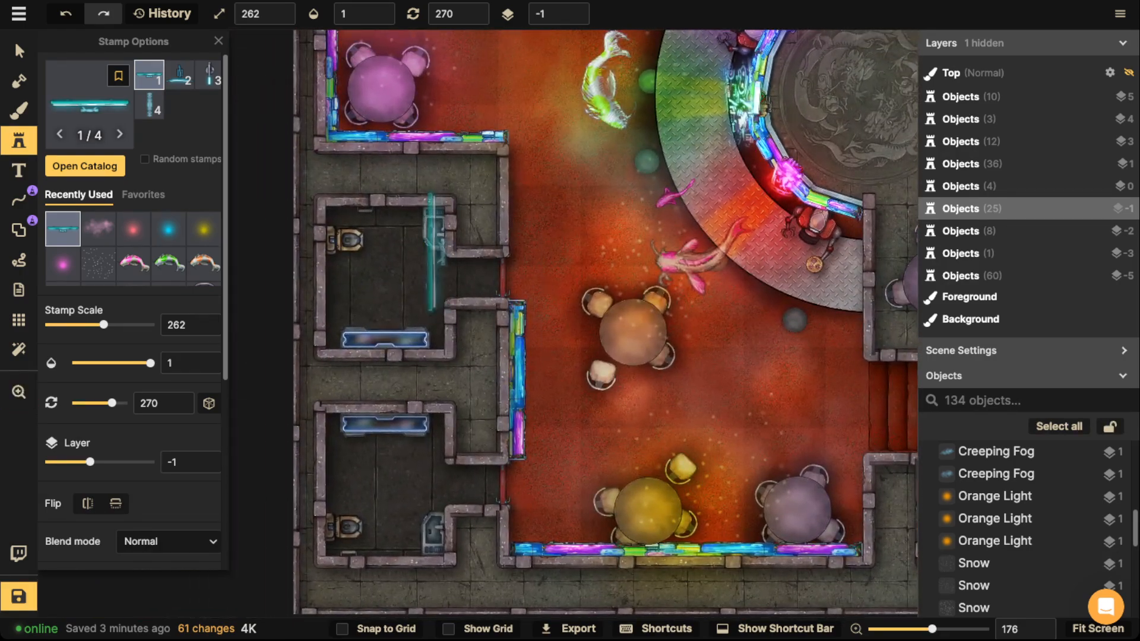
pyautogui.scroll(3, 415, 229)
pyautogui.moveTo(423, 351); pyautogui.dragTo(508, 140)
pyautogui.scroll(8, 481, 398)
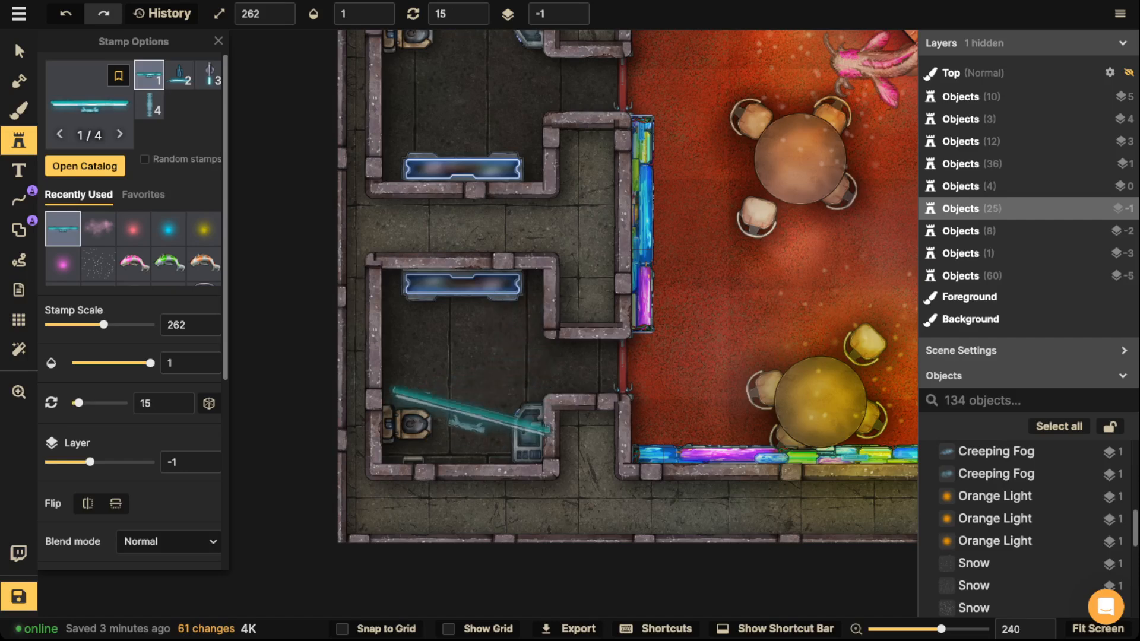
pyautogui.scroll(-2, 466, 427)
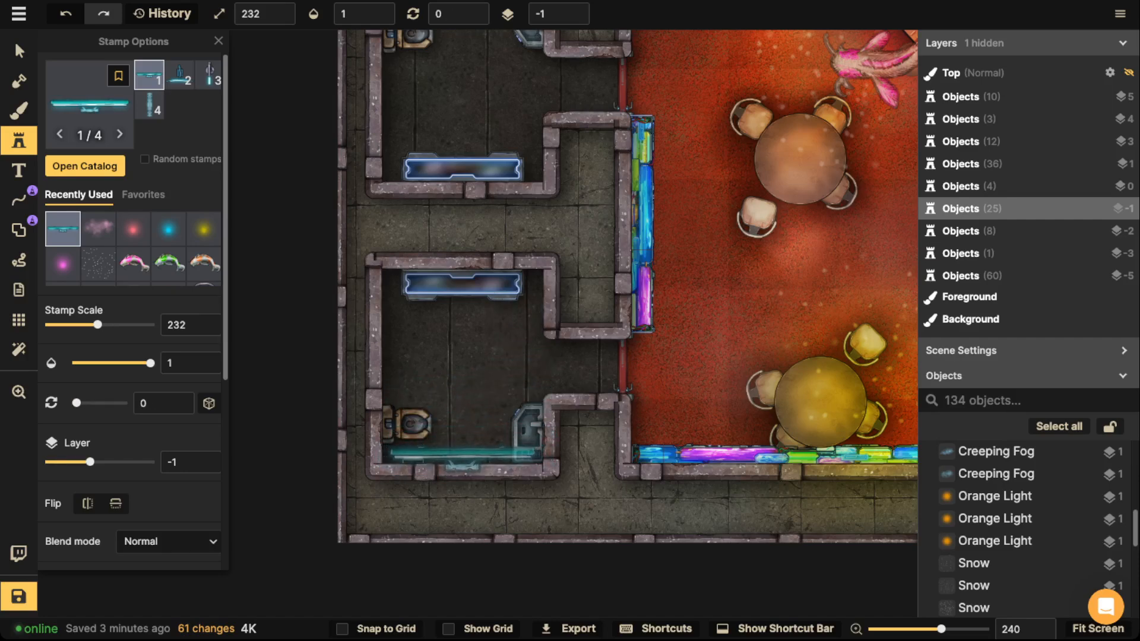
pyautogui.scroll(-2, 462, 457)
pyautogui.click(461, 457)
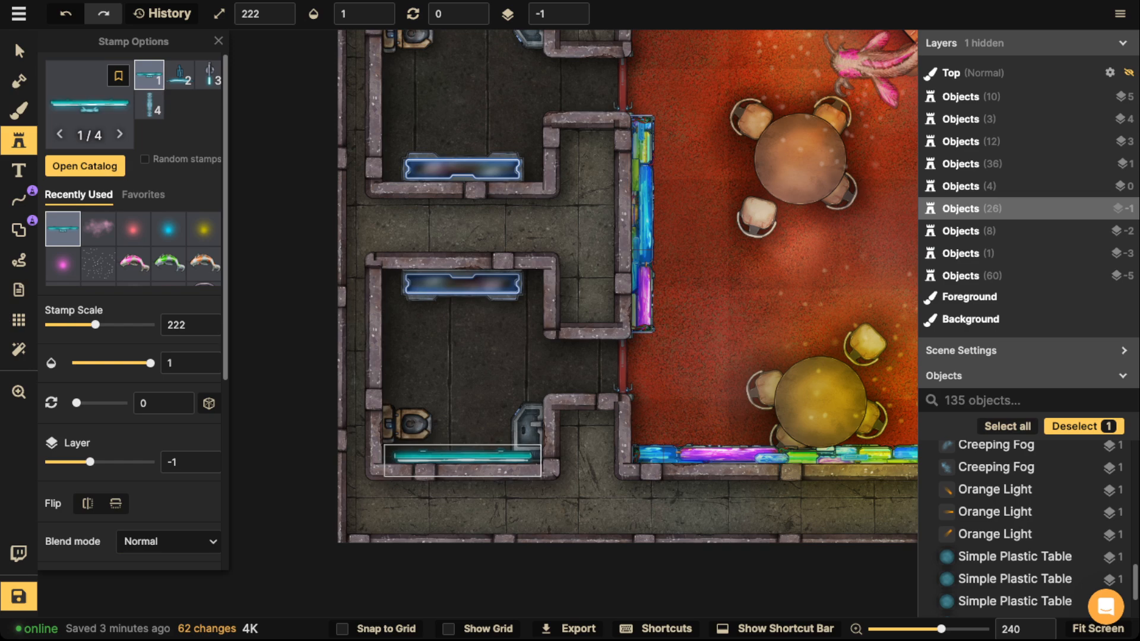
# Place a teal screen stamp along the upper bathroom's top wall at scale 192 and rotation 180.
pyautogui.scroll(-3, 463, 460)
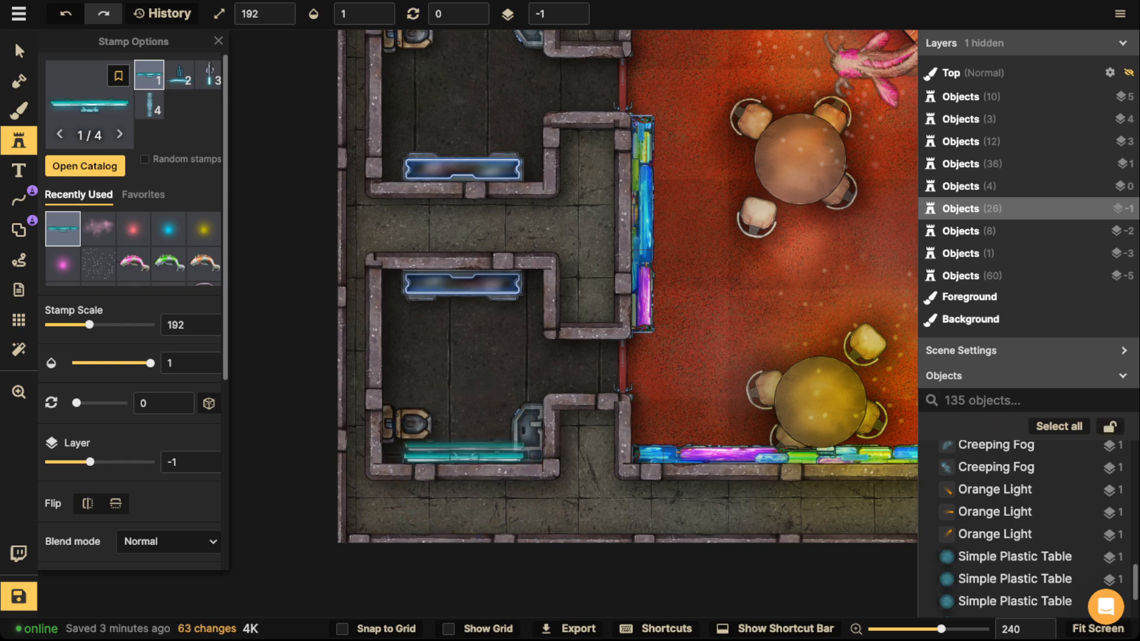
pyautogui.moveTo(466, 210); pyautogui.dragTo(478, 538)
pyautogui.scroll(13, 464, 311)
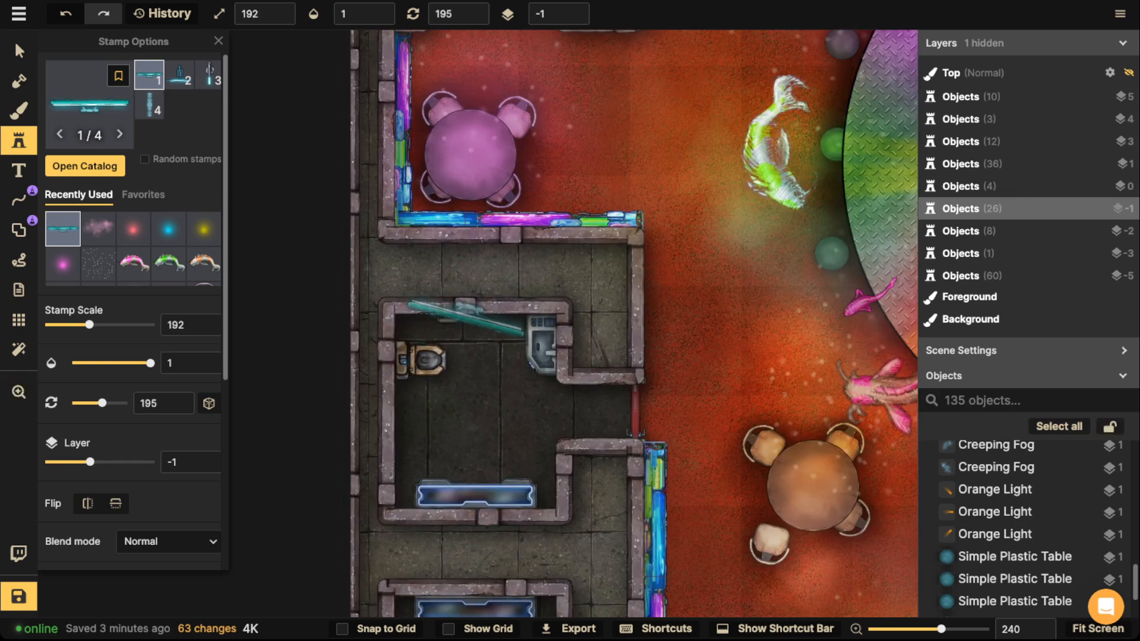
pyautogui.scroll(-1, 467, 318)
pyautogui.click(466, 319)
pyautogui.scroll(-2, 457, 285)
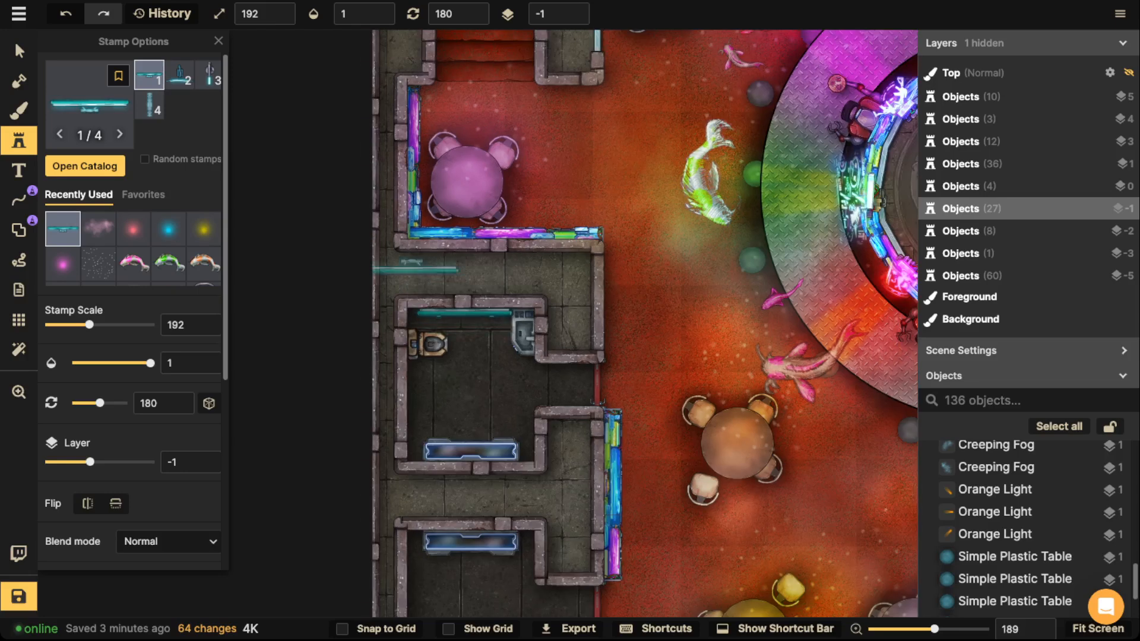
# Try the round blue light, variant 6, at scale 92 over the upper bathroom and delete it.
pyautogui.click(168, 228)
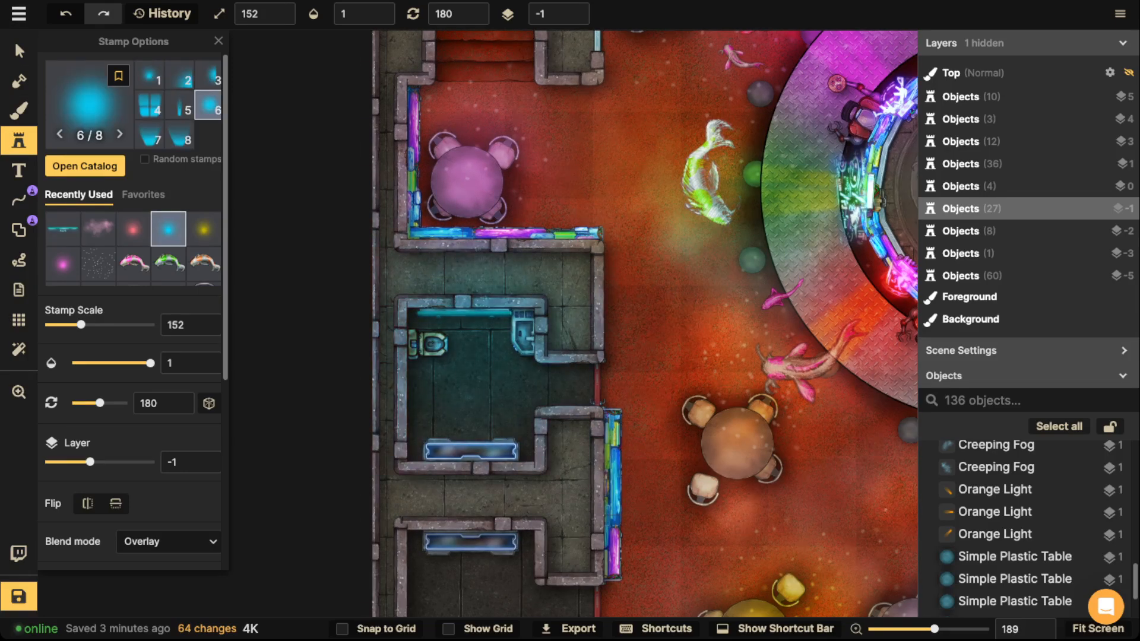
pyautogui.scroll(-5, 464, 351)
pyautogui.click(465, 352)
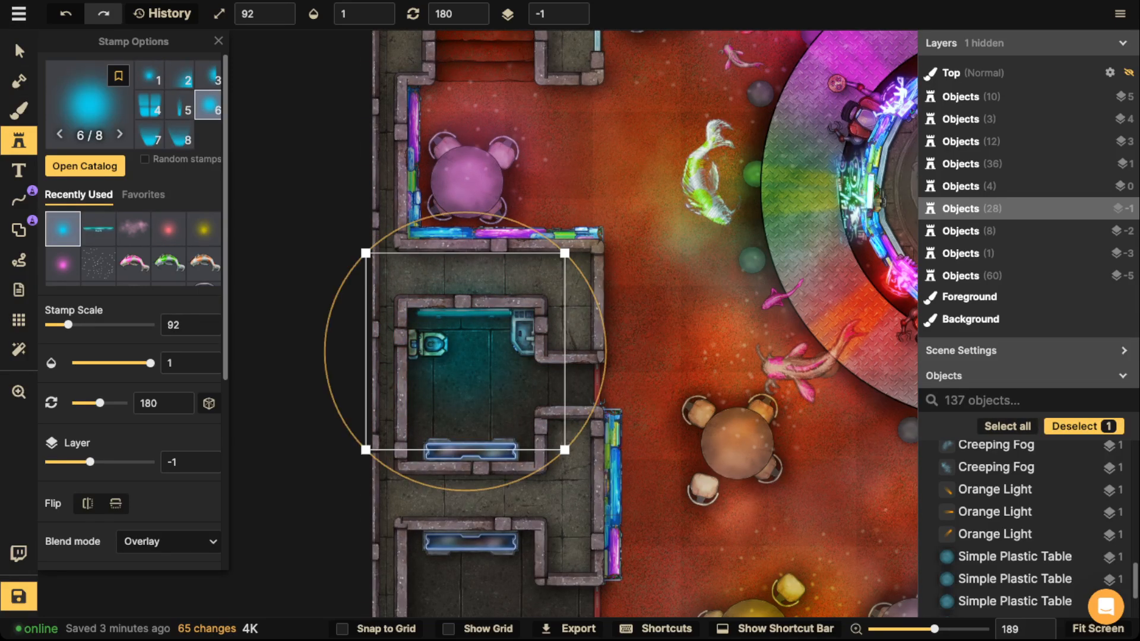
pyautogui.press('Delete')
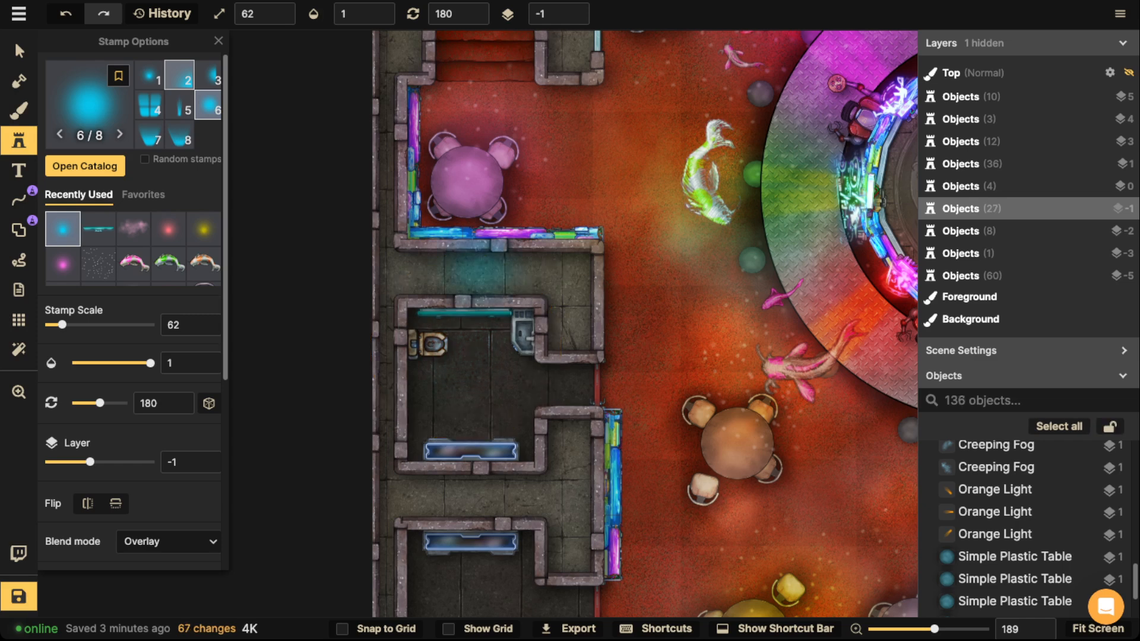
# Place blue light variant 3 below the upper bathroom's screen at scale 62 and rotation 270, on layer 5.
pyautogui.click(208, 75)
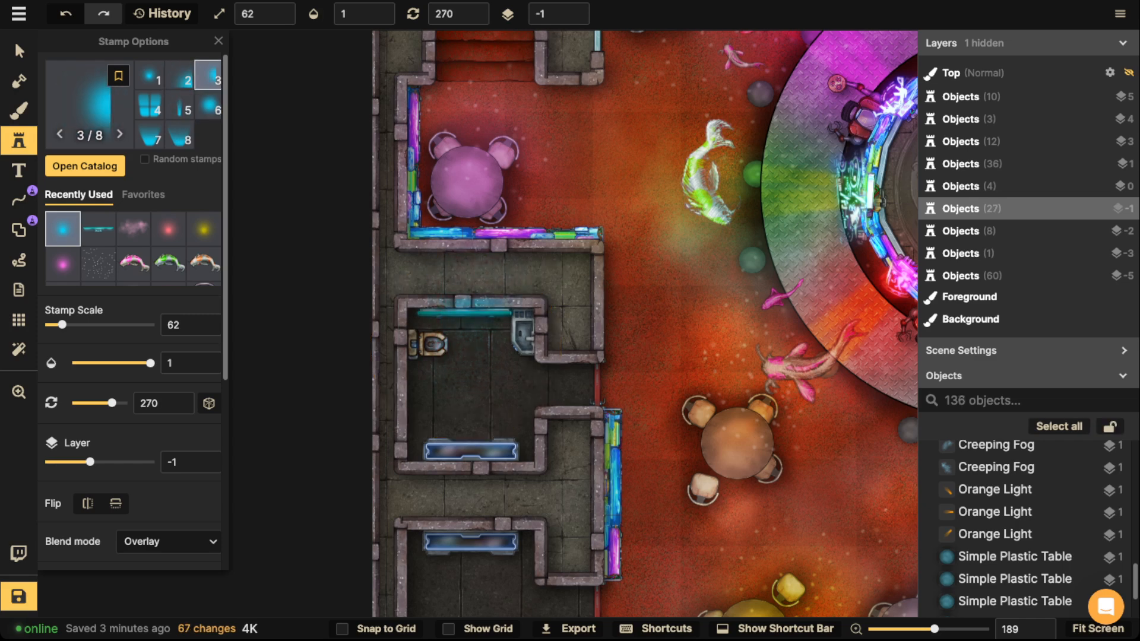
pyautogui.click(469, 345)
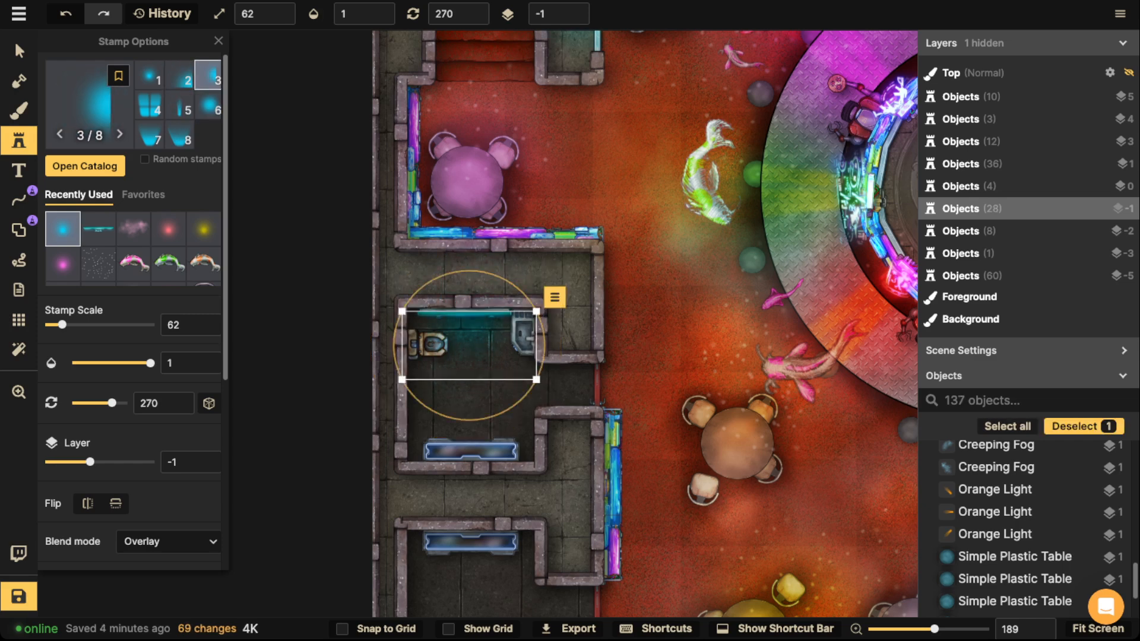
pyautogui.scroll(6, 559, 14)
pyautogui.press('Escape')
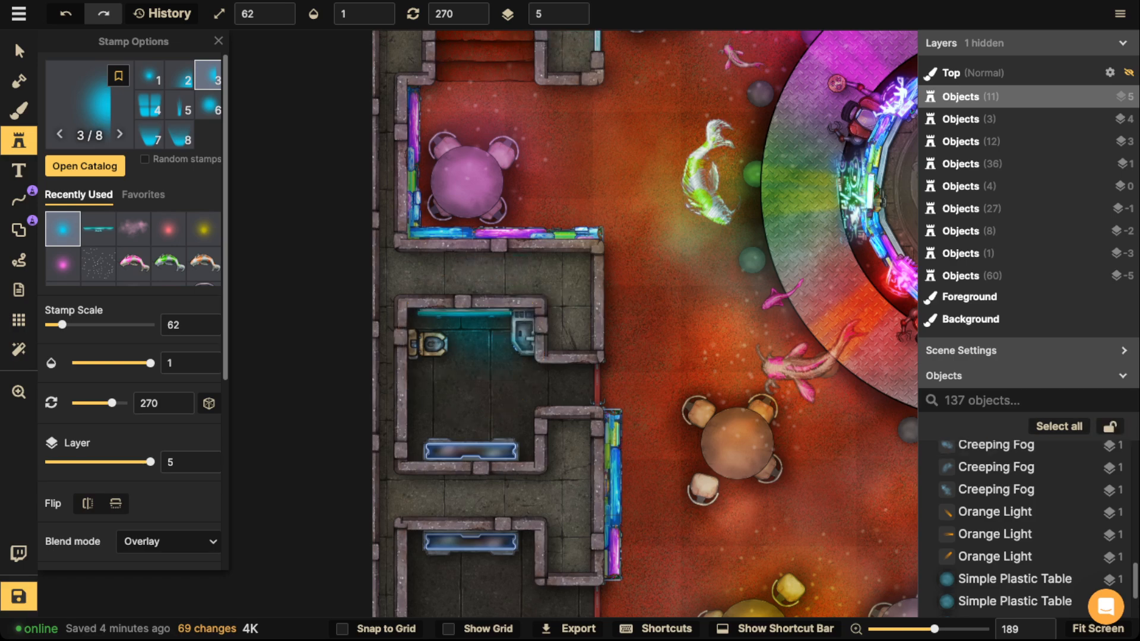
# Place the same blue half-glow light, rotated to 90, at the lower bathroom's screen.
pyautogui.press('space')
pyautogui.moveTo(505, 416); pyautogui.dragTo(526, 228)
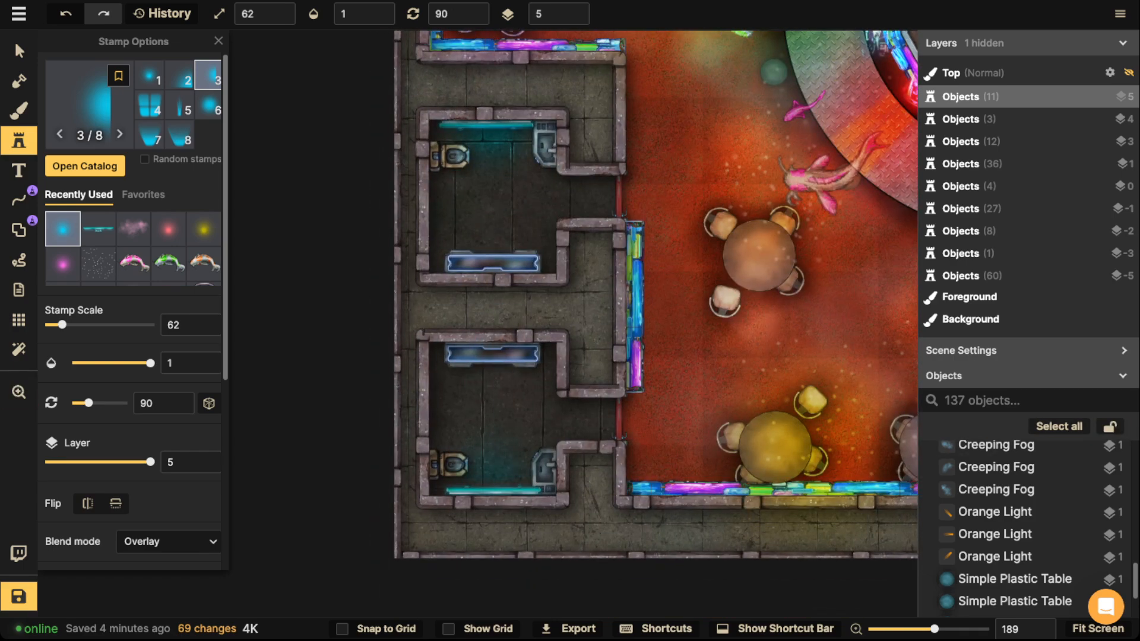
pyautogui.click(491, 455)
# Place a round red light at scale 122 outside the glowing sign on the restaurant's street-side wall.
pyautogui.scroll(-5, 653, 297)
pyautogui.press('space')
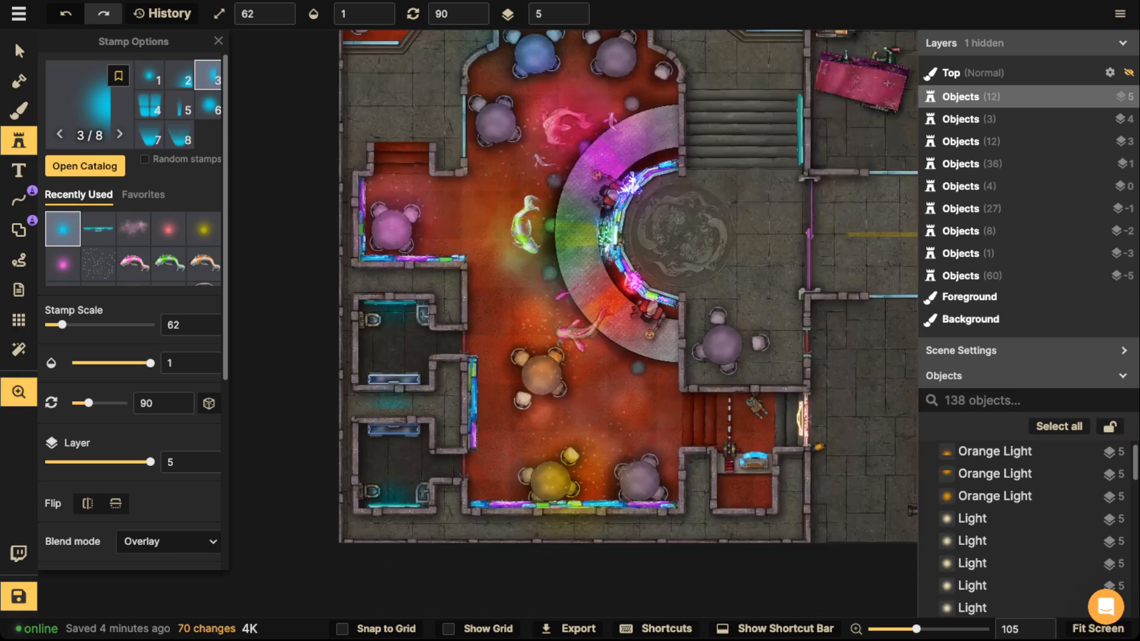
pyautogui.moveTo(534, 386); pyautogui.dragTo(519, 238)
pyautogui.click(203, 229)
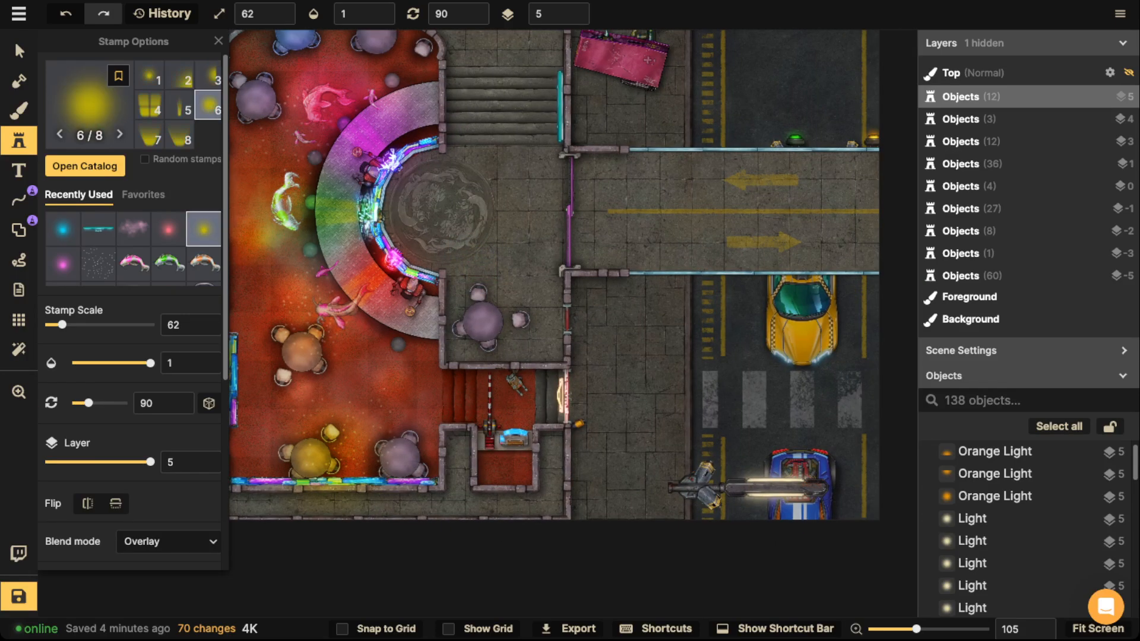
pyautogui.click(168, 229)
pyautogui.click(589, 398)
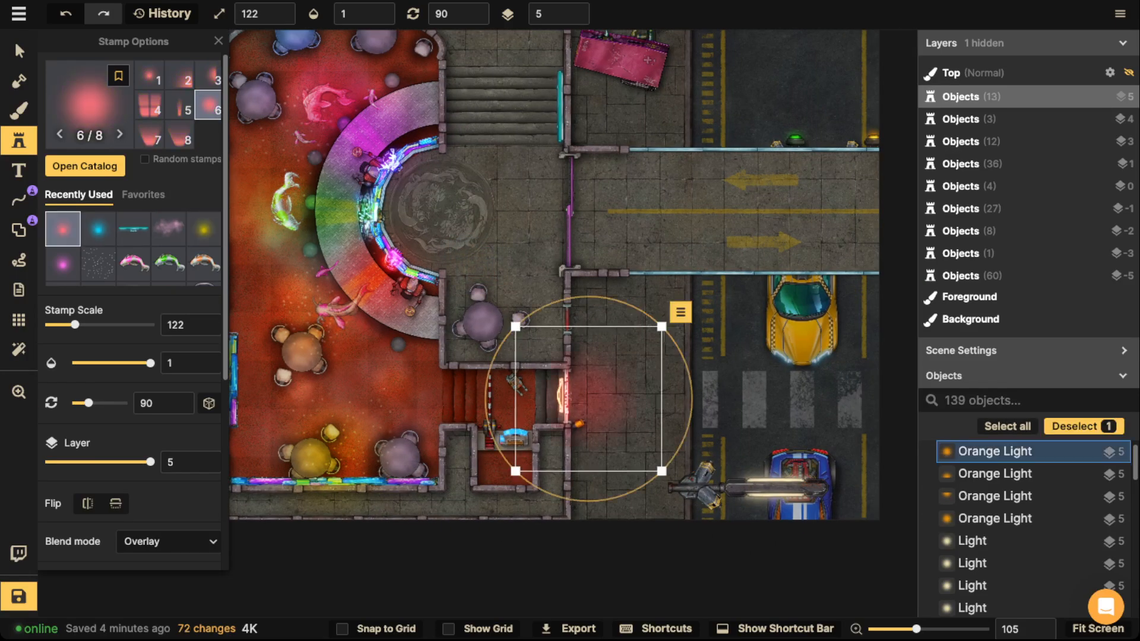
pyautogui.press('Escape')
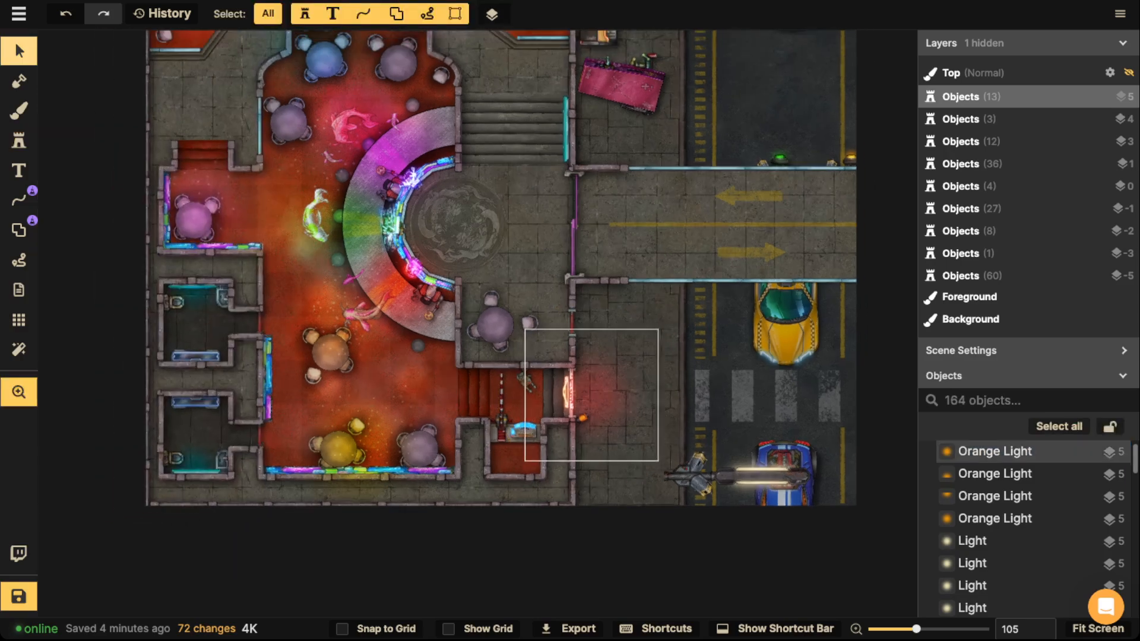
# Paint background shading in color 0b0101 along the dining hall's left walls with a size 40 brush at 0.31 opacity.
pyautogui.scroll(-1, 552, 267)
pyautogui.scroll(-2, 513, 294)
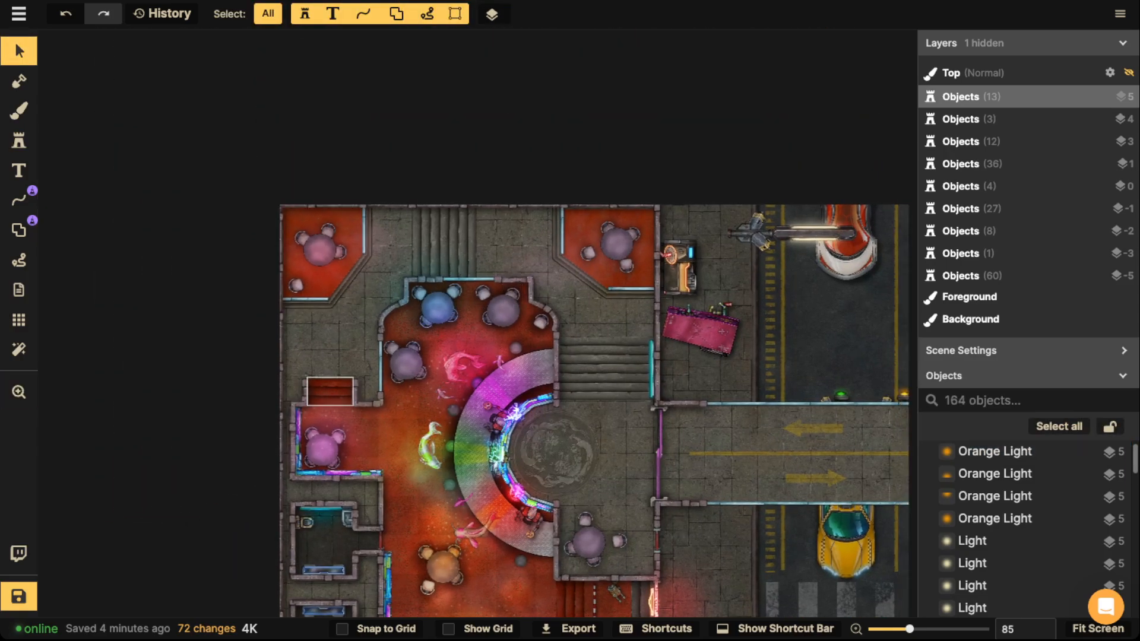
pyautogui.scroll(1, 345, 396)
pyautogui.click(18, 111)
pyautogui.scroll(3, 501, 306)
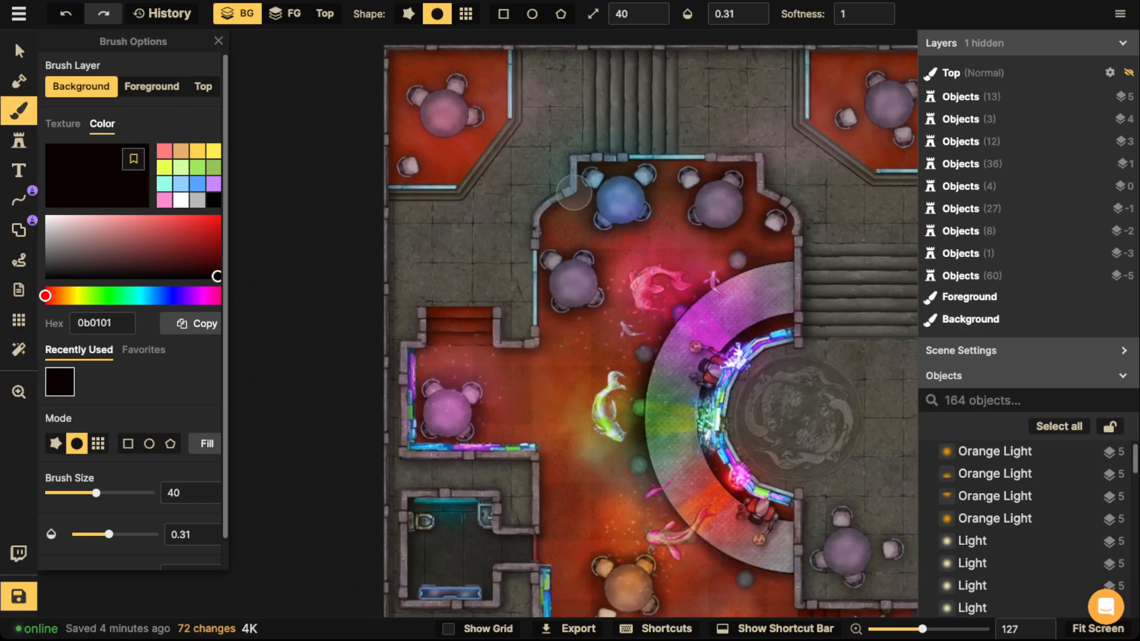
pyautogui.moveTo(574, 192)
pyautogui.mouseDown()
pyautogui.moveTo(414, 439)
pyautogui.moveTo(529, 445)
pyautogui.moveTo(425, 448)
pyautogui.moveTo(538, 452)
pyautogui.moveTo(559, 466)
pyautogui.moveTo(545, 502)
pyautogui.moveTo(540, 447)
pyautogui.moveTo(478, 443)
pyautogui.moveTo(520, 443)
pyautogui.moveTo(441, 424)
pyautogui.moveTo(540, 526)
pyautogui.mouseUp()
pyautogui.scroll(-5, 539, 526)
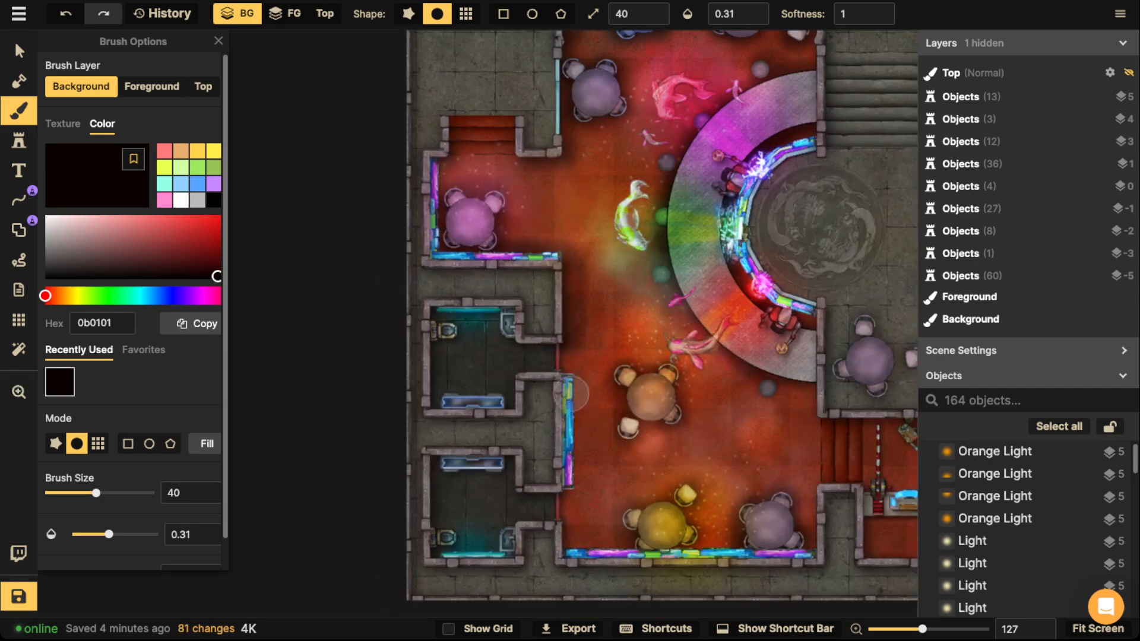
# Brush dark shading along the walls and entrances of the two bathrooms on the background layer.
pyautogui.moveTo(573, 394)
pyautogui.mouseDown()
pyautogui.moveTo(573, 462)
pyautogui.moveTo(572, 367)
pyautogui.moveTo(566, 456)
pyautogui.moveTo(638, 277)
pyautogui.moveTo(517, 359)
pyautogui.moveTo(506, 341)
pyautogui.moveTo(447, 315)
pyautogui.moveTo(452, 397)
pyautogui.moveTo(430, 388)
pyautogui.moveTo(480, 407)
pyautogui.mouseUp()
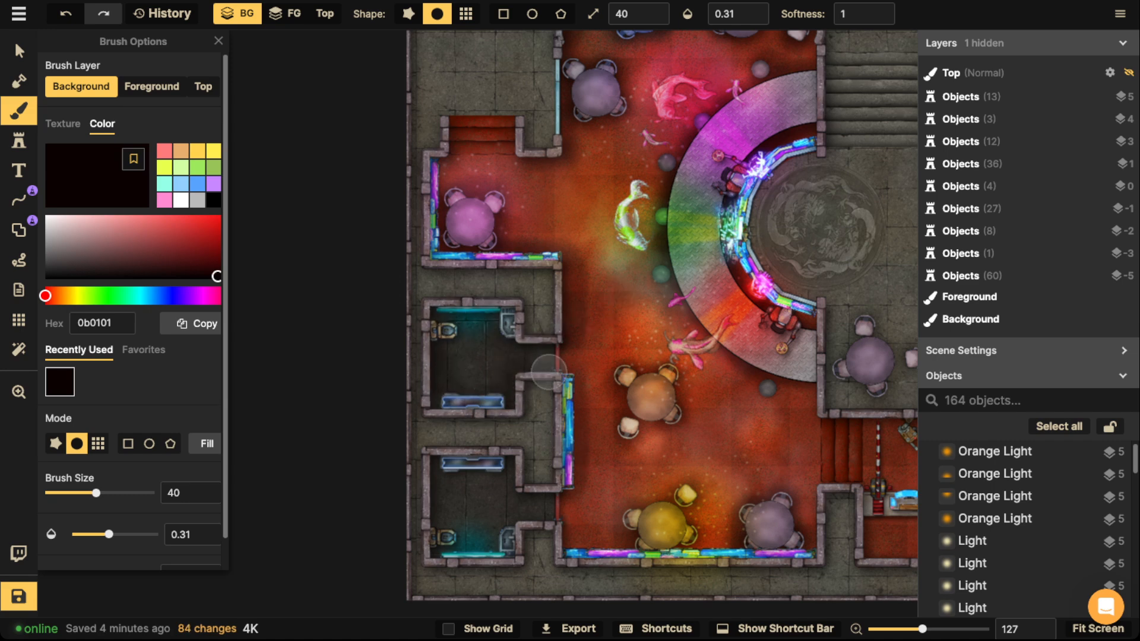
pyautogui.moveTo(529, 520); pyautogui.dragTo(535, 495)
pyautogui.moveTo(492, 562); pyautogui.dragTo(432, 515)
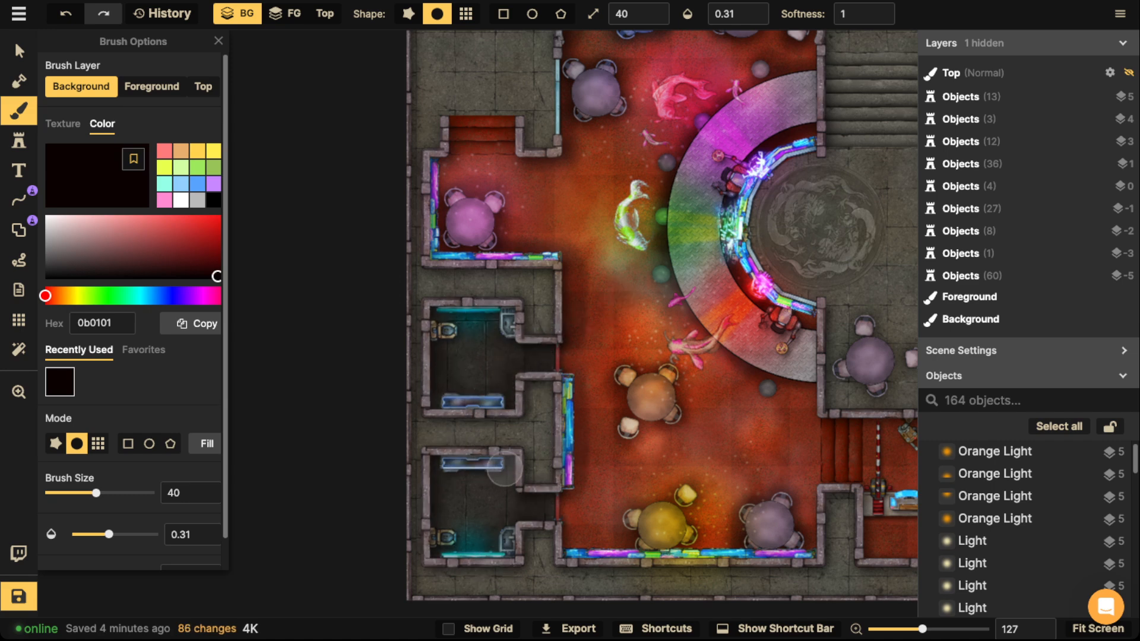
# Brush dark shading along the dining hall's bottom wall and around the small red entrance room.
pyautogui.press('space')
pyautogui.moveTo(821, 419)
pyautogui.mouseDown()
pyautogui.moveTo(606, 371)
pyautogui.moveTo(595, 515)
pyautogui.mouseUp()
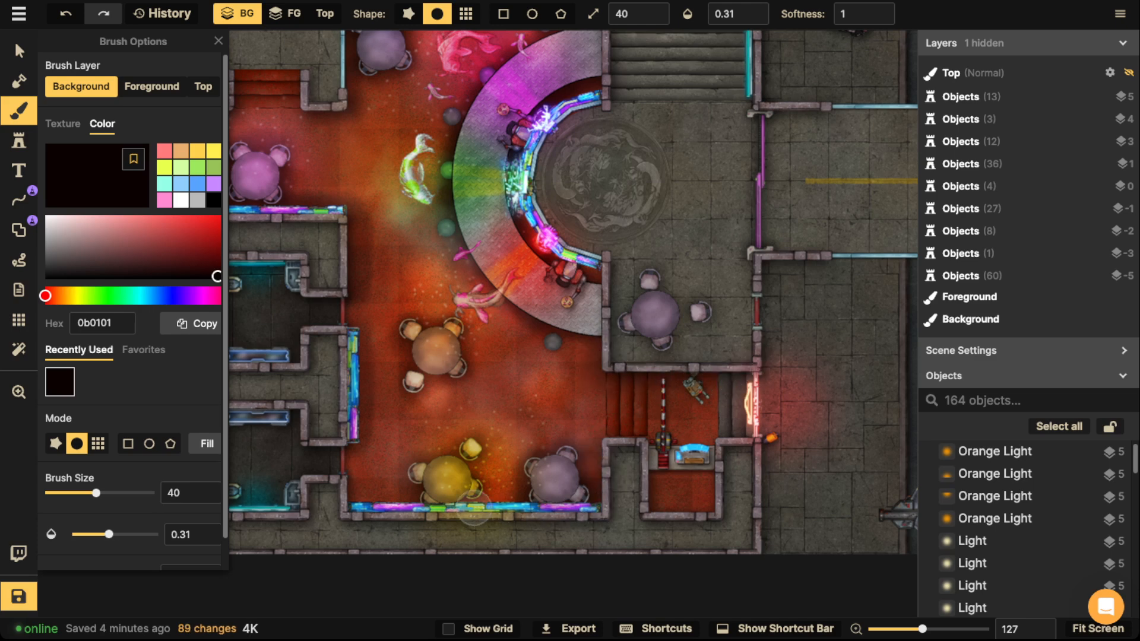
pyautogui.moveTo(648, 484)
pyautogui.mouseDown()
pyautogui.moveTo(694, 507)
pyautogui.moveTo(669, 501)
pyautogui.moveTo(653, 513)
pyautogui.moveTo(706, 509)
pyautogui.mouseUp()
# Brush dark shading along the walls of the dining hall's upper alcove and around the left booth.
pyautogui.press('z')
pyautogui.scroll(4, 702, 353)
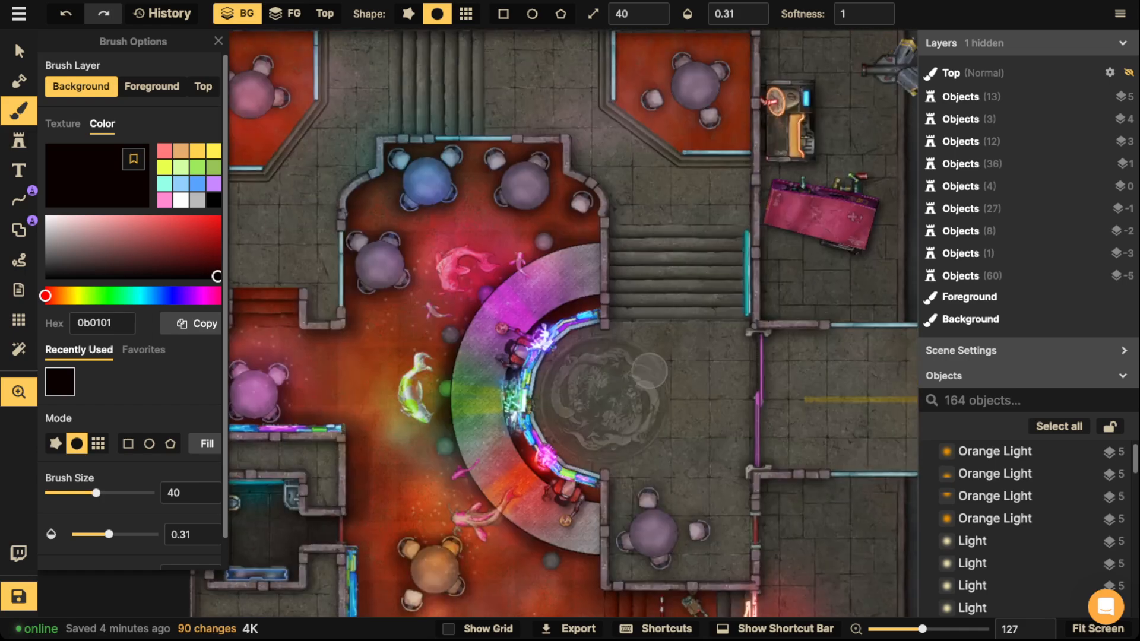
pyautogui.moveTo(416, 150); pyautogui.dragTo(580, 148)
pyautogui.press('space')
pyautogui.moveTo(421, 251); pyautogui.dragTo(582, 214)
pyautogui.moveTo(483, 291); pyautogui.dragTo(497, 286)
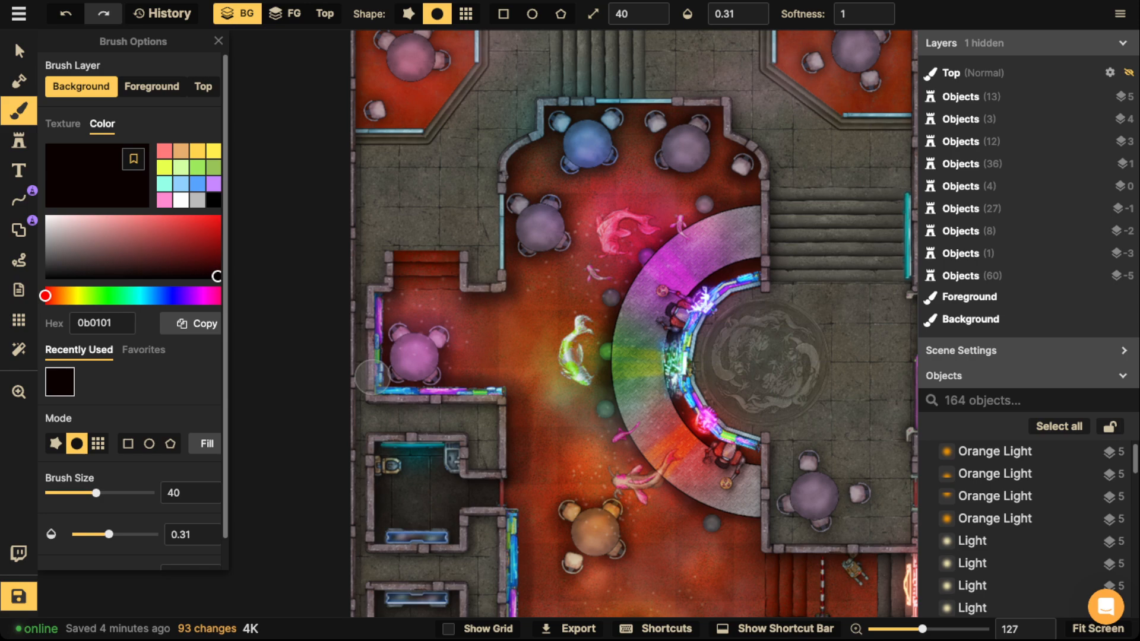
# Check the shading across the whole map and save the map.
pyautogui.scroll(-5, 372, 376)
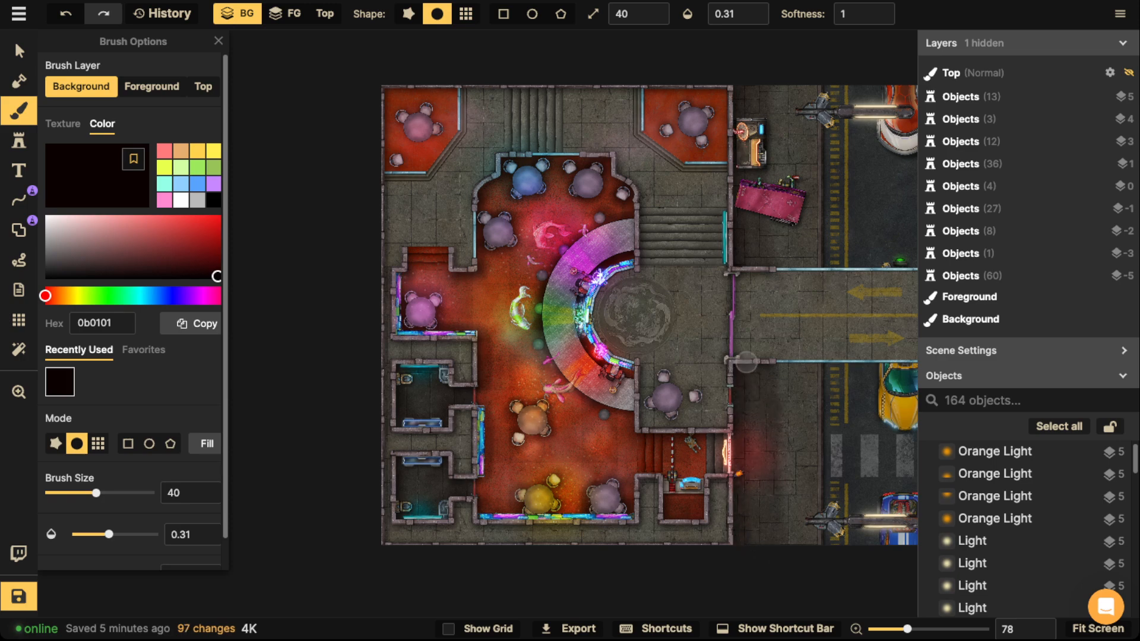
pyautogui.scroll(-5, 588, 175)
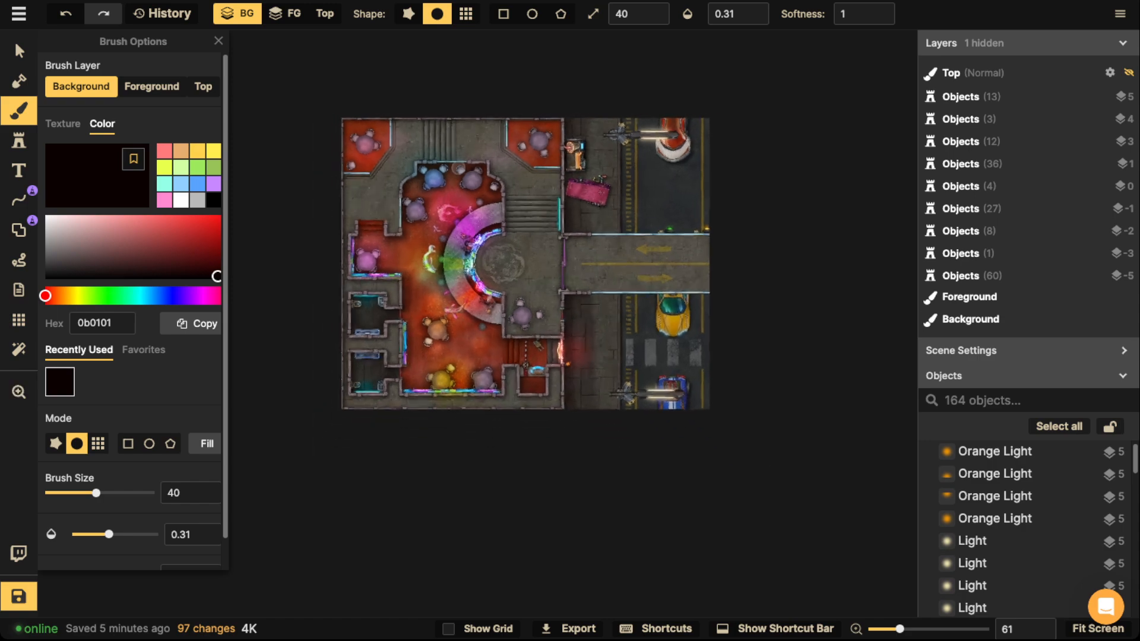
pyautogui.moveTo(573, 158); pyautogui.dragTo(569, 162)
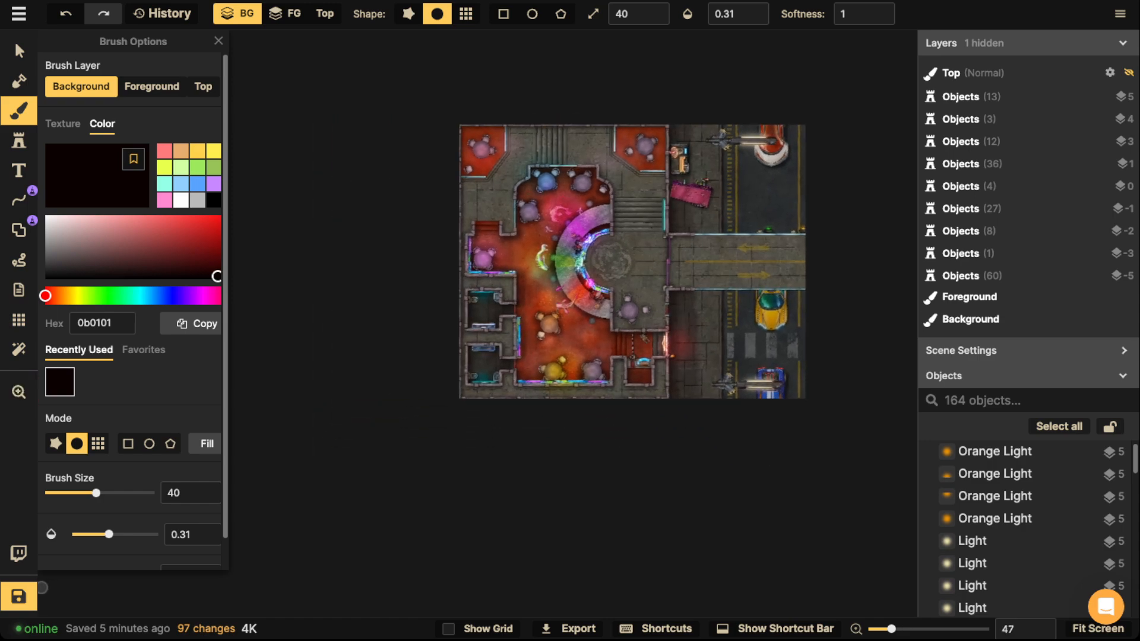
pyautogui.hotkey('ctrl', 's')
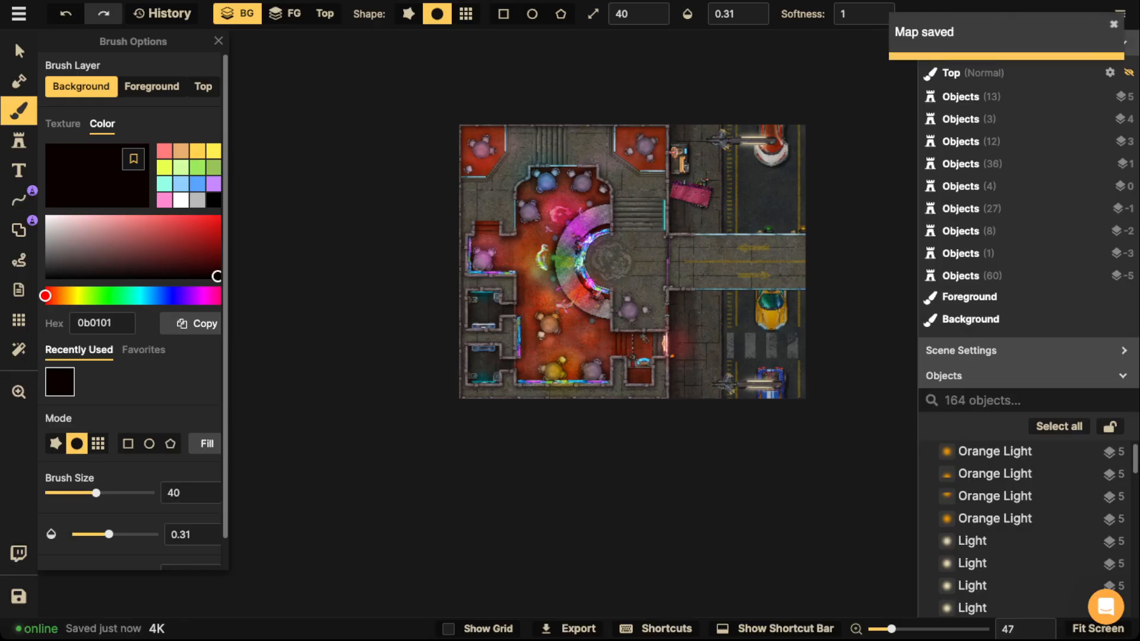
# Search the Sci-Fi Battlemaps stamp catalog for TUMBLER and choose the round iced drink stamp.
pyautogui.scroll(5, 551, 262)
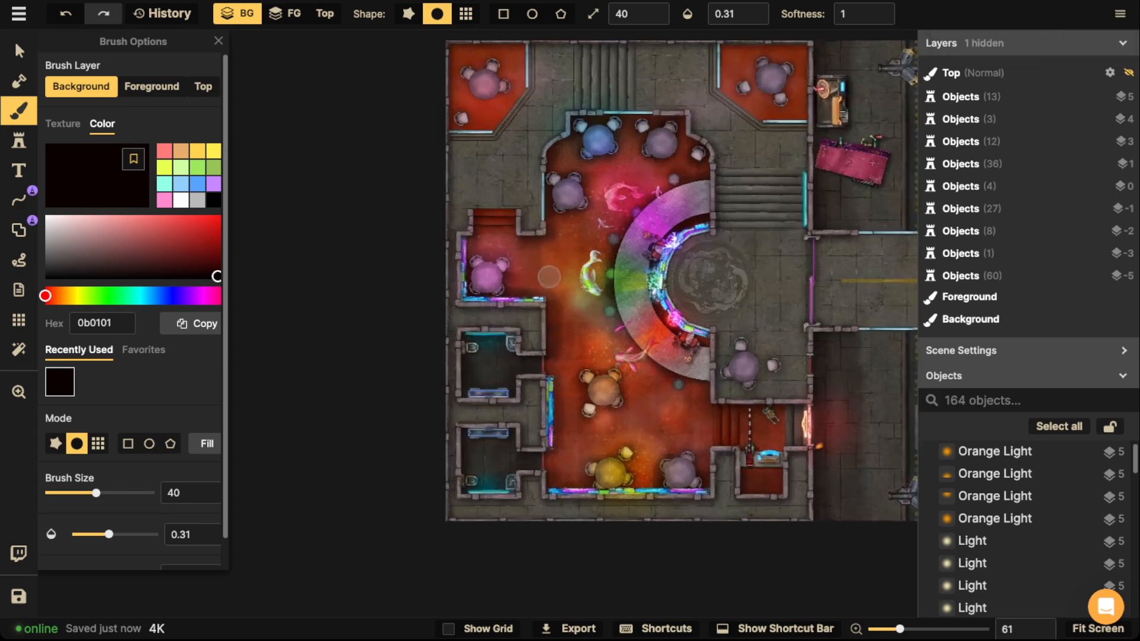
pyautogui.moveTo(551, 261); pyautogui.dragTo(486, 276)
pyautogui.click(19, 141)
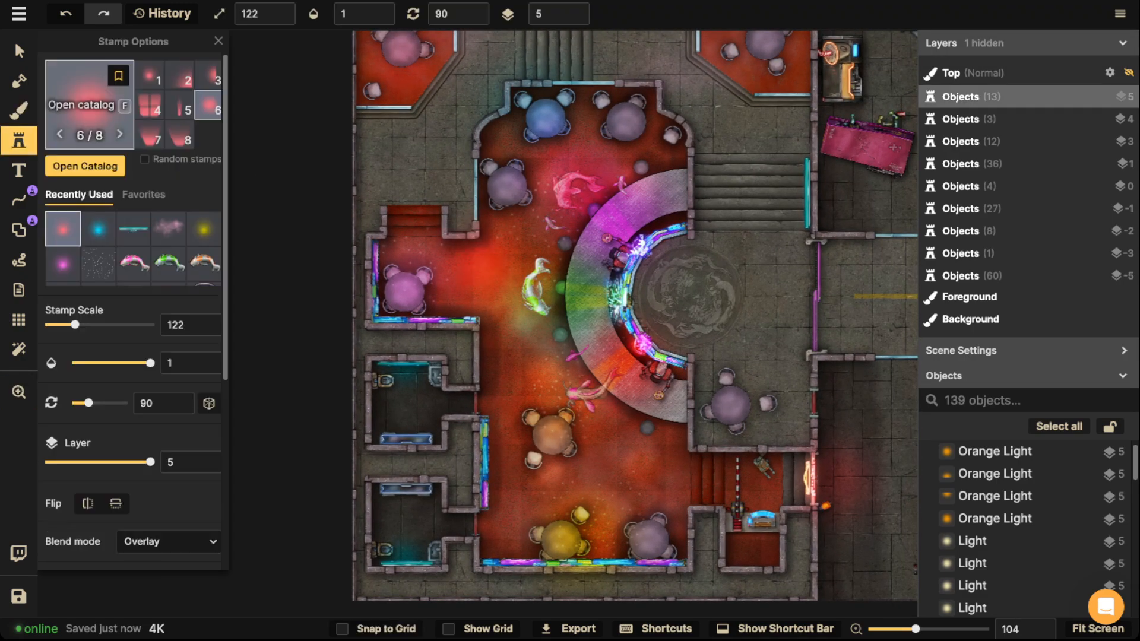
pyautogui.click(89, 105)
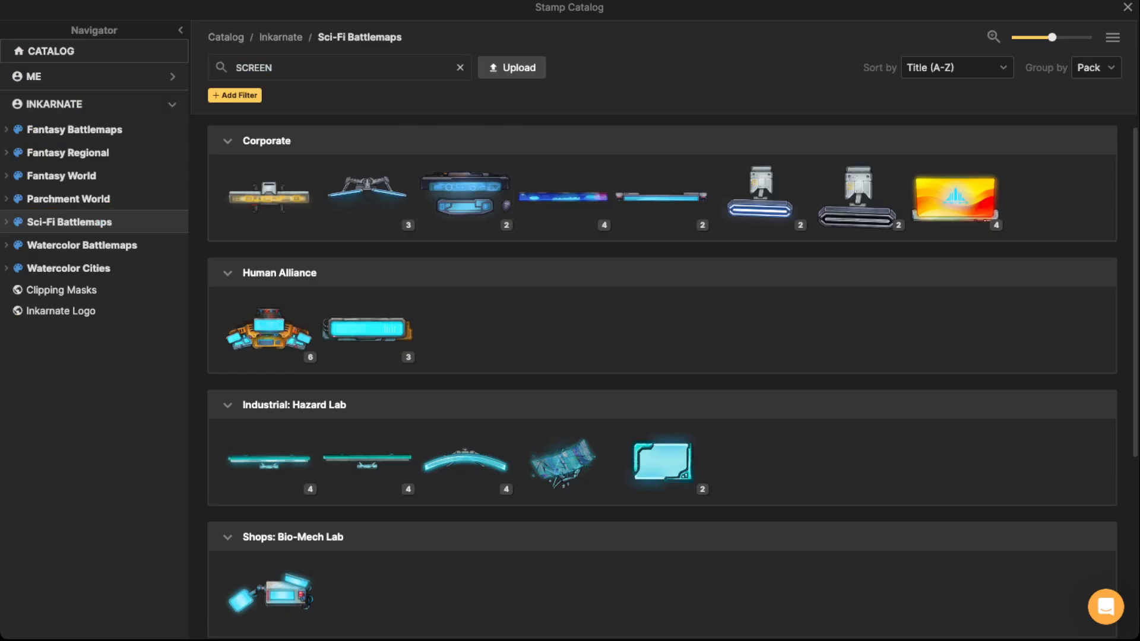
pyautogui.click(460, 68)
pyautogui.click(6, 222)
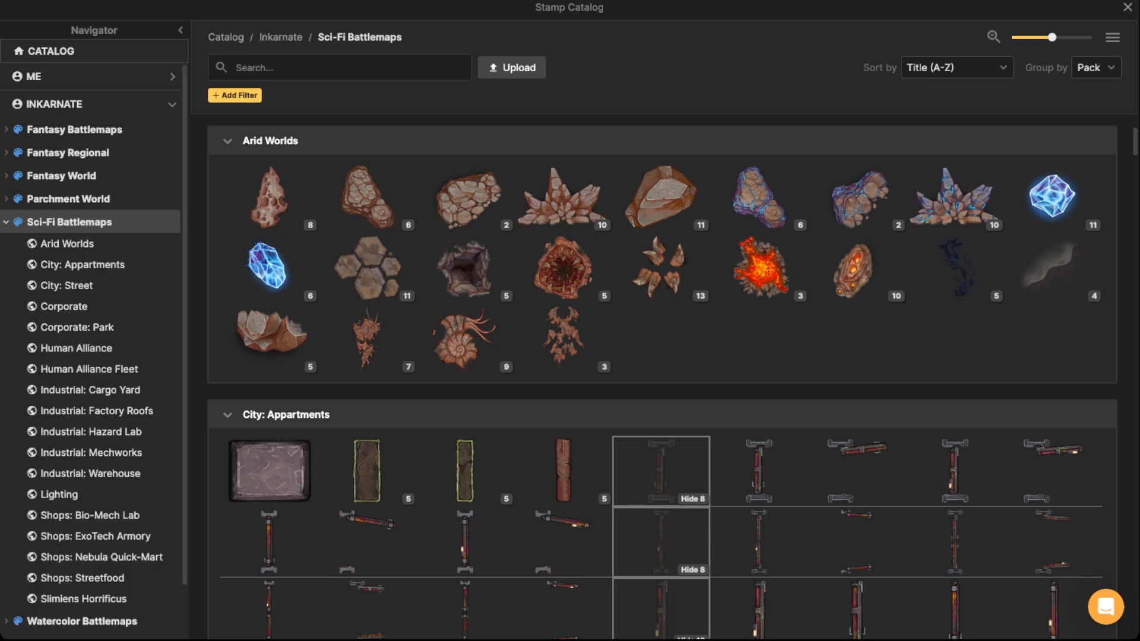
pyautogui.click(77, 327)
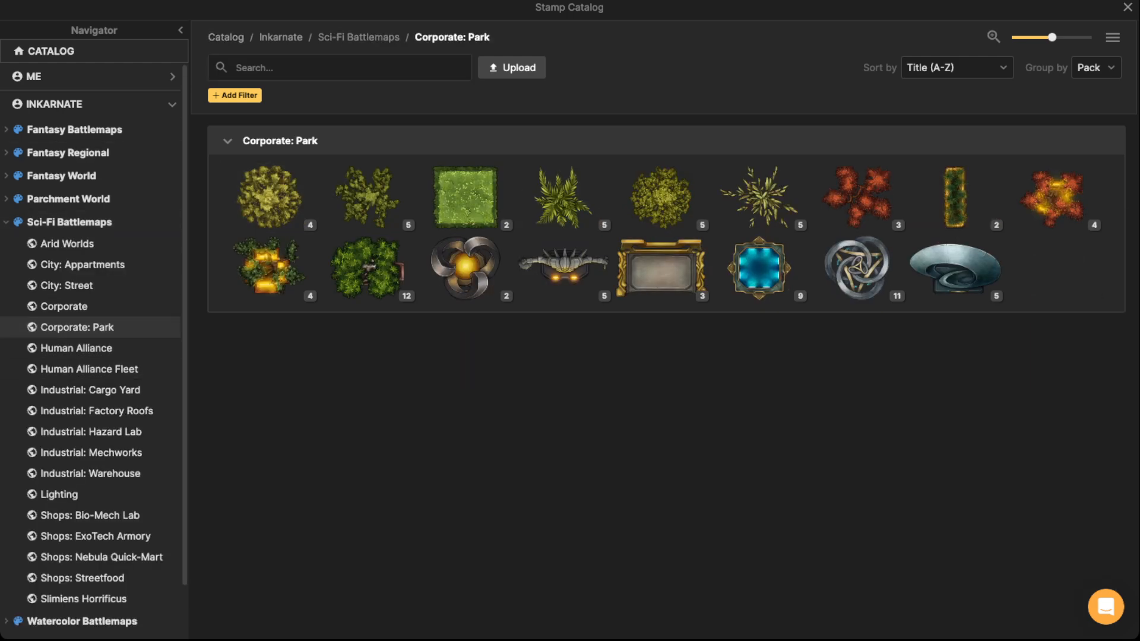
pyautogui.click(358, 37)
pyautogui.write('TU')
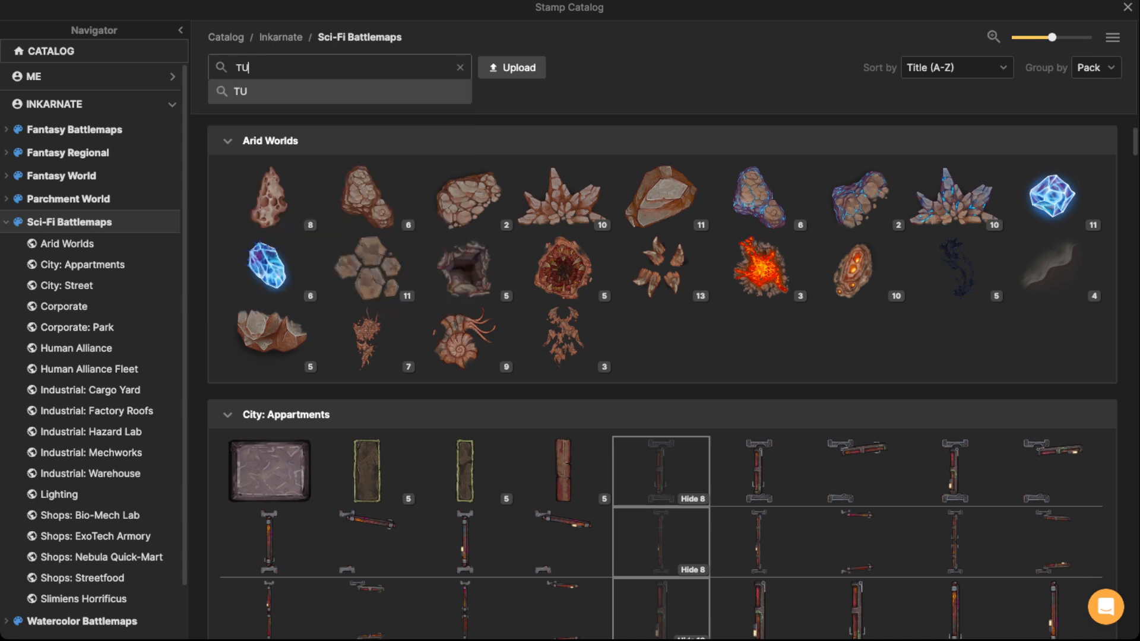
pyautogui.write('MBLER')
pyautogui.press('Return')
pyautogui.click(270, 197)
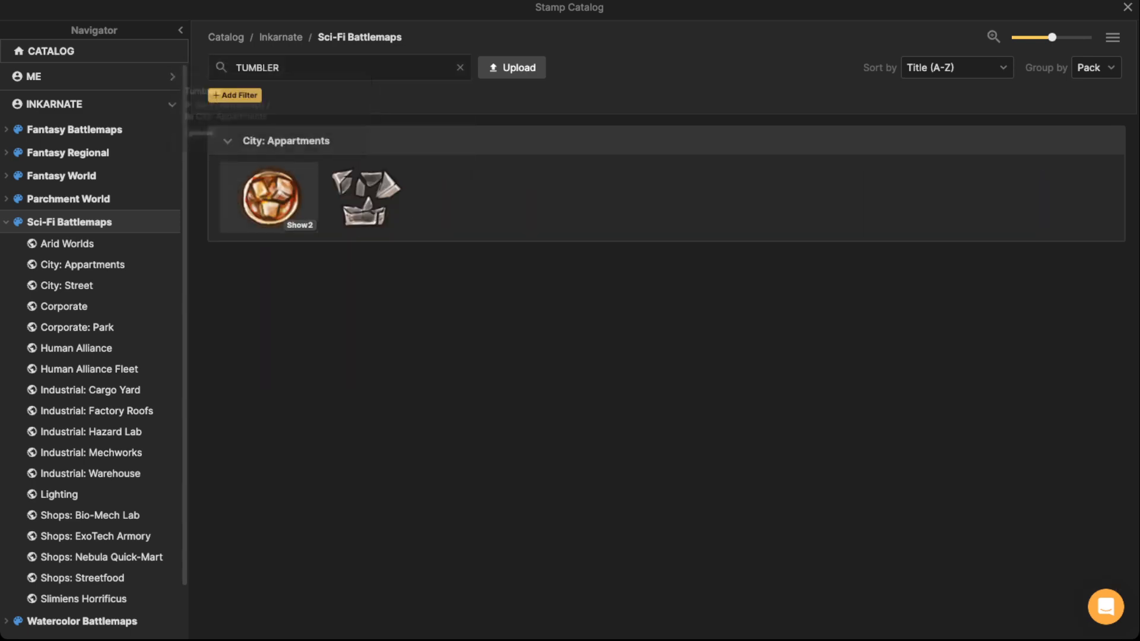
# Set the tumbler stamp to scale 62 on layer 1 and place three tumblers on the pink table in the left booth.
pyautogui.scroll(5, 434, 199)
pyautogui.scroll(3, 463, 128)
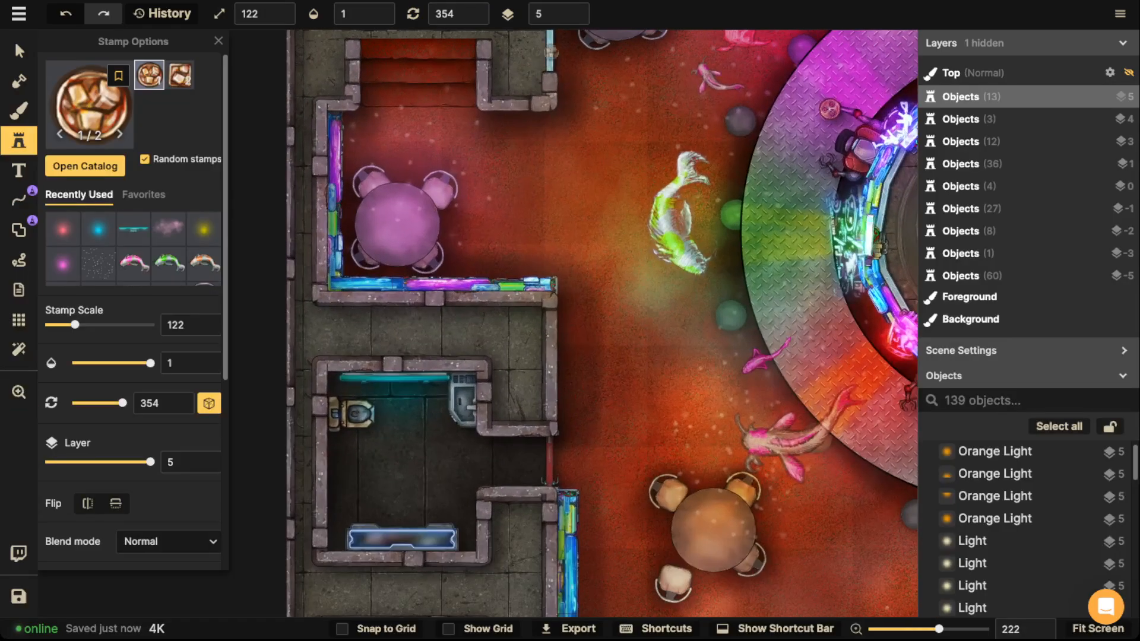
pyautogui.click(584, 14)
pyautogui.scroll(4, 403, 225)
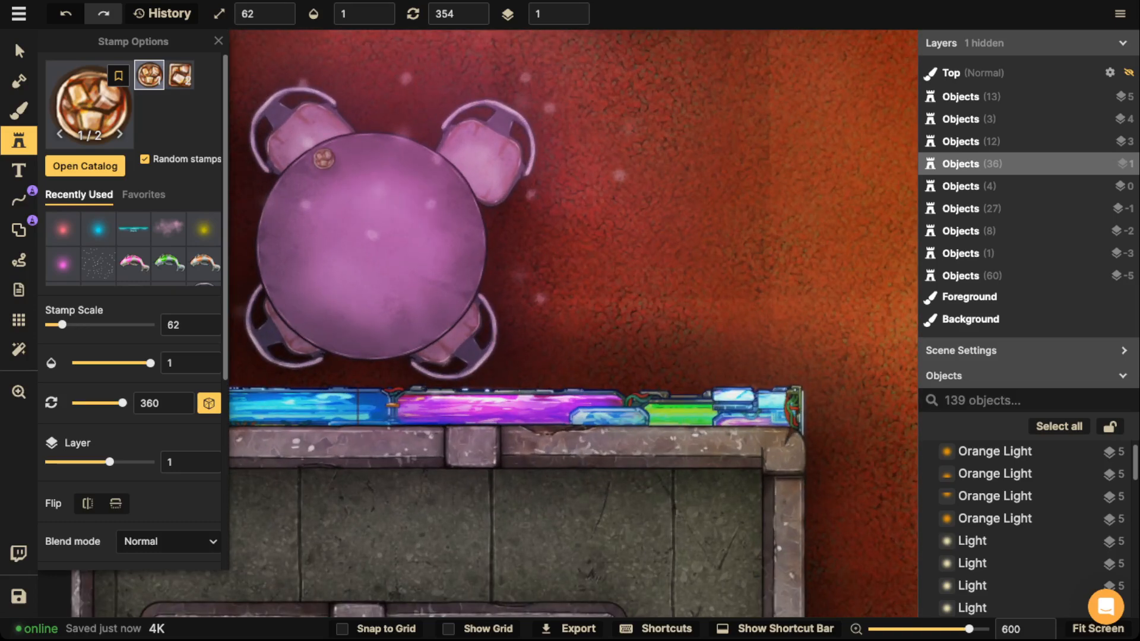
pyautogui.click(349, 198)
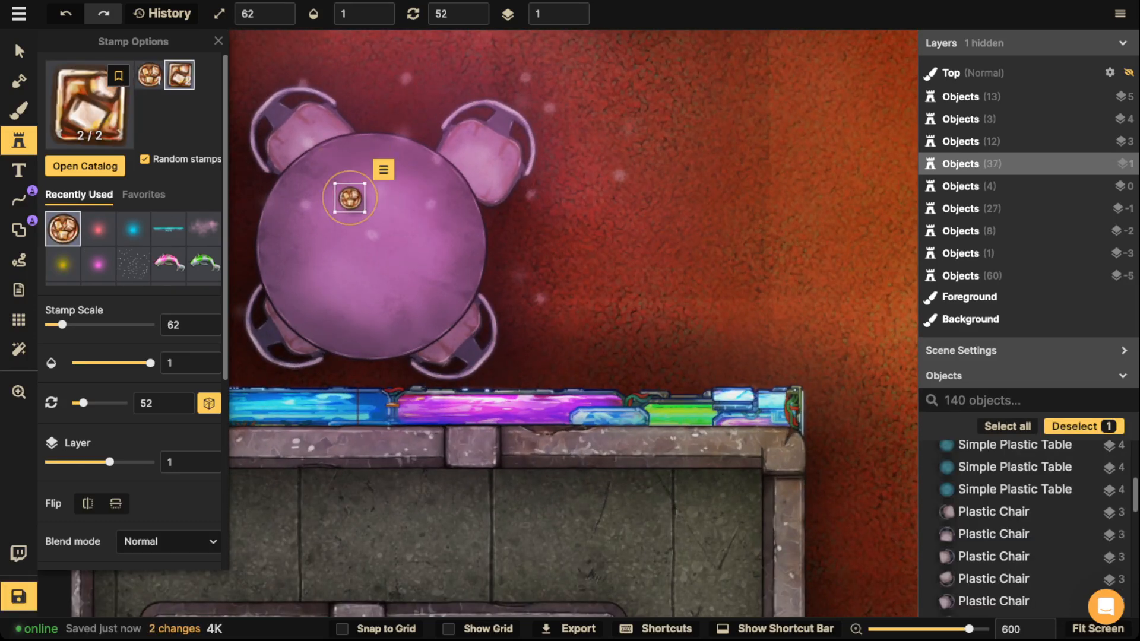
pyautogui.click(354, 240)
pyautogui.click(419, 250)
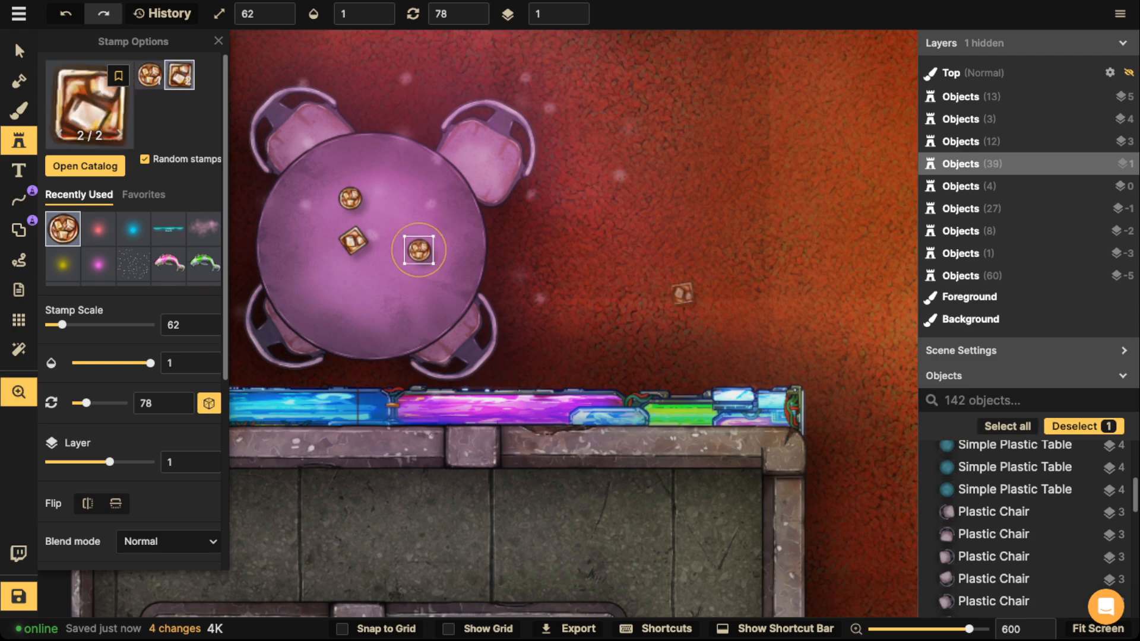
# Place tumblers along the curved bar counter's green and orange sections and beside the lower robot's tray.
pyautogui.scroll(-3, 682, 292)
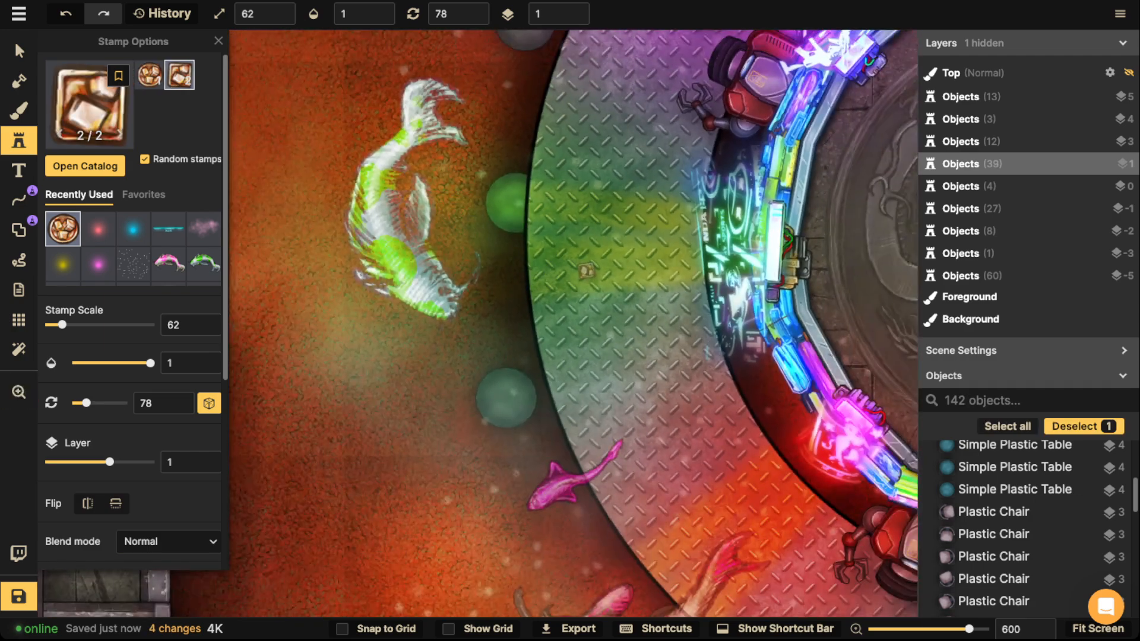
pyautogui.click(597, 235)
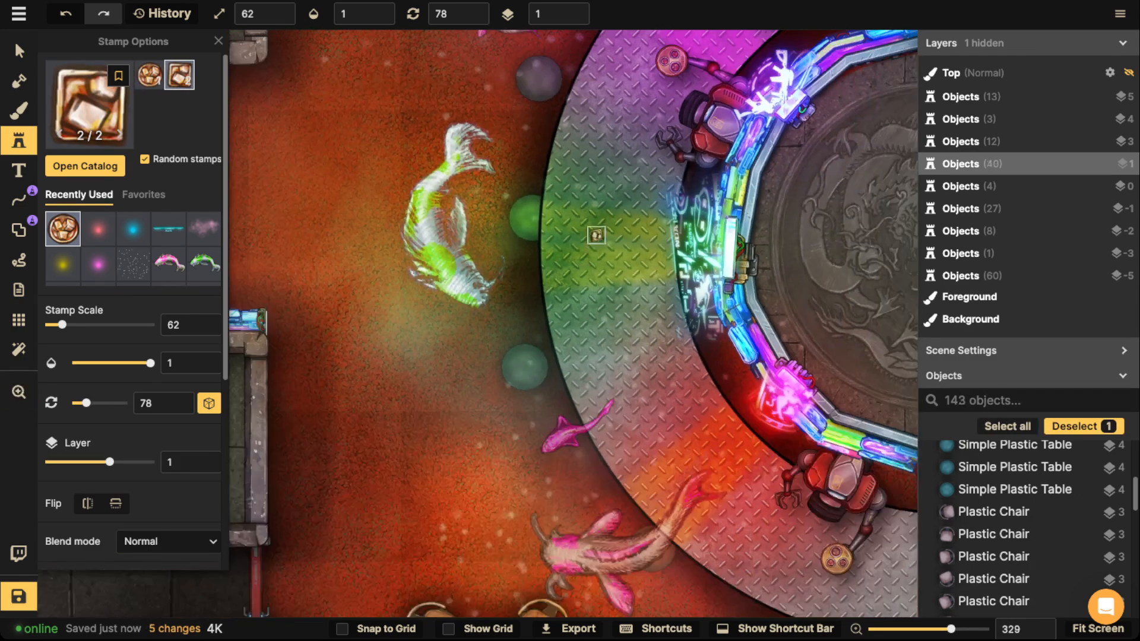
pyautogui.click(598, 240)
pyautogui.click(608, 275)
pyautogui.click(605, 285)
pyautogui.moveTo(677, 455); pyautogui.dragTo(528, 141)
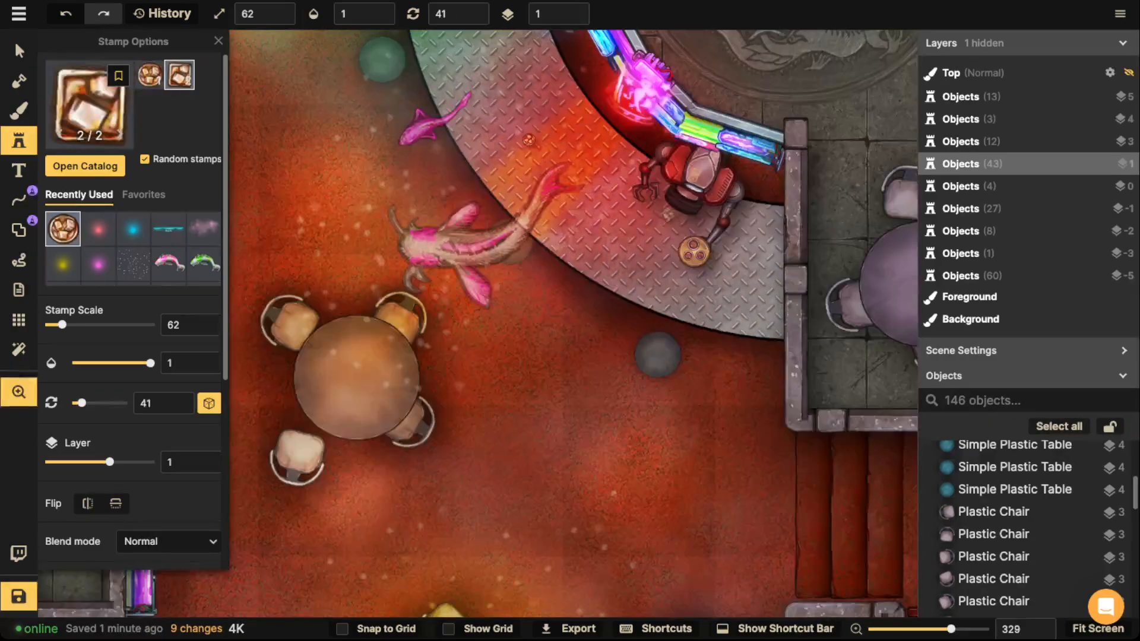
pyautogui.click(623, 233)
pyautogui.click(638, 231)
pyautogui.click(645, 254)
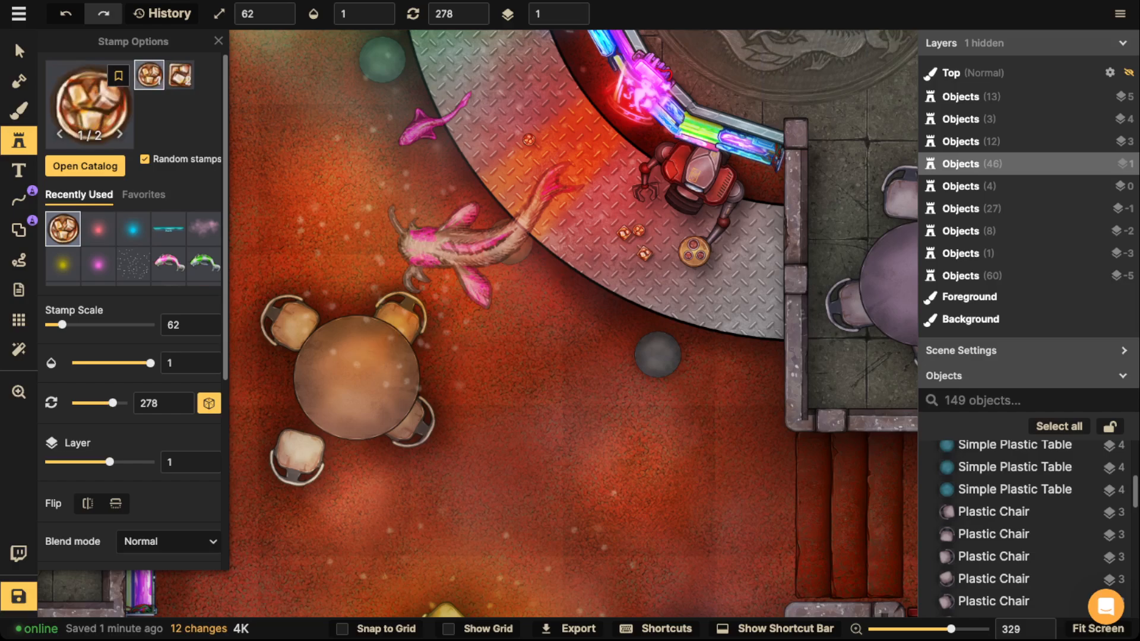
# Place tumblers on the orange, yellow and purple tables in the lower part of the dining hall.
pyautogui.click(367, 359)
pyautogui.click(396, 371)
pyautogui.moveTo(421, 459); pyautogui.dragTo(561, 159)
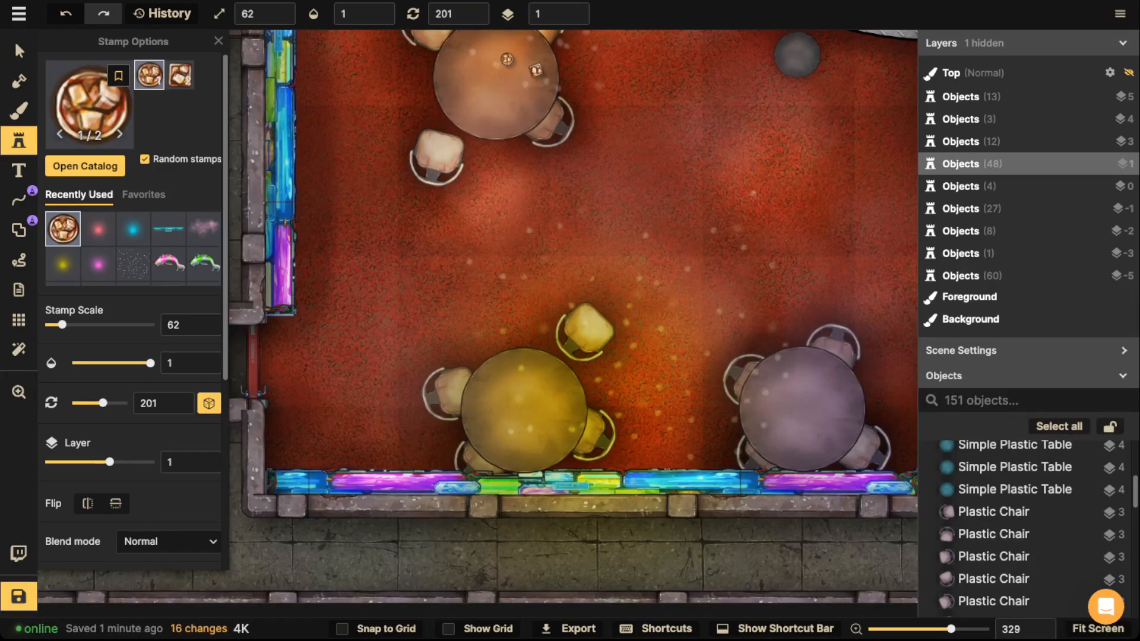
pyautogui.click(522, 426)
pyautogui.click(805, 408)
pyautogui.click(825, 399)
pyautogui.click(832, 419)
# Place a tumbler on the grey stool beside the curved bar and several on the purple table by the left window.
pyautogui.moveTo(701, 166); pyautogui.dragTo(691, 478)
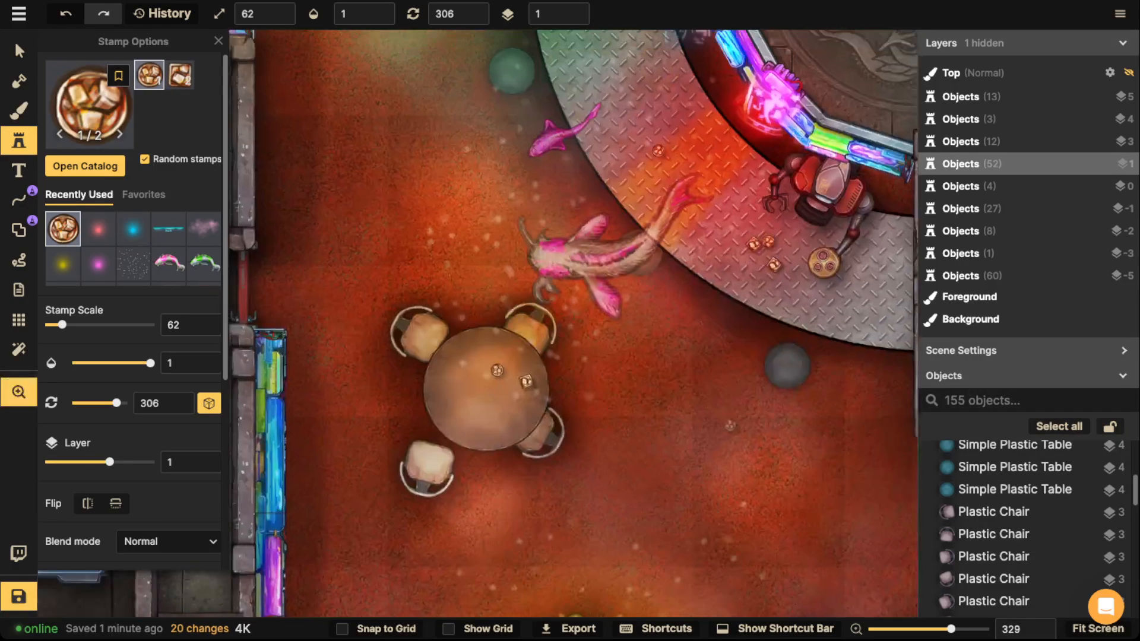
pyautogui.moveTo(584, 113); pyautogui.dragTo(558, 534)
pyautogui.click(508, 205)
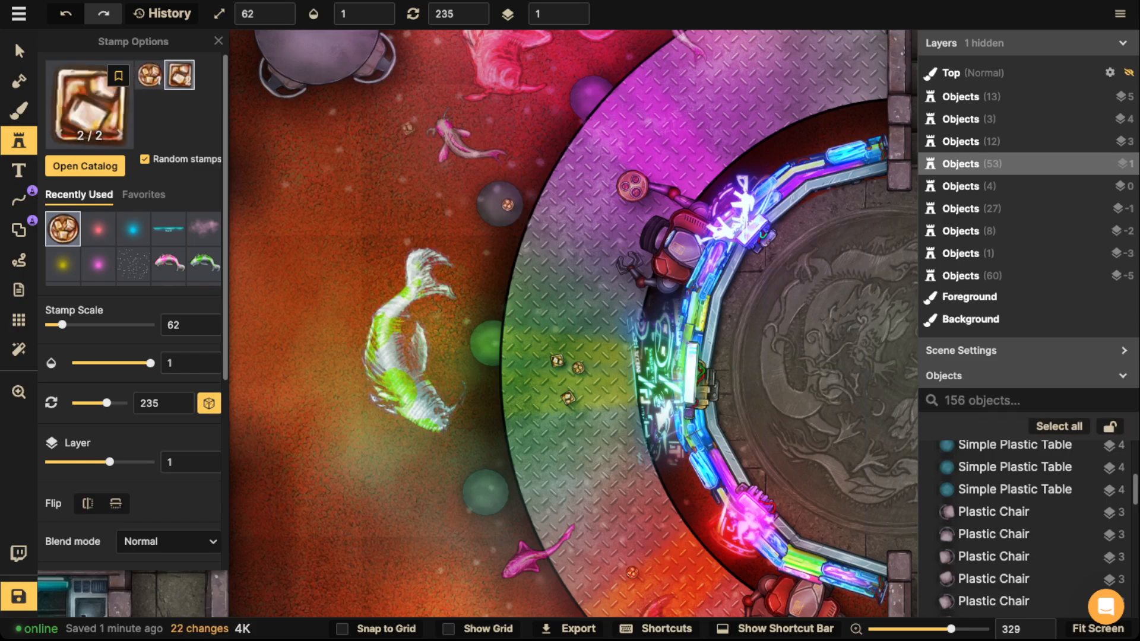
pyautogui.moveTo(400, 110); pyautogui.dragTo(553, 341)
pyautogui.click(503, 277)
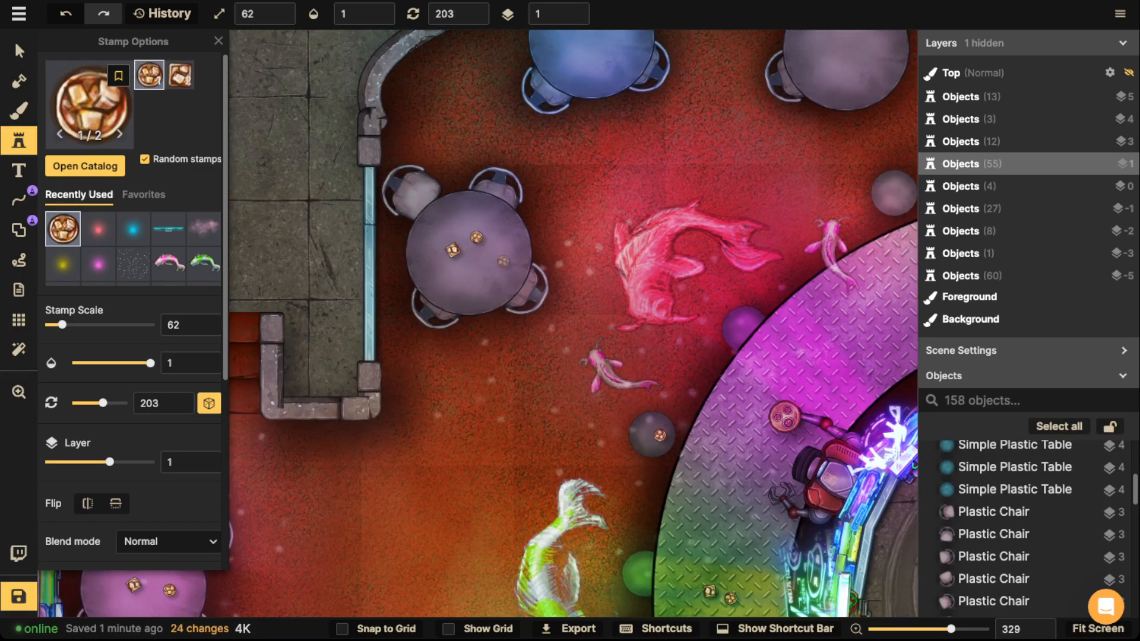
pyautogui.click(476, 237)
# Place tumblers on the blue table and the grey-purple table in the dining hall's upper alcove.
pyautogui.moveTo(629, 67); pyautogui.dragTo(564, 269)
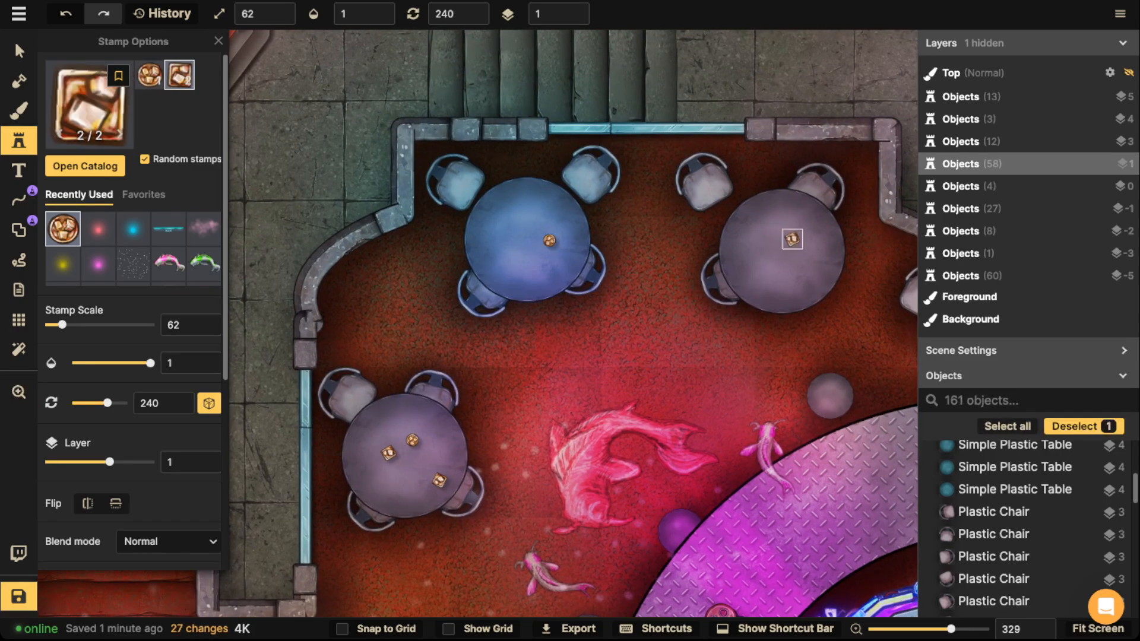
pyautogui.click(771, 251)
pyautogui.press('space')
# Scatter tumblers along the upper stretch of the curved bar counter, near the stairs and the upper robot.
pyautogui.moveTo(813, 388); pyautogui.dragTo(617, 172)
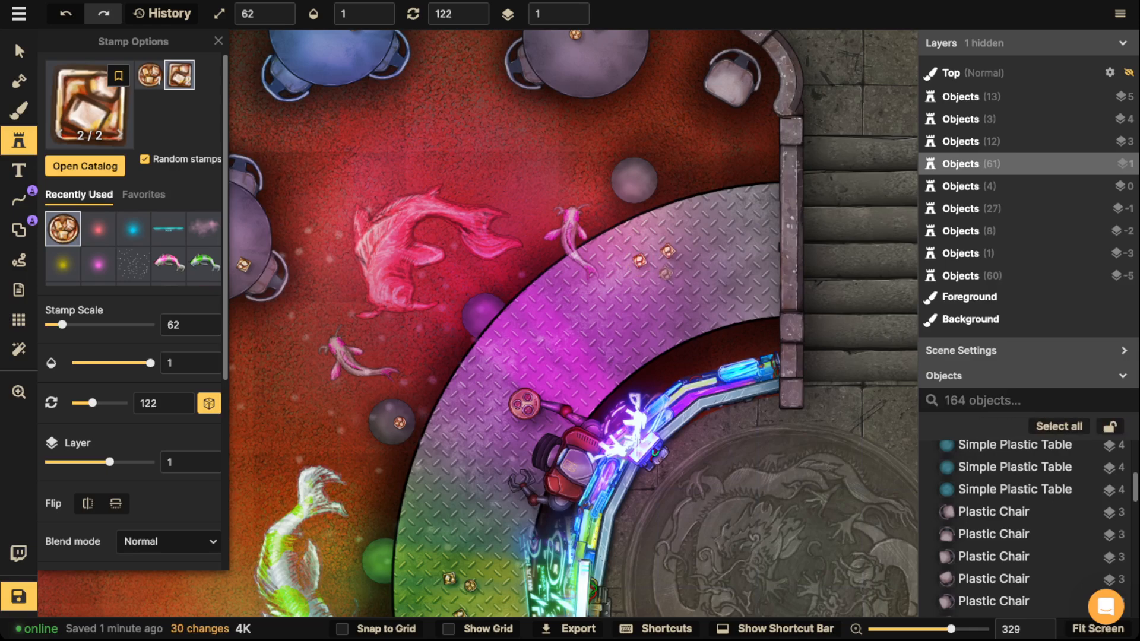
pyautogui.click(666, 274)
pyautogui.click(735, 273)
pyautogui.click(746, 204)
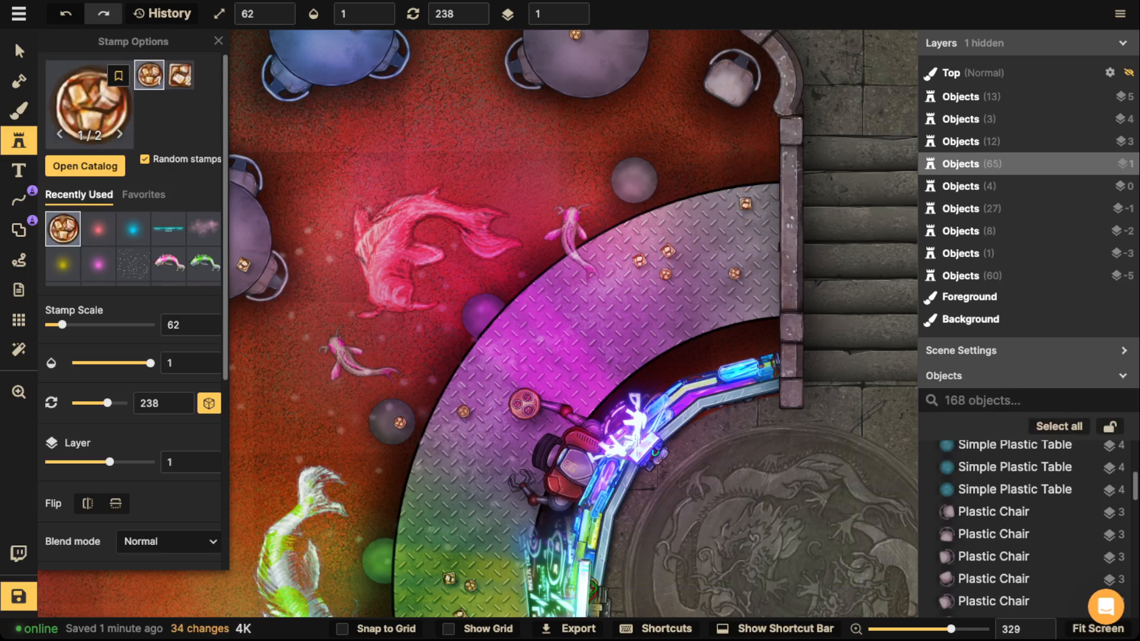
# Place a tumbler on the pink table in the map's upper-left corner booth and move it to layer 4.
pyautogui.scroll(-2, 321, 141)
pyautogui.press('space')
pyautogui.moveTo(321, 141); pyautogui.dragTo(864, 600)
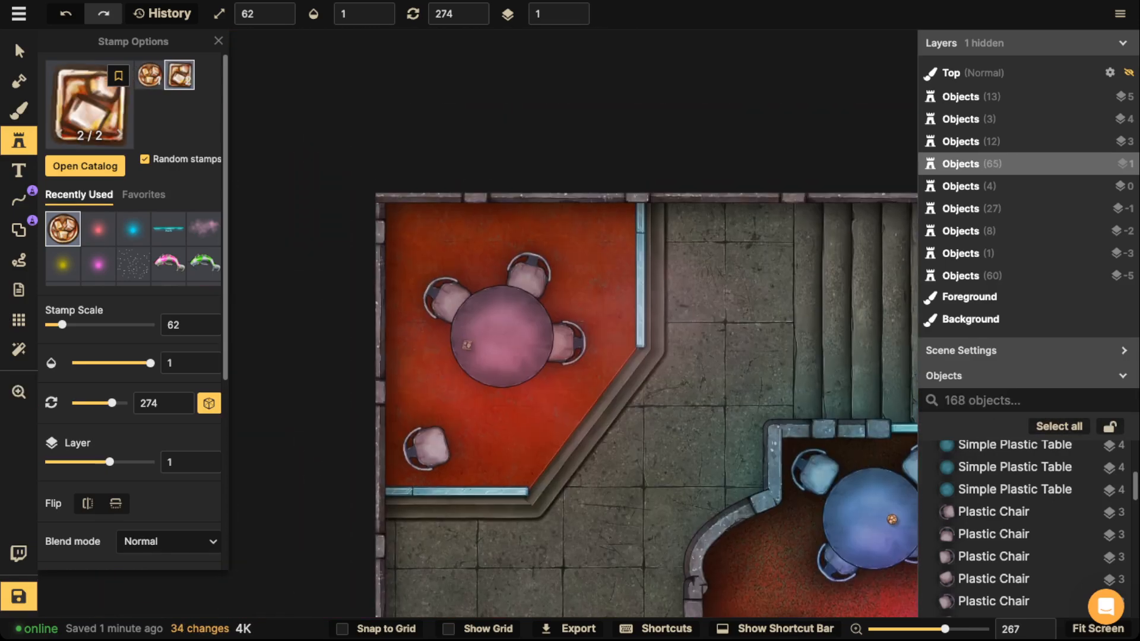
pyautogui.click(473, 328)
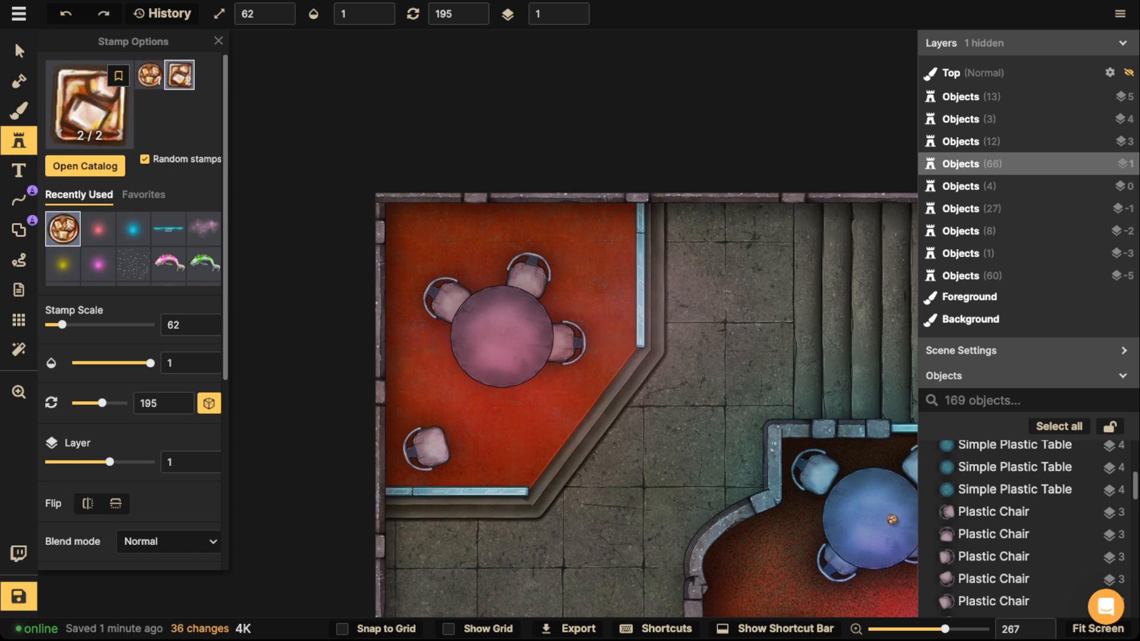
pyautogui.click(575, 9)
pyautogui.click(575, 10)
pyautogui.click(575, 10)
pyautogui.click(575, 9)
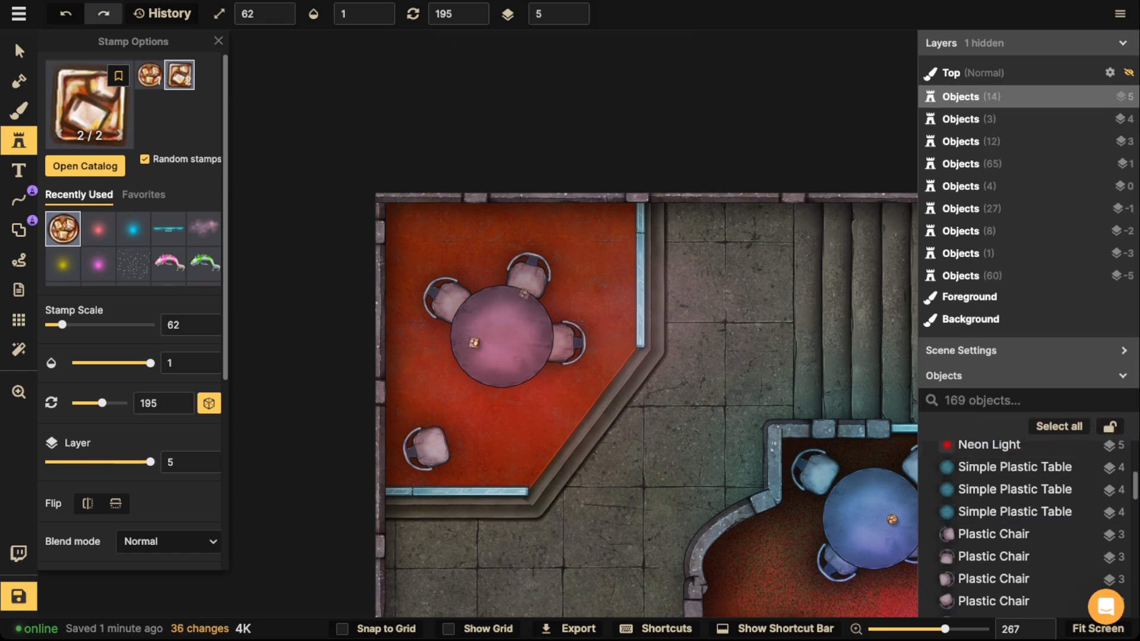
pyautogui.press('v')
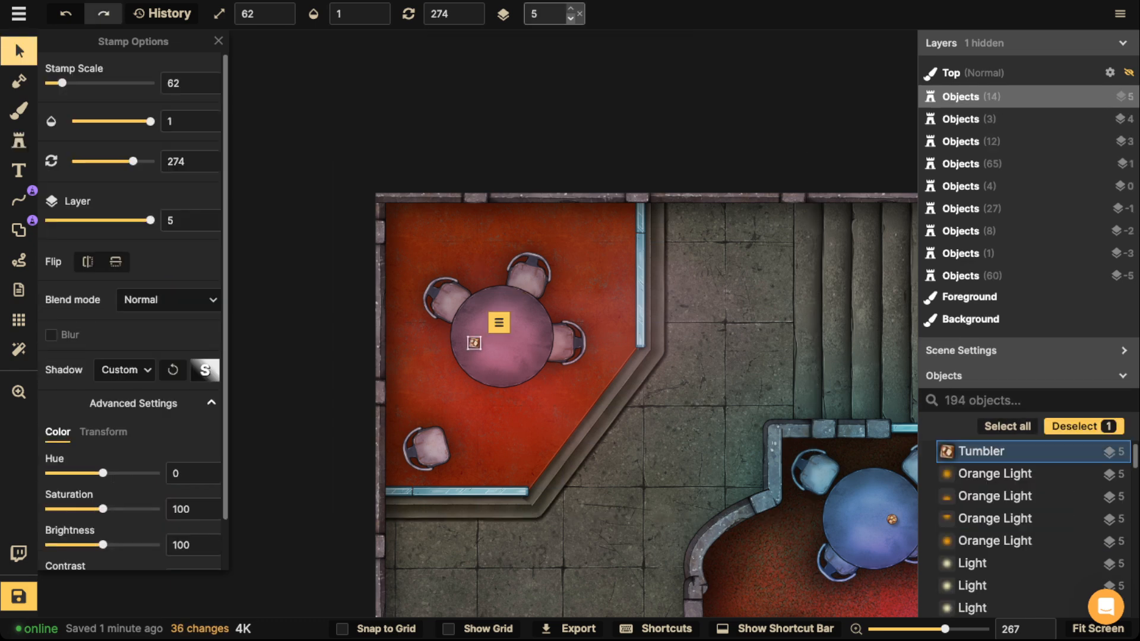
pyautogui.click(572, 19)
# Place two more layer 4 tumblers on the upper-left booth's pink table and two on the upper-right booth's table.
pyautogui.press('s')
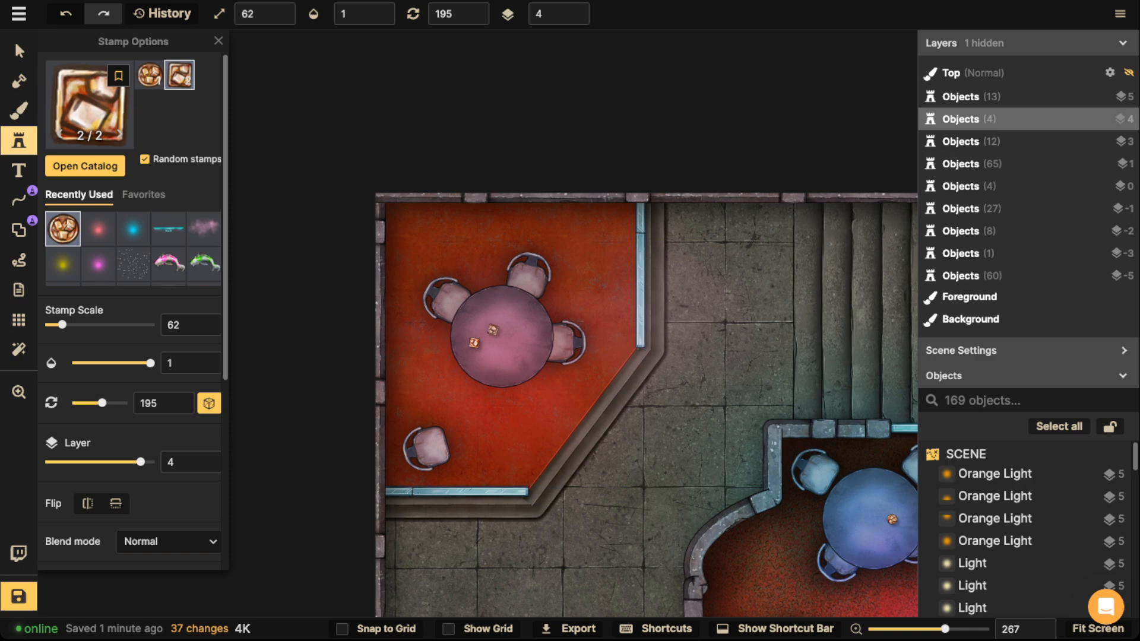
pyautogui.click(495, 327)
pyautogui.click(510, 339)
pyautogui.press('space')
pyautogui.moveTo(861, 324); pyautogui.dragTo(335, 314)
pyautogui.moveTo(903, 309); pyautogui.dragTo(564, 306)
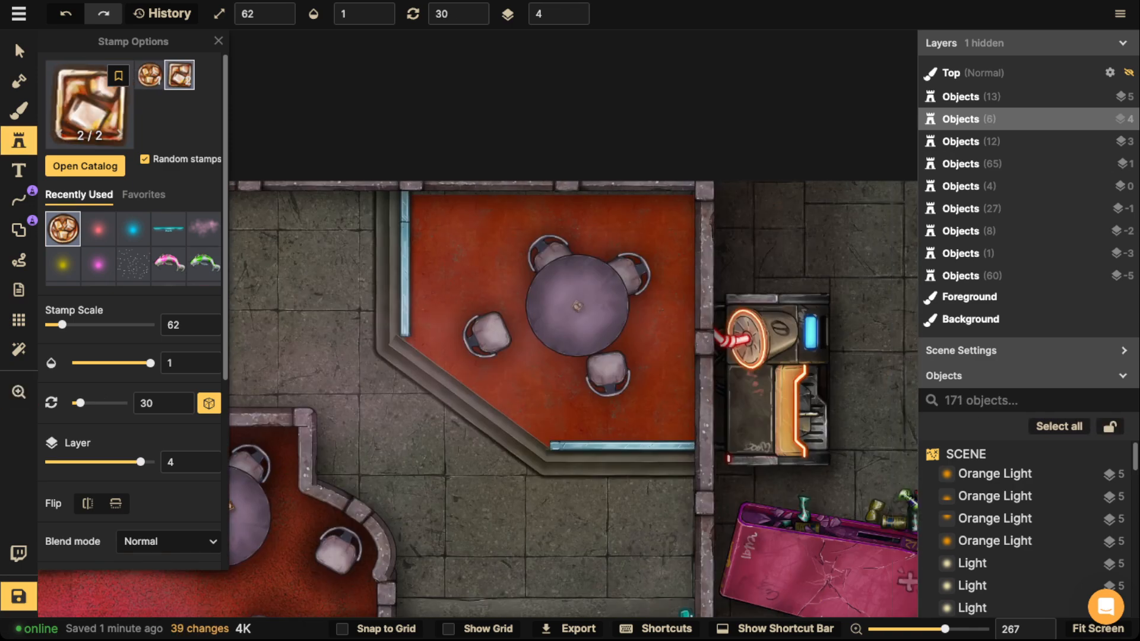
pyautogui.click(577, 300)
pyautogui.click(589, 299)
# Place tumblers on layer 4 on the purple table below the circular dragon platform.
pyautogui.scroll(-5, 585, 301)
pyautogui.press('space')
pyautogui.moveTo(445, 505); pyautogui.dragTo(623, 118)
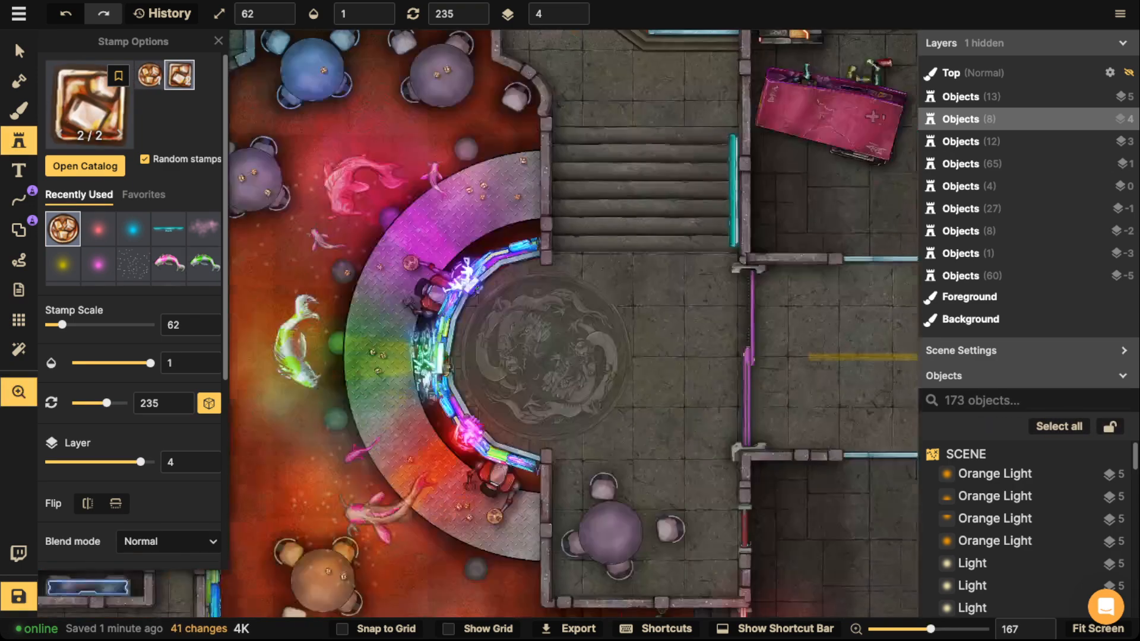
pyautogui.moveTo(535, 415); pyautogui.dragTo(525, 226)
pyautogui.click(600, 358)
pyautogui.click(613, 351)
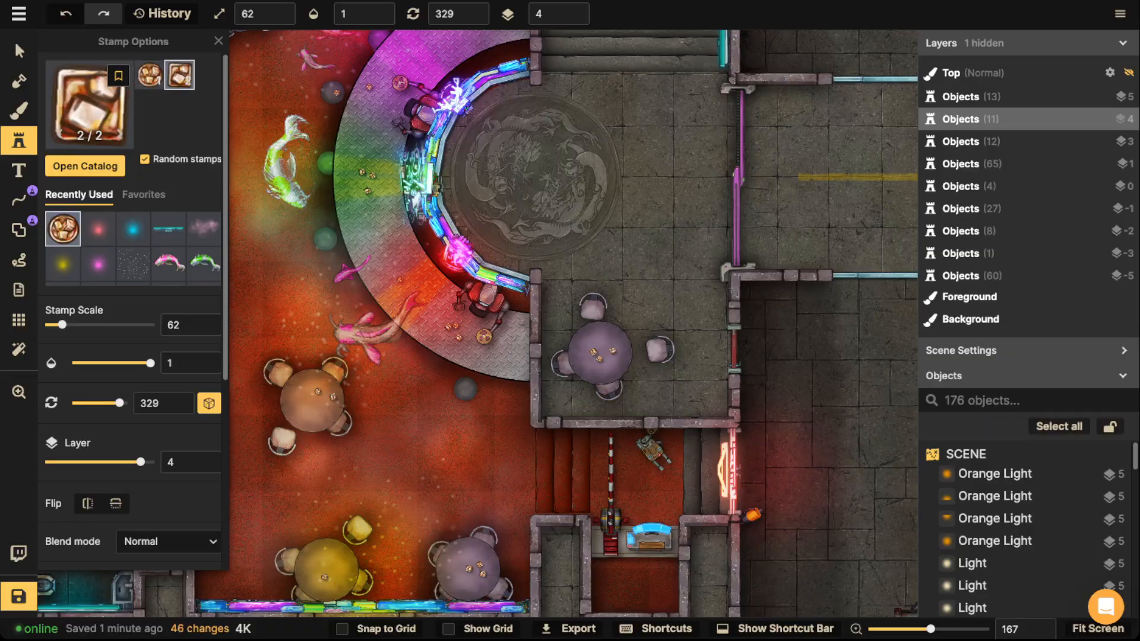
# Clear the stamp search and pick the plate with fortune cookies from the Shops: Streetfood pack.
pyautogui.scroll(-1, 445, 297)
pyautogui.click(89, 105)
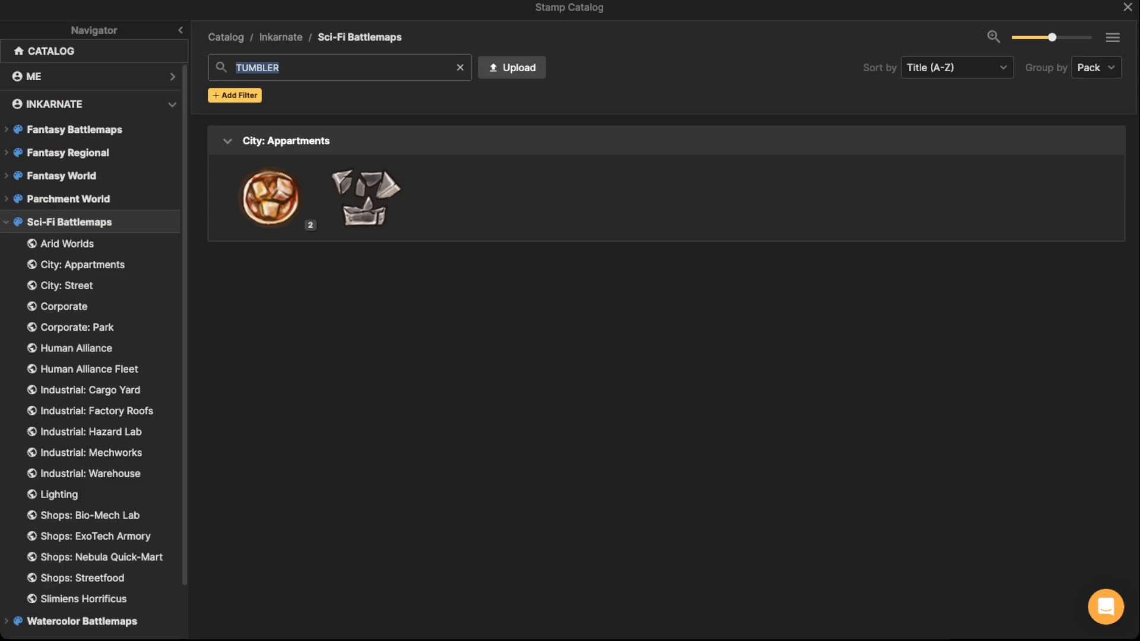
pyautogui.press('BackSpace')
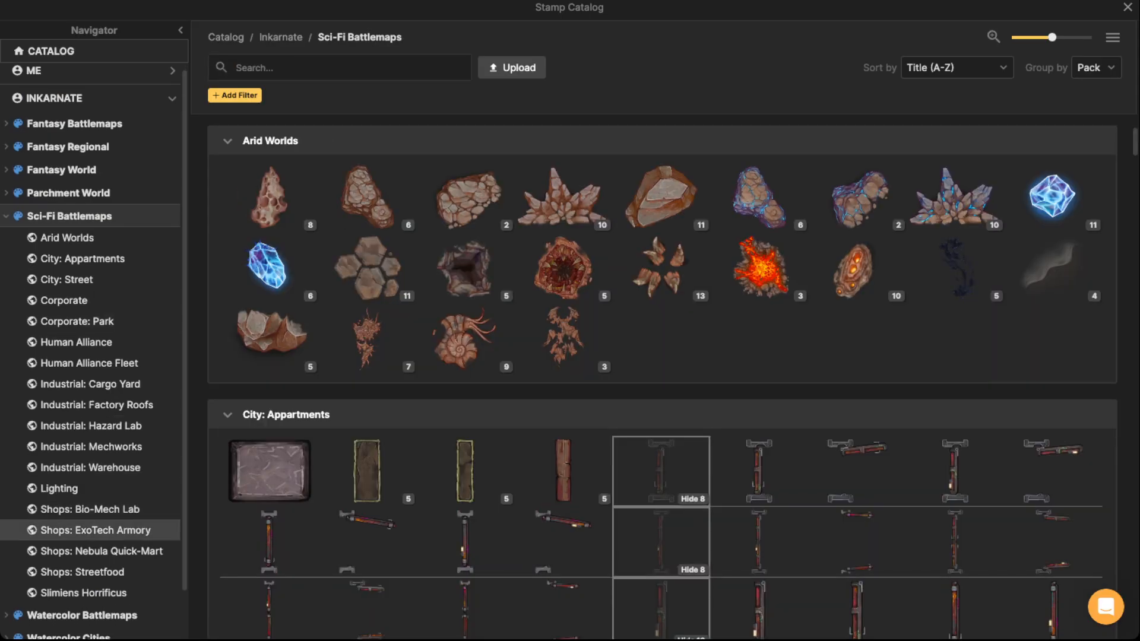
pyautogui.scroll(-1, 89, 522)
pyautogui.click(89, 458)
pyautogui.click(95, 479)
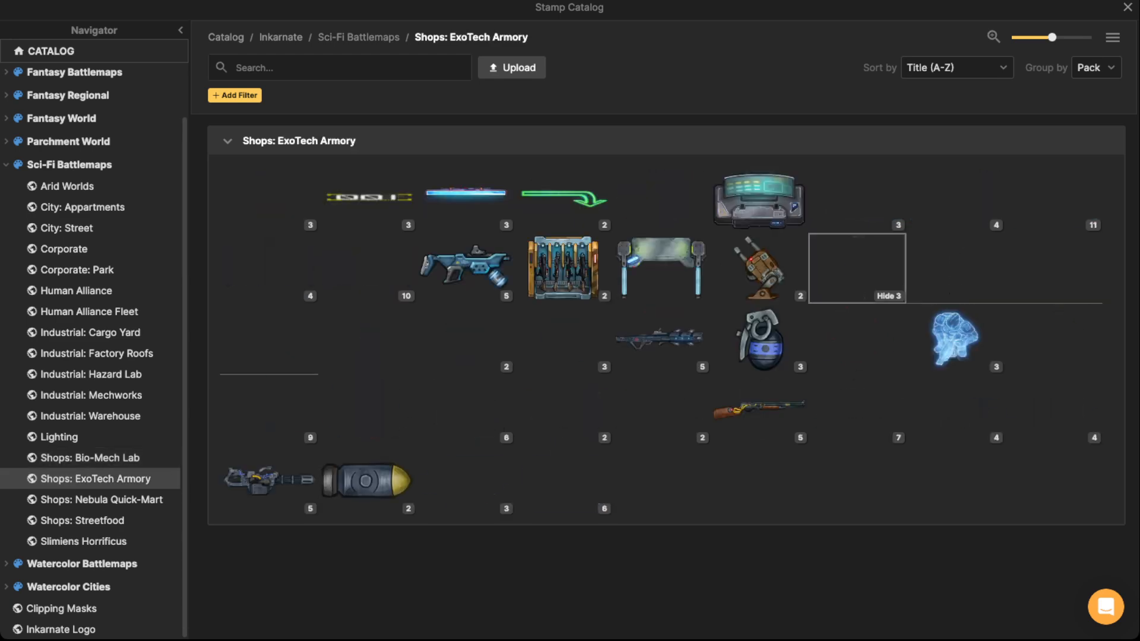
pyautogui.click(98, 500)
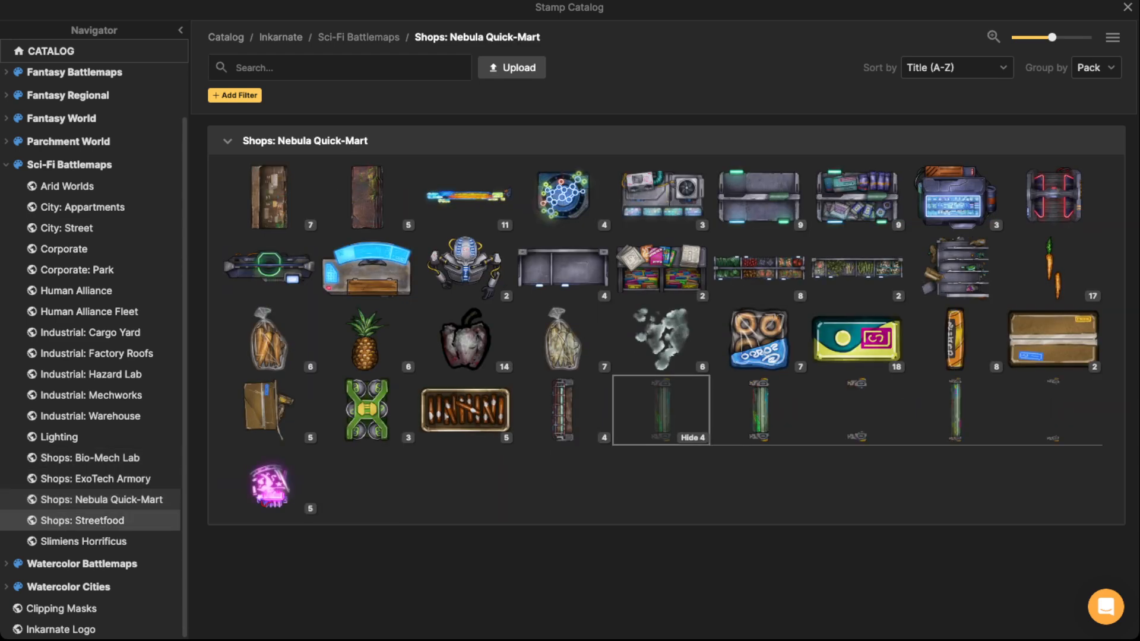
pyautogui.click(83, 521)
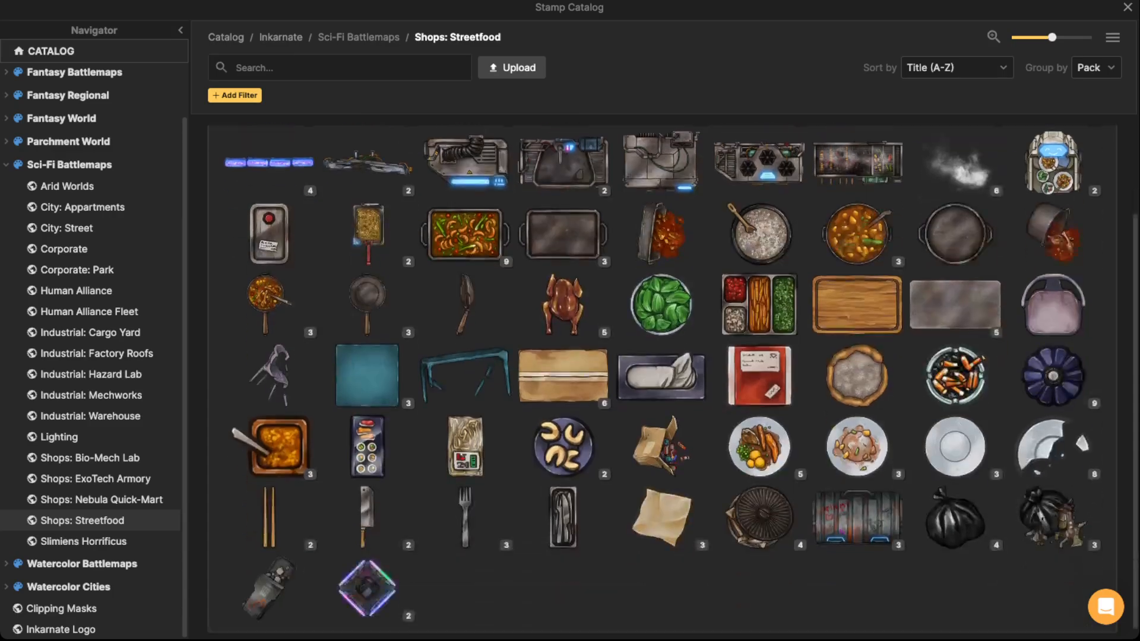
pyautogui.click(563, 445)
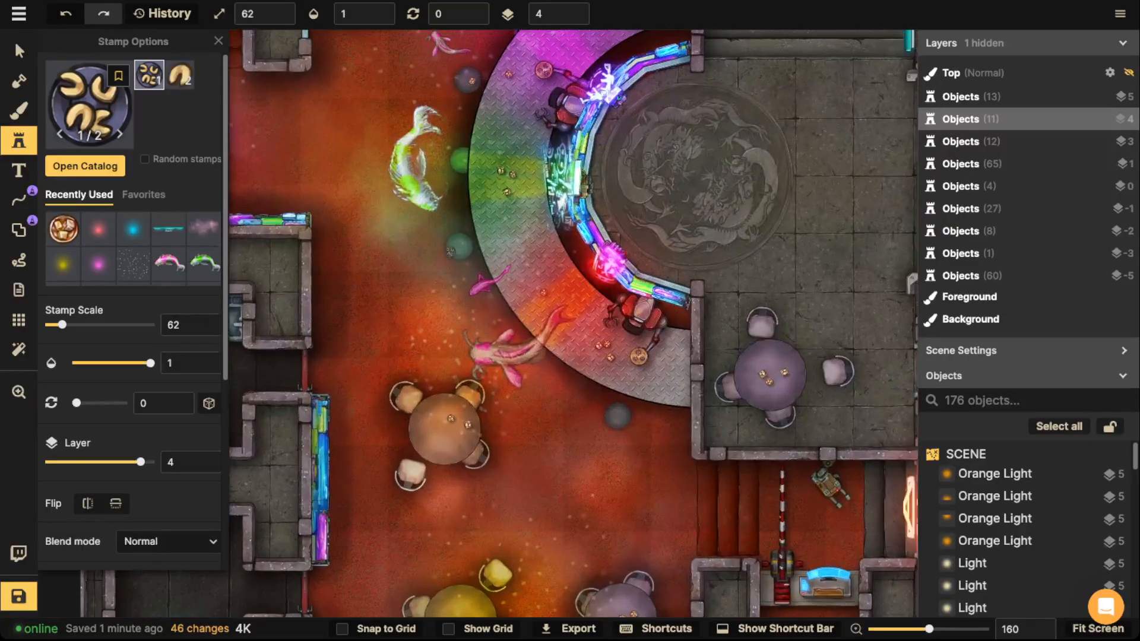
# Place a plate of fortune cookies at scale 72 among the tumblers on the pink table in the screen-walled alcove.
pyautogui.scroll(5, 416, 244)
pyautogui.press('space')
pyautogui.moveTo(332, 160); pyautogui.dragTo(908, 513)
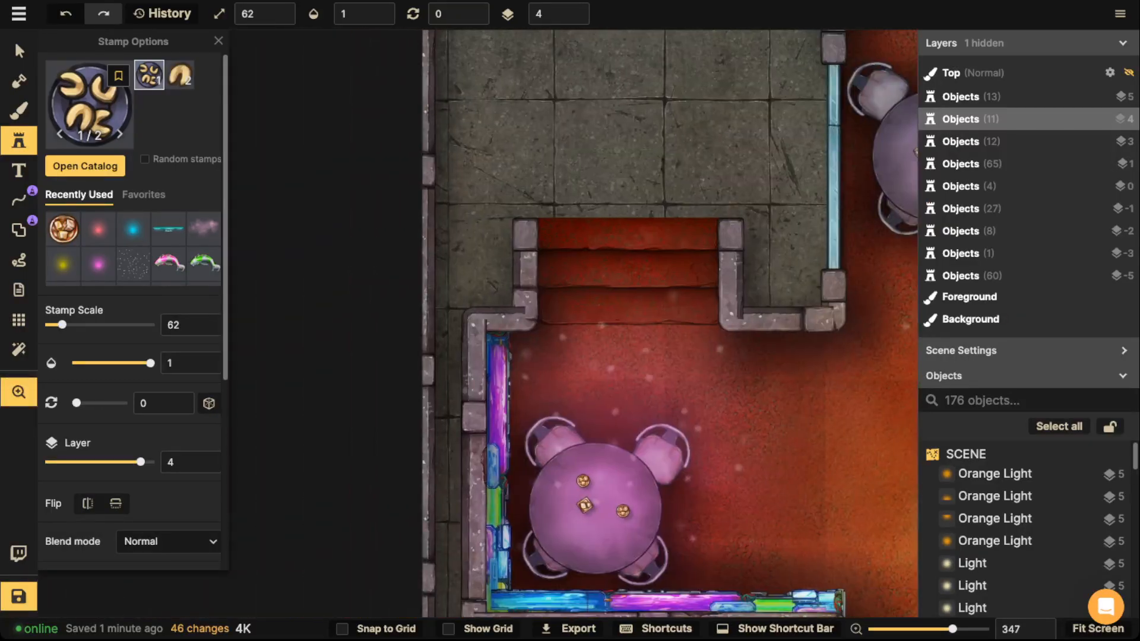
pyautogui.moveTo(616, 502); pyautogui.dragTo(546, 438)
pyautogui.click(535, 431)
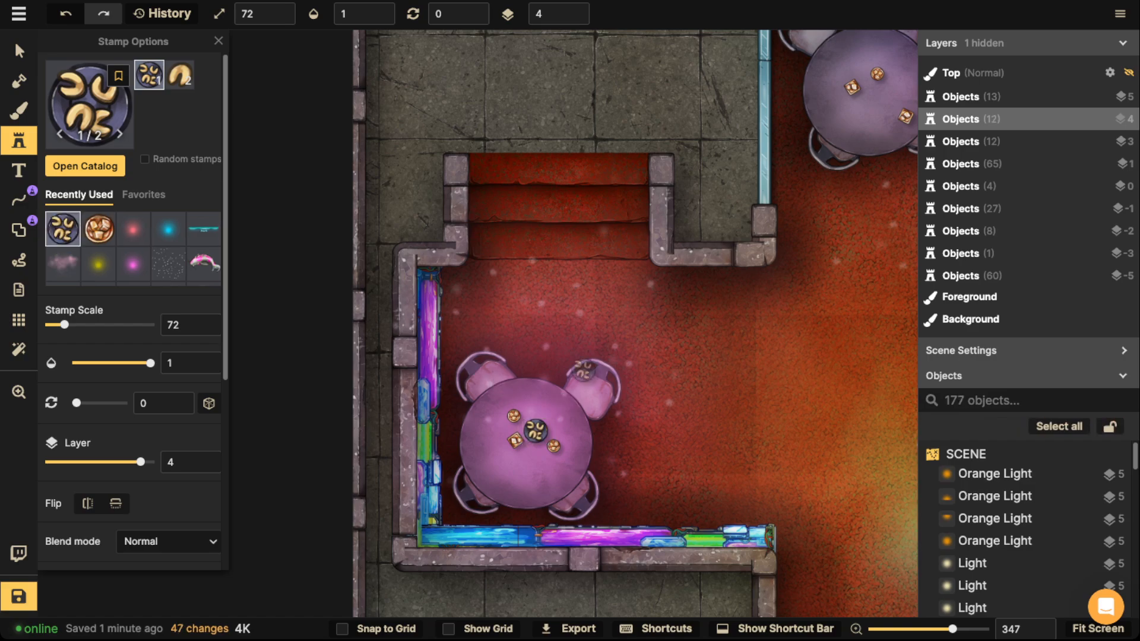
# Place three more plates of fortune cookies, including one on the magenta stretch and one on the lower stretch of the curved bar counter.
pyautogui.press('space')
pyautogui.moveTo(733, 362); pyautogui.dragTo(88, 135)
pyautogui.press('space')
pyautogui.moveTo(389, 588); pyautogui.dragTo(512, 225)
pyautogui.press('space')
pyautogui.moveTo(742, 395); pyautogui.dragTo(449, 615)
pyautogui.moveTo(427, 71); pyautogui.dragTo(543, 587)
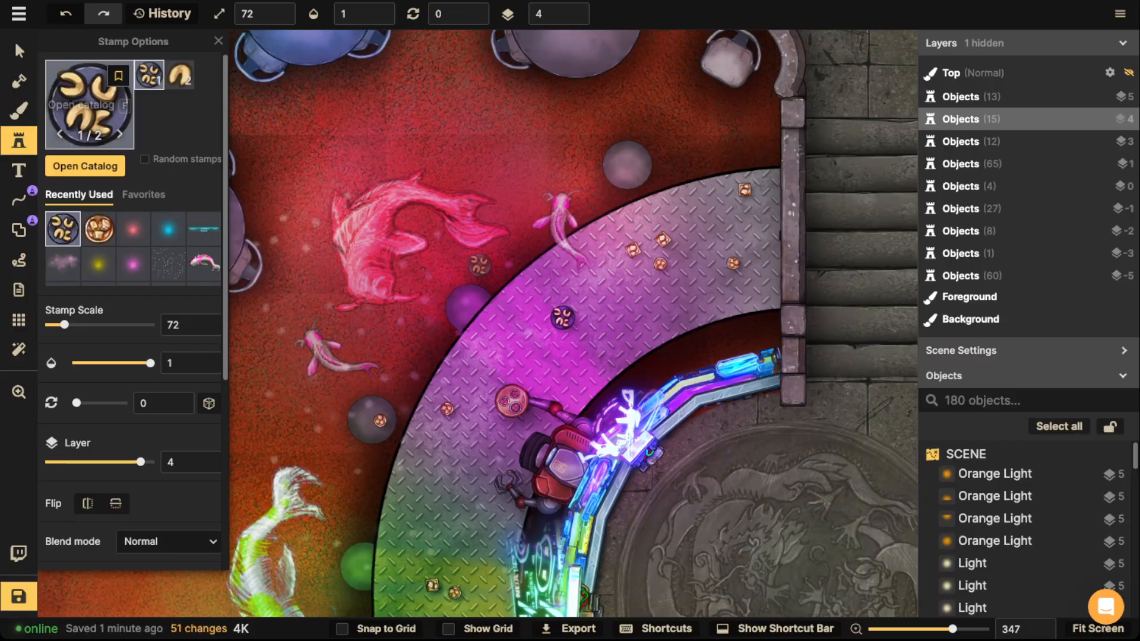
# Switch to the single fortune cookie variant and scatter two beside the magenta bar plate and three on the floor by the pink alcove table.
pyautogui.click(101, 104)
pyautogui.press('Escape')
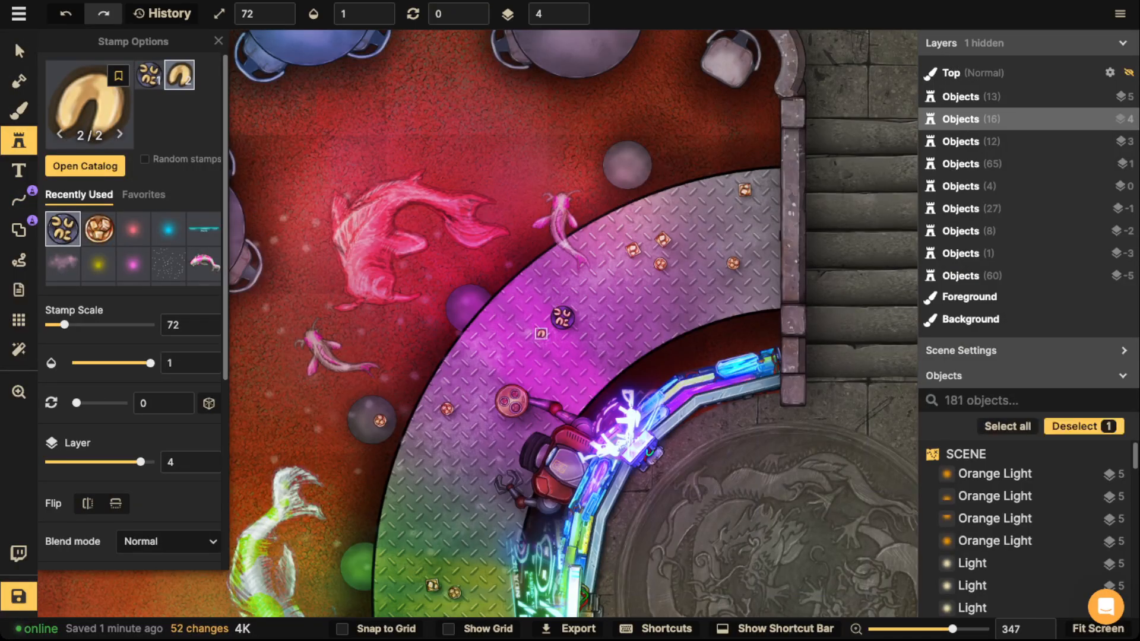
pyautogui.press('space')
pyautogui.moveTo(433, 375); pyautogui.dragTo(584, 210)
pyautogui.moveTo(356, 261); pyautogui.dragTo(660, 222)
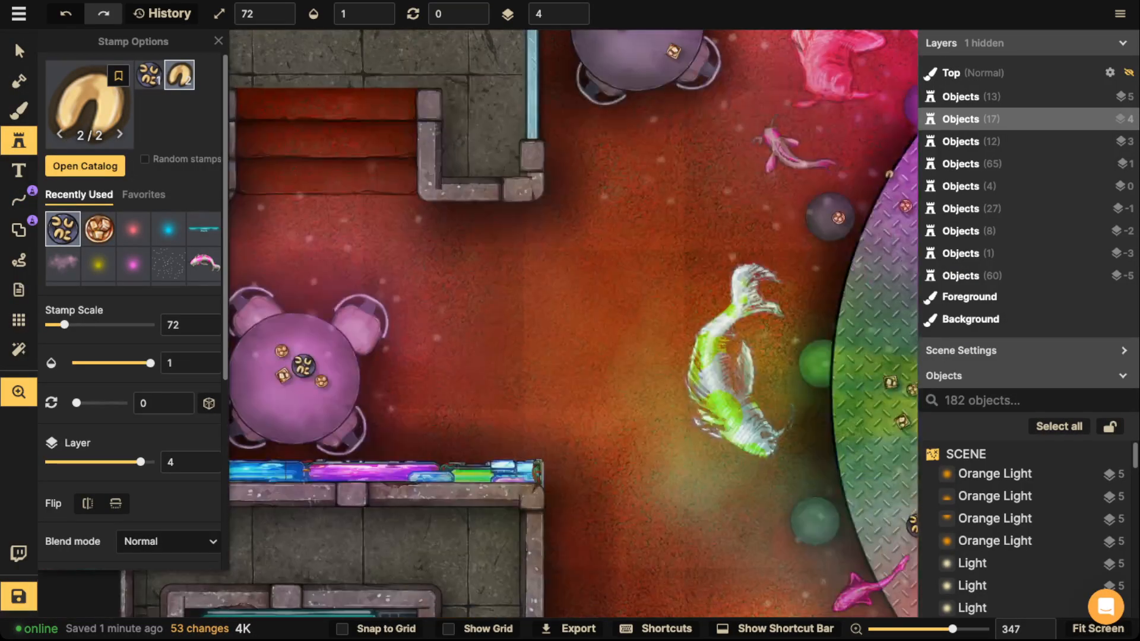
pyautogui.moveTo(269, 351); pyautogui.dragTo(401, 244)
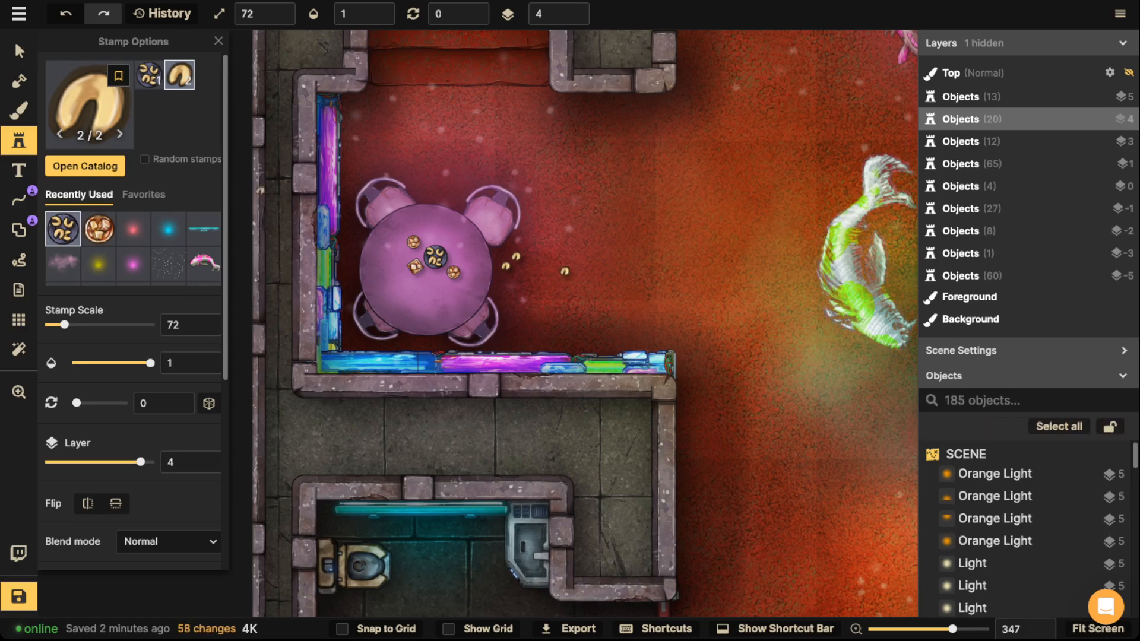
# Turn the three loose fortune cookies to different angles and move them closer together beside the pink alcove table.
pyautogui.press('v')
pyautogui.click(564, 271)
pyautogui.keyDown('shift'); pyautogui.click(506, 266); pyautogui.keyUp('shift')
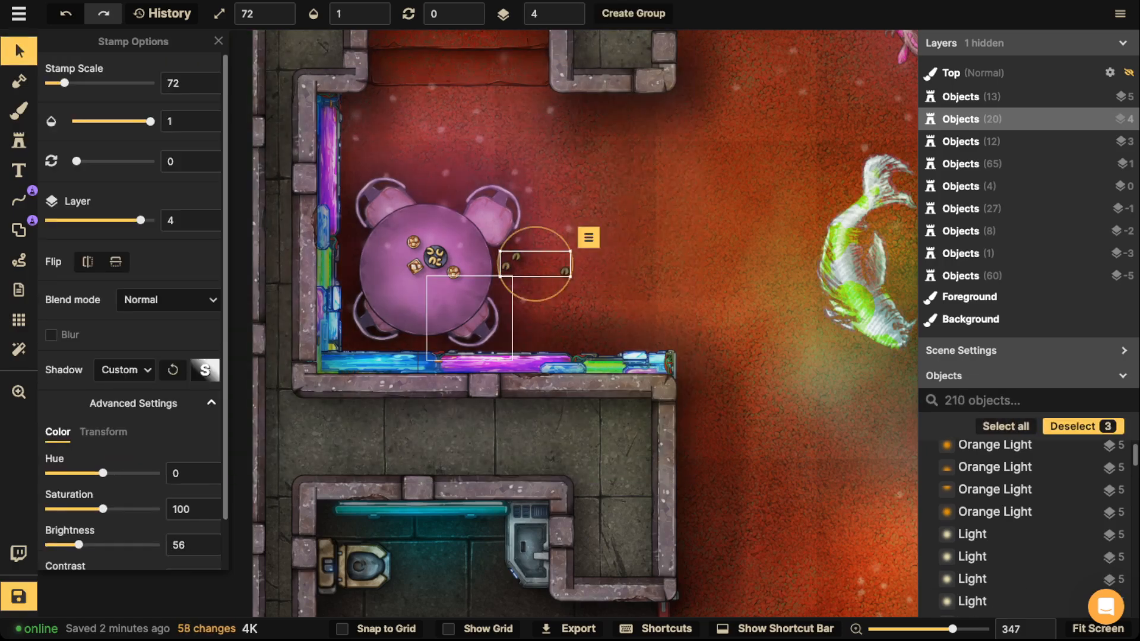
pyautogui.click(509, 294)
pyautogui.moveTo(505, 267); pyautogui.dragTo(508, 272)
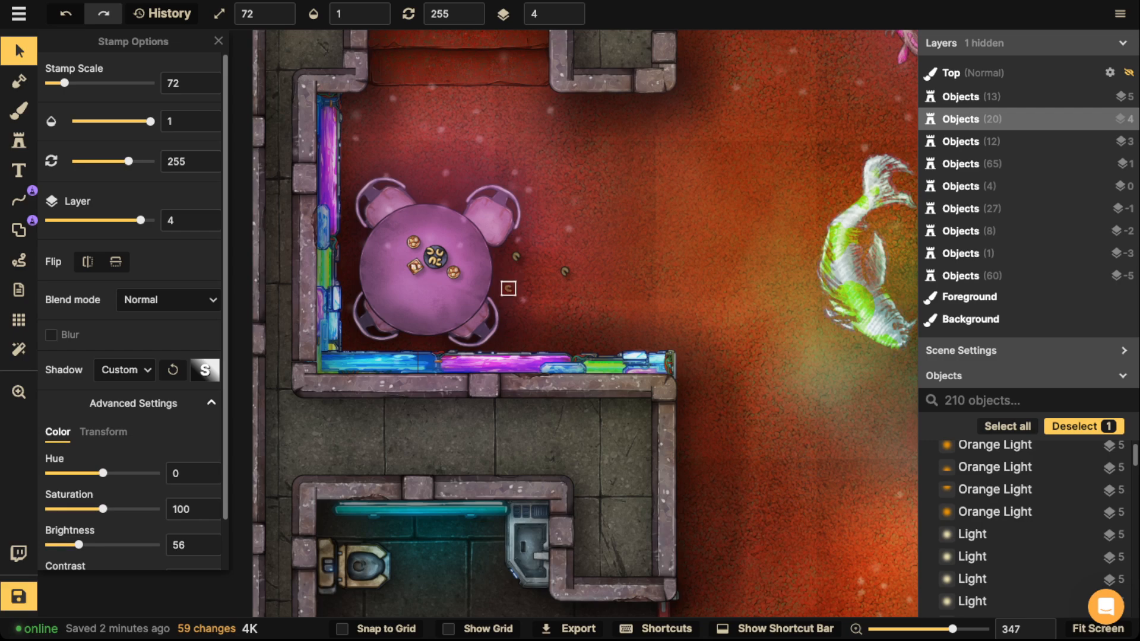
pyautogui.click(565, 271)
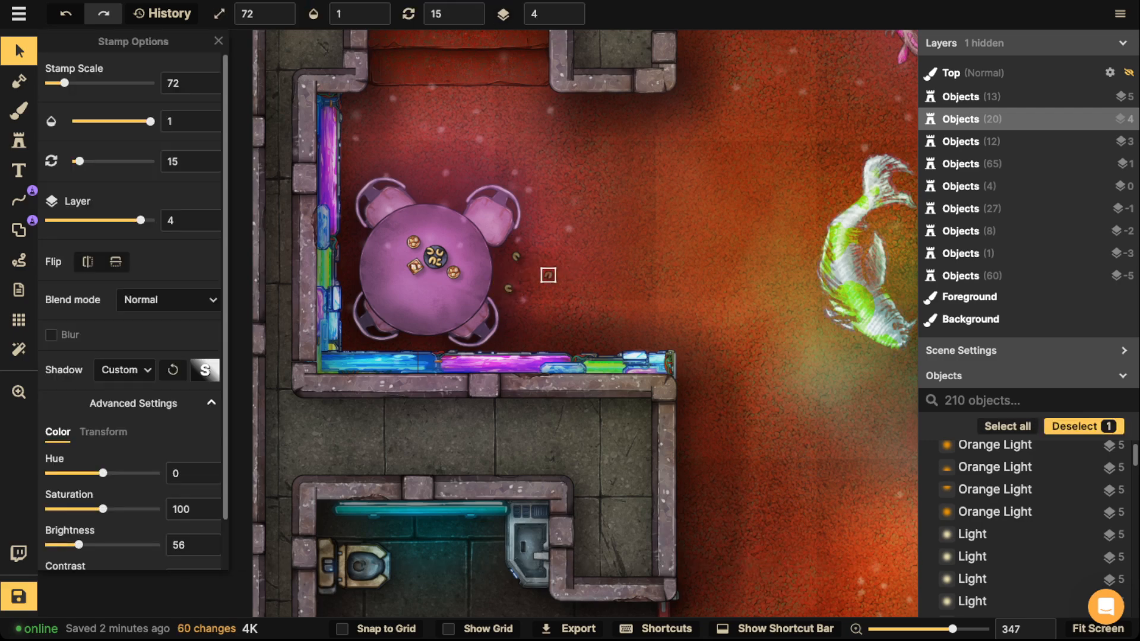
pyautogui.click(516, 257)
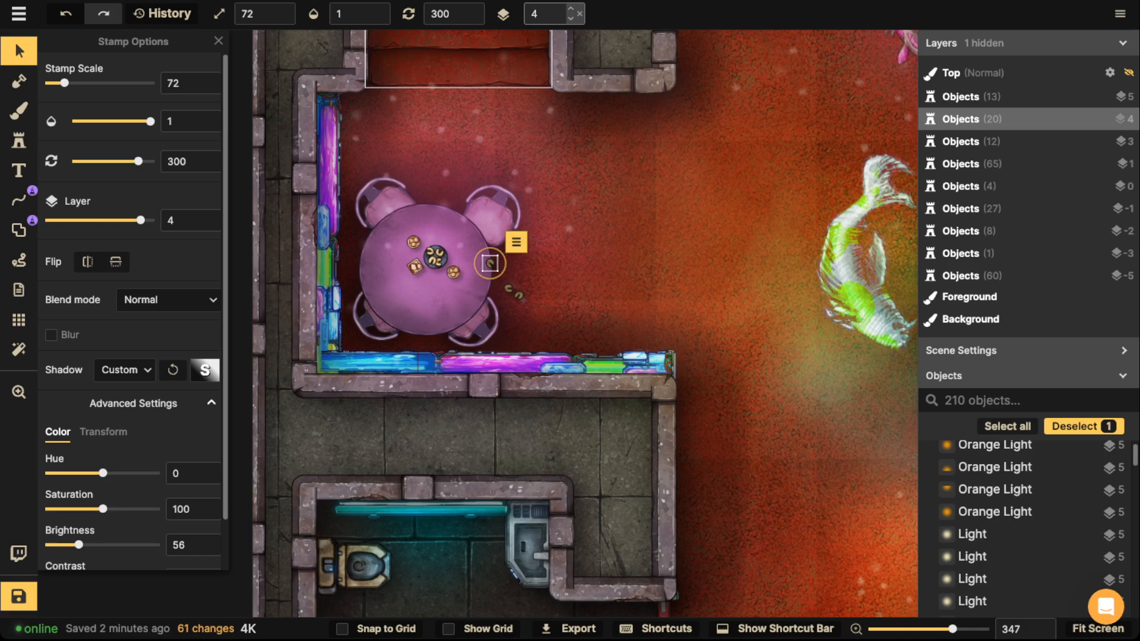
# Lower the fortune cookie at the pink table's edge to layer -2, rotated to 255, and deselect it.
pyautogui.click(580, 13)
pyautogui.click(570, 18)
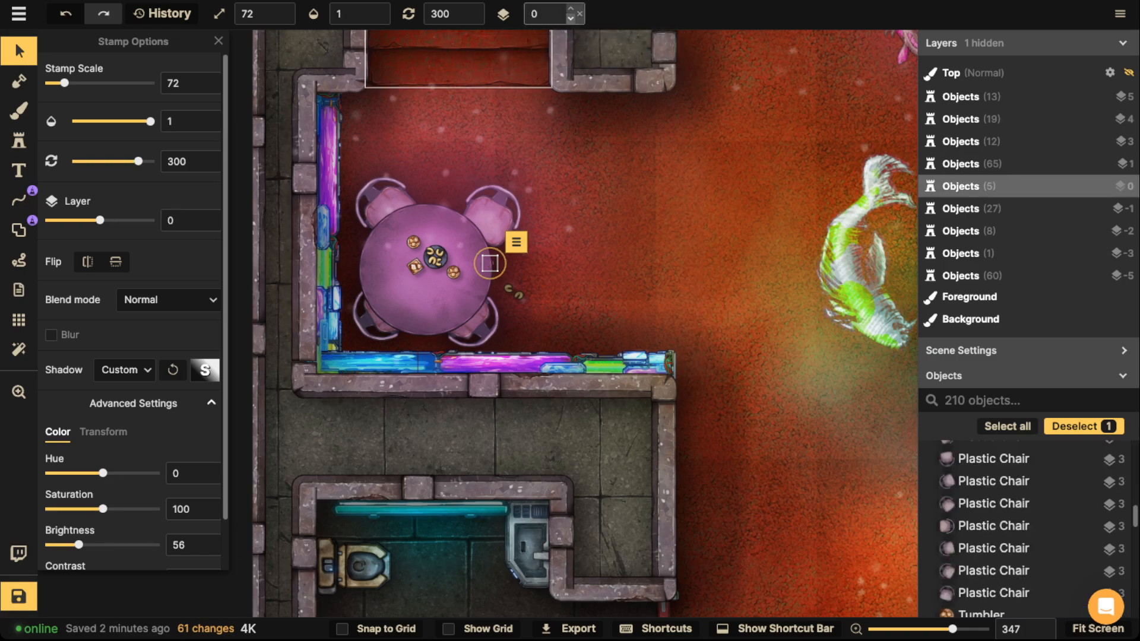
pyautogui.click(571, 19)
pyautogui.click(571, 18)
pyautogui.scroll(-3, 490, 263)
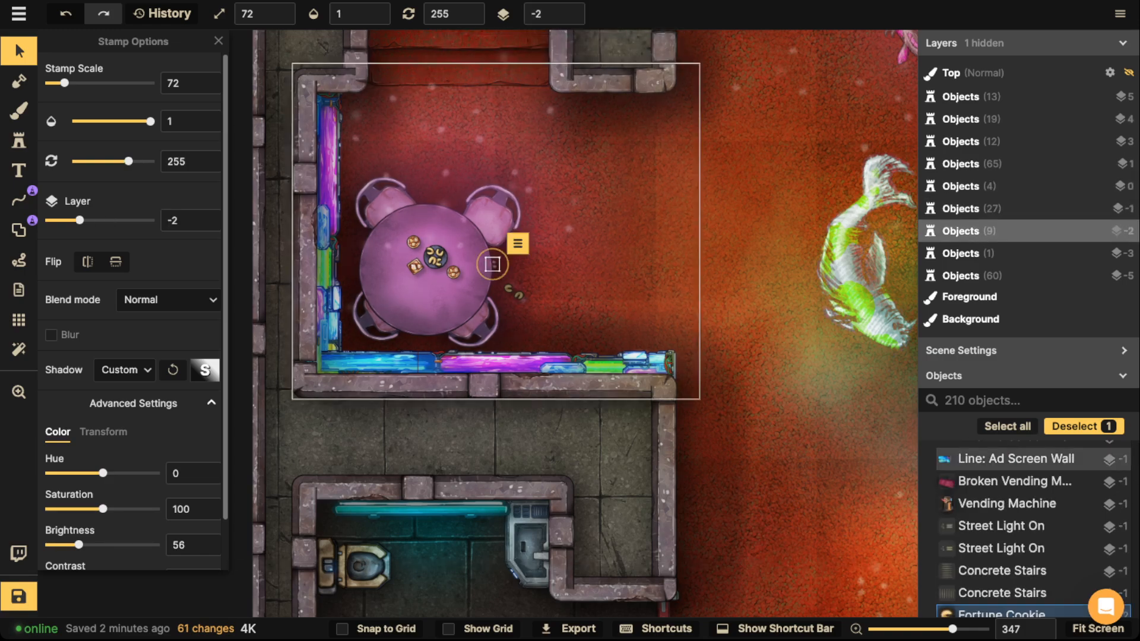
pyautogui.click(376, 152)
# Search the stamp catalog for "ASH" and pick the ashtray stamp.
pyautogui.scroll(-3, 376, 152)
pyautogui.moveTo(406, 224); pyautogui.dragTo(292, 245)
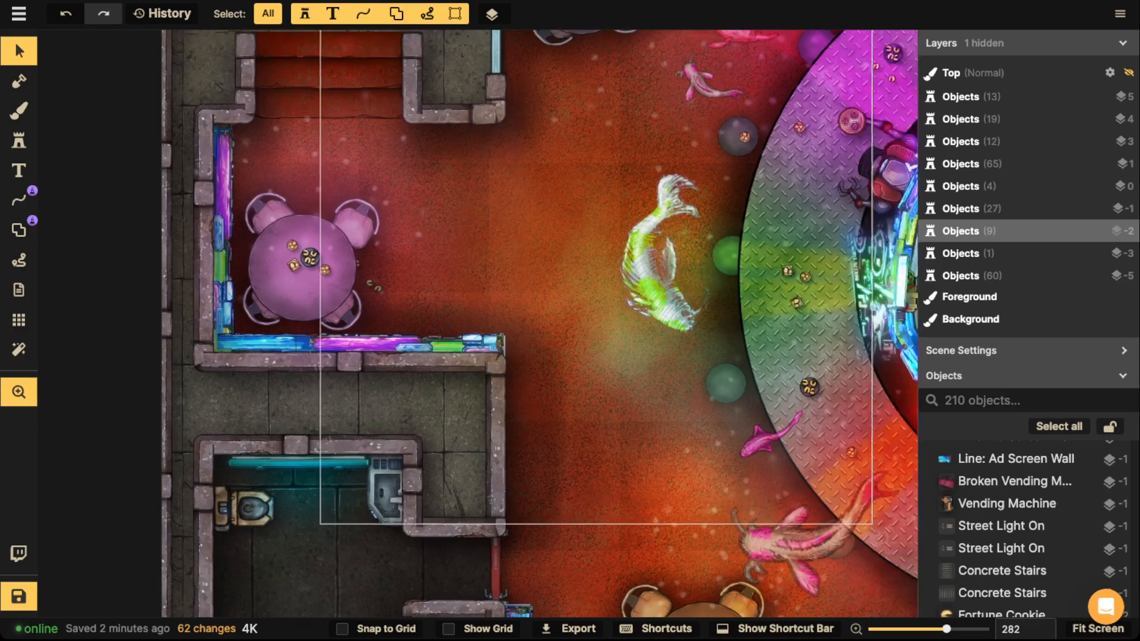
pyautogui.moveTo(683, 249); pyautogui.dragTo(511, 264)
pyautogui.moveTo(802, 267); pyautogui.dragTo(498, 270)
pyautogui.moveTo(153, 41); pyautogui.dragTo(184, 186)
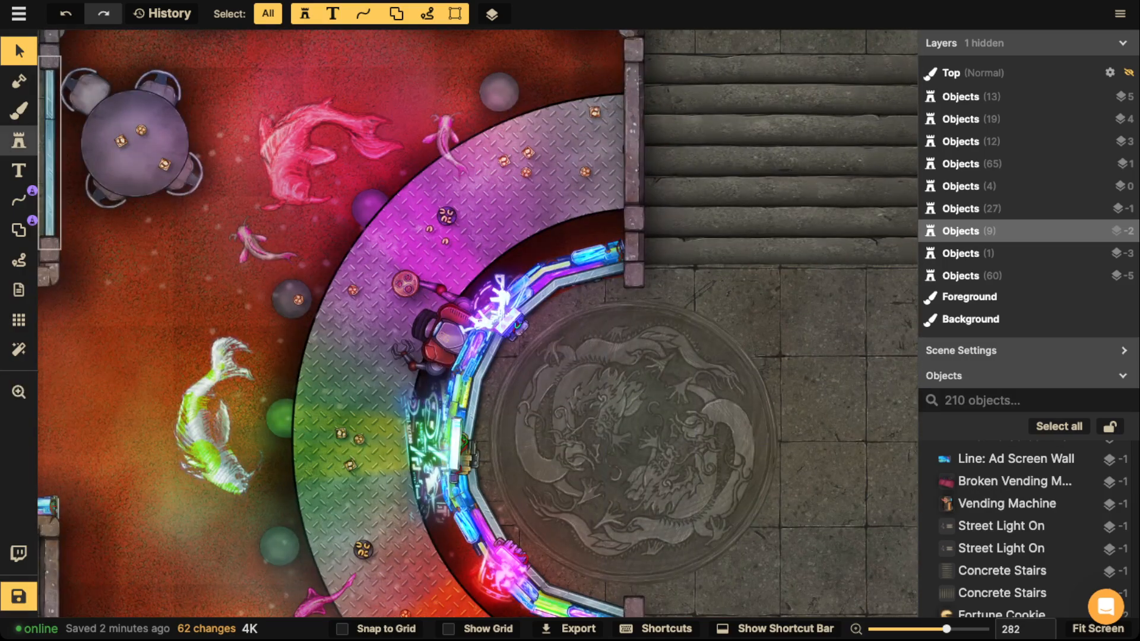
pyautogui.click(19, 140)
pyautogui.click(89, 107)
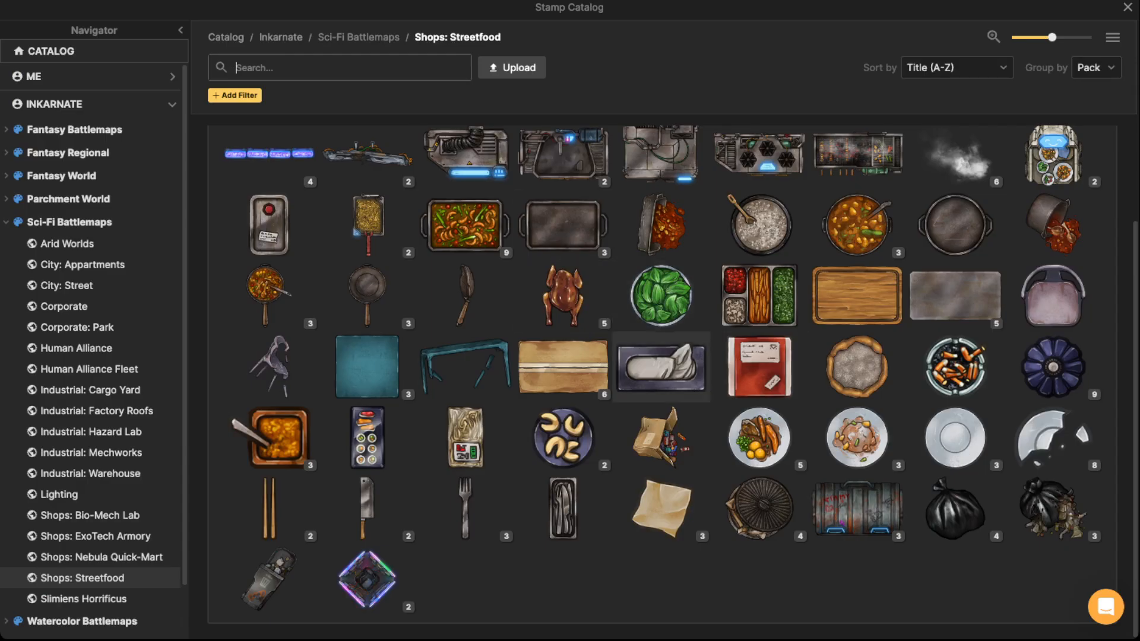
pyautogui.scroll(2, 562, 366)
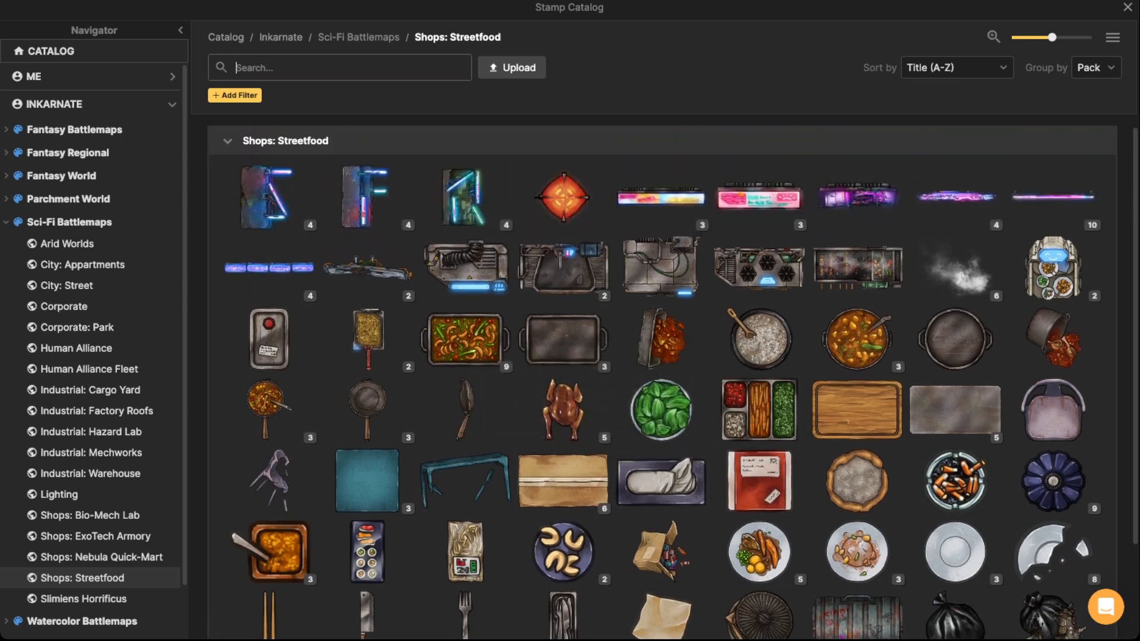
pyautogui.write('ASH')
pyautogui.click(367, 197)
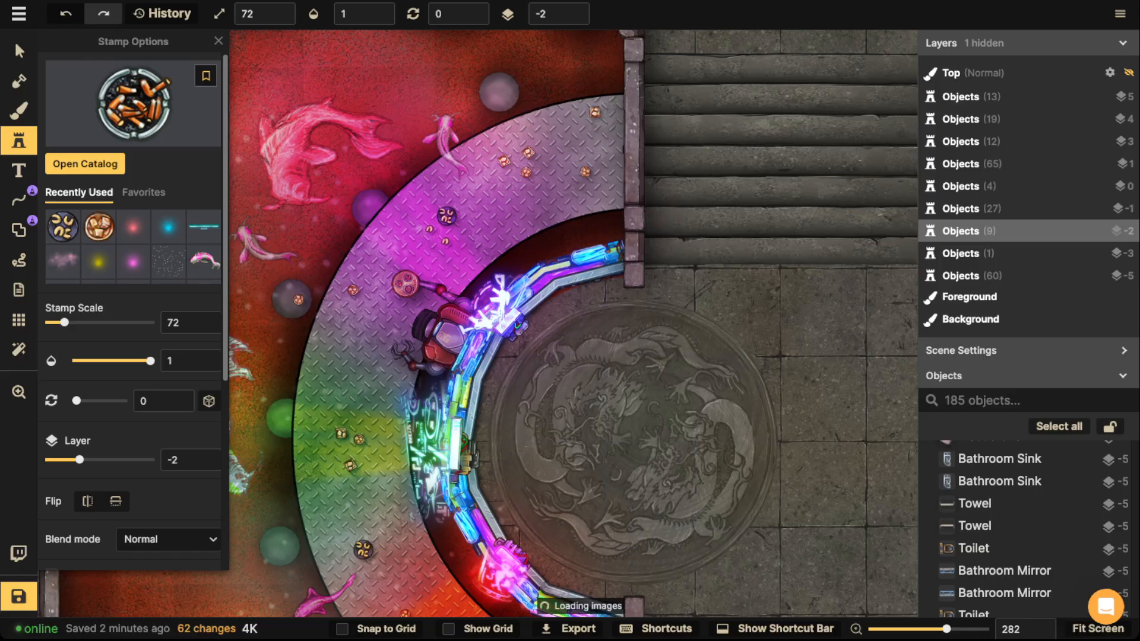
# Set the ashtray stamp to layer 4 and place an ashtray beside the tumblers on the pink alcove table.
pyautogui.scroll(-3, 282, 220)
pyautogui.moveTo(285, 332); pyautogui.dragTo(451, 226)
pyautogui.moveTo(243, 380); pyautogui.dragTo(423, 301)
pyautogui.scroll(5, 395, 173)
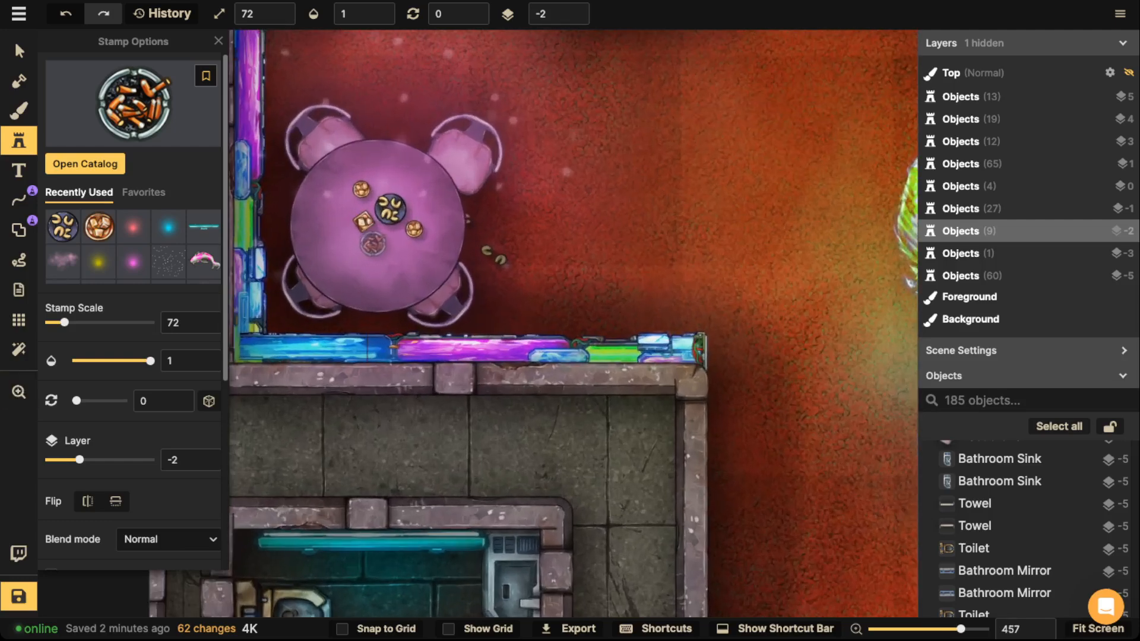
pyautogui.click(375, 245)
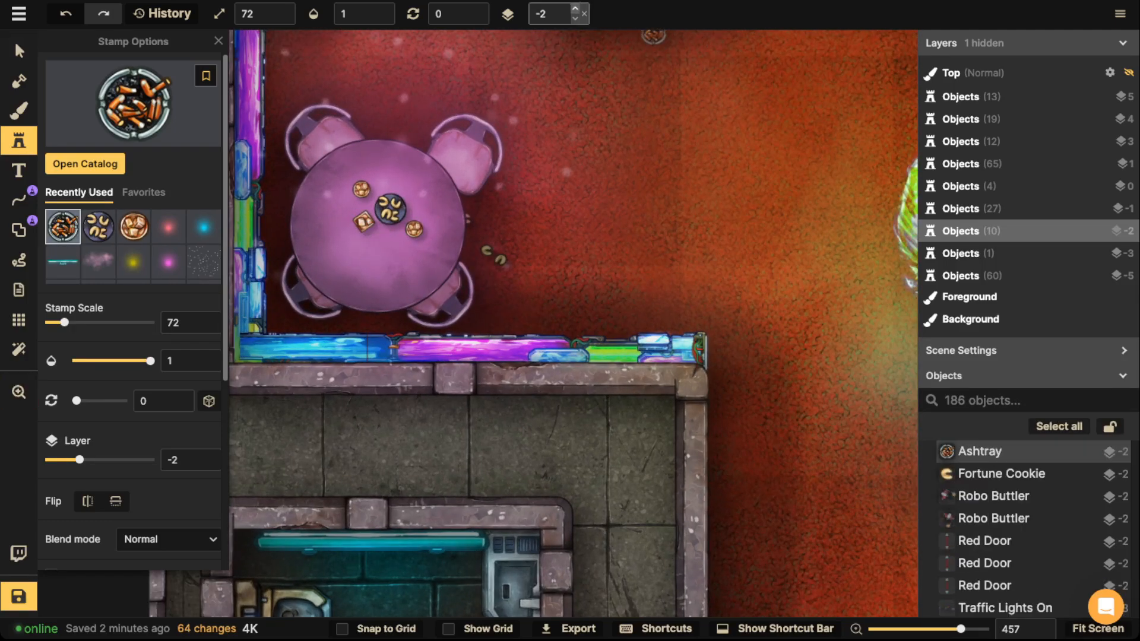
pyautogui.tripleClick(574, 9)
pyautogui.doubleClick(575, 8)
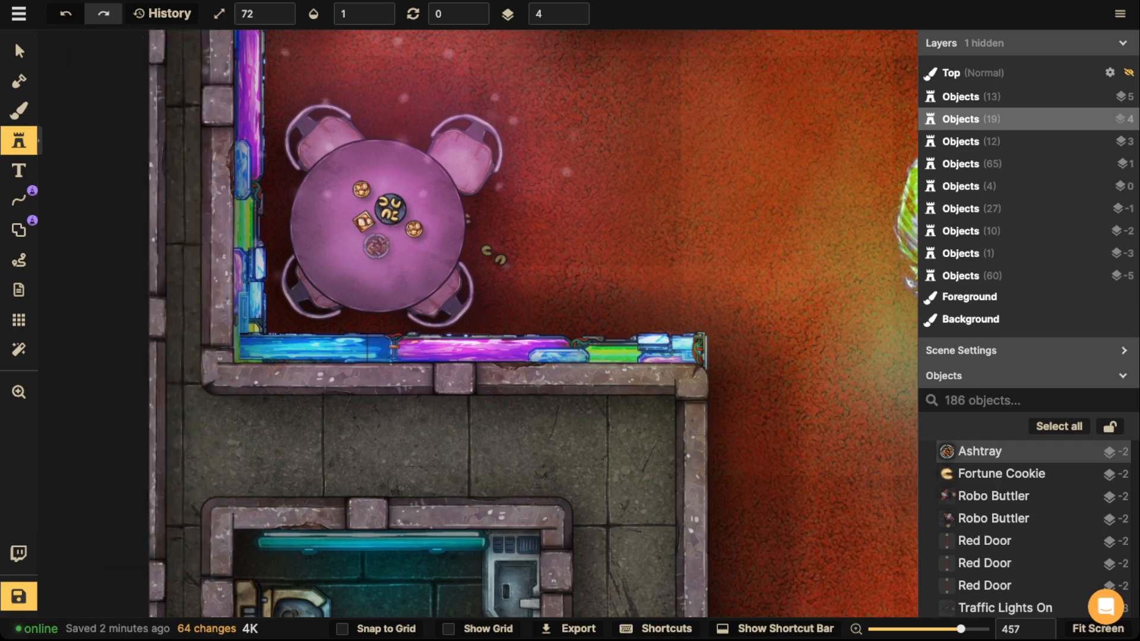
pyautogui.press('z')
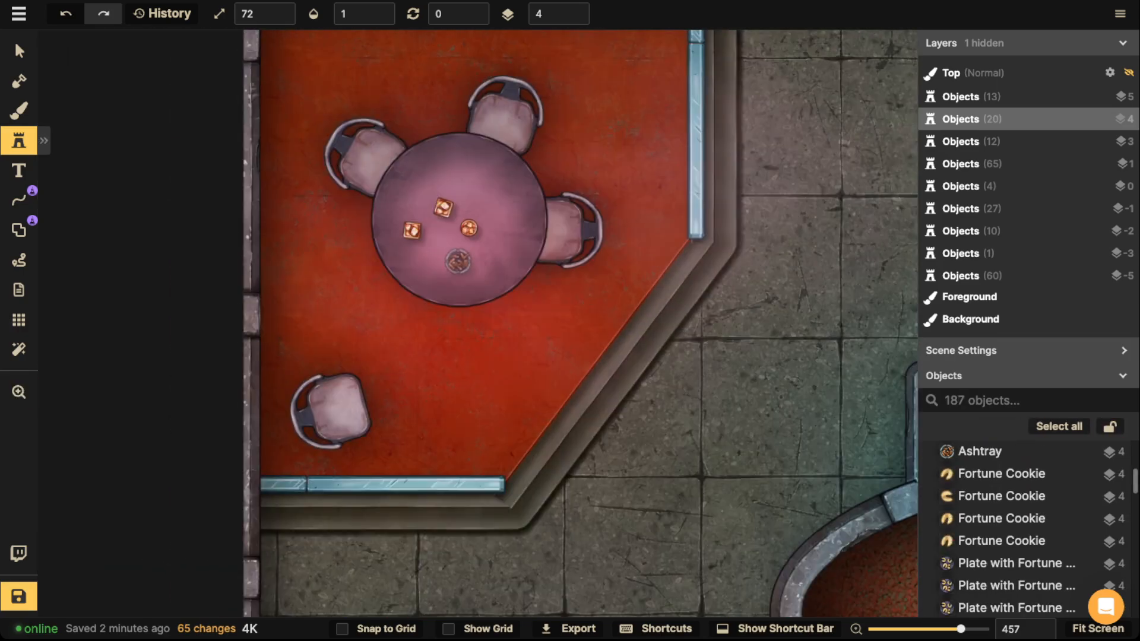
# Place an ashtray on the upper-left booth's table, the upper-right booth's table and the purple table below the dragon platform.
pyautogui.click(454, 248)
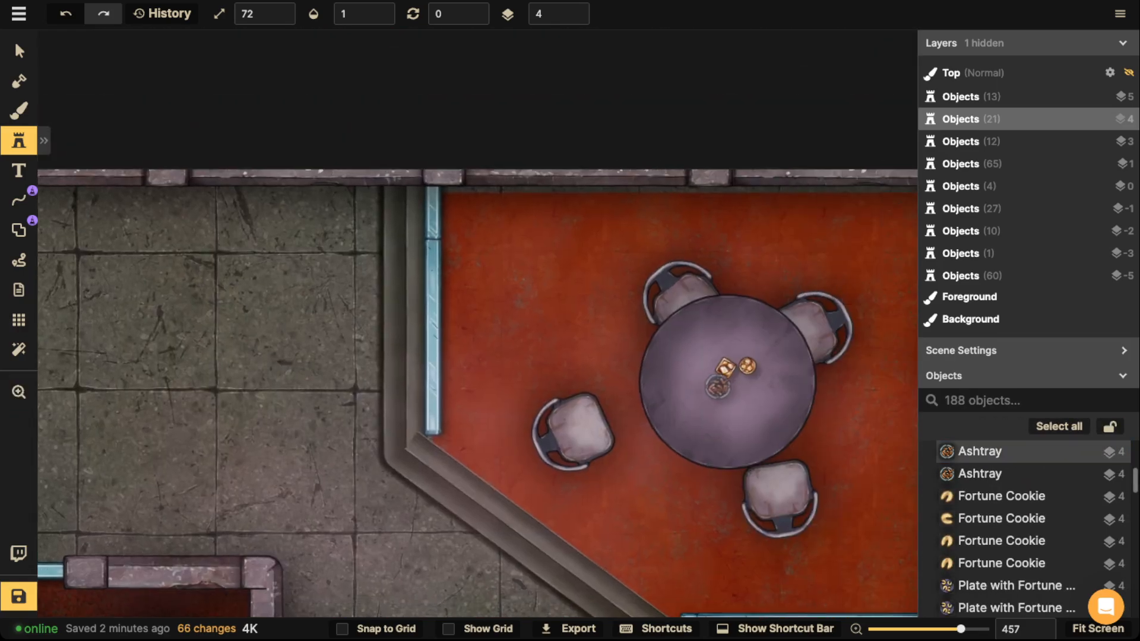
pyautogui.click(739, 391)
pyautogui.press('Escape')
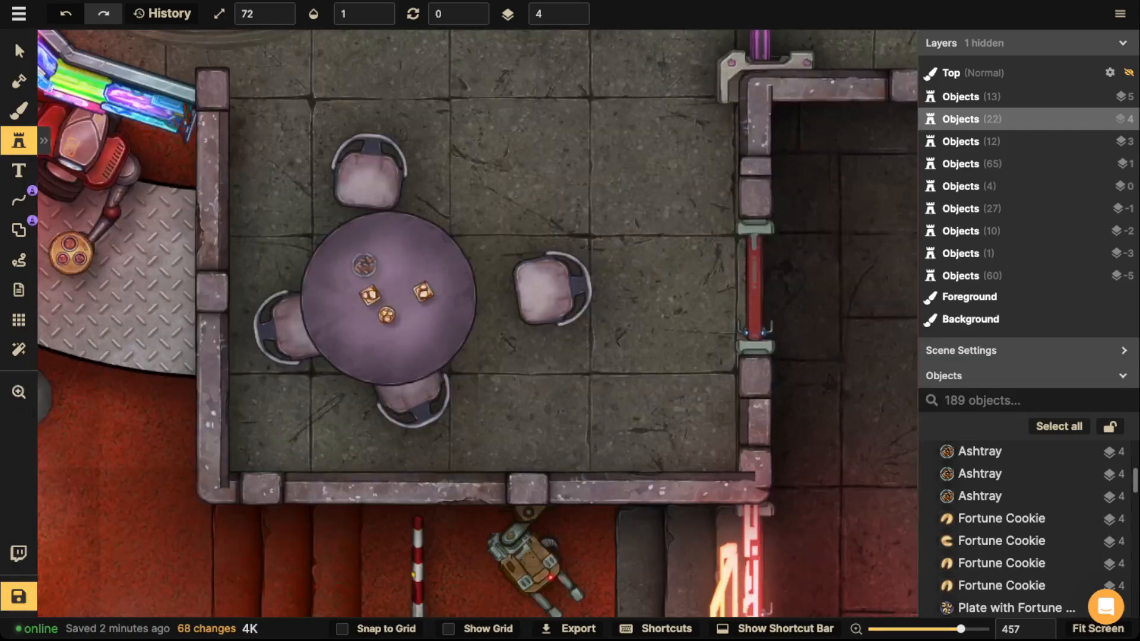
pyautogui.click(380, 275)
pyautogui.press('Escape')
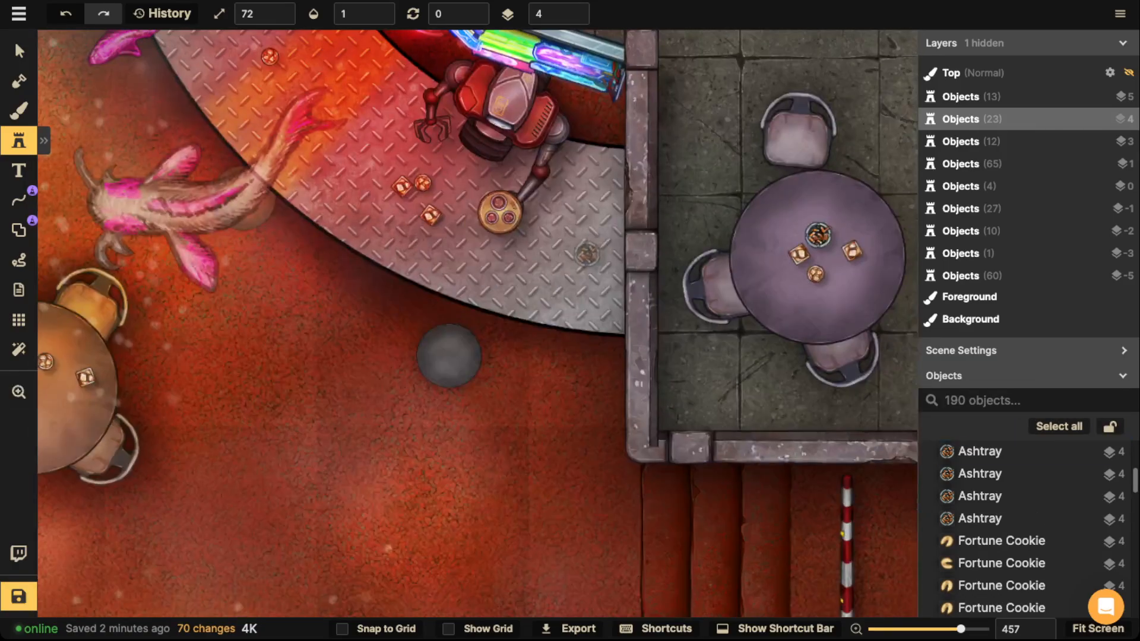
# Place ashtrays around the lower dining area, including the yellow and purple tables along the bottom screen wall.
pyautogui.click(520, 301)
pyautogui.press('Escape')
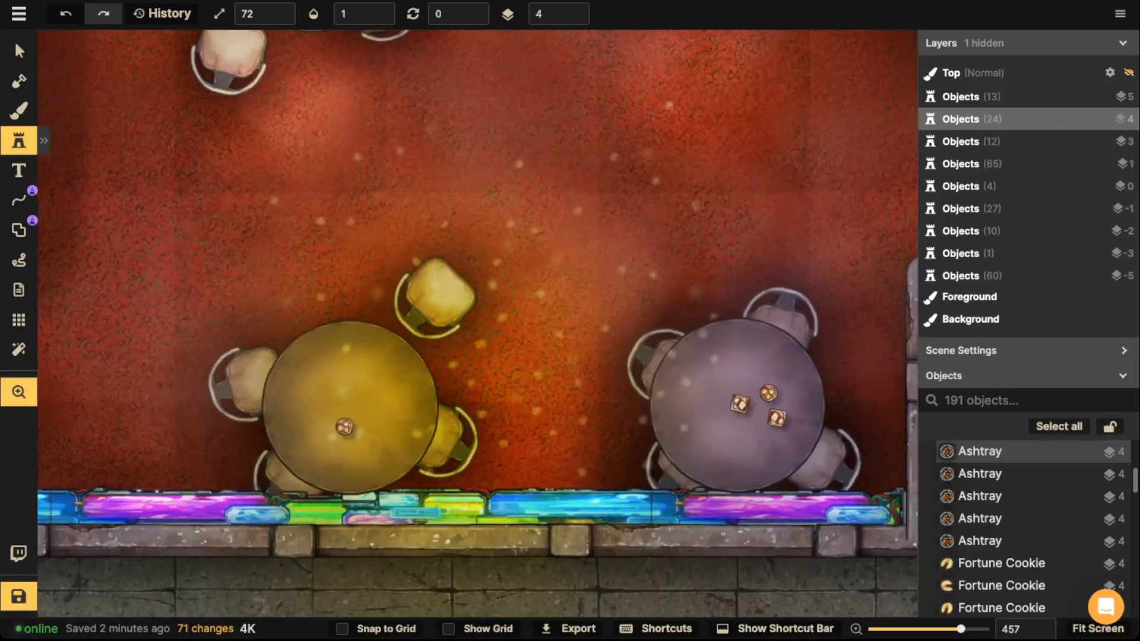
pyautogui.click(362, 392)
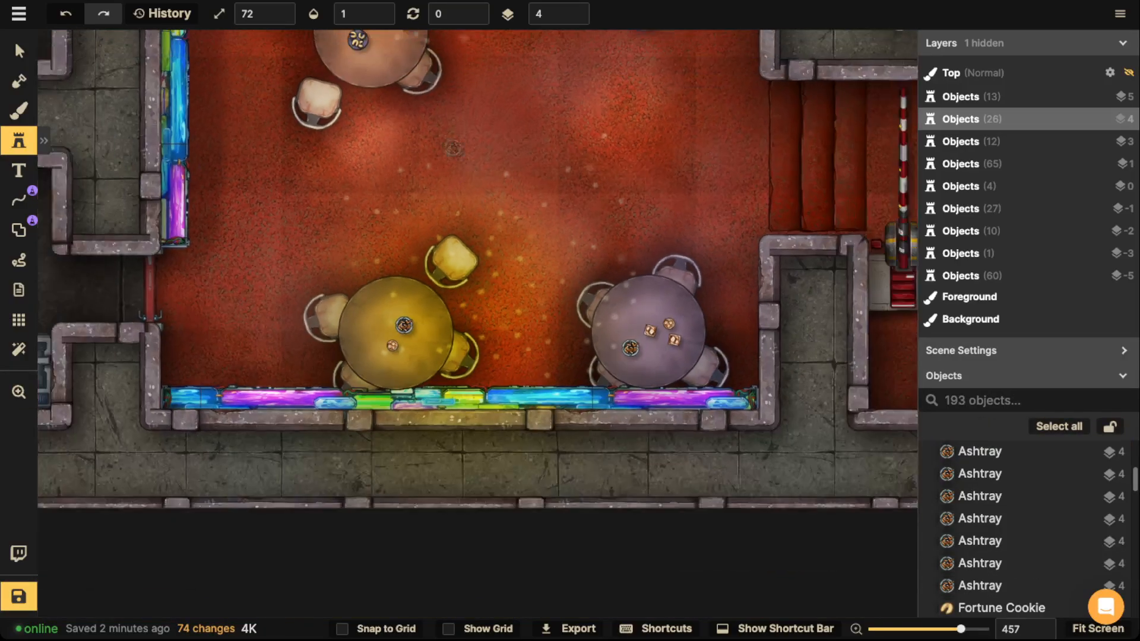
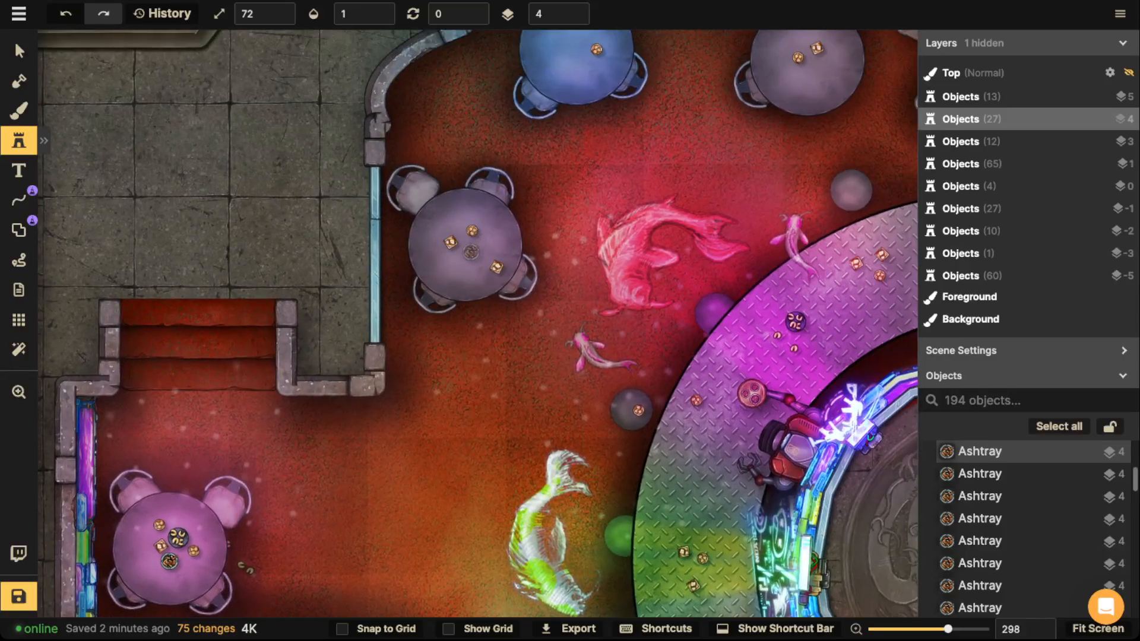
# Place ashtrays on the blue table and the two purple tables in the upper dining area.
pyautogui.click(471, 252)
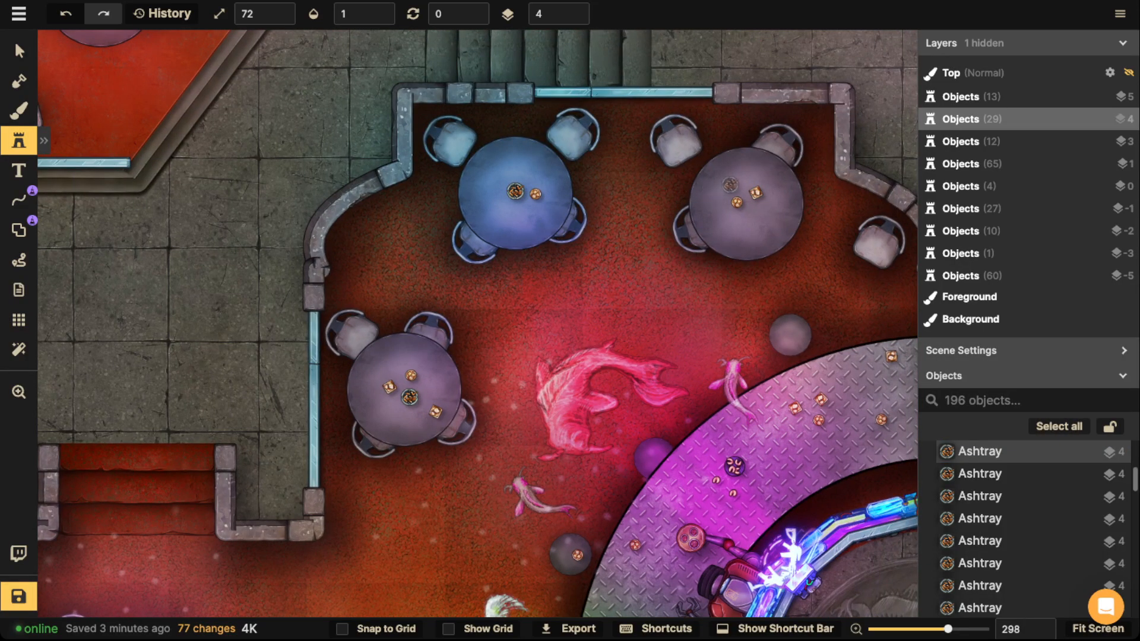
pyautogui.click(410, 396)
pyautogui.scroll(-10, 475, 320)
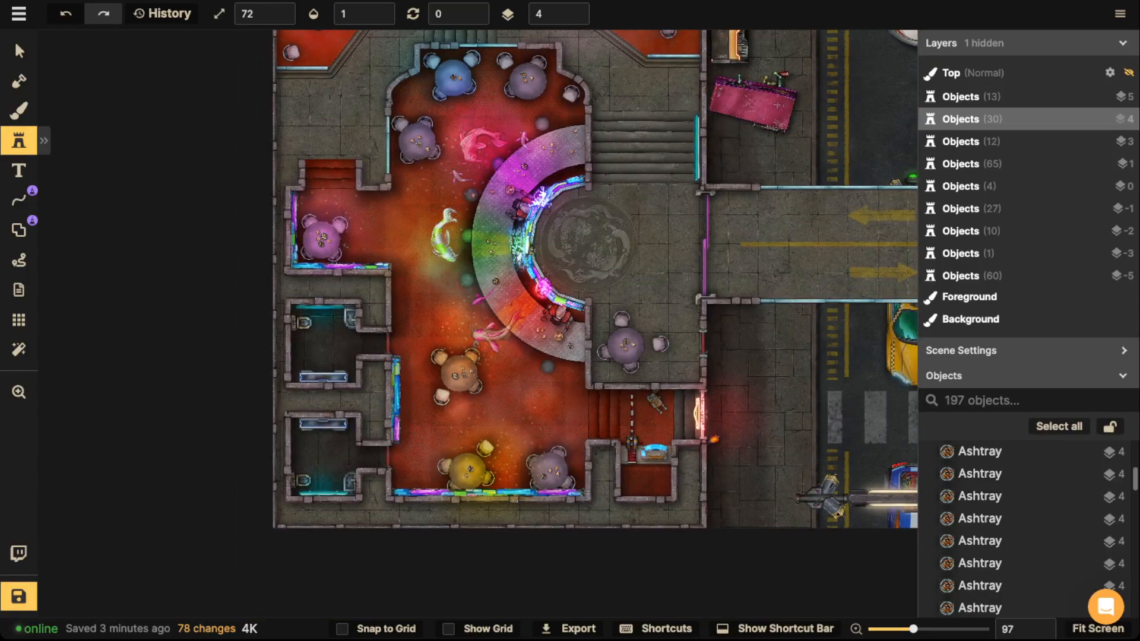
# Search the Shops: Streetfood and Sci-Fi Battlemaps stamps for CIG, clear the search and leave the stamp catalog.
pyautogui.click(19, 141)
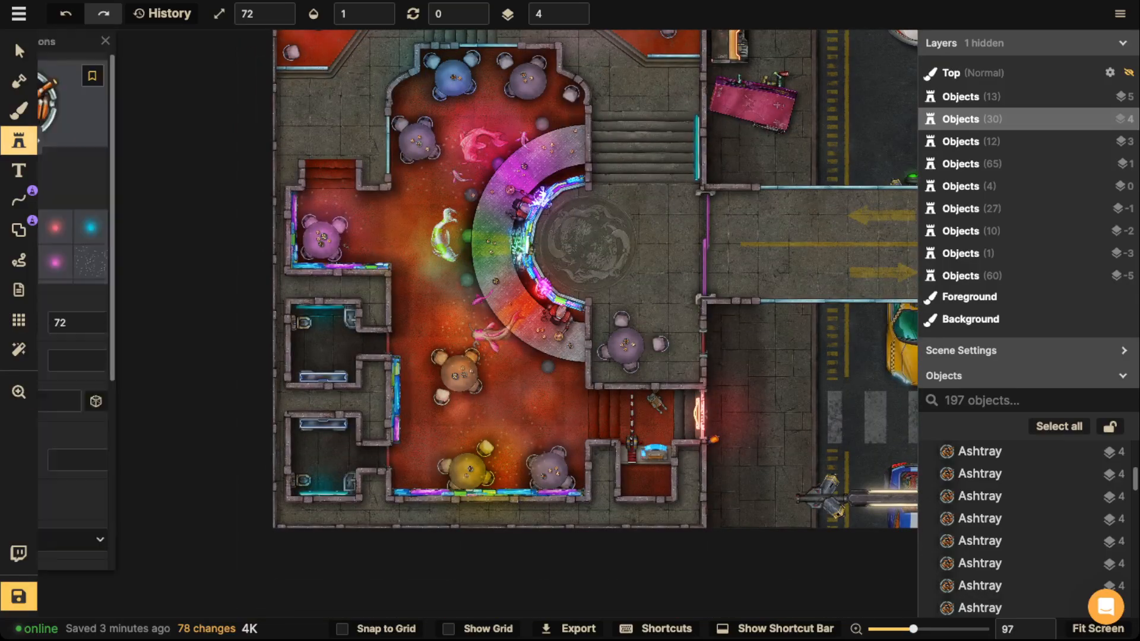
pyautogui.click(126, 168)
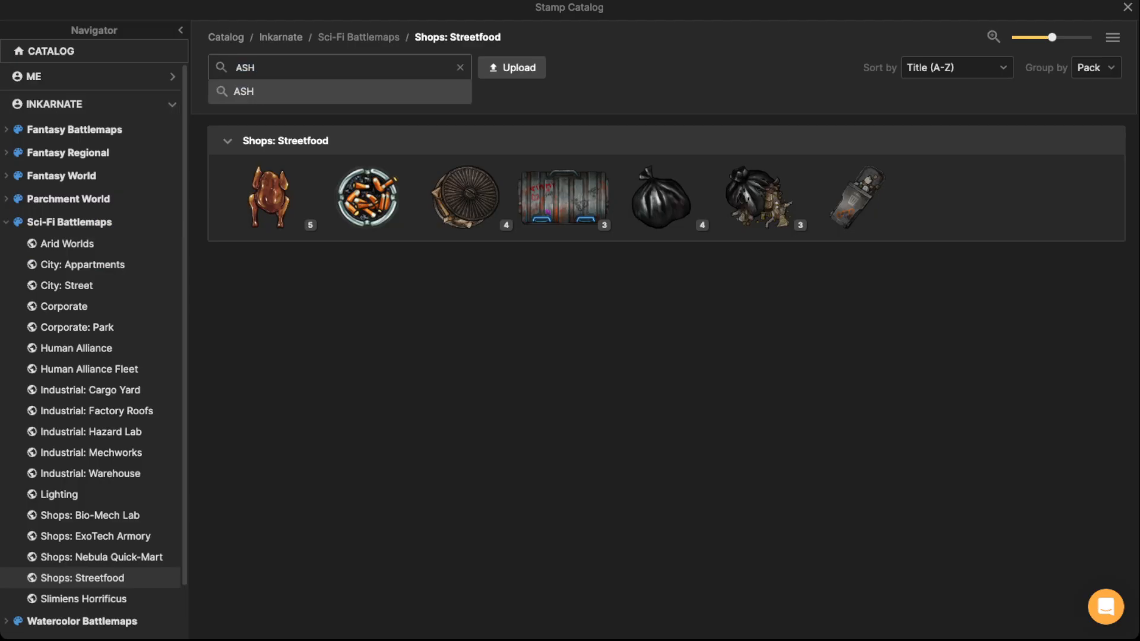
pyautogui.write('CIG')
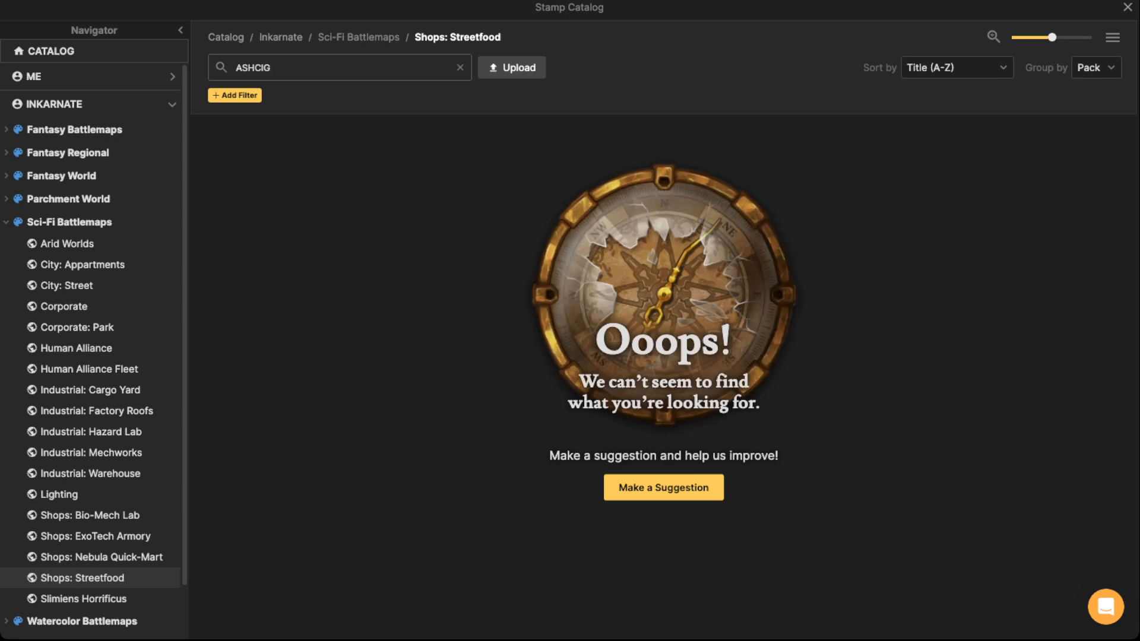
pyautogui.press('BackSpace')
pyautogui.press('BackSpace')
pyautogui.press('BackSpace')
pyautogui.write('CIF')
pyautogui.press('BackSpace')
pyautogui.write('G')
pyautogui.click(69, 222)
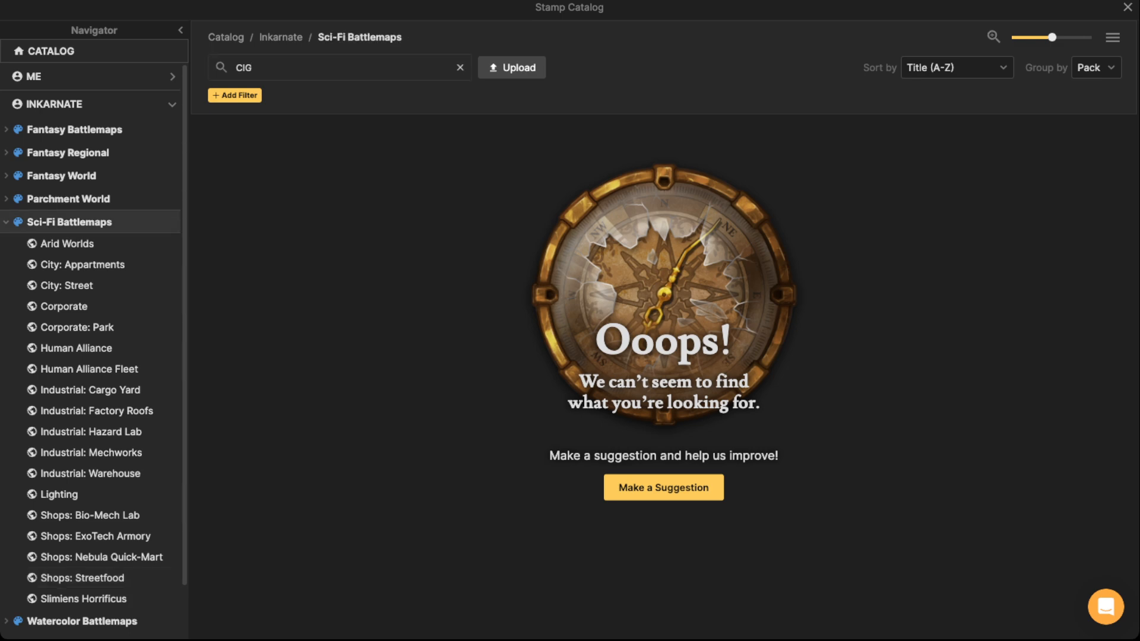
pyautogui.click(460, 68)
pyautogui.write('CIG')
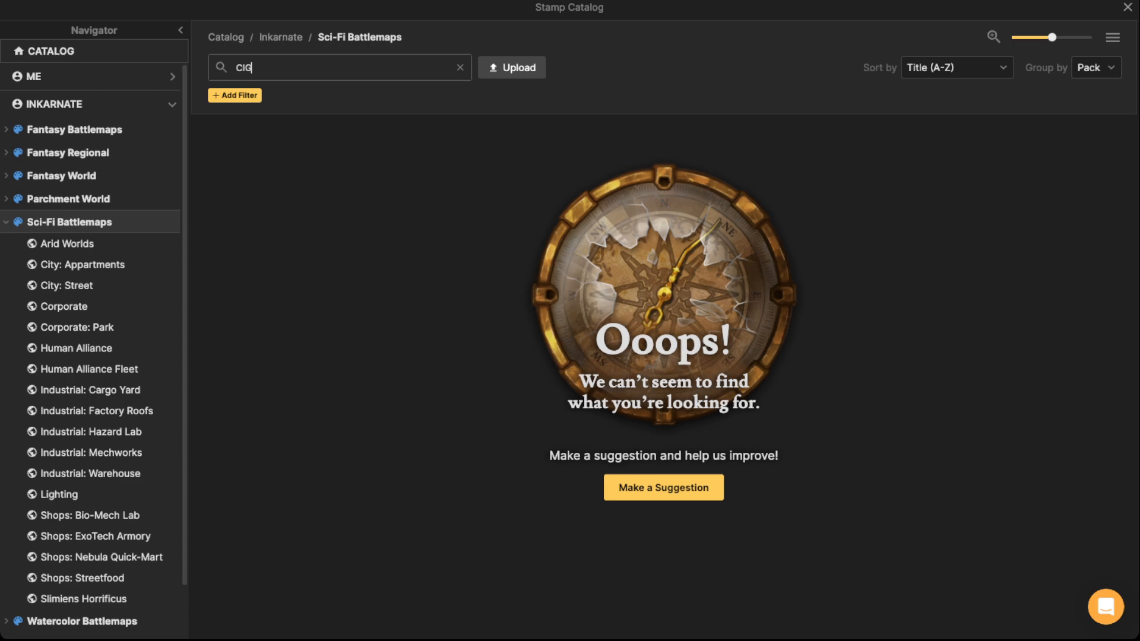
pyautogui.click(461, 68)
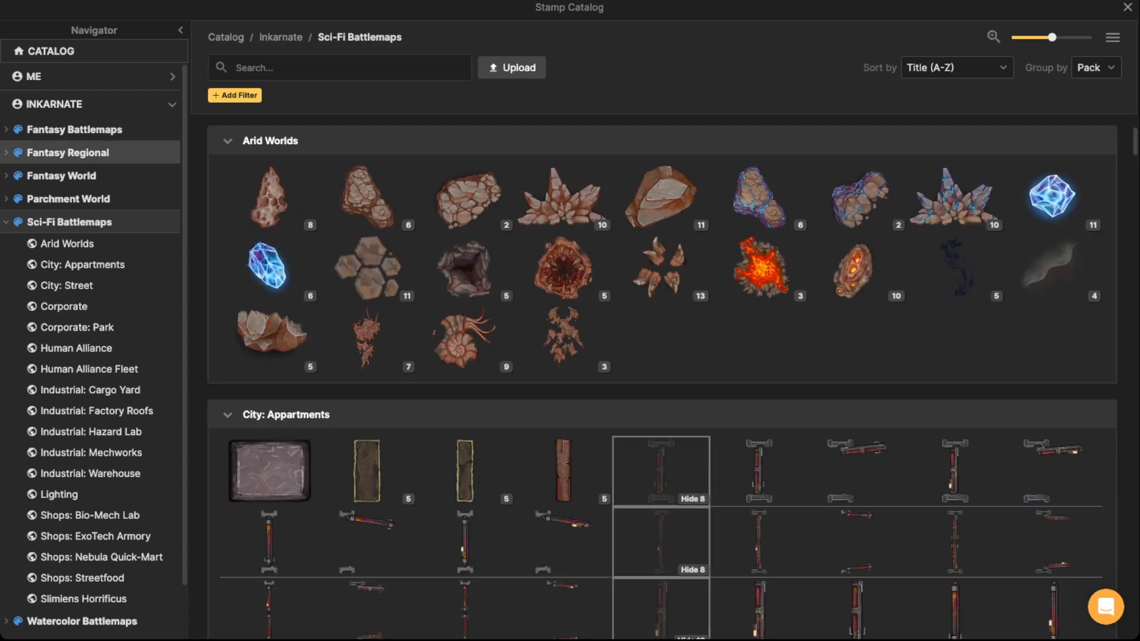
pyautogui.press('Escape')
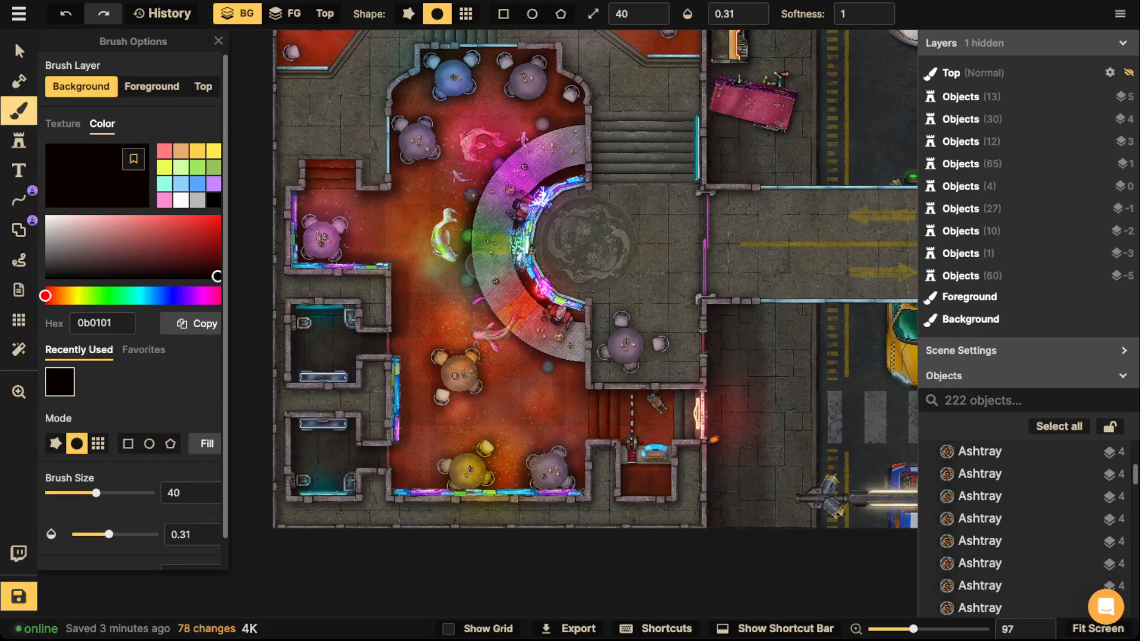
# Search the Sci-Fi Battlemaps background brush textures for CIG and clear the search.
pyautogui.click(62, 123)
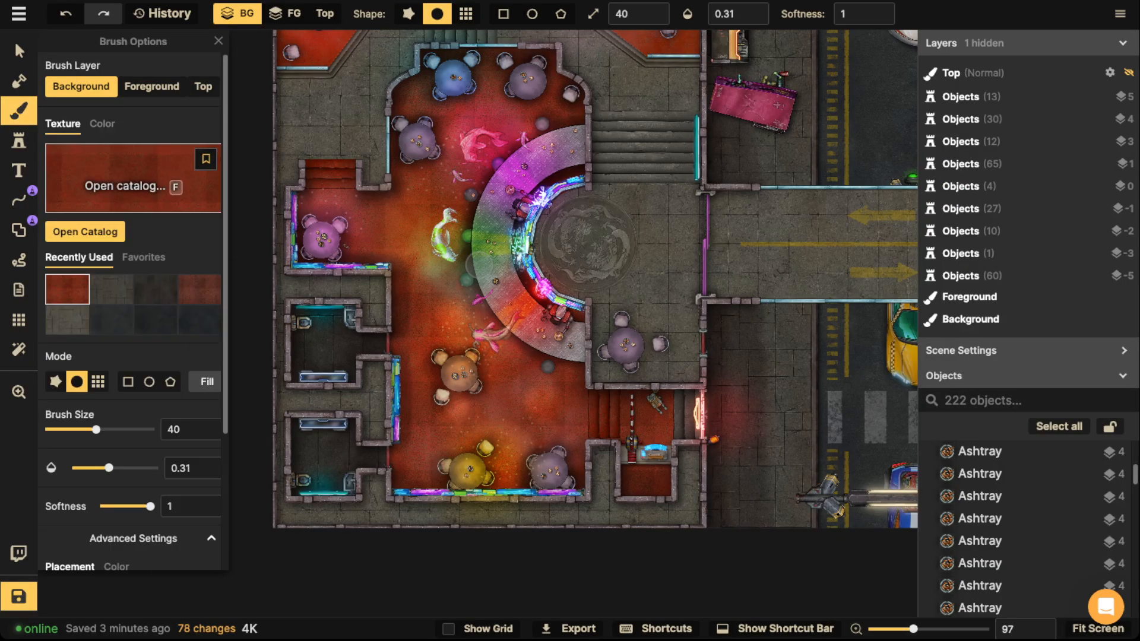
pyautogui.click(87, 229)
pyautogui.write('CI')
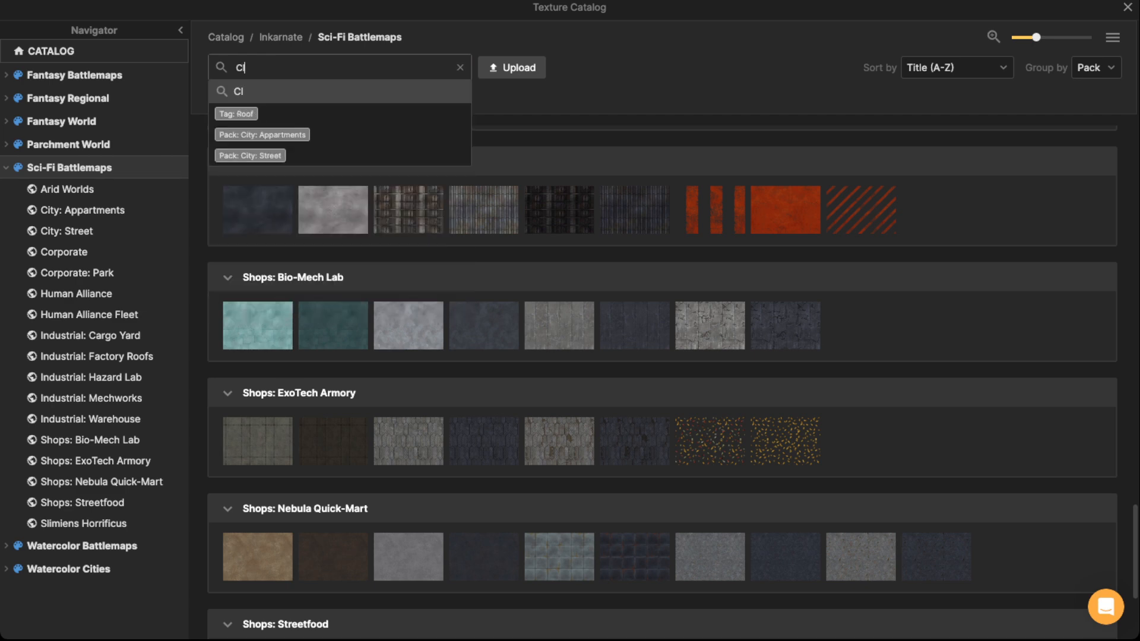
pyautogui.write('G')
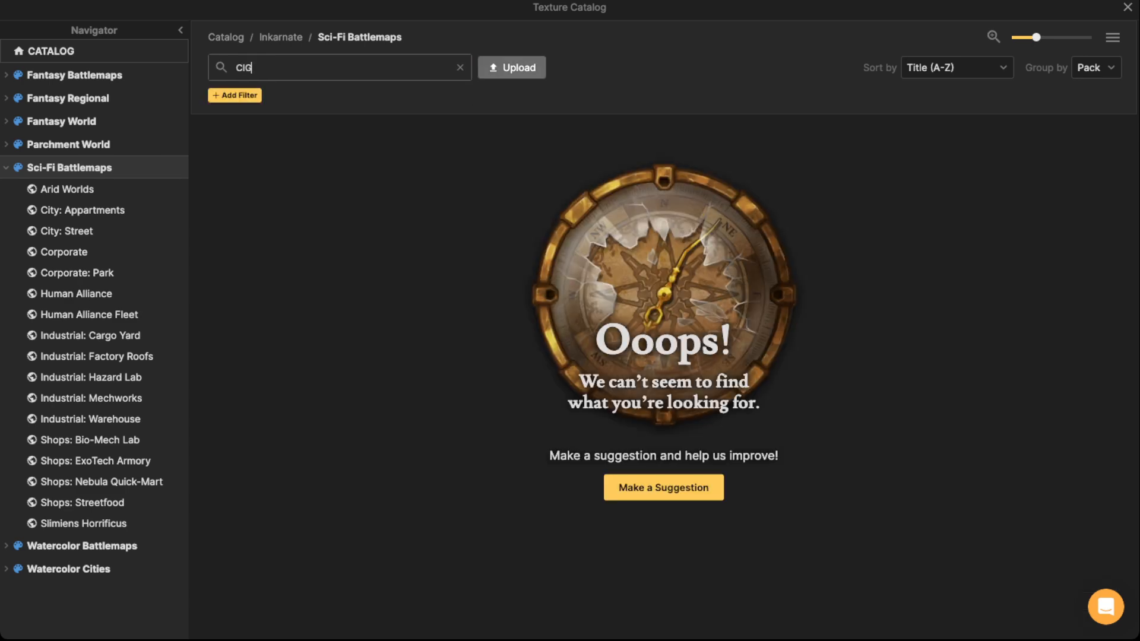
pyautogui.press('BackSpace')
pyautogui.press('BackSpace')
pyautogui.press('BackSpace')
pyautogui.scroll(-3, 661, 380)
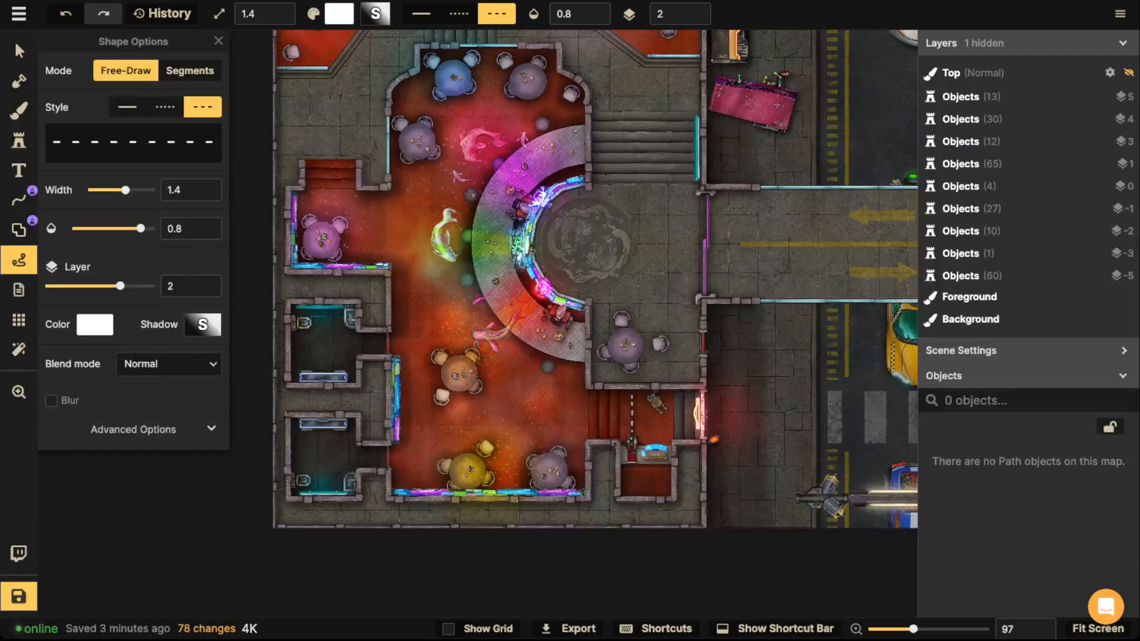
# Search the brush textures for ALPHA and choose the Rubbish texture from the City: Street pack.
pyautogui.click(19, 111)
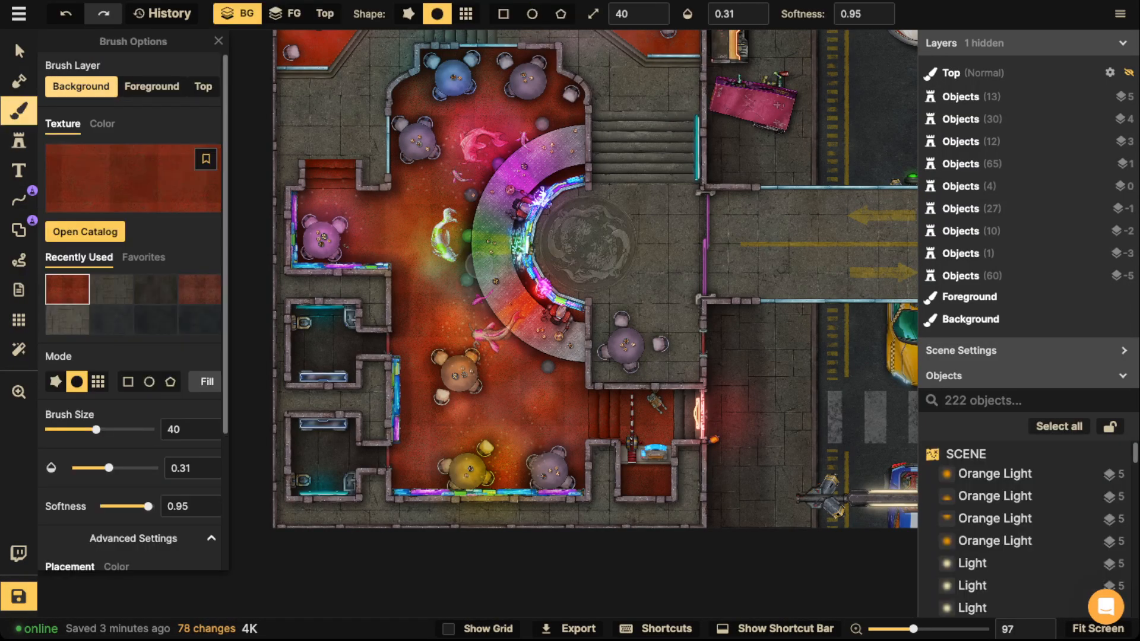
pyautogui.write('f')
pyautogui.write('ALPHA')
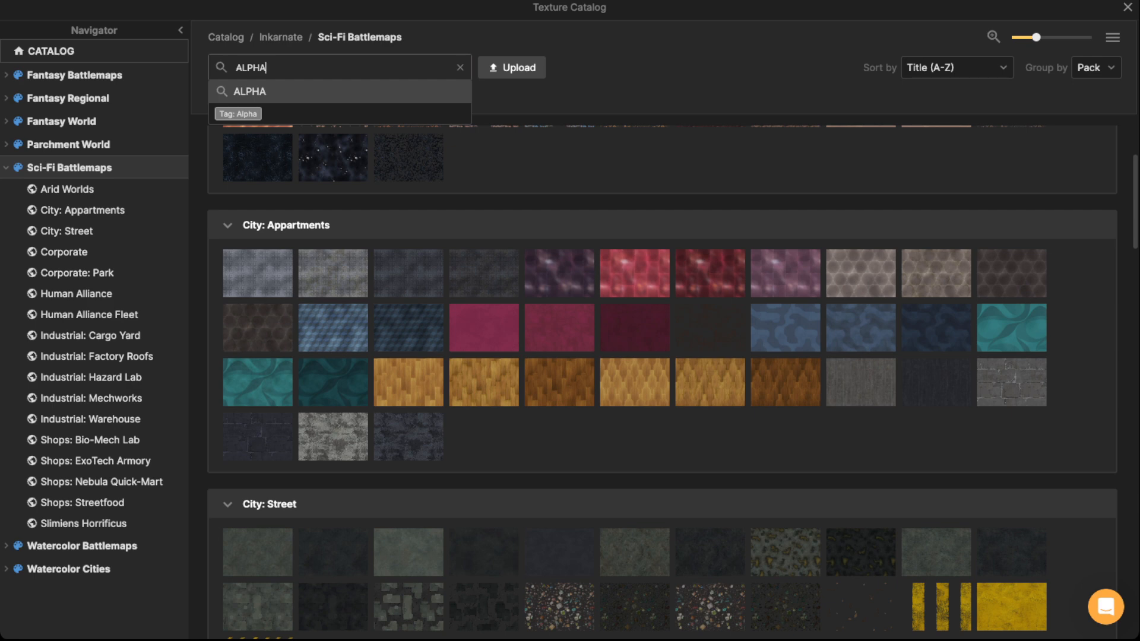
pyautogui.press('Return')
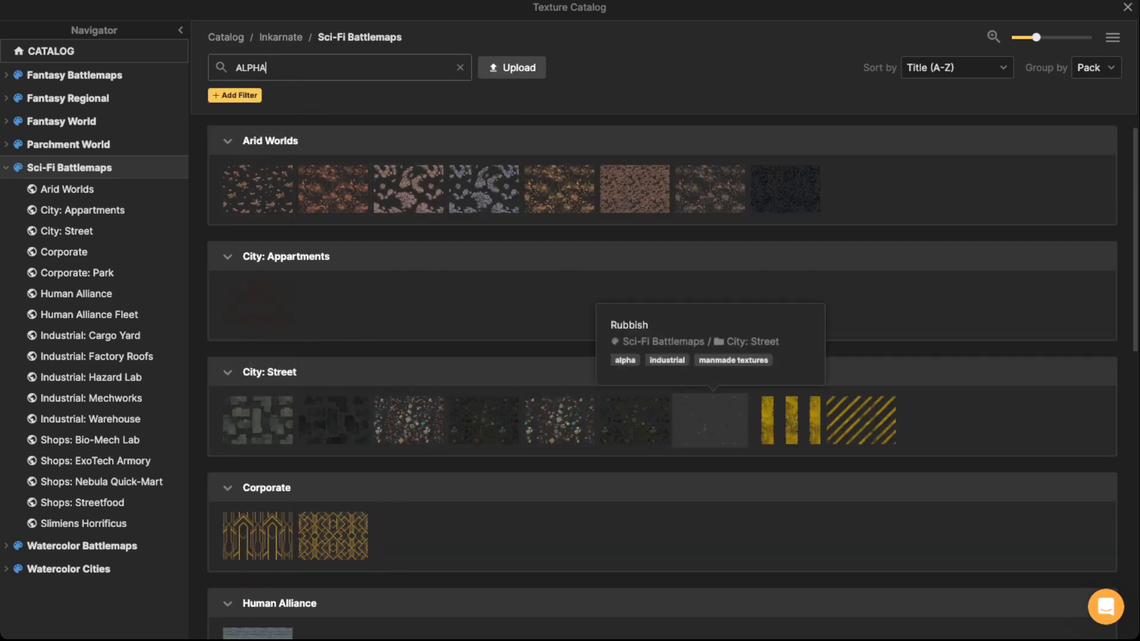
pyautogui.scroll(-6, 710, 418)
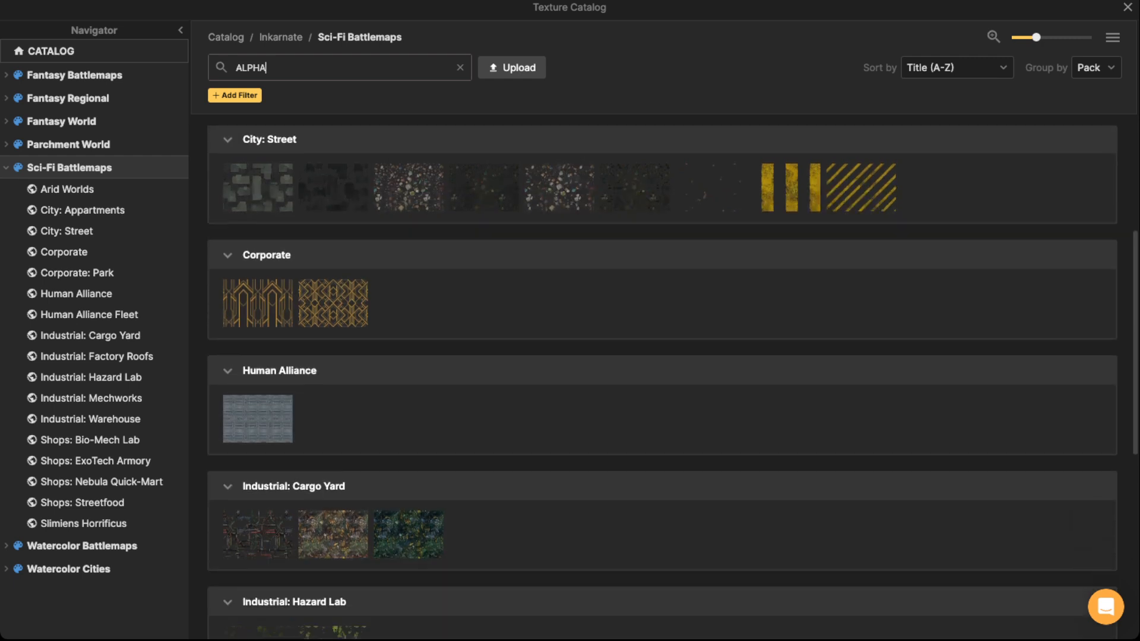
pyautogui.scroll(-5, 710, 418)
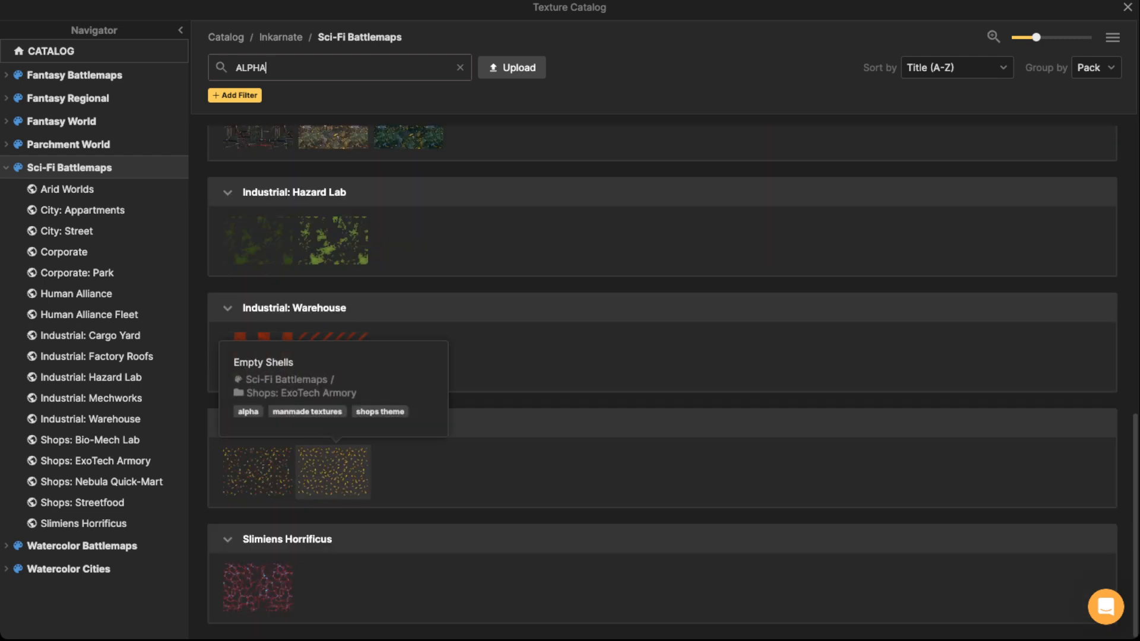
pyautogui.scroll(8, 662, 380)
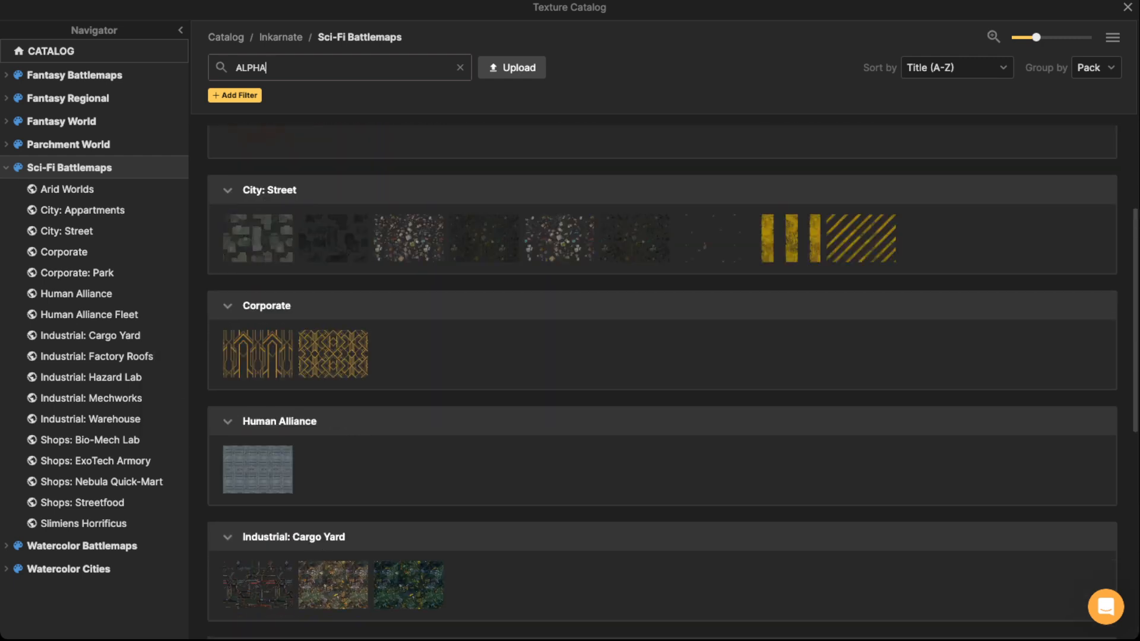
pyautogui.click(710, 237)
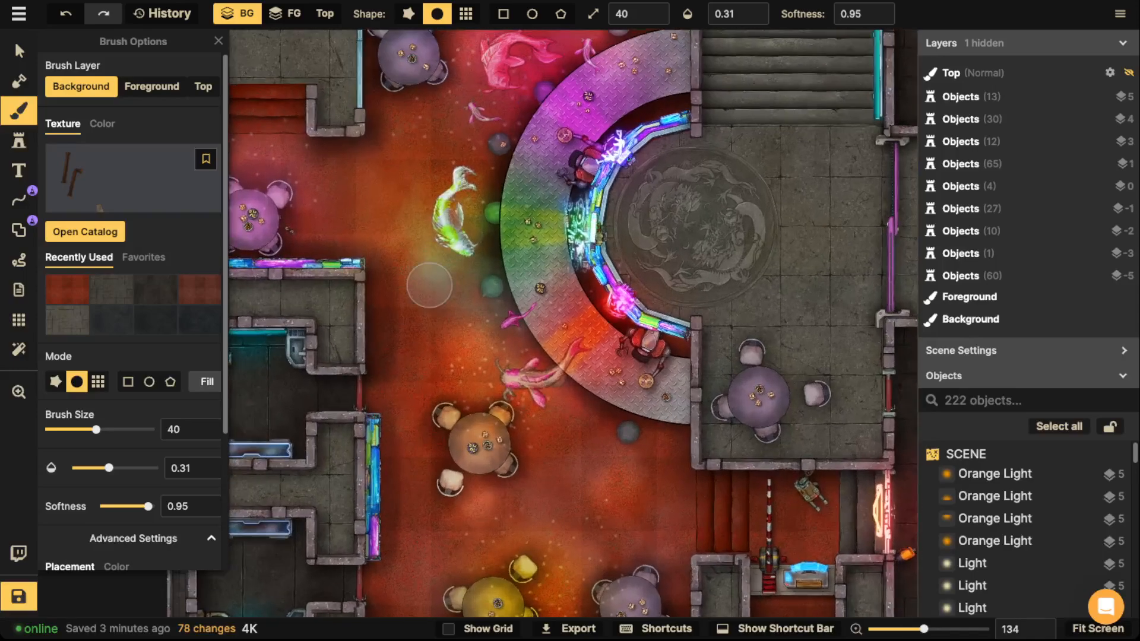
# Brush the rubbish texture over the pavement outside the neon entrance with a brush size of 70.
pyautogui.scroll(5, 428, 329)
pyautogui.moveTo(831, 457); pyautogui.dragTo(286, 262)
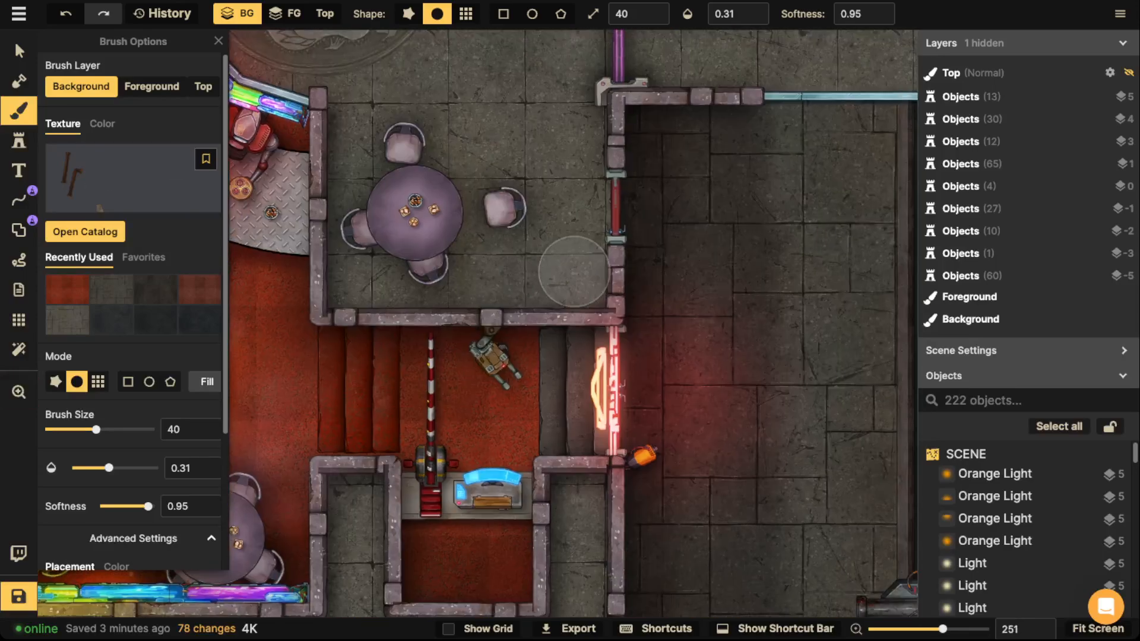
pyautogui.scroll(3, 665, 264)
pyautogui.moveTo(748, 254)
pyautogui.mouseDown()
pyautogui.moveTo(787, 286)
pyautogui.moveTo(642, 267)
pyautogui.mouseUp()
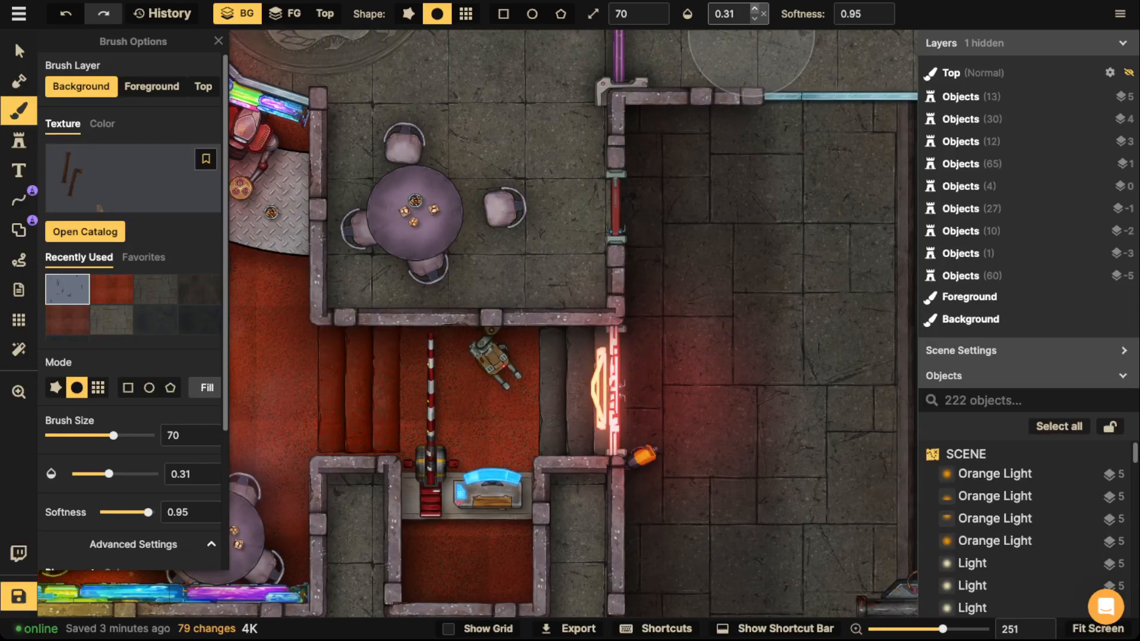
# Set the rubbish brush's opacity to 1 and its texture scale to 40.84.
pyautogui.click(763, 11)
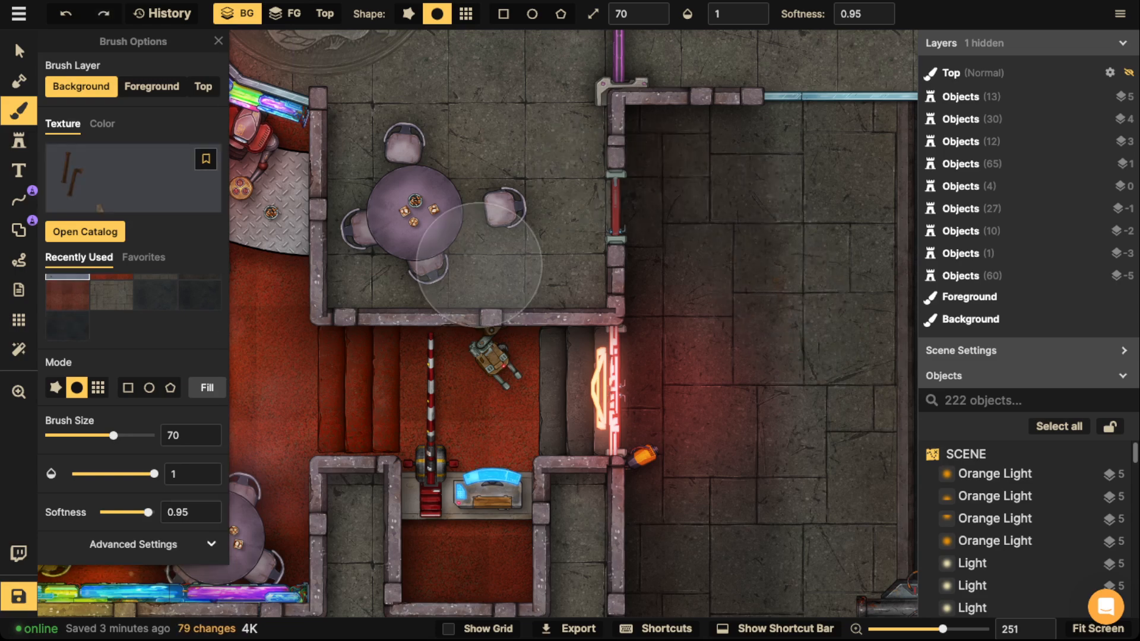
pyautogui.scroll(-3, 133, 310)
pyautogui.moveTo(111, 434); pyautogui.dragTo(91, 435)
pyautogui.scroll(-2, 657, 306)
# Dab rubbish onto the pavement outside the neon entrance and onto the crosswalk.
pyautogui.moveTo(756, 305); pyautogui.dragTo(459, 150)
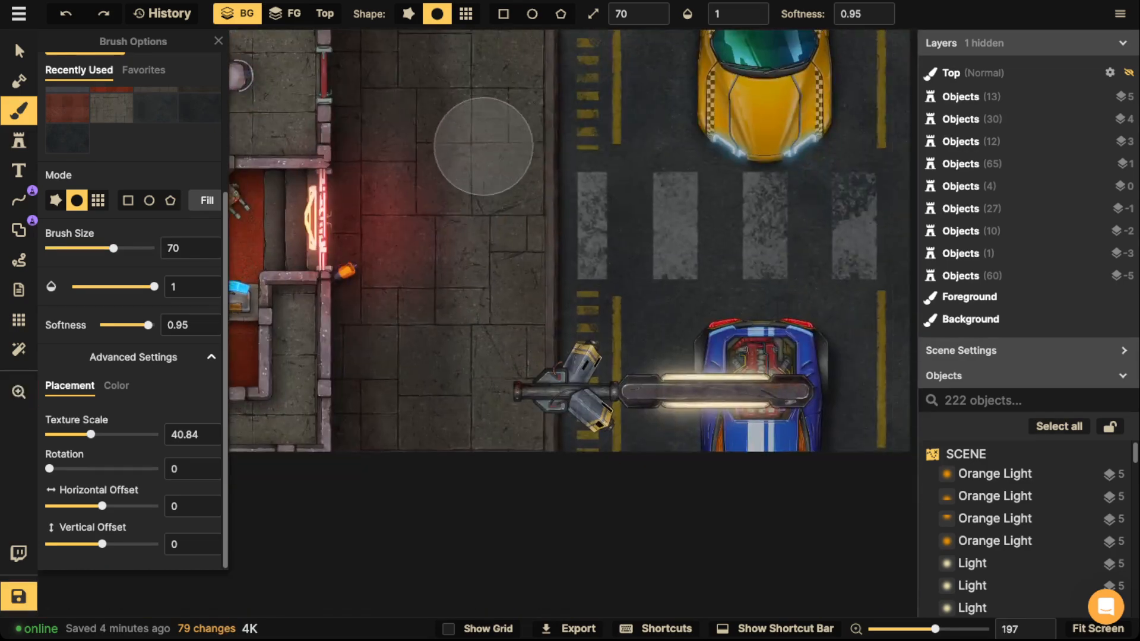
pyautogui.click(458, 172)
pyautogui.click(698, 209)
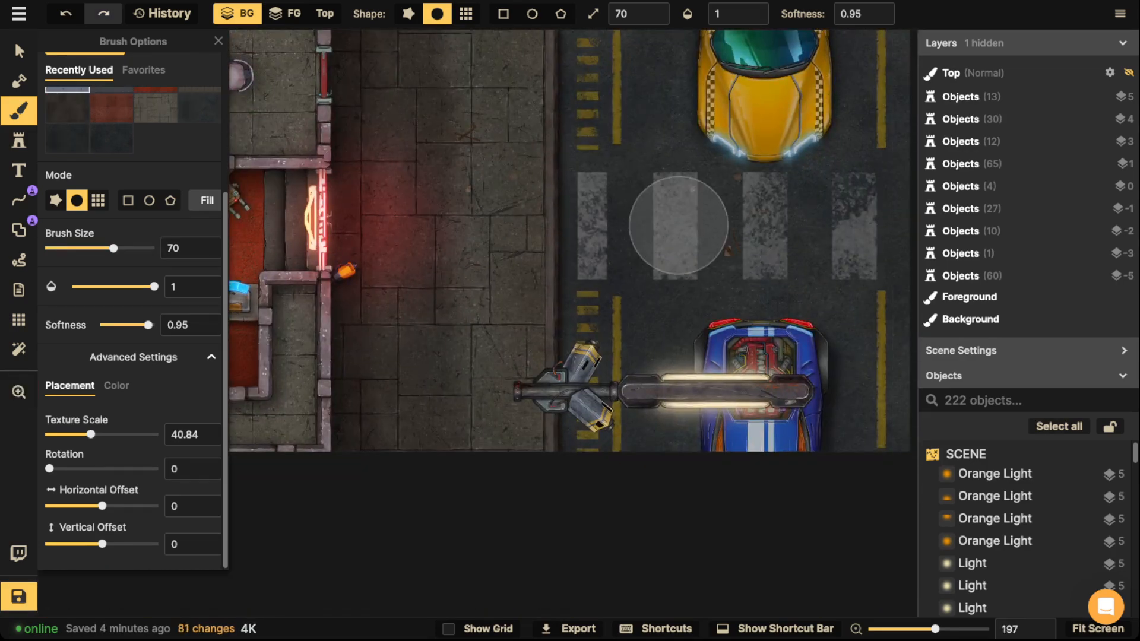
# Paint rubbish across the road north of the glass-edged walkway with the traffic arrows.
pyautogui.moveTo(651, 145); pyautogui.dragTo(631, 420)
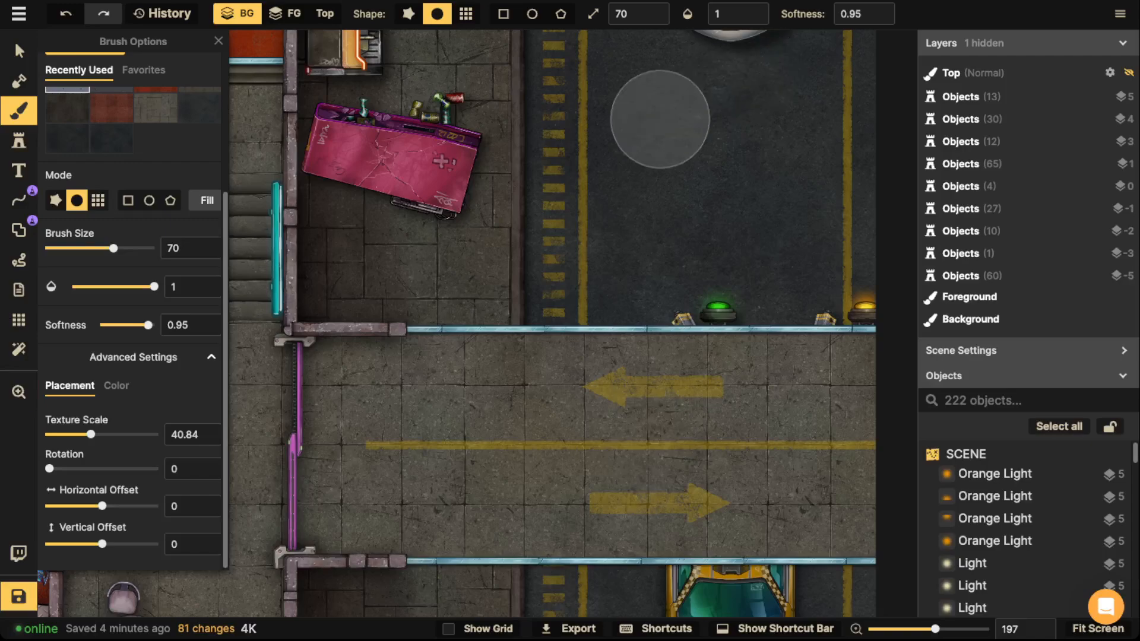
pyautogui.moveTo(738, 156); pyautogui.dragTo(748, 191)
pyautogui.moveTo(702, 119); pyautogui.dragTo(659, 124)
pyautogui.moveTo(730, 199); pyautogui.dragTo(811, 78)
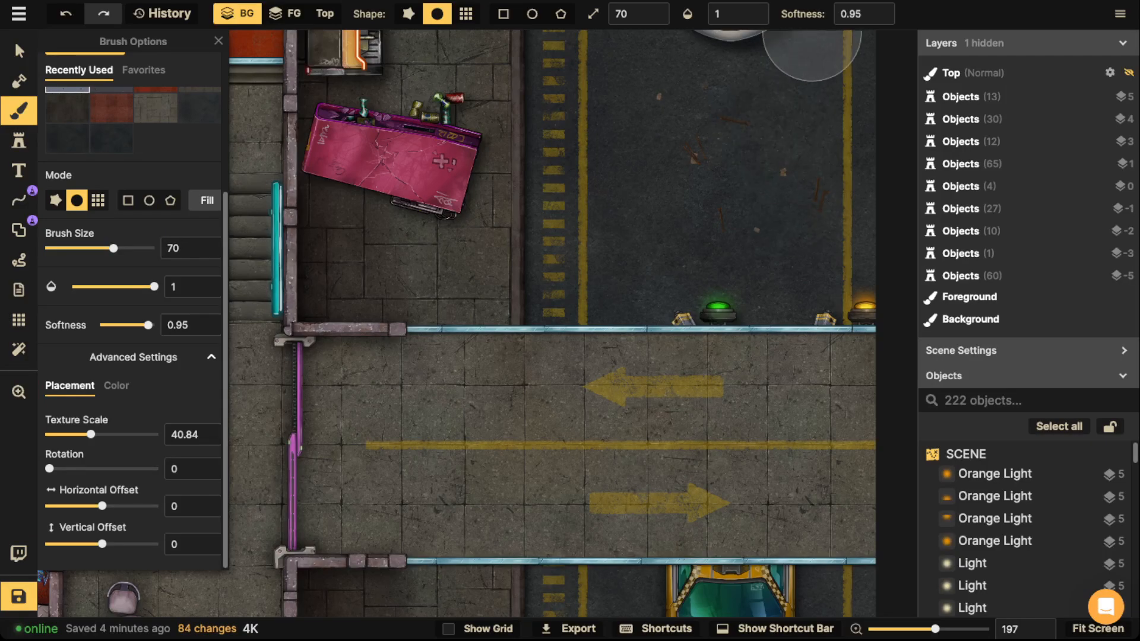
pyautogui.moveTo(812, 39)
pyautogui.mouseDown()
pyautogui.moveTo(775, 153)
pyautogui.moveTo(684, 171)
pyautogui.moveTo(677, 86)
pyautogui.moveTo(614, 111)
pyautogui.moveTo(677, 182)
pyautogui.moveTo(593, 216)
pyautogui.mouseUp()
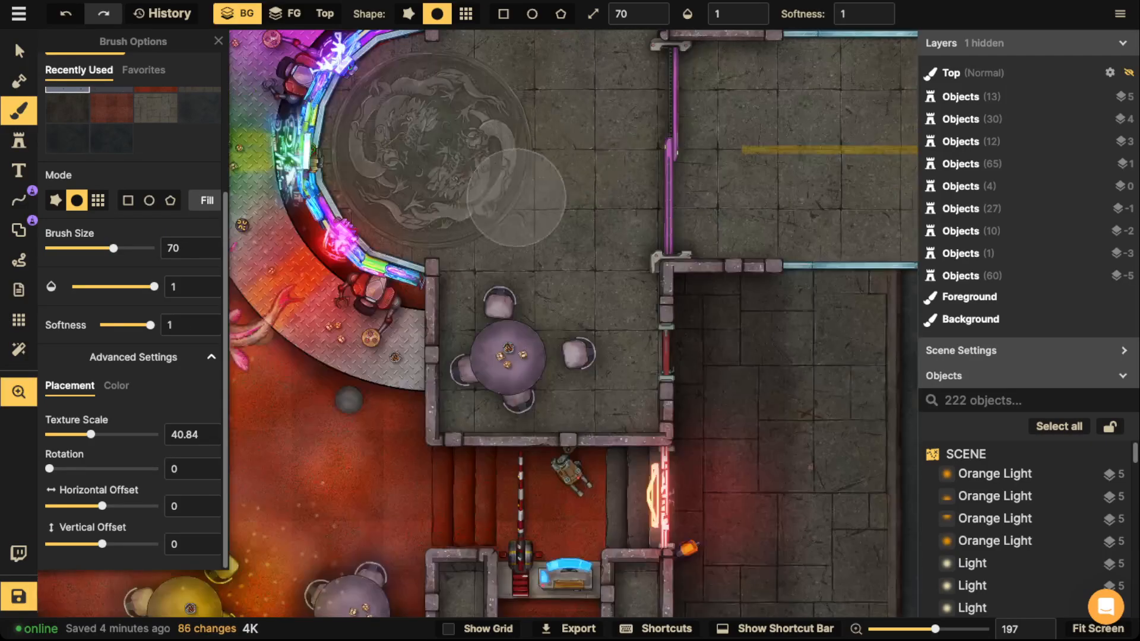
# Paint a small patch of rubbish on the red floor beside the pink alcove table with softness 1.
pyautogui.moveTo(516, 197); pyautogui.dragTo(671, 66)
pyautogui.moveTo(438, 287); pyautogui.dragTo(523, 199)
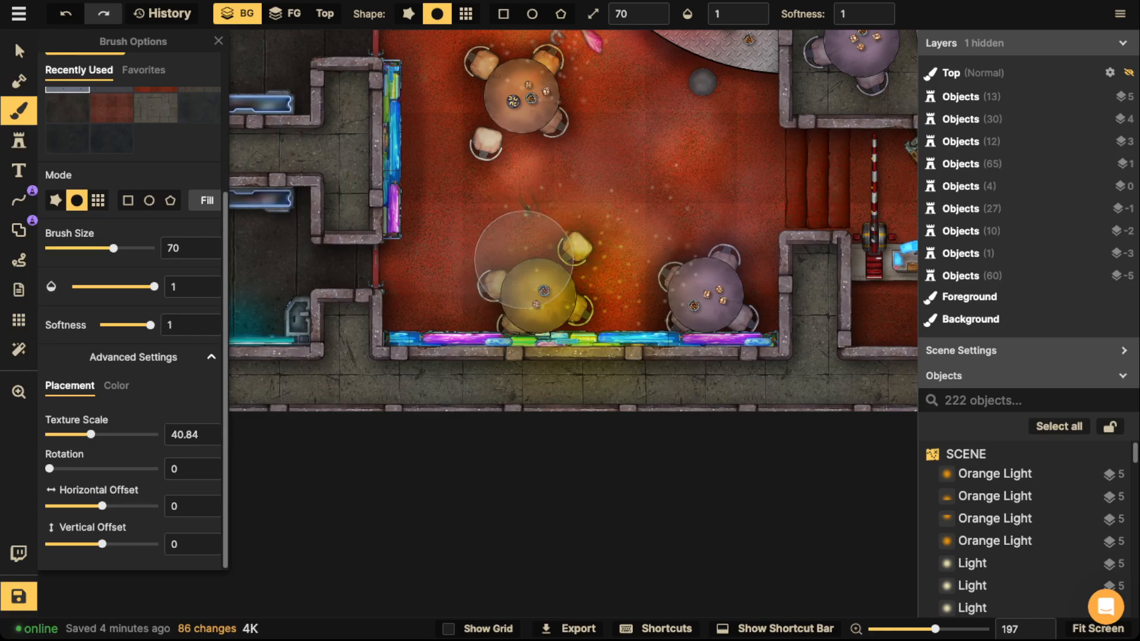
pyautogui.moveTo(477, 78)
pyautogui.mouseDown()
pyautogui.moveTo(546, 216)
pyautogui.moveTo(564, 380)
pyautogui.mouseUp()
pyautogui.moveTo(548, 68)
pyautogui.mouseDown()
pyautogui.moveTo(575, 235)
pyautogui.moveTo(574, 355)
pyautogui.mouseUp()
pyautogui.moveTo(463, 374); pyautogui.dragTo(465, 363)
# Dab rubbish over the stone walkway and central stairs between the two upper booths.
pyautogui.moveTo(742, 39); pyautogui.dragTo(590, 349)
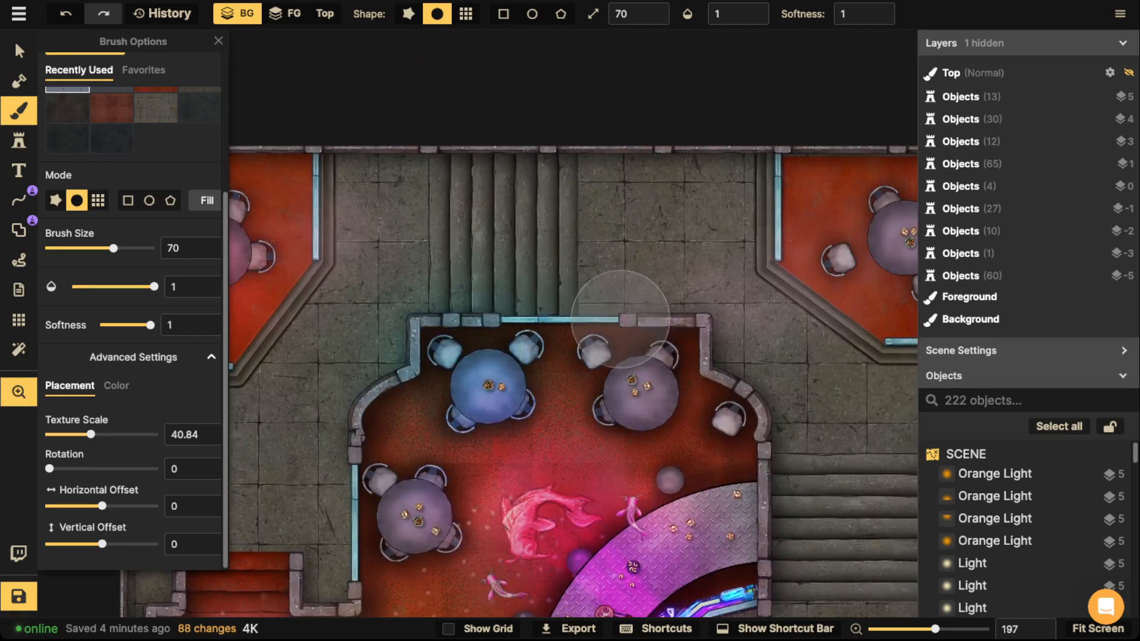
pyautogui.click(729, 310)
pyautogui.click(713, 251)
pyautogui.click(655, 223)
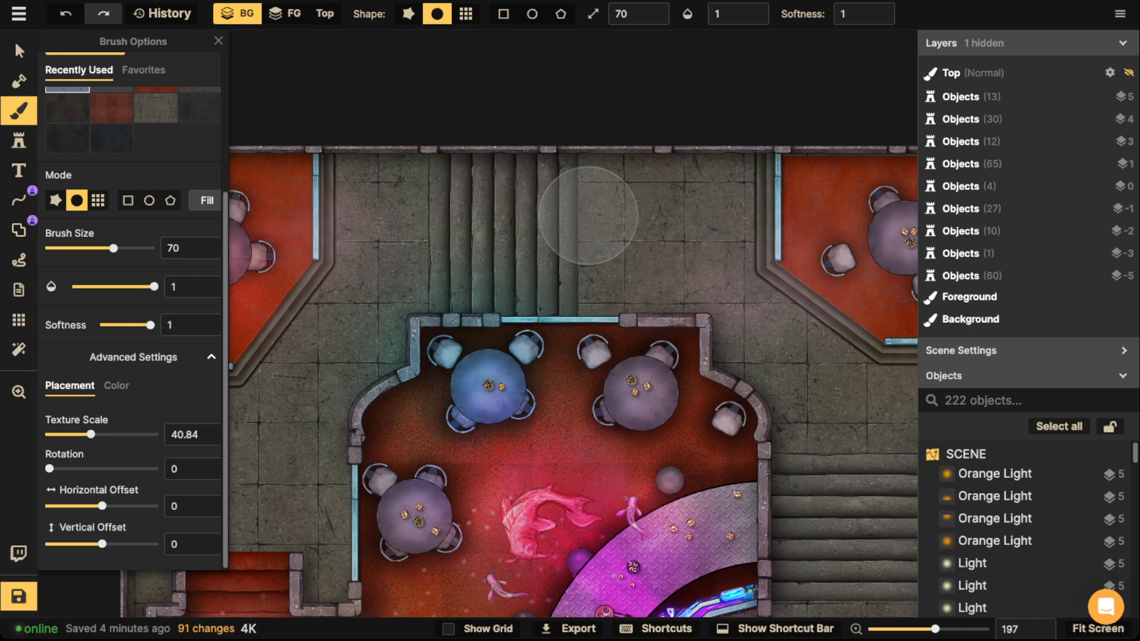
pyautogui.click(529, 217)
pyautogui.click(361, 288)
# Examine the upper walkway, dining area, bar and pink alcove to check the scattered rubbish and lighting.
pyautogui.scroll(-3, 386, 191)
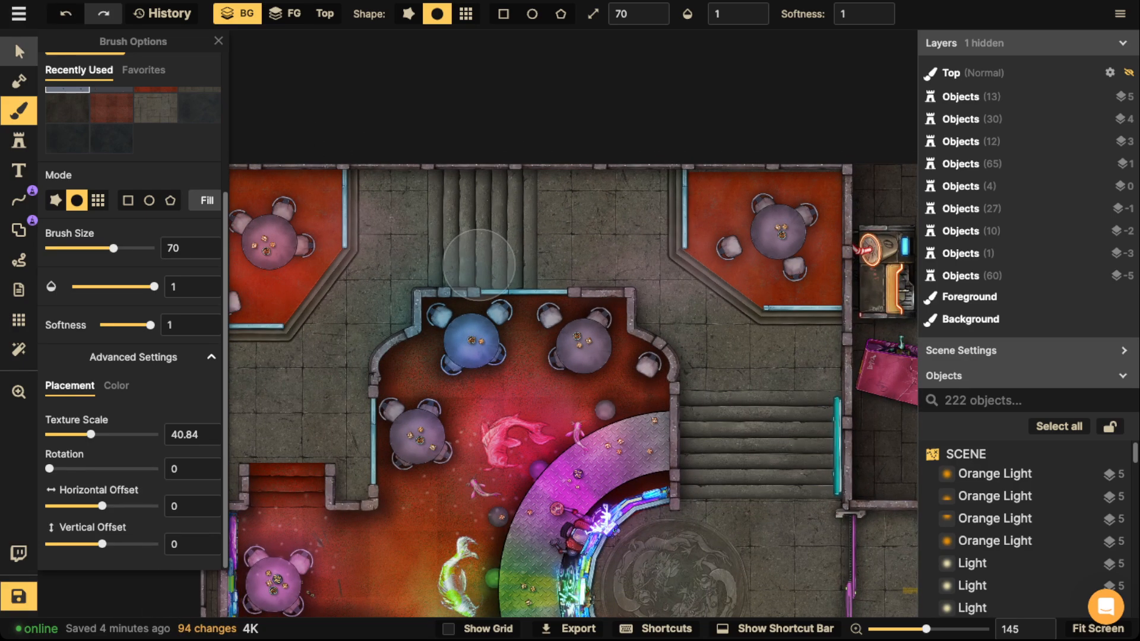
pyautogui.press('v')
pyautogui.scroll(8, 469, 261)
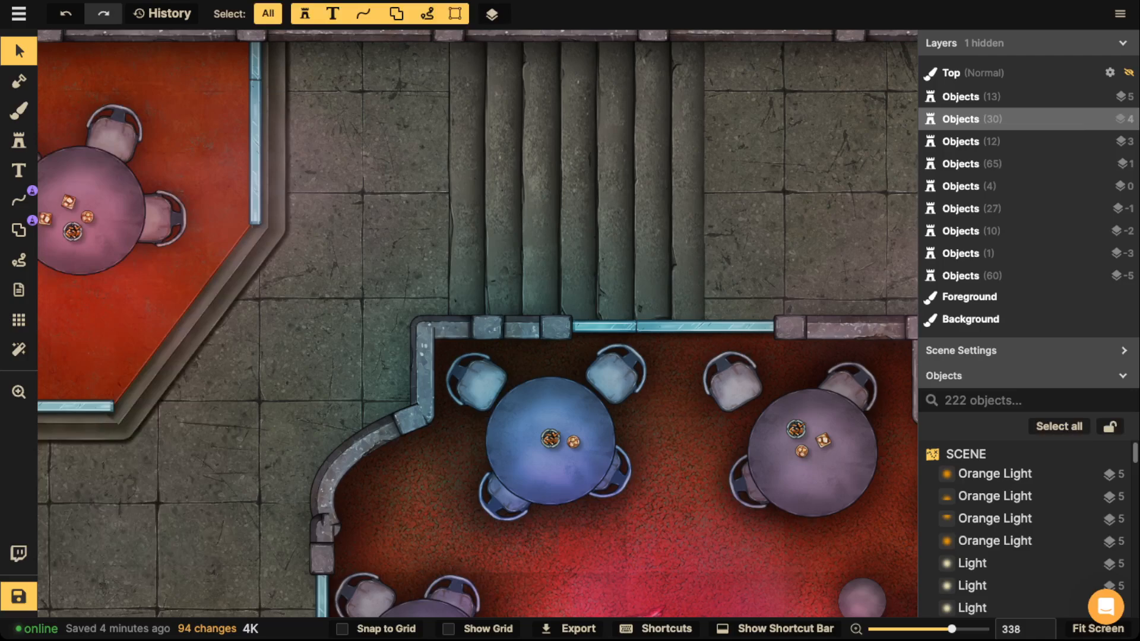
pyautogui.click(380, 265)
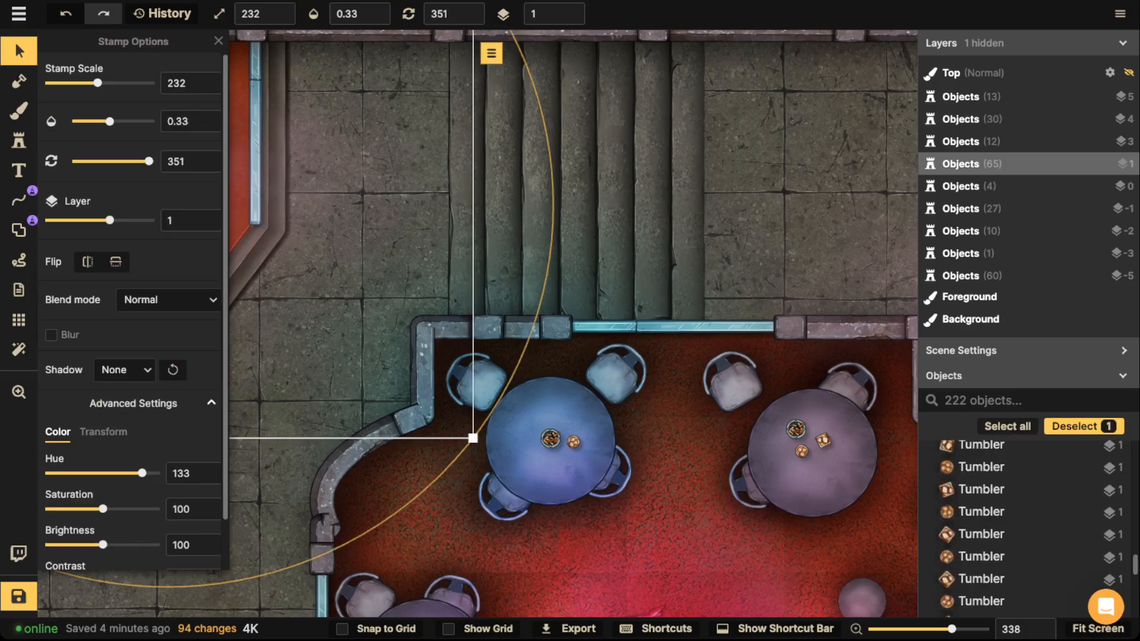
pyautogui.scroll(-5, 377, 270)
pyautogui.press('Escape')
pyautogui.scroll(-5, 318, 202)
pyautogui.moveTo(357, 276); pyautogui.dragTo(379, 166)
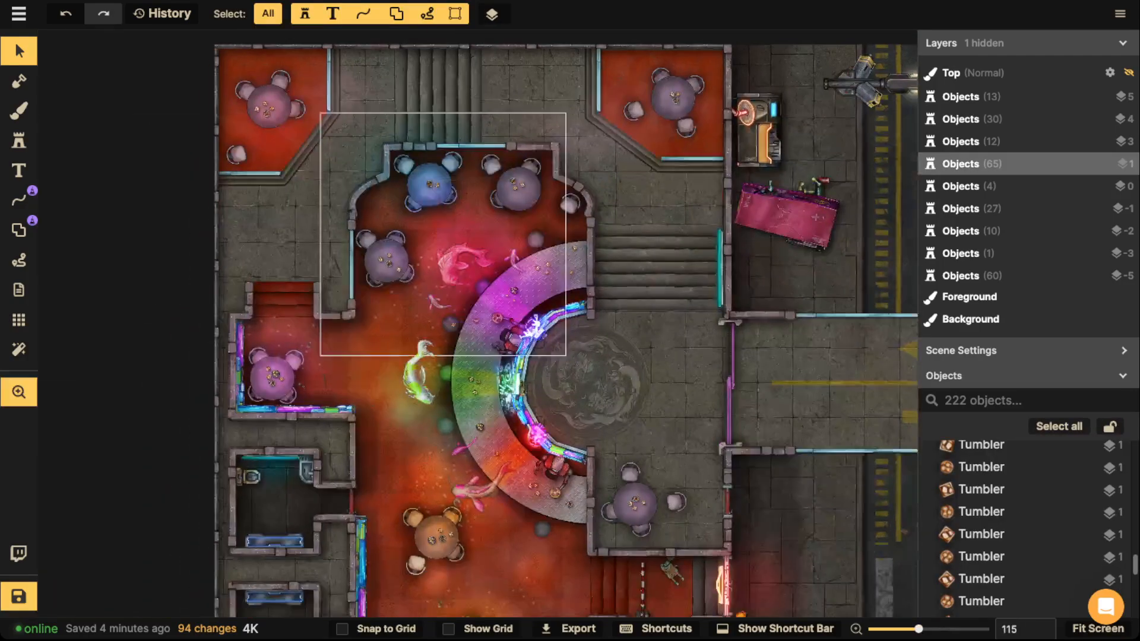
pyautogui.moveTo(447, 371); pyautogui.dragTo(447, 263)
pyautogui.scroll(-1, 506, 336)
pyautogui.moveTo(515, 334); pyautogui.dragTo(447, 373)
pyautogui.scroll(2, 511, 326)
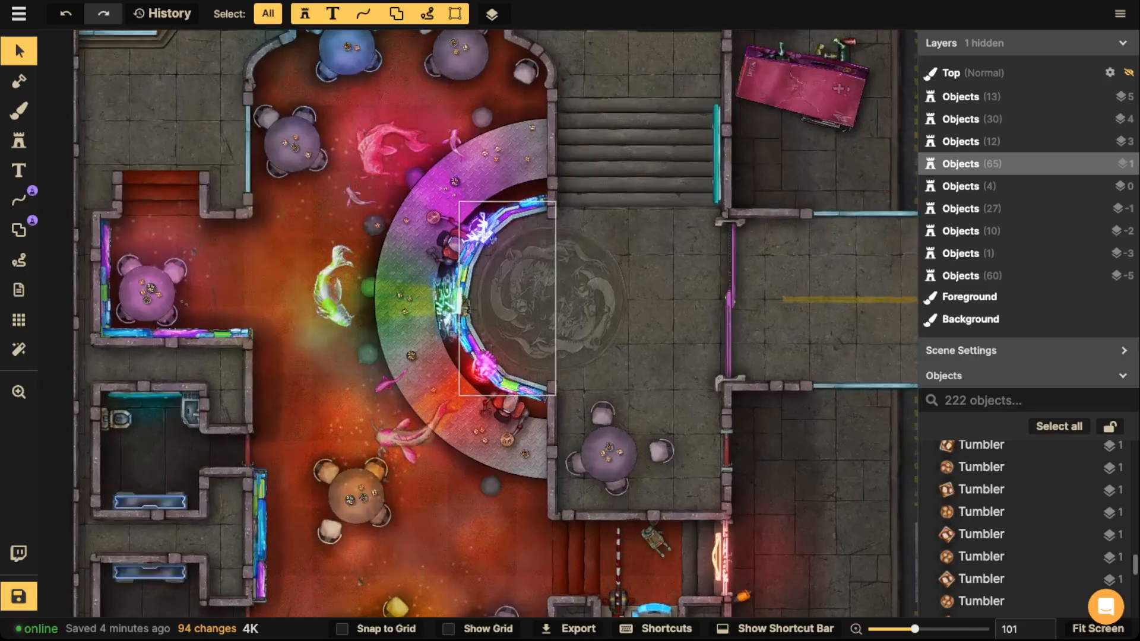
pyautogui.scroll(2, 377, 302)
pyautogui.moveTo(356, 288); pyautogui.dragTo(545, 472)
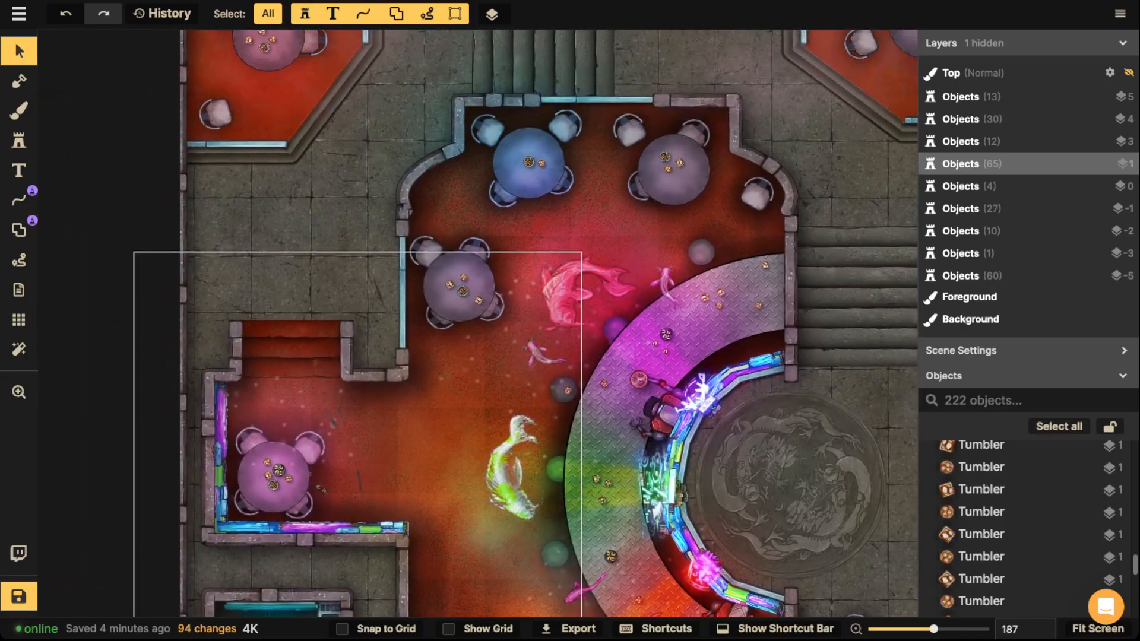
# Shift the yellow centre line of the glass-edged walkway slightly towards the purple doors.
pyautogui.moveTo(665, 410); pyautogui.dragTo(58, 241)
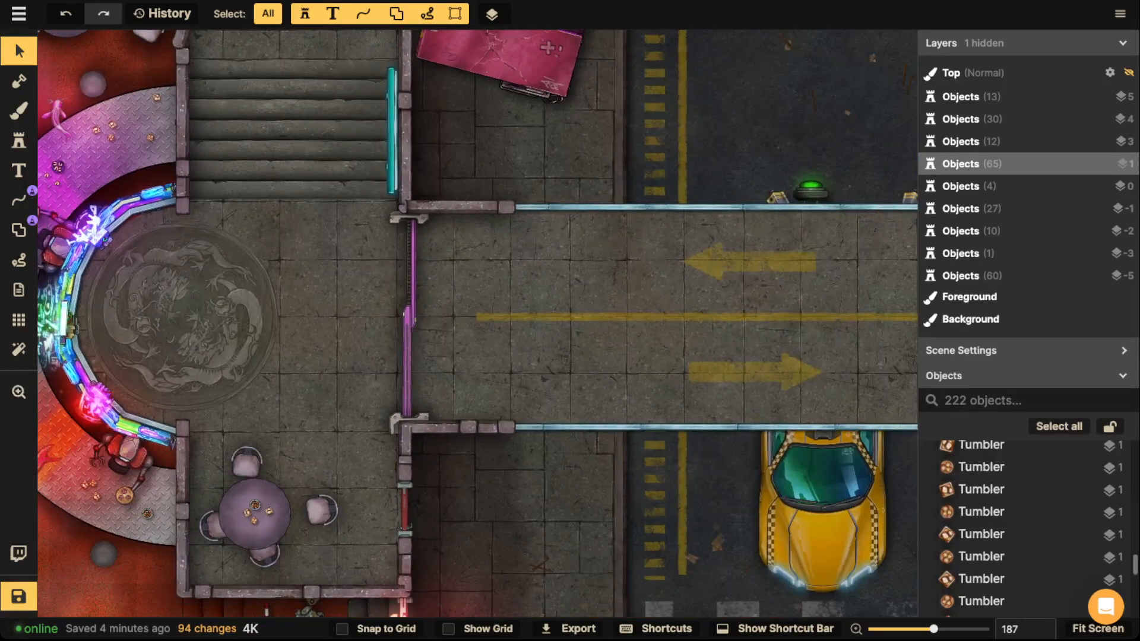
pyautogui.click(617, 317)
pyautogui.moveTo(618, 317); pyautogui.dragTo(493, 317)
pyautogui.scroll(-3, 534, 318)
pyautogui.moveTo(356, 291); pyautogui.dragTo(259, 295)
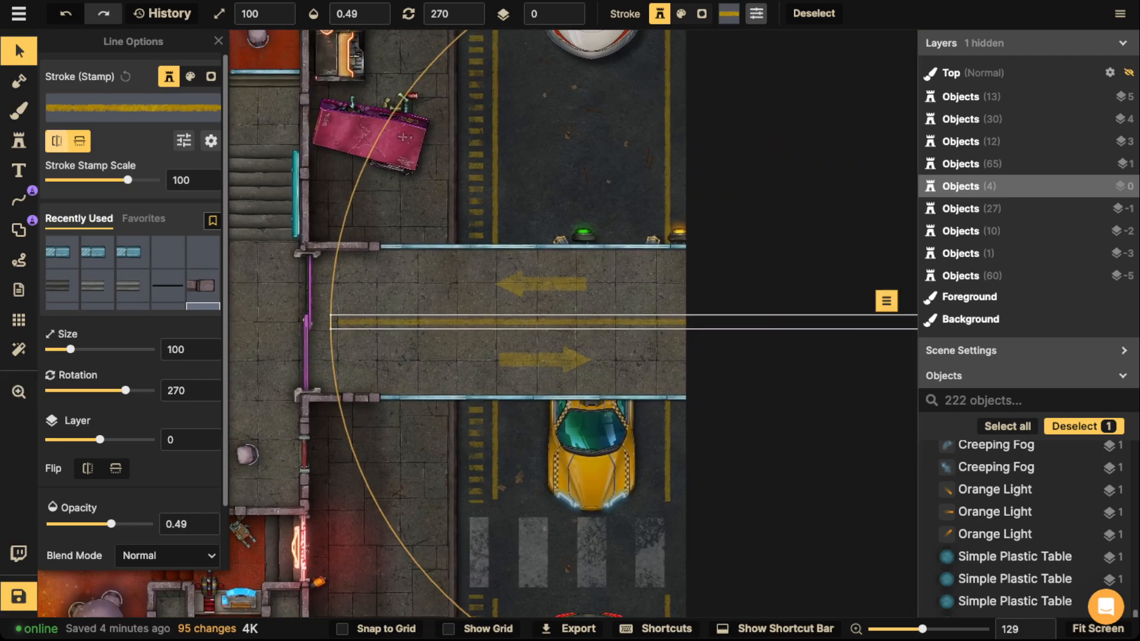
# Shift the hue of the gritty yellow line stroke to pink, undo that recolour on the walkway's centre line, and pick the pink stroke for new lines.
pyautogui.click(19, 200)
pyautogui.click(133, 108)
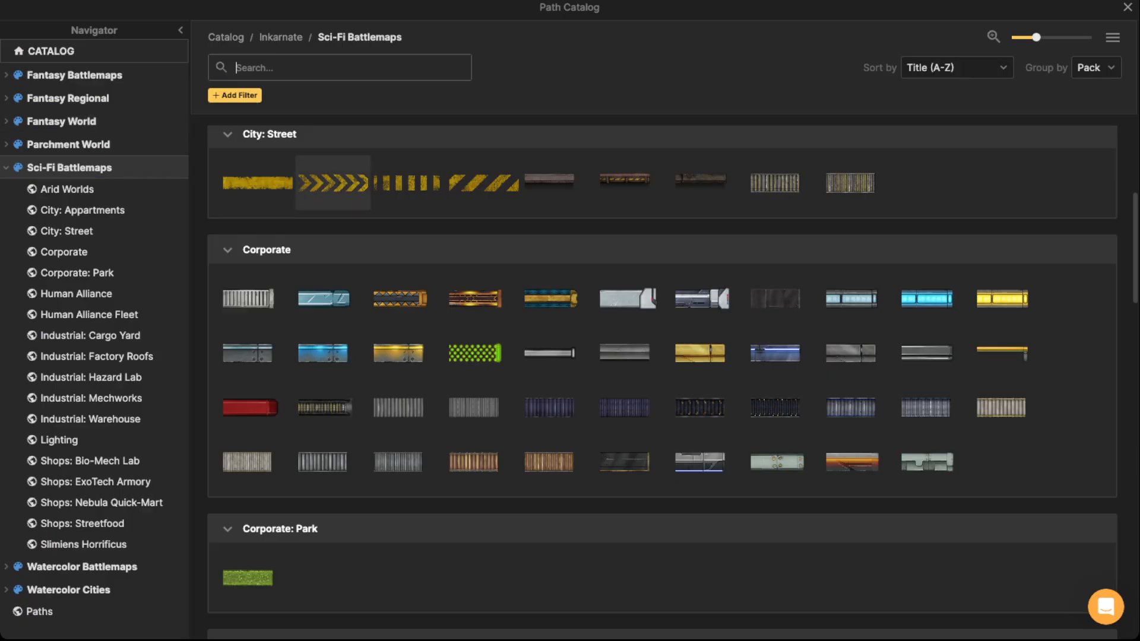
pyautogui.press('Escape')
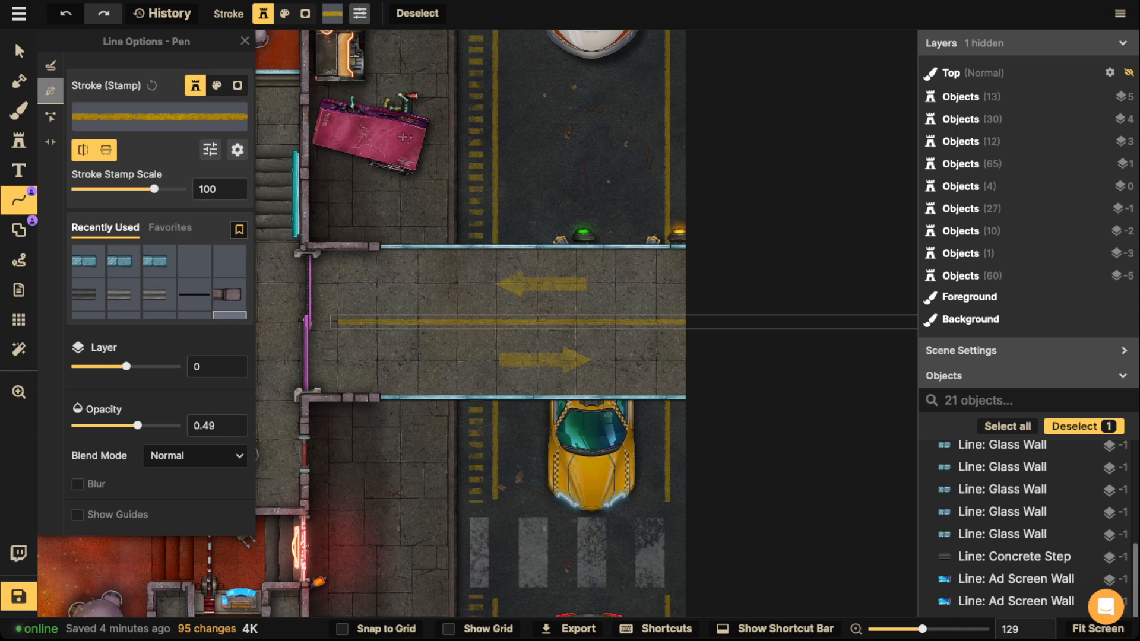
pyautogui.click(210, 150)
pyautogui.click(288, 40)
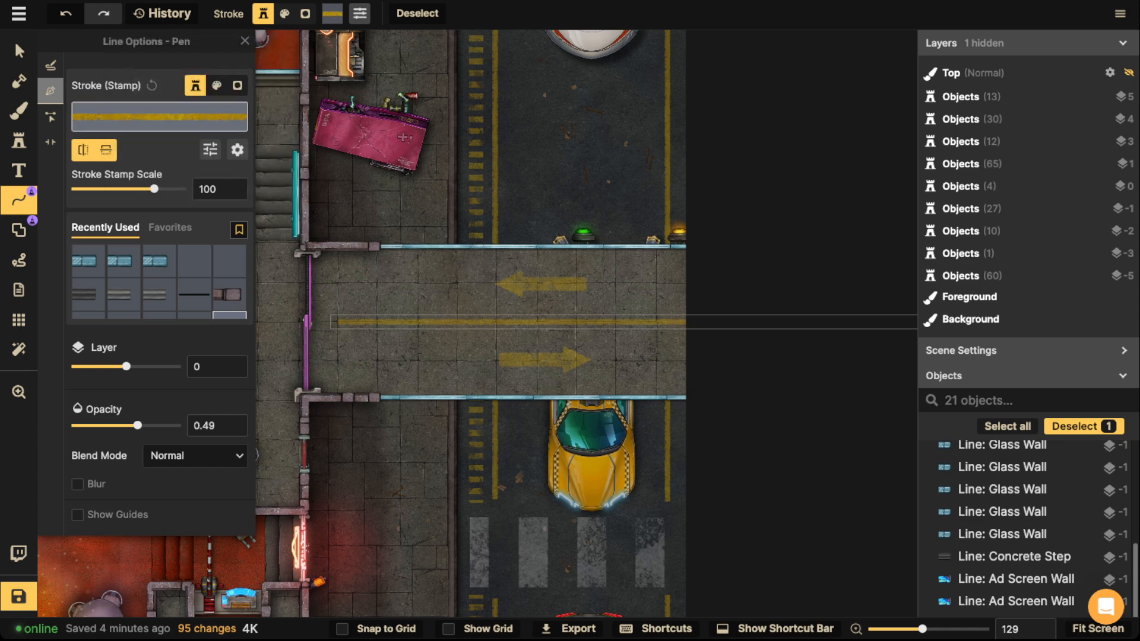
pyautogui.click(210, 150)
pyautogui.moveTo(173, 78); pyautogui.dragTo(147, 79)
pyautogui.click(289, 41)
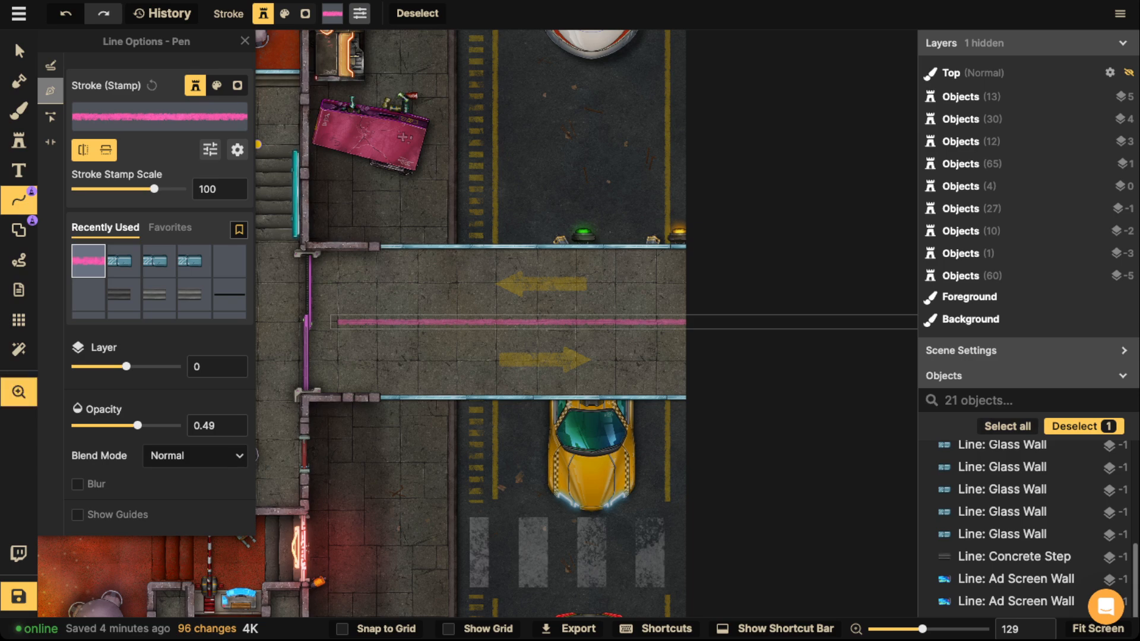
pyautogui.hotkey('ctrl', 'z')
pyautogui.press('Escape')
pyautogui.click(89, 261)
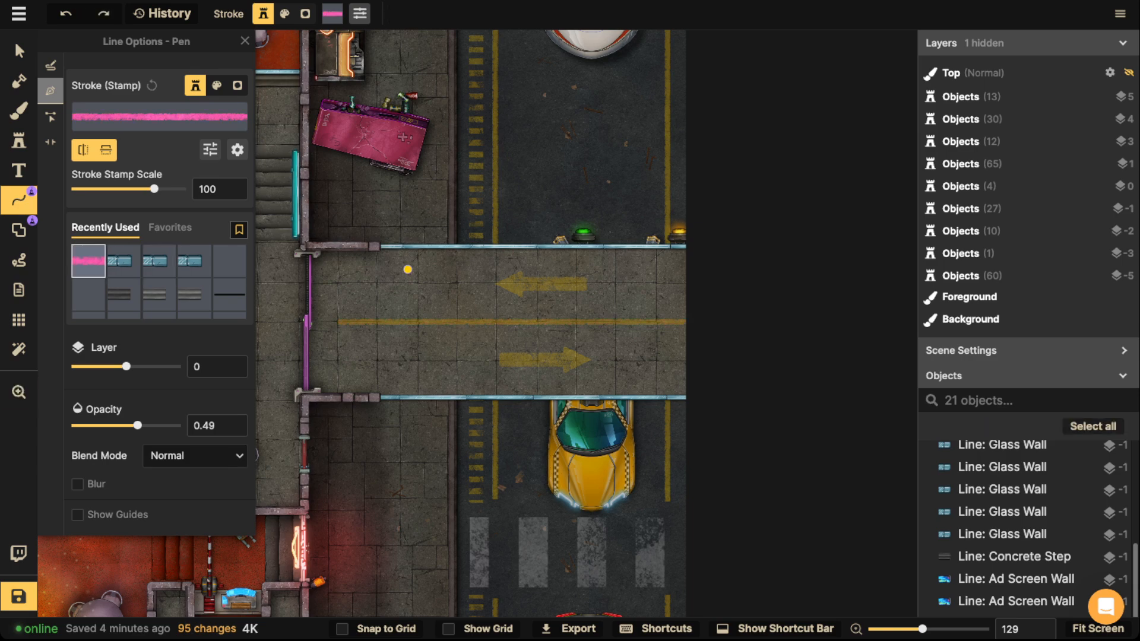
# Draw a pink line along the outer edge of the northwest booth's steps, from the west outer wall to the north wall.
pyautogui.moveTo(408, 269); pyautogui.dragTo(1128, 273)
pyautogui.moveTo(625, 199); pyautogui.dragTo(613, 336)
pyautogui.scroll(5, 614, 336)
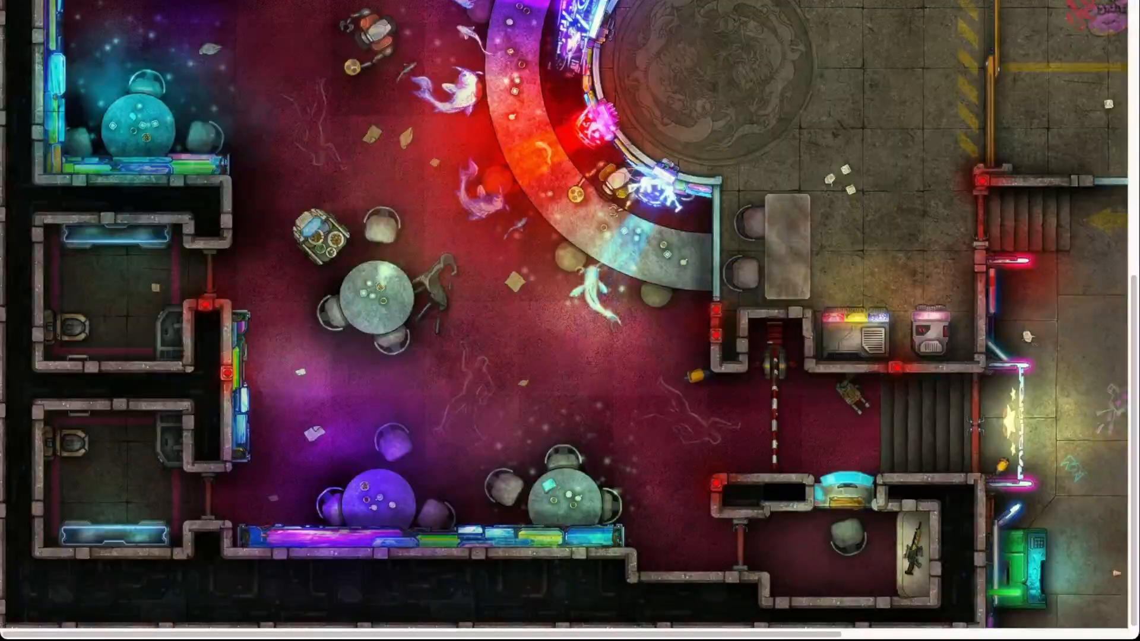
pyautogui.scroll(8, 564, 315)
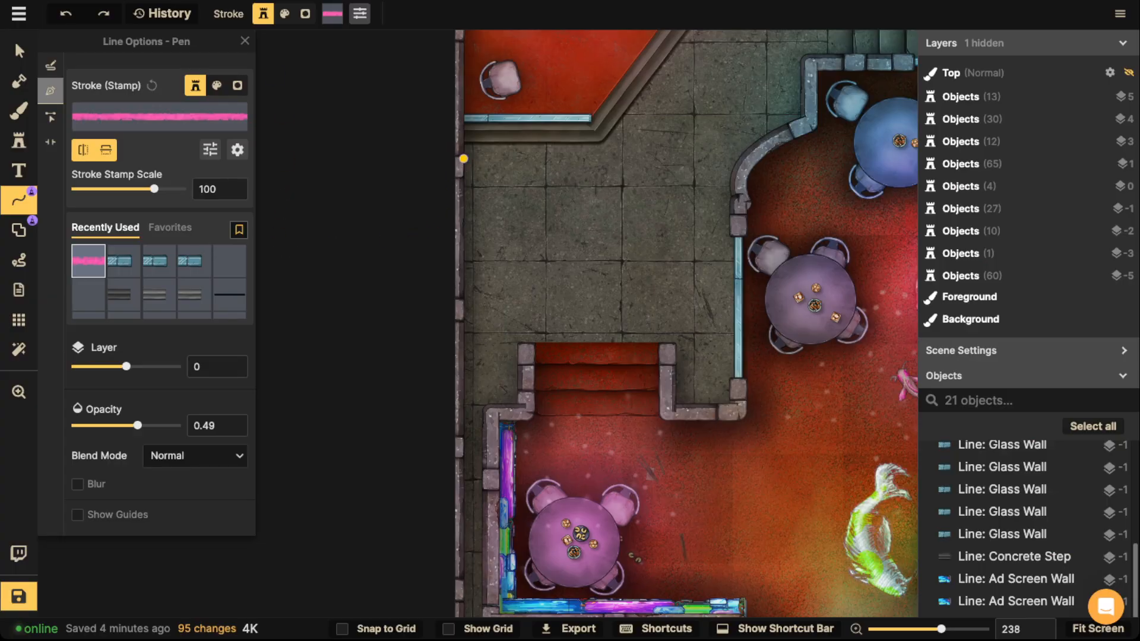
pyautogui.click(464, 158)
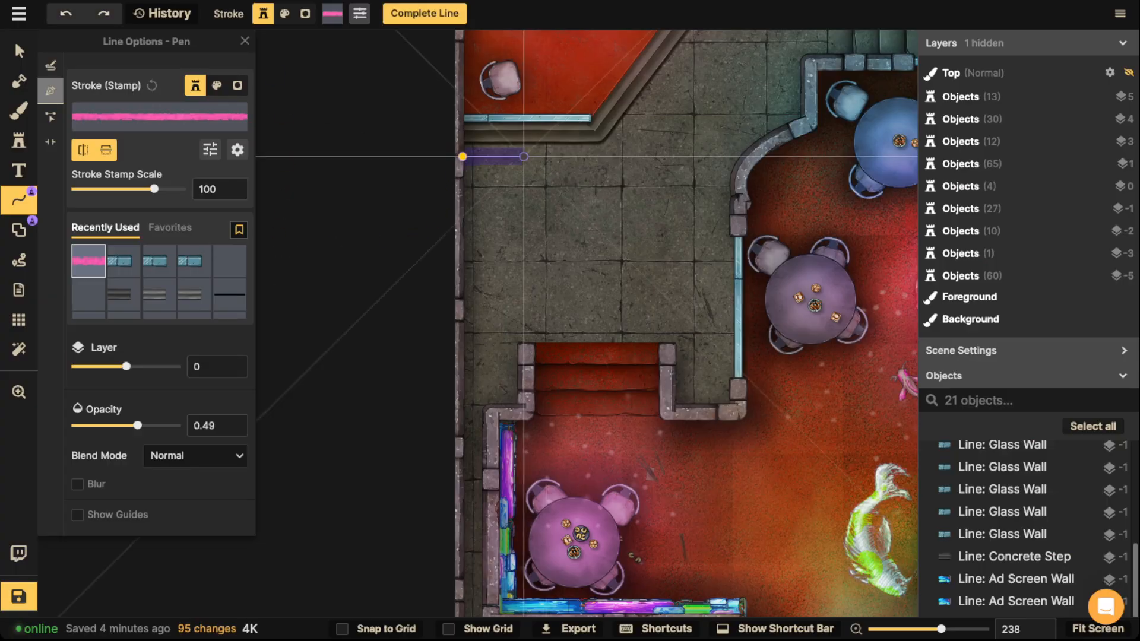
pyautogui.click(606, 157)
pyautogui.moveTo(725, 55); pyautogui.dragTo(506, 314)
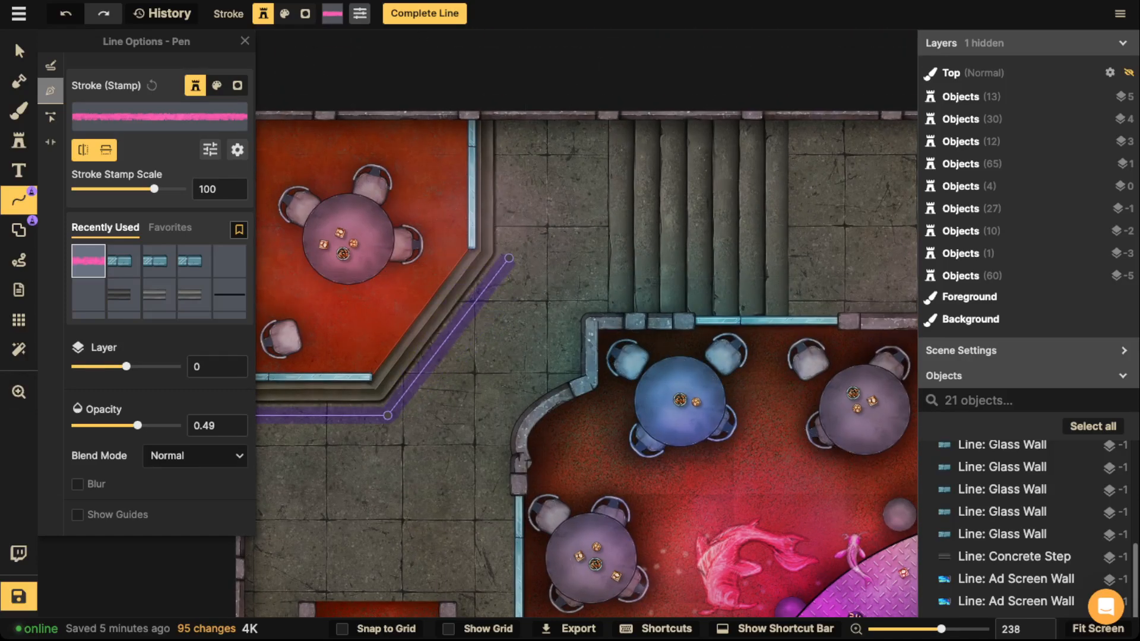
pyautogui.click(508, 258)
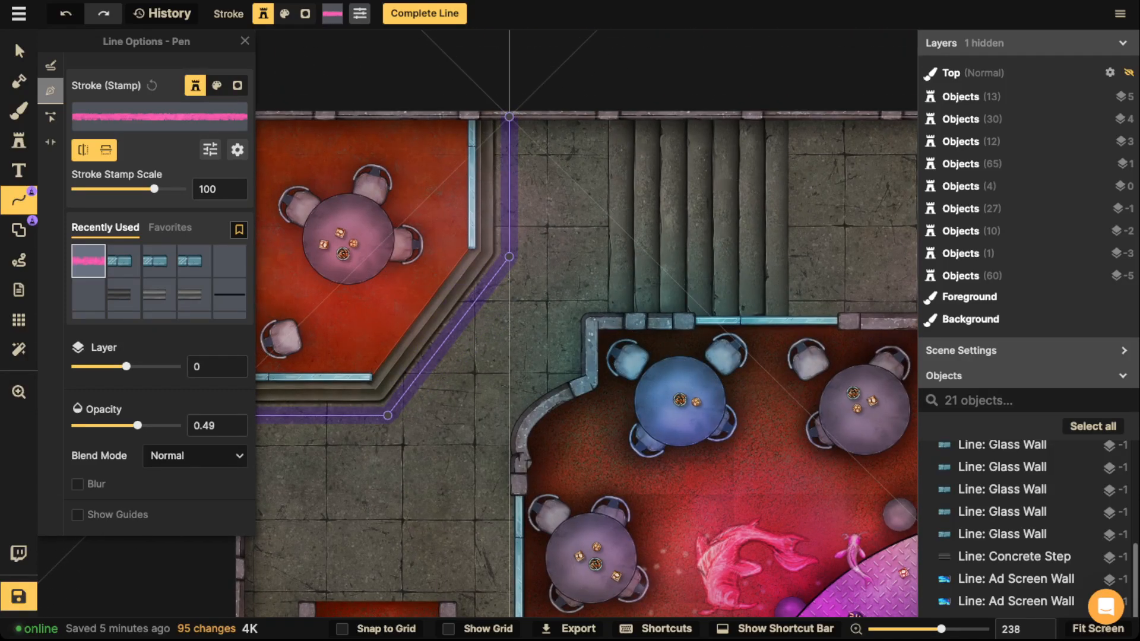
pyautogui.doubleClick(509, 117)
# Put the booth's pink line on layer -1, reduce its opacity to 0.37 and recolour it purple with hue -136.
pyautogui.click(19, 51)
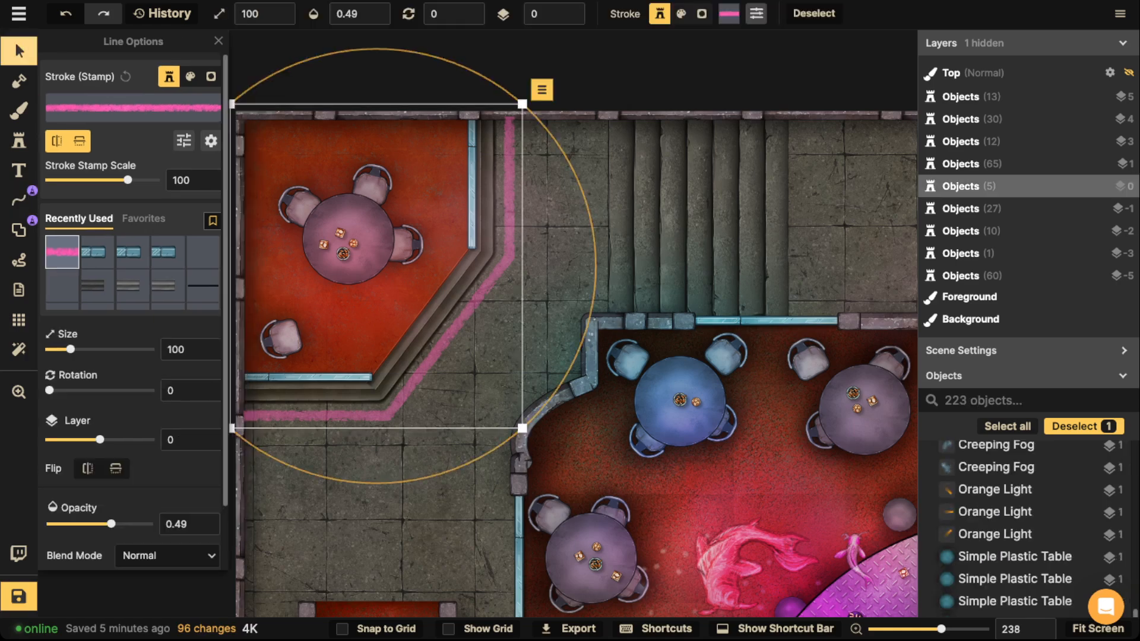
pyautogui.click(571, 18)
pyautogui.scroll(-4, 439, 236)
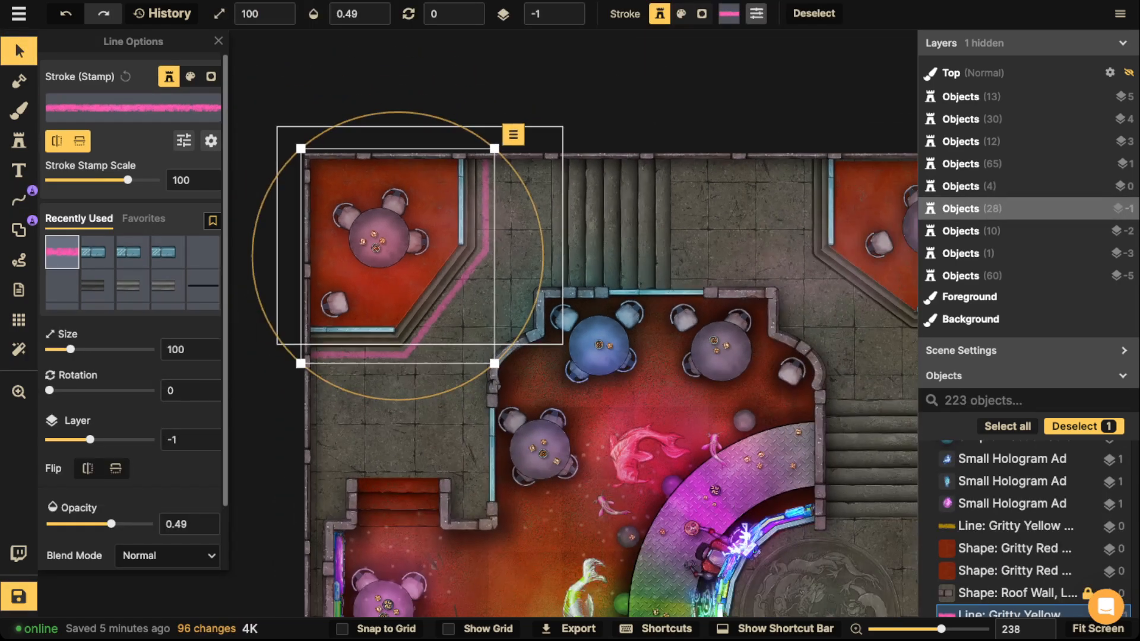
pyautogui.scroll(-2, 133, 309)
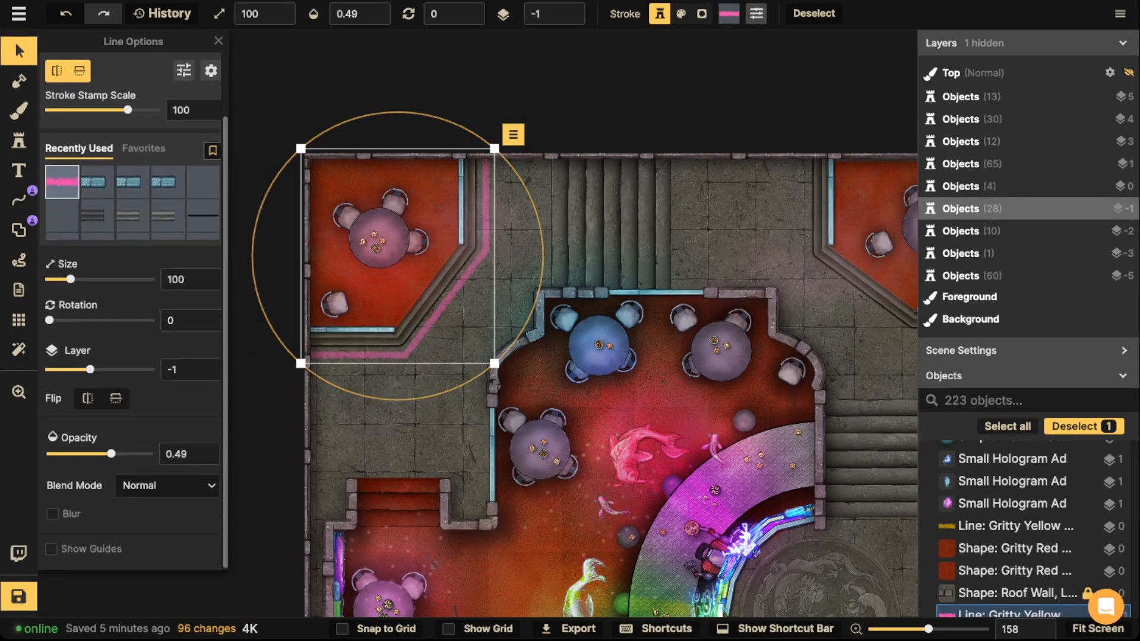
pyautogui.moveTo(111, 454); pyautogui.dragTo(99, 454)
pyautogui.click(184, 71)
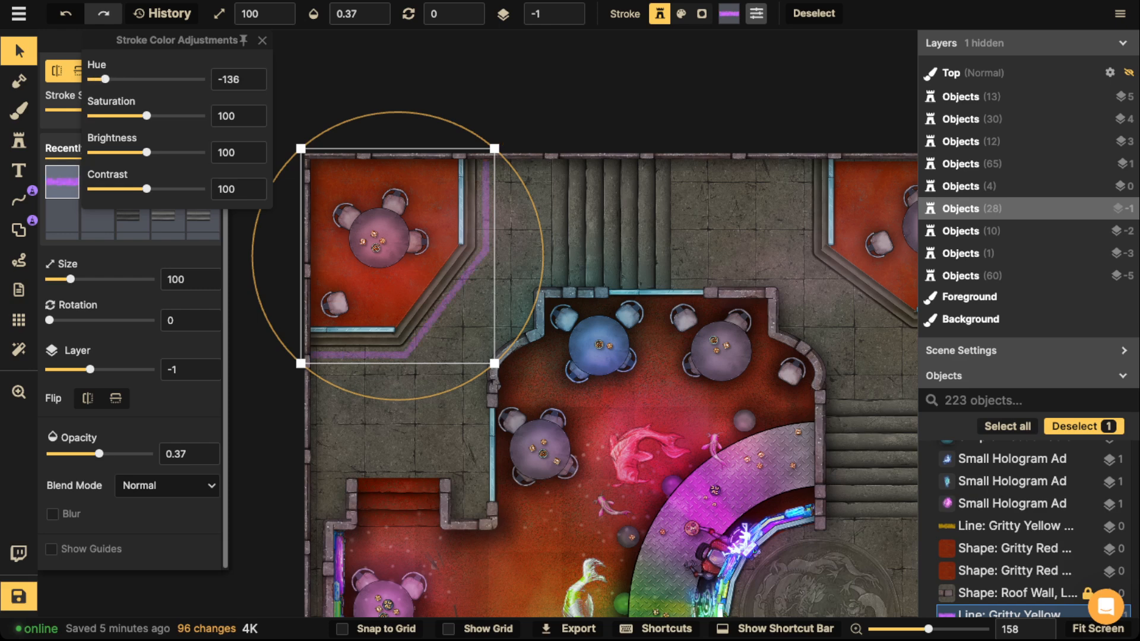
# Duplicate the purple line and fit the copy, mirrored horizontally, along the outer steps of the northeast booth.
pyautogui.press('space')
pyautogui.hotkey('ctrl', 'v')
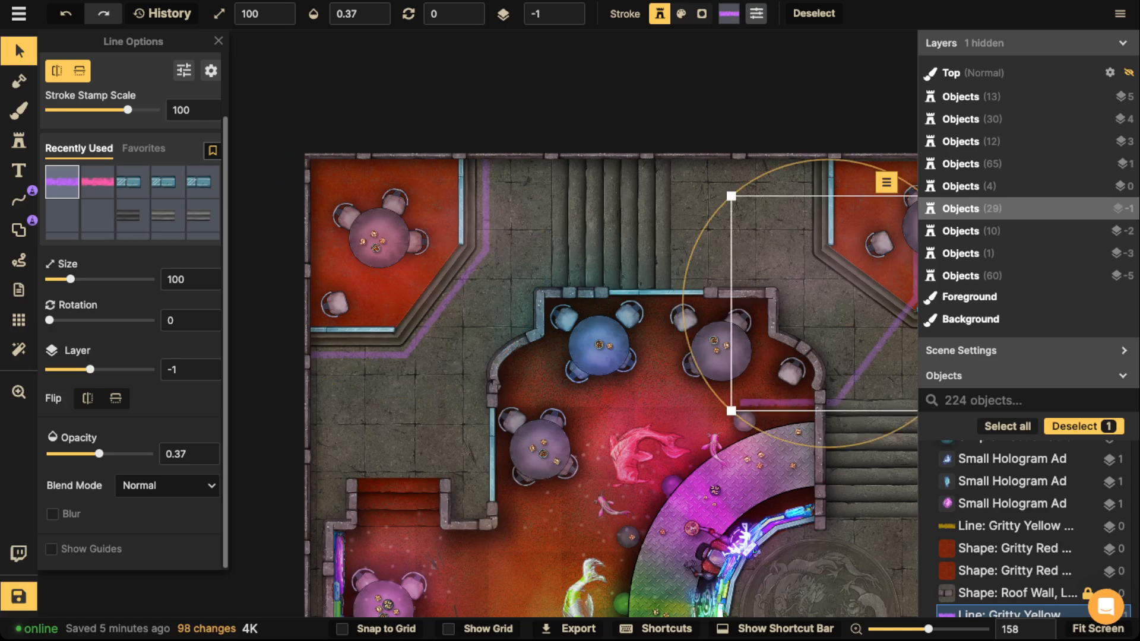
pyautogui.moveTo(827, 303); pyautogui.dragTo(664, 245)
pyautogui.scroll(7, 588, 299)
pyautogui.scroll(-1, 576, 299)
pyautogui.press('Escape')
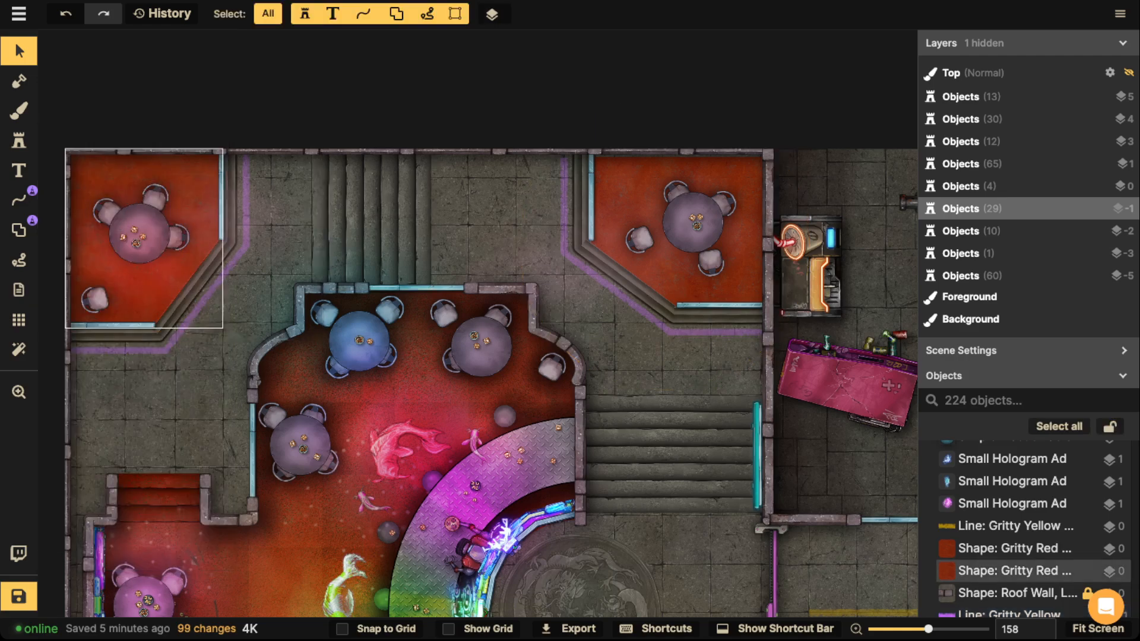
# Add an unfilled purple-stroked rectangle on the stone floor between the north stairs and the northeast booth.
pyautogui.click(18, 229)
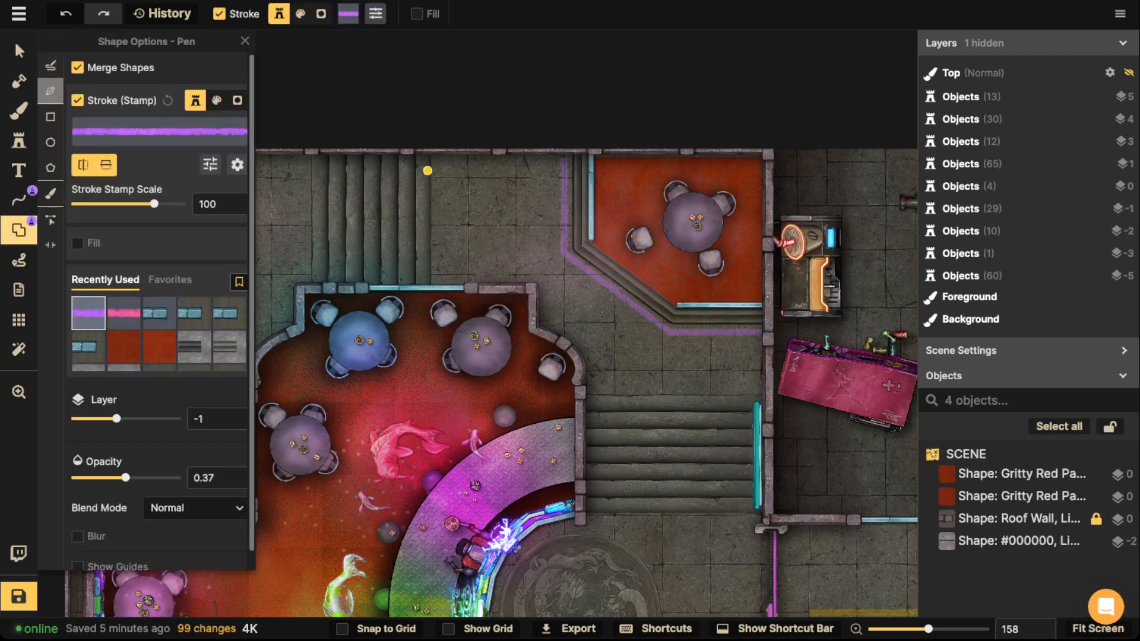
pyautogui.press('r')
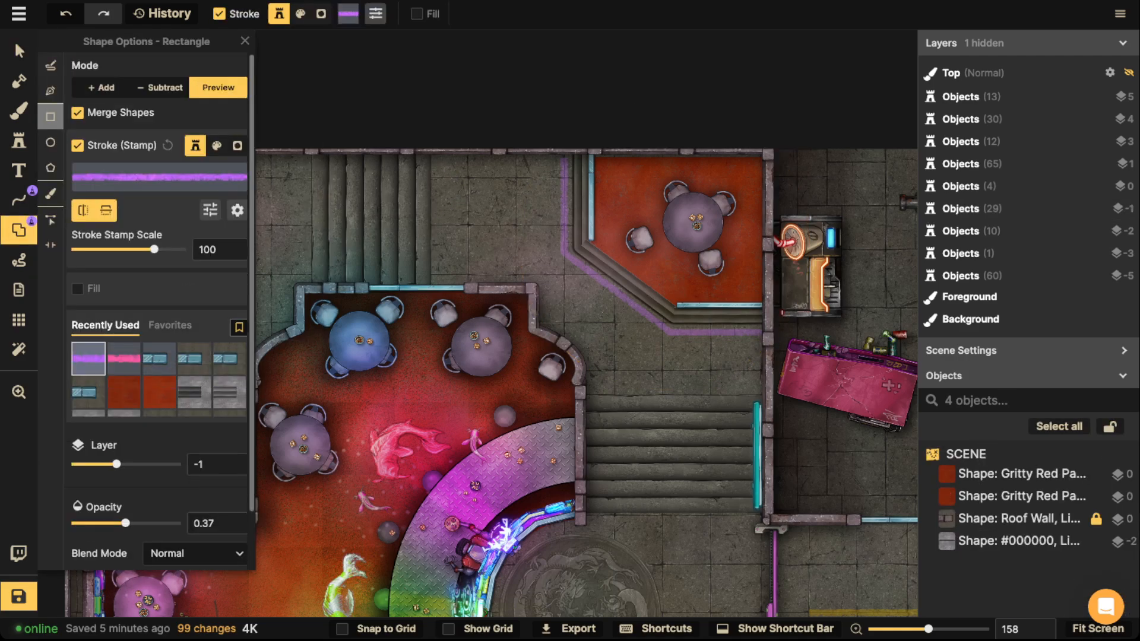
pyautogui.moveTo(442, 165); pyautogui.dragTo(551, 269)
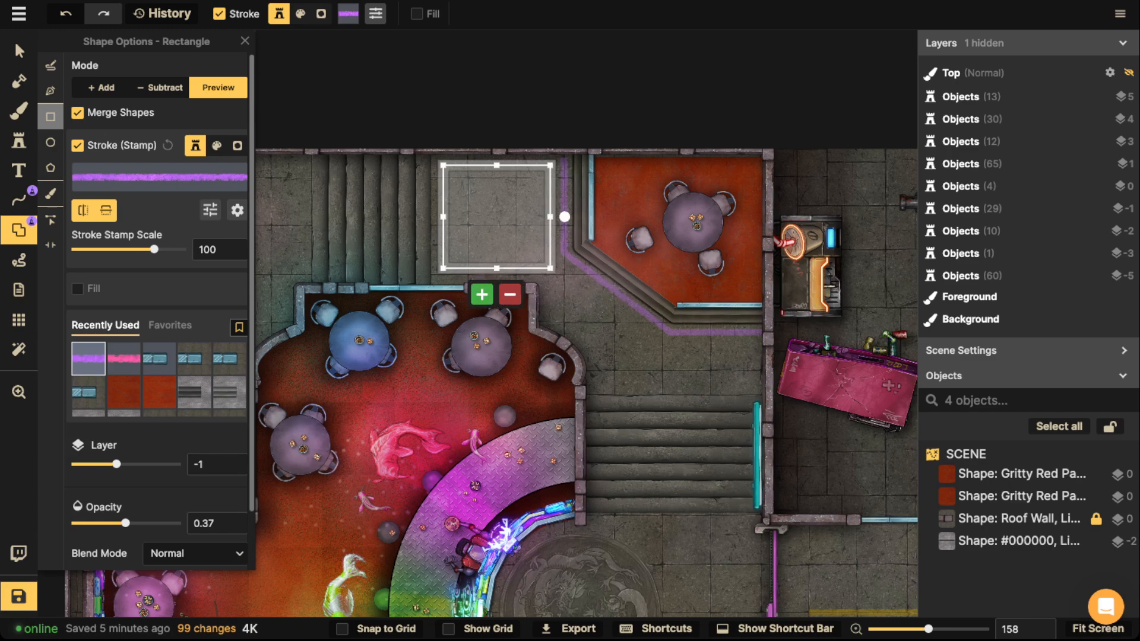
pyautogui.click(482, 294)
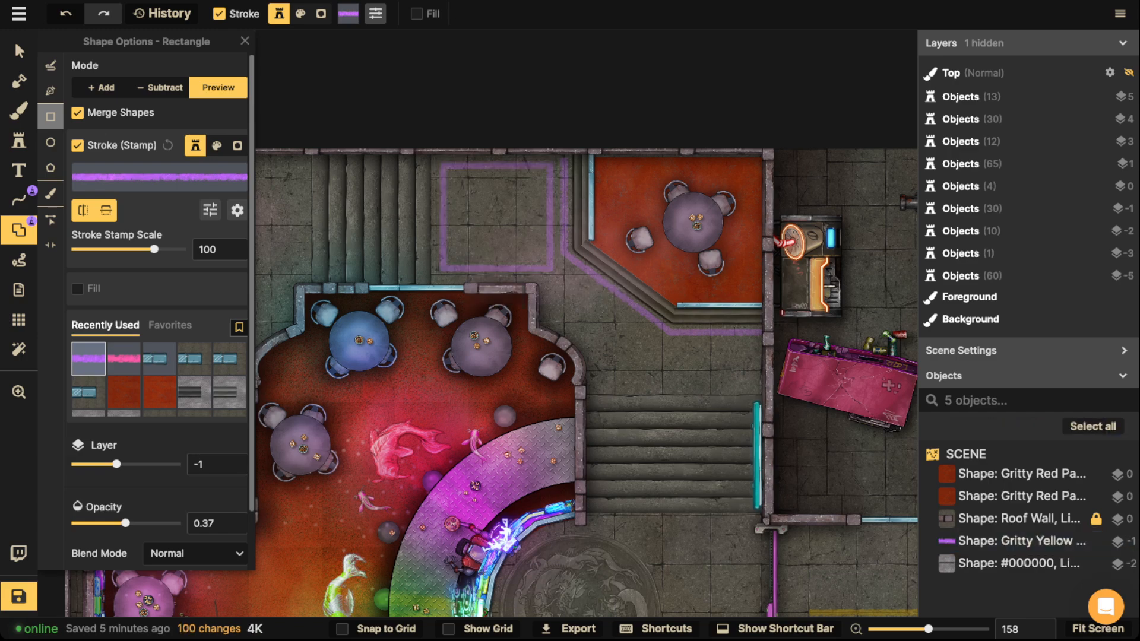
# Add a purple-outlined rectangle on the stone floor west of the dining area, above the red alcove stairs.
pyautogui.scroll(-2, 585, 380)
pyautogui.hscroll(2, 584, 380)
pyautogui.scroll(-3, 585, 323)
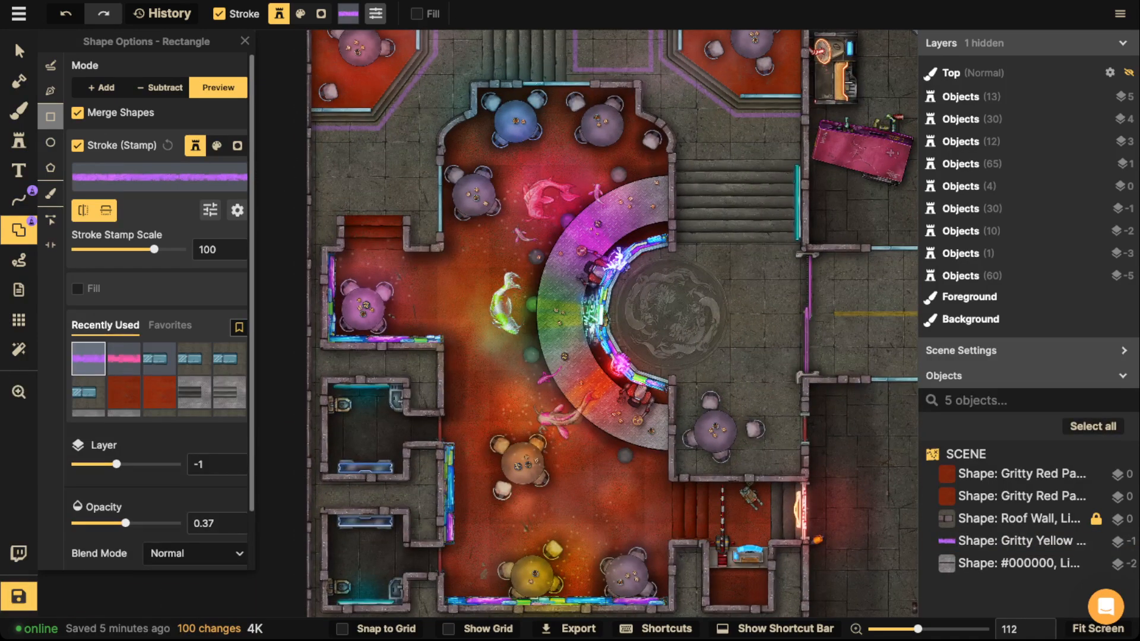
pyautogui.moveTo(325, 147); pyautogui.dragTo(428, 206)
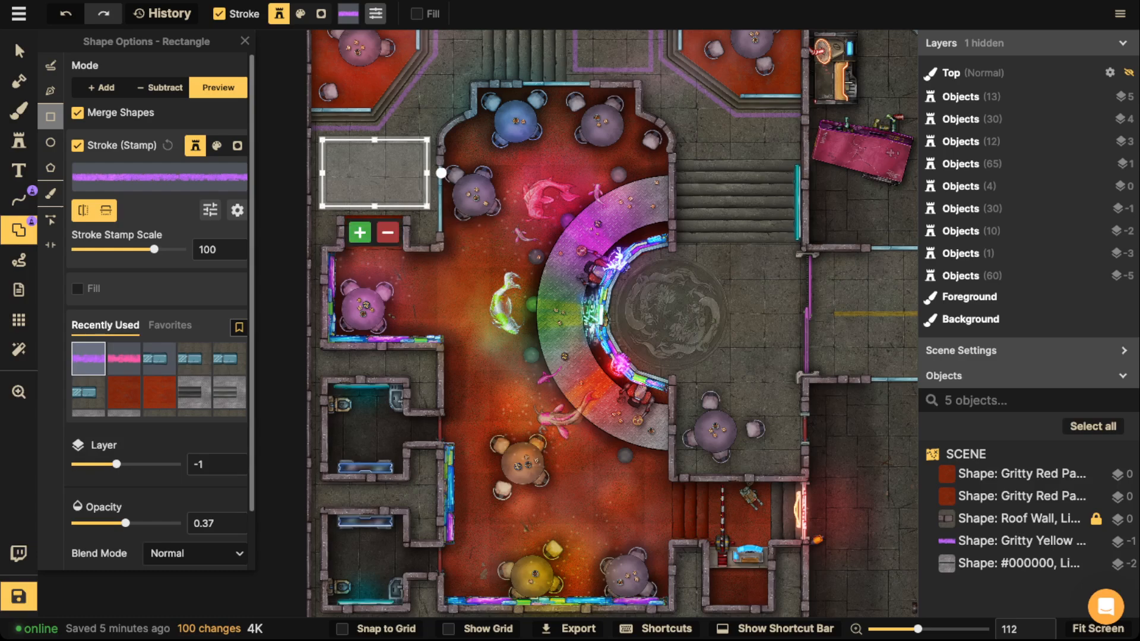
pyautogui.click(360, 232)
# Add a purple-outlined rectangle around the floor of the upper restroom and lower it to layer -5.
pyautogui.scroll(-3, 360, 233)
pyautogui.hscroll(3, 360, 232)
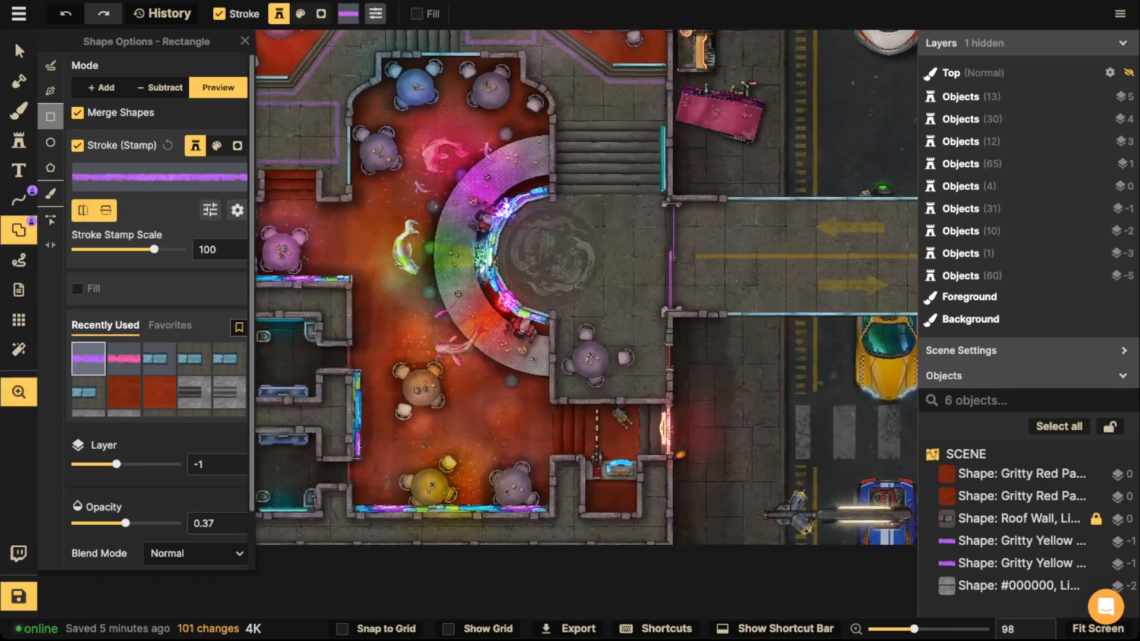
pyautogui.scroll(-1, 587, 275)
pyautogui.hscroll(-5, 587, 275)
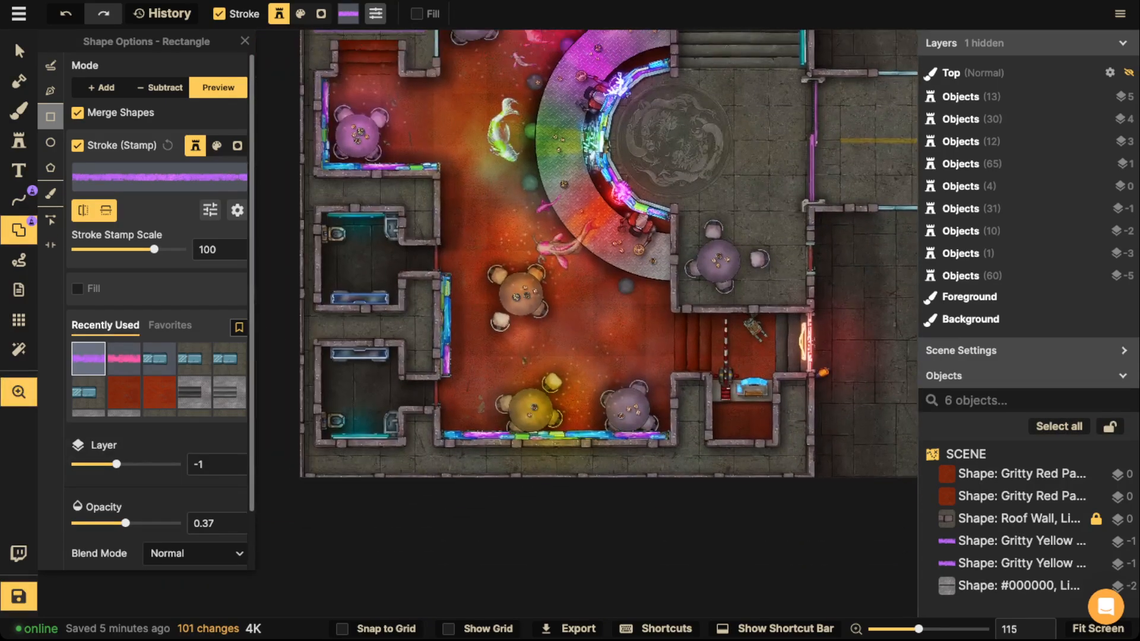
pyautogui.scroll(4, 405, 267)
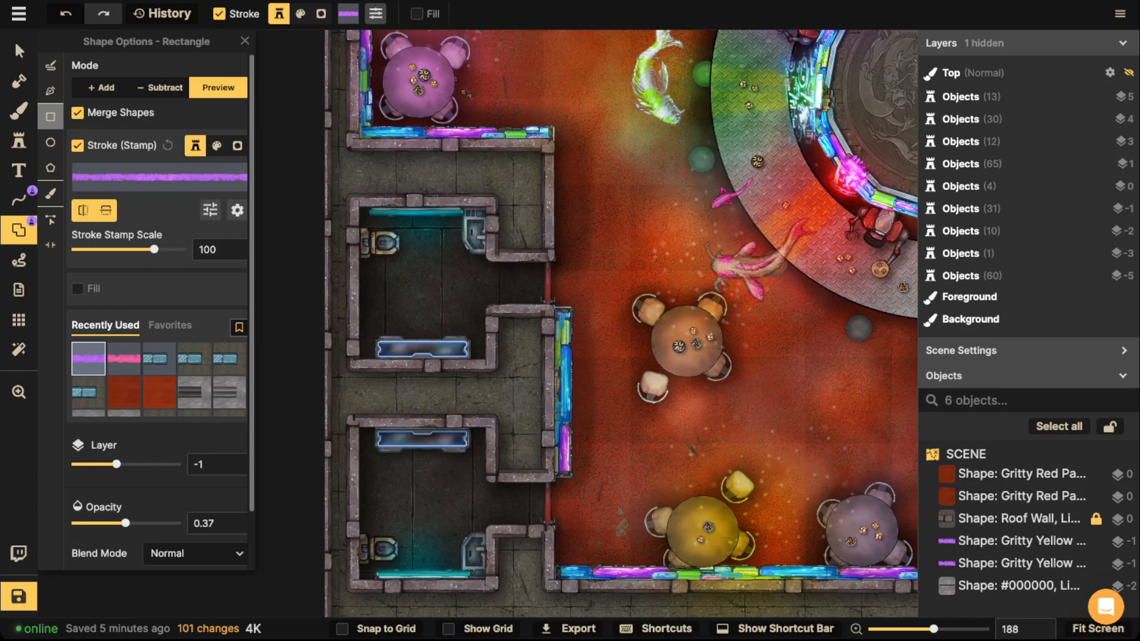
pyautogui.moveTo(377, 234); pyautogui.dragTo(474, 346)
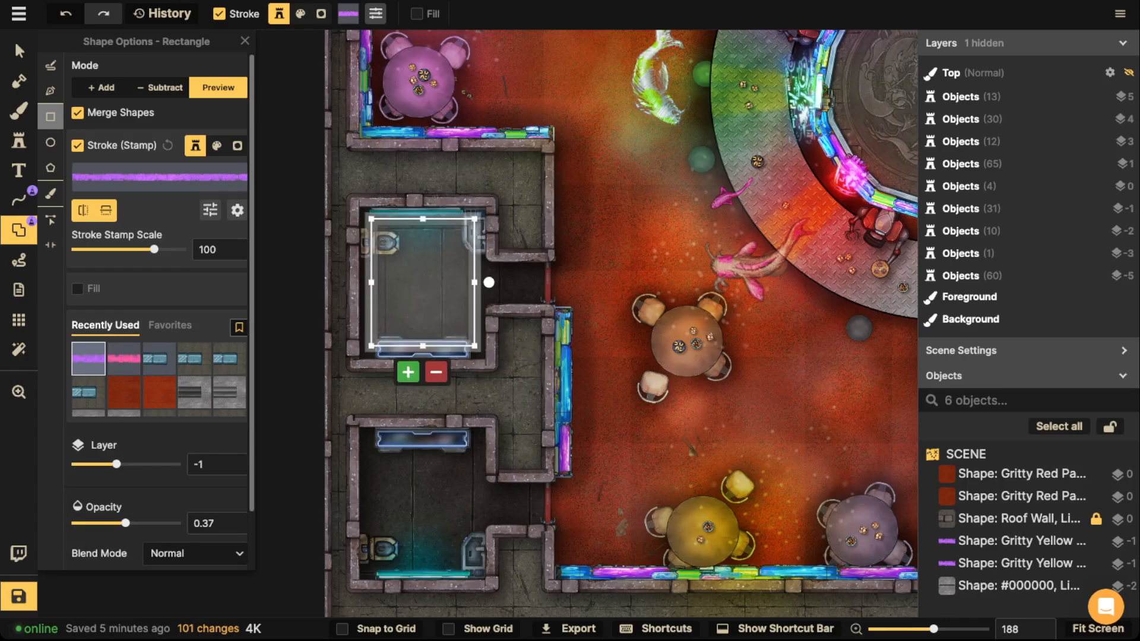
pyautogui.click(407, 372)
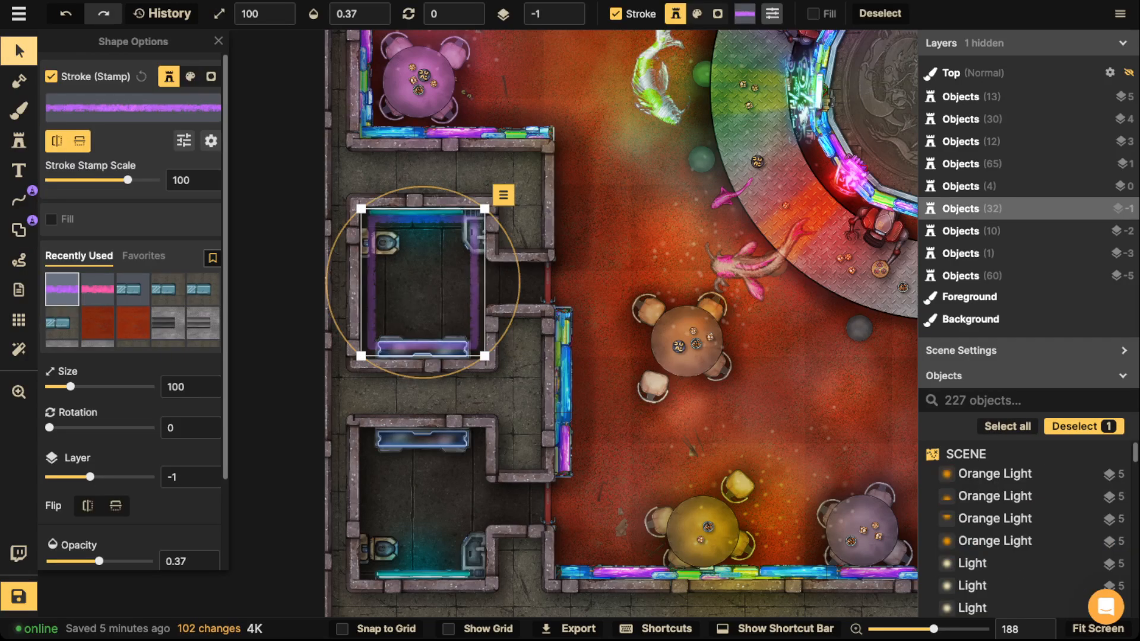
pyautogui.scroll(-4, 554, 13)
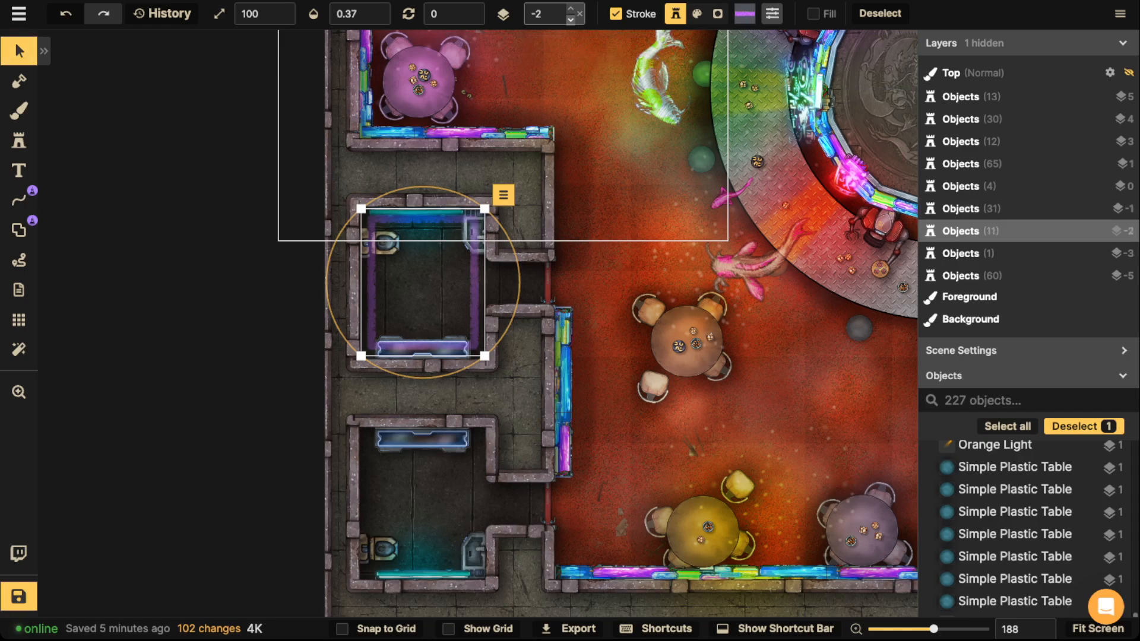
pyautogui.press('Escape')
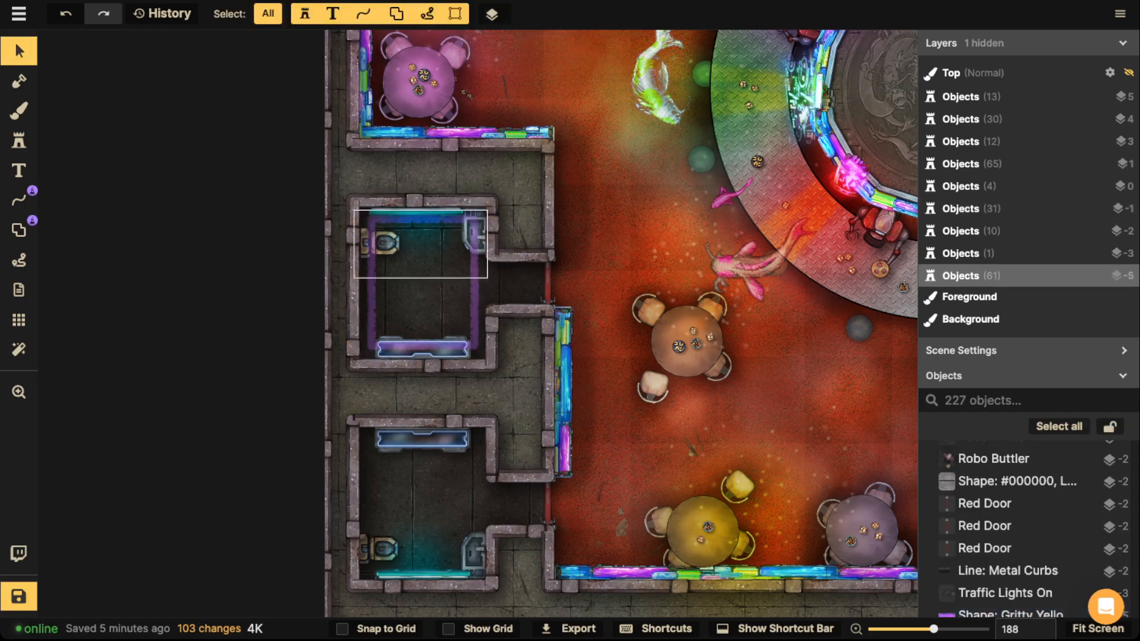
# Raise the upper restroom's toilet, sink and blue-edged panel to layer -4, above the purple outline.
pyautogui.click(424, 231)
pyautogui.moveTo(279, 30); pyautogui.dragTo(727, 240)
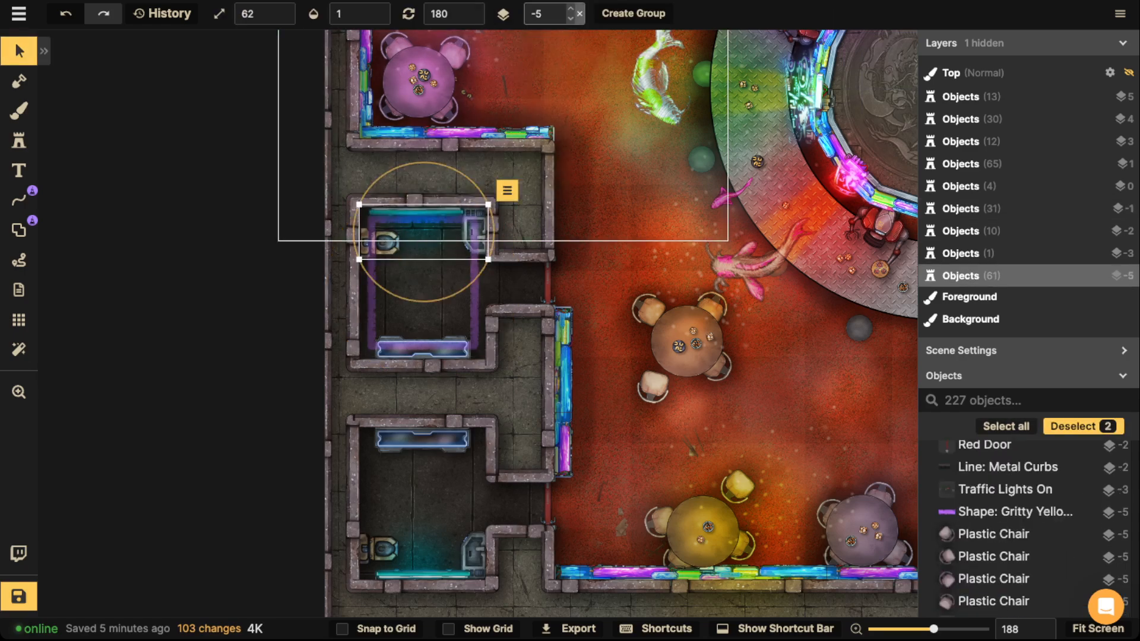
pyautogui.click(570, 9)
pyautogui.press('Escape')
pyautogui.click(423, 350)
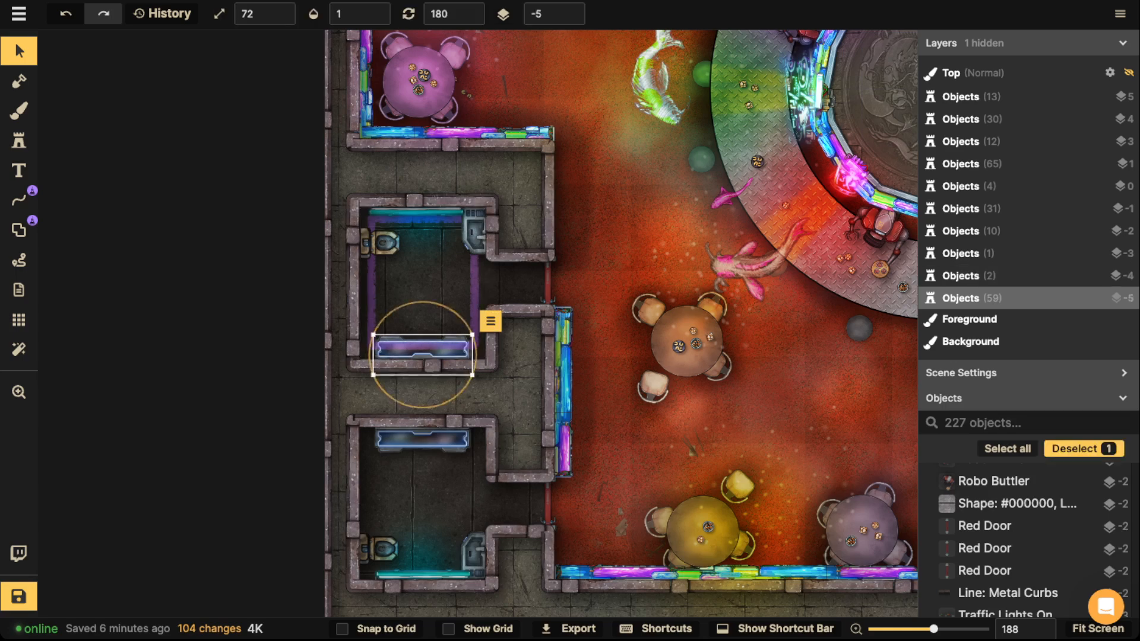
pyautogui.click(570, 8)
pyautogui.press('Escape')
# Raise the cyan light strip on the upper restroom's north wall to layer 0.
pyautogui.click(415, 211)
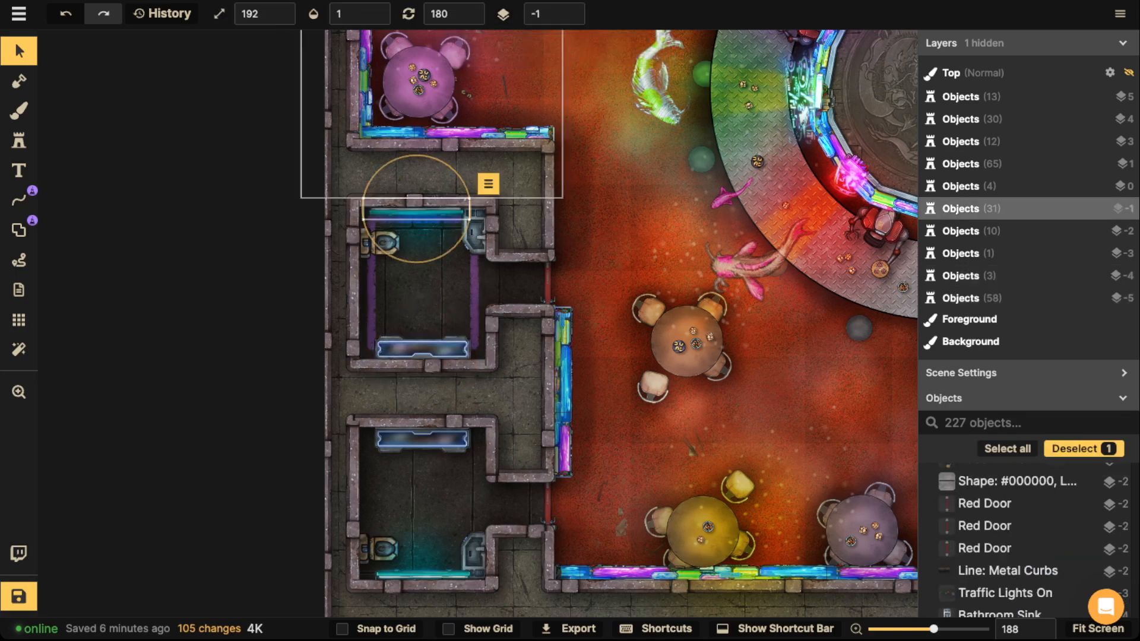
pyautogui.click(571, 8)
pyautogui.press('Escape')
# Raise the lower restroom's toilet, sink, cyan light strip and blue-edged panel to layer 0.
pyautogui.scroll(-3, 427, 291)
pyautogui.click(427, 291)
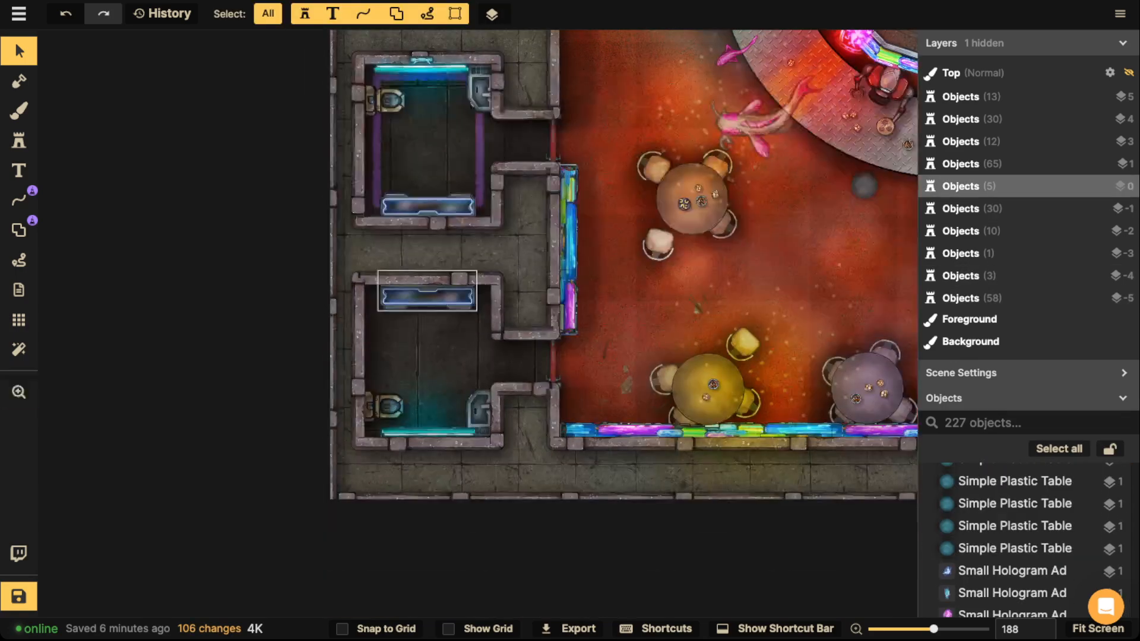
pyautogui.keyDown('shift'); pyautogui.click(426, 394); pyautogui.keyUp('shift')
pyautogui.press('Escape')
pyautogui.click(386, 407)
pyautogui.keyDown('shift'); pyautogui.click(426, 434); pyautogui.keyUp('shift')
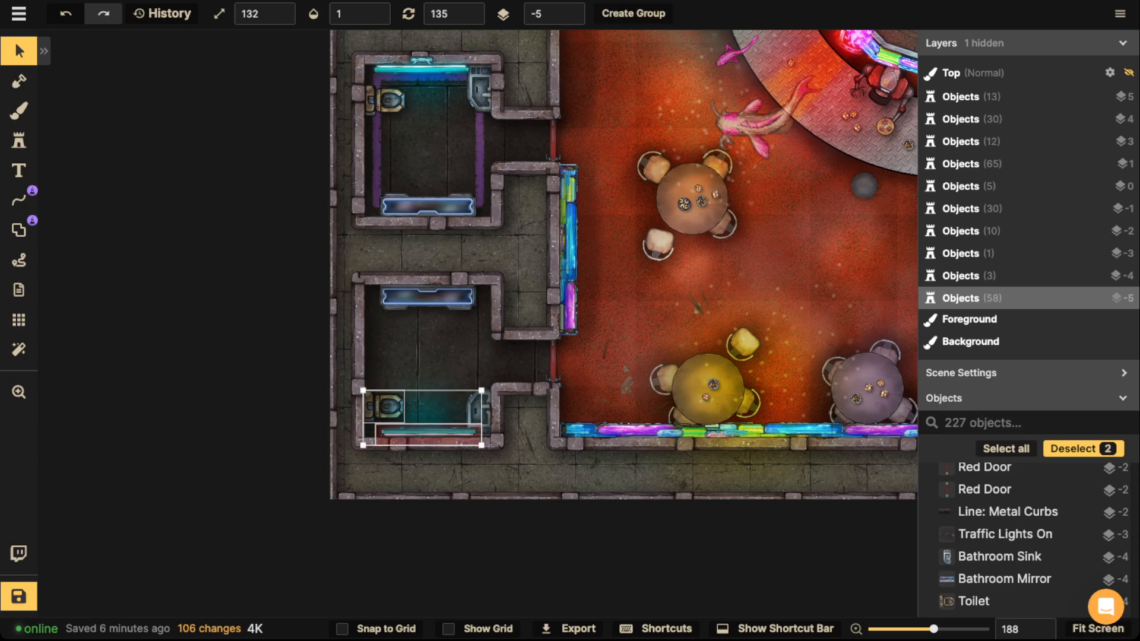
pyautogui.keyDown('shift'); pyautogui.click(478, 409); pyautogui.keyUp('shift')
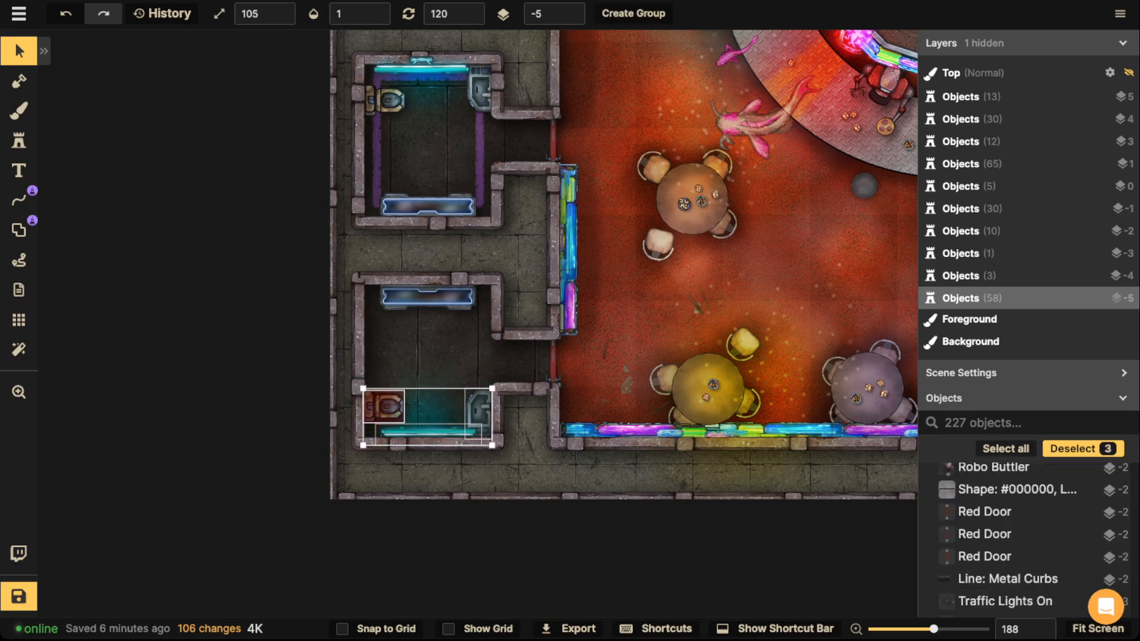
pyautogui.keyDown('shift'); pyautogui.click(427, 297); pyautogui.keyUp('shift')
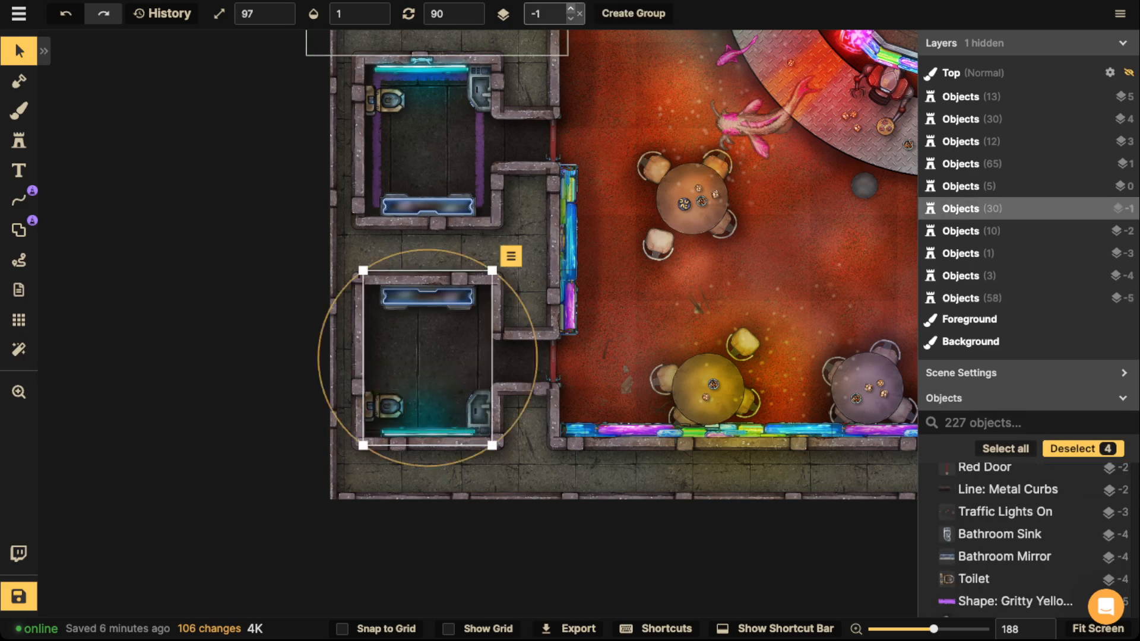
pyautogui.click(570, 8)
pyautogui.press('Escape')
# Set the opacity of the upper restroom's purple floor outline to 0.19.
pyautogui.click(427, 136)
pyautogui.click(359, 13)
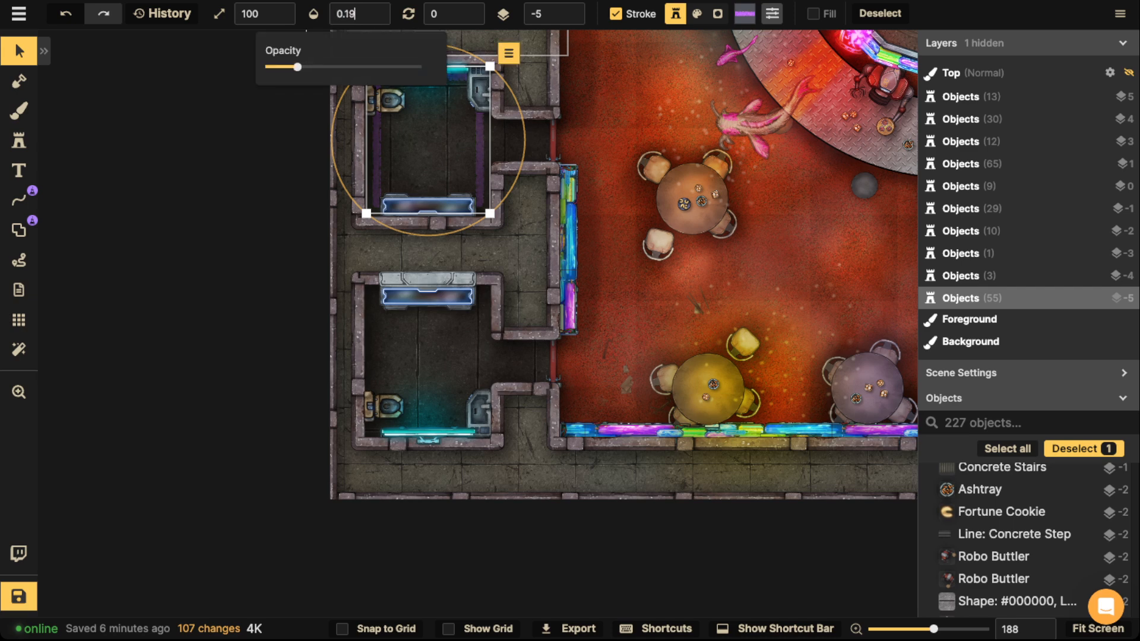
pyautogui.press('Return')
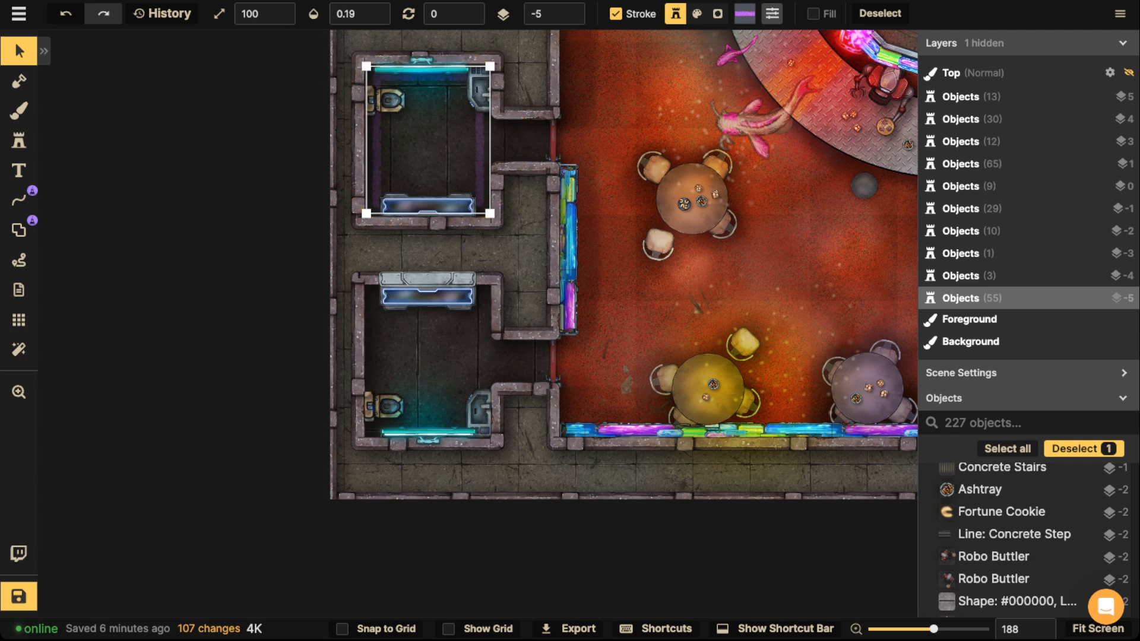
# Duplicate the upper restroom's purple outline and fit the copy around the lower restroom's floor.
pyautogui.hotkey('ctrl', 'v')
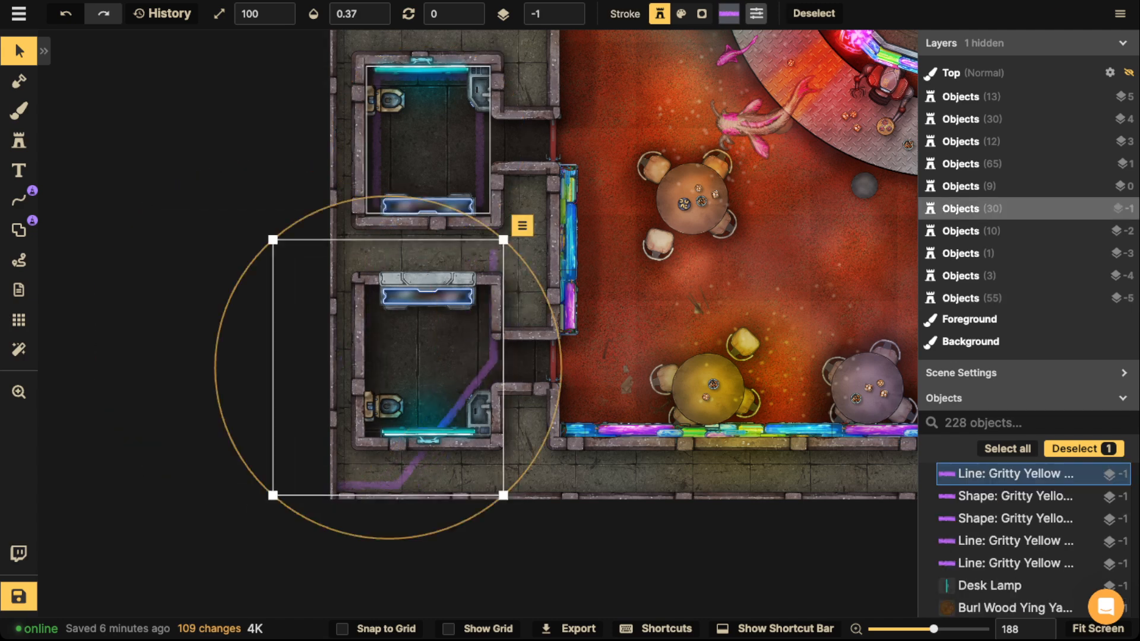
pyautogui.hotkey('ctrl', 'z')
pyautogui.hotkey('ctrl', 'v')
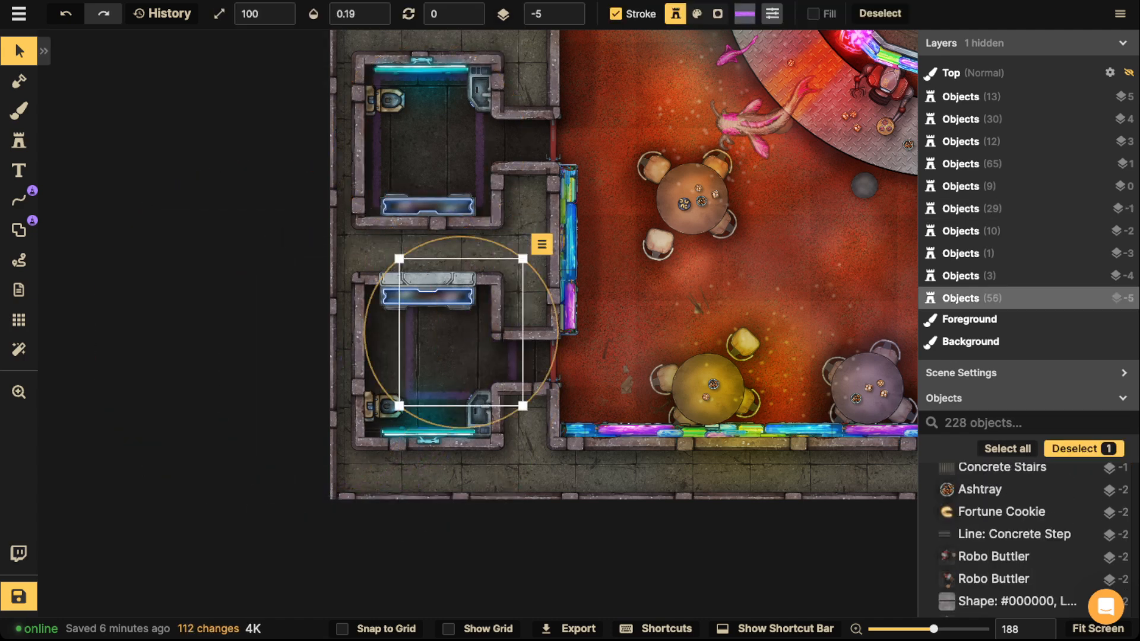
pyautogui.click(429, 355)
pyautogui.press('Escape')
# Select all four purple-outlined rectangles on the walkway and restroom floors and lower their opacity to 0.26.
pyautogui.scroll(-5, 436, 214)
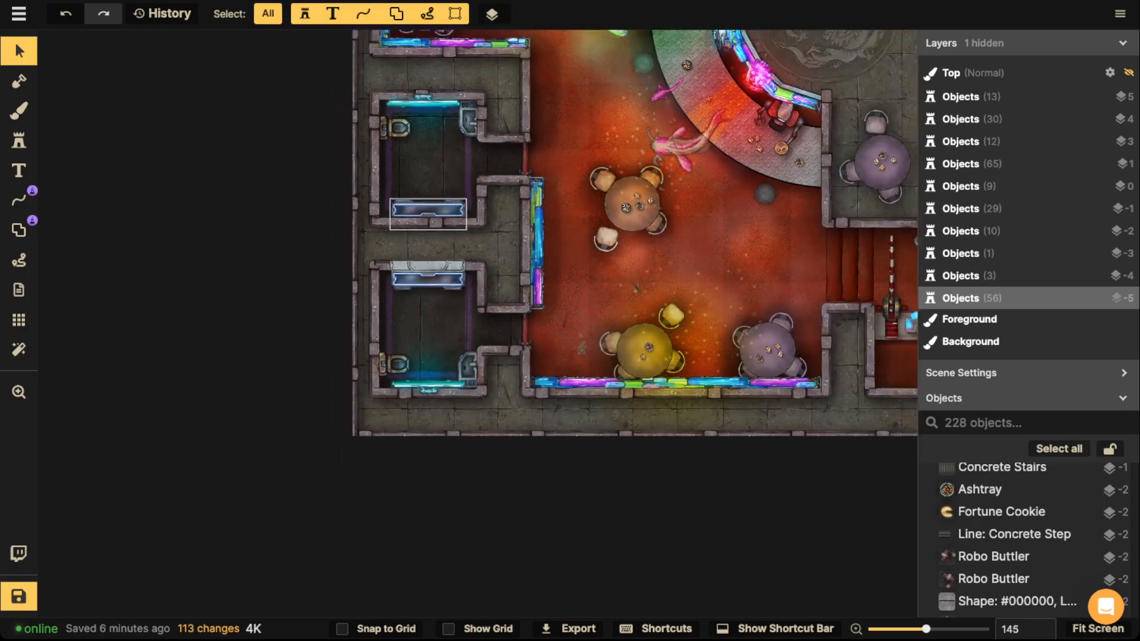
pyautogui.press('space')
pyautogui.moveTo(631, 136); pyautogui.dragTo(488, 493)
pyautogui.click(358, 148)
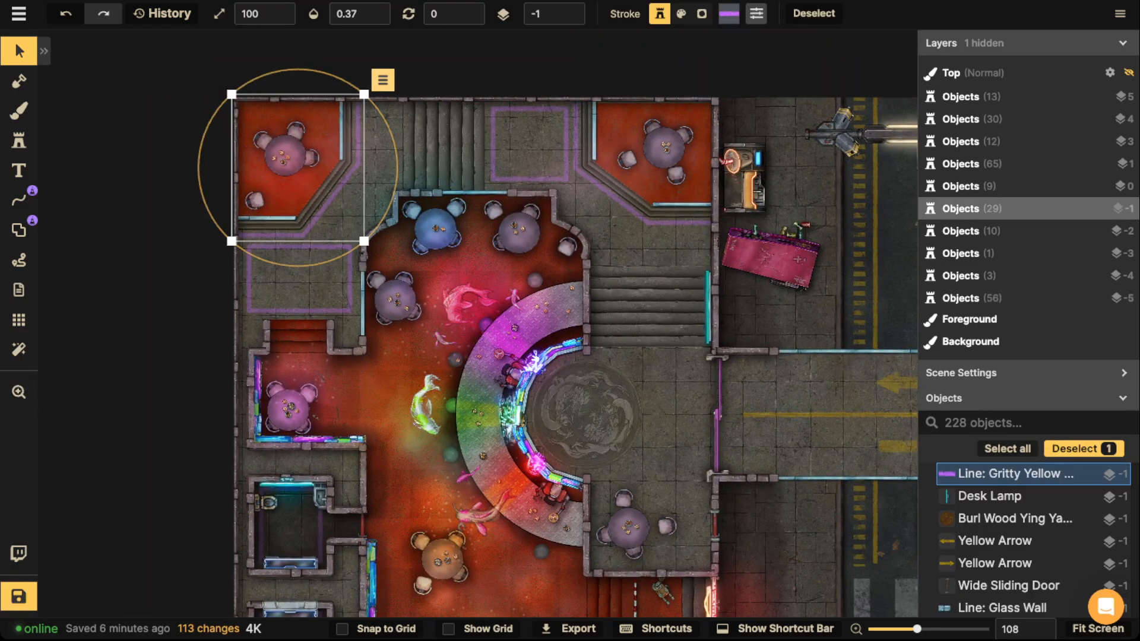
pyautogui.click(383, 81)
pyautogui.moveTo(416, 104)
pyautogui.click(555, 193)
pyautogui.click(250, 267)
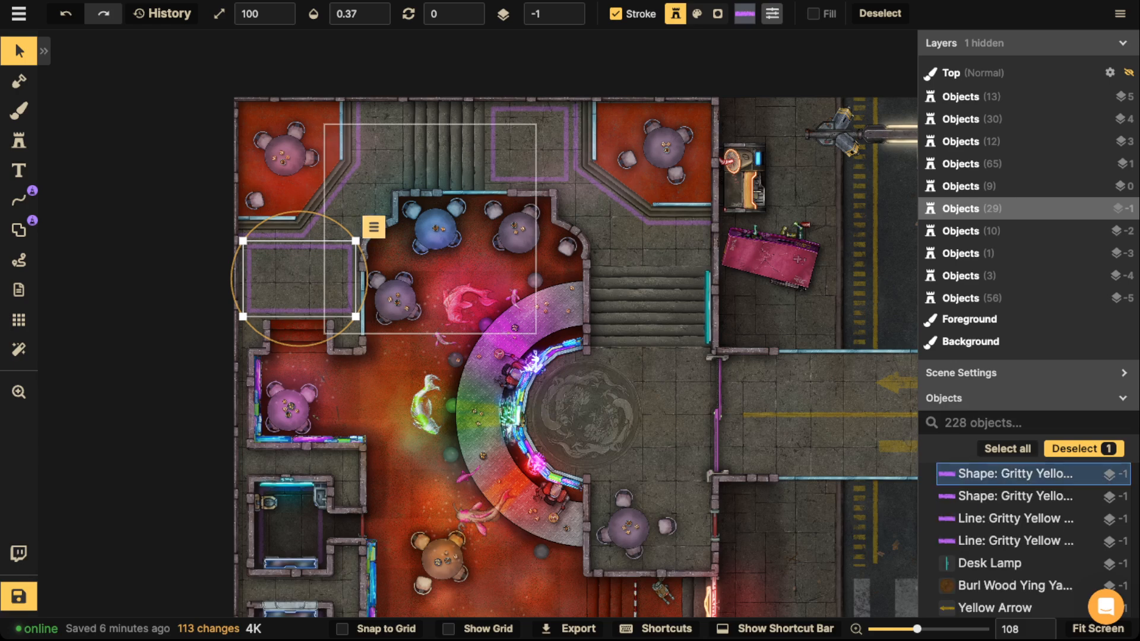
pyautogui.click(374, 227)
pyautogui.moveTo(391, 251)
pyautogui.click(586, 341)
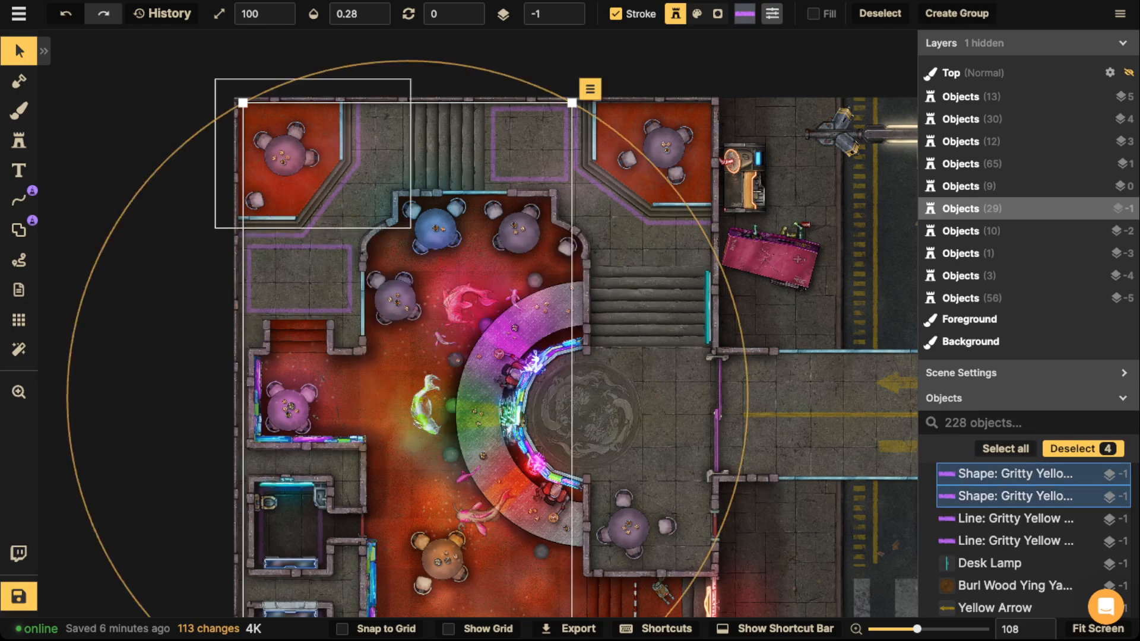
pyautogui.click(376, 19)
pyautogui.click(376, 19)
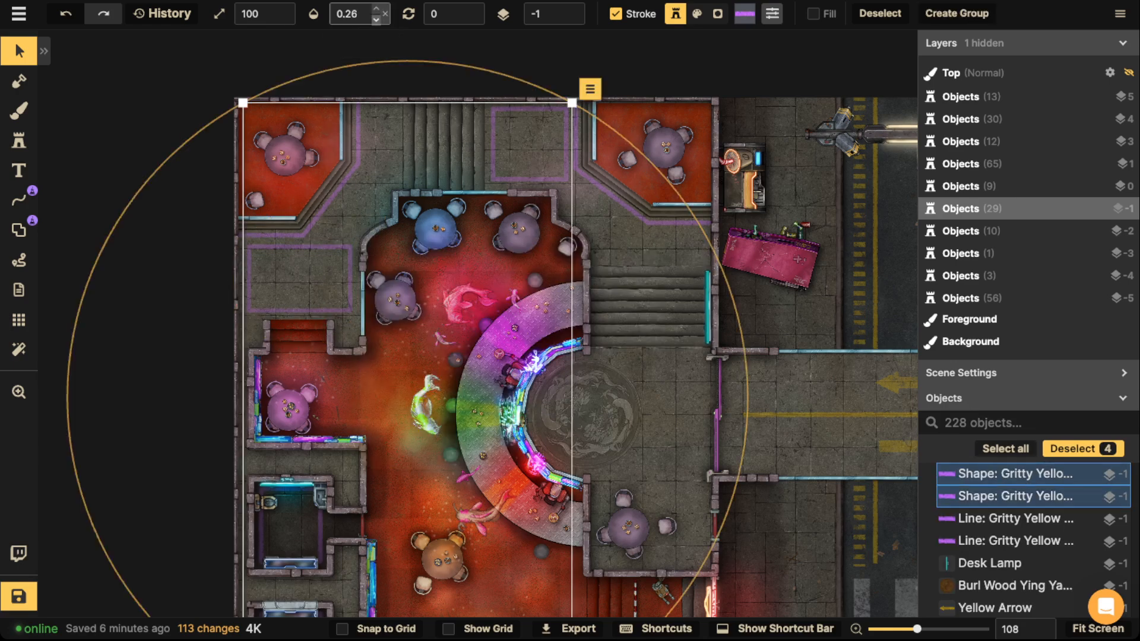
pyautogui.click(343, 117)
pyautogui.click(337, 118)
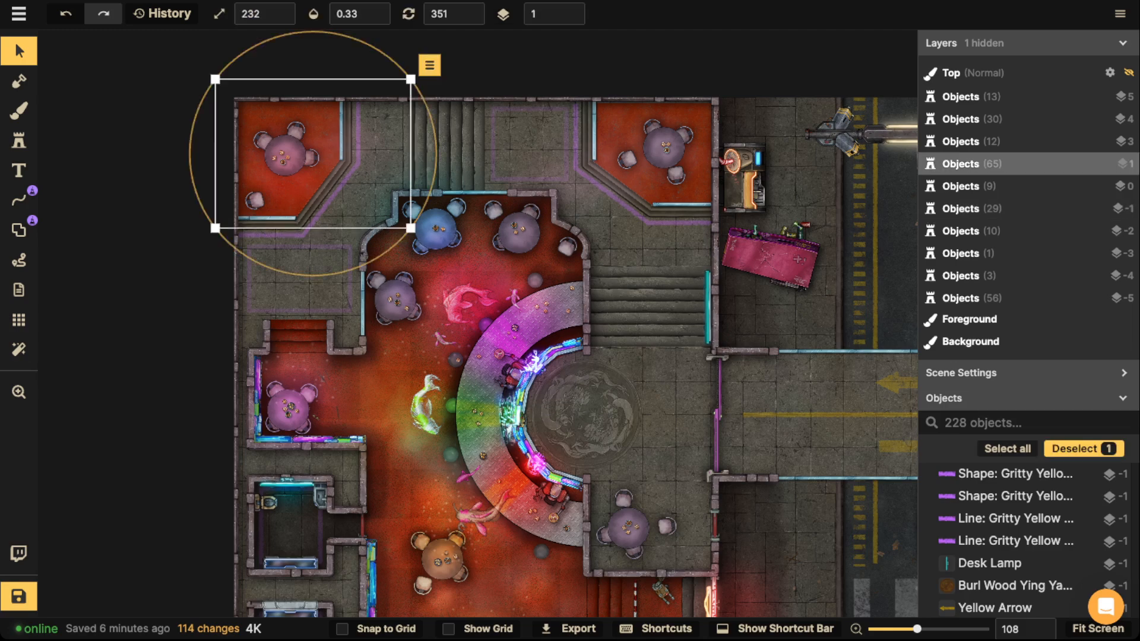
pyautogui.click(339, 118)
# Bring the whole battlemap into view and save it.
pyautogui.scroll(-5, 337, 118)
pyautogui.moveTo(428, 212); pyautogui.dragTo(426, 40)
pyautogui.scroll(-2, 426, 40)
pyautogui.moveTo(442, 128); pyautogui.dragTo(447, 145)
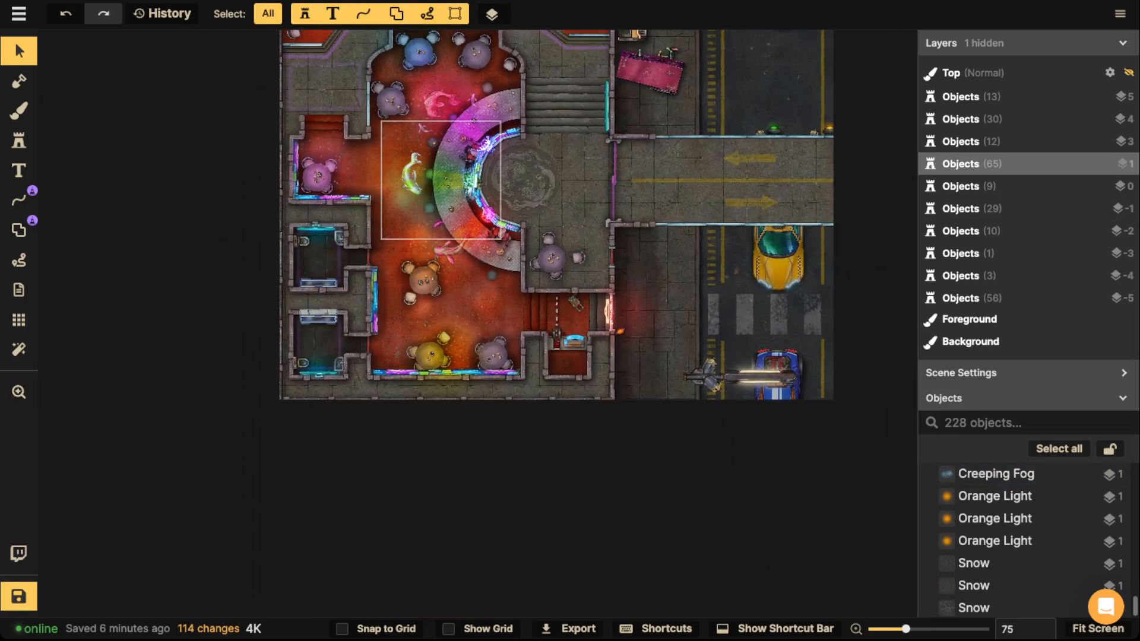
pyautogui.moveTo(527, 117); pyautogui.dragTo(333, 277)
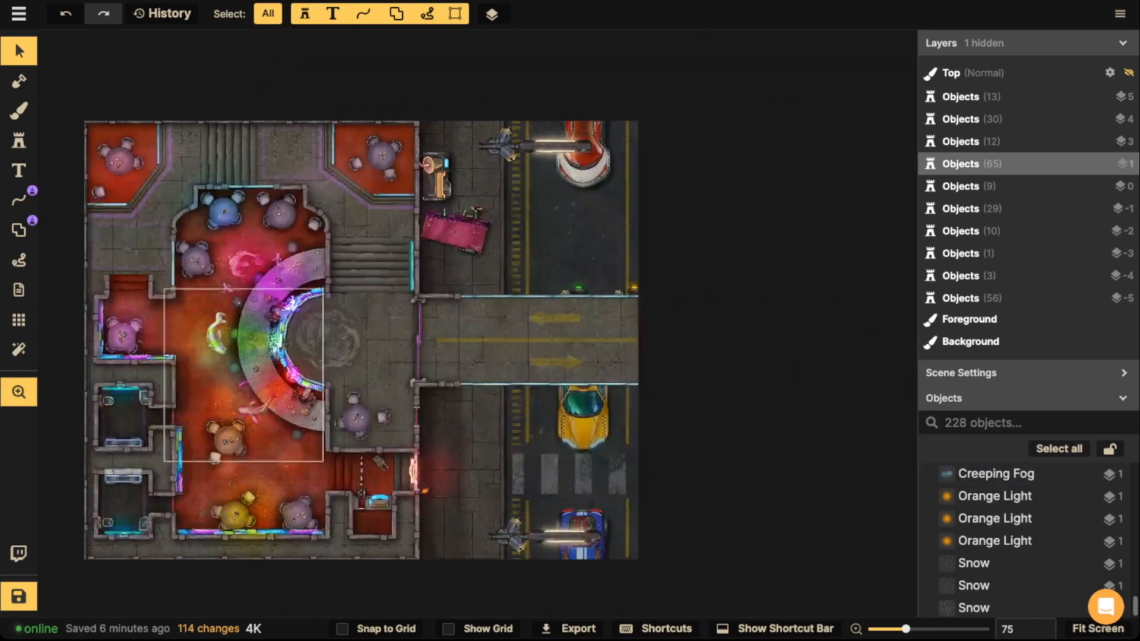
pyautogui.hotkey('ctrl', 's')
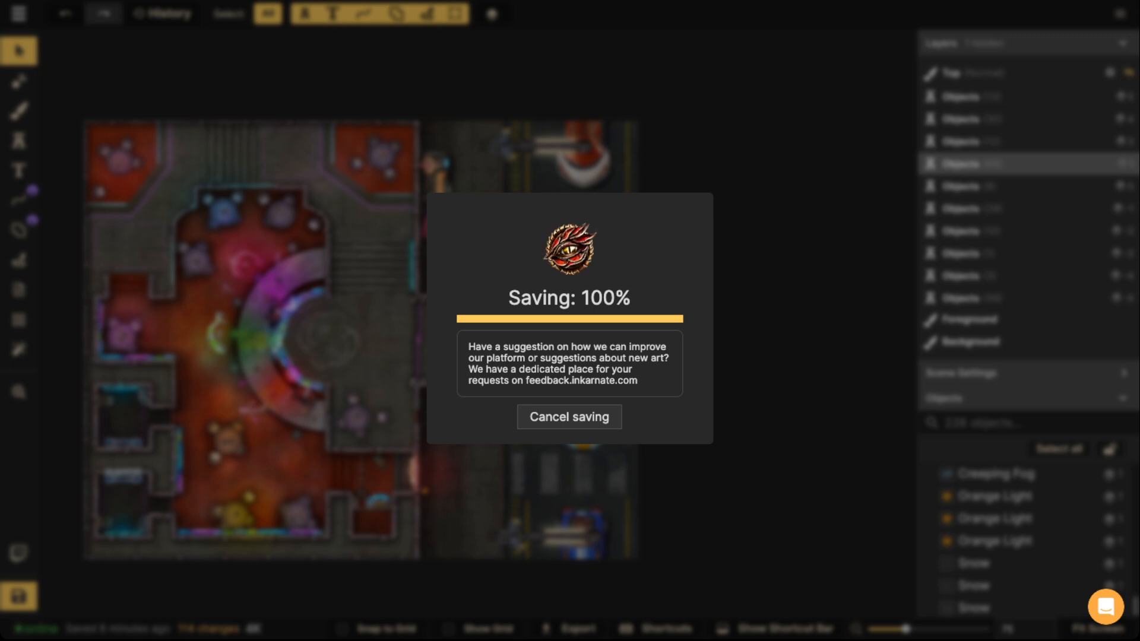
# Copy the northwest booth's loose plastic chair onto the stone floor just west of the north stairs, rotated to 300 degrees.
pyautogui.scroll(2, 220, 151)
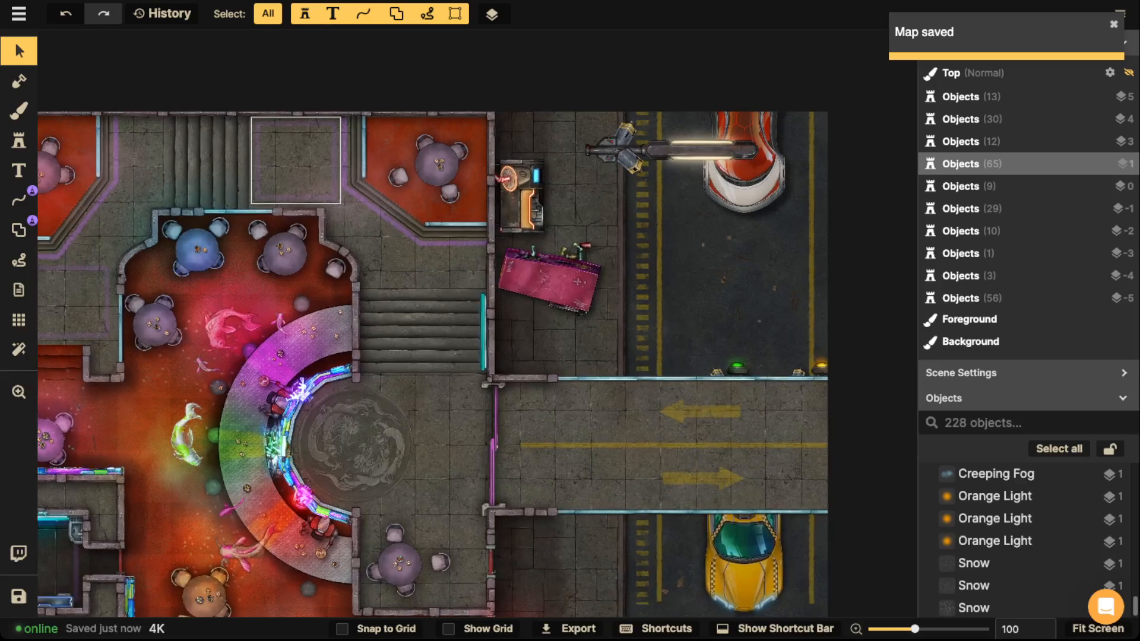
pyautogui.moveTo(257, 229); pyautogui.dragTo(435, 219)
pyautogui.click(180, 209)
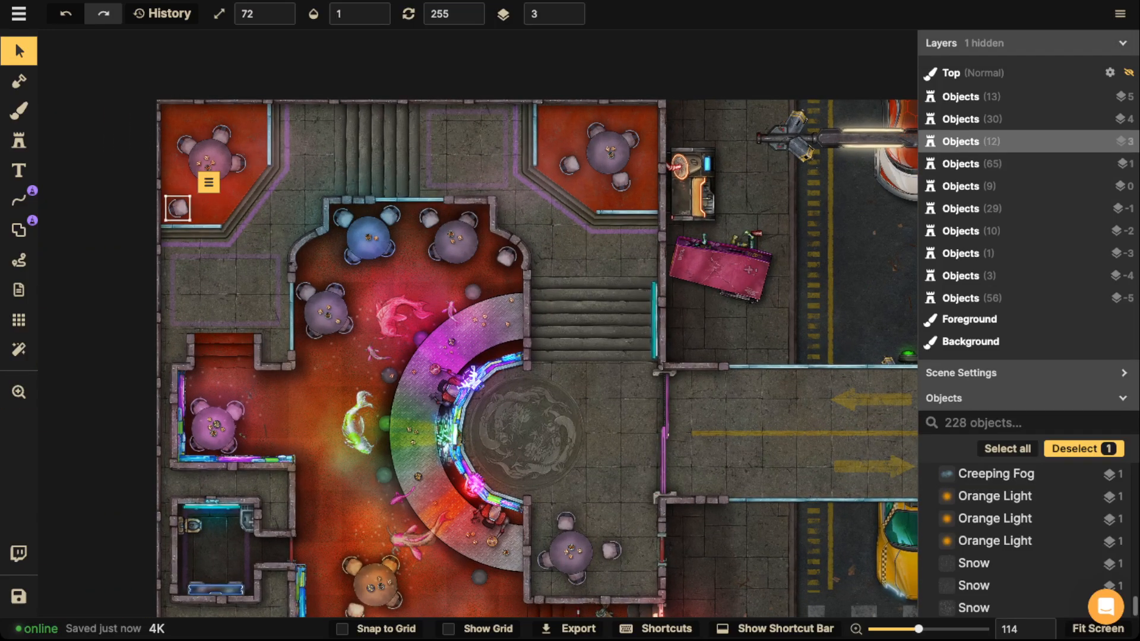
pyautogui.scroll(2, 183, 209)
pyautogui.hotkey('ctrl', 'v')
pyautogui.moveTo(299, 351); pyautogui.dragTo(308, 277)
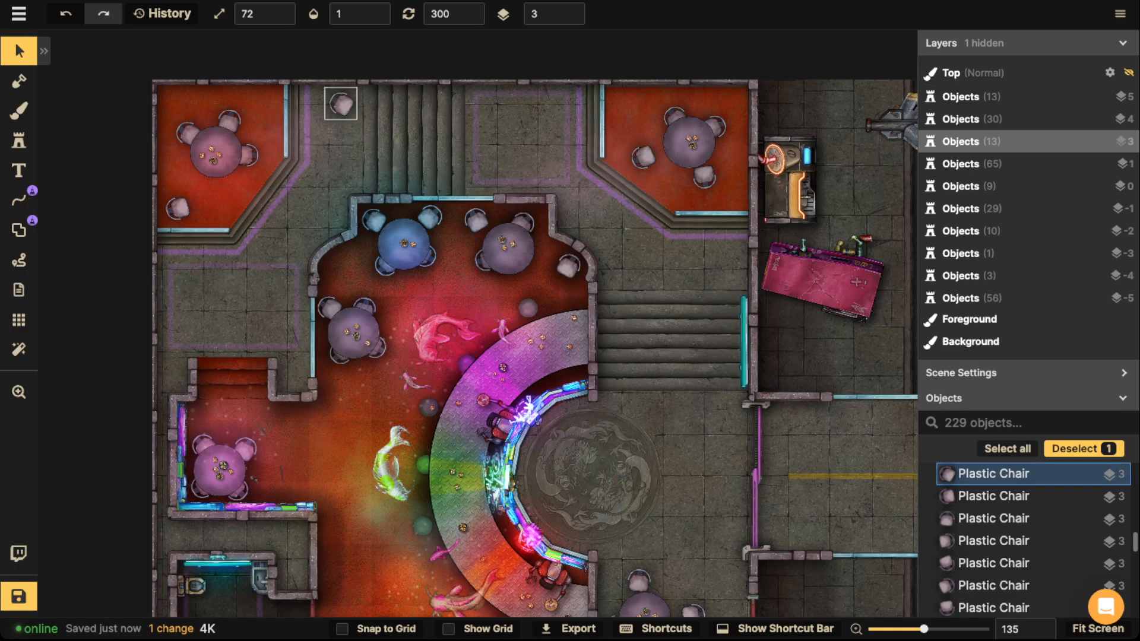
# Add two plastic chairs side by side at the south edge of the northern purple rectangle, rotated to 180 degrees.
pyautogui.hotkey('ctrl', 'v')
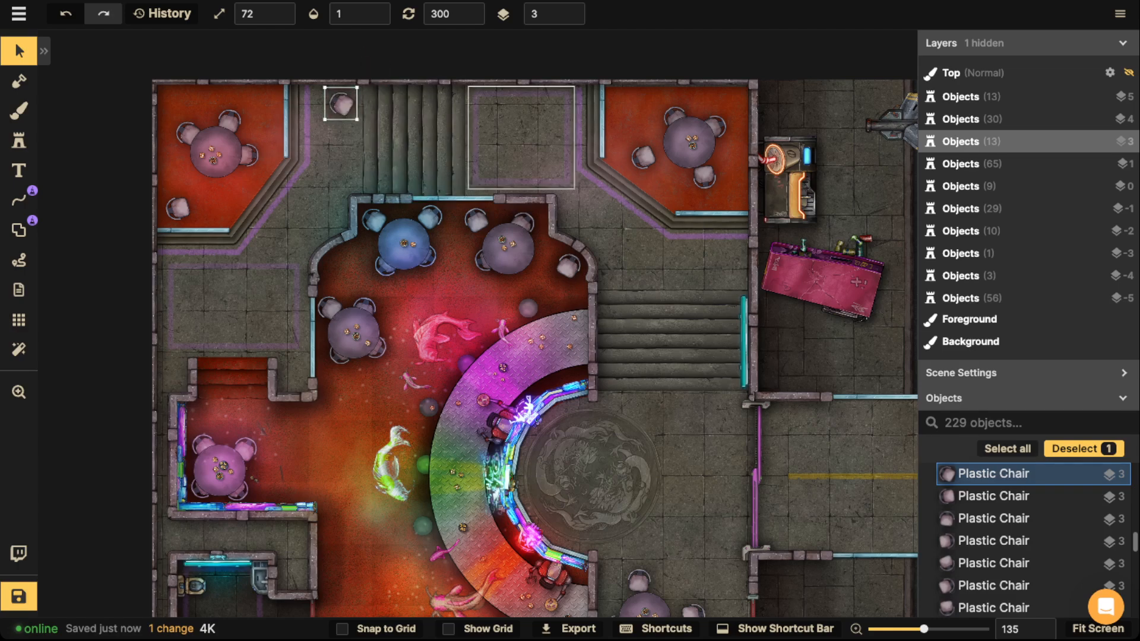
pyautogui.moveTo(533, 139); pyautogui.dragTo(535, 185)
pyautogui.hotkey('ctrl', 'v')
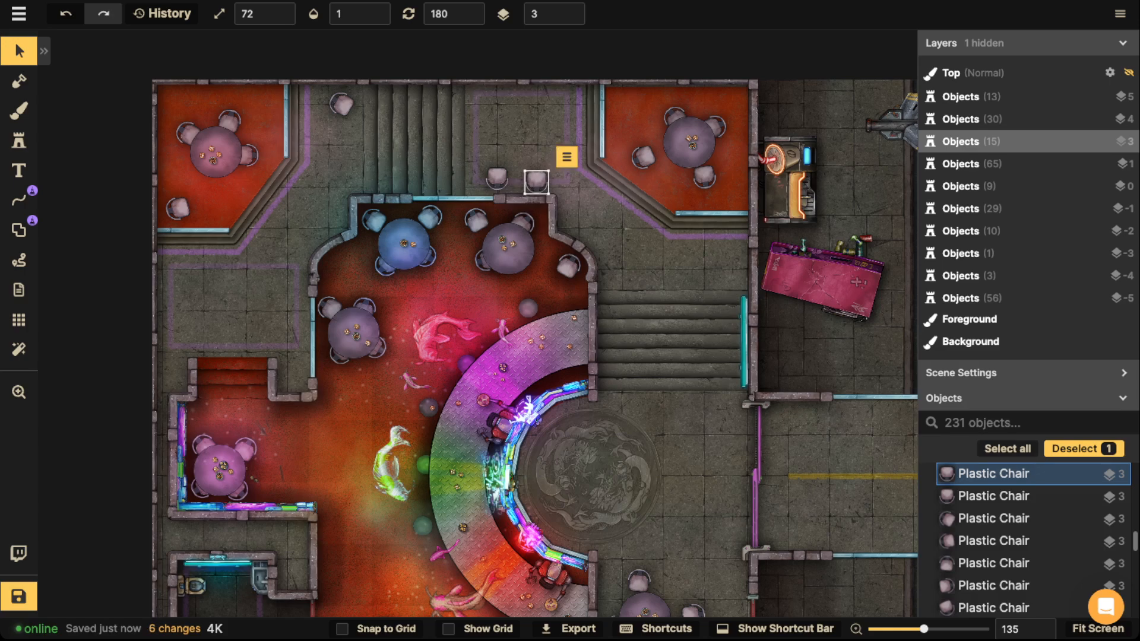
# Copy the cyan lamp beside the east stairs onto the north wall above the northern purple rectangle, rotated to 180 degrees.
pyautogui.click(746, 342)
pyautogui.hotkey('ctrl', 'c')
pyautogui.hotkey('ctrl', 'v')
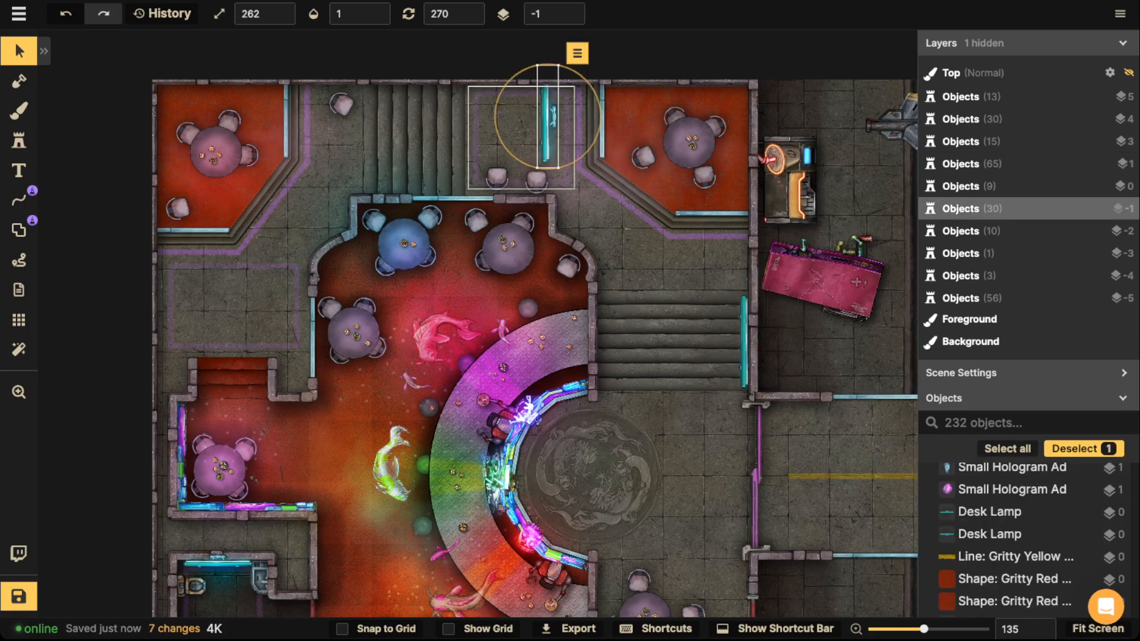
pyautogui.scroll(-5, 548, 116)
pyautogui.scroll(-1, 547, 116)
pyautogui.moveTo(547, 117); pyautogui.dragTo(525, 92)
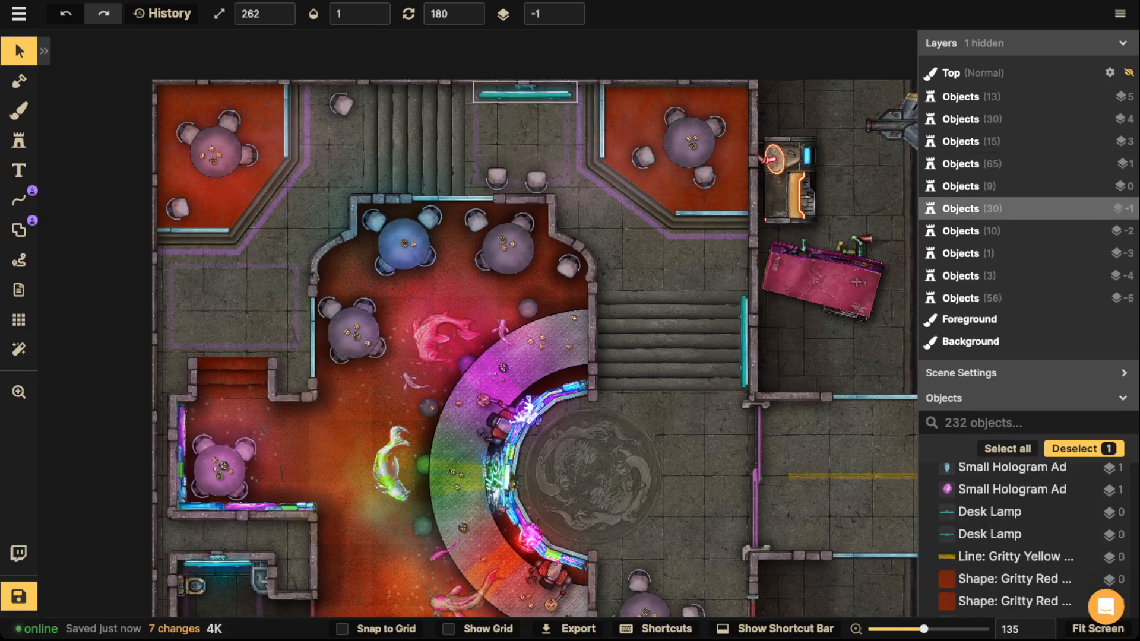
pyautogui.press('Escape')
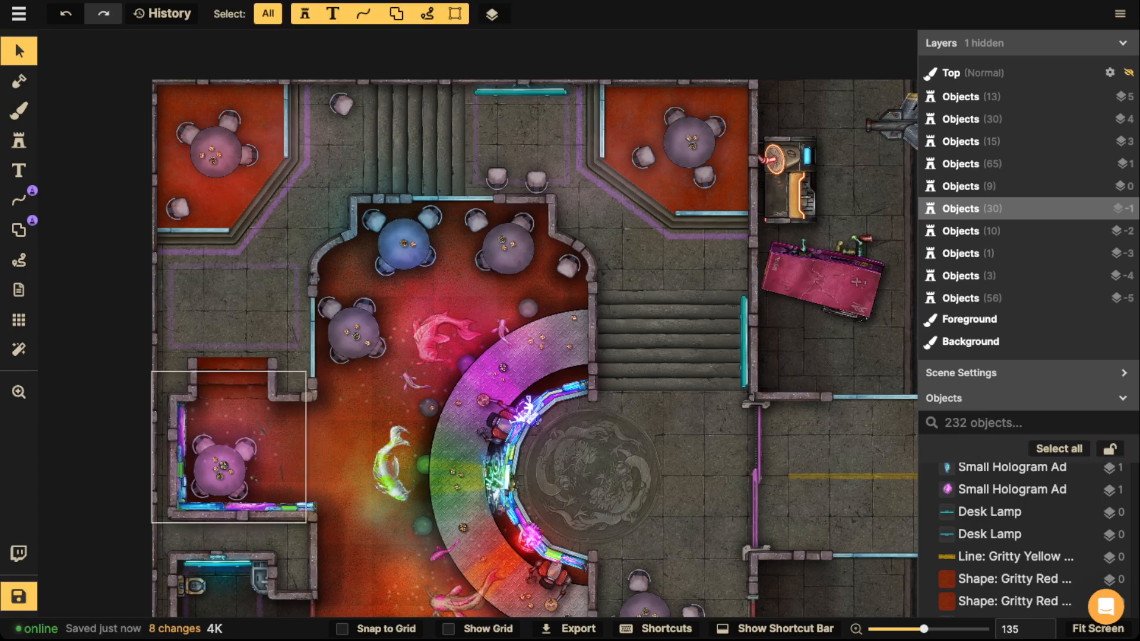
# Copy the upper restroom's cyan glow beneath the new north wall lamp and enlarge it to size 82.
pyautogui.moveTo(279, 555); pyautogui.dragTo(281, 423)
pyautogui.click(224, 455)
pyautogui.hotkey('ctrl', 'c')
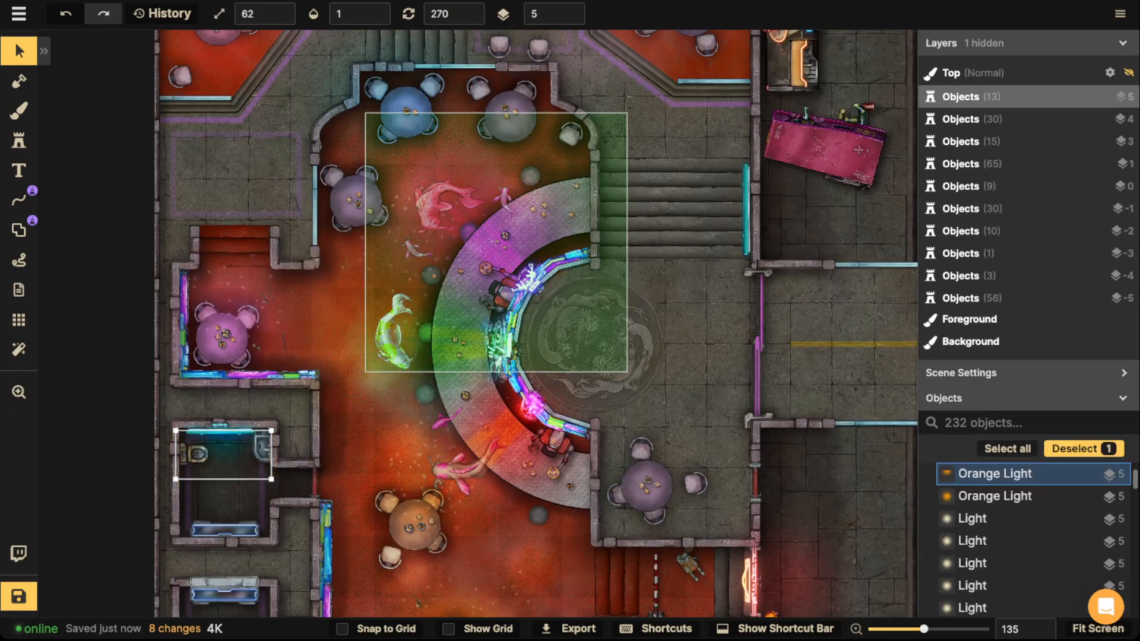
pyautogui.hotkey('ctrl', 'v')
pyautogui.moveTo(622, 131); pyautogui.dragTo(628, 361)
pyautogui.moveTo(628, 362); pyautogui.dragTo(532, 220)
pyautogui.scroll(2, 533, 224)
pyautogui.scroll(2, 532, 217)
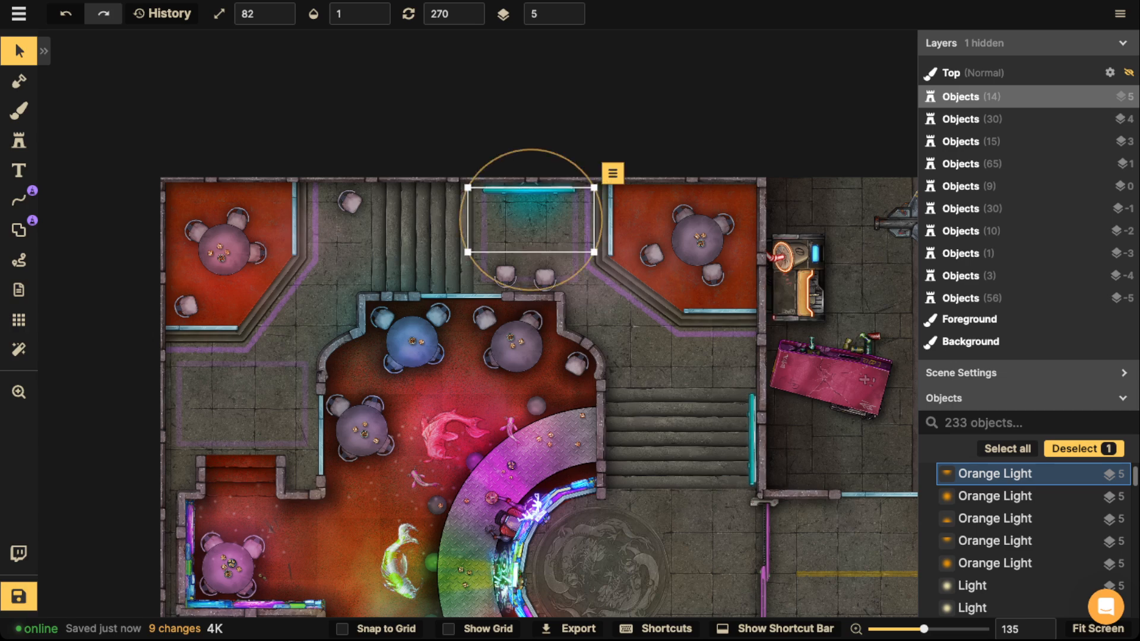
# Add another cyan glow at the lamp beside the east stairs, rotated to 0 degrees.
pyautogui.hotkey('ctrl', 'v')
pyautogui.scroll(6, 709, 469)
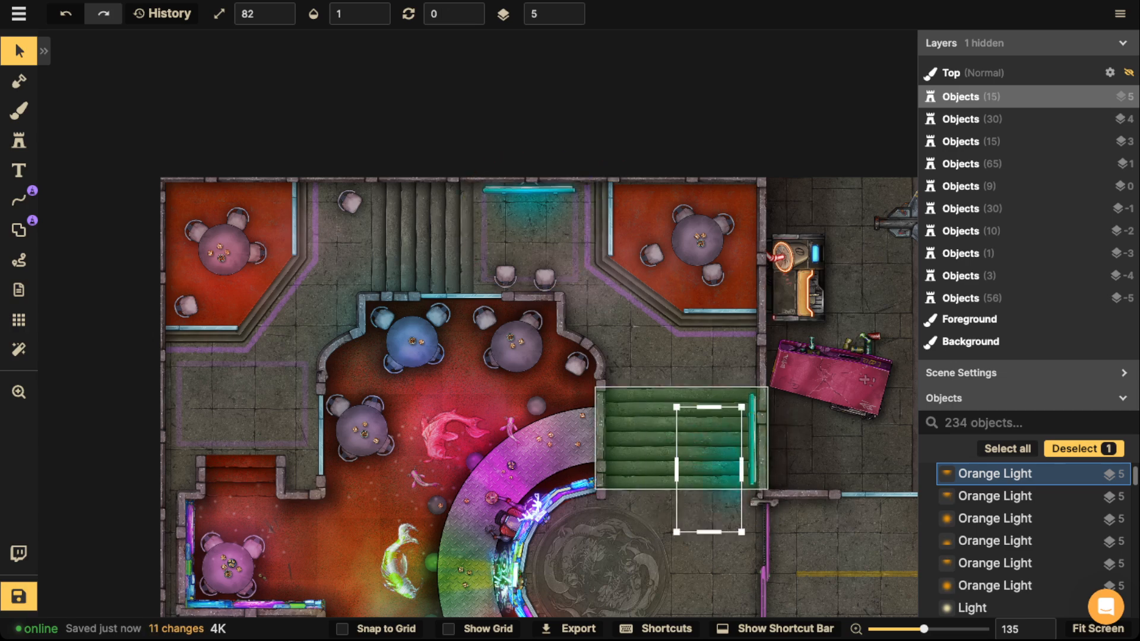
pyautogui.moveTo(709, 469); pyautogui.dragTo(718, 438)
pyautogui.press('Escape')
# Add the Polluted Air colour filter to the map and set its intensity to 0.35.
pyautogui.scroll(-4, 423, 345)
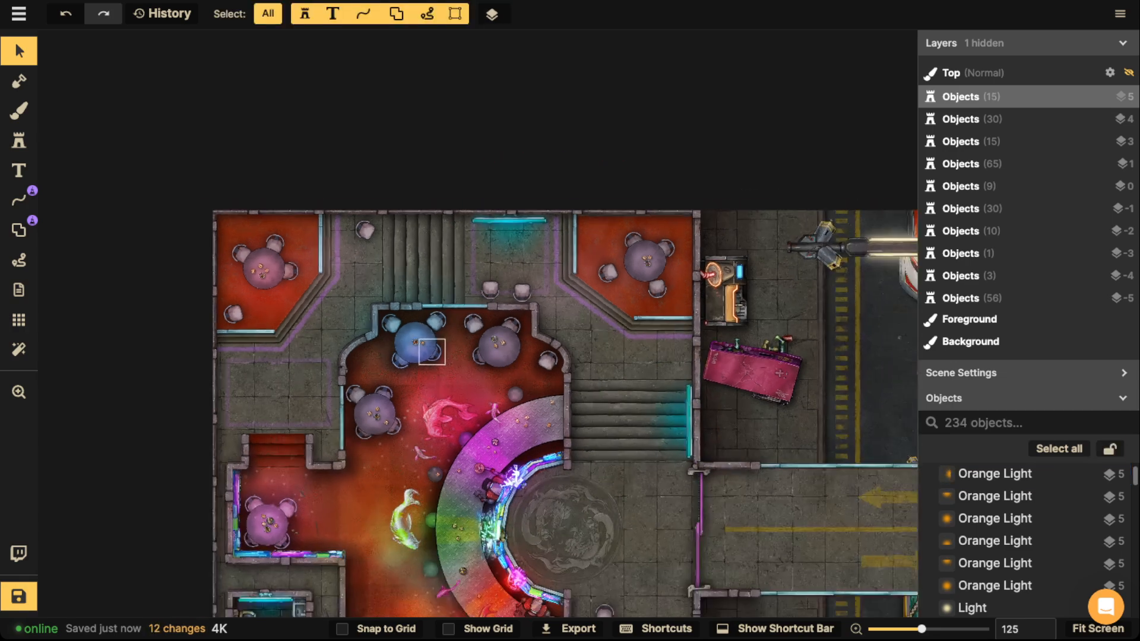
pyautogui.moveTo(422, 344); pyautogui.dragTo(435, 211)
pyautogui.moveTo(427, 256); pyautogui.dragTo(466, 323)
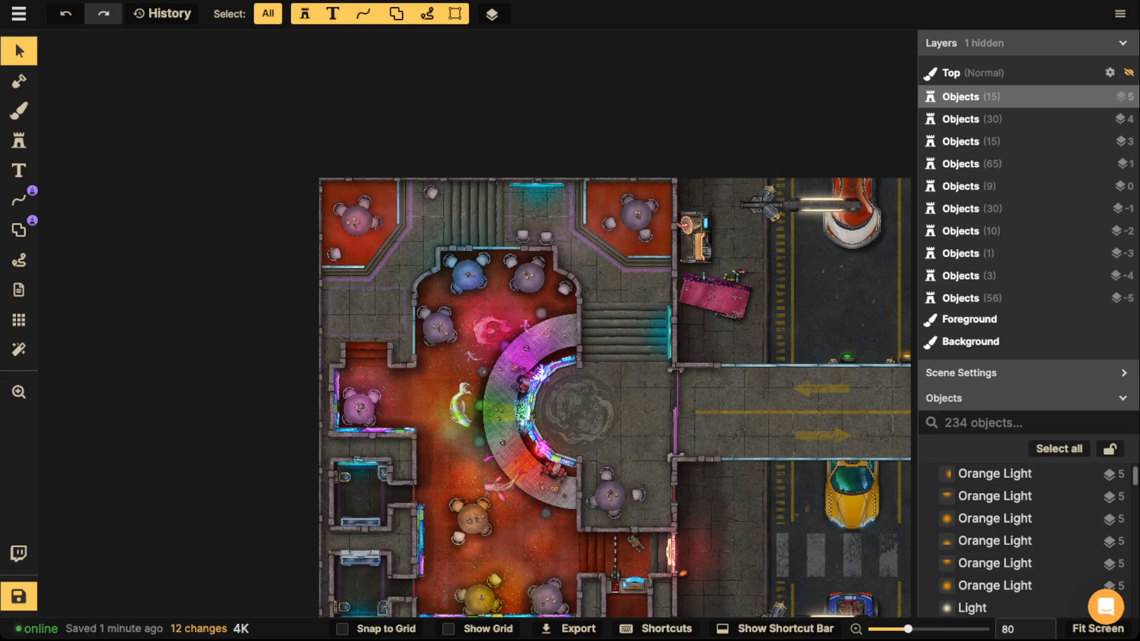
pyautogui.click(18, 349)
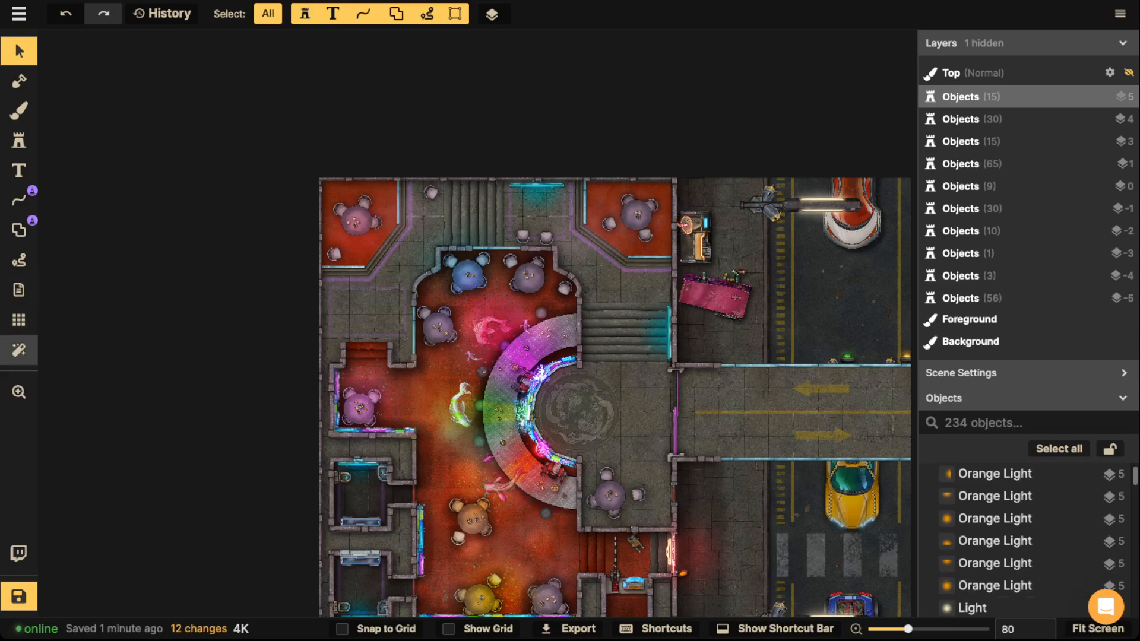
pyautogui.click(133, 96)
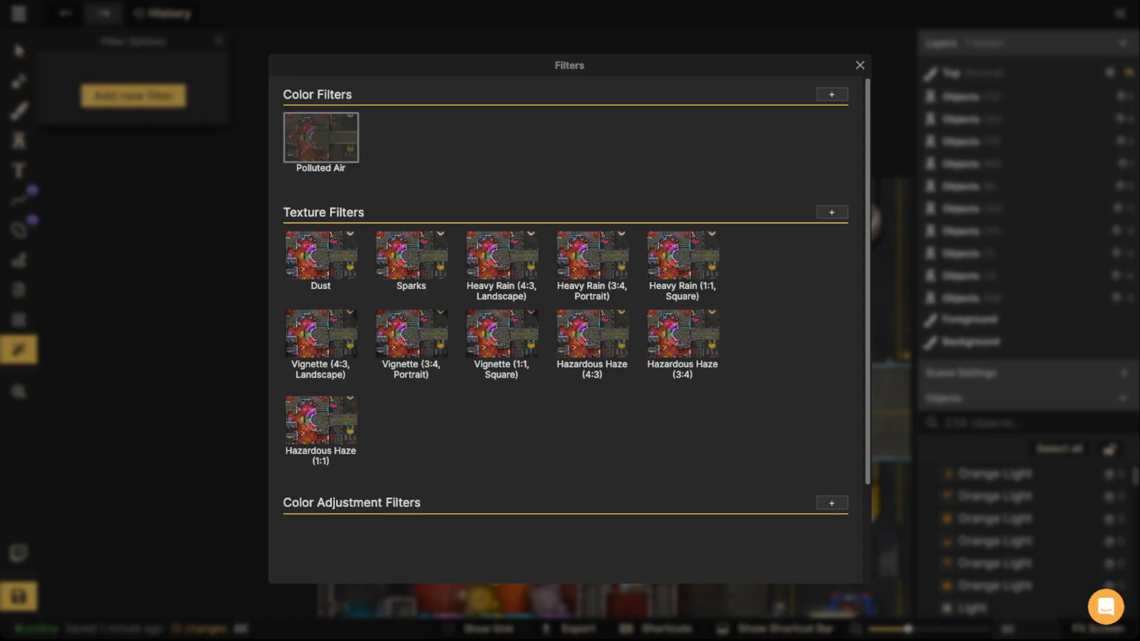
pyautogui.click(321, 137)
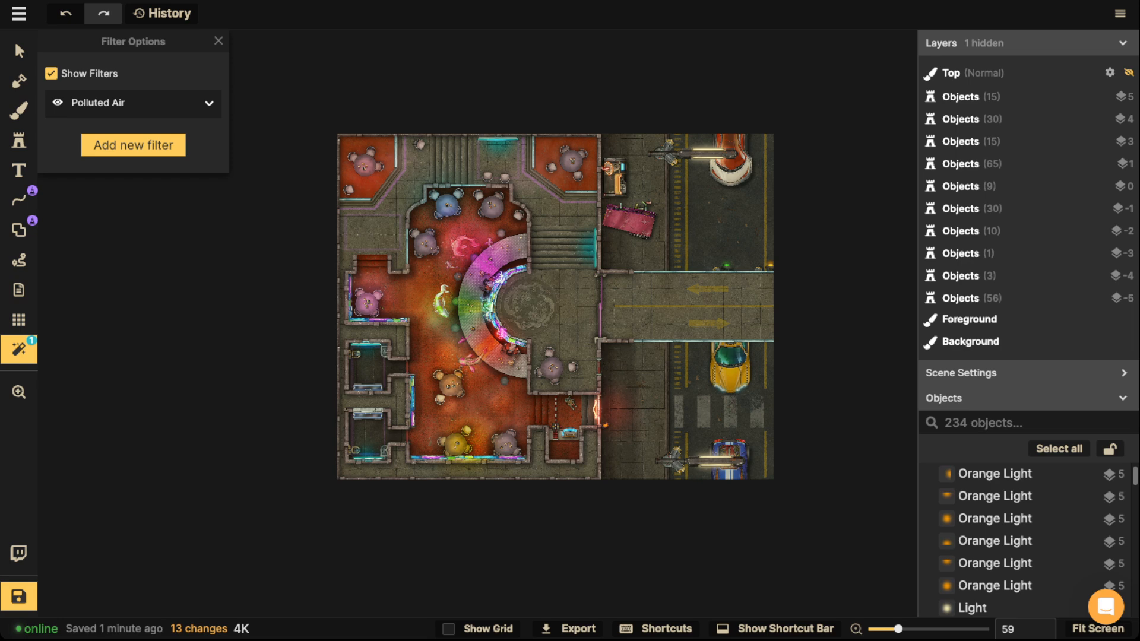
pyautogui.click(209, 103)
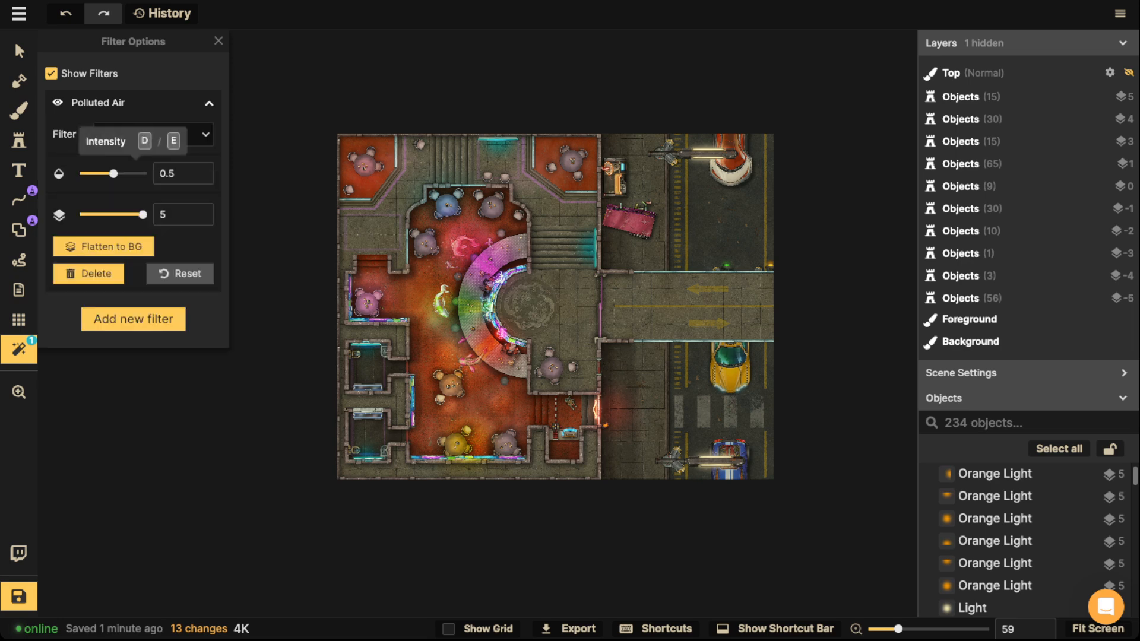
pyautogui.moveTo(113, 174); pyautogui.dragTo(103, 173)
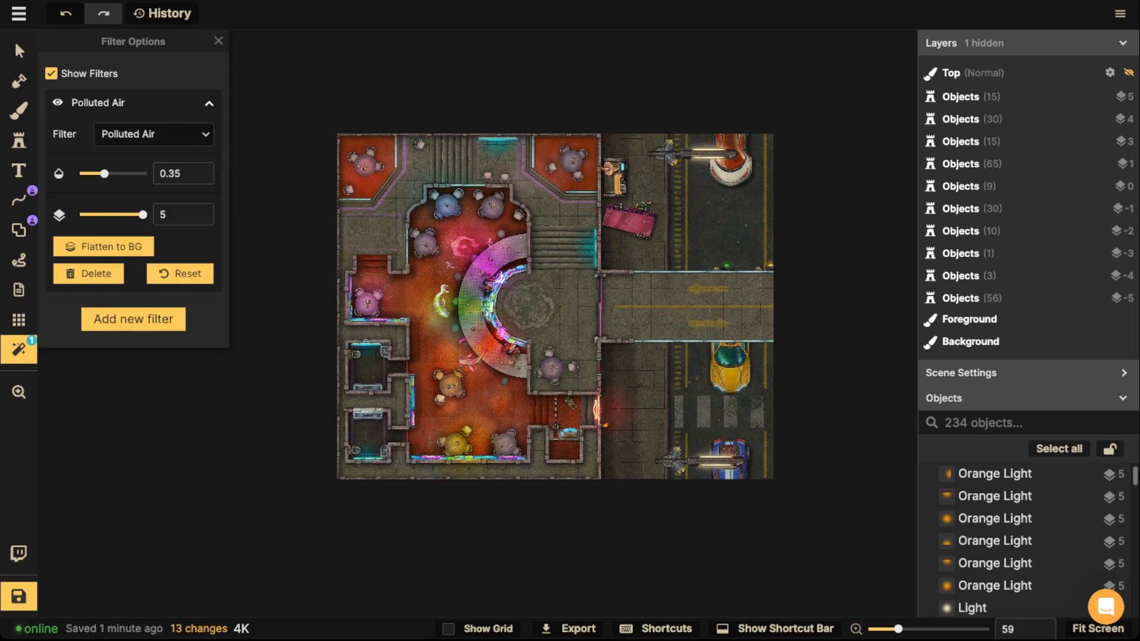
# Add the Sparks texture filter to the map and set its opacity to 0.36.
pyautogui.click(133, 319)
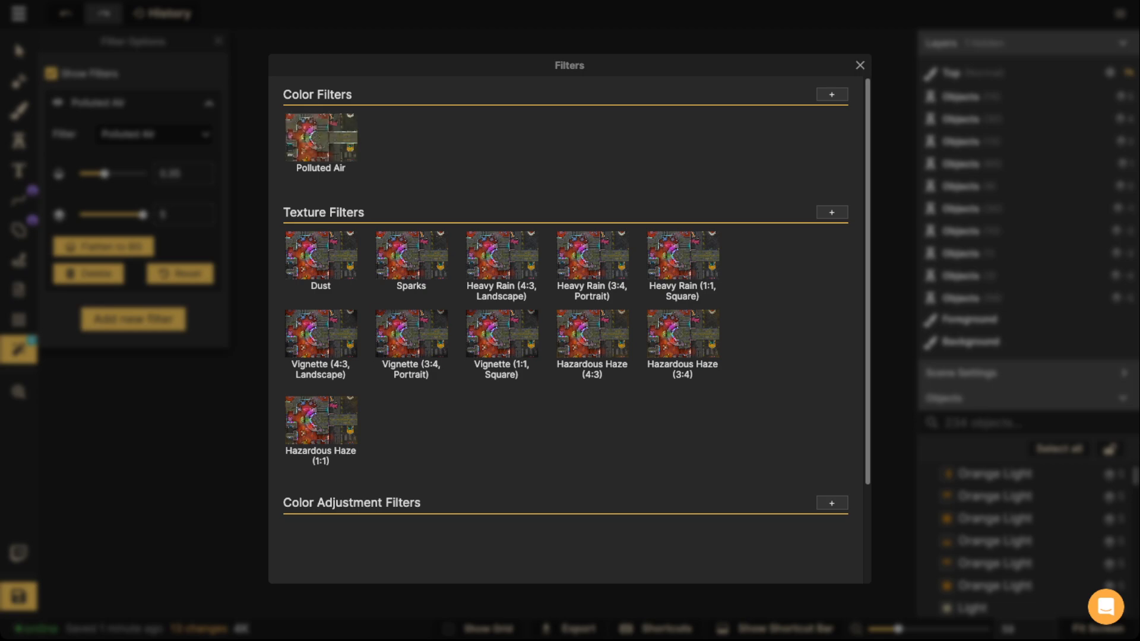
pyautogui.click(411, 255)
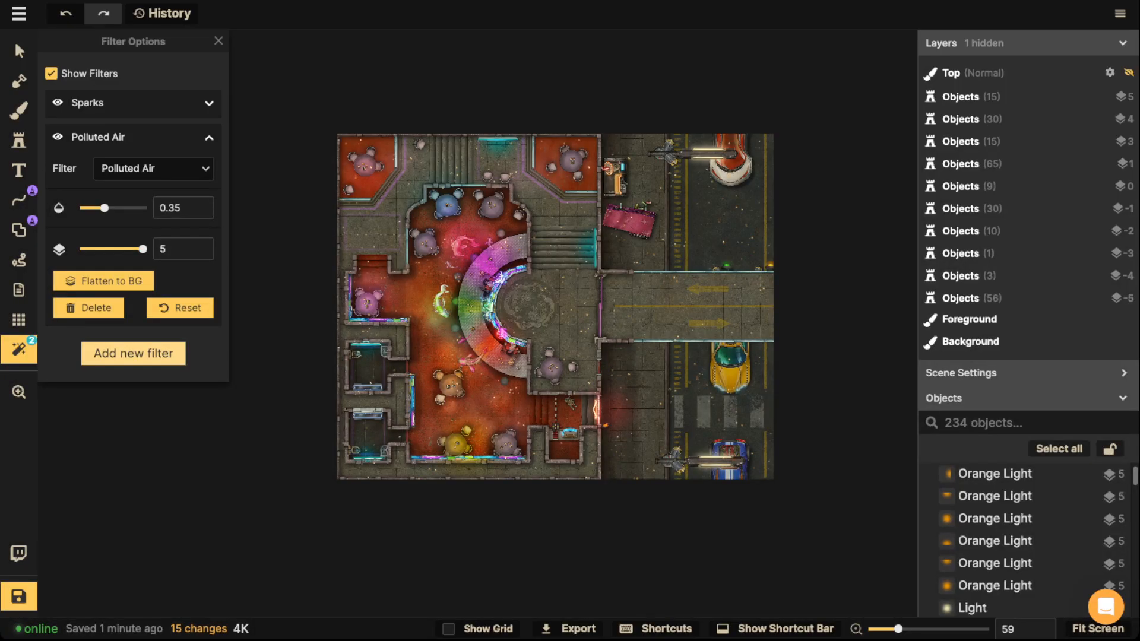
pyautogui.scroll(5, 475, 277)
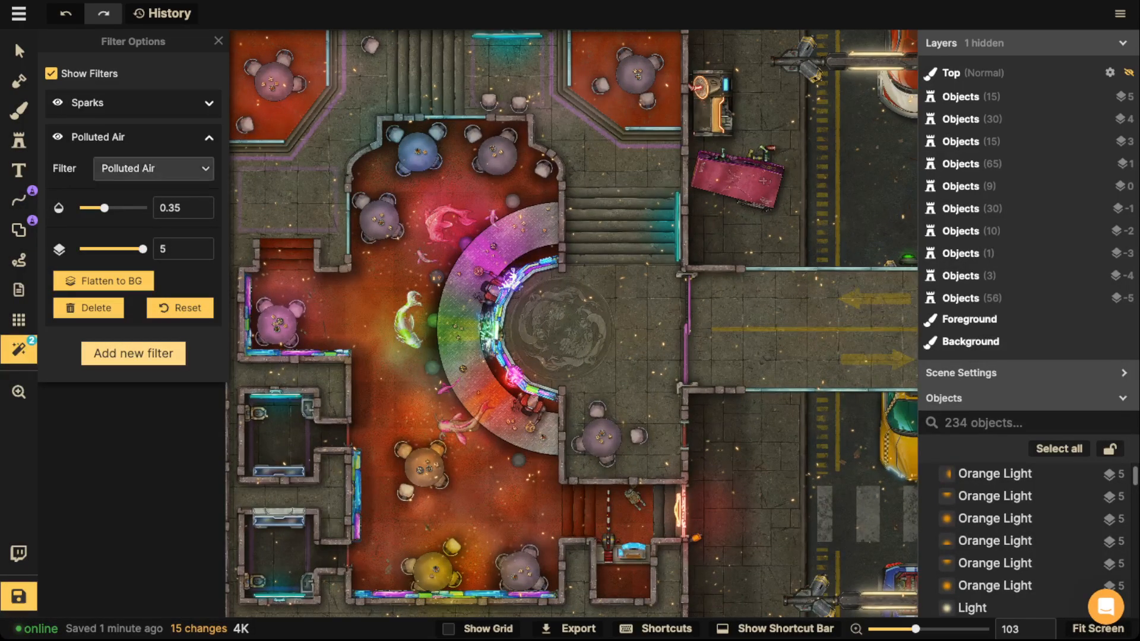
pyautogui.click(150, 103)
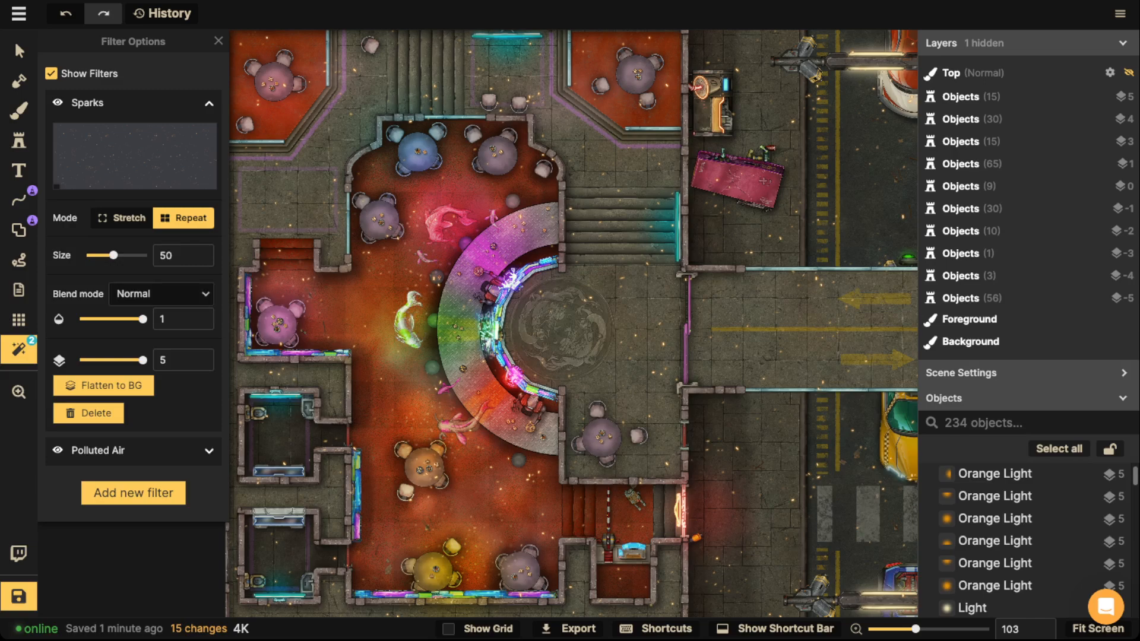
pyautogui.moveTo(143, 319); pyautogui.dragTo(116, 319)
pyautogui.scroll(-1, 698, 255)
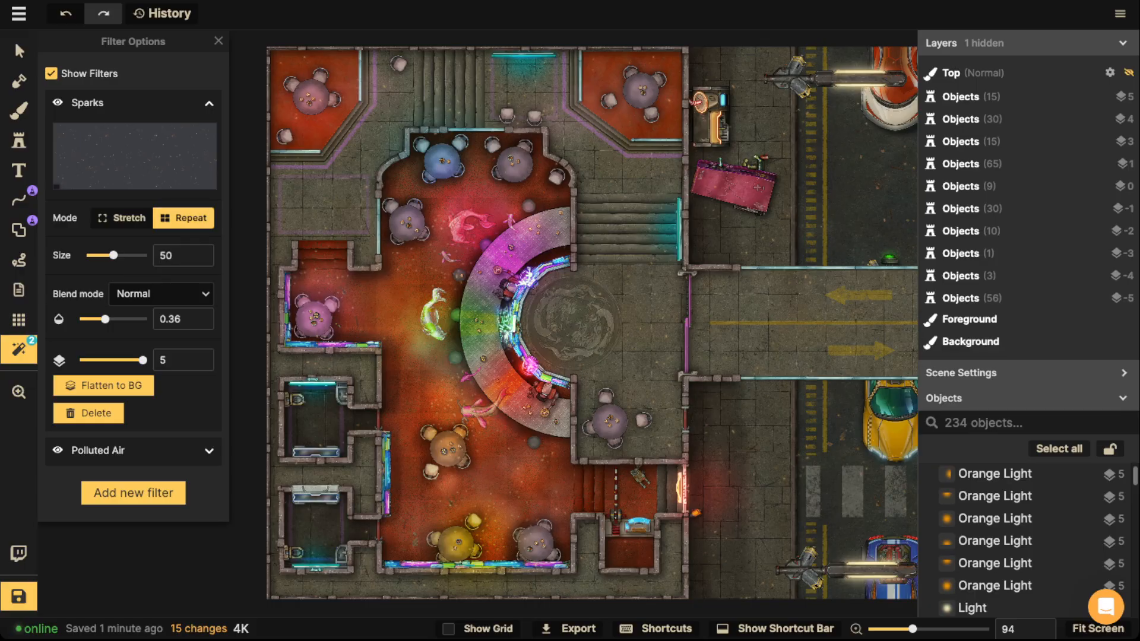
# Add the Old Paper texture filter from the Parchment World catalog and set its blend mode to Overlay.
pyautogui.click(133, 493)
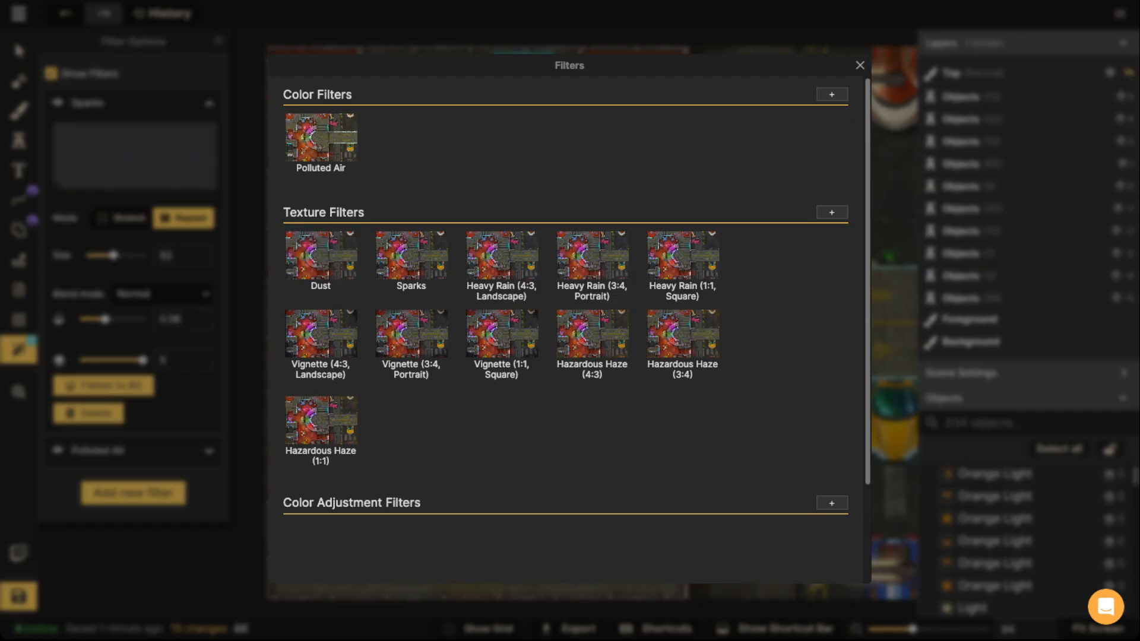
pyautogui.click(831, 212)
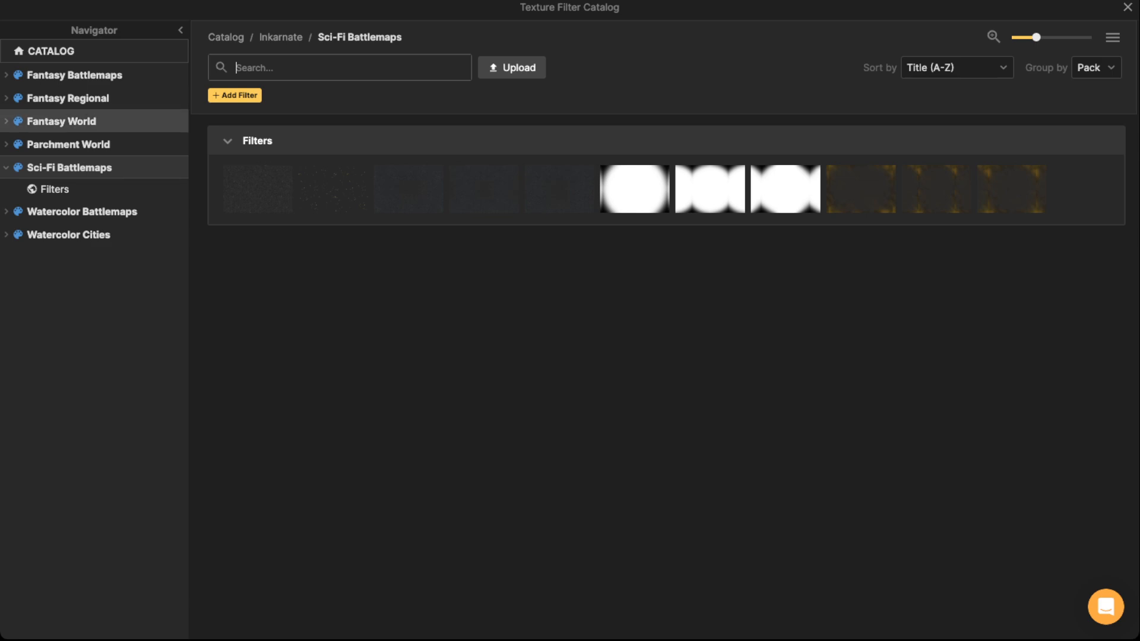
pyautogui.click(68, 143)
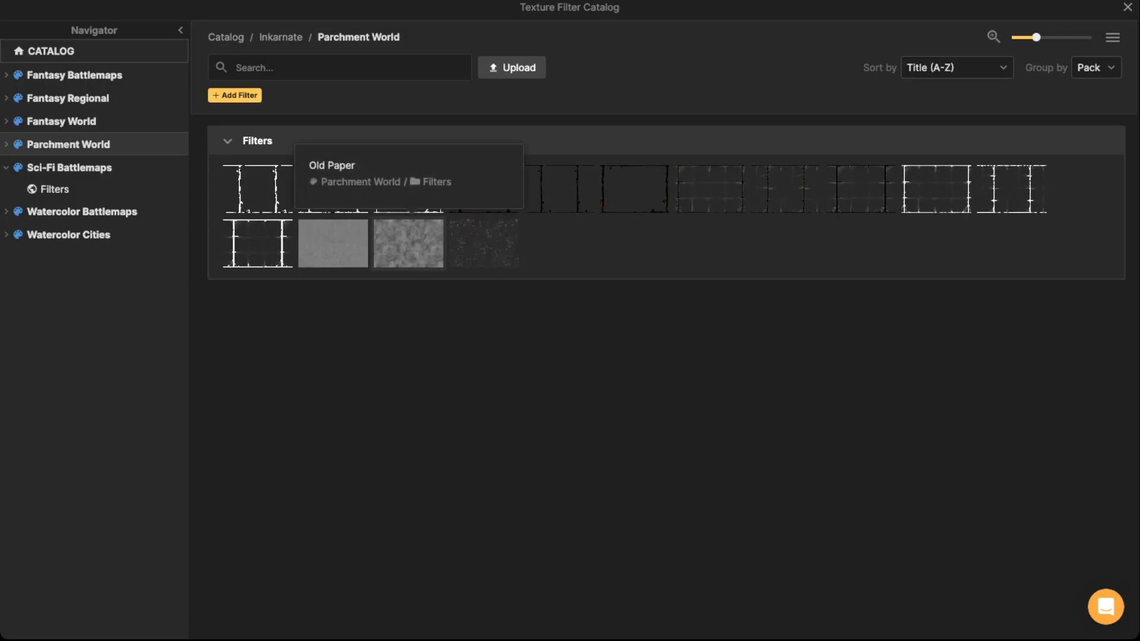
pyautogui.click(408, 243)
pyautogui.click(160, 255)
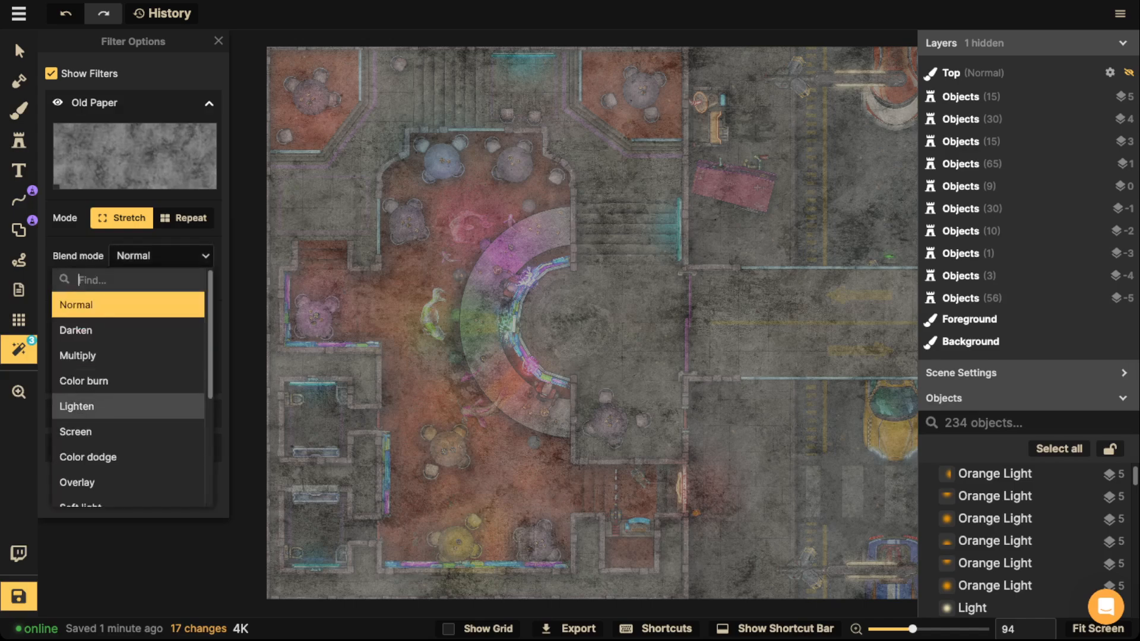
pyautogui.click(78, 482)
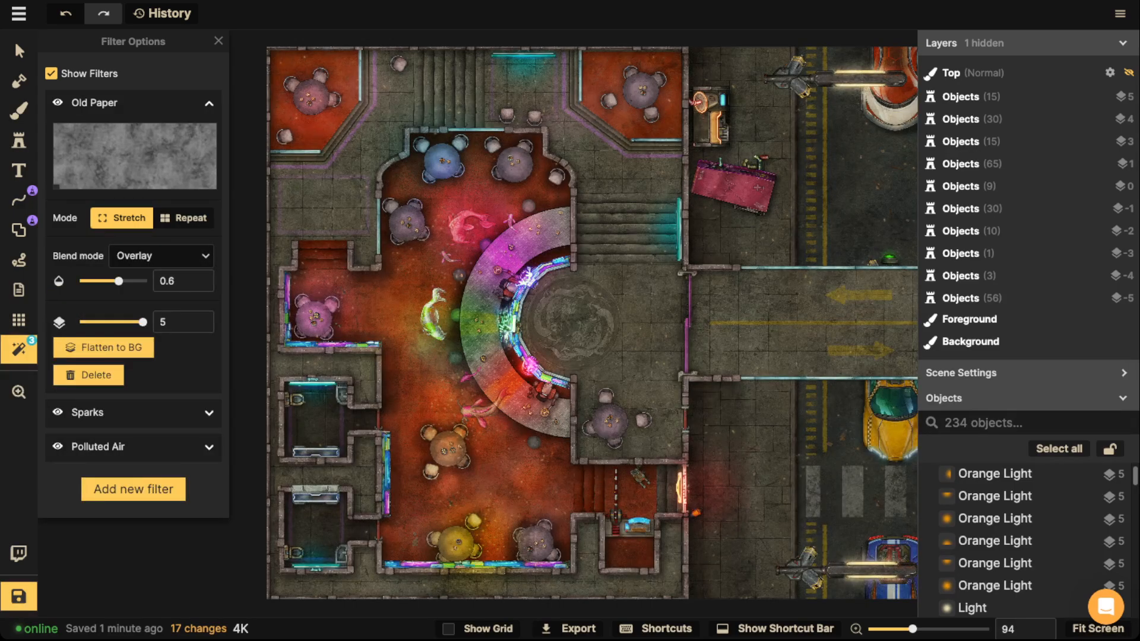
# Set the Old Paper filter's opacity to 0.47 and switch the filter off and on to compare its effect.
pyautogui.scroll(-3, 652, 196)
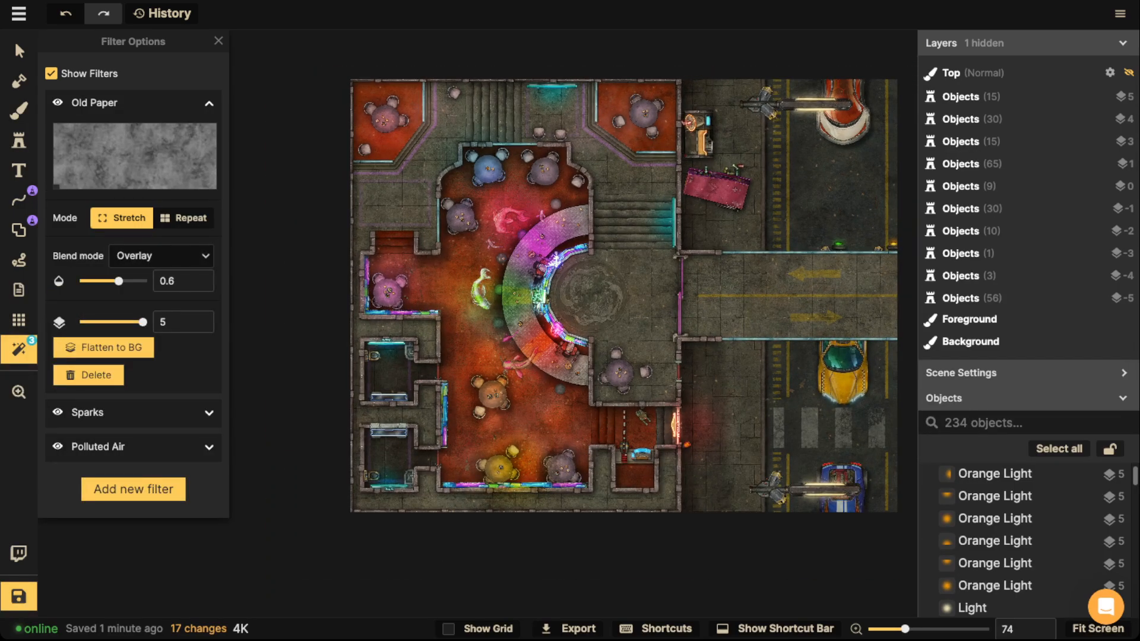
pyautogui.click(58, 103)
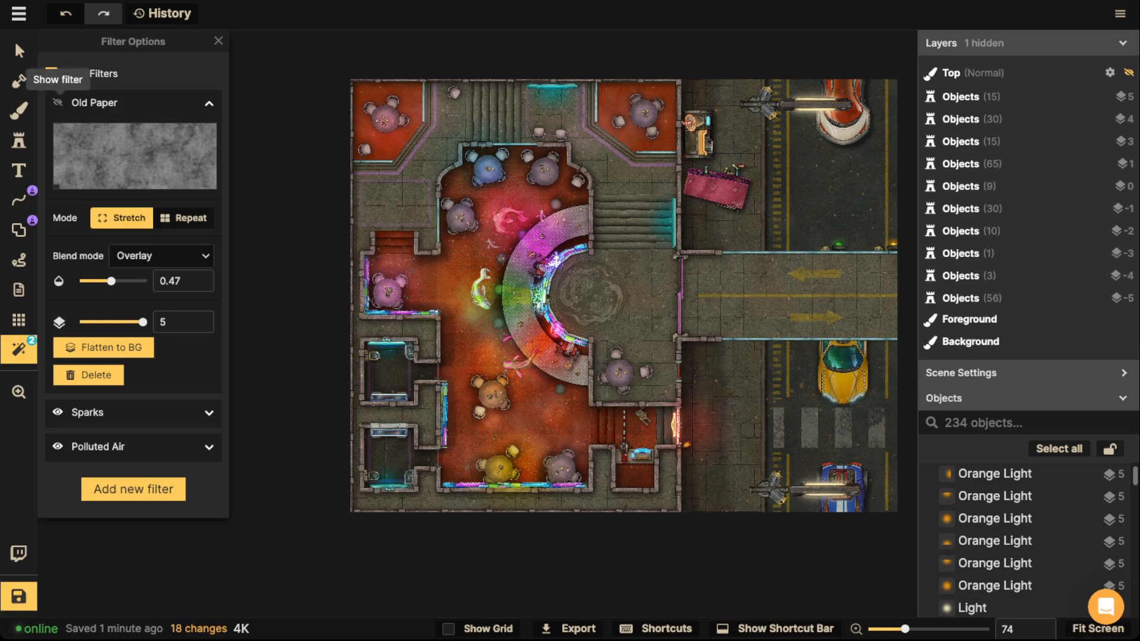
pyautogui.click(57, 103)
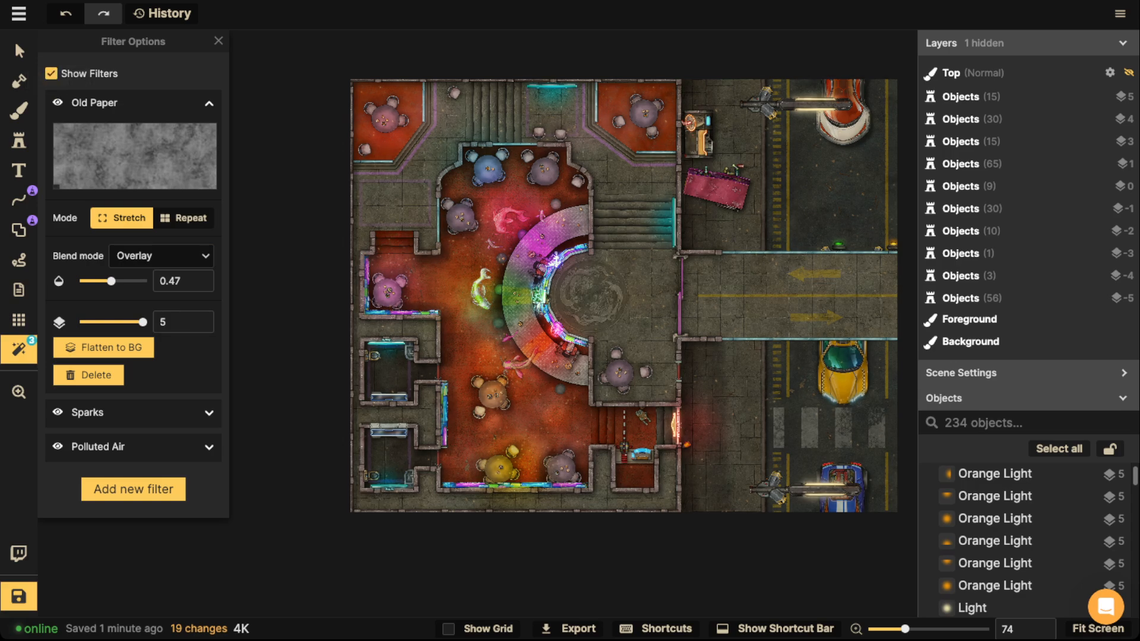
# Examine how the paper and sparks textures look up close on the restaurant floor, street and cars.
pyautogui.scroll(5, 516, 260)
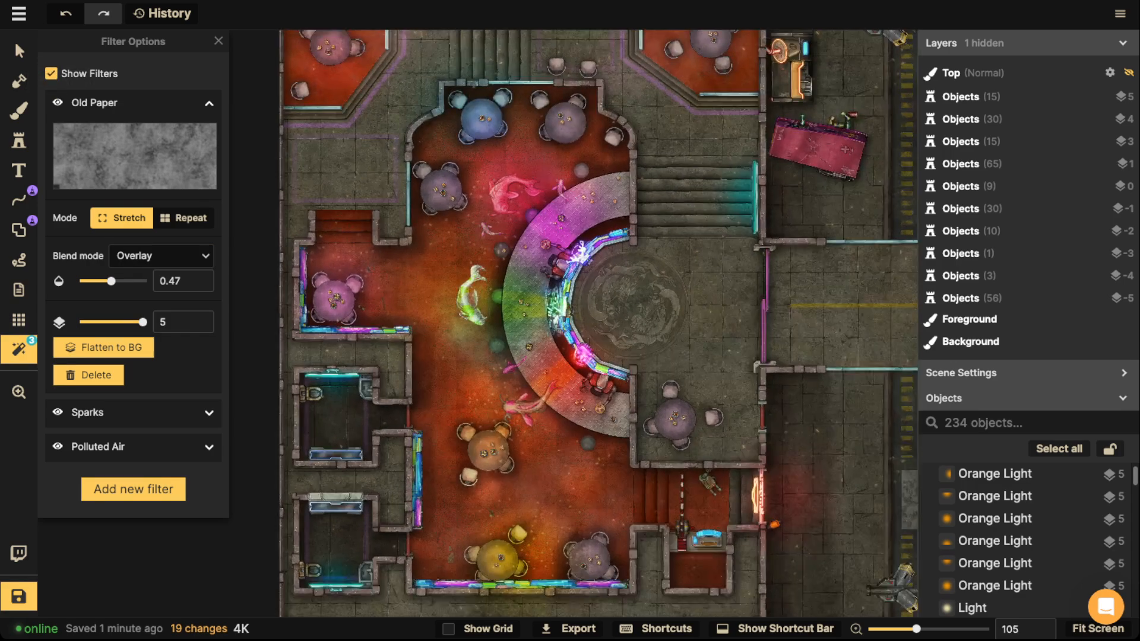
pyautogui.moveTo(515, 260); pyautogui.dragTo(488, 176)
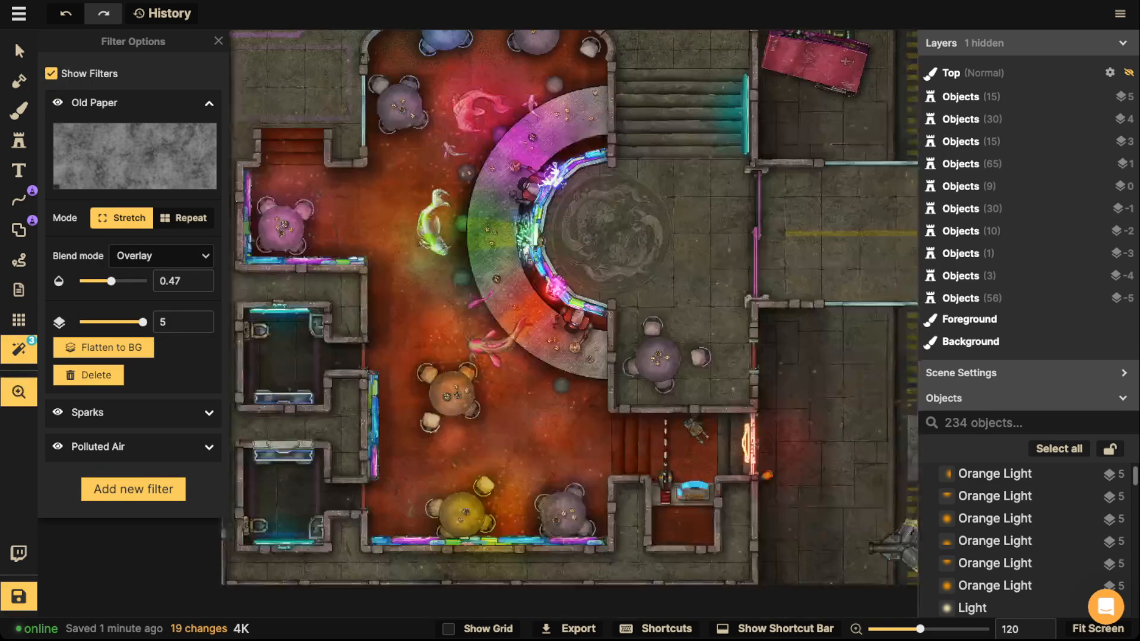
pyautogui.scroll(-2, 505, 254)
pyautogui.hscroll(7, 505, 254)
pyautogui.scroll(5, 502, 251)
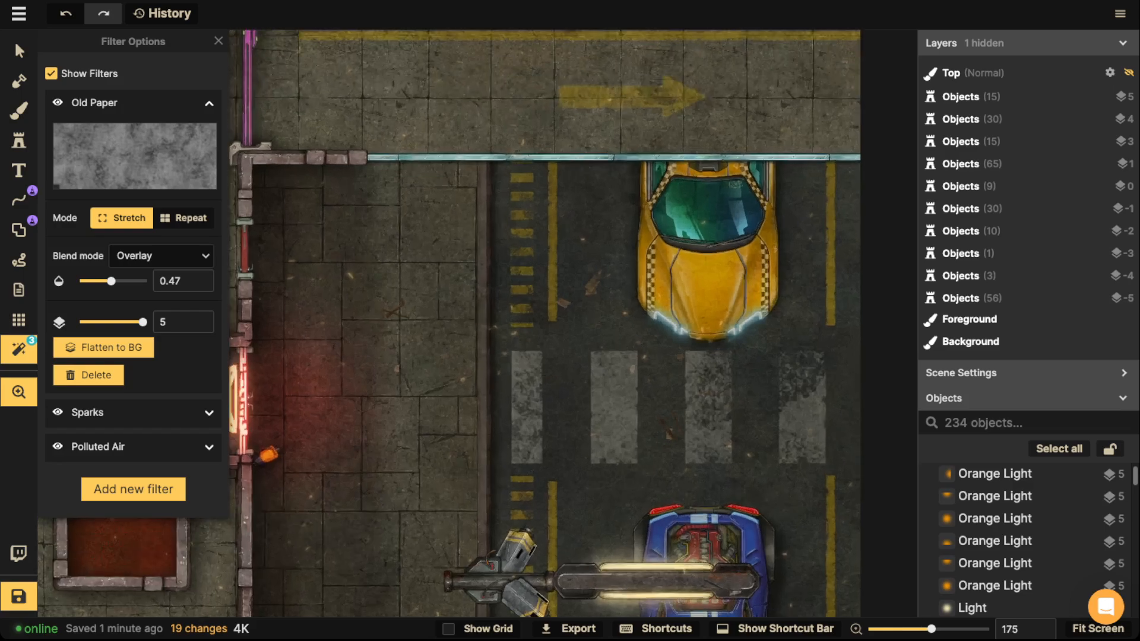
pyautogui.scroll(2, 505, 254)
pyautogui.moveTo(415, 196); pyautogui.dragTo(647, 410)
pyautogui.moveTo(446, 320); pyautogui.dragTo(748, 328)
pyautogui.moveTo(505, 356); pyautogui.dragTo(732, 228)
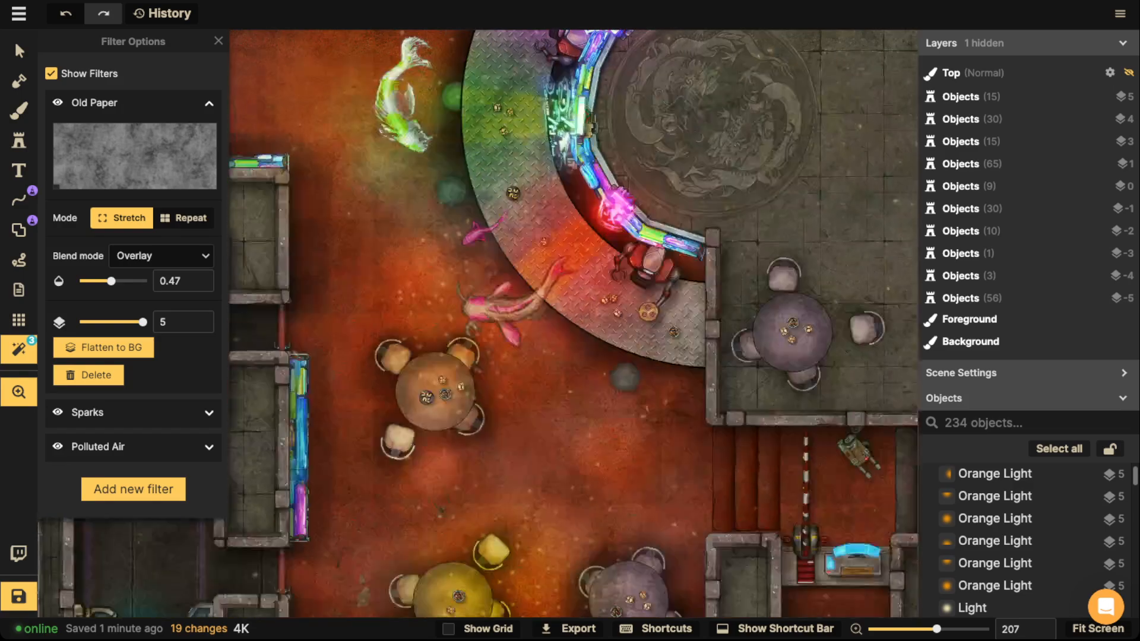
pyautogui.scroll(-5, 487, 178)
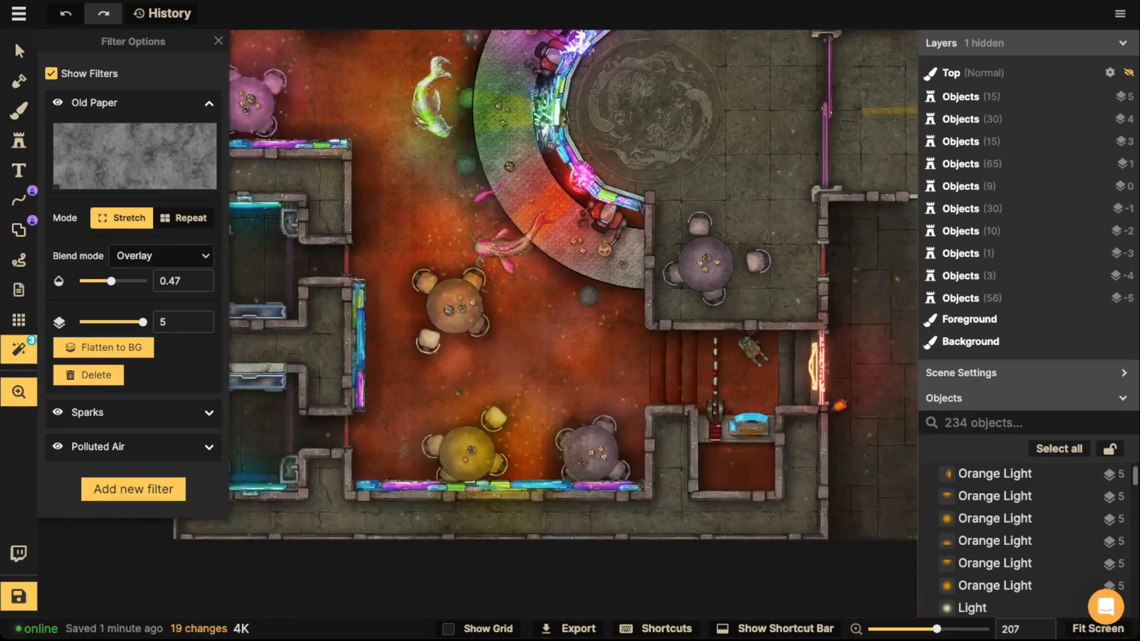
pyautogui.moveTo(475, 178); pyautogui.dragTo(410, 525)
pyautogui.moveTo(683, 368); pyautogui.dragTo(711, 258)
pyautogui.scroll(-3, 523, 209)
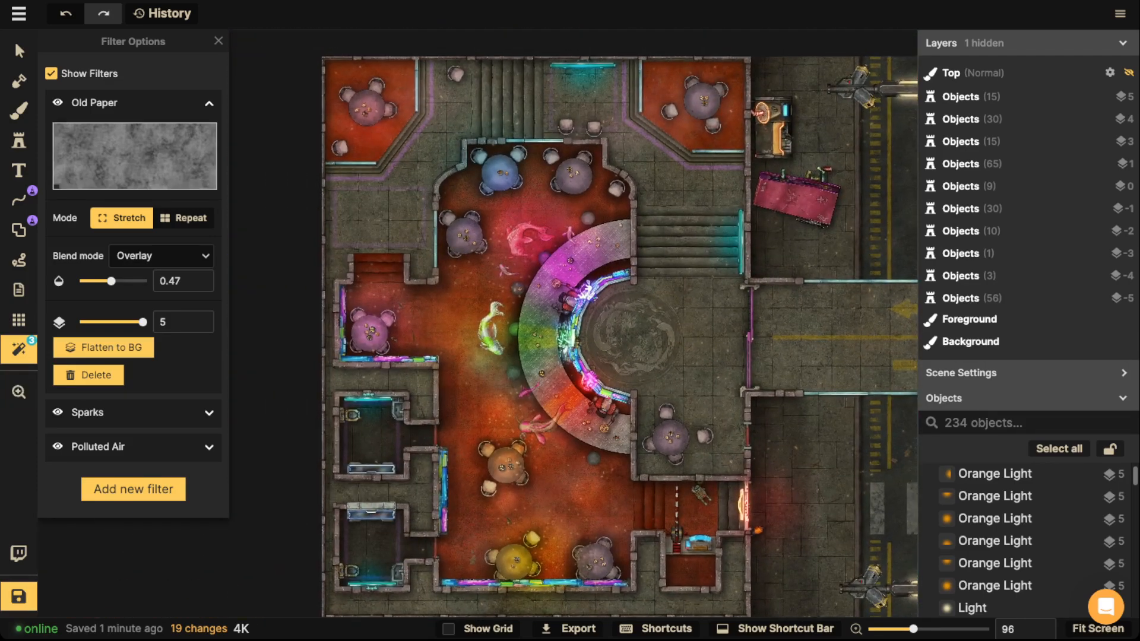
# Add a Color Adjustment filter with saturation 143 and contrast 113.
pyautogui.click(133, 490)
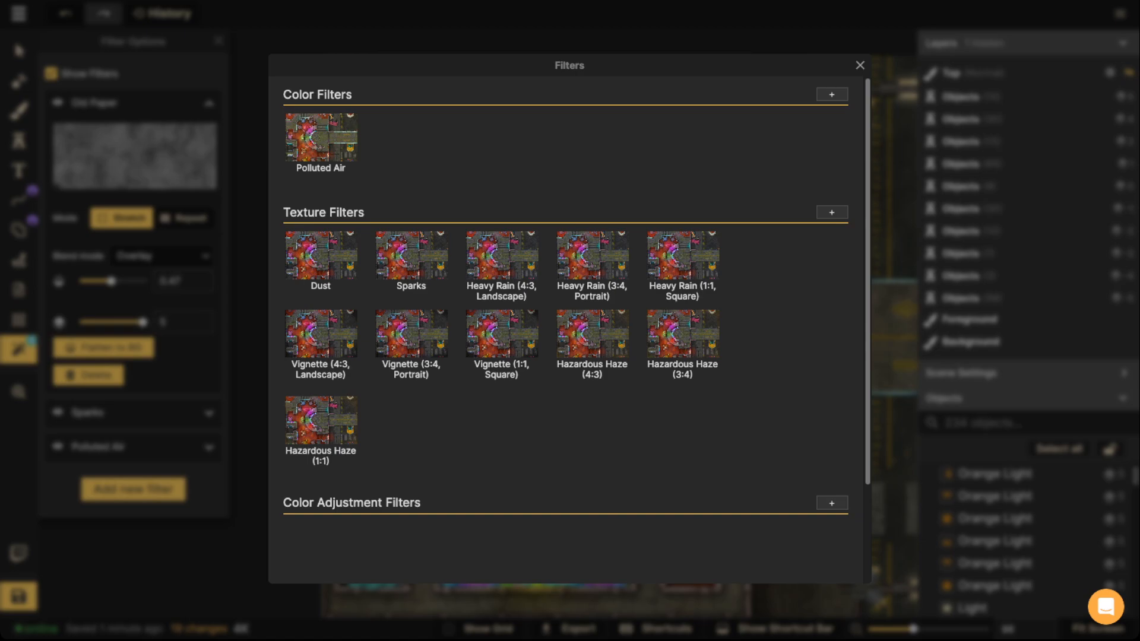
pyautogui.click(831, 504)
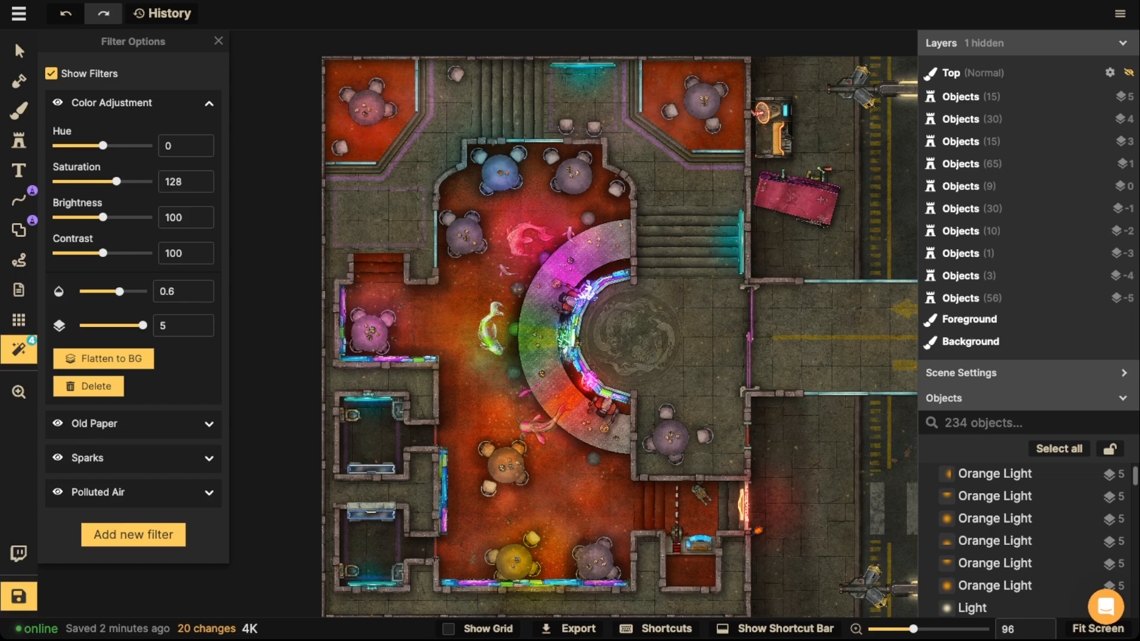
pyautogui.scroll(-1, 259, 170)
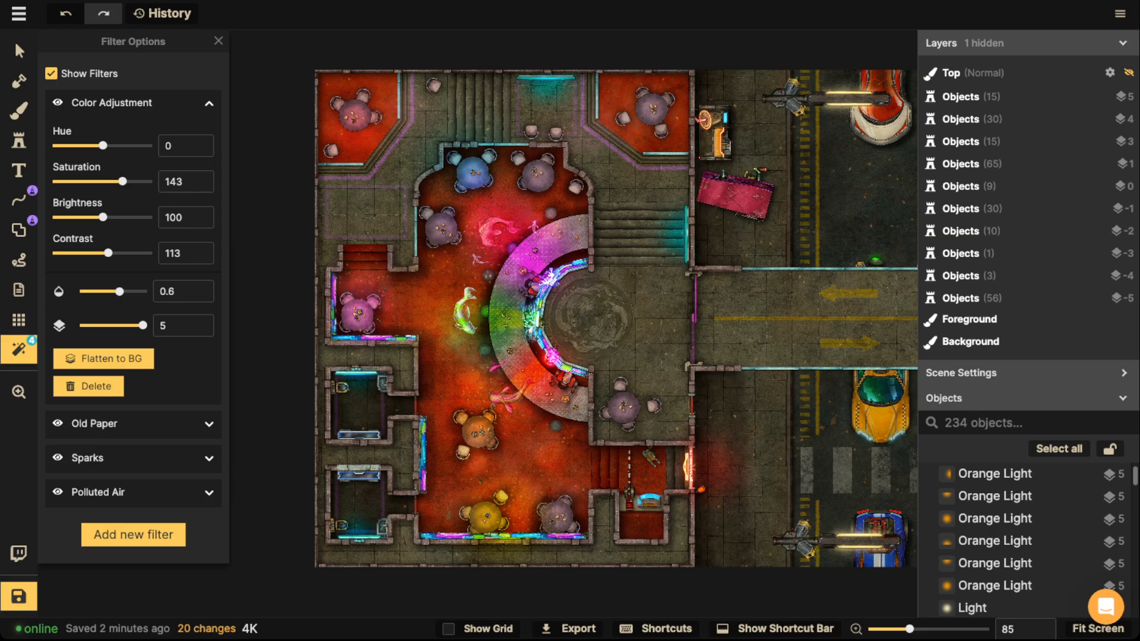
# Examine the colour-adjusted map up close around the east stairs and bar, and as a whole.
pyautogui.scroll(-2, 383, 223)
pyautogui.scroll(1, 383, 223)
pyautogui.press('space')
pyautogui.moveTo(383, 223); pyautogui.dragTo(462, 87)
pyautogui.scroll(9, 336, 252)
pyautogui.moveTo(635, 288); pyautogui.dragTo(175, 511)
pyautogui.scroll(-2, 416, 326)
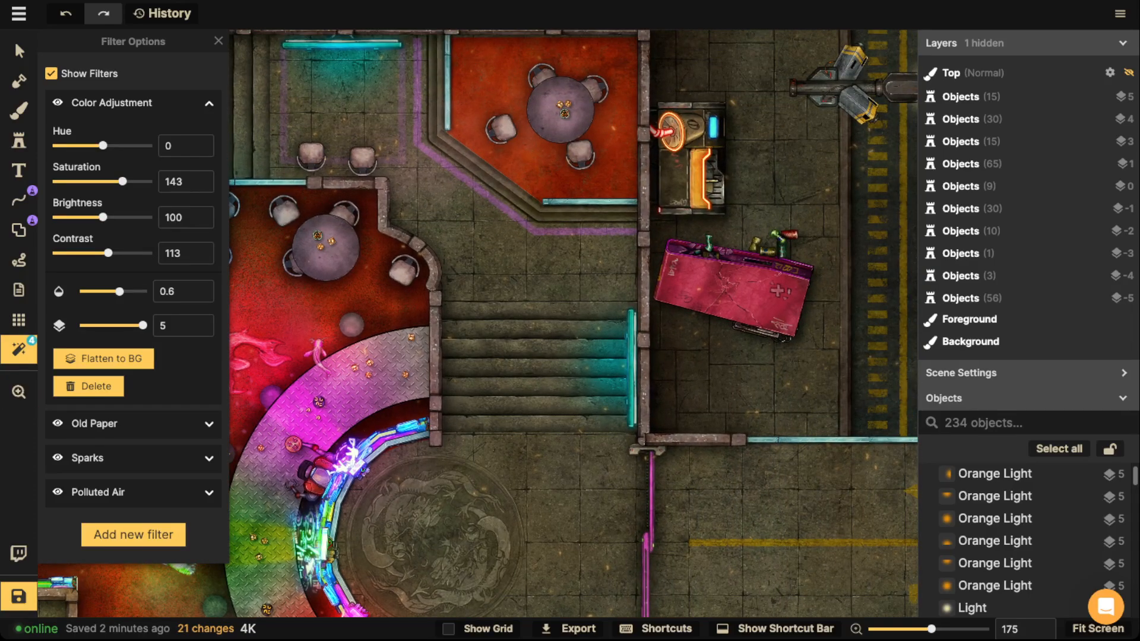
pyautogui.scroll(-3, 575, 222)
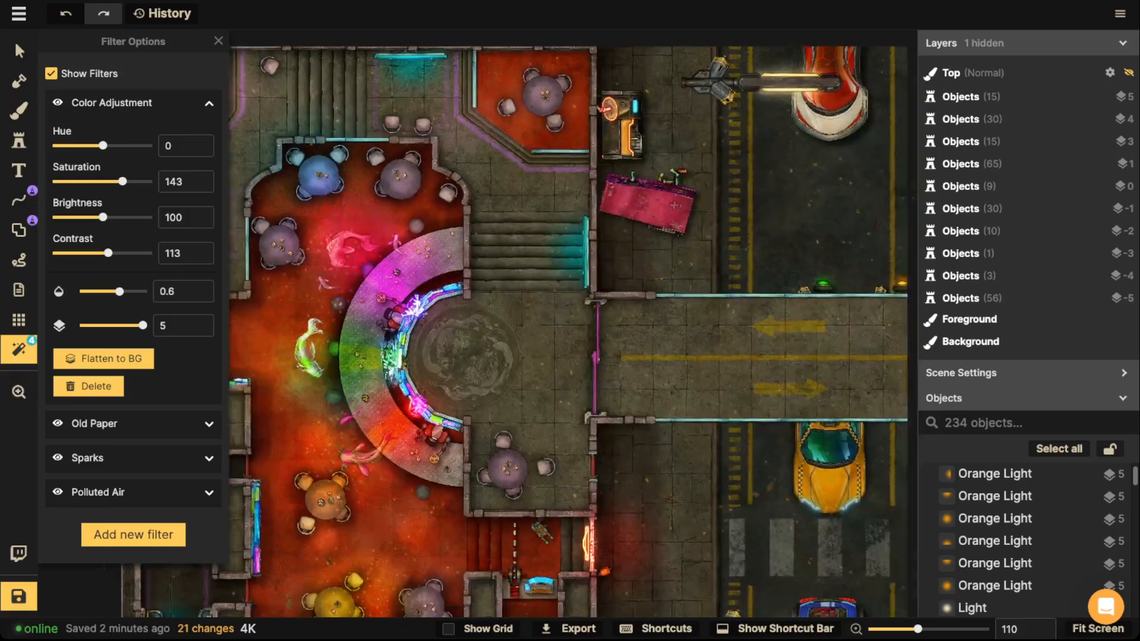
pyautogui.scroll(-3, 520, 87)
pyautogui.moveTo(569, 226); pyautogui.dragTo(631, 241)
pyautogui.scroll(1, 633, 252)
pyautogui.scroll(1, 635, 254)
pyautogui.scroll(-1, 561, 250)
pyautogui.moveTo(561, 250); pyautogui.dragTo(502, 285)
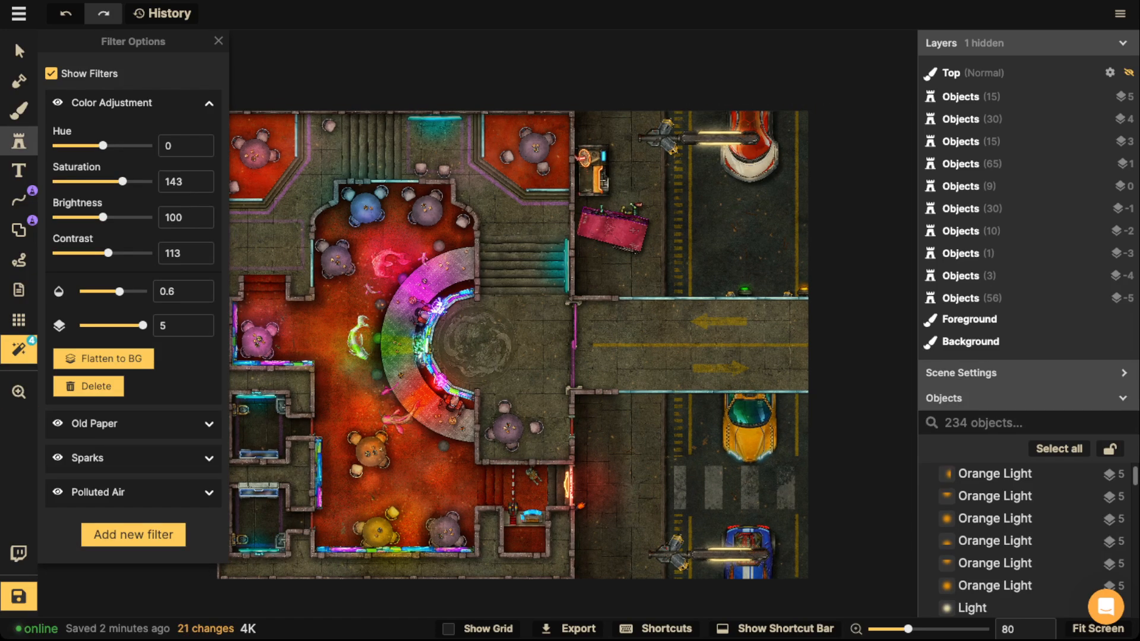
# Place a yellow glow of size 142 over each of the two street lamps, northern and southern.
pyautogui.click(19, 141)
pyautogui.click(168, 264)
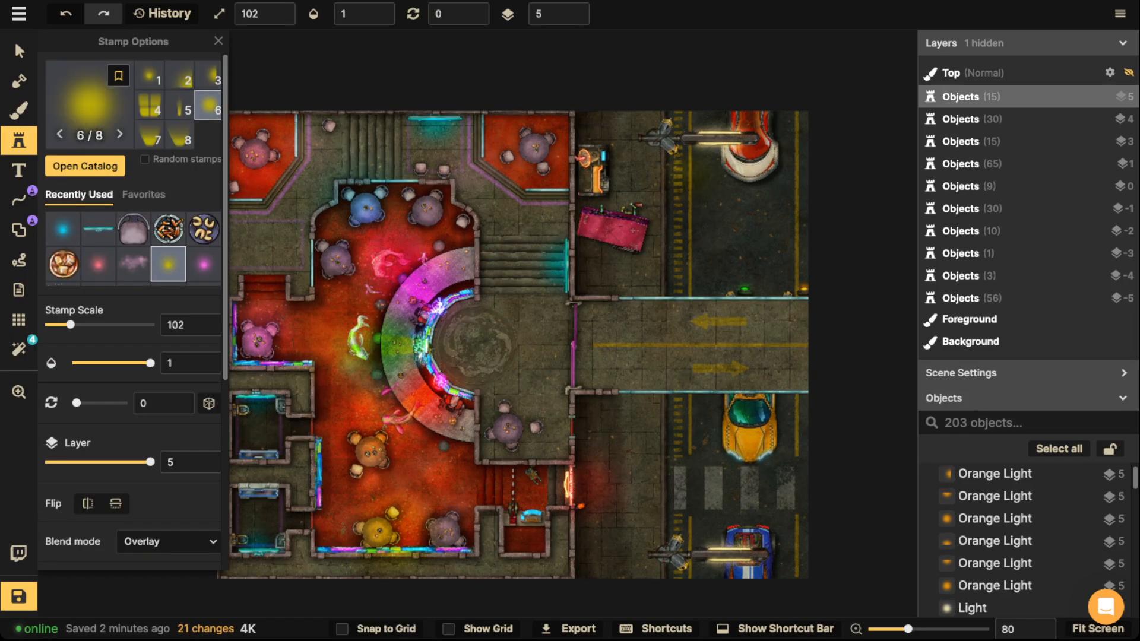
pyautogui.click(730, 142)
pyautogui.moveTo(781, 92); pyautogui.dragTo(795, 78)
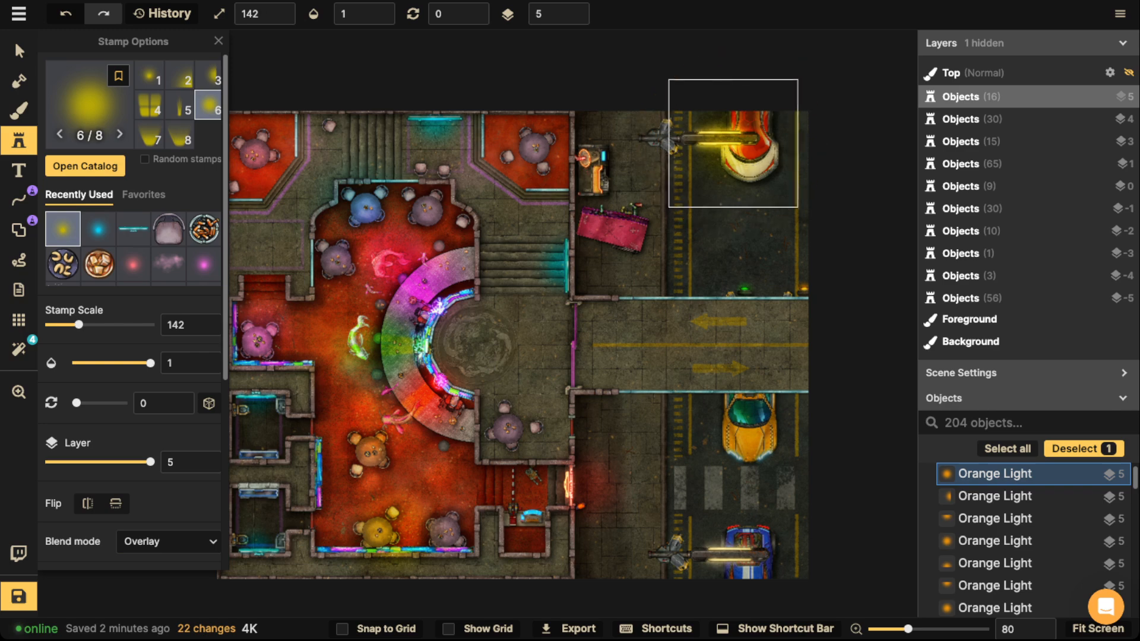
pyautogui.click(734, 551)
# Move the glowing blue panel on the lower restroom's north wall to layer -1.
pyautogui.click(18, 392)
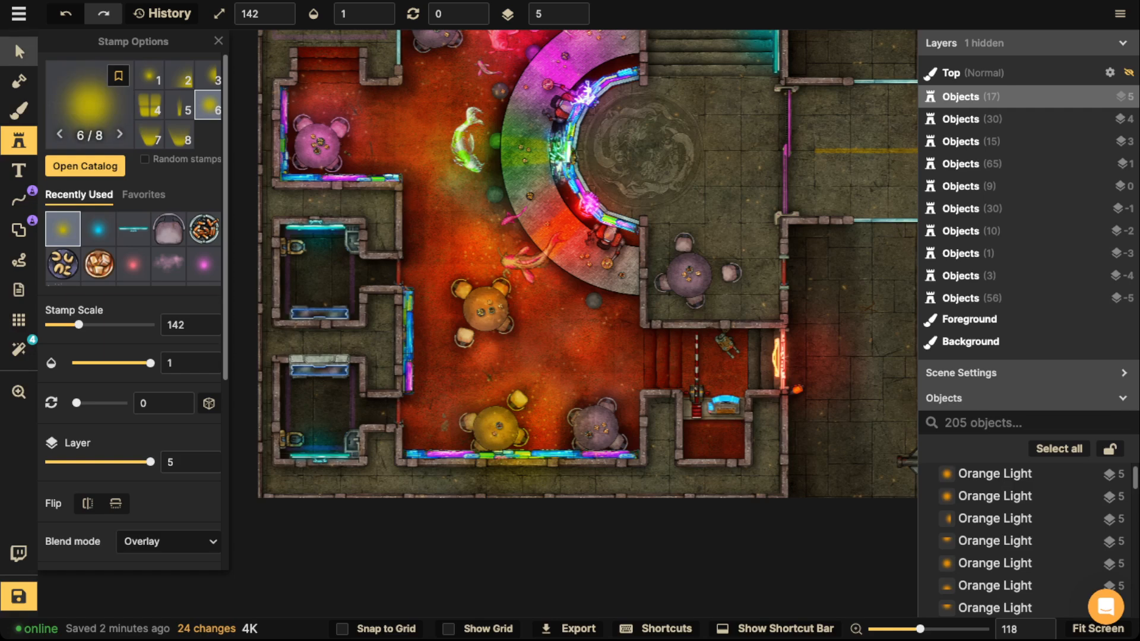
pyautogui.press('Escape')
pyautogui.click(340, 379)
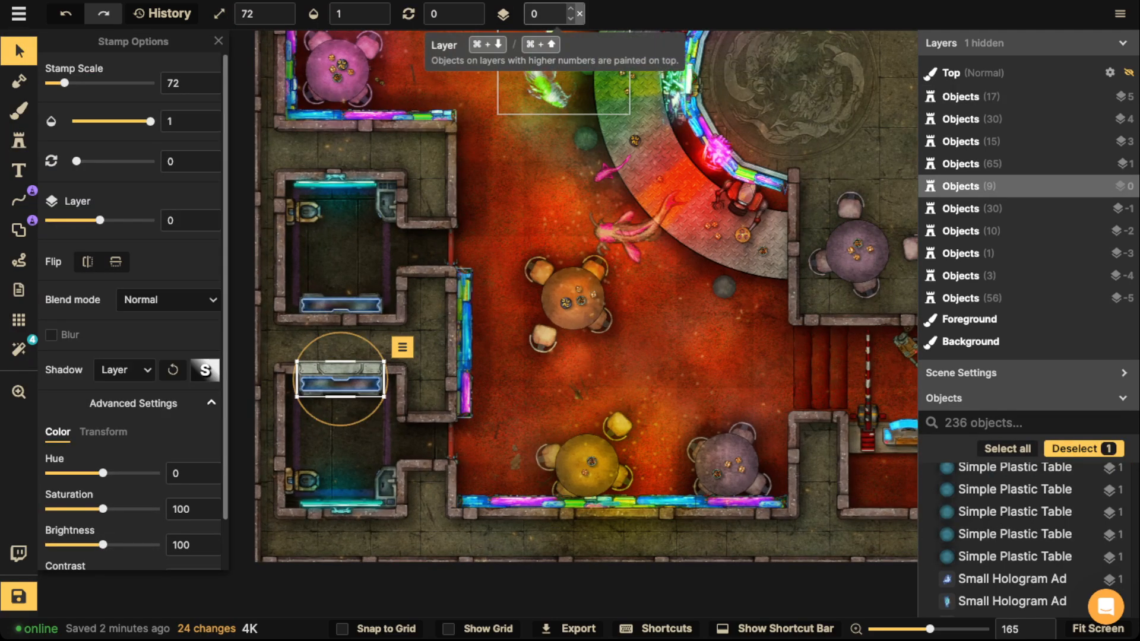
pyautogui.scroll(-1, 554, 13)
pyautogui.press('Escape')
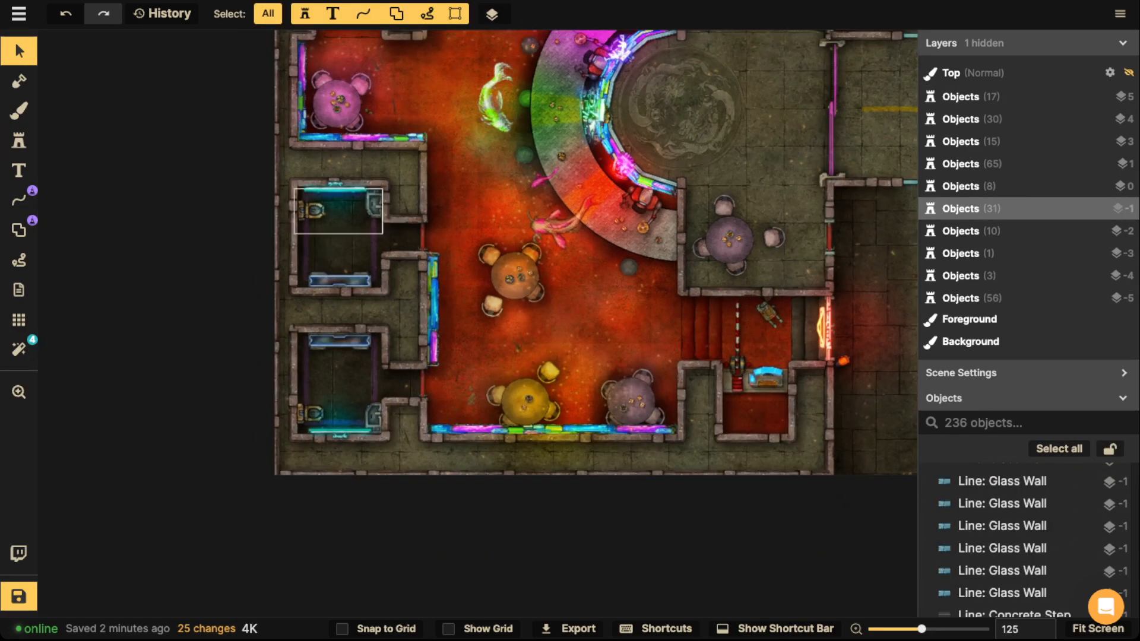
# Copy the lower restroom's cyan glow onto its north blue panel at 270 degrees and onto the upper restroom's south panel at 90 degrees.
pyautogui.click(337, 406)
pyautogui.scroll(1, 336, 415)
pyautogui.click(335, 409)
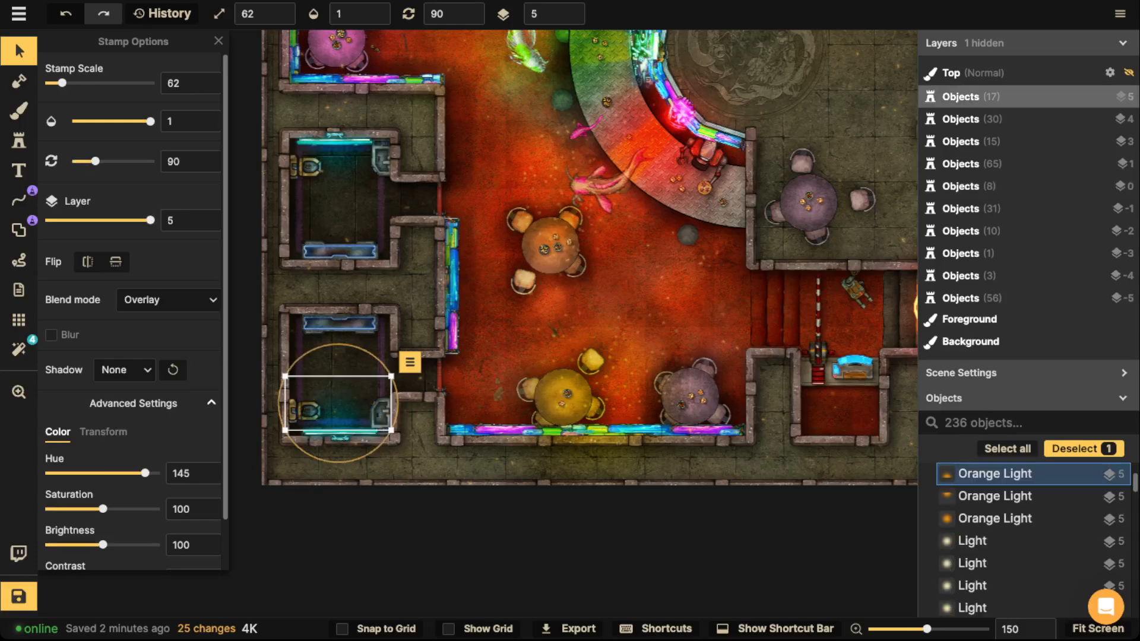
pyautogui.hotkey('ctrl', 'd')
pyautogui.scroll(4, 341, 362)
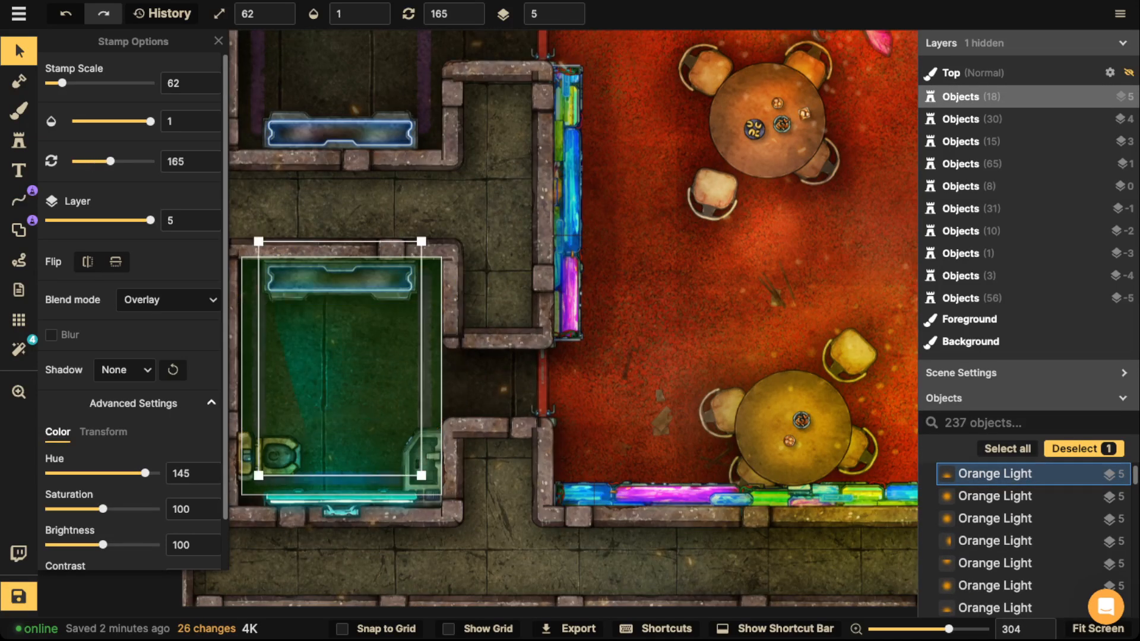
pyautogui.press('e')
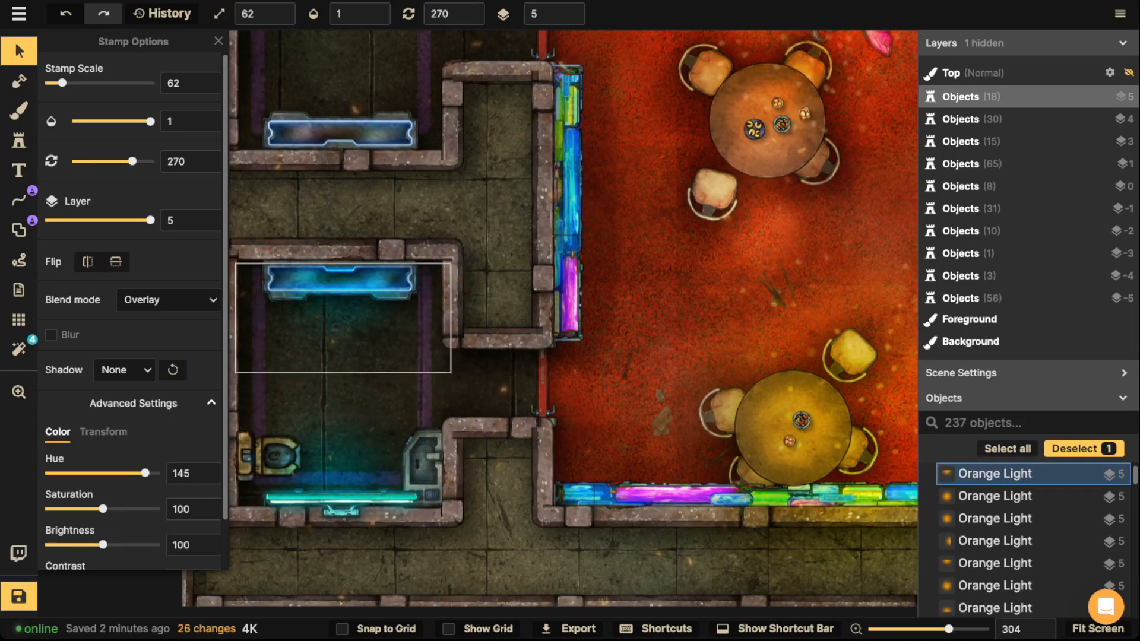
pyautogui.hotkey('ctrl', 'd')
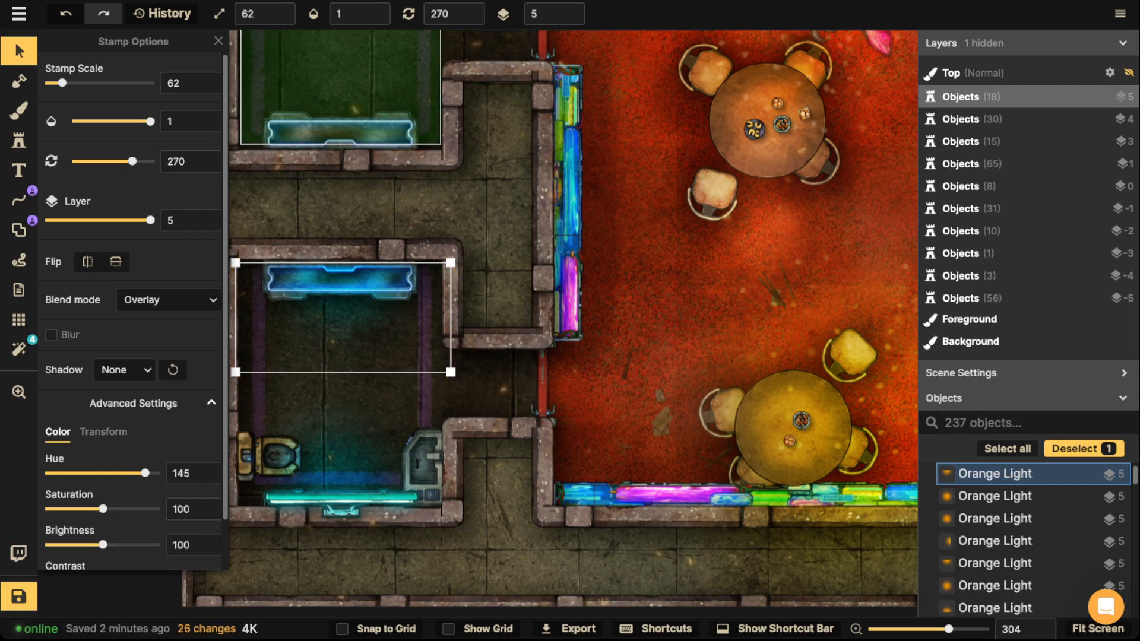
pyautogui.press('e')
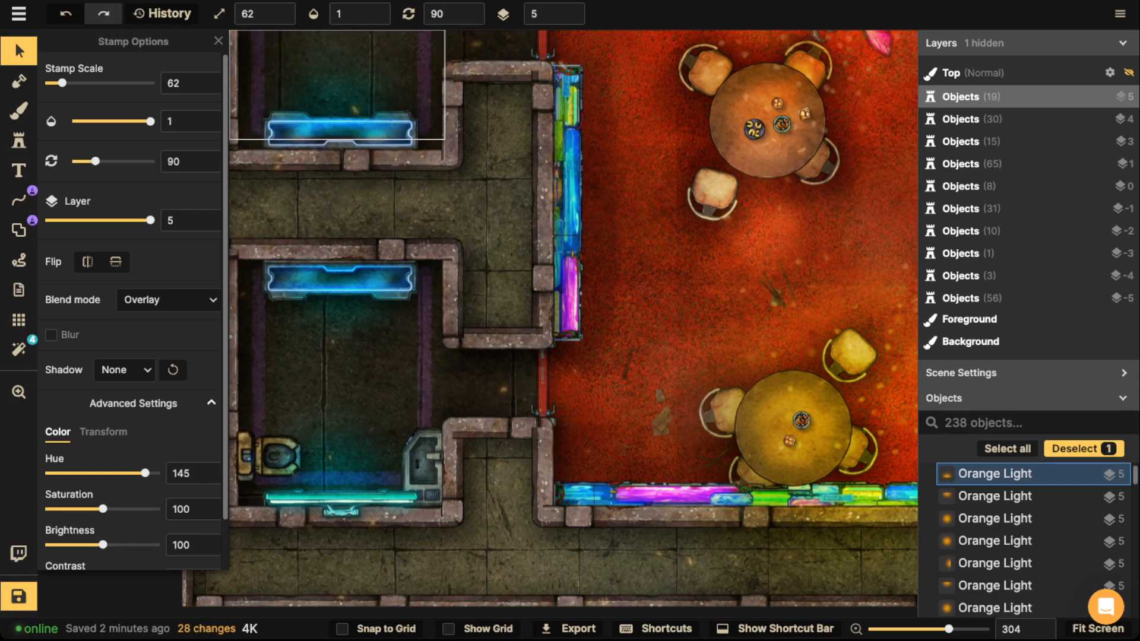
# Place a Snow stamp at 0.33 opacity on layer 1 over each restroom floor, the upper one at scale 72 and 82 degrees.
pyautogui.click(795, 427)
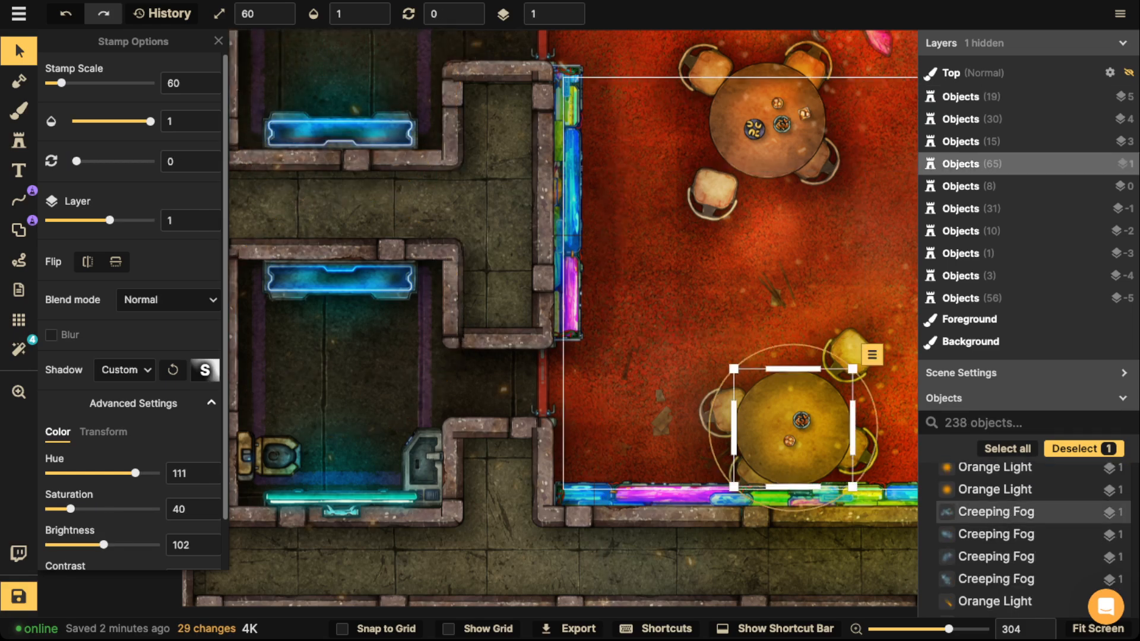
pyautogui.press('s')
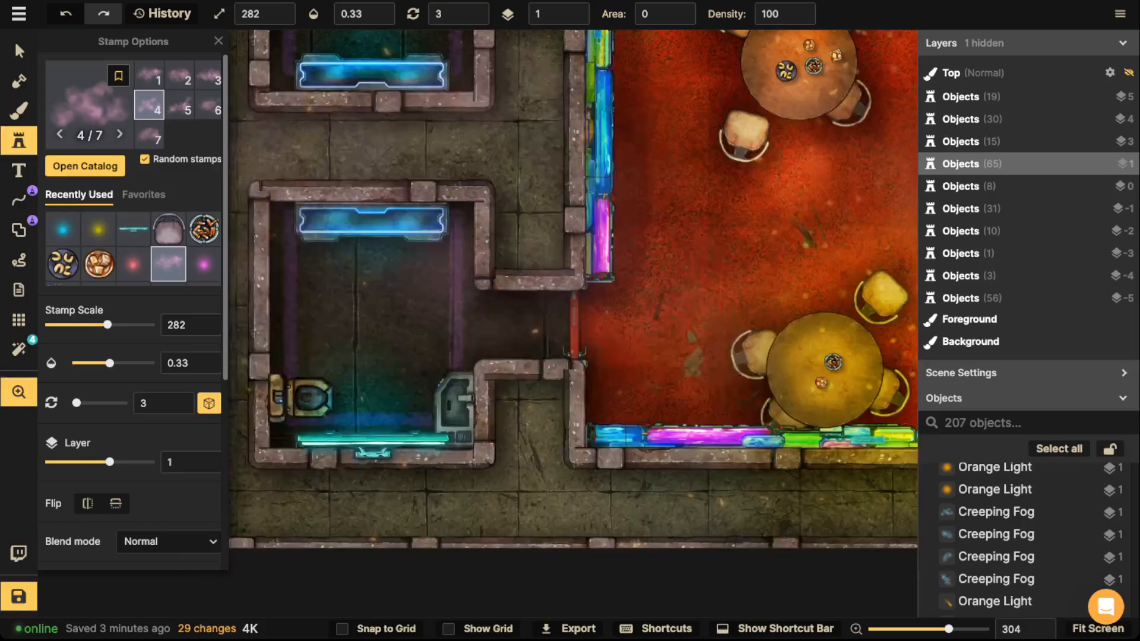
pyautogui.click(63, 233)
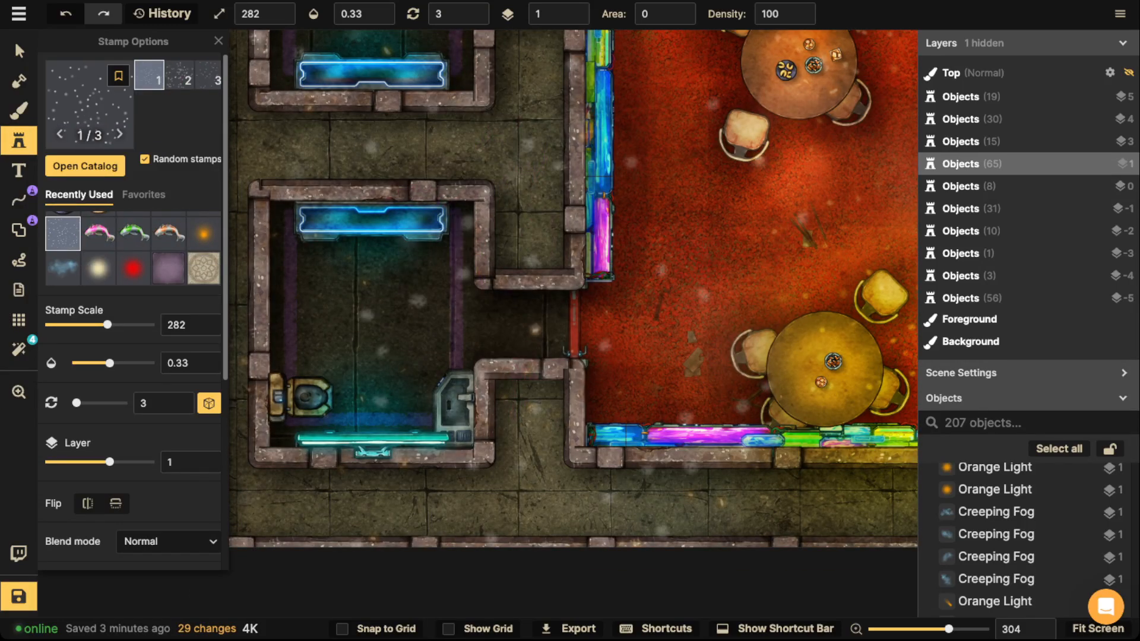
pyautogui.moveTo(91, 325); pyautogui.dragTo(72, 325)
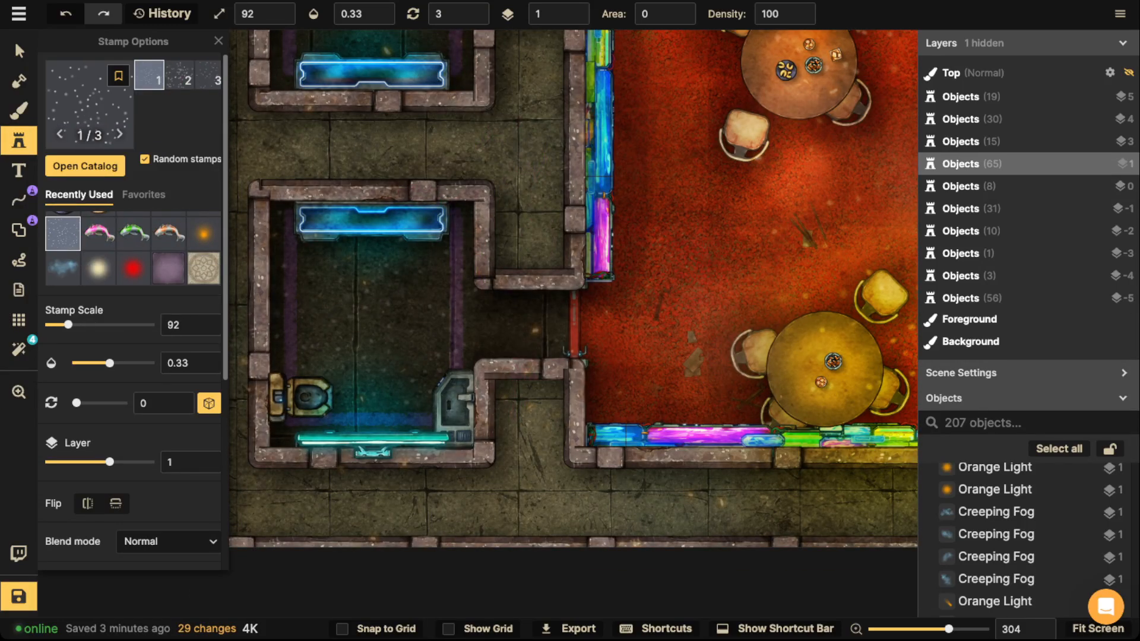
pyautogui.scroll(-5, 570, 321)
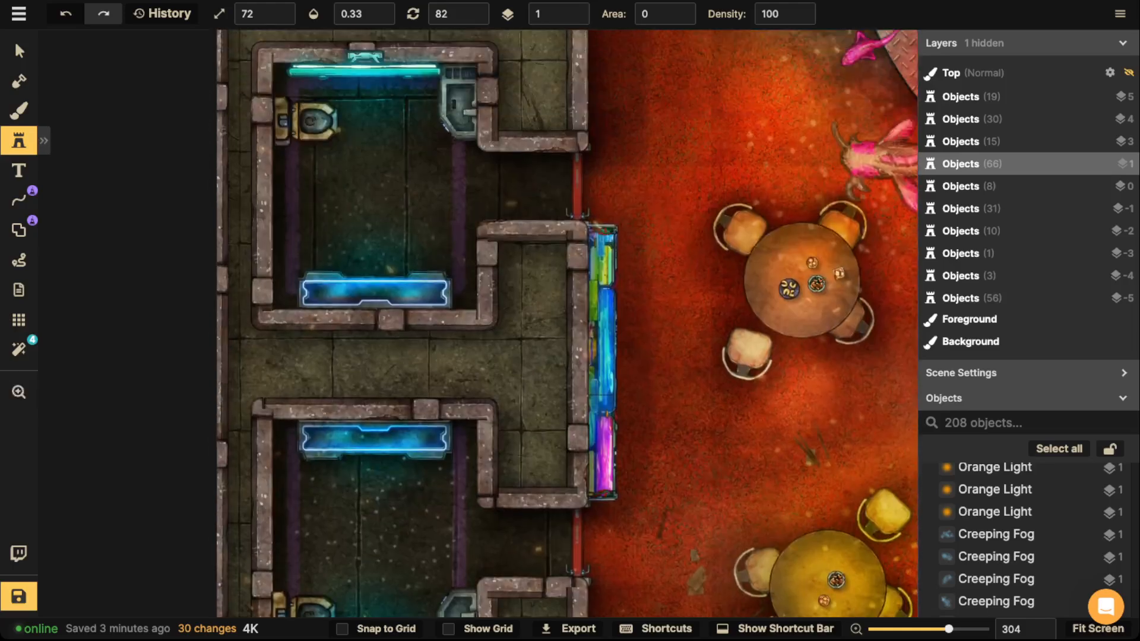
# Select both restroom Snow stamps and lower their opacity to 0.18.
pyautogui.press('v')
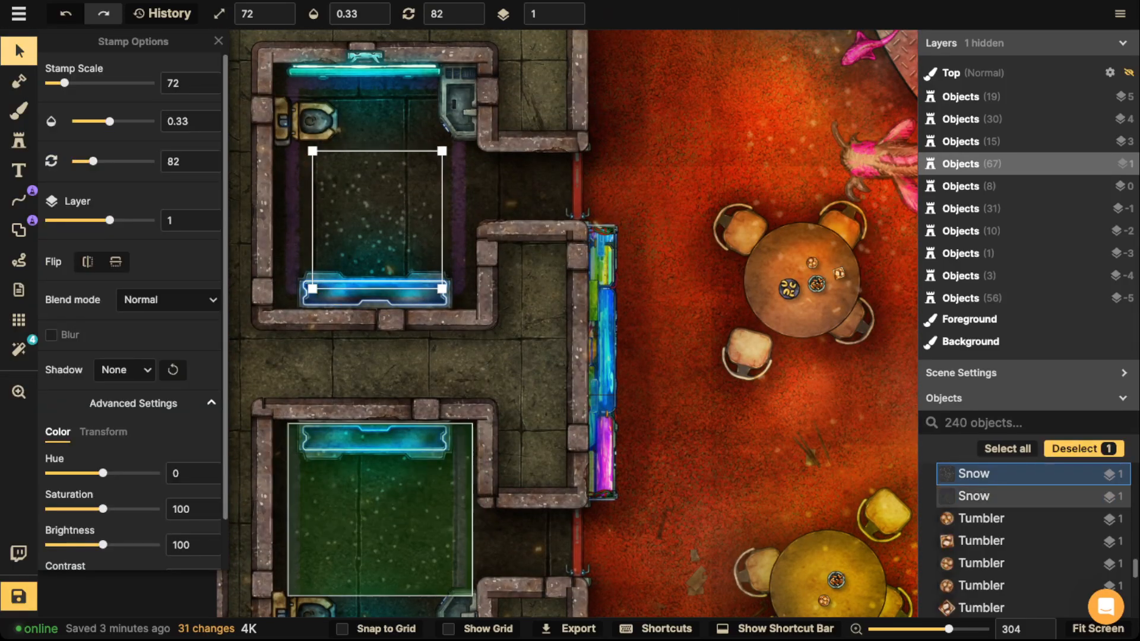
pyautogui.press('d')
pyautogui.press('d')
pyautogui.press('d')
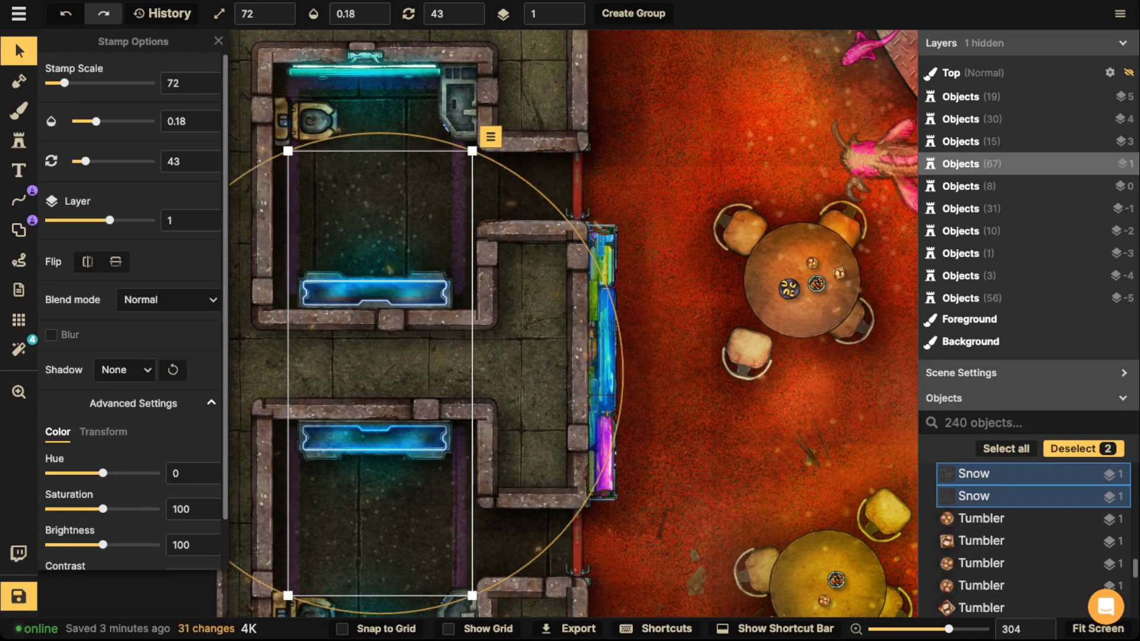
pyautogui.press('Escape')
# Draw a straight horizontal black pen line, stroke size 56, across the sidewalk and road just north of the bridge.
pyautogui.scroll(-5, 570, 320)
pyautogui.press('z')
pyautogui.moveTo(458, 31); pyautogui.dragTo(707, 271)
pyautogui.scroll(-4, 475, 255)
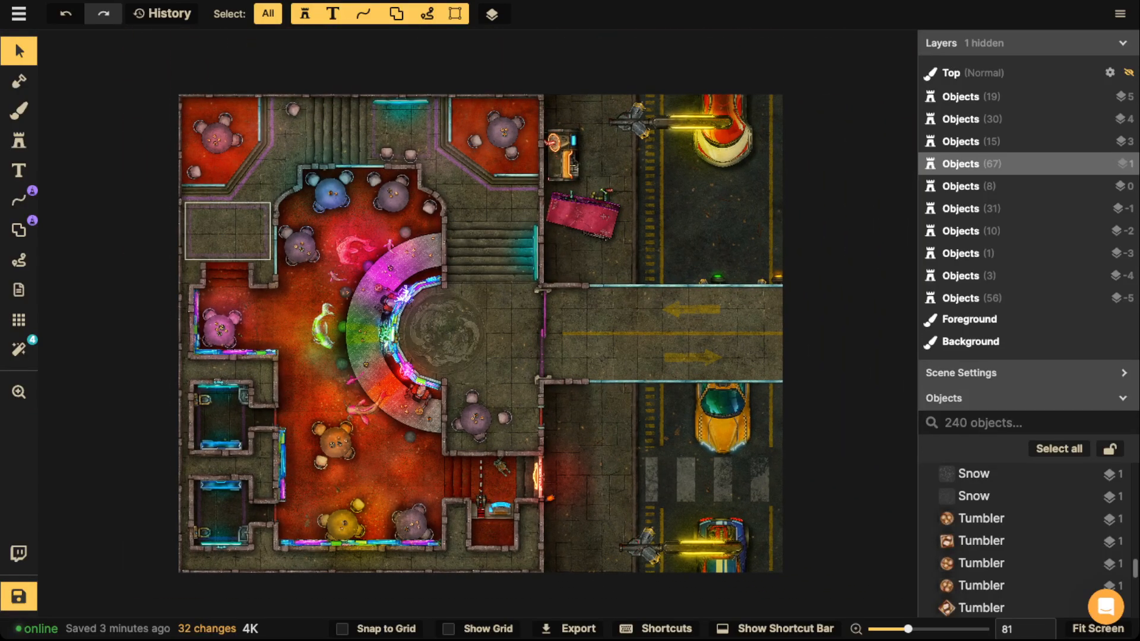
pyautogui.scroll(5, 824, 291)
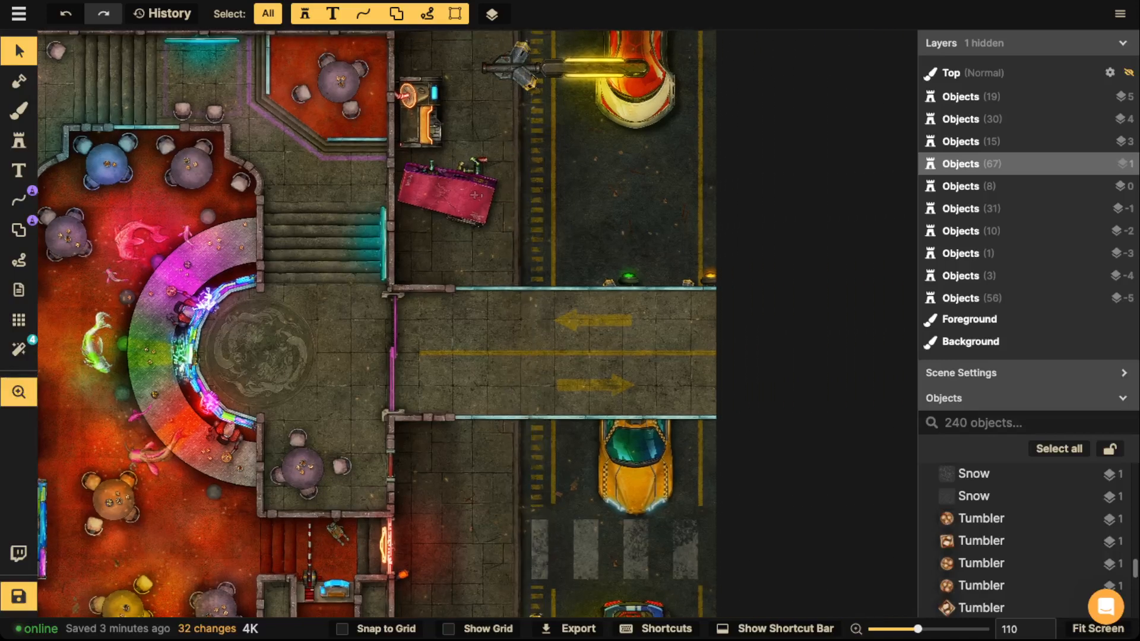
pyautogui.press('l')
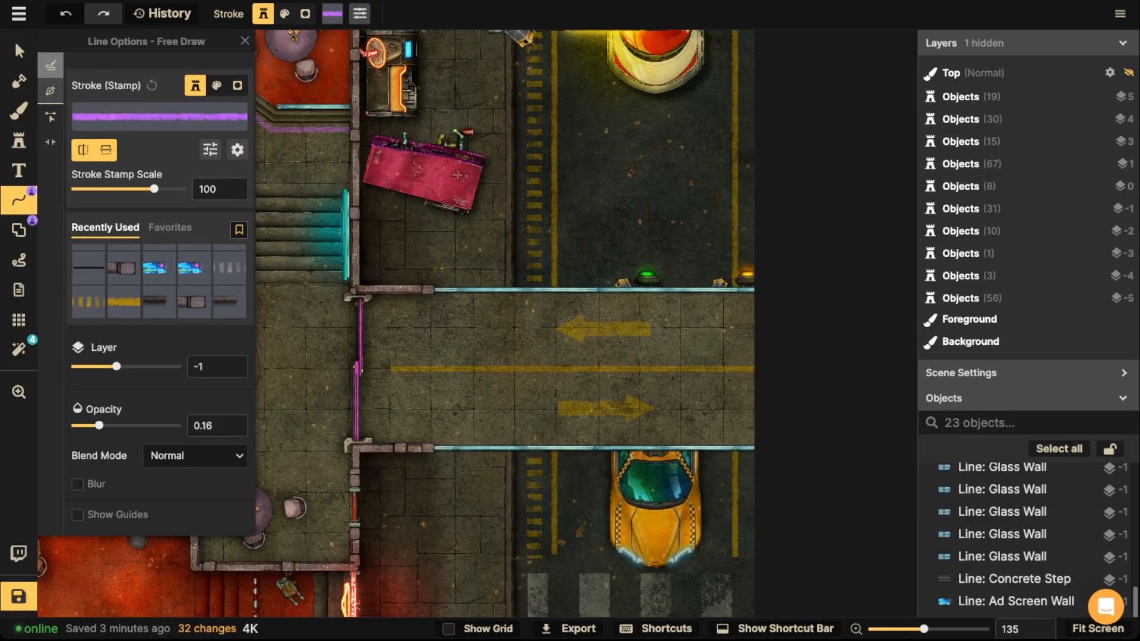
pyautogui.click(50, 90)
pyautogui.click(217, 85)
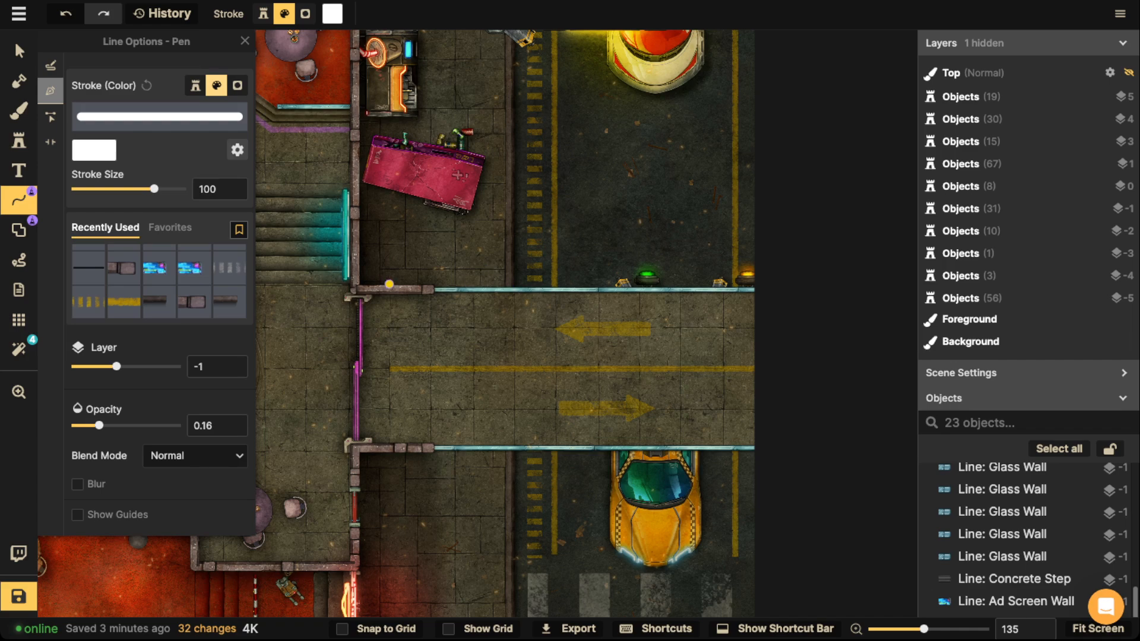
pyautogui.click(378, 237)
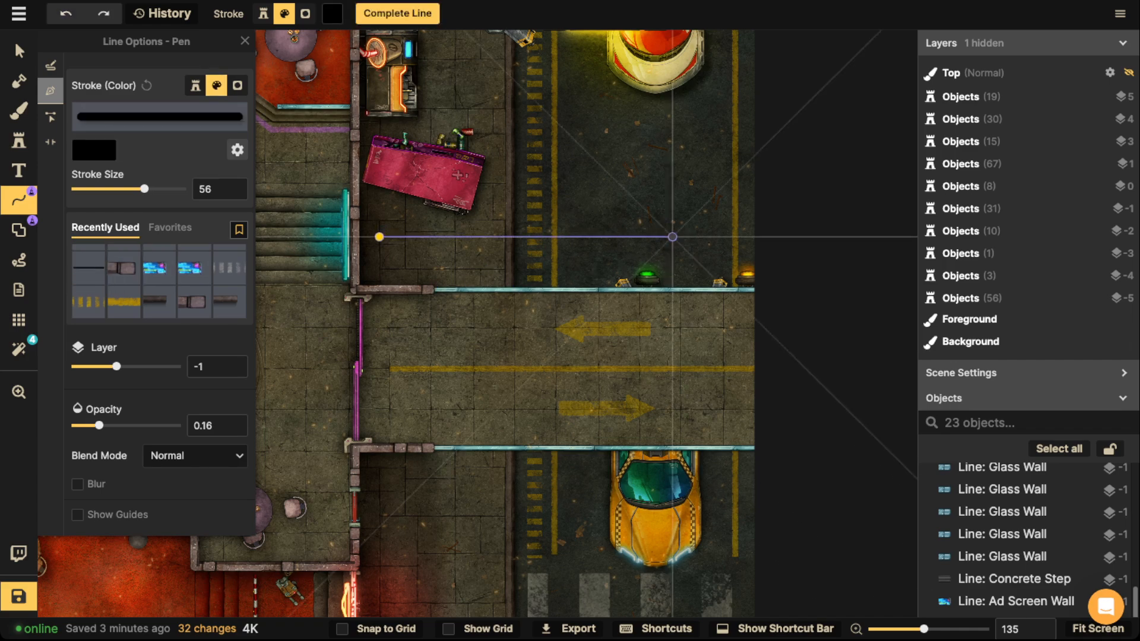
pyautogui.doubleClick(781, 236)
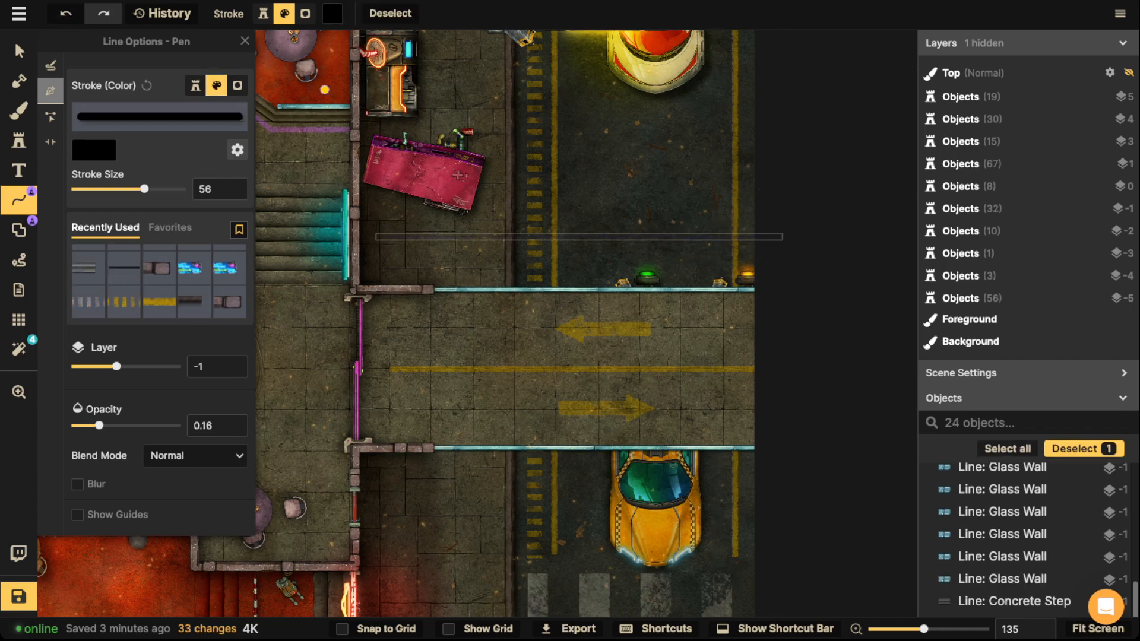
# Restyle the black line as a soft shadow with size 111, stroke size 500, opacity 1 and blur radius 40.
pyautogui.click(19, 51)
pyautogui.scroll(5, 514, 255)
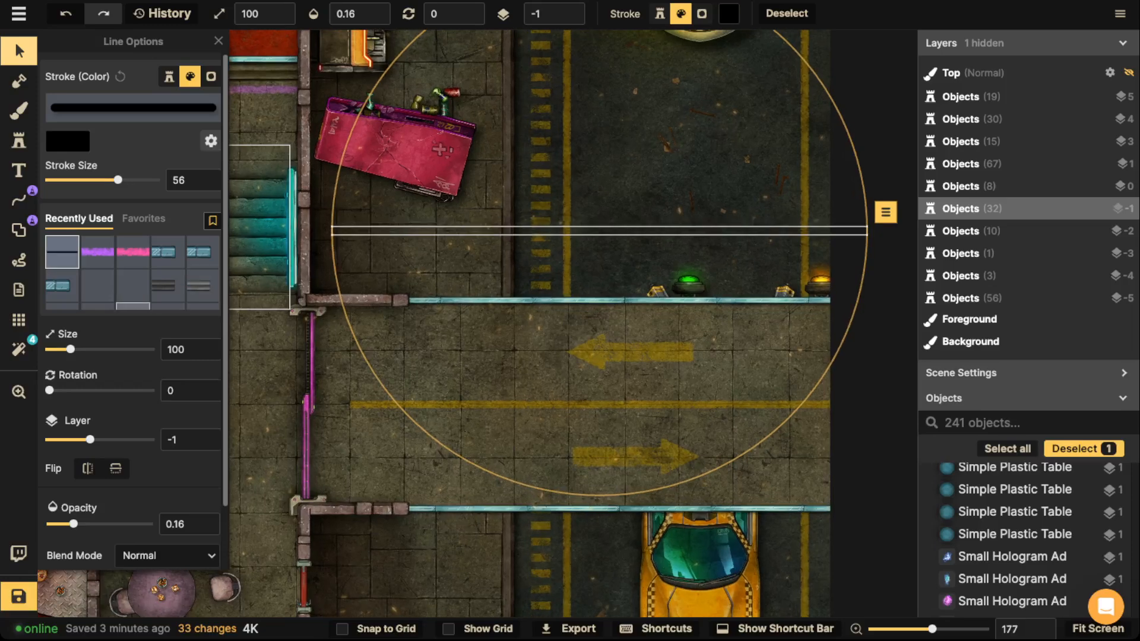
pyautogui.moveTo(70, 349)
pyautogui.mouseDown()
pyautogui.moveTo(85, 349)
pyautogui.moveTo(73, 349)
pyautogui.mouseUp()
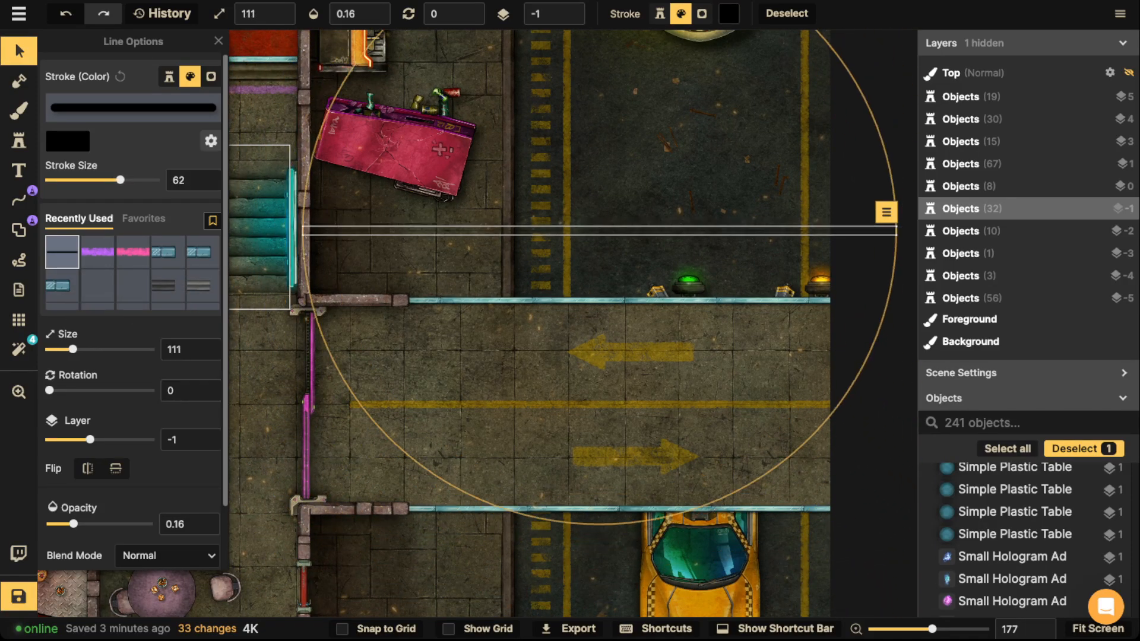
pyautogui.moveTo(120, 180); pyautogui.dragTo(156, 180)
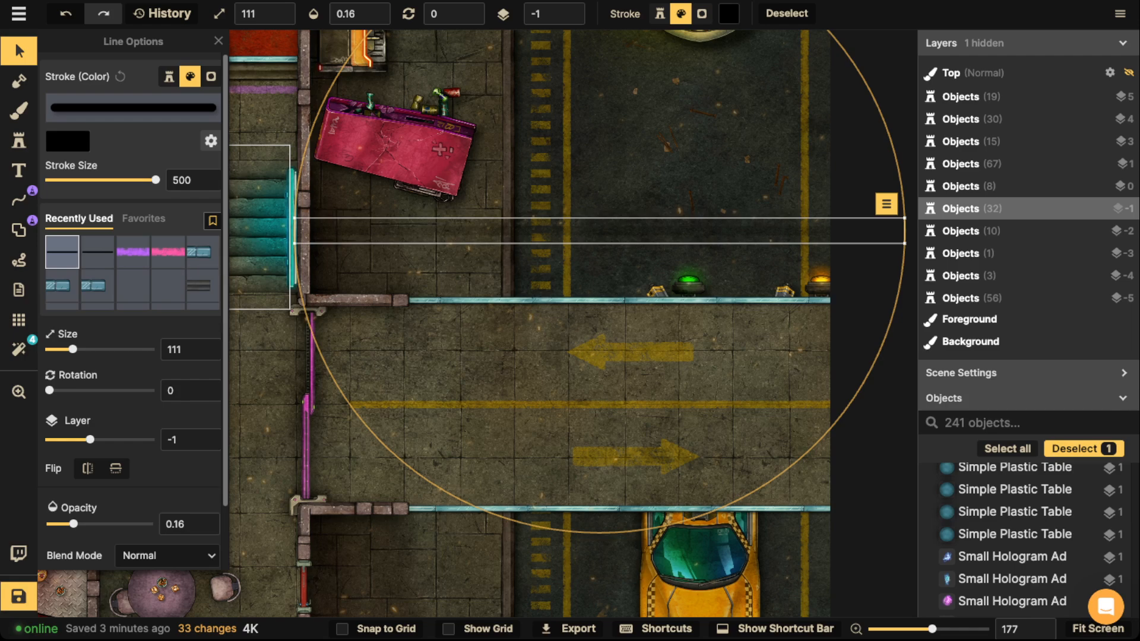
pyautogui.scroll(-2, 130, 297)
pyautogui.moveTo(73, 453); pyautogui.dragTo(118, 453)
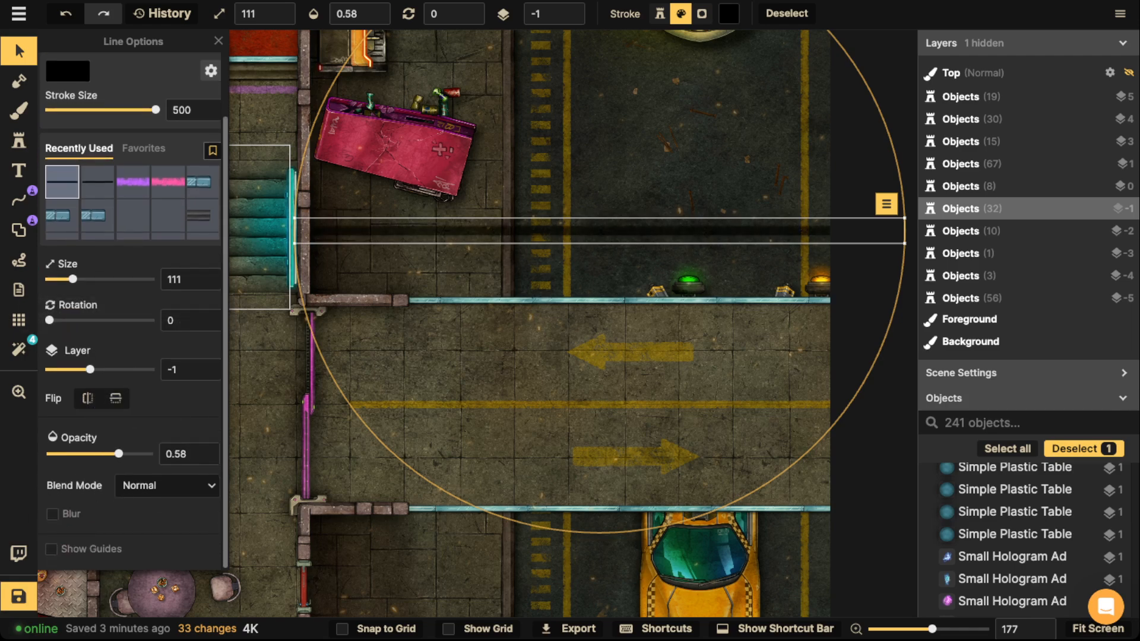
pyautogui.doubleClick(178, 454)
pyautogui.write('1')
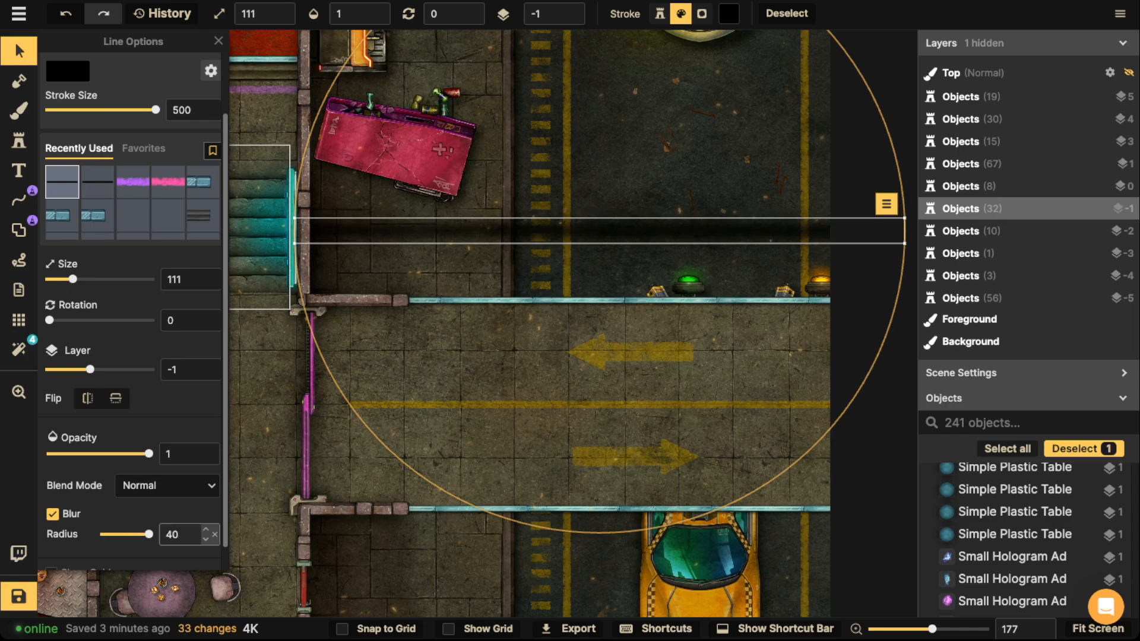
# Move the blurred shadow line onto the bridge's north edge and lower it to layer -3.
pyautogui.moveTo(535, 231); pyautogui.dragTo(542, 300)
pyautogui.click(576, 17)
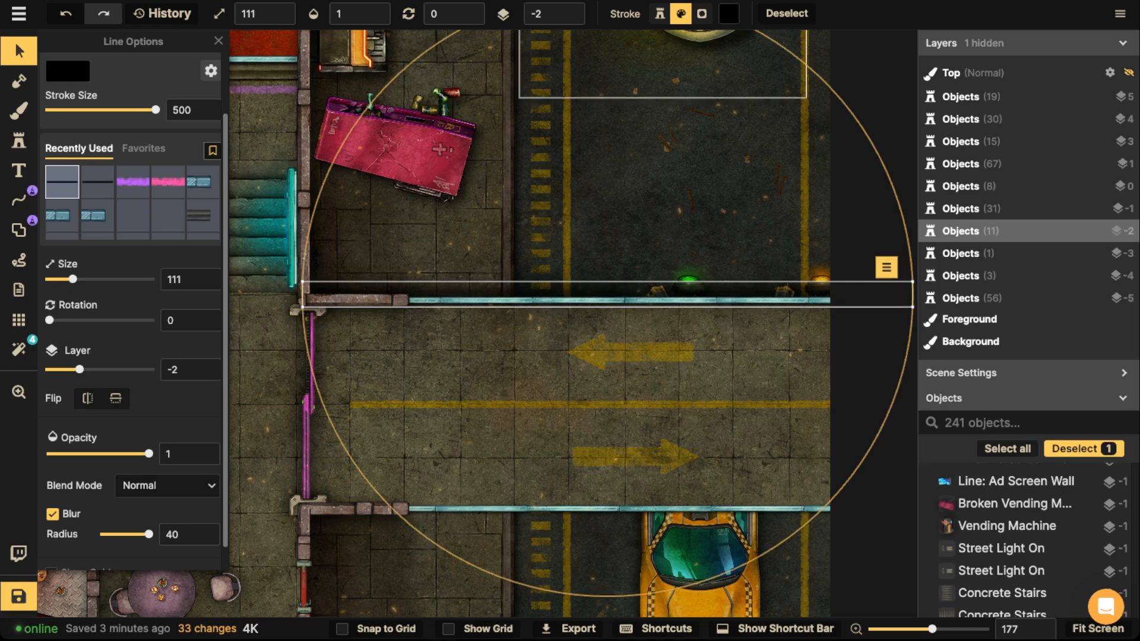
pyautogui.click(571, 18)
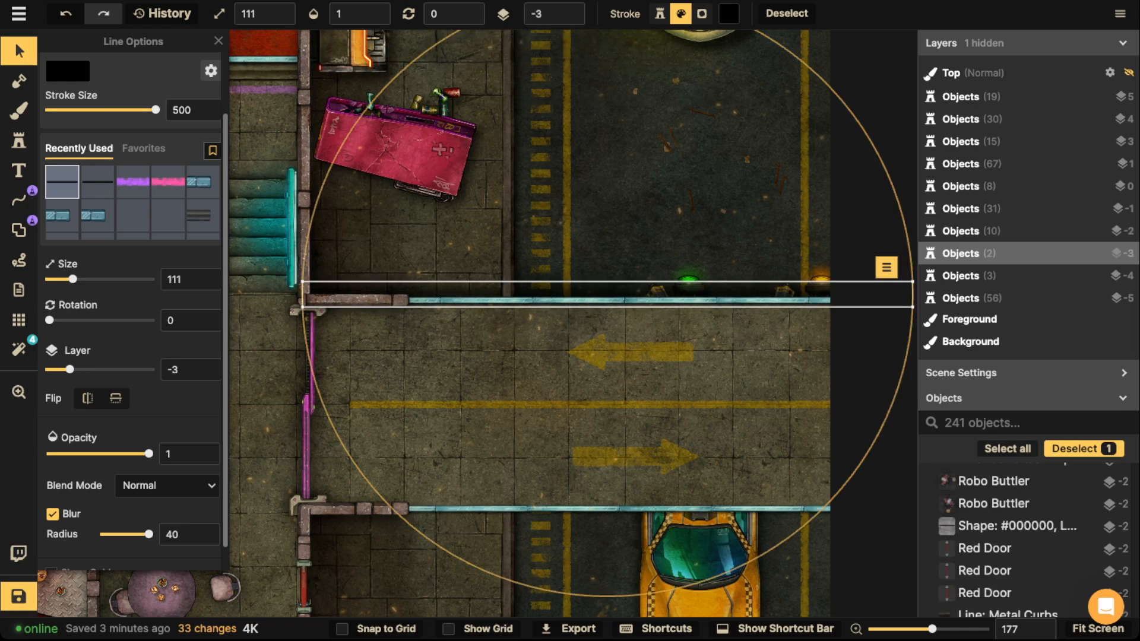
# Copy the shadow line and position the duplicate along the bridge's south edge.
pyautogui.hotkey('ctrl', 'c')
pyautogui.hotkey('ctrl', 'v')
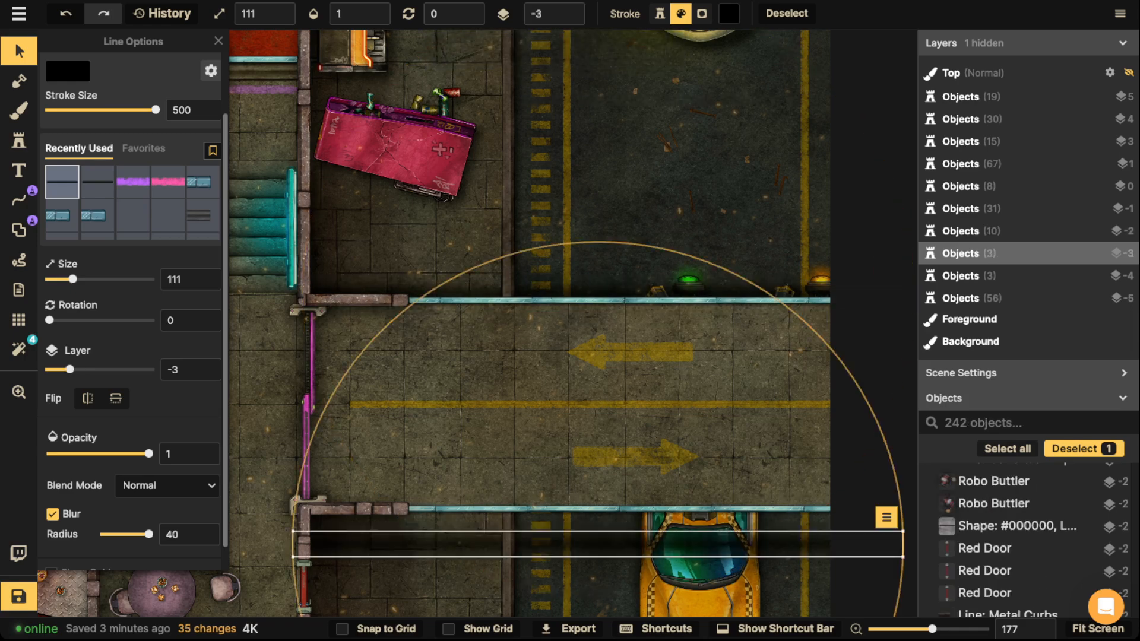
pyautogui.moveTo(597, 544); pyautogui.dragTo(608, 516)
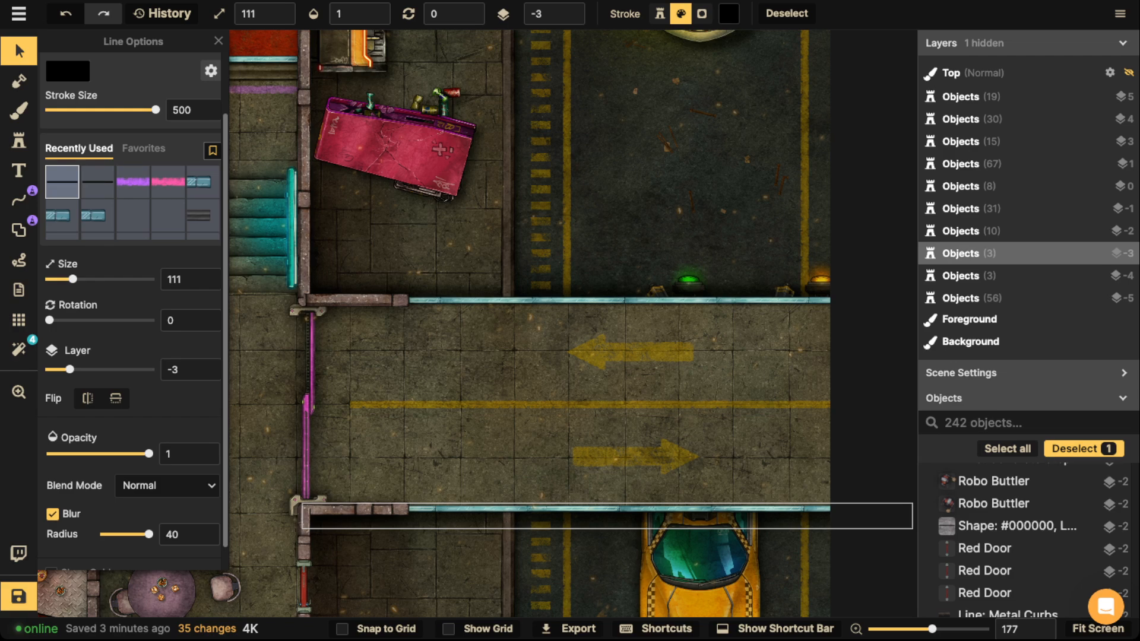
pyautogui.press('Escape')
# Strengthen the bridge shadow by adding another copy of the blurred line along both the north and south edges.
pyautogui.scroll(-5, 495, 243)
pyautogui.moveTo(496, 244); pyautogui.dragTo(551, 138)
pyautogui.scroll(-1, 551, 137)
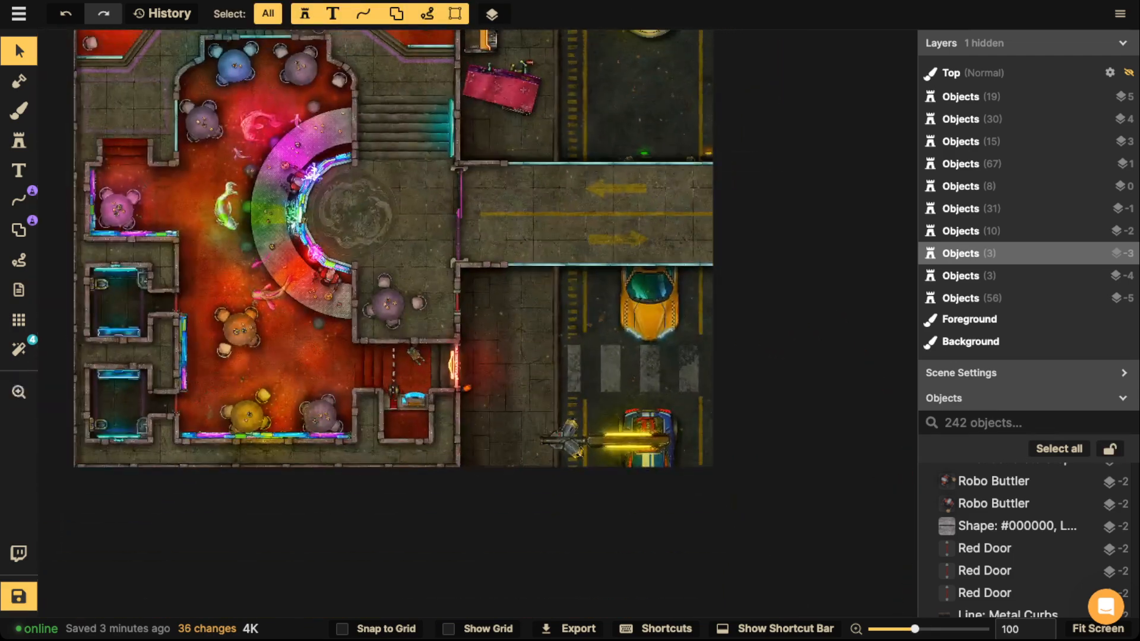
pyautogui.scroll(-1, 550, 138)
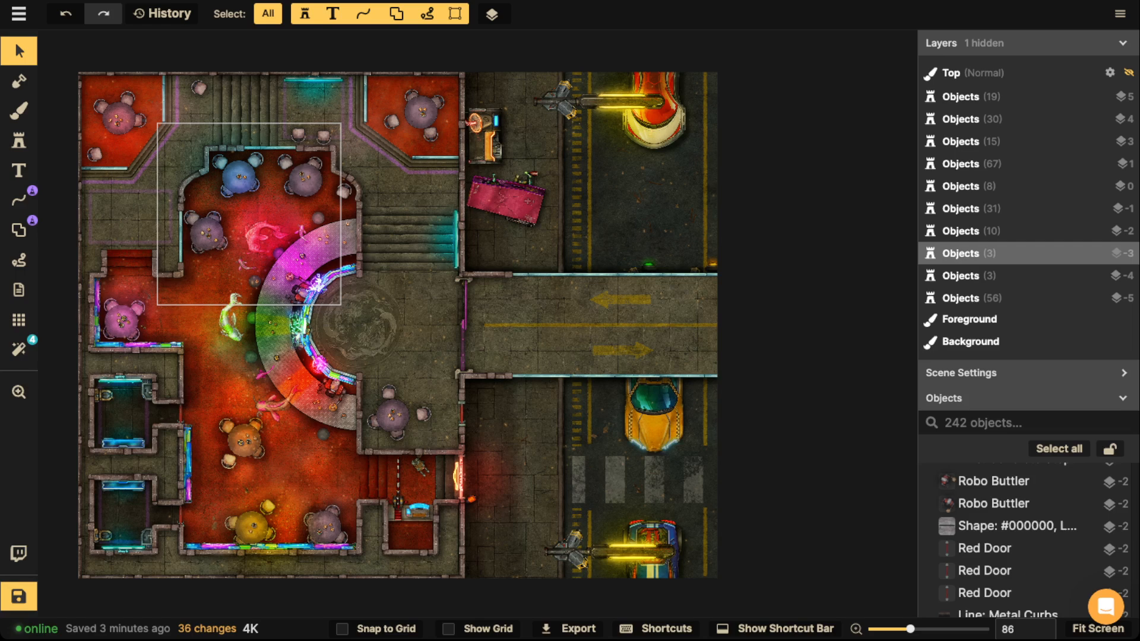
pyautogui.scroll(3, 552, 273)
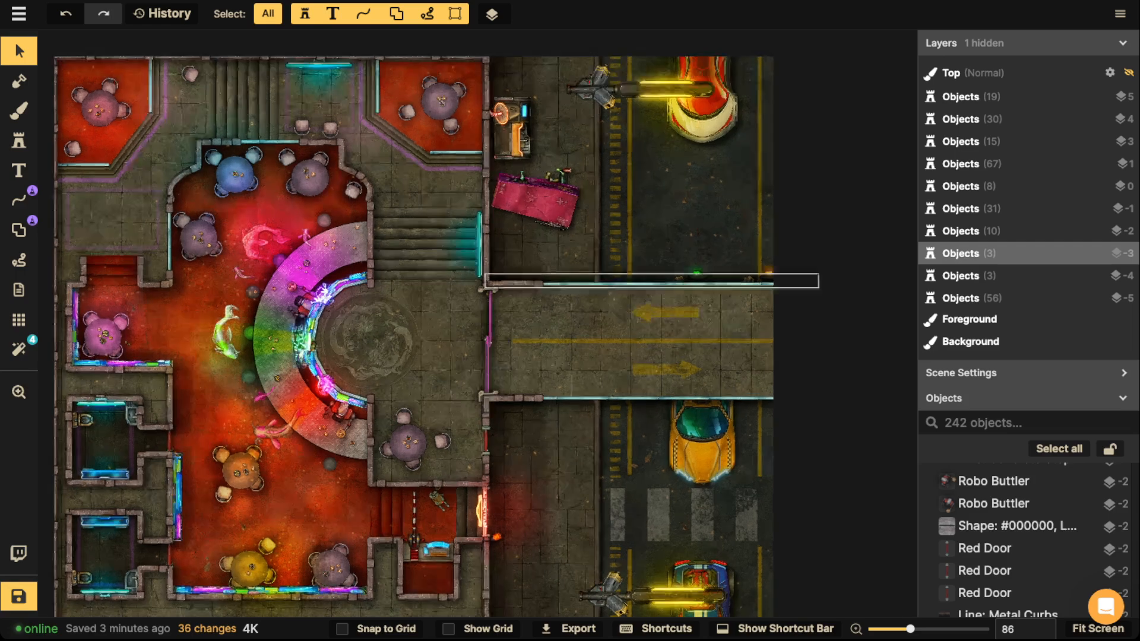
pyautogui.click(552, 279)
pyautogui.hotkey('ctrl', 'c')
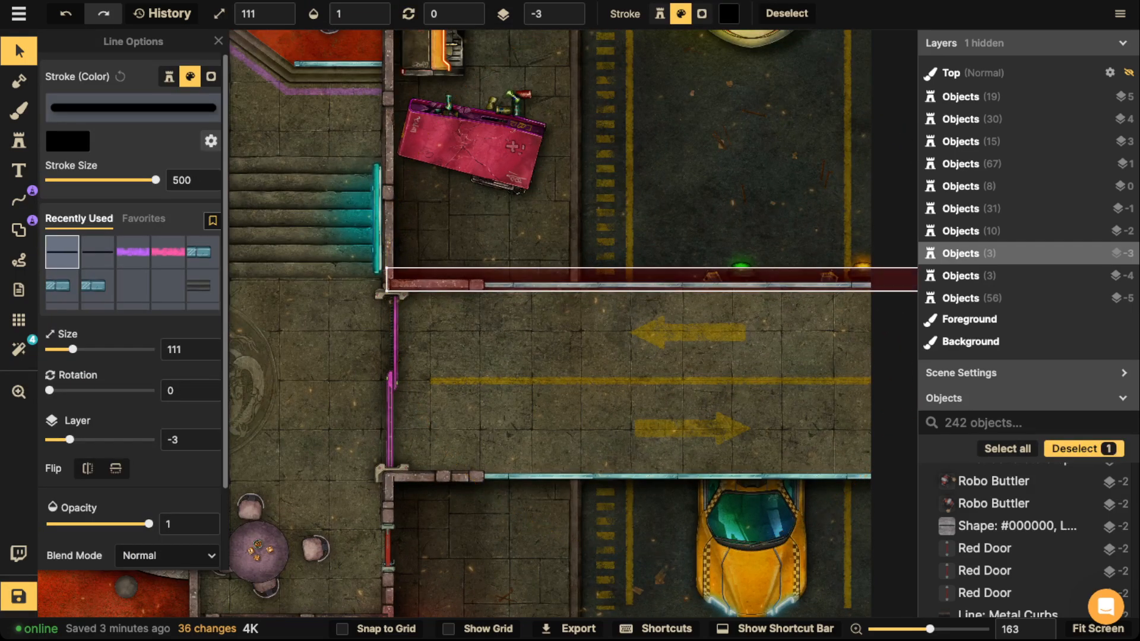
pyautogui.hotkey('ctrl', 'v')
pyautogui.moveTo(645, 231); pyautogui.dragTo(660, 270)
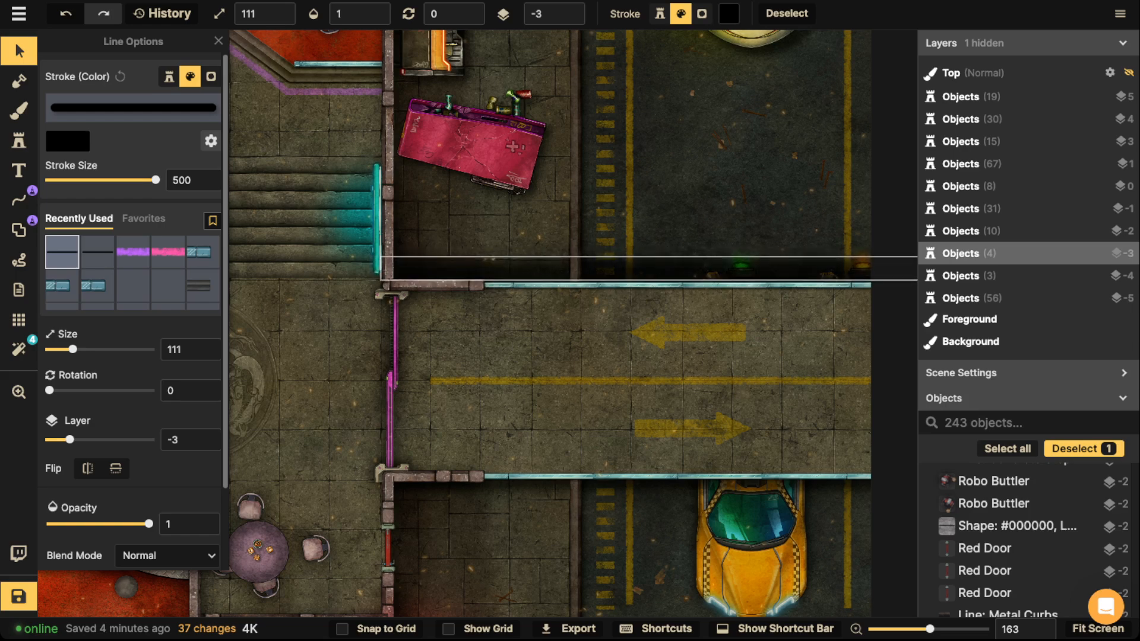
pyautogui.hotkey('ctrl', 'v')
pyautogui.moveTo(658, 515); pyautogui.dragTo(753, 354)
pyautogui.press('Escape')
# Pick the existing concrete stairs inside the glowing southeast entrance as the stamp to reuse on layer -5.
pyautogui.scroll(-2, 659, 492)
pyautogui.scroll(2, 752, 353)
pyautogui.scroll(3, 473, 409)
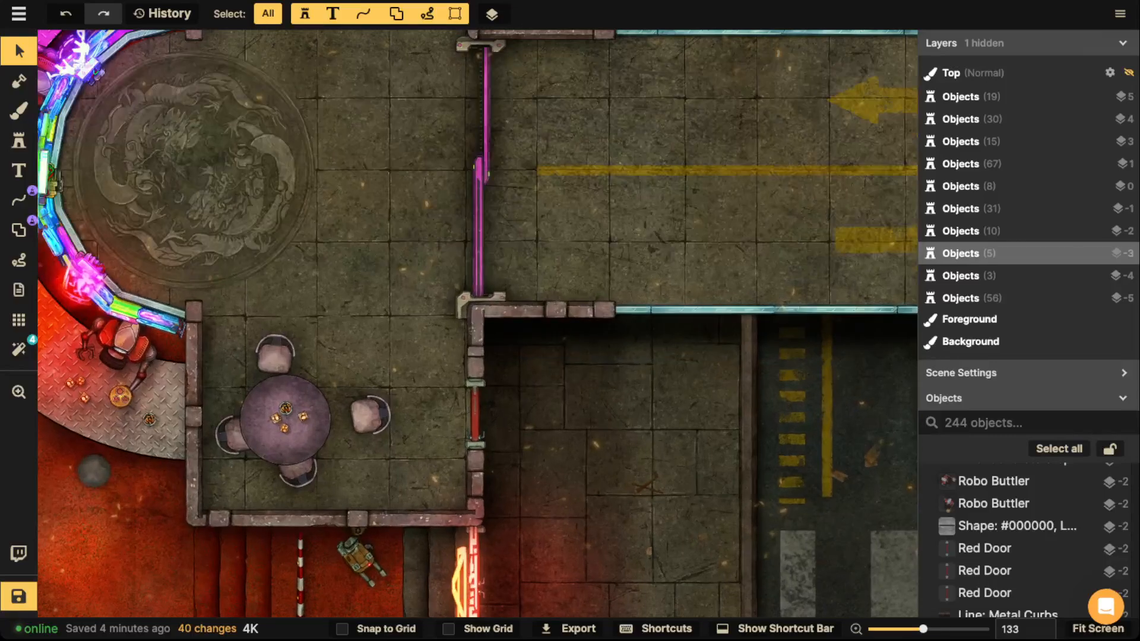
pyautogui.click(475, 410)
pyautogui.scroll(2, 475, 409)
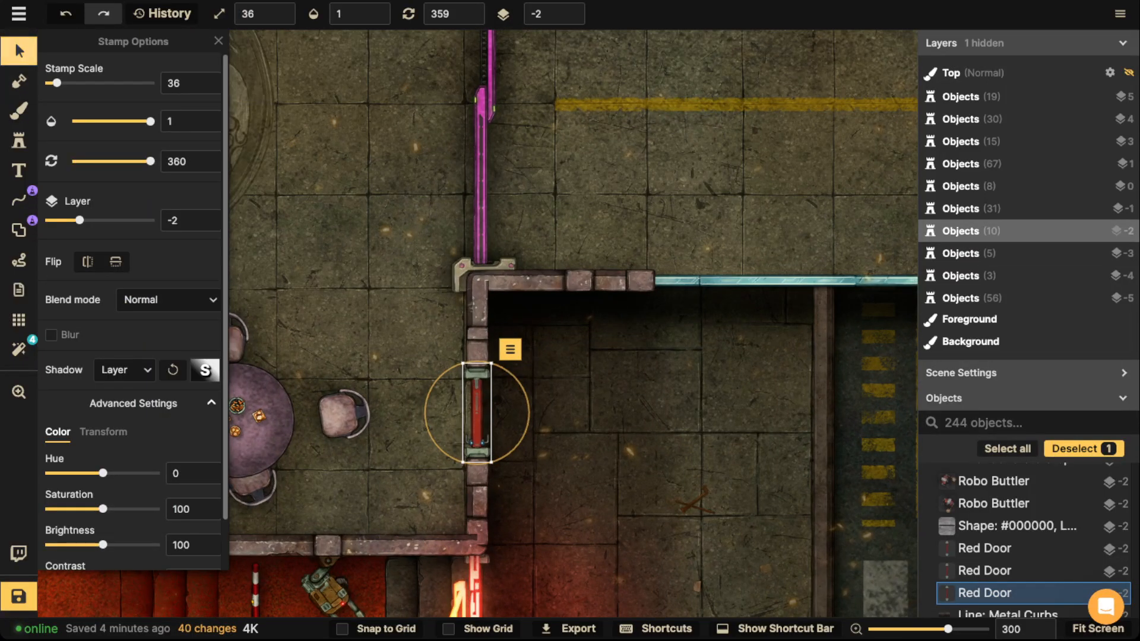
pyautogui.click(218, 41)
pyautogui.click(172, 585)
pyautogui.click(416, 585)
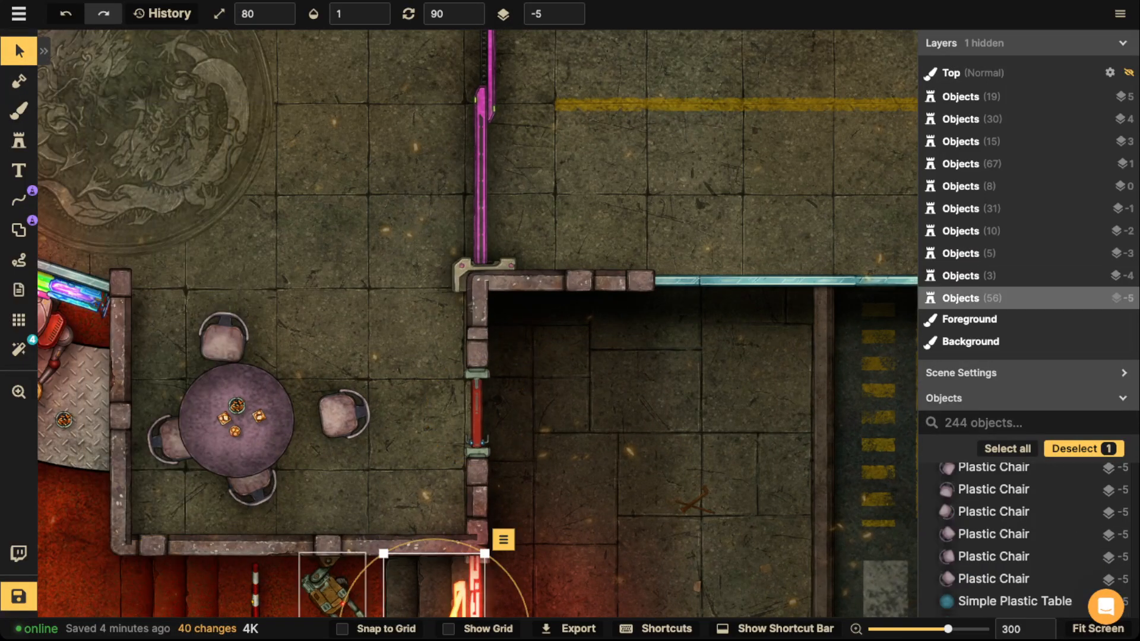
pyautogui.click(19, 141)
# Place concrete stairs variant 1 at scale 40 and 270 degrees outside the red door on the restaurant's east wall.
pyautogui.scroll(-4, 521, 380)
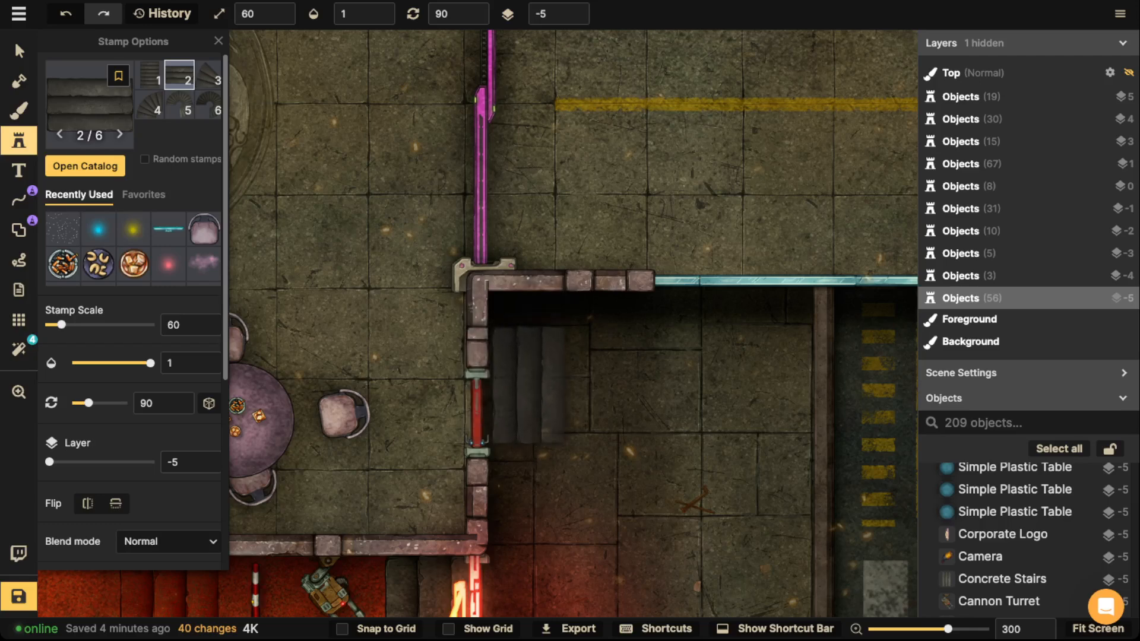
pyautogui.scroll(-4, 521, 393)
pyautogui.click(149, 74)
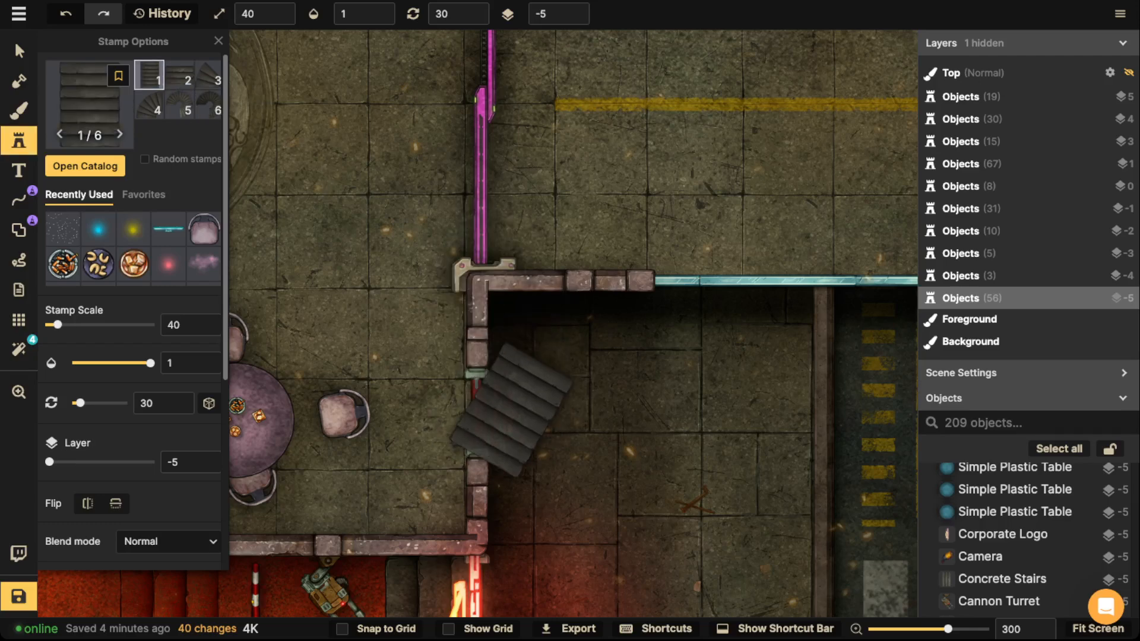
pyautogui.scroll(-9, 537, 409)
pyautogui.scroll(1, 537, 410)
pyautogui.scroll(-6, 538, 404)
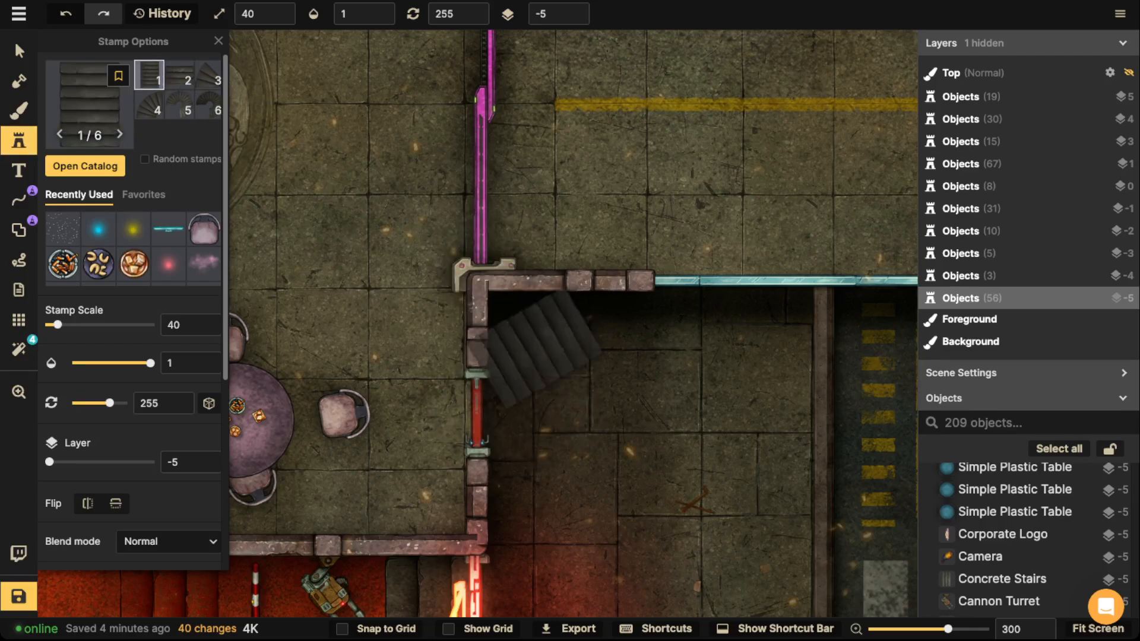
pyautogui.scroll(4, 540, 389)
pyautogui.scroll(2, 537, 385)
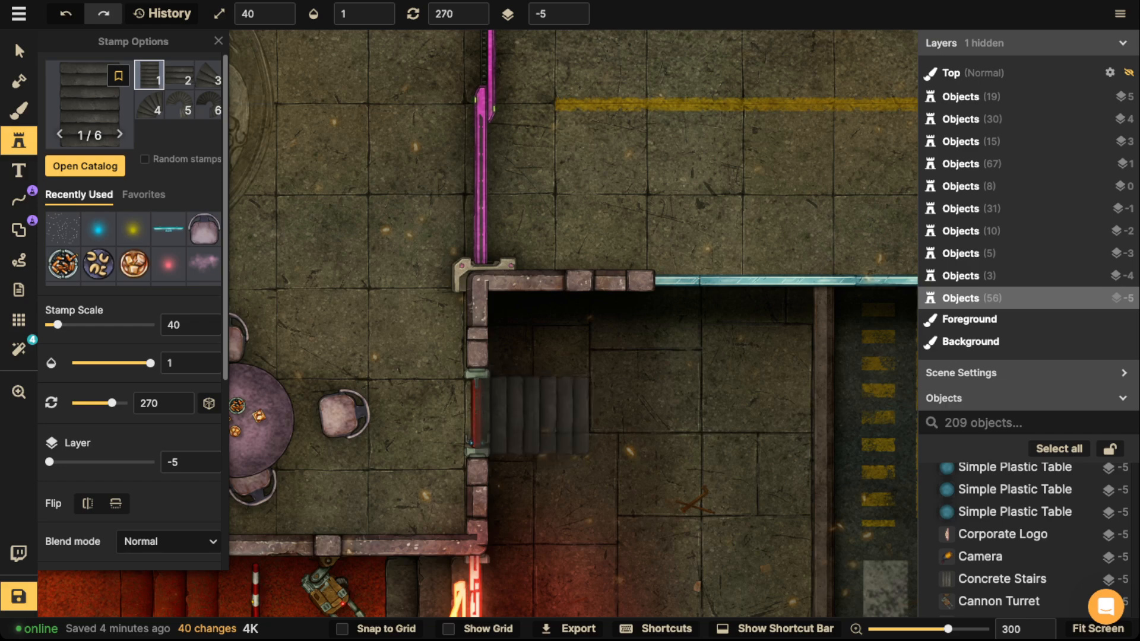
pyautogui.click(530, 413)
pyautogui.scroll(-4, 351, 254)
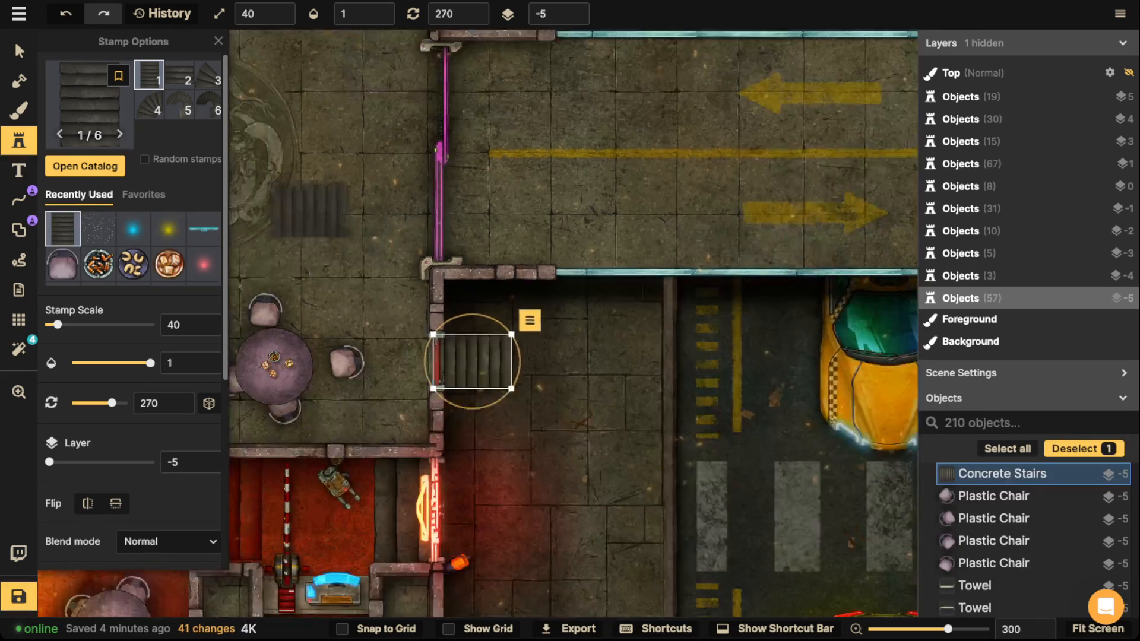
# Review the new exterior stairs by the red door within the whole map.
pyautogui.press('Escape')
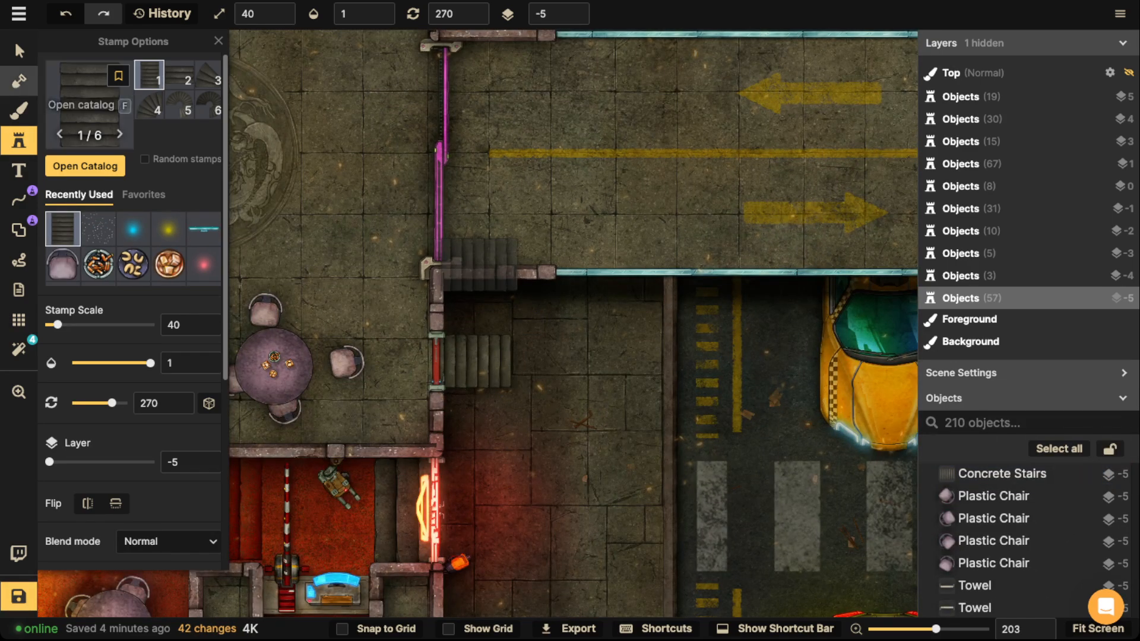
pyautogui.click(20, 51)
pyautogui.scroll(-4, 386, 300)
pyautogui.click(442, 338)
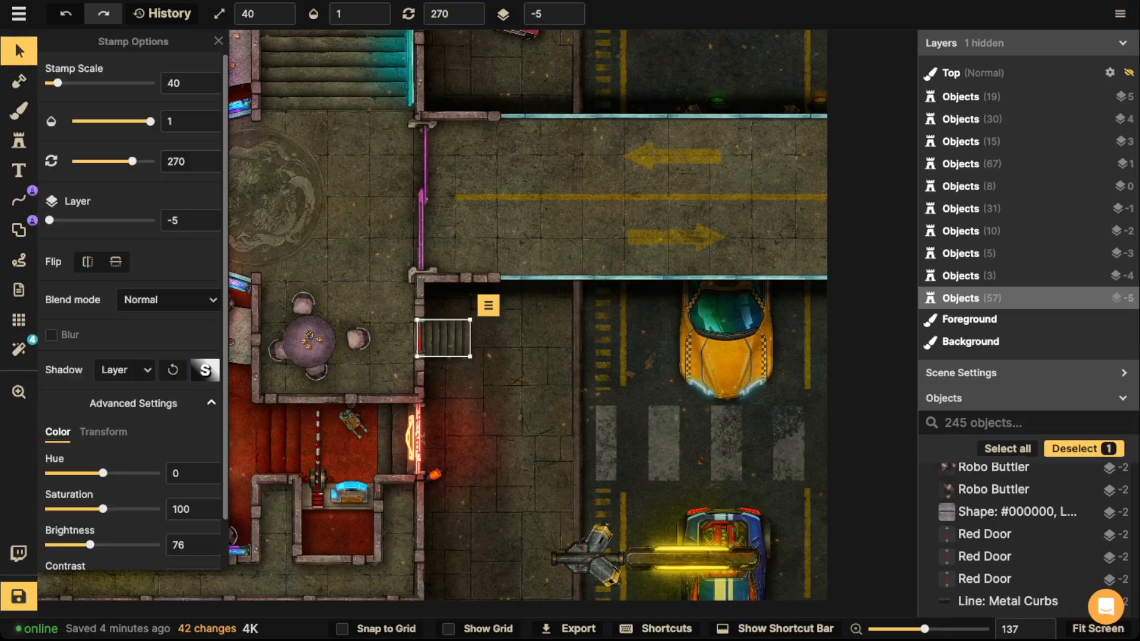
pyautogui.click(377, 296)
pyautogui.scroll(-2, 377, 297)
pyautogui.scroll(-3, 283, 289)
pyautogui.press('space')
pyautogui.moveTo(282, 261); pyautogui.dragTo(424, 294)
pyautogui.scroll(-1, 473, 333)
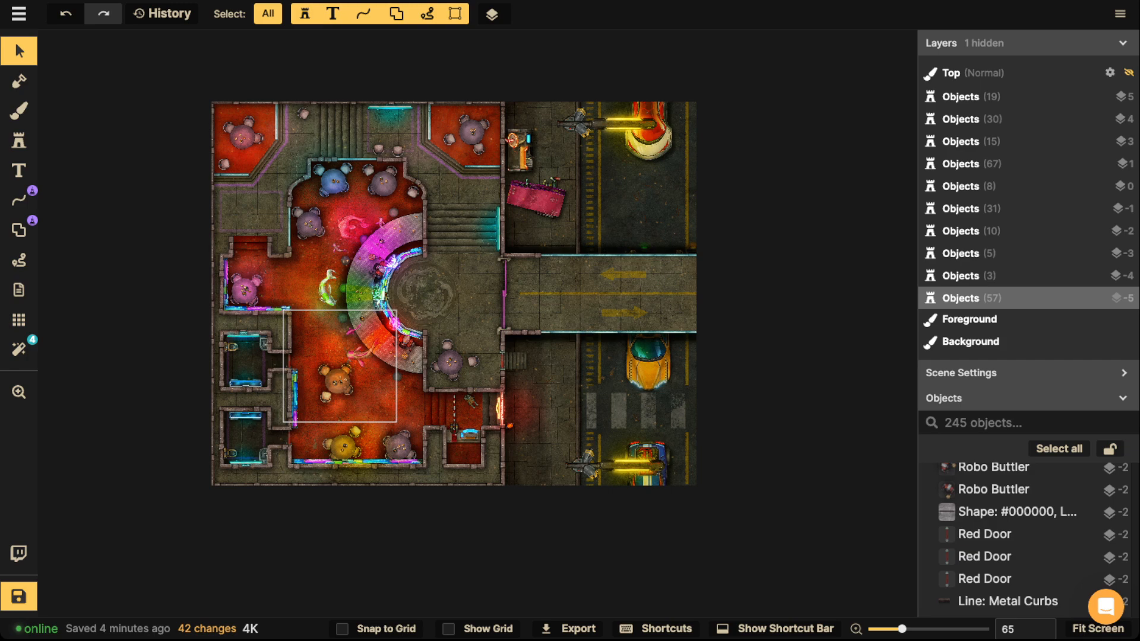
# Examine the restaurant's main dining floor and its tables up close for missing details.
pyautogui.scroll(4, 336, 404)
pyautogui.scroll(3, 330, 348)
pyautogui.moveTo(329, 348); pyautogui.dragTo(453, 463)
pyautogui.moveTo(439, 380); pyautogui.dragTo(452, 475)
pyautogui.moveTo(439, 430); pyautogui.dragTo(304, 329)
pyautogui.moveTo(484, 350); pyautogui.dragTo(278, 311)
pyautogui.scroll(-1, 403, 321)
pyautogui.moveTo(240, 369); pyautogui.dragTo(401, 292)
pyautogui.scroll(-1, 325, 326)
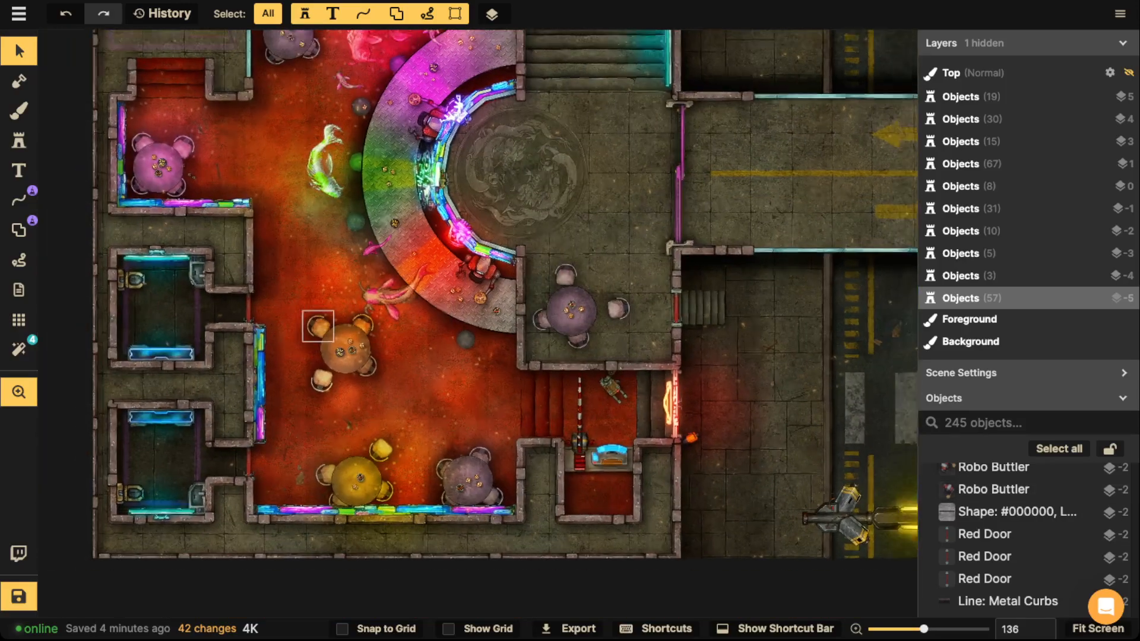
# Inspect the two restrooms, the southern dining tables and the curved bar for missing details or lighting.
pyautogui.moveTo(325, 326); pyautogui.dragTo(414, 336)
pyautogui.scroll(4, 270, 261)
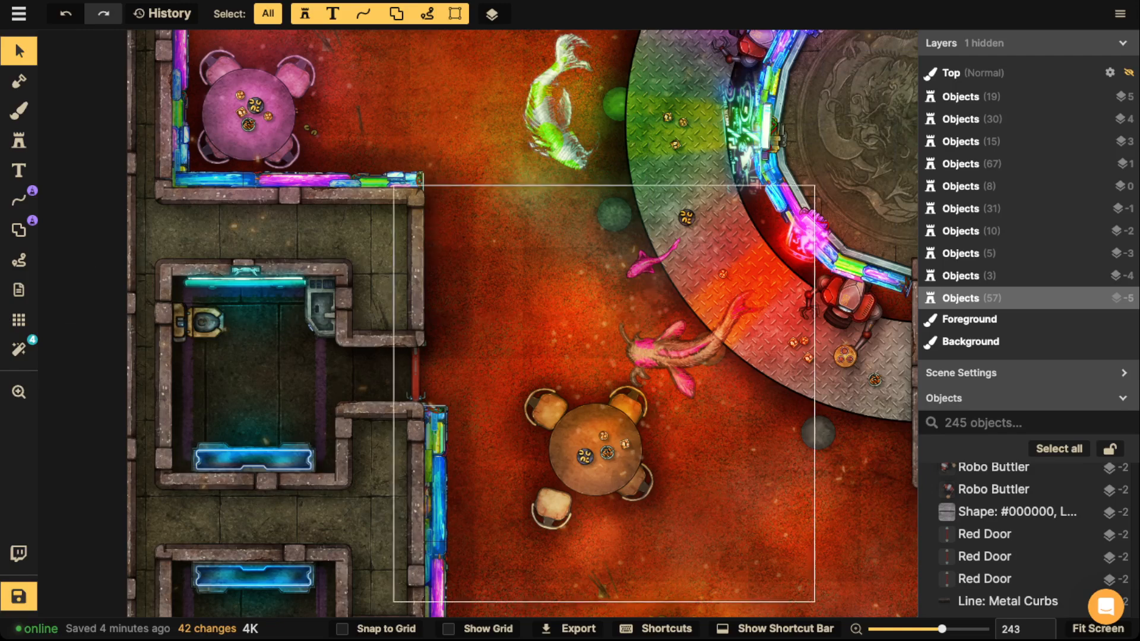
pyautogui.scroll(2, 362, 348)
pyautogui.moveTo(148, 315); pyautogui.dragTo(325, 324)
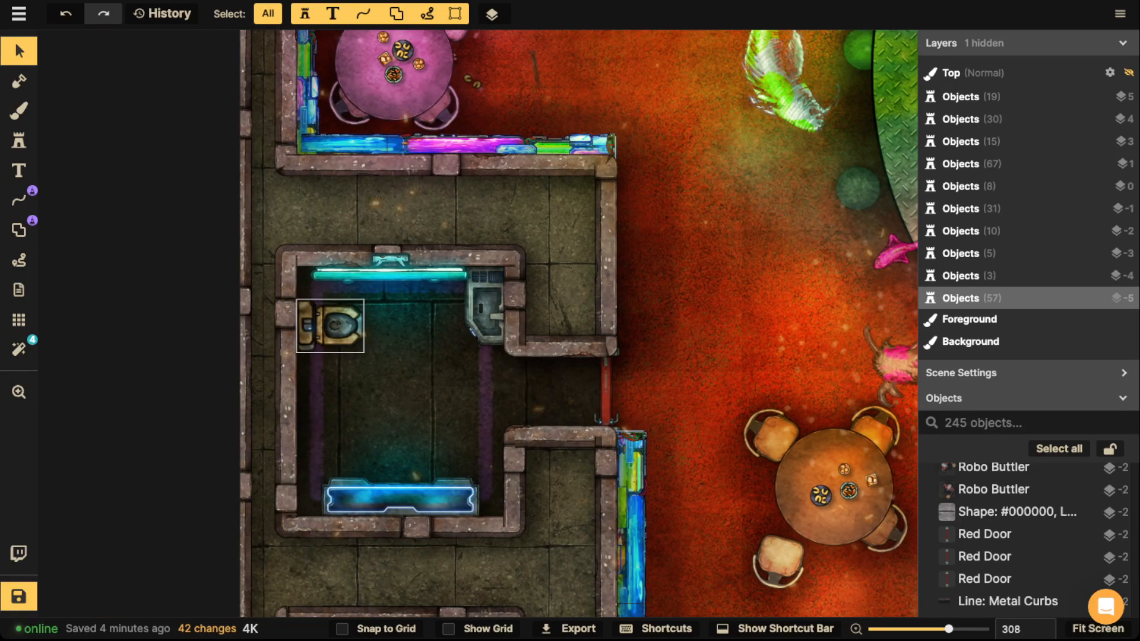
pyautogui.scroll(-2, 296, 429)
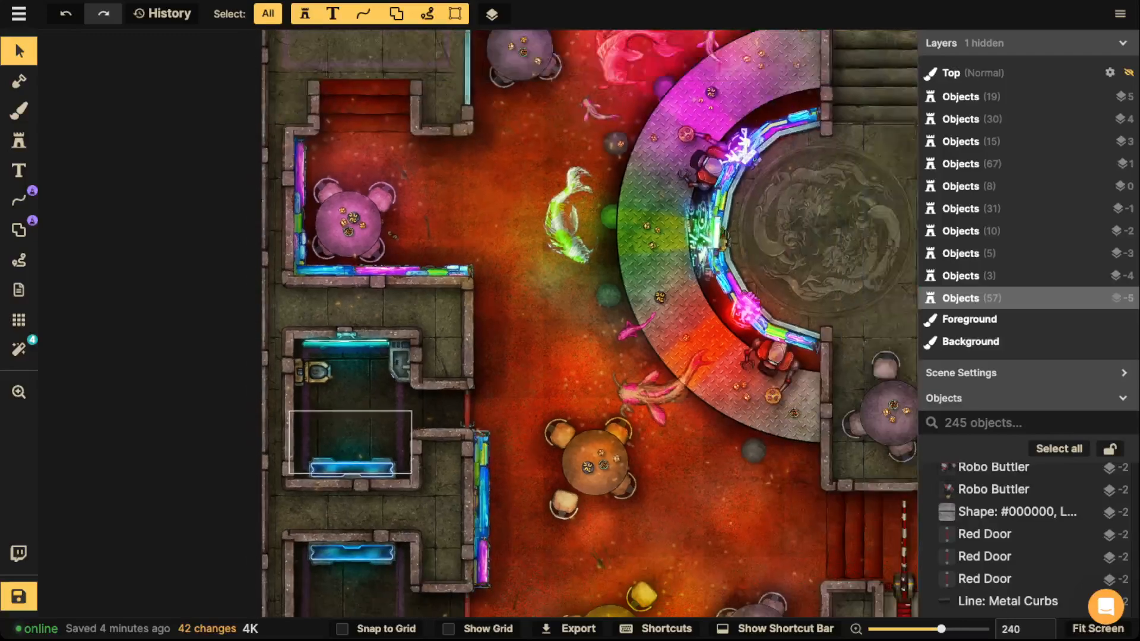
pyautogui.scroll(-2, 347, 445)
pyautogui.moveTo(350, 534); pyautogui.dragTo(330, 326)
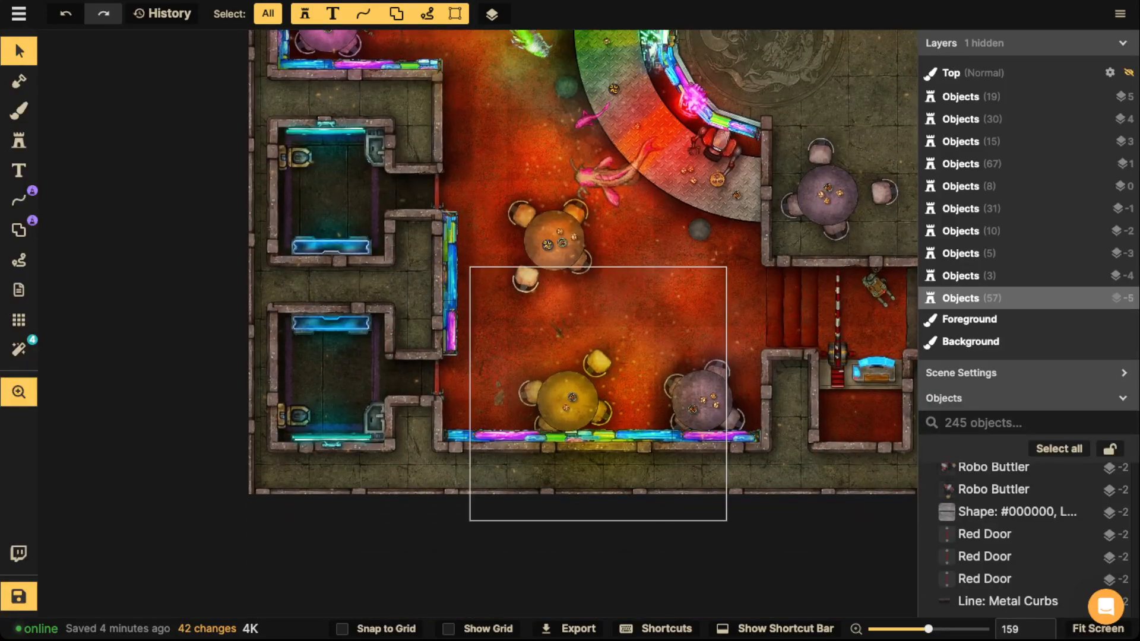
pyautogui.moveTo(594, 380)
pyautogui.mouseDown()
pyautogui.moveTo(520, 377)
pyautogui.moveTo(491, 415)
pyautogui.mouseUp()
pyautogui.moveTo(644, 355); pyautogui.dragTo(569, 401)
pyautogui.moveTo(654, 383); pyautogui.dragTo(539, 321)
pyautogui.moveTo(349, 138); pyautogui.dragTo(360, 282)
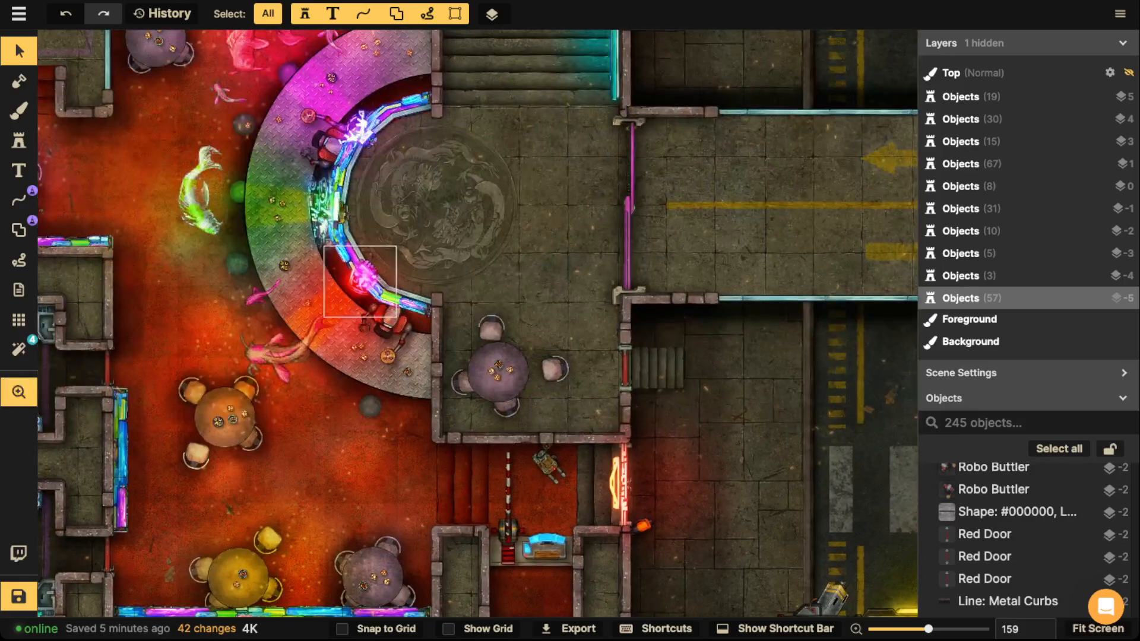
pyautogui.moveTo(327, 146); pyautogui.dragTo(358, 287)
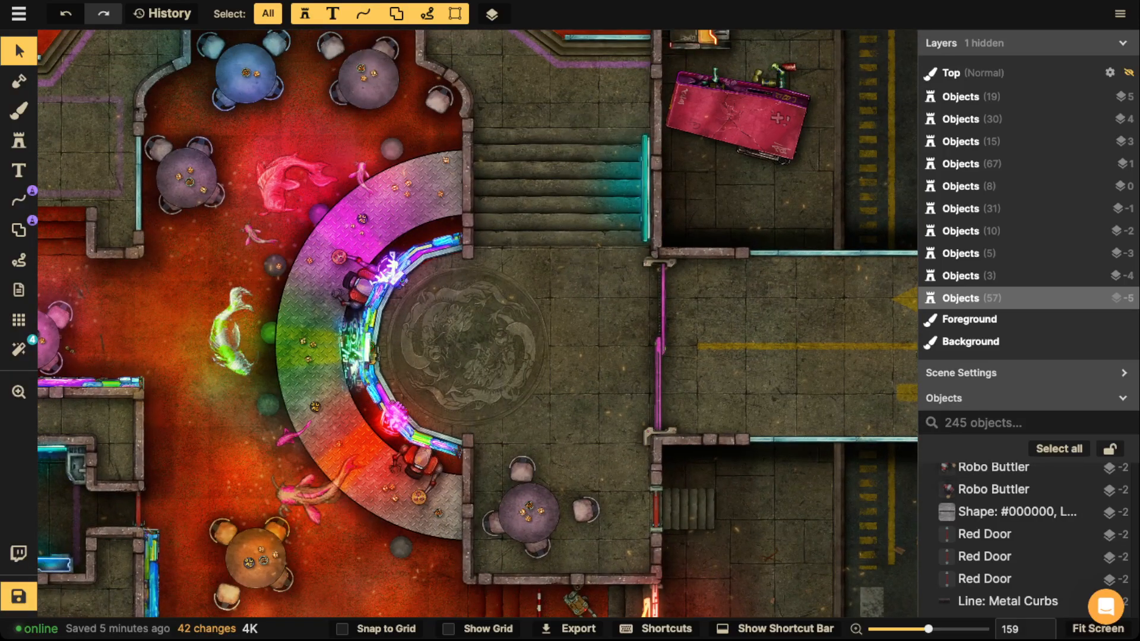
# Reuse the cyan overlay light from the northern stairs and place its variant 6 at scale 62 over the southeast entrance desk on layer 5.
pyautogui.click(620, 187)
pyautogui.click(19, 141)
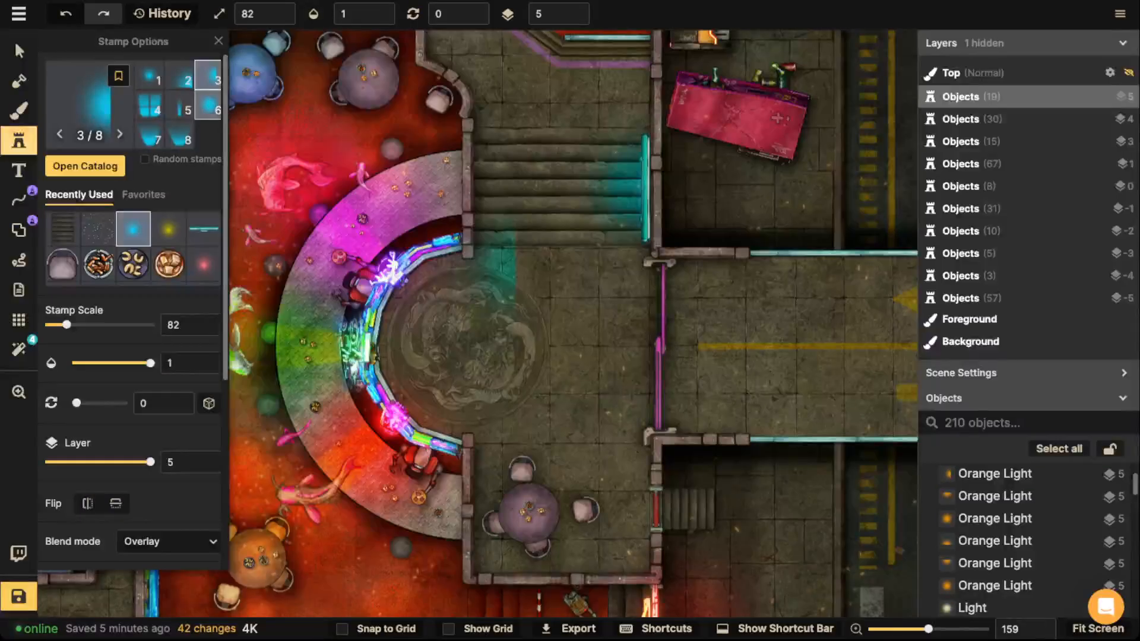
pyautogui.click(209, 105)
pyautogui.moveTo(567, 552); pyautogui.dragTo(551, 321)
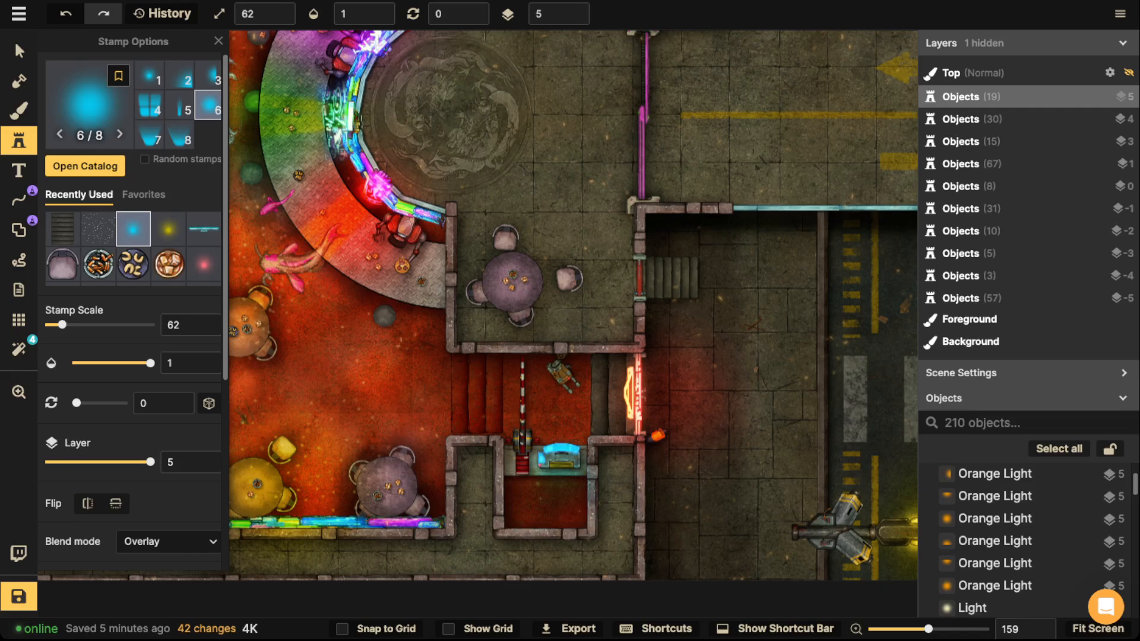
pyautogui.click(558, 478)
pyautogui.press('v')
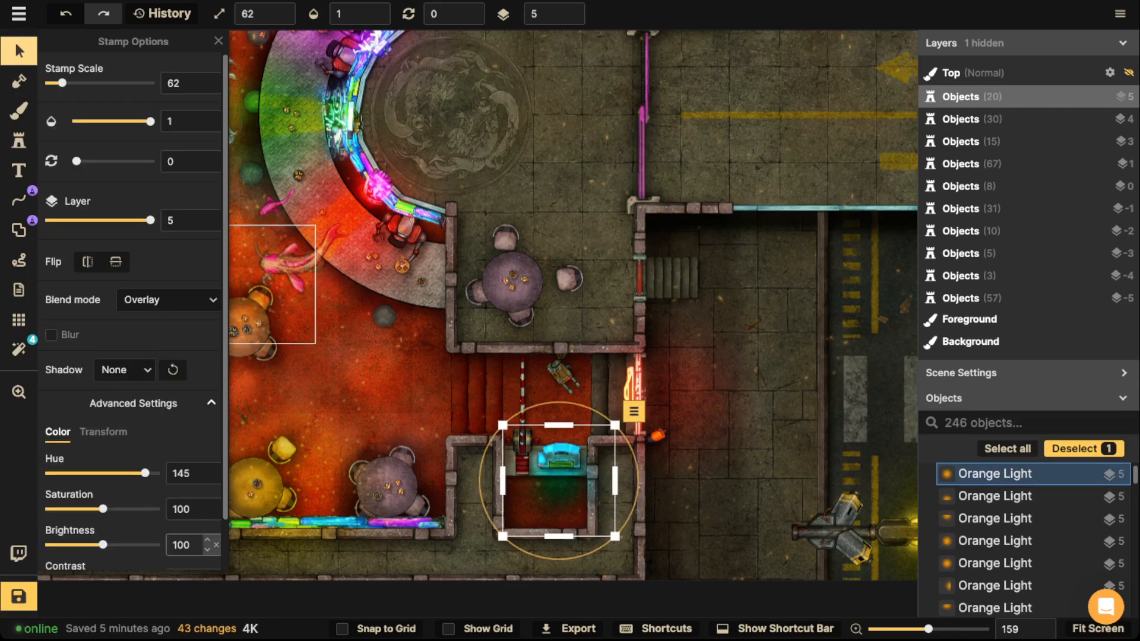
# Refine the desk's cyan light with brightness 200, reduced opacity and a slight westward nudge, and save the map.
pyautogui.moveTo(102, 544); pyautogui.dragTo(156, 544)
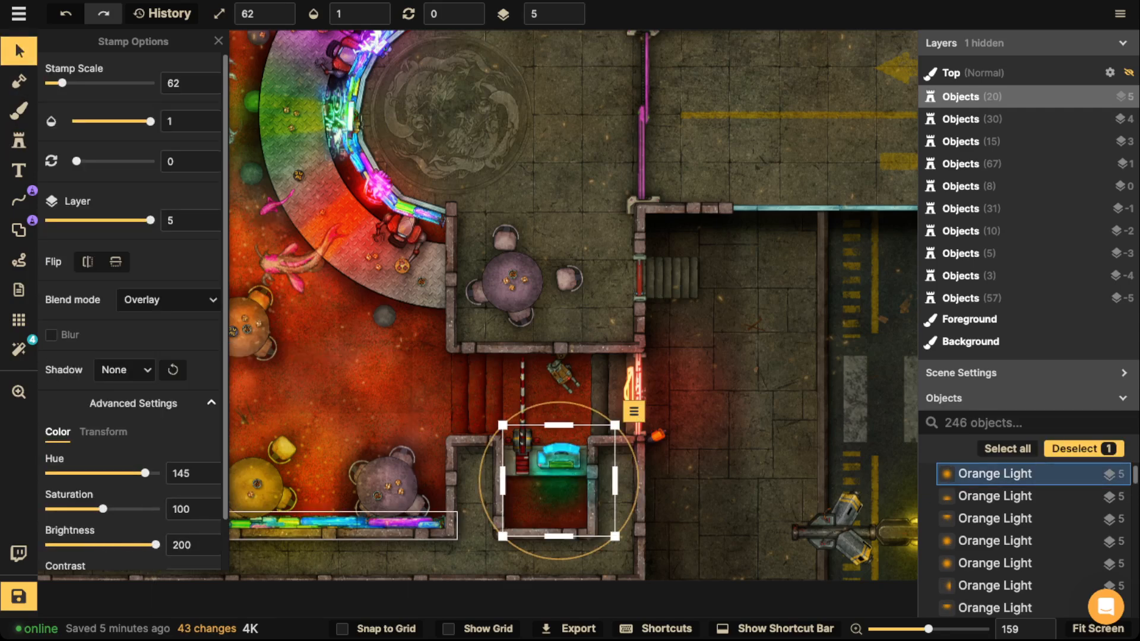
pyautogui.click(116, 121)
pyautogui.moveTo(559, 482); pyautogui.dragTo(550, 482)
pyautogui.press('Escape')
pyautogui.scroll(-5, 412, 388)
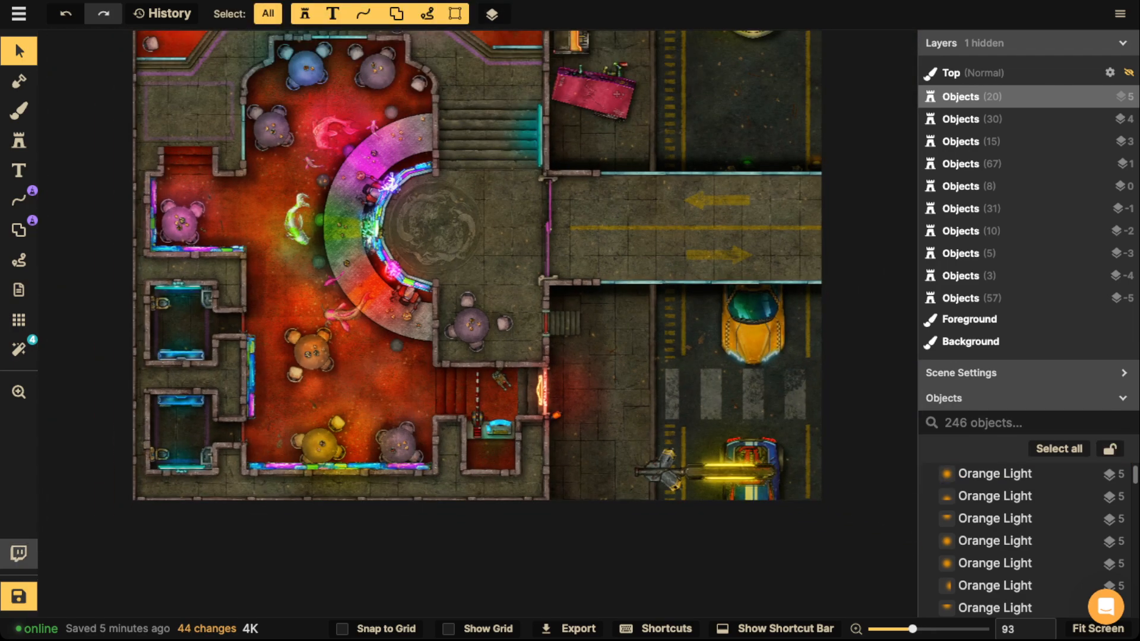
pyautogui.click(18, 596)
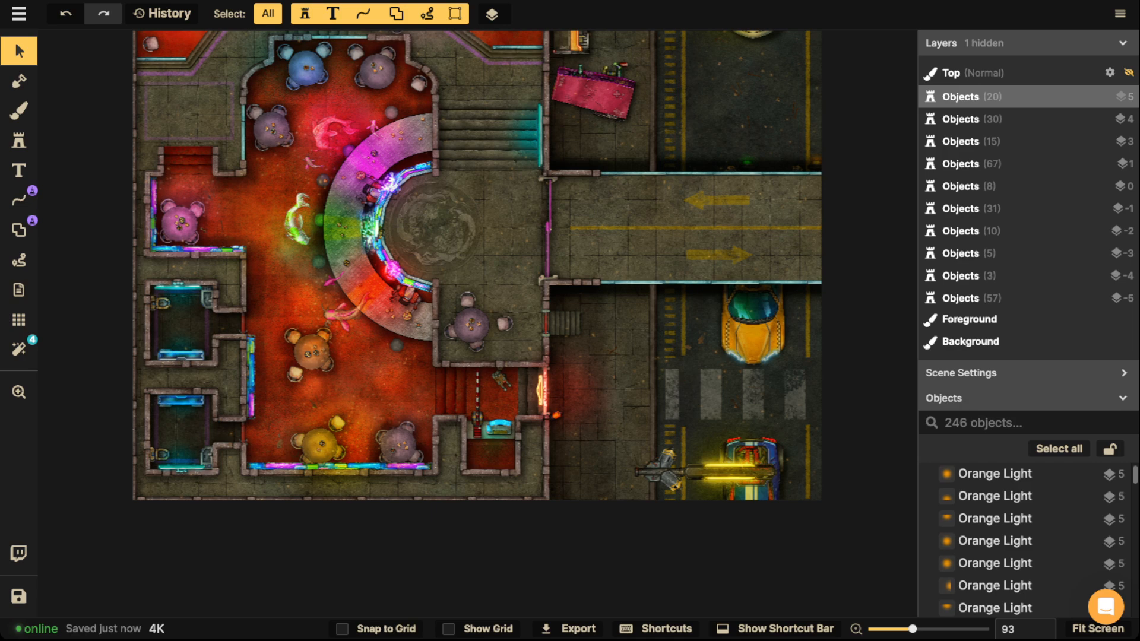
# Move the north-south metal curb line beside the road to layer -4, beneath the bridge, and save the map.
pyautogui.scroll(2, 649, 120)
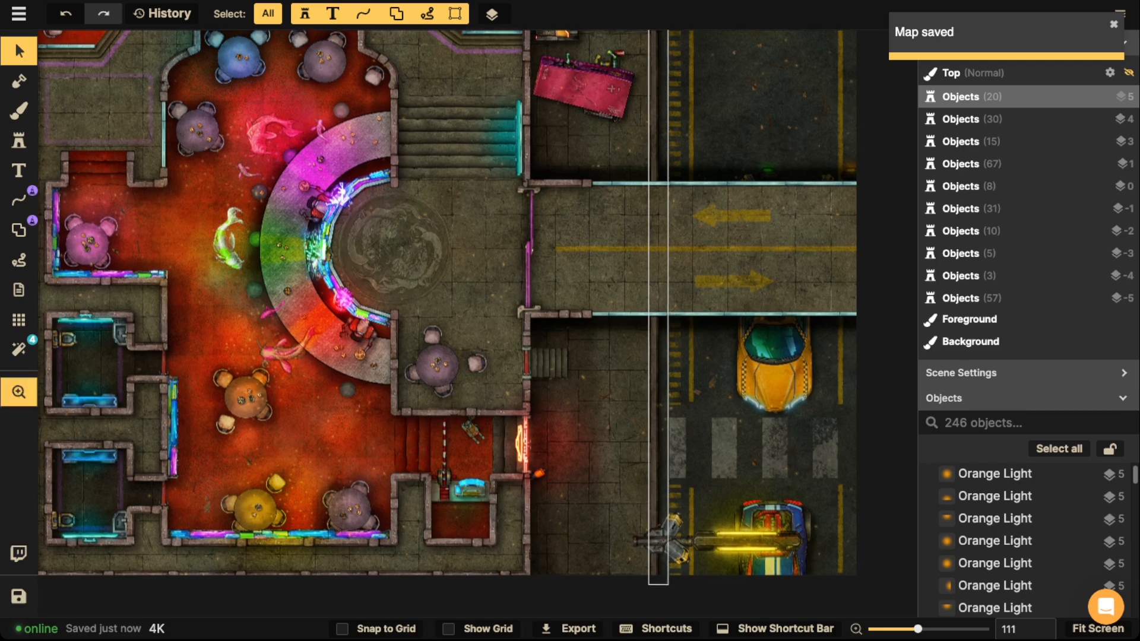
pyautogui.moveTo(658, 120); pyautogui.dragTo(614, 135)
pyautogui.click(614, 136)
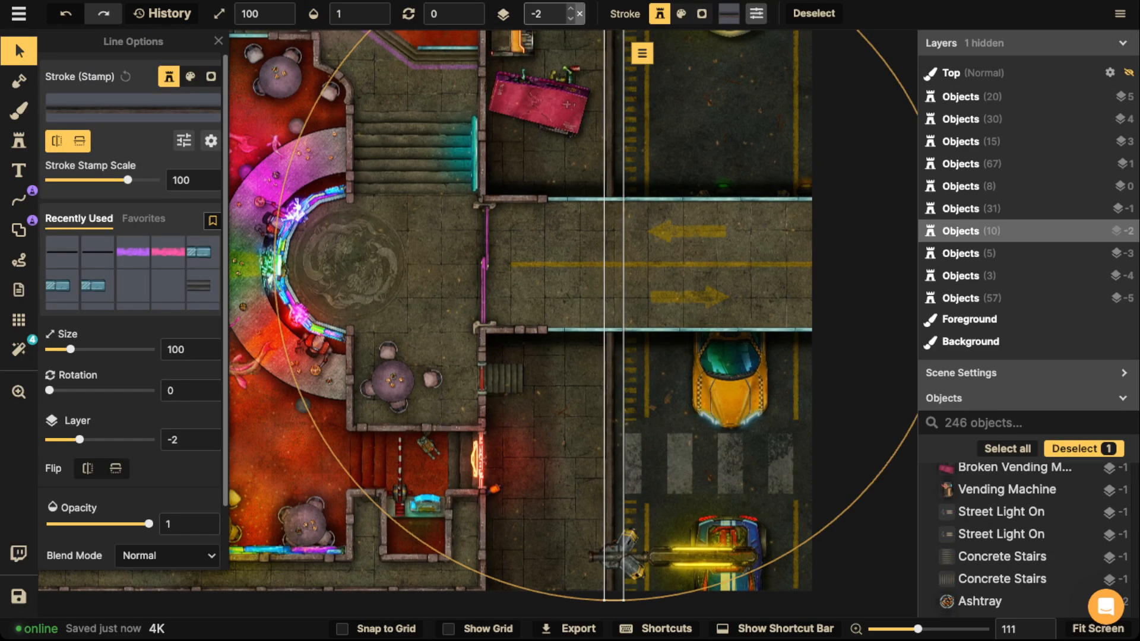
pyautogui.click(571, 19)
pyautogui.click(571, 18)
pyautogui.press('Escape')
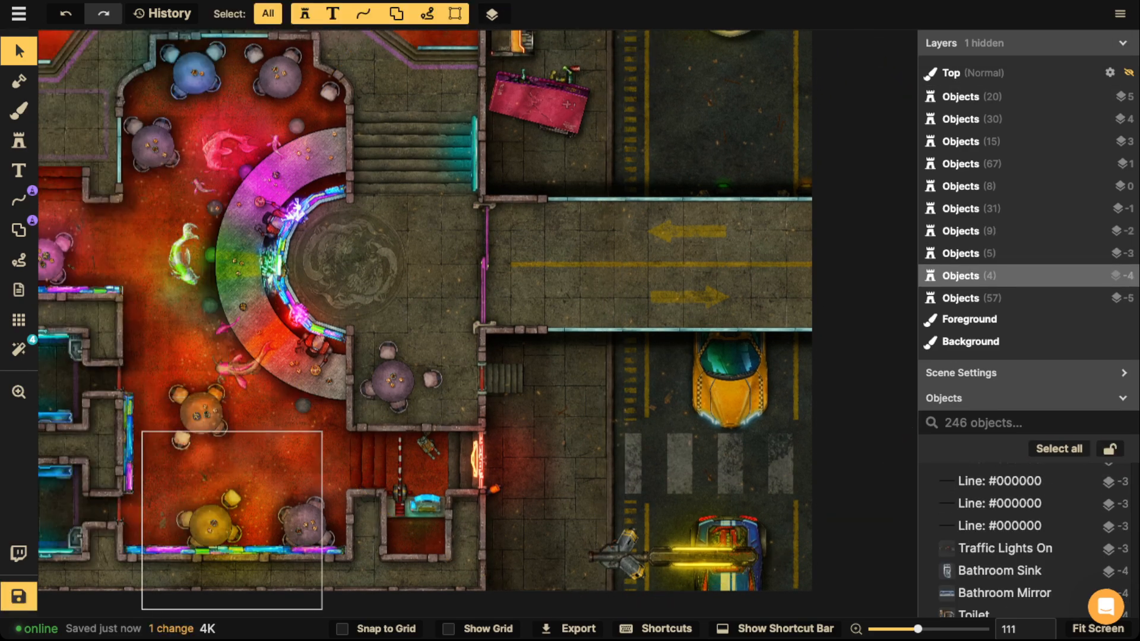
pyautogui.click(19, 596)
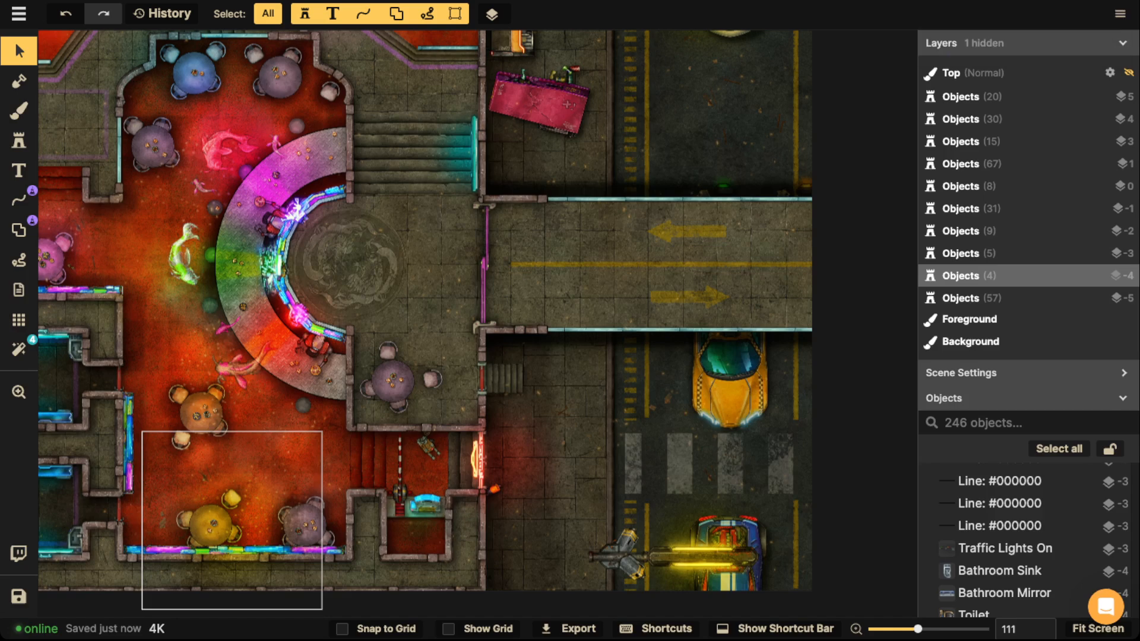
pyautogui.scroll(-2, 178, 240)
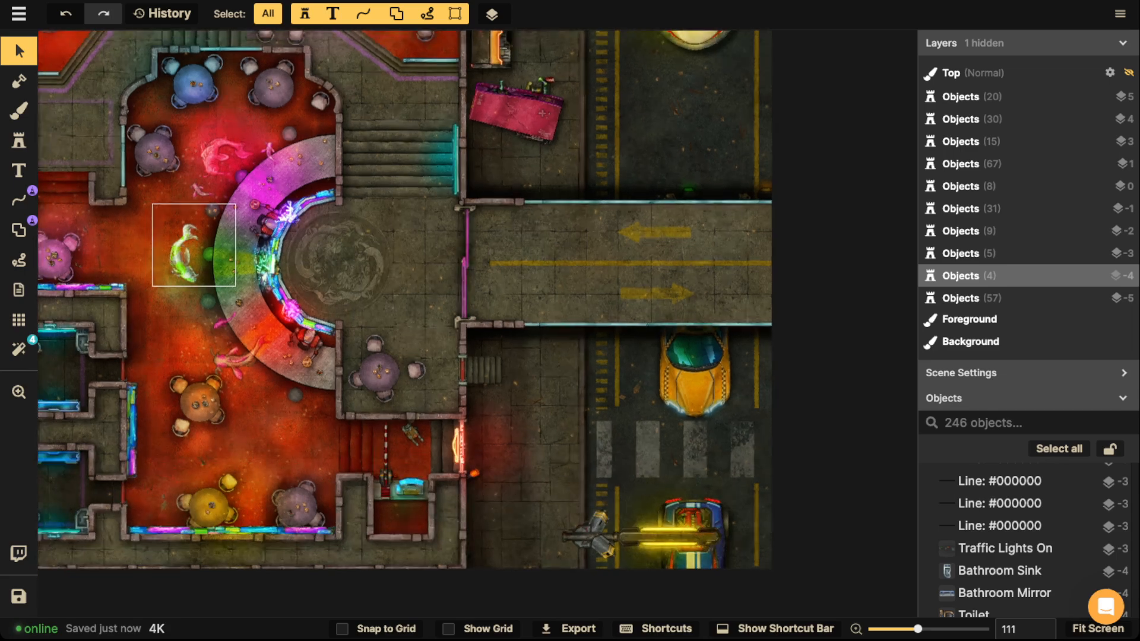